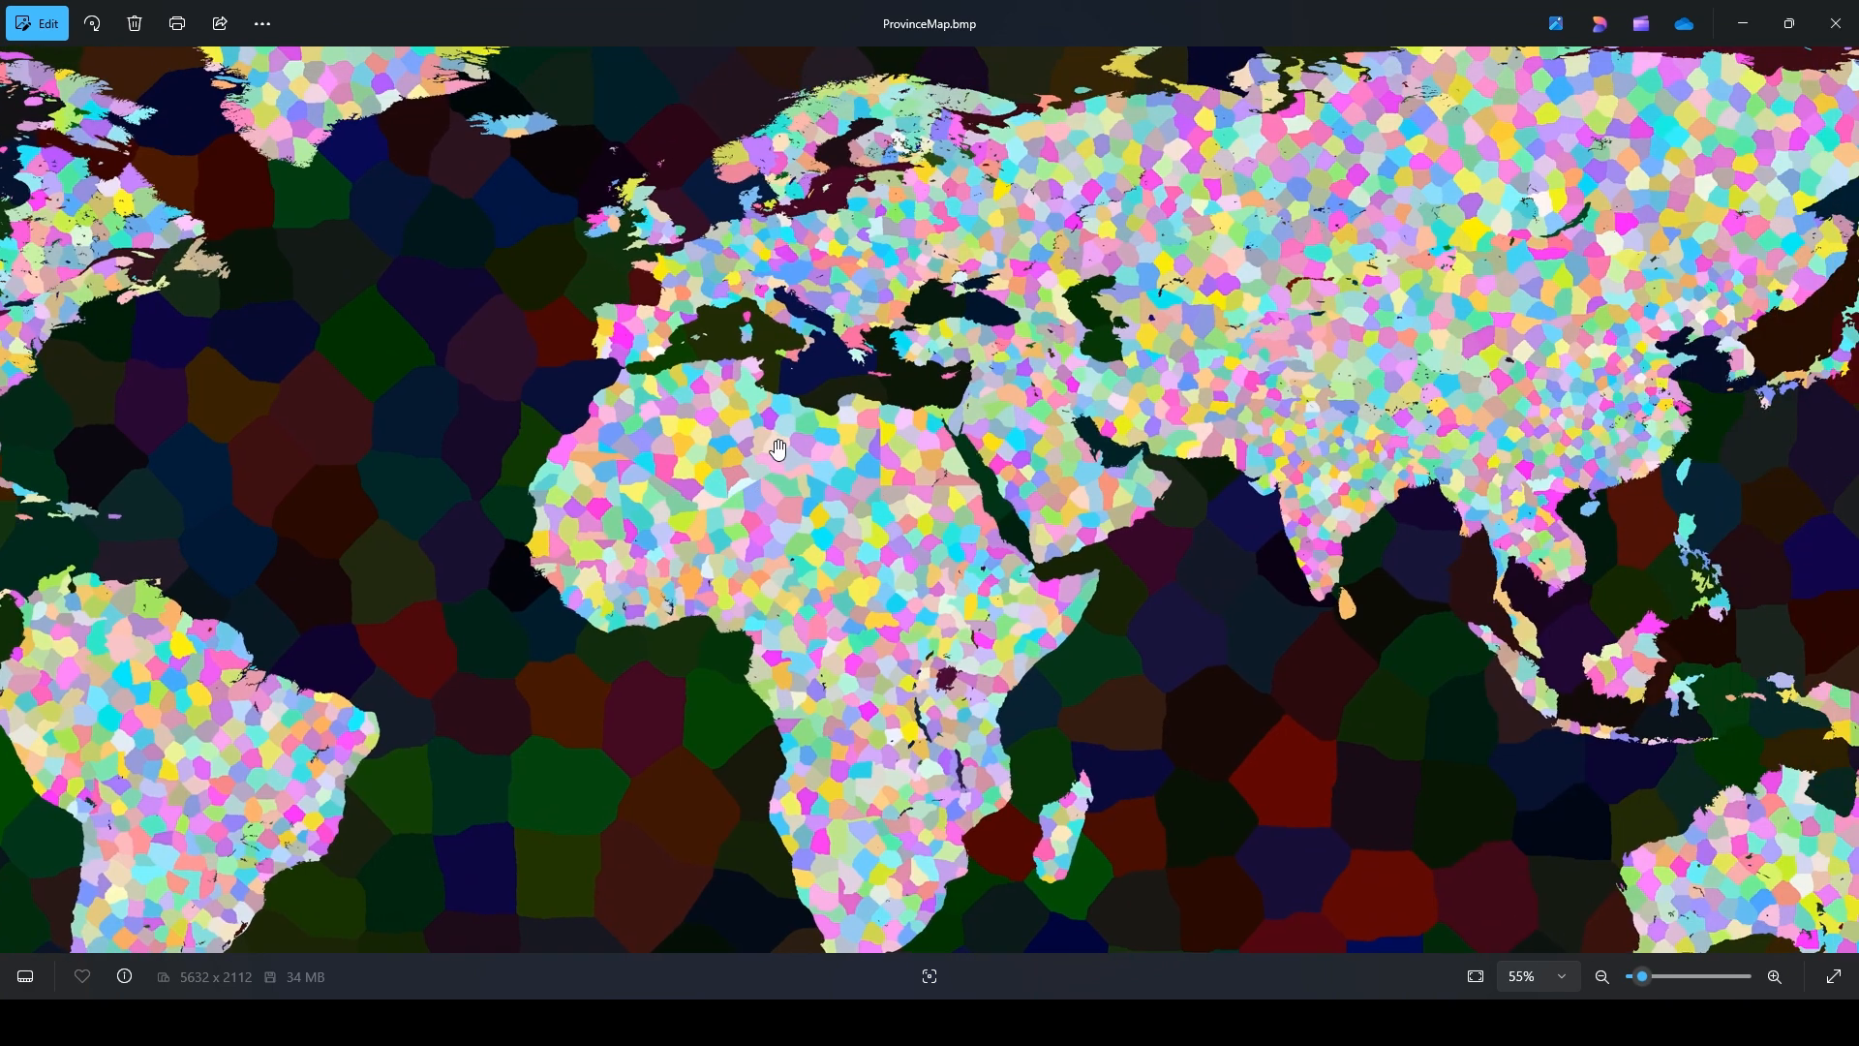
- Examine the coloured land and sea provinces across the continents in ProvinceMap.bmp, and close the image
{"action": "left_click_drag", "start_coordinate": [489, 447], "coordinate": [966, 440]}
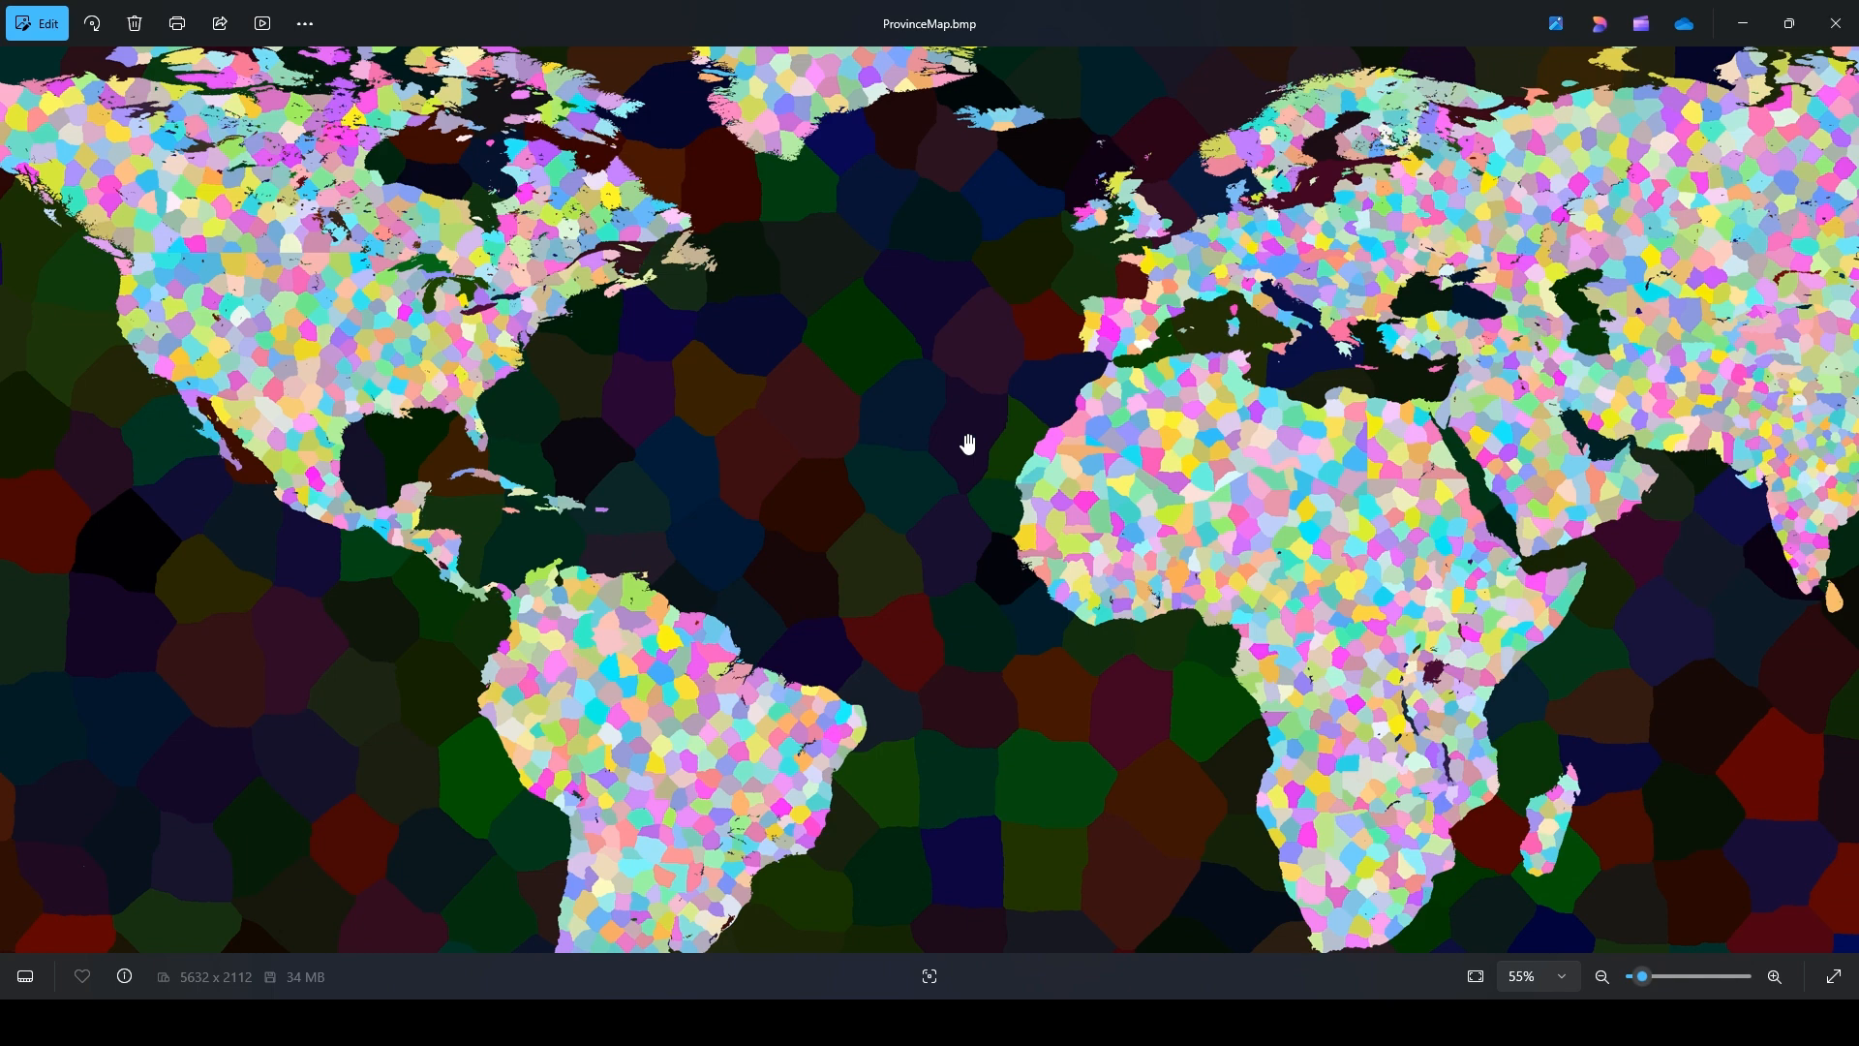
{"action": "left_click_drag", "start_coordinate": [1267, 451], "coordinate": [807, 460]}
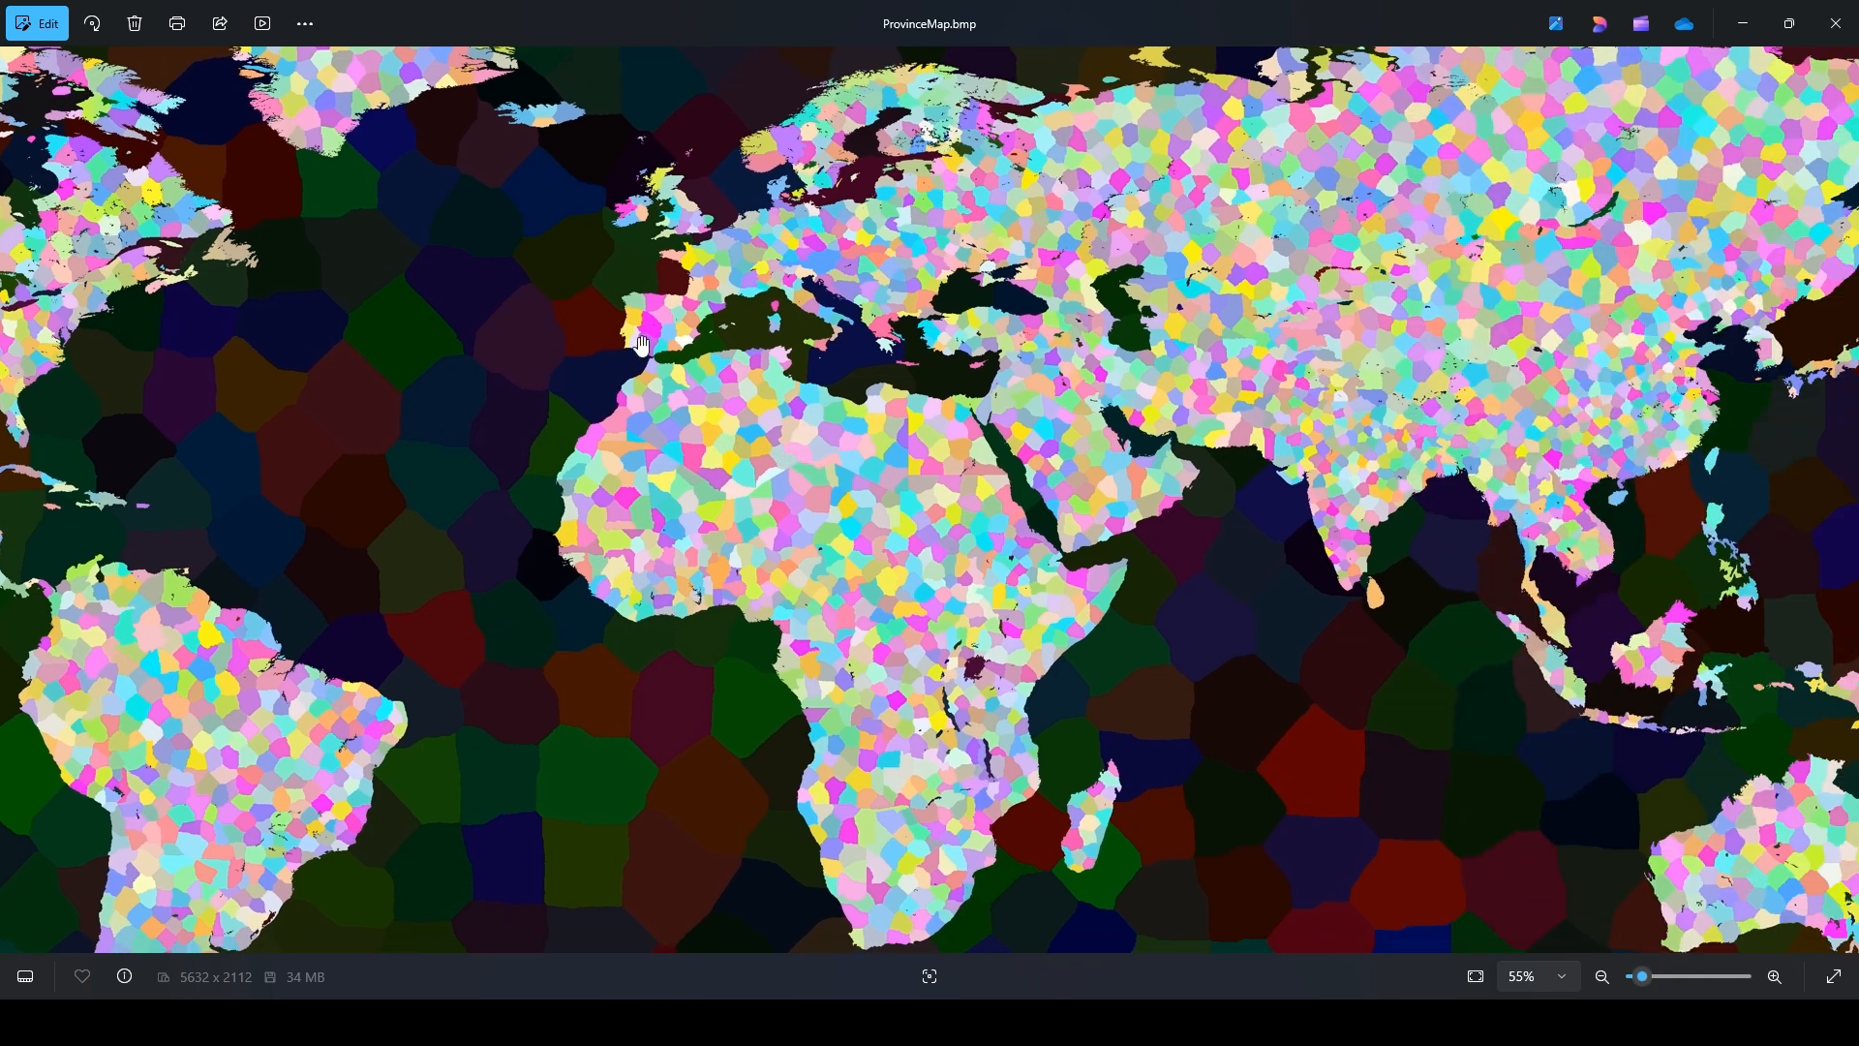
{"action": "scroll", "coordinate": [595, 308], "scroll_direction": "up", "scroll_amount": 2}
{"action": "scroll", "coordinate": [705, 378], "scroll_direction": "up", "scroll_amount": 5}
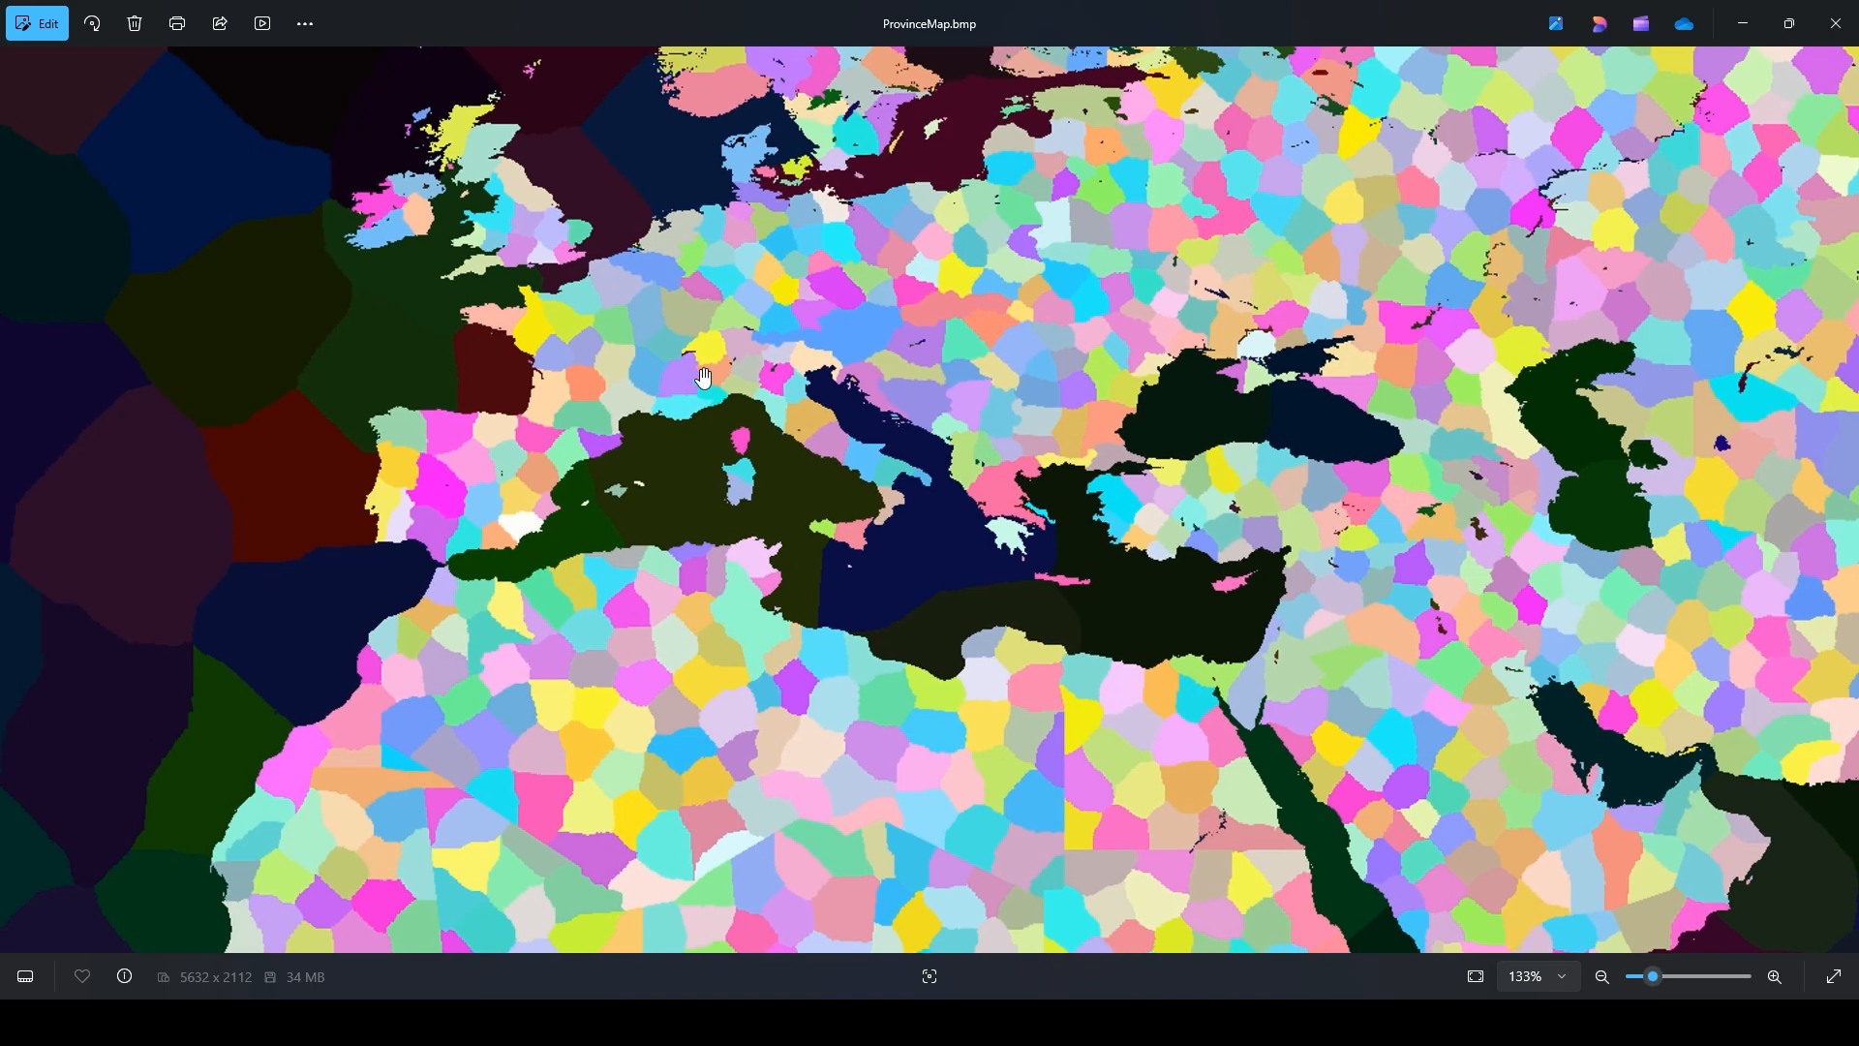
{"action": "left_click_drag", "start_coordinate": [850, 303], "coordinate": [843, 445]}
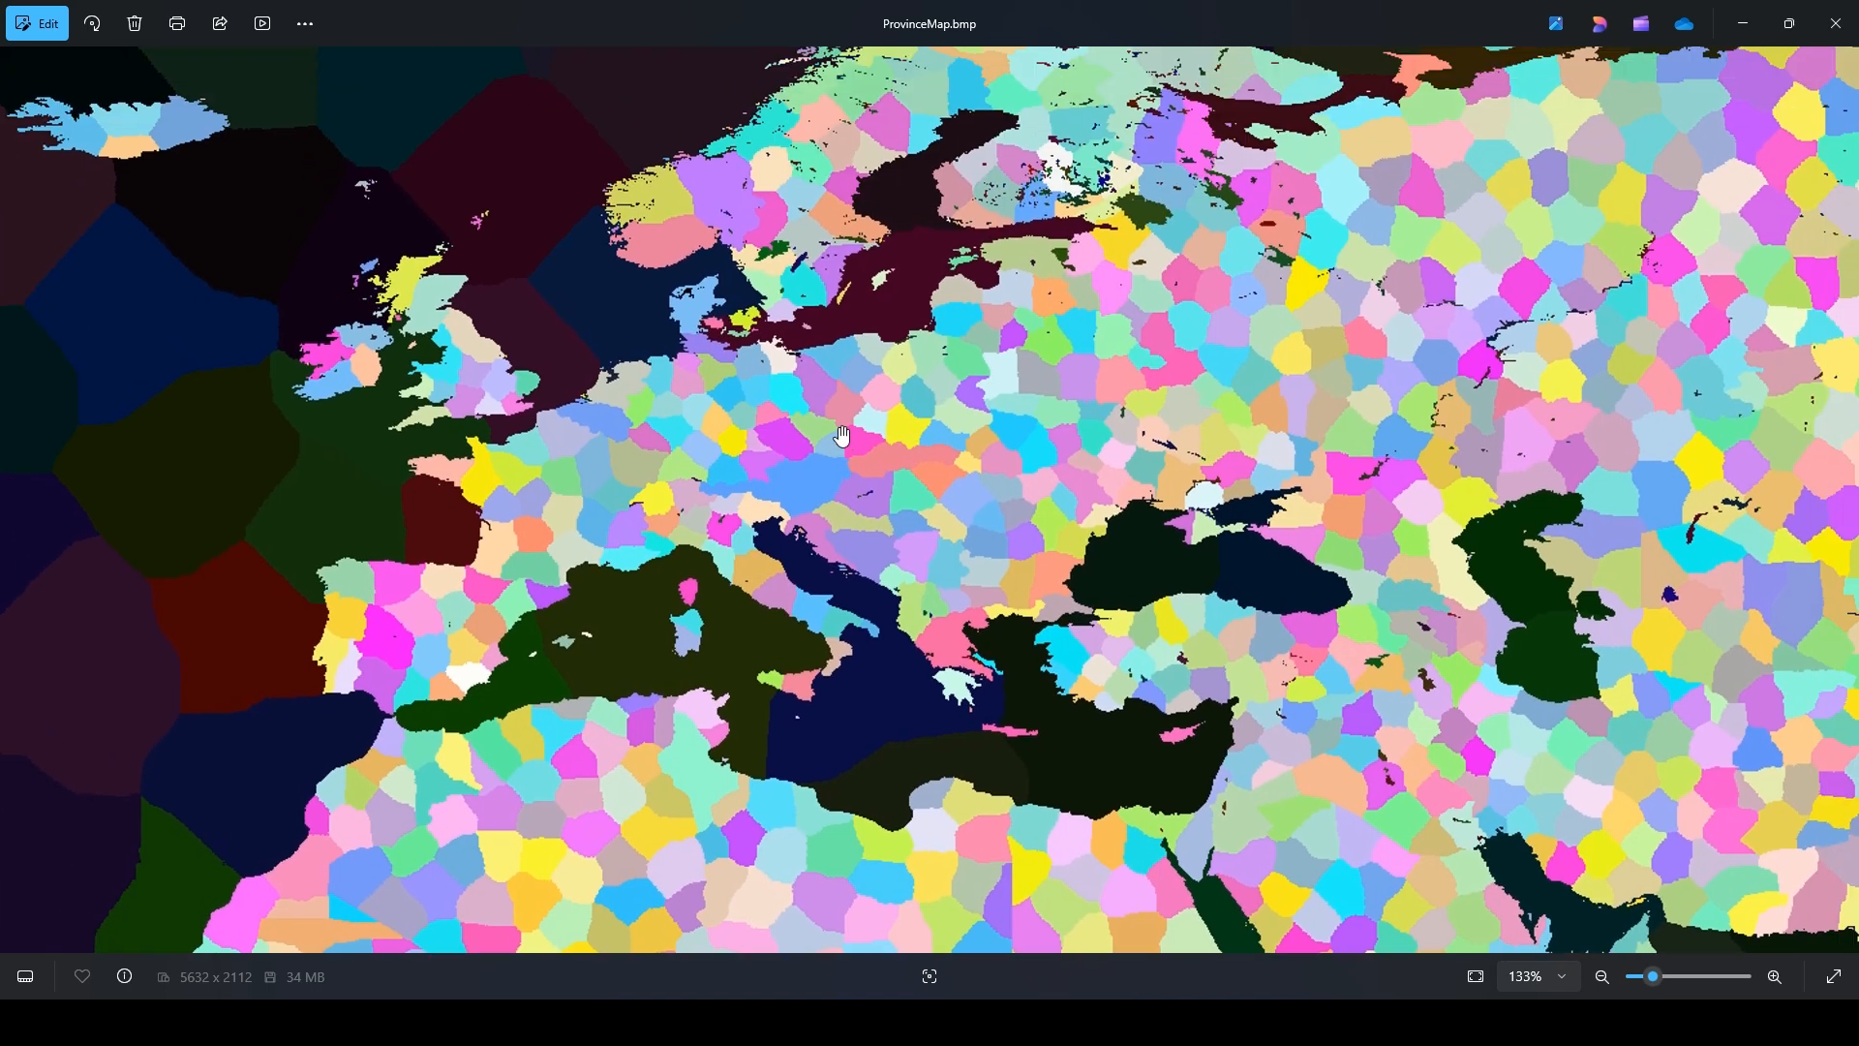
{"action": "left_click_drag", "start_coordinate": [1488, 353], "coordinate": [960, 339]}
{"action": "scroll", "coordinate": [617, 413], "scroll_direction": "down", "scroll_amount": 2}
{"action": "left_click_drag", "start_coordinate": [486, 412], "coordinate": [997, 364]}
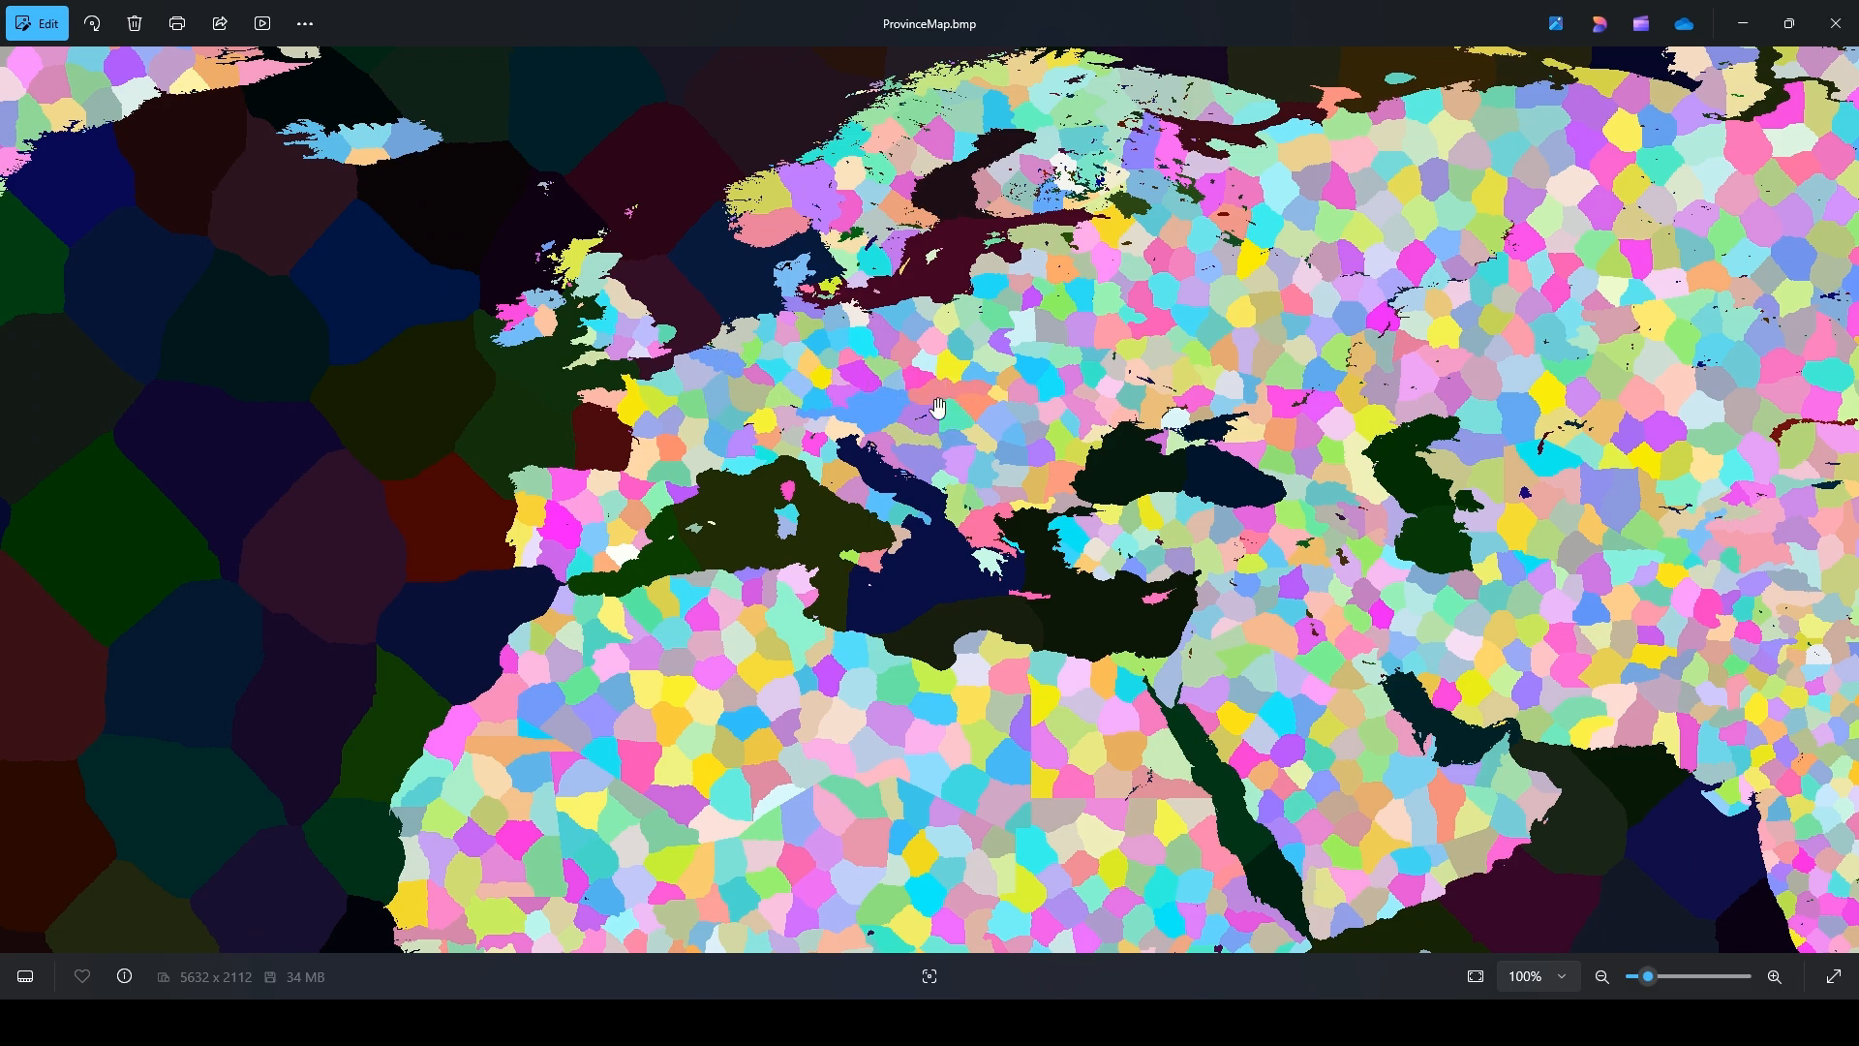
{"action": "left_click_drag", "start_coordinate": [684, 454], "coordinate": [1692, 229]}
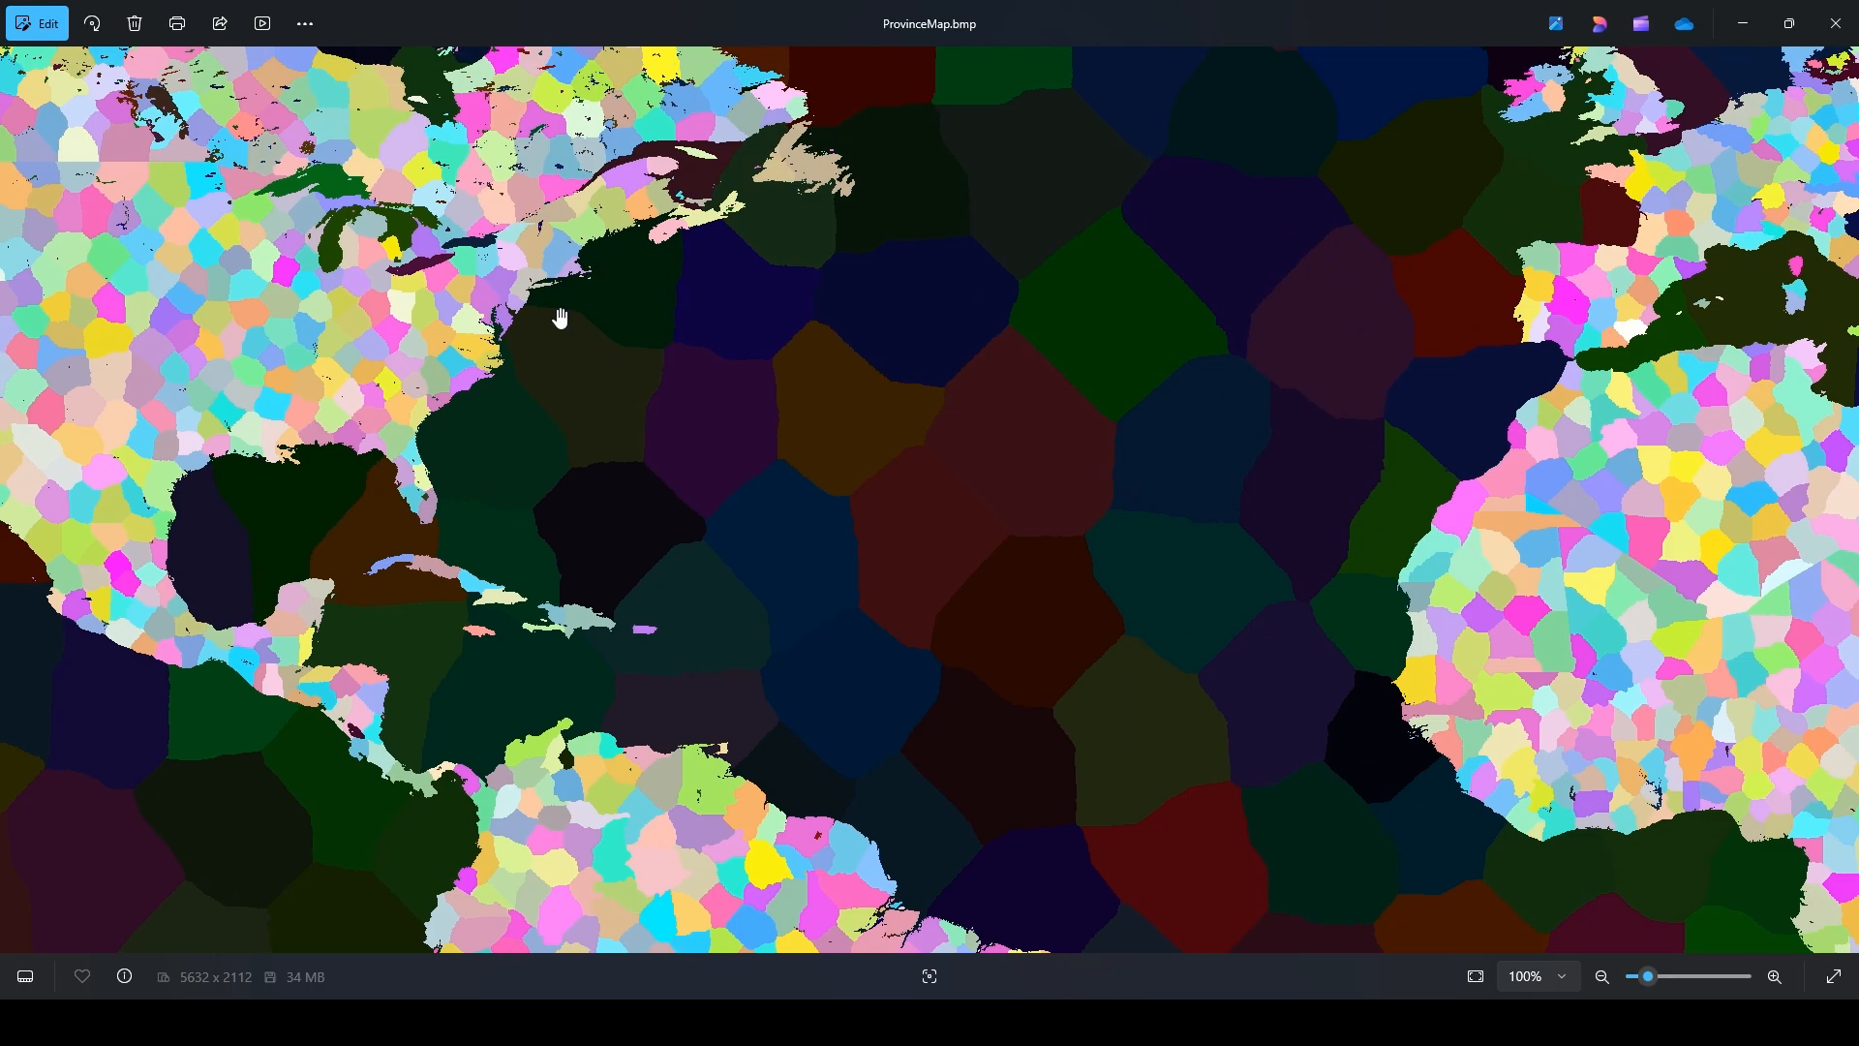
{"action": "left_click_drag", "start_coordinate": [742, 336], "coordinate": [1371, 292]}
{"action": "left_click_drag", "start_coordinate": [1504, 204], "coordinate": [517, 343]}
{"action": "left_click_drag", "start_coordinate": [1701, 282], "coordinate": [847, 341]}
{"action": "scroll", "coordinate": [847, 343], "scroll_direction": "down", "scroll_amount": 1}
{"action": "scroll", "coordinate": [846, 343], "scroll_direction": "down", "scroll_amount": 4}
{"action": "left_click", "coordinate": [1836, 24]}
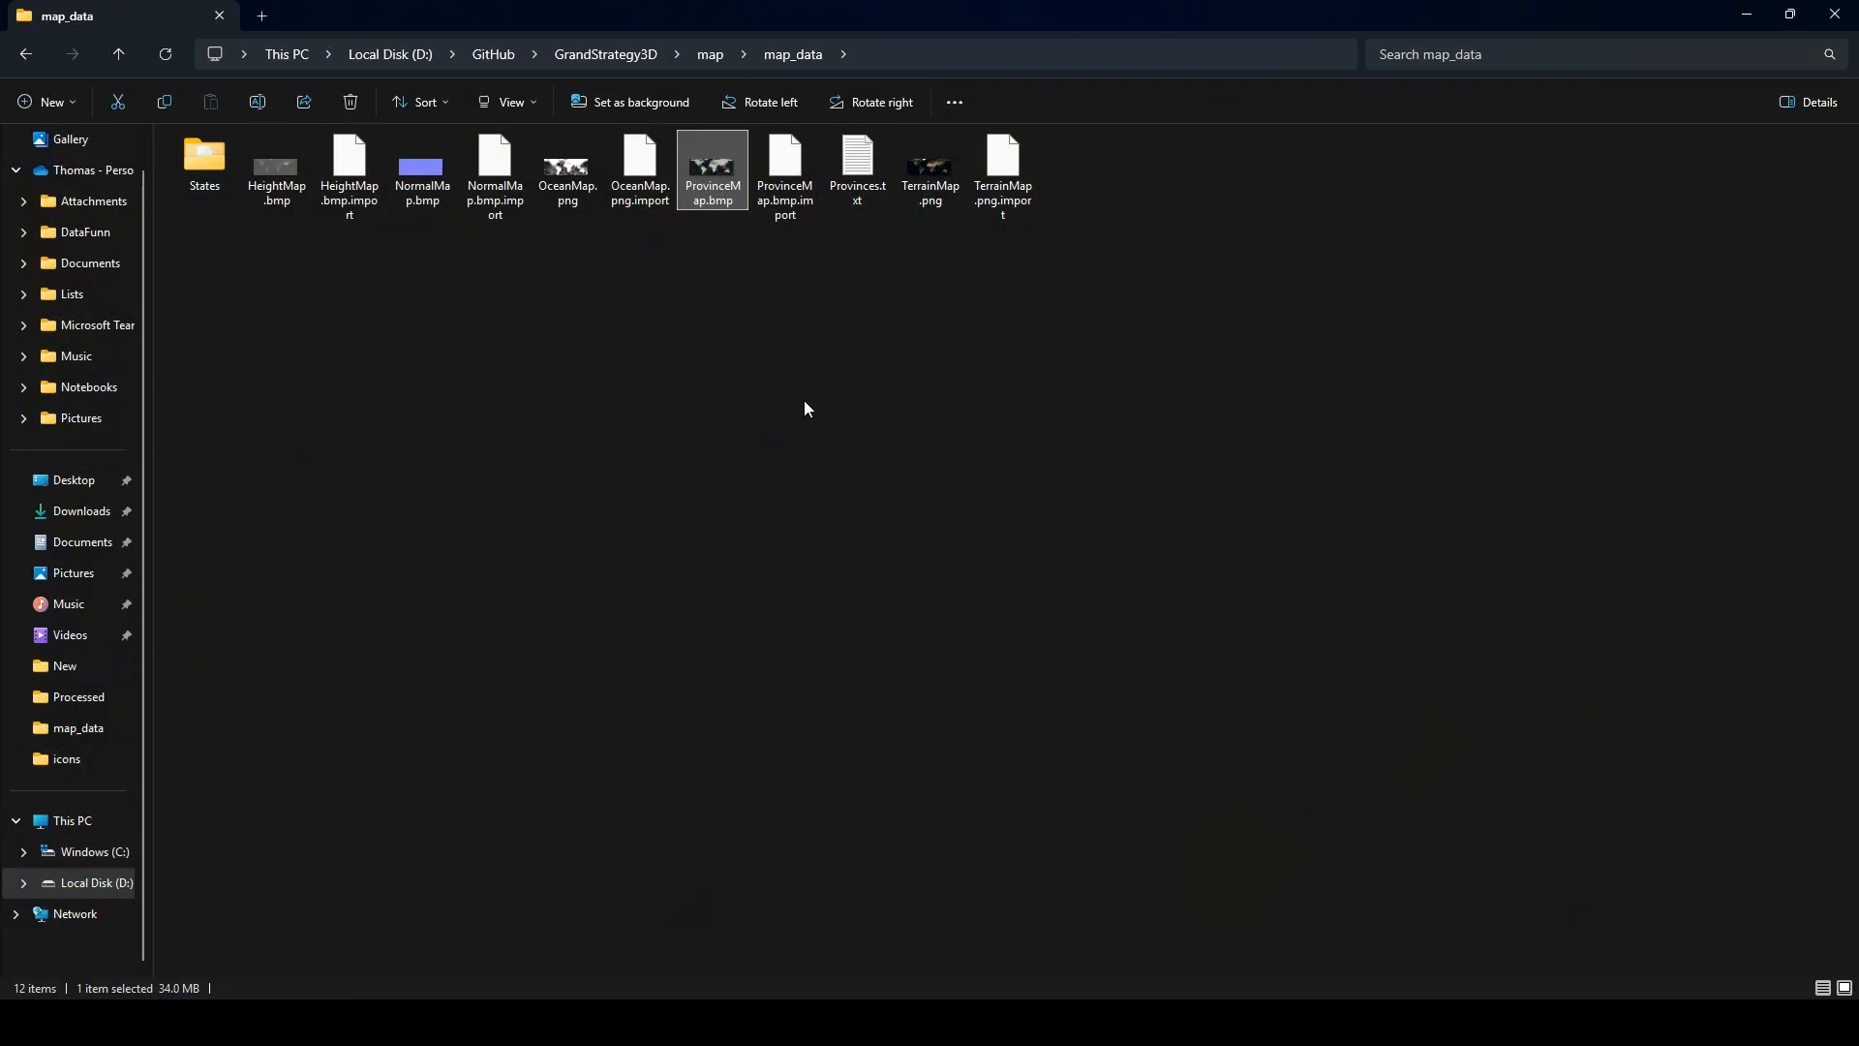
- Open Provinces.txt, inspect the ID, colour values and sea, false and ocean fields of the first entry, and close the file
{"action": "double_click", "coordinate": [876, 192]}
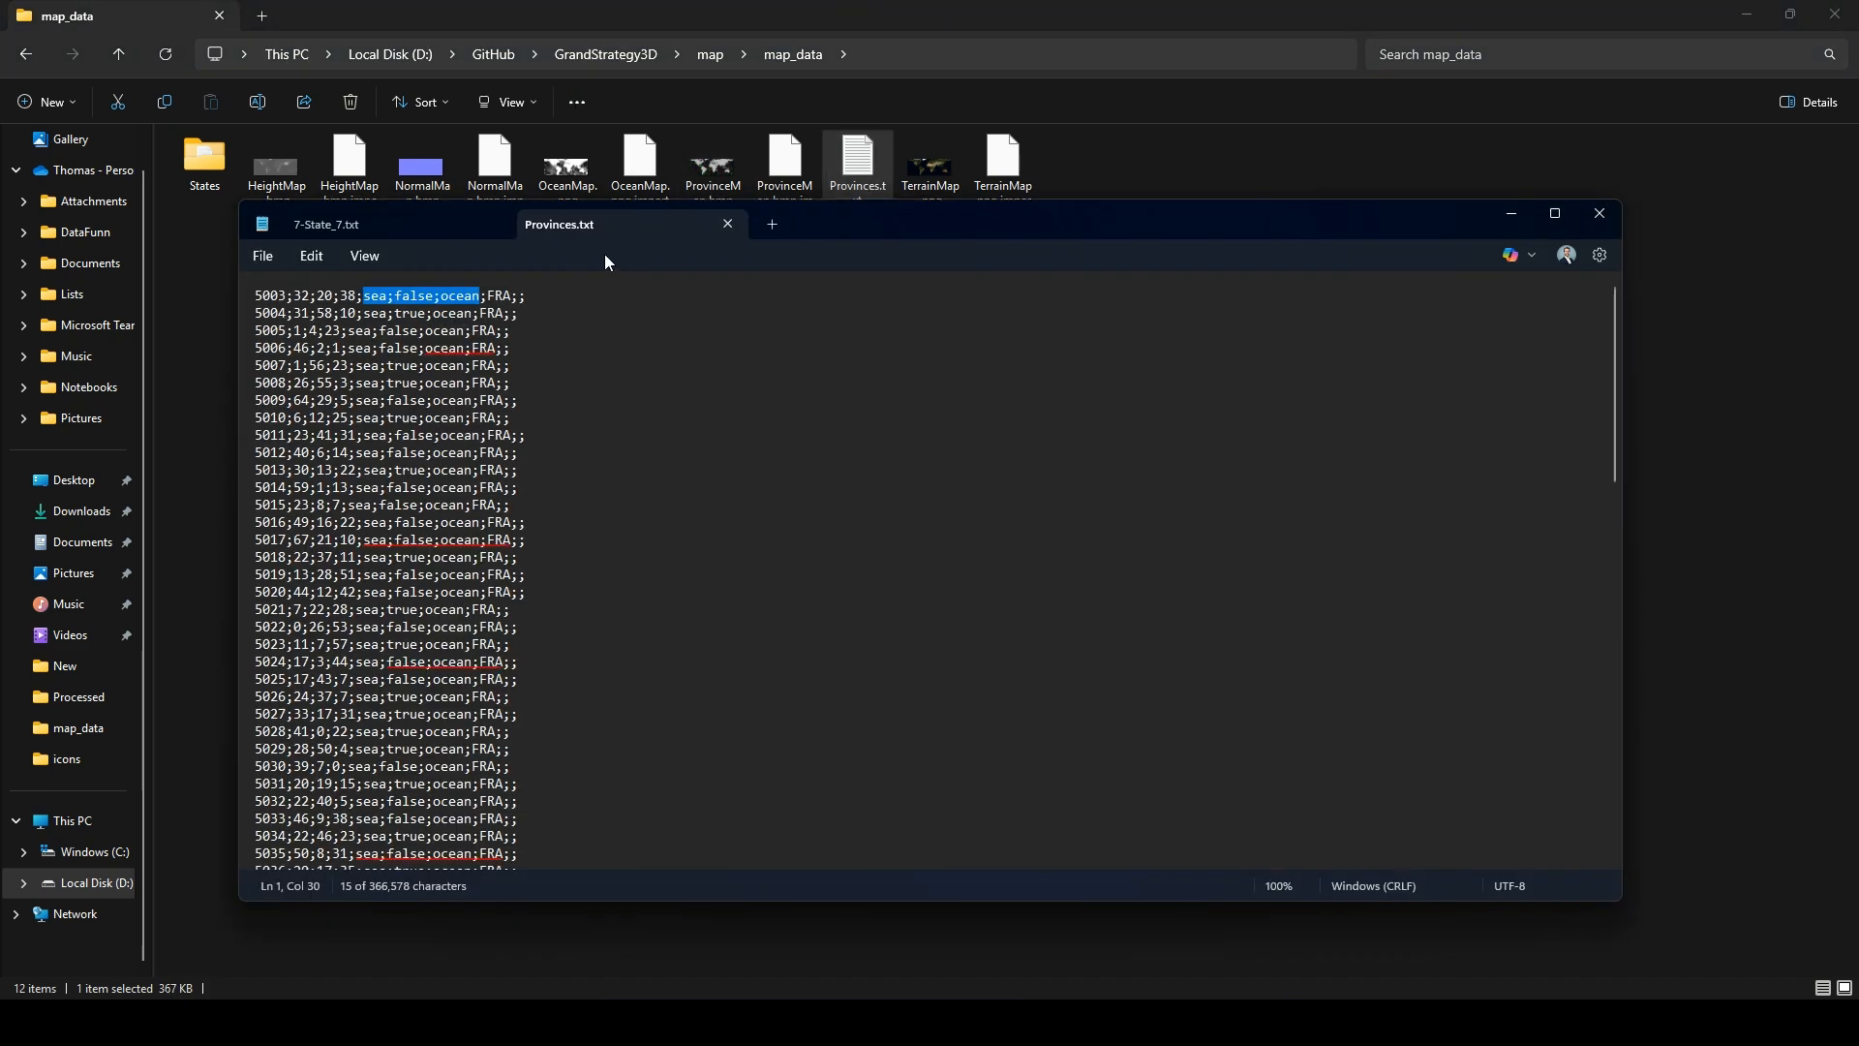
{"action": "scroll", "coordinate": [296, 343], "scroll_direction": "up", "scroll_amount": 11}
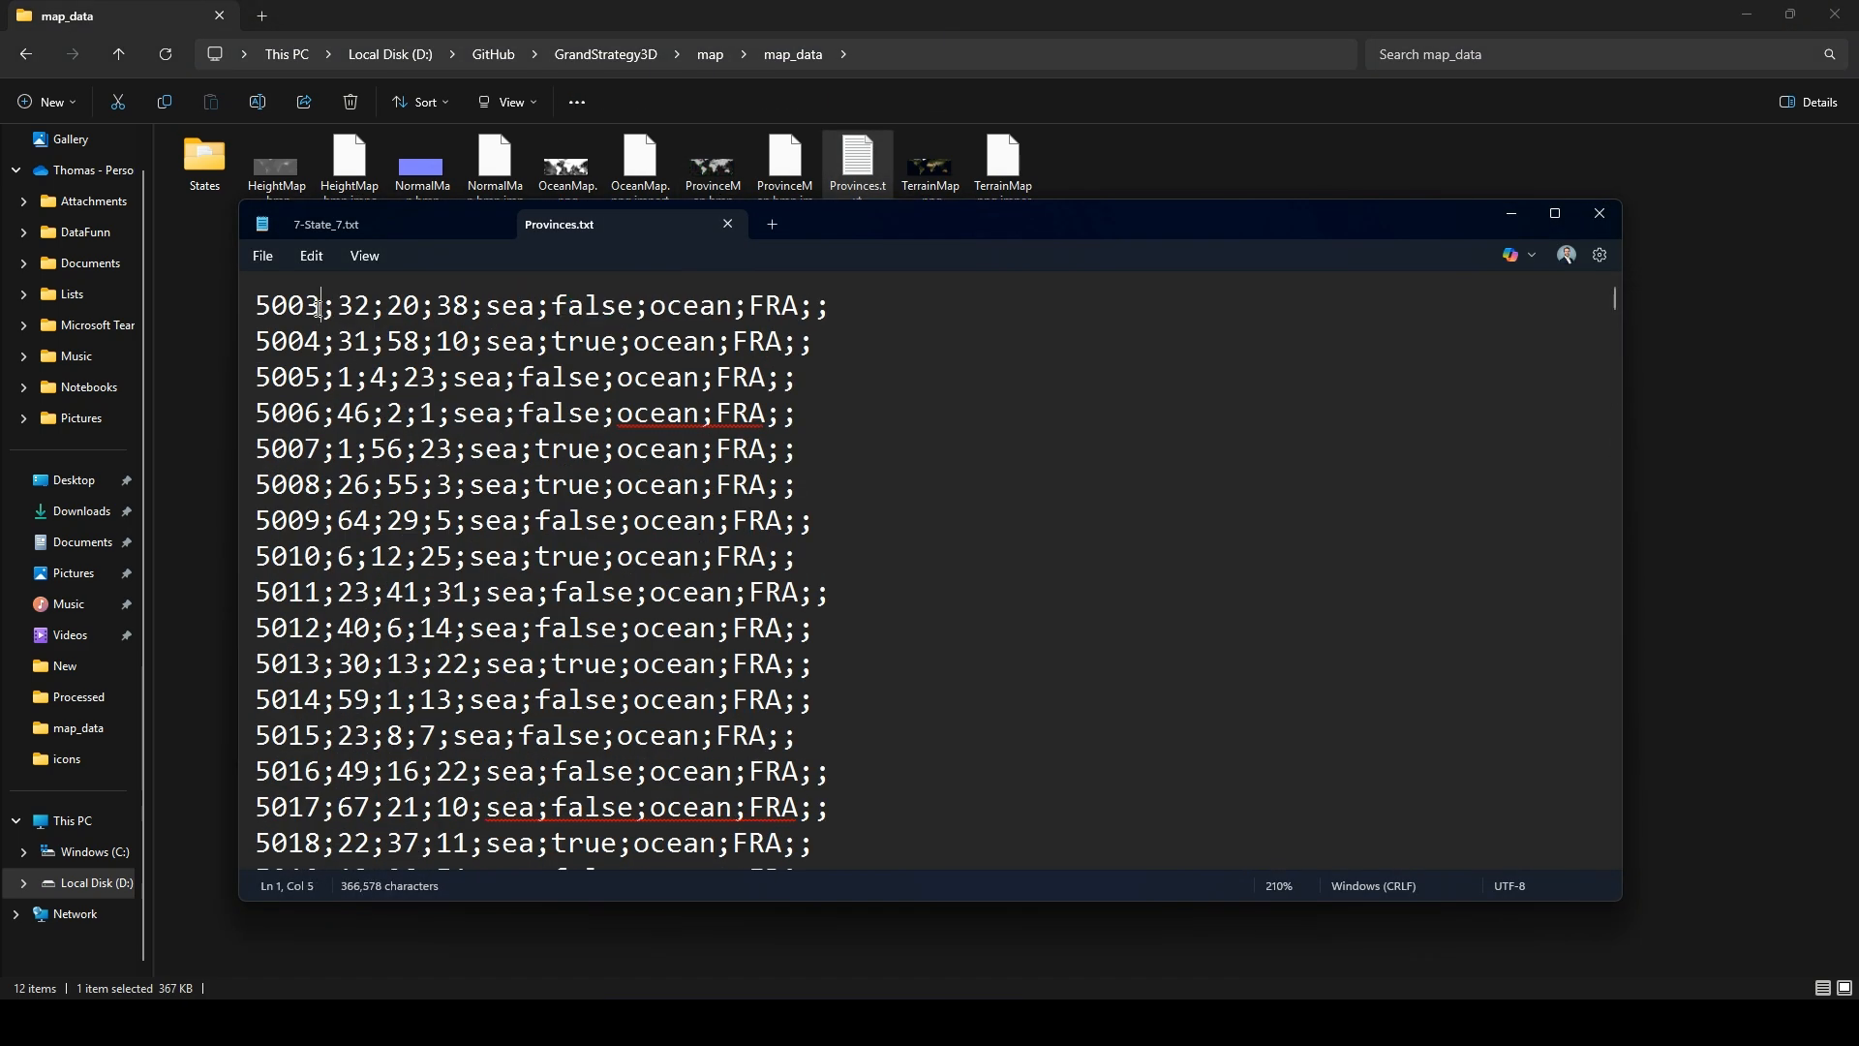
{"action": "double_click", "coordinate": [291, 308]}
{"action": "left_click_drag", "start_coordinate": [344, 306], "coordinate": [469, 310]}
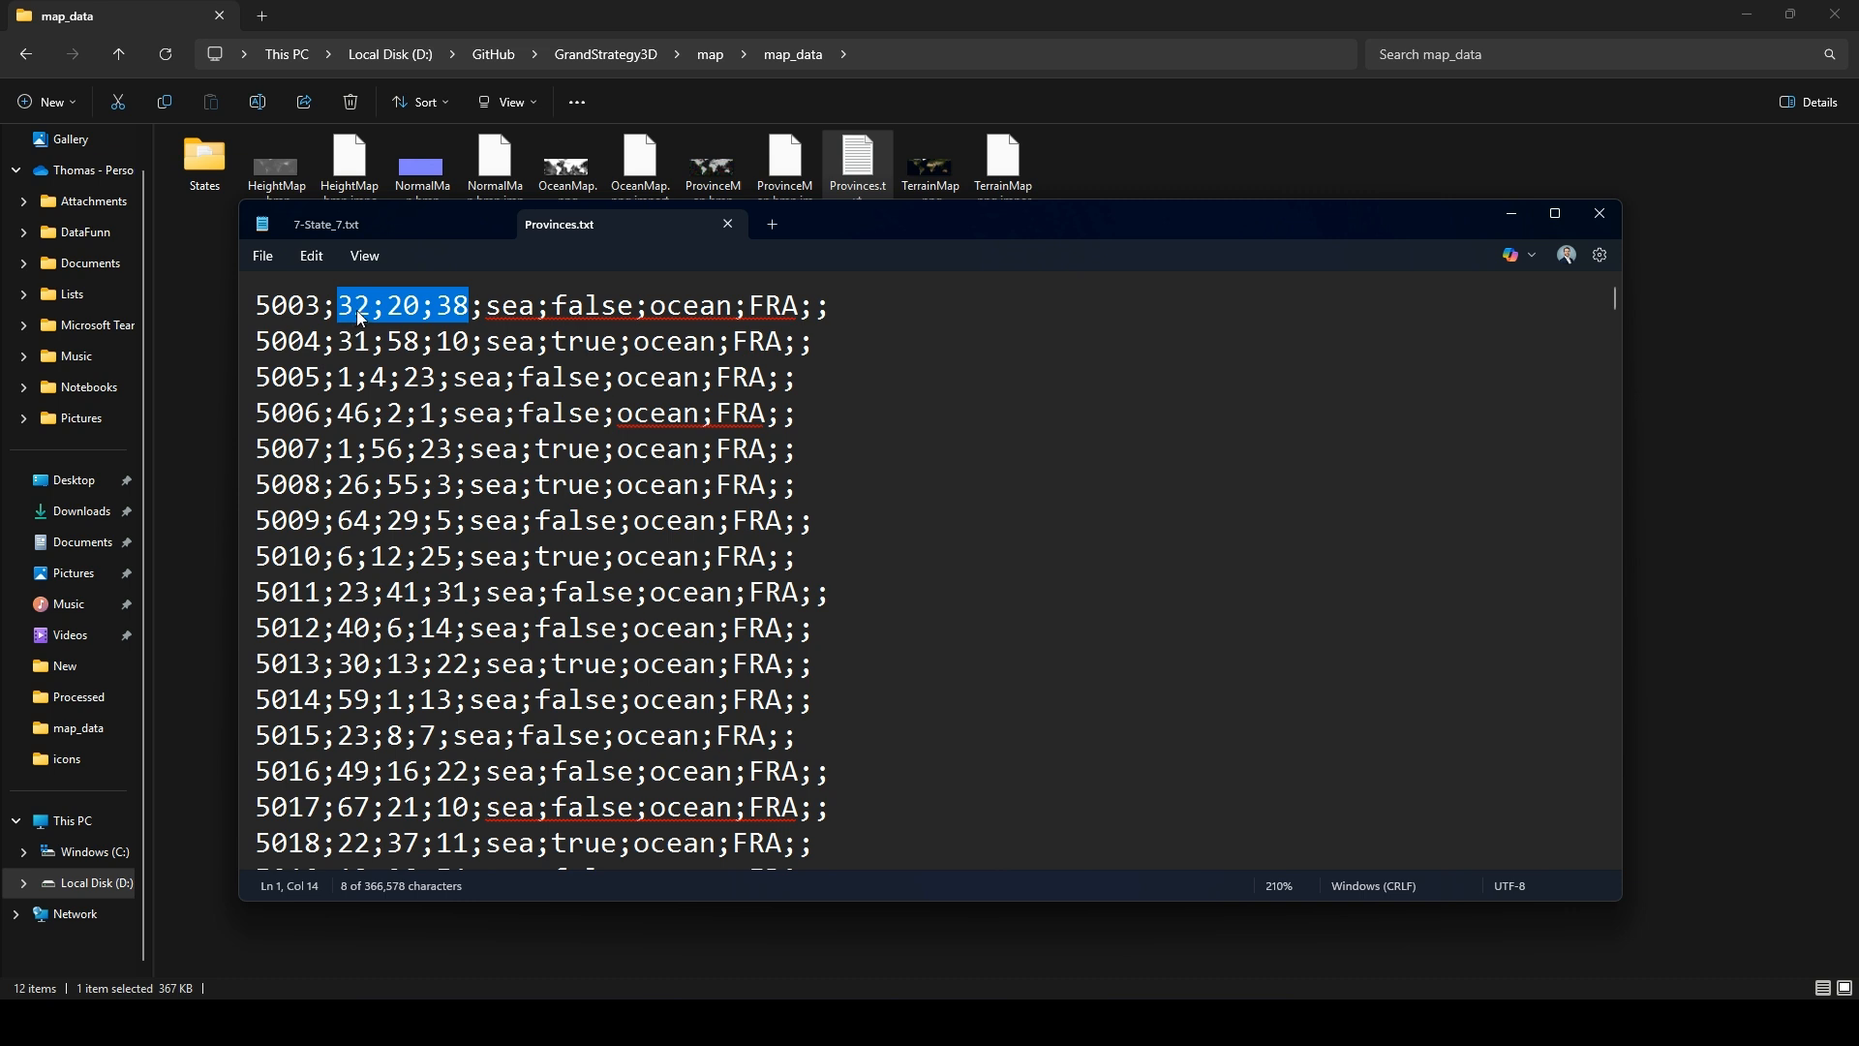
{"action": "left_click_drag", "start_coordinate": [472, 310], "coordinate": [333, 315]}
{"action": "left_click", "coordinate": [399, 368]}
{"action": "left_click_drag", "start_coordinate": [489, 303], "coordinate": [734, 300]}
{"action": "left_click", "coordinate": [585, 377]}
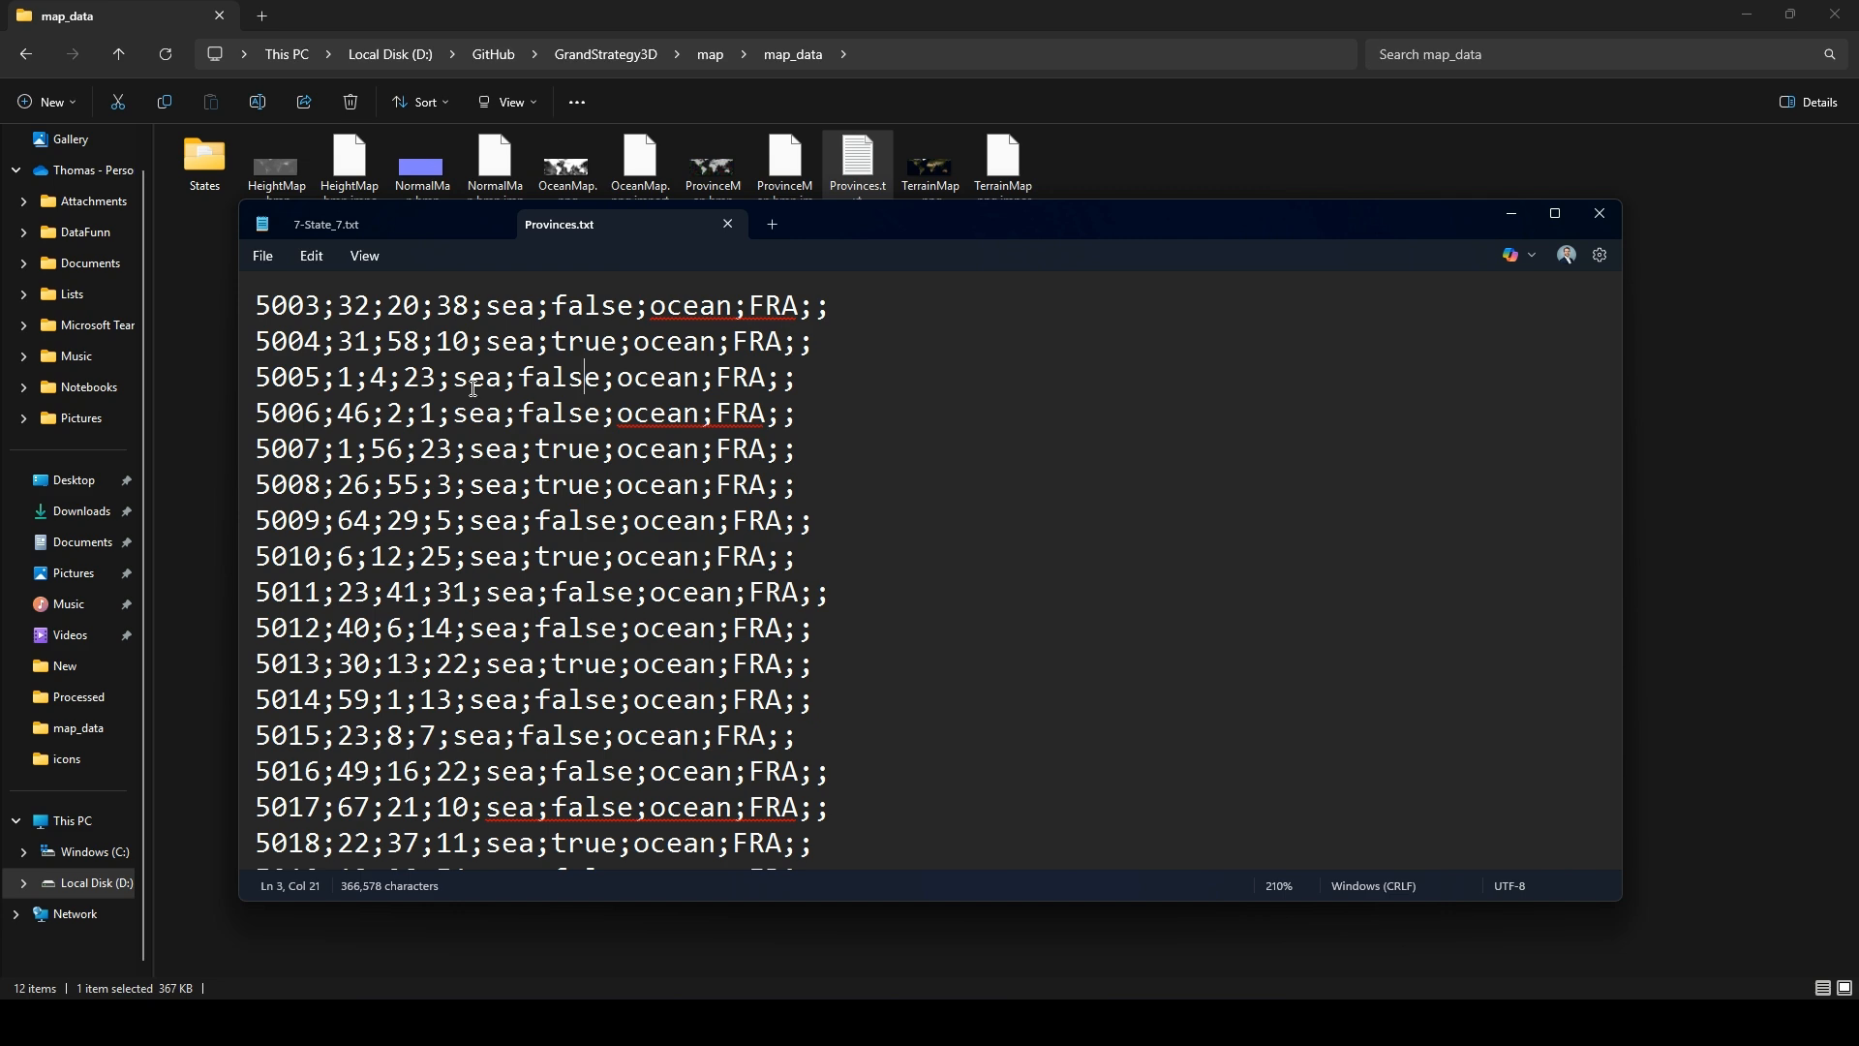
{"action": "left_click", "coordinate": [1600, 215]}
{"action": "left_click", "coordinate": [1081, 295]}
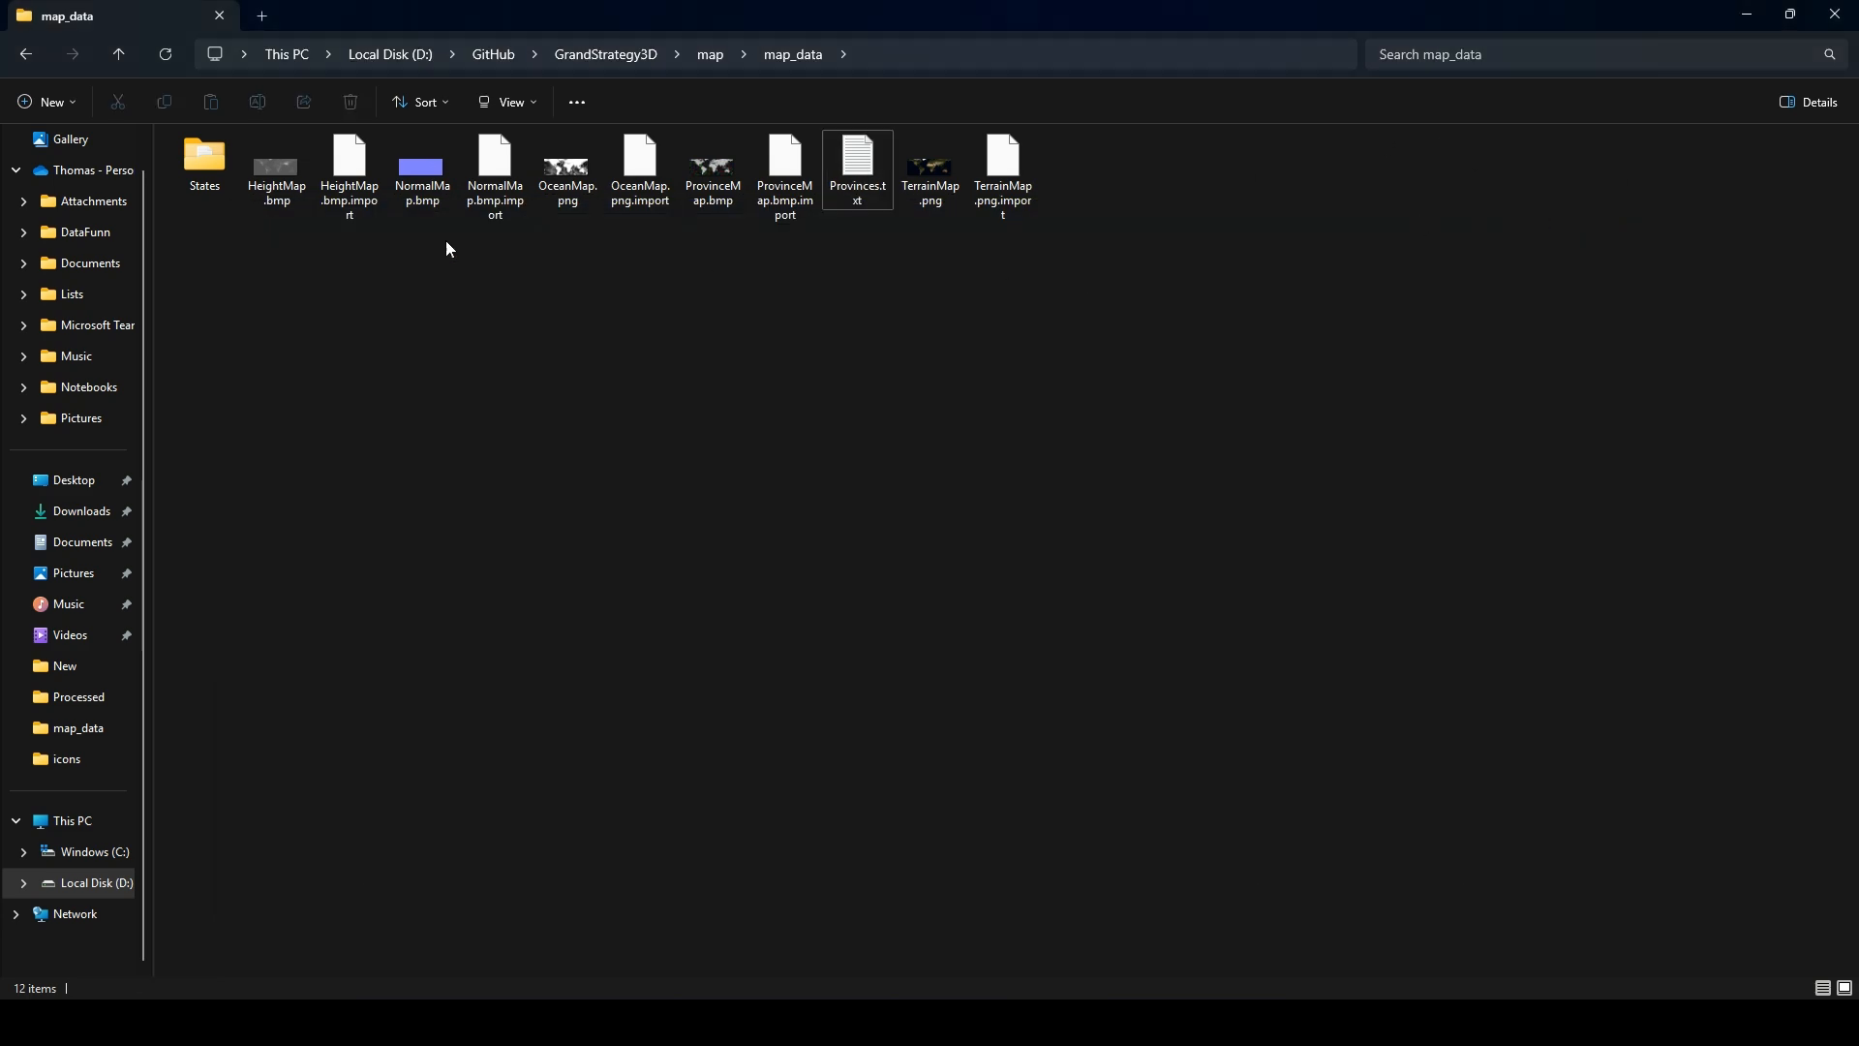
- Open 5-State_5.txt from the States folder, inspect its provinces block, close it and return to the map_data folder
{"action": "double_click", "coordinate": [205, 166]}
{"action": "scroll", "coordinate": [298, 205], "scroll_direction": "down", "scroll_amount": 1}
{"action": "scroll", "coordinate": [297, 202], "scroll_direction": "up", "scroll_amount": 1}
{"action": "double_click", "coordinate": [252, 275]}
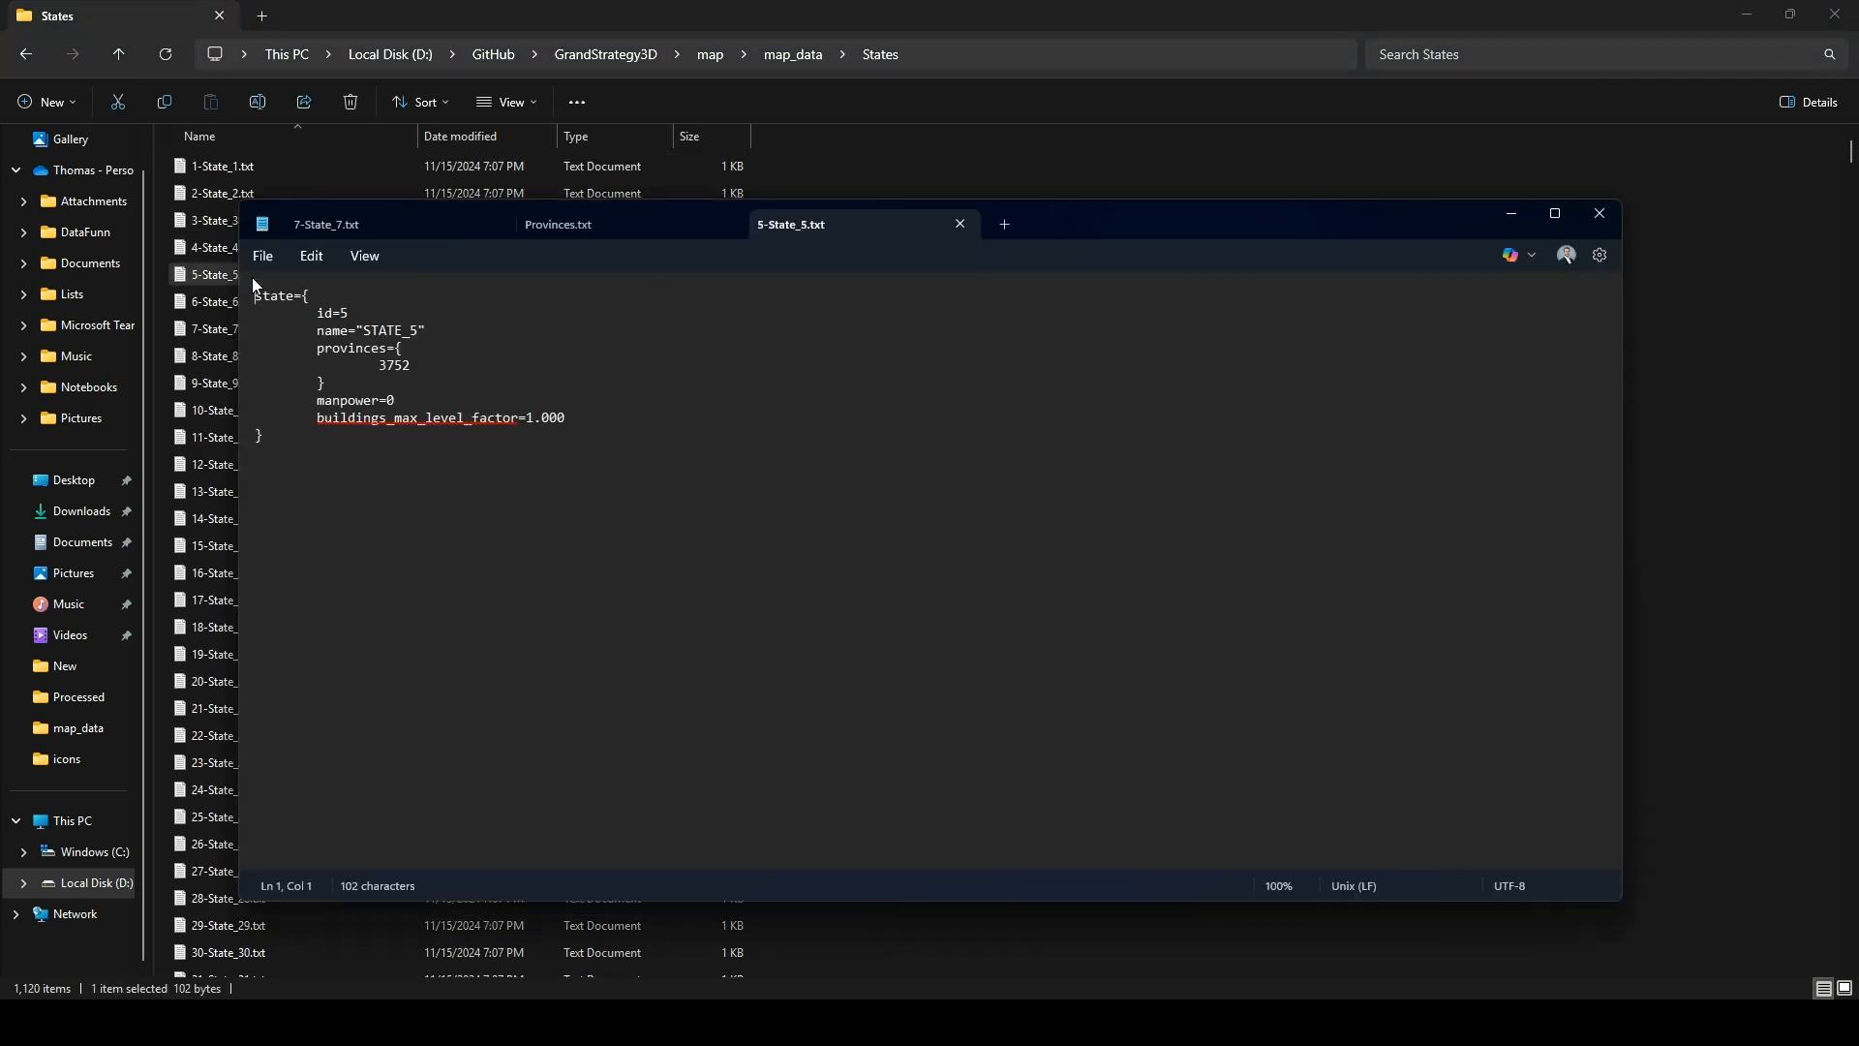
{"action": "left_click_drag", "start_coordinate": [333, 384], "coordinate": [299, 349]}
{"action": "left_click", "coordinate": [488, 372]}
{"action": "left_click", "coordinate": [1599, 213]}
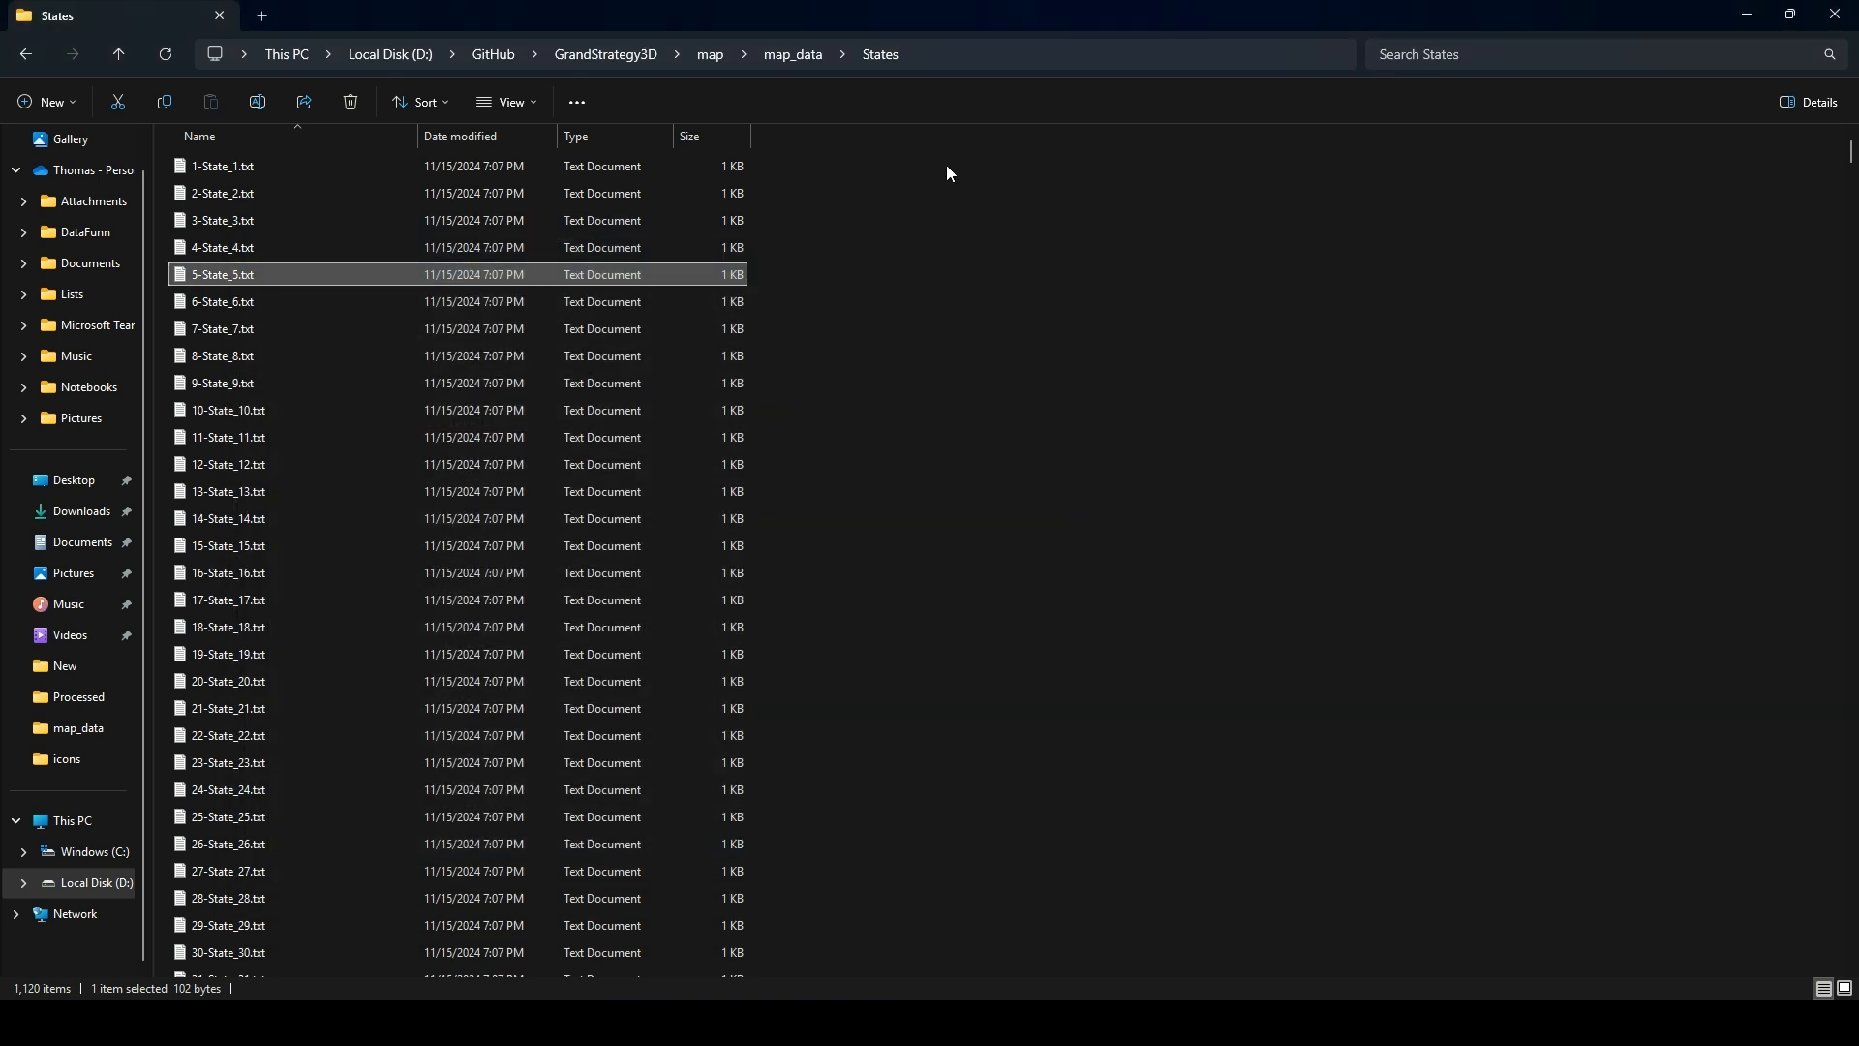
{"action": "left_click", "coordinate": [780, 56]}
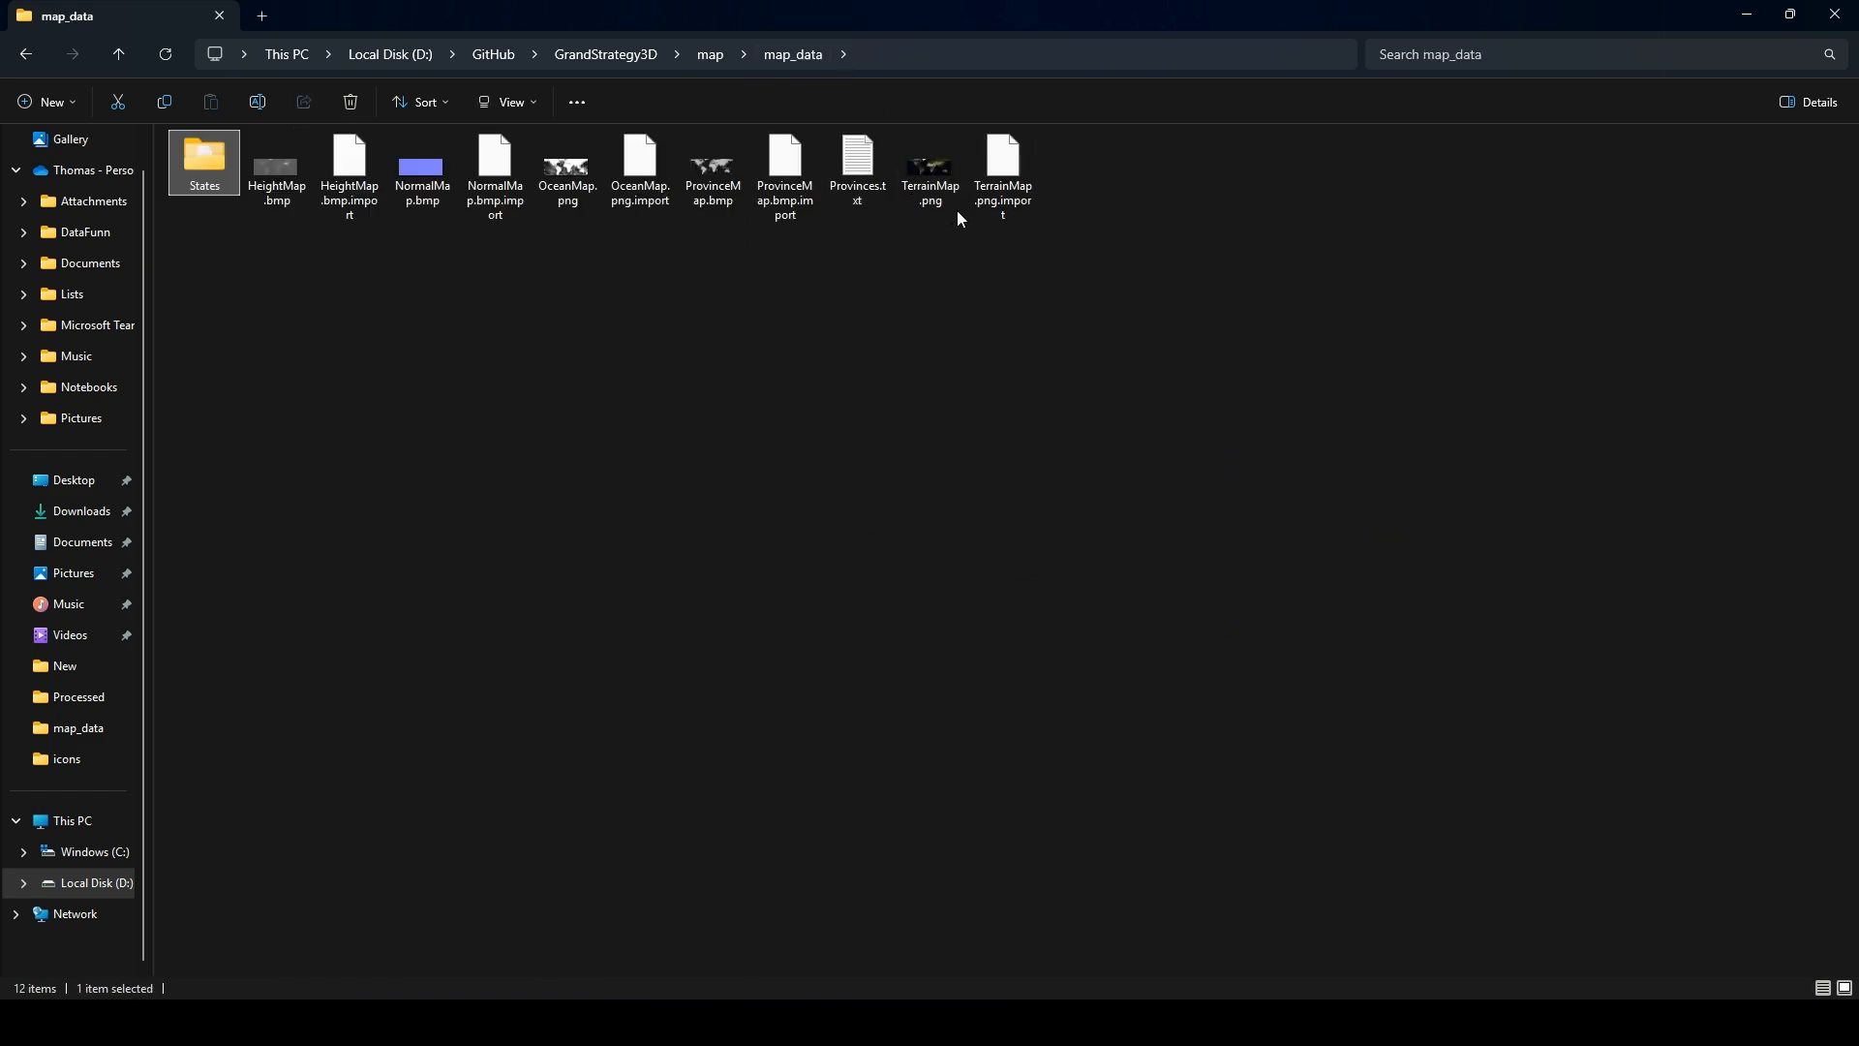
- Open NormalMap.bmp, examine the terrain relief across the world, and close the image
{"action": "double_click", "coordinate": [422, 174]}
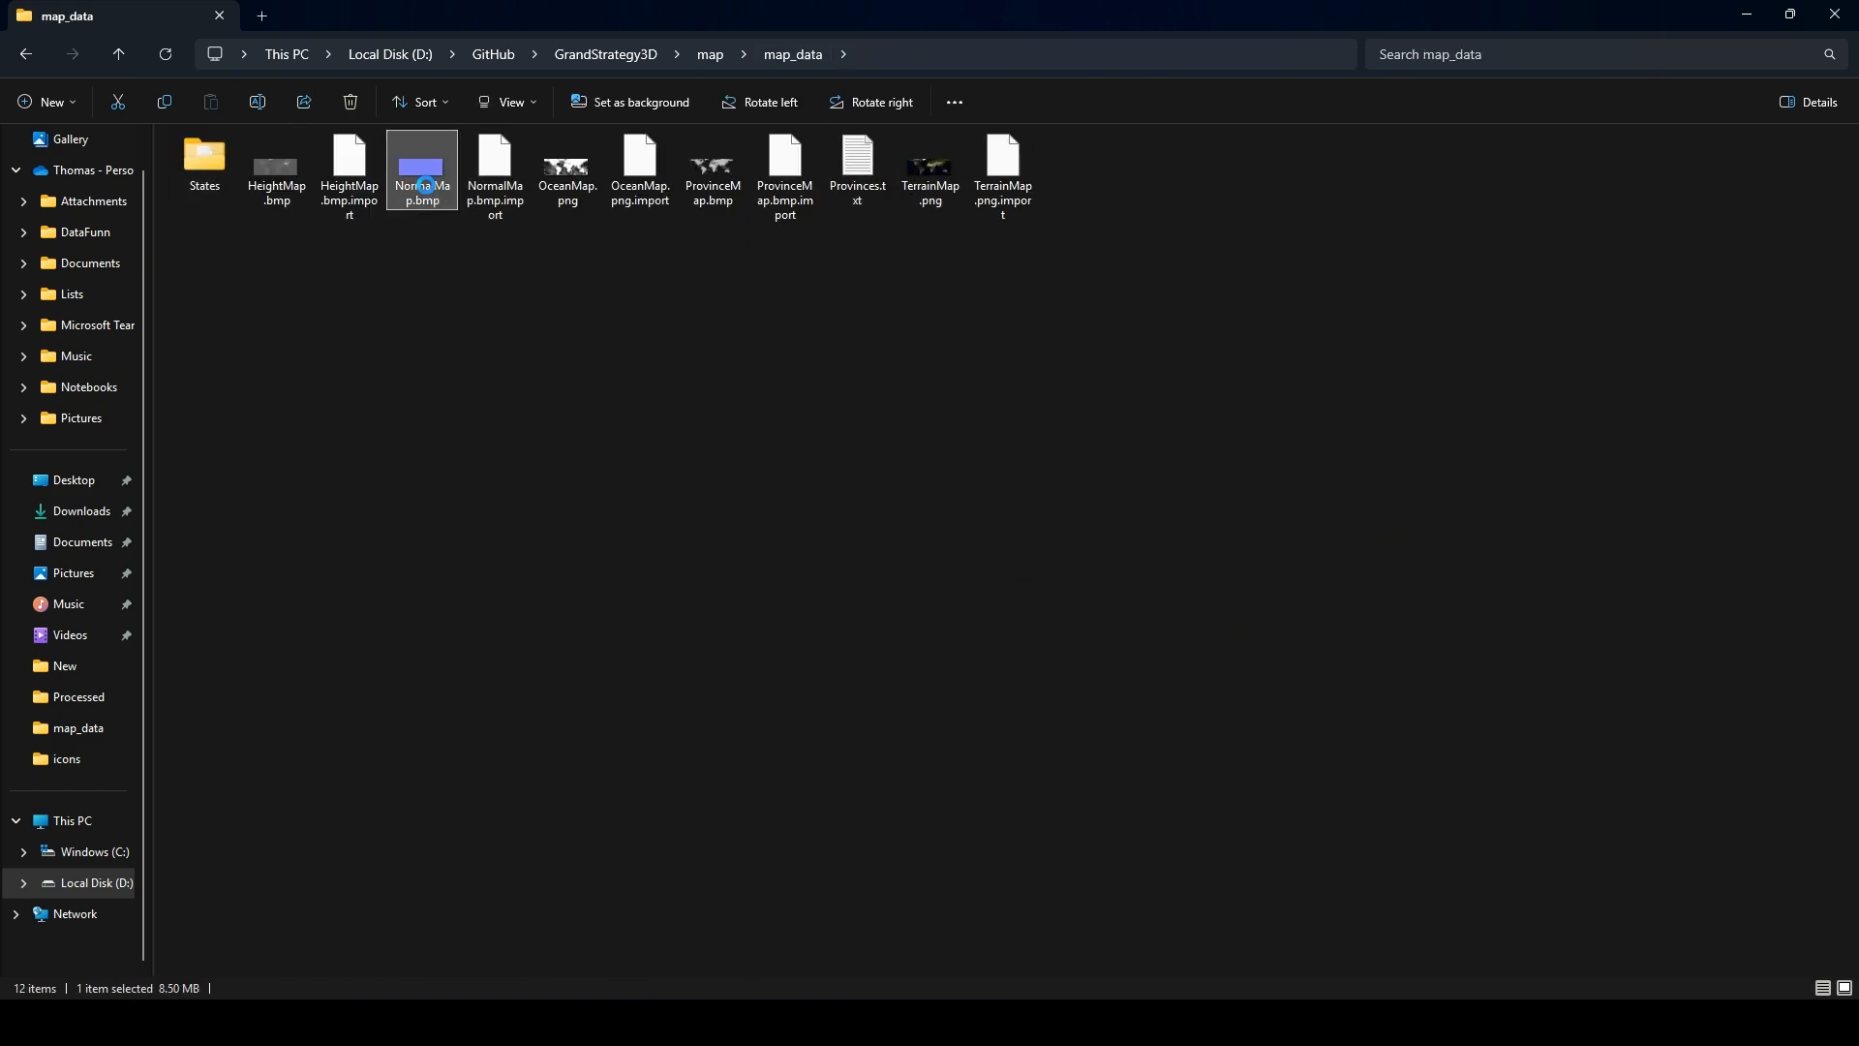
{"action": "scroll", "coordinate": [1104, 424], "scroll_direction": "up", "scroll_amount": 3}
{"action": "left_click_drag", "start_coordinate": [1105, 425], "coordinate": [843, 457]}
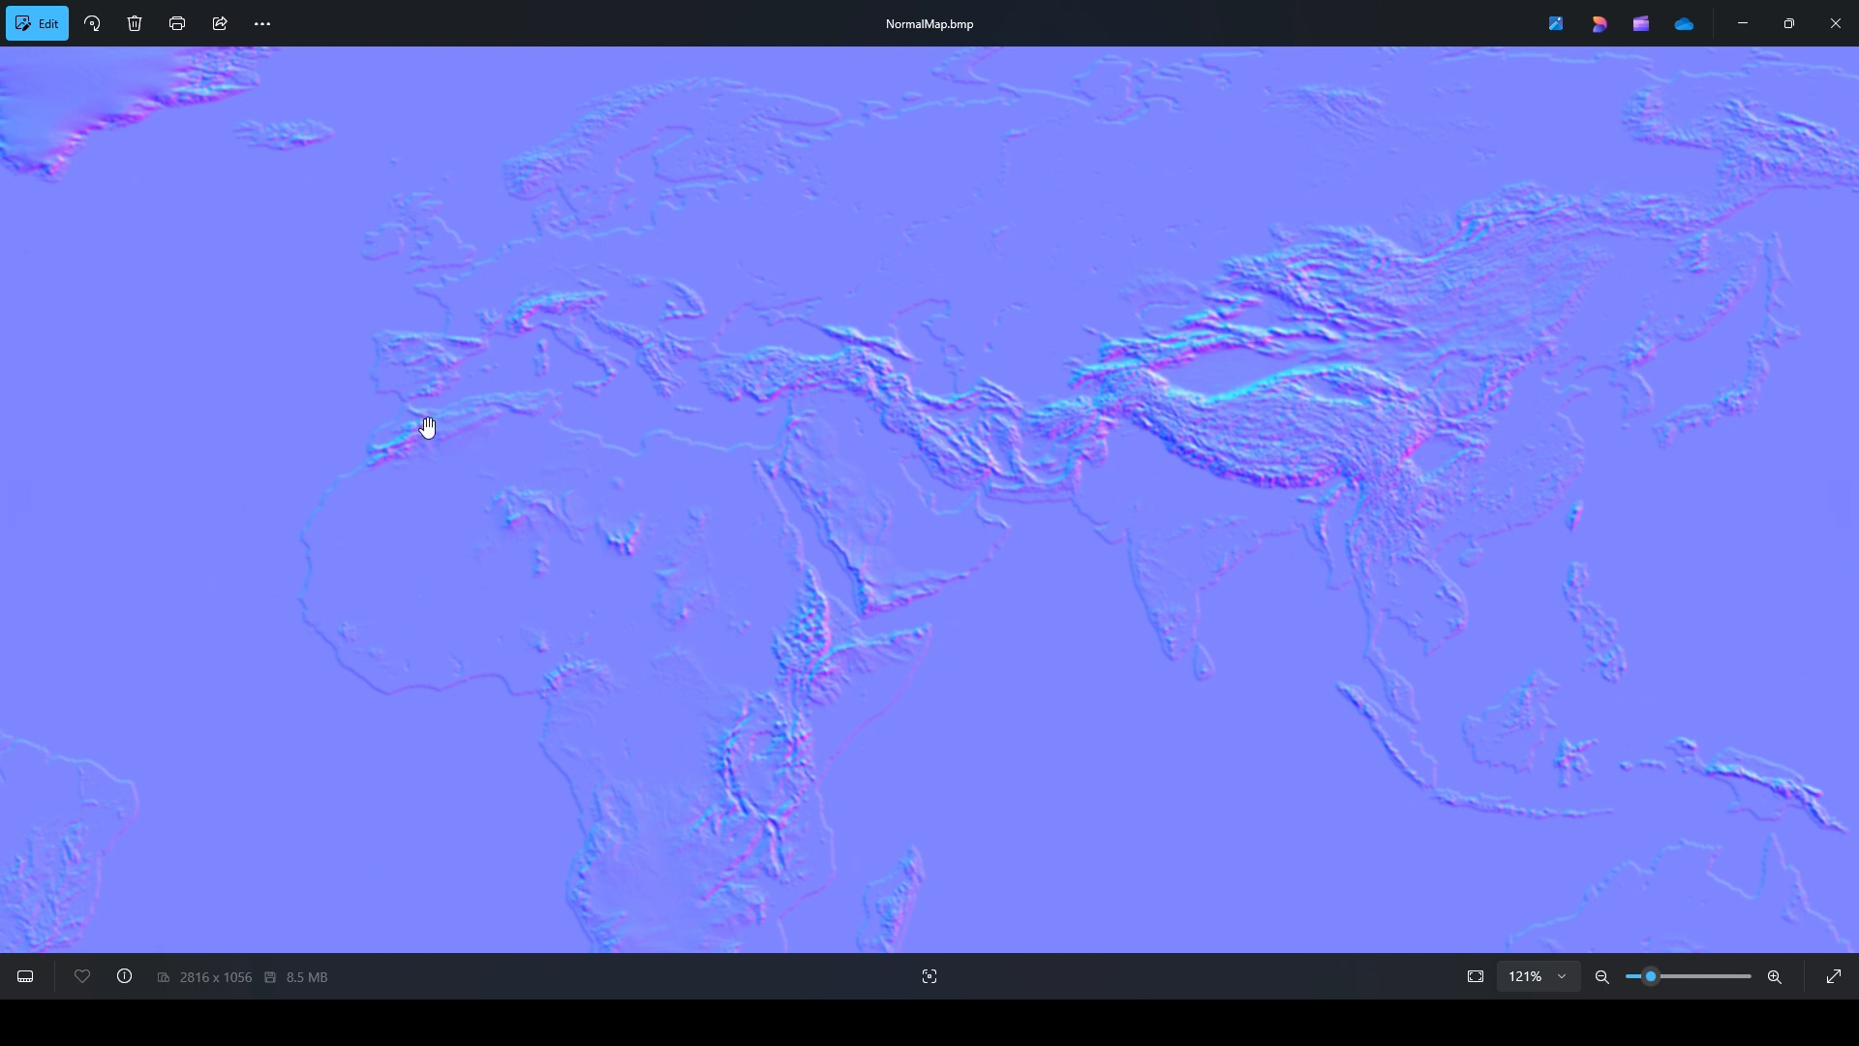
{"action": "scroll", "coordinate": [428, 427], "scroll_direction": "down", "scroll_amount": 3}
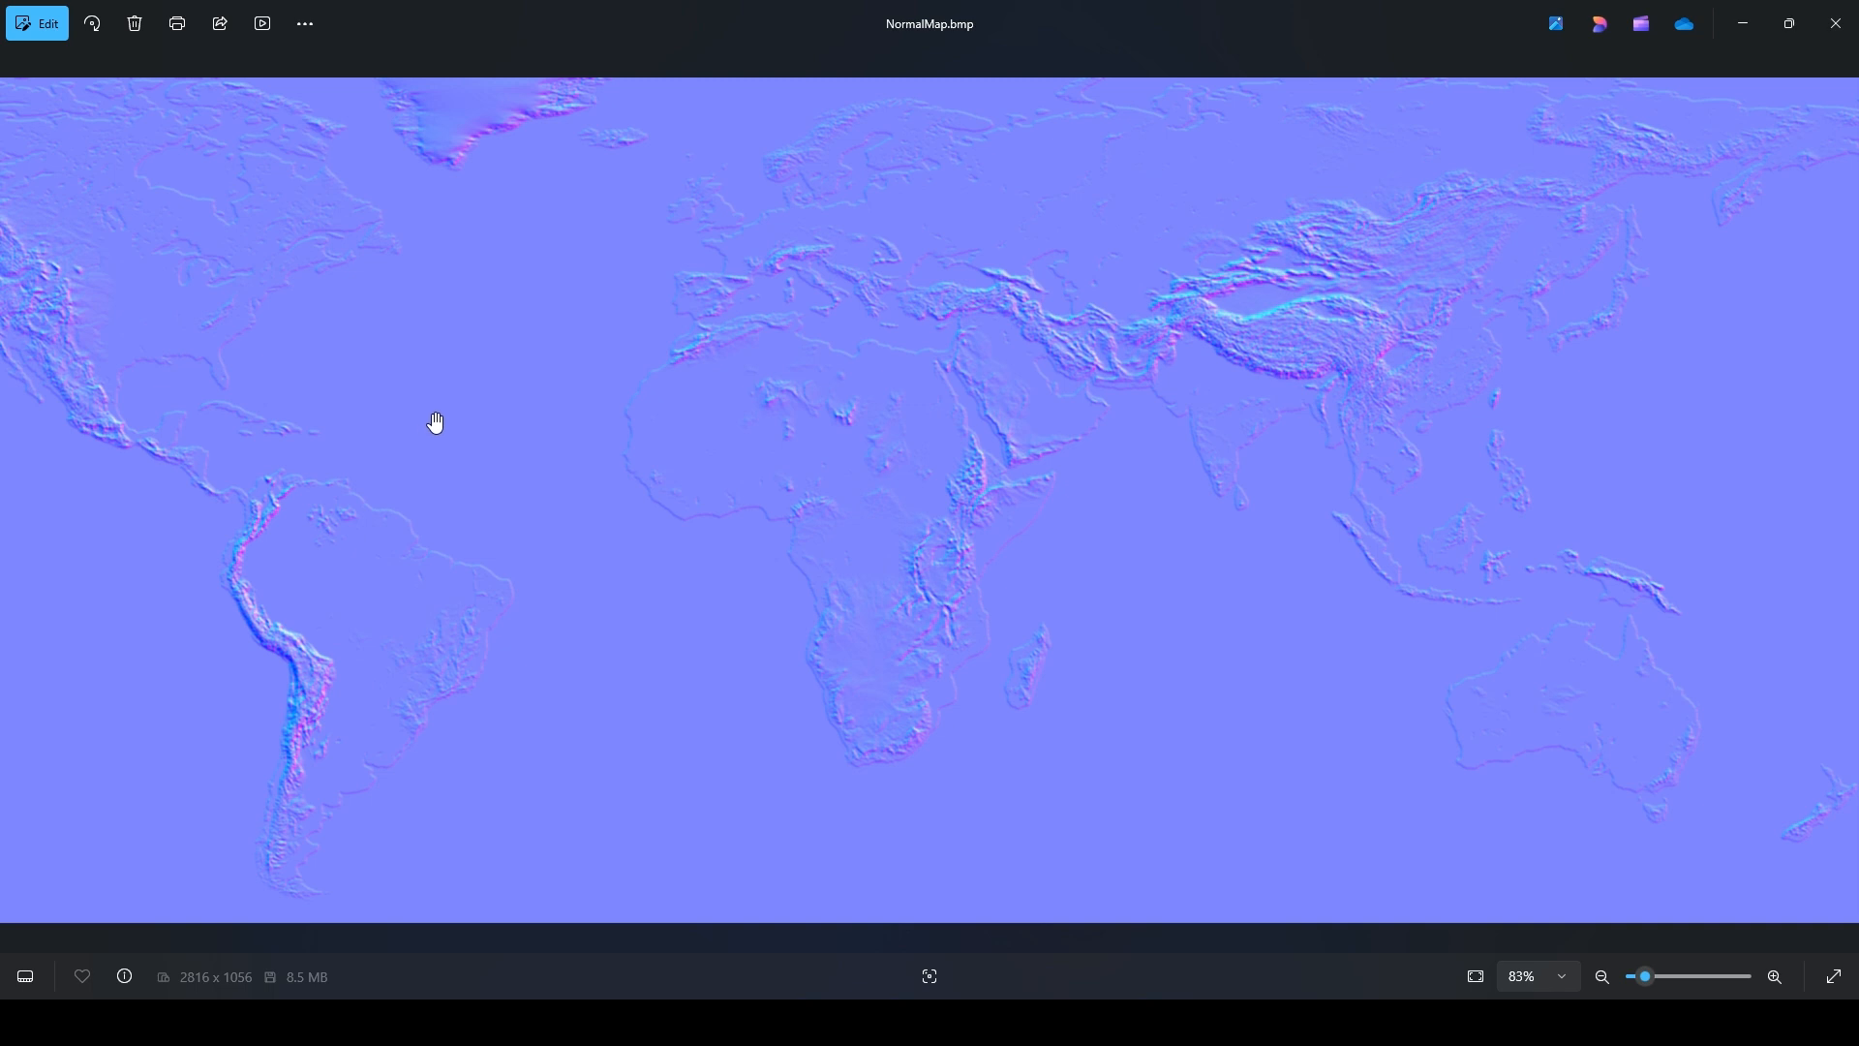
{"action": "left_click_drag", "start_coordinate": [423, 423], "coordinate": [727, 425]}
{"action": "scroll", "coordinate": [996, 412], "scroll_direction": "down", "scroll_amount": 2}
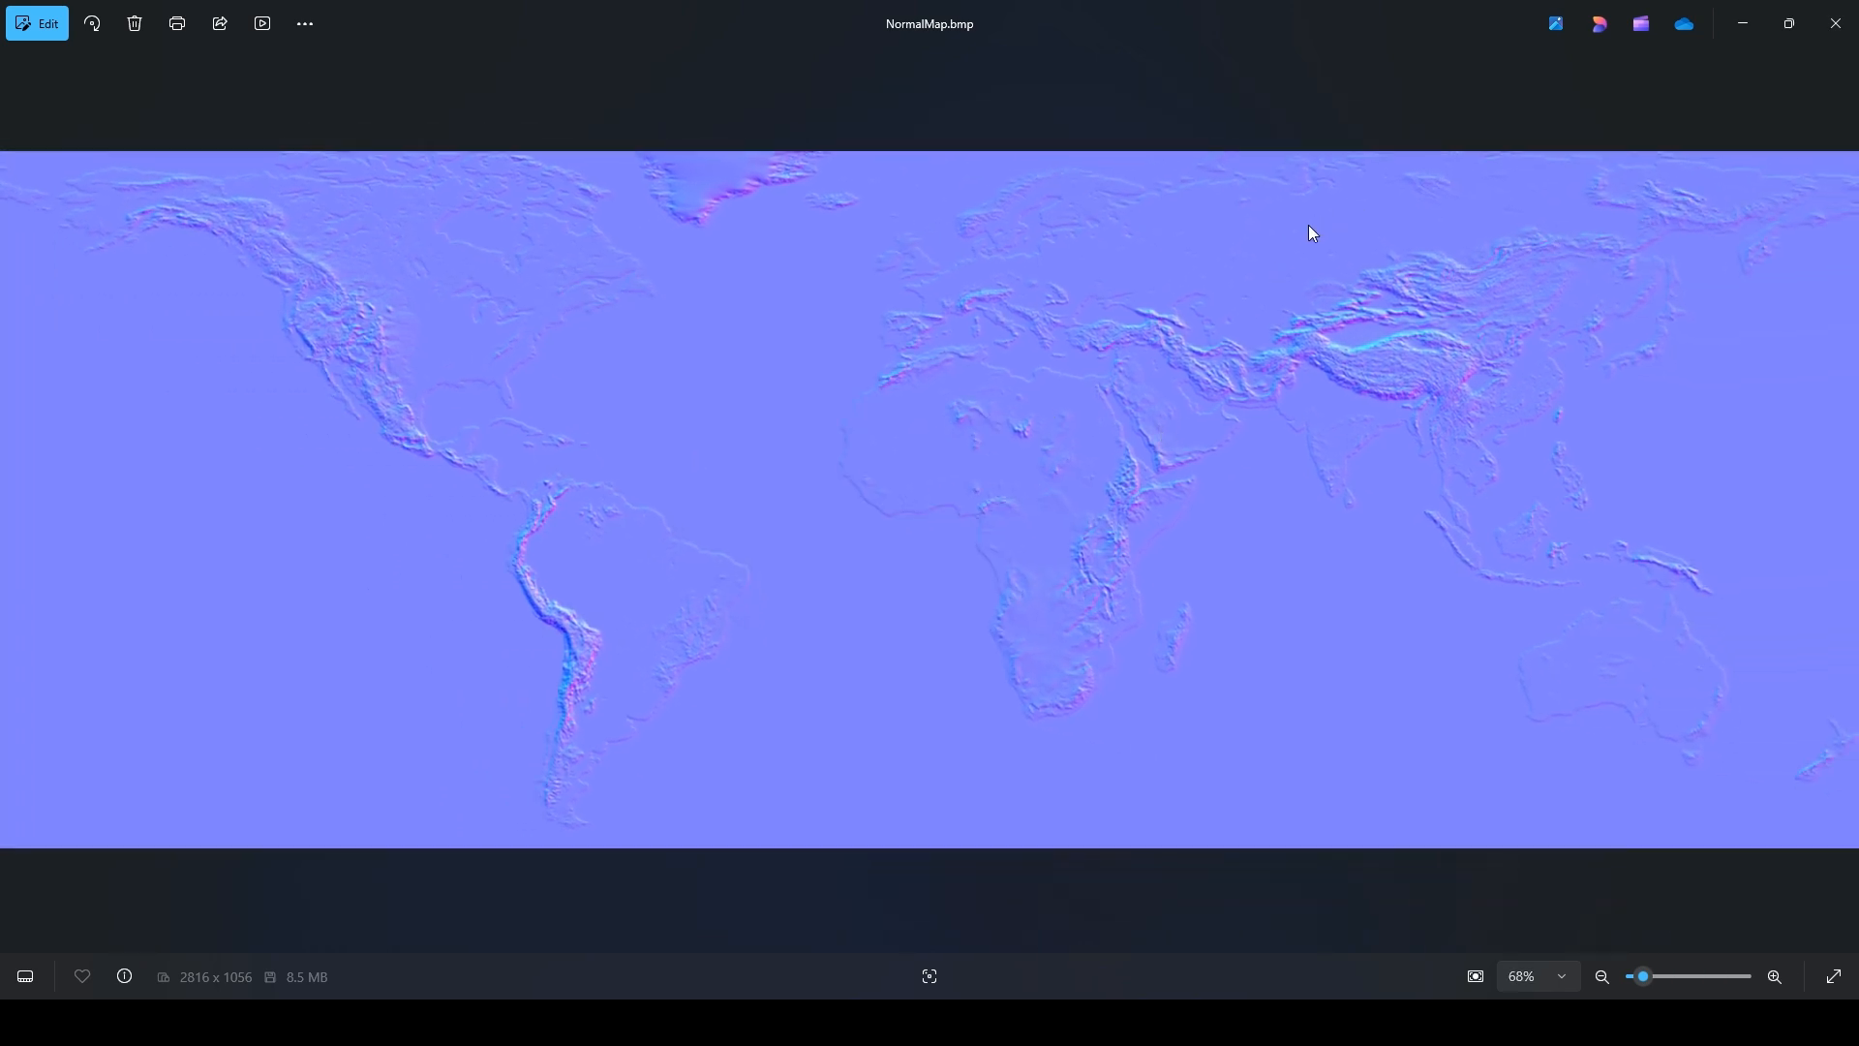
{"action": "left_click", "coordinate": [1837, 29]}
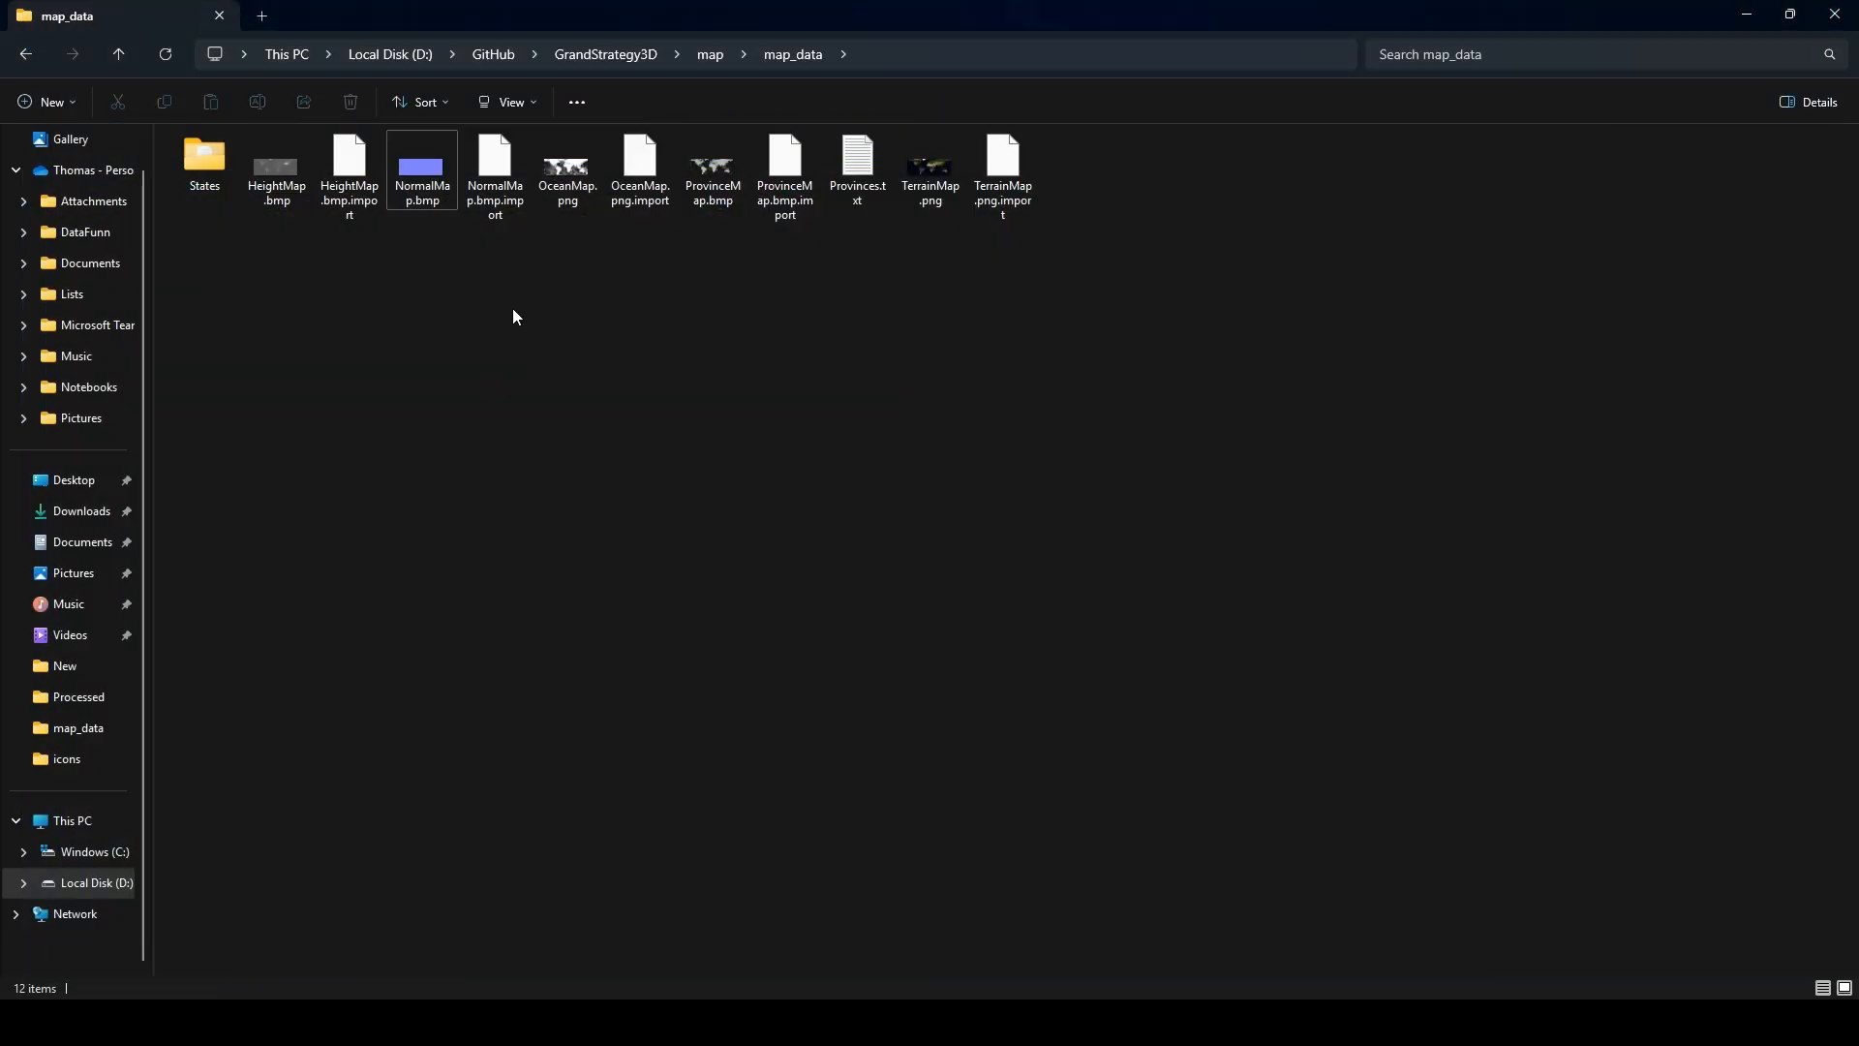
- Open HeightMap.bmp, examine the elevation shading across Asia, Africa and the Atlantic, and close the image
{"action": "double_click", "coordinate": [277, 166]}
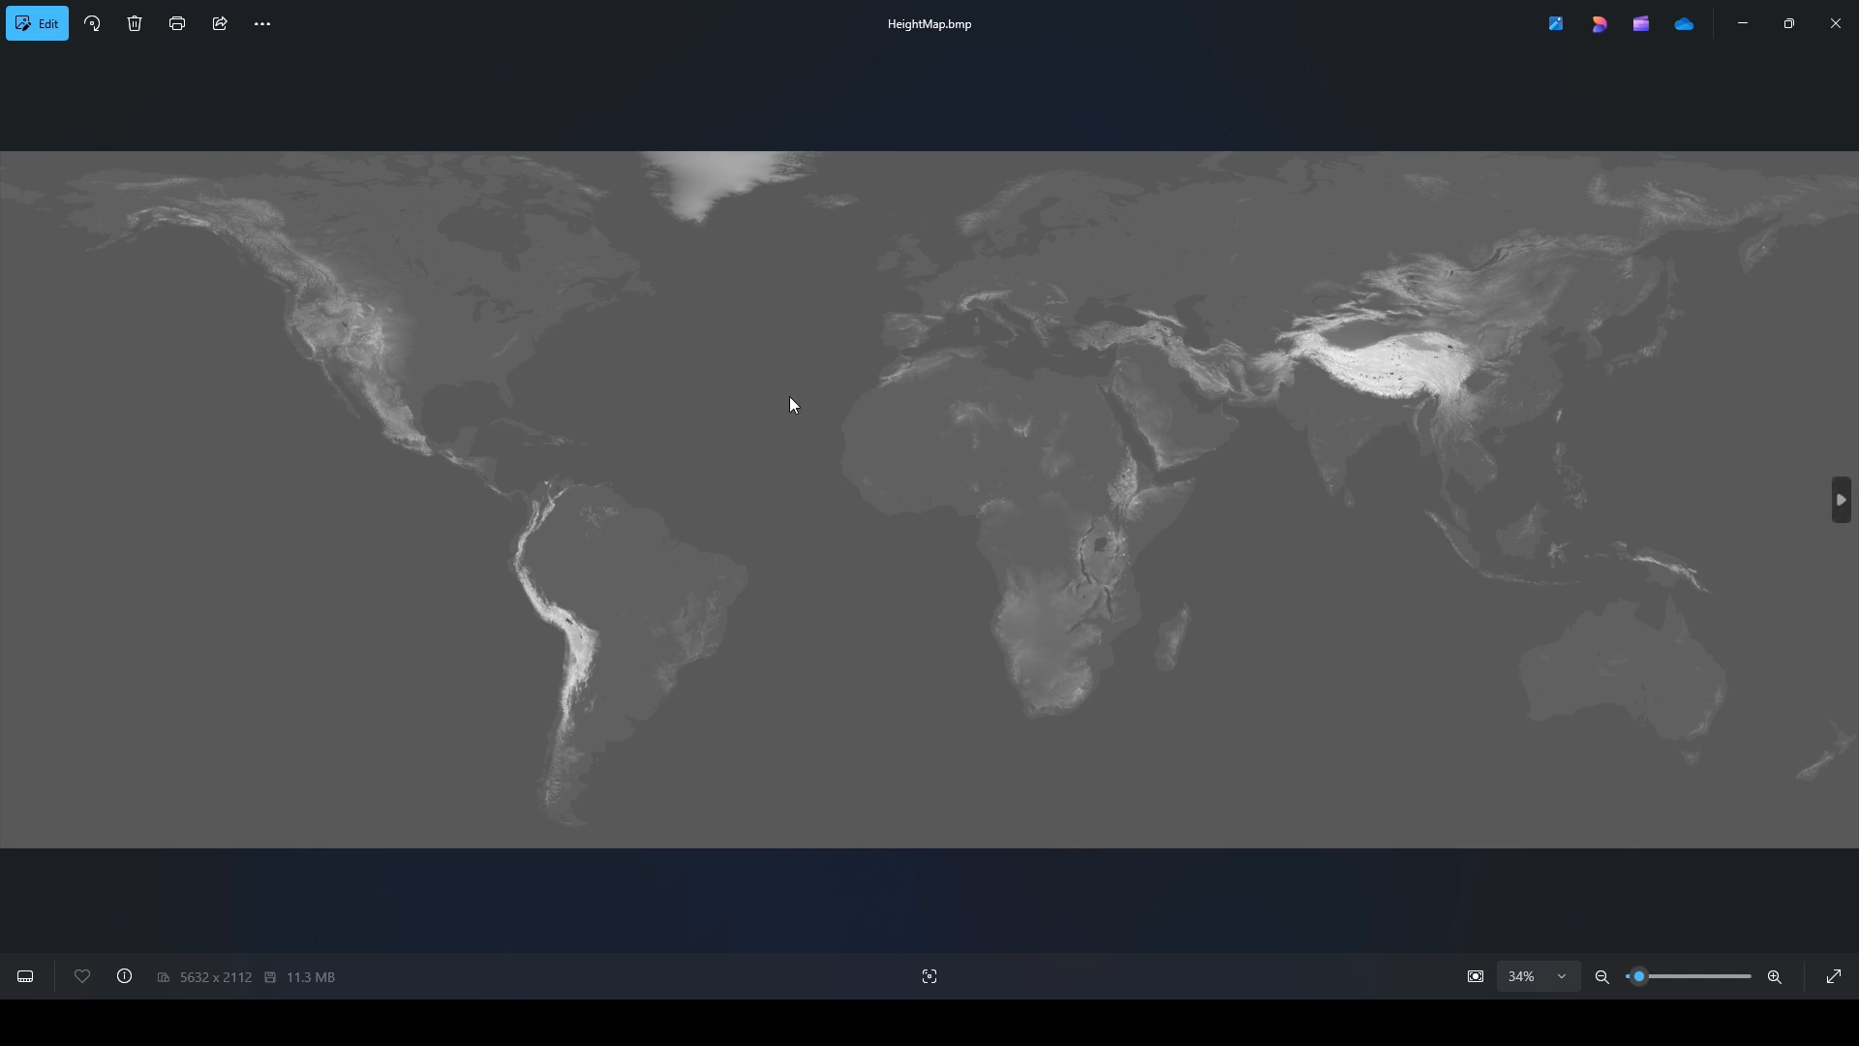
{"action": "scroll", "coordinate": [920, 397], "scroll_direction": "up", "scroll_amount": 3}
{"action": "left_click_drag", "start_coordinate": [1349, 352], "coordinate": [754, 403]}
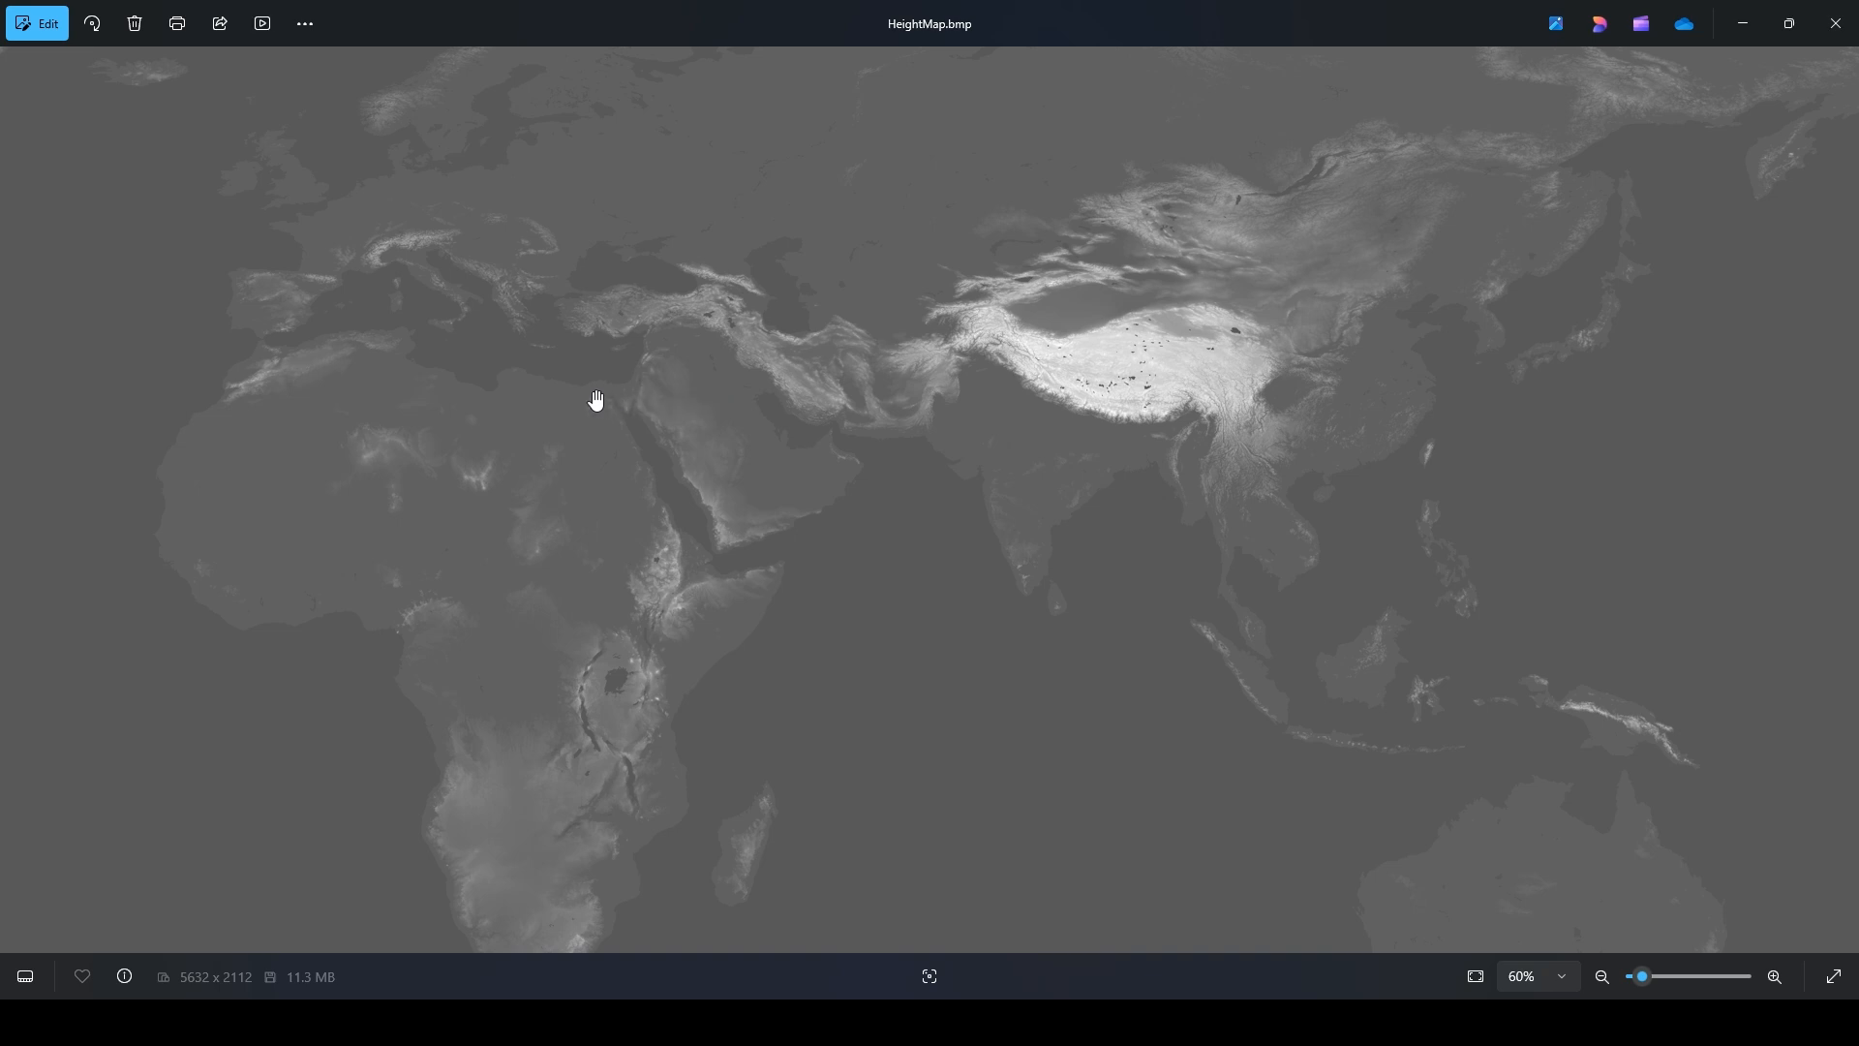
{"action": "left_click_drag", "start_coordinate": [623, 402], "coordinate": [689, 432]}
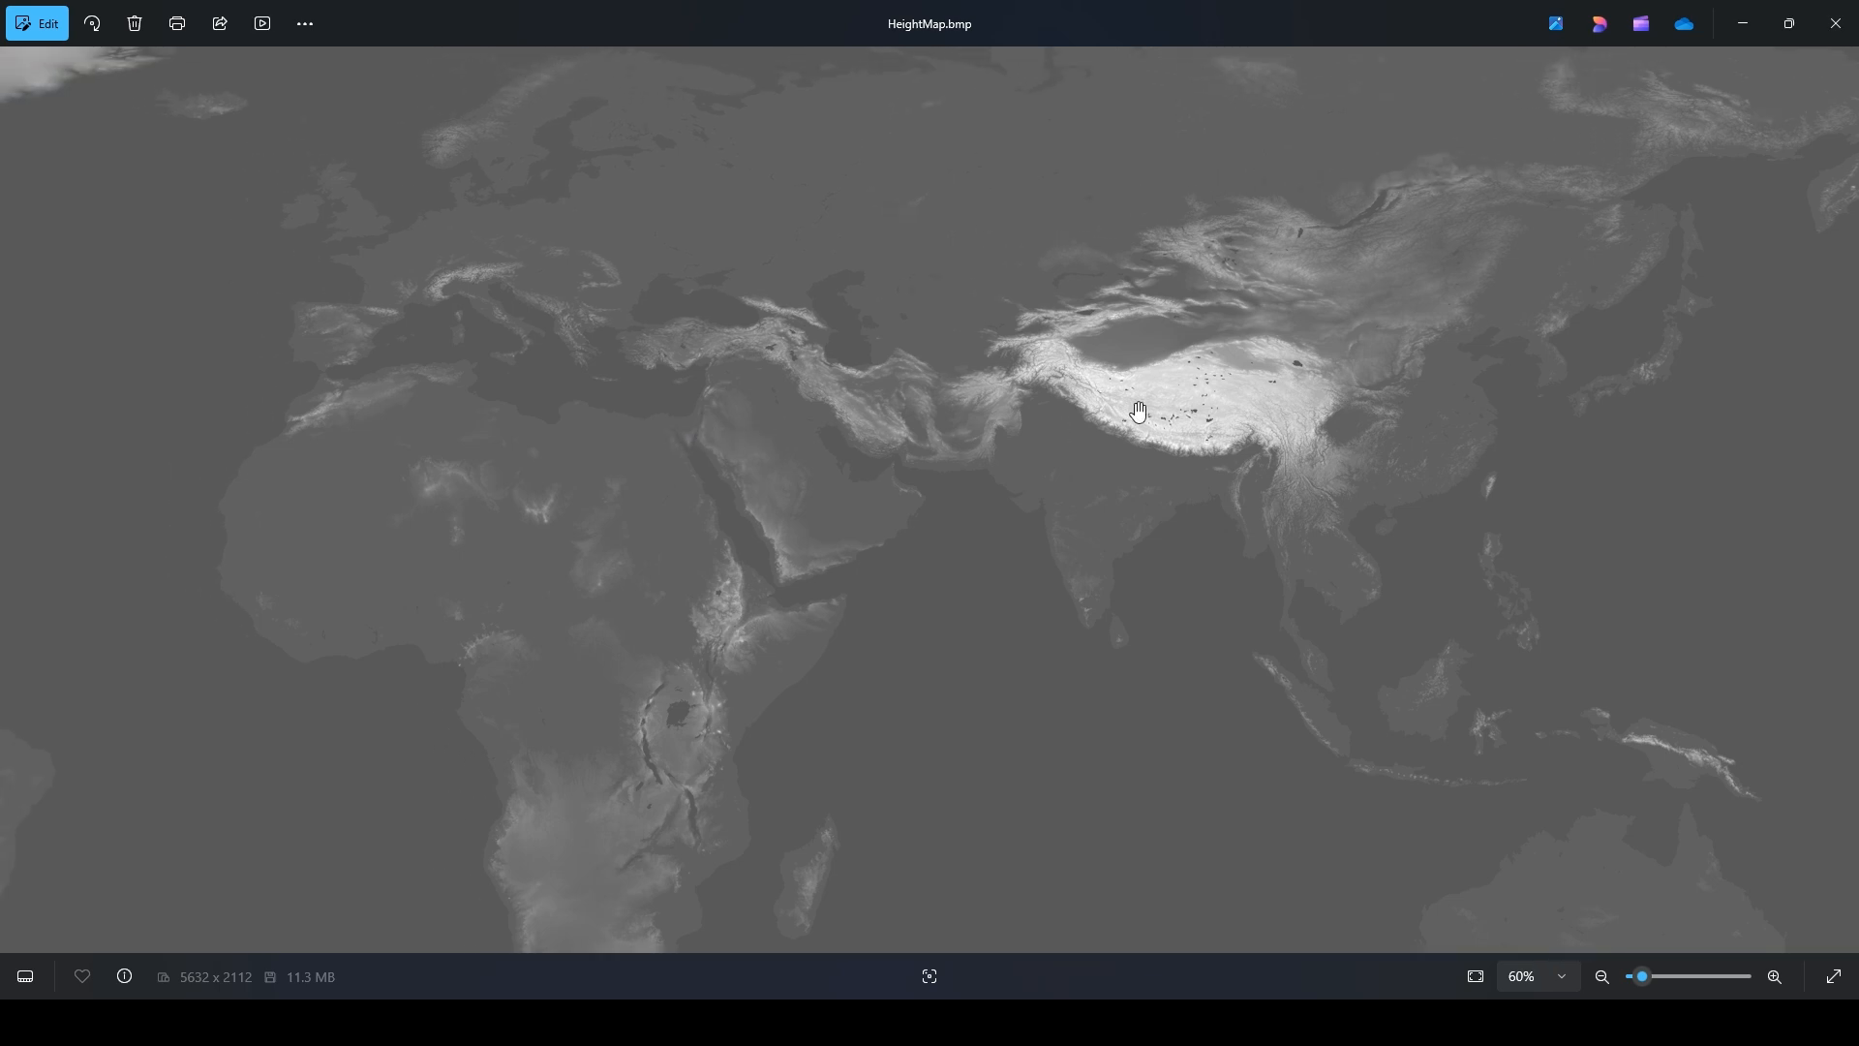
{"action": "scroll", "coordinate": [1139, 411], "scroll_direction": "up", "scroll_amount": 1}
{"action": "left_click_drag", "start_coordinate": [1141, 415], "coordinate": [1612, 436]}
{"action": "left_click_drag", "start_coordinate": [150, 419], "coordinate": [631, 419]}
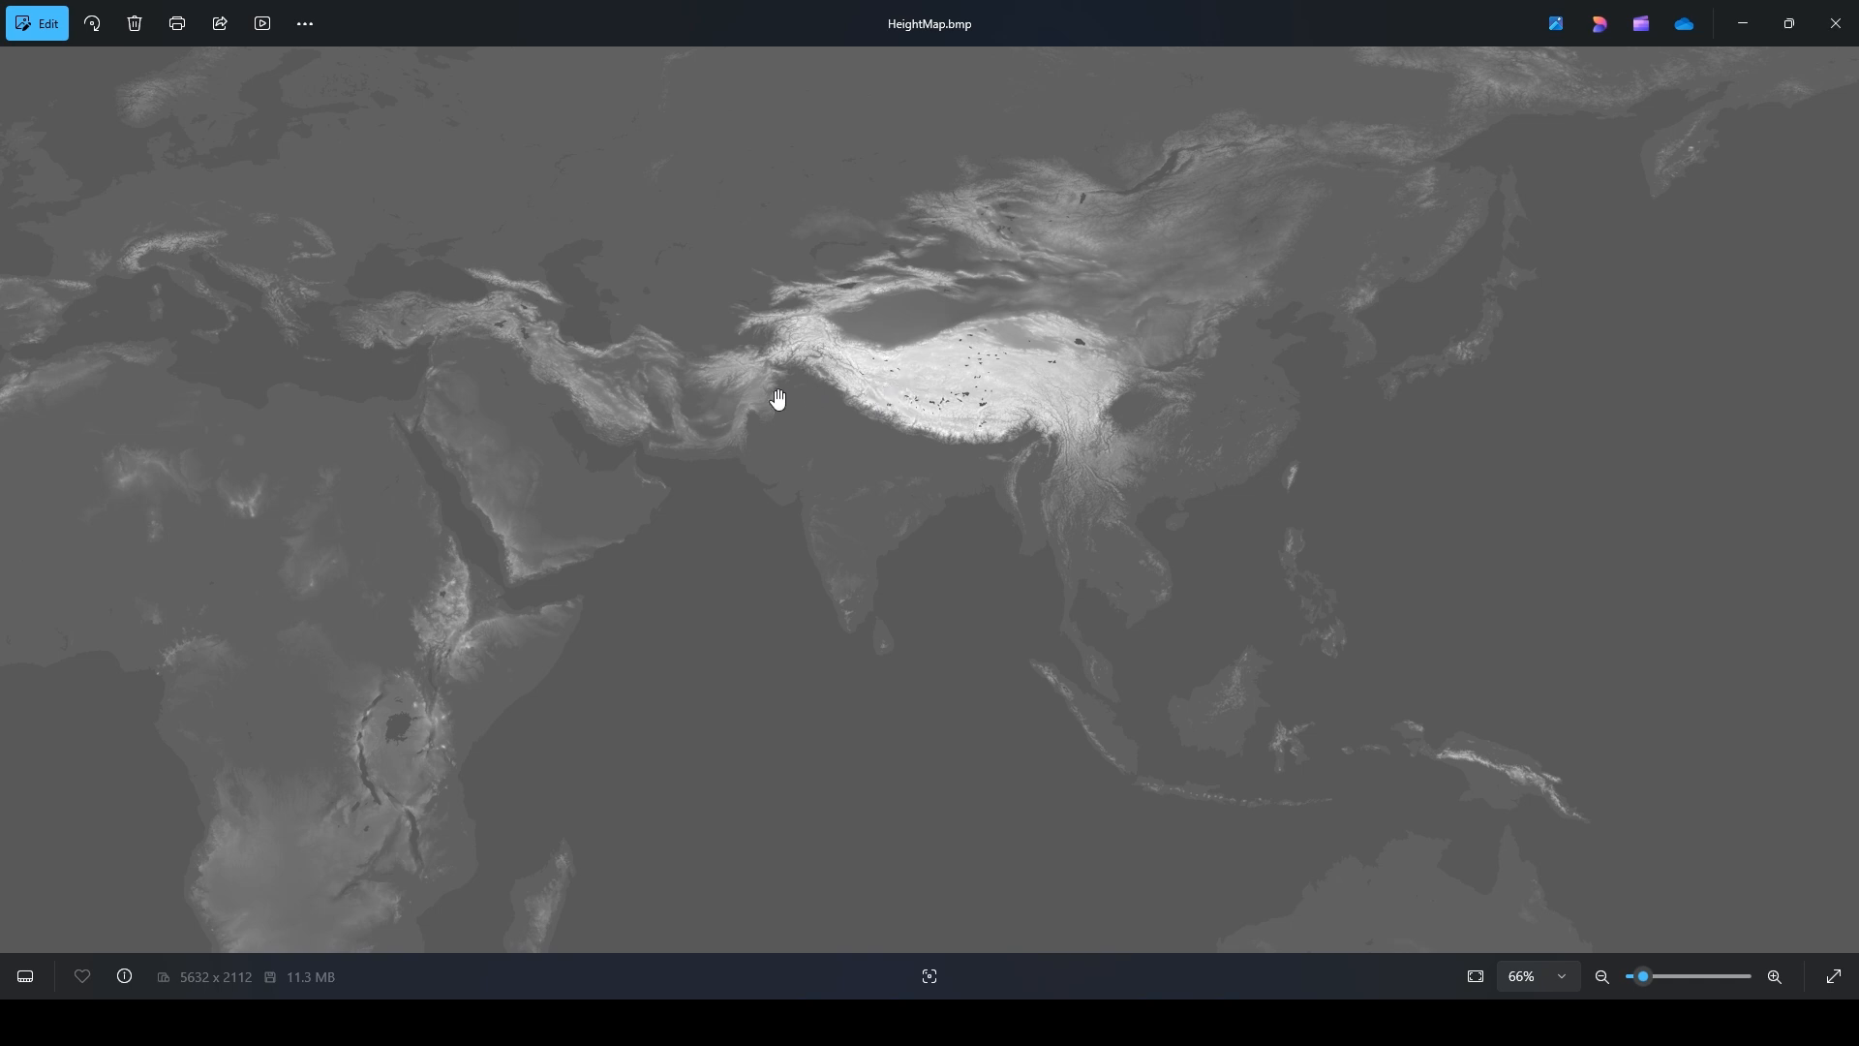
{"action": "left_click_drag", "start_coordinate": [778, 399], "coordinate": [1000, 436]}
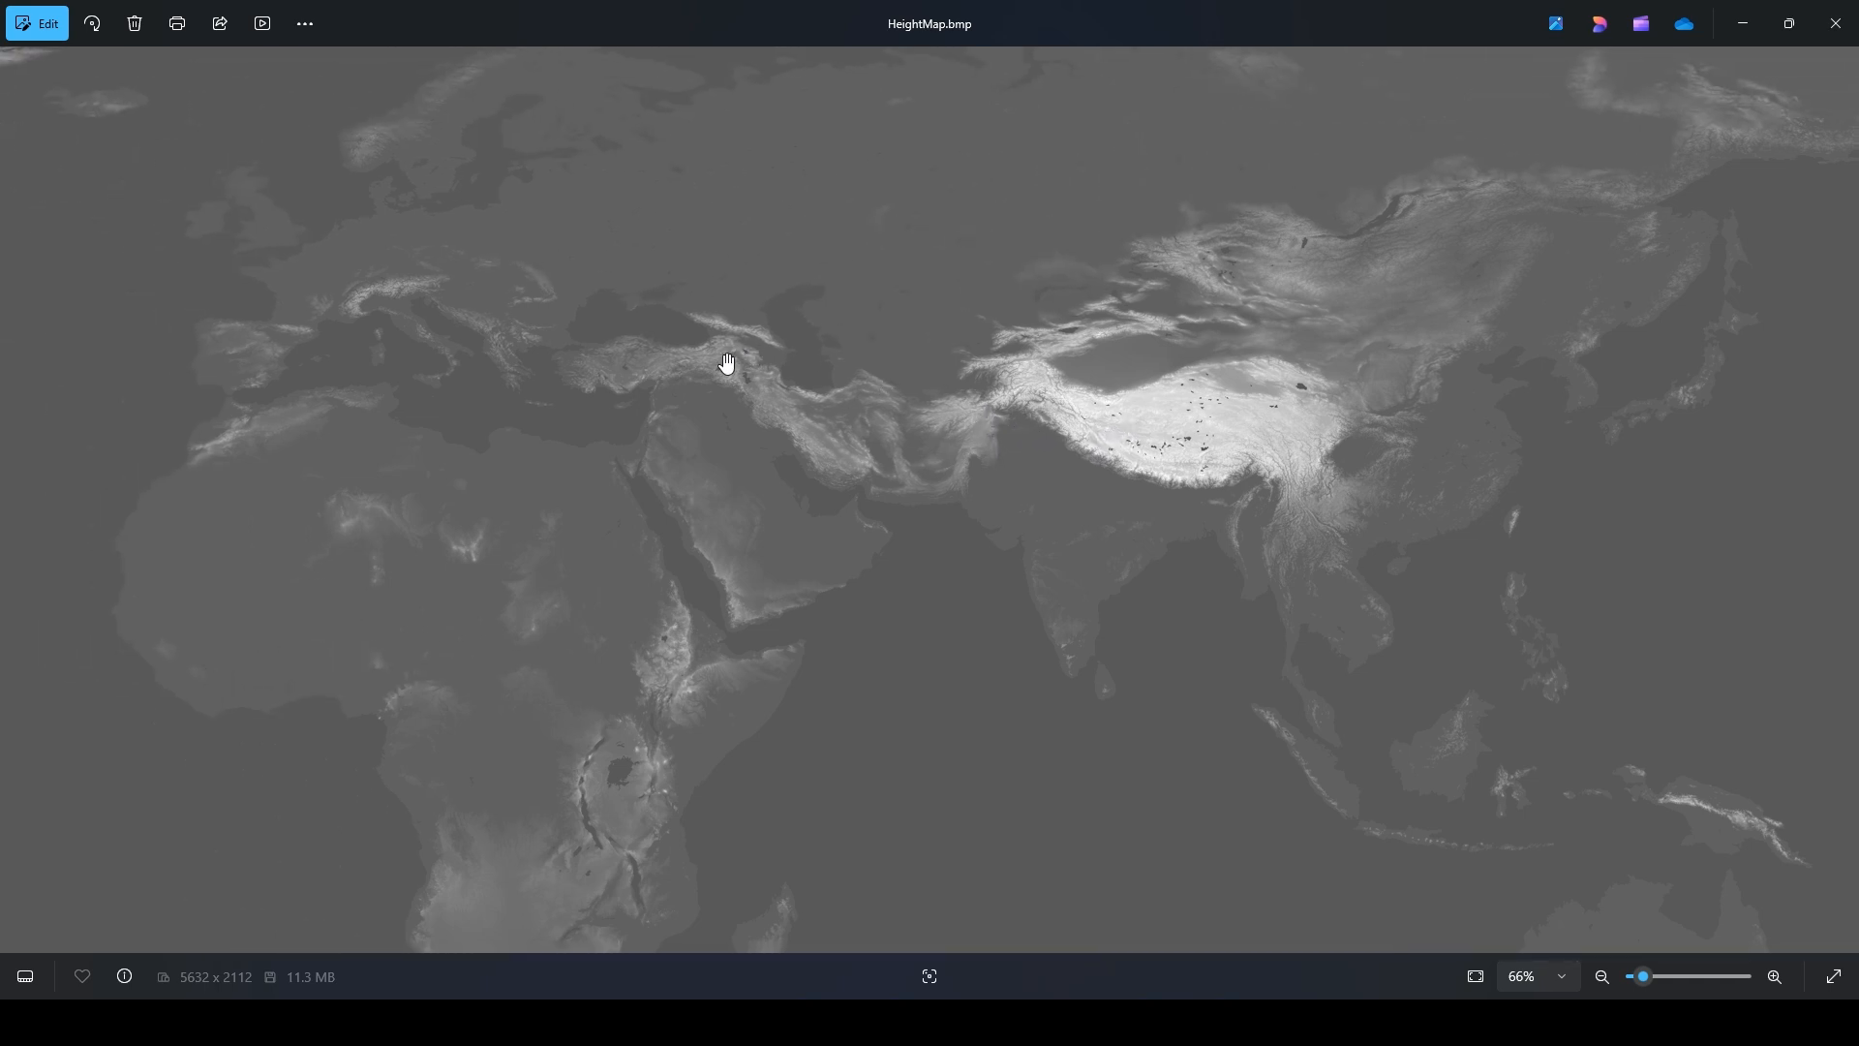
{"action": "scroll", "coordinate": [727, 363], "scroll_direction": "down", "scroll_amount": 1}
{"action": "left_click_drag", "start_coordinate": [553, 465], "coordinate": [860, 444]}
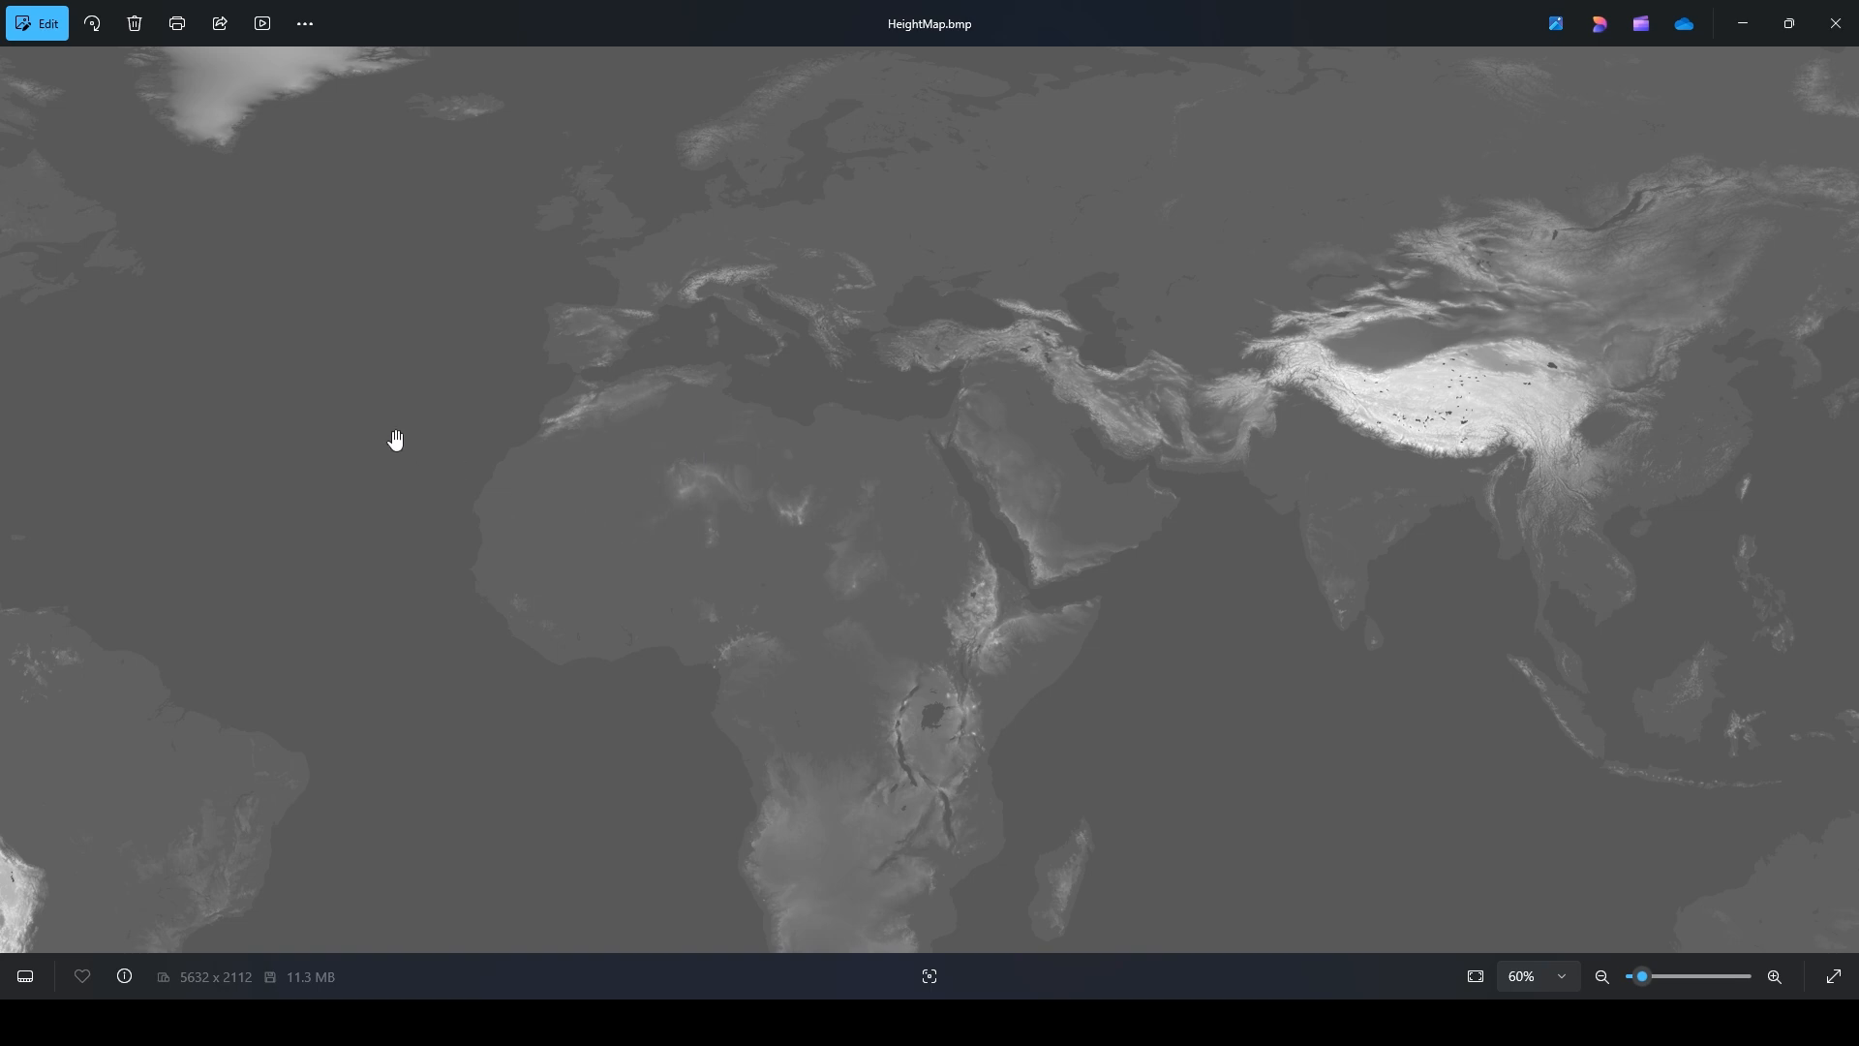
{"action": "left_click_drag", "start_coordinate": [398, 410], "coordinate": [285, 434]}
{"action": "left_click", "coordinate": [1835, 23]}
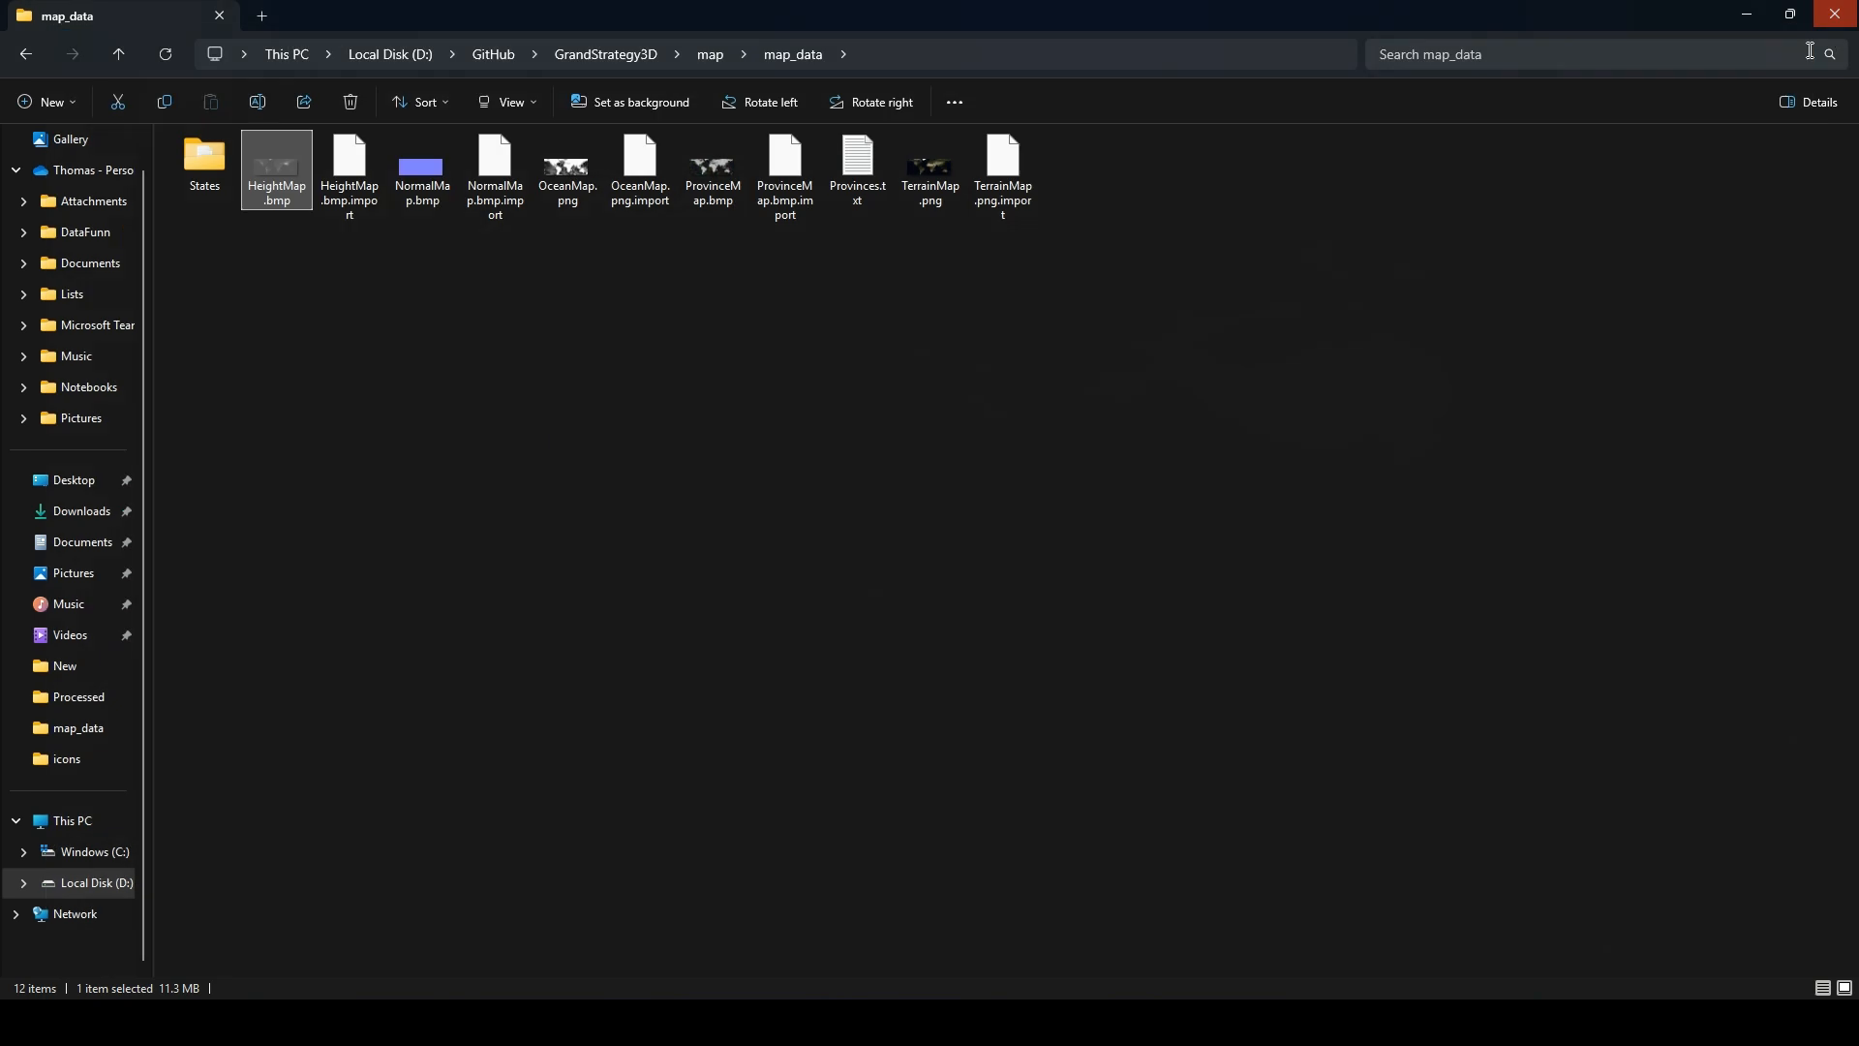
{"action": "left_click", "coordinate": [666, 372]}
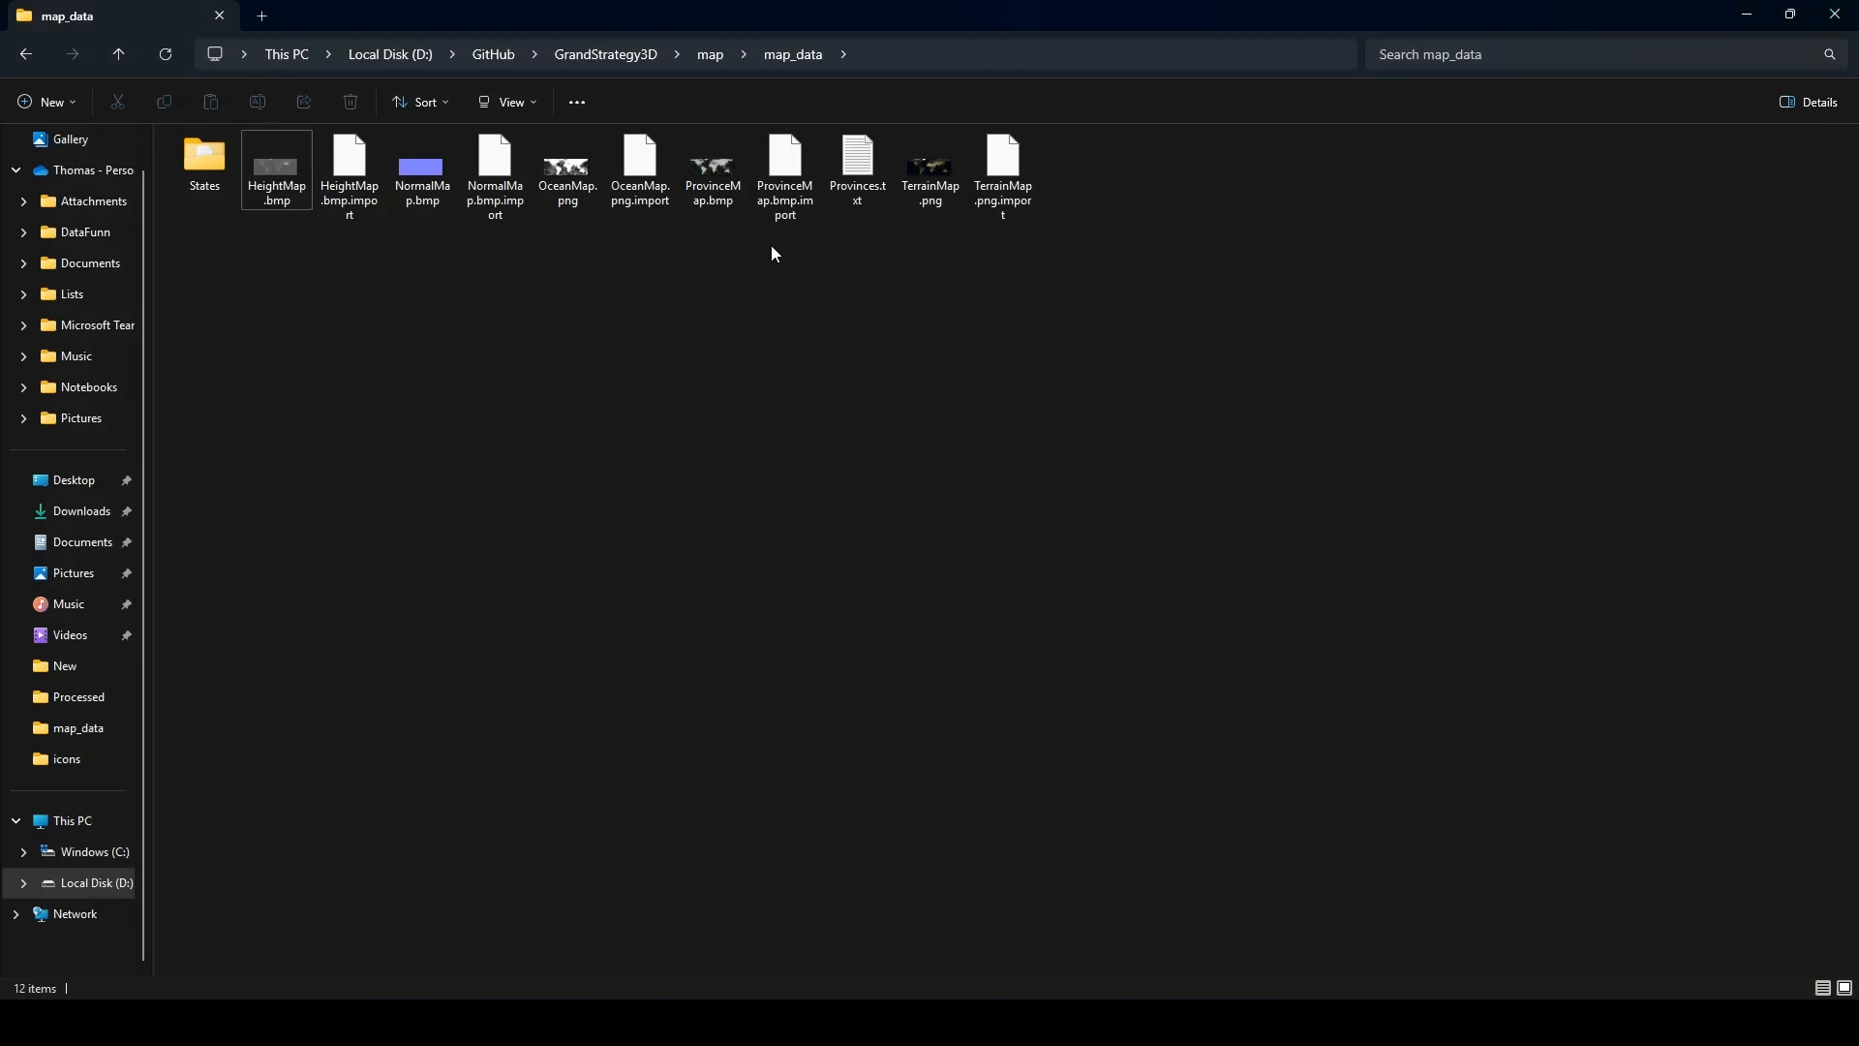
- View the land colours in TerrainMap.png and the ocean depth shading in OceanMap.png, closing each image
{"action": "double_click", "coordinate": [939, 180]}
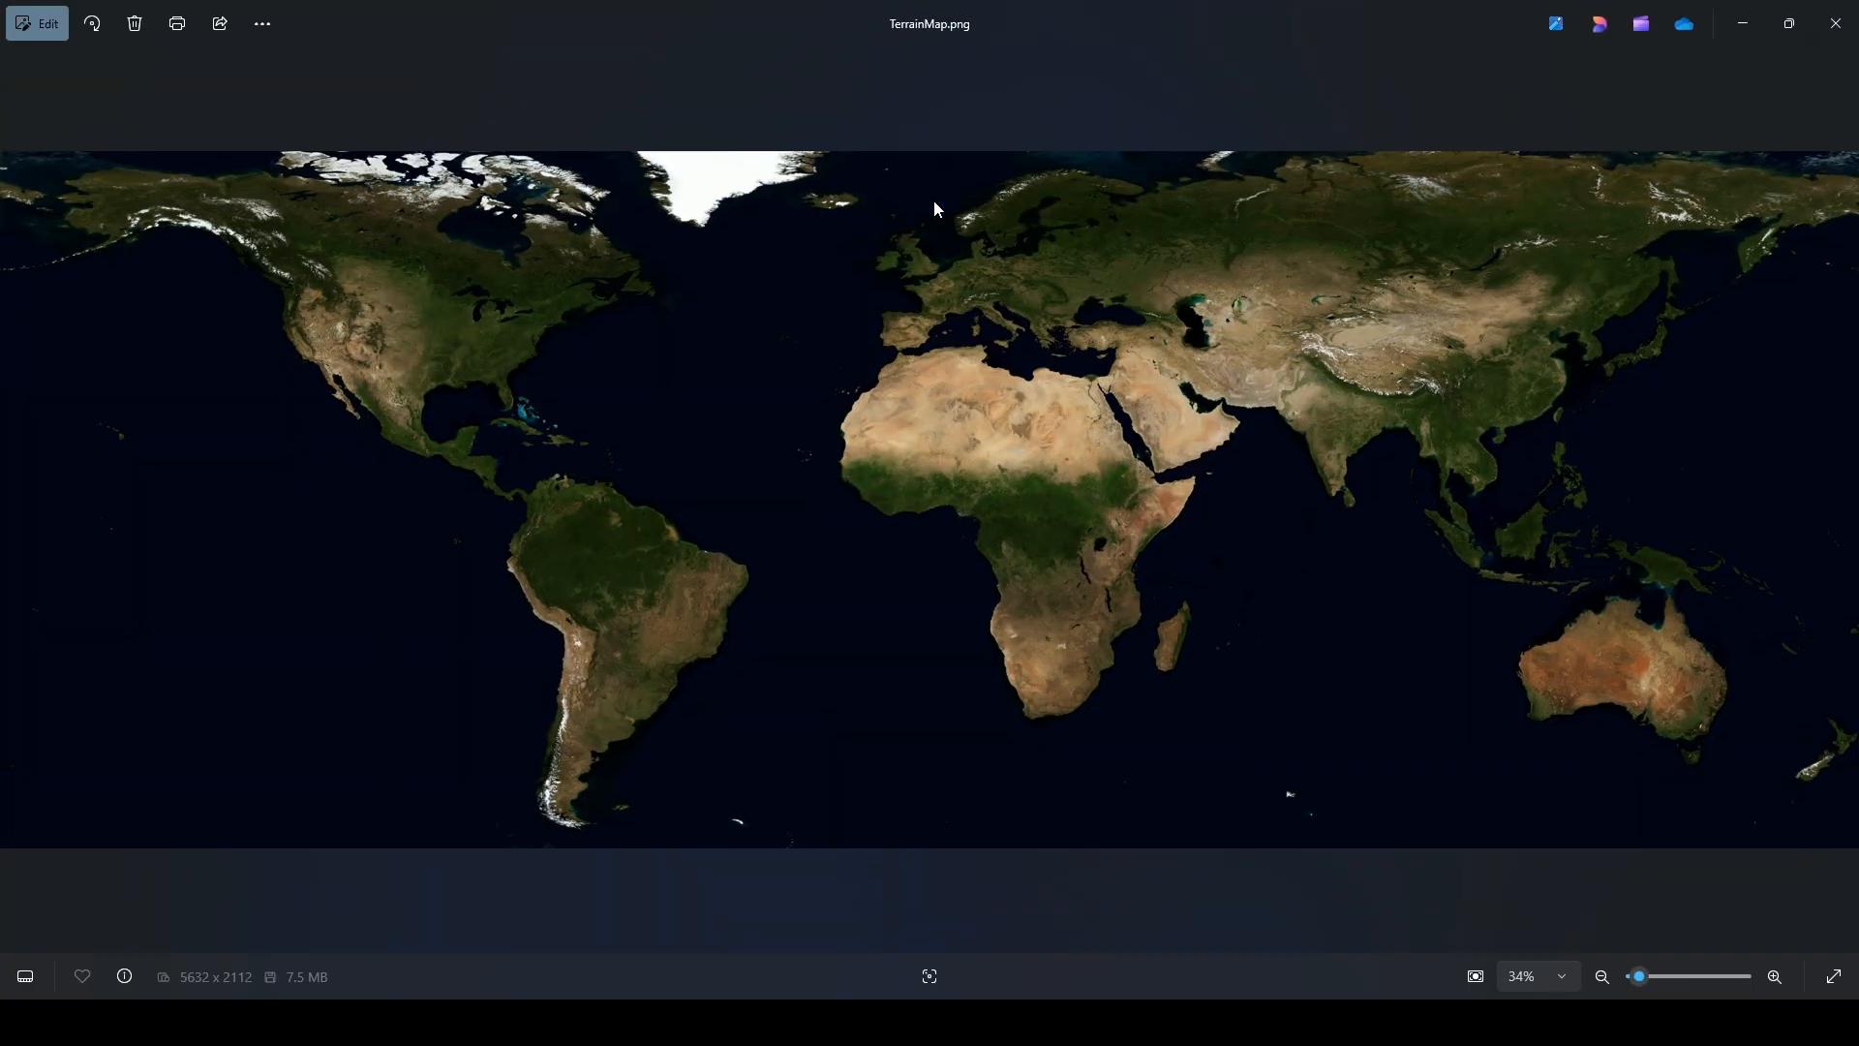
{"action": "scroll", "coordinate": [1069, 331], "scroll_direction": "up", "scroll_amount": 3}
{"action": "mouse_move", "coordinate": [1171, 360]}
{"action": "left_mouse_down"}
{"action": "mouse_move", "coordinate": [1004, 423]}
{"action": "mouse_move", "coordinate": [1178, 384]}
{"action": "left_mouse_up"}
{"action": "scroll", "coordinate": [1058, 382], "scroll_direction": "down", "scroll_amount": 2}
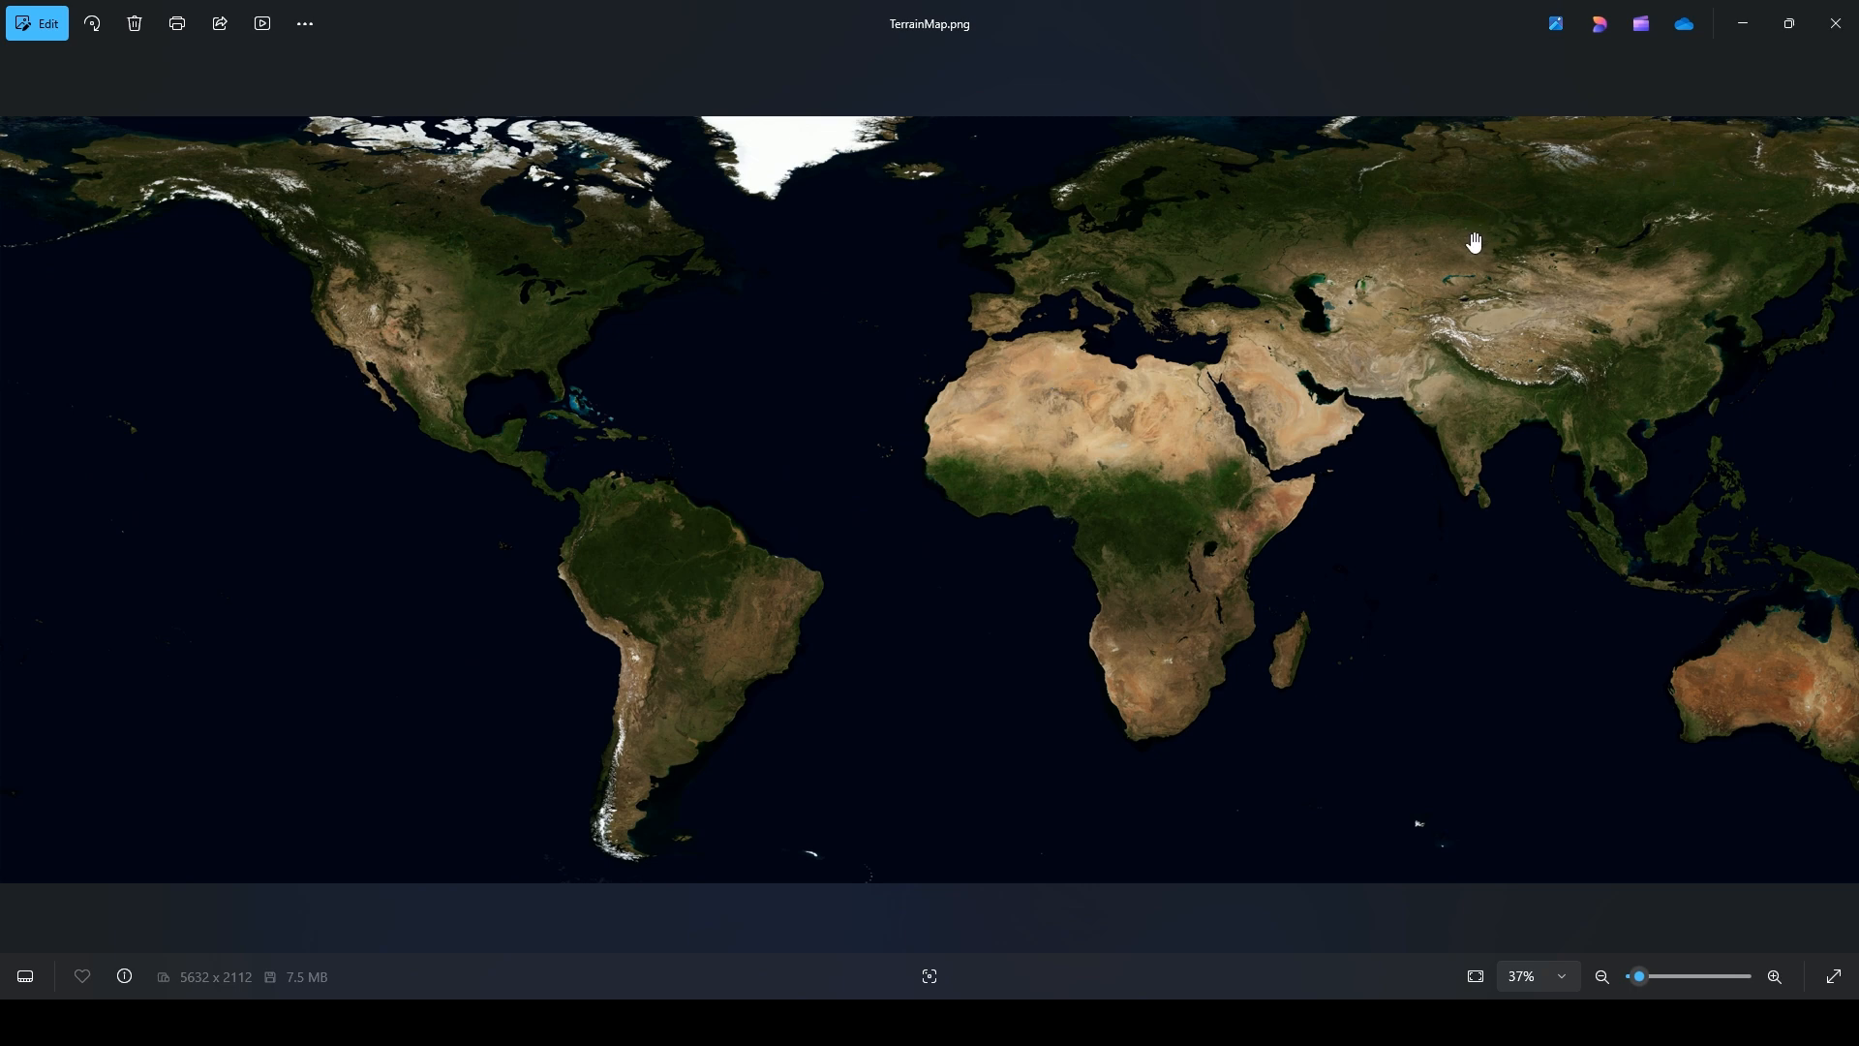
{"action": "left_click", "coordinate": [1837, 23]}
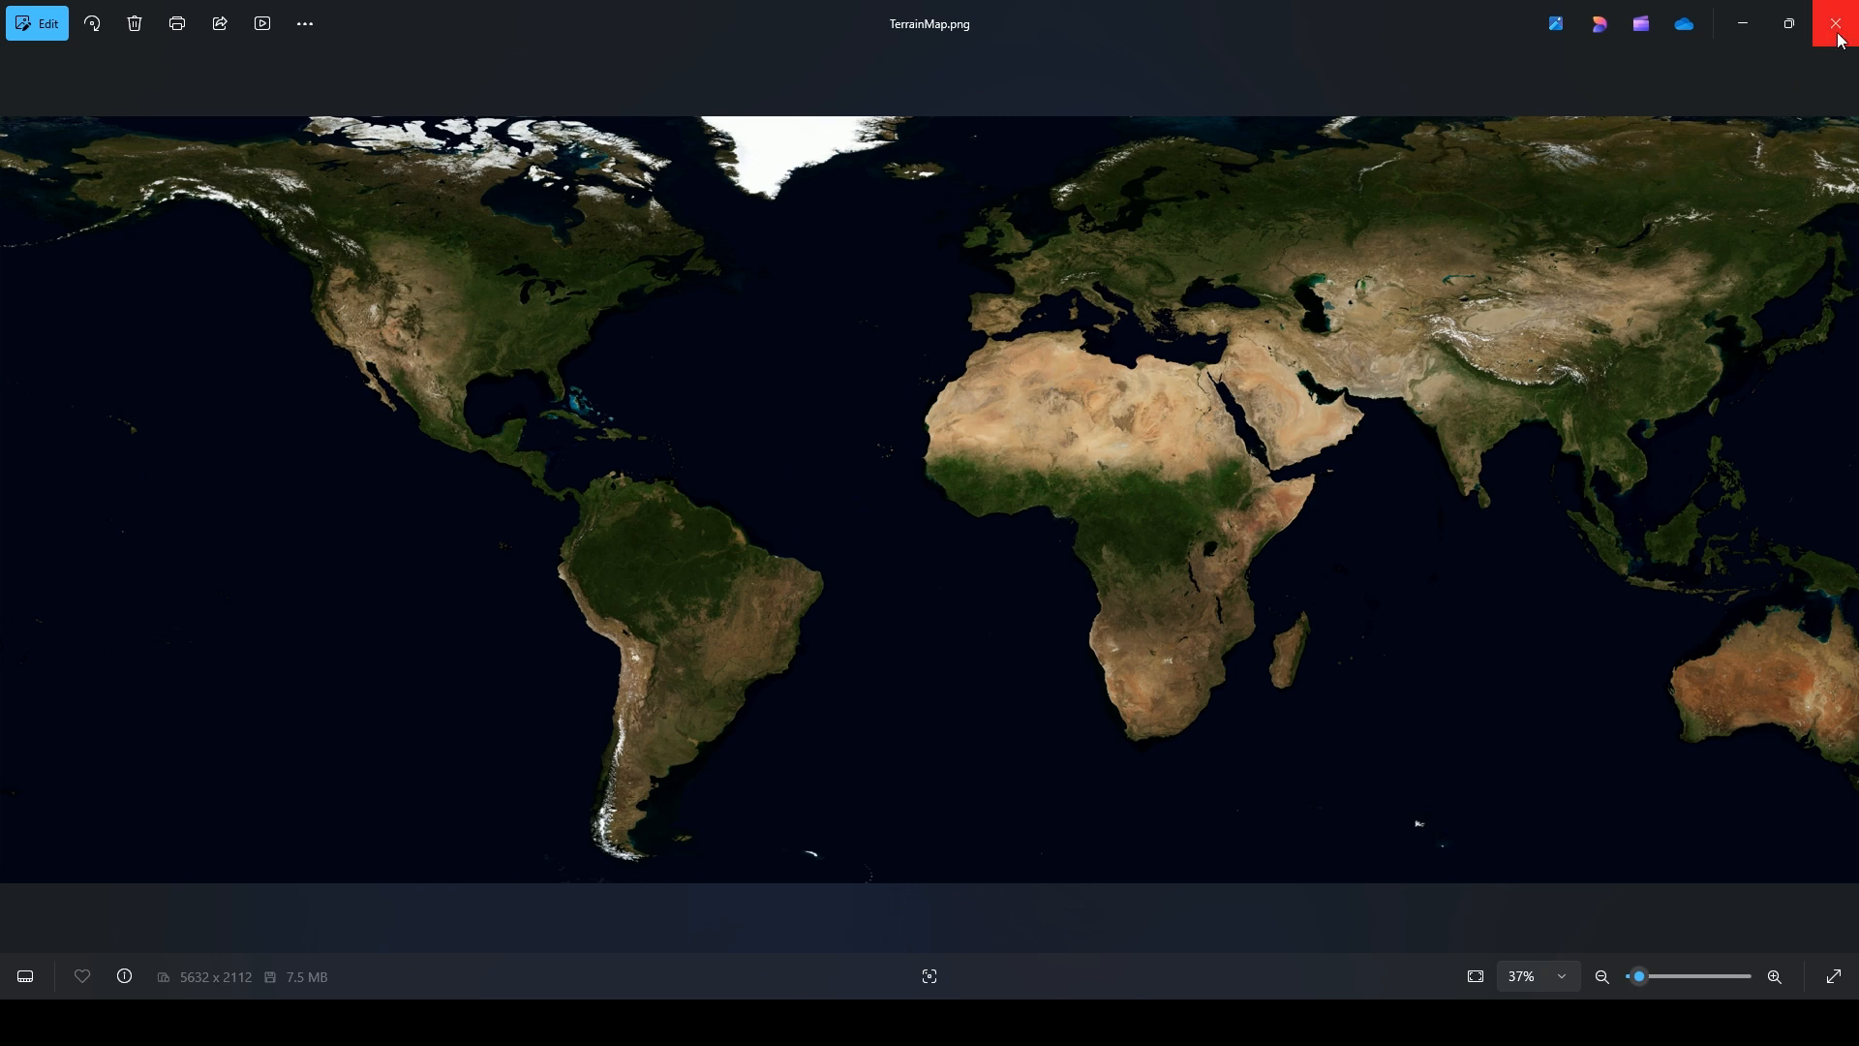
{"action": "double_click", "coordinate": [567, 167]}
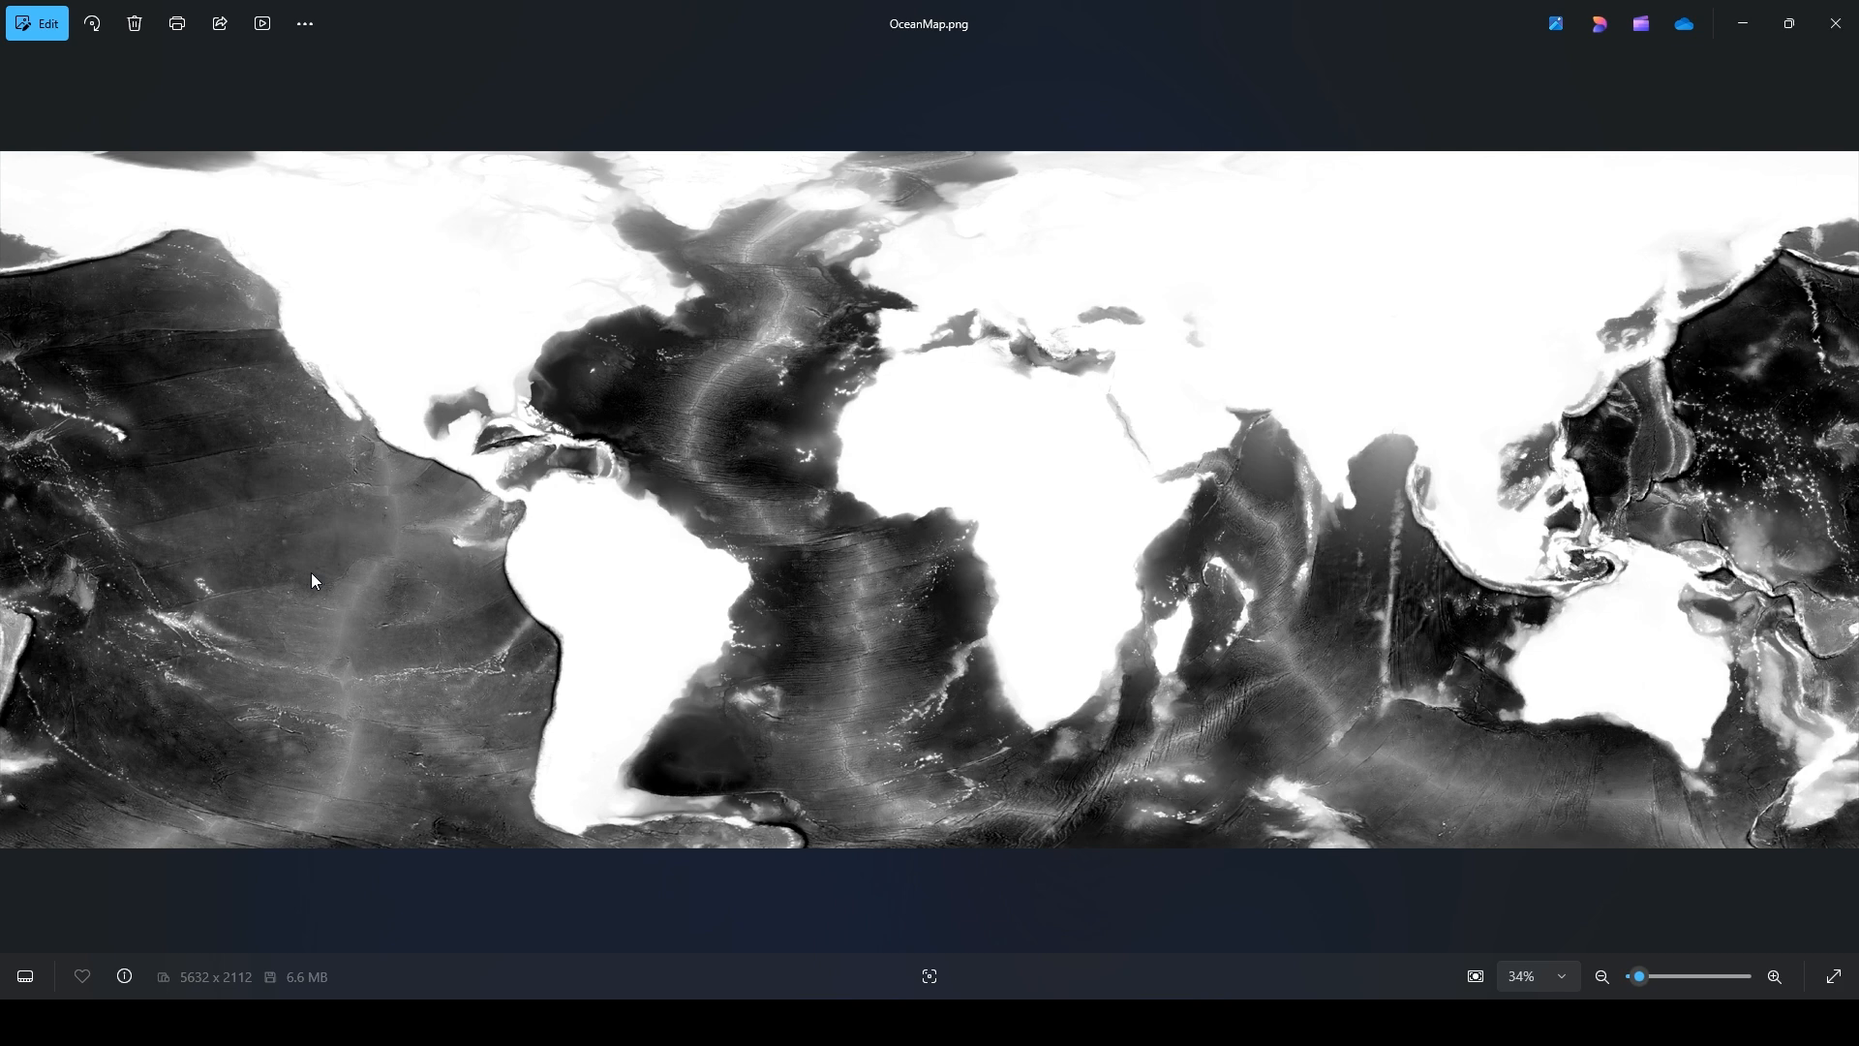
{"action": "left_click", "coordinate": [1833, 27]}
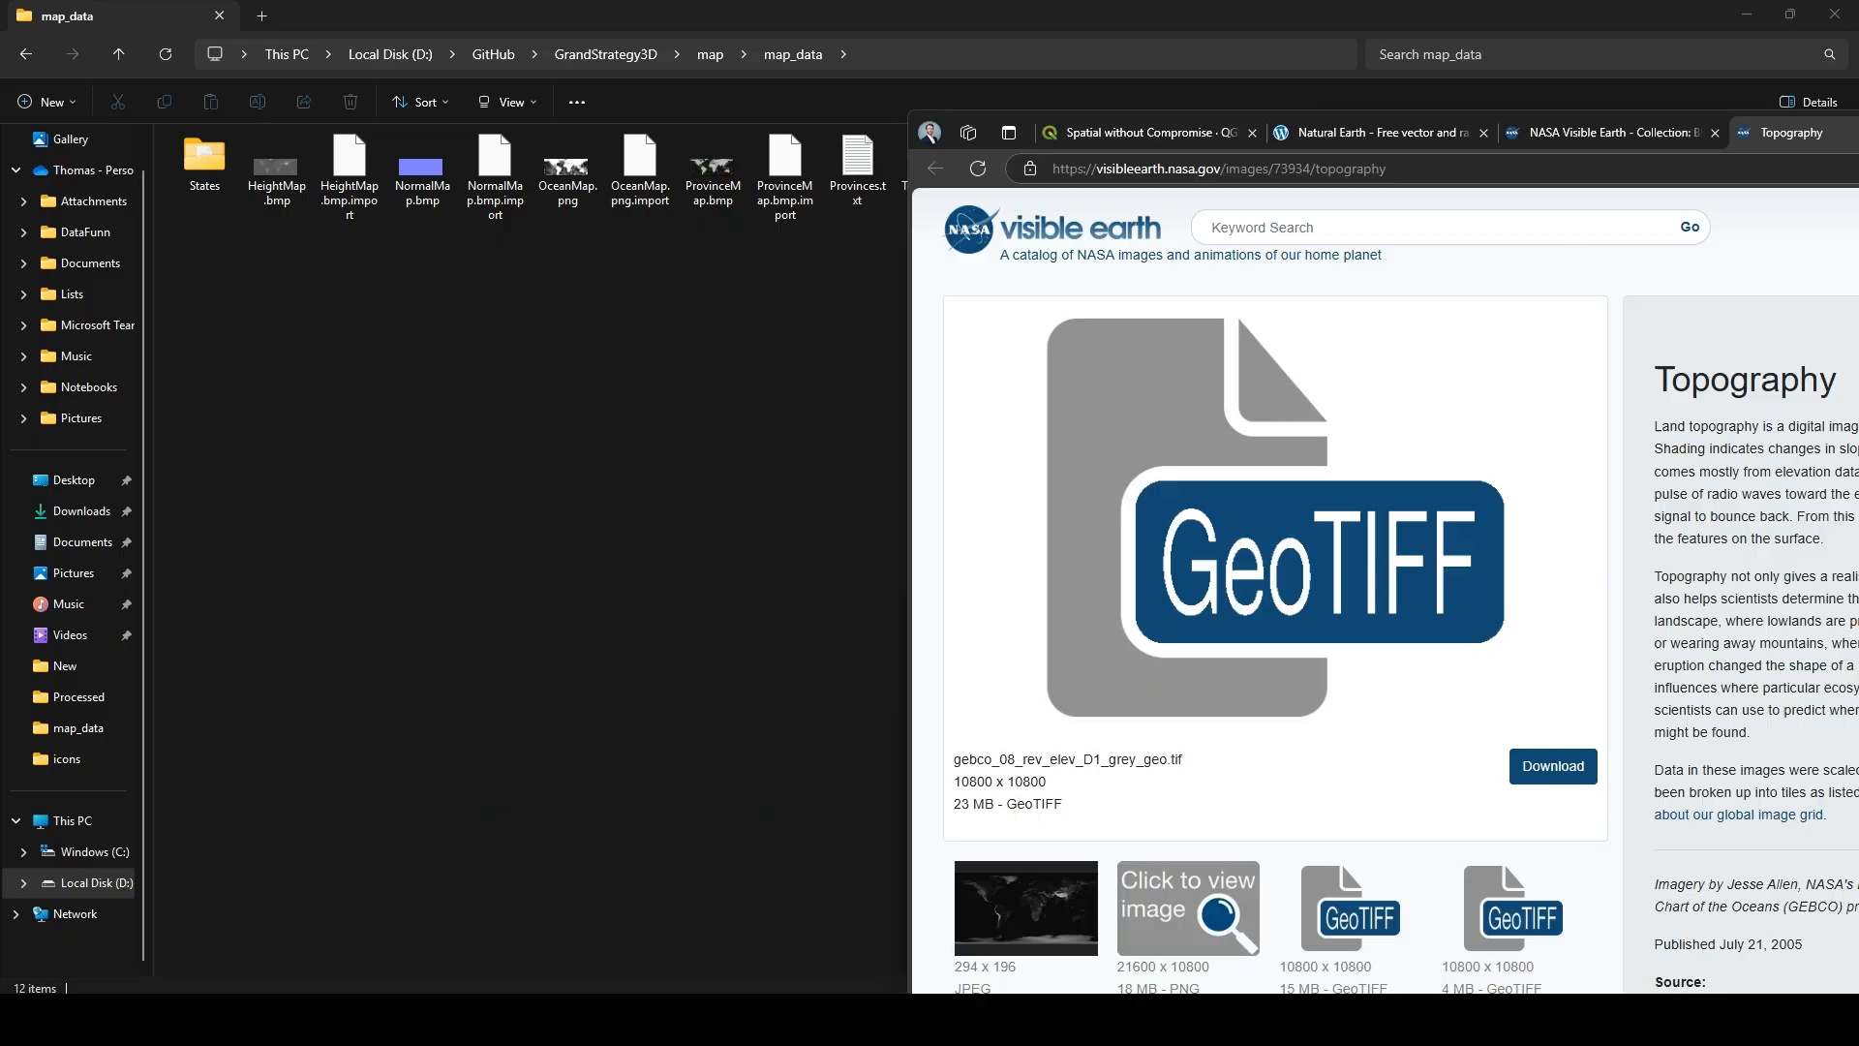
- Move the browser window with the NASA Visible Earth Topography page fully into view and maximize it
{"action": "left_click_drag", "start_coordinate": [1858, 121], "coordinate": [1286, 130]}
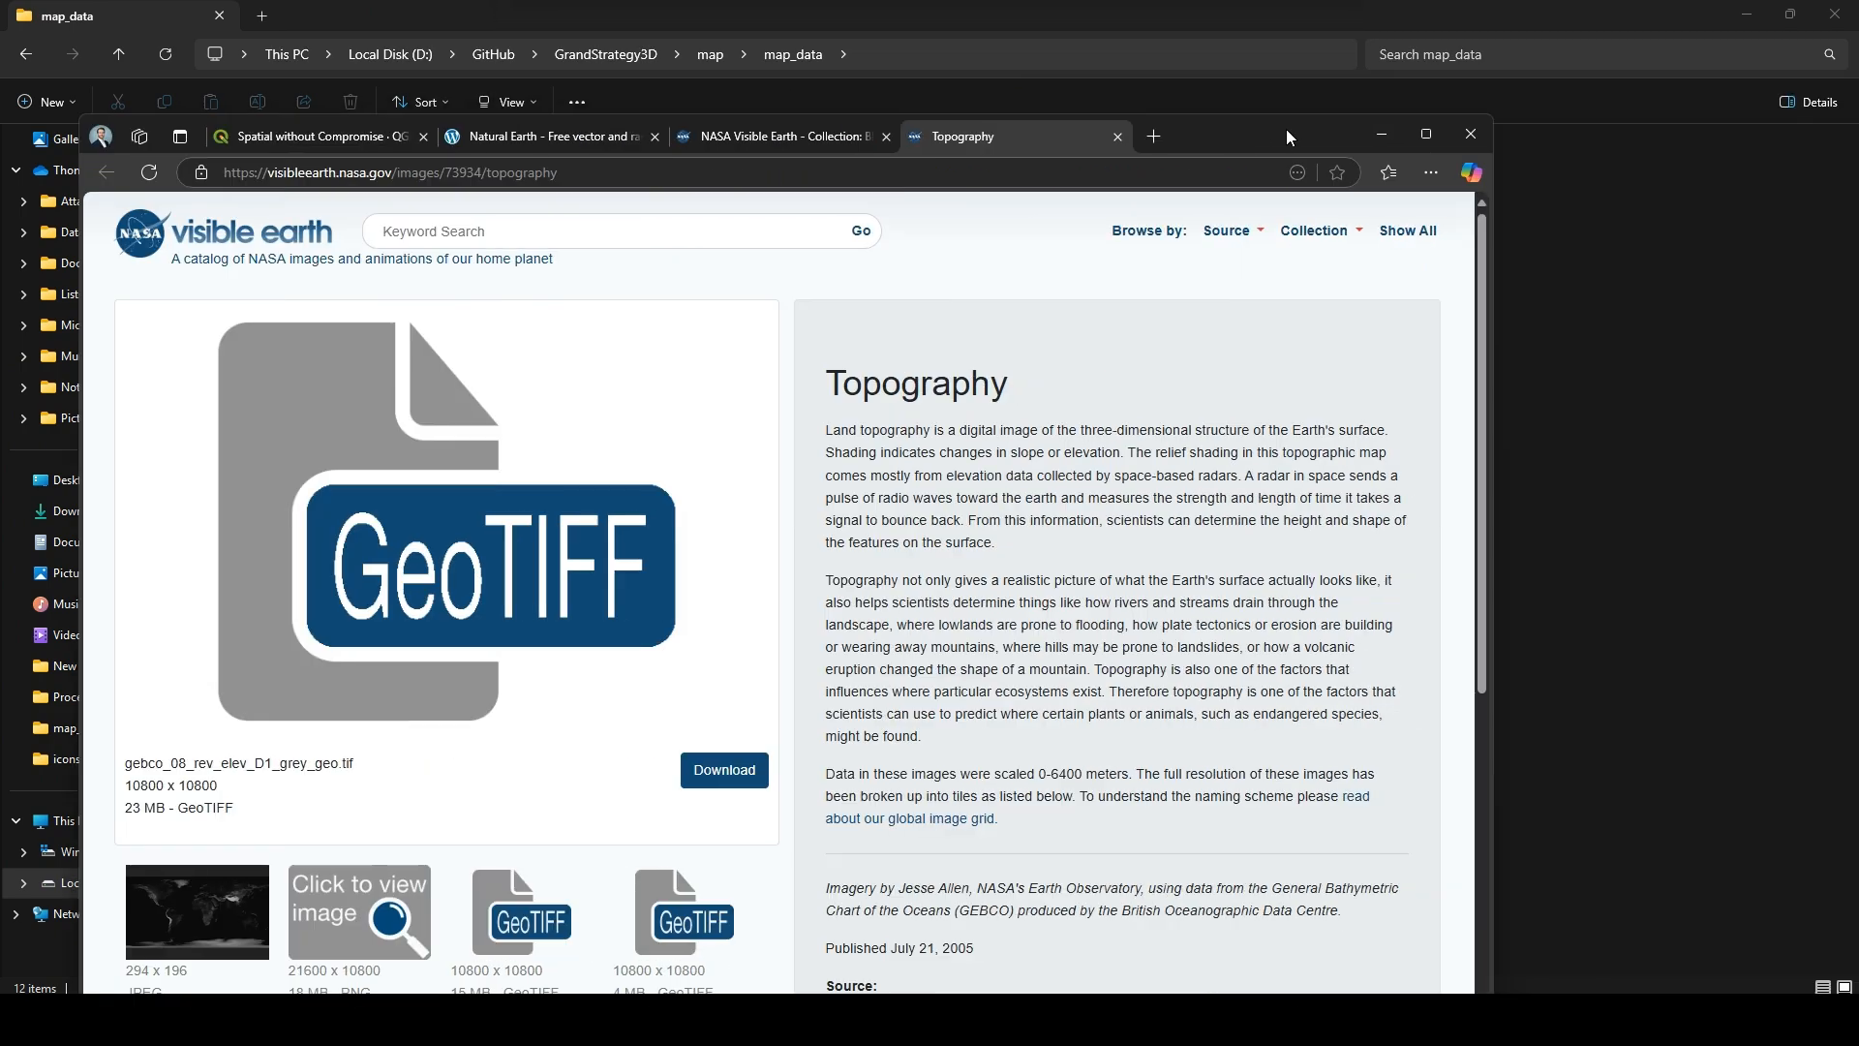
{"action": "double_click", "coordinate": [1249, 130]}
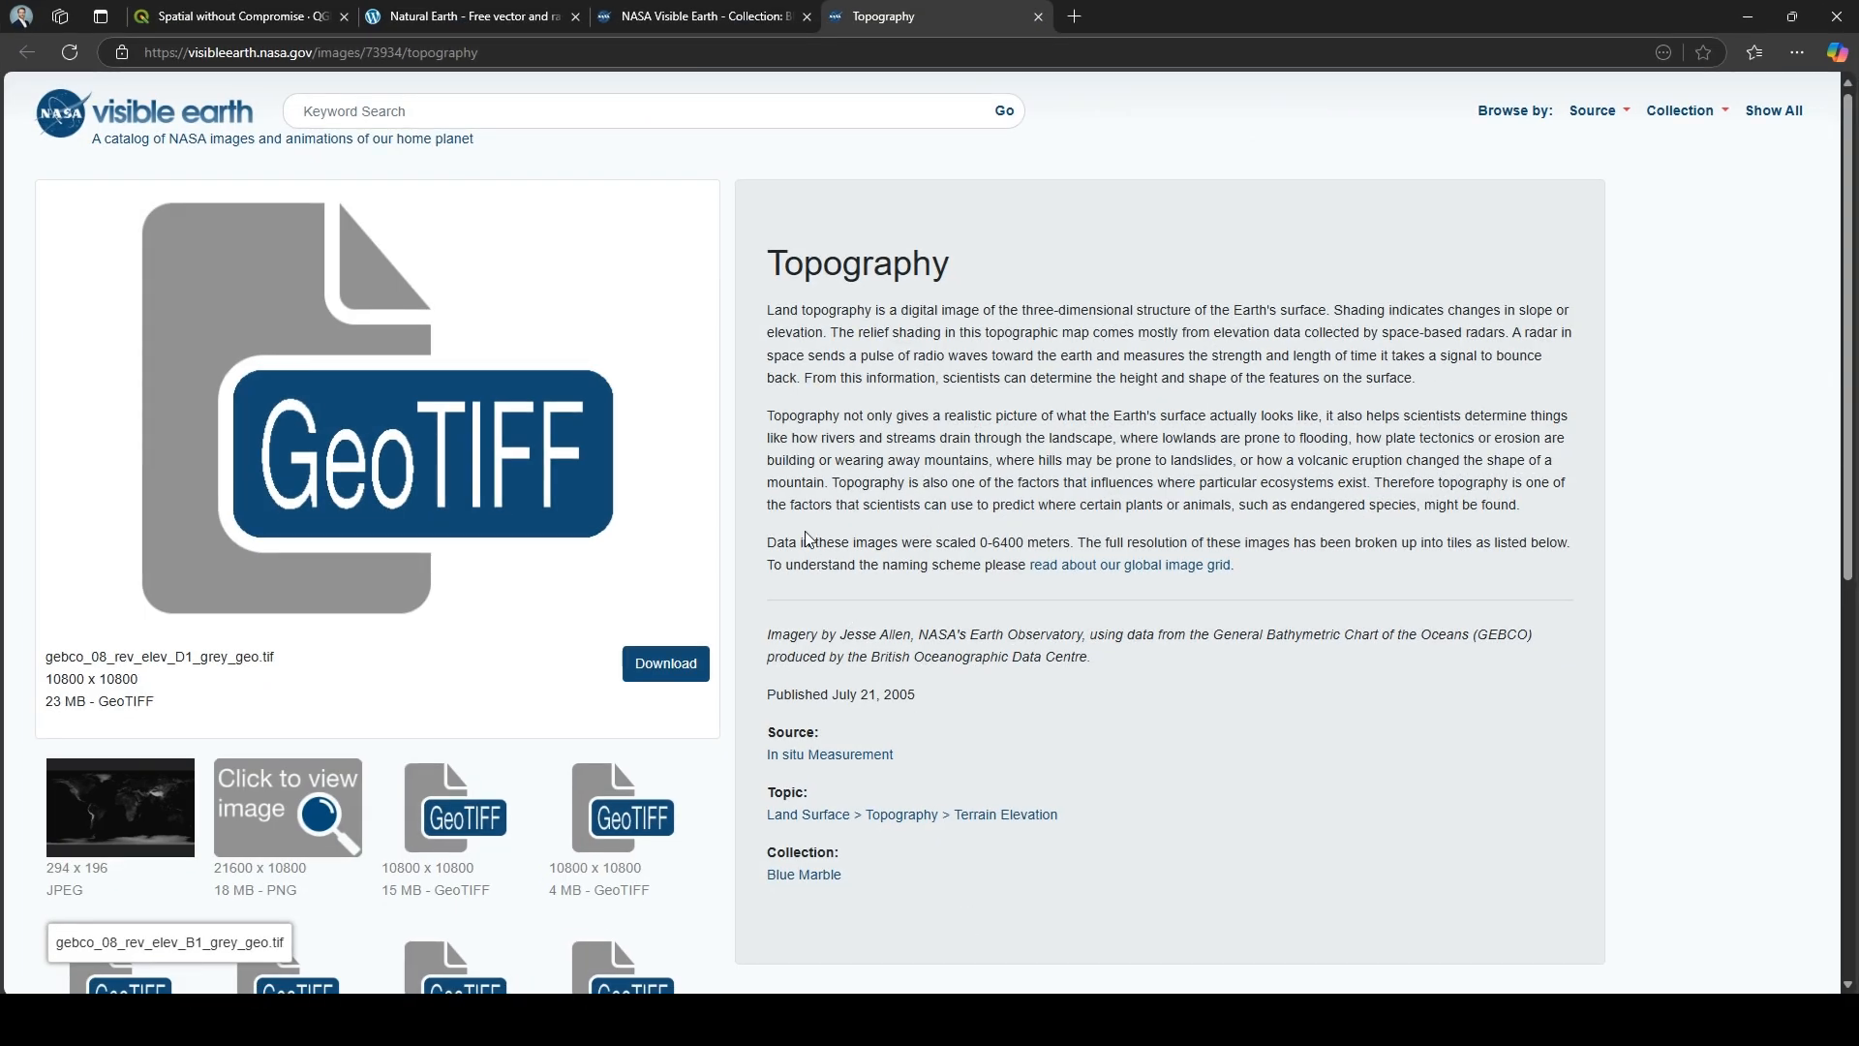
- Look through the GeoTIFF tiles on the Topography page and download gebco_08_rev_elev_A1_grey_geo.tif
{"action": "scroll", "coordinate": [777, 494], "scroll_direction": "down", "scroll_amount": 4}
{"action": "scroll", "coordinate": [542, 620], "scroll_direction": "up", "scroll_amount": 2}
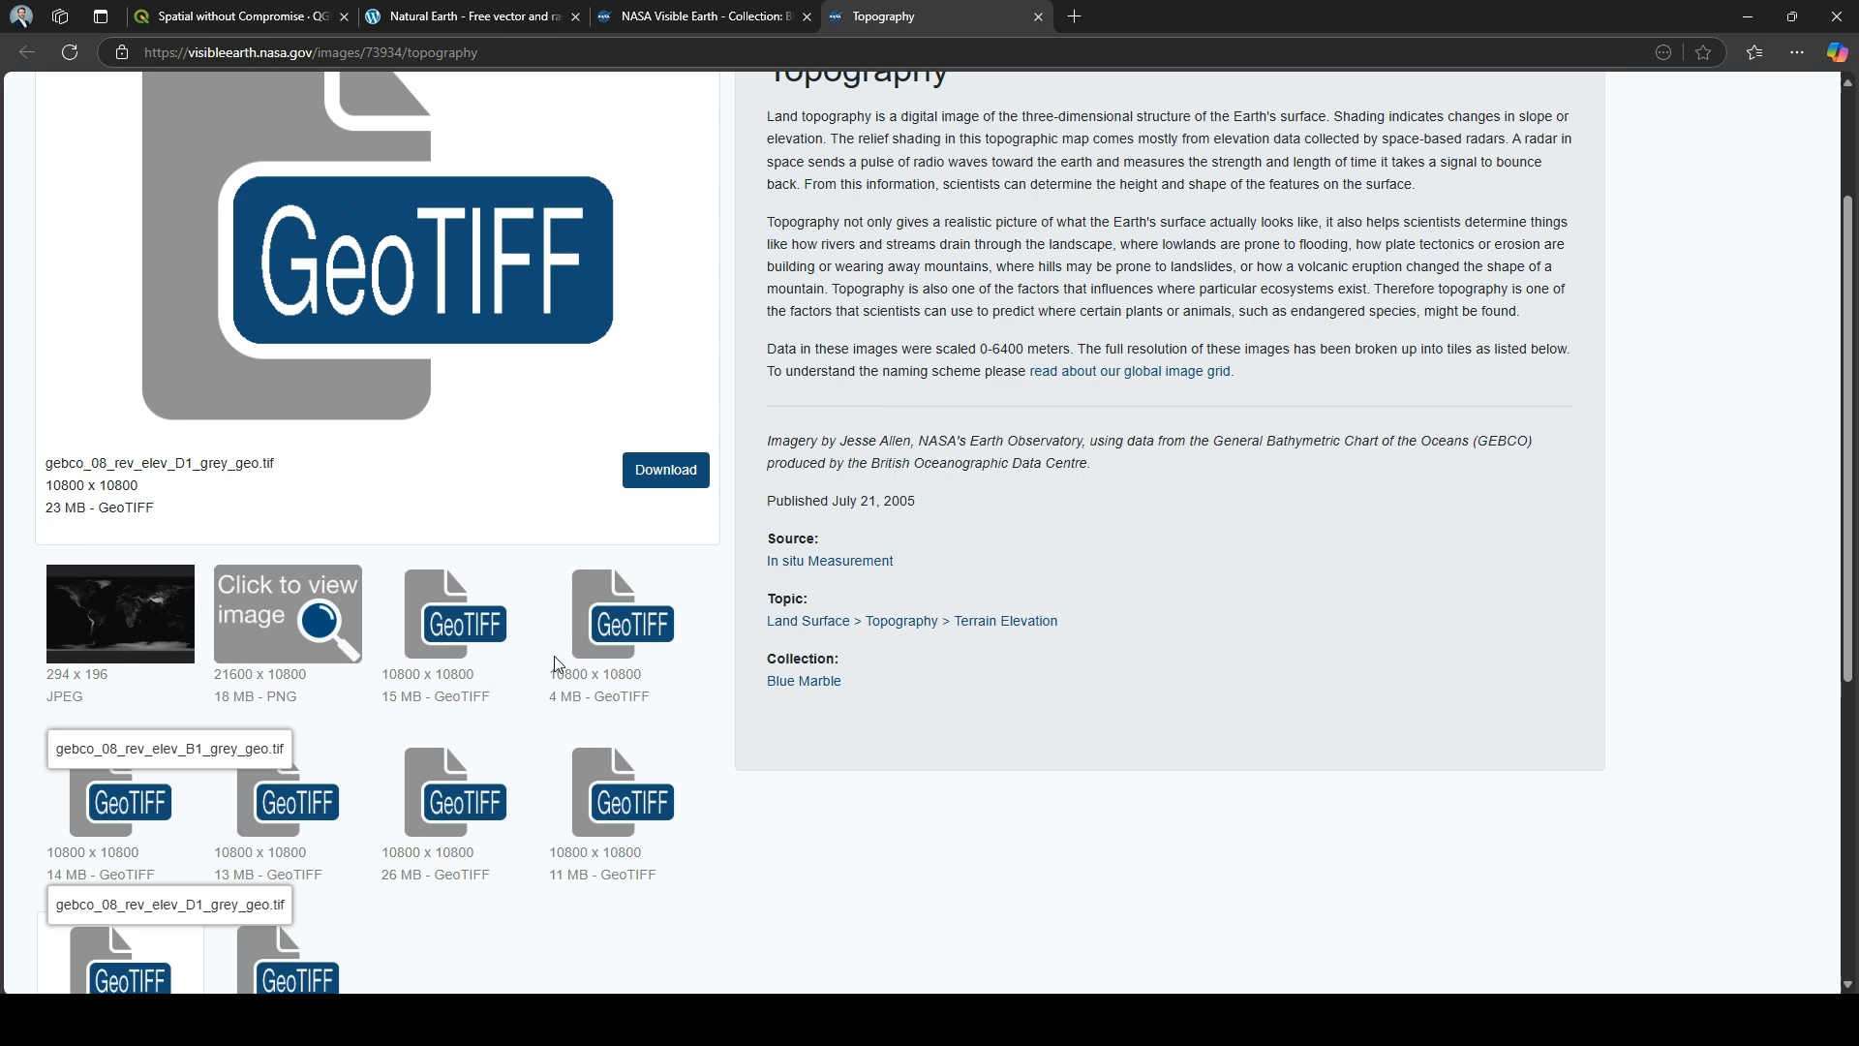
{"action": "scroll", "coordinate": [554, 654], "scroll_direction": "up", "scroll_amount": 2}
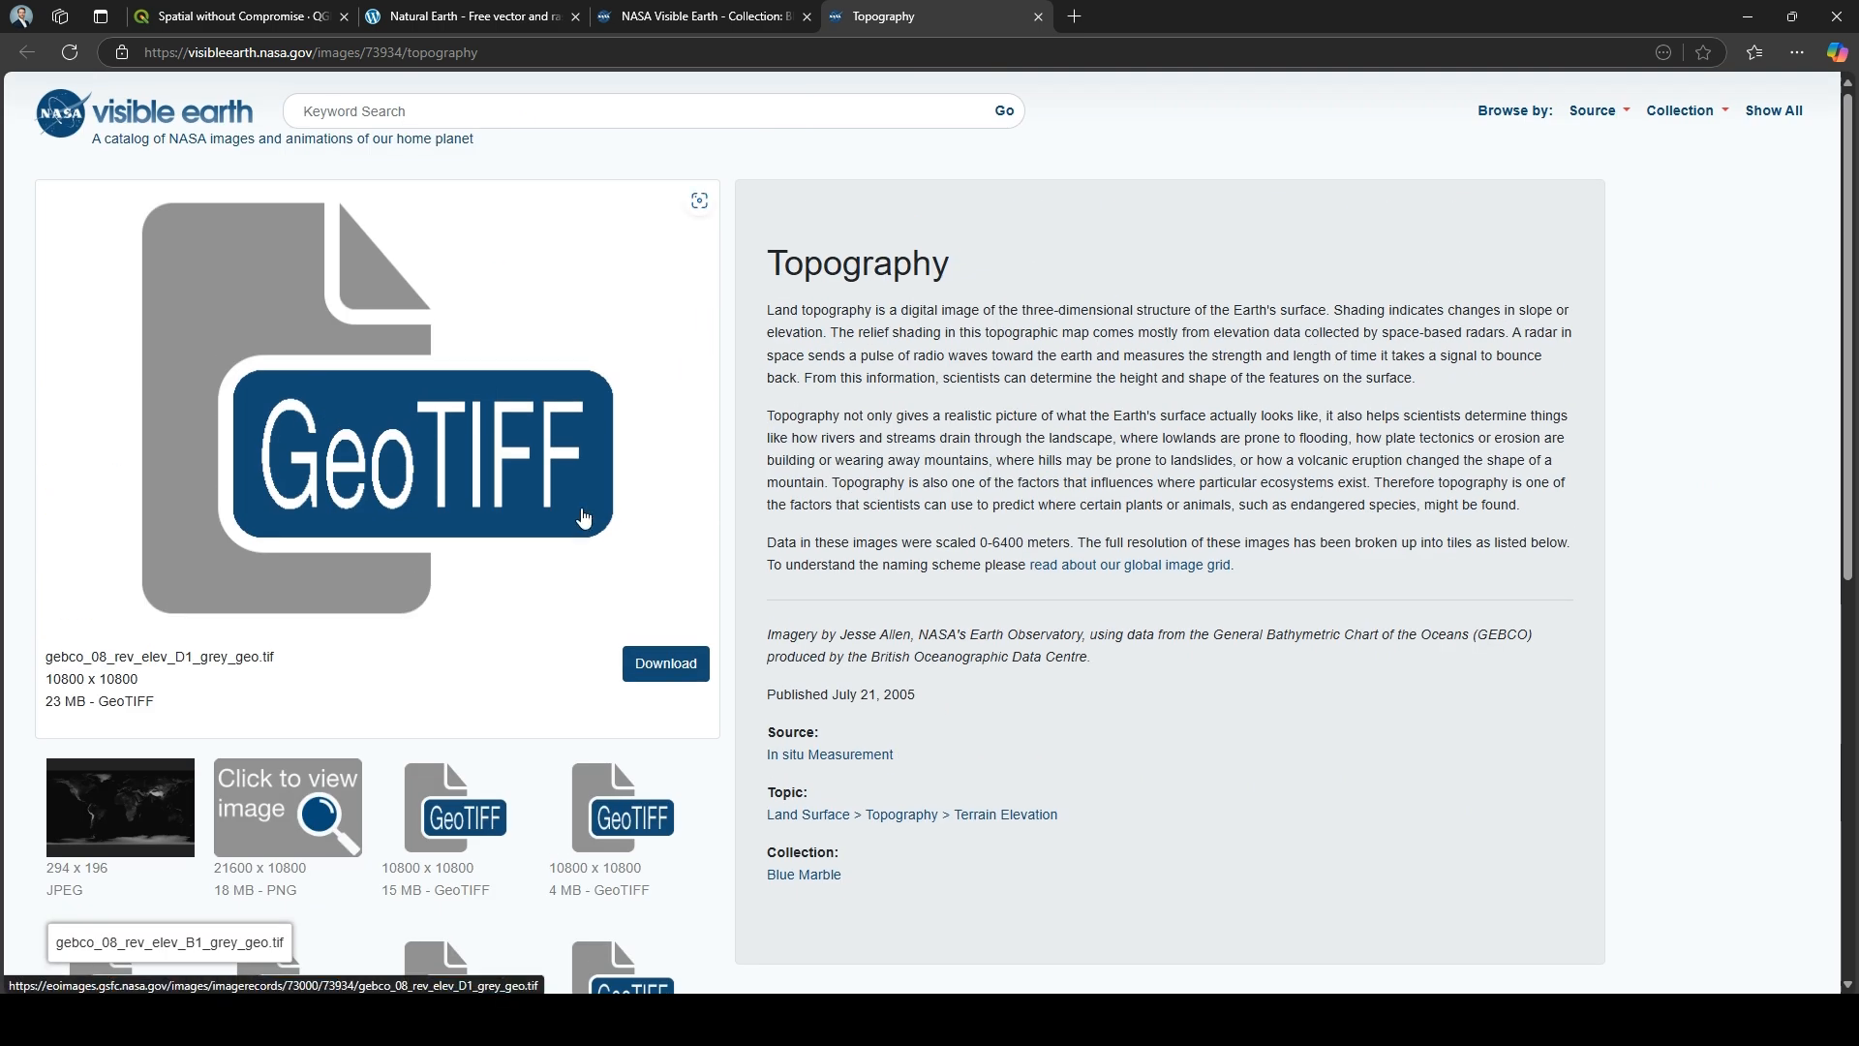
{"action": "scroll", "coordinate": [561, 532], "scroll_direction": "down", "scroll_amount": 1}
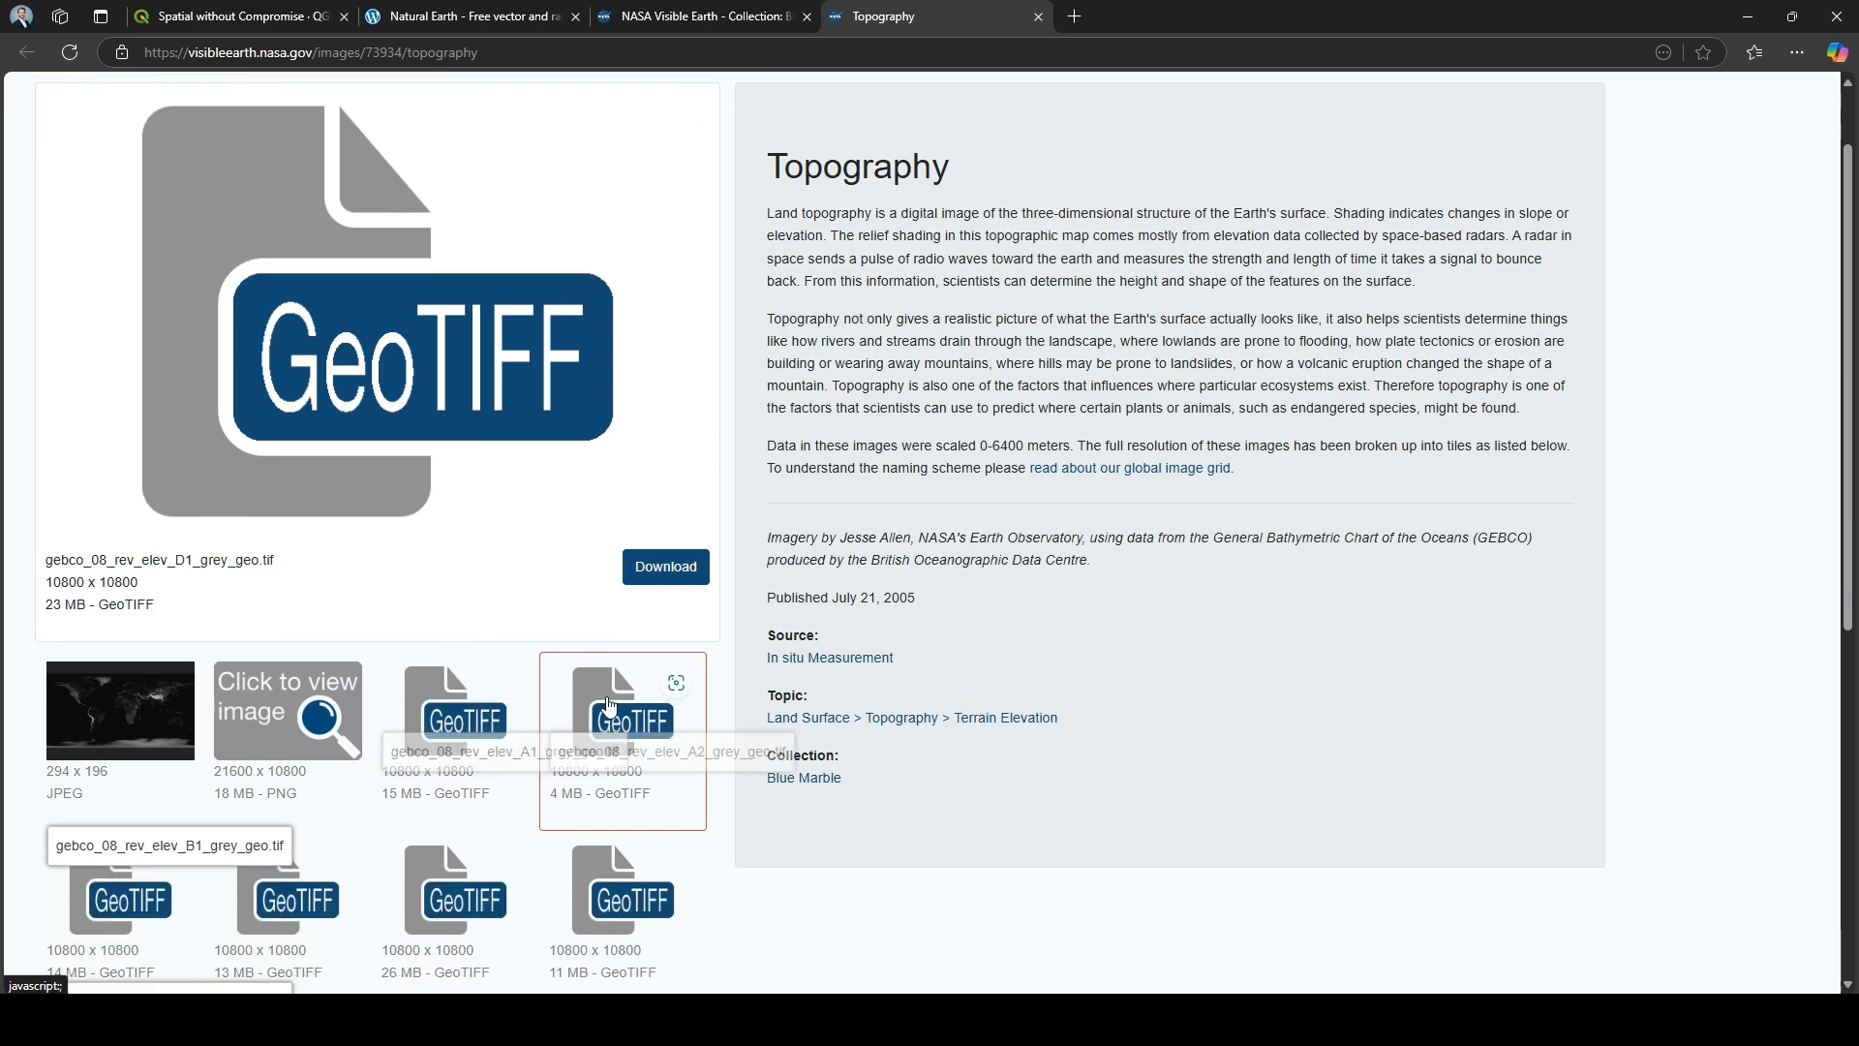
{"action": "scroll", "coordinate": [610, 712], "scroll_direction": "down", "scroll_amount": 2}
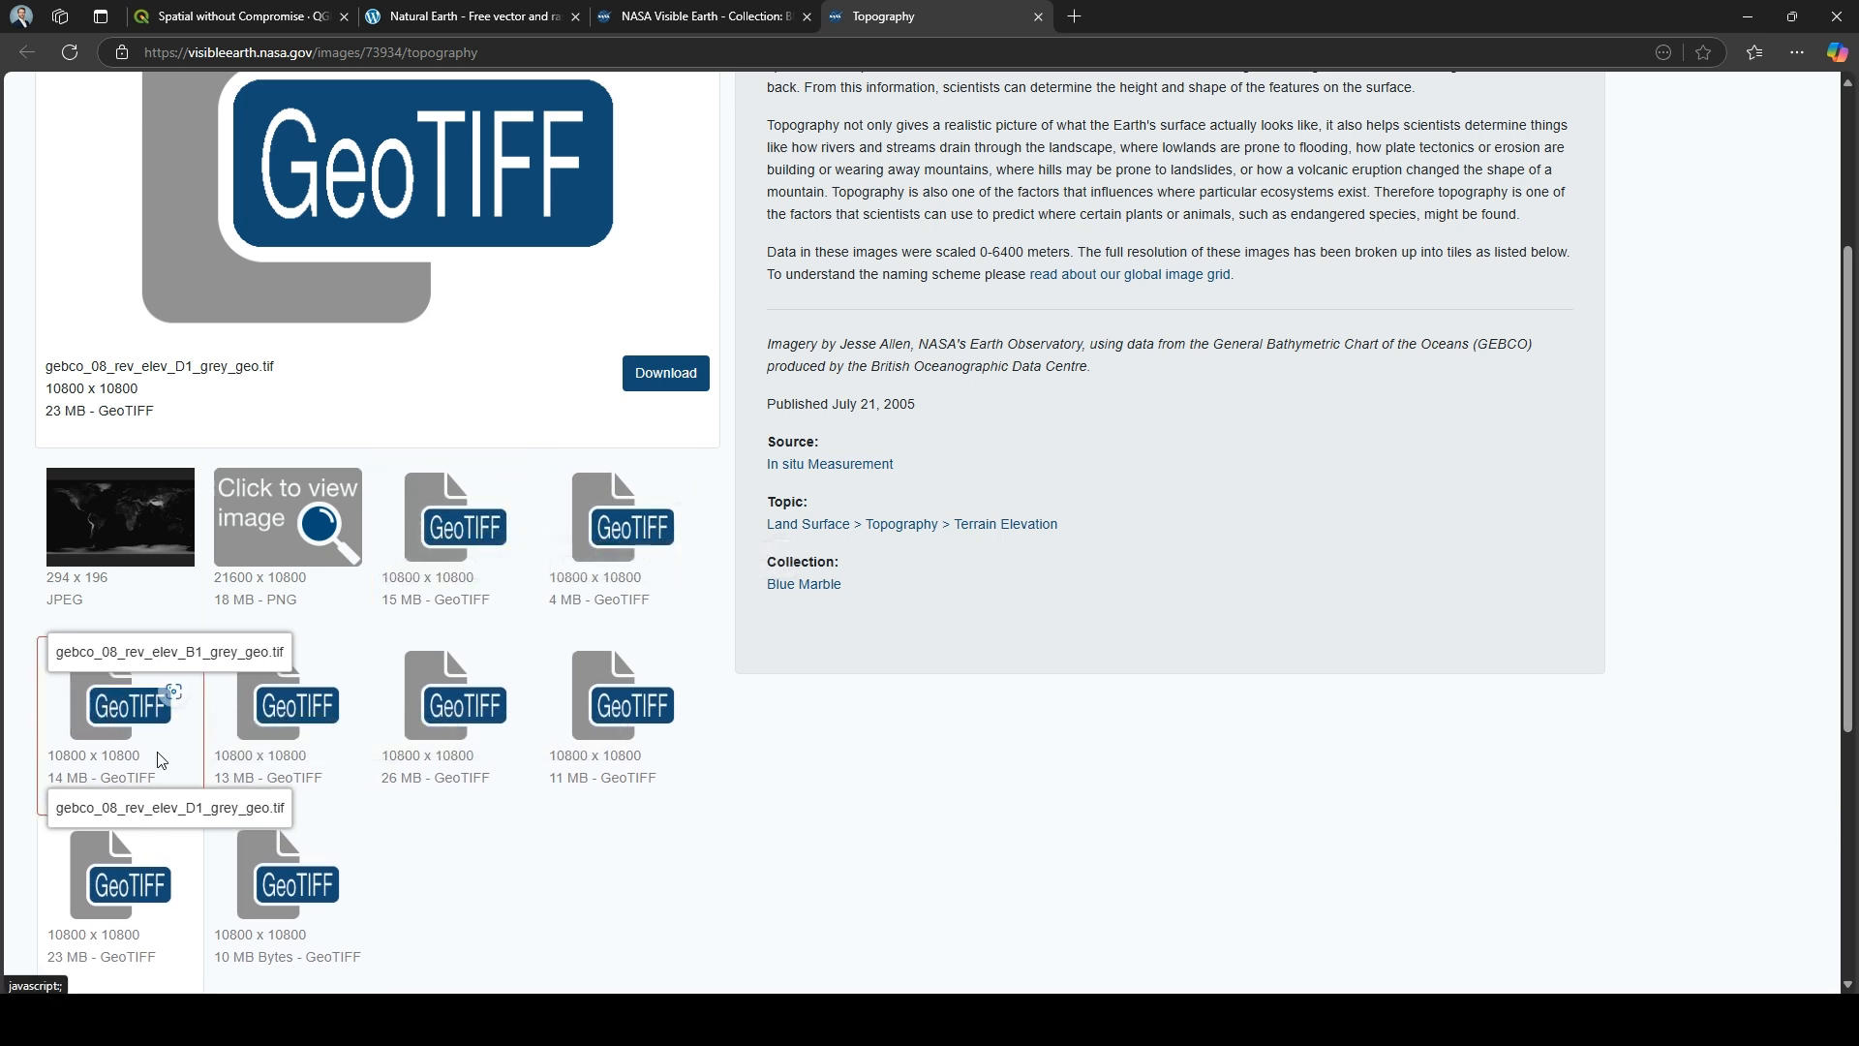
{"action": "left_click", "coordinate": [445, 573]}
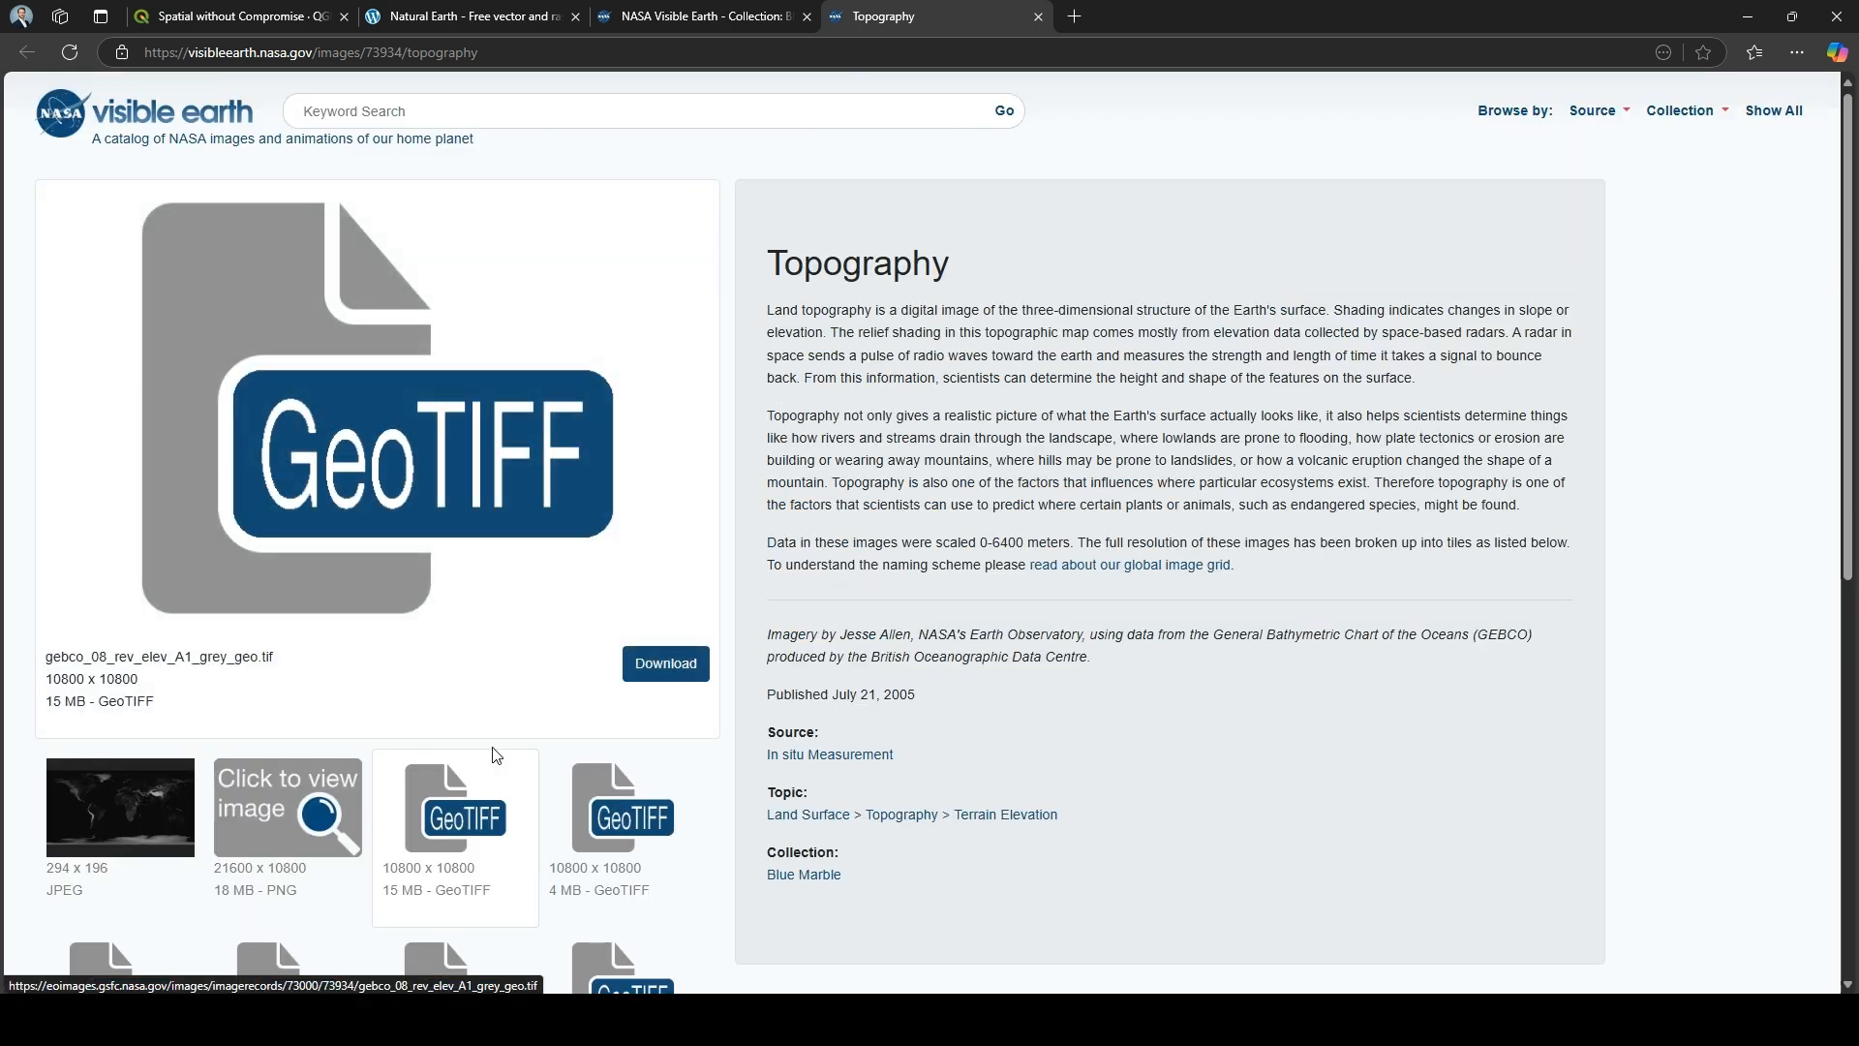
{"action": "scroll", "coordinate": [458, 798], "scroll_direction": "down", "scroll_amount": 1}
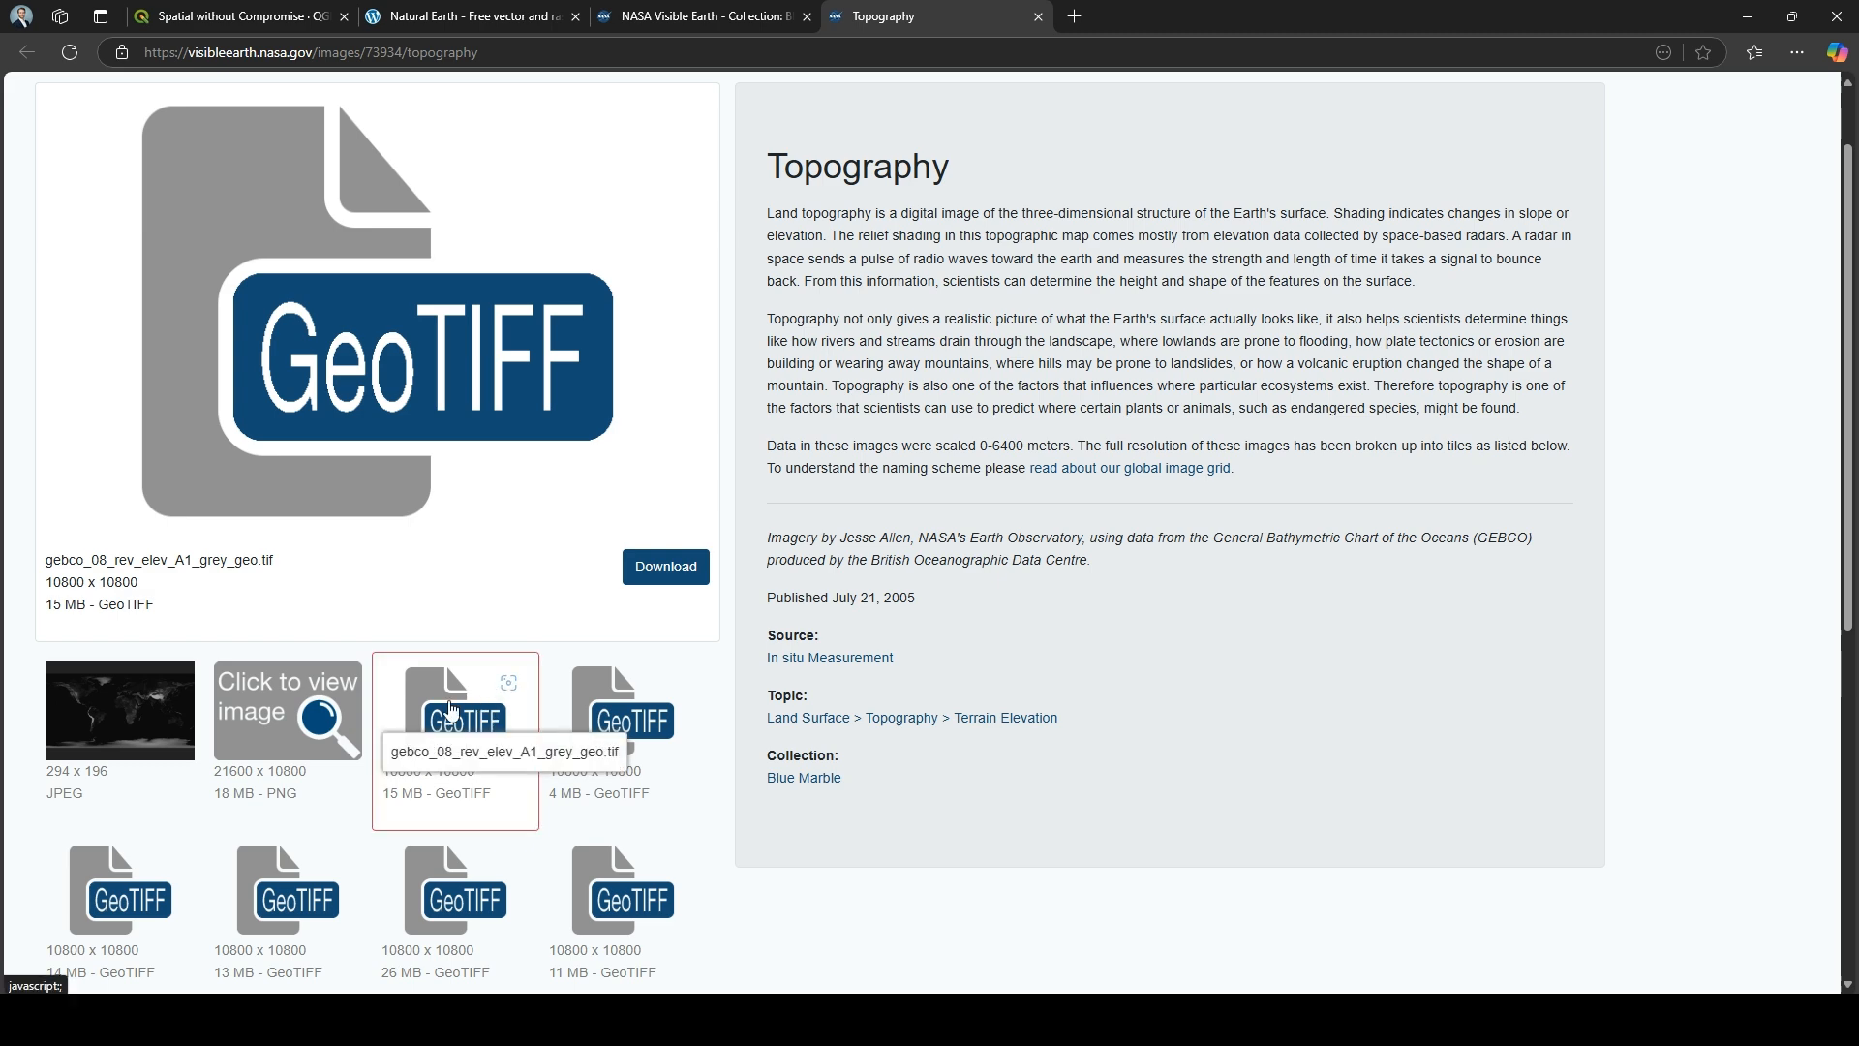
{"action": "scroll", "coordinate": [455, 712], "scroll_direction": "up", "scroll_amount": 1}
{"action": "left_click", "coordinate": [461, 806]}
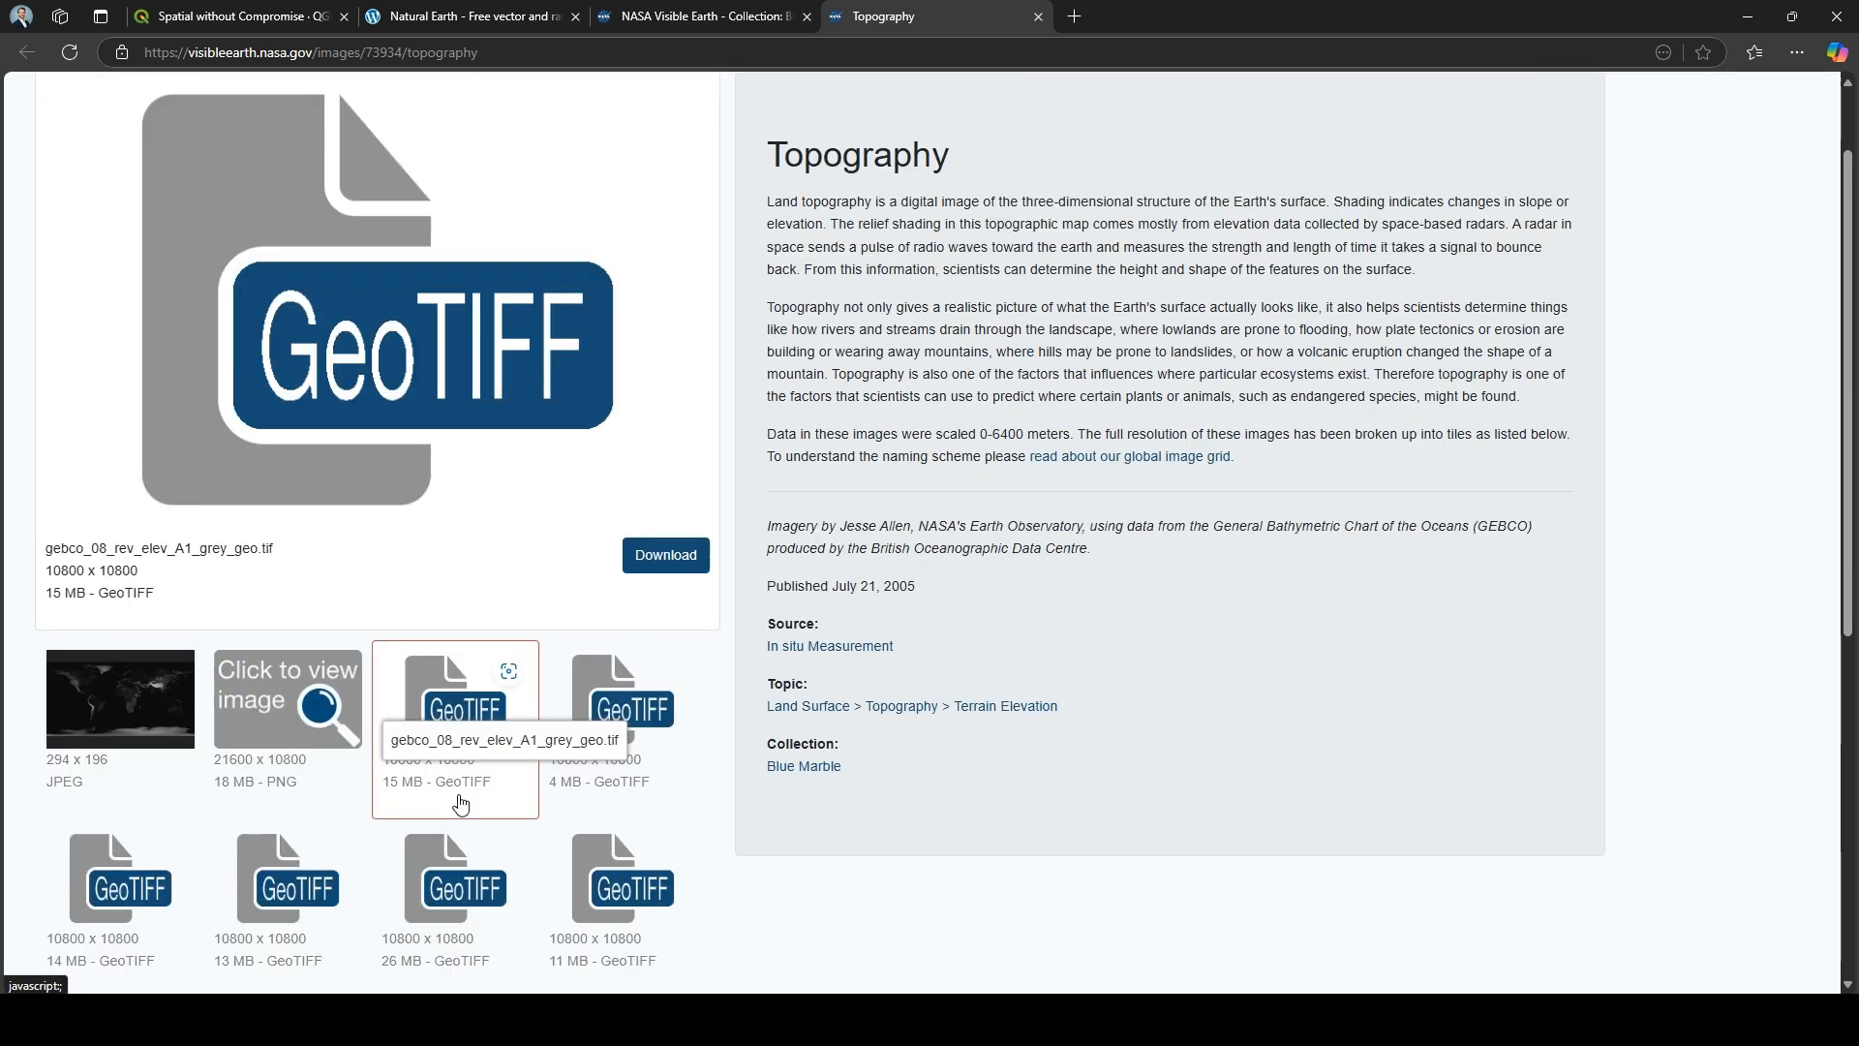
{"action": "scroll", "coordinate": [460, 804], "scroll_direction": "down", "scroll_amount": 8}
{"action": "scroll", "coordinate": [461, 804], "scroll_direction": "up", "scroll_amount": 4}
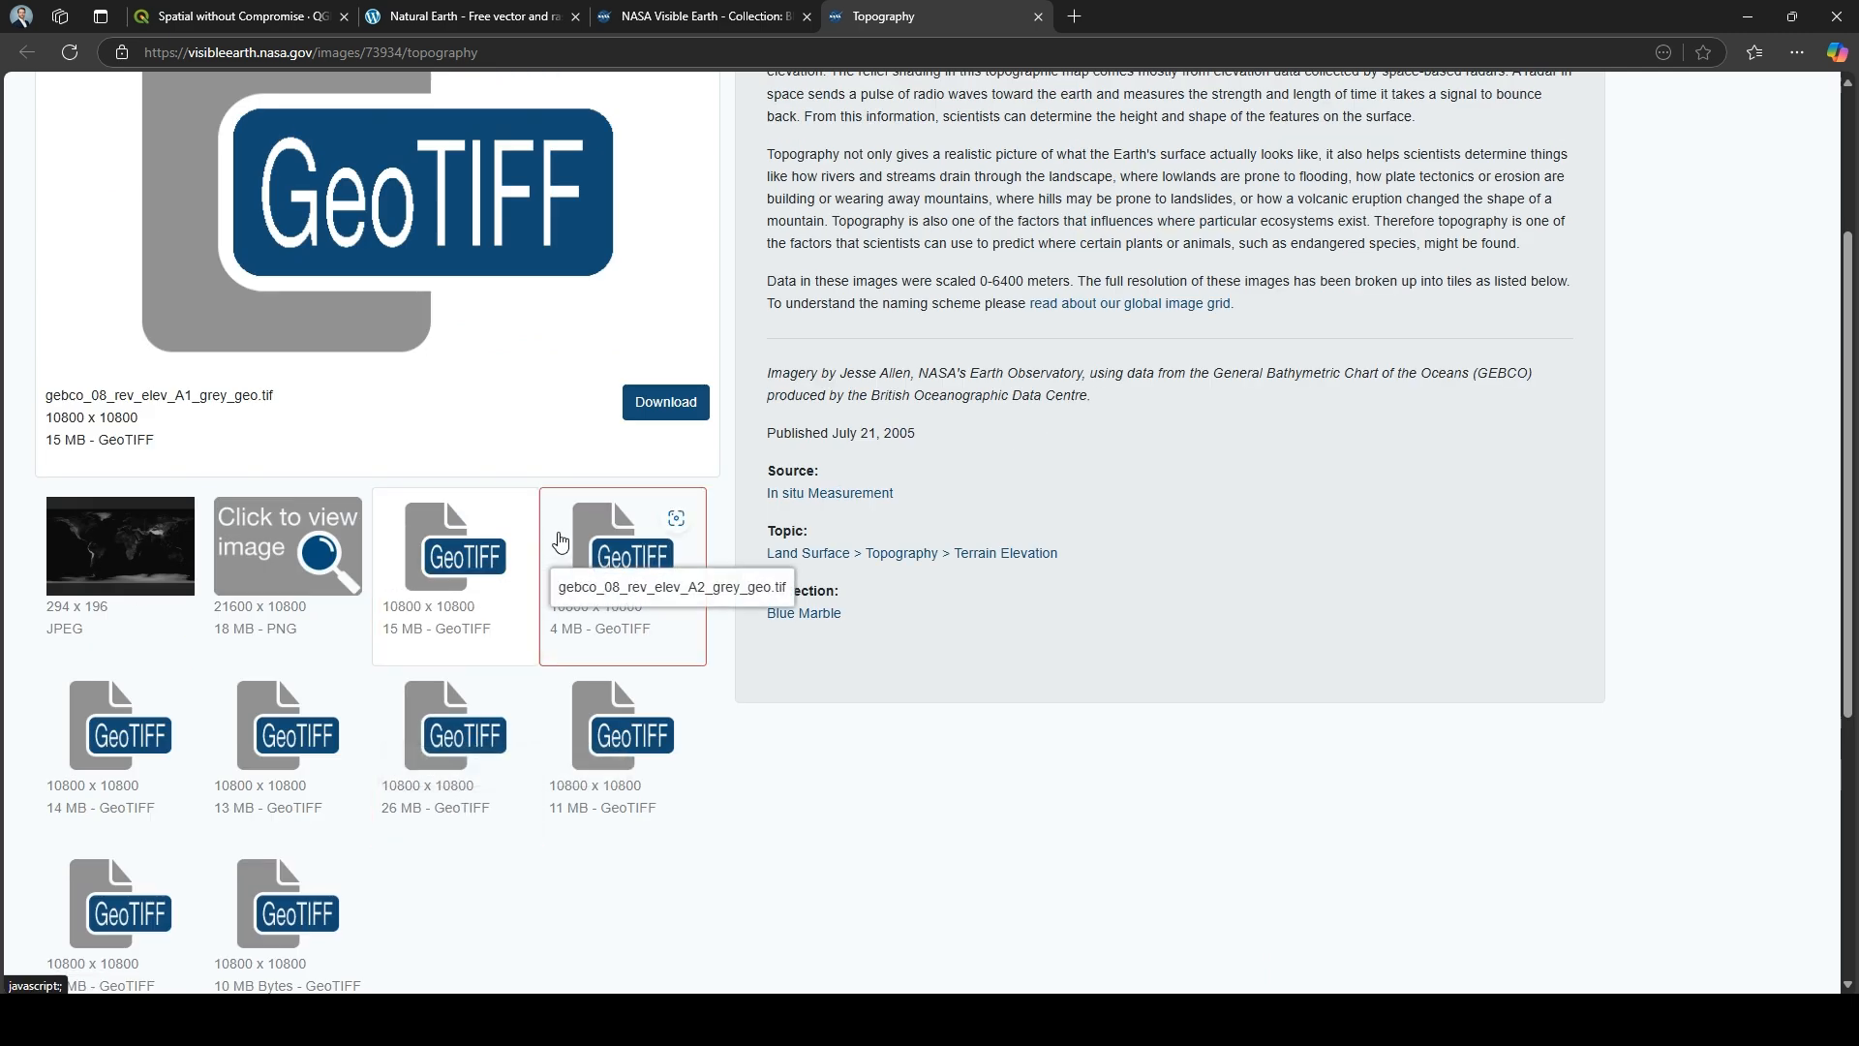
{"action": "left_click", "coordinate": [666, 399]}
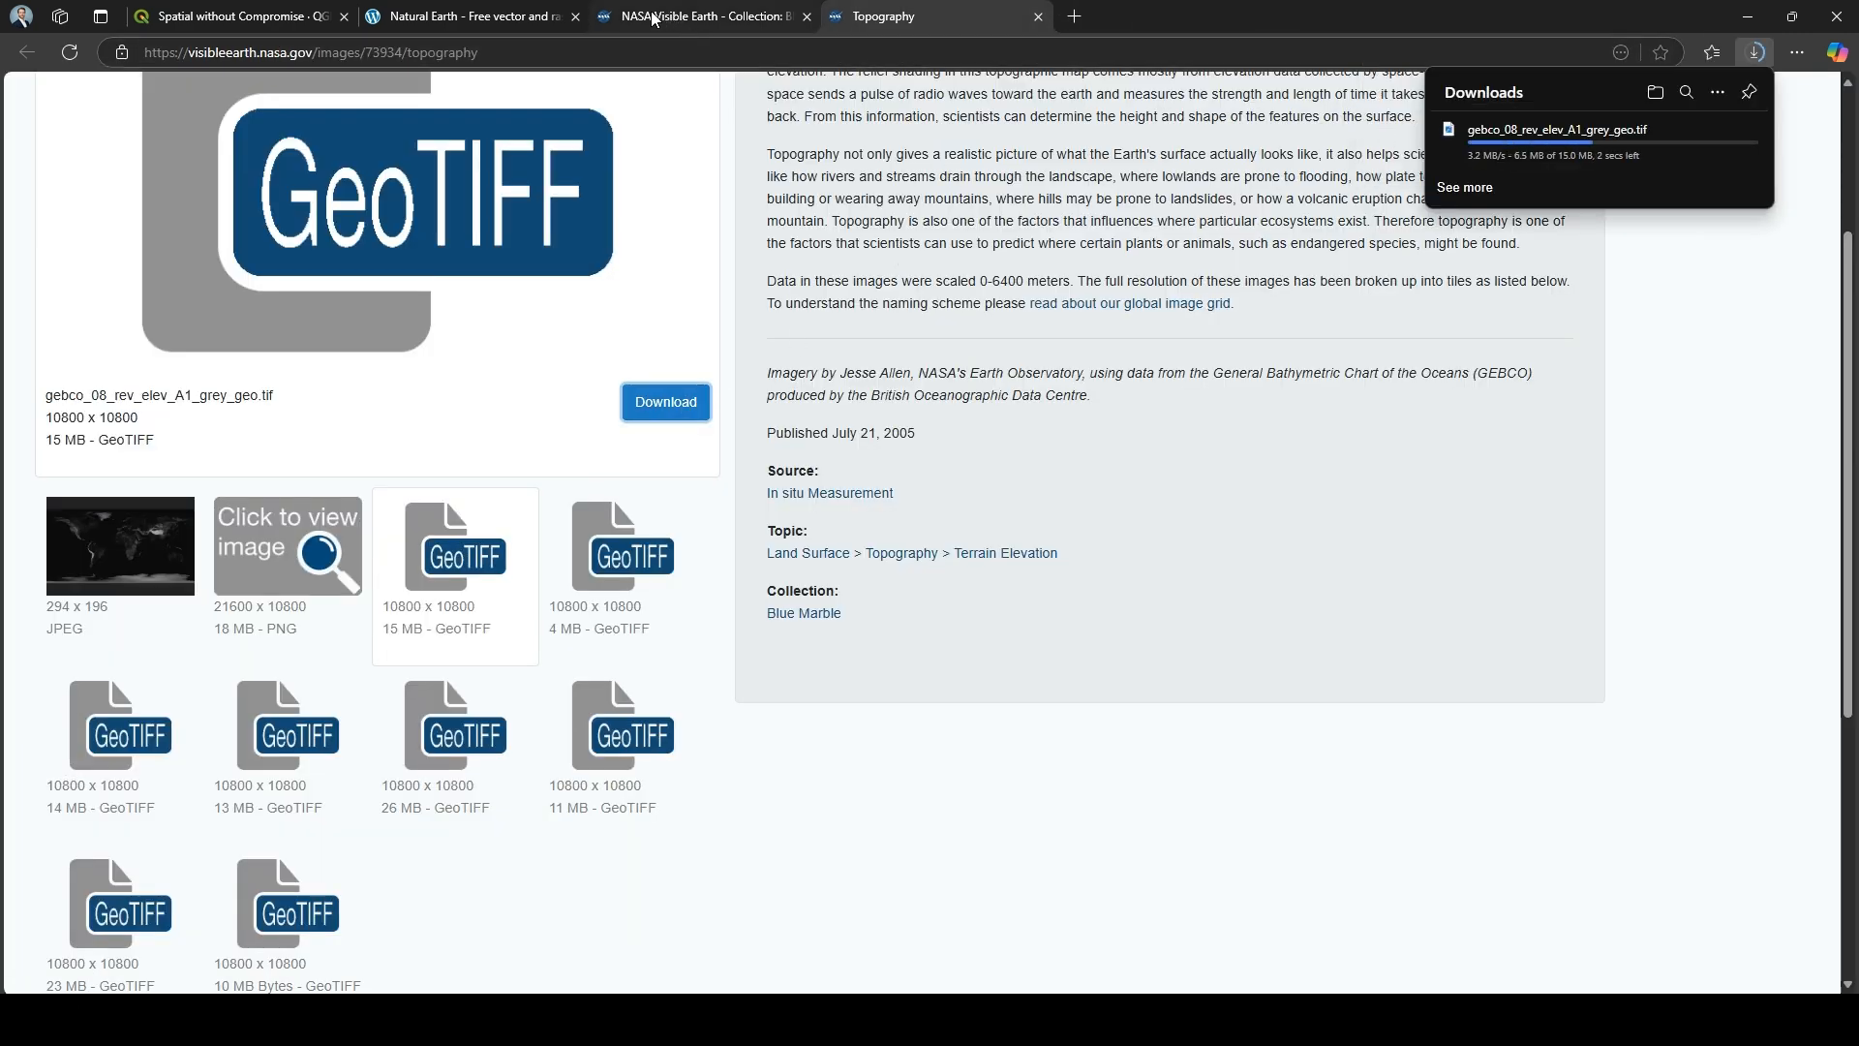
- Download the topography tiles gebco_08_rev_elev_A2_grey_geo.tif and gebco_08_rev_elev_B1_grey_geo.tif
{"action": "left_click", "coordinate": [617, 575]}
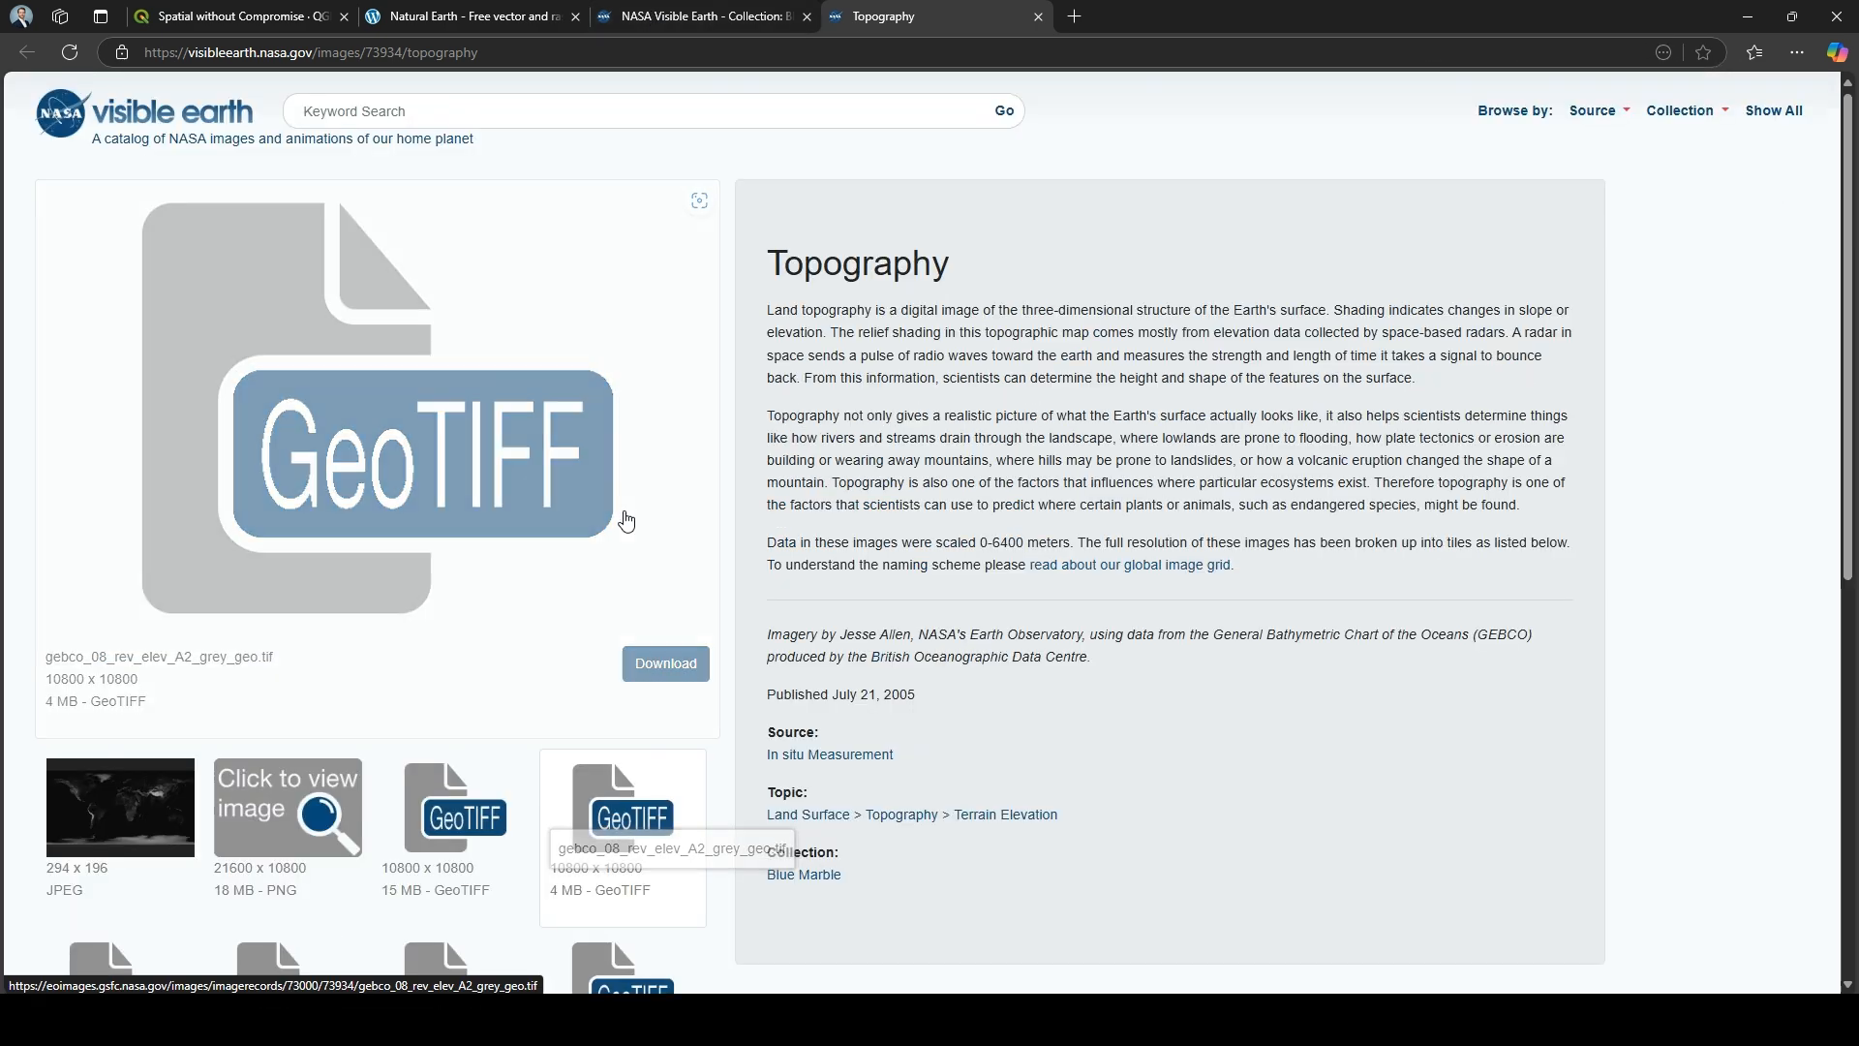
{"action": "left_click", "coordinate": [668, 662]}
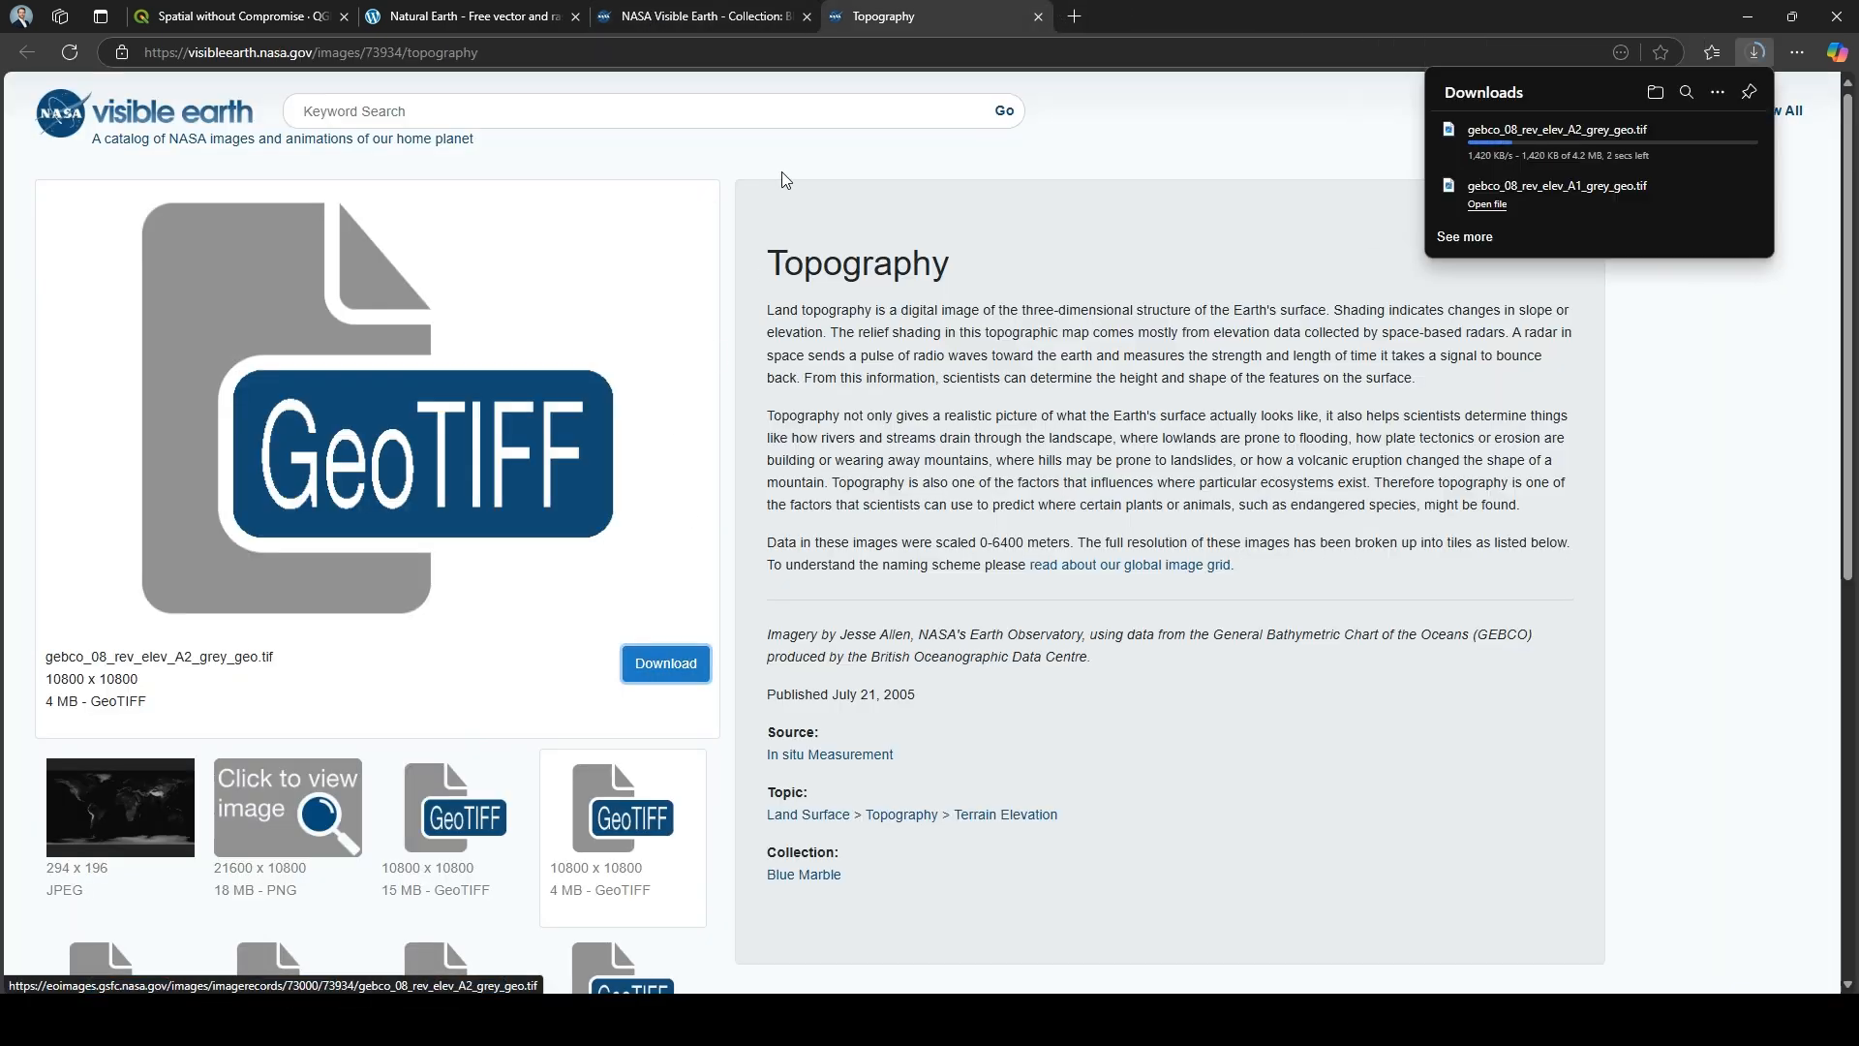
{"action": "scroll", "coordinate": [290, 678], "scroll_direction": "down", "scroll_amount": 2}
{"action": "left_click", "coordinate": [138, 789]}
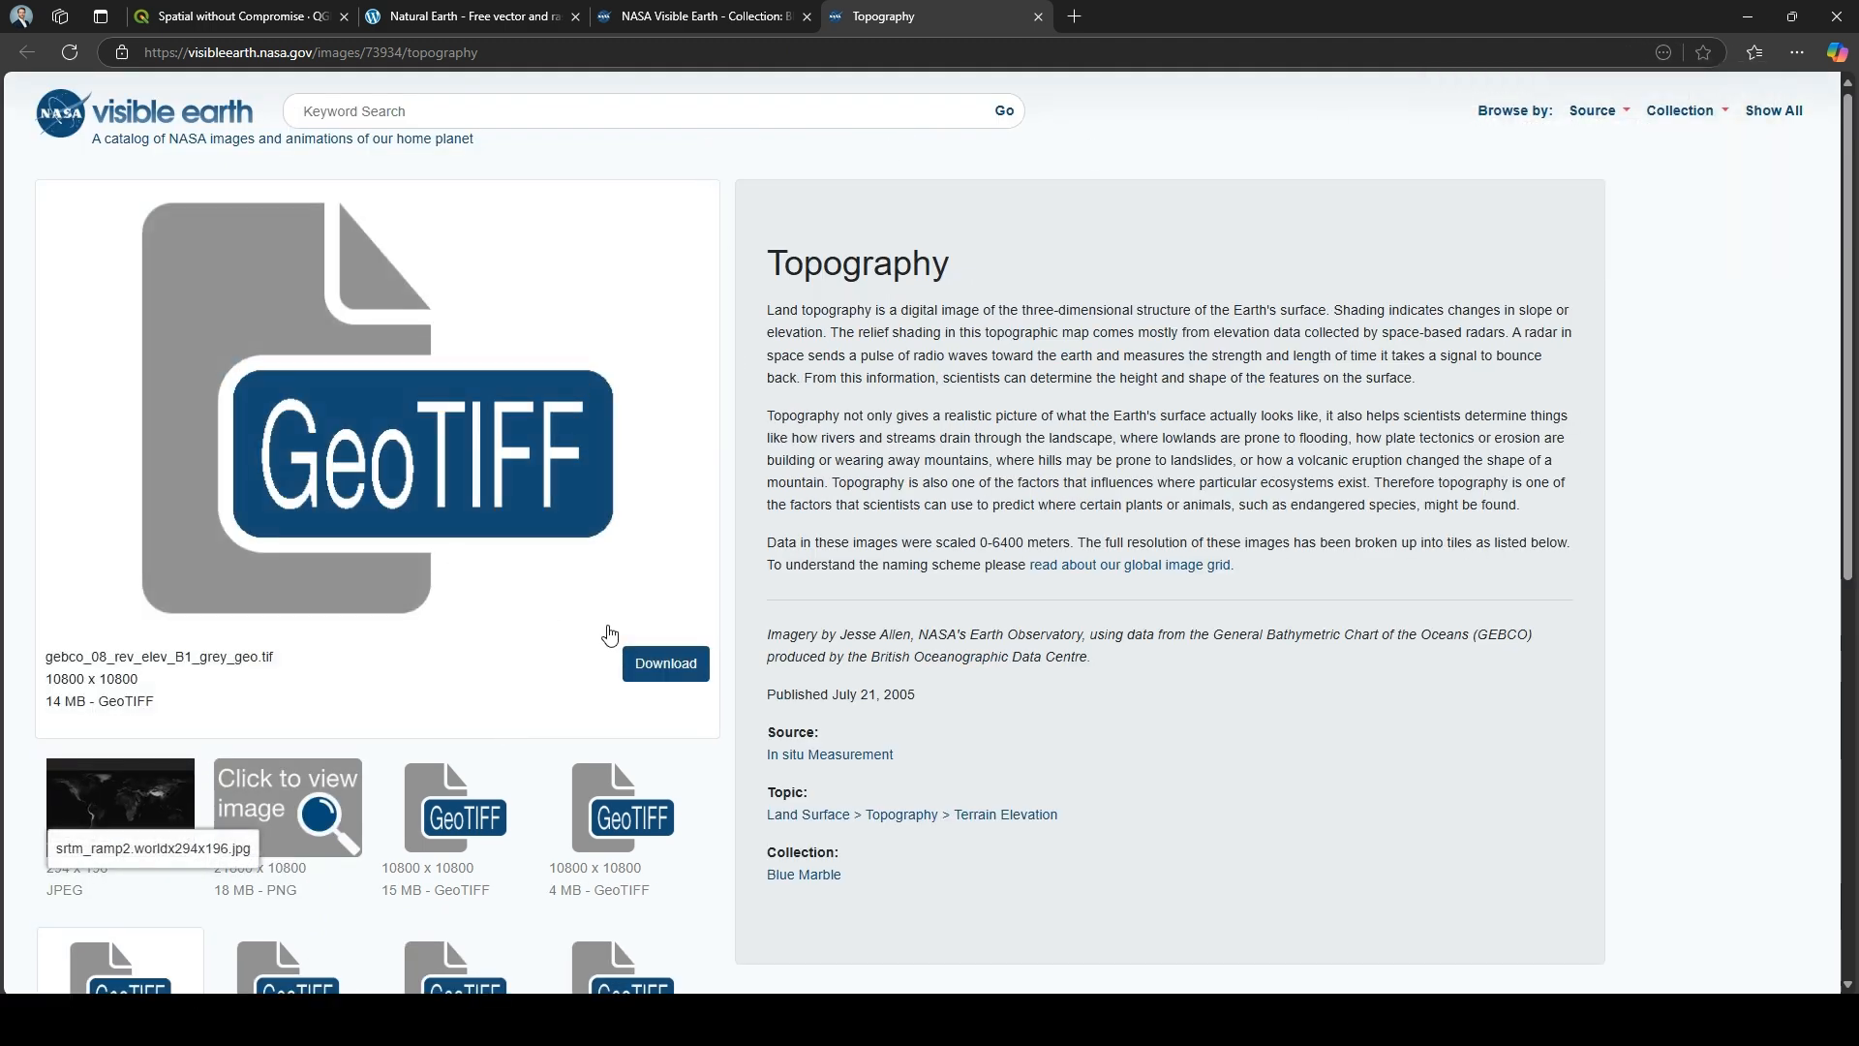
{"action": "left_click", "coordinate": [666, 667]}
- Download the topography tiles gebco_08_rev_elev_B2_grey_geo.tif and gebco_08_rev_elev_C1_grey_geo.tif
{"action": "scroll", "coordinate": [484, 677], "scroll_direction": "down", "scroll_amount": 3}
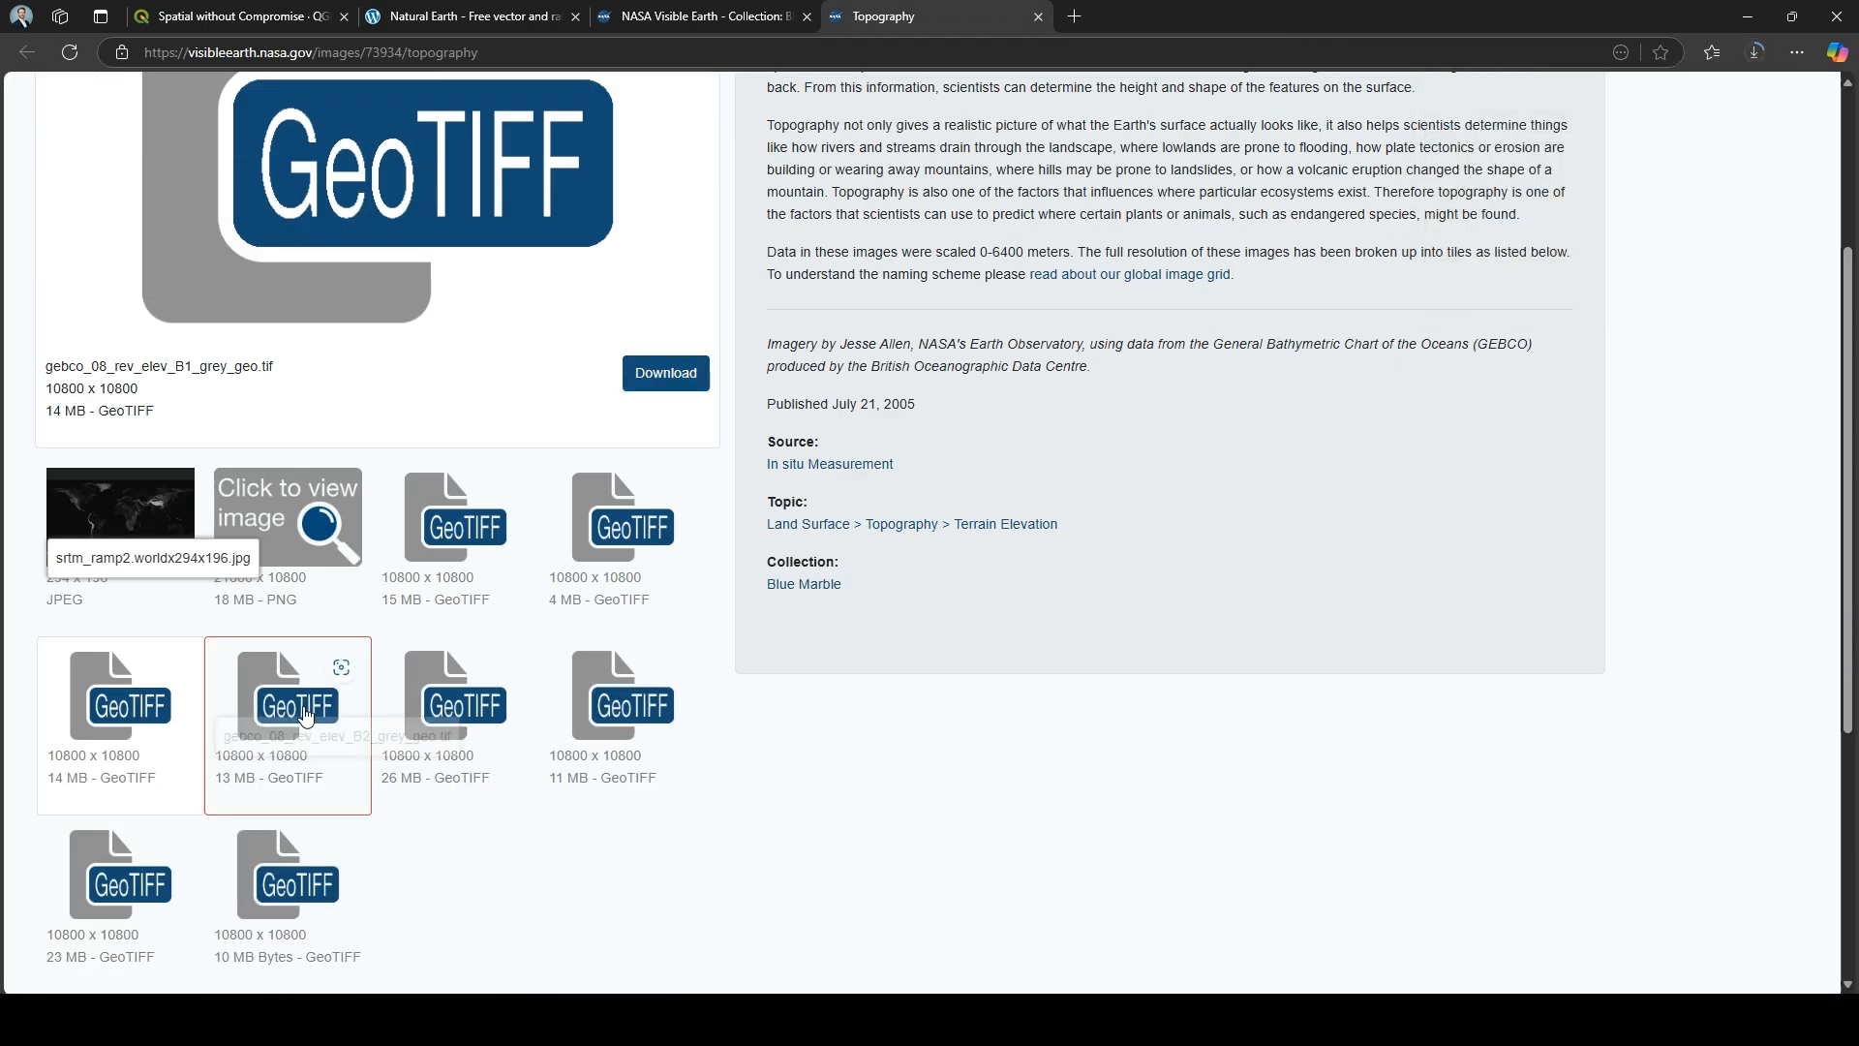
{"action": "left_click", "coordinate": [305, 715]}
{"action": "left_click", "coordinate": [662, 659]}
{"action": "scroll", "coordinate": [511, 846], "scroll_direction": "down", "scroll_amount": 1}
{"action": "scroll", "coordinate": [510, 845], "scroll_direction": "down", "scroll_amount": 1}
{"action": "left_click", "coordinate": [465, 833]}
{"action": "left_click", "coordinate": [673, 673]}
- Download the topography tiles gebco_08_rev_elev_C2_grey_geo.tif and gebco_08_rev_elev_D1_grey_geo.tif
{"action": "scroll", "coordinate": [659, 765], "scroll_direction": "down", "scroll_amount": 2}
{"action": "left_click", "coordinate": [629, 779]}
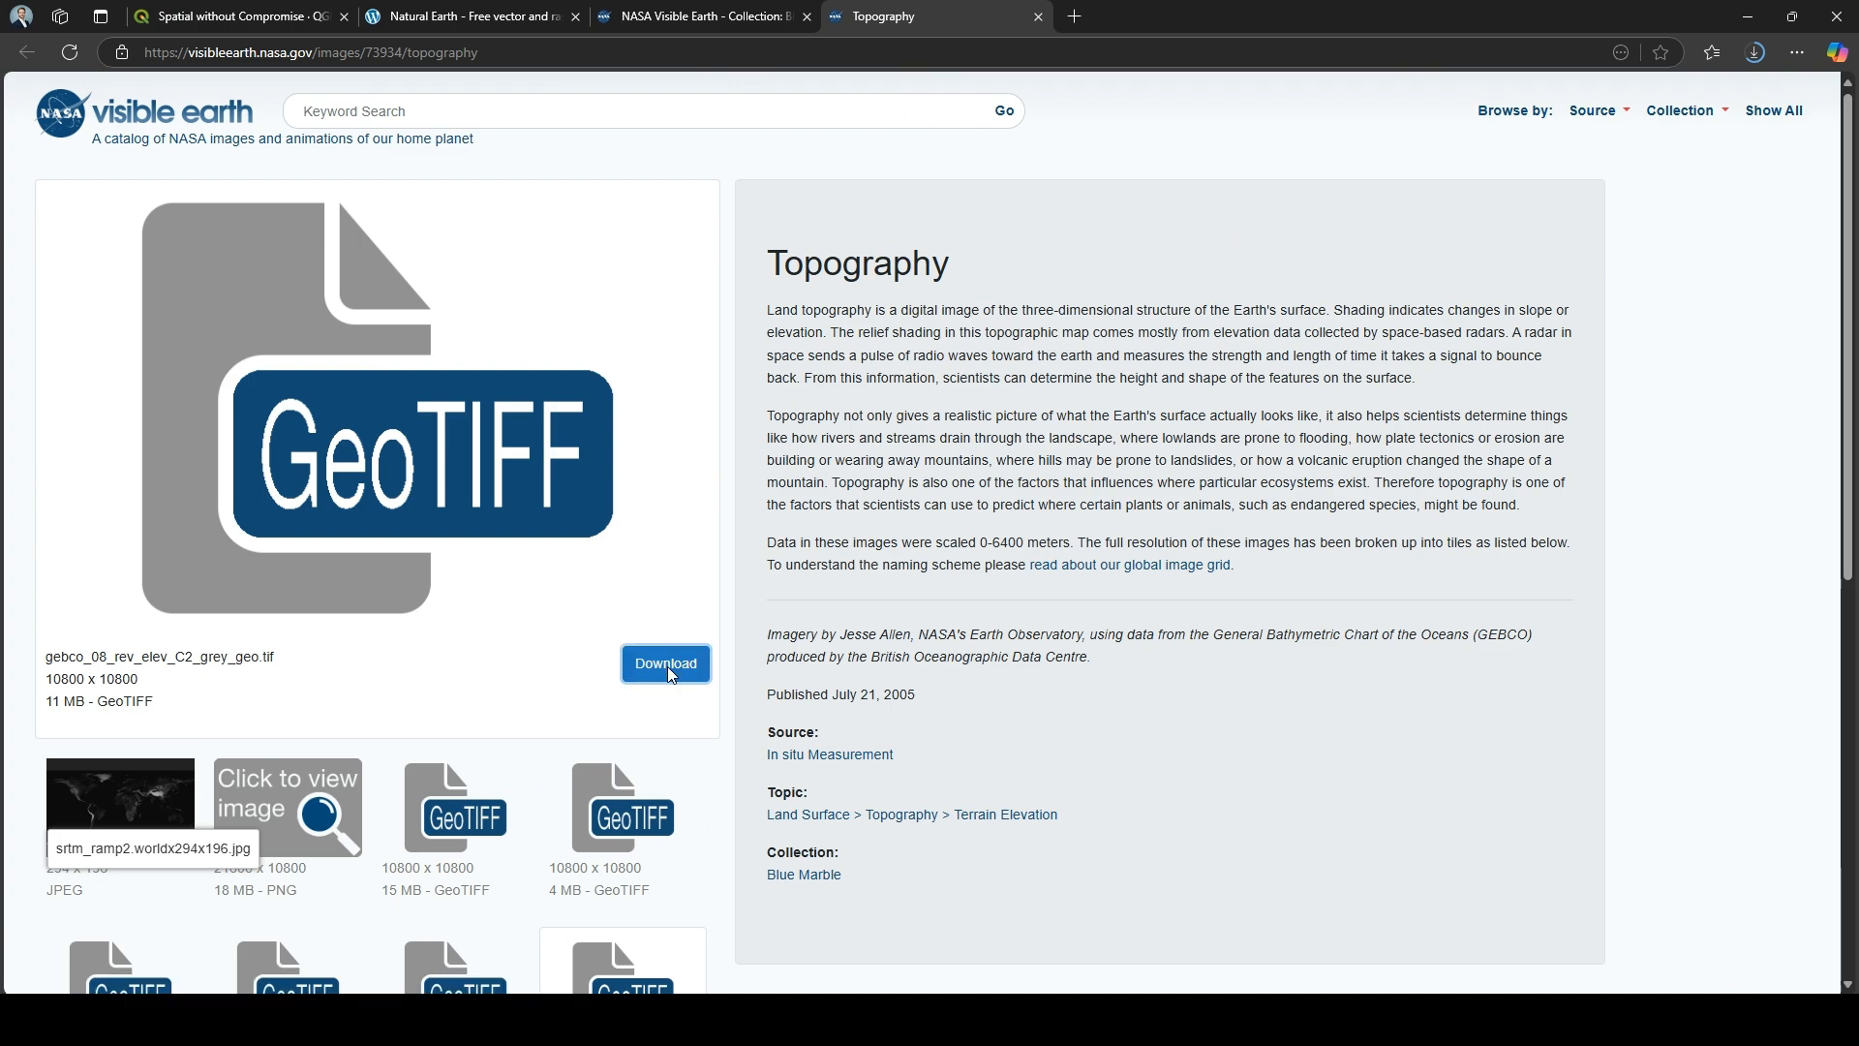
{"action": "left_click", "coordinate": [666, 667]}
{"action": "scroll", "coordinate": [658, 697], "scroll_direction": "down", "scroll_amount": 3}
{"action": "left_click", "coordinate": [121, 872]}
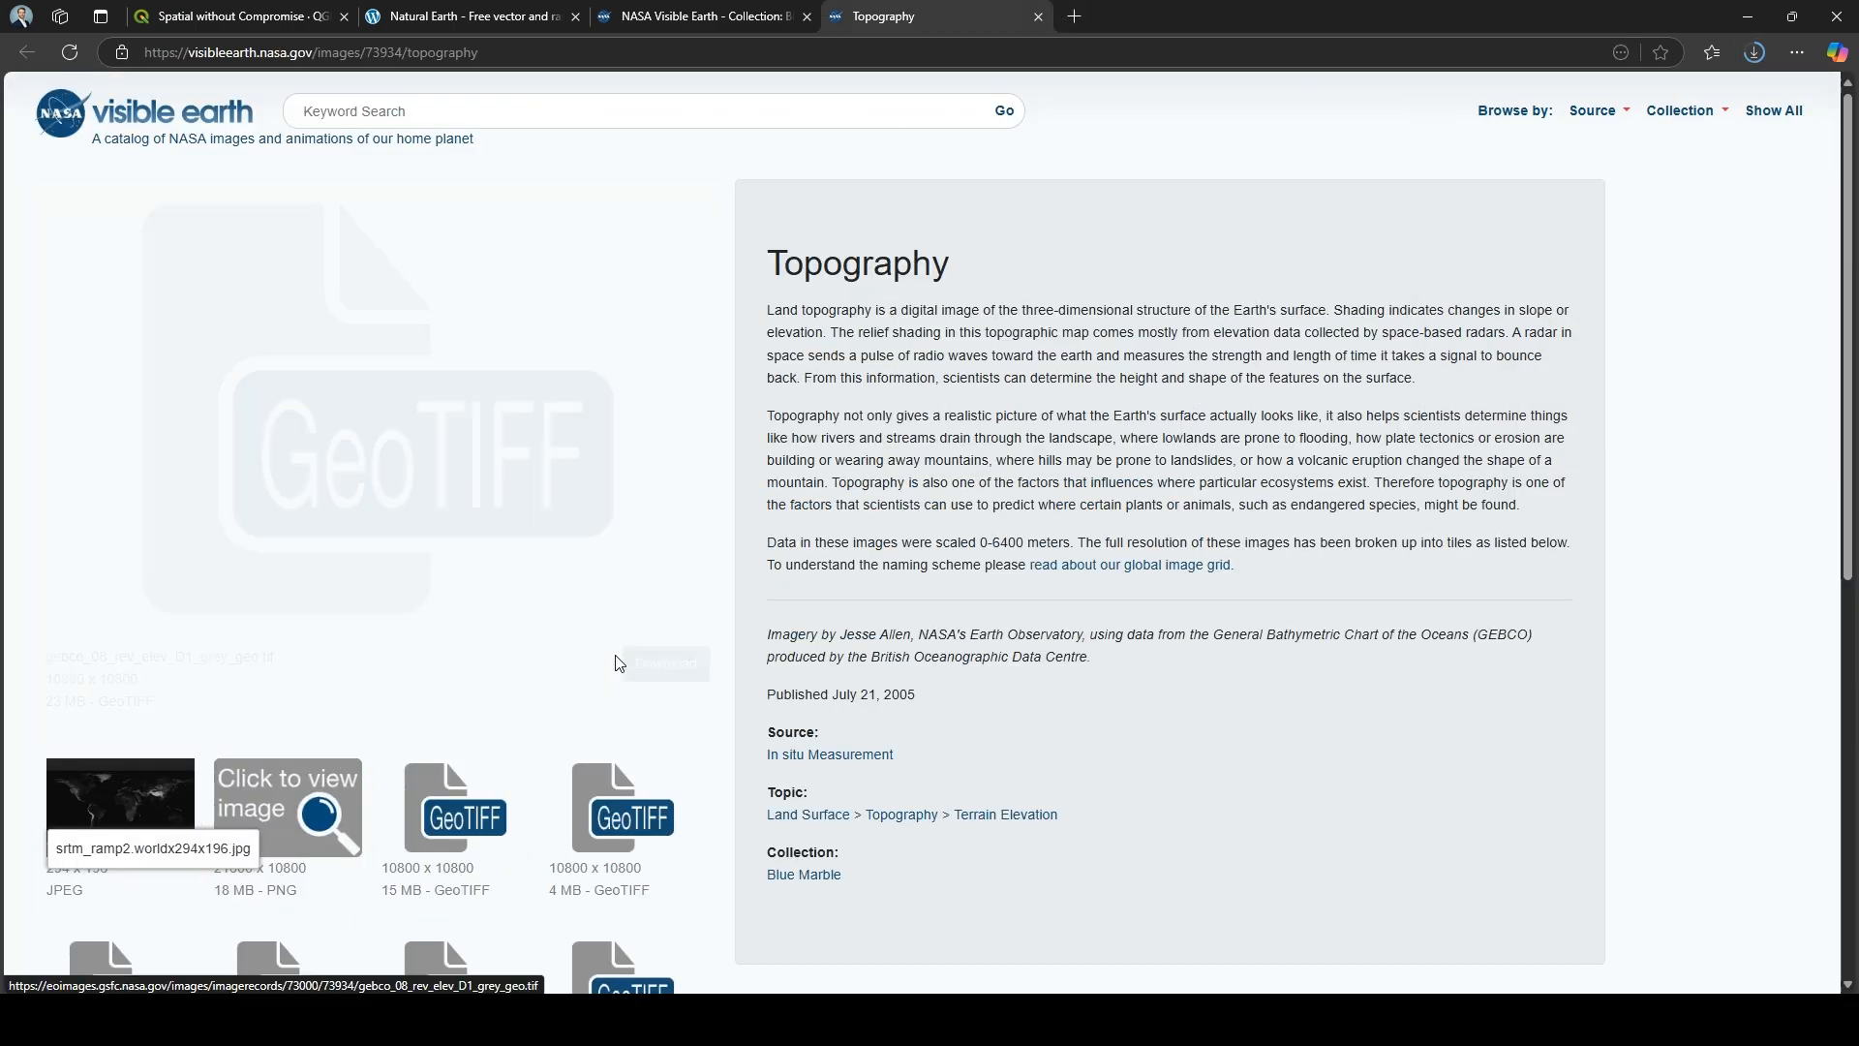
{"action": "left_click", "coordinate": [662, 666]}
- Download the last topography tile, gebco_08_rev_elev_D2_grey_geo.tif, and close the Topography page
{"action": "scroll", "coordinate": [581, 736], "scroll_direction": "down", "scroll_amount": 4}
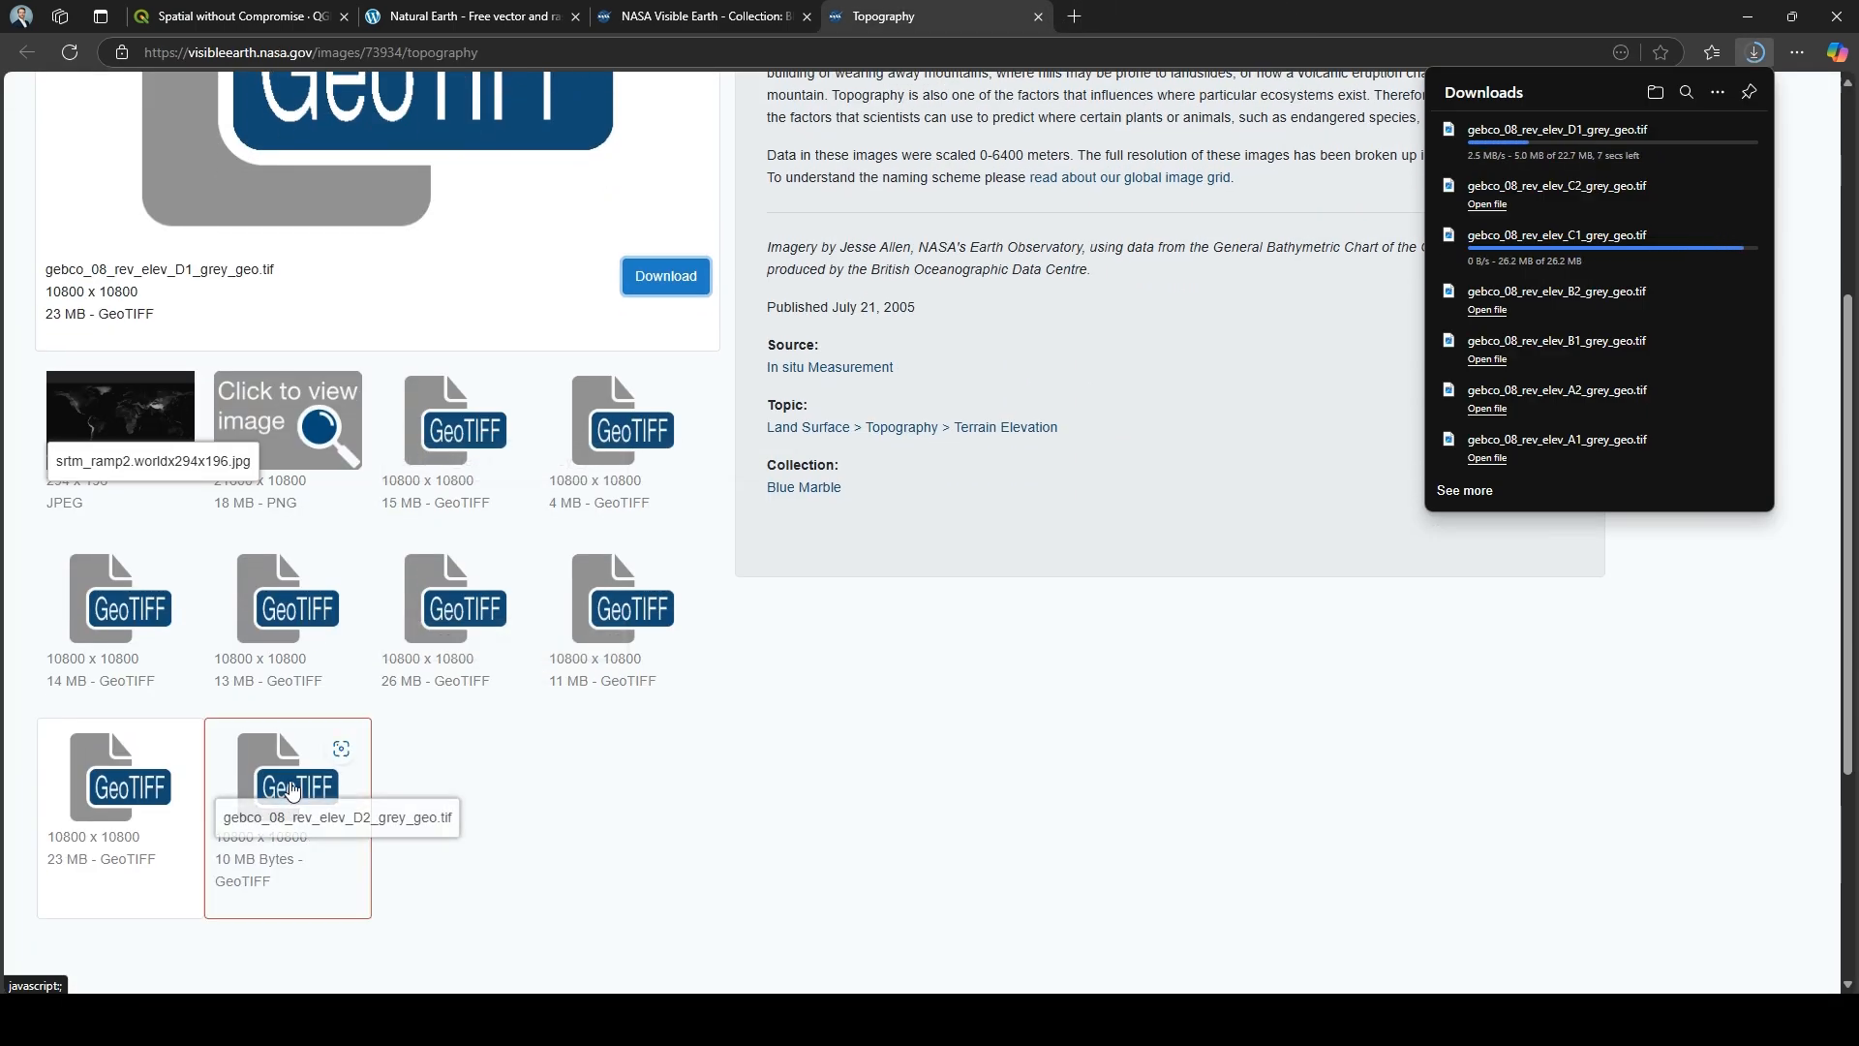
{"action": "left_click", "coordinate": [292, 791]}
{"action": "left_click", "coordinate": [665, 662]}
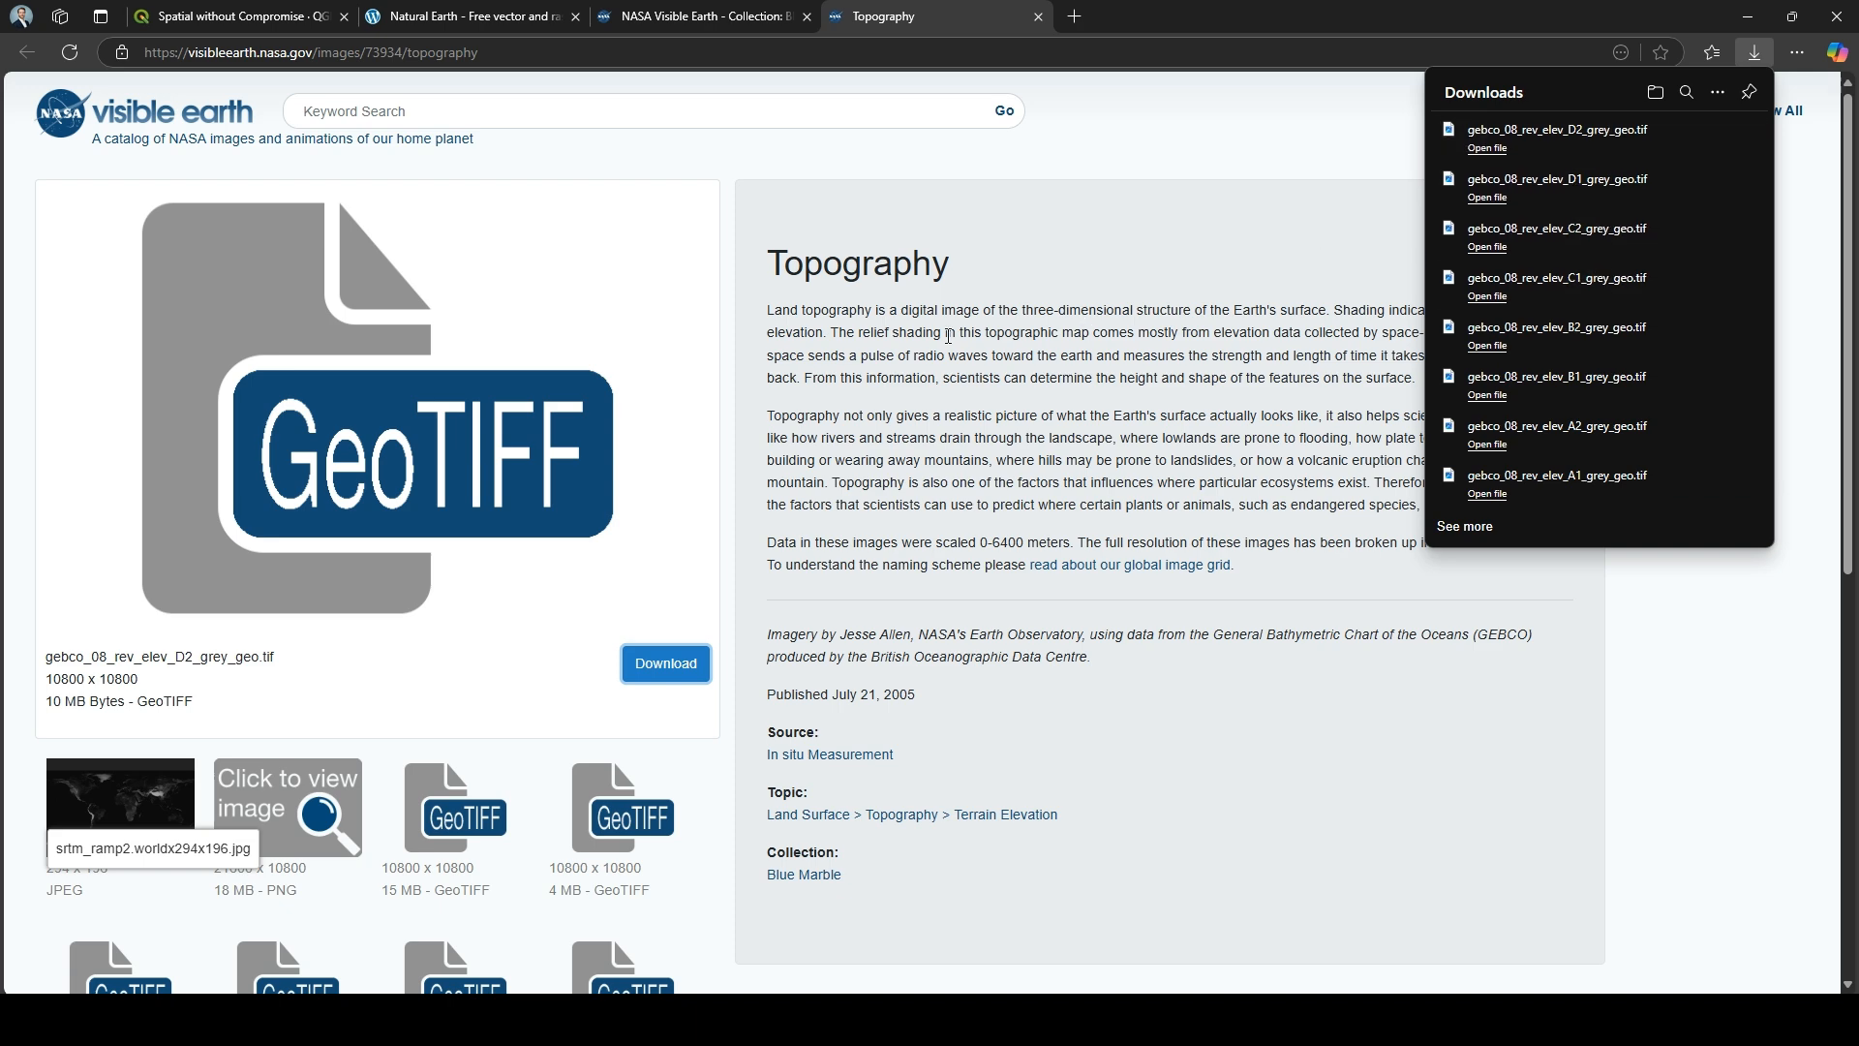
{"action": "left_click", "coordinate": [1038, 17]}
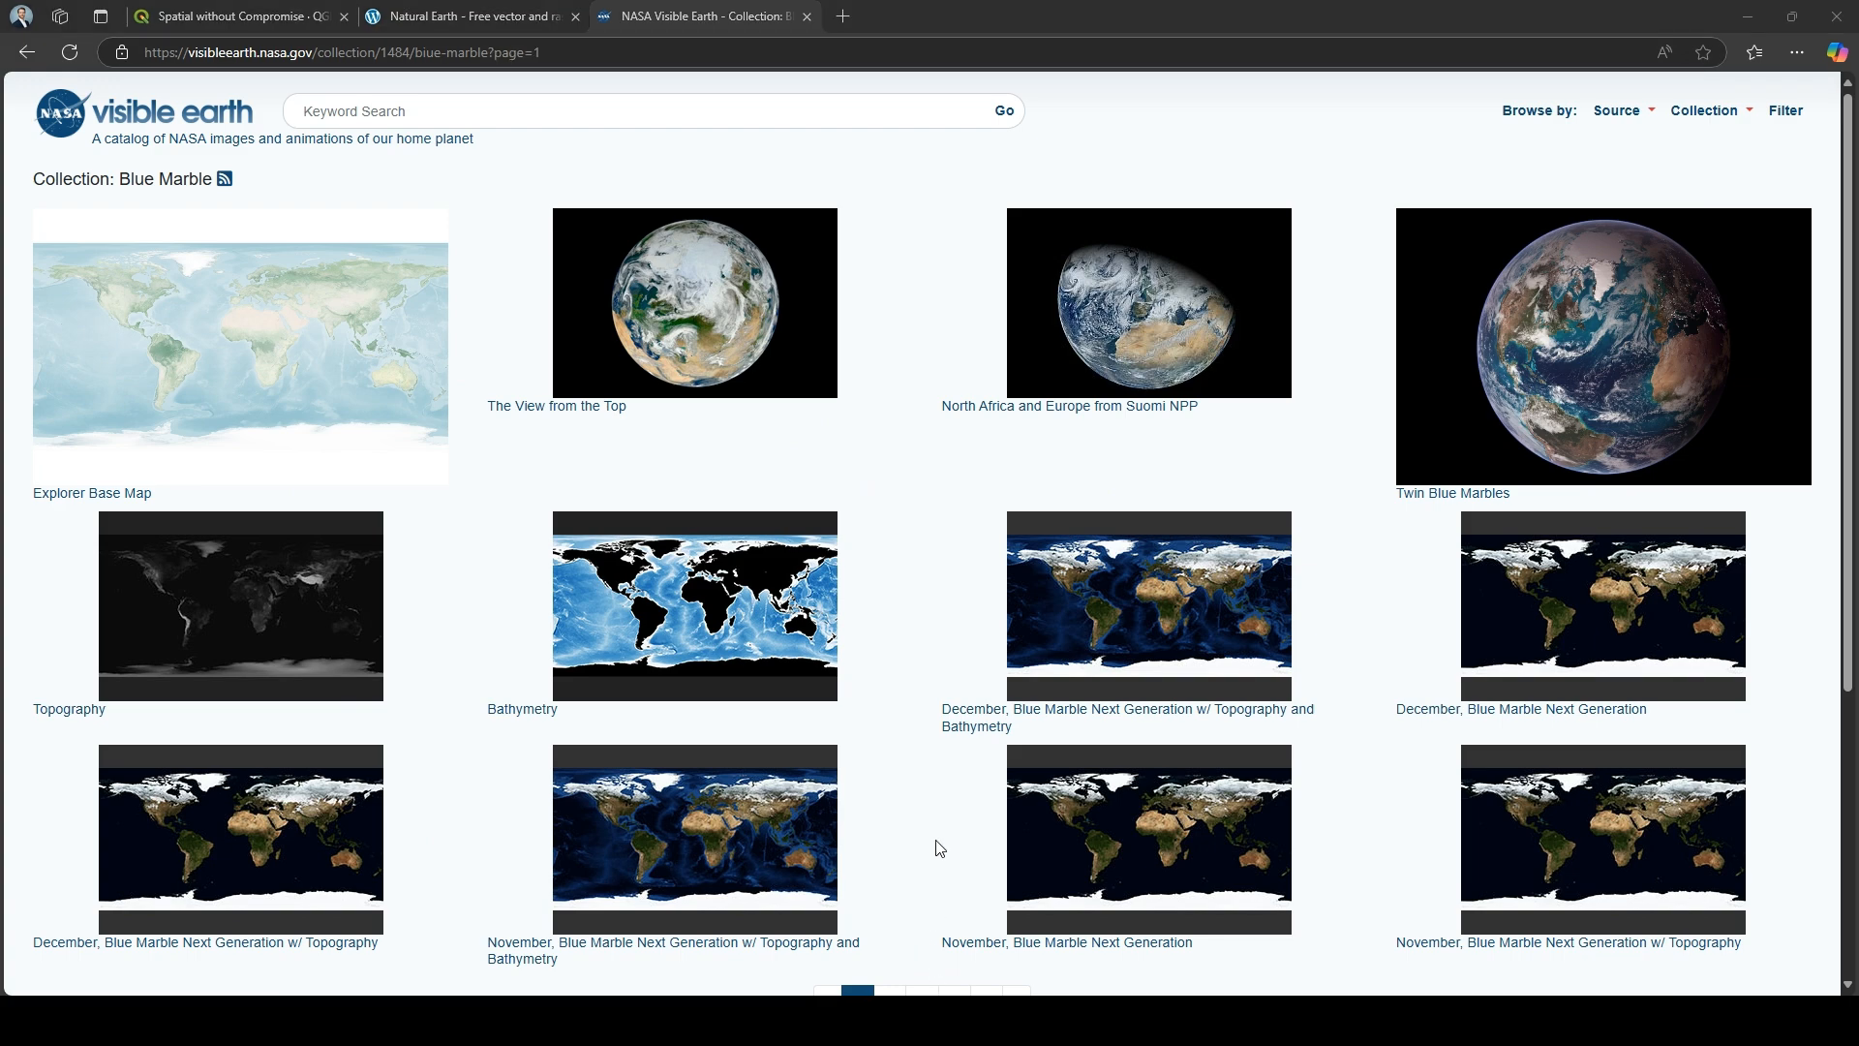
- Look over the first page of the Blue Marble collection and go to its page 2
{"action": "scroll", "coordinate": [947, 716], "scroll_direction": "down", "scroll_amount": 5}
{"action": "scroll", "coordinate": [920, 658], "scroll_direction": "up", "scroll_amount": 3}
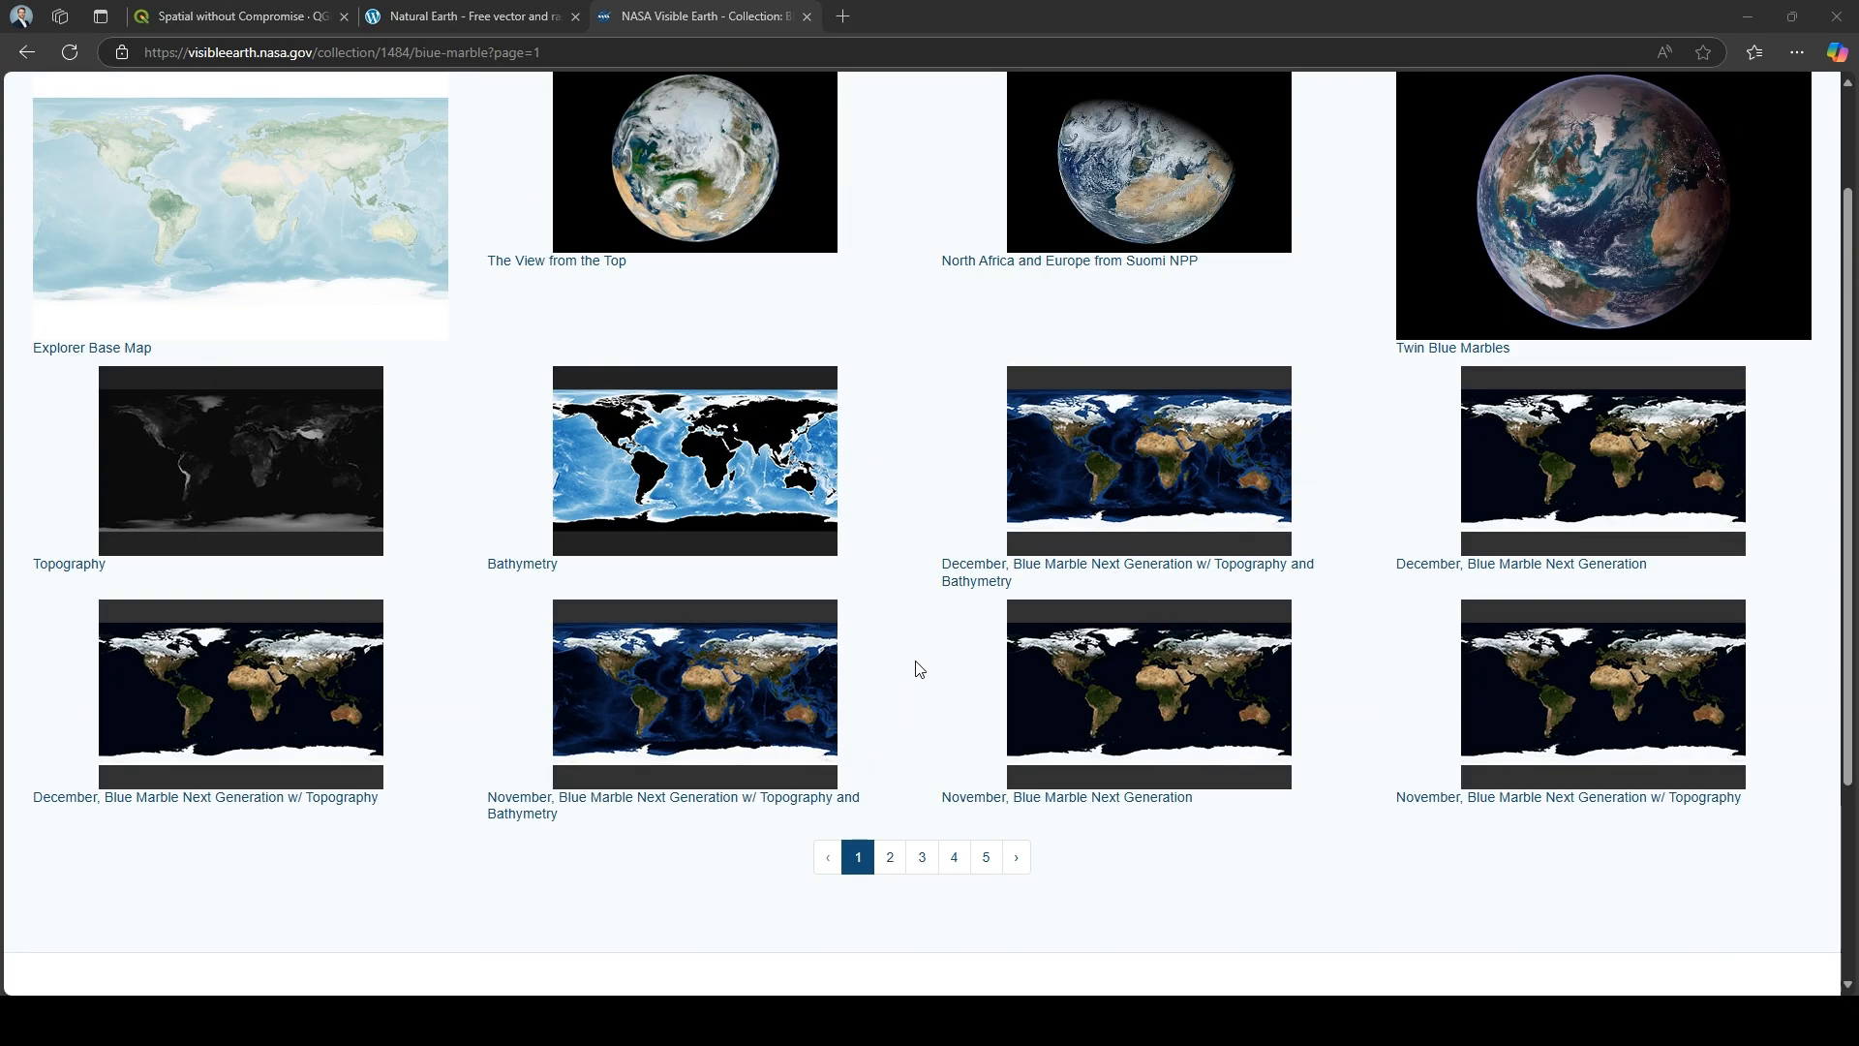
{"action": "left_click", "coordinate": [892, 858]}
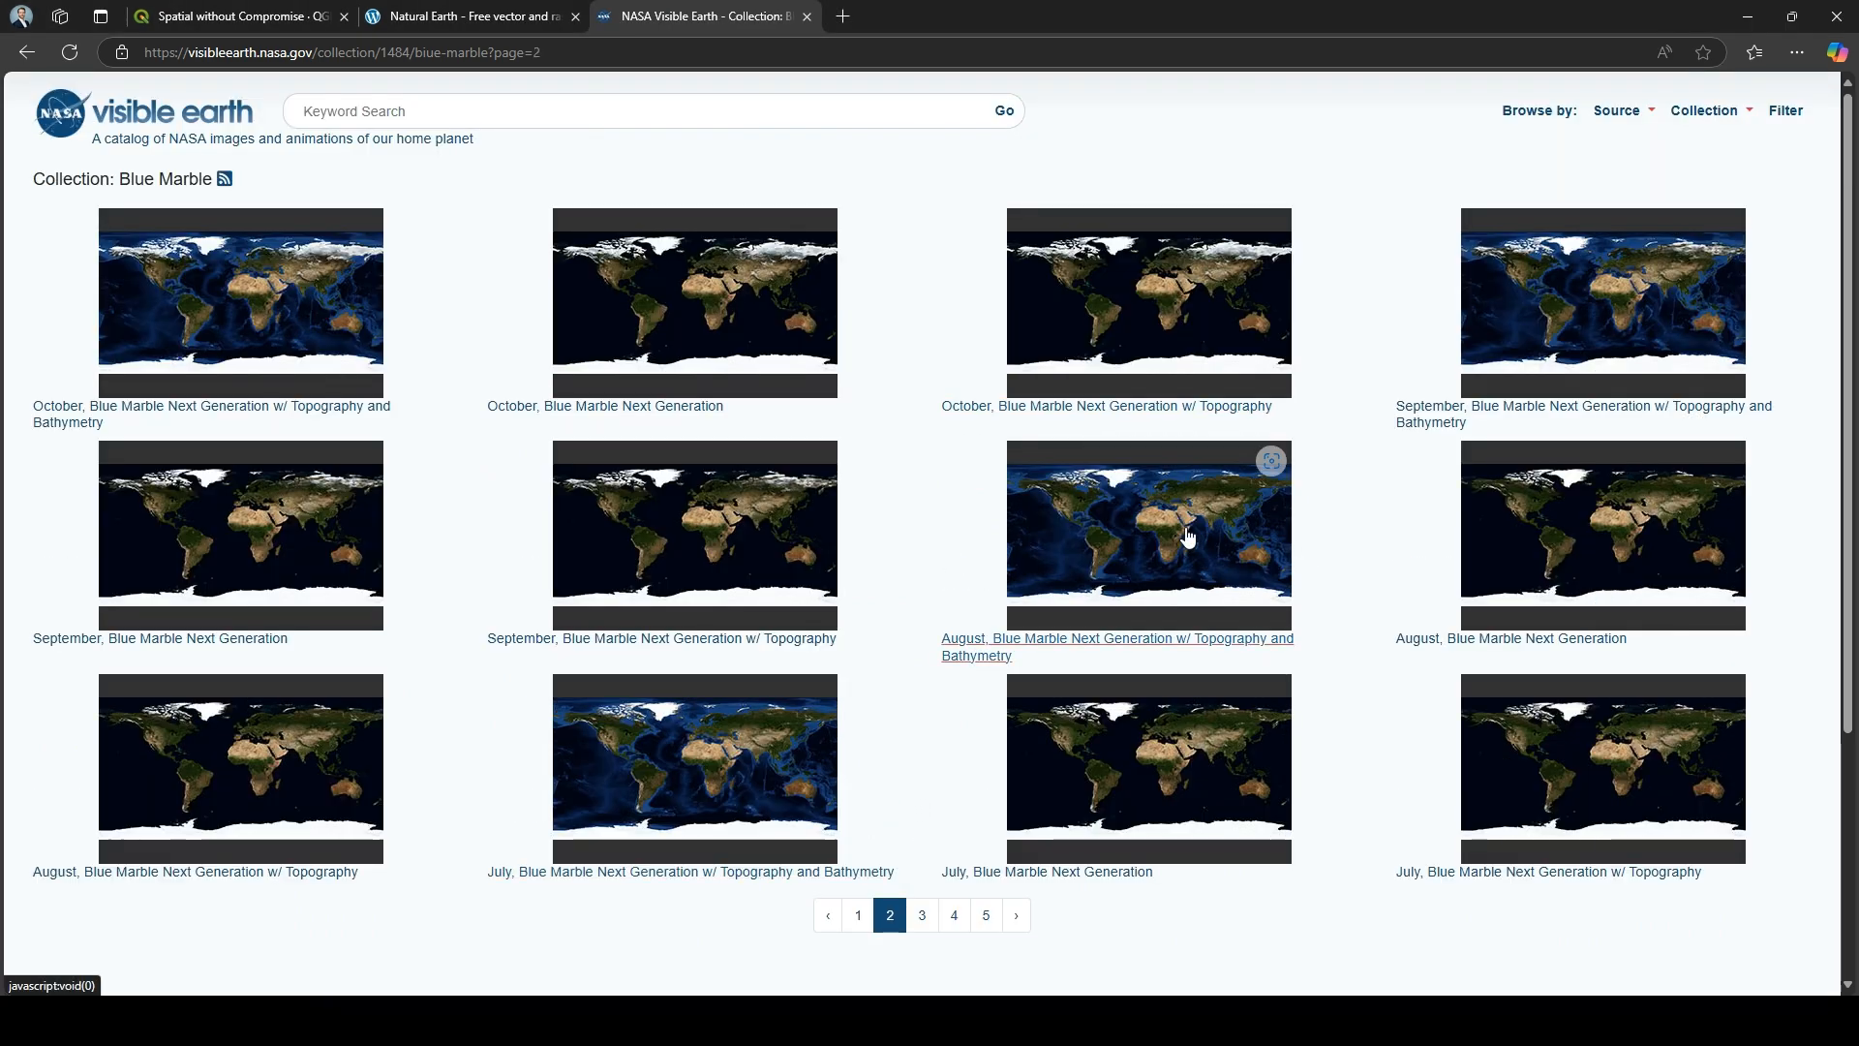
- Expand the July, Blue Marble Next Generation entry without topography and open its 5400 x 2700 JPEG version
{"action": "scroll", "coordinate": [1311, 755], "scroll_direction": "down", "scroll_amount": 1}
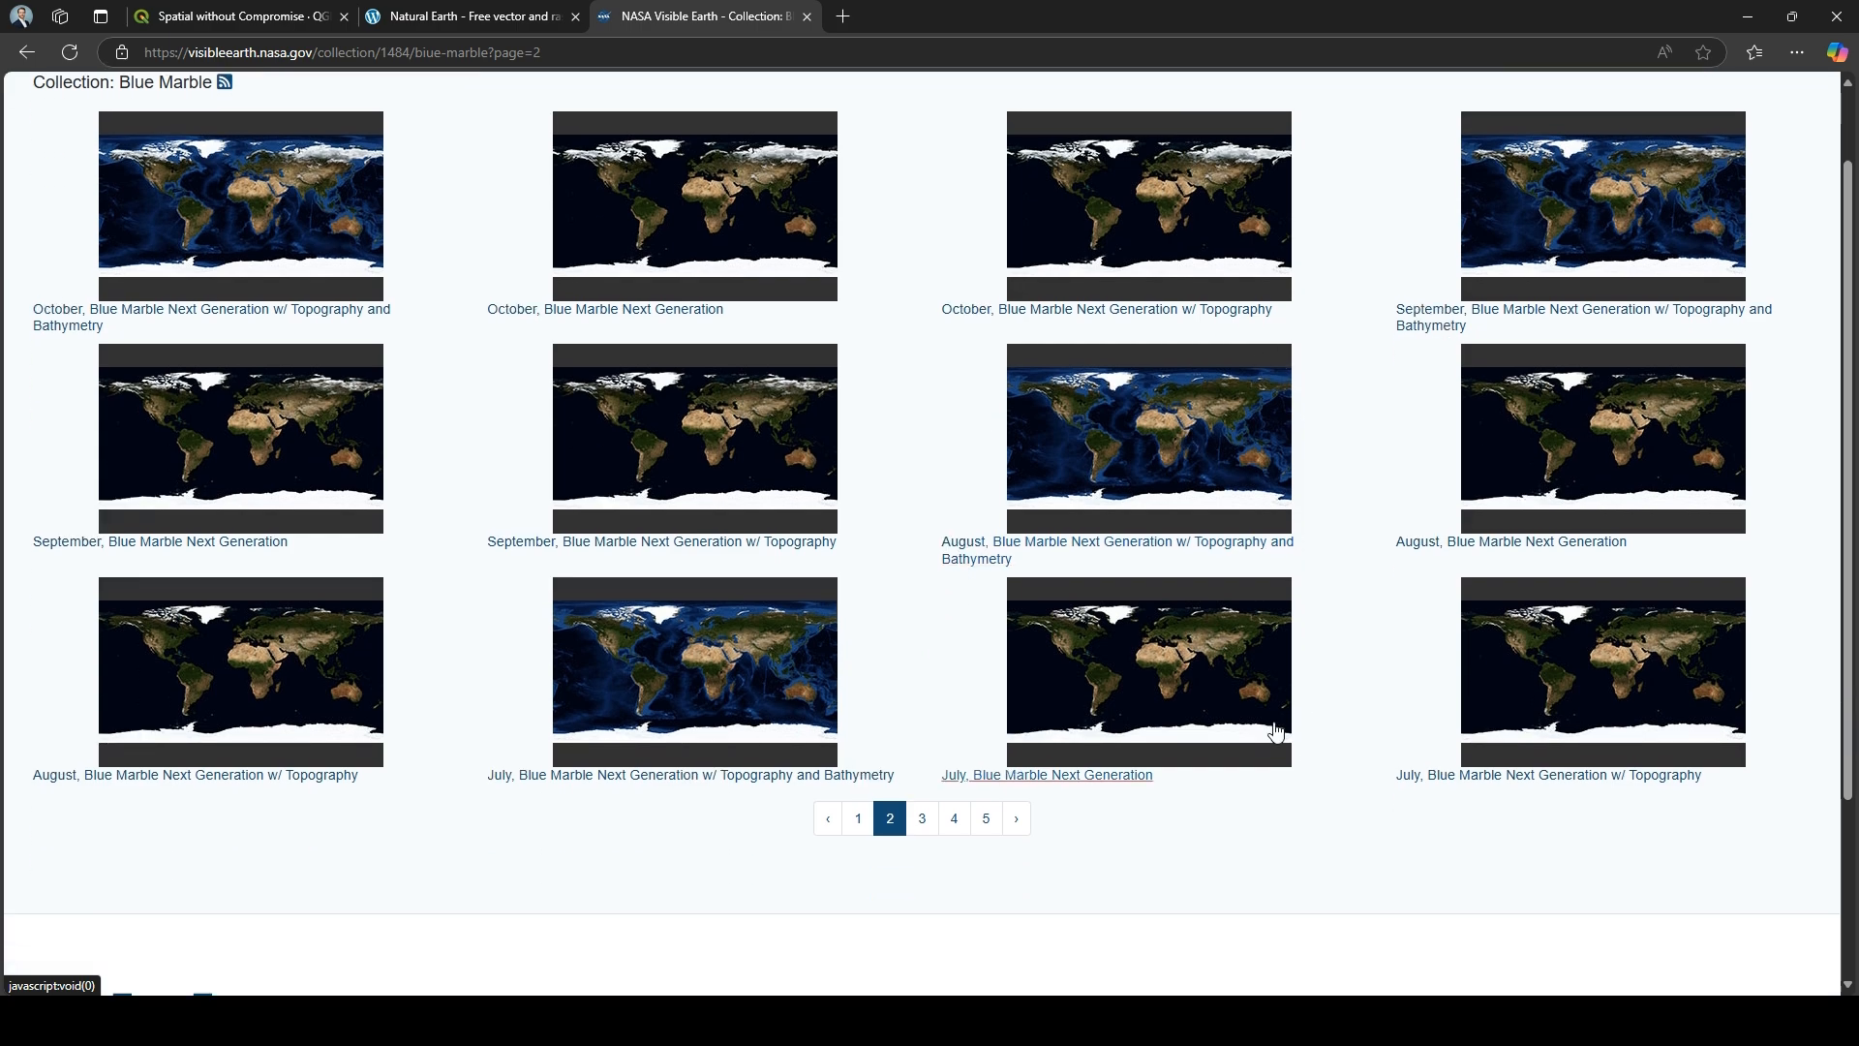
{"action": "left_click", "coordinate": [1192, 681]}
{"action": "scroll", "coordinate": [1192, 680], "scroll_direction": "down", "scroll_amount": 3}
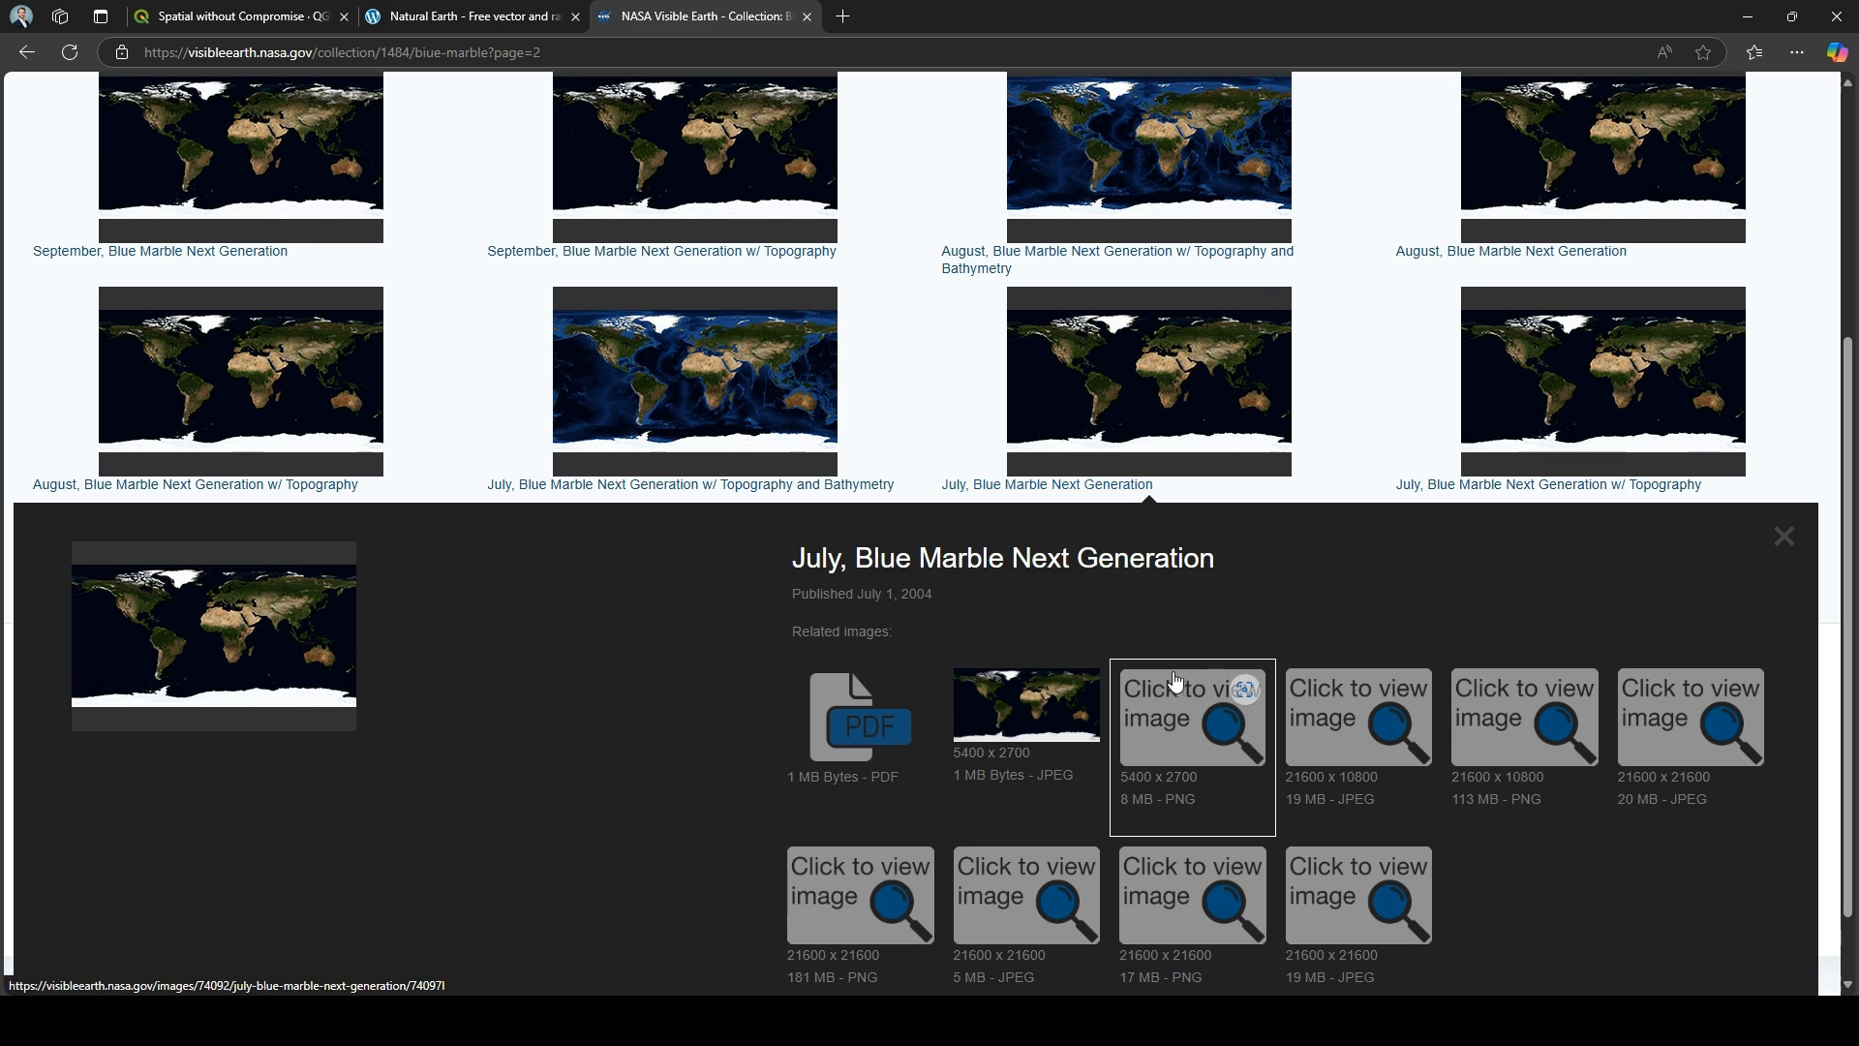
{"action": "scroll", "coordinate": [1182, 676], "scroll_direction": "down", "scroll_amount": 1}
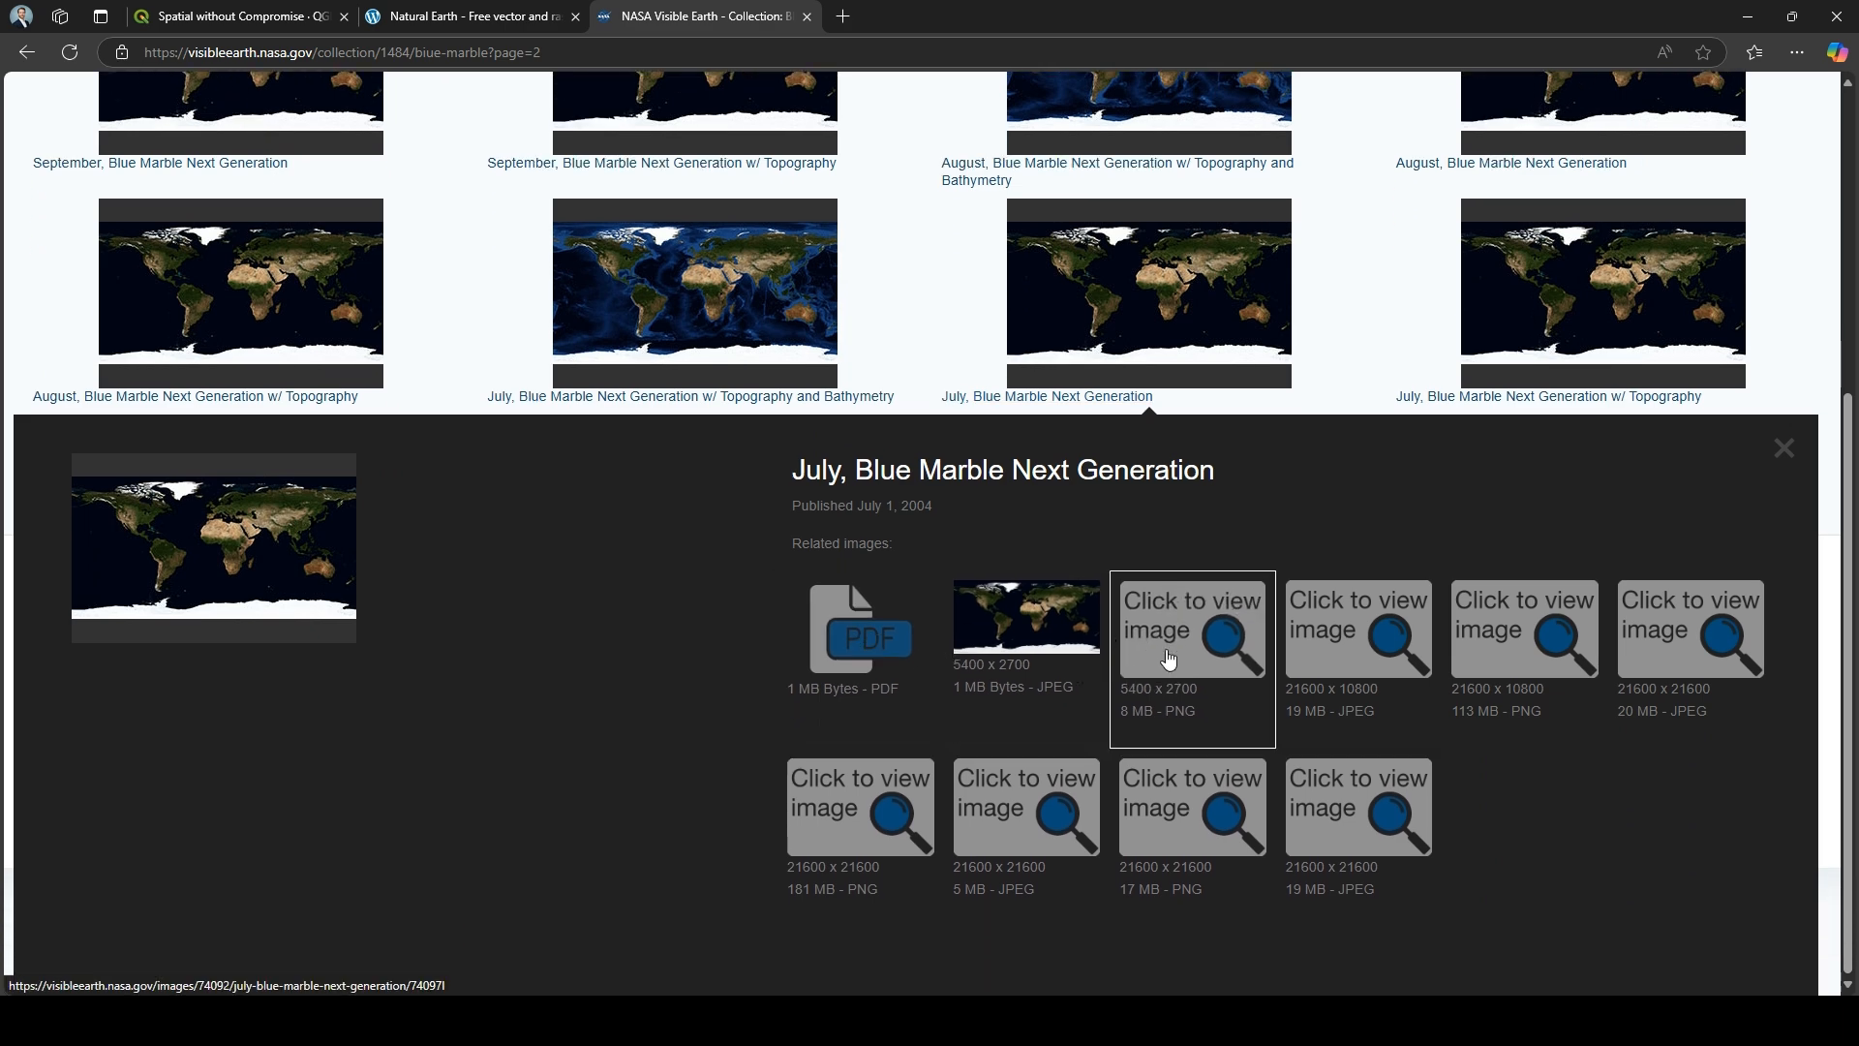
{"action": "left_click", "coordinate": [1030, 622]}
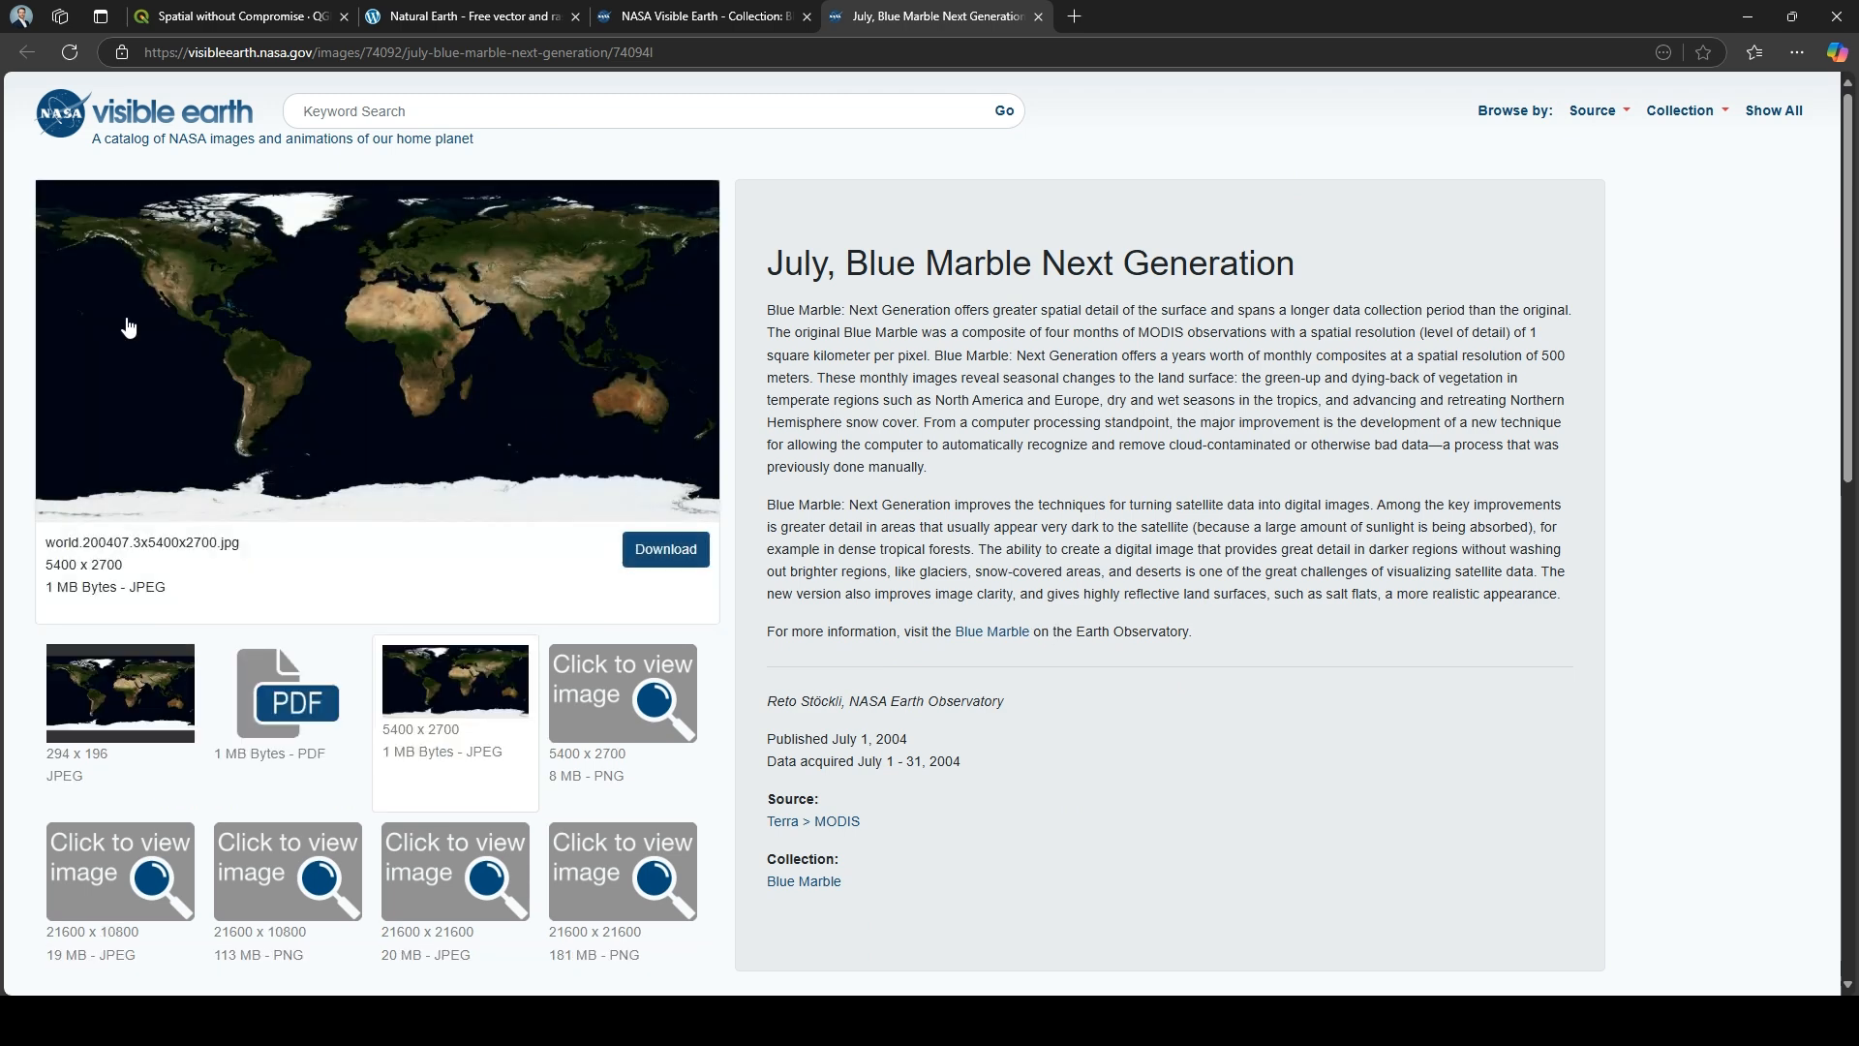
- Open the July world image at full size and save it as world.200407.3x5400x2700.jpg in the Downloads folder
{"action": "left_click", "coordinate": [668, 552]}
{"action": "right_click", "coordinate": [943, 369]}
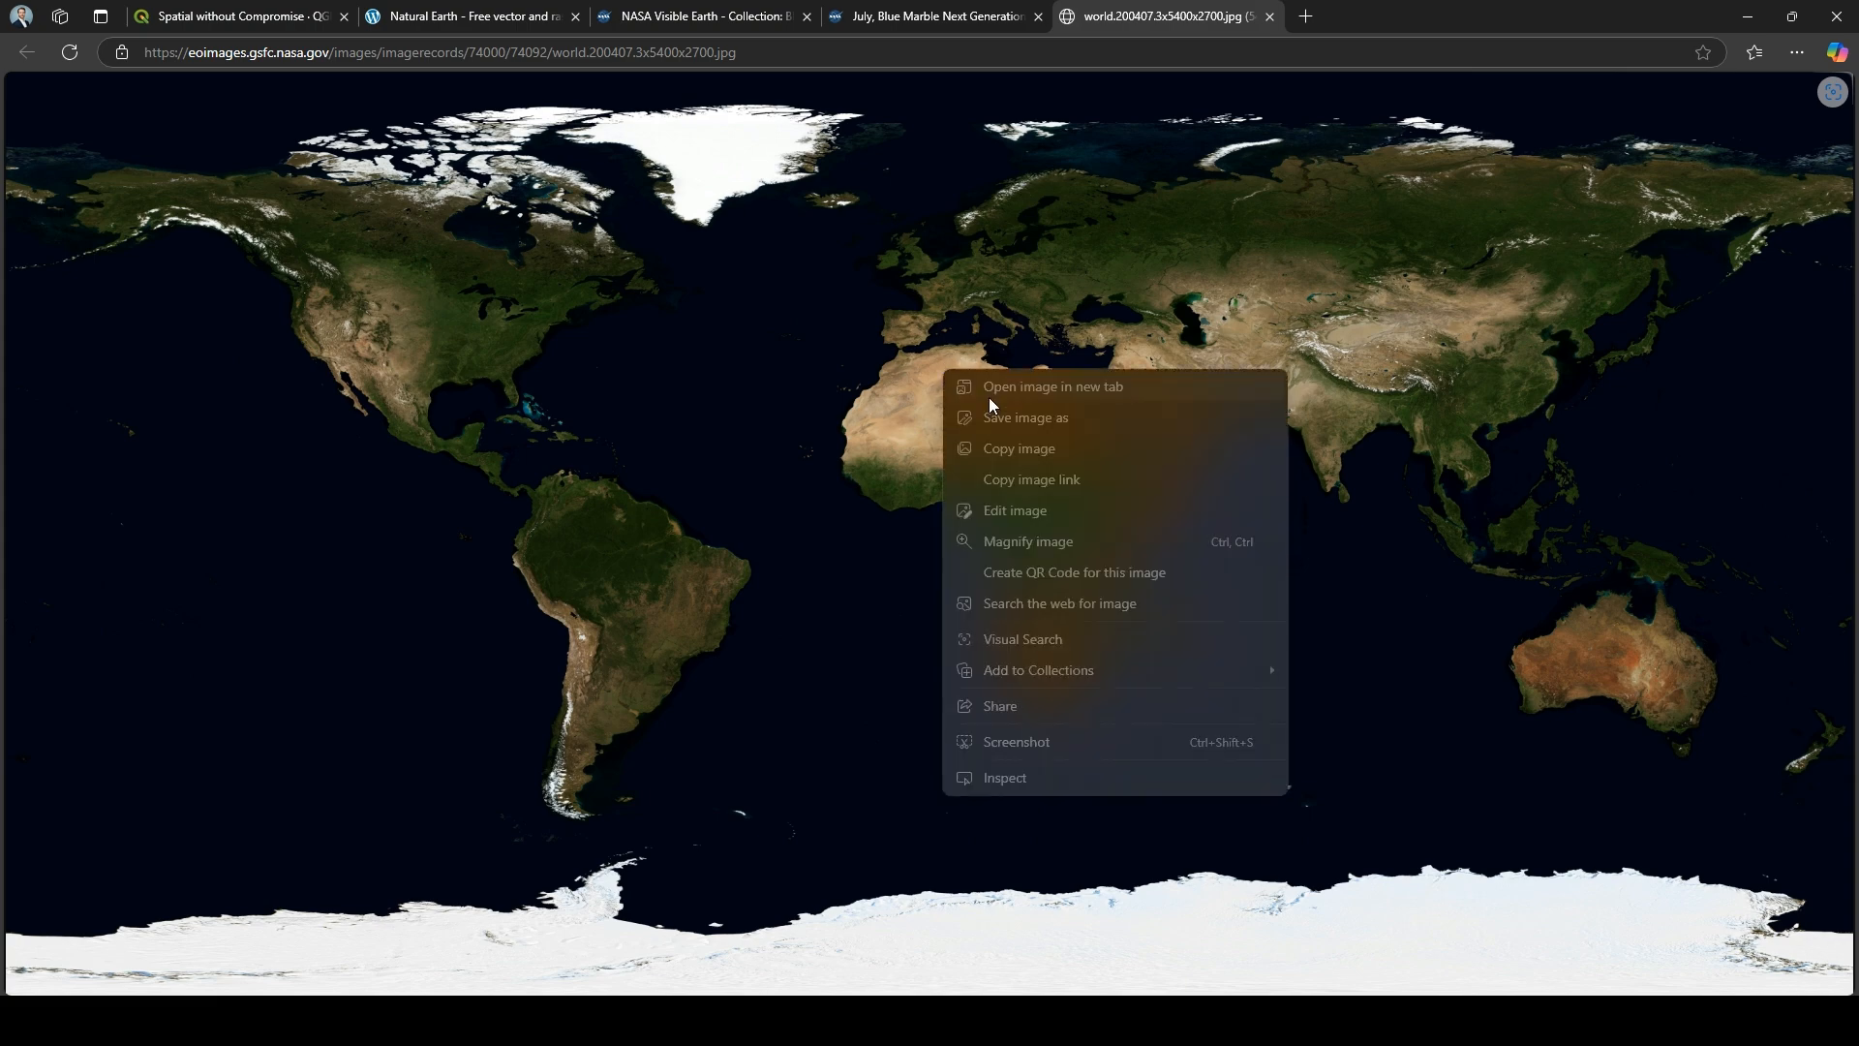
{"action": "left_click", "coordinate": [1091, 418]}
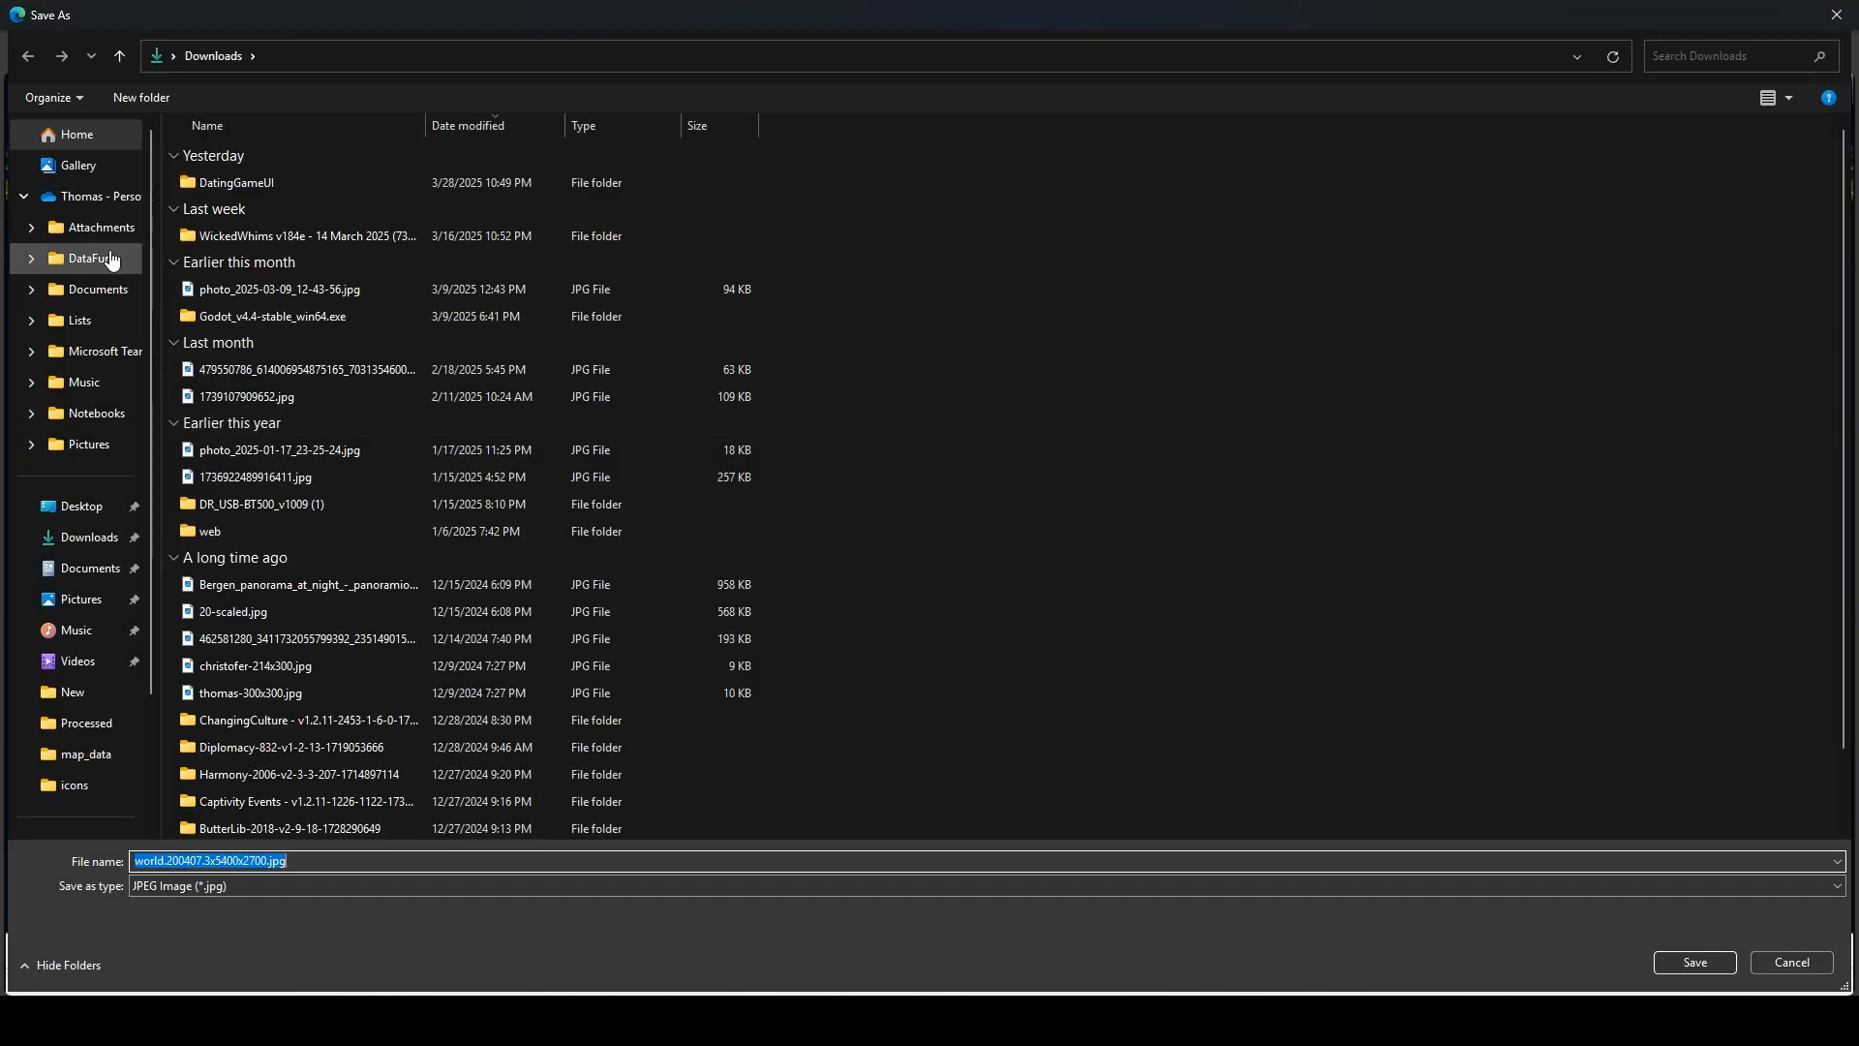
{"action": "left_click", "coordinate": [97, 538]}
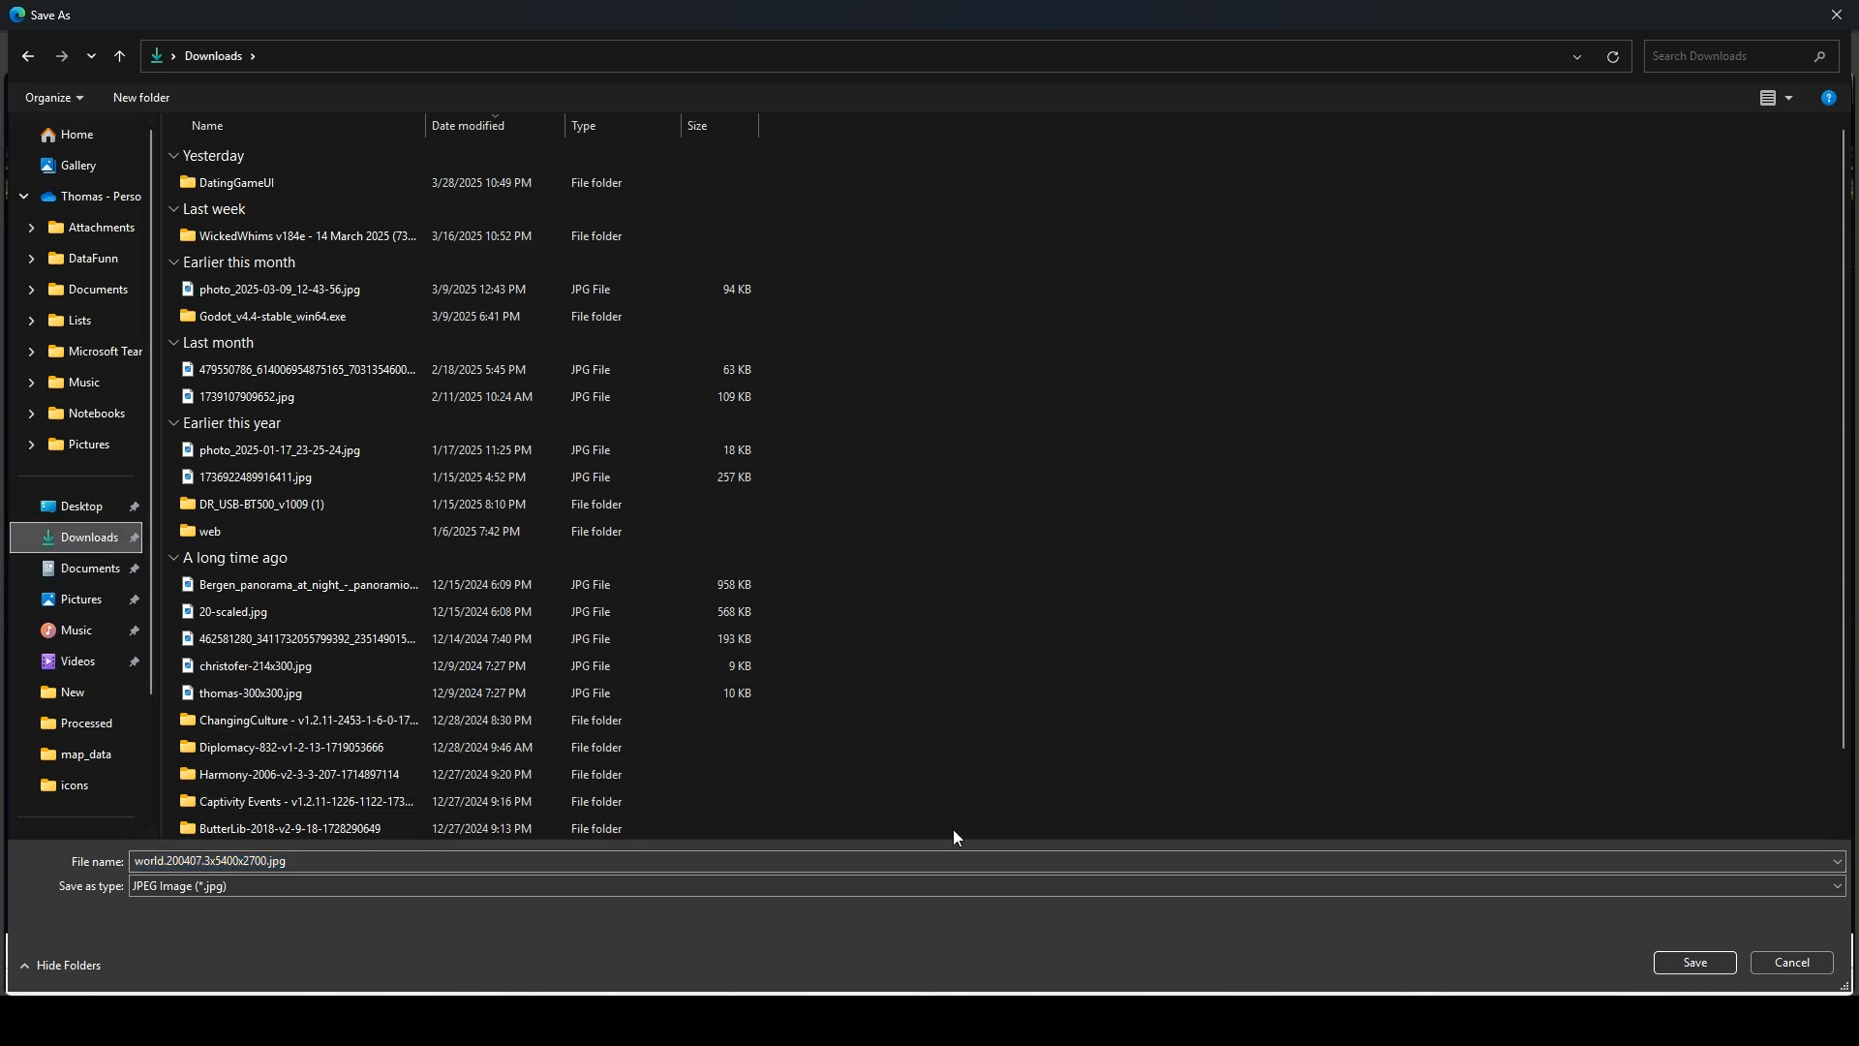
{"action": "left_click", "coordinate": [1683, 964]}
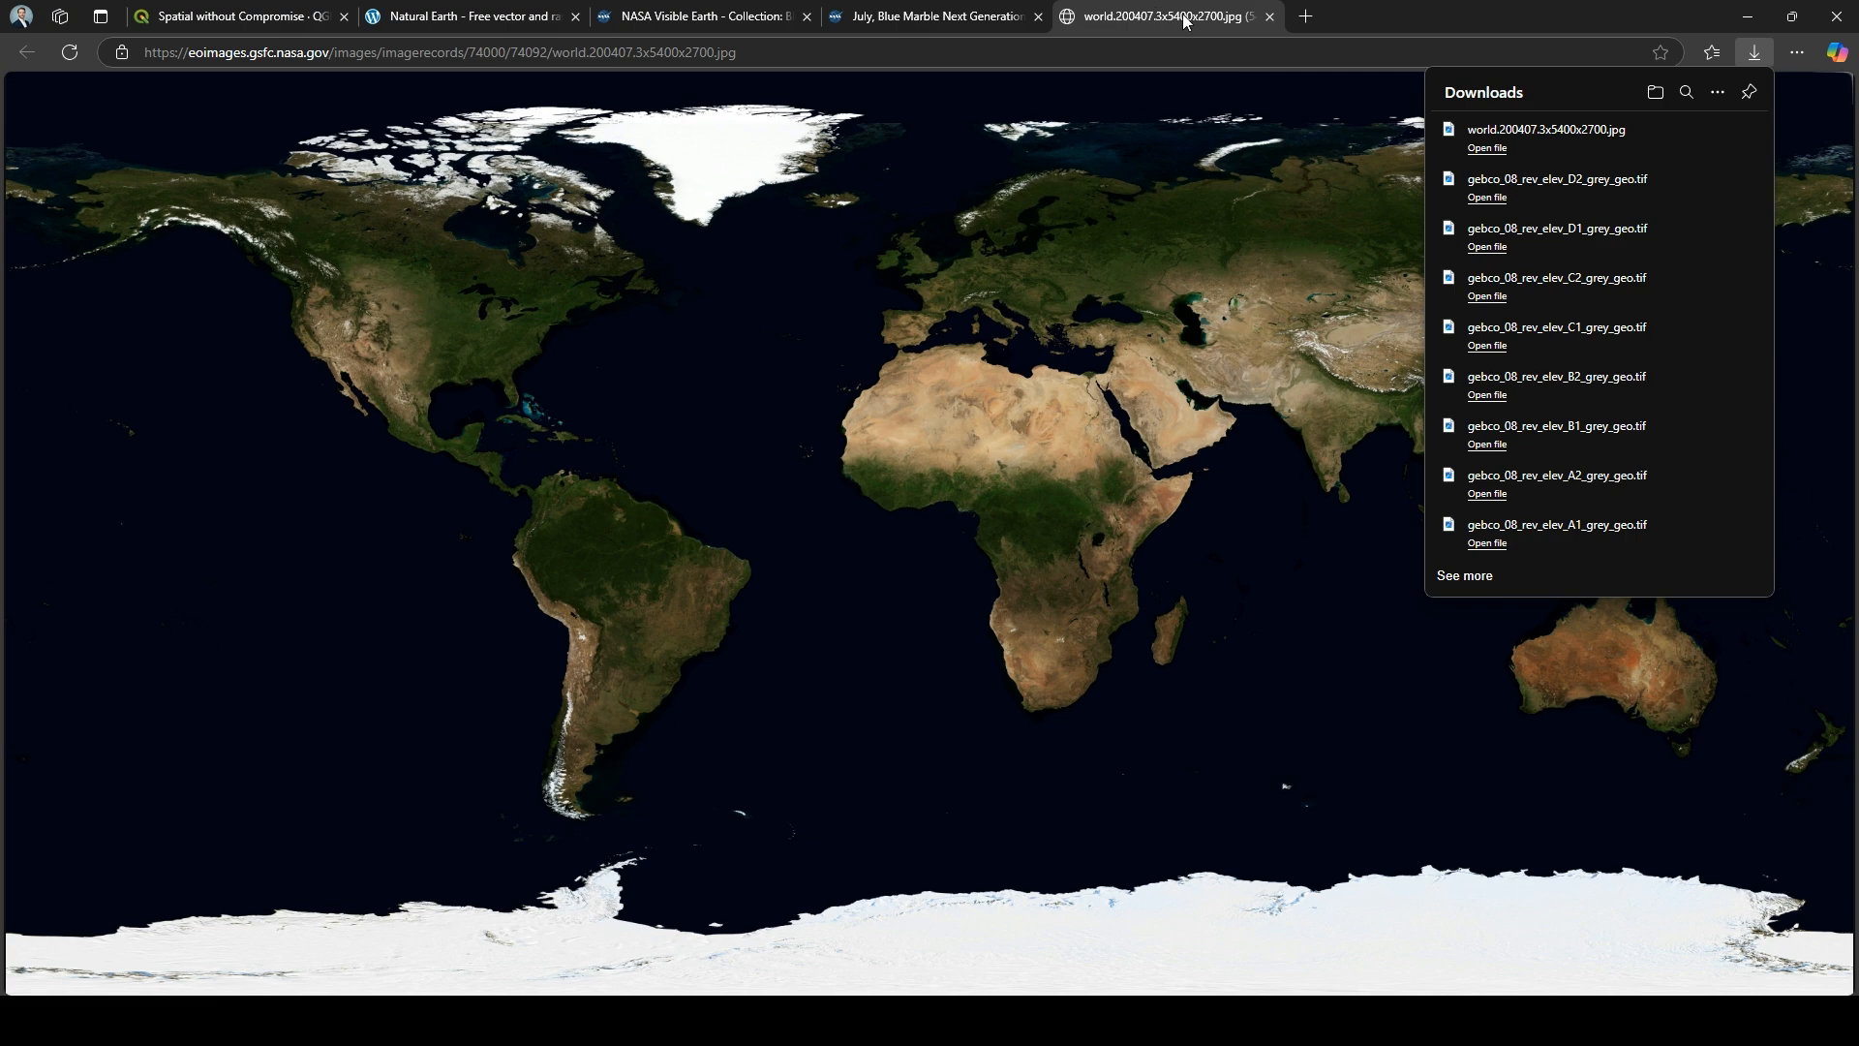
- Close the full-size world image, the July Blue Marble page and the NASA Visible Earth collection page
{"action": "left_click", "coordinate": [1270, 17]}
{"action": "left_click", "coordinate": [1041, 19]}
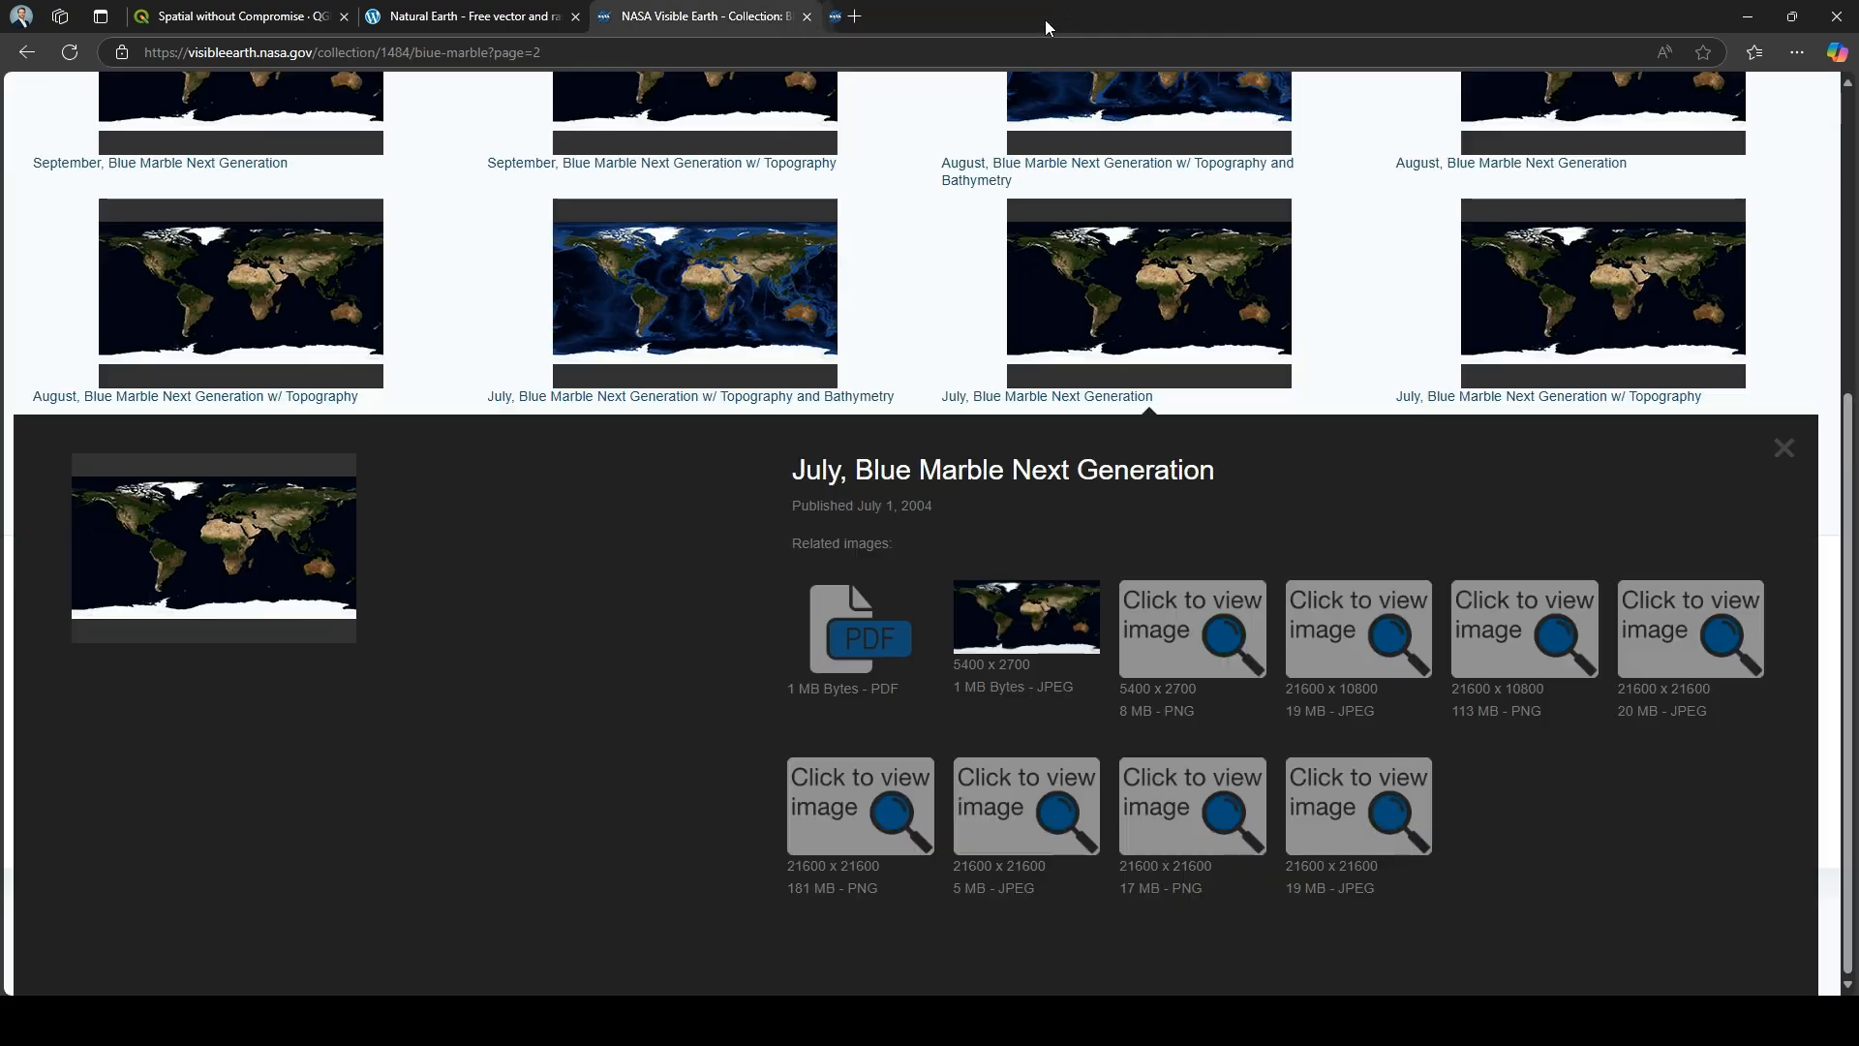
{"action": "left_click", "coordinate": [807, 18]}
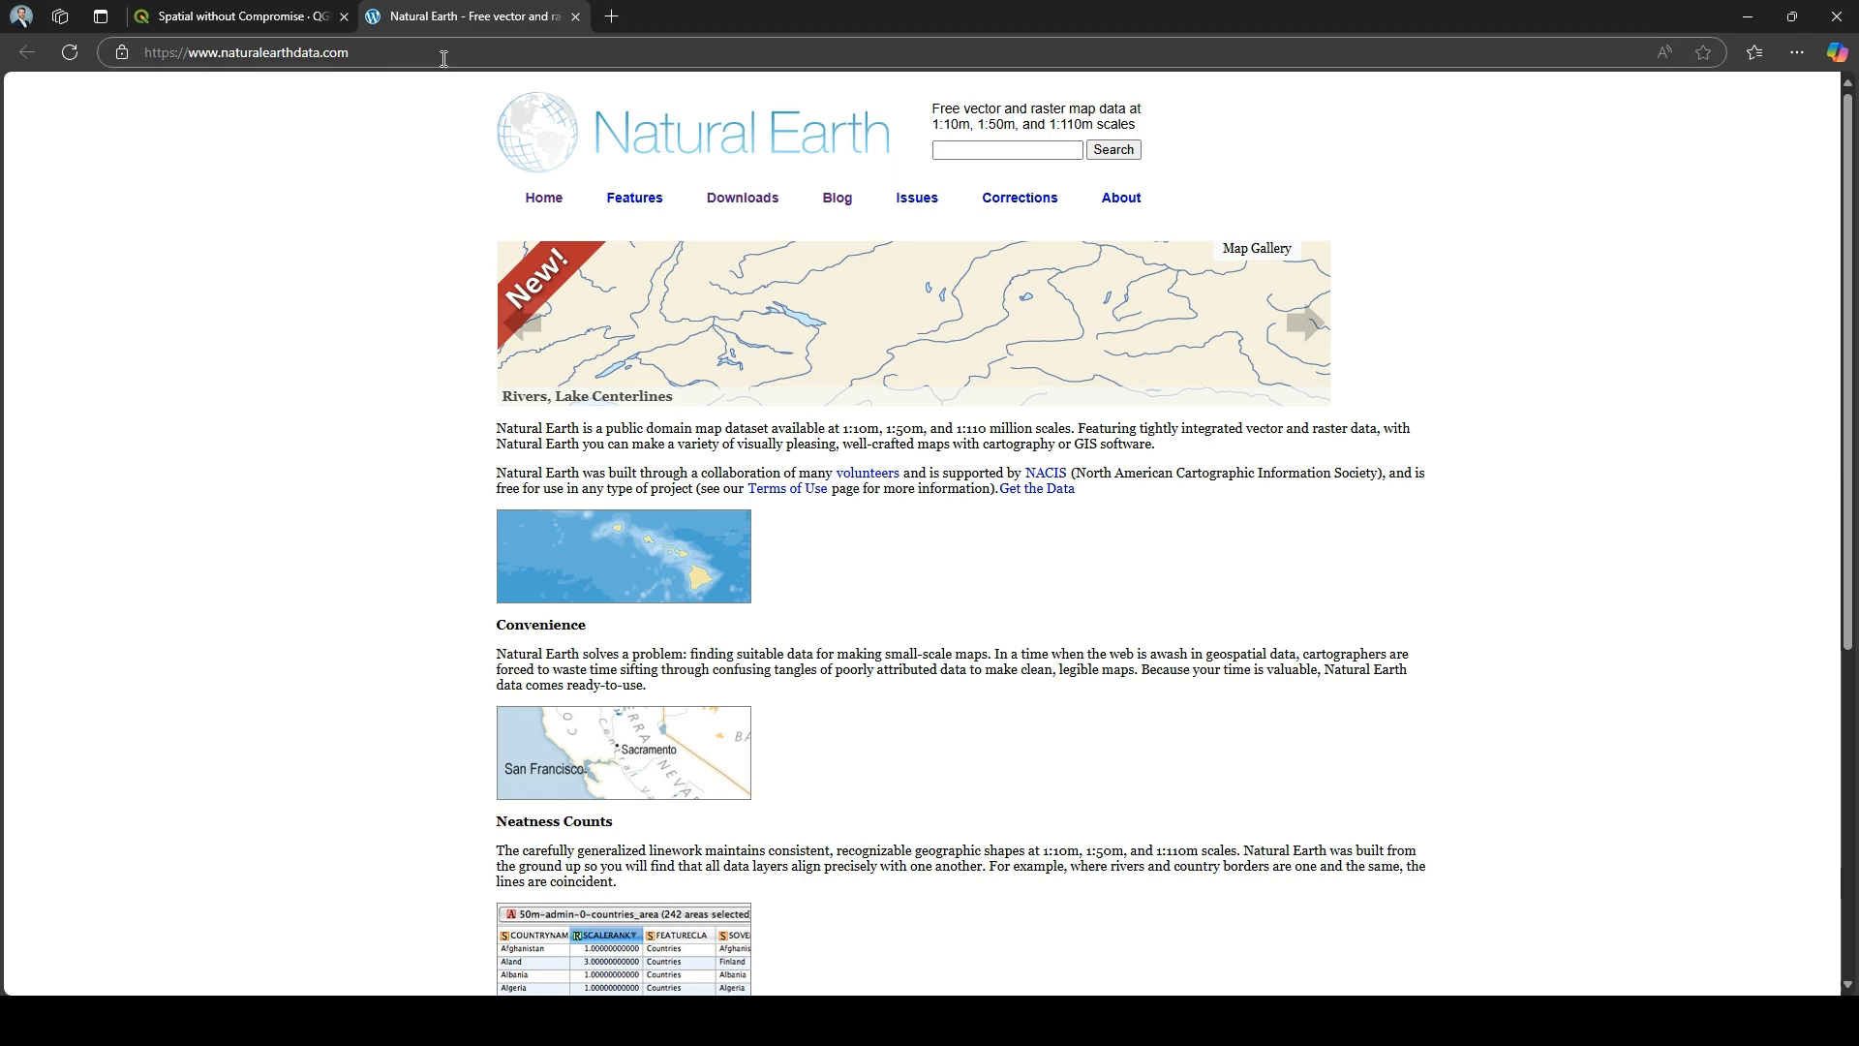
- Open Natural Earth's large scale 1:10m Physical downloads and browse the vector themes to Lakes + Reservoirs
{"action": "left_click", "coordinate": [742, 201]}
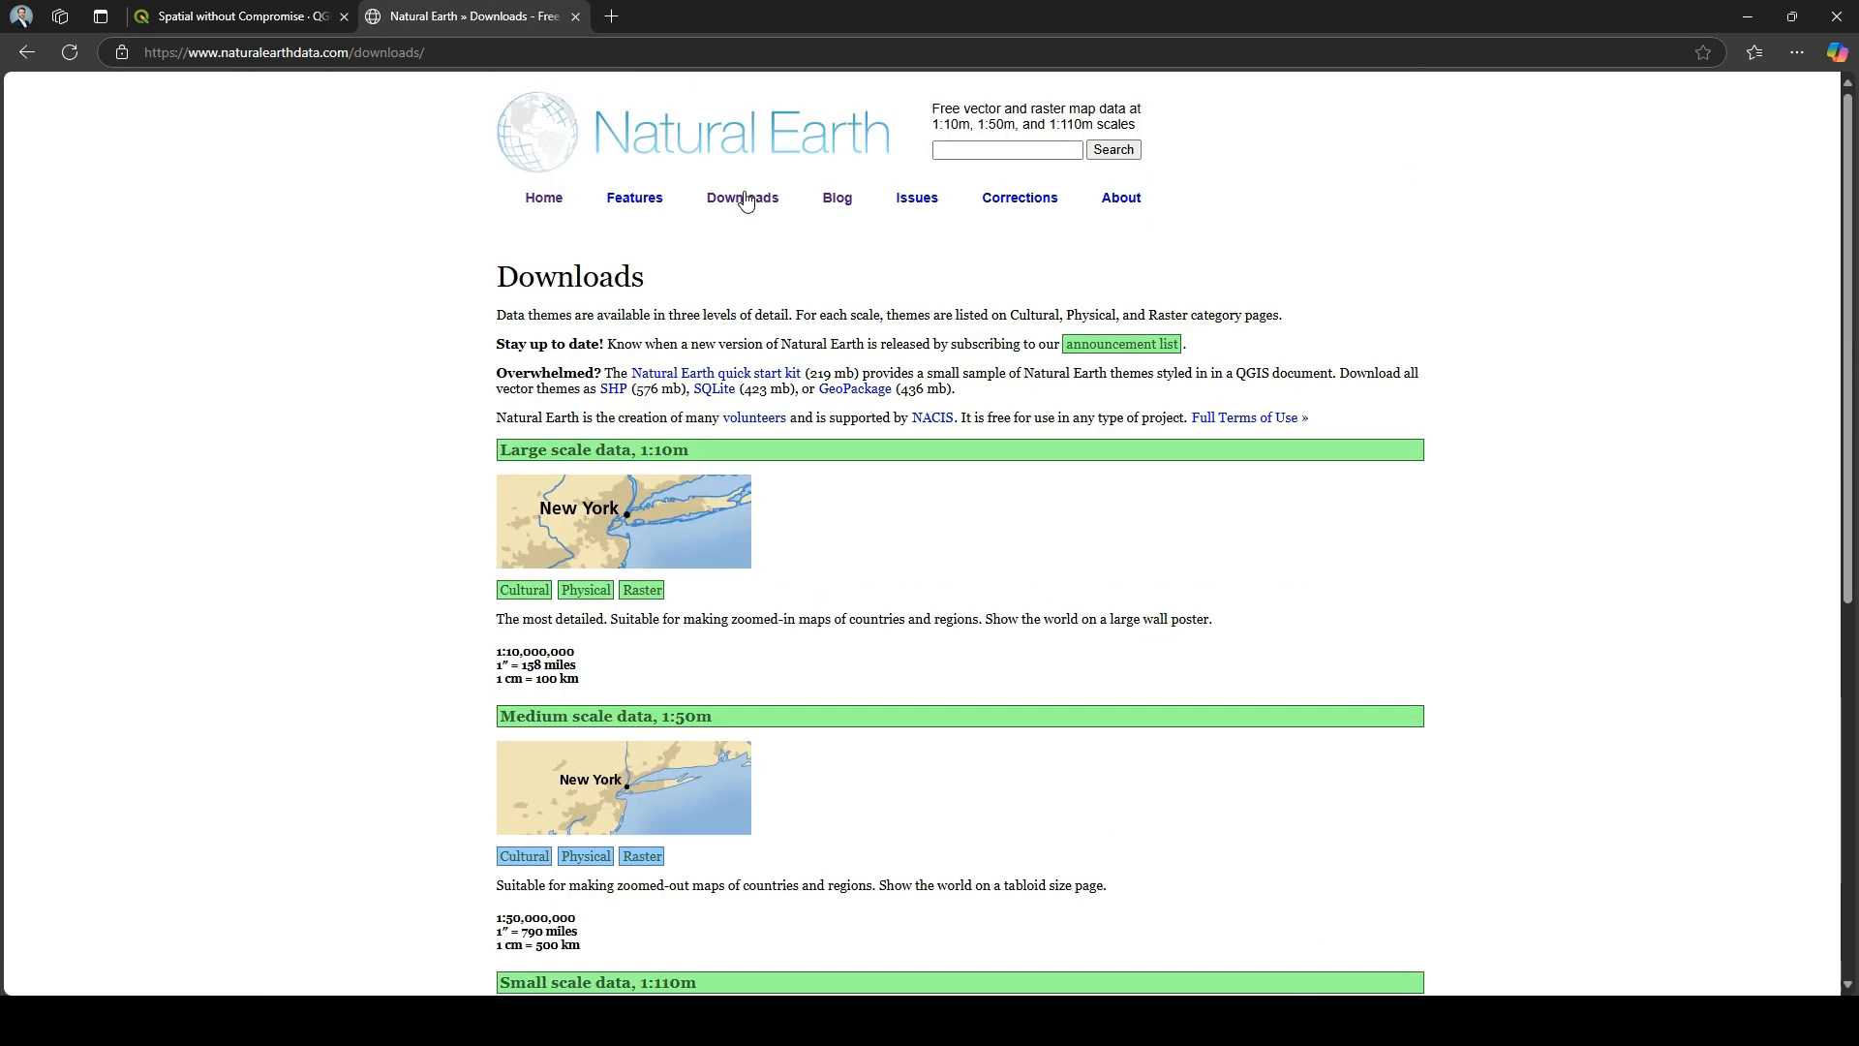
{"action": "scroll", "coordinate": [745, 201], "scroll_direction": "down", "scroll_amount": 4}
{"action": "scroll", "coordinate": [832, 271], "scroll_direction": "up", "scroll_amount": 3}
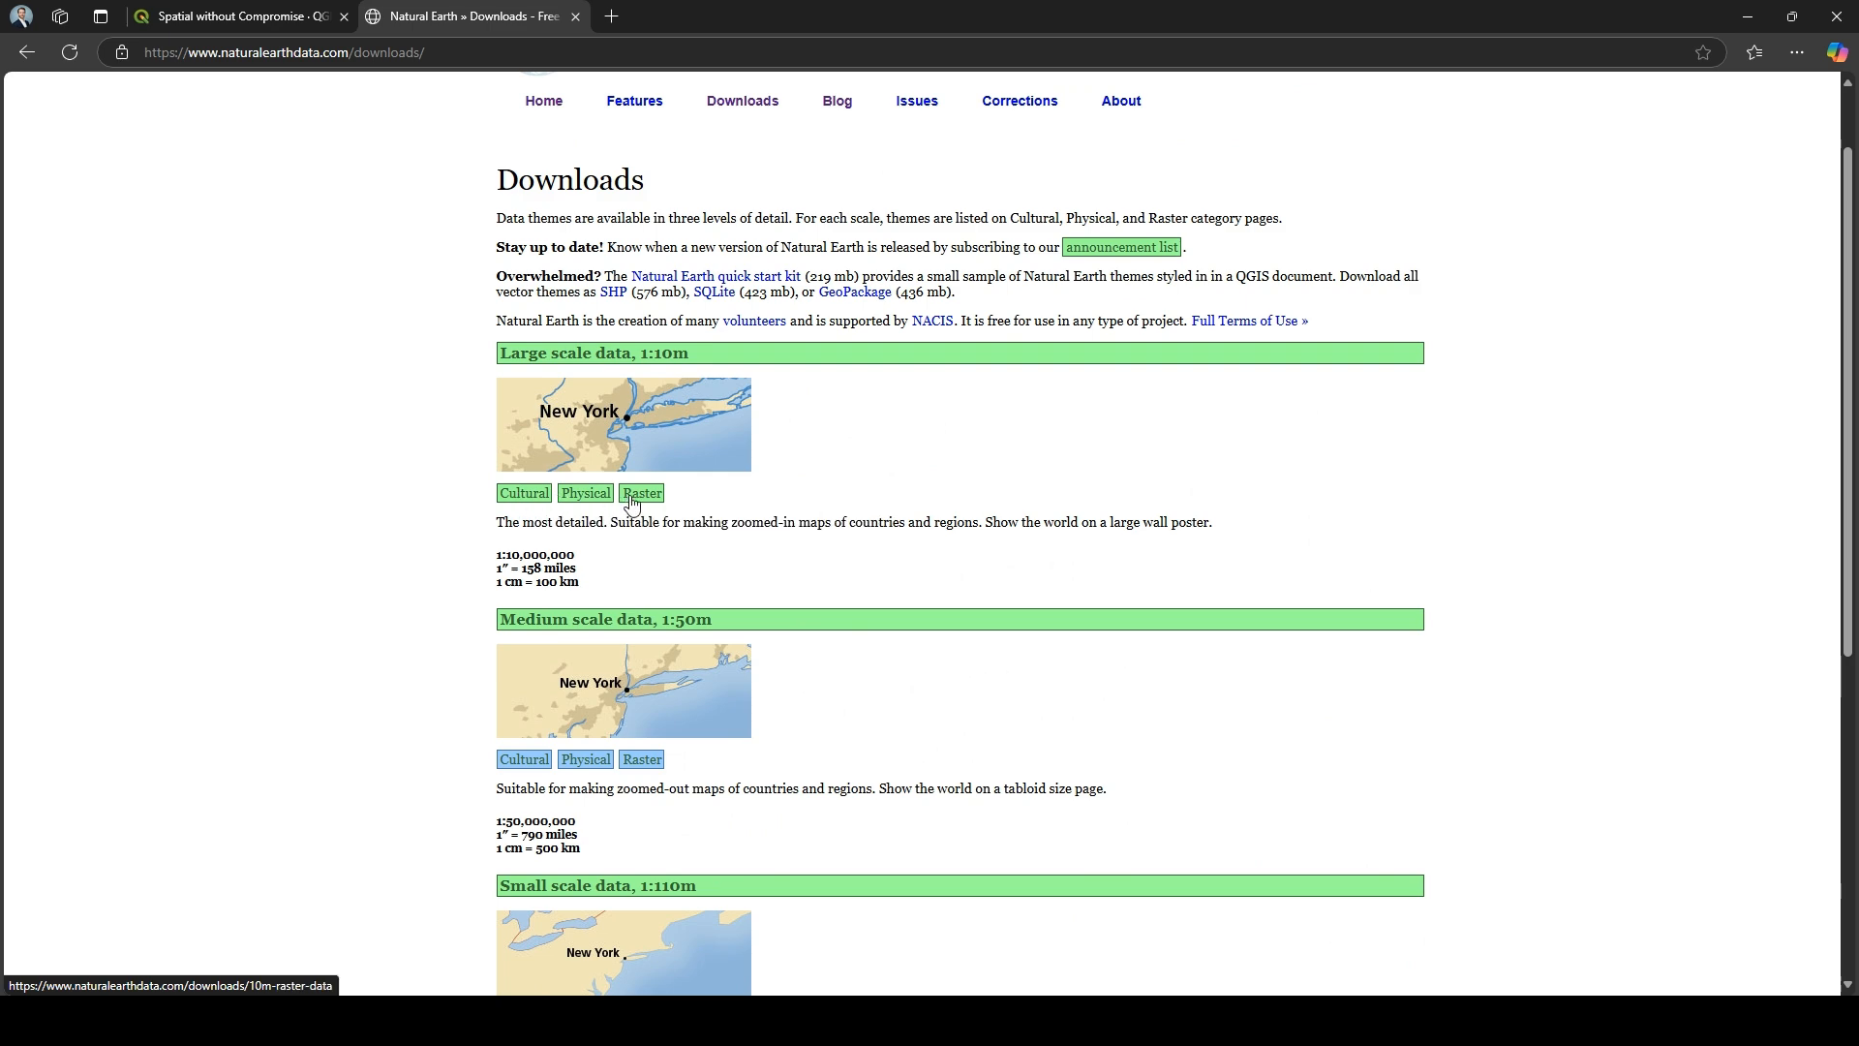
{"action": "left_click", "coordinate": [600, 504]}
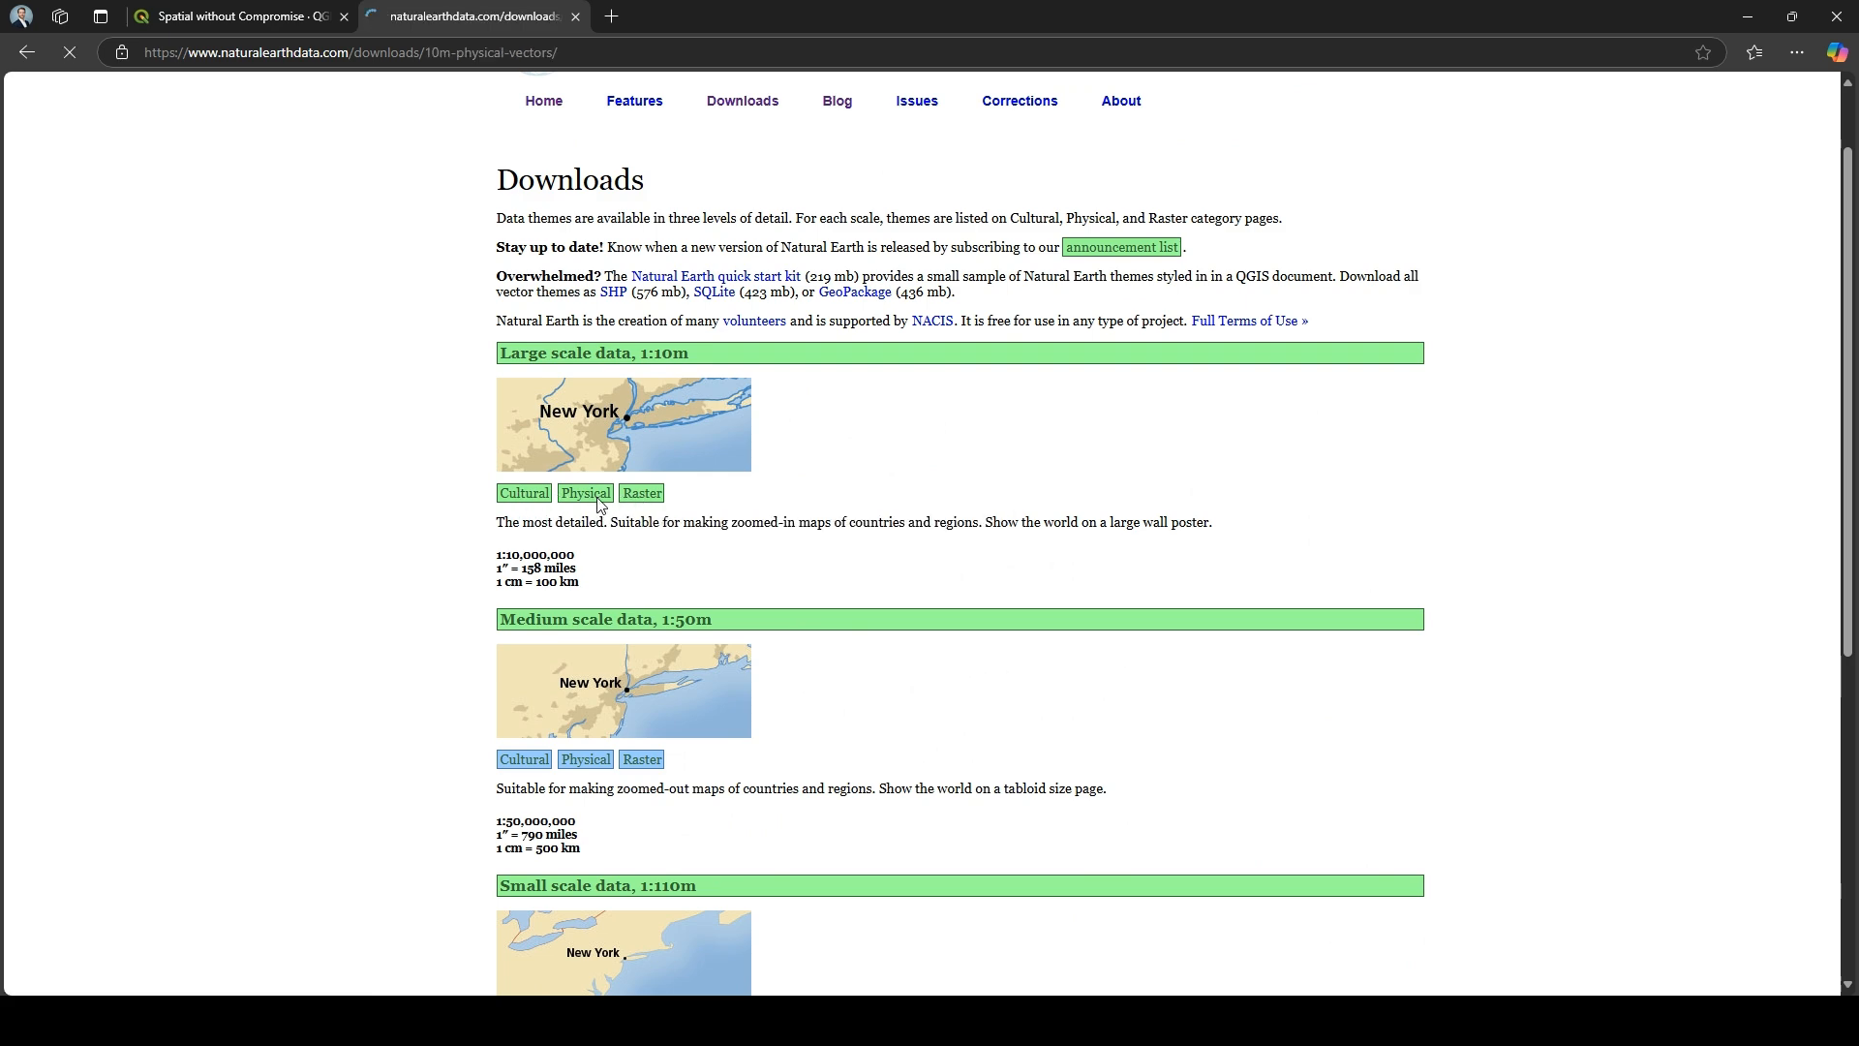
{"action": "scroll", "coordinate": [596, 497], "scroll_direction": "down", "scroll_amount": 7}
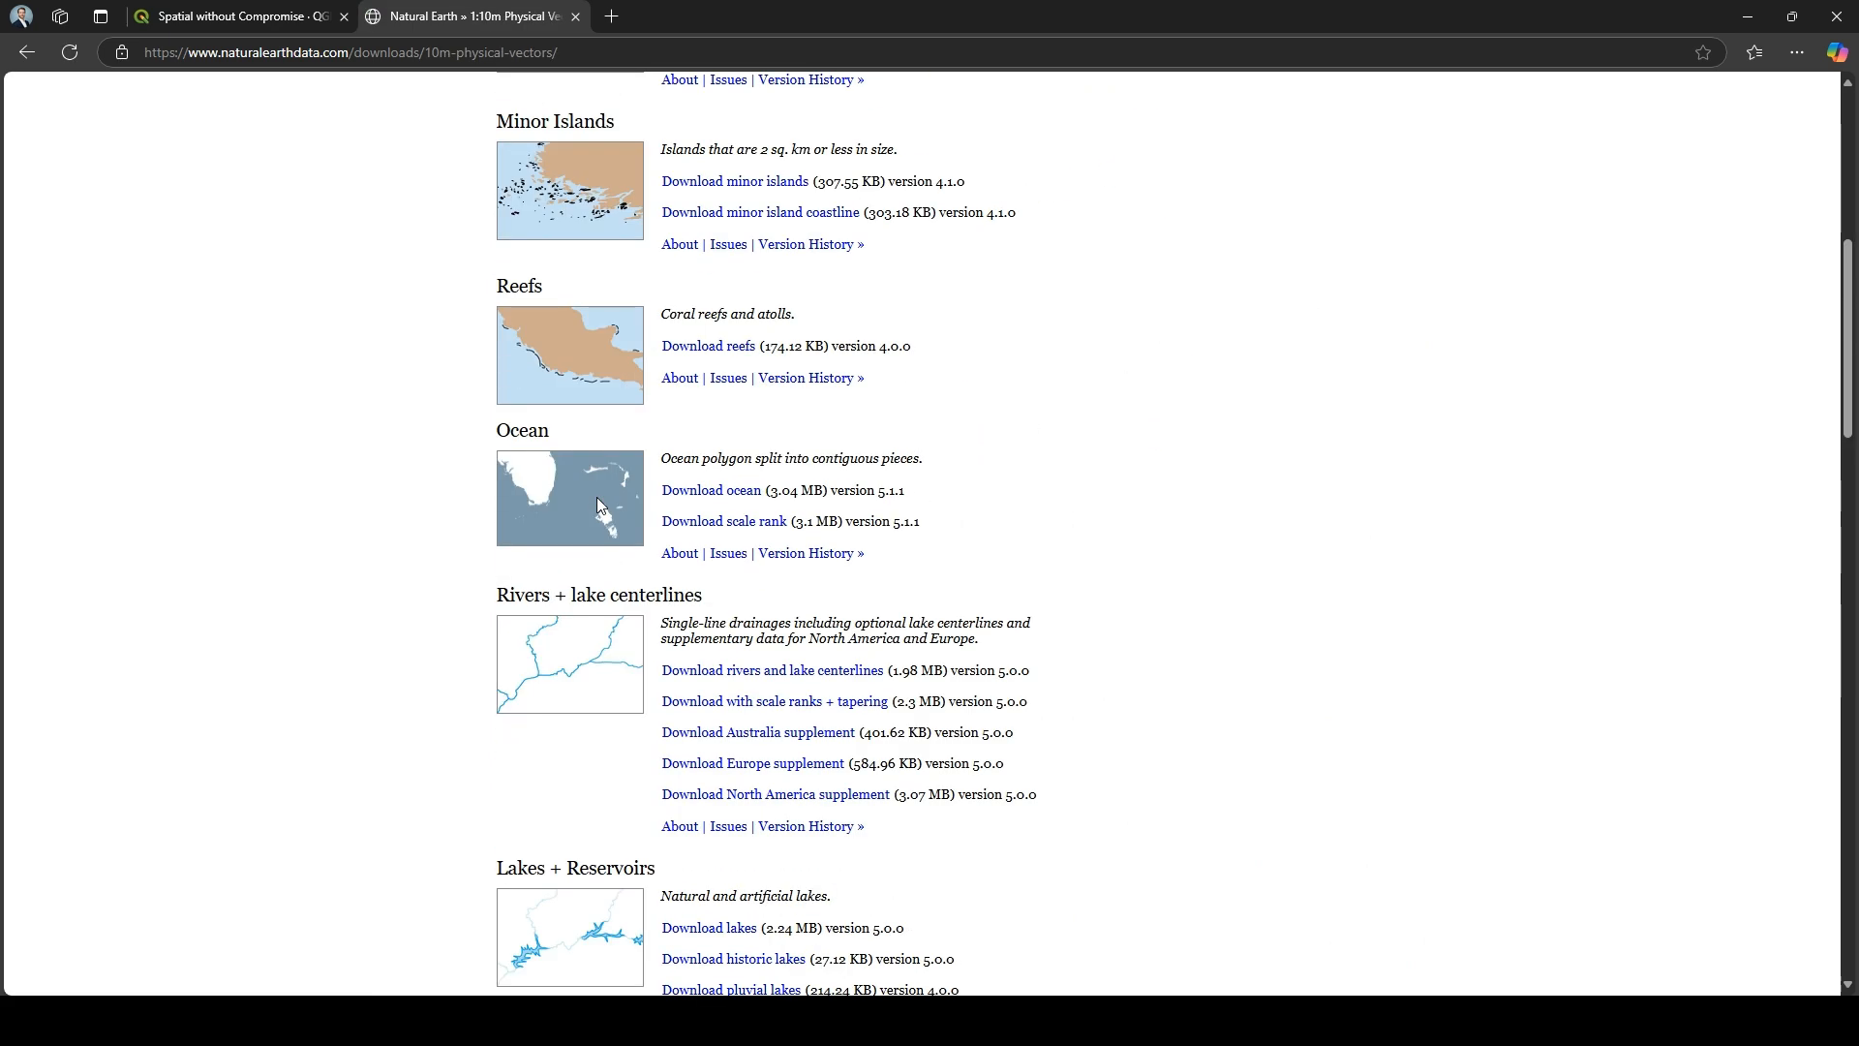
{"action": "scroll", "coordinate": [733, 535], "scroll_direction": "down", "scroll_amount": 6}
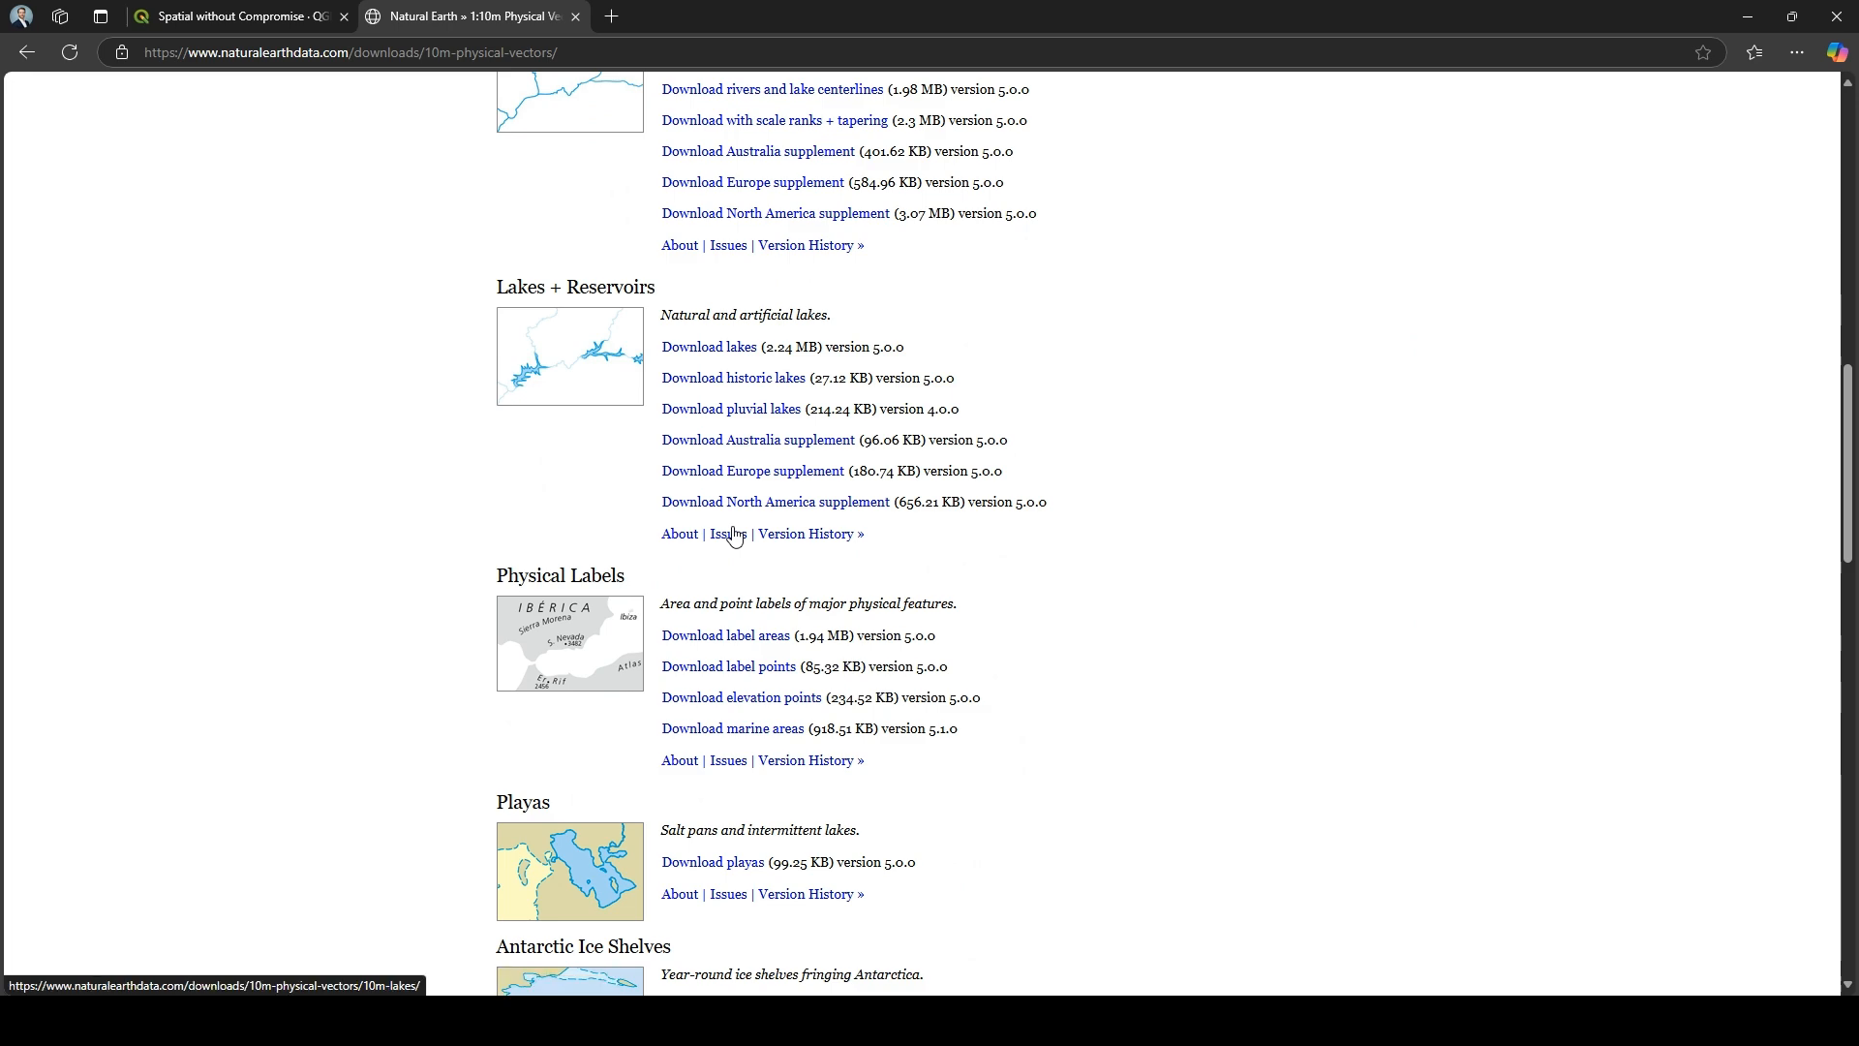
- Download the land polygons and the ocean polygons from the 1:10m Physical Vectors page
{"action": "scroll", "coordinate": [734, 528], "scroll_direction": "down", "scroll_amount": 5}
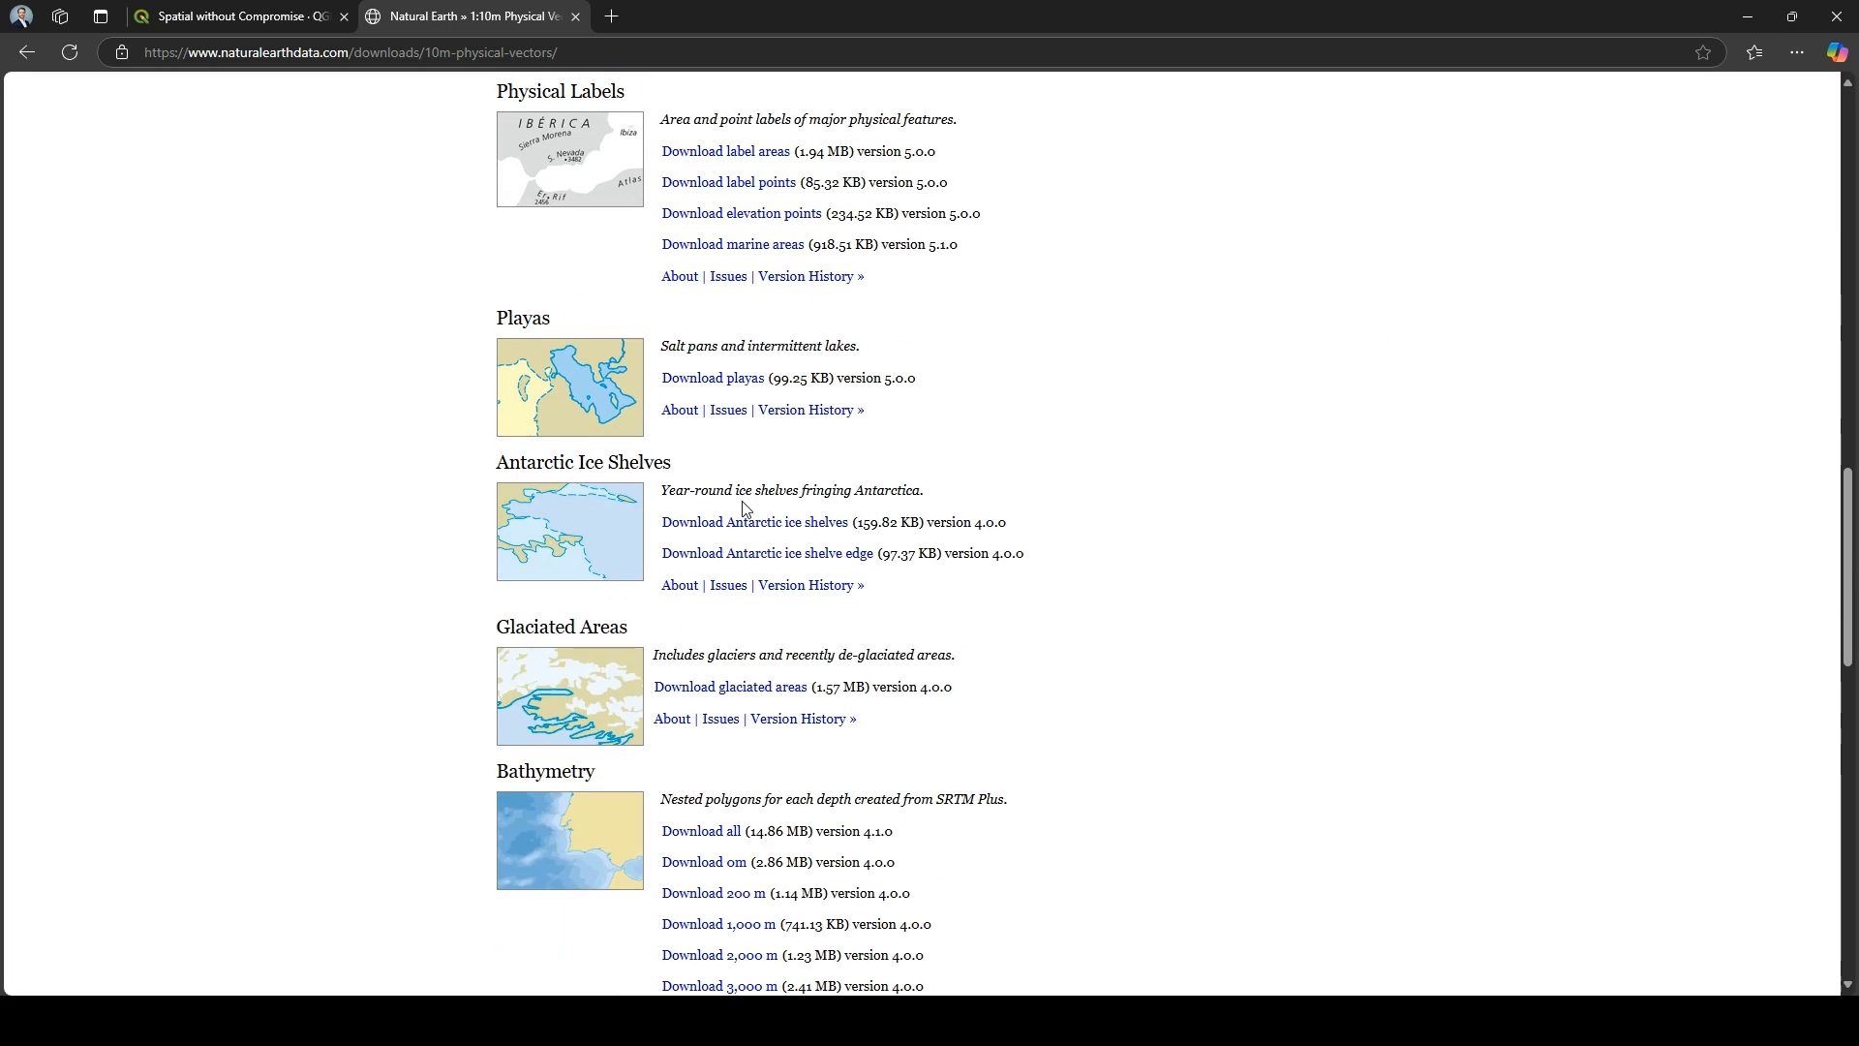
{"action": "scroll", "coordinate": [740, 518], "scroll_direction": "up", "scroll_amount": 8}
{"action": "scroll", "coordinate": [746, 506], "scroll_direction": "up", "scroll_amount": 7}
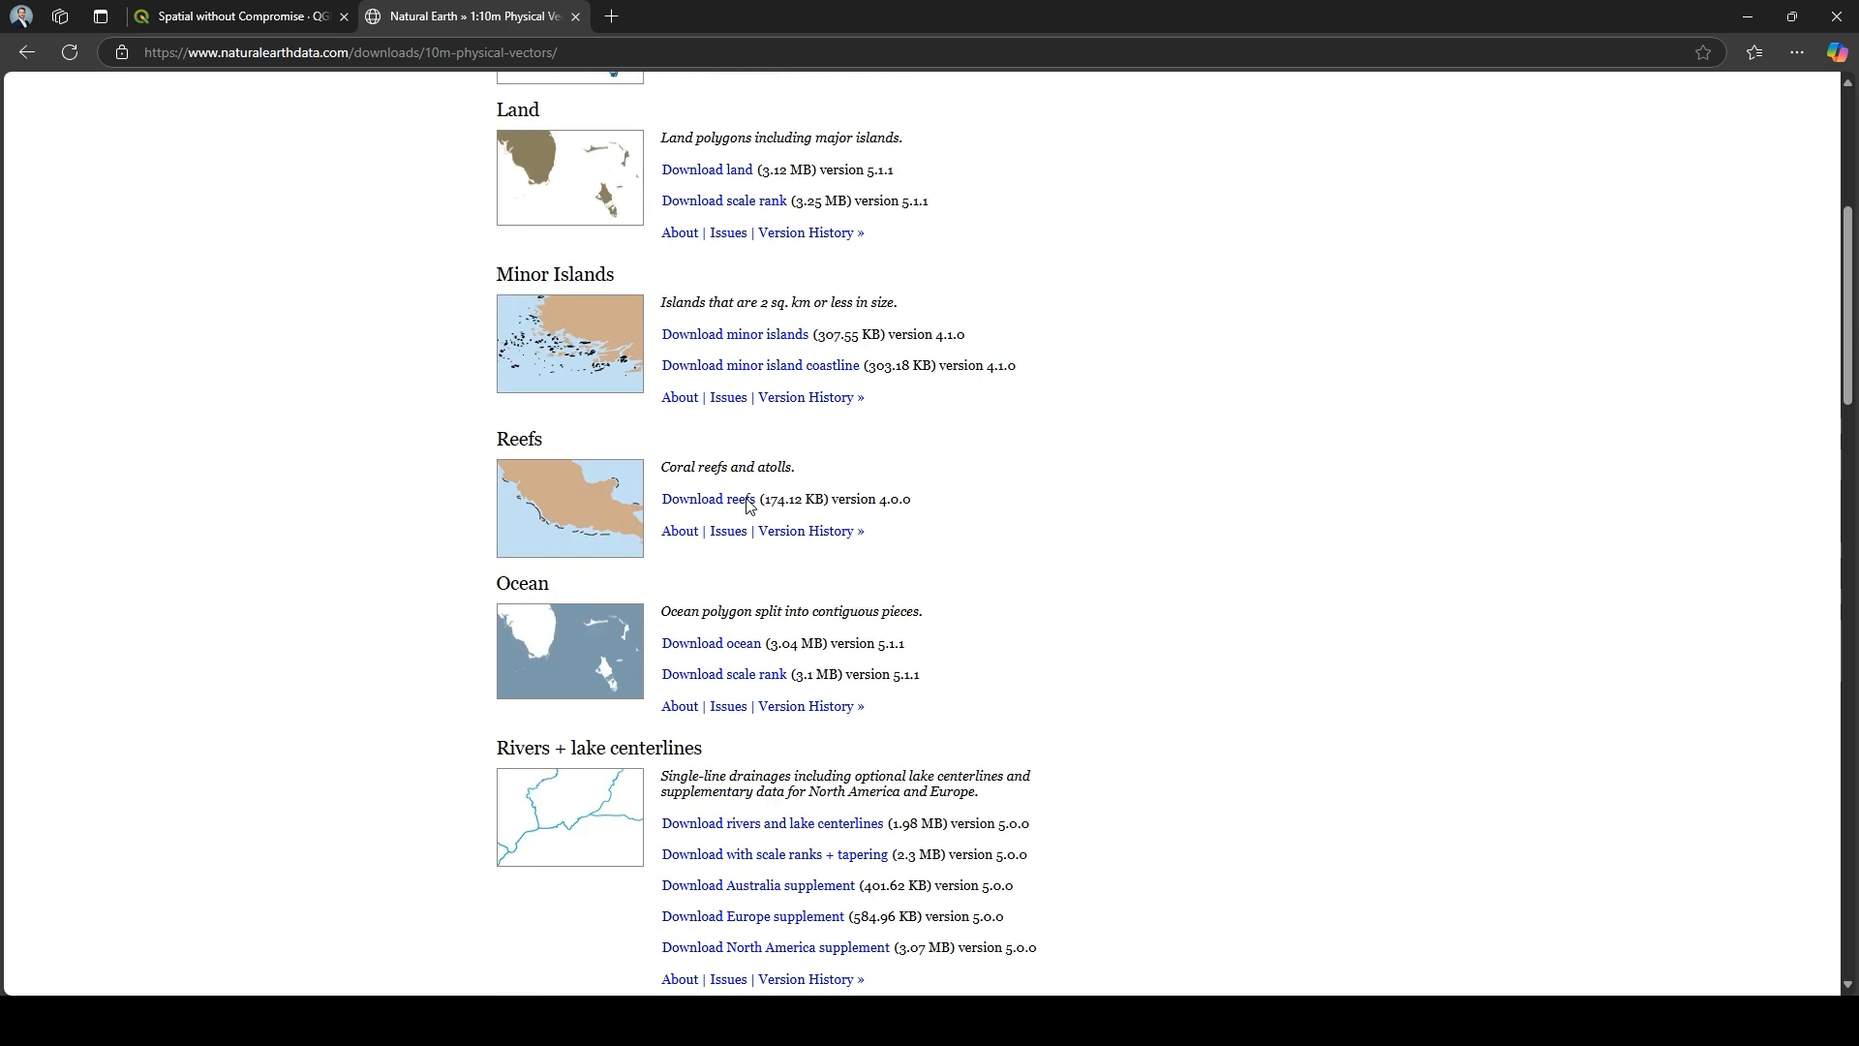
{"action": "scroll", "coordinate": [750, 506], "scroll_direction": "up", "scroll_amount": 2}
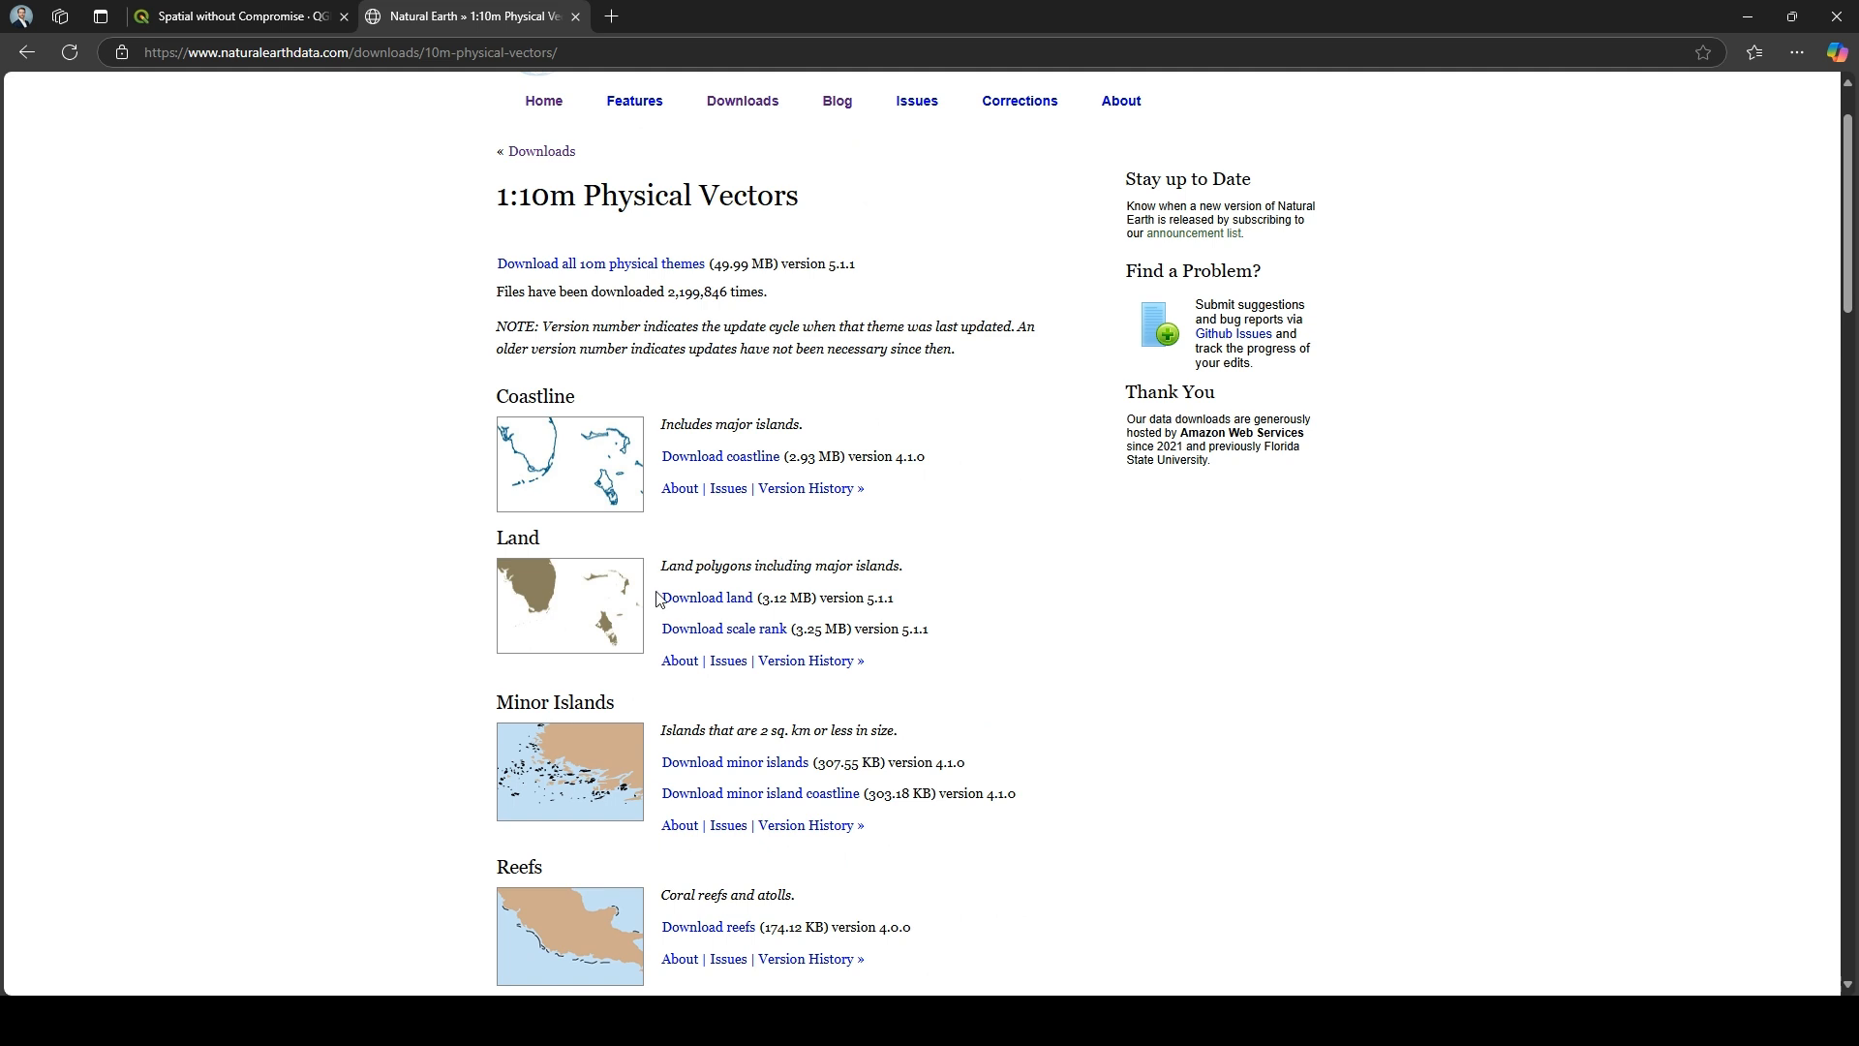
{"action": "left_click", "coordinate": [730, 605]}
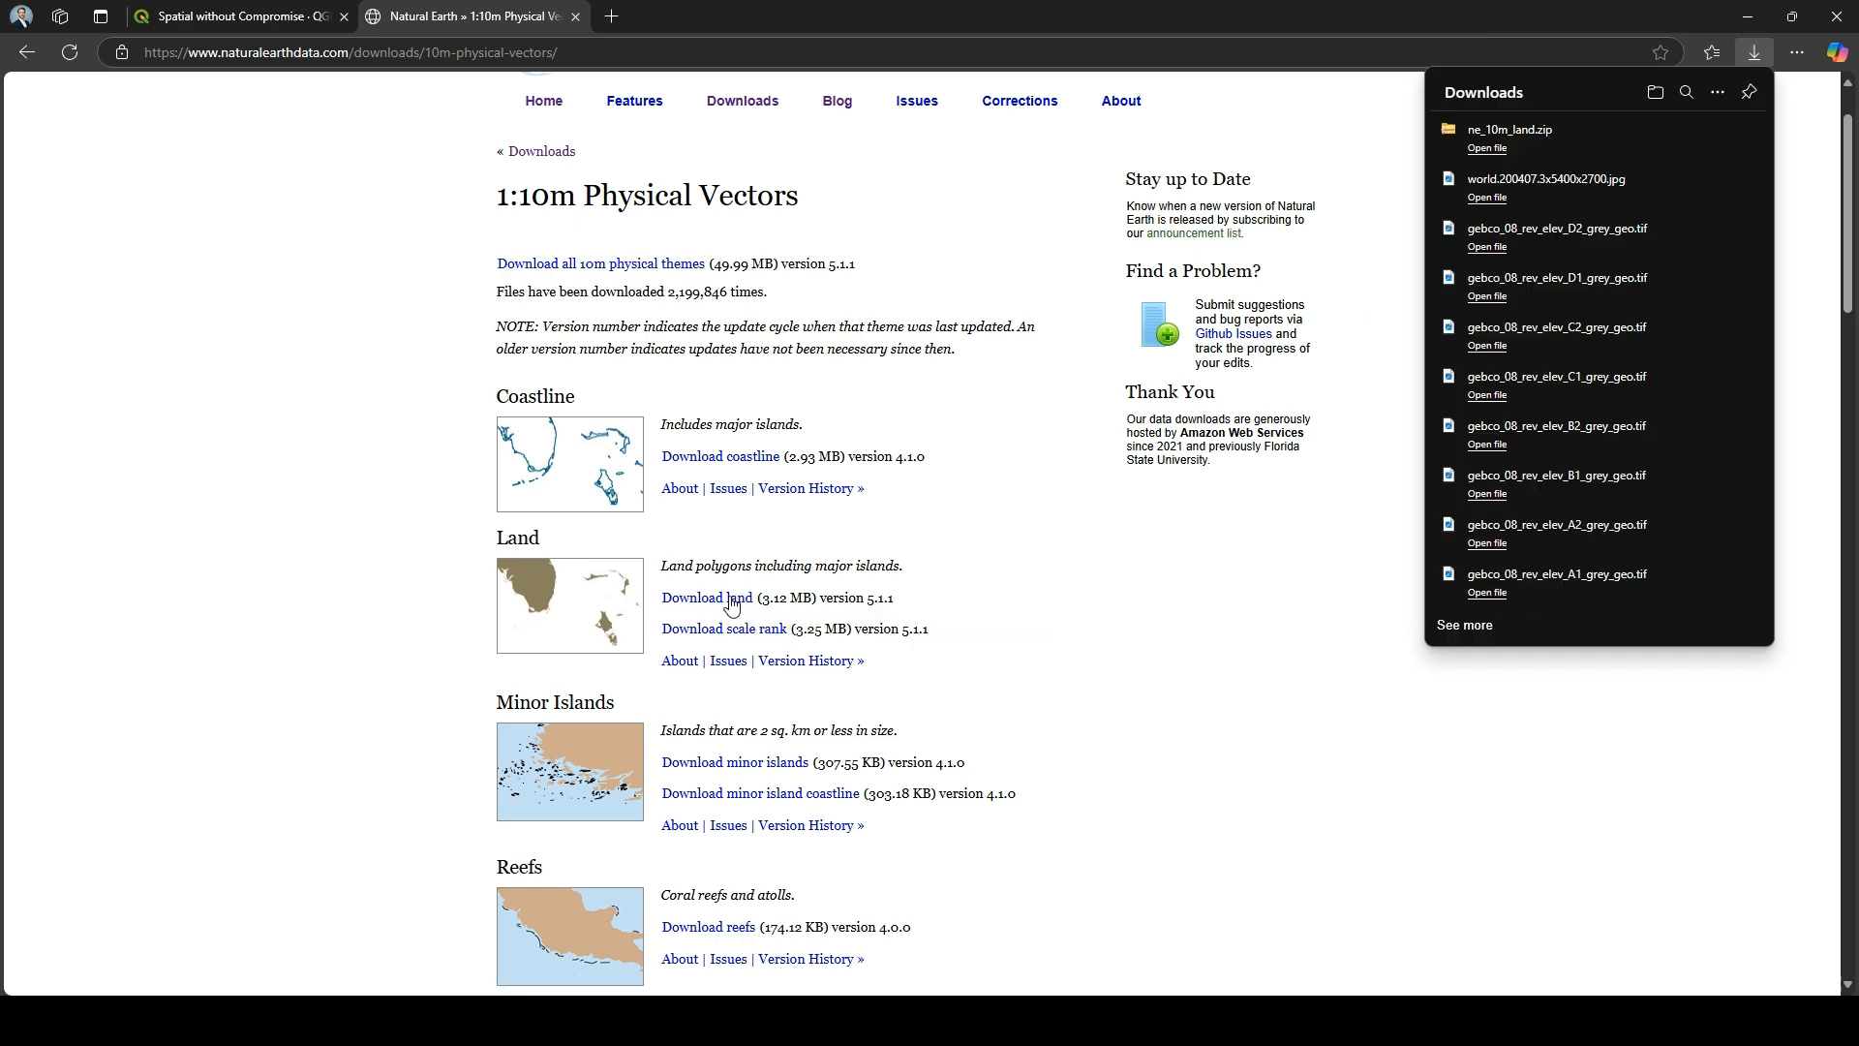
{"action": "scroll", "coordinate": [730, 605], "scroll_direction": "down", "scroll_amount": 4}
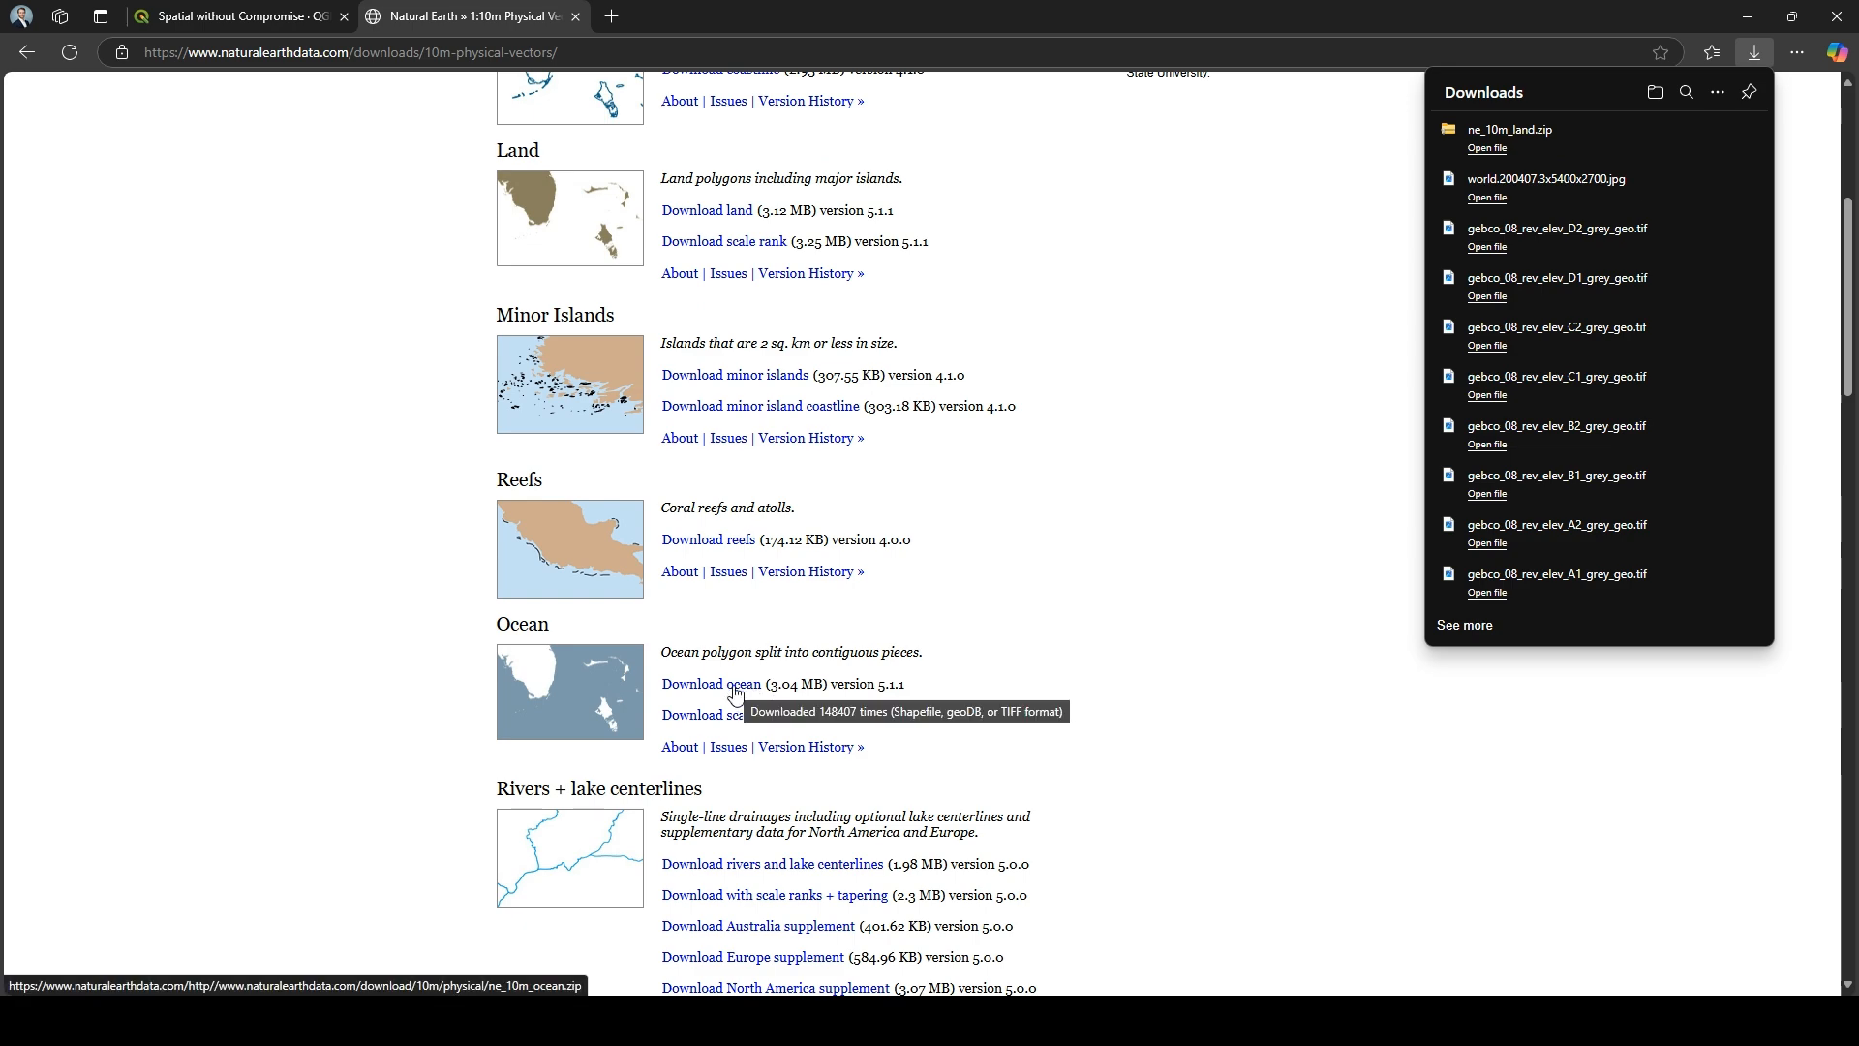
{"action": "left_click", "coordinate": [735, 689]}
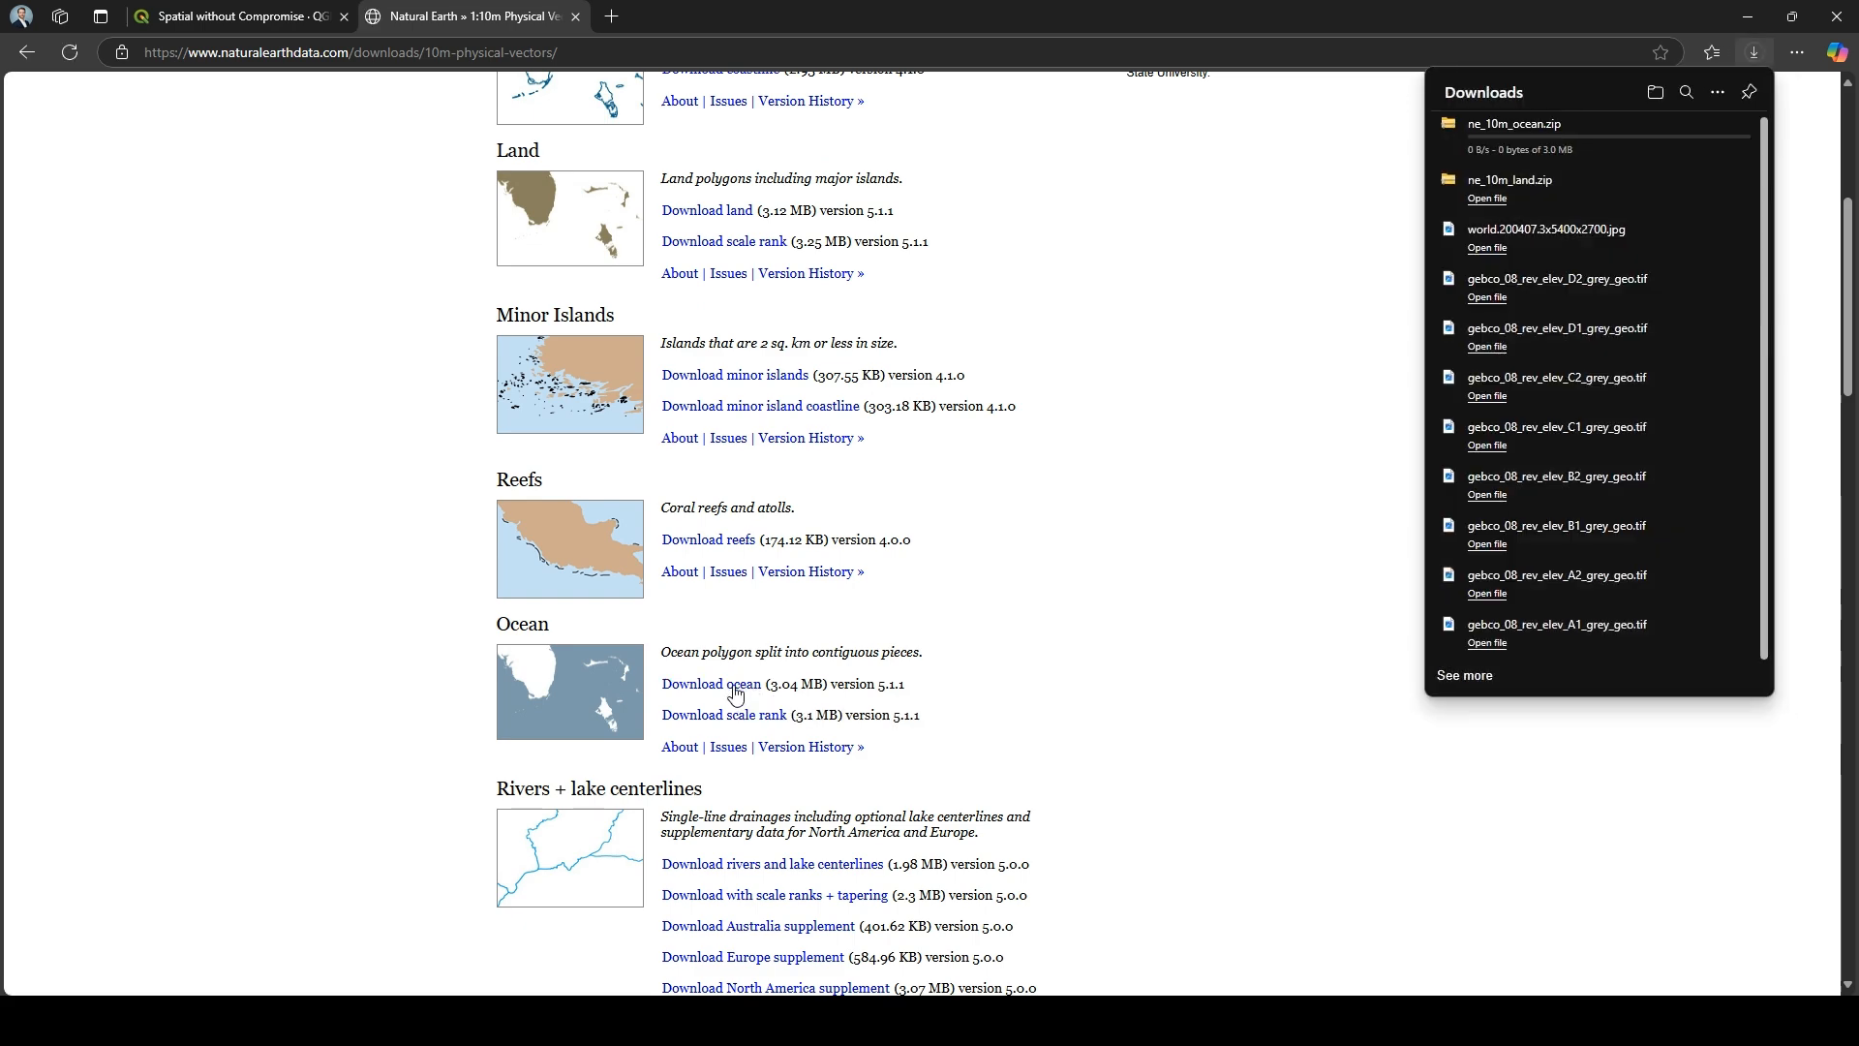
- Look through the remaining 1:10m physical themes, from Rivers + lake centerlines down to Physical Building Blocks
{"action": "scroll", "coordinate": [735, 692], "scroll_direction": "down", "scroll_amount": 4}
{"action": "scroll", "coordinate": [735, 693], "scroll_direction": "down", "scroll_amount": 1}
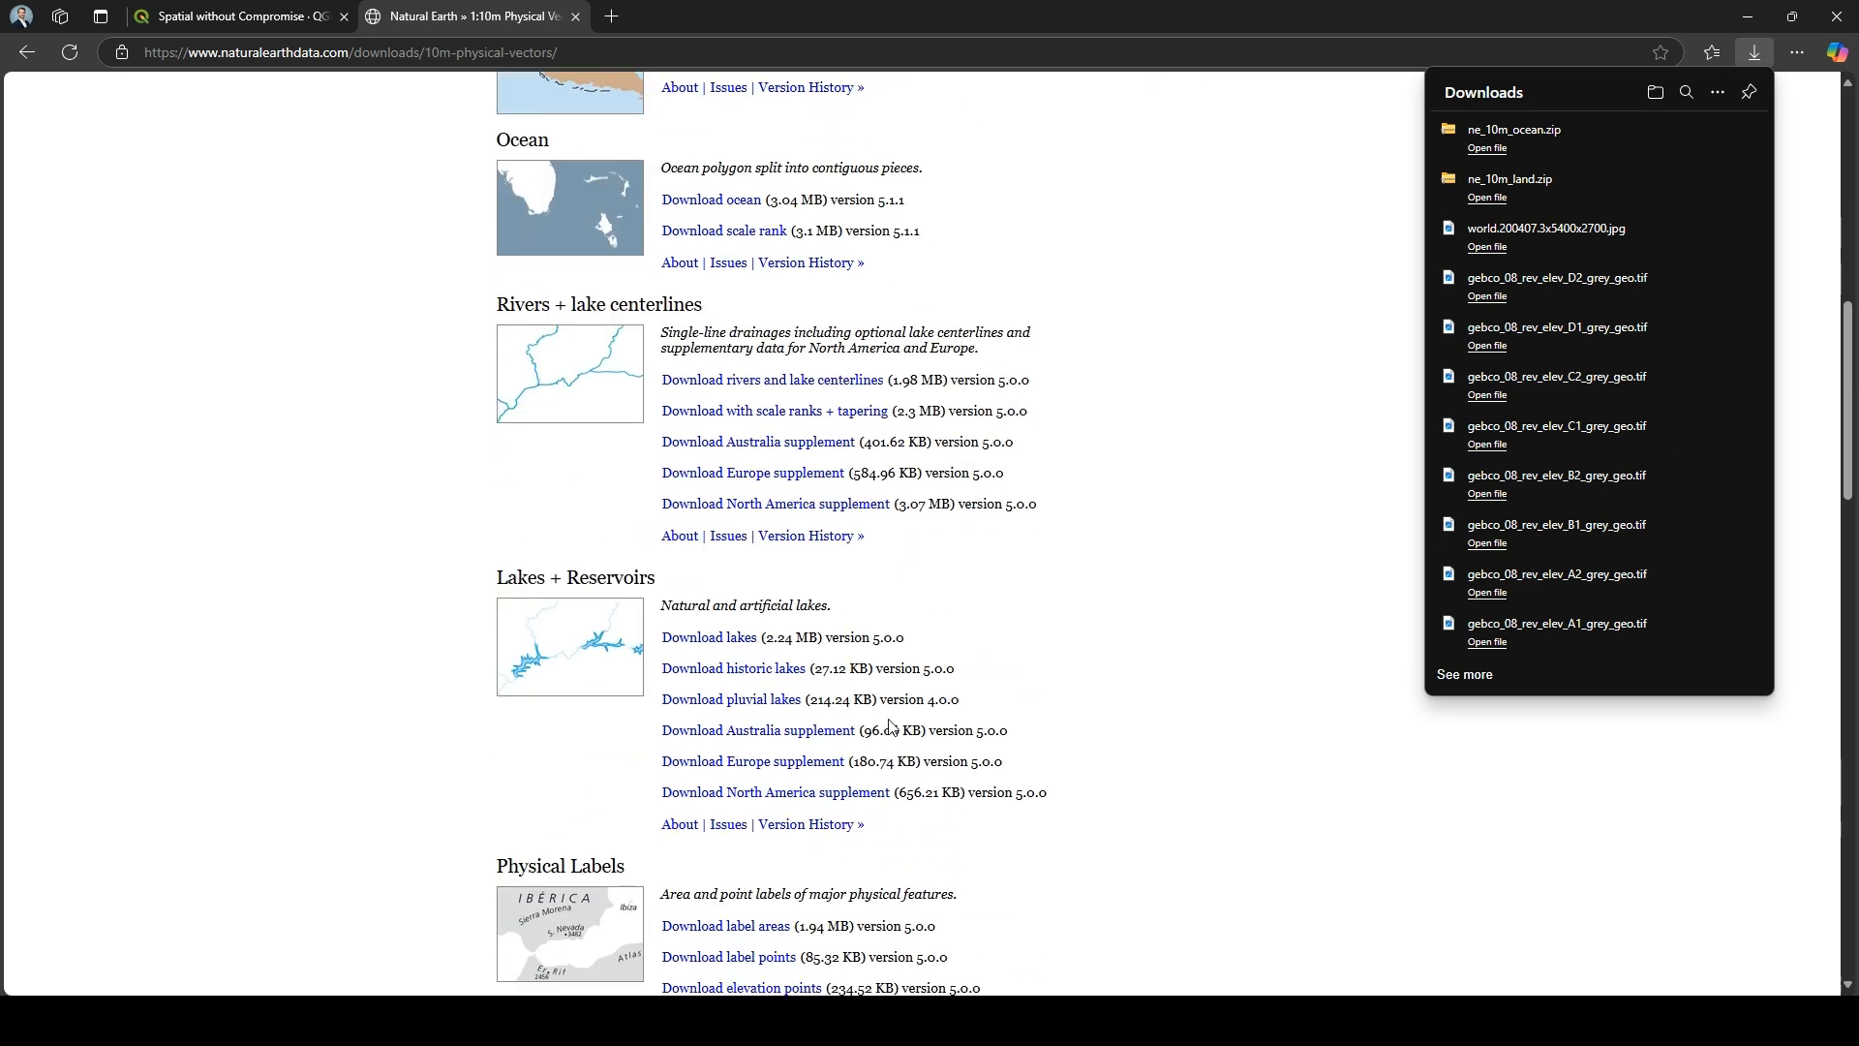
{"action": "scroll", "coordinate": [891, 726], "scroll_direction": "down", "scroll_amount": 5}
{"action": "scroll", "coordinate": [891, 726], "scroll_direction": "down", "scroll_amount": 4}
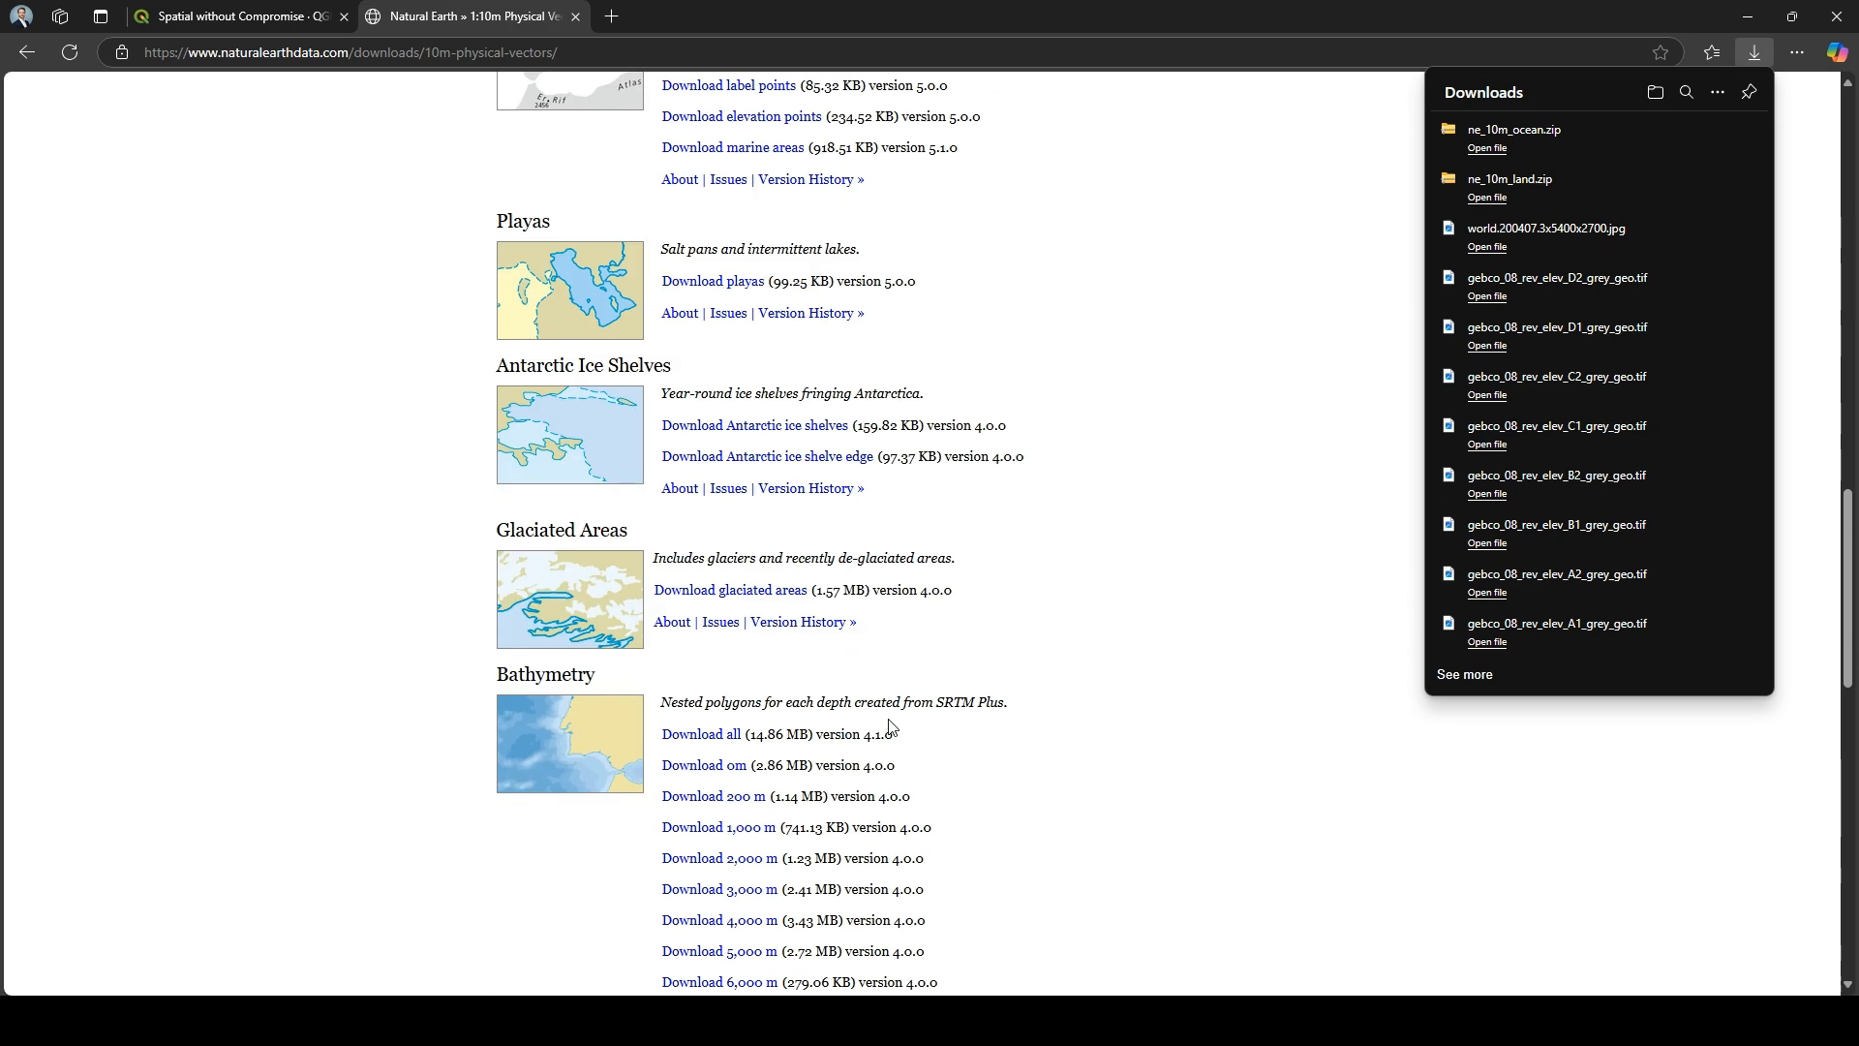
{"action": "scroll", "coordinate": [891, 727], "scroll_direction": "down", "scroll_amount": 14}
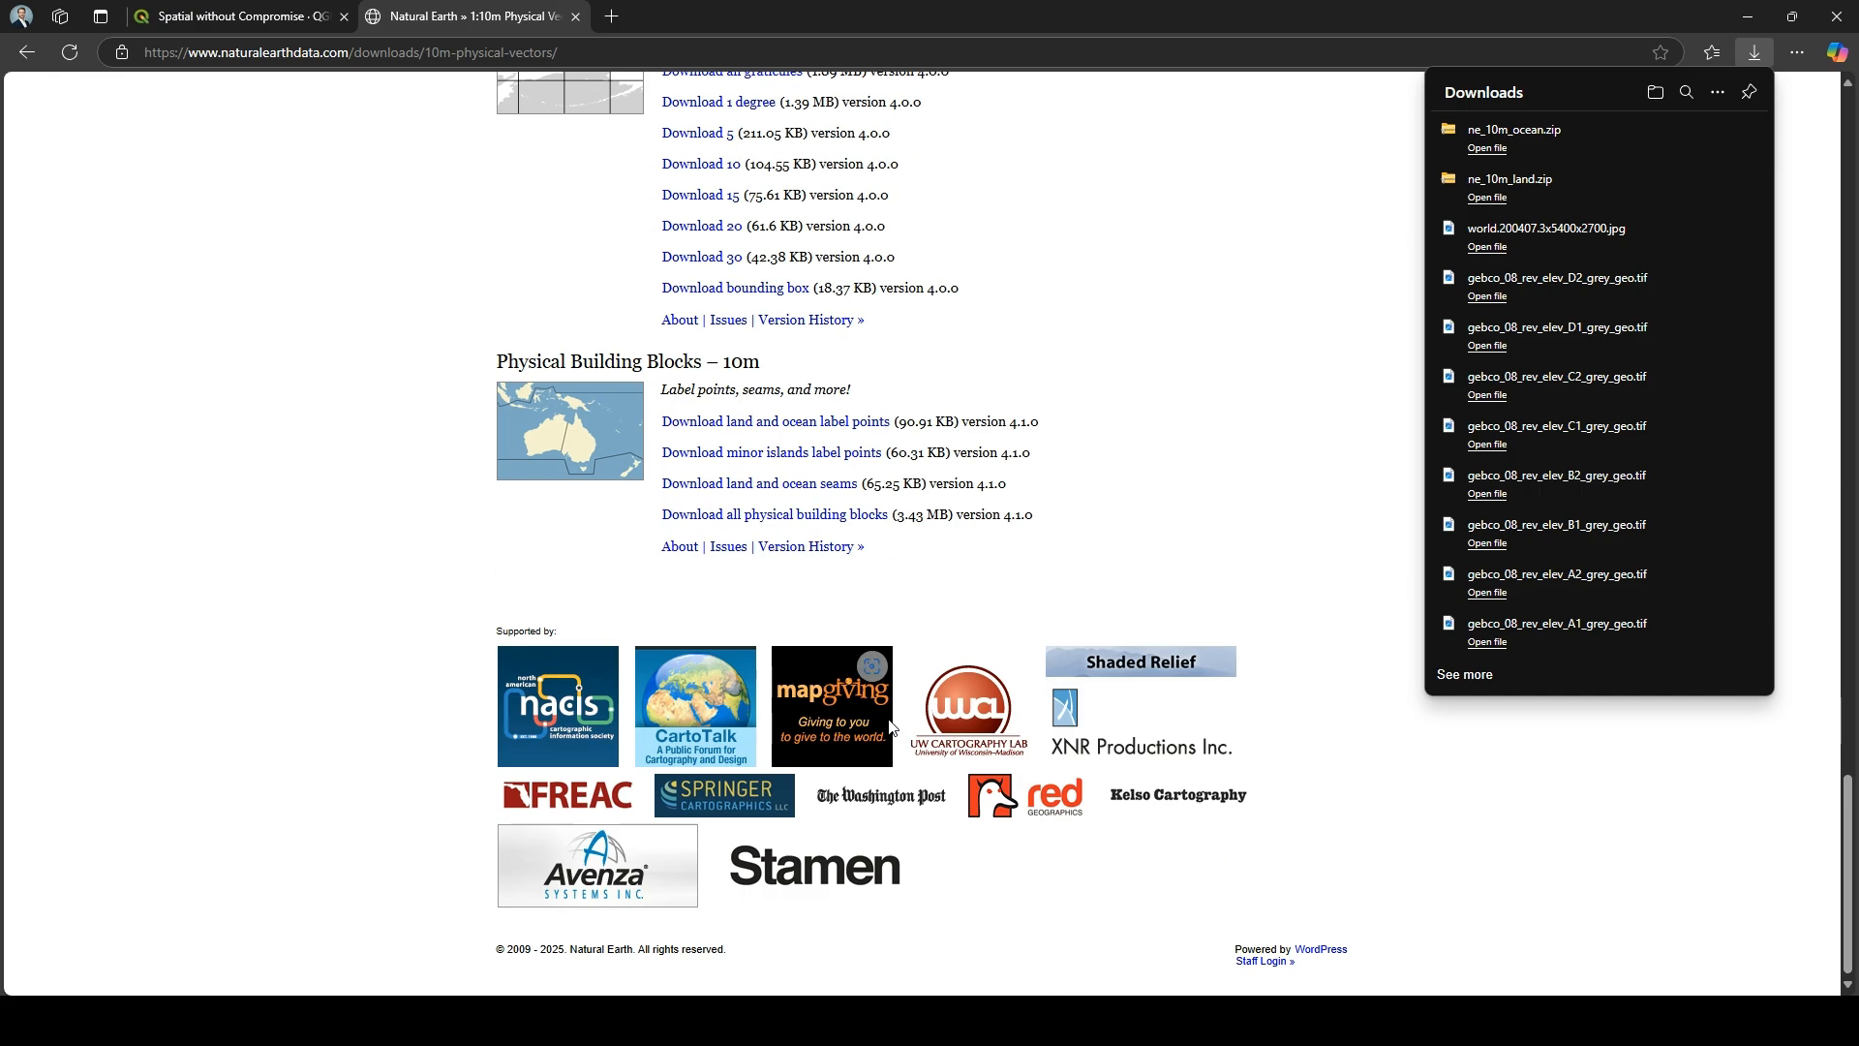
{"action": "scroll", "coordinate": [891, 726], "scroll_direction": "up", "scroll_amount": 9}
{"action": "scroll", "coordinate": [891, 726], "scroll_direction": "up", "scroll_amount": 5}
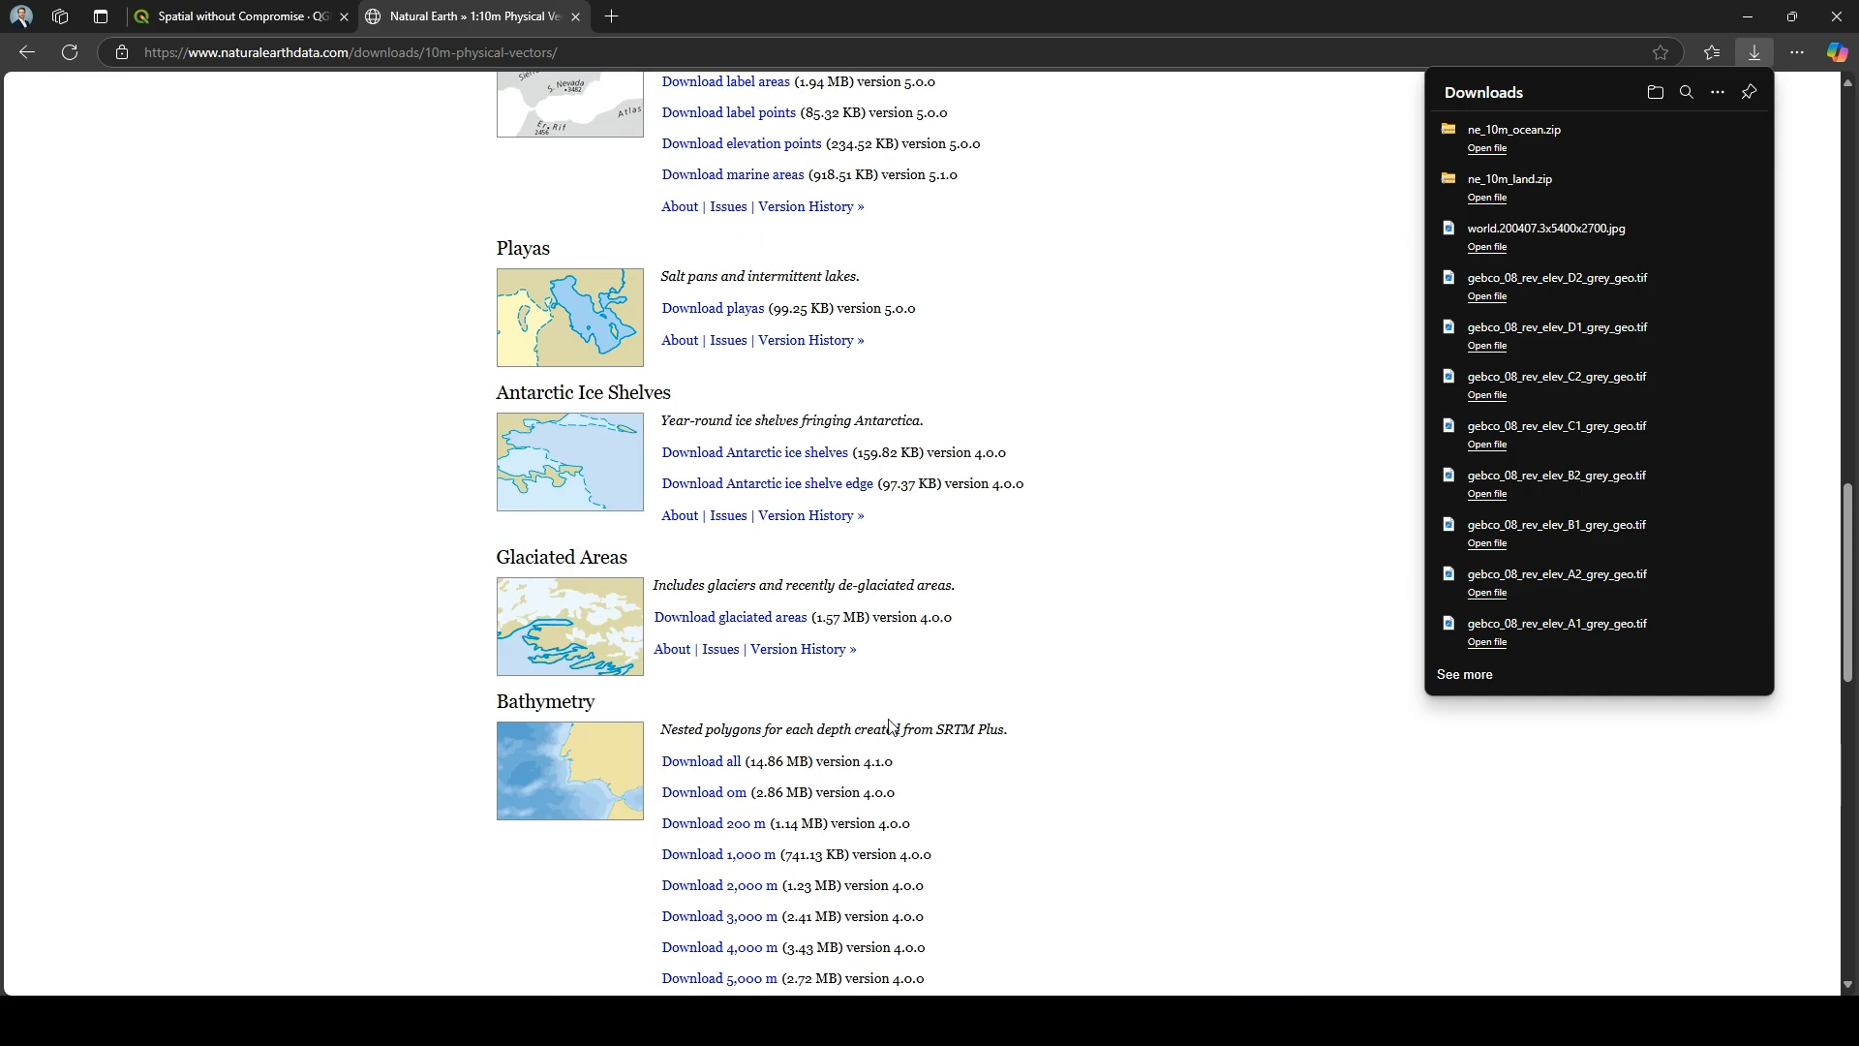
{"action": "scroll", "coordinate": [891, 726], "scroll_direction": "up", "scroll_amount": 3}
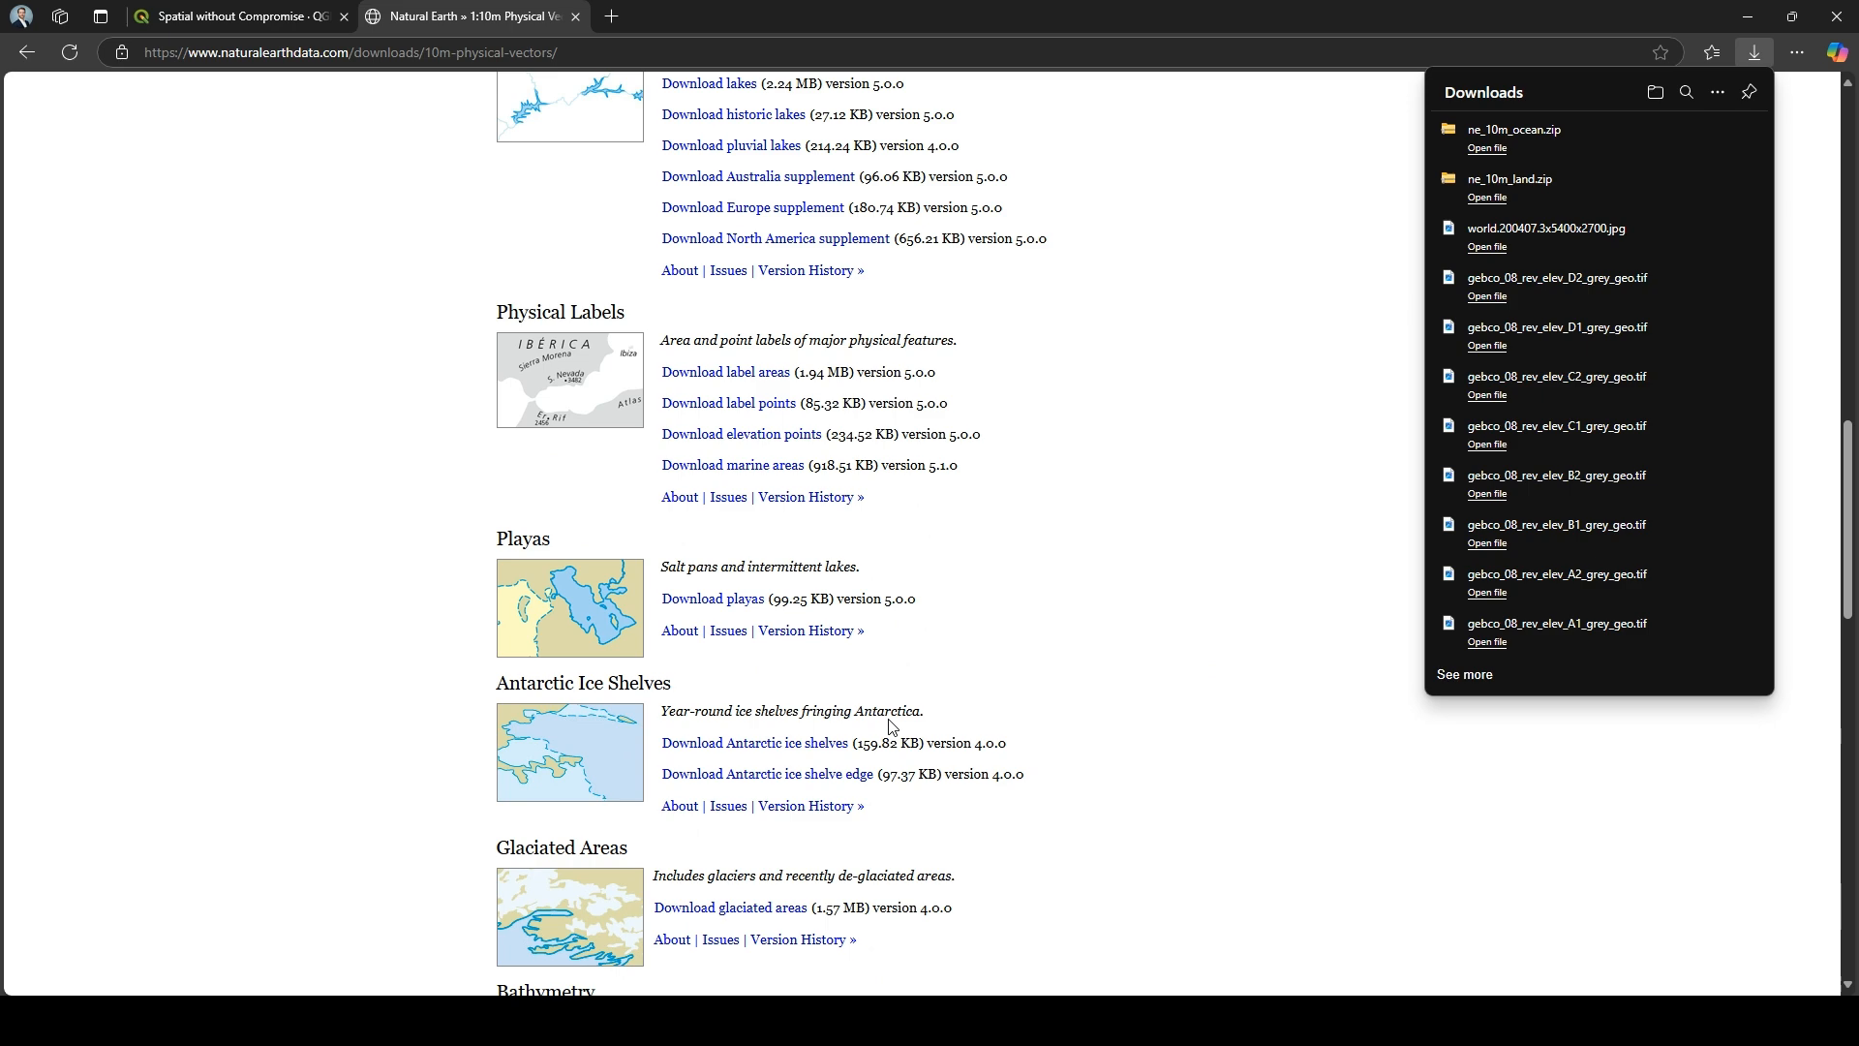
{"action": "scroll", "coordinate": [891, 726], "scroll_direction": "up", "scroll_amount": 2}
{"action": "scroll", "coordinate": [871, 710], "scroll_direction": "up", "scroll_amount": 5}
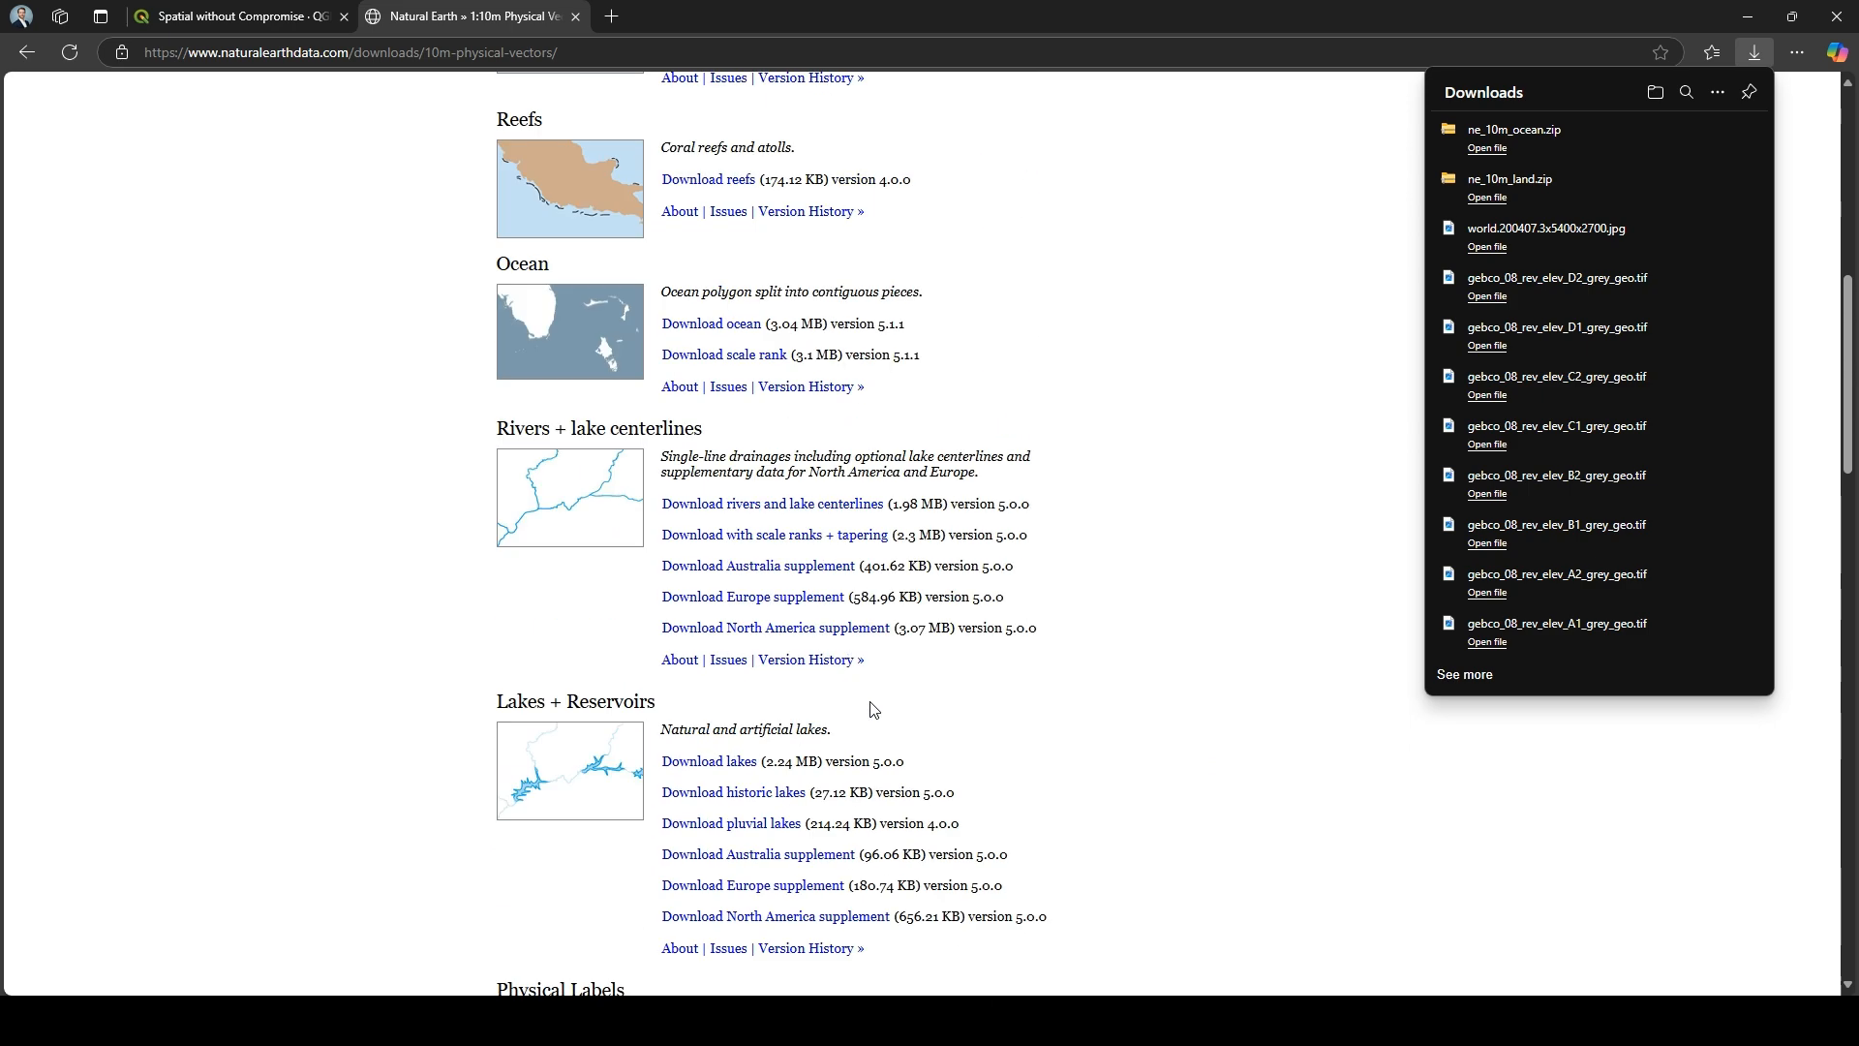
- Download the main lakes file from the Lakes + Reservoirs theme
{"action": "scroll", "coordinate": [872, 710], "scroll_direction": "up", "scroll_amount": 2}
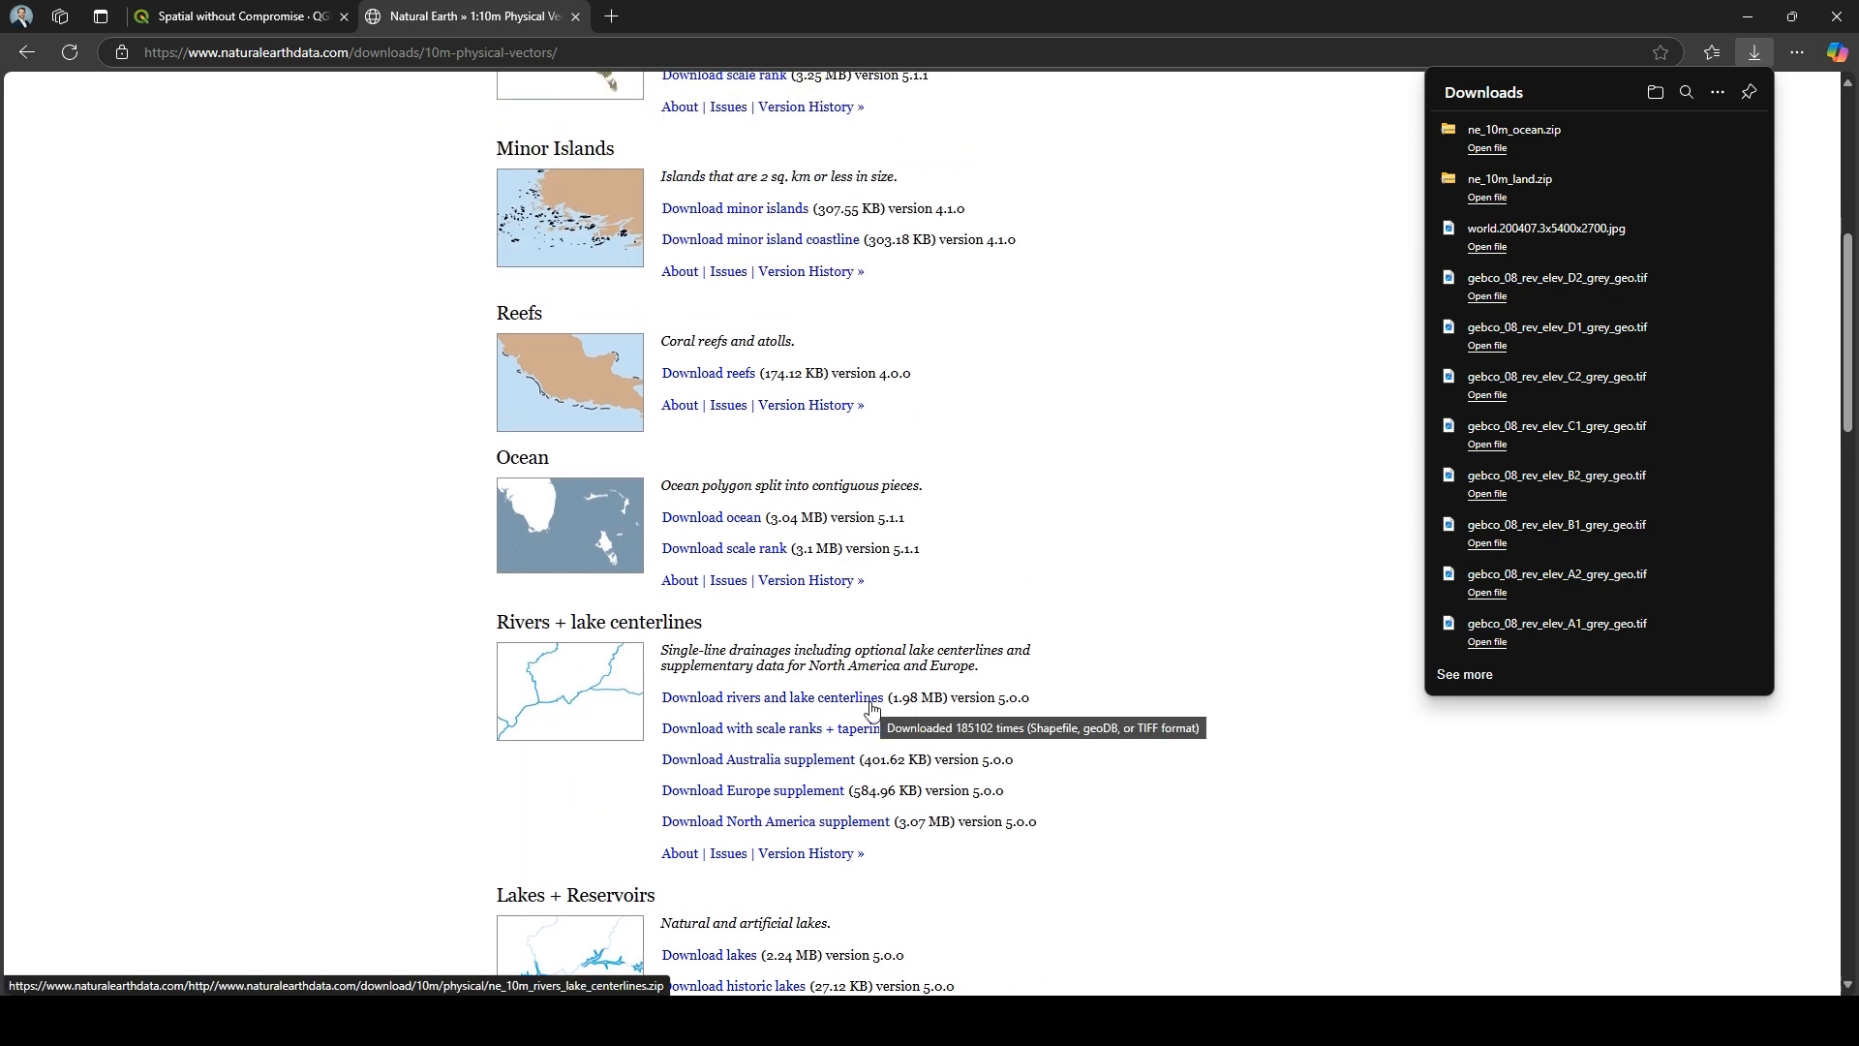
{"action": "scroll", "coordinate": [871, 710], "scroll_direction": "up", "scroll_amount": 2}
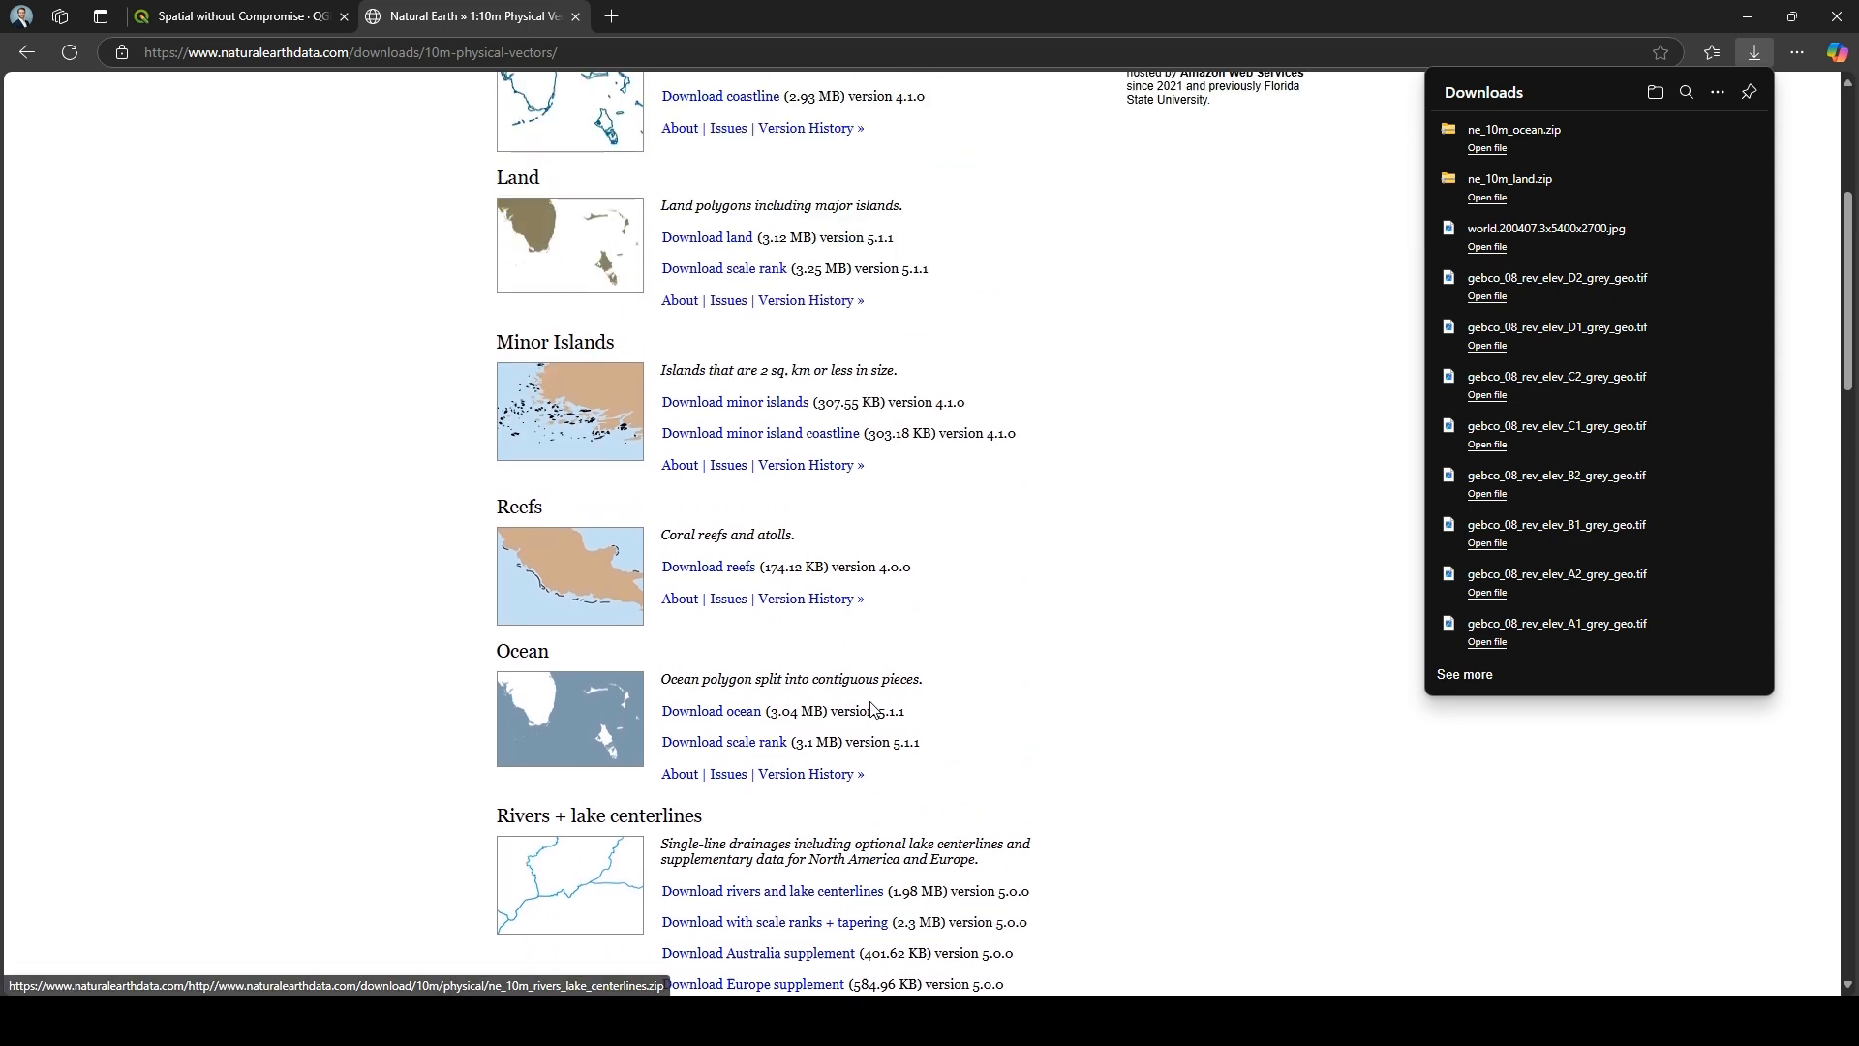
{"action": "scroll", "coordinate": [871, 709], "scroll_direction": "up", "scroll_amount": 1}
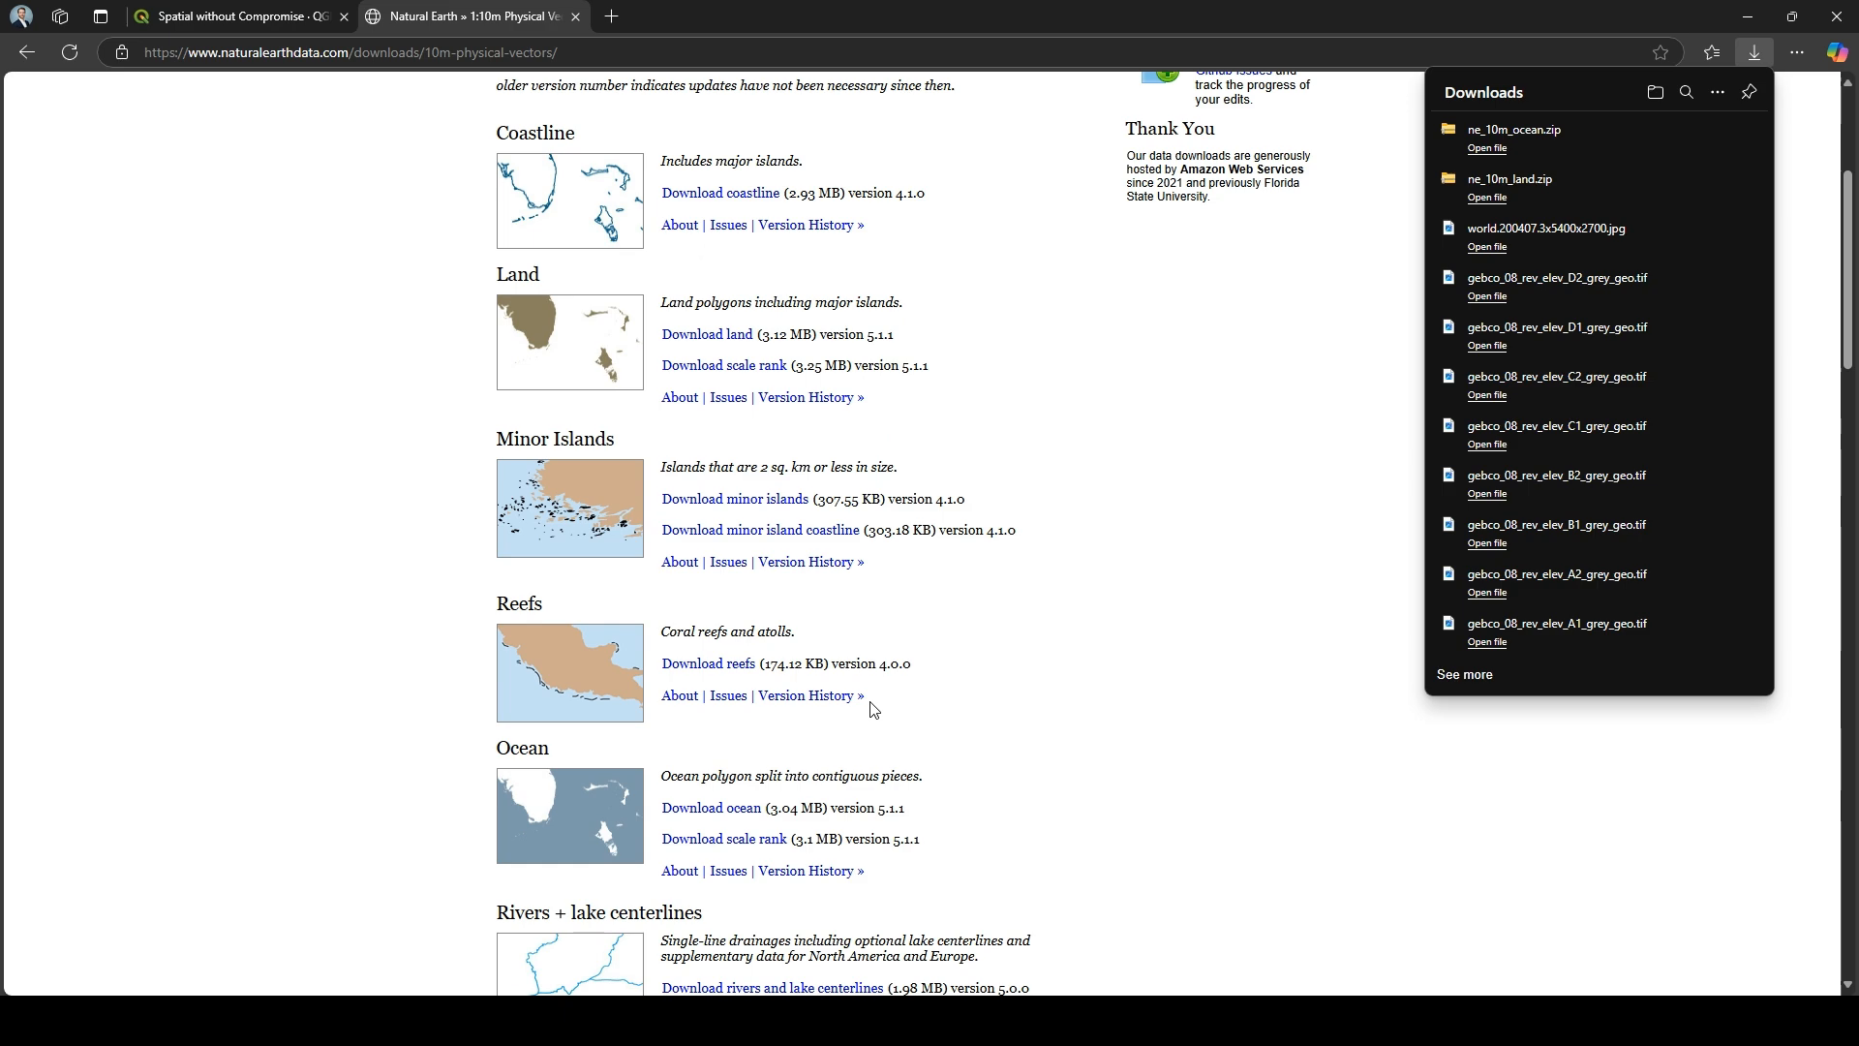
{"action": "scroll", "coordinate": [871, 708], "scroll_direction": "up", "scroll_amount": 1}
{"action": "scroll", "coordinate": [870, 708], "scroll_direction": "down", "scroll_amount": 6}
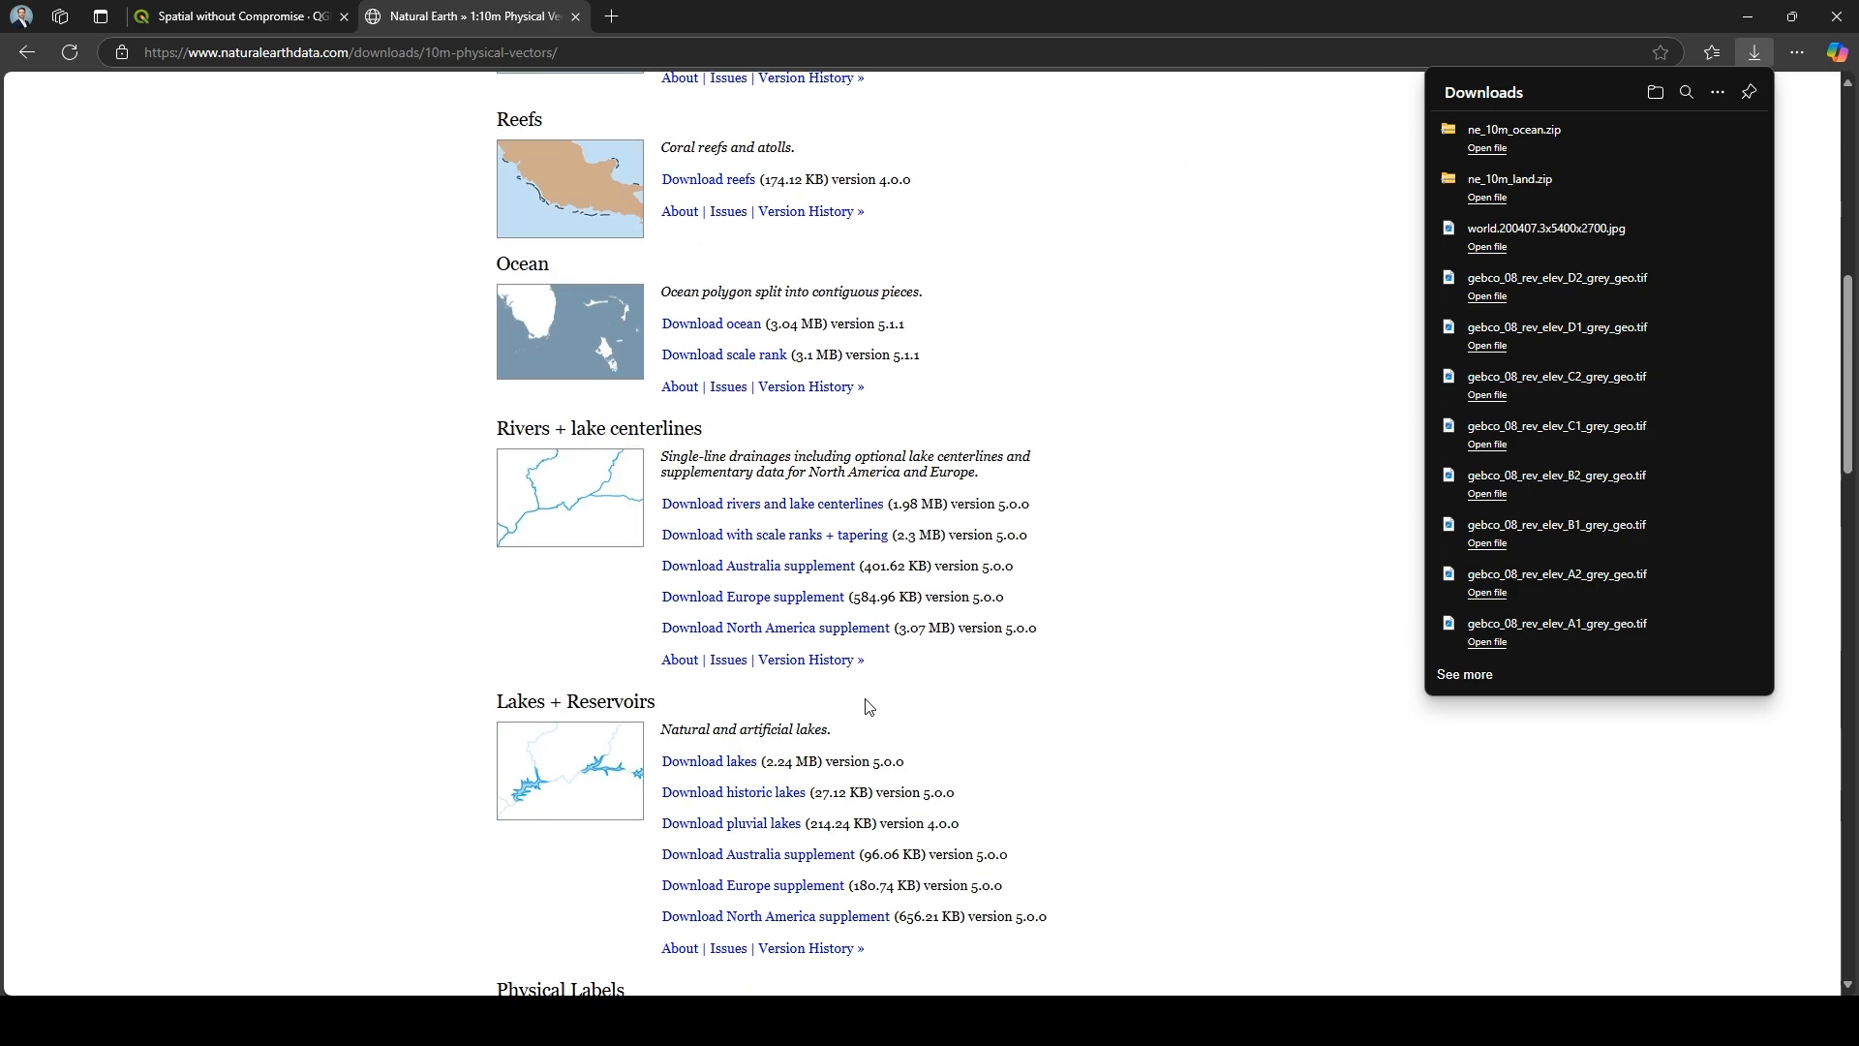
{"action": "left_click", "coordinate": [724, 767]}
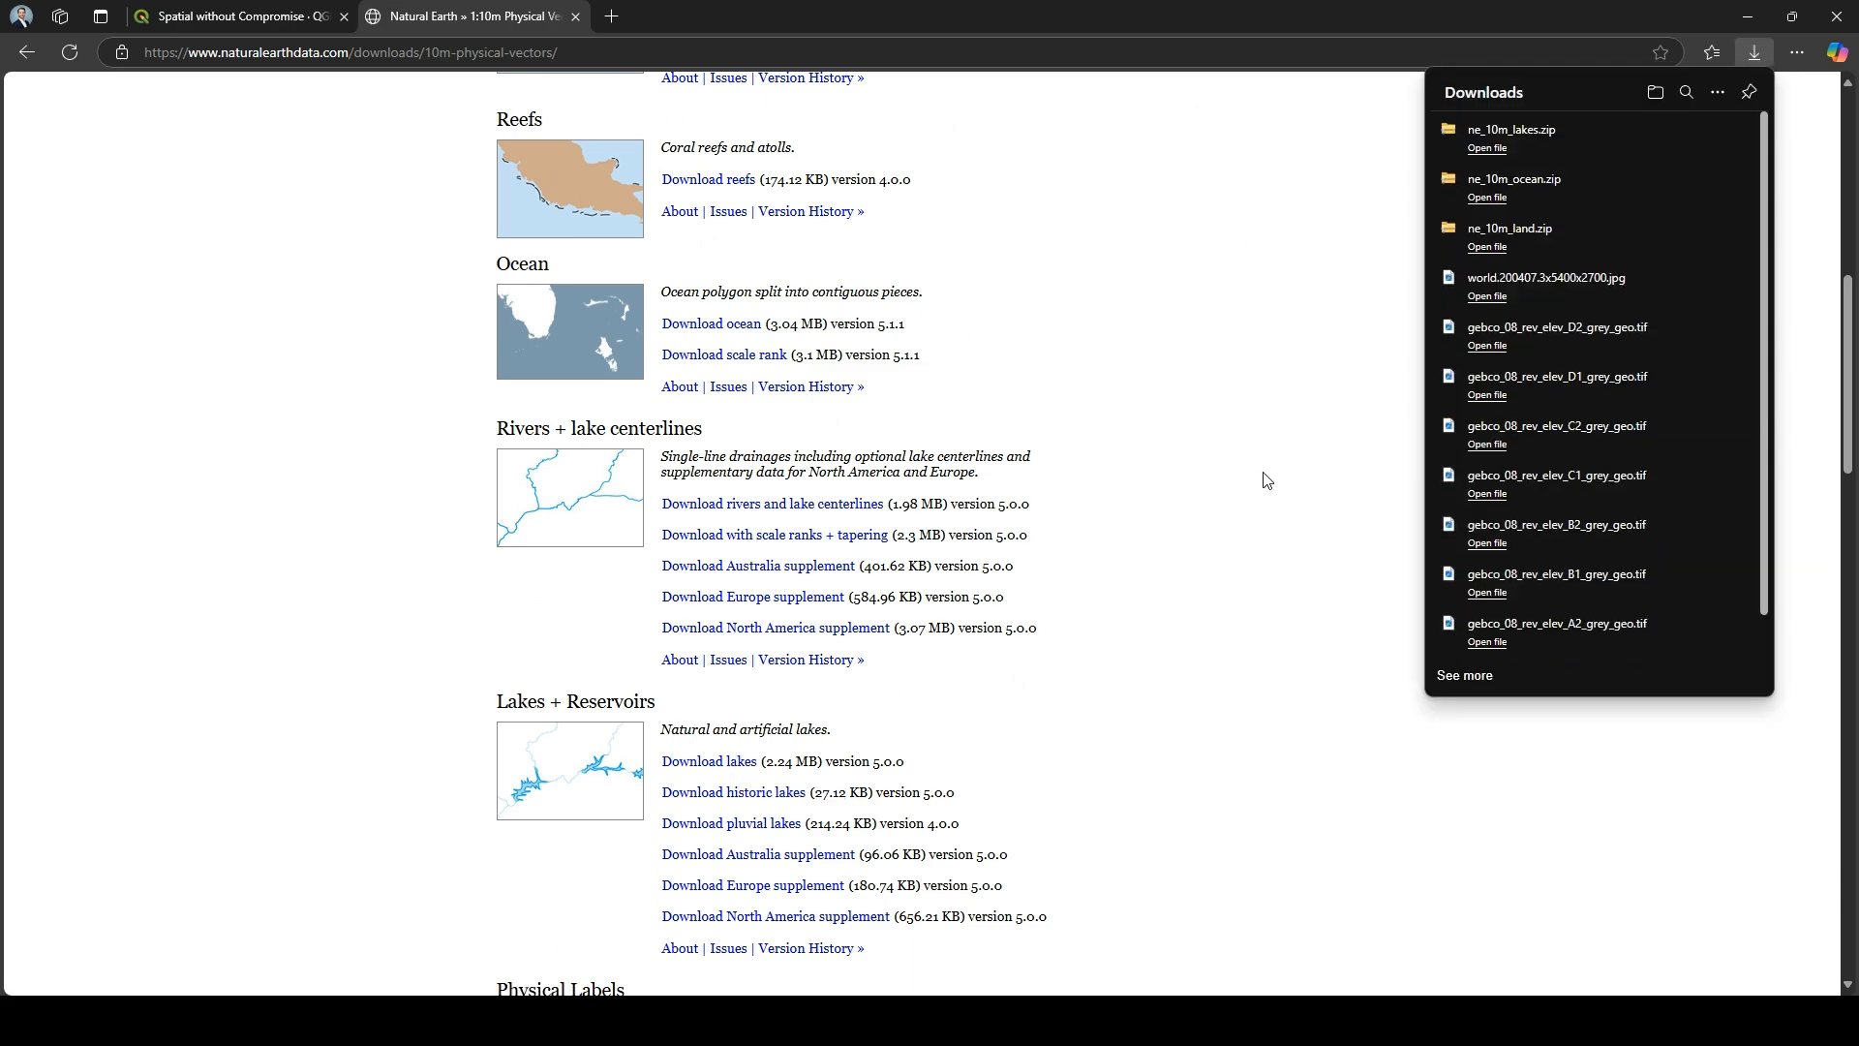
- Return to Natural Earth's Downloads overview and open the Cultural category of the large scale 1:10m data
{"action": "scroll", "coordinate": [1207, 597], "scroll_direction": "up", "scroll_amount": 9}
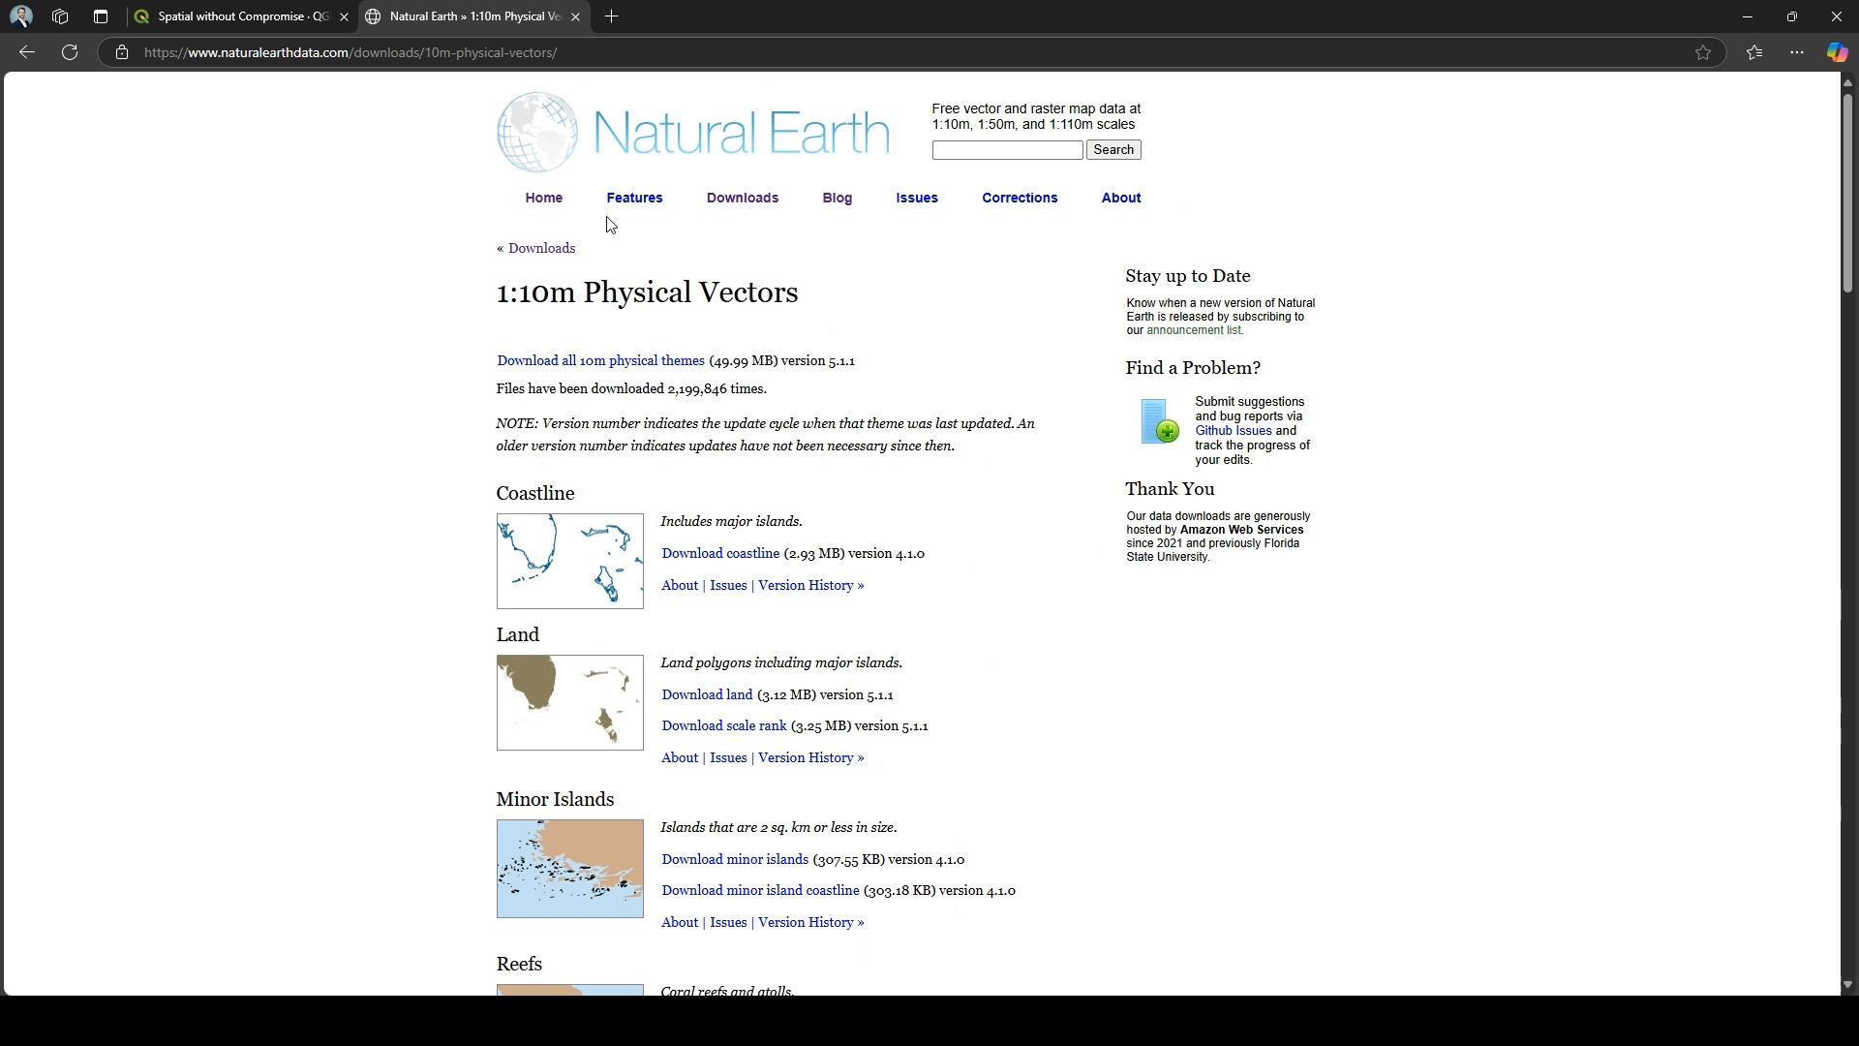
{"action": "left_click", "coordinate": [745, 199]}
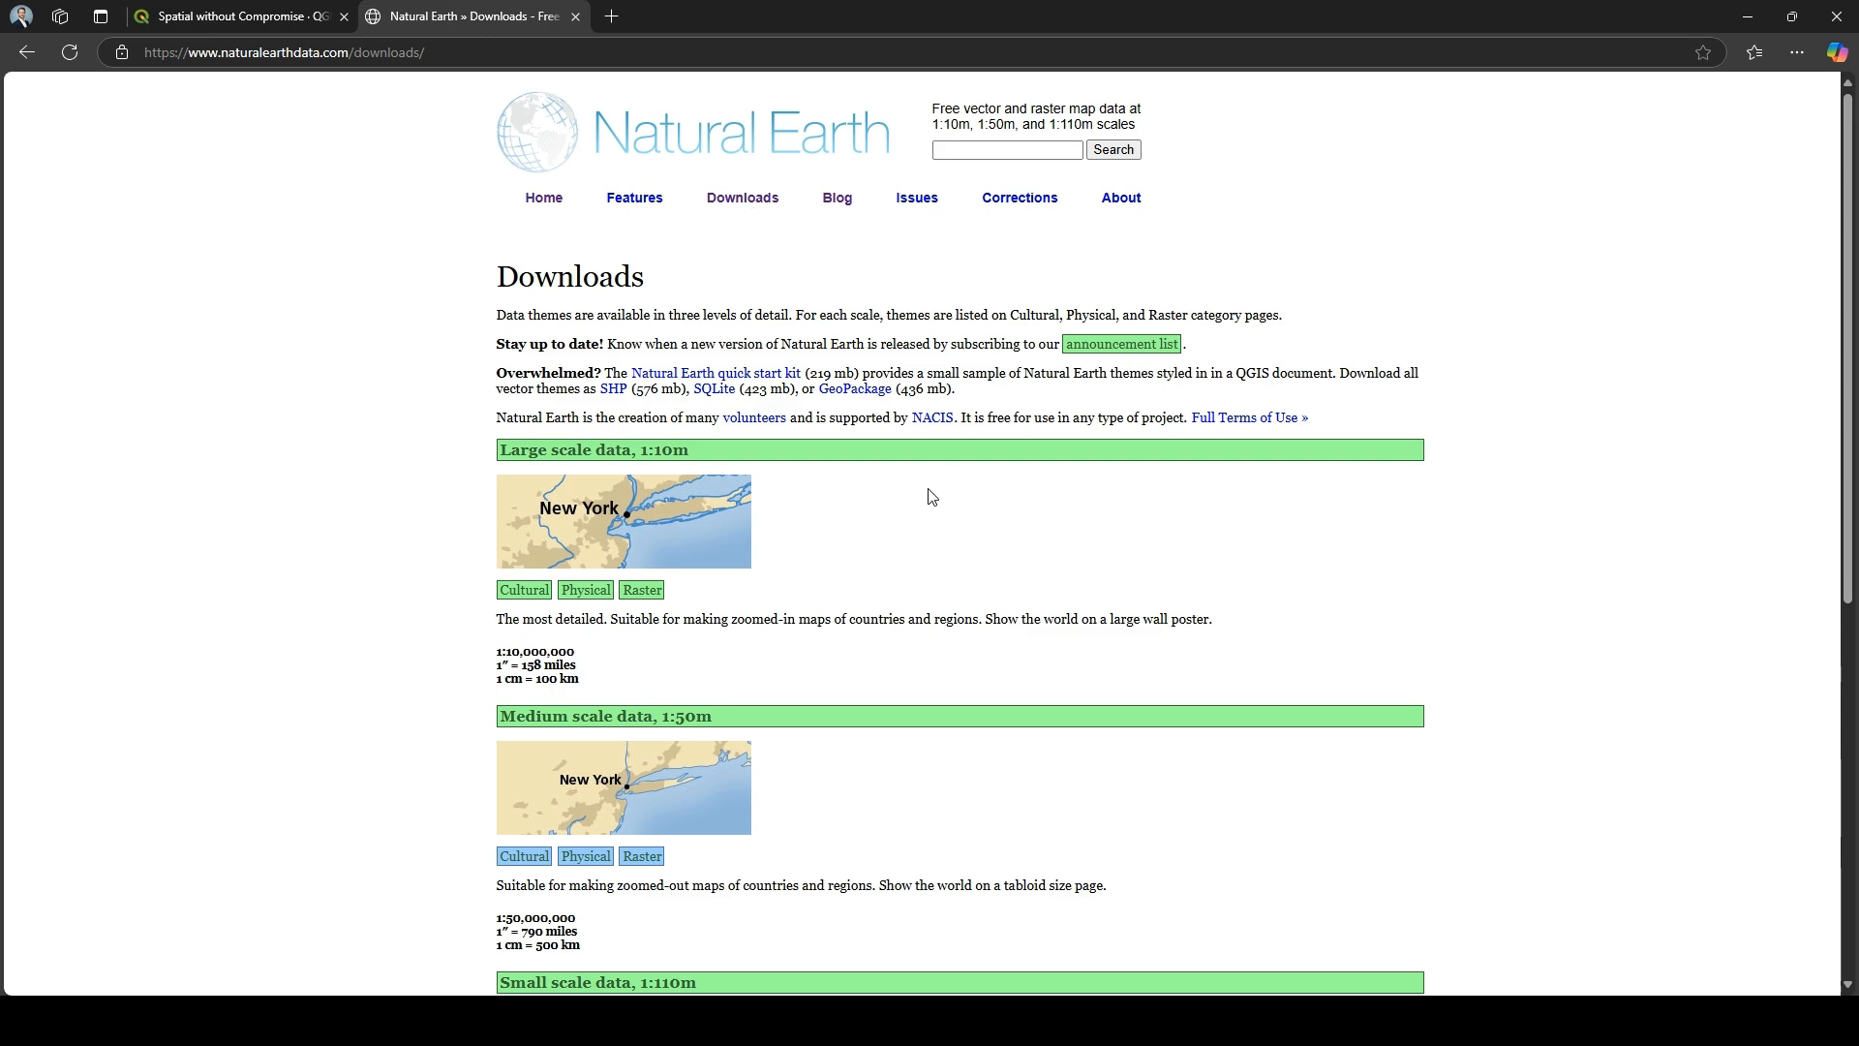
{"action": "scroll", "coordinate": [920, 519], "scroll_direction": "down", "scroll_amount": 5}
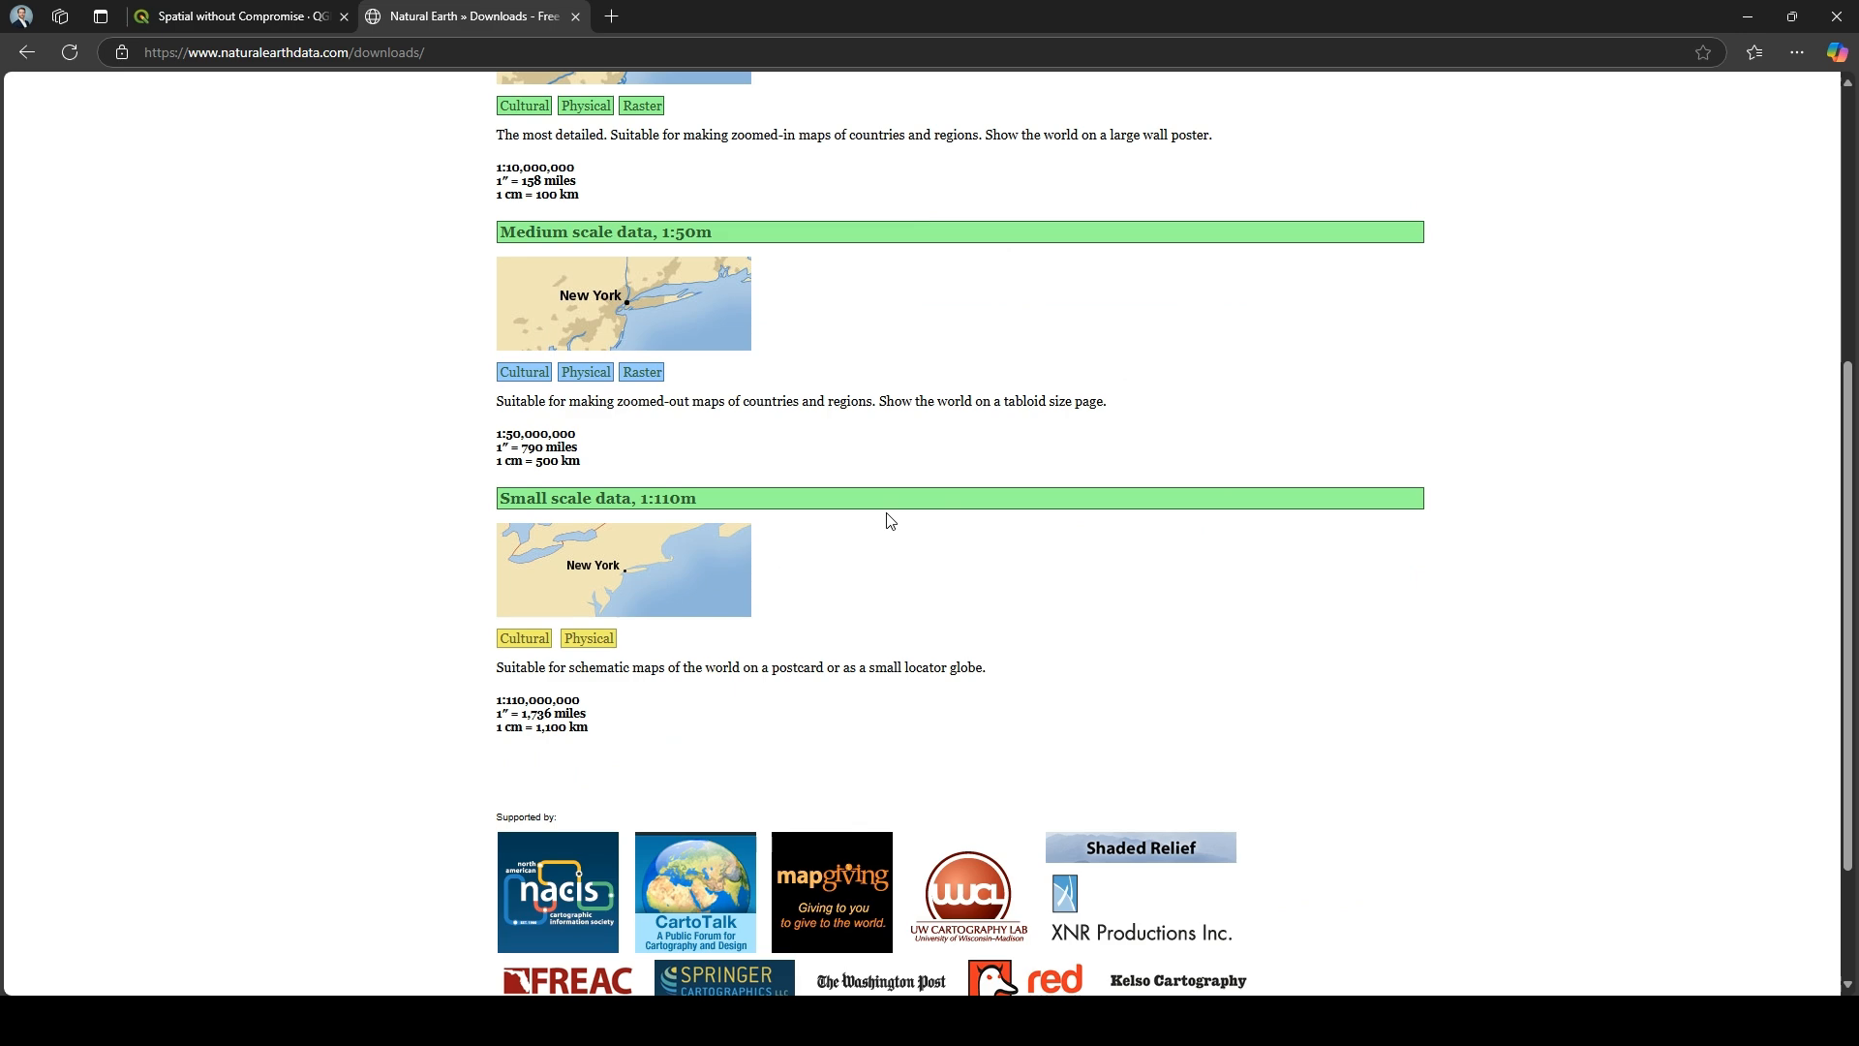
{"action": "scroll", "coordinate": [540, 644], "scroll_direction": "up", "scroll_amount": 5}
{"action": "left_click", "coordinate": [538, 597]}
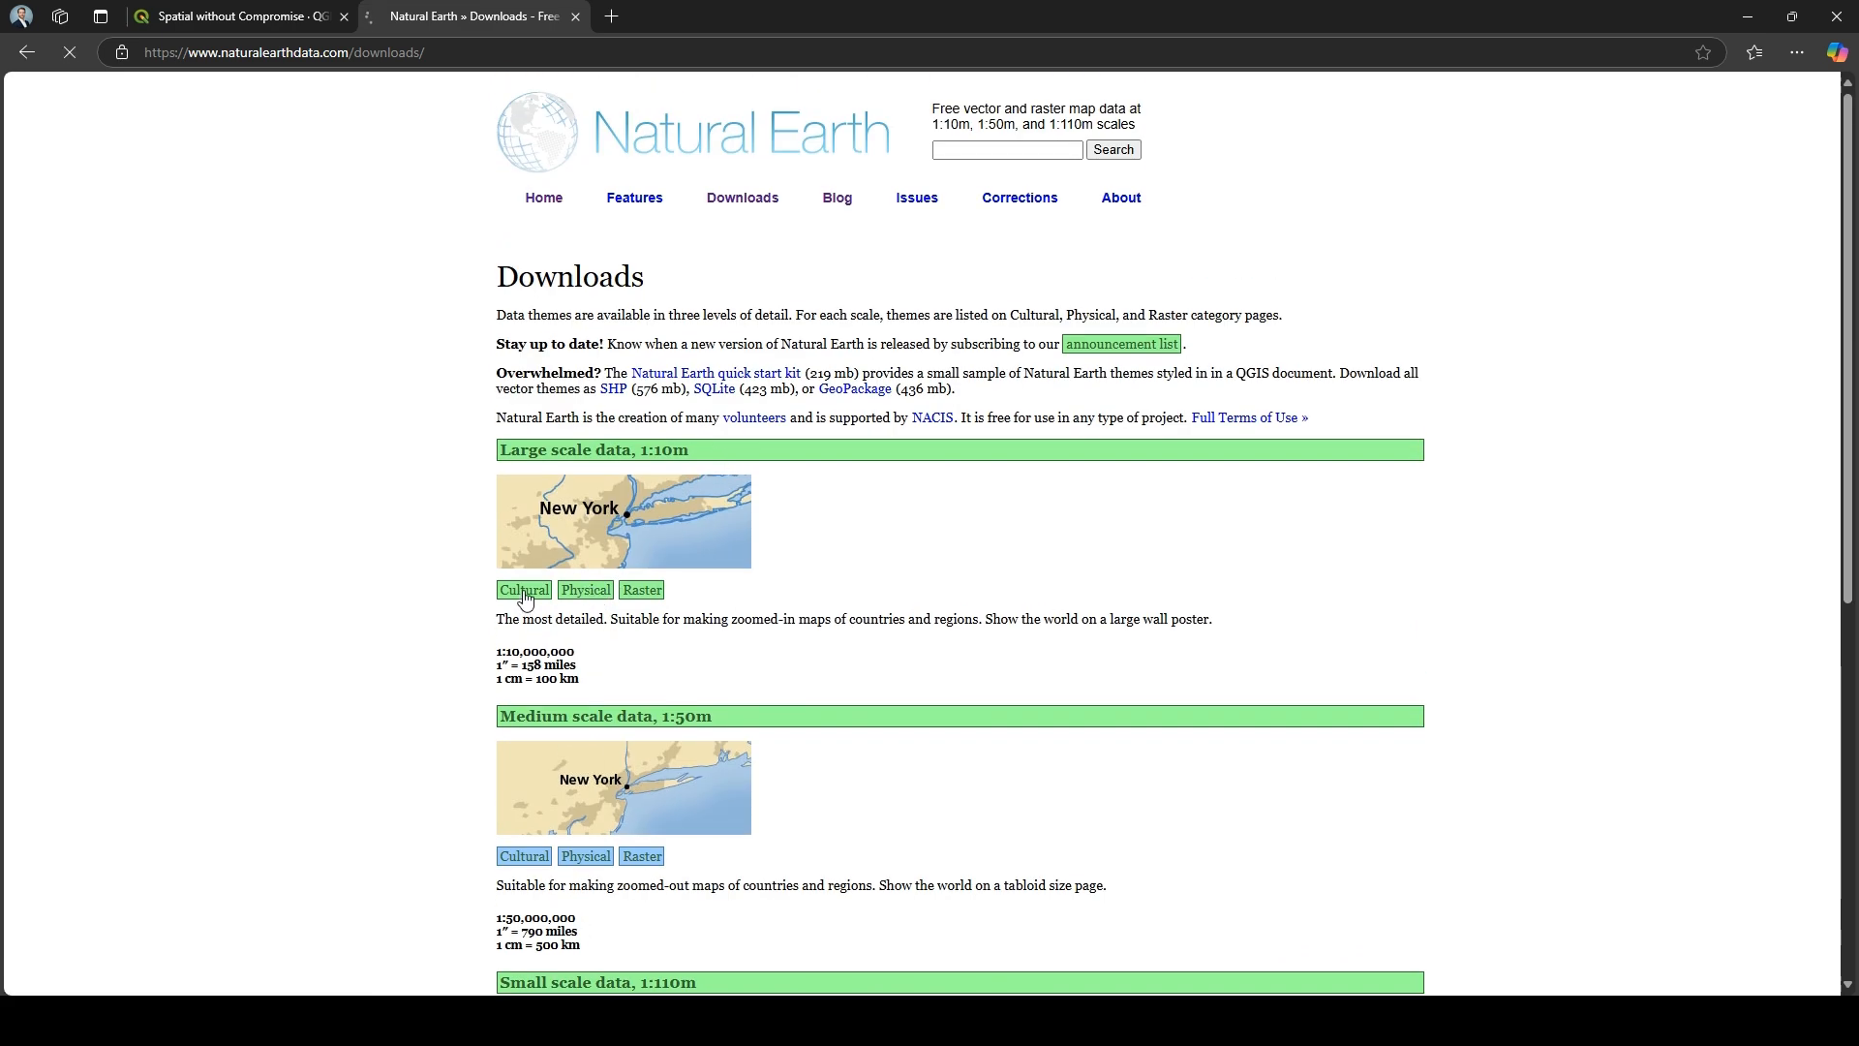
- Look through the 1:10m cultural themes, including country details, counties, populated places, roads, railroads, airports and urban areas
{"action": "scroll", "coordinate": [641, 469], "scroll_direction": "down", "scroll_amount": 5}
{"action": "scroll", "coordinate": [651, 468], "scroll_direction": "down", "scroll_amount": 9}
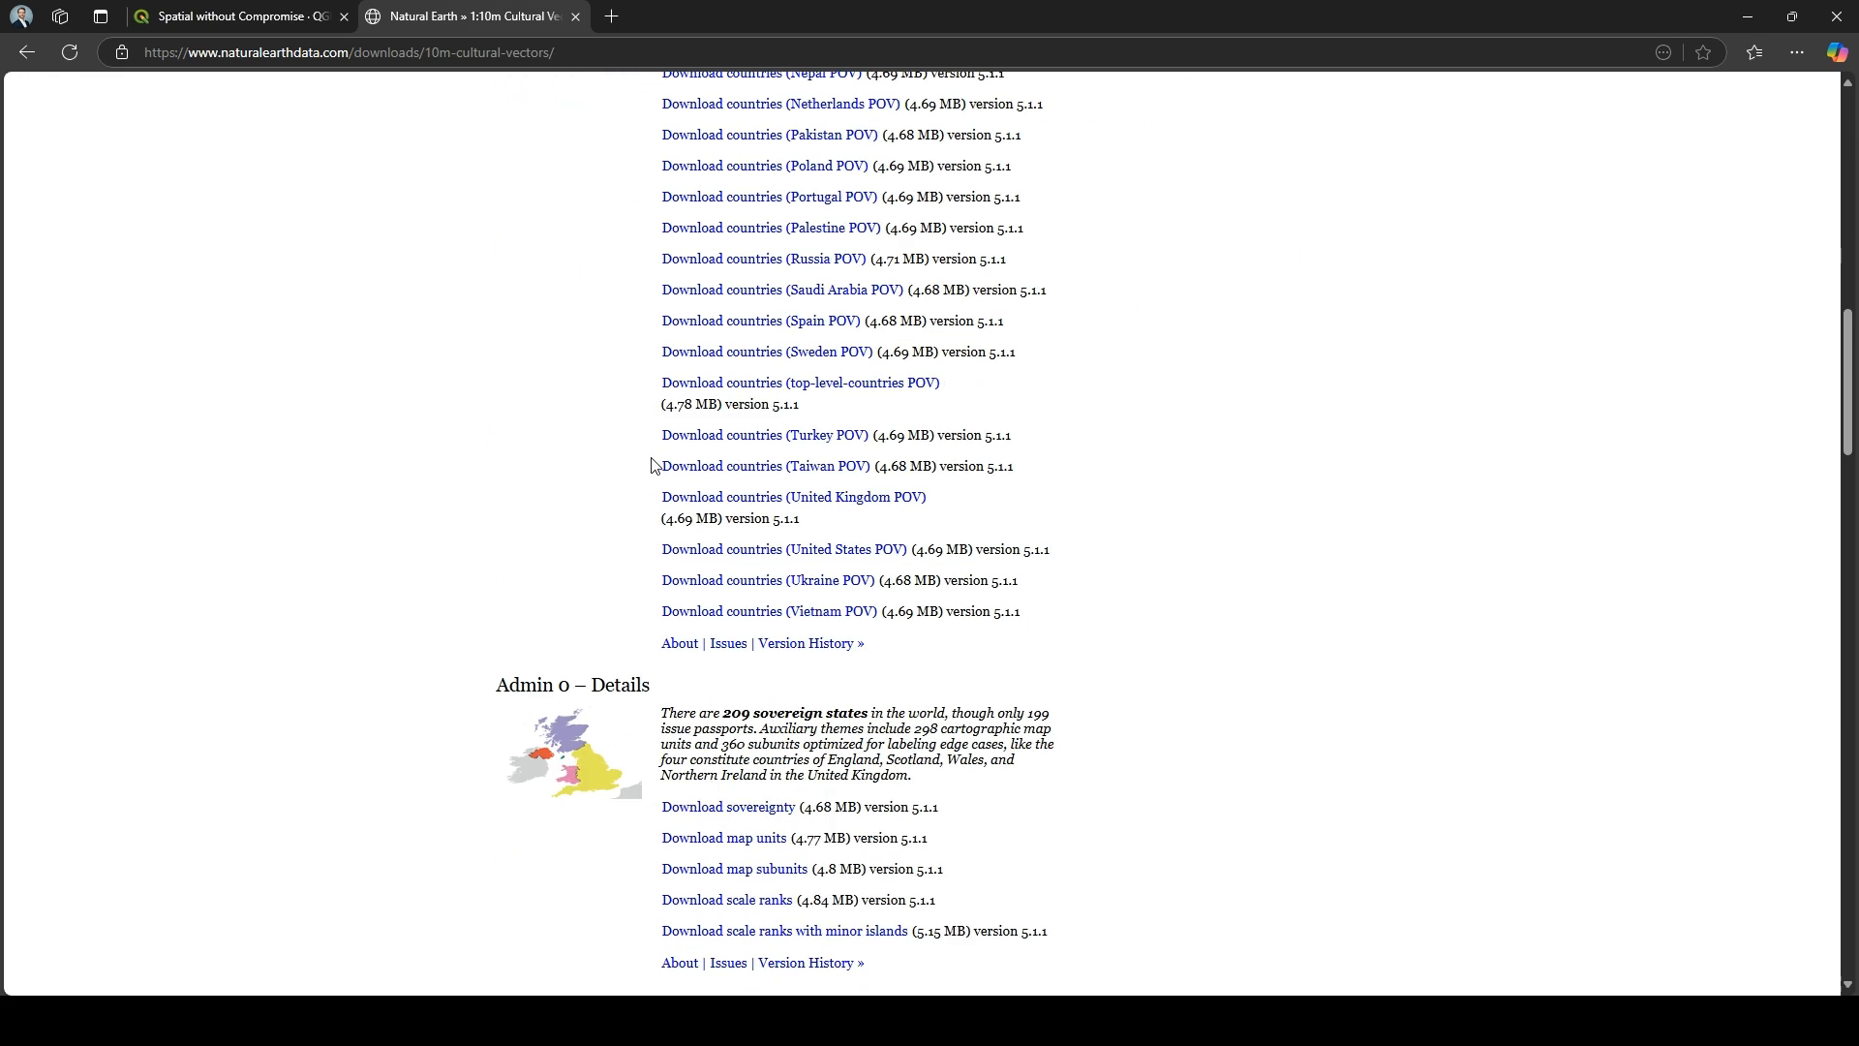
{"action": "scroll", "coordinate": [652, 465], "scroll_direction": "down", "scroll_amount": 9}
{"action": "scroll", "coordinate": [652, 463], "scroll_direction": "down", "scroll_amount": 10}
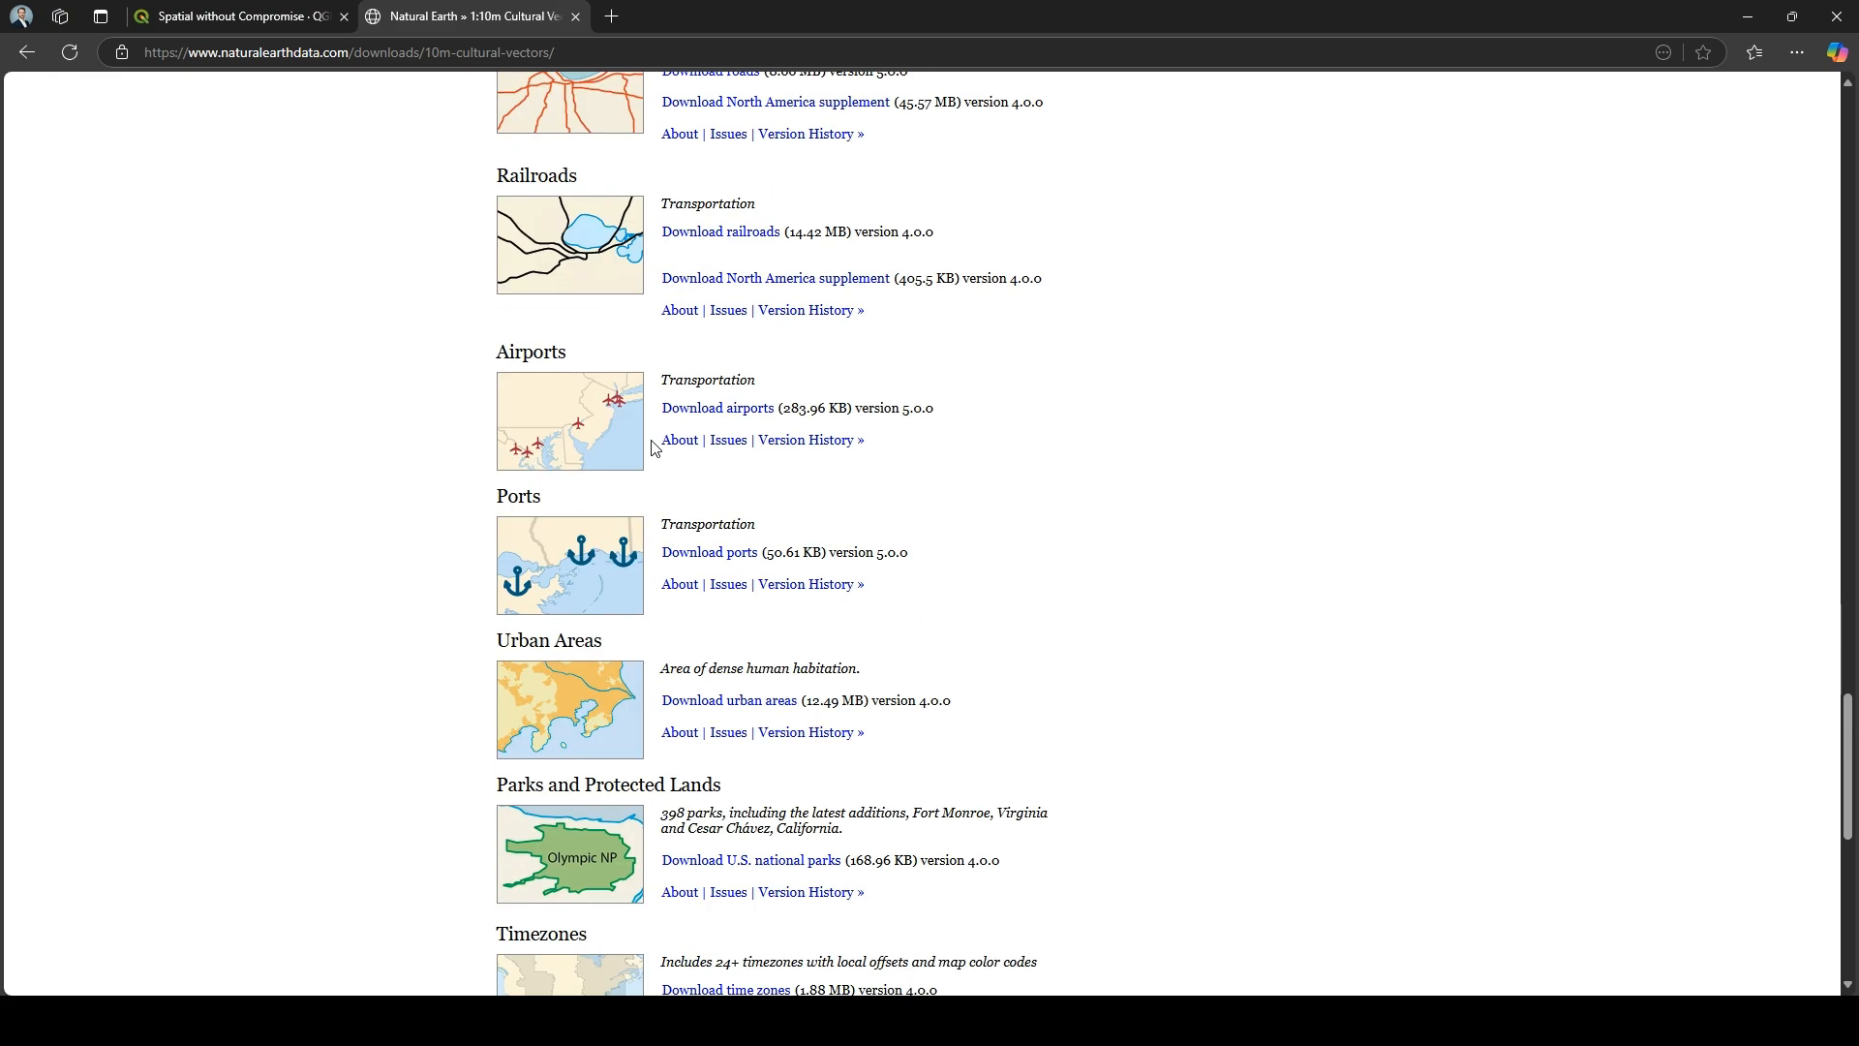
{"action": "scroll", "coordinate": [747, 416], "scroll_direction": "down", "scroll_amount": 9}
{"action": "scroll", "coordinate": [747, 415], "scroll_direction": "up", "scroll_amount": 15}
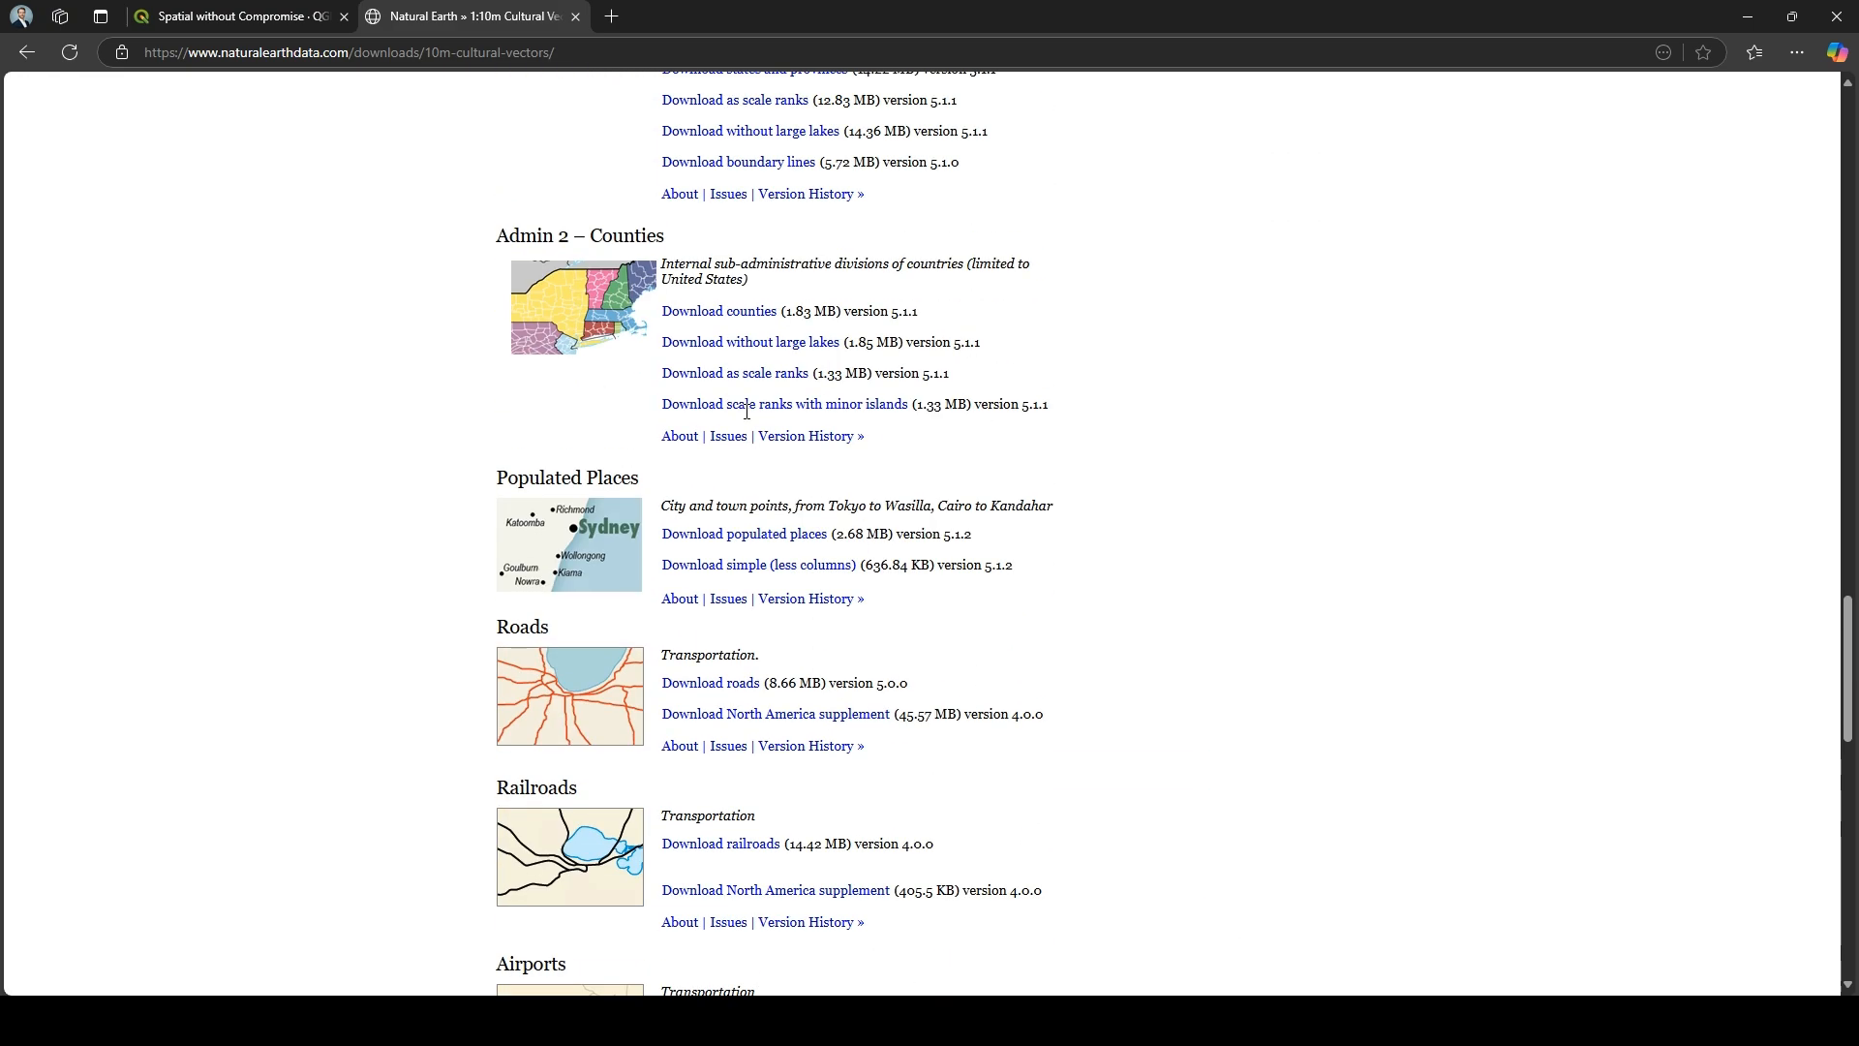
{"action": "scroll", "coordinate": [746, 412], "scroll_direction": "up", "scroll_amount": 13}
{"action": "scroll", "coordinate": [1038, 430], "scroll_direction": "up", "scroll_amount": 20}
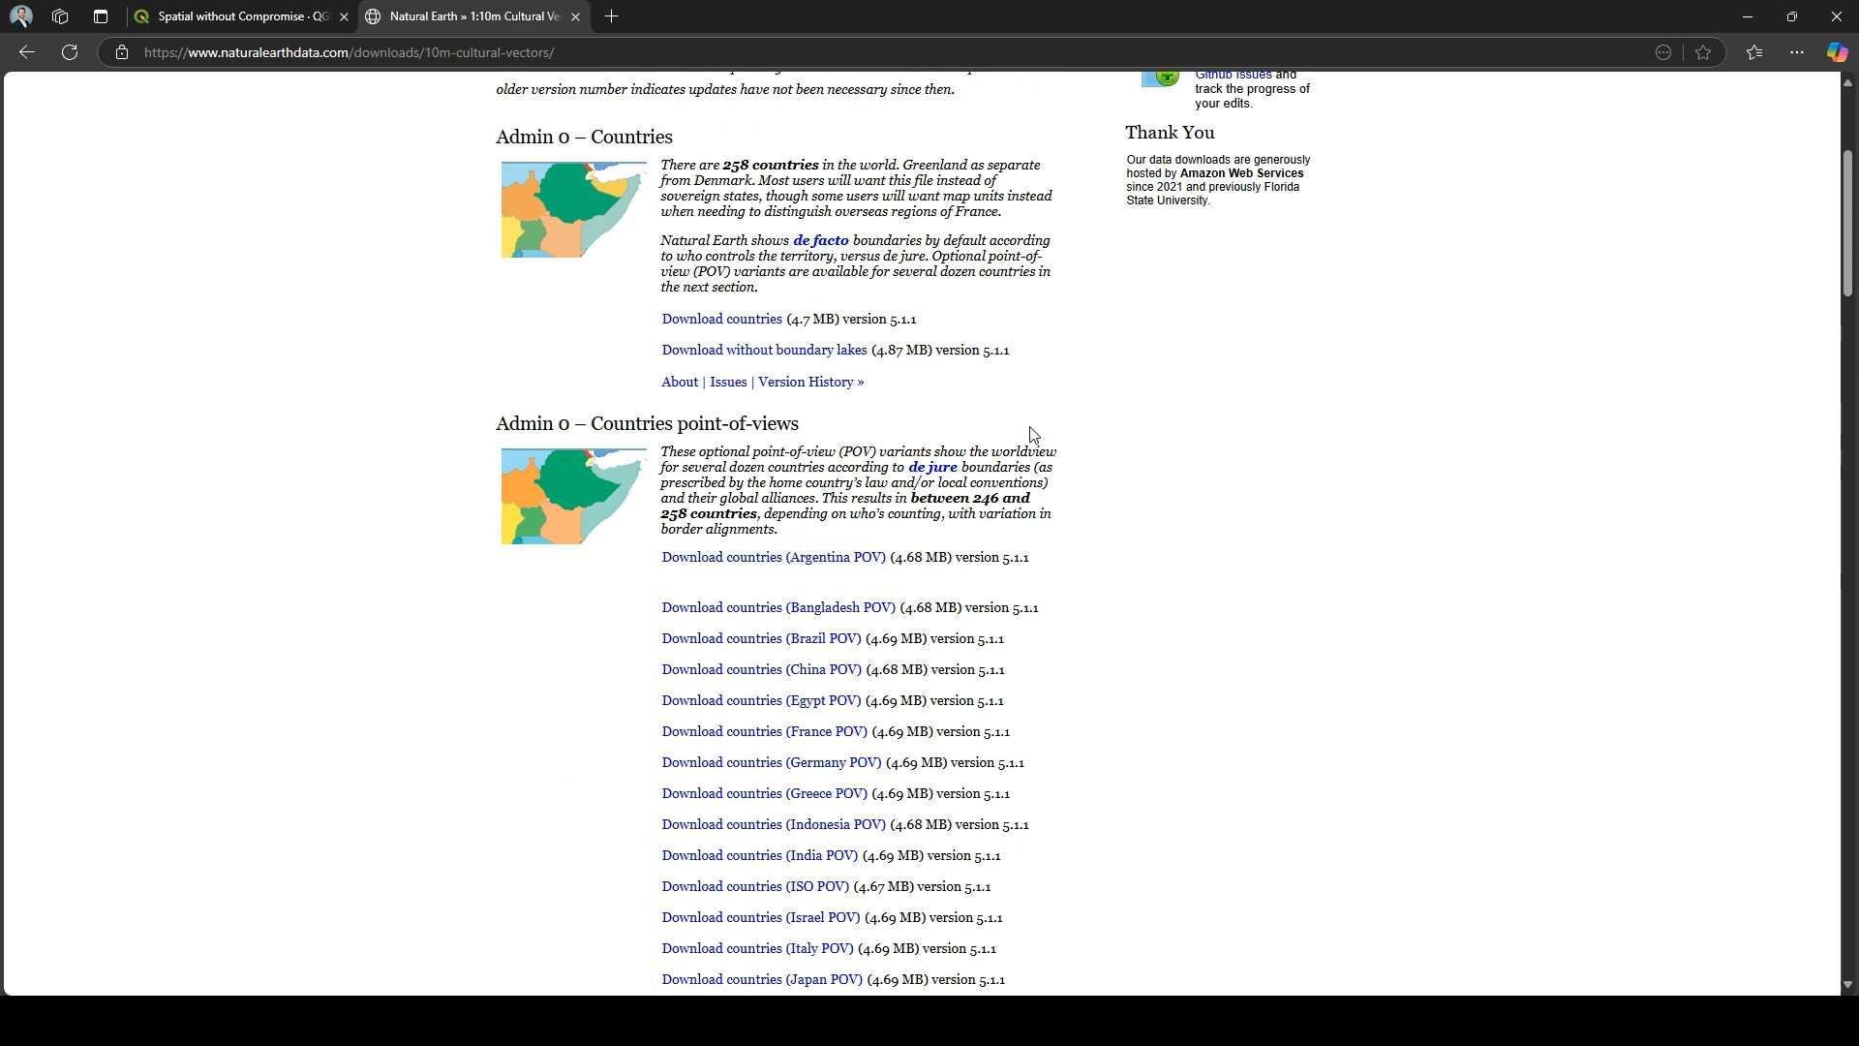
- Download the Admin 0 – Countries file without boundary lakes and close the Natural Earth page
{"action": "scroll", "coordinate": [1050, 439], "scroll_direction": "up", "scroll_amount": 1}
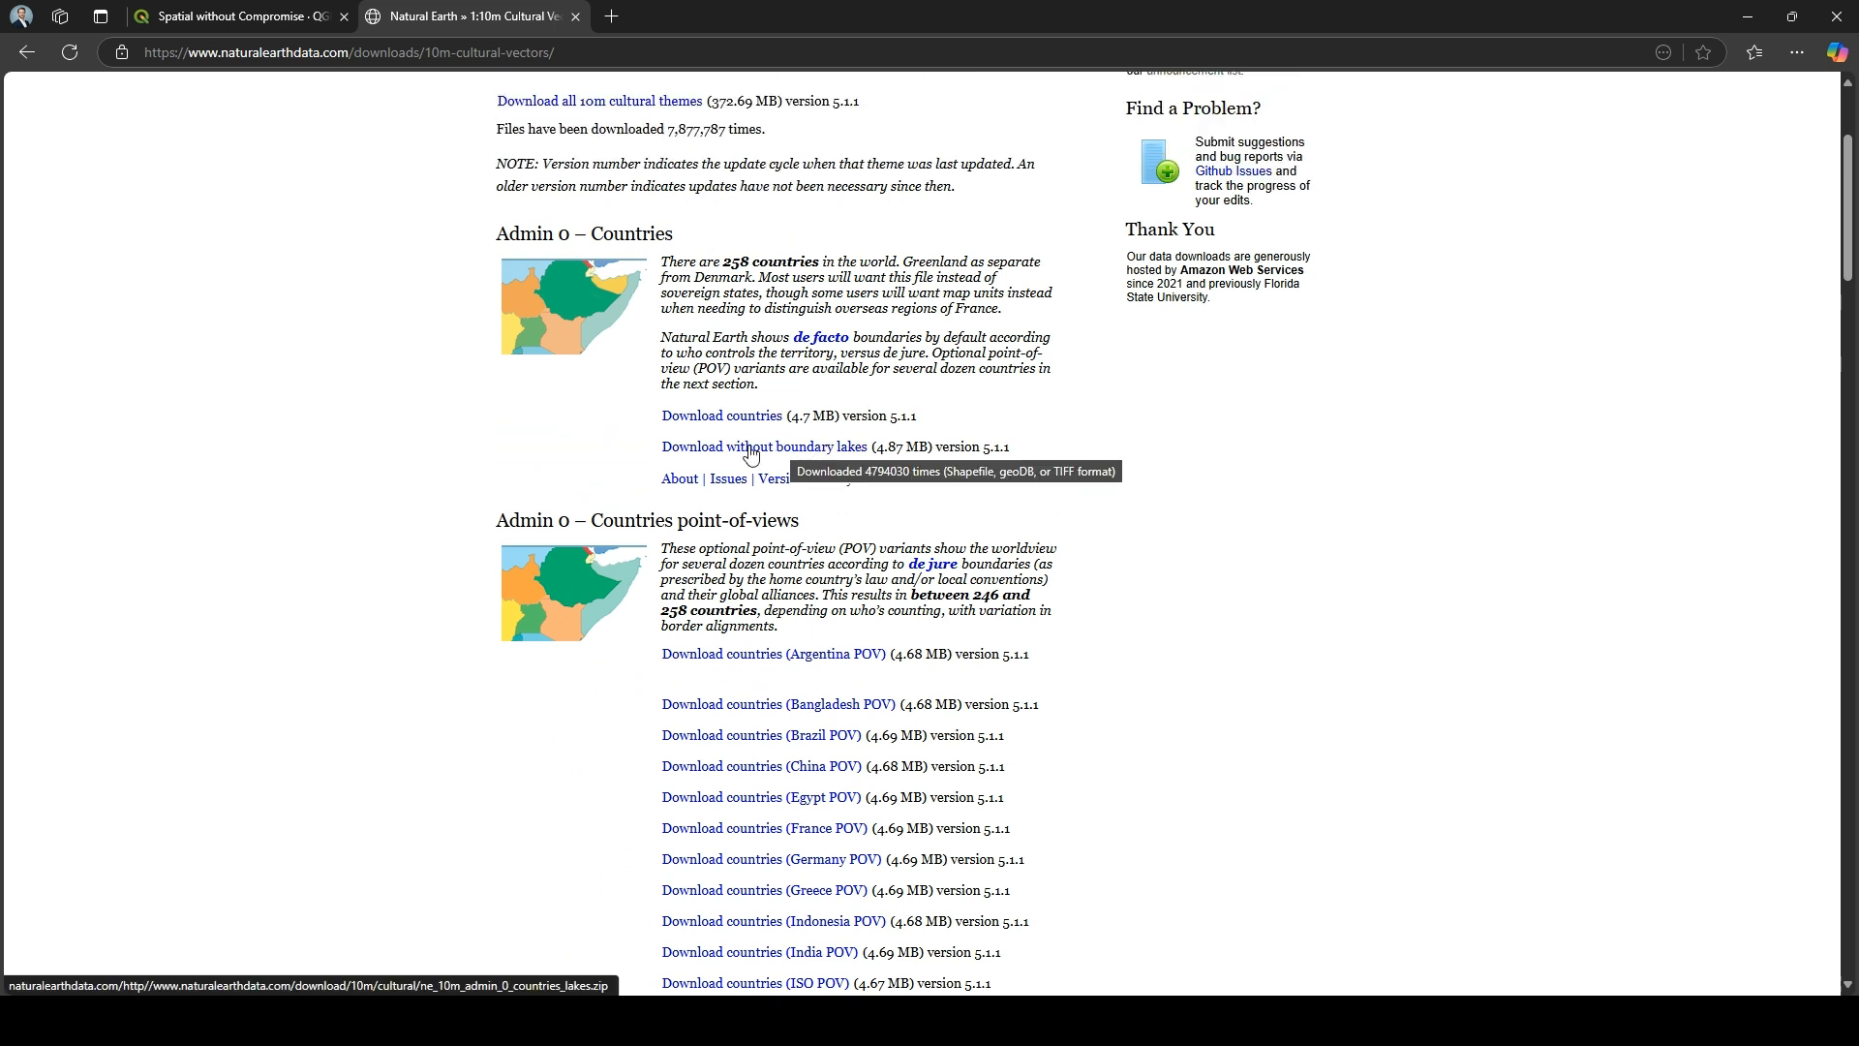
{"action": "scroll", "coordinate": [751, 455], "scroll_direction": "down", "scroll_amount": 4}
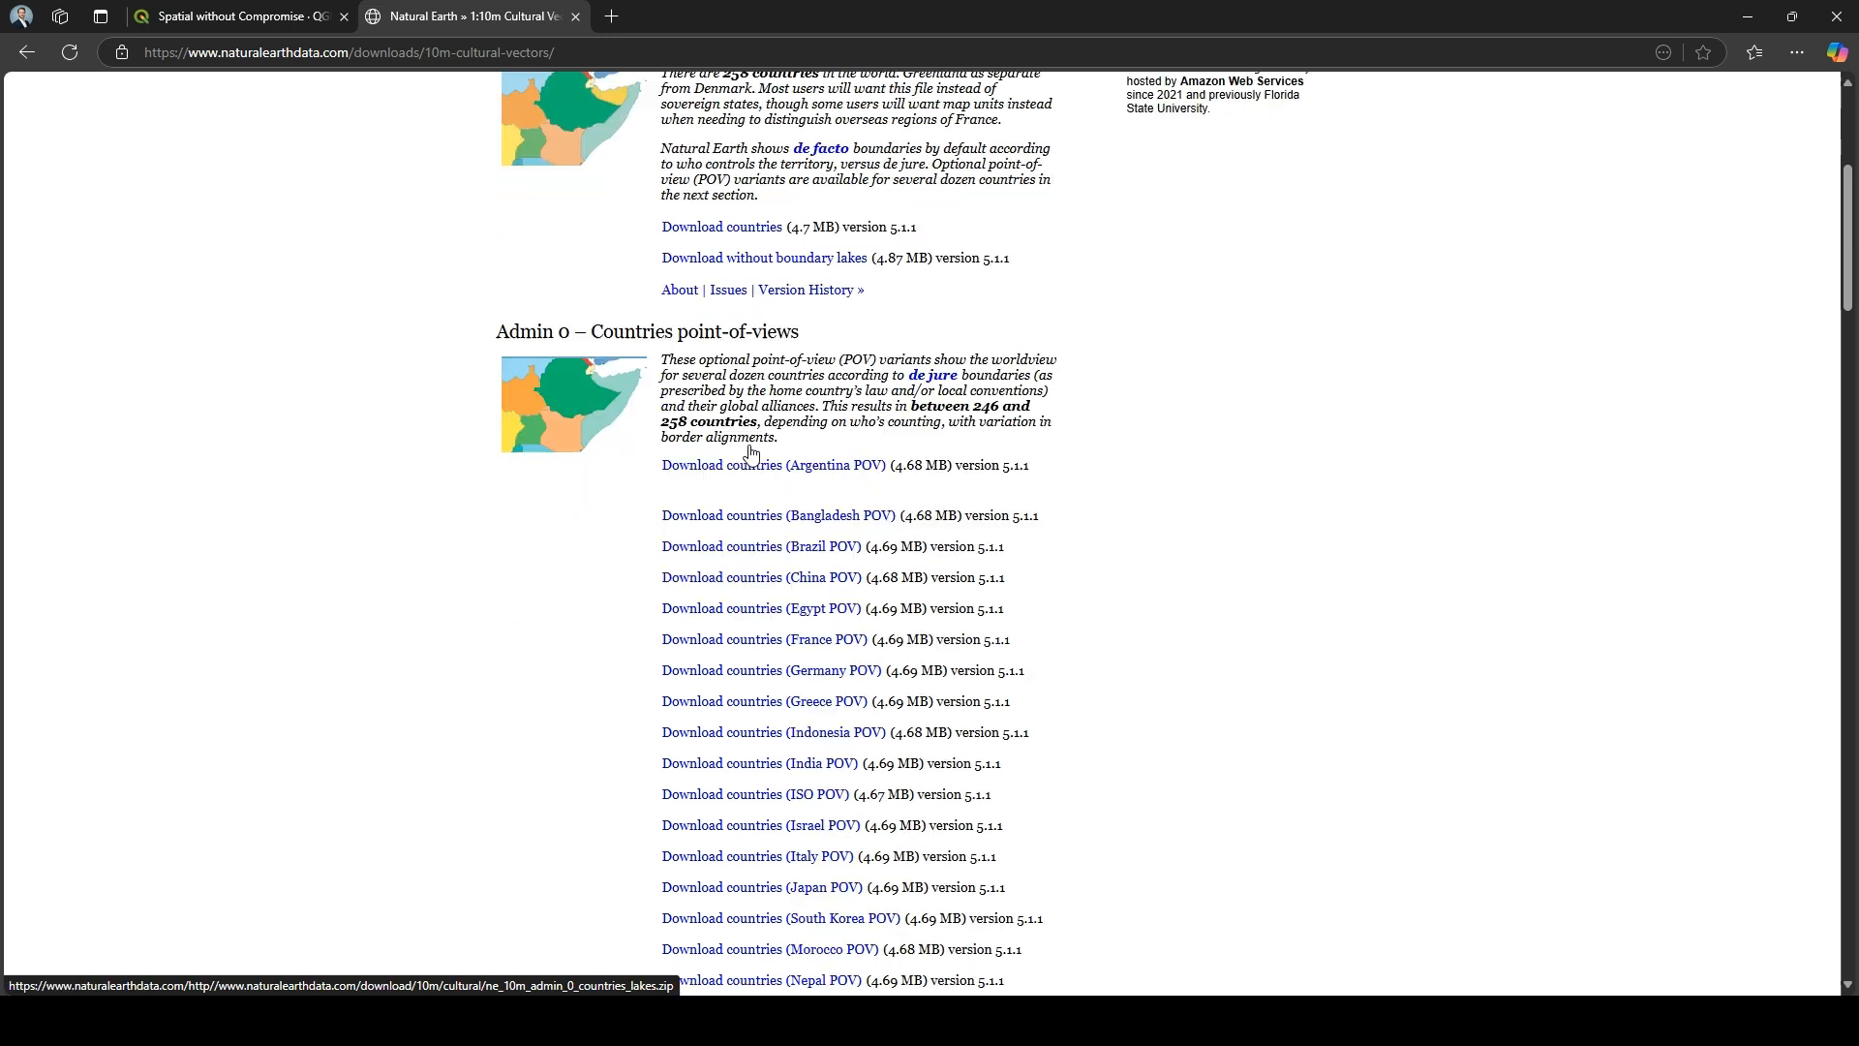
{"action": "scroll", "coordinate": [750, 456], "scroll_direction": "up", "scroll_amount": 4}
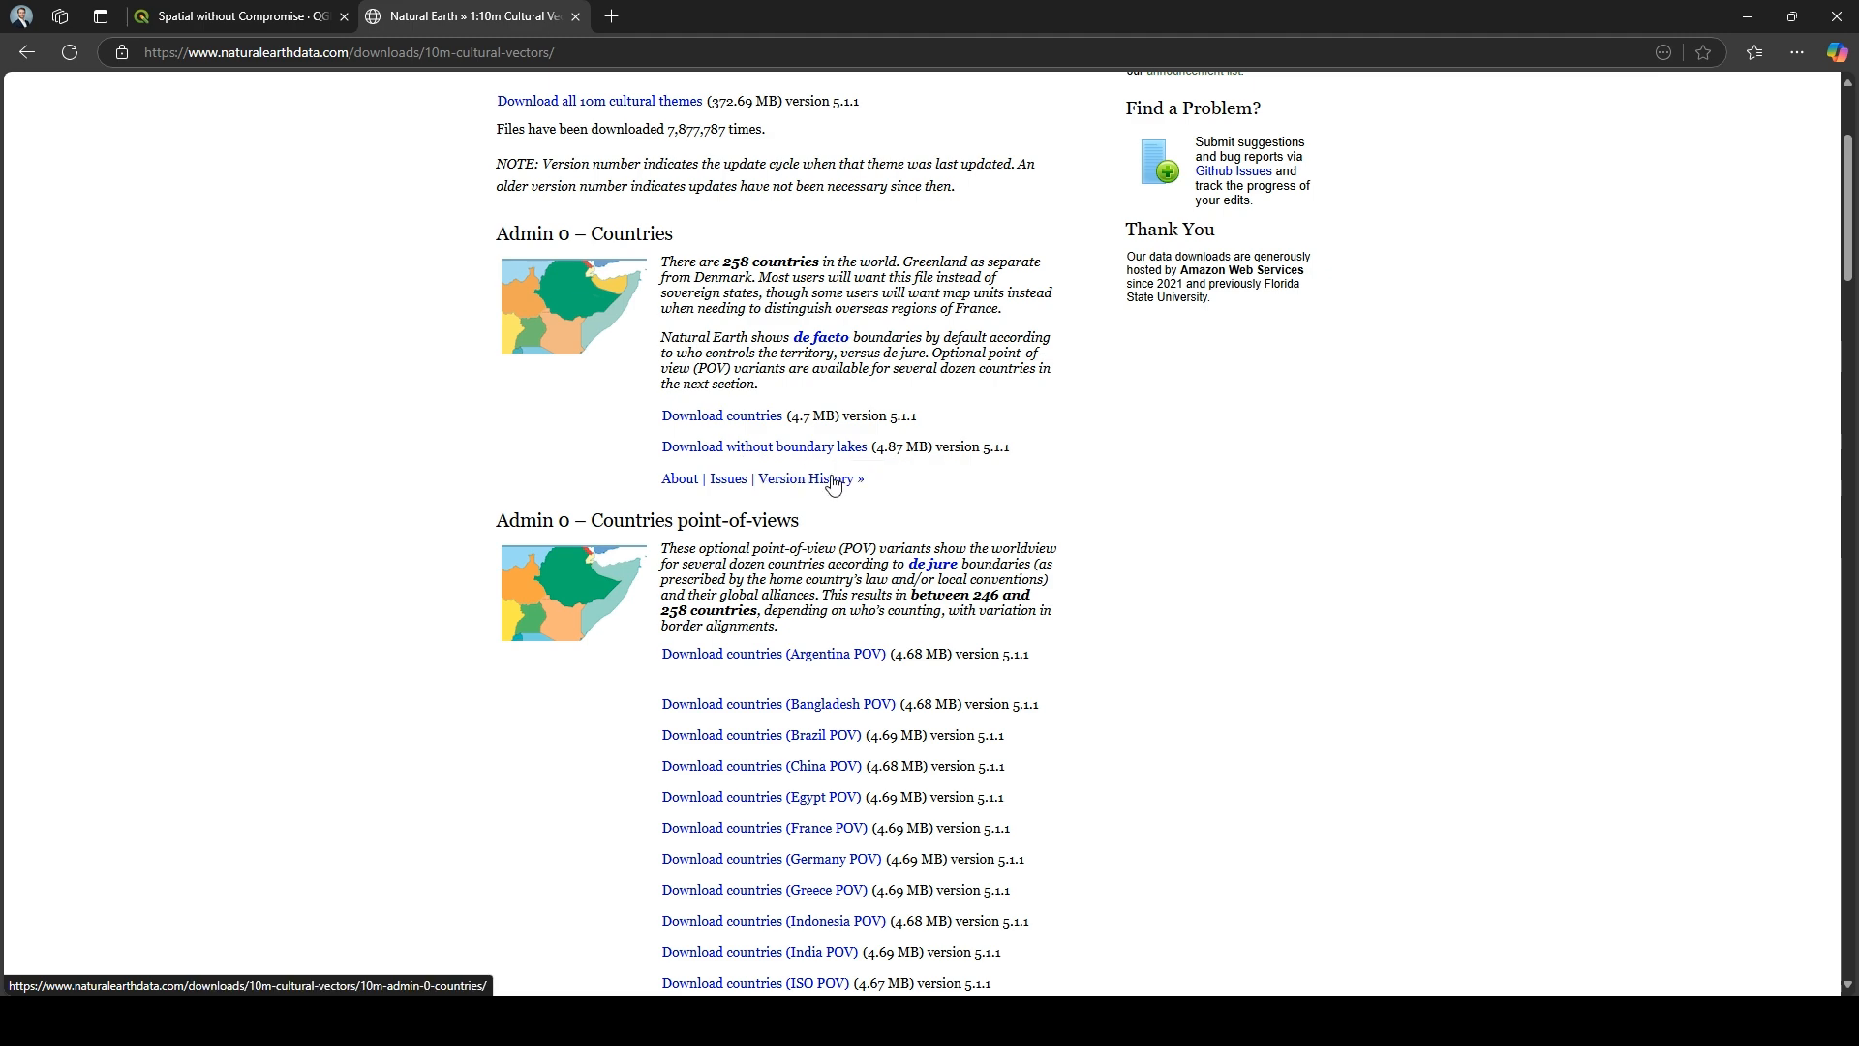
{"action": "scroll", "coordinate": [825, 489], "scroll_direction": "down", "scroll_amount": 6}
{"action": "scroll", "coordinate": [825, 481], "scroll_direction": "up", "scroll_amount": 8}
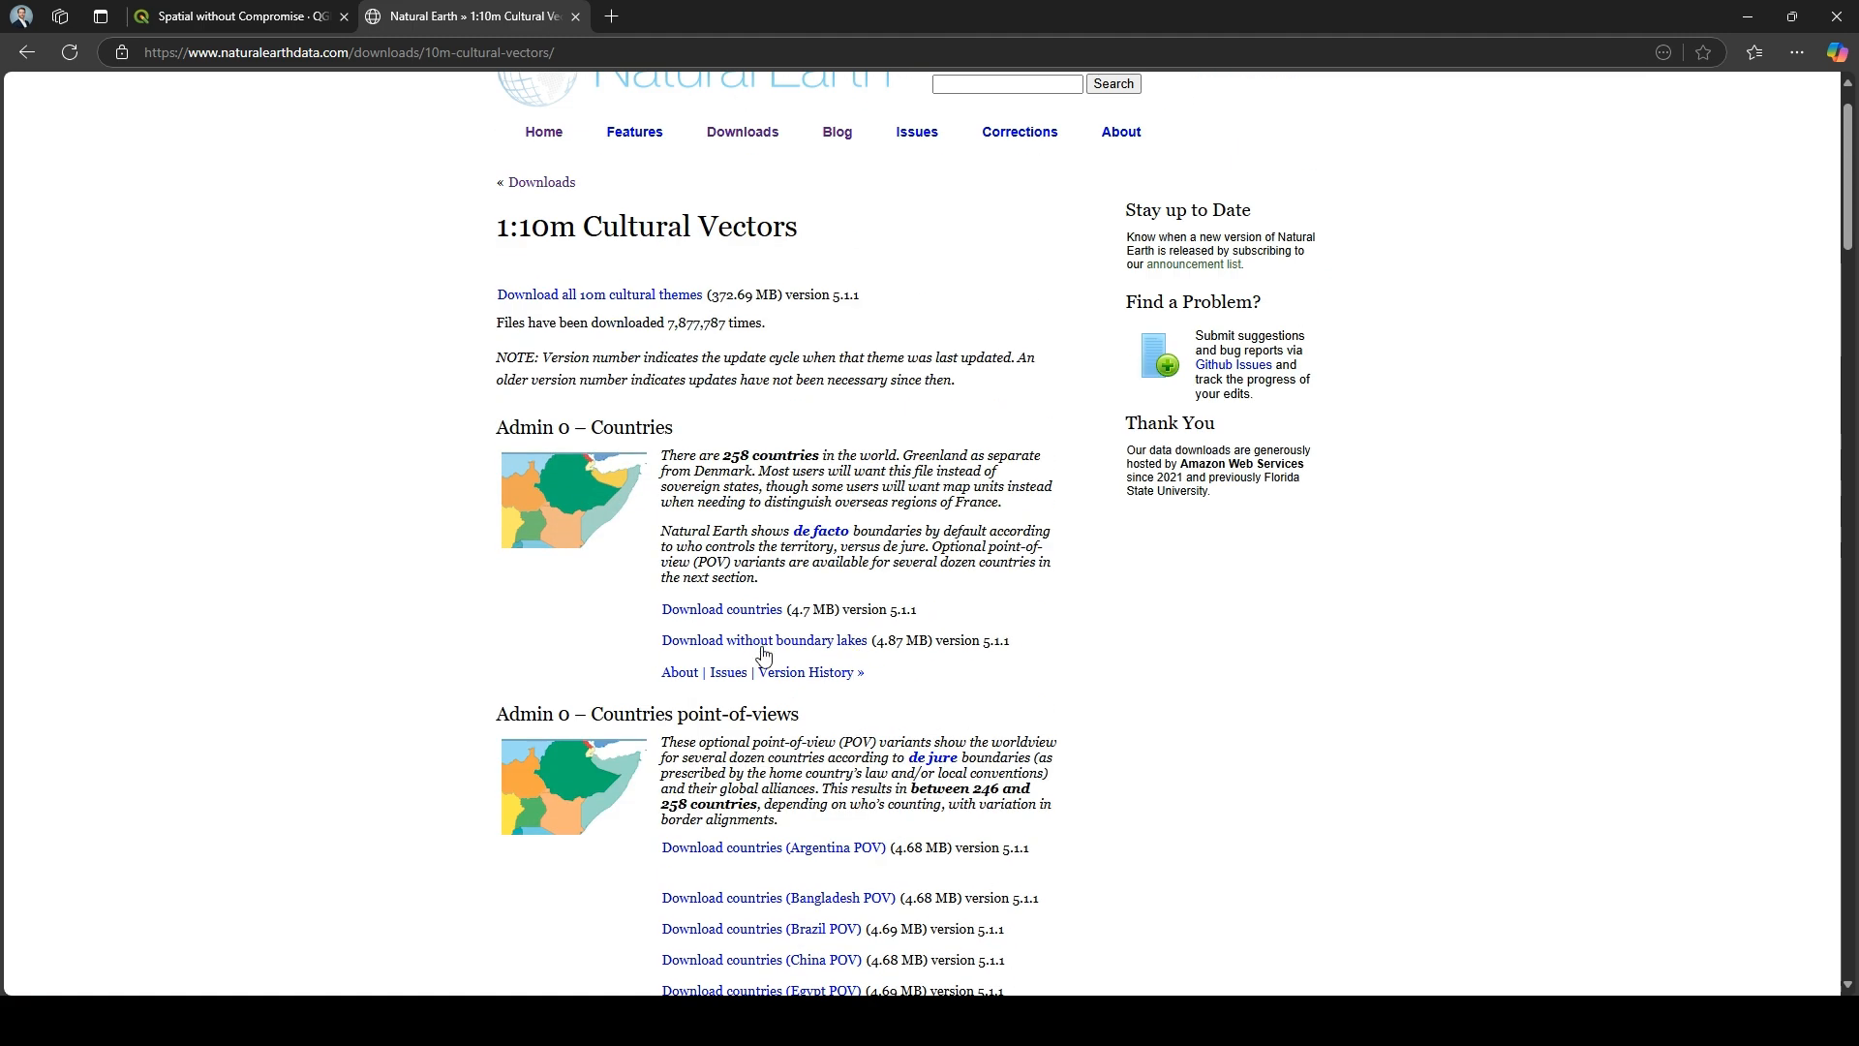
{"action": "scroll", "coordinate": [764, 650], "scroll_direction": "down", "scroll_amount": 15}
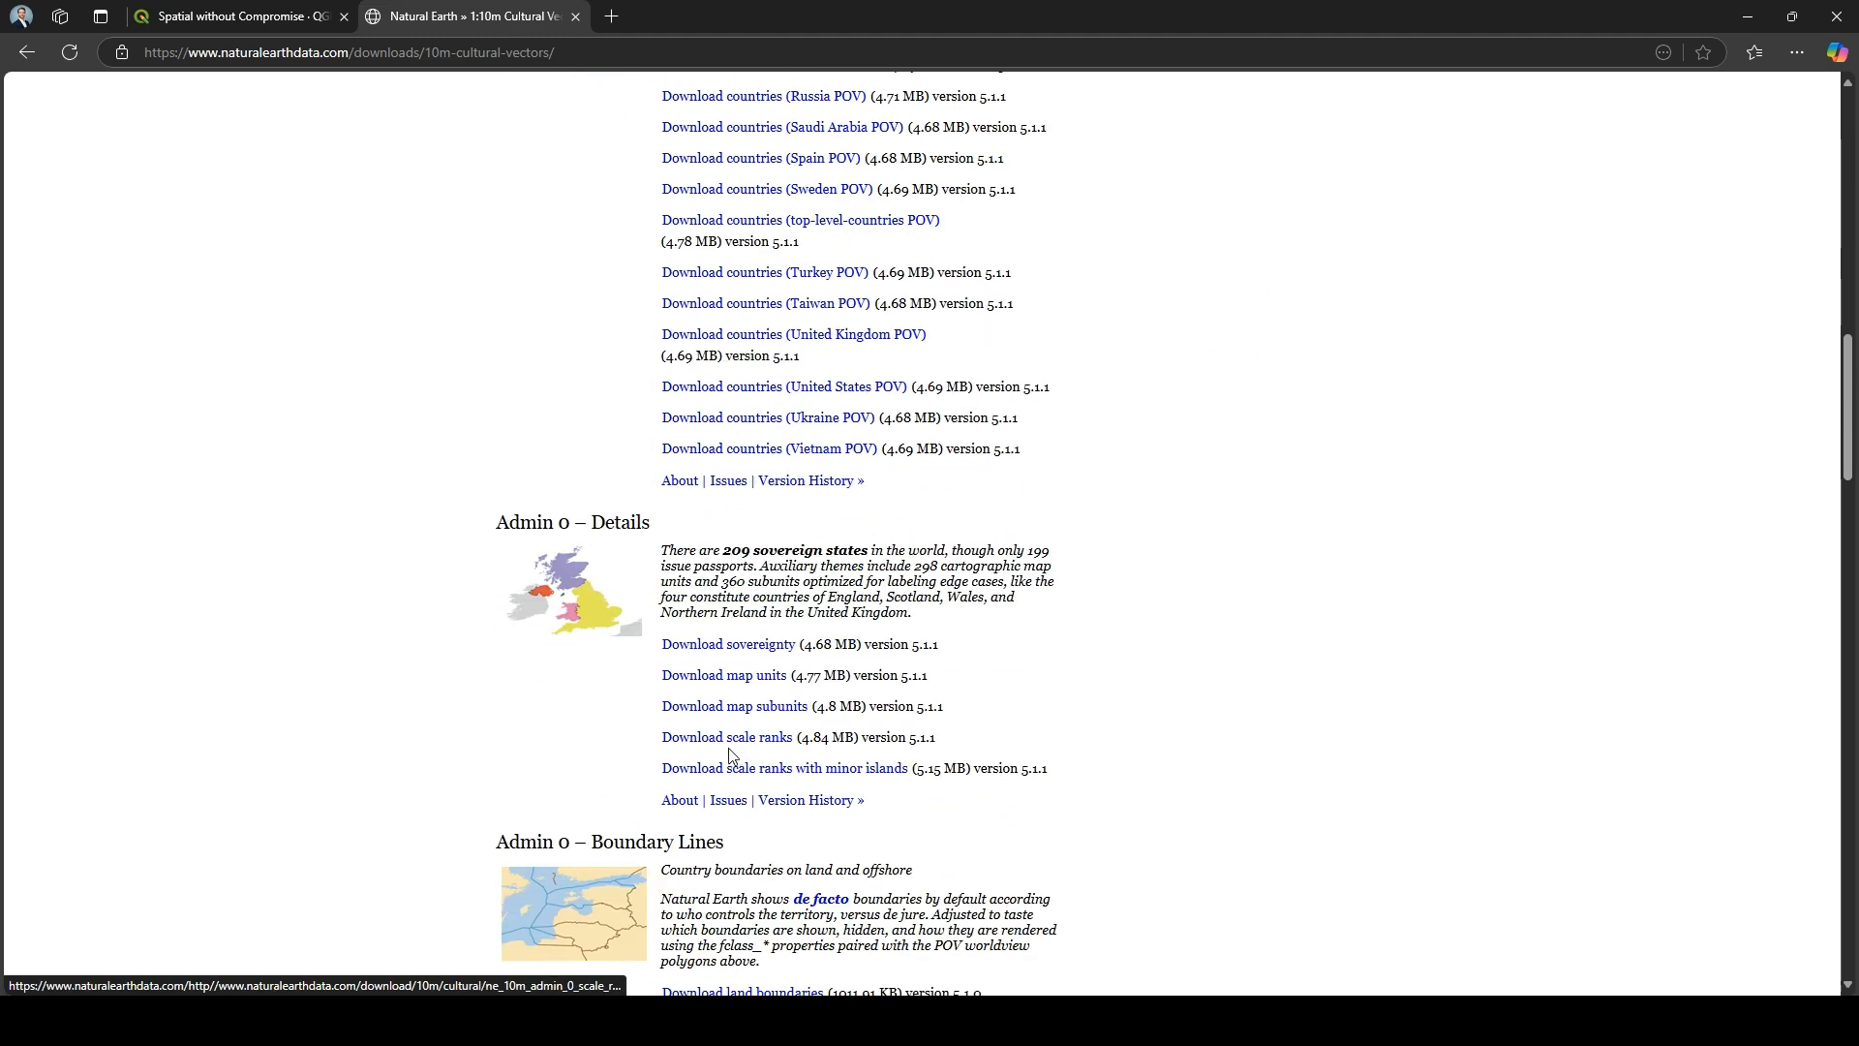
{"action": "scroll", "coordinate": [766, 589], "scroll_direction": "up", "scroll_amount": 14}
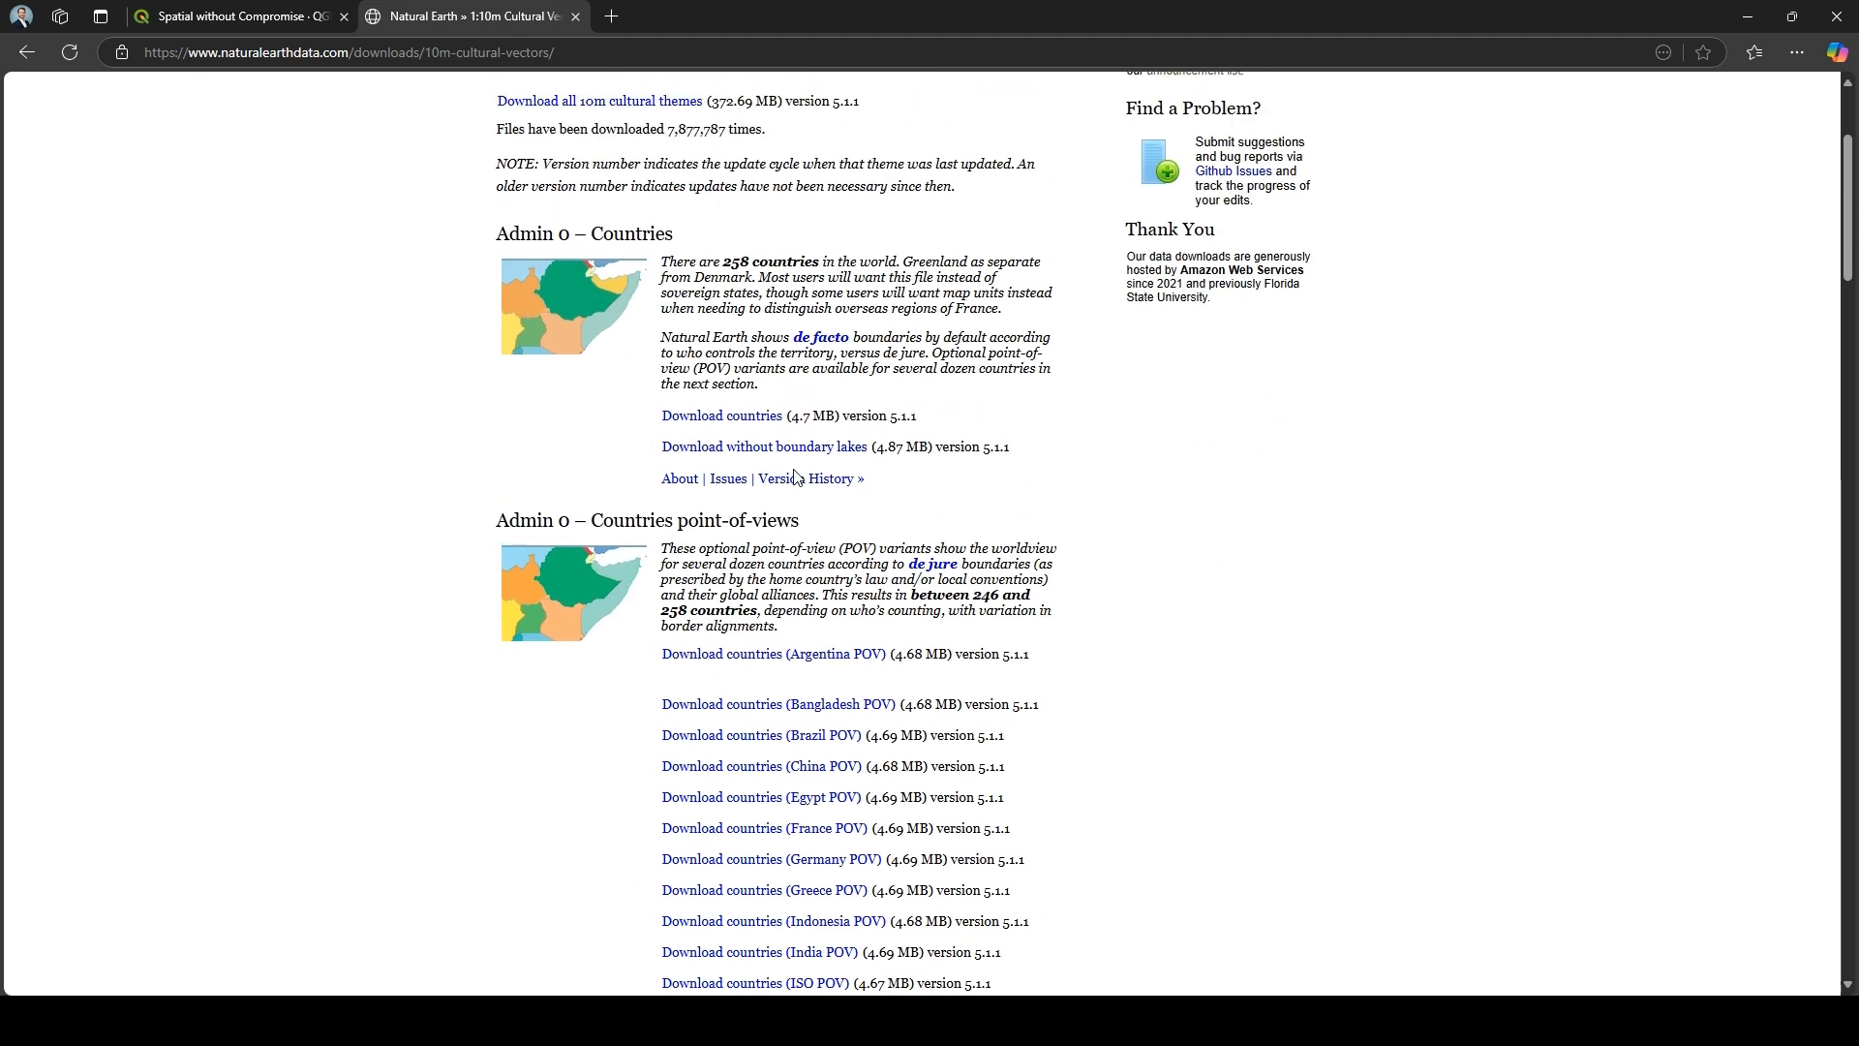
{"action": "left_click", "coordinate": [735, 449]}
{"action": "scroll", "coordinate": [1143, 484], "scroll_direction": "up", "scroll_amount": 3}
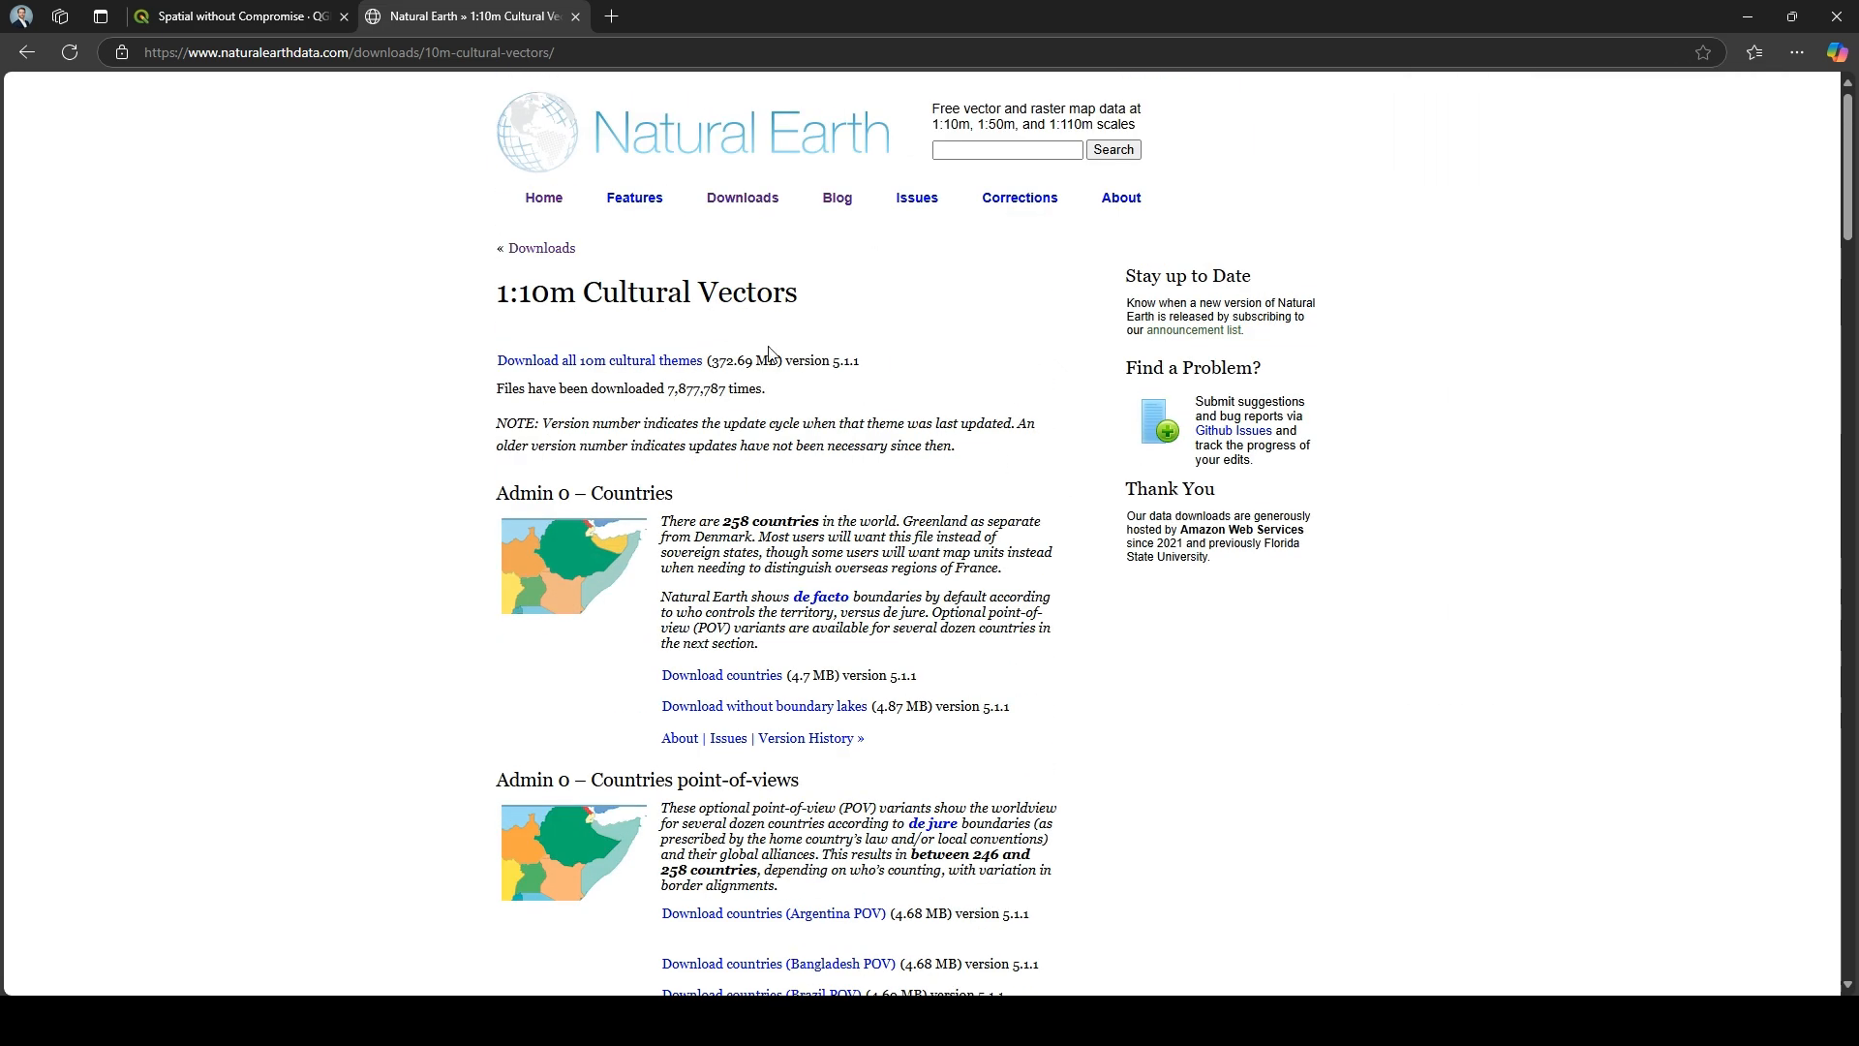
{"action": "left_click", "coordinate": [575, 17]}
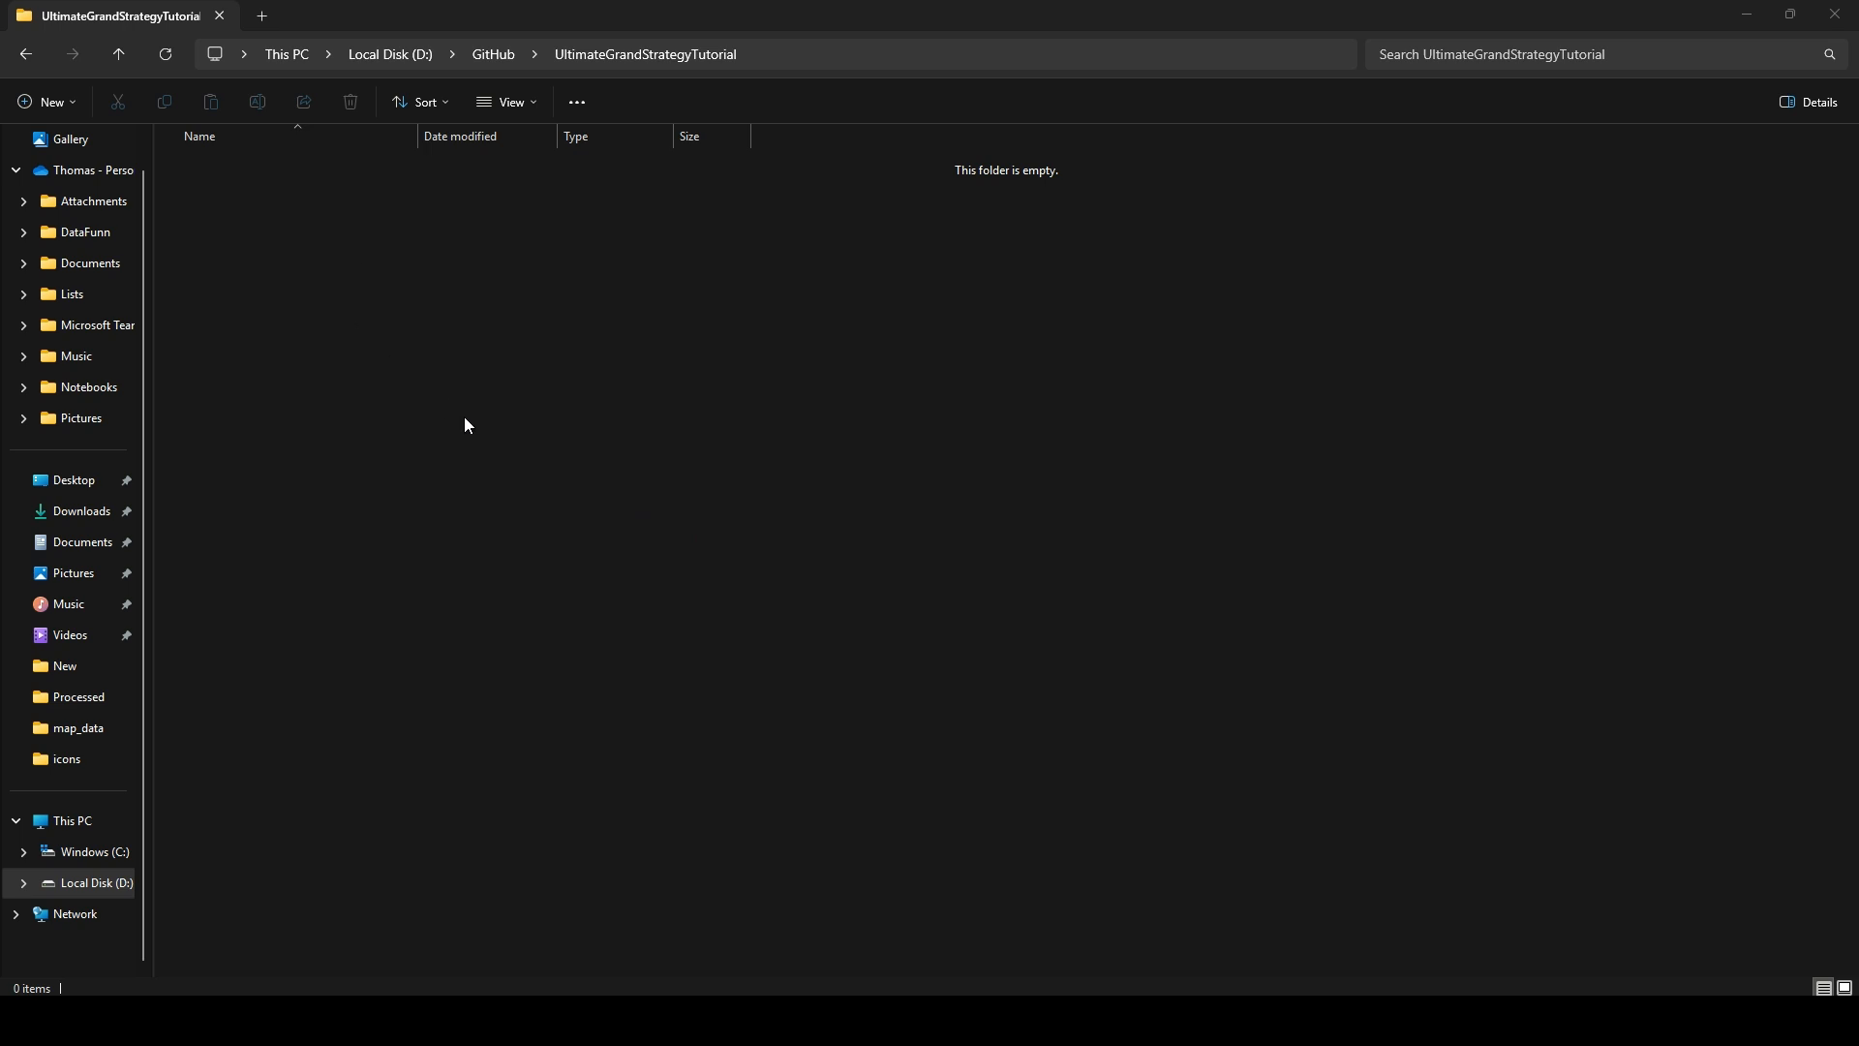
- Create a folder named raw_data inside UltimateGrandStrategyTutorial and open it
{"action": "right_click", "coordinate": [311, 255]}
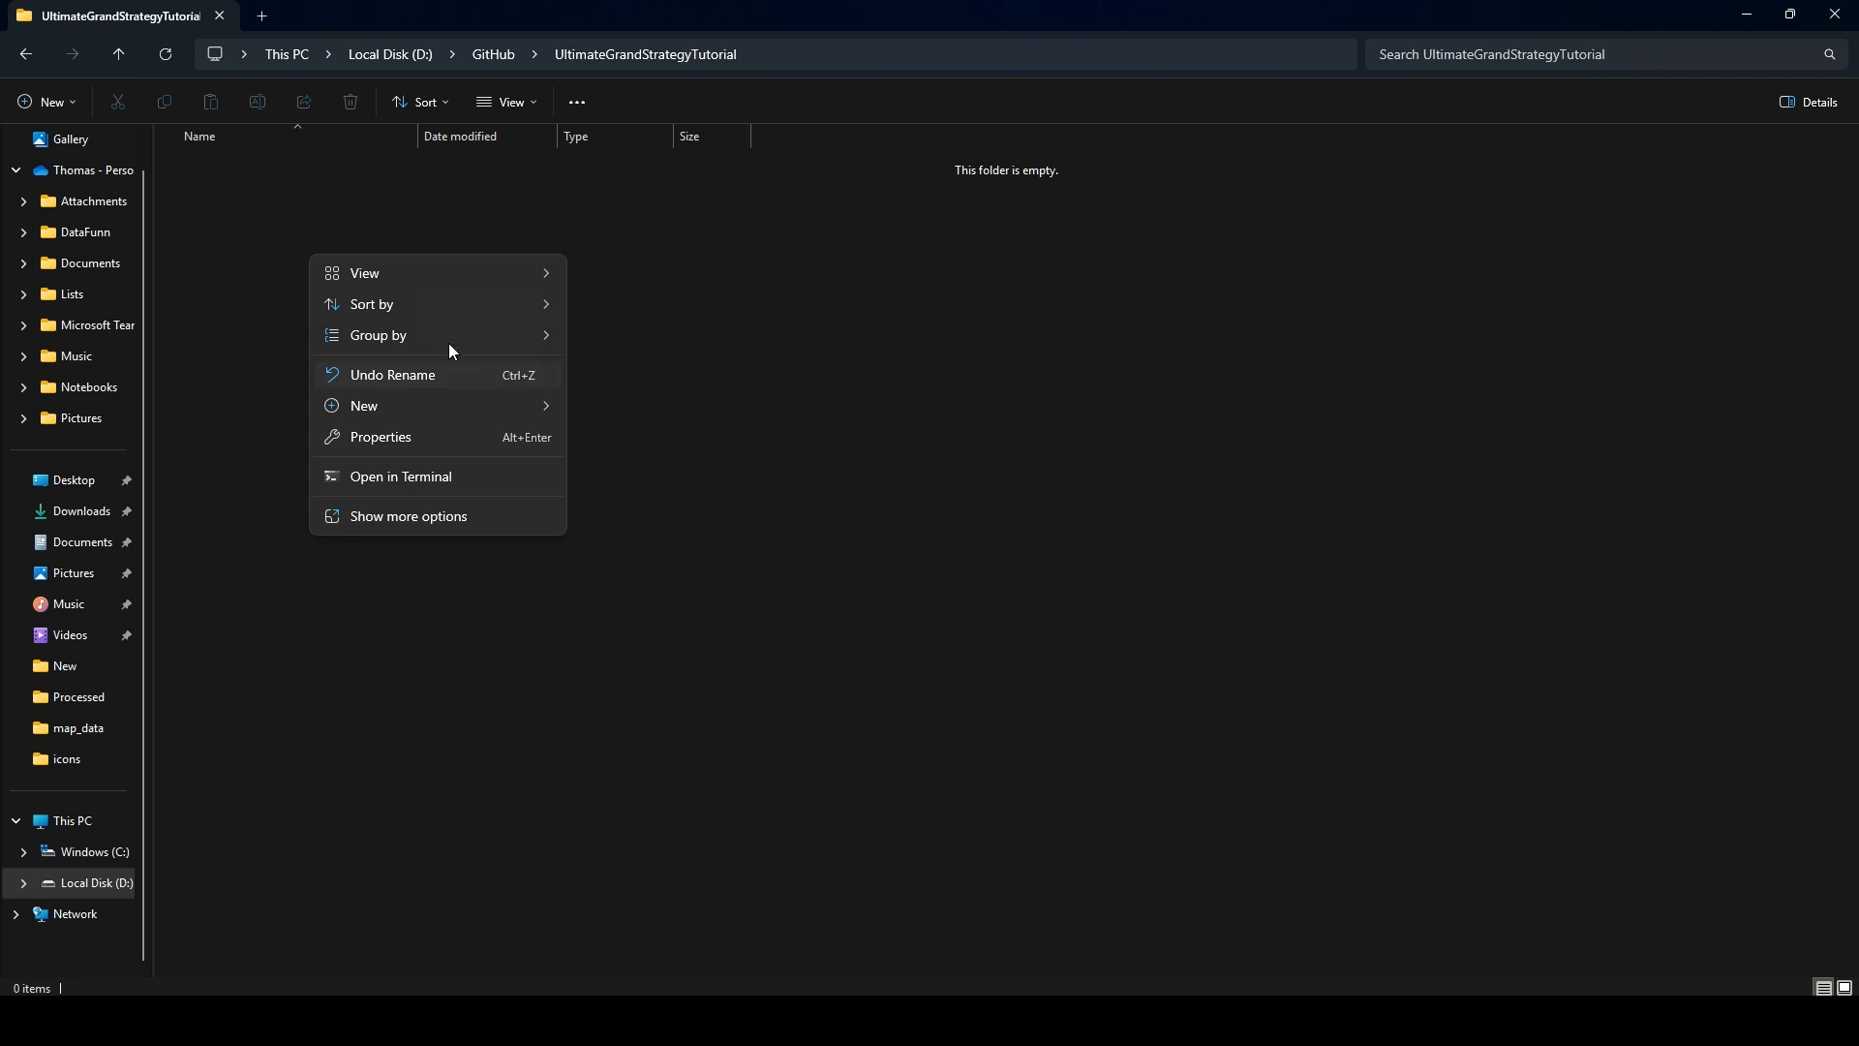
{"action": "mouse_move", "coordinate": [456, 406]}
{"action": "left_click", "coordinate": [666, 403]}
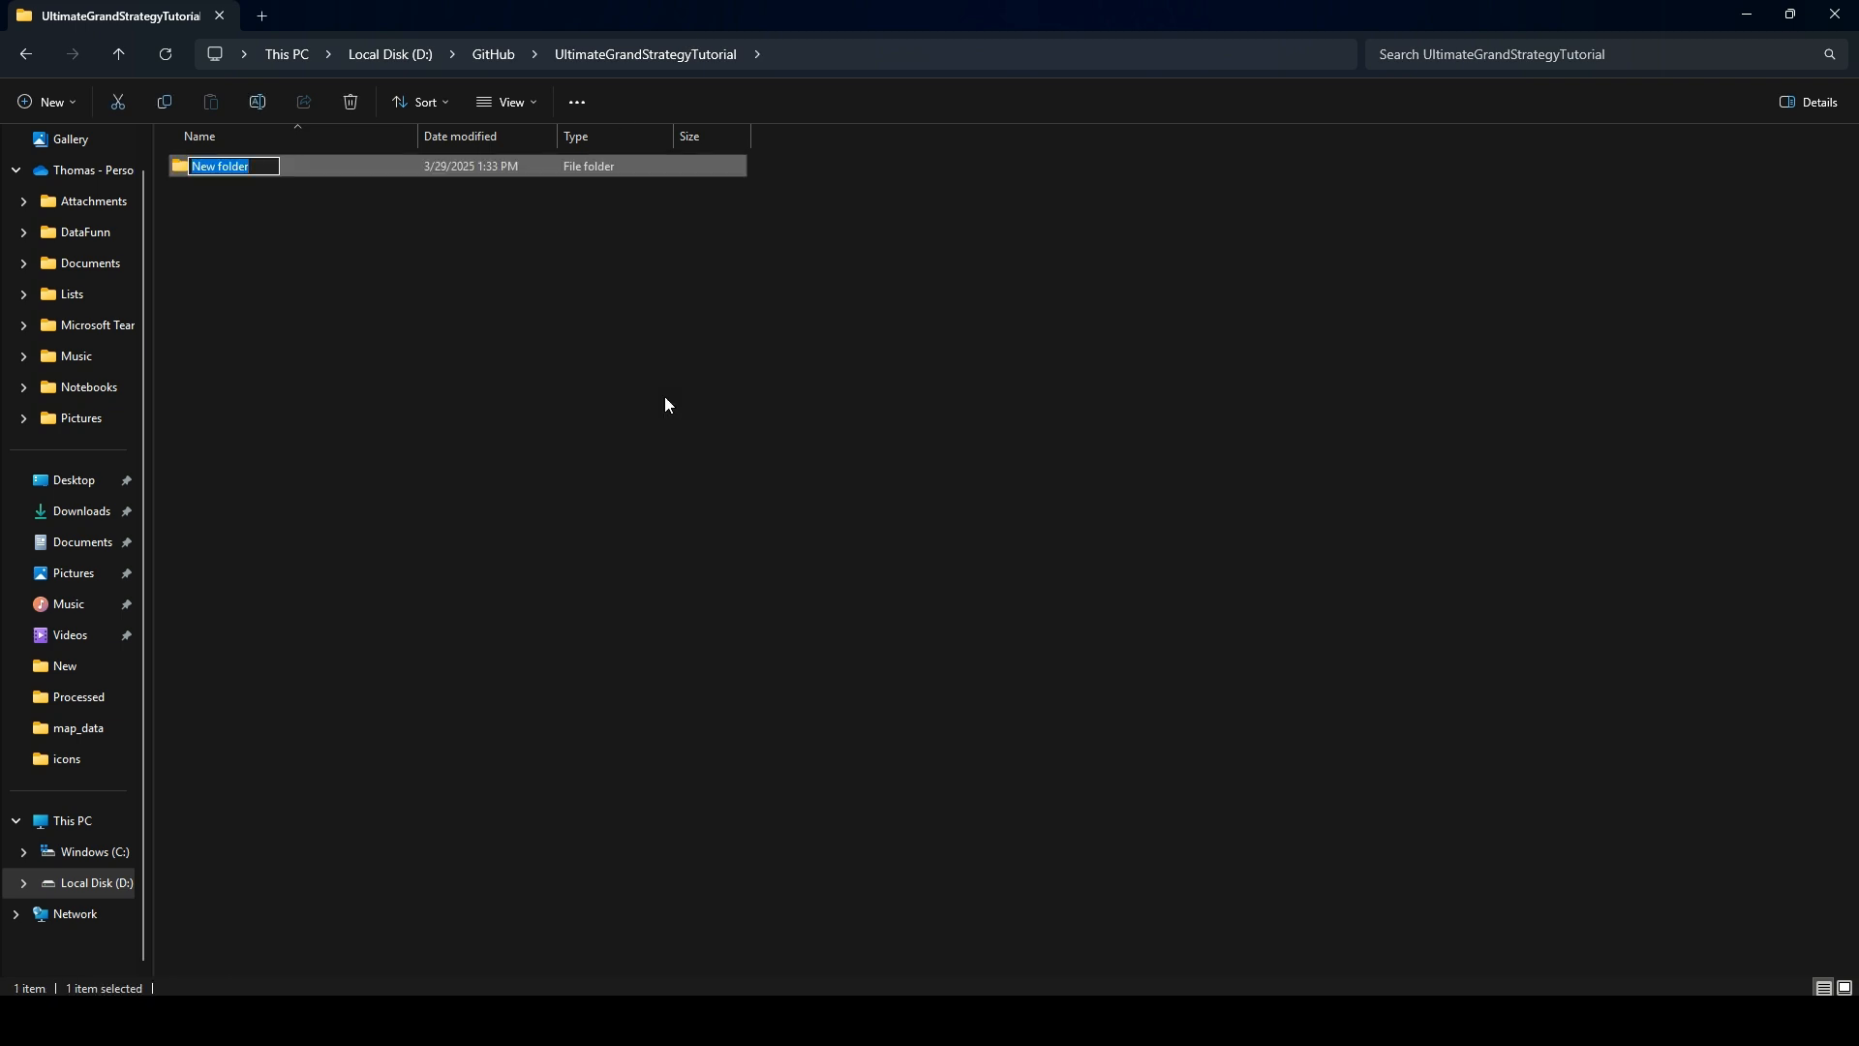
{"action": "type", "text": "raw_data"}
{"action": "left_click", "coordinate": [368, 388]}
{"action": "double_click", "coordinate": [224, 170]}
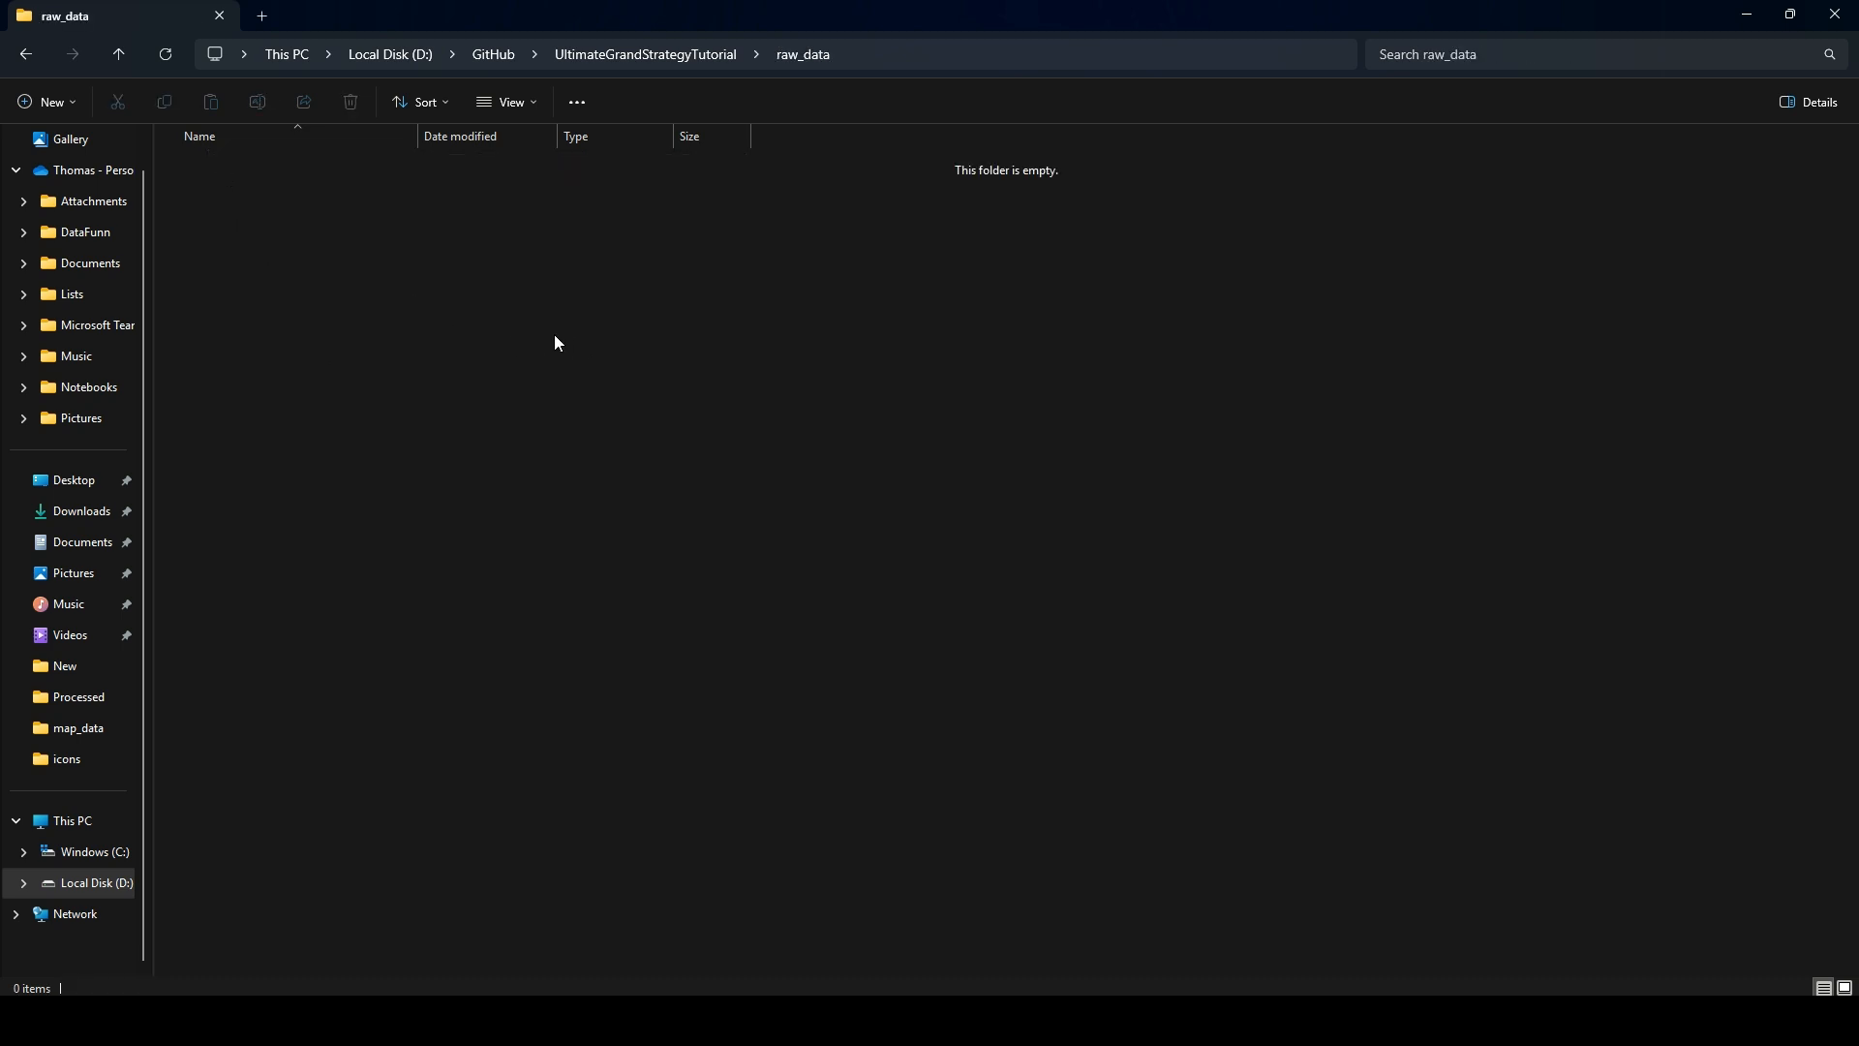
- Transfer the downloaded GEBCO elevation TIFs, Natural Earth zips and world.200407.3x5400x2700.jpg from Downloads into the raw_data folder
{"action": "mouse_move", "coordinate": [933, 1021]}
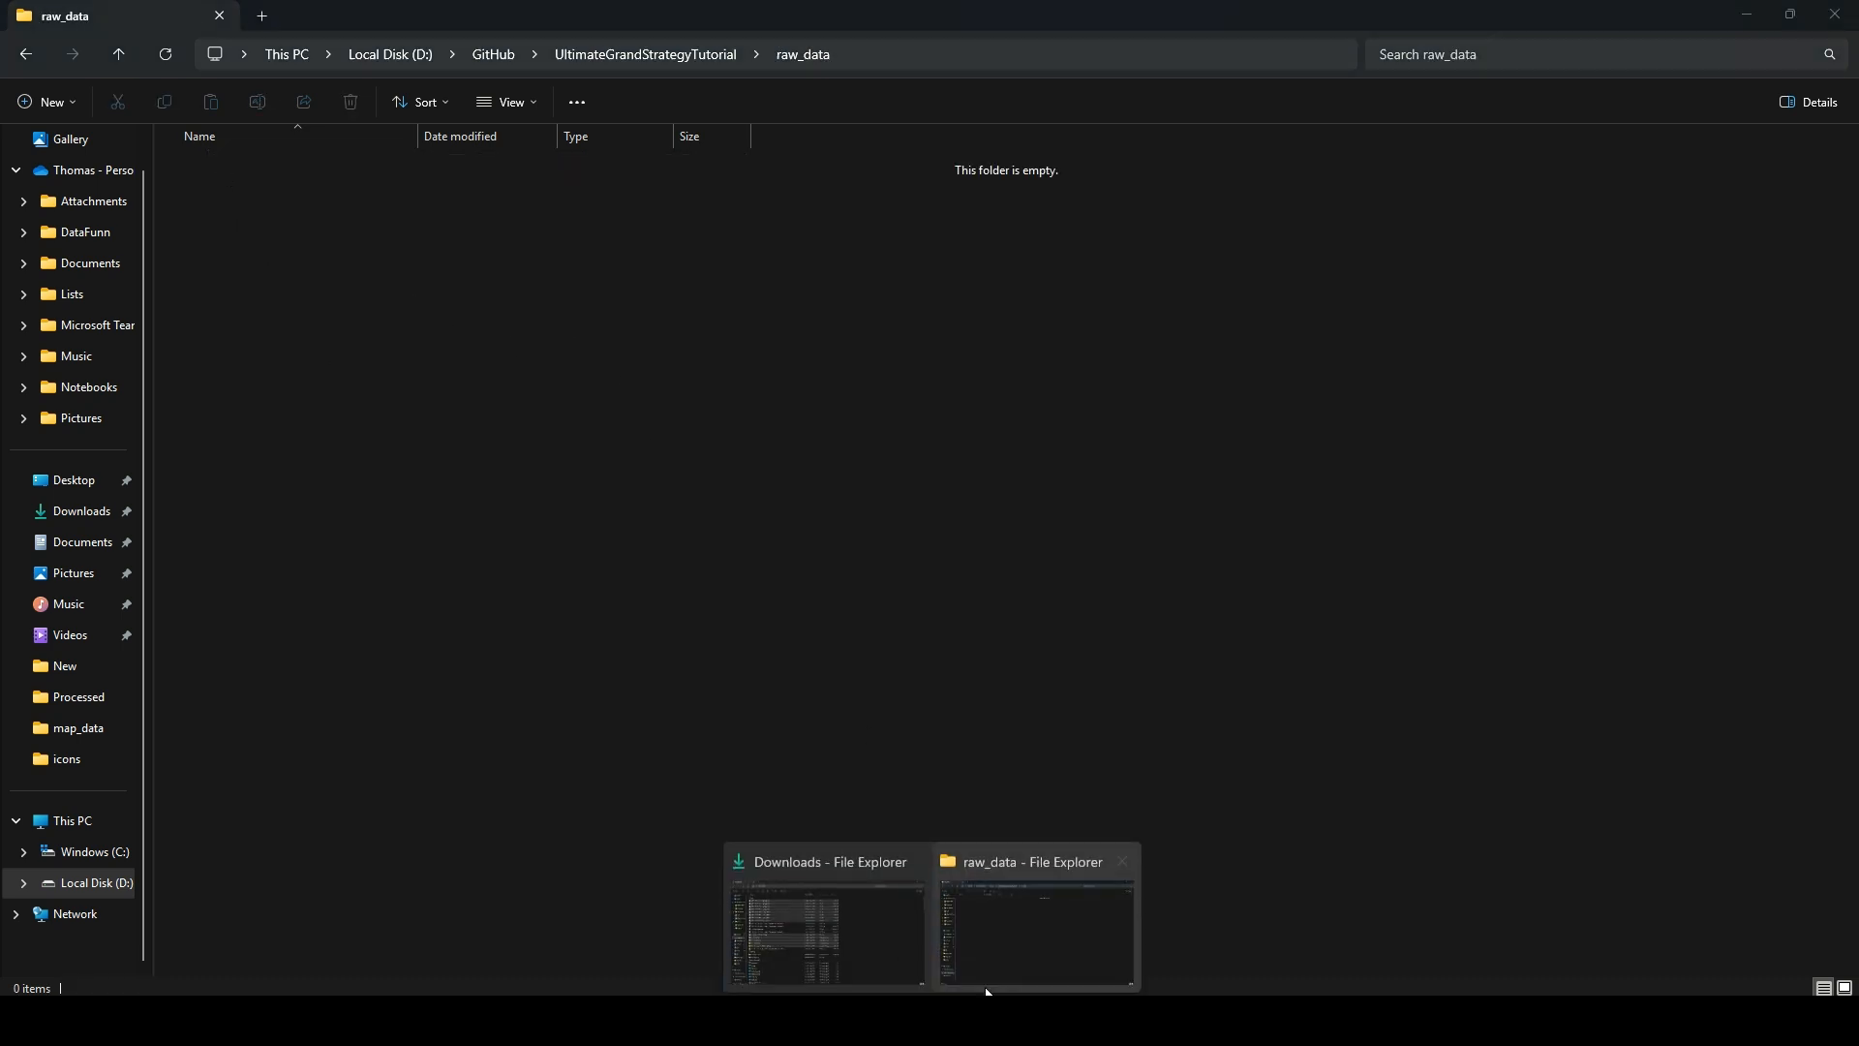
{"action": "left_click", "coordinate": [920, 922]}
{"action": "left_click_drag", "start_coordinate": [1098, 15], "coordinate": [1858, 78]}
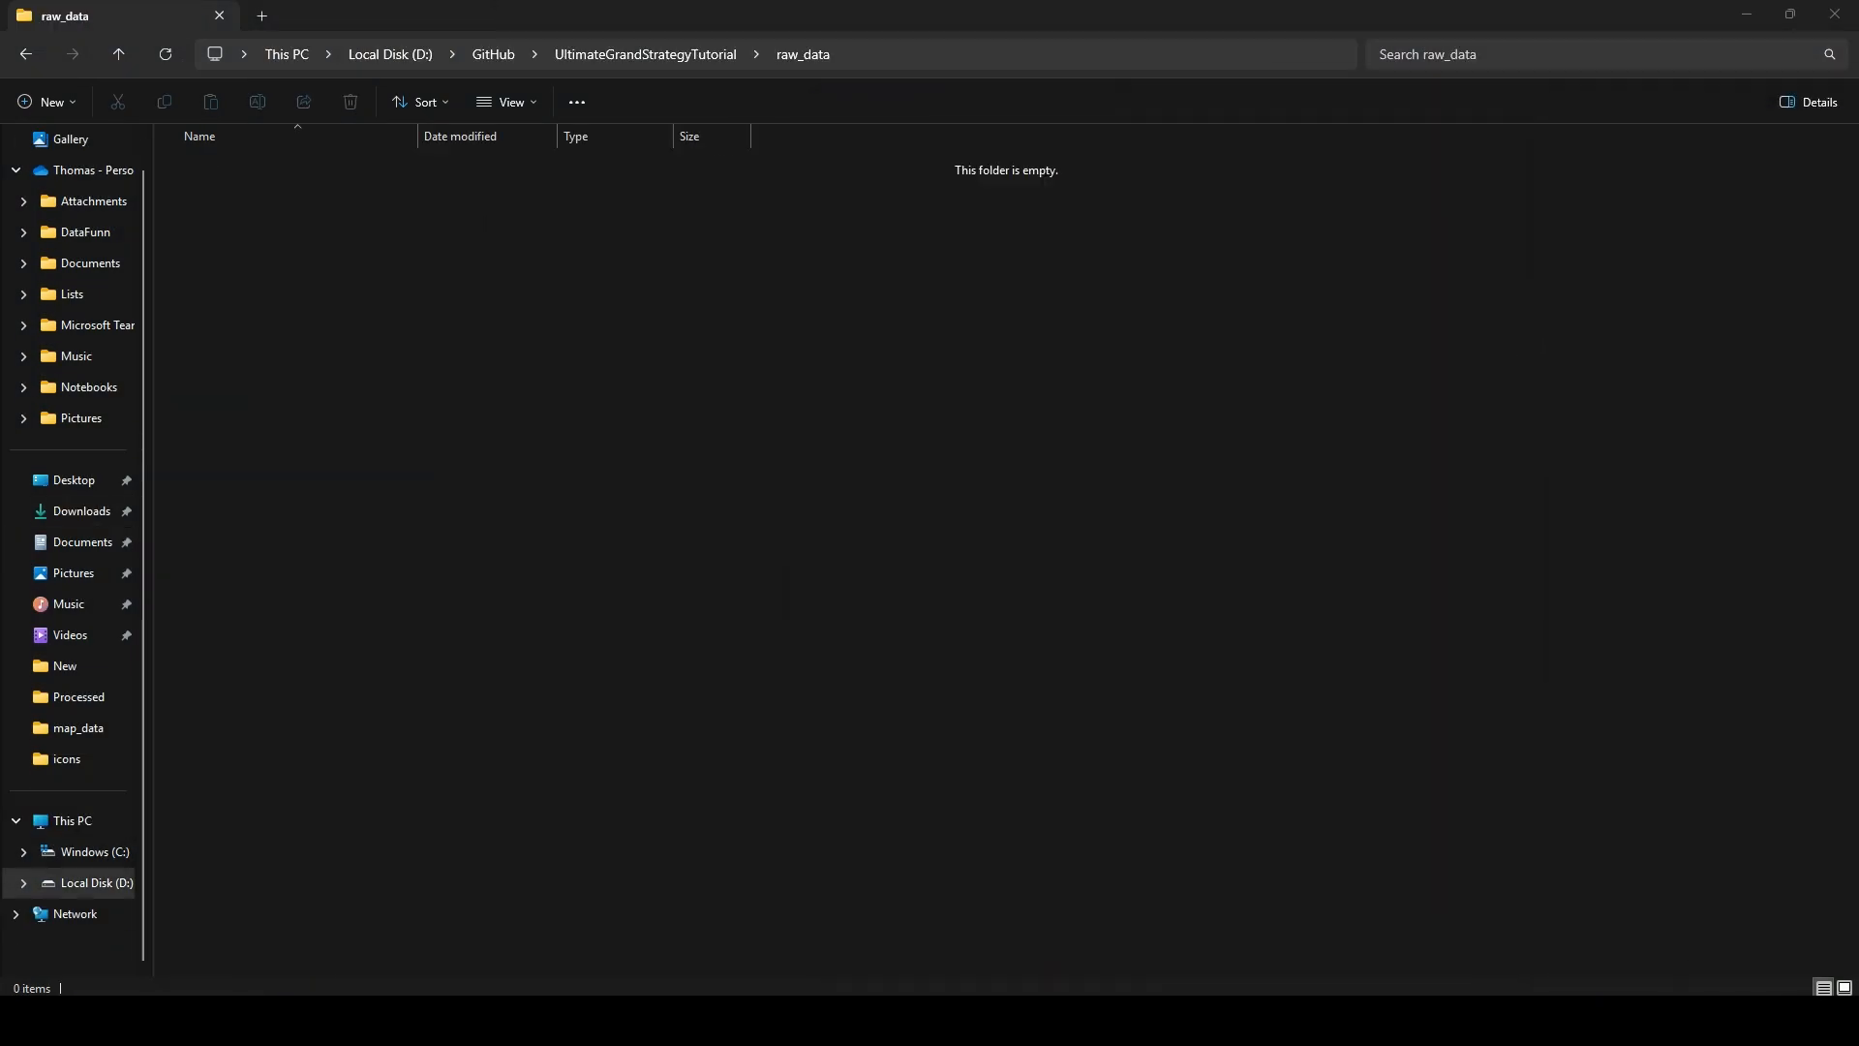
{"action": "left_click_drag", "start_coordinate": [1858, 319], "coordinate": [644, 328]}
{"action": "left_click", "coordinate": [920, 552]}
{"action": "left_click_drag", "start_coordinate": [831, 359], "coordinate": [183, 158]}
{"action": "left_click", "coordinate": [819, 474]}
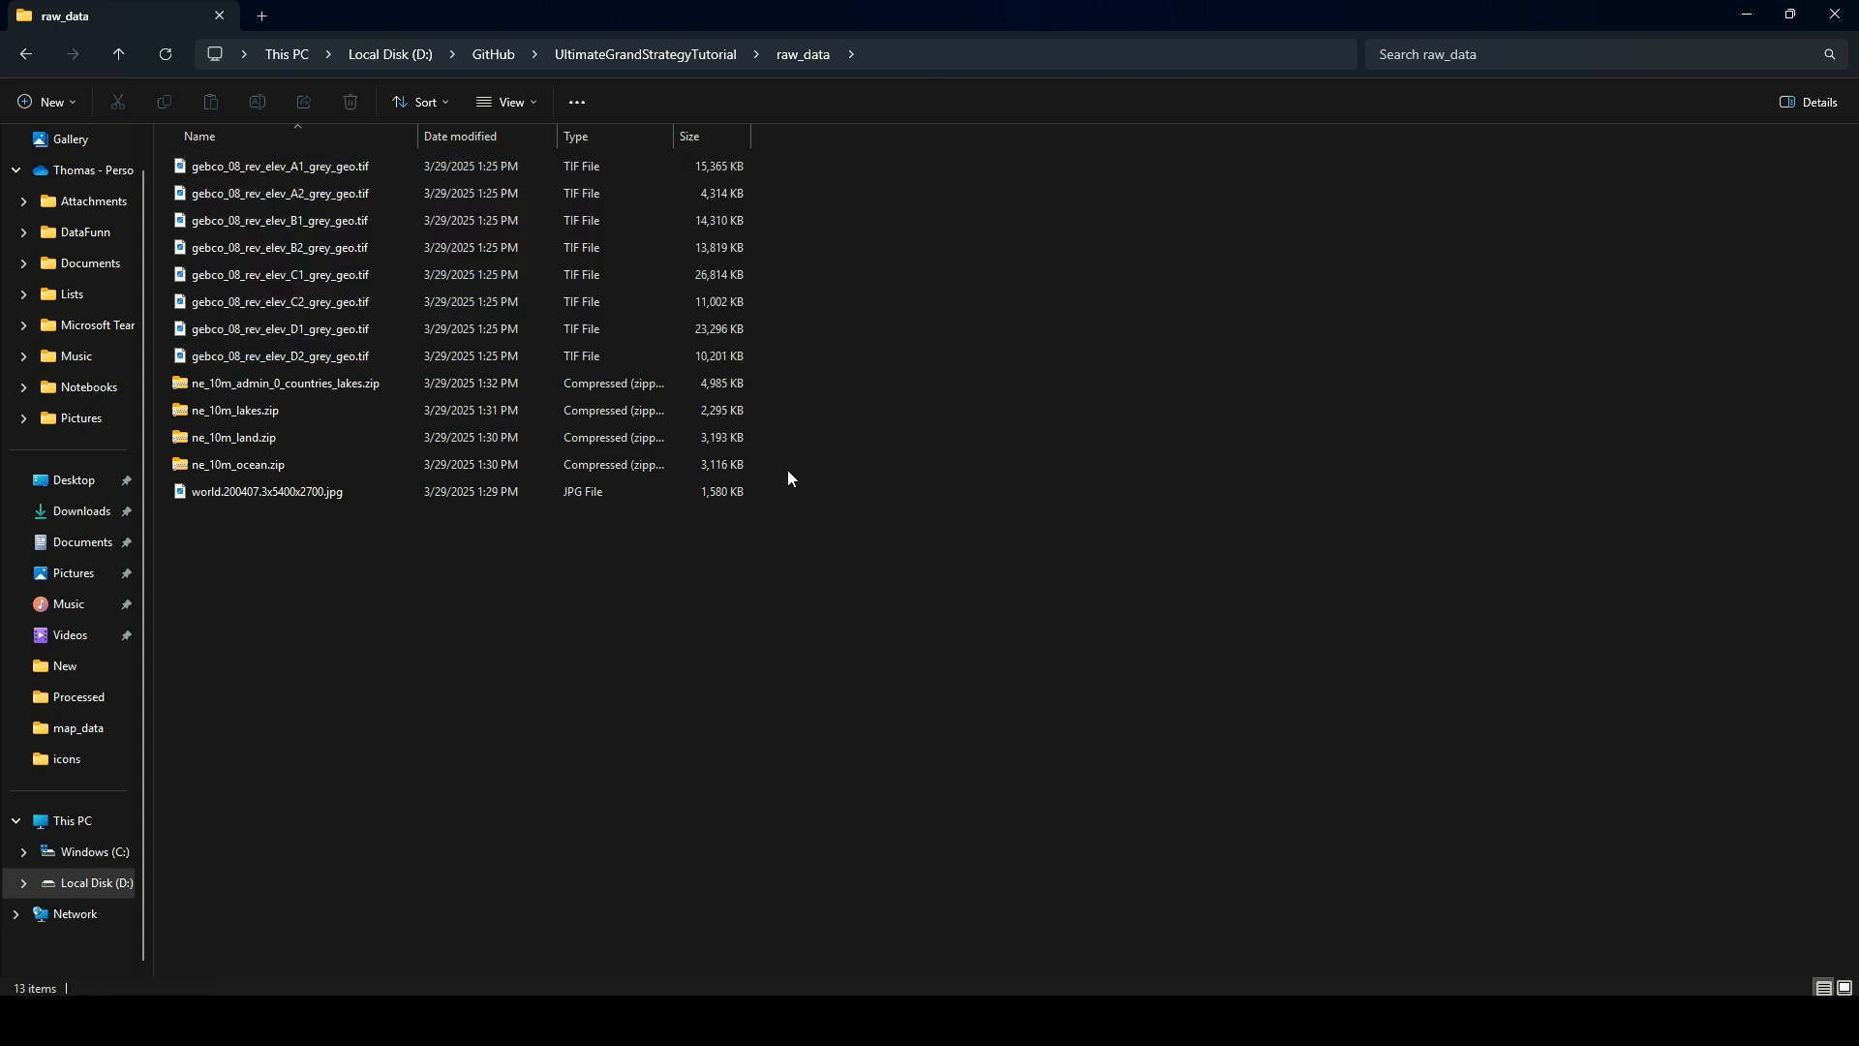
{"action": "left_click_drag", "start_coordinate": [800, 481], "coordinate": [301, 404]}
{"action": "left_click", "coordinate": [966, 432]}
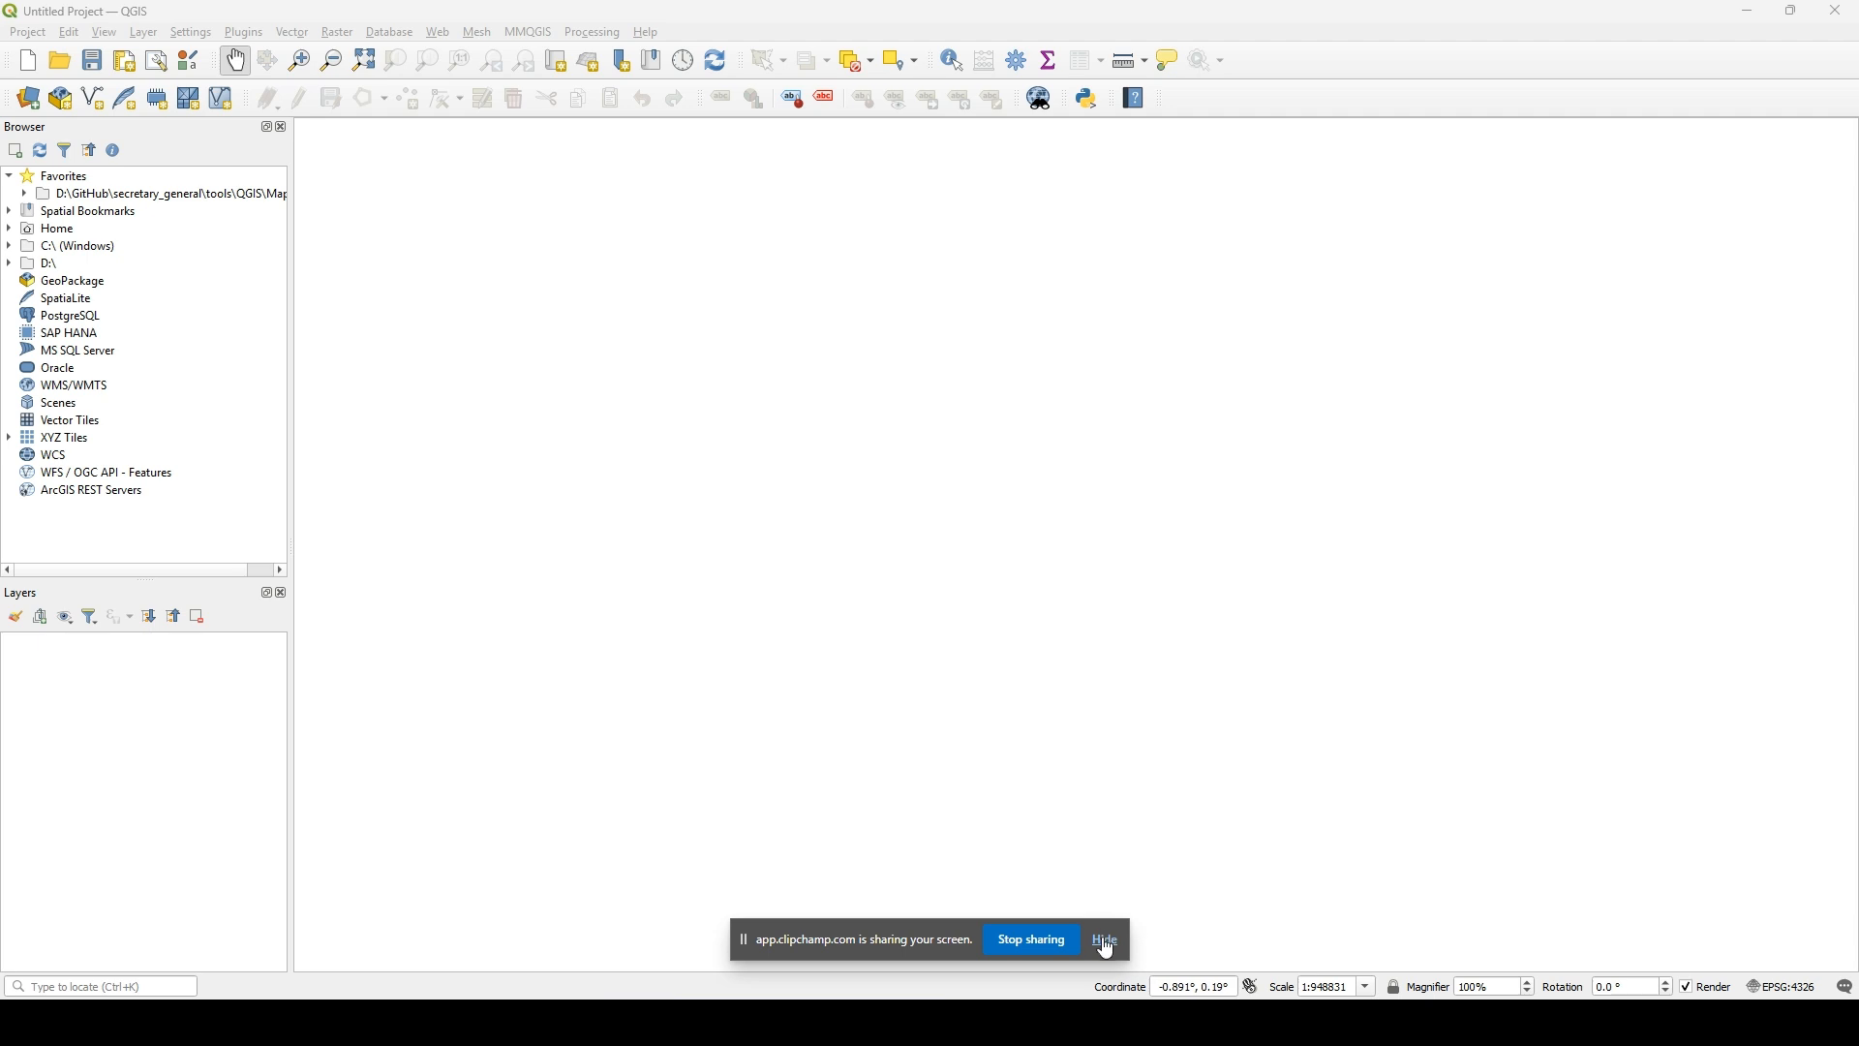
- Start a new empty project in QGIS
{"action": "left_click", "coordinate": [1104, 941]}
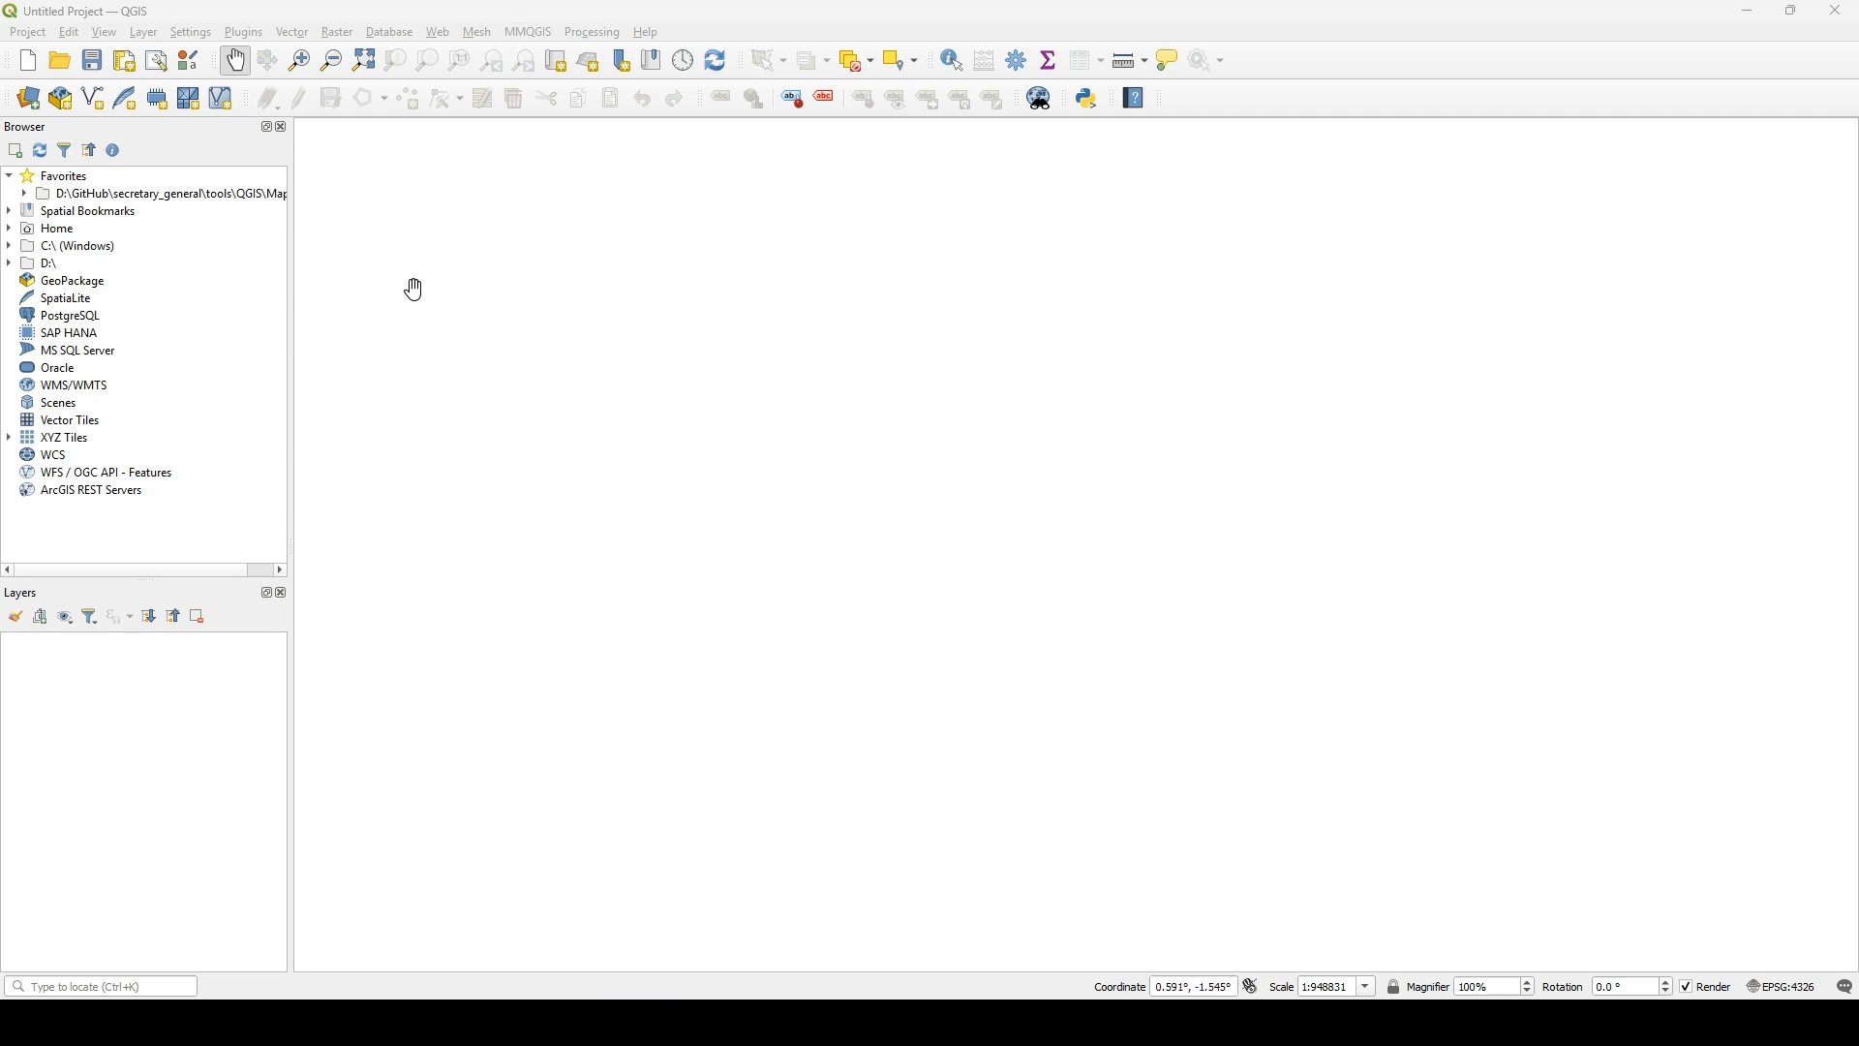
{"action": "left_click", "coordinate": [29, 33]}
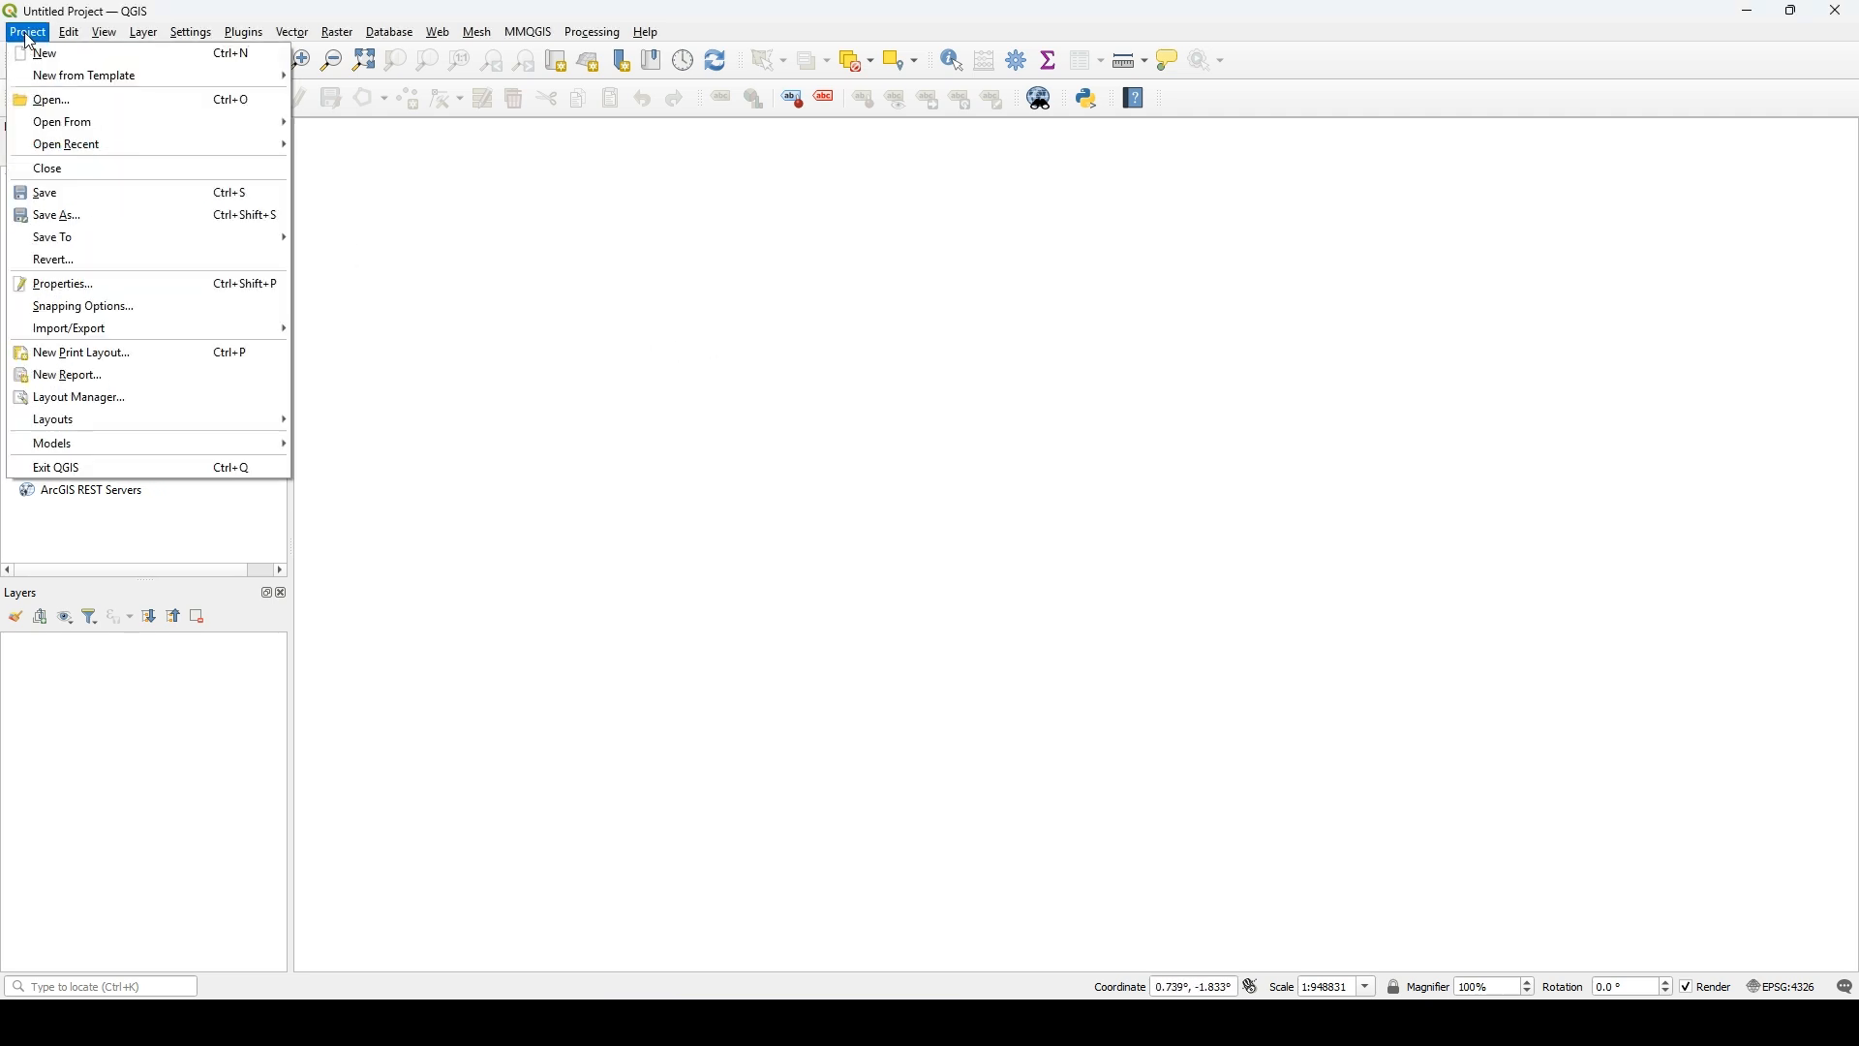
{"action": "left_click", "coordinate": [71, 60]}
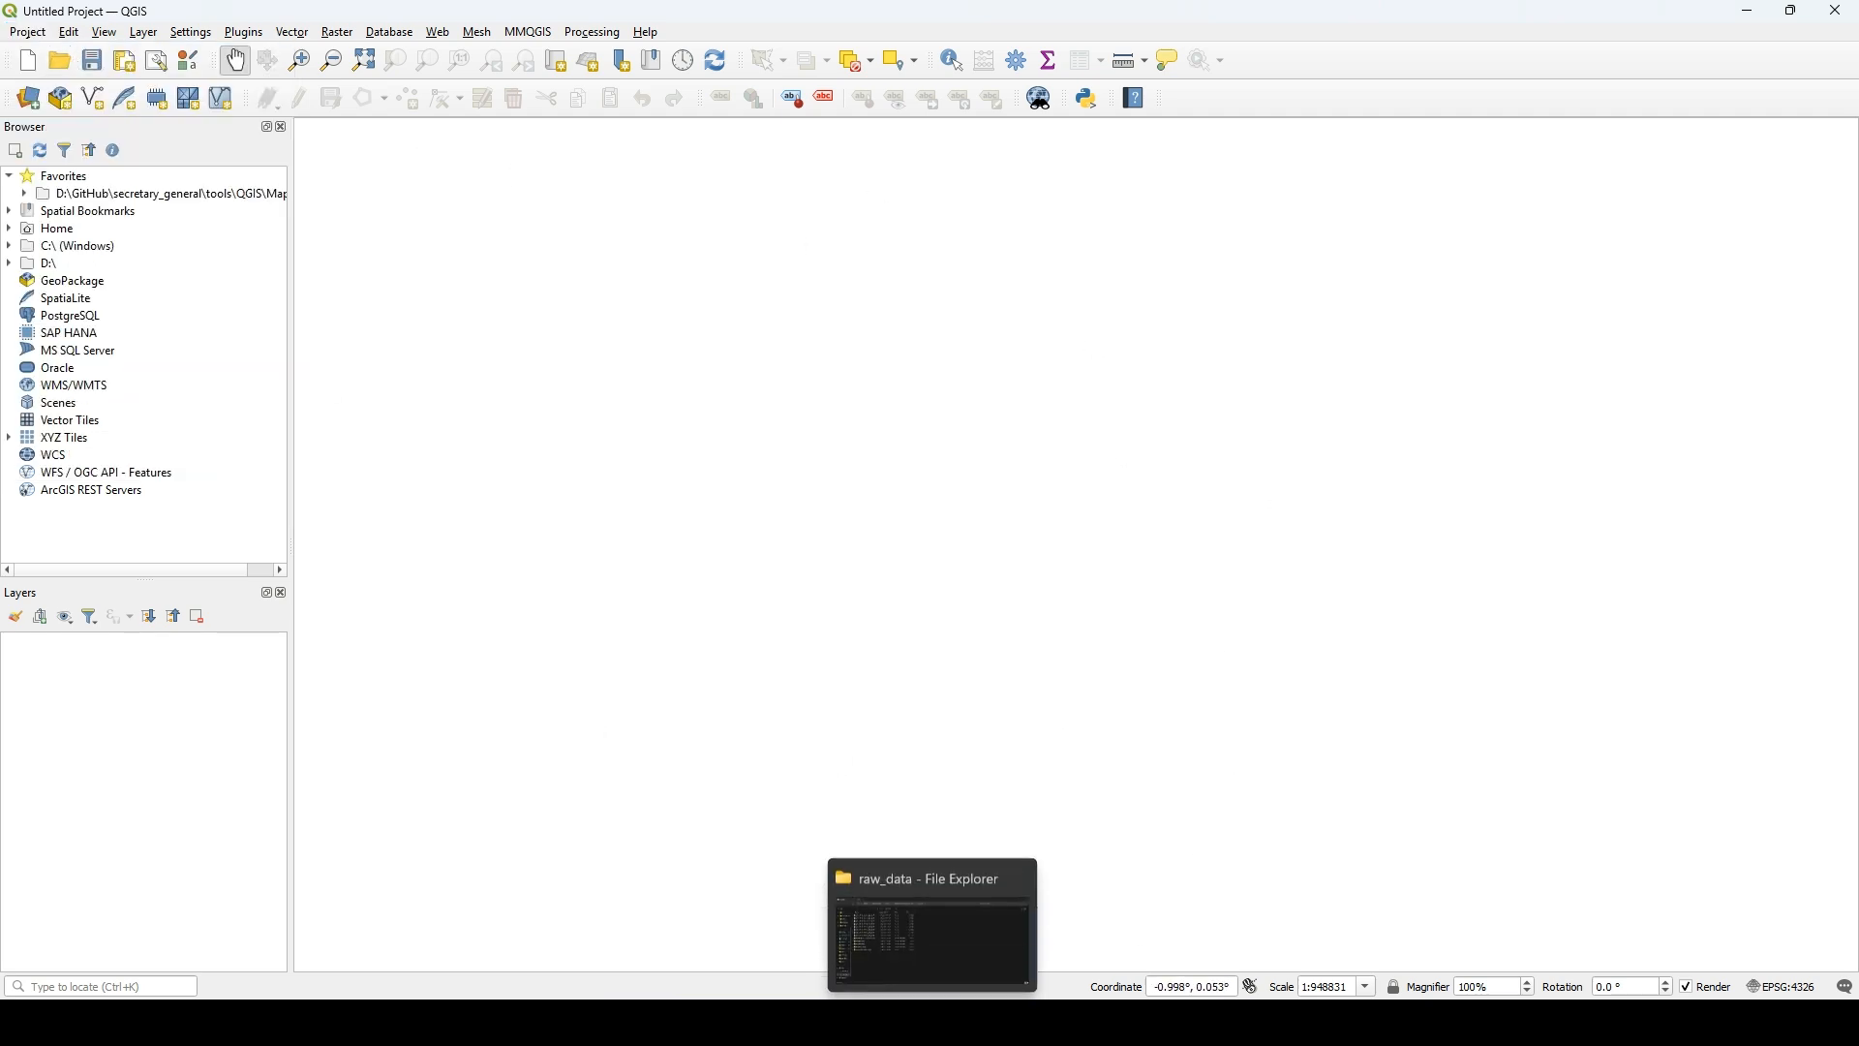
- Add all eight gebco_08_rev_elev grey_geo TIF files from the raw_data folder to the QGIS project as layers
{"action": "left_click", "coordinate": [933, 1023]}
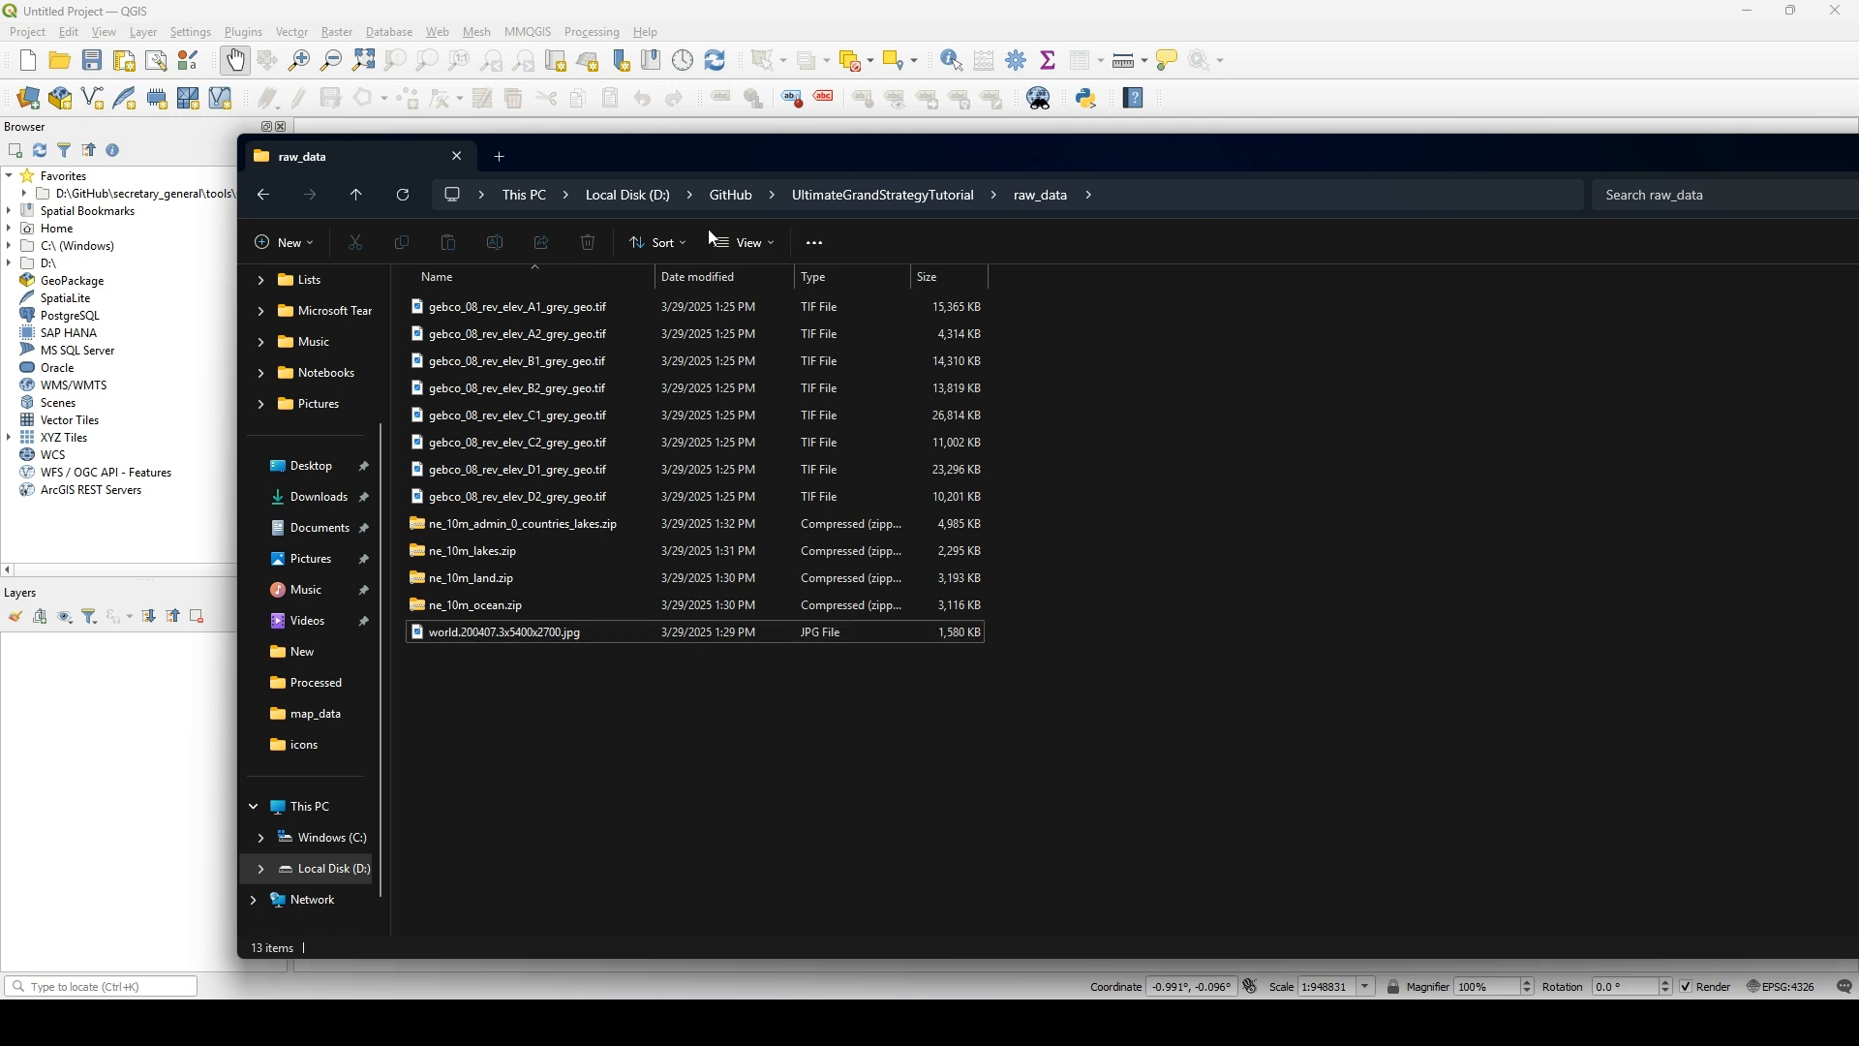
{"action": "mouse_move", "coordinate": [710, 160]}
{"action": "left_mouse_down"}
{"action": "mouse_move", "coordinate": [680, 143]}
{"action": "mouse_move", "coordinate": [709, 126]}
{"action": "left_mouse_up"}
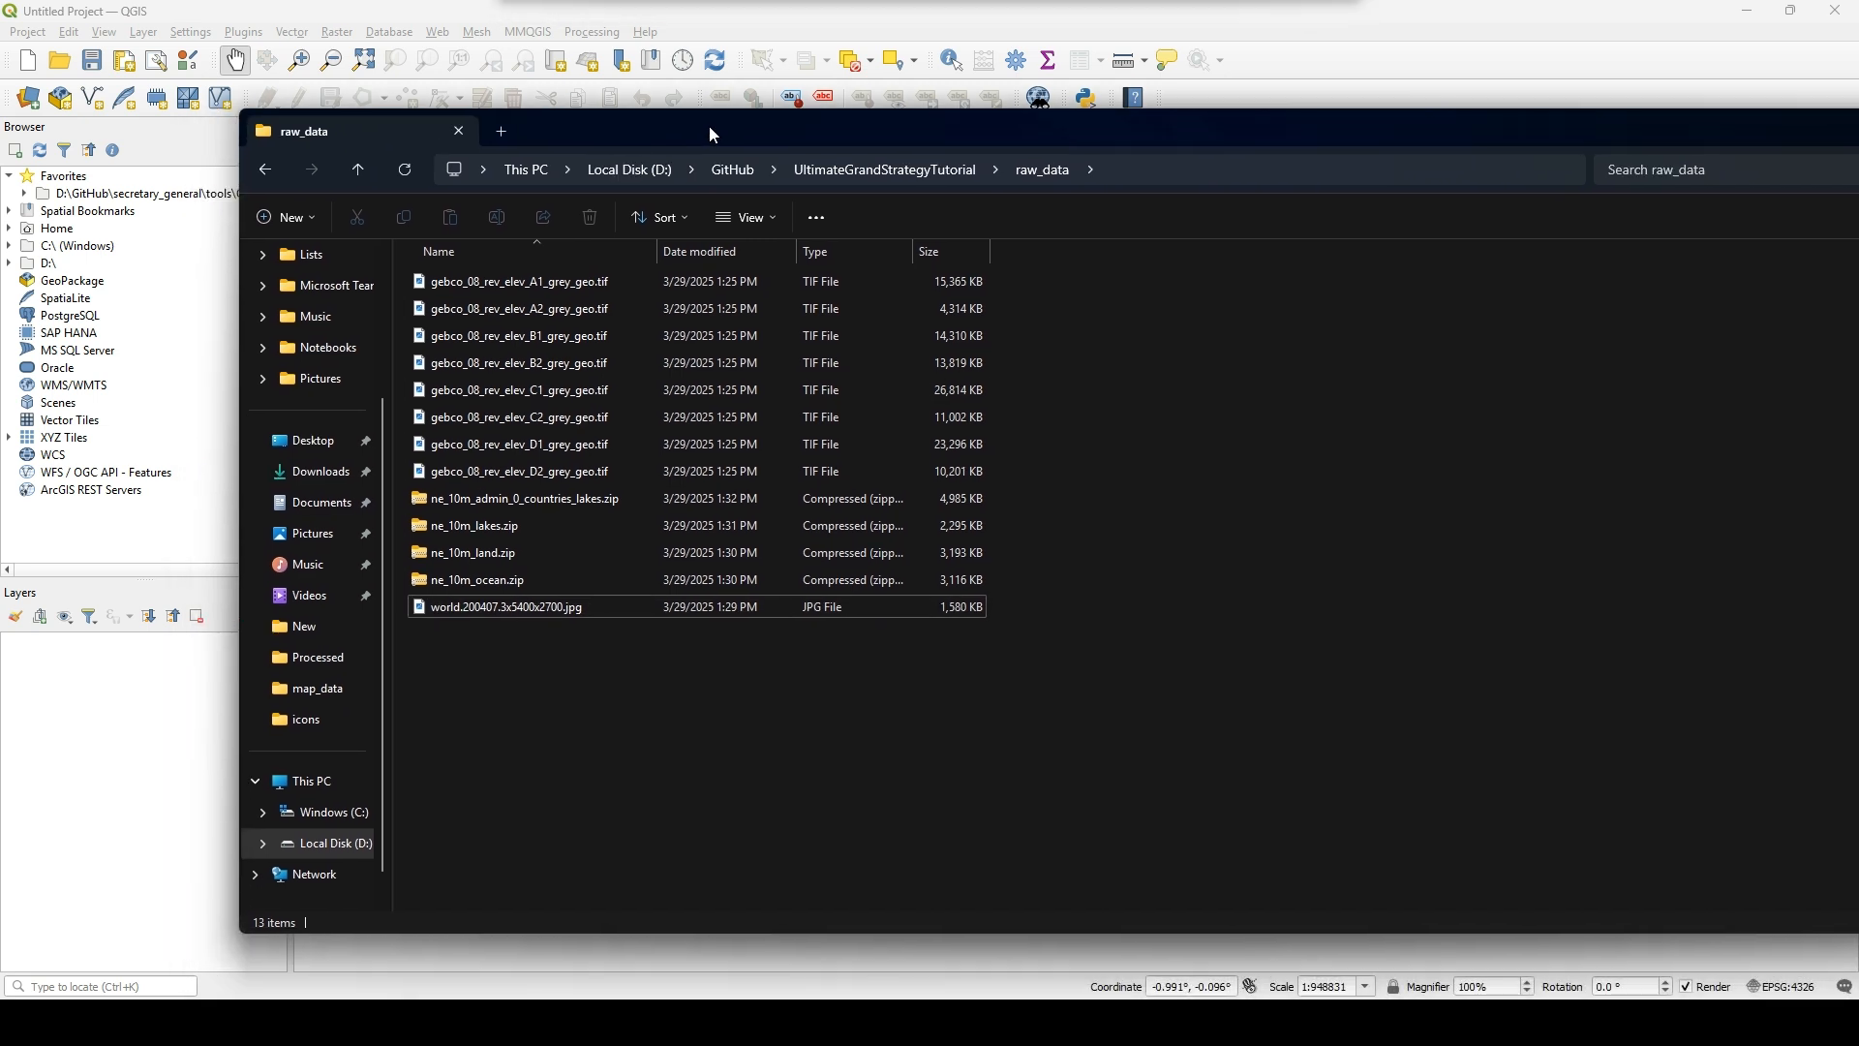
{"action": "left_click_drag", "start_coordinate": [571, 125], "coordinate": [637, 110]}
{"action": "left_click_drag", "start_coordinate": [1180, 464], "coordinate": [484, 242]}
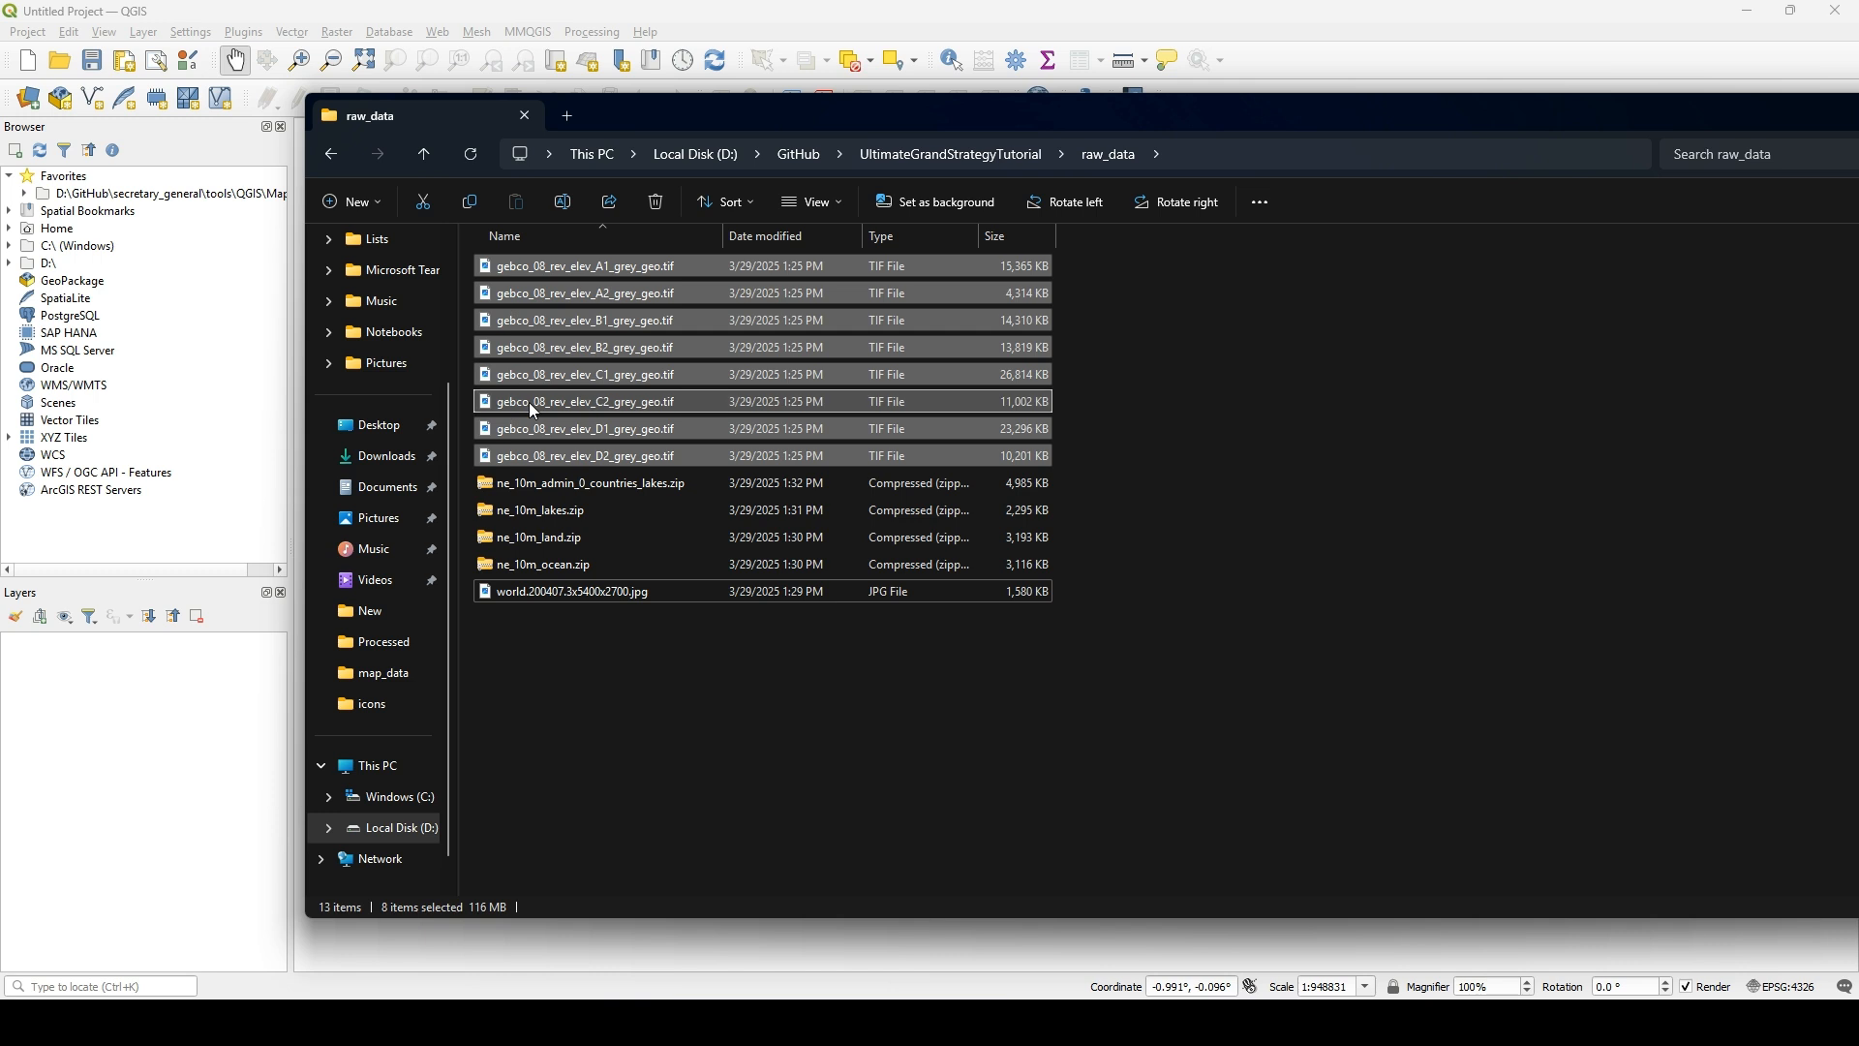
{"action": "left_click_drag", "start_coordinate": [659, 112], "coordinate": [853, 137]}
{"action": "left_click_drag", "start_coordinate": [755, 316], "coordinate": [168, 715]}
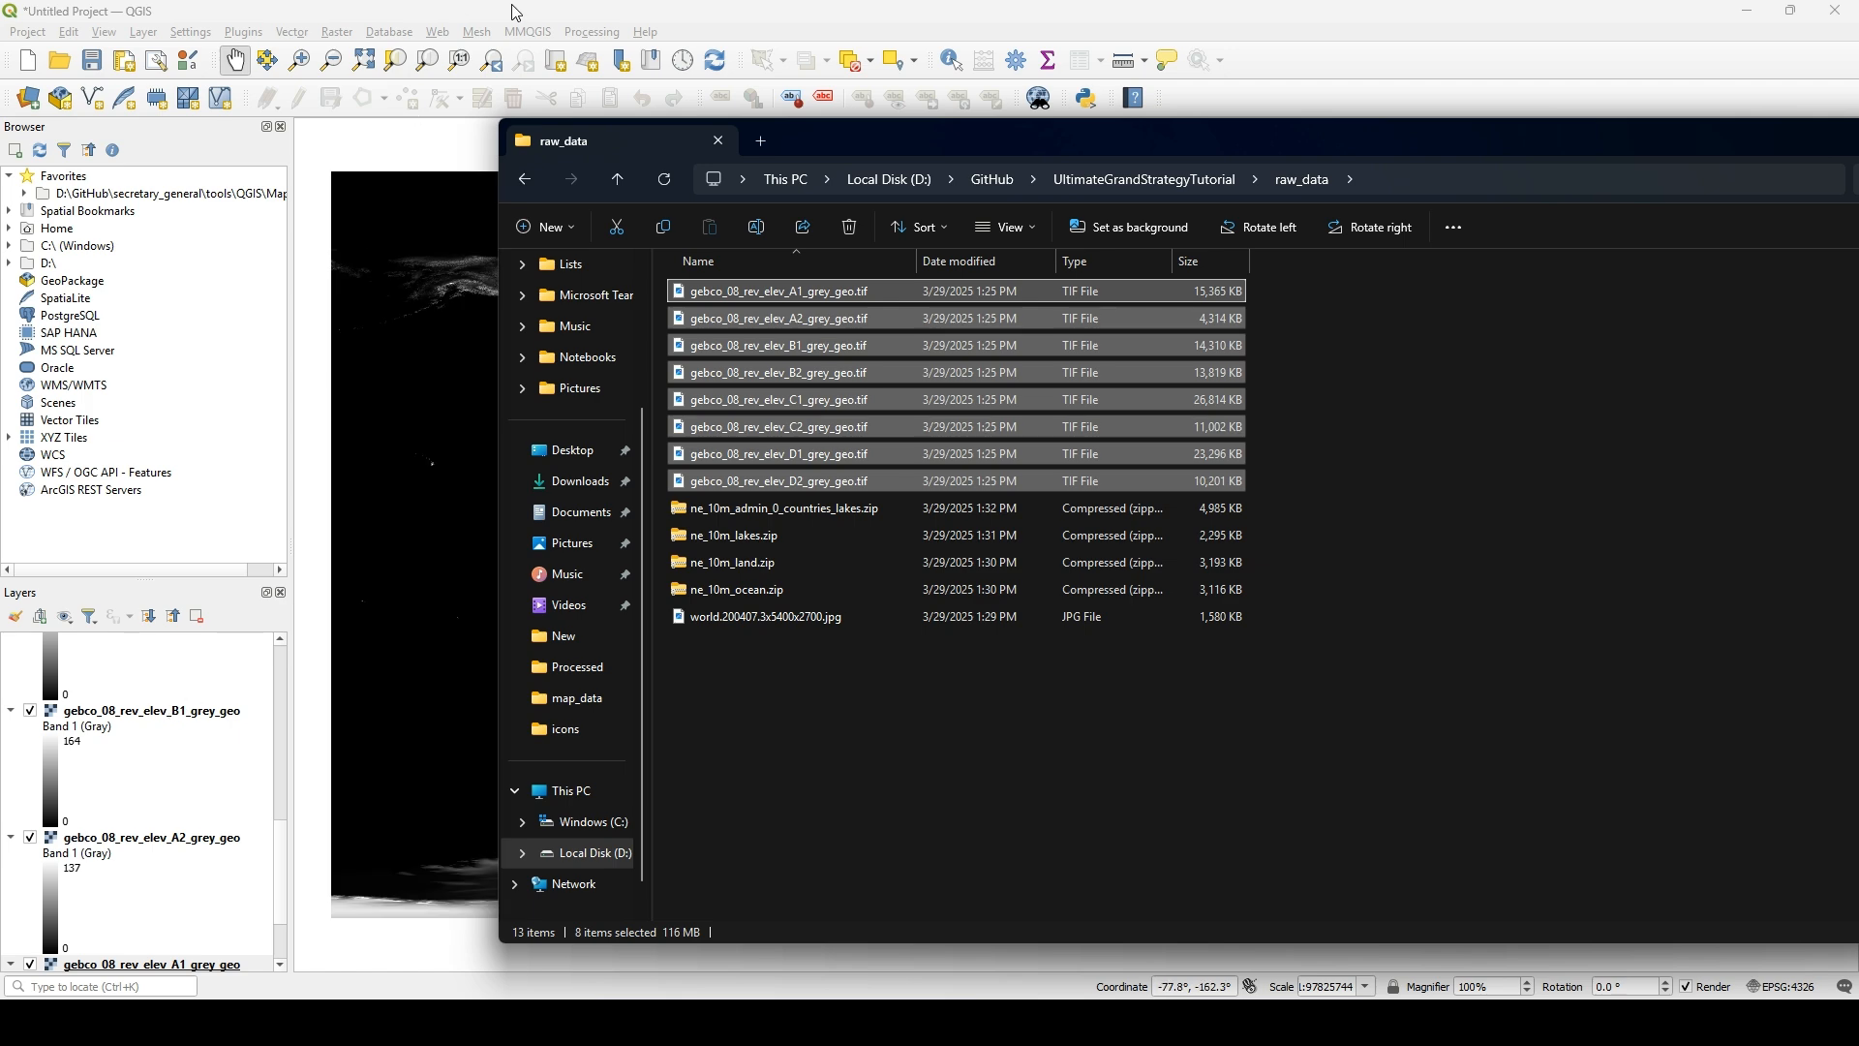
- Examine the loaded elevation tiles on the map, checking how their brightness matches at the seams around Antarctica and Africa
{"action": "left_click", "coordinate": [539, 12]}
{"action": "scroll", "coordinate": [955, 377], "scroll_direction": "down", "scroll_amount": 2}
{"action": "scroll", "coordinate": [1037, 491], "scroll_direction": "up", "scroll_amount": 1}
{"action": "left_click_drag", "start_coordinate": [1037, 491], "coordinate": [987, 527]}
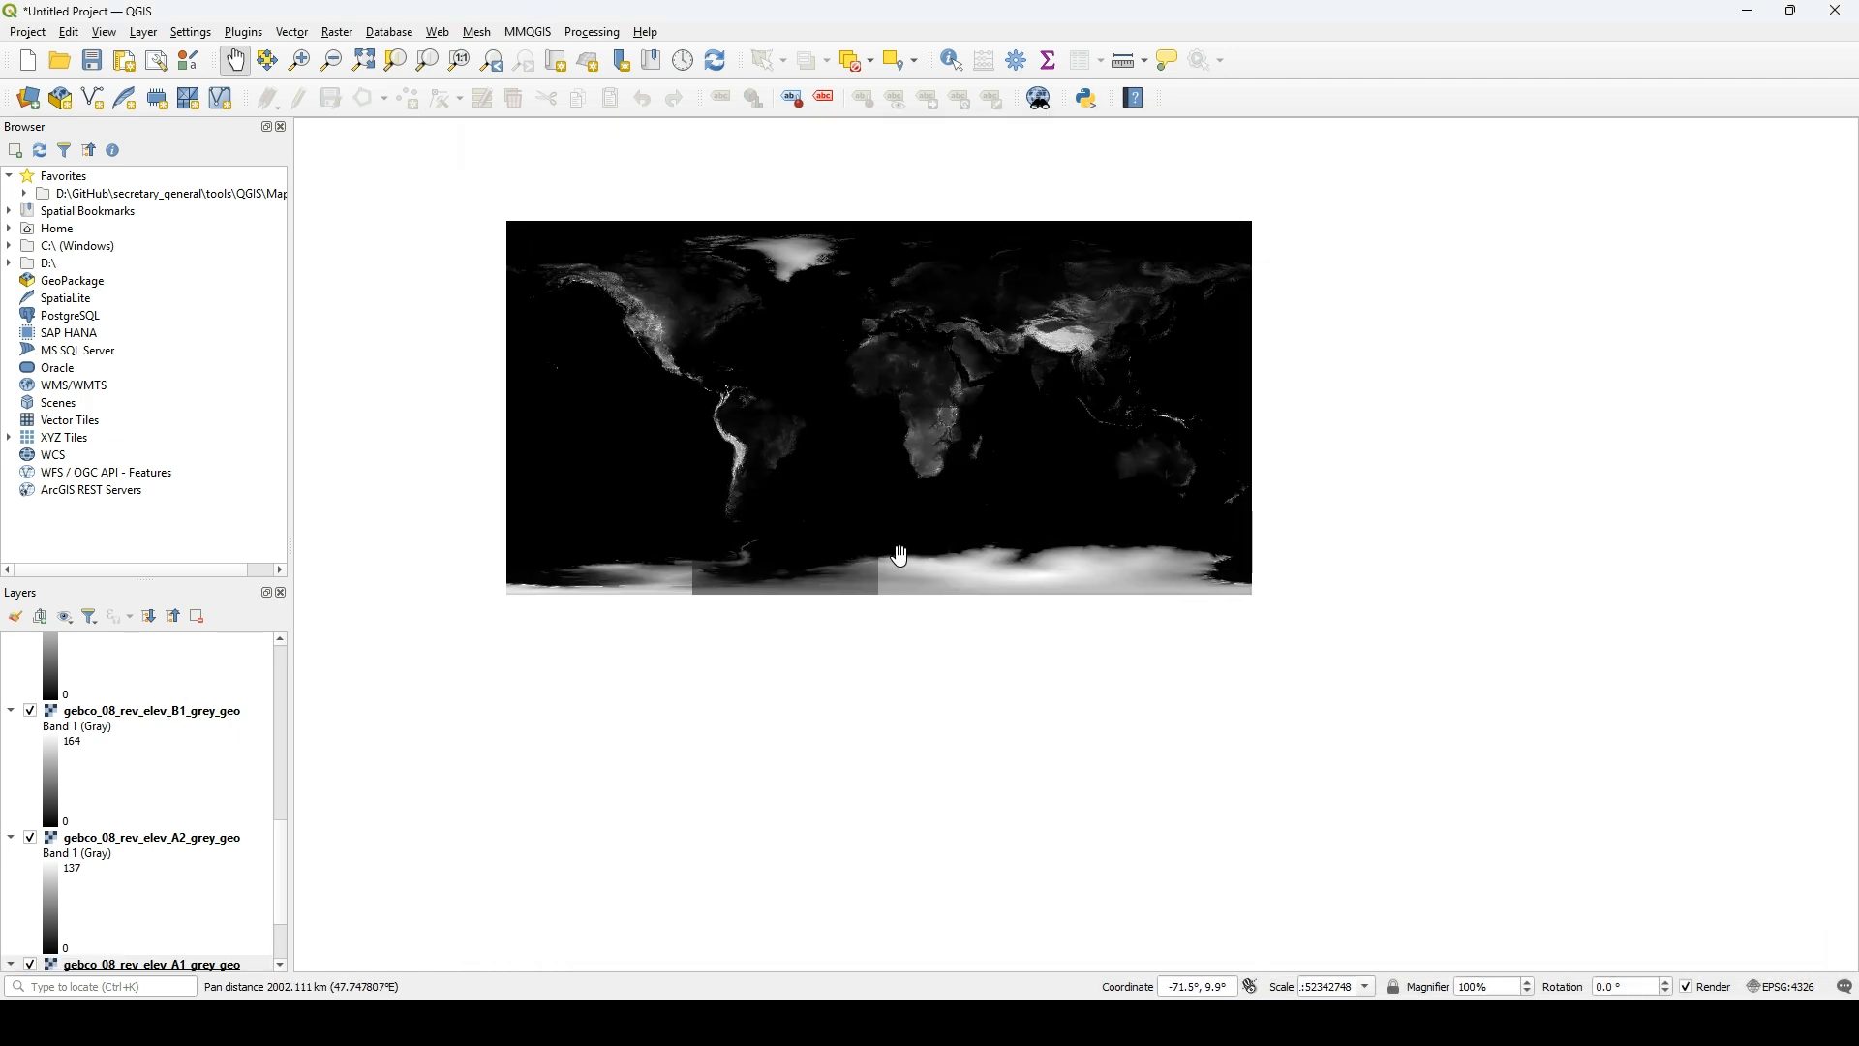
{"action": "scroll", "coordinate": [901, 558], "scroll_direction": "up", "scroll_amount": 1}
{"action": "left_click", "coordinate": [896, 591]}
{"action": "scroll", "coordinate": [987, 549], "scroll_direction": "down", "scroll_amount": 1}
{"action": "scroll", "coordinate": [1044, 542], "scroll_direction": "down", "scroll_amount": 2}
{"action": "left_click_drag", "start_coordinate": [1062, 514], "coordinate": [1017, 579]}
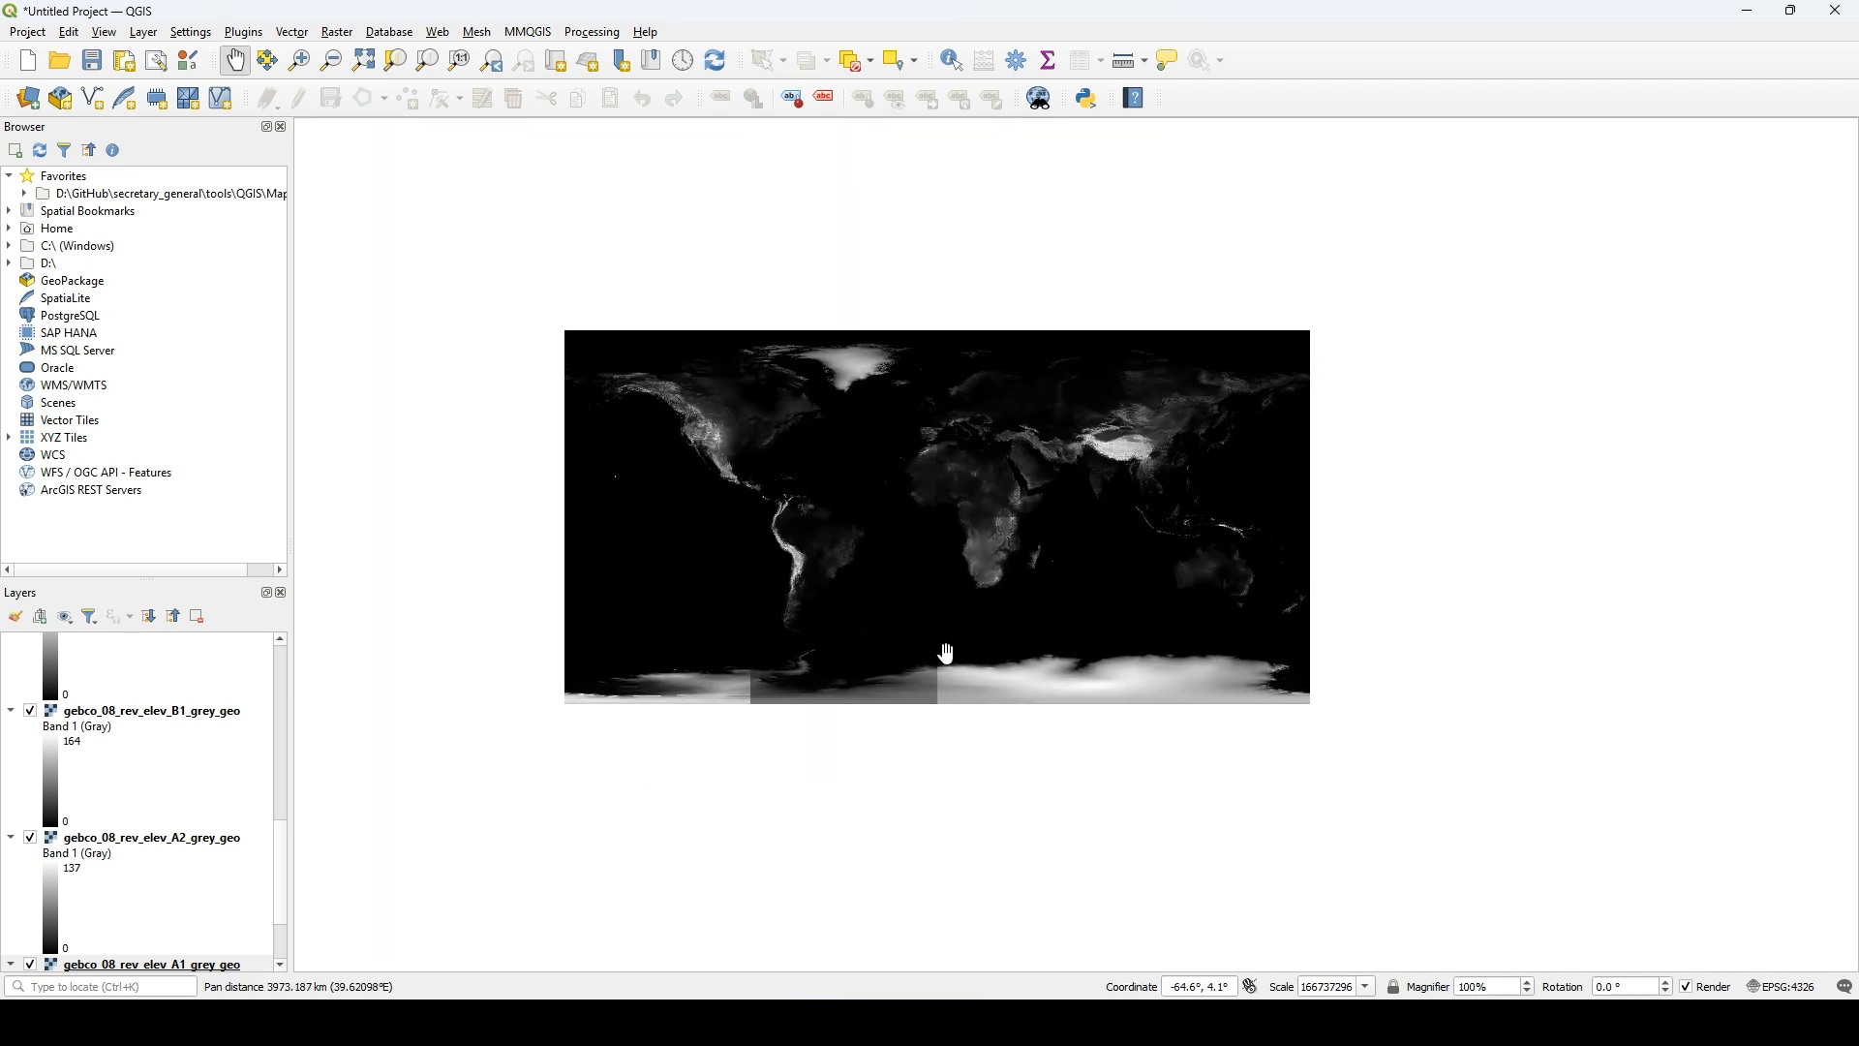
{"action": "scroll", "coordinate": [947, 664], "scroll_direction": "up", "scroll_amount": 2}
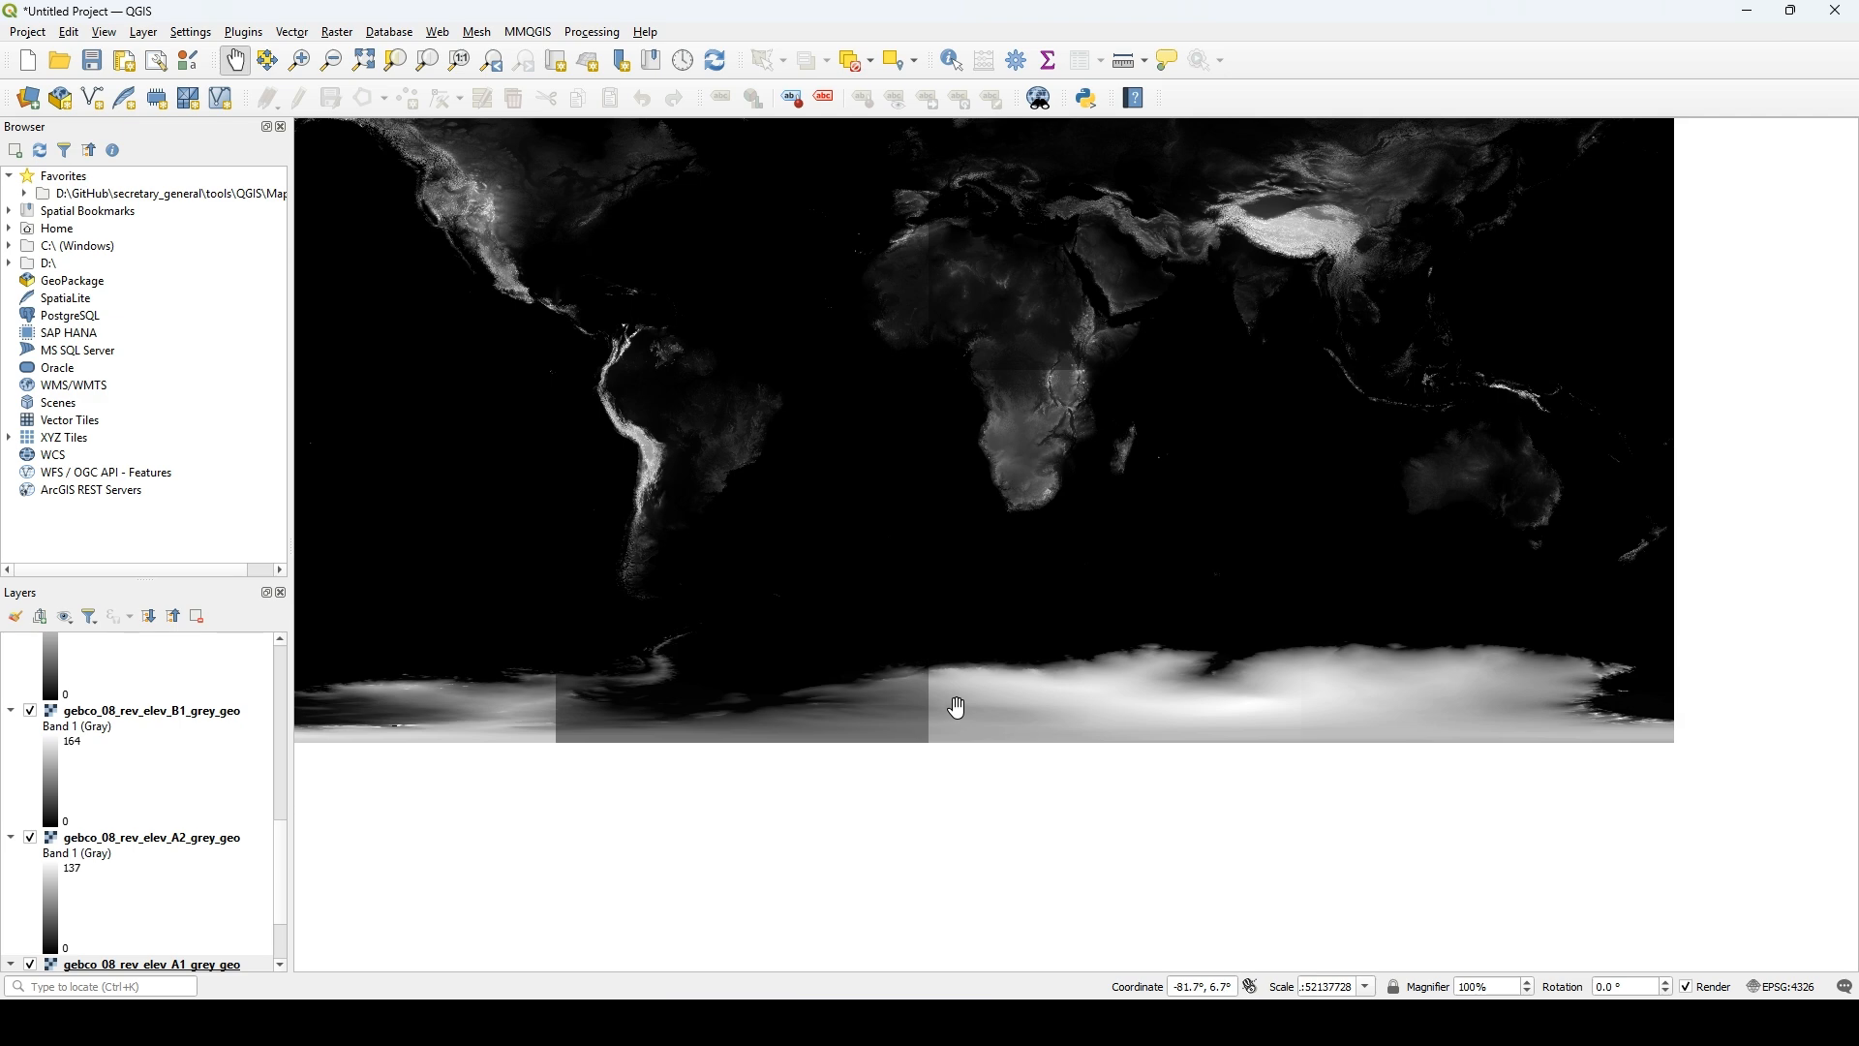
{"action": "left_click_drag", "start_coordinate": [1061, 488], "coordinate": [993, 627]}
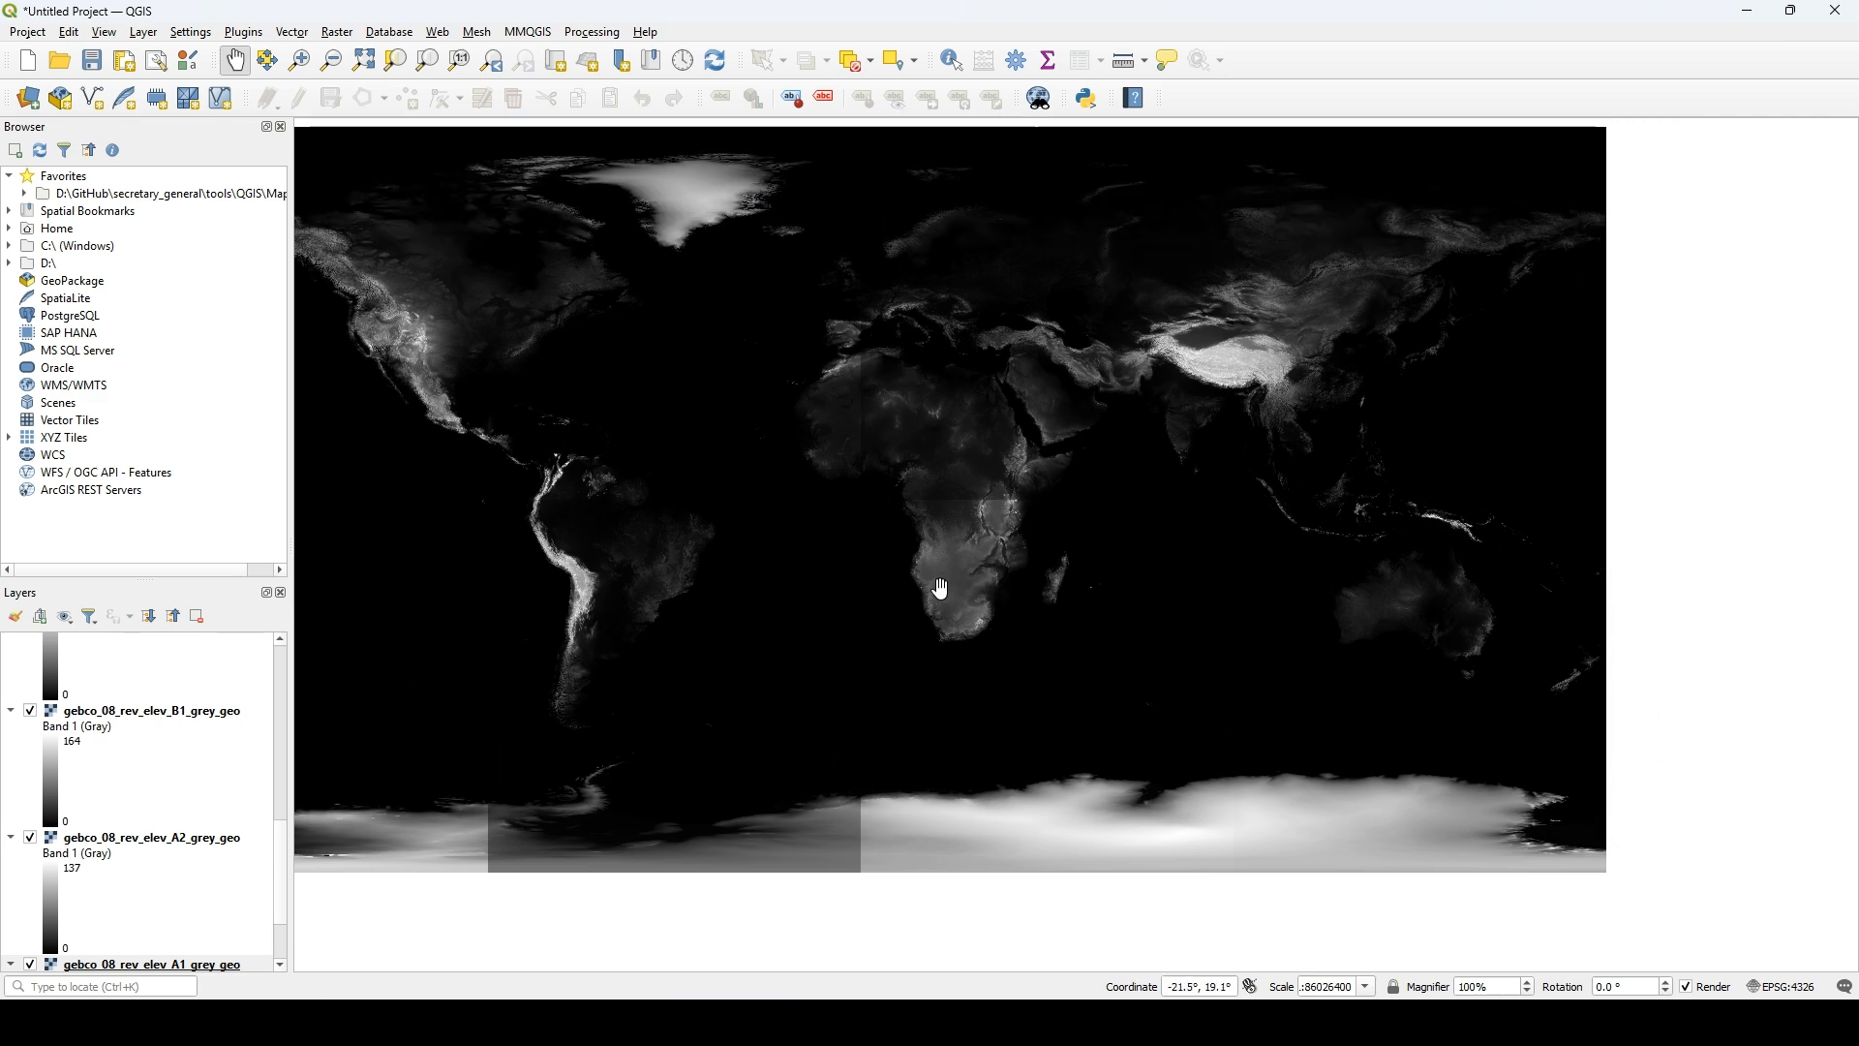
{"action": "left_click_drag", "start_coordinate": [969, 739], "coordinate": [1133, 714]}
{"action": "left_click_drag", "start_coordinate": [1241, 668], "coordinate": [1083, 689]}
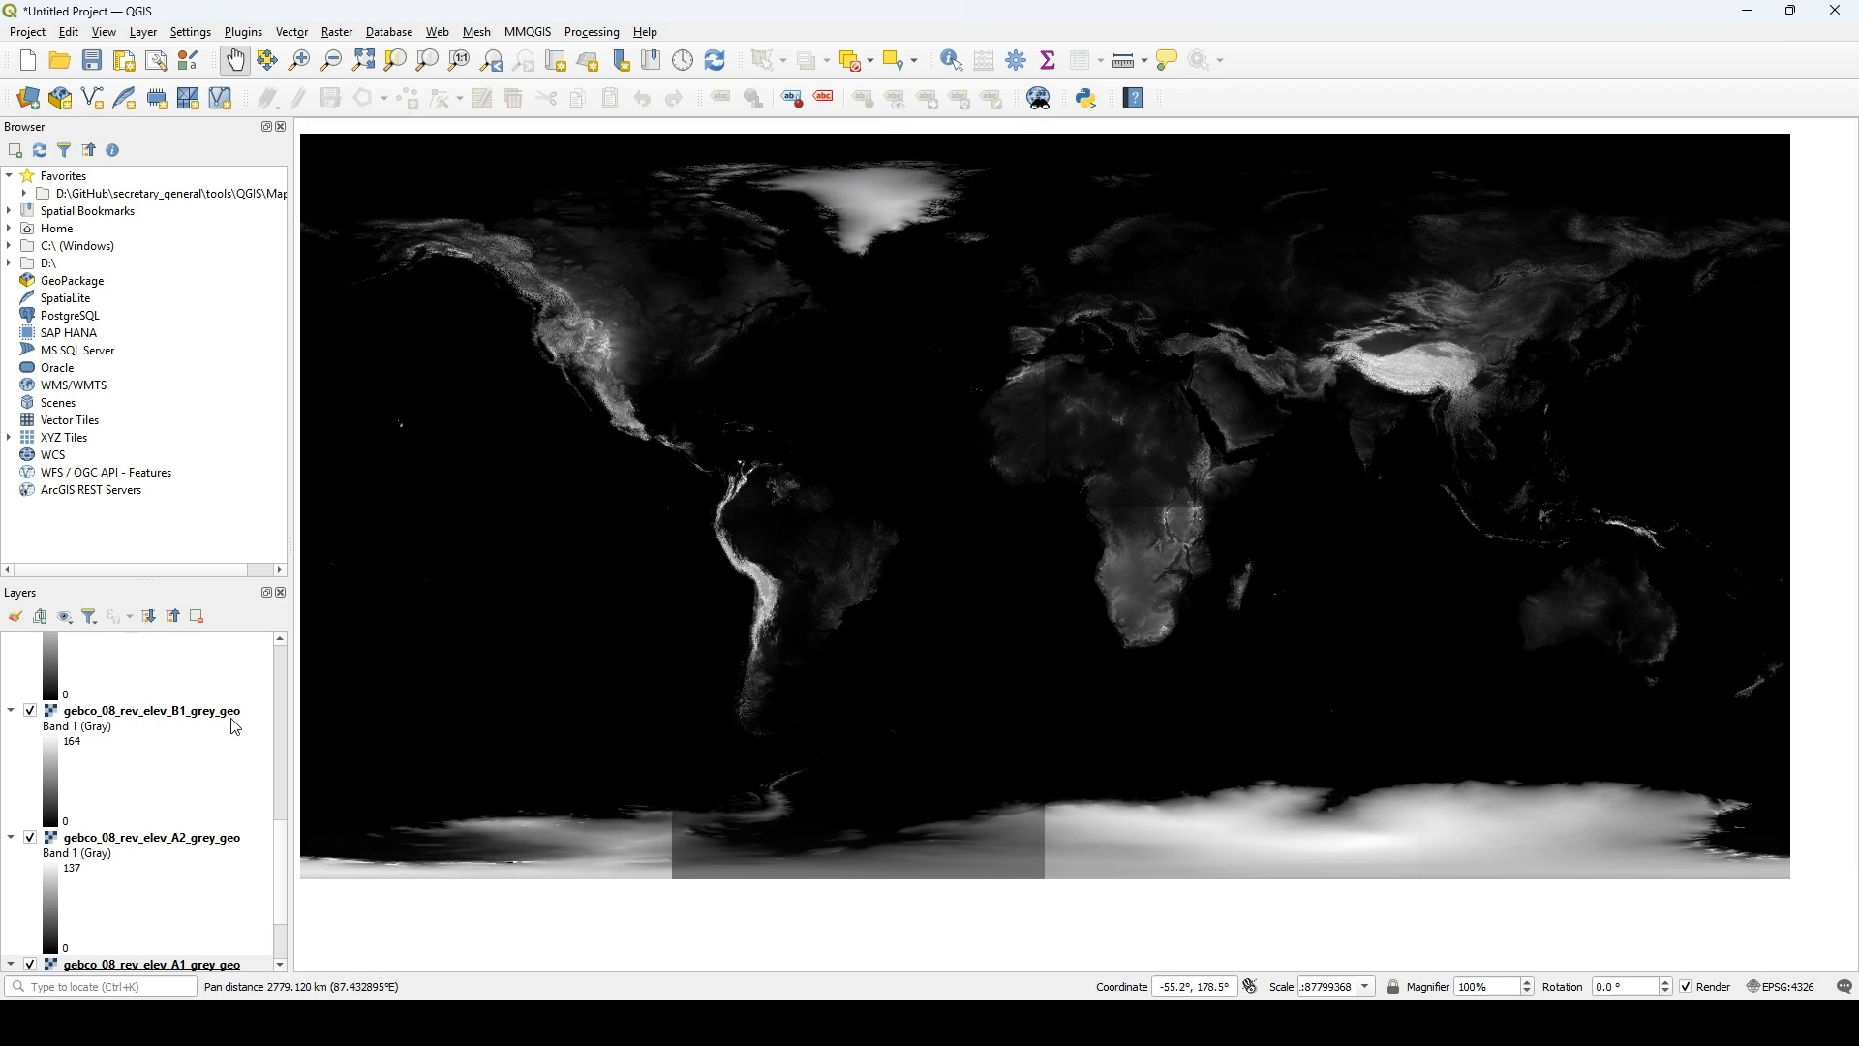
- Set the contrast enhancement of the gebco_08_rev_elev_D2_grey_geo layer to No Enhancement and apply it
{"action": "scroll", "coordinate": [208, 728], "scroll_direction": "up", "scroll_amount": 10}
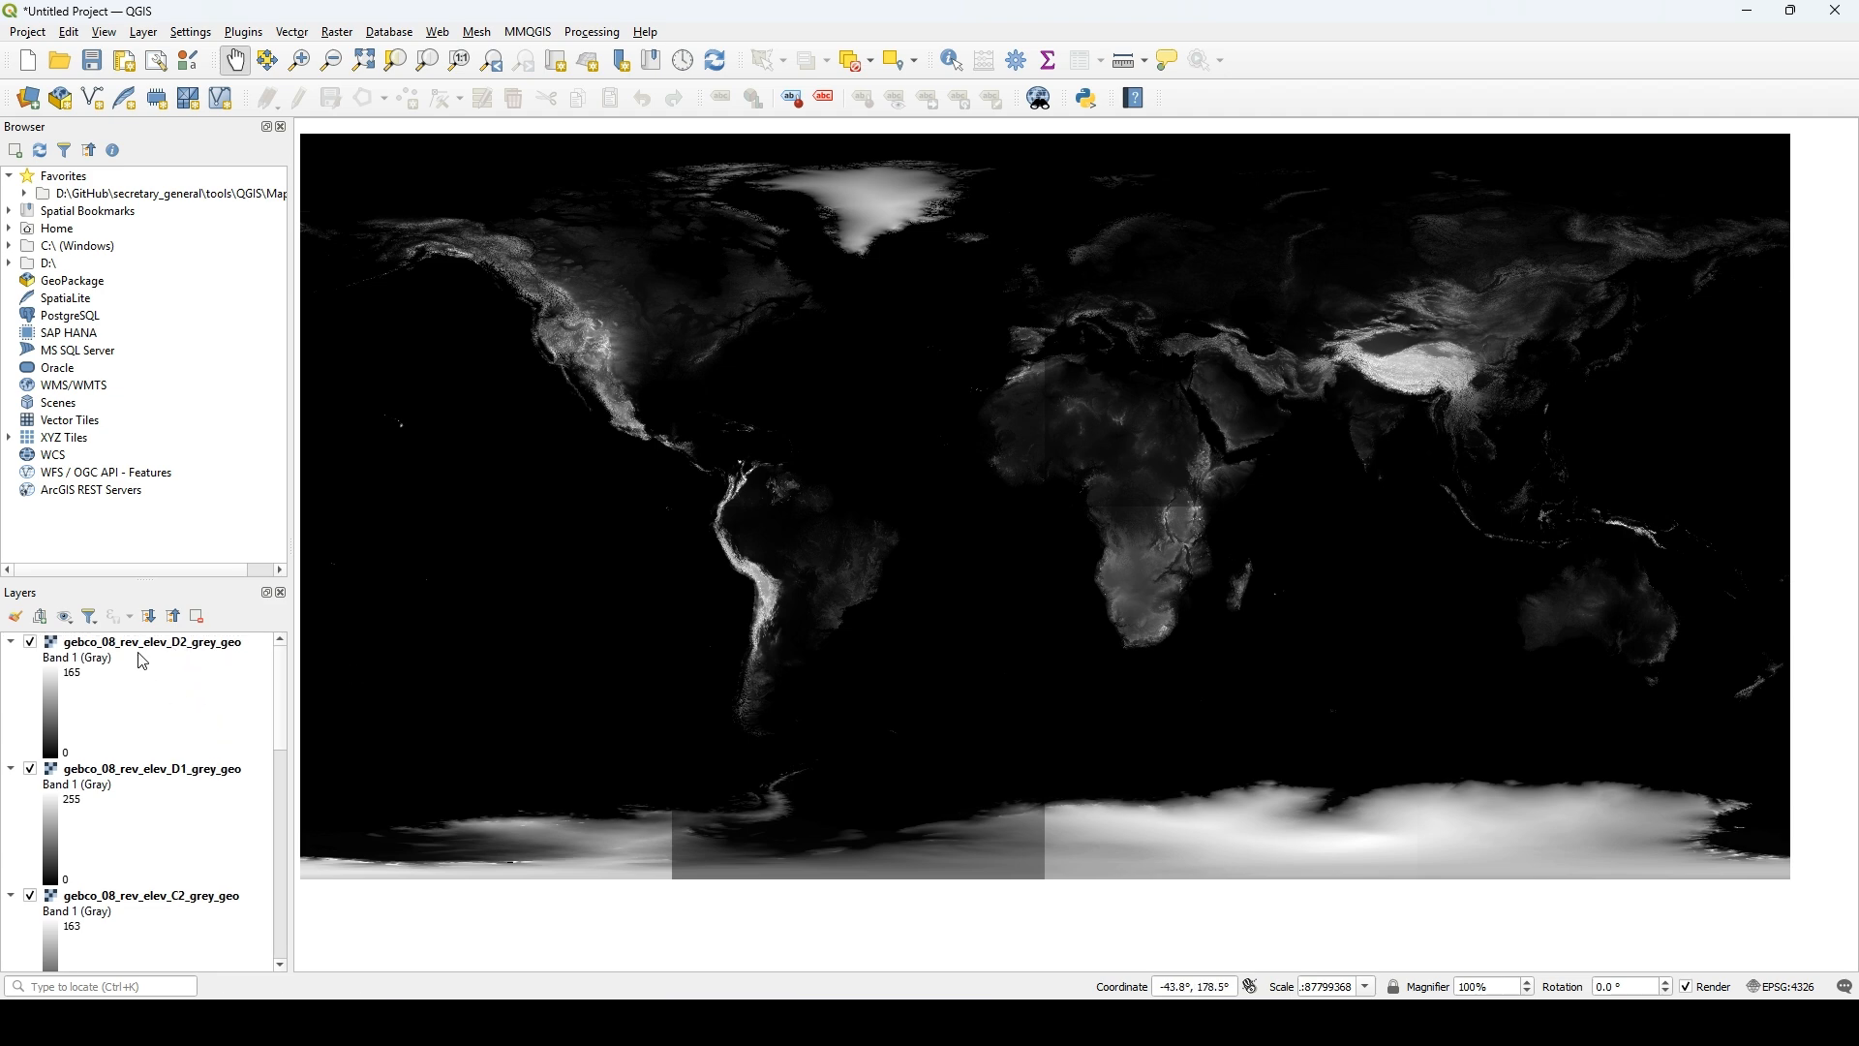
{"action": "left_click", "coordinate": [196, 648]}
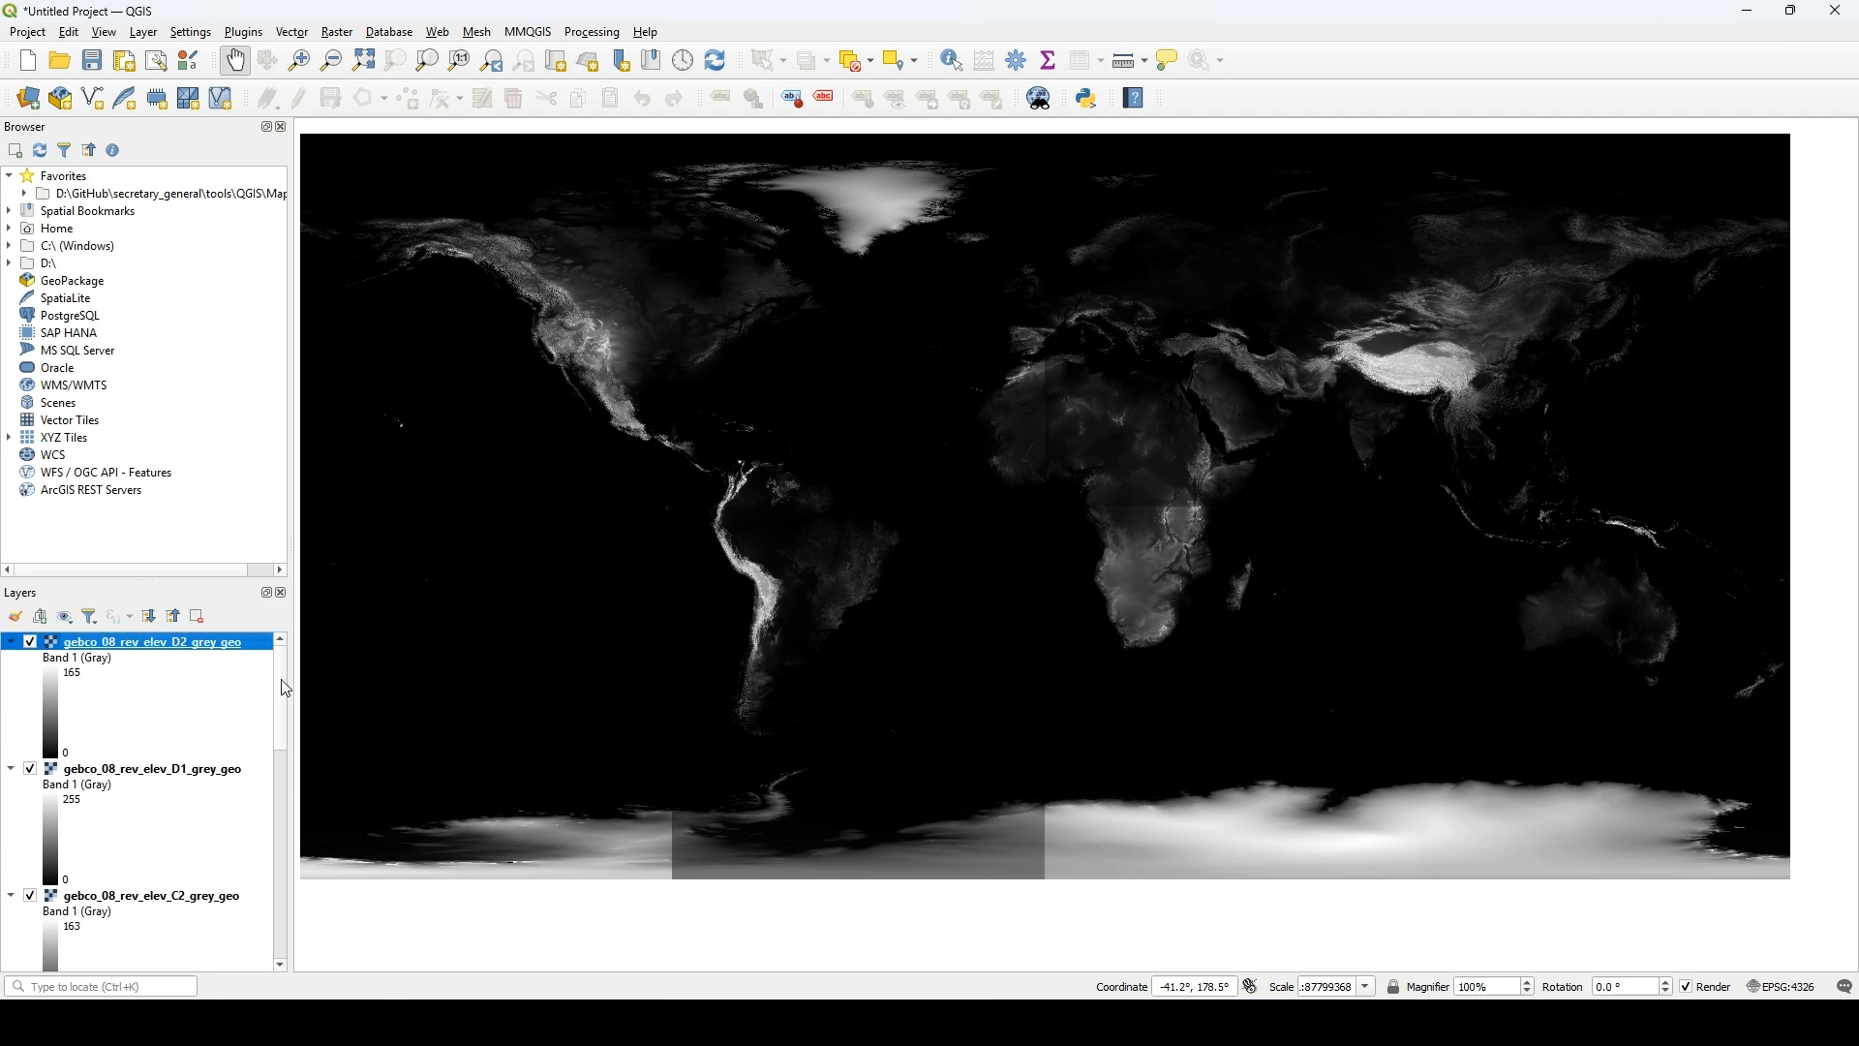
{"action": "right_click", "coordinate": [178, 657]}
{"action": "left_click", "coordinate": [227, 1026]}
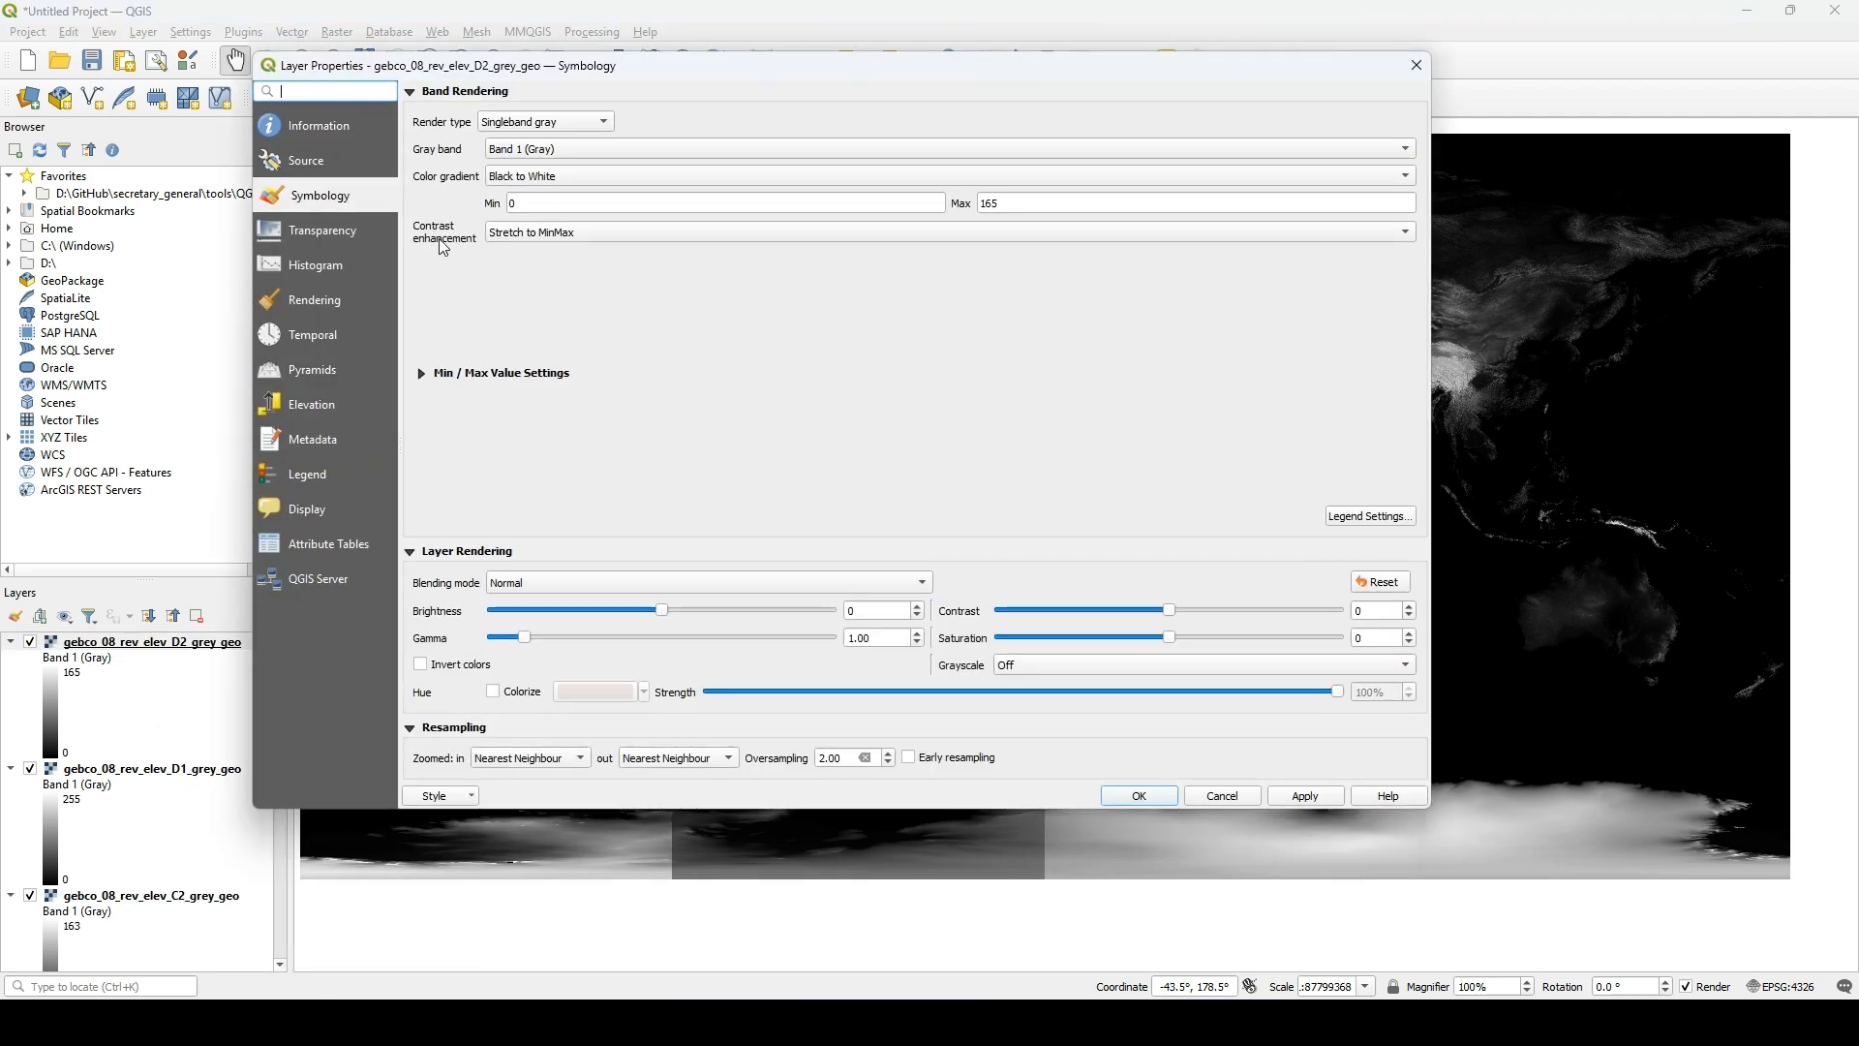
{"action": "left_click", "coordinate": [542, 232]}
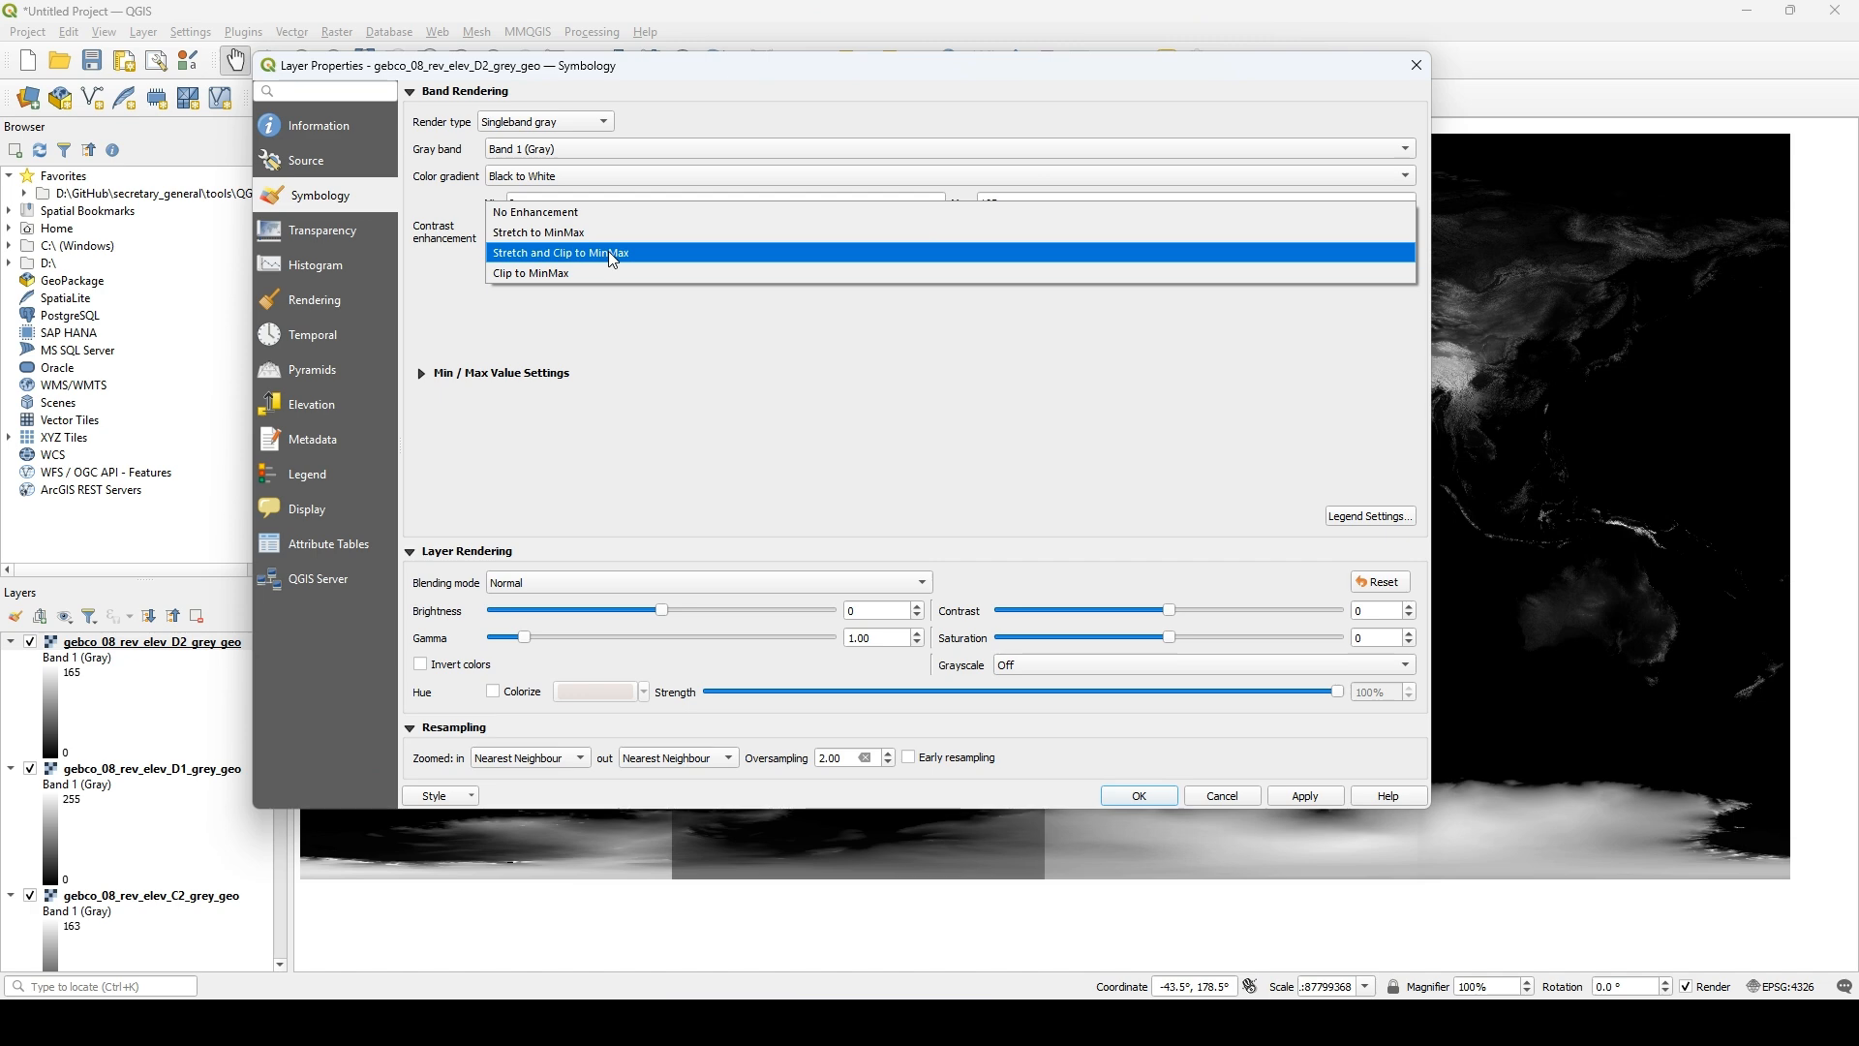
{"action": "left_click", "coordinate": [575, 215]}
{"action": "left_click", "coordinate": [1320, 797]}
{"action": "left_click", "coordinate": [1139, 796]}
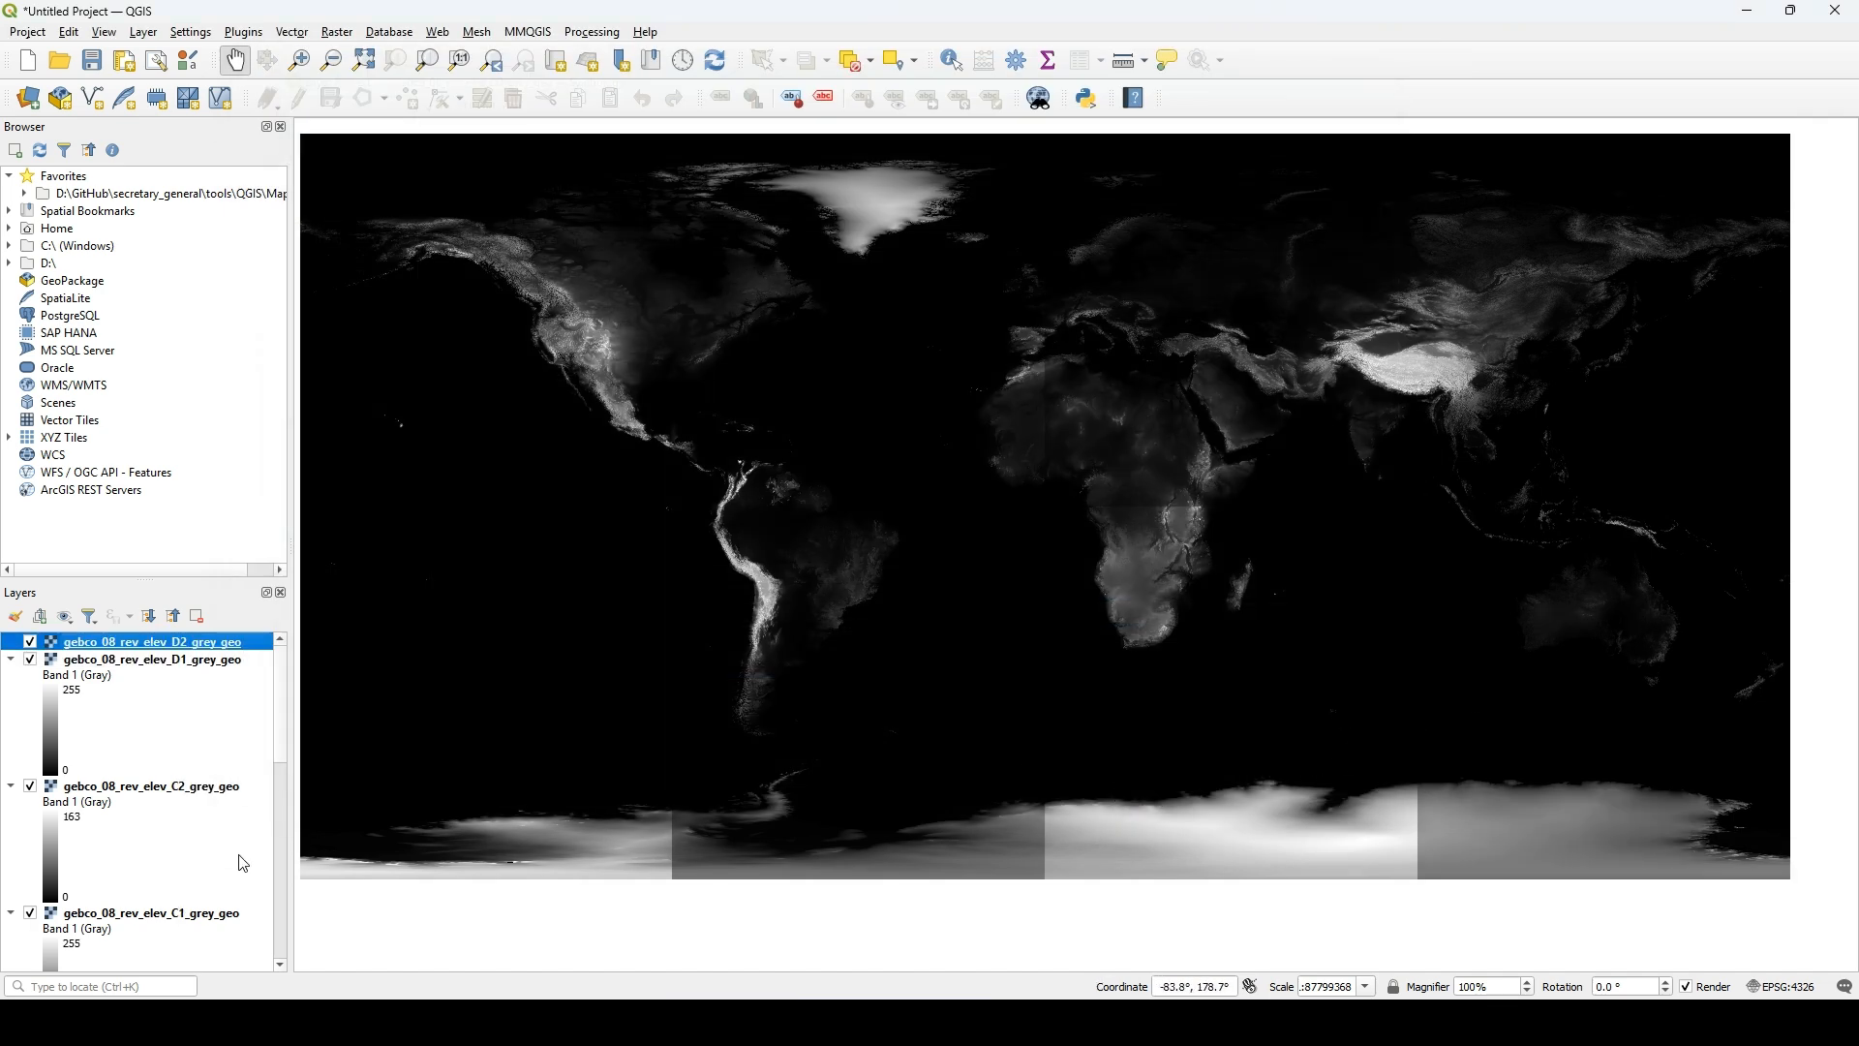
- Set the contrast enhancement of the gebco_08_rev_elev_D1_grey_geo layer to No Enhancement and apply it
{"action": "left_click", "coordinate": [141, 665]}
{"action": "right_click", "coordinate": [143, 666]}
{"action": "left_click", "coordinate": [194, 652]}
{"action": "left_click", "coordinate": [596, 233]}
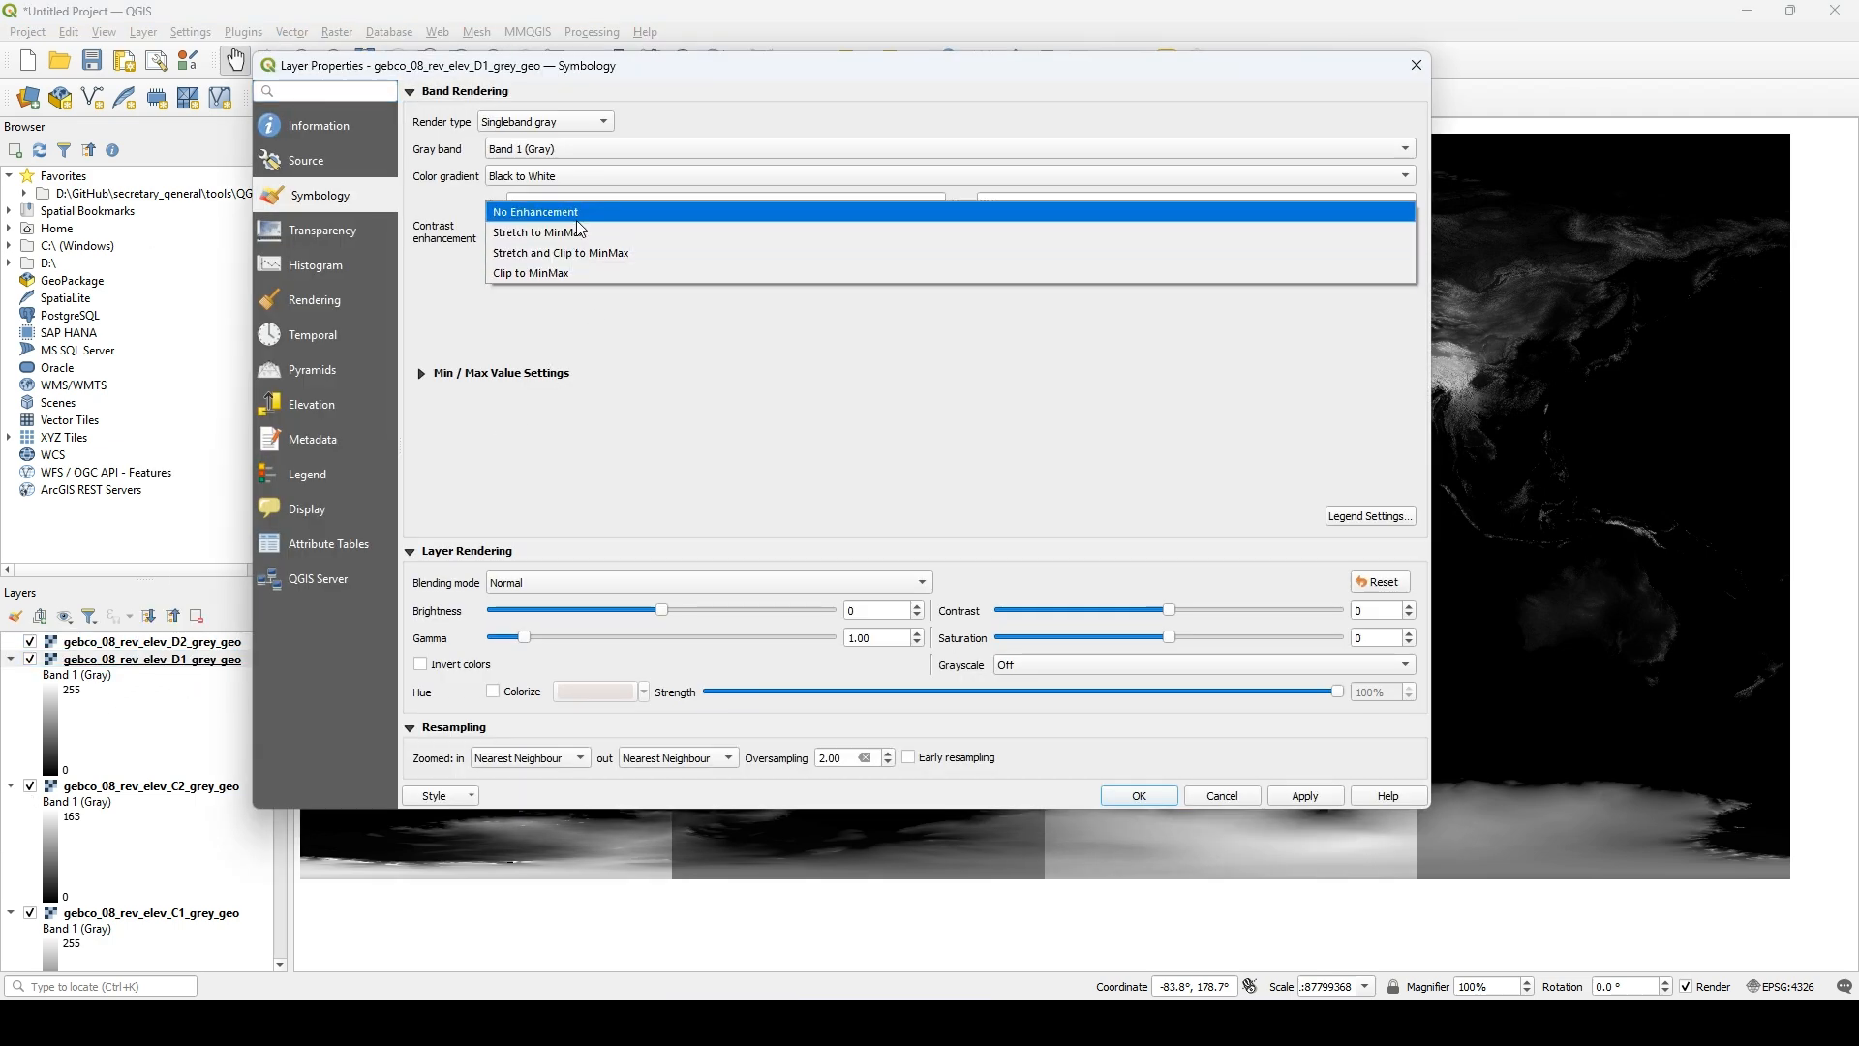
{"action": "left_click", "coordinate": [595, 212]}
{"action": "left_click", "coordinate": [1305, 796]}
{"action": "left_click", "coordinate": [1139, 796]}
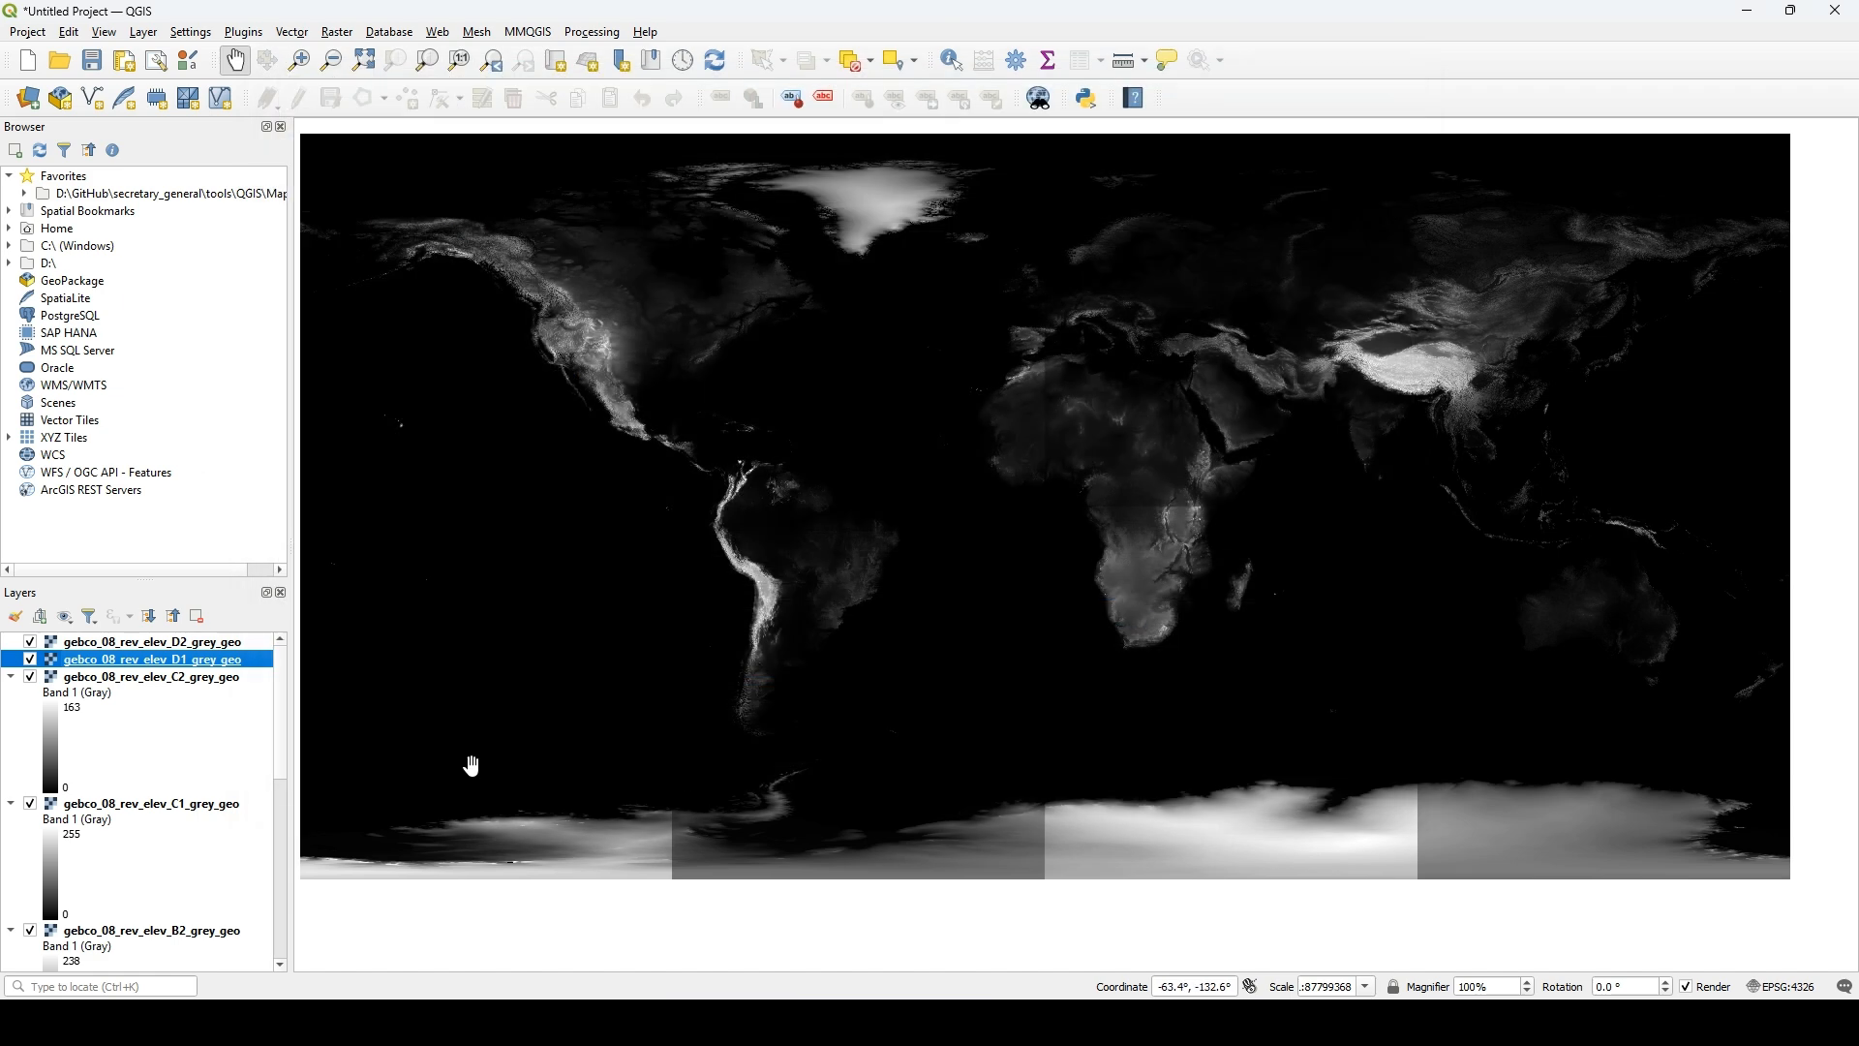
- Set the contrast enhancement of the gebco_08_rev_elev_C2_grey_geo layer to No Enhancement and apply it
{"action": "right_click", "coordinate": [187, 680]}
{"action": "left_click", "coordinate": [346, 667]}
{"action": "left_click", "coordinate": [755, 233]}
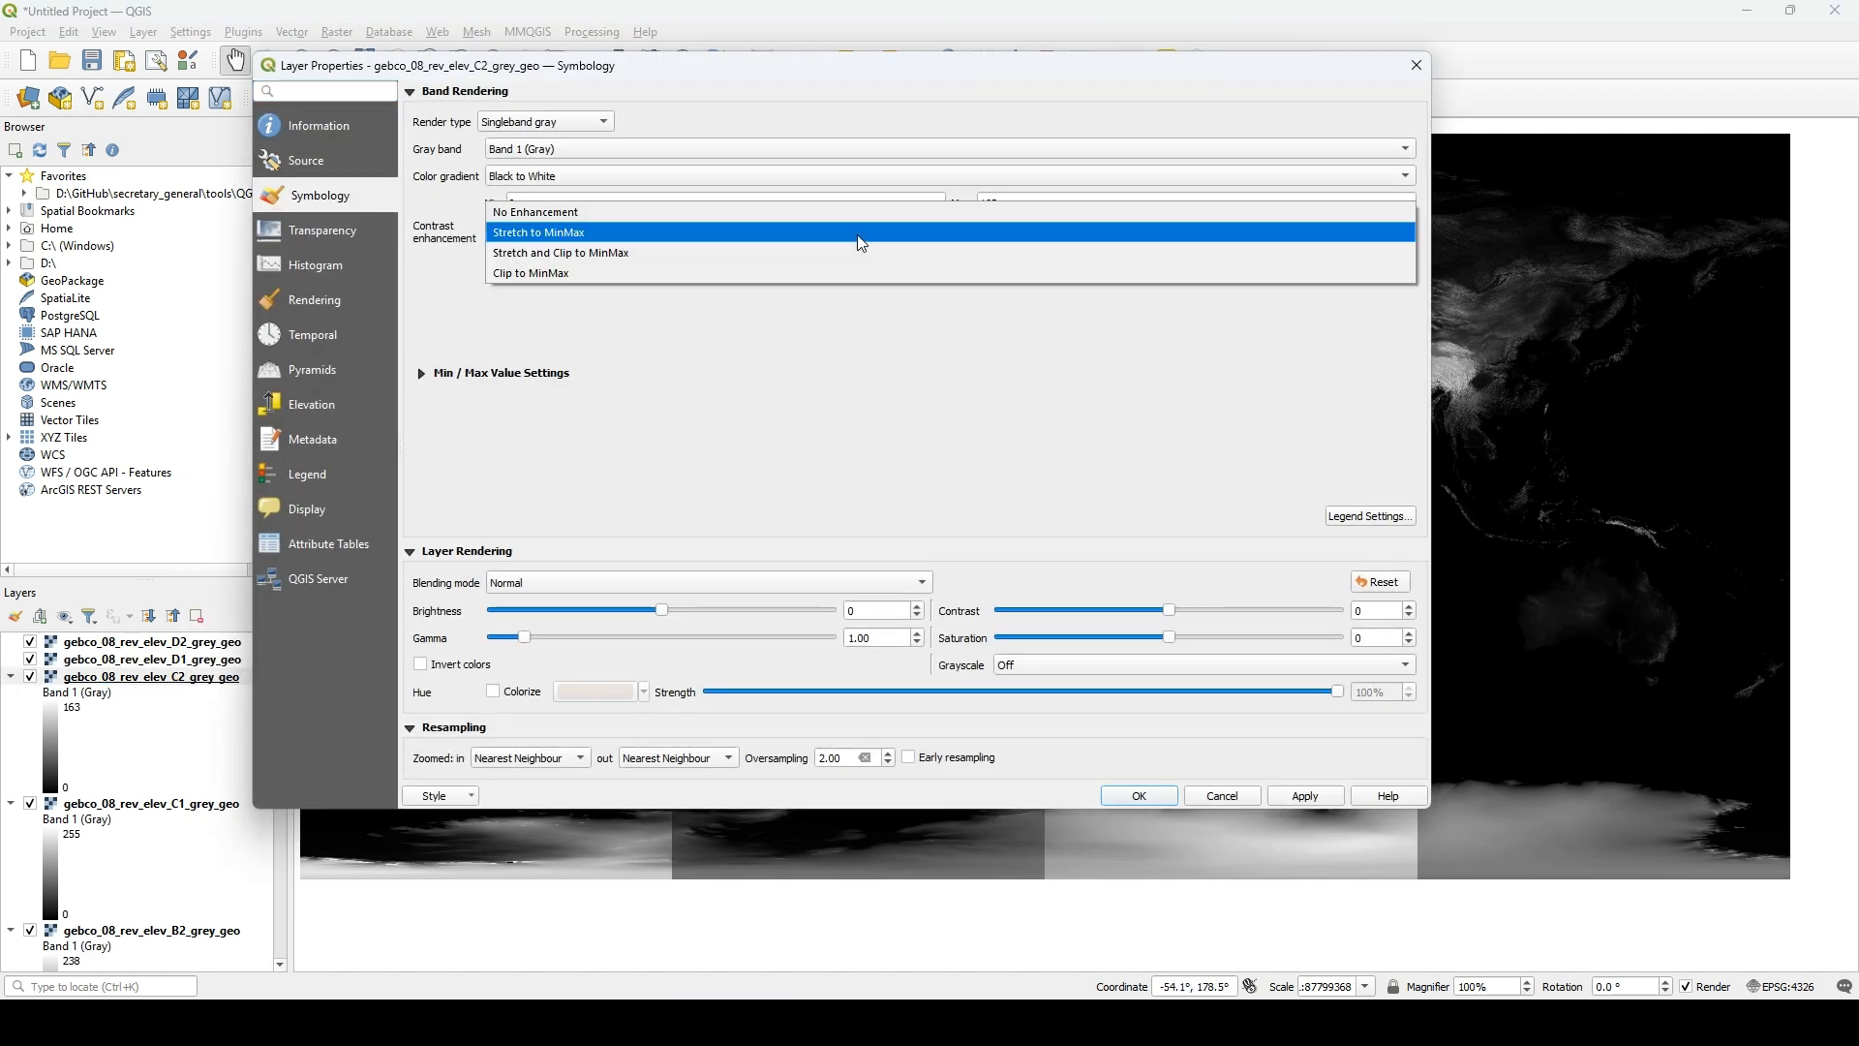
{"action": "left_click", "coordinate": [700, 212]}
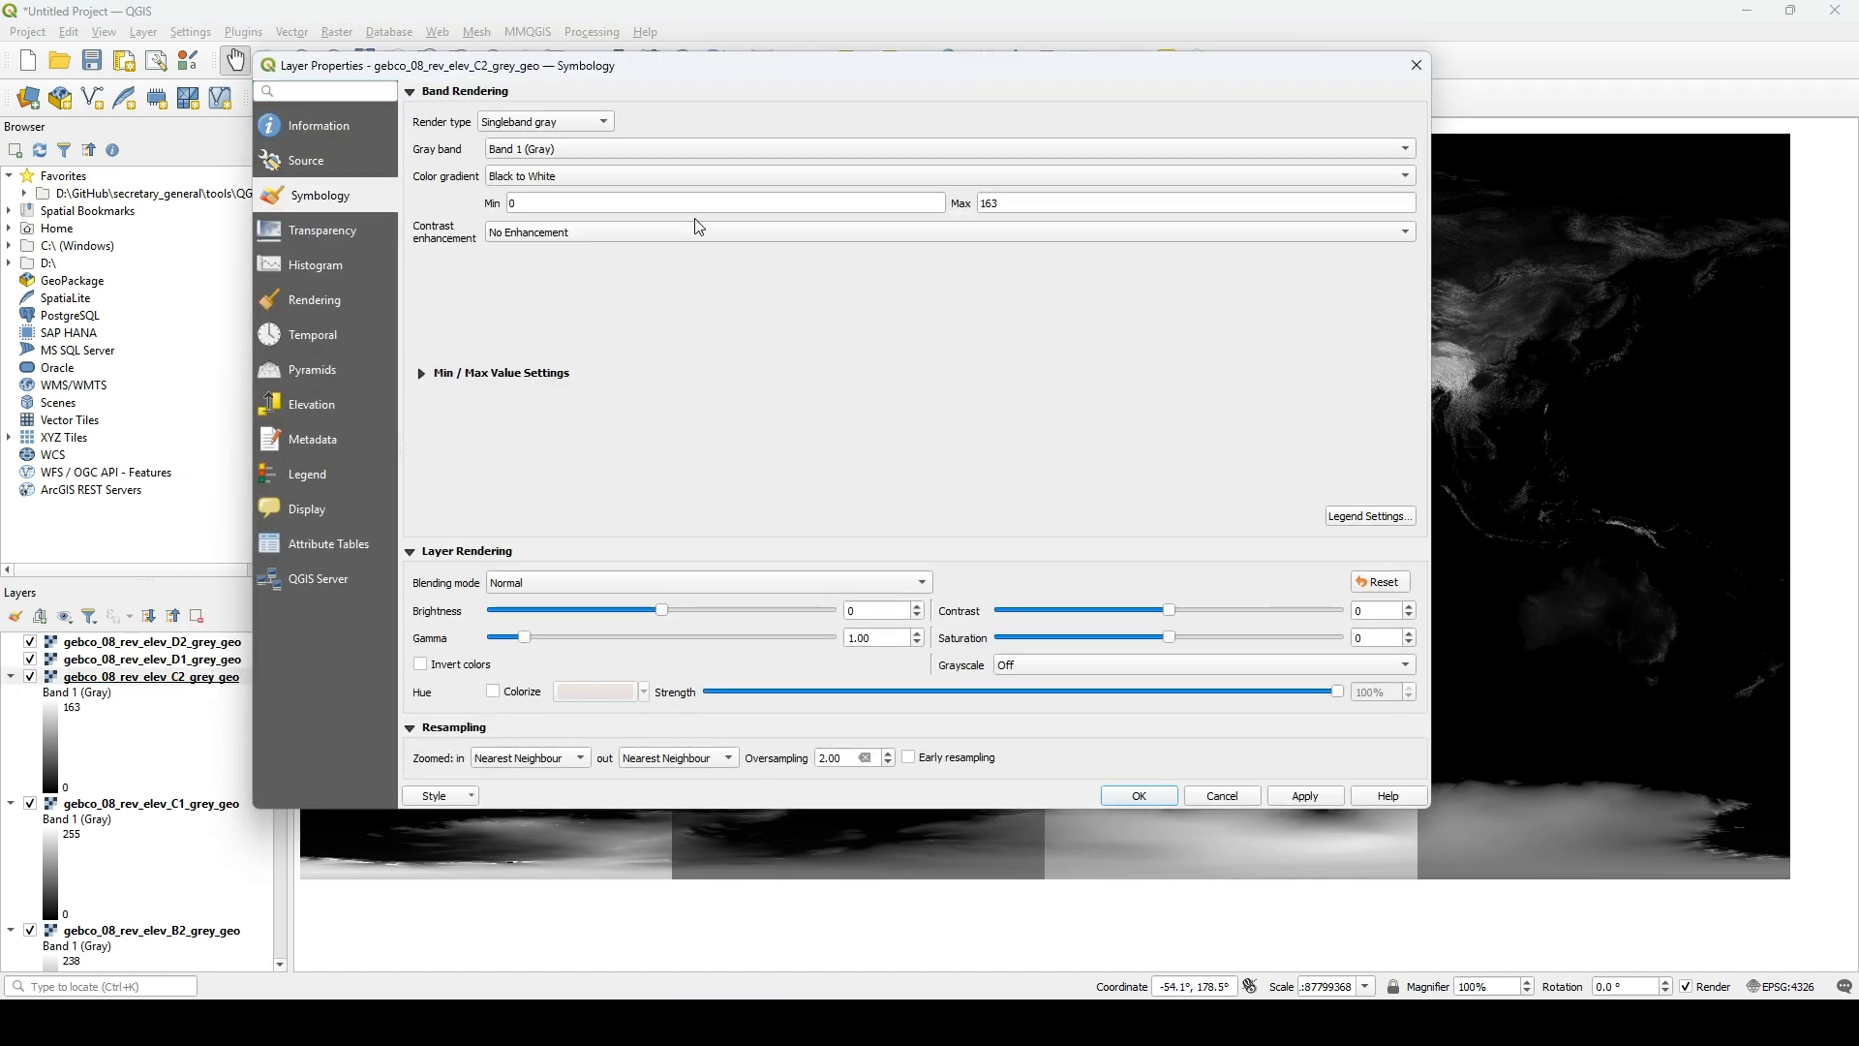
{"action": "left_click", "coordinate": [1305, 796]}
{"action": "left_click", "coordinate": [1140, 796]}
- Set the contrast enhancement of the gebco_08_rev_elev_C1_grey_geo layer to No Enhancement and apply it
{"action": "left_click", "coordinate": [169, 693]}
{"action": "right_click", "coordinate": [170, 693]}
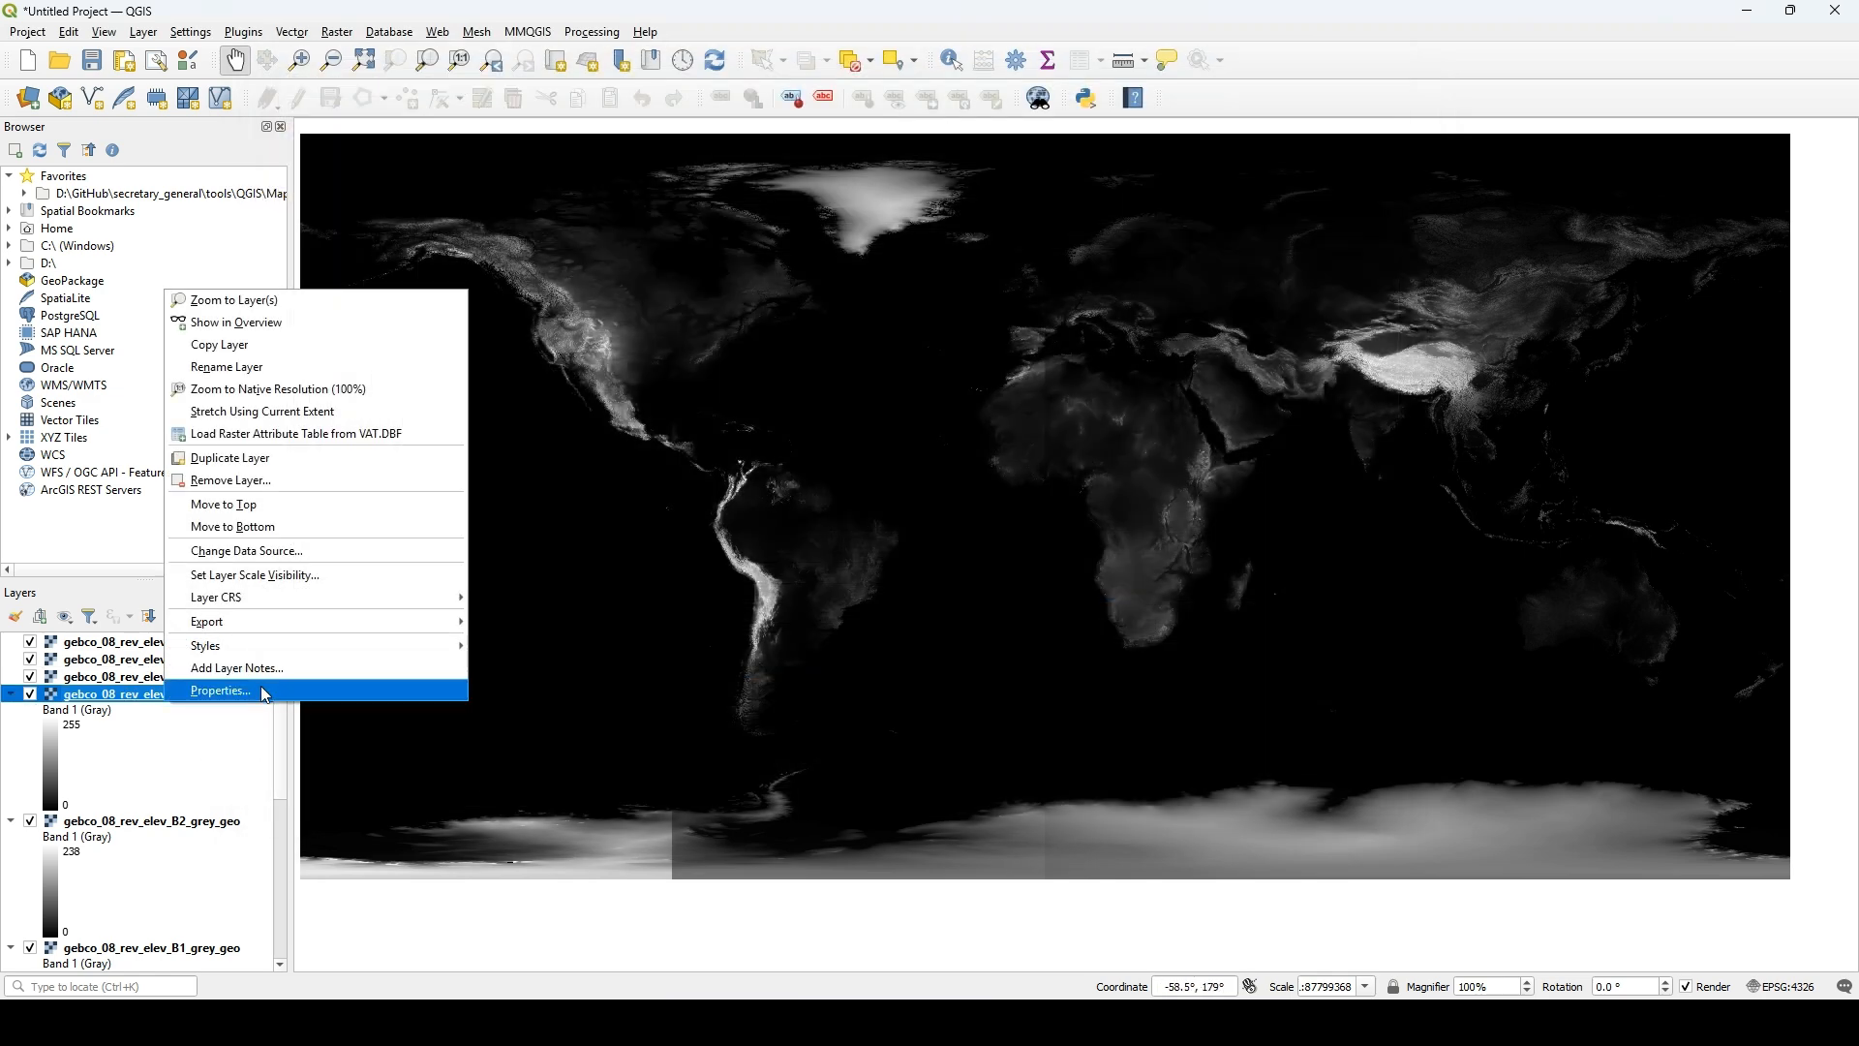
{"action": "left_click", "coordinate": [263, 691]}
{"action": "left_click", "coordinate": [833, 233]}
{"action": "left_click", "coordinate": [697, 206]}
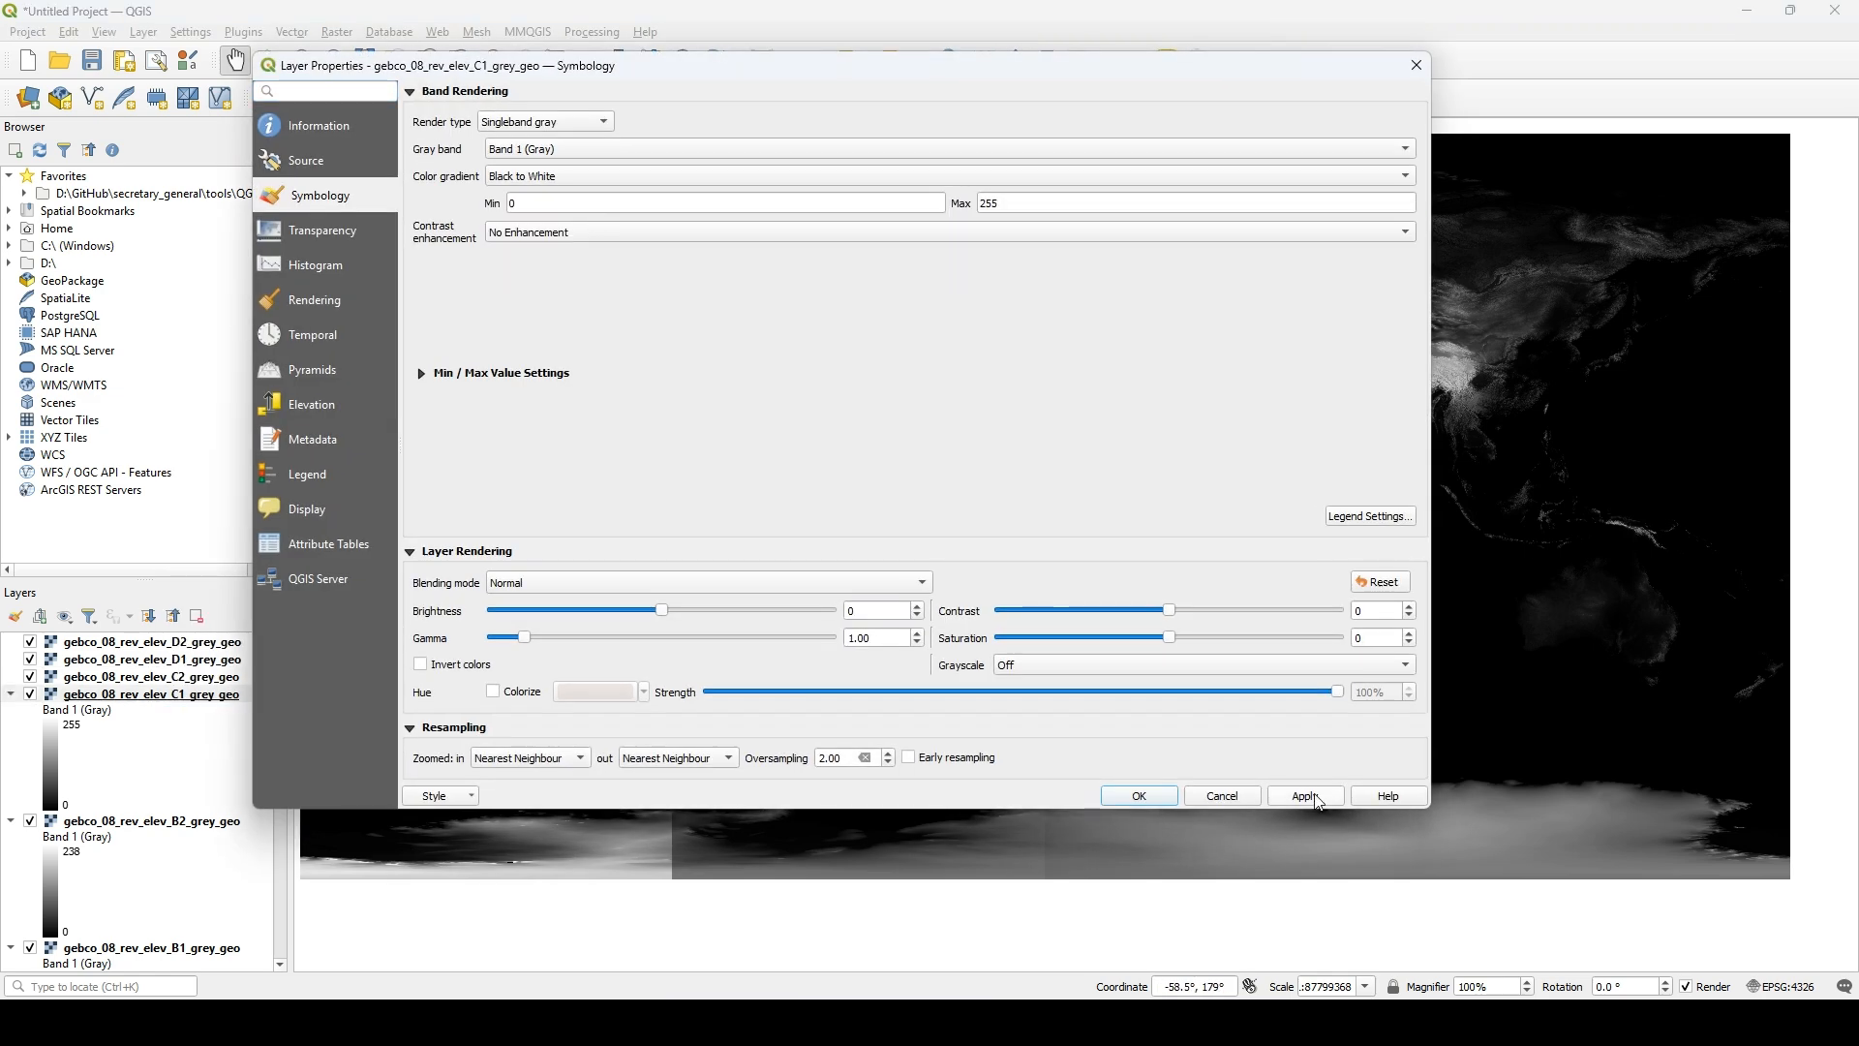
{"action": "left_click", "coordinate": [1317, 799]}
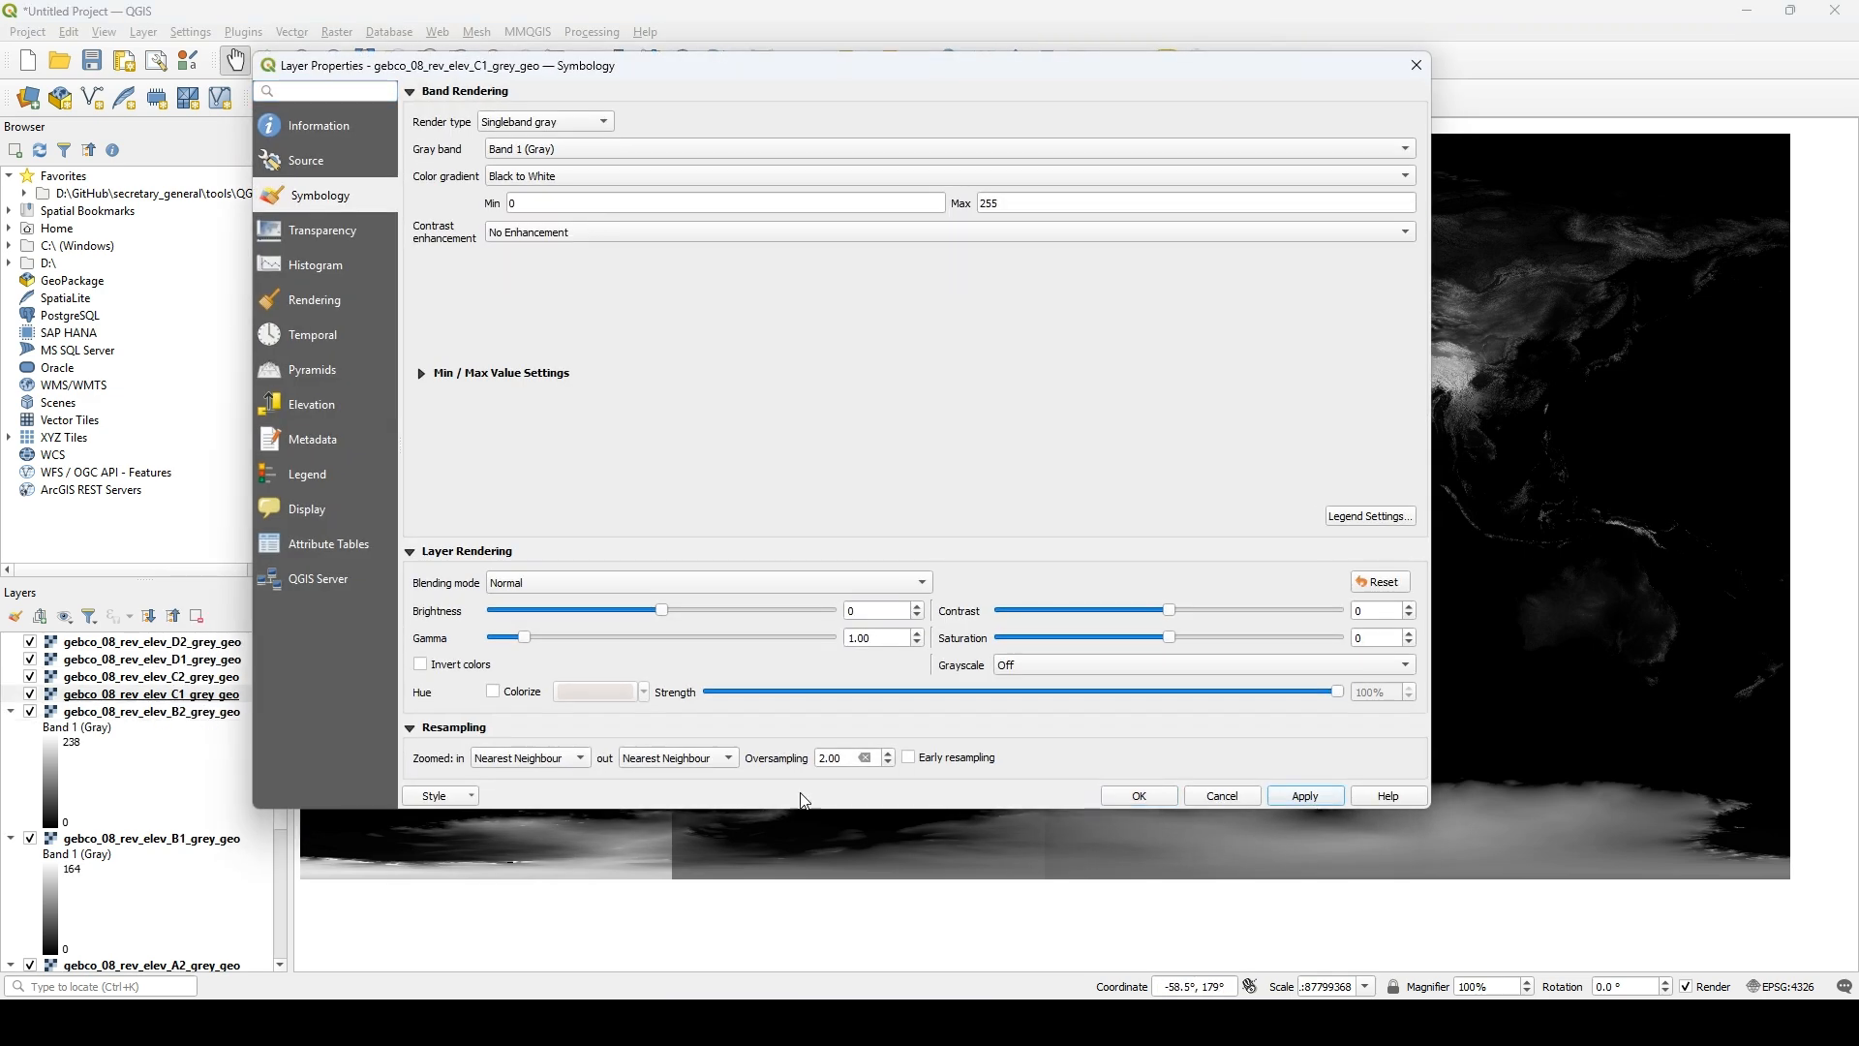
{"action": "left_click", "coordinate": [1140, 796]}
- Set the contrast enhancement of the gebco_08_rev_elev_B2_grey_geo layer to No Enhancement and apply it
{"action": "left_click", "coordinate": [189, 712]}
{"action": "right_click", "coordinate": [189, 712]}
{"action": "left_click", "coordinate": [349, 702]}
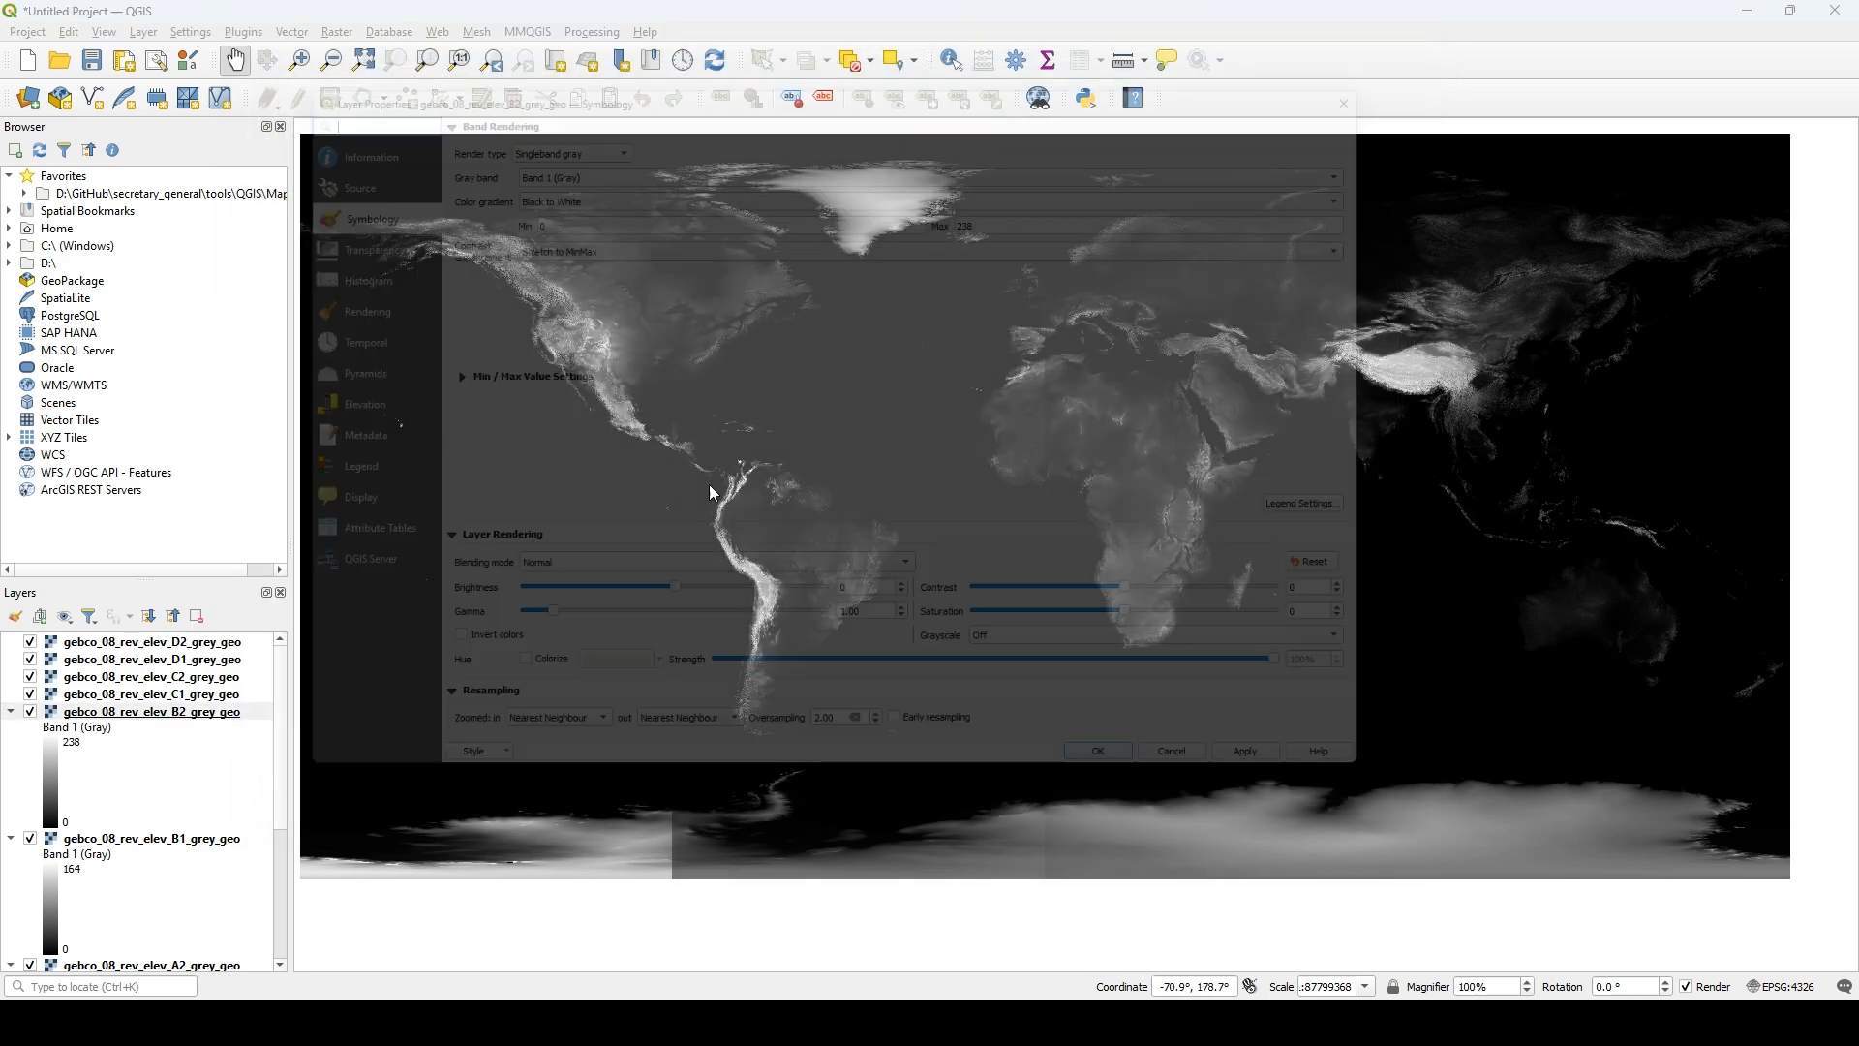
{"action": "left_click", "coordinate": [717, 233]}
{"action": "left_click", "coordinate": [716, 206]}
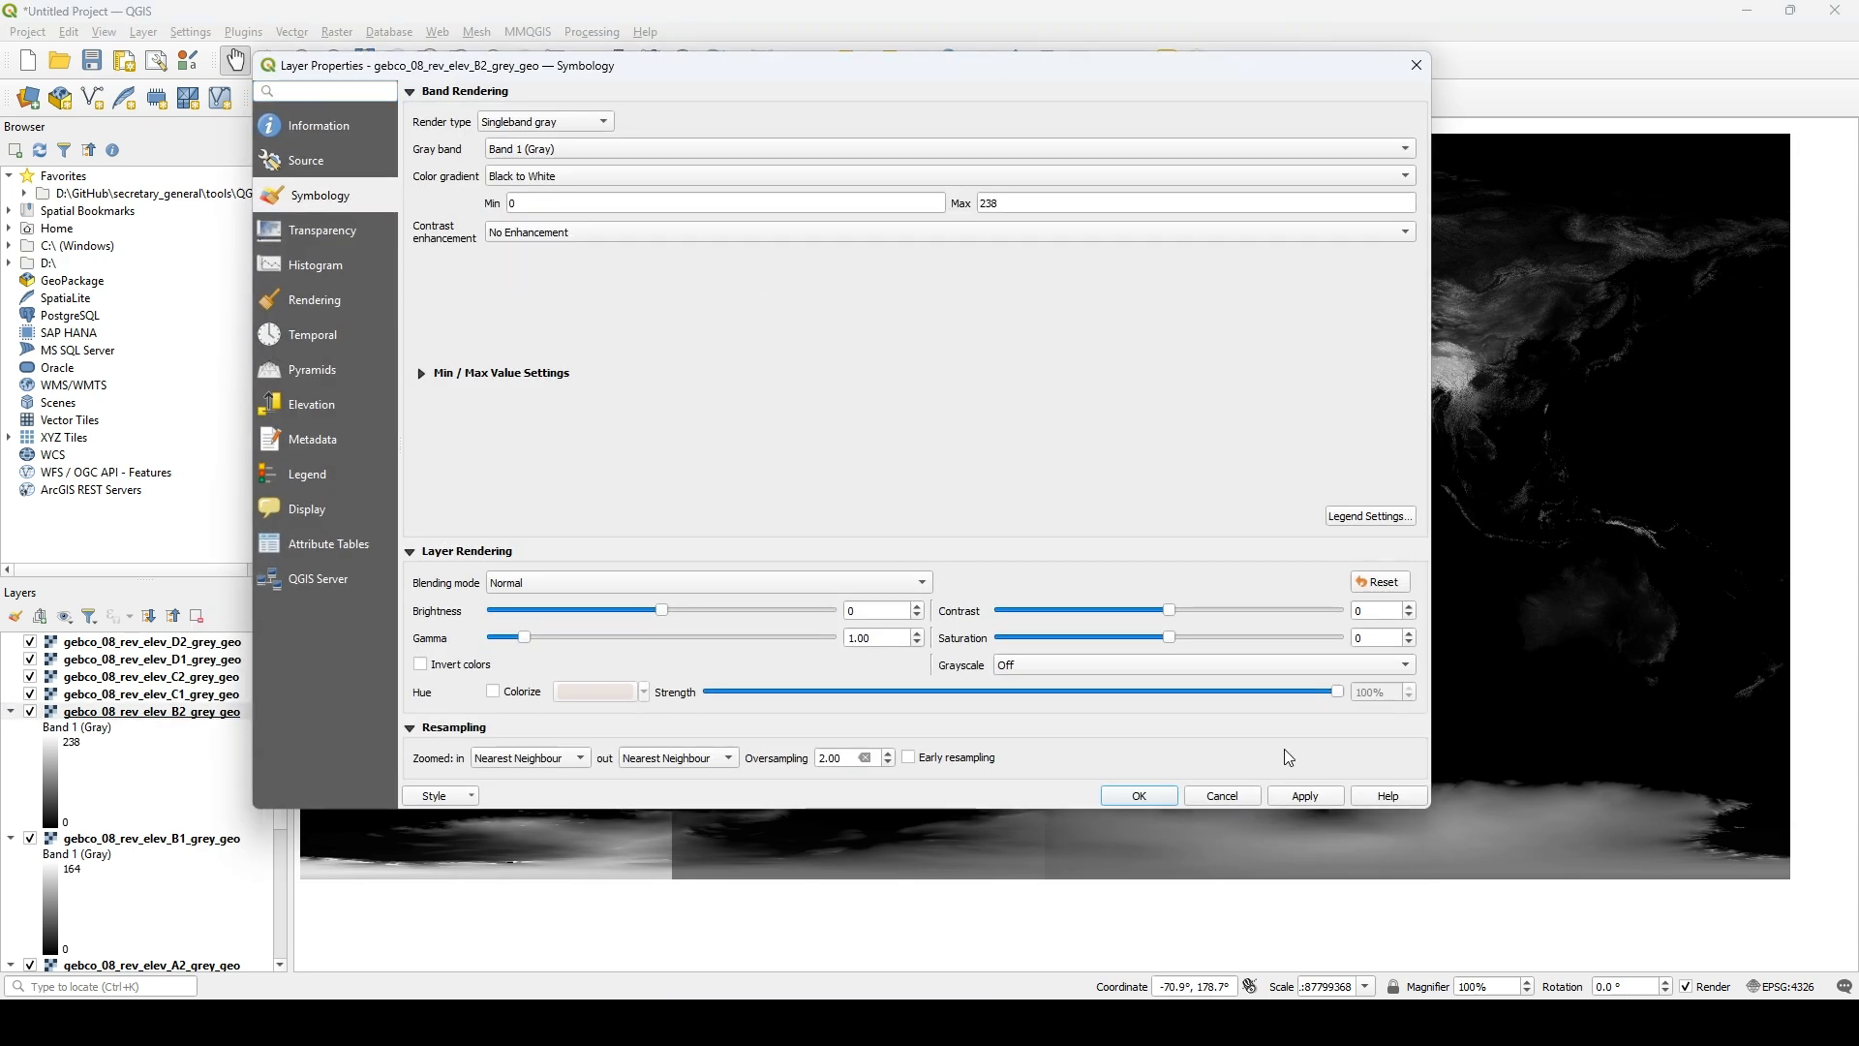
{"action": "left_click", "coordinate": [1306, 796]}
{"action": "left_click", "coordinate": [1140, 796]}
- Set the contrast enhancement of the gebco_08_rev_elev_B1_grey_geo layer to No Enhancement and apply it
{"action": "left_click", "coordinate": [194, 729]}
{"action": "right_click", "coordinate": [194, 728]}
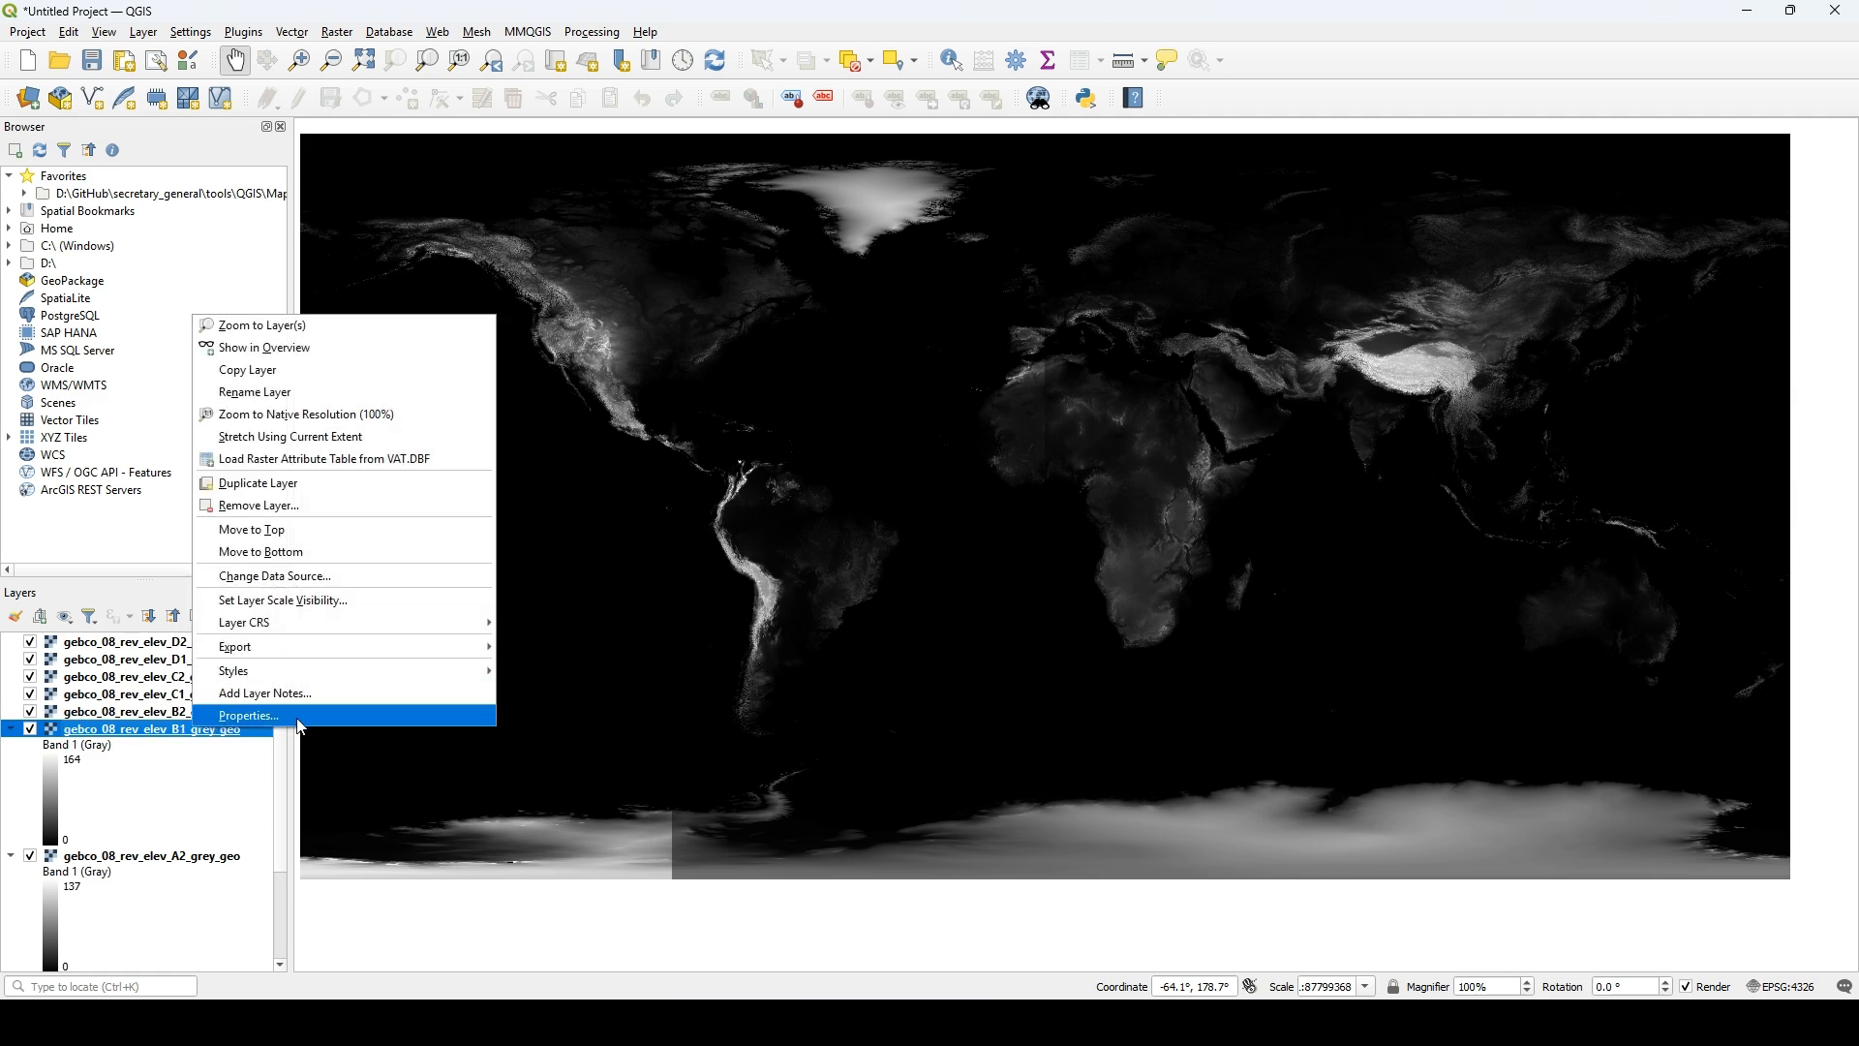
{"action": "left_click", "coordinate": [300, 721]}
{"action": "left_click", "coordinate": [670, 233]}
{"action": "left_click", "coordinate": [630, 214]}
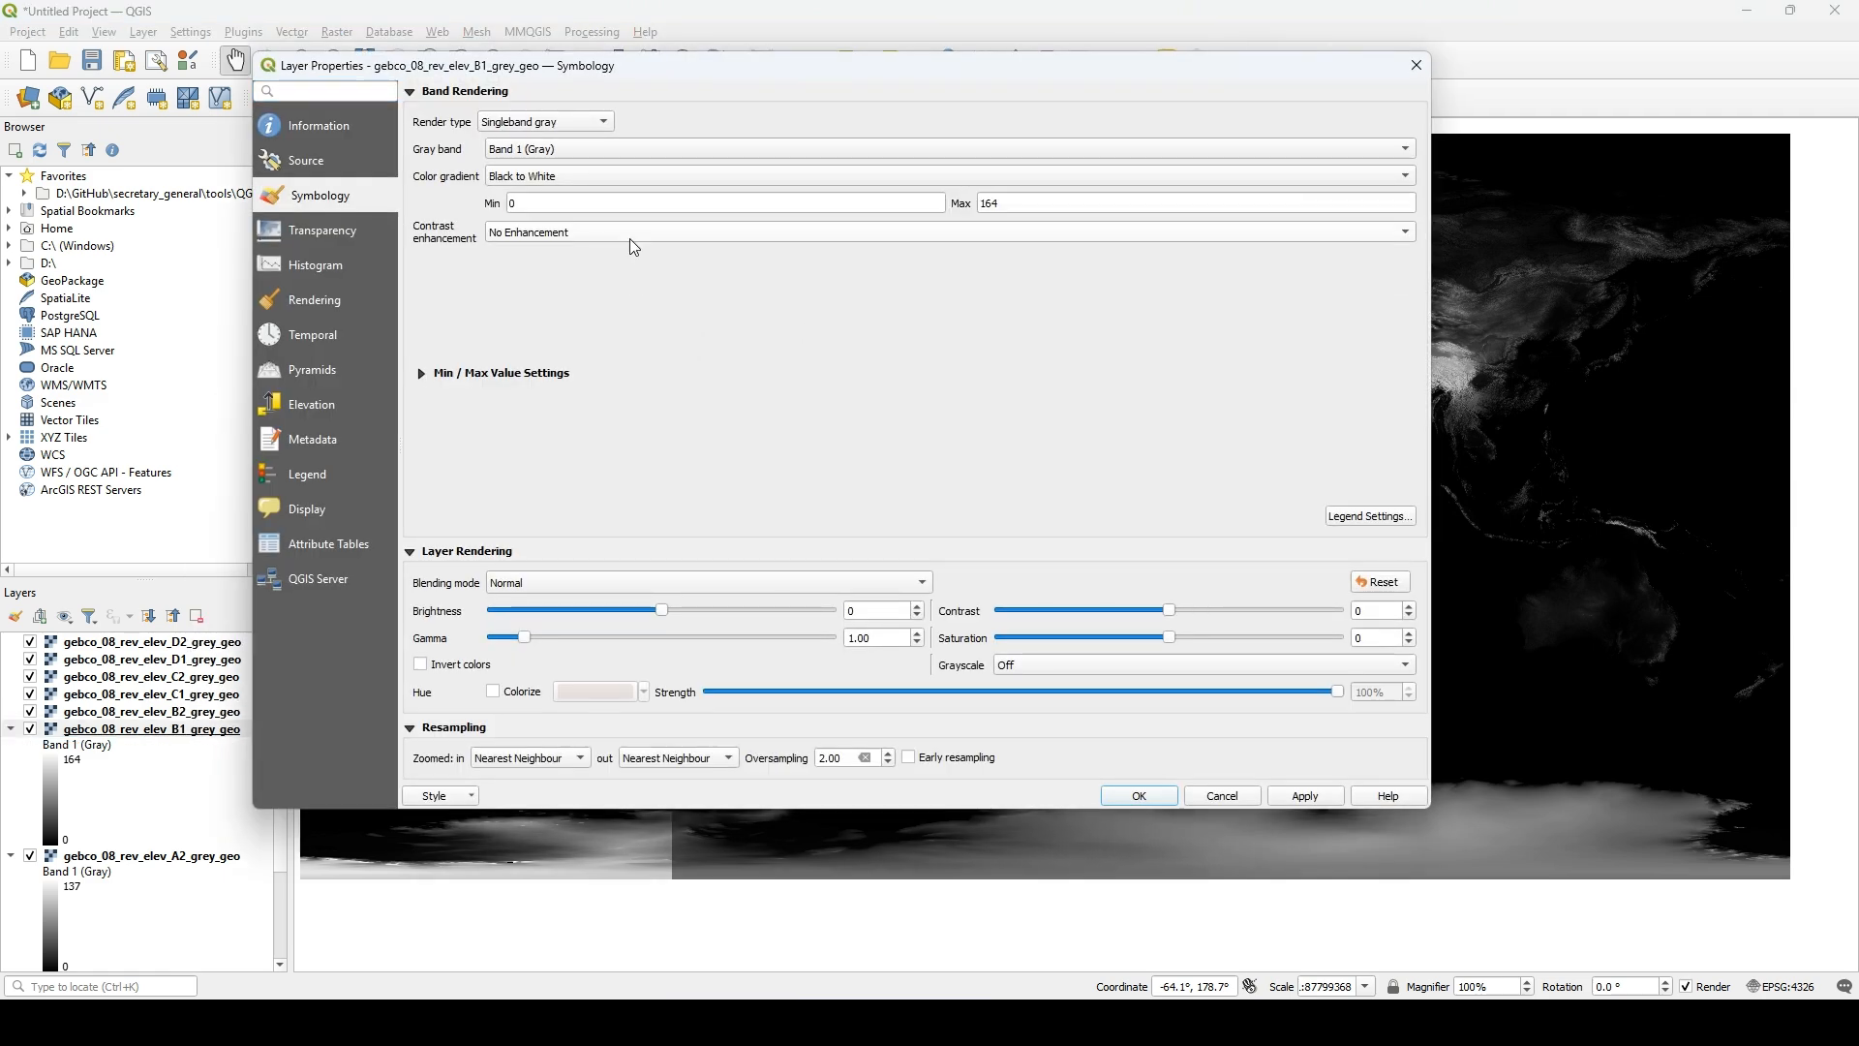
{"action": "left_click", "coordinate": [1306, 796]}
{"action": "left_click", "coordinate": [1140, 796]}
- Set the contrast enhancement of the gebco_08_rev_elev_A2_grey_geo layer to No Enhancement and apply it
{"action": "left_click", "coordinate": [215, 747]}
{"action": "right_click", "coordinate": [215, 750]}
{"action": "left_click", "coordinate": [320, 735]}
{"action": "left_click", "coordinate": [578, 239]}
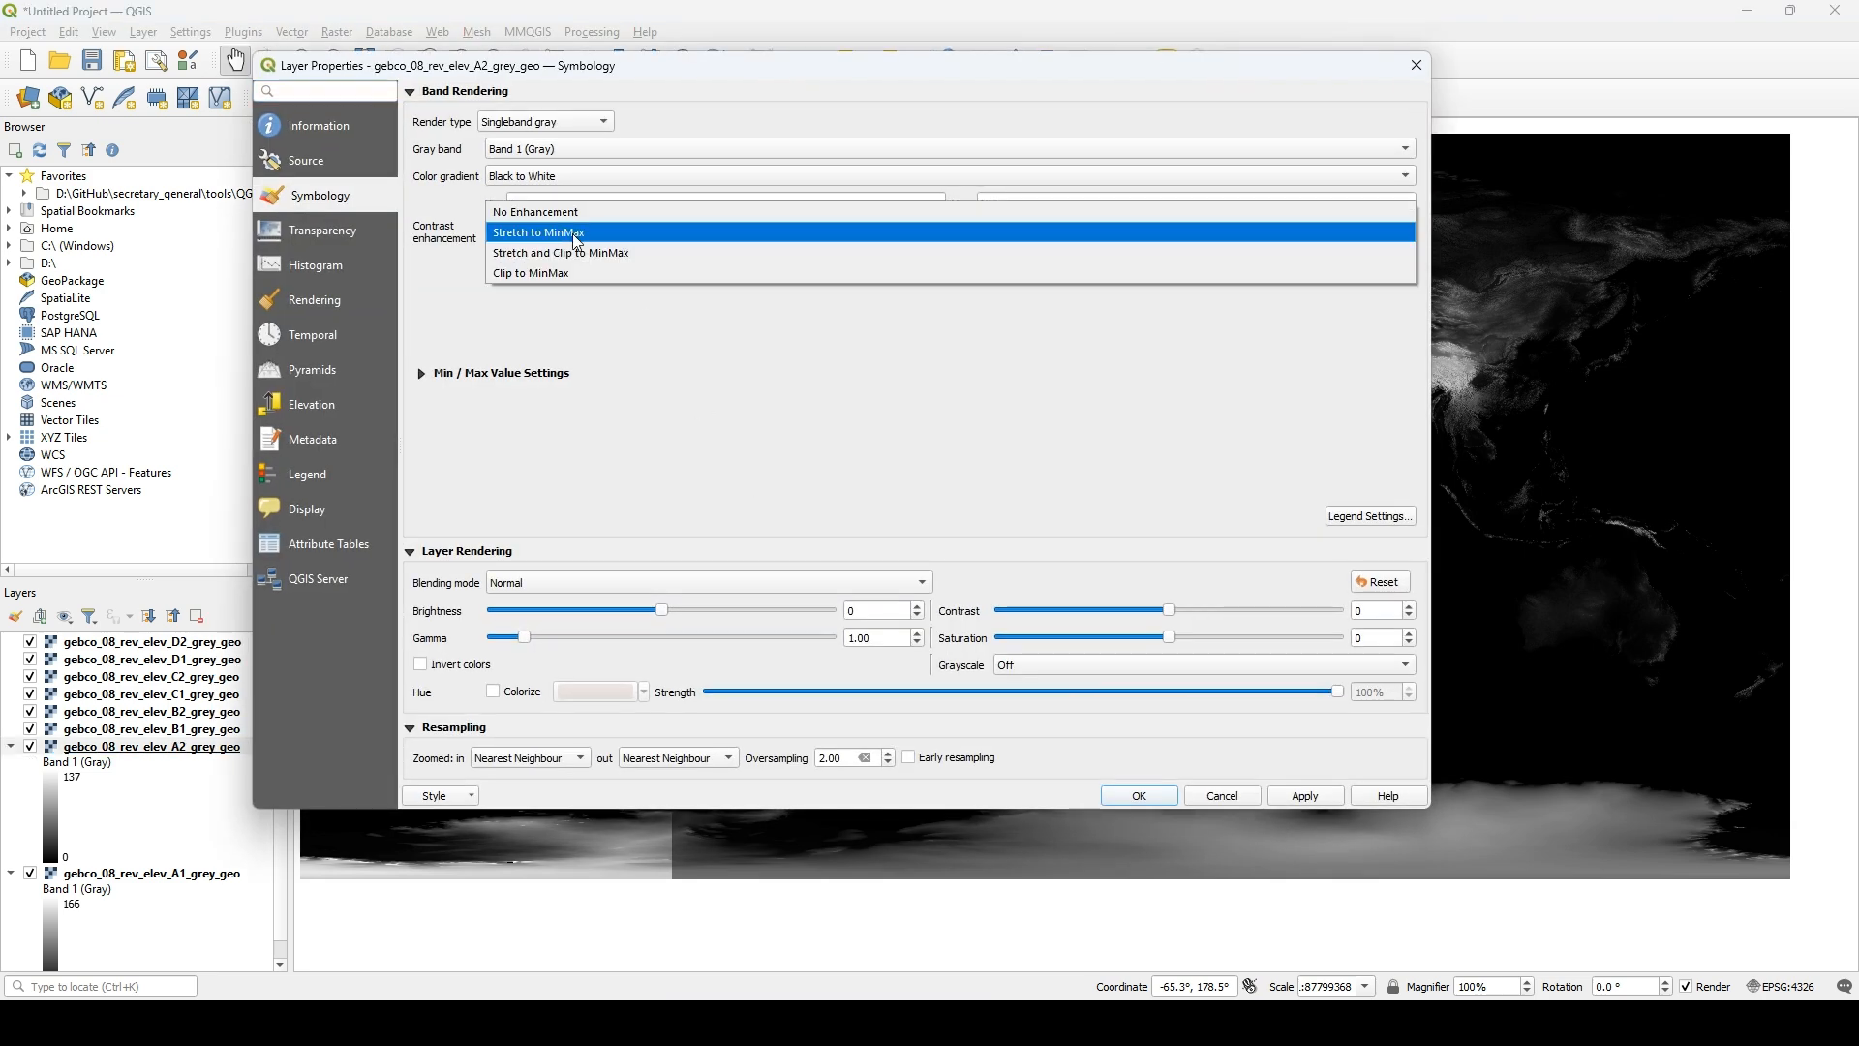
{"action": "left_click", "coordinate": [589, 214]}
{"action": "left_click", "coordinate": [1302, 802]}
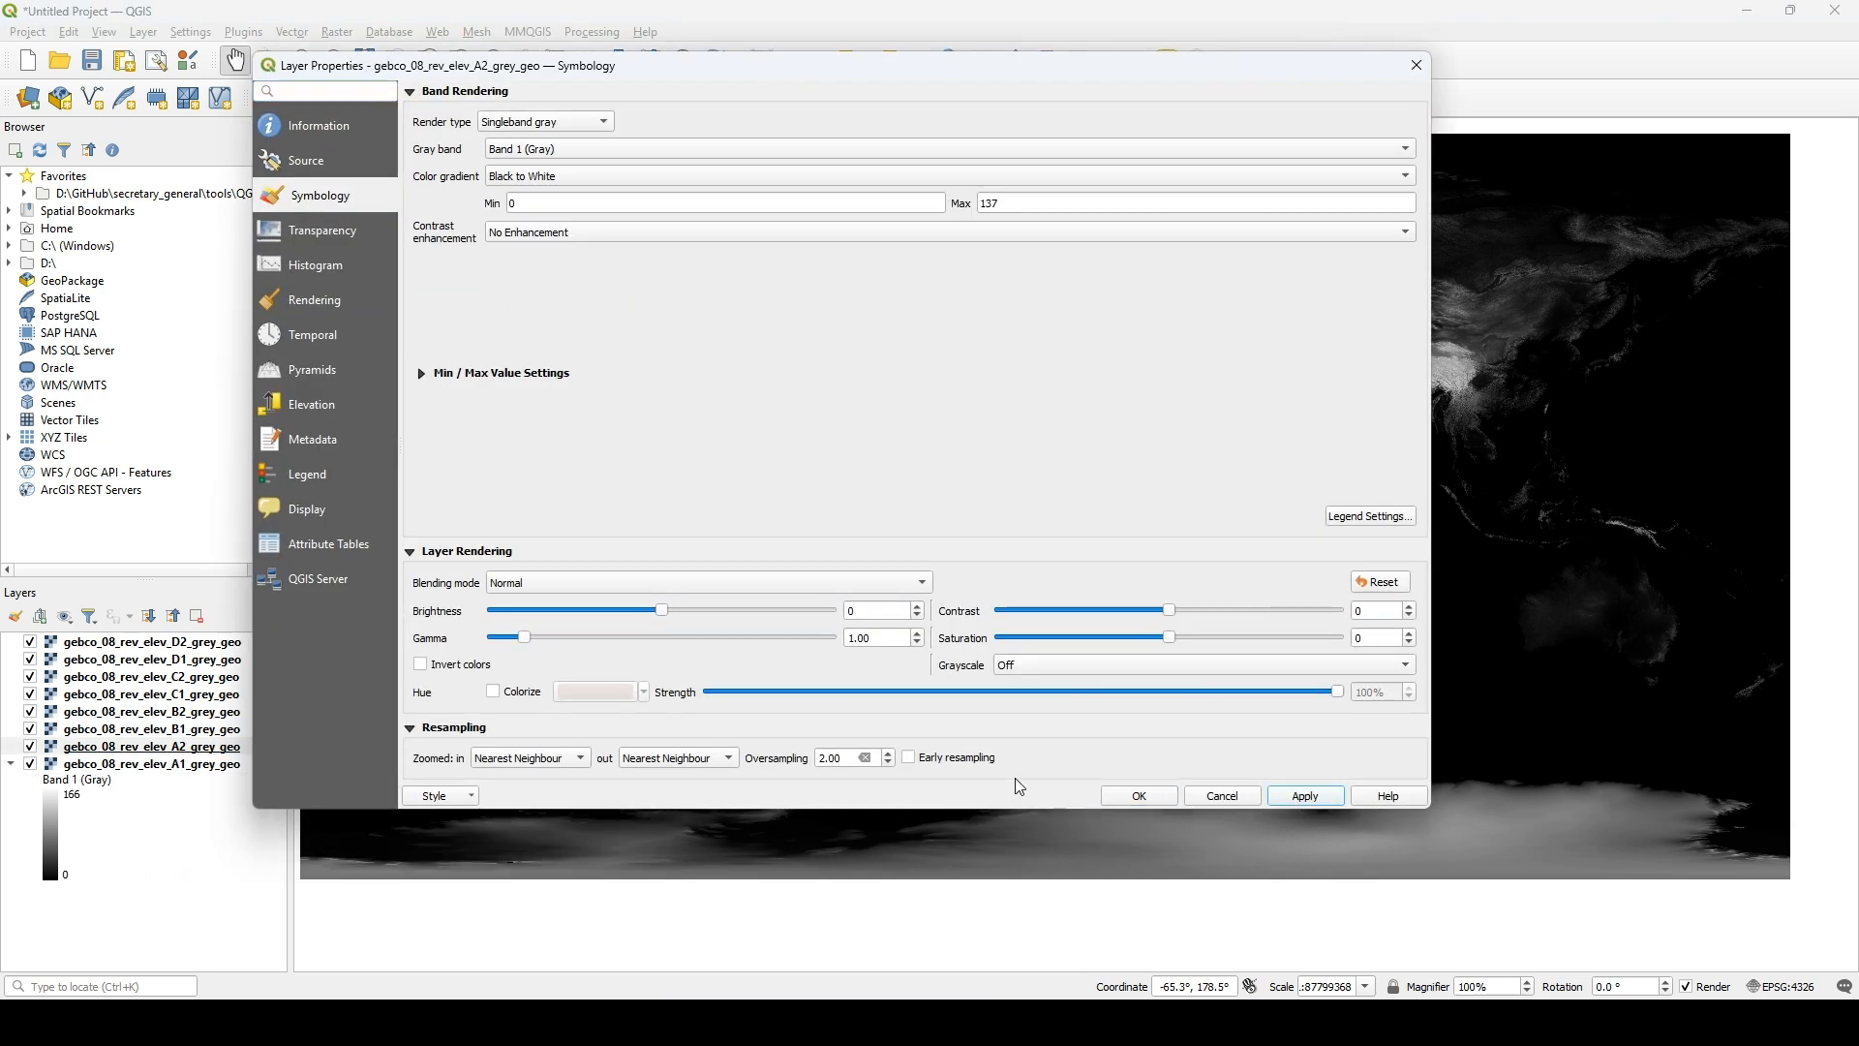
{"action": "left_click", "coordinate": [1139, 796]}
- Set the contrast enhancement of the gebco_08_rev_elev_A1_grey_geo layer to No Enhancement and apply it
{"action": "right_click", "coordinate": [213, 764]}
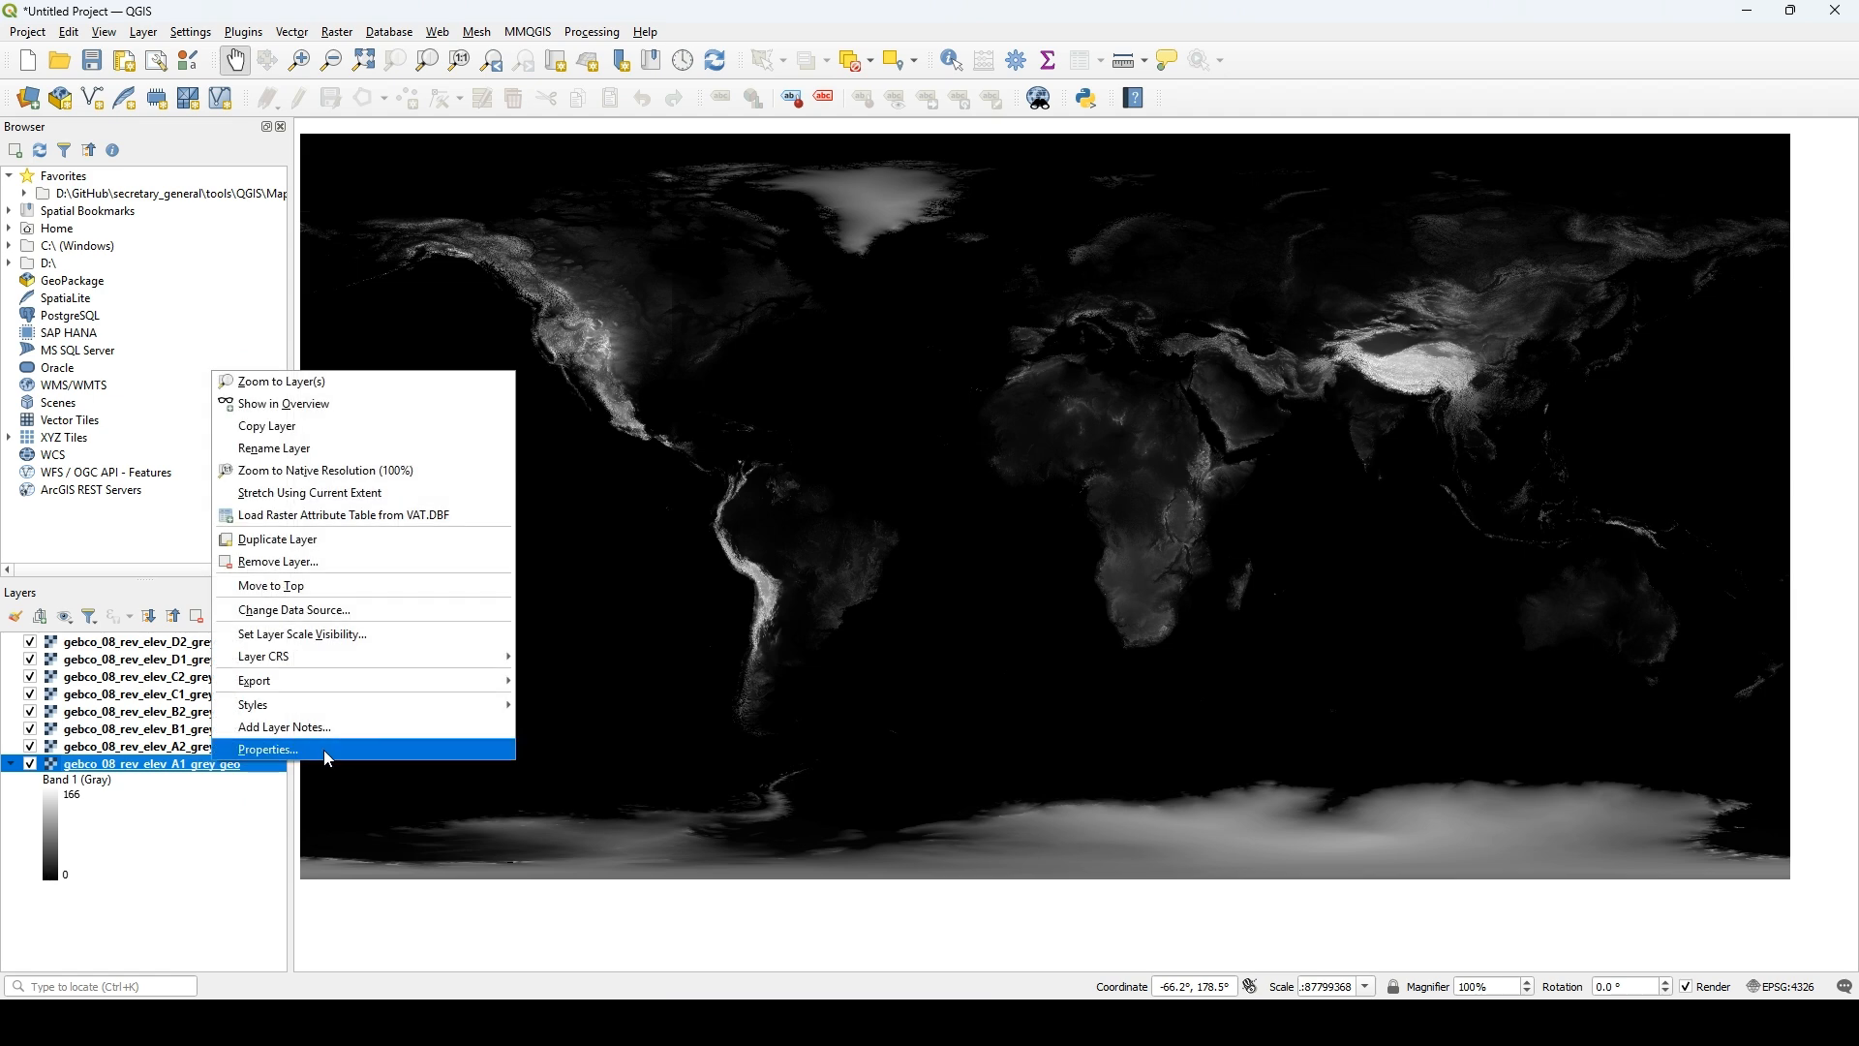
{"action": "left_click", "coordinate": [324, 750]}
{"action": "left_click", "coordinate": [579, 231]}
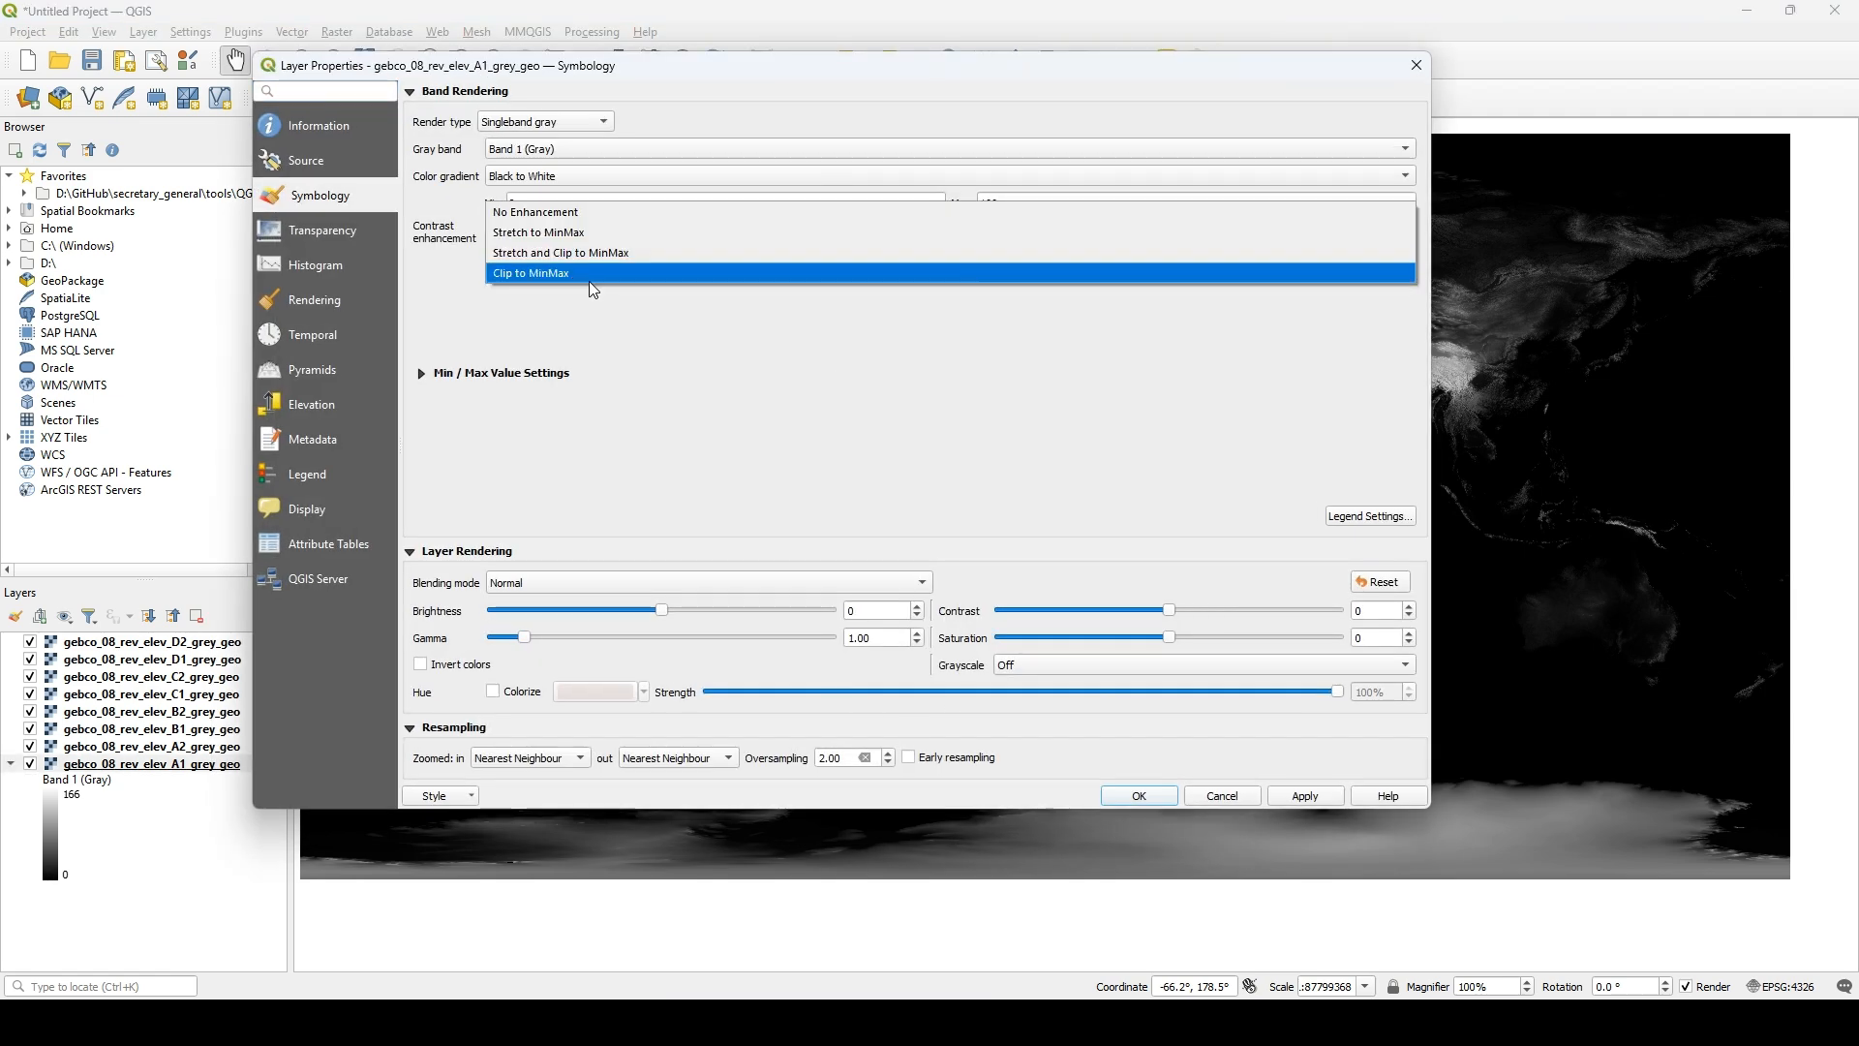
{"action": "left_click", "coordinate": [584, 212]}
{"action": "left_click", "coordinate": [1298, 796]}
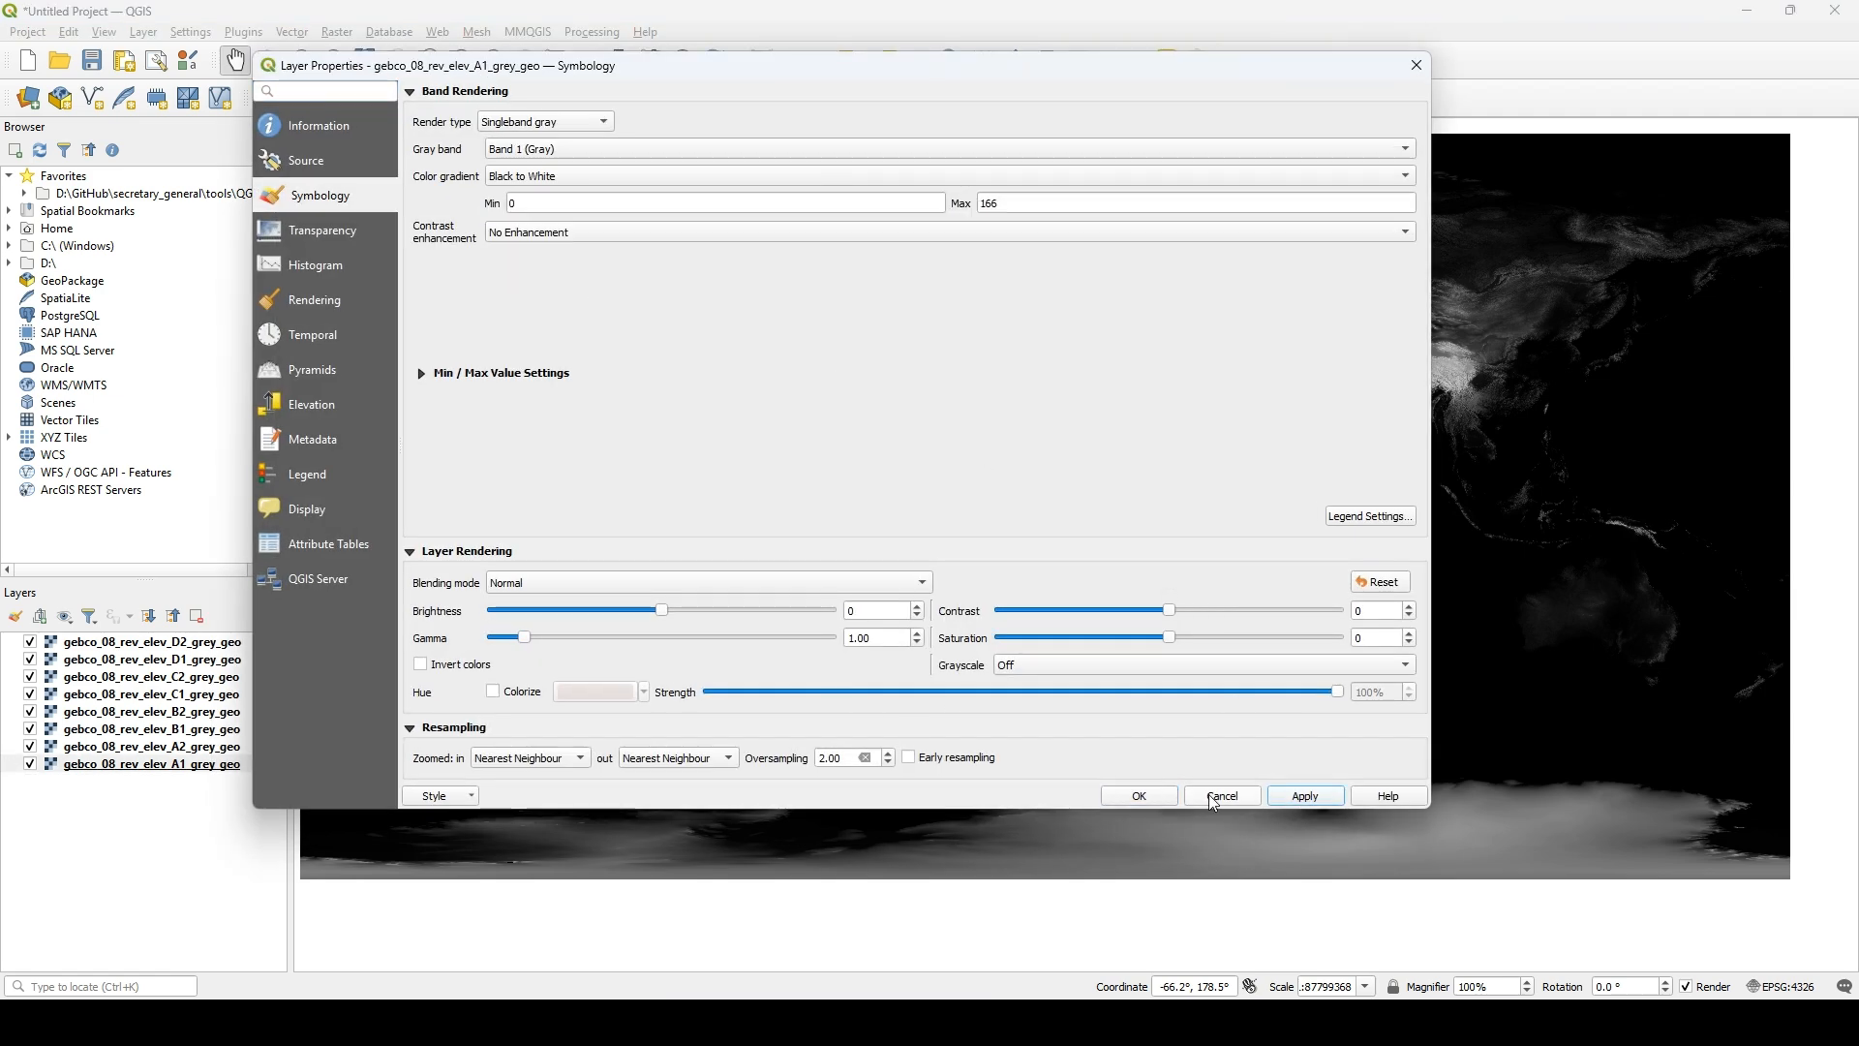
{"action": "left_click", "coordinate": [1131, 796]}
- Examine the combined elevation tiles over Asia and across the whole world map for visible seams
{"action": "scroll", "coordinate": [1287, 776], "scroll_direction": "down", "scroll_amount": 1}
{"action": "scroll", "coordinate": [1386, 688], "scroll_direction": "up", "scroll_amount": 2}
{"action": "left_click_drag", "start_coordinate": [1386, 688], "coordinate": [1135, 771]}
{"action": "scroll", "coordinate": [1076, 536], "scroll_direction": "up", "scroll_amount": 2}
{"action": "scroll", "coordinate": [880, 651], "scroll_direction": "down", "scroll_amount": 1}
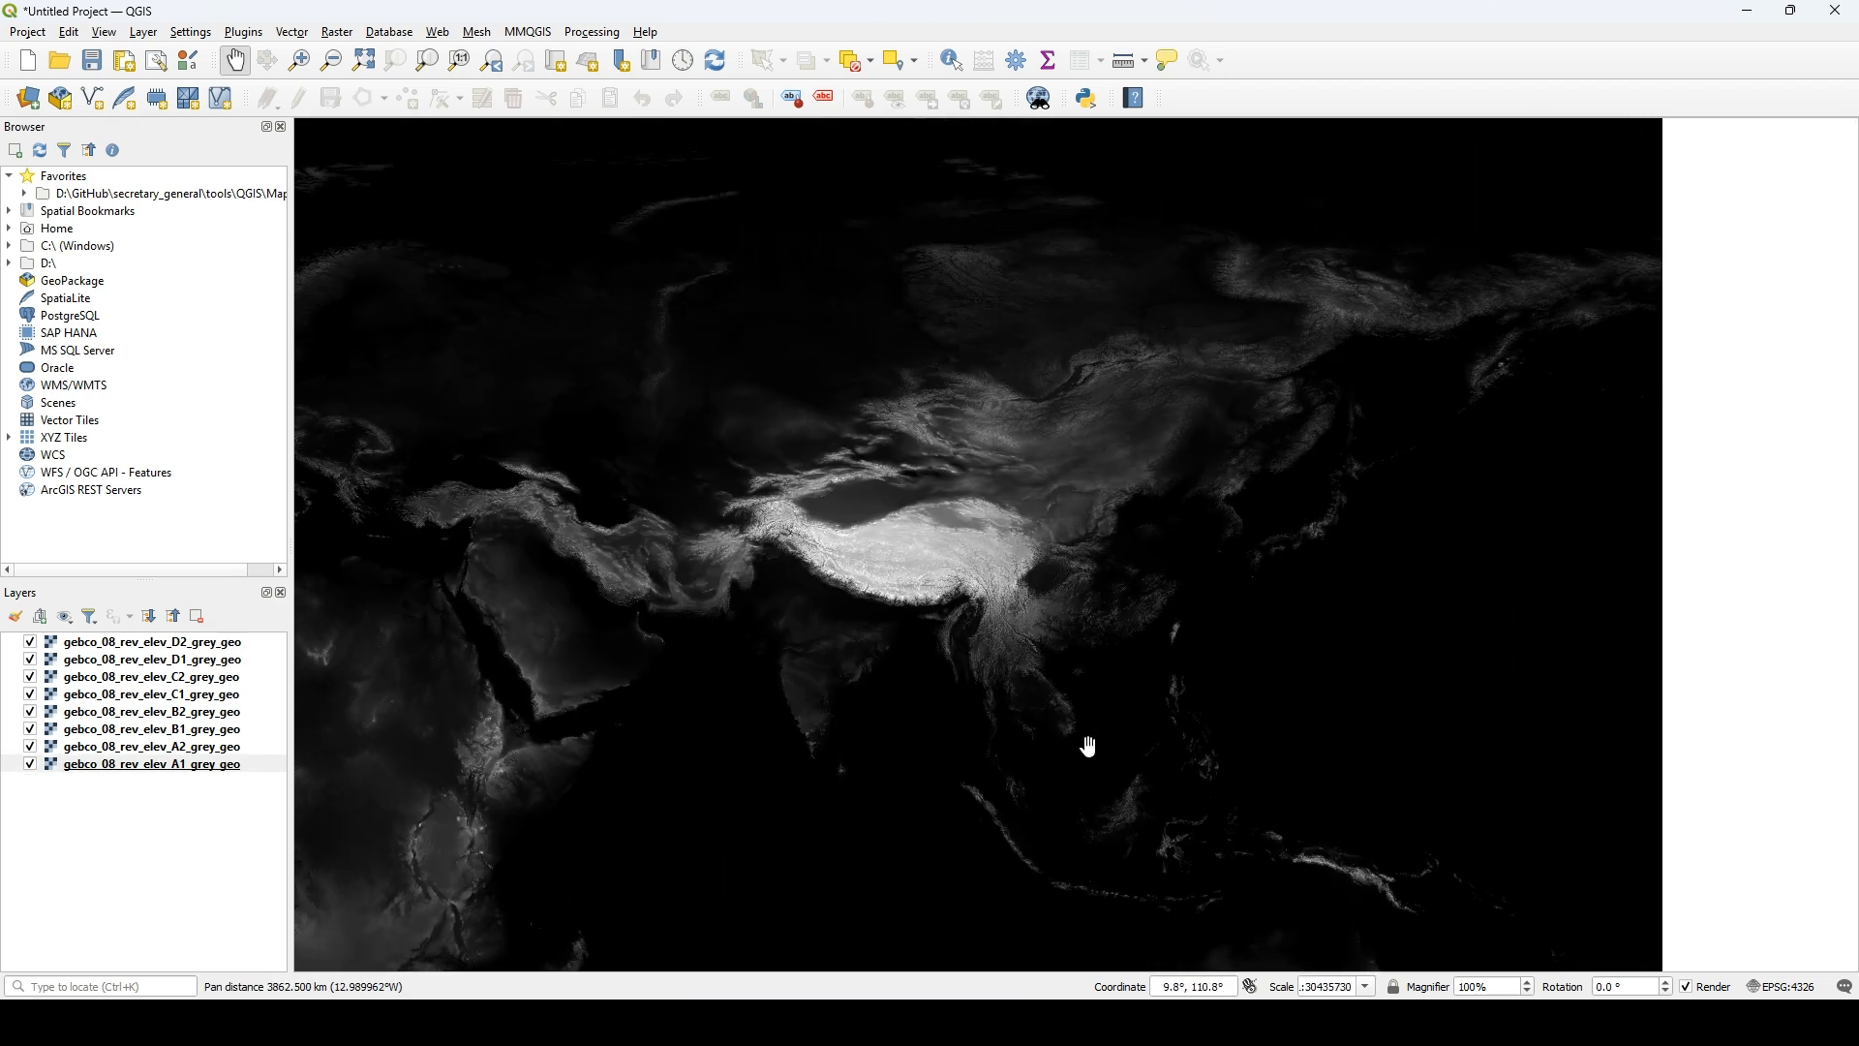
{"action": "scroll", "coordinate": [968, 760], "scroll_direction": "down", "scroll_amount": 3}
{"action": "left_click_drag", "start_coordinate": [846, 751], "coordinate": [1092, 560]}
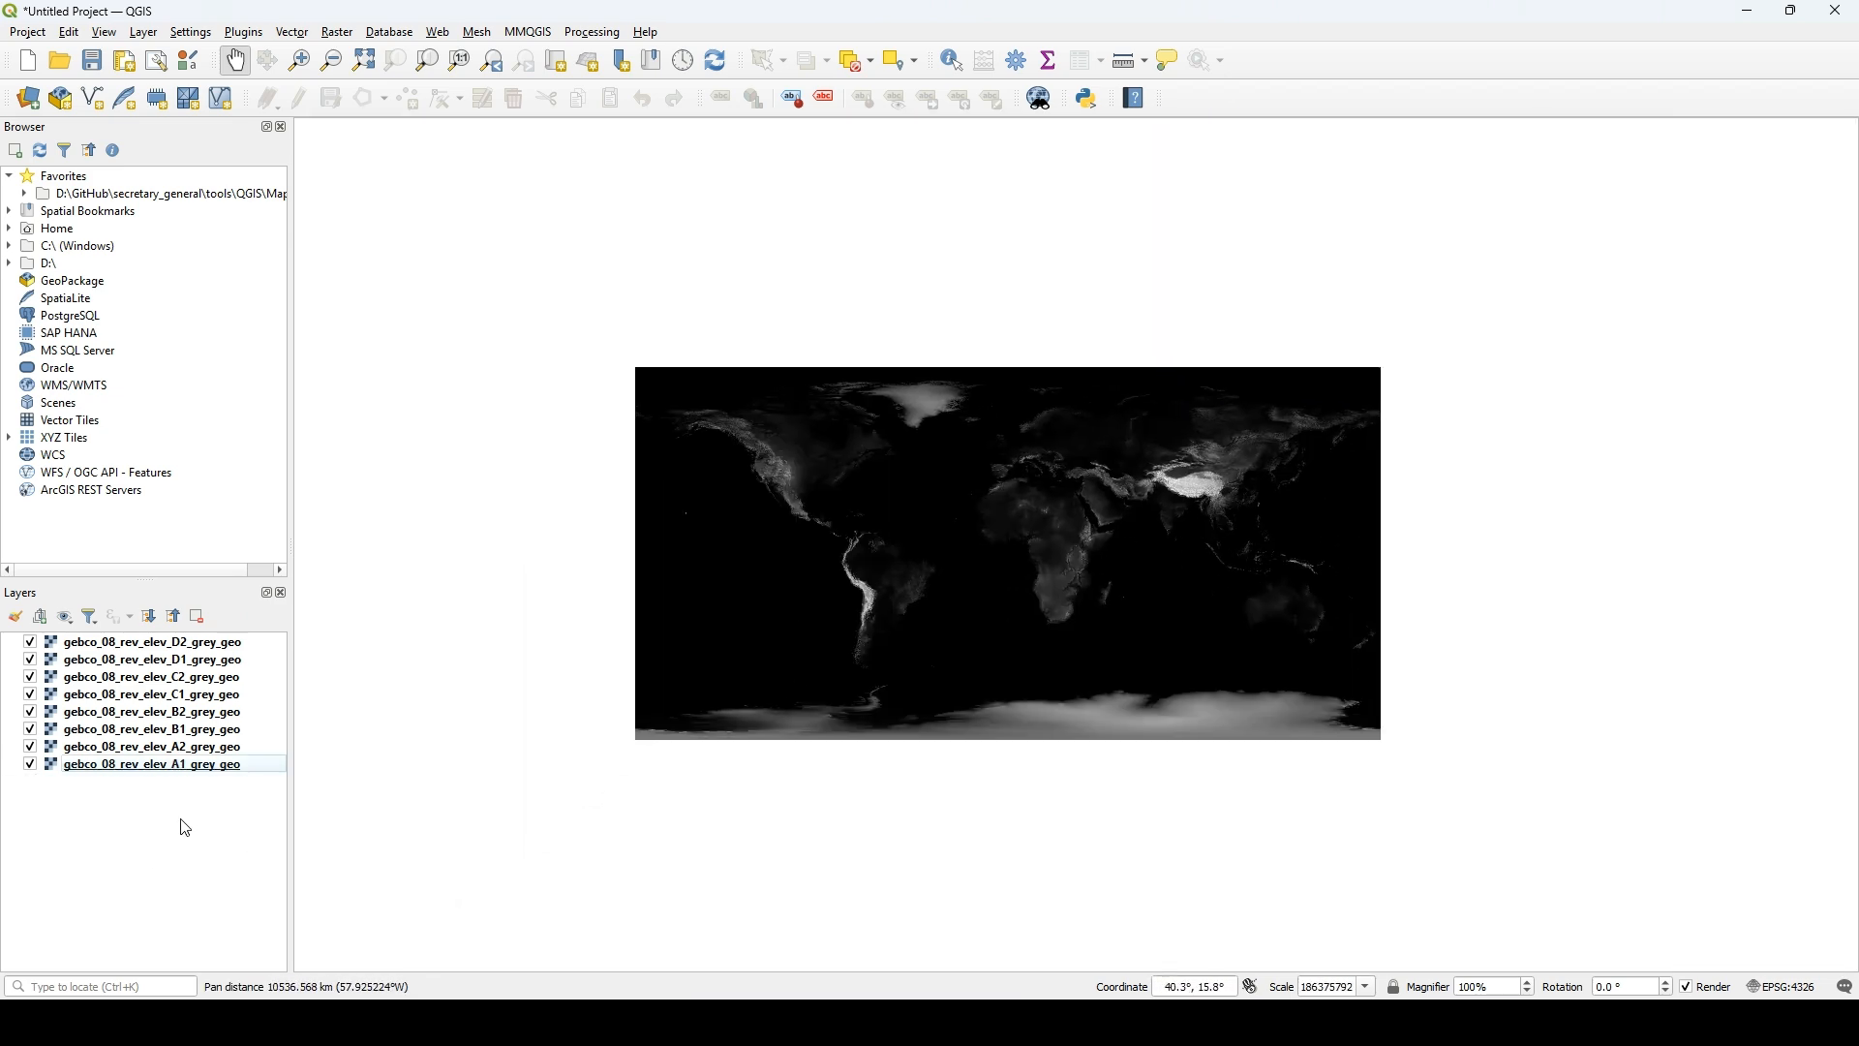
- Create a new layer group and move all eight gebco elevation layers into it
{"action": "left_click", "coordinate": [102, 642], "text": "shift"}
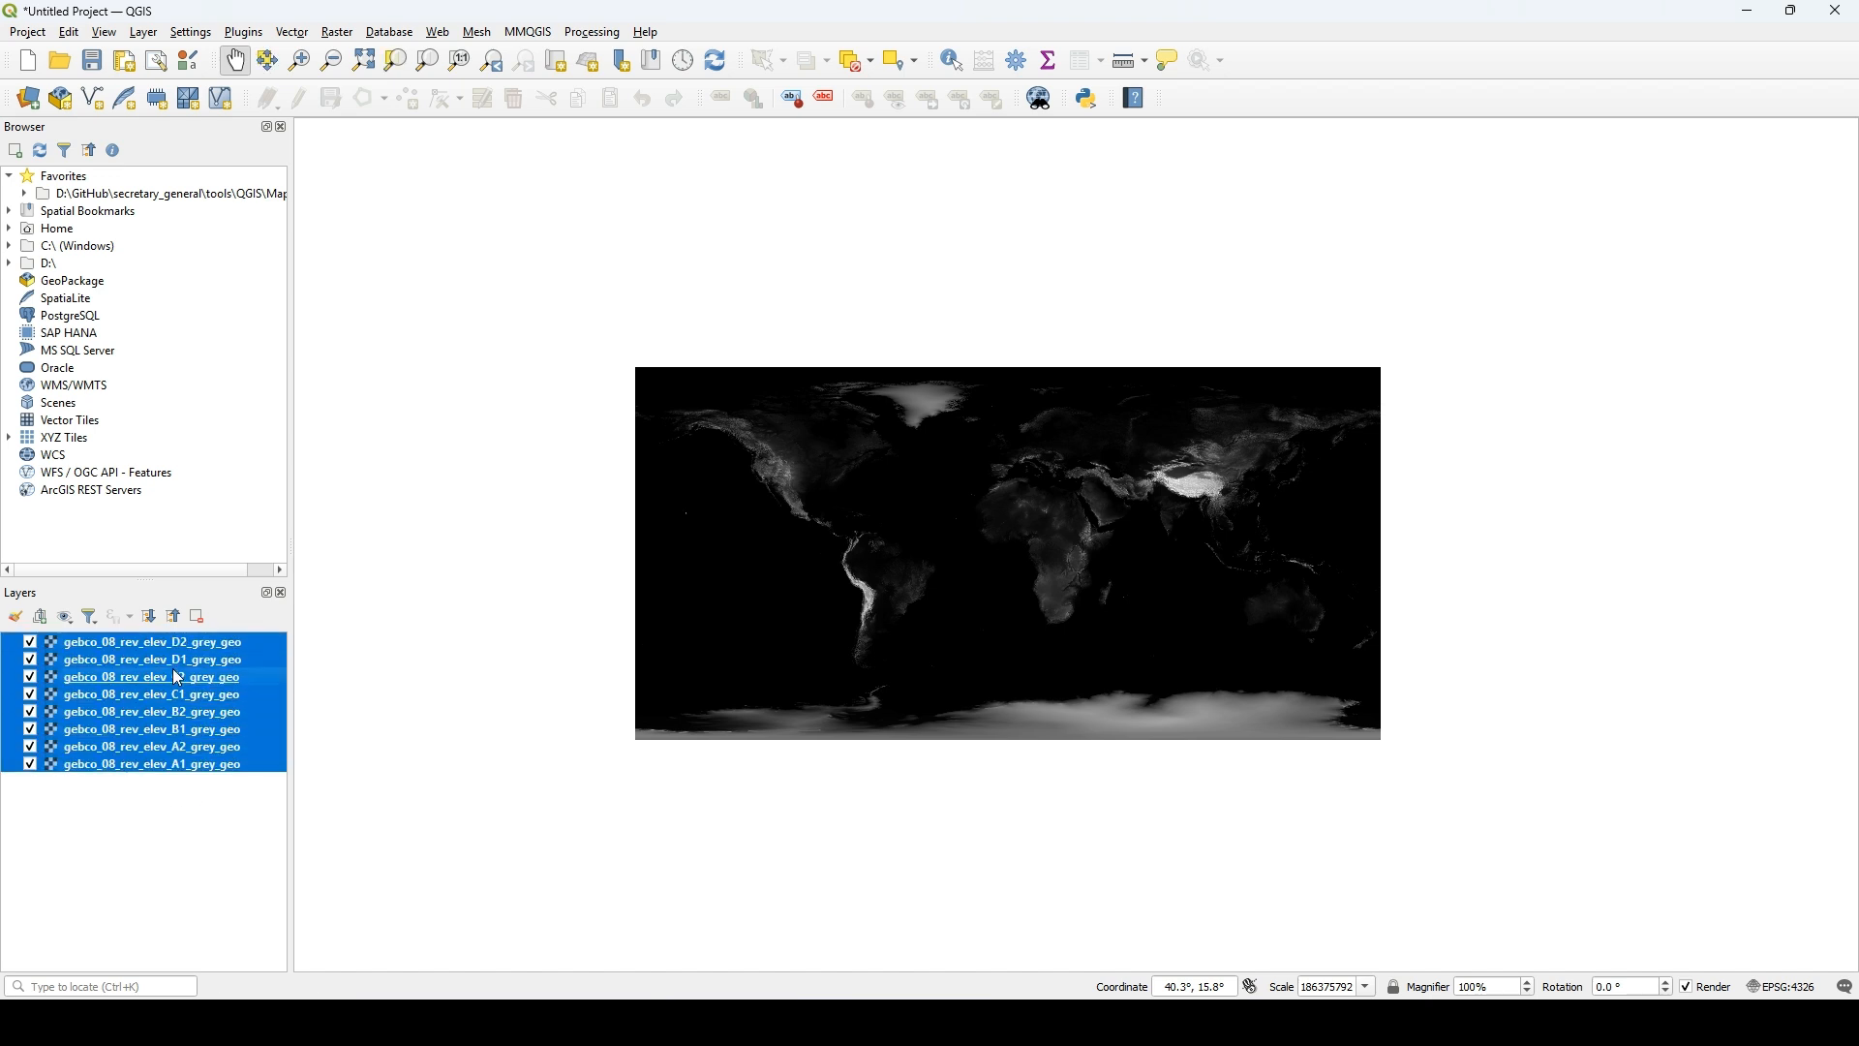
{"action": "right_click", "coordinate": [174, 670]}
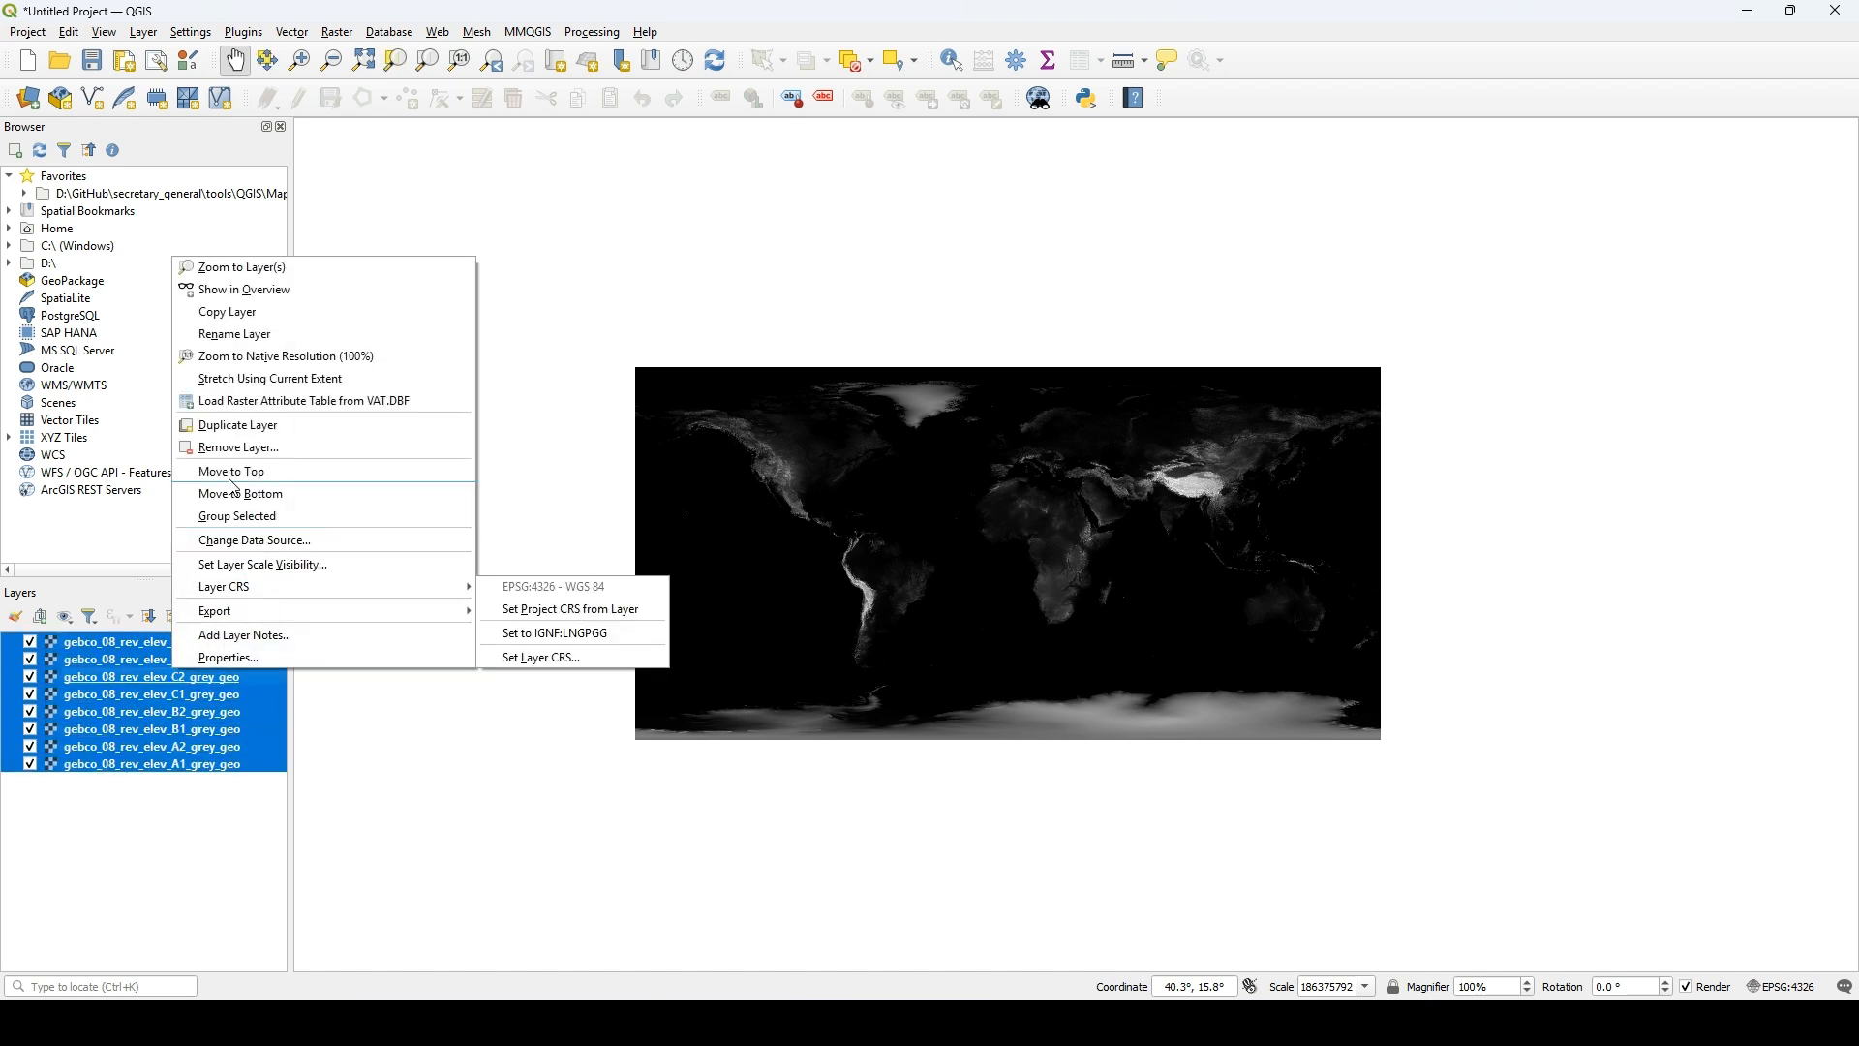
{"action": "mouse_move", "coordinate": [276, 628]}
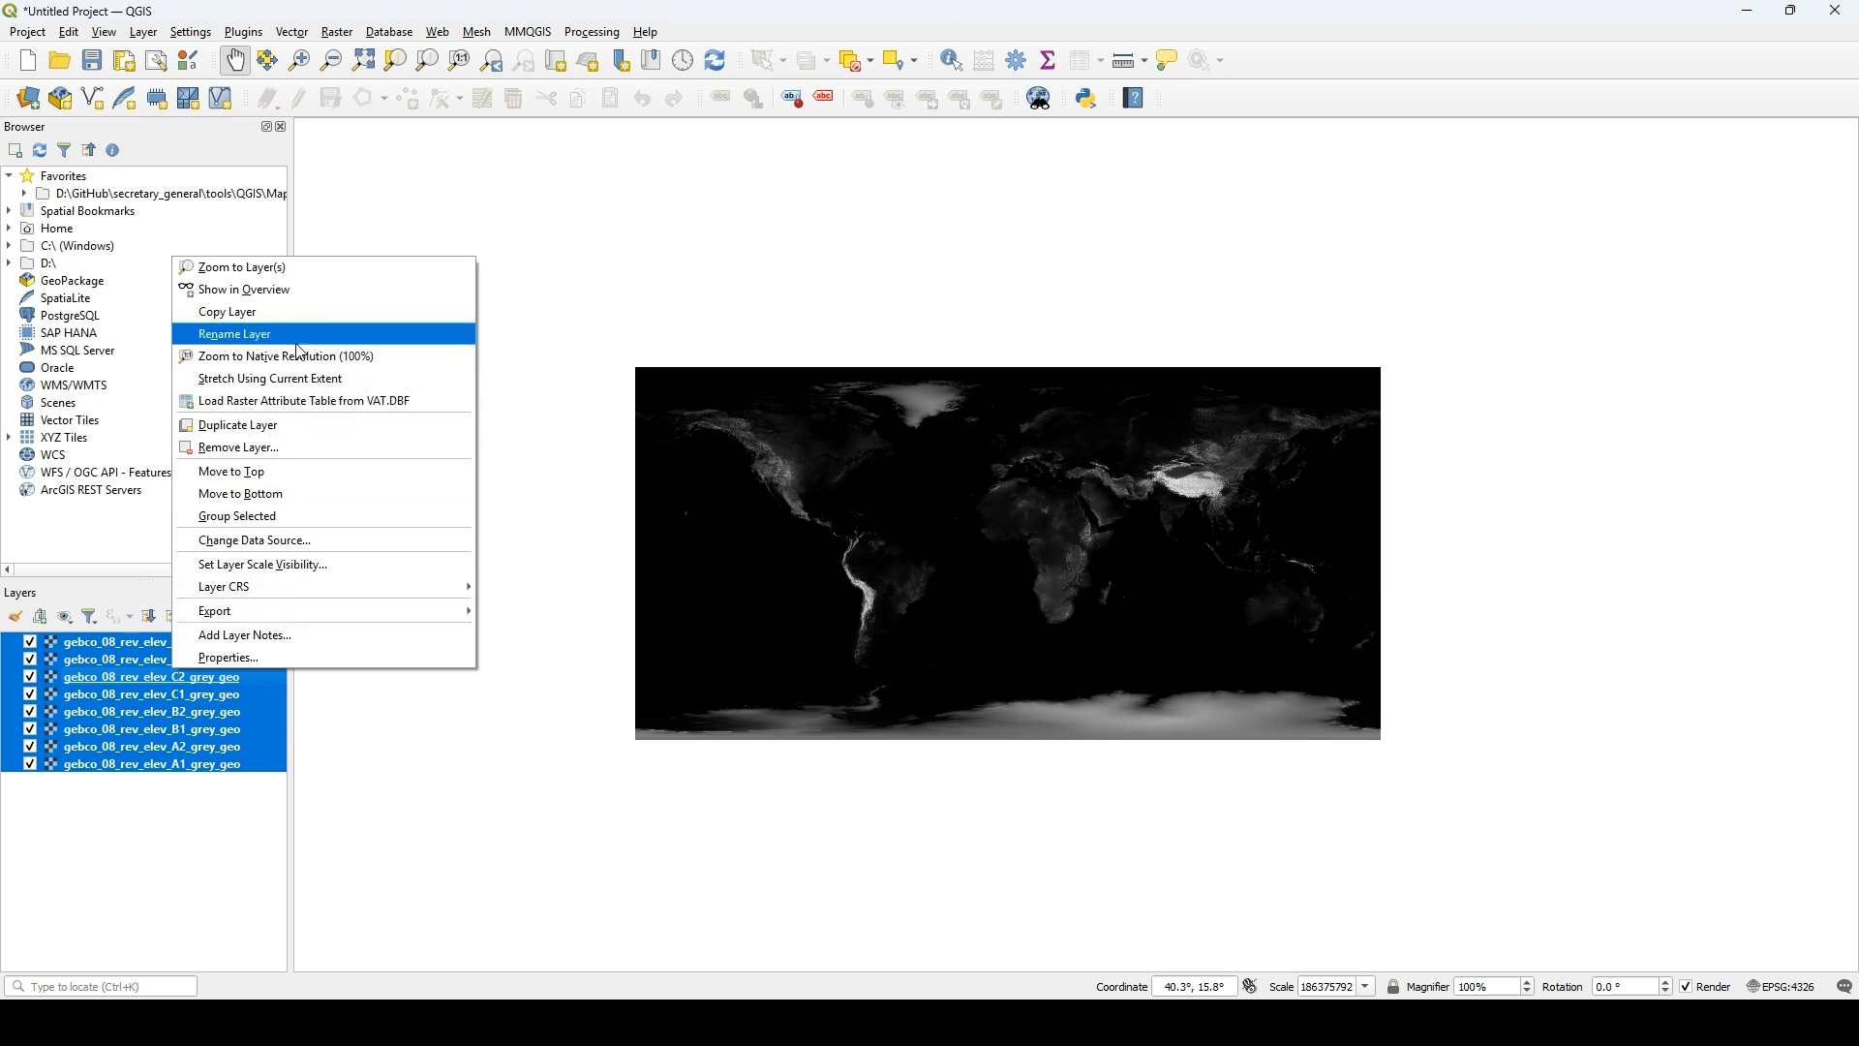
{"action": "left_click", "coordinate": [173, 839]}
{"action": "right_click", "coordinate": [173, 839]}
{"action": "left_click", "coordinate": [229, 832]}
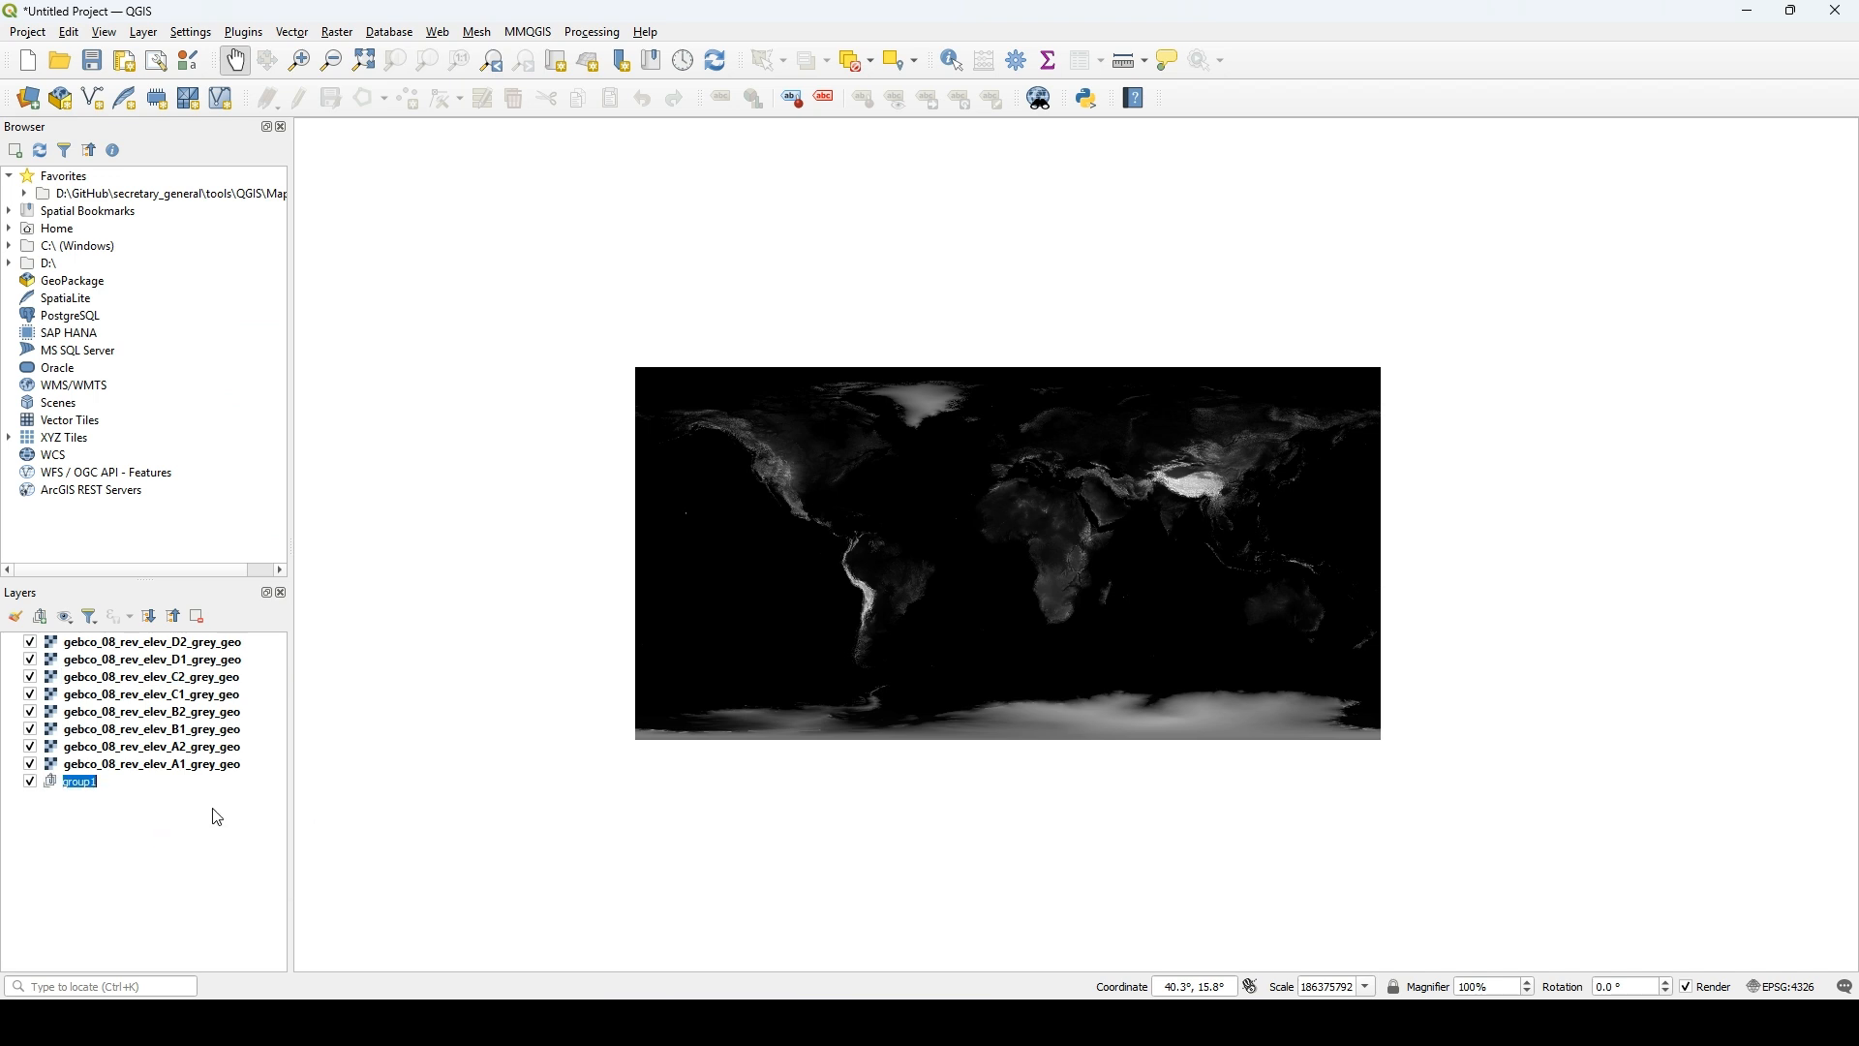
{"action": "left_click", "coordinate": [206, 765]}
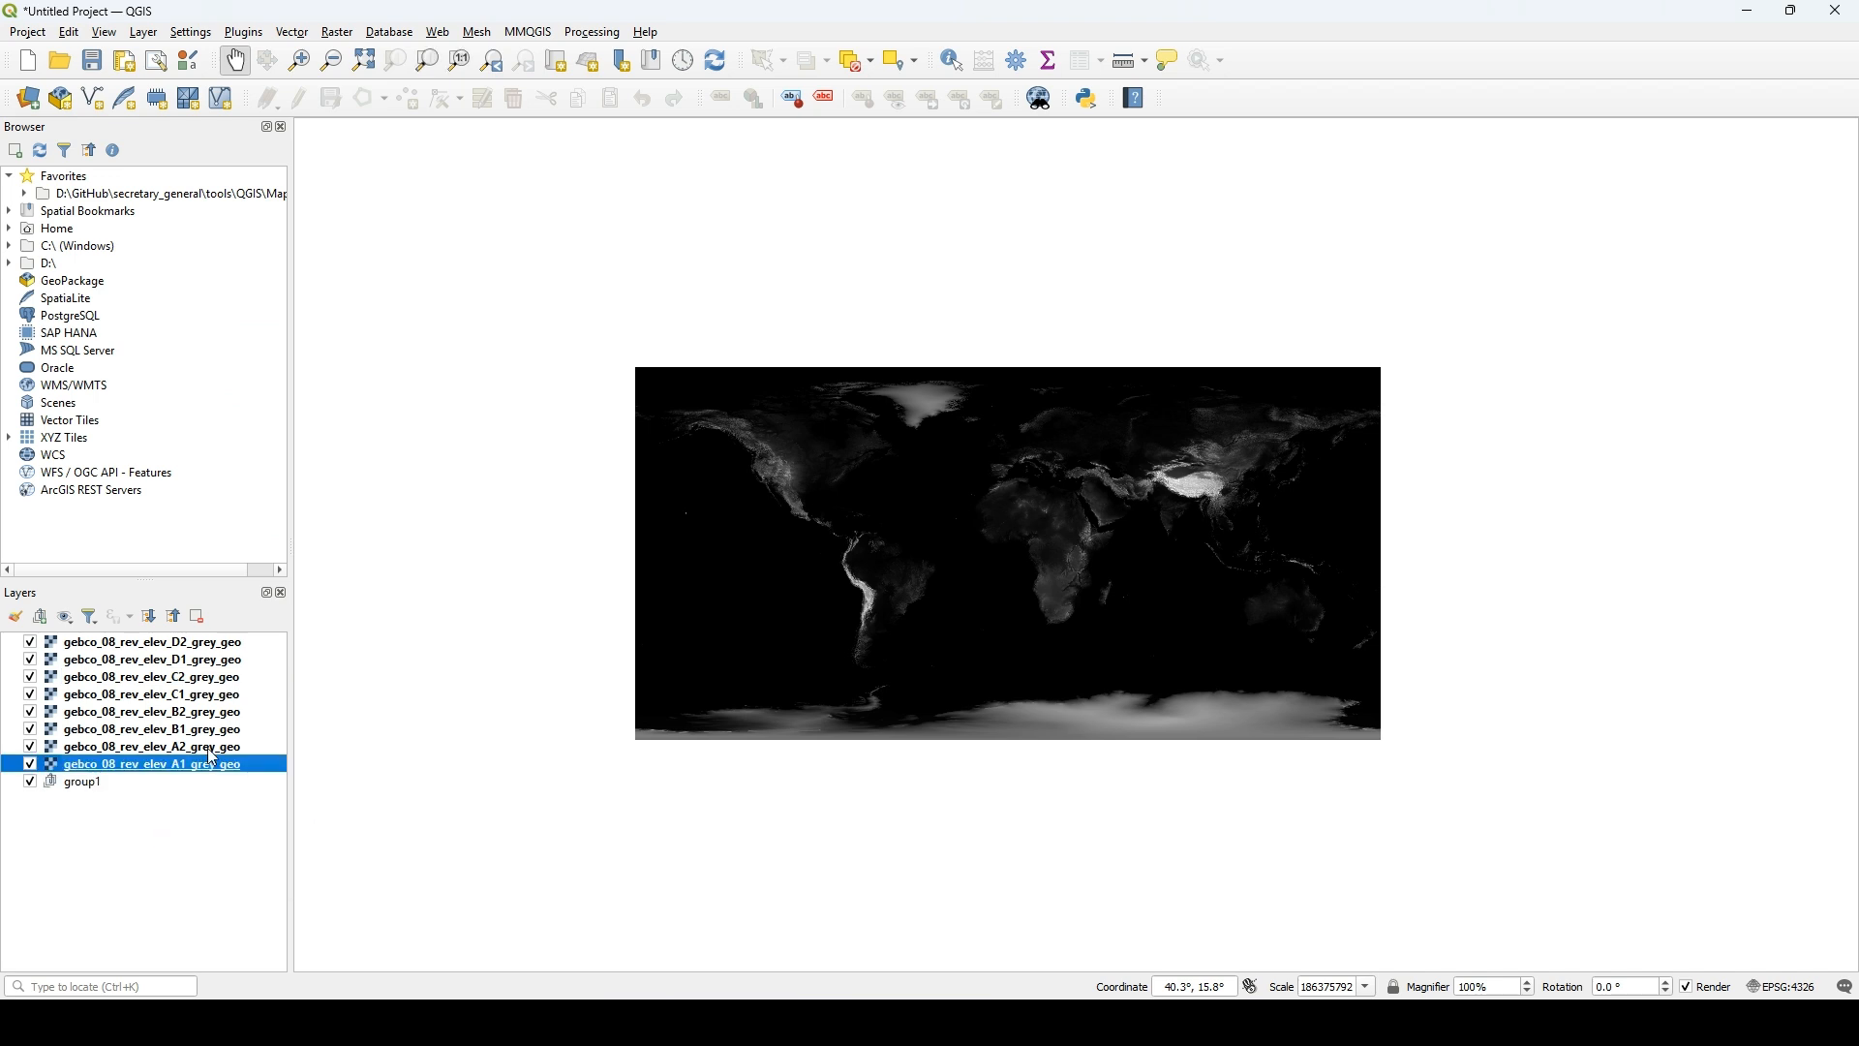
{"action": "left_click", "coordinate": [209, 646], "text": "shift"}
{"action": "left_click_drag", "start_coordinate": [214, 655], "coordinate": [122, 784]}
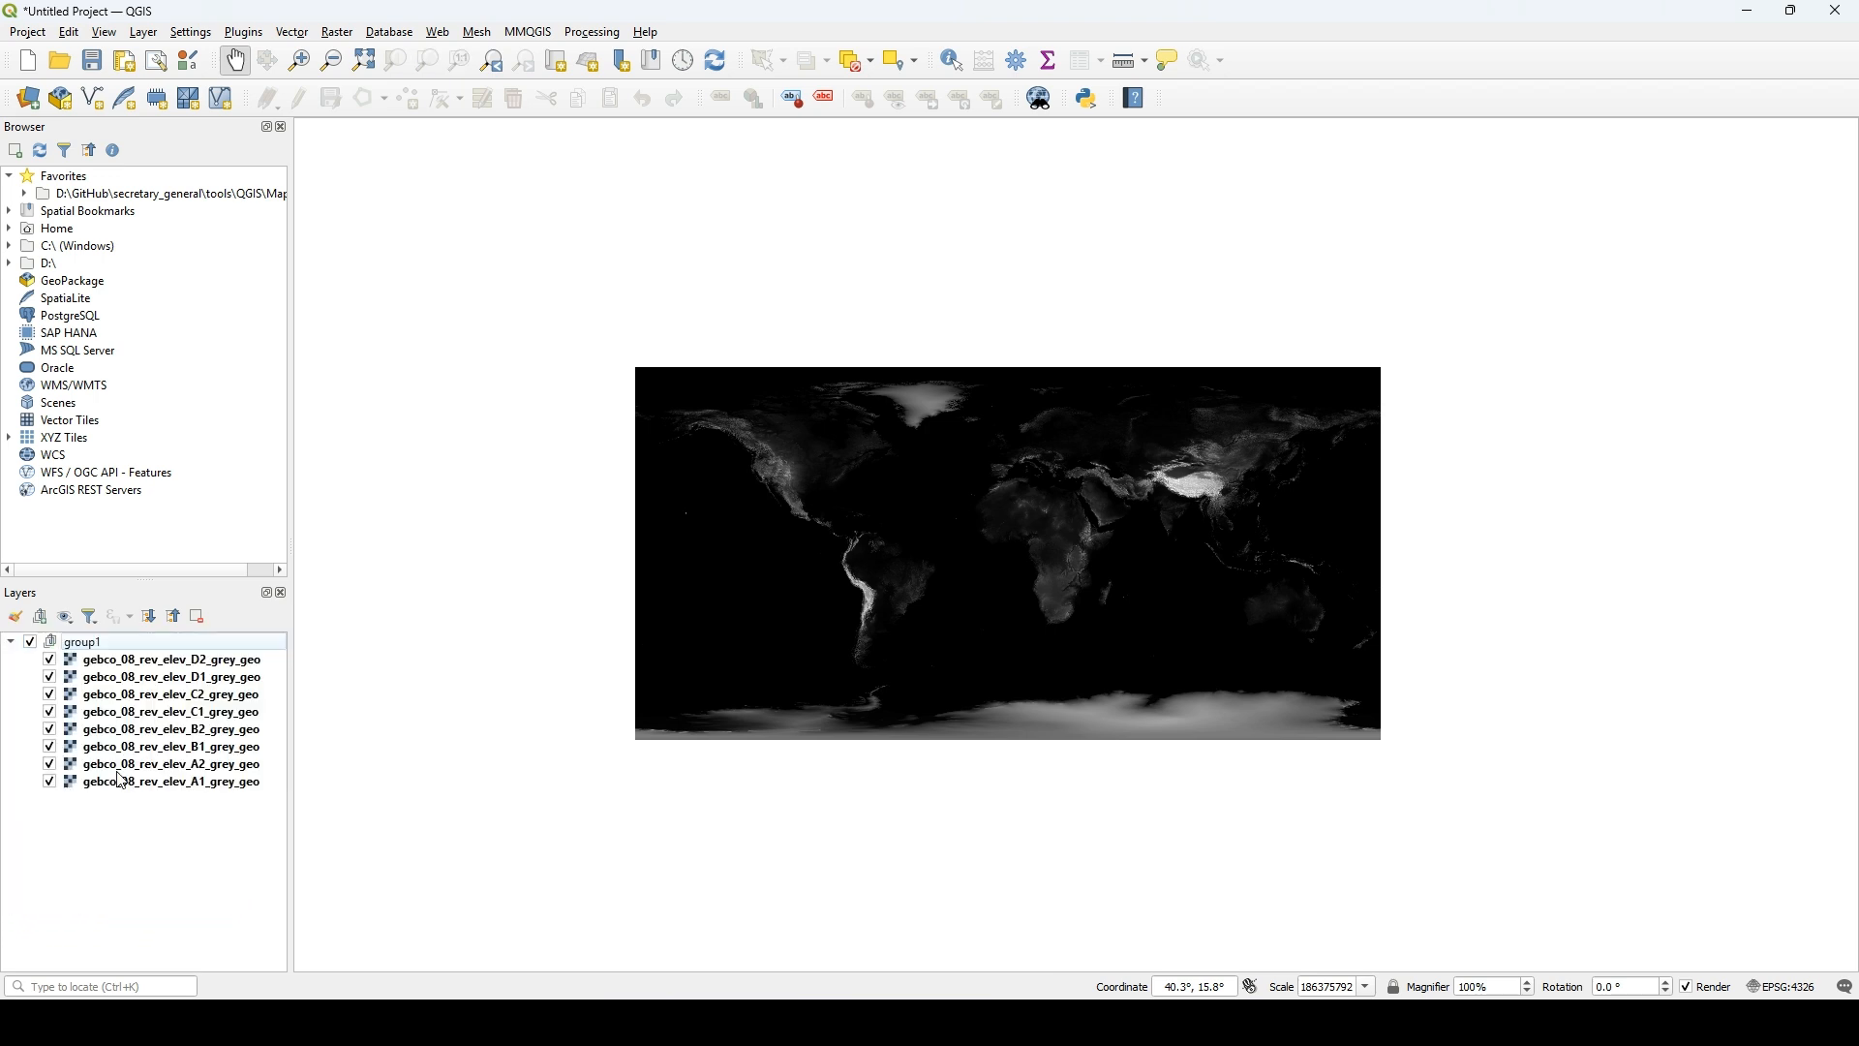
- Rename the group containing the elevation layers as HeightMap
{"action": "left_click", "coordinate": [102, 644]}
{"action": "right_click", "coordinate": [103, 647]}
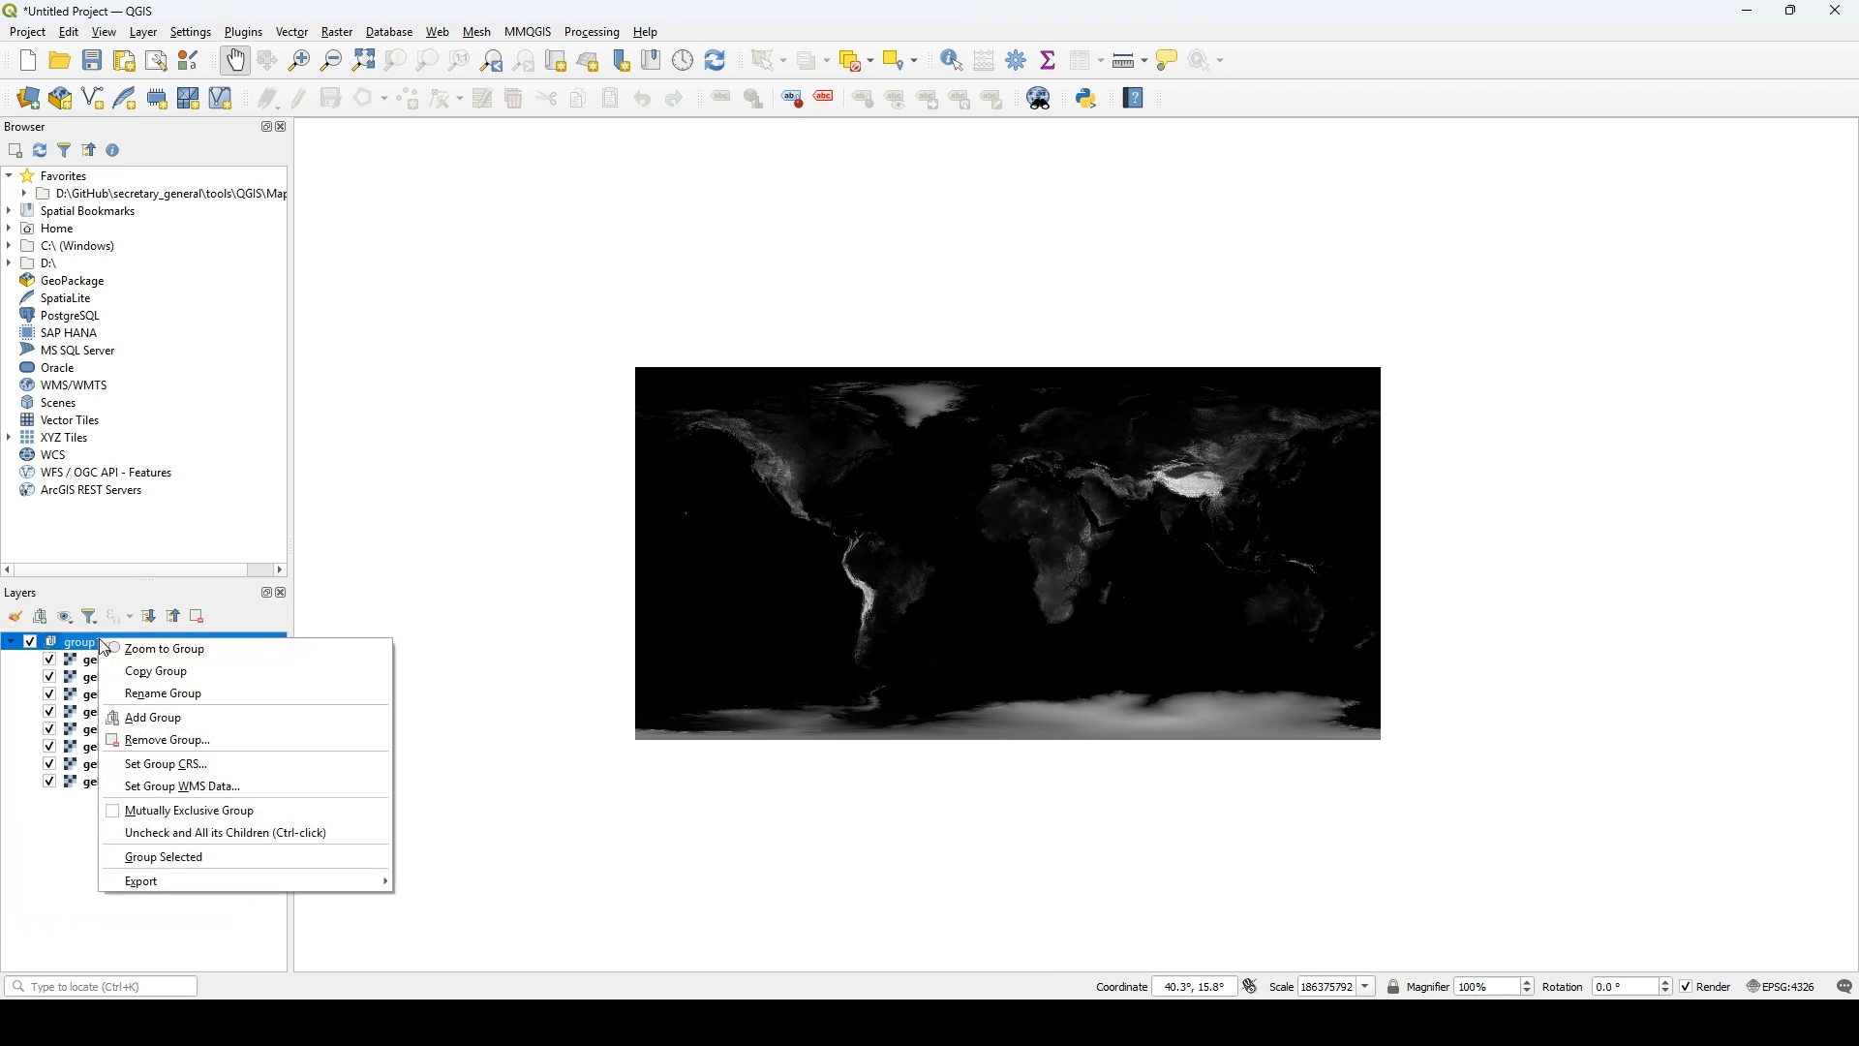
{"action": "left_click", "coordinate": [218, 689]}
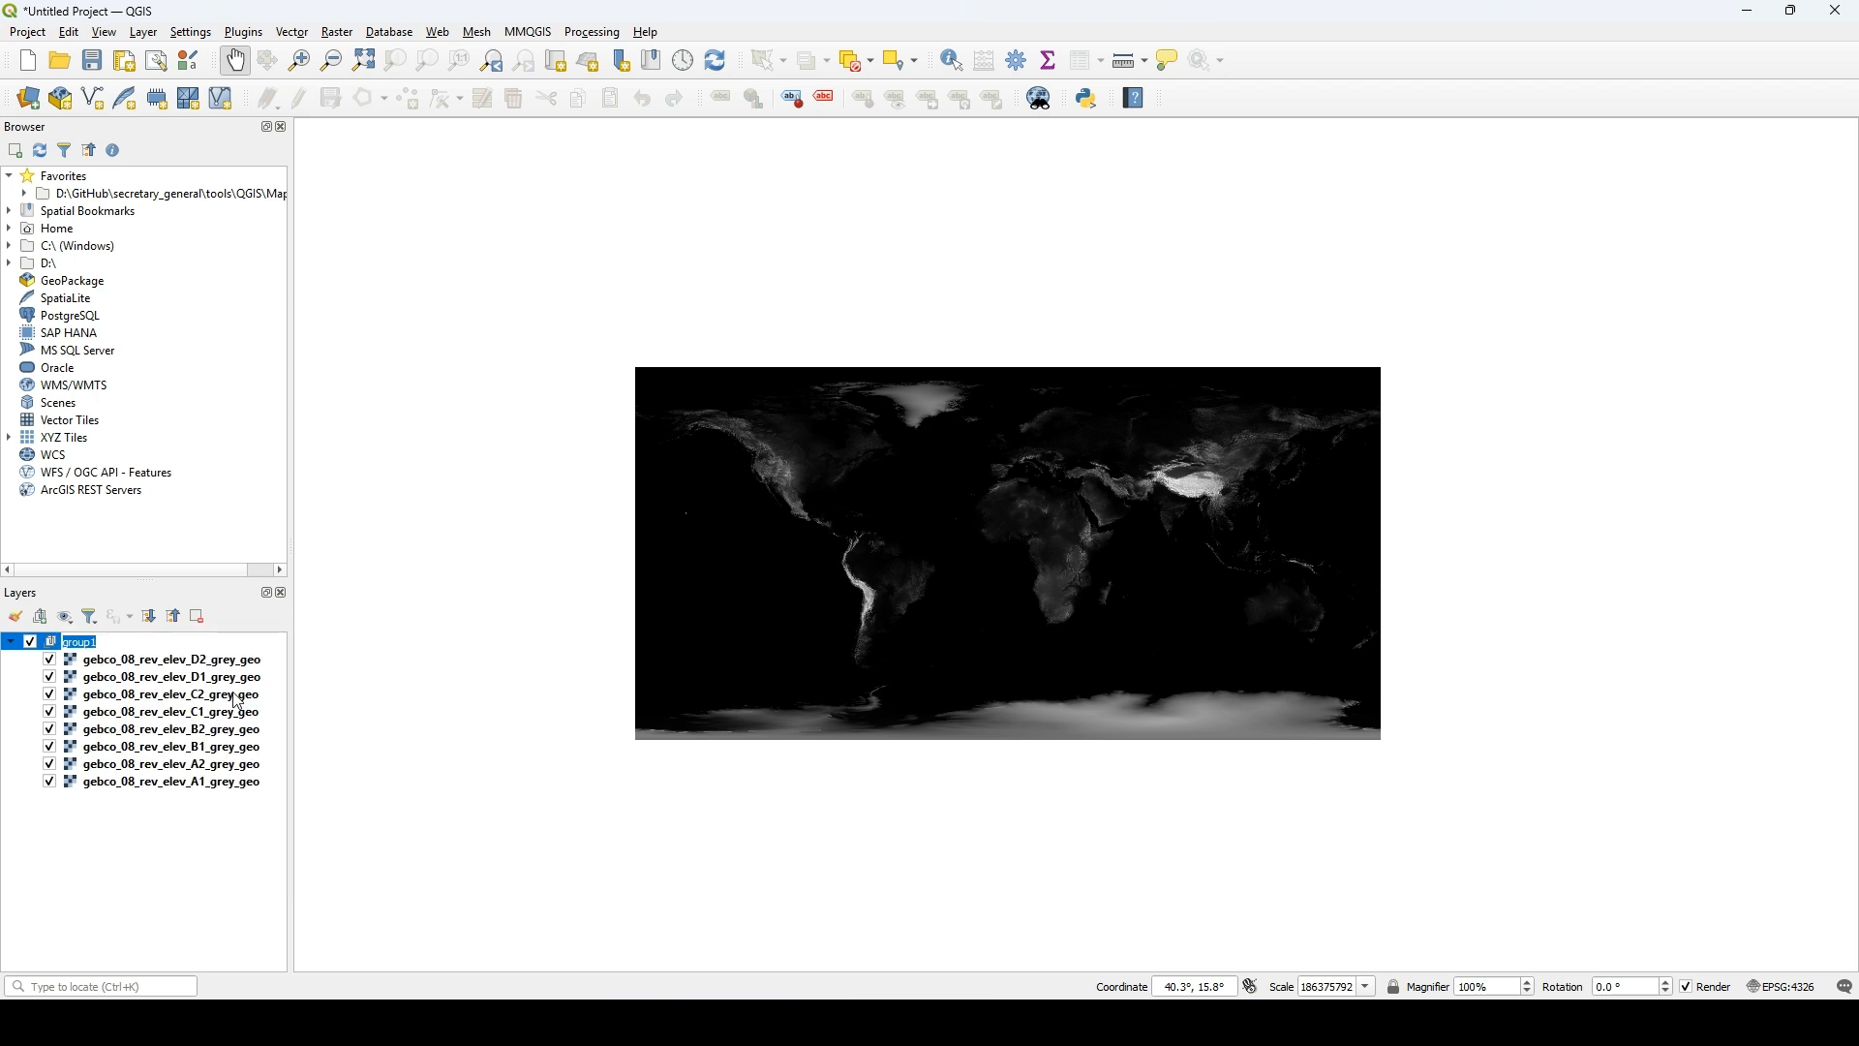
{"action": "type", "text": "HeightMap"}
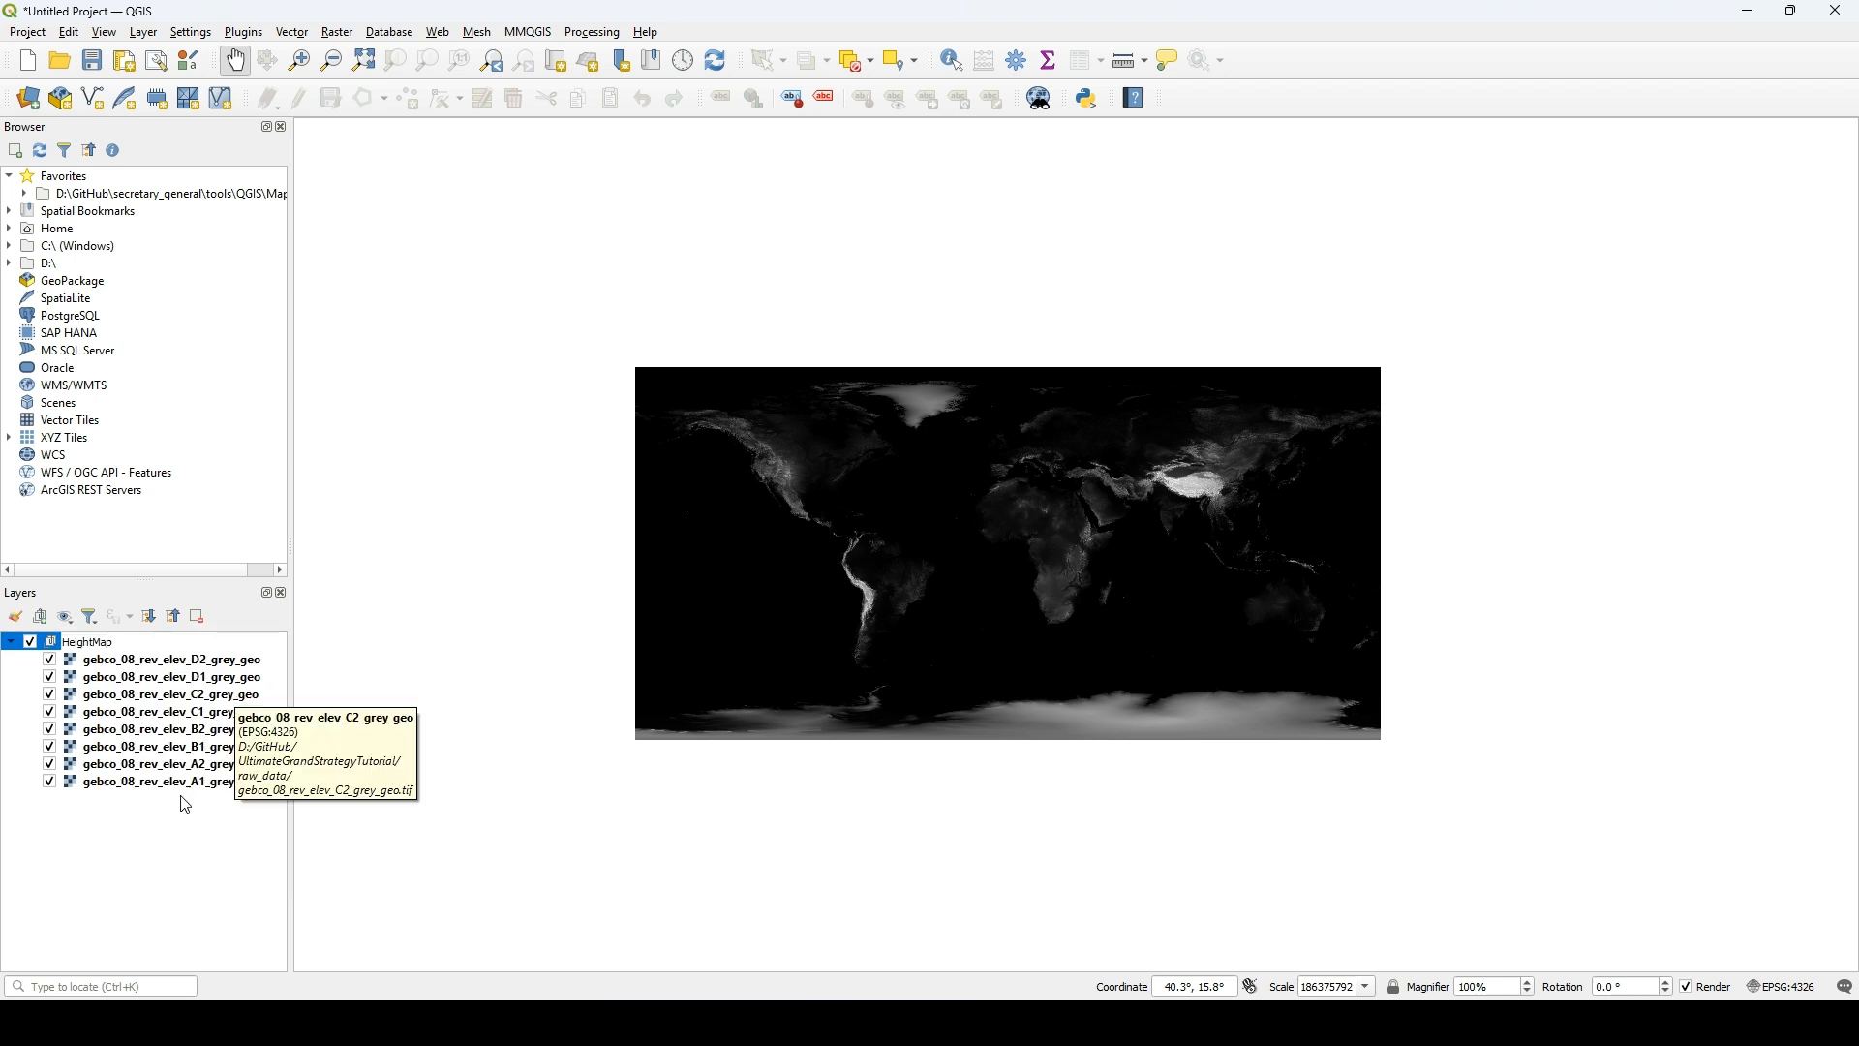
{"action": "key", "text": "Return"}
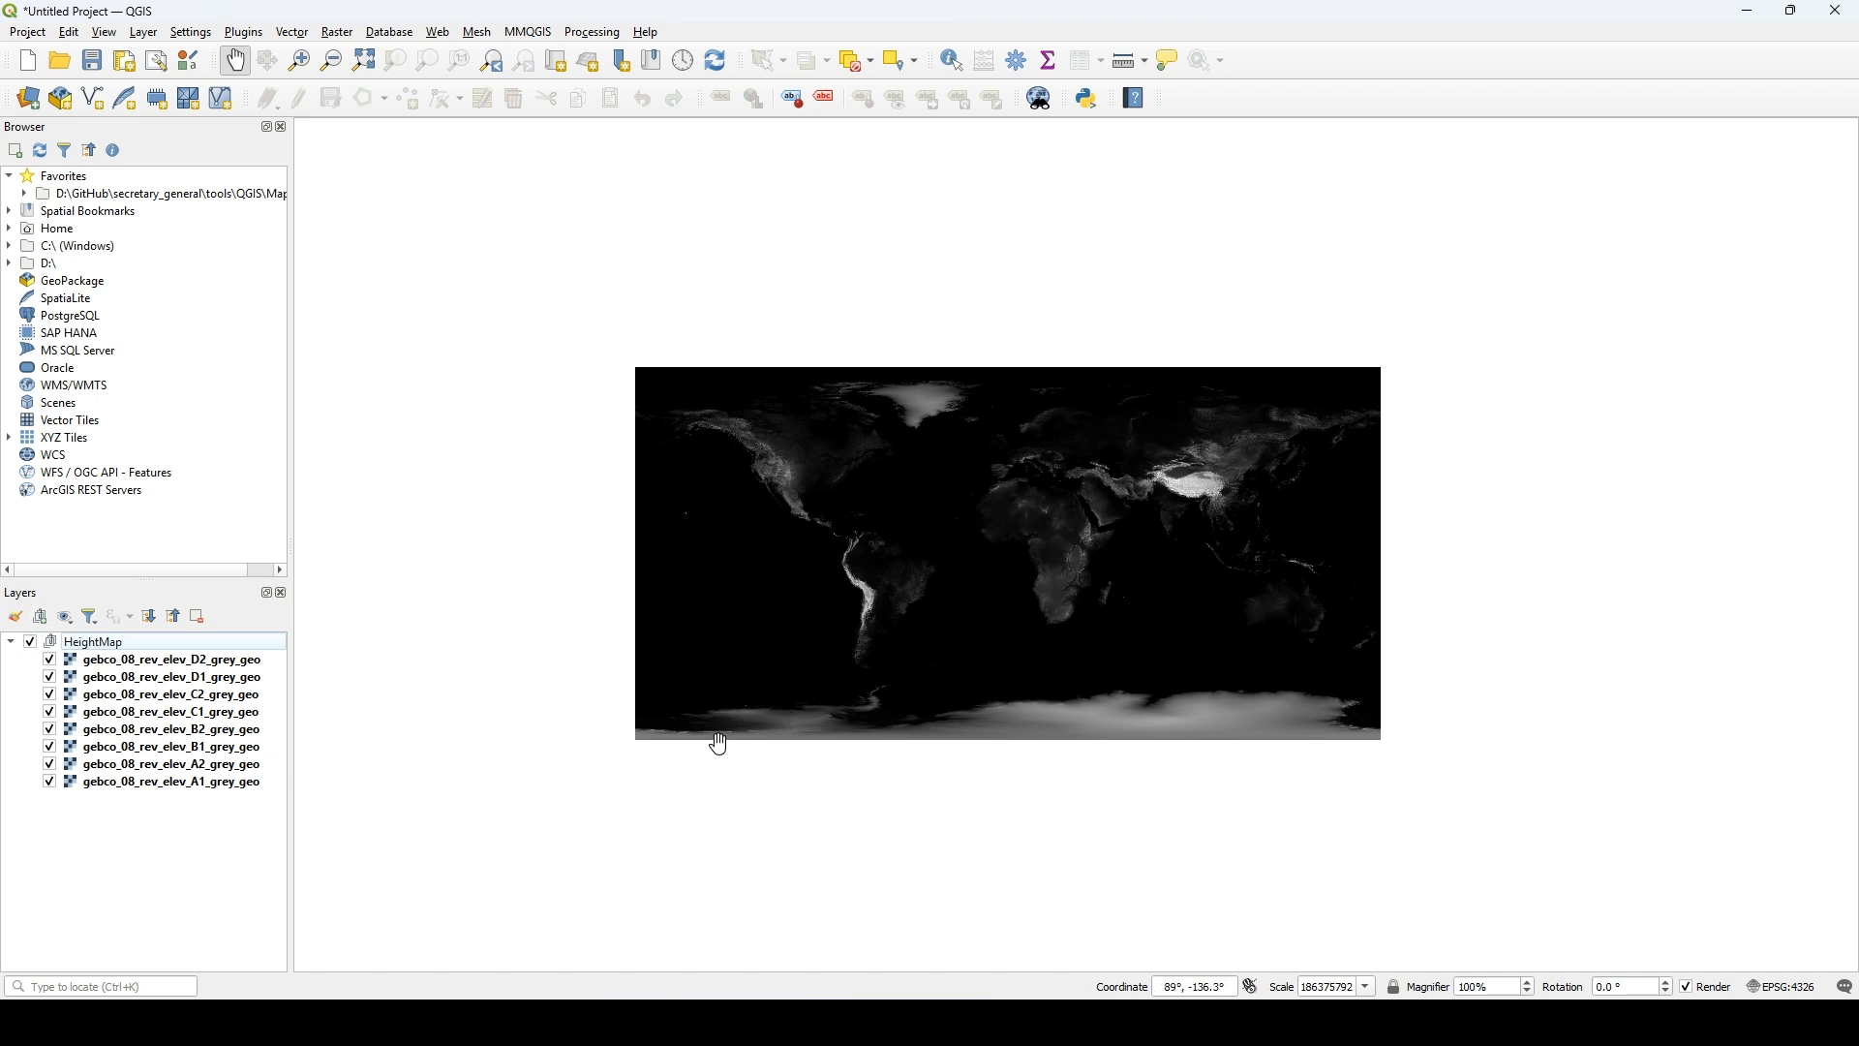
- Add ne_10m_land.zip, ne_10m_ocean.zip and ne_10m_lakes.zip from the raw_data folder in File Explorer to the QGIS project layers
{"action": "key", "text": "alt+Tab"}
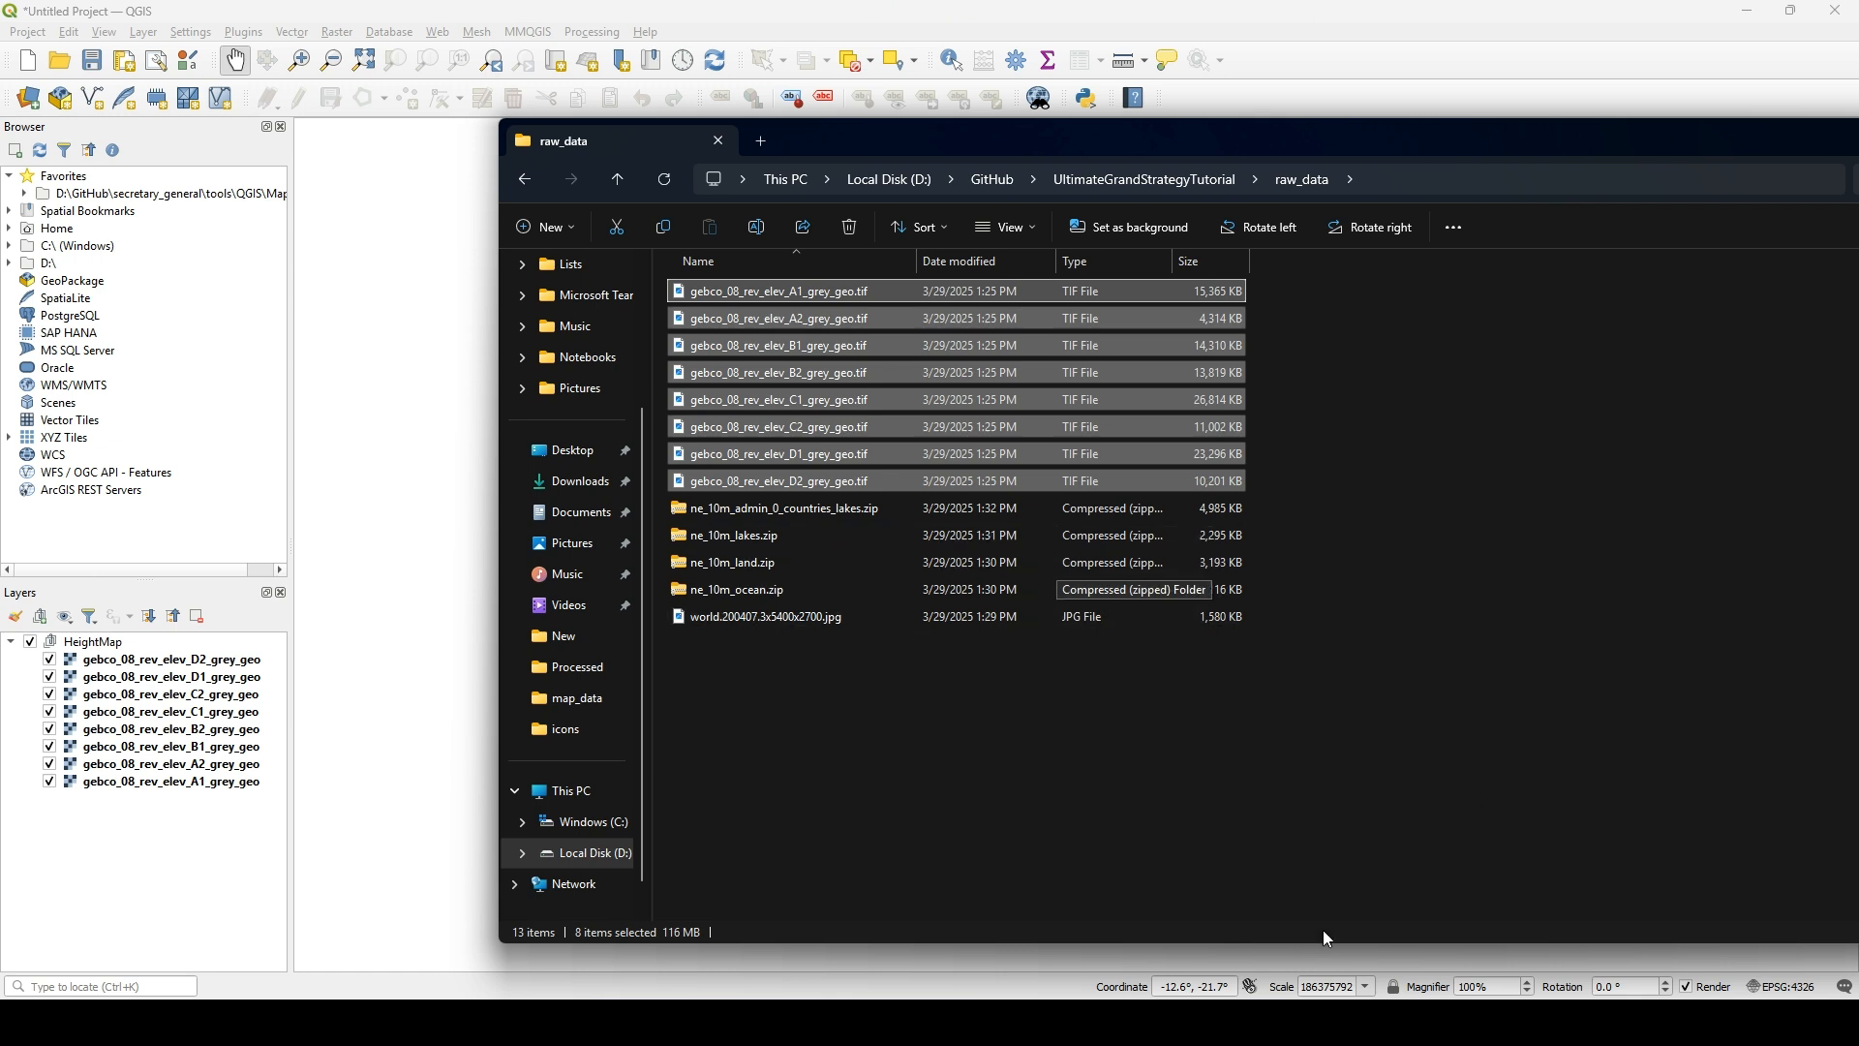
{"action": "left_click", "coordinate": [1472, 1021]}
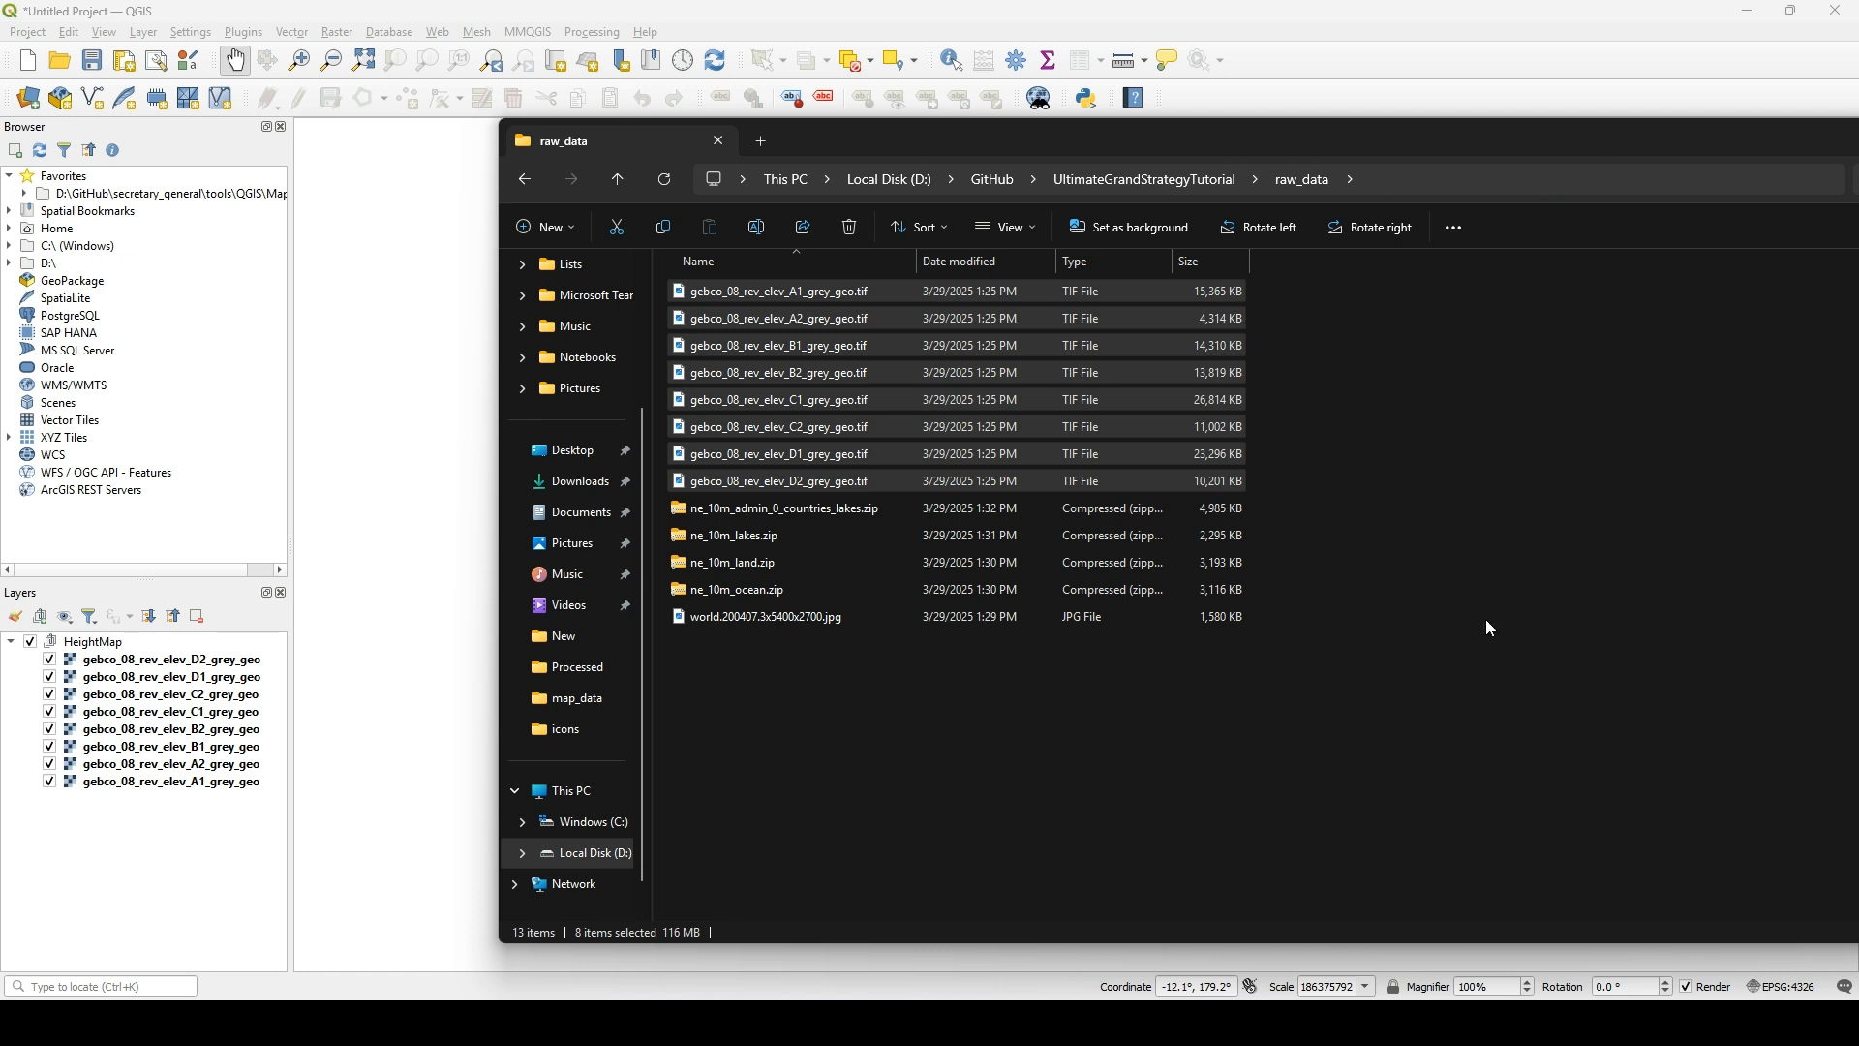
{"action": "left_click", "coordinate": [1061, 729]}
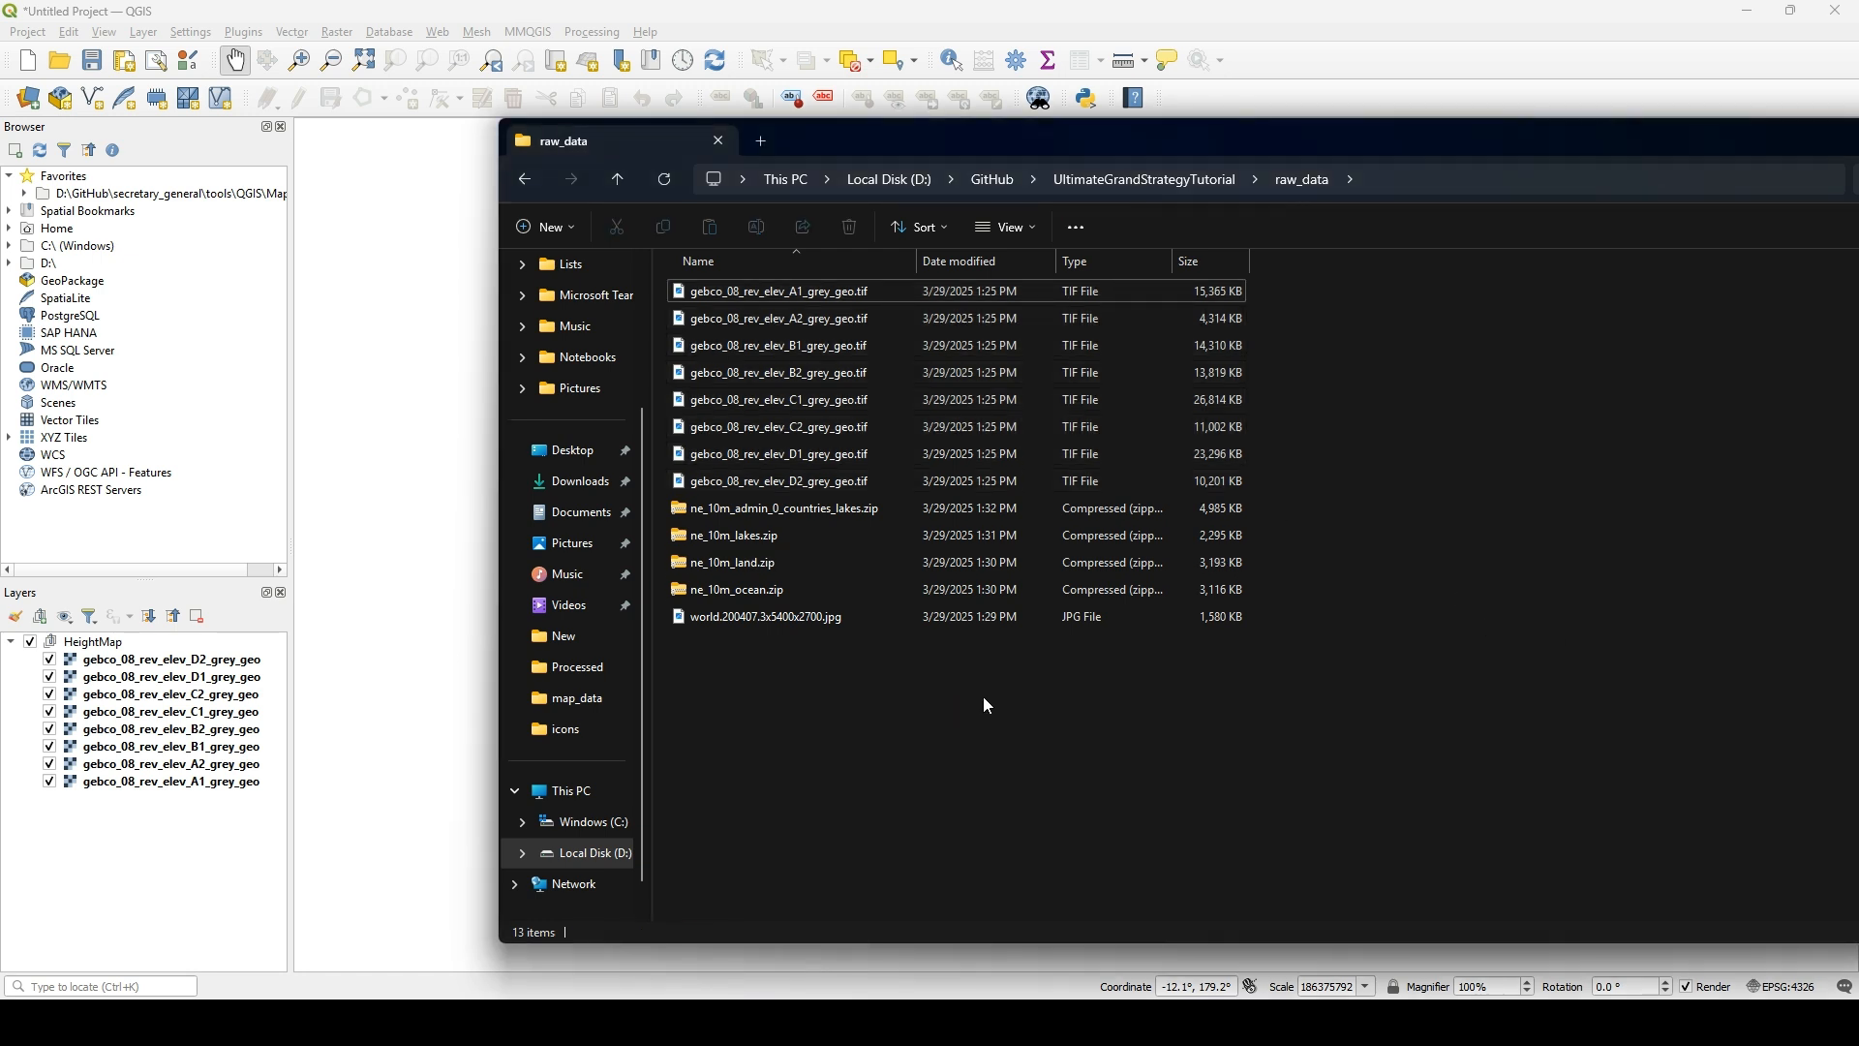
{"action": "left_click", "coordinate": [773, 564]}
{"action": "left_click_drag", "start_coordinate": [774, 566], "coordinate": [207, 849]}
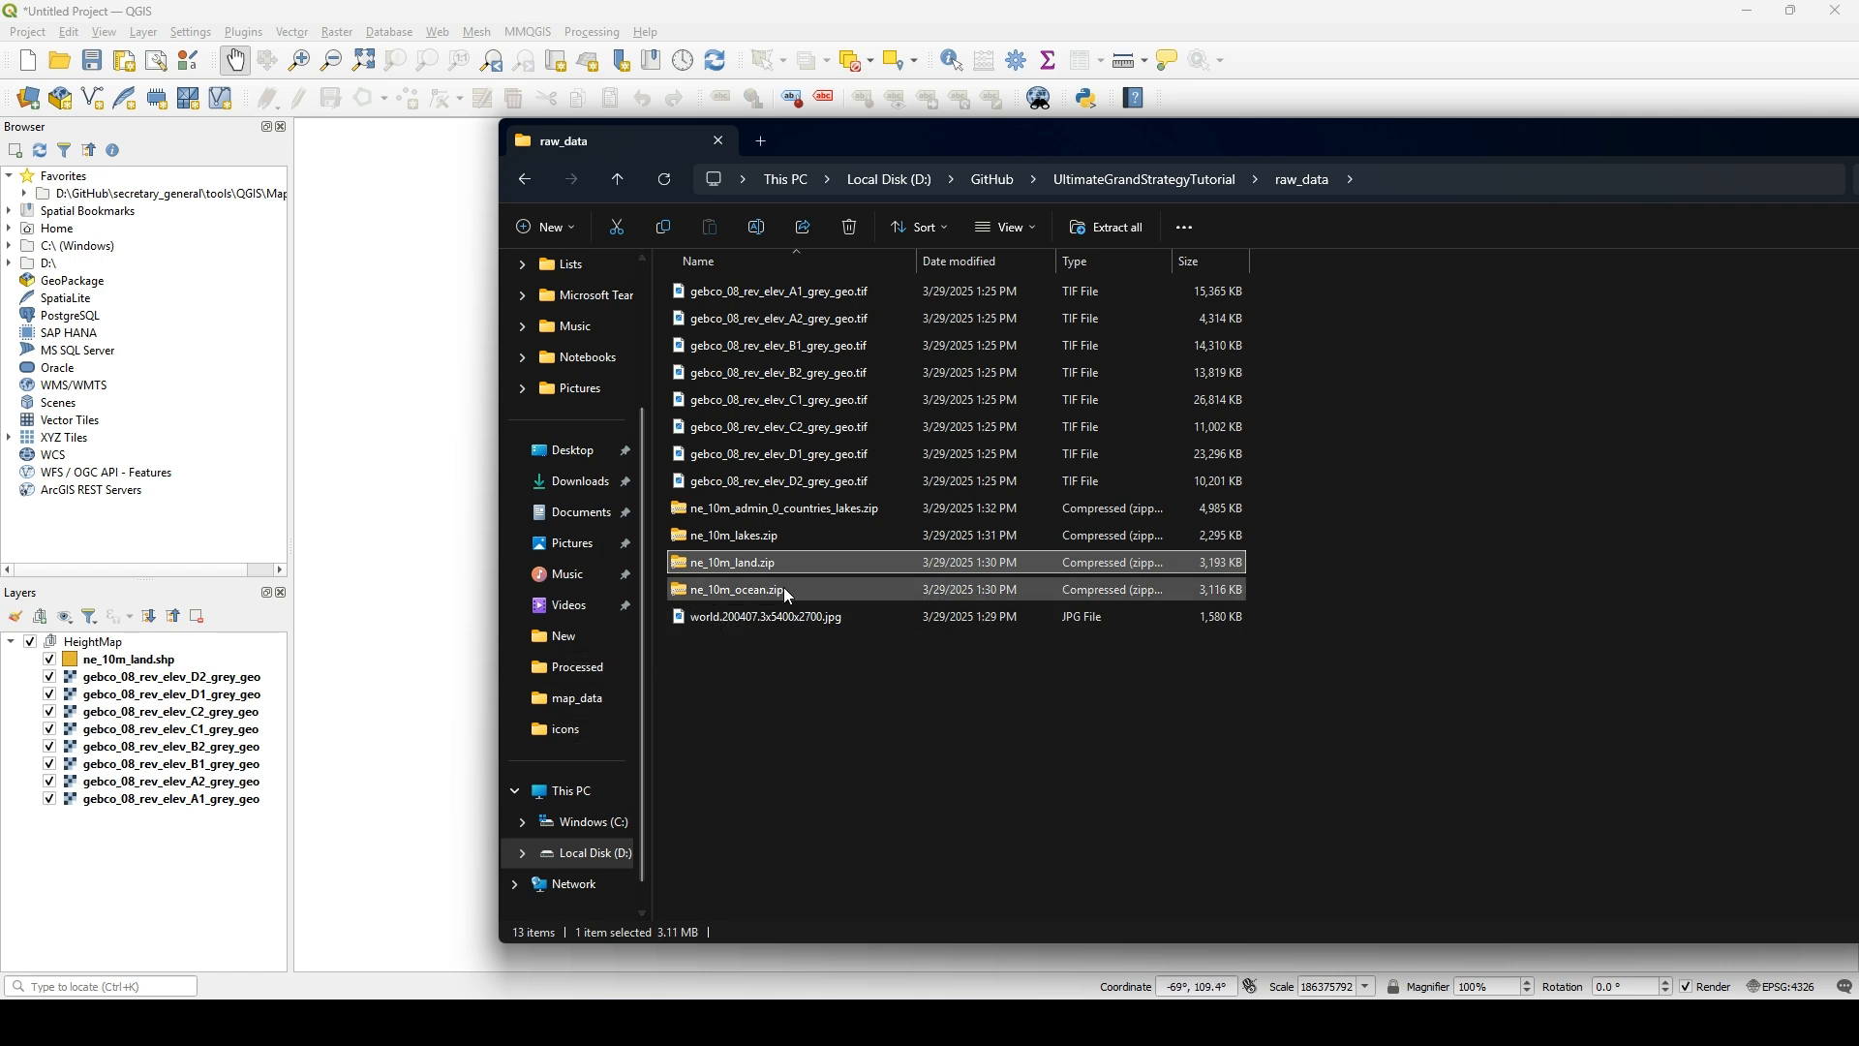
{"action": "left_click_drag", "start_coordinate": [841, 579], "coordinate": [194, 871]}
{"action": "left_click_drag", "start_coordinate": [779, 543], "coordinate": [186, 923]}
{"action": "left_click", "coordinate": [192, 918]}
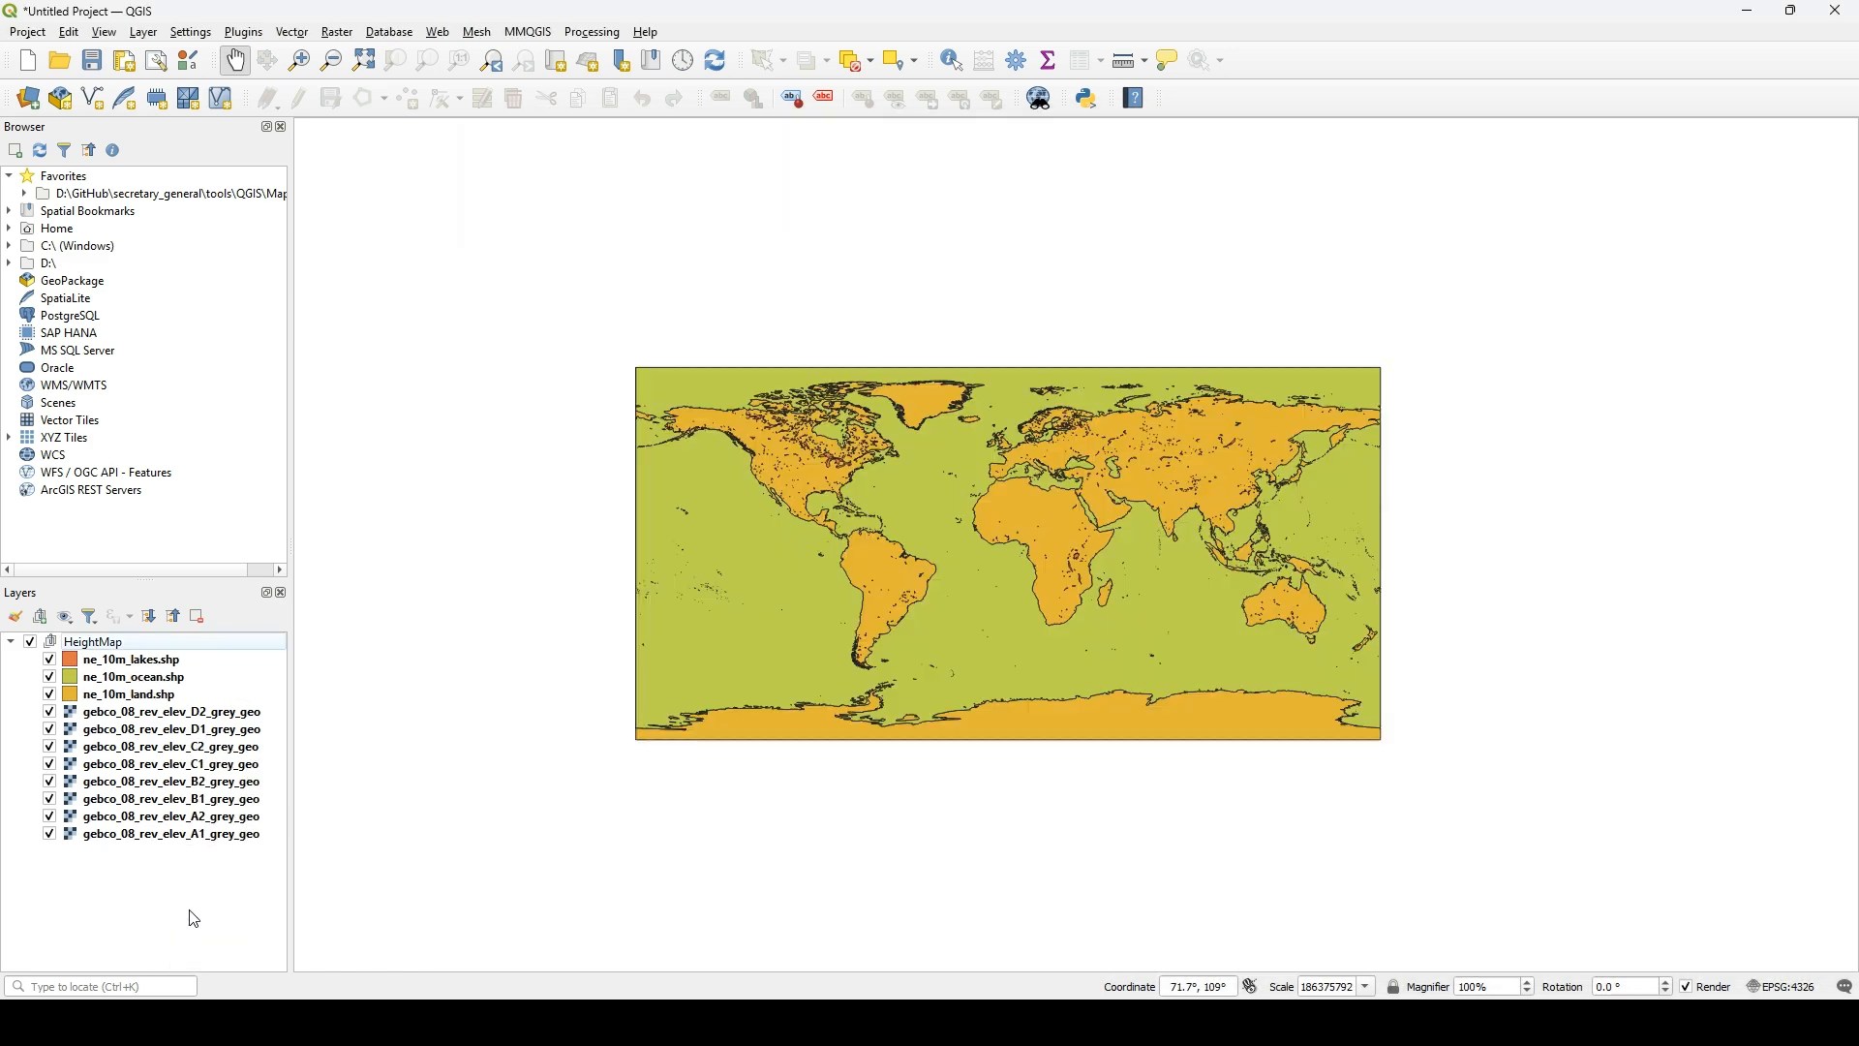
- Move the ne_10m lakes, ocean and land layers out of the HeightMap group and collapse that group
{"action": "left_click", "coordinate": [134, 695]}
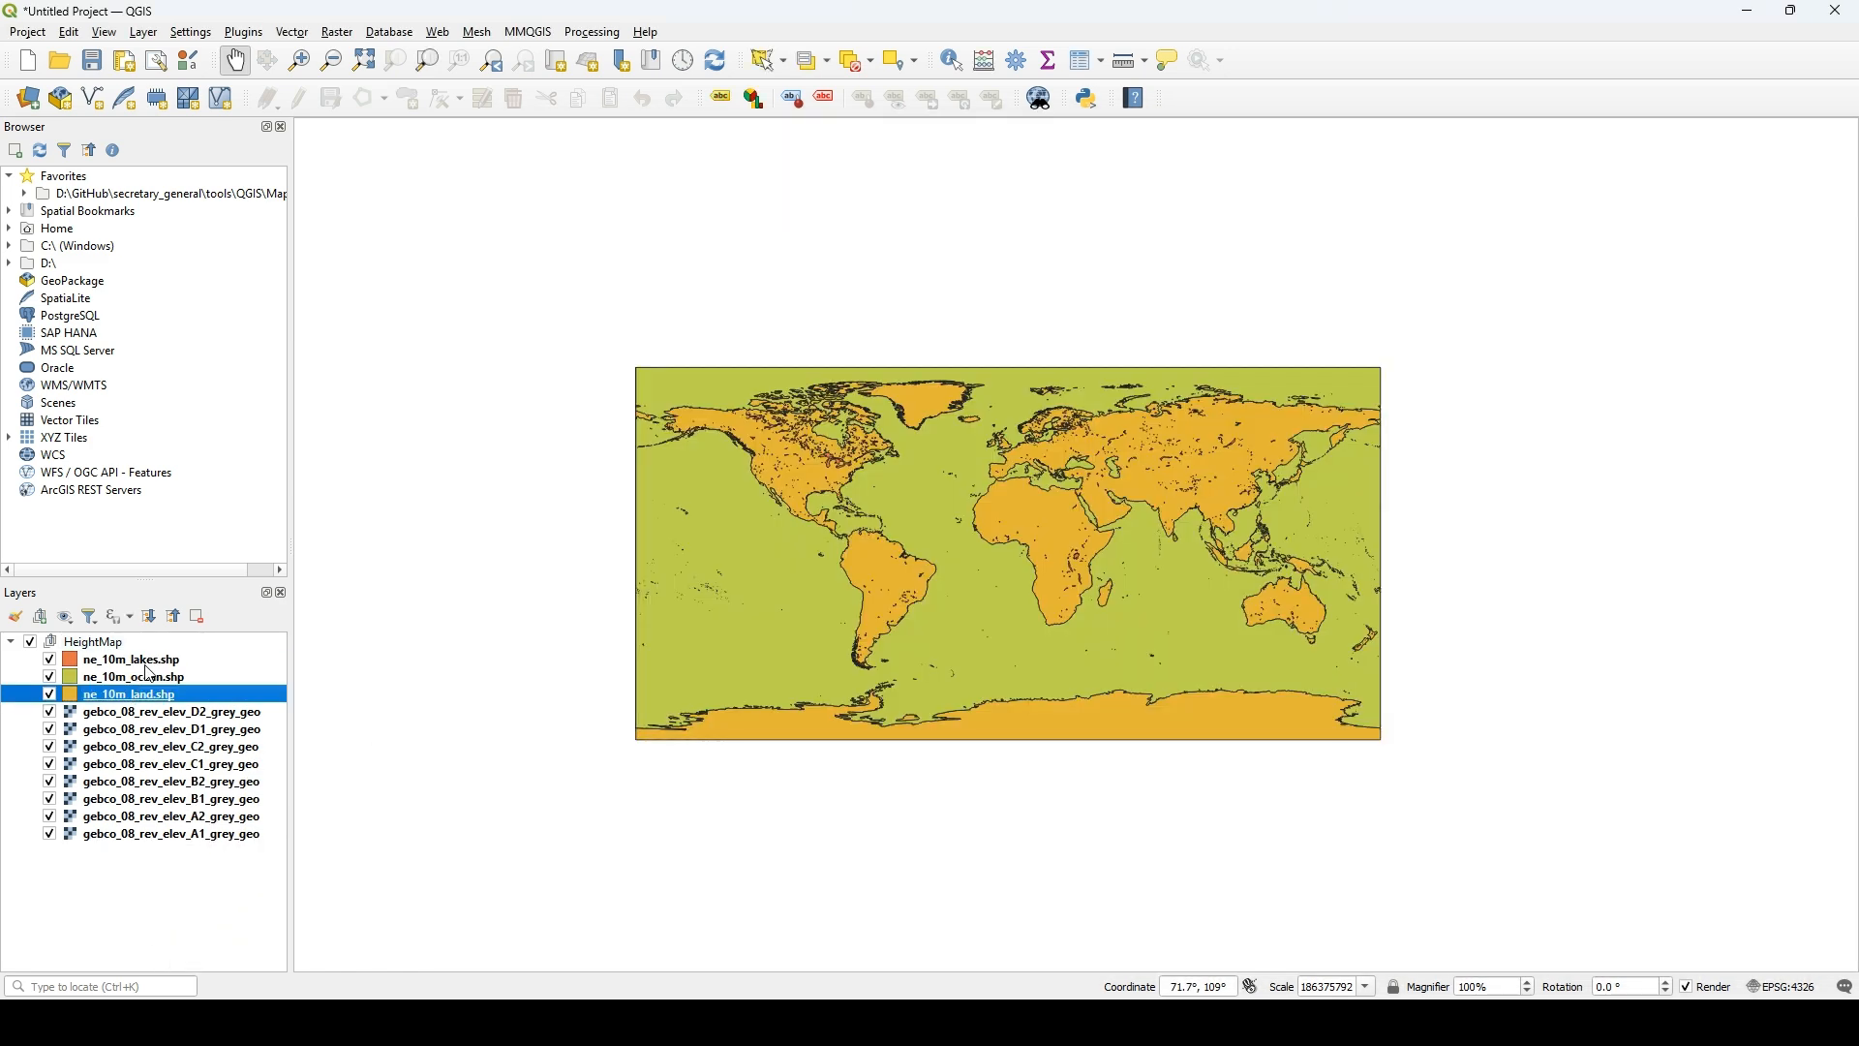
{"action": "left_click", "coordinate": [162, 662], "text": "shift"}
{"action": "left_click_drag", "start_coordinate": [163, 662], "coordinate": [109, 853]}
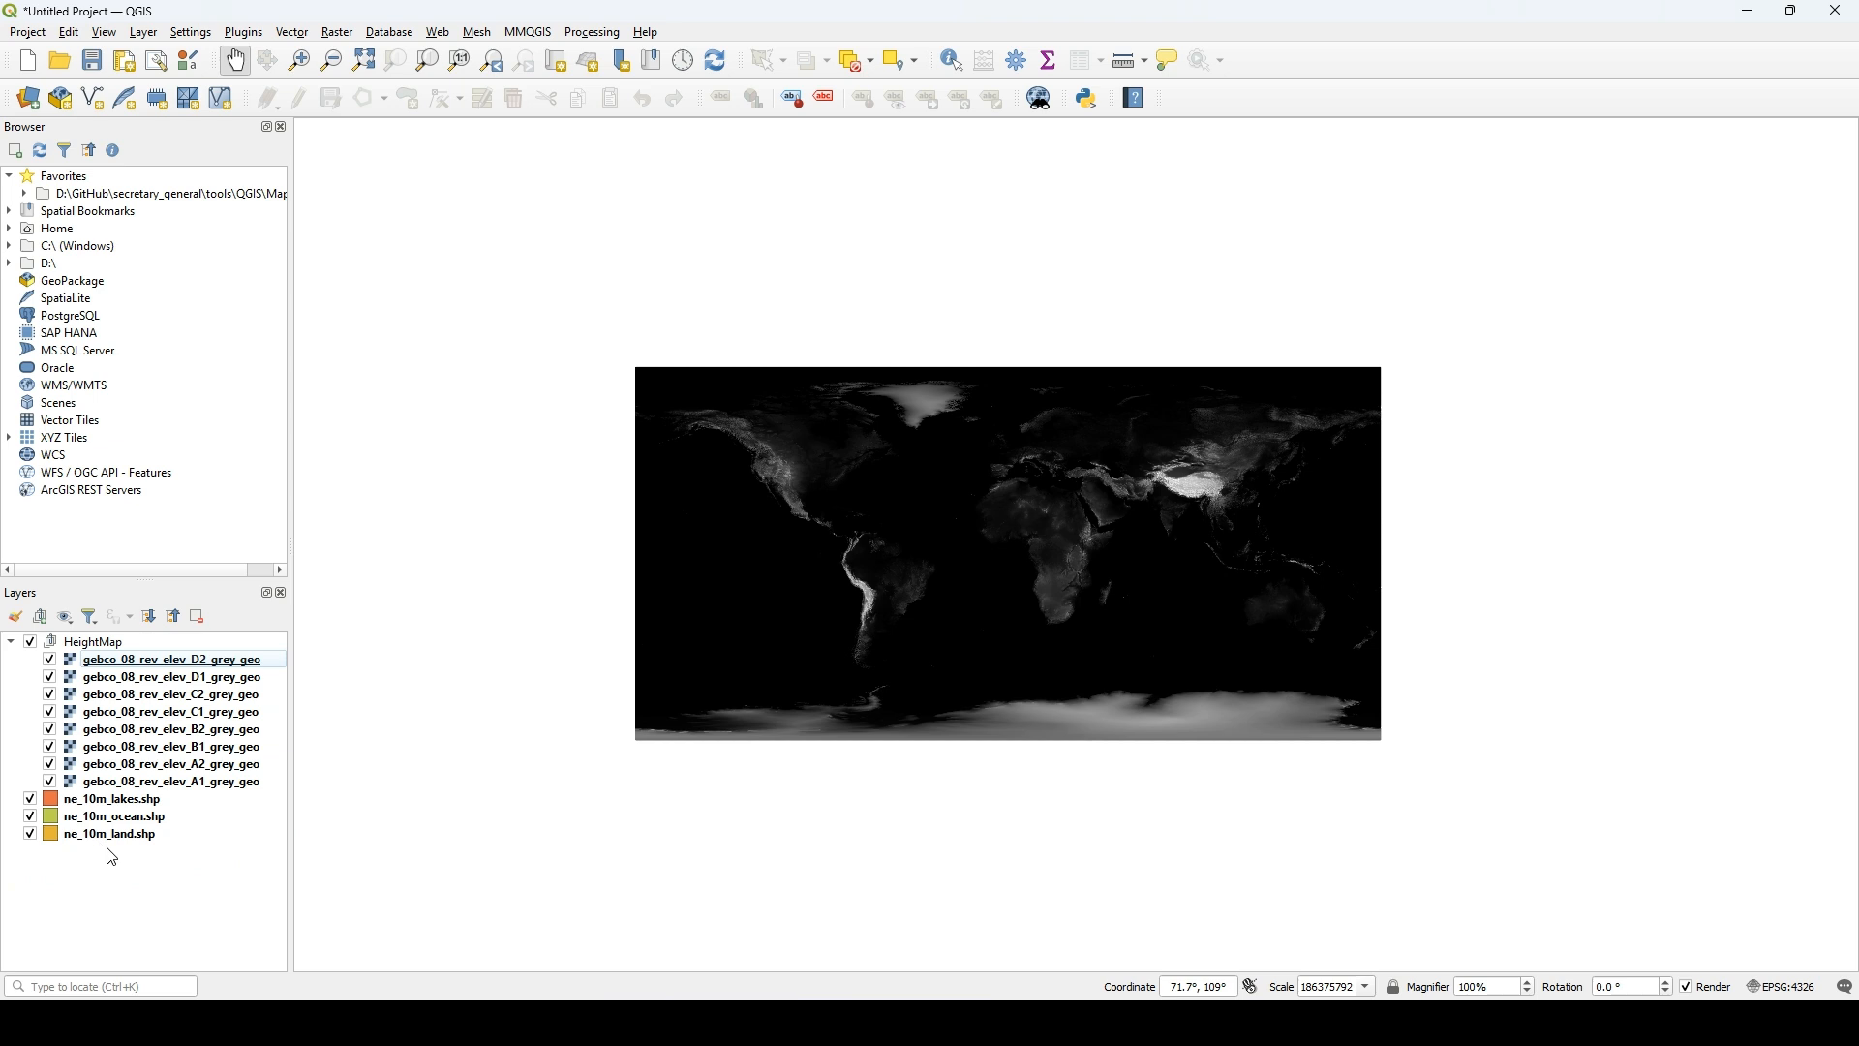
{"action": "left_click", "coordinate": [11, 642]}
- Add a new layer group named LandMap
{"action": "right_click", "coordinate": [158, 747]}
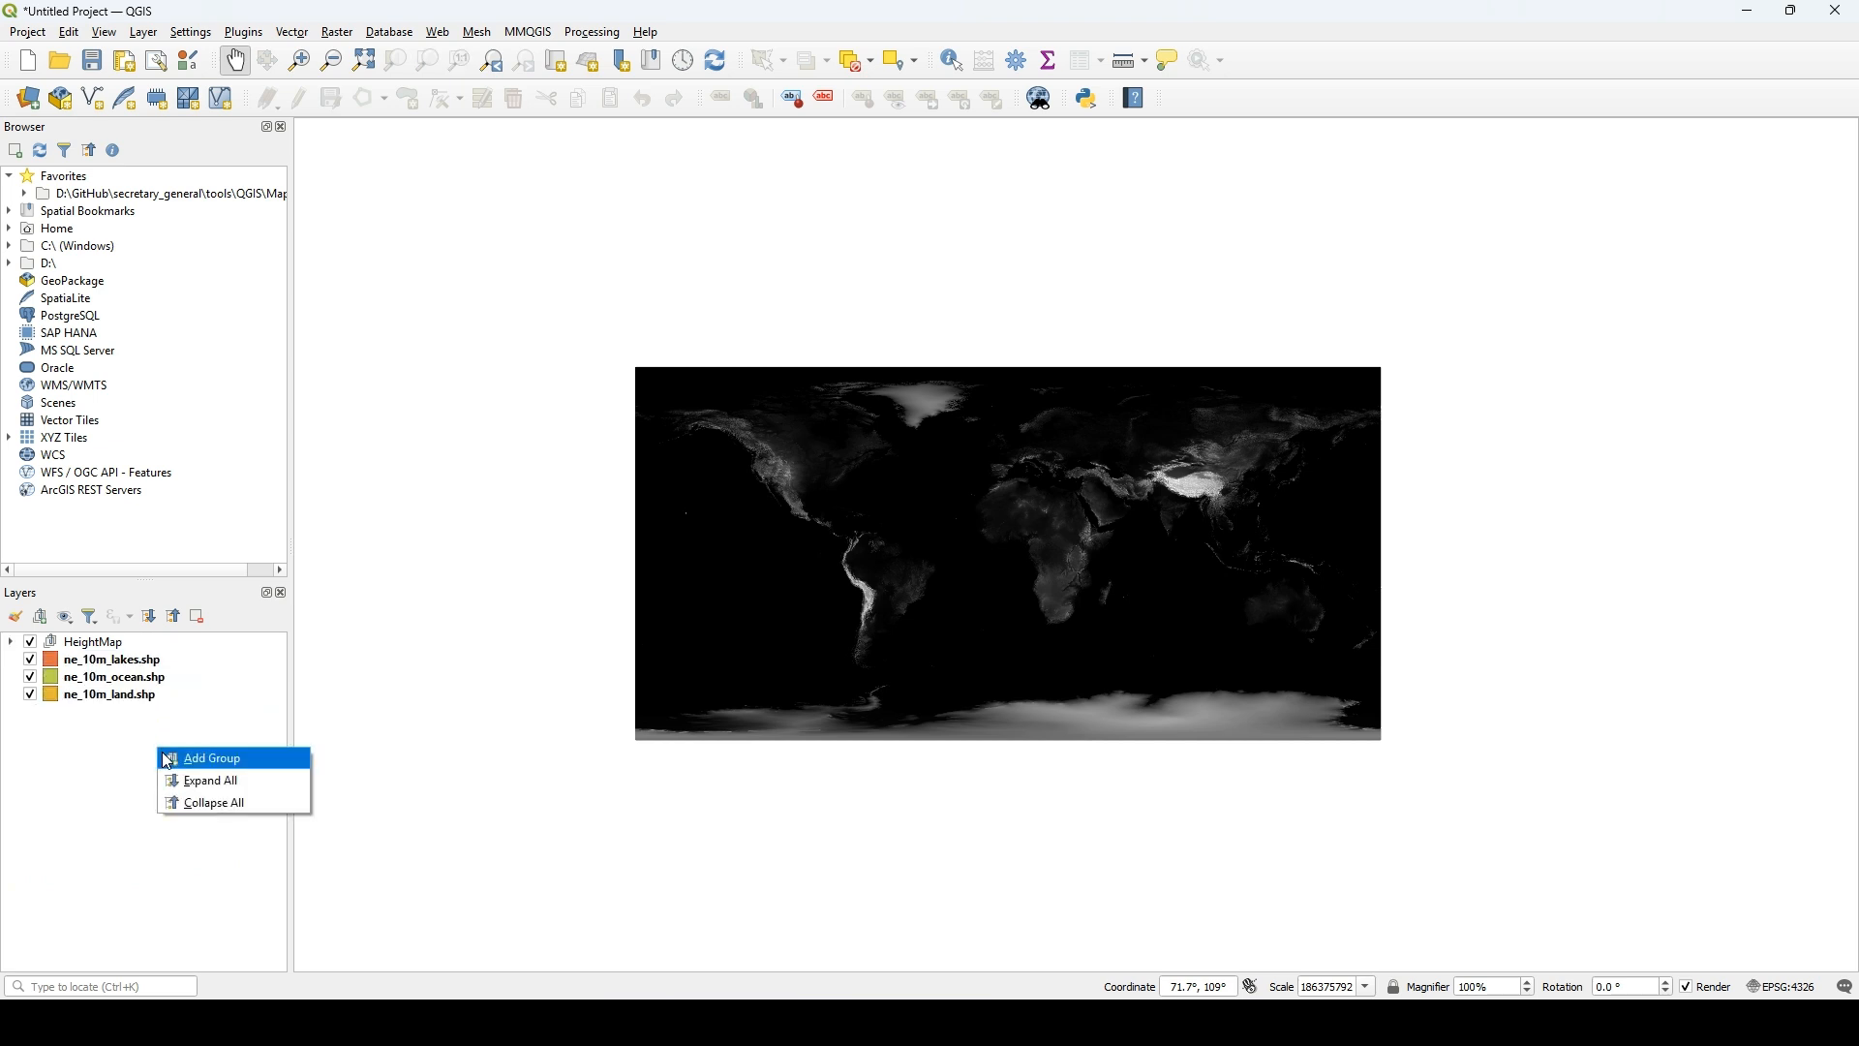
{"action": "left_click", "coordinate": [246, 770]}
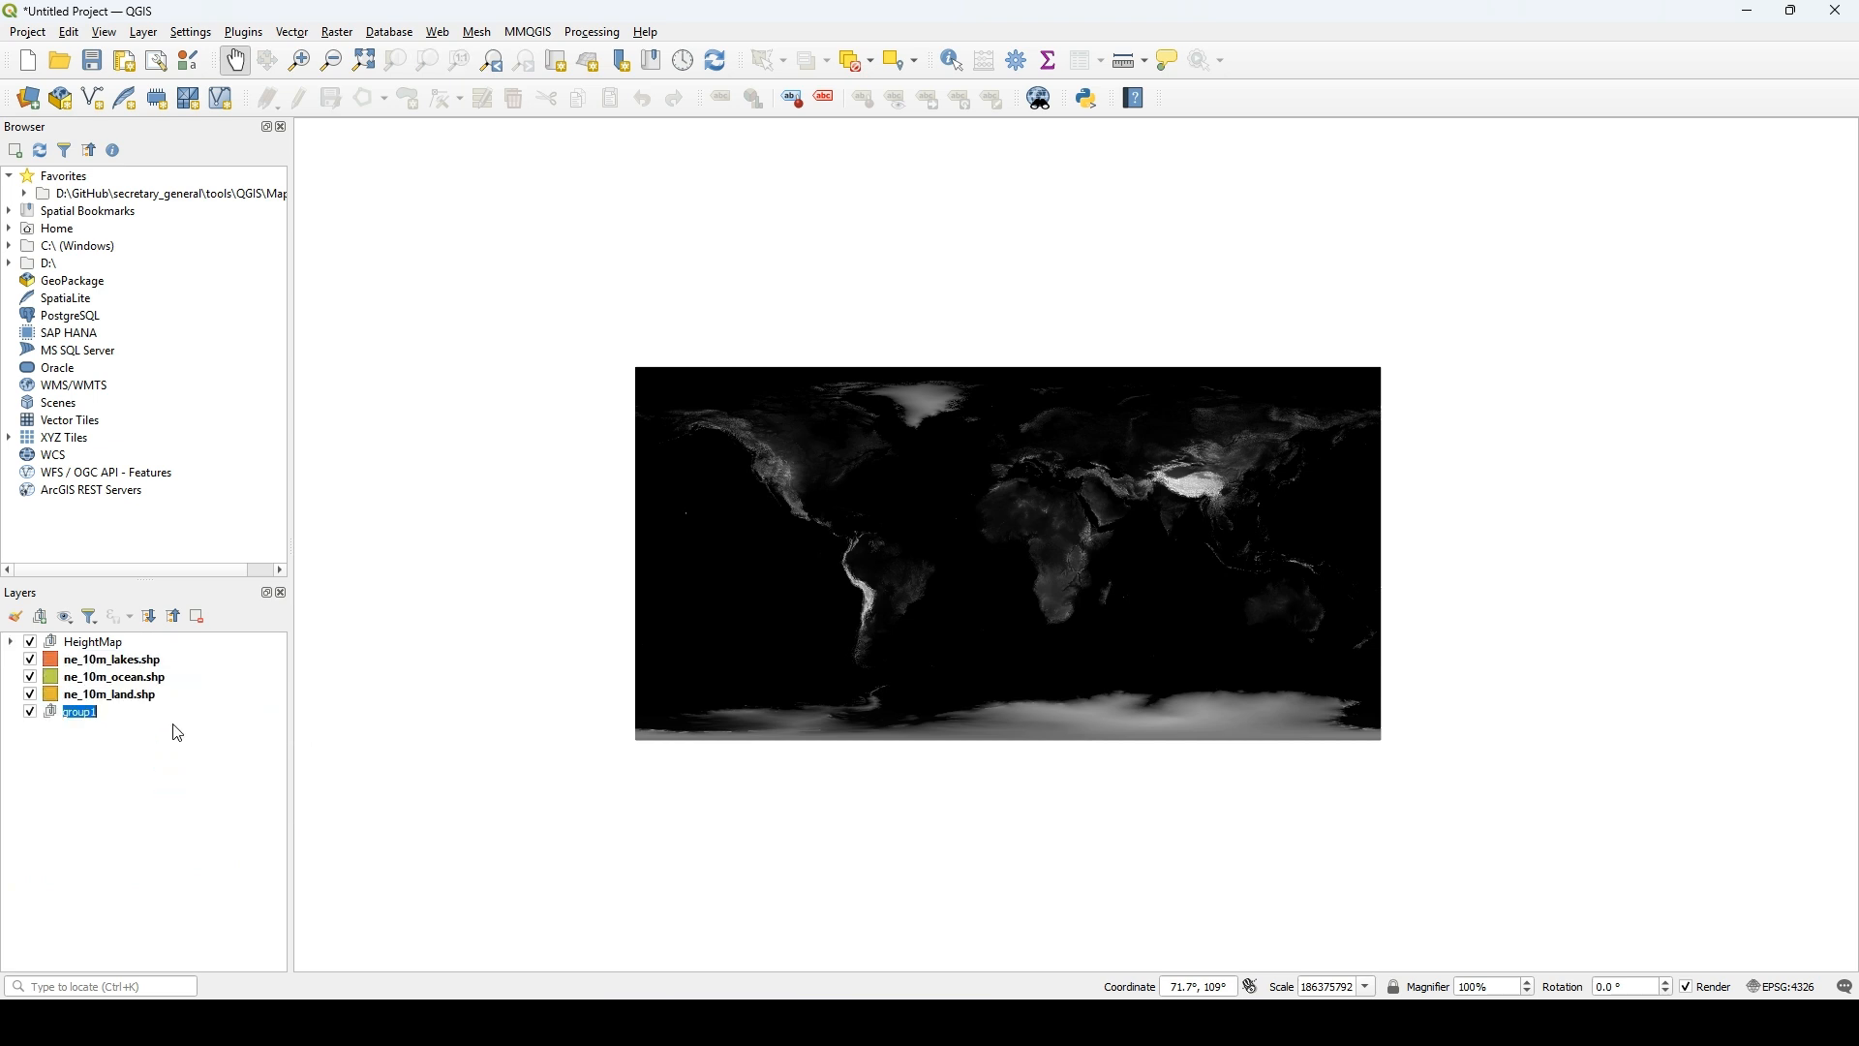
{"action": "type", "text": "L"}
- Move the ne_10m lakes, ocean and land layers into the LandMap group and place the group above HeightMap
{"action": "left_click", "coordinate": [145, 695]}
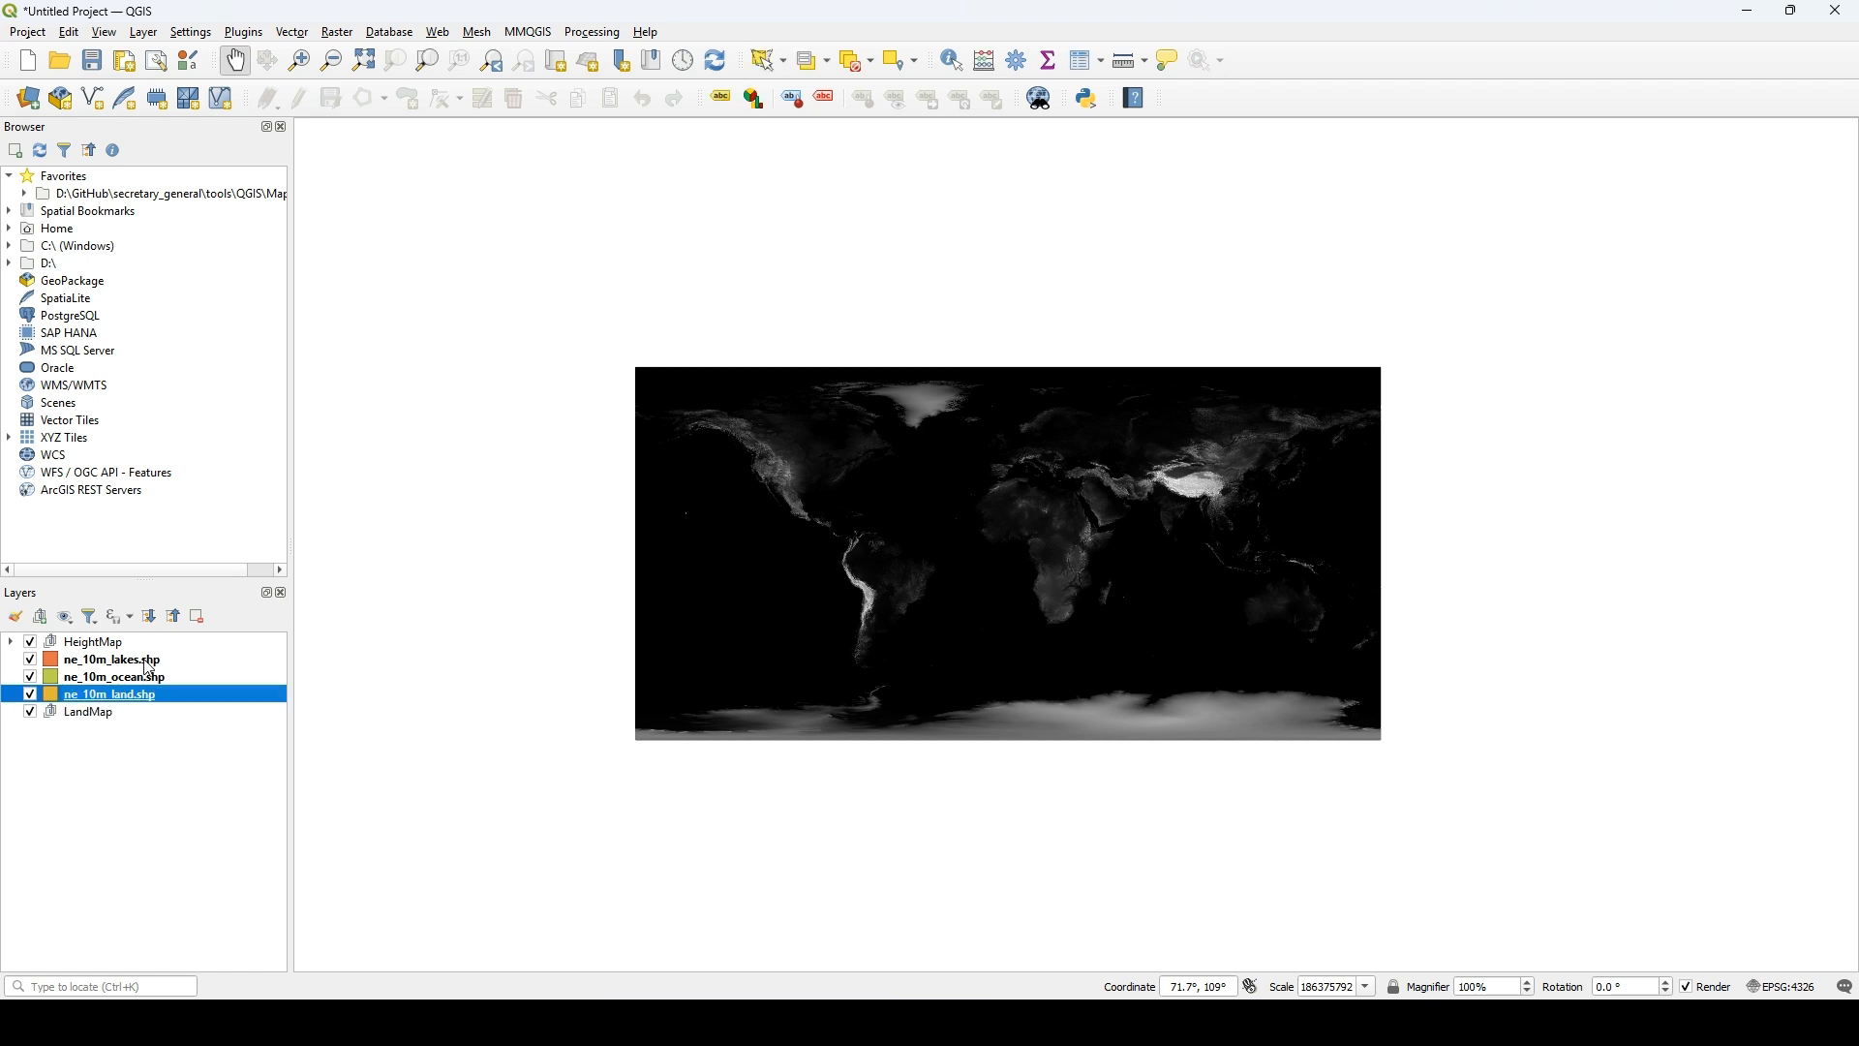
{"action": "left_click", "coordinate": [143, 660], "text": "shift"}
{"action": "left_click_drag", "start_coordinate": [143, 660], "coordinate": [80, 643]}
{"action": "left_click", "coordinate": [217, 780]}
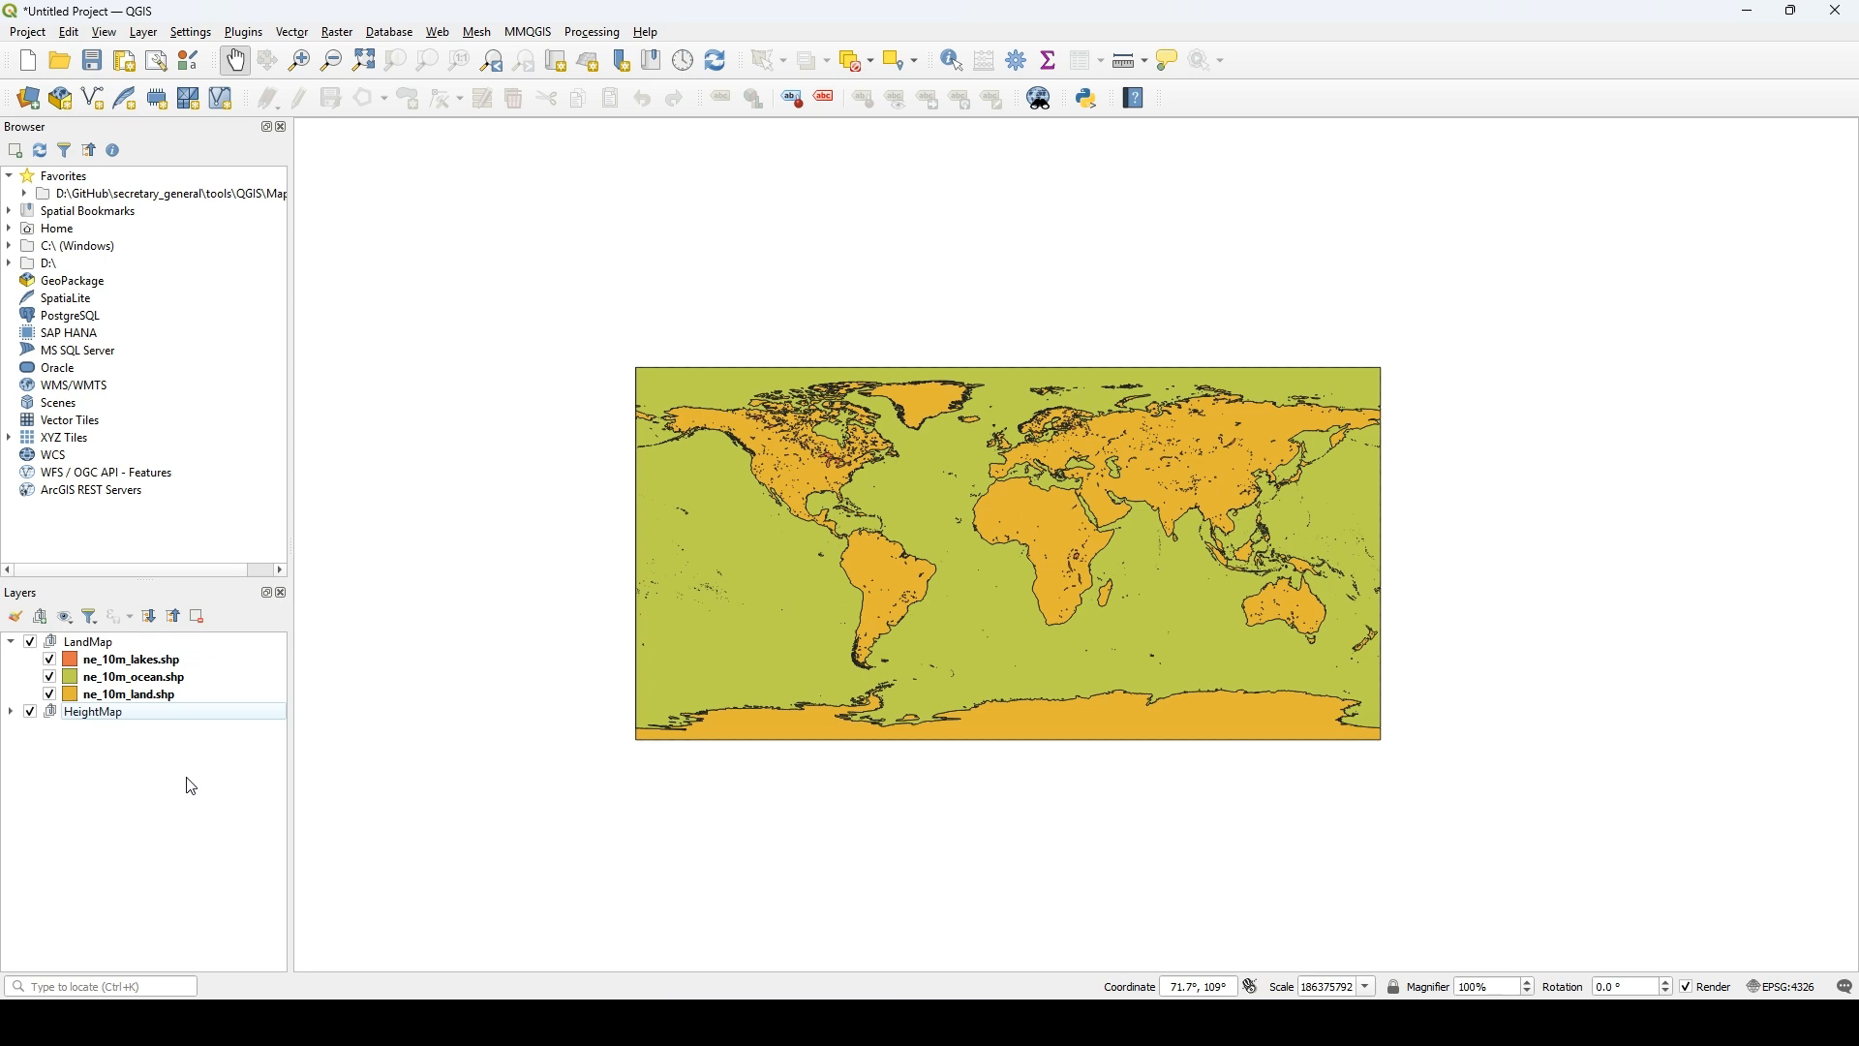
- Reorder the LandMap group so that ne_10m_ocean.shp lies below ne_10m_land.shp
{"action": "scroll", "coordinate": [1042, 481], "scroll_direction": "up", "scroll_amount": 4}
{"action": "scroll", "coordinate": [1042, 481], "scroll_direction": "down", "scroll_amount": 2}
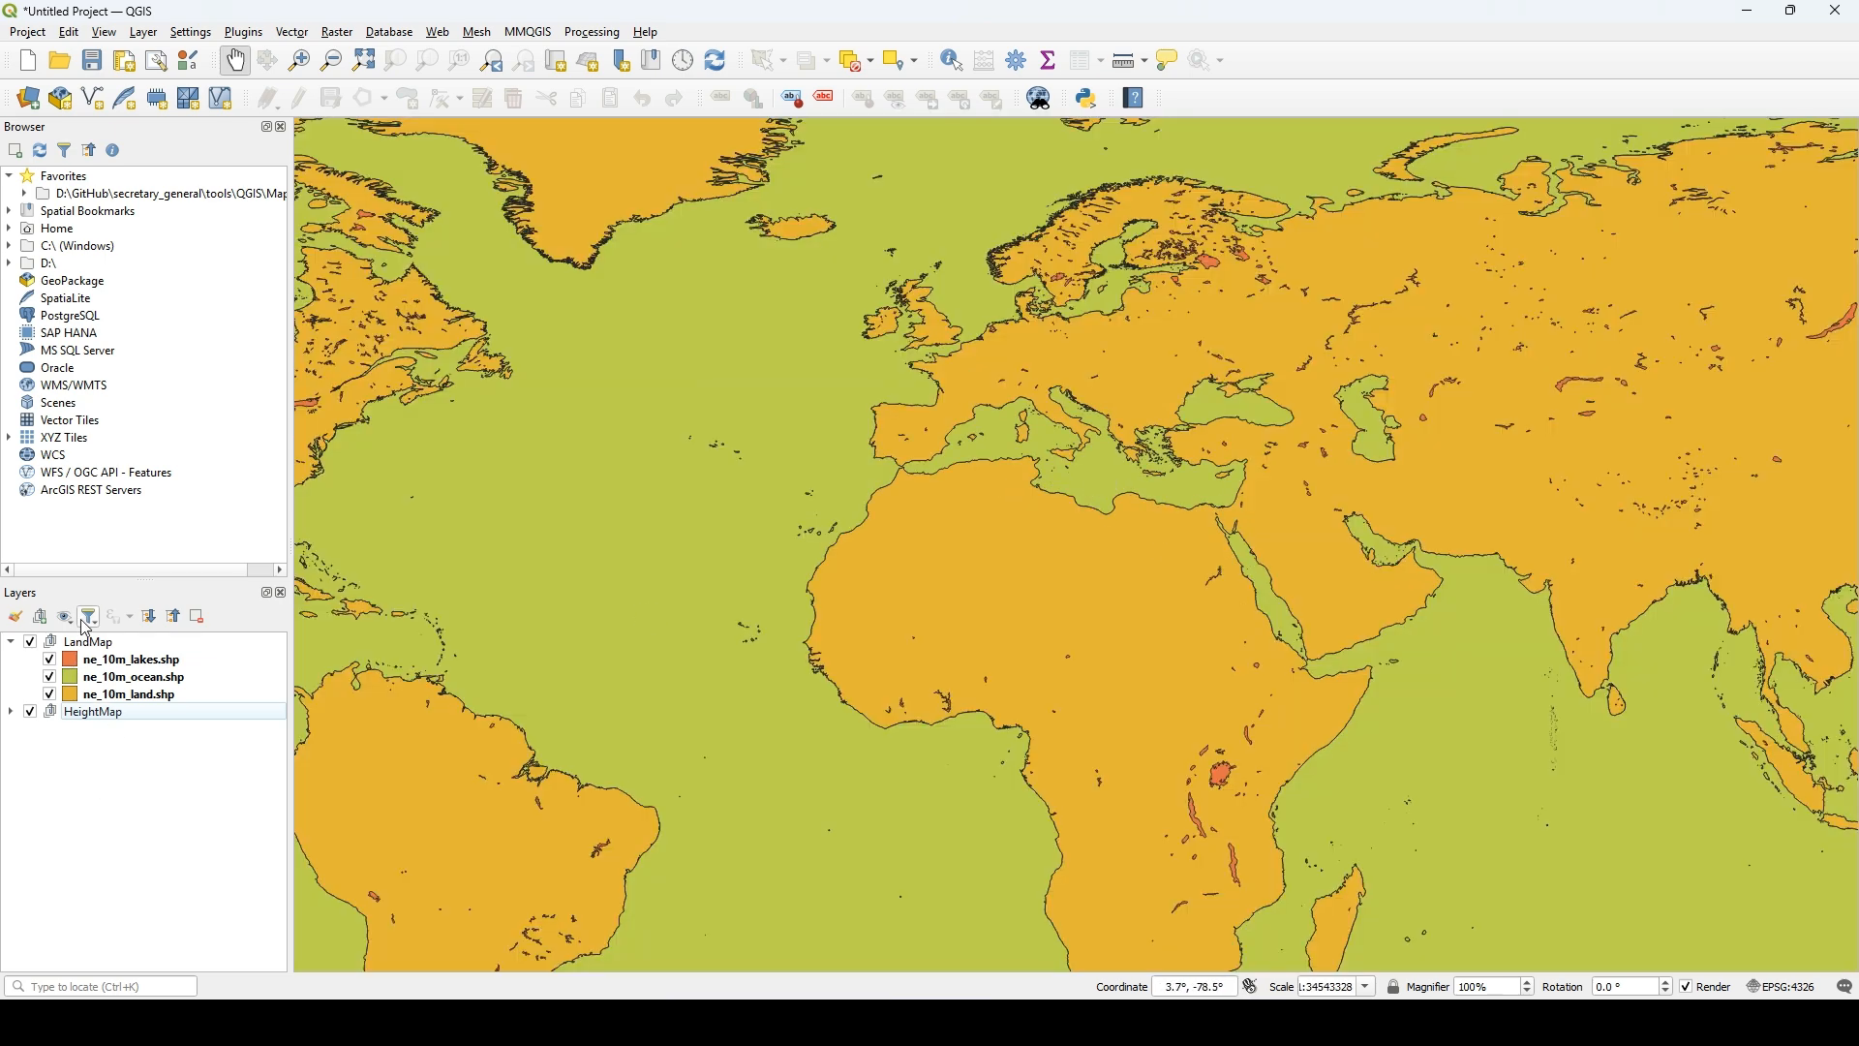
{"action": "left_click", "coordinate": [167, 696]}
{"action": "left_click_drag", "start_coordinate": [172, 676], "coordinate": [180, 705]}
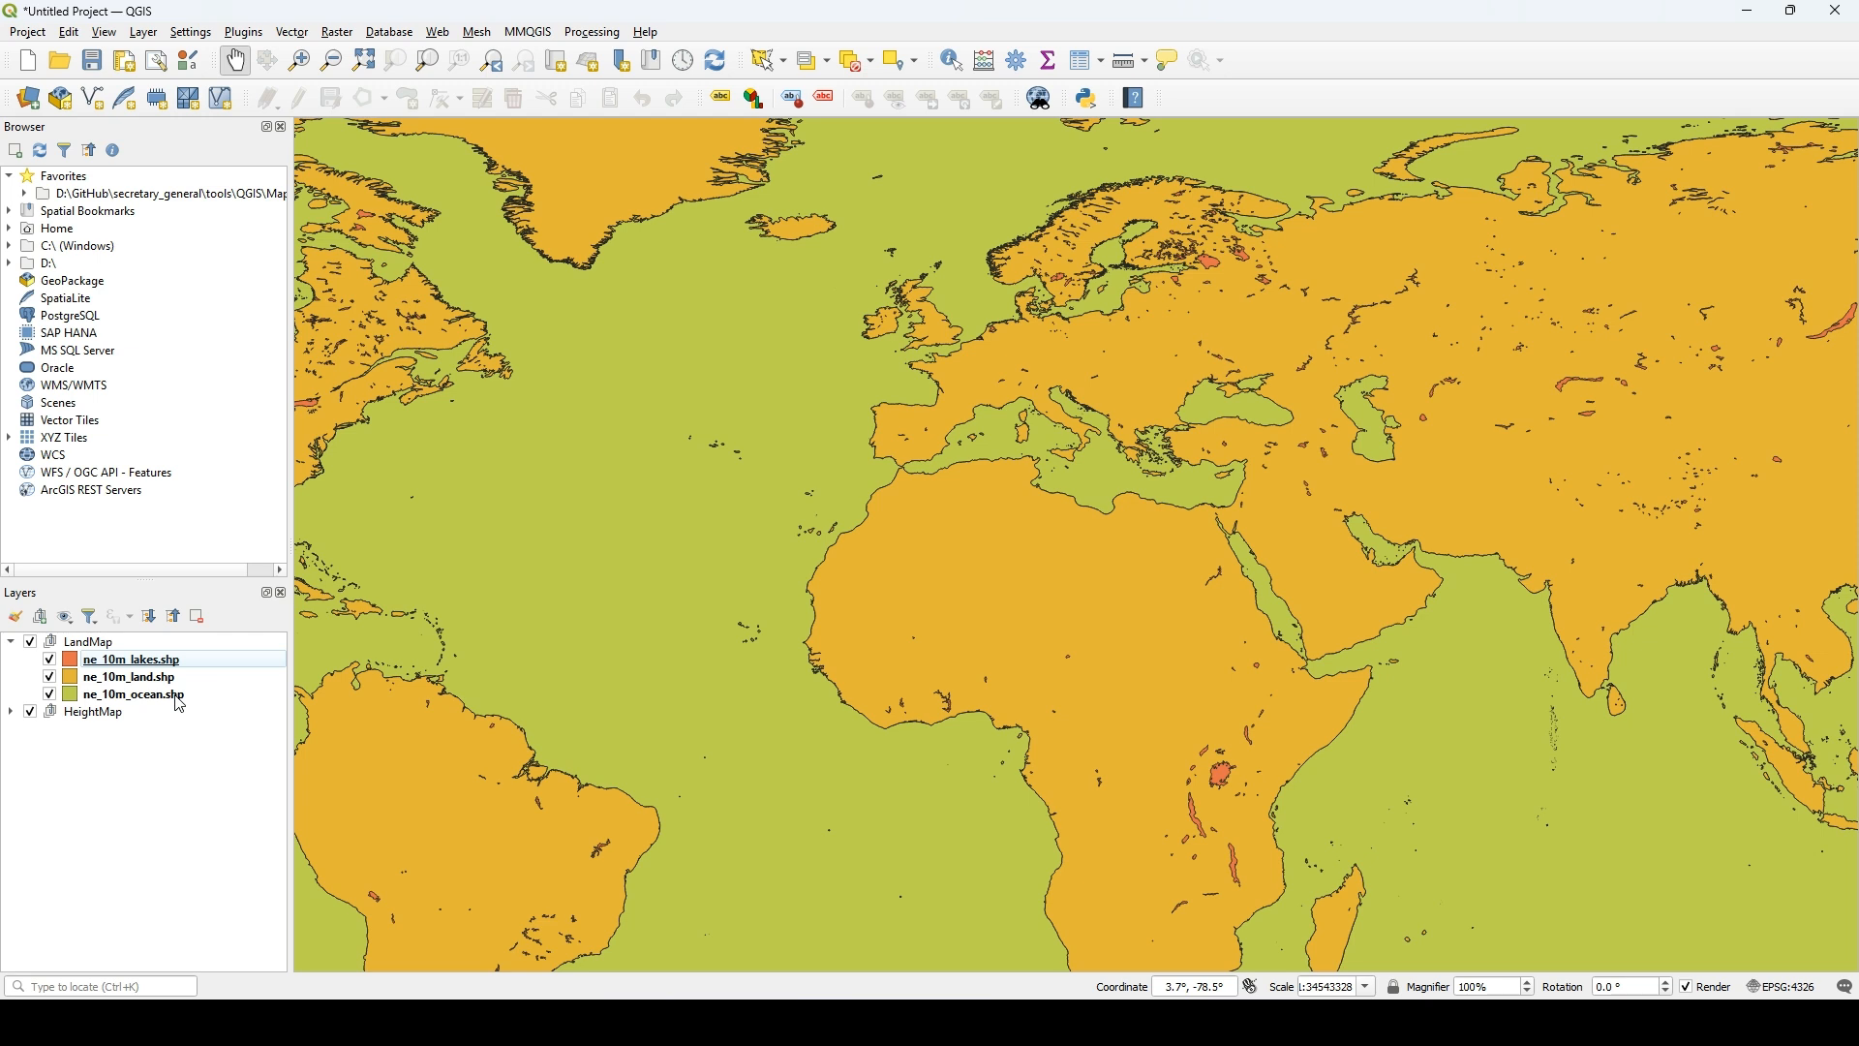
{"action": "left_click", "coordinate": [177, 684]}
{"action": "left_click", "coordinate": [183, 661]}
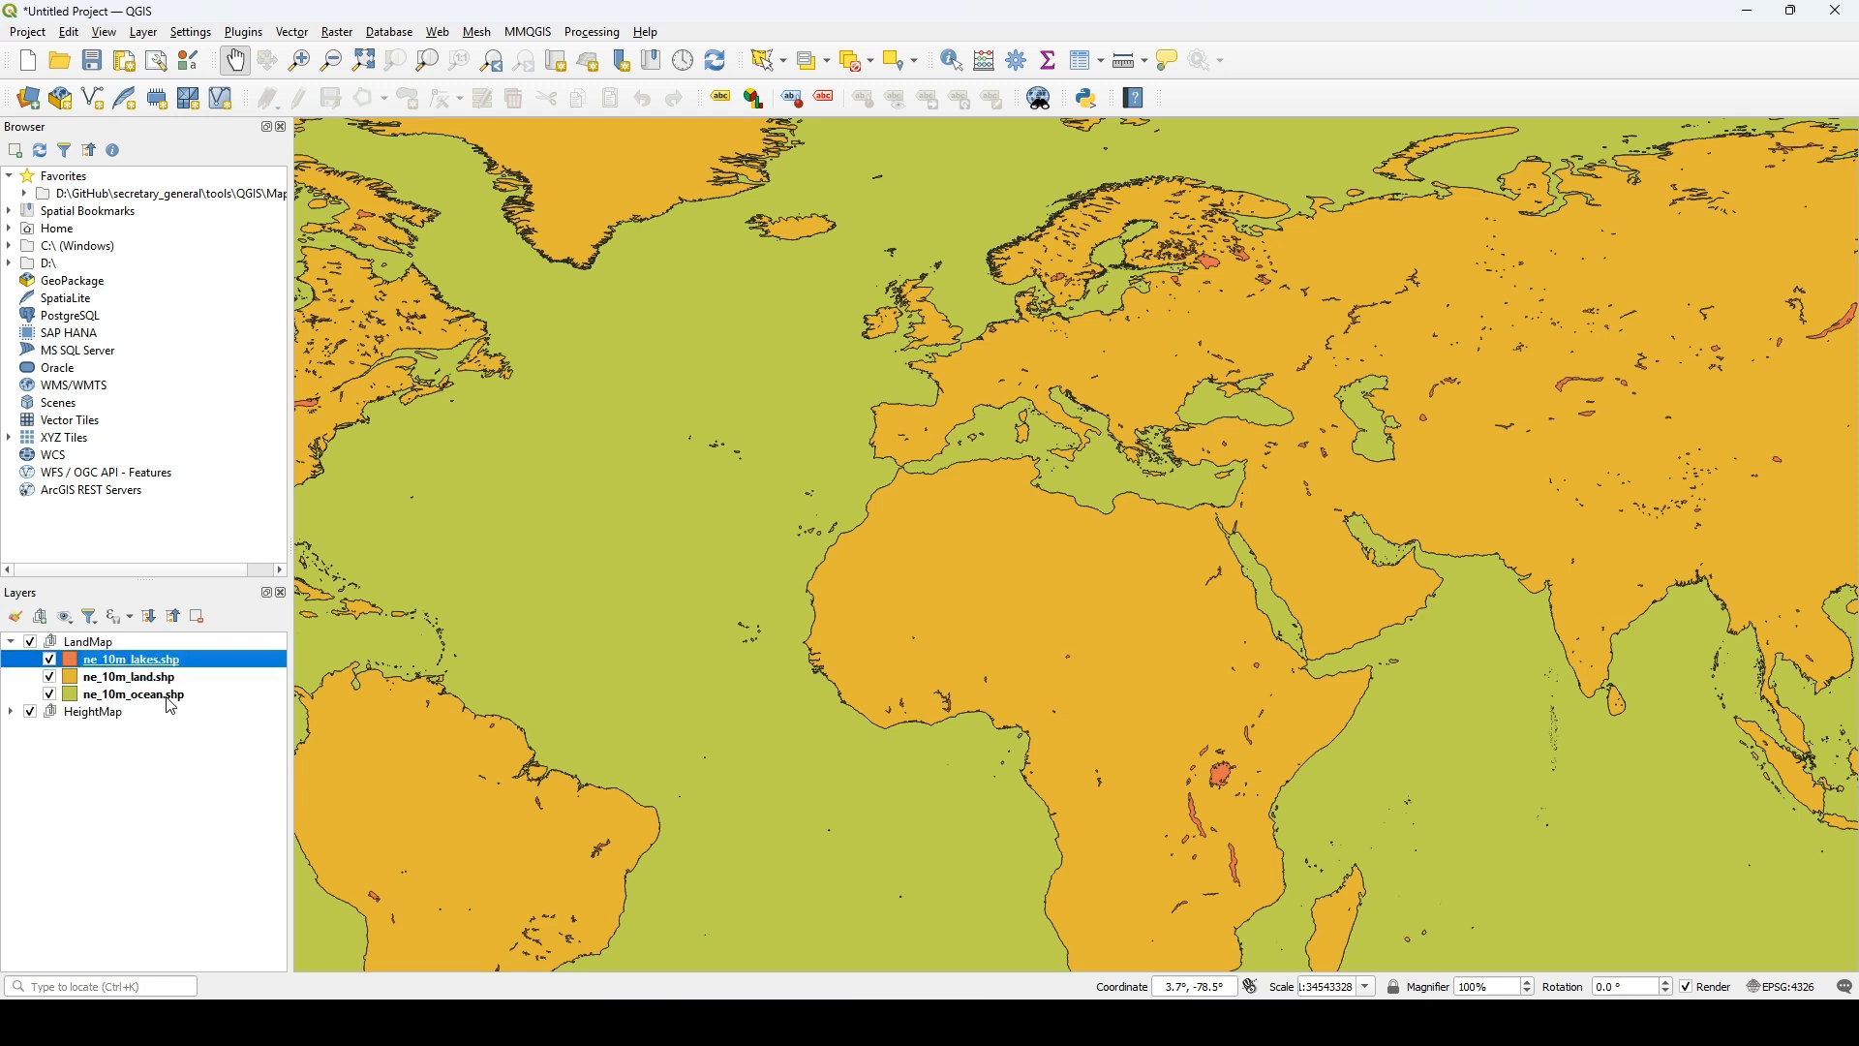
- Open the ne_10m_ocean.shp symbology and set its Simple Fill stroke style to No Line
{"action": "left_click", "coordinate": [168, 696]}
{"action": "right_click", "coordinate": [167, 697]}
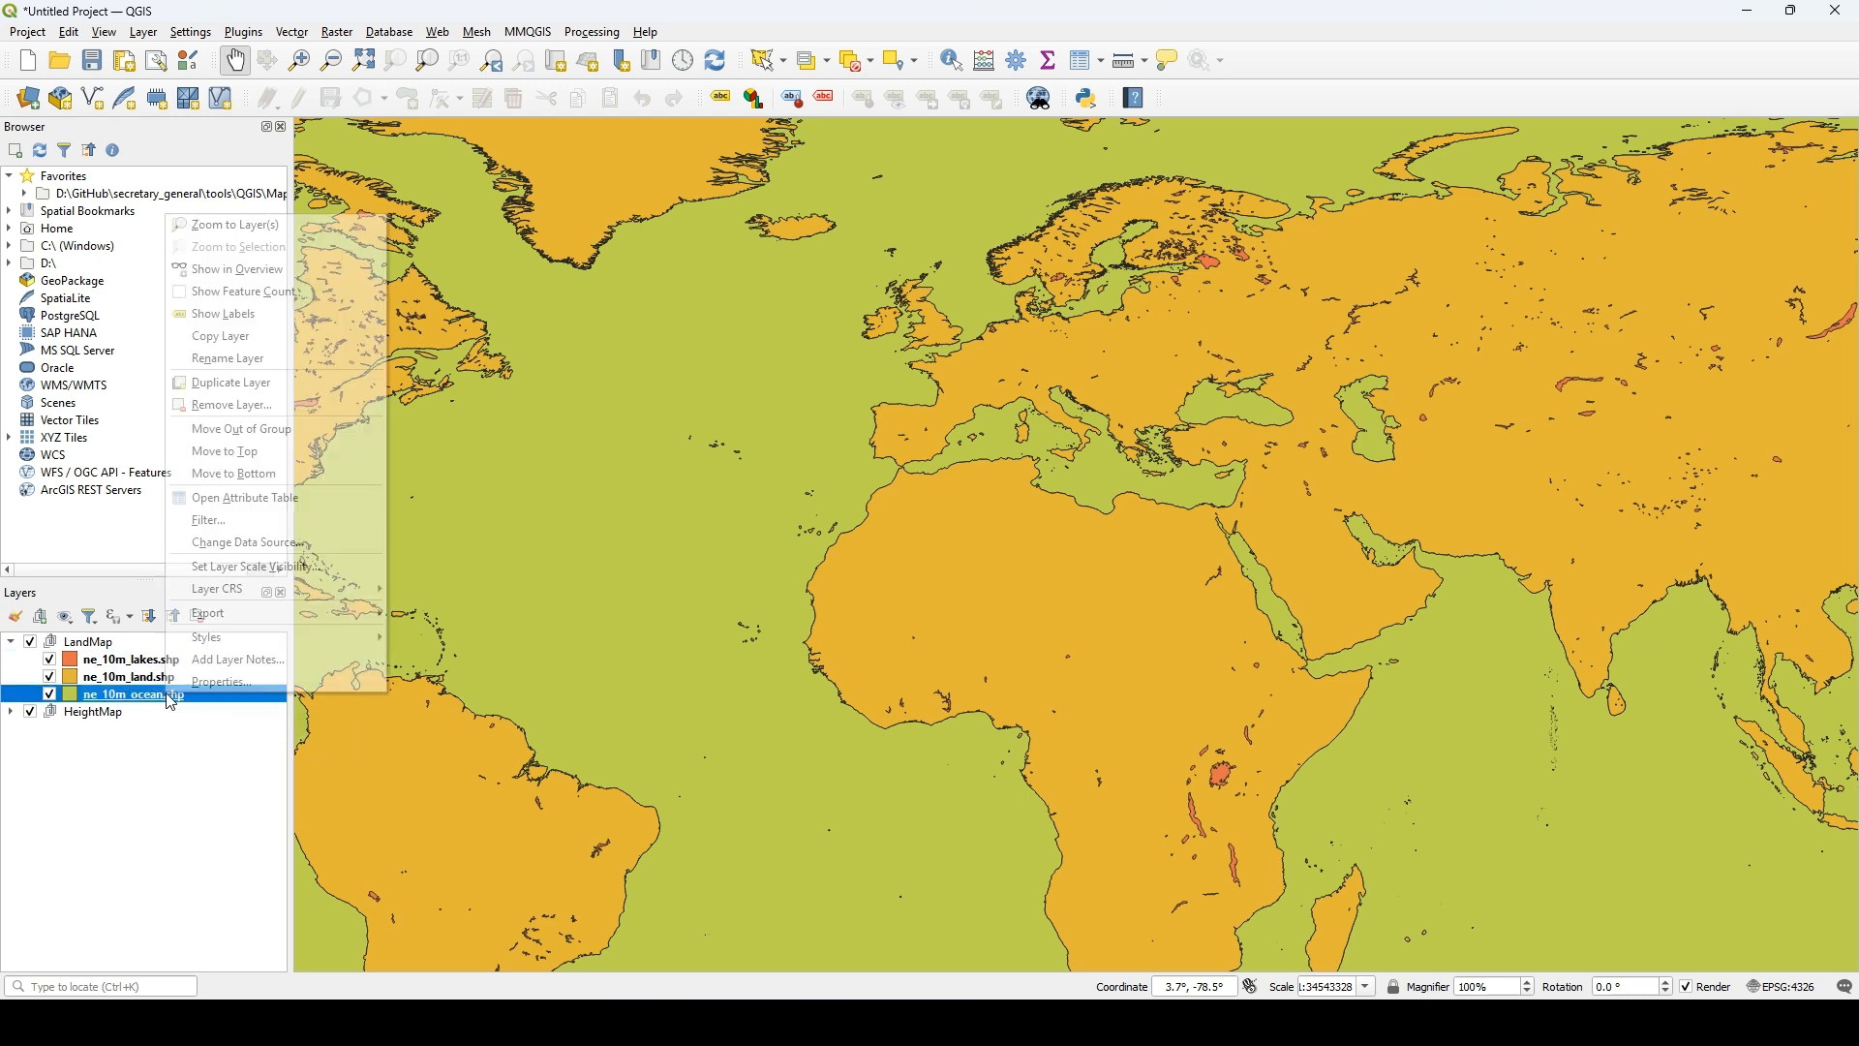
{"action": "left_click", "coordinate": [230, 692]}
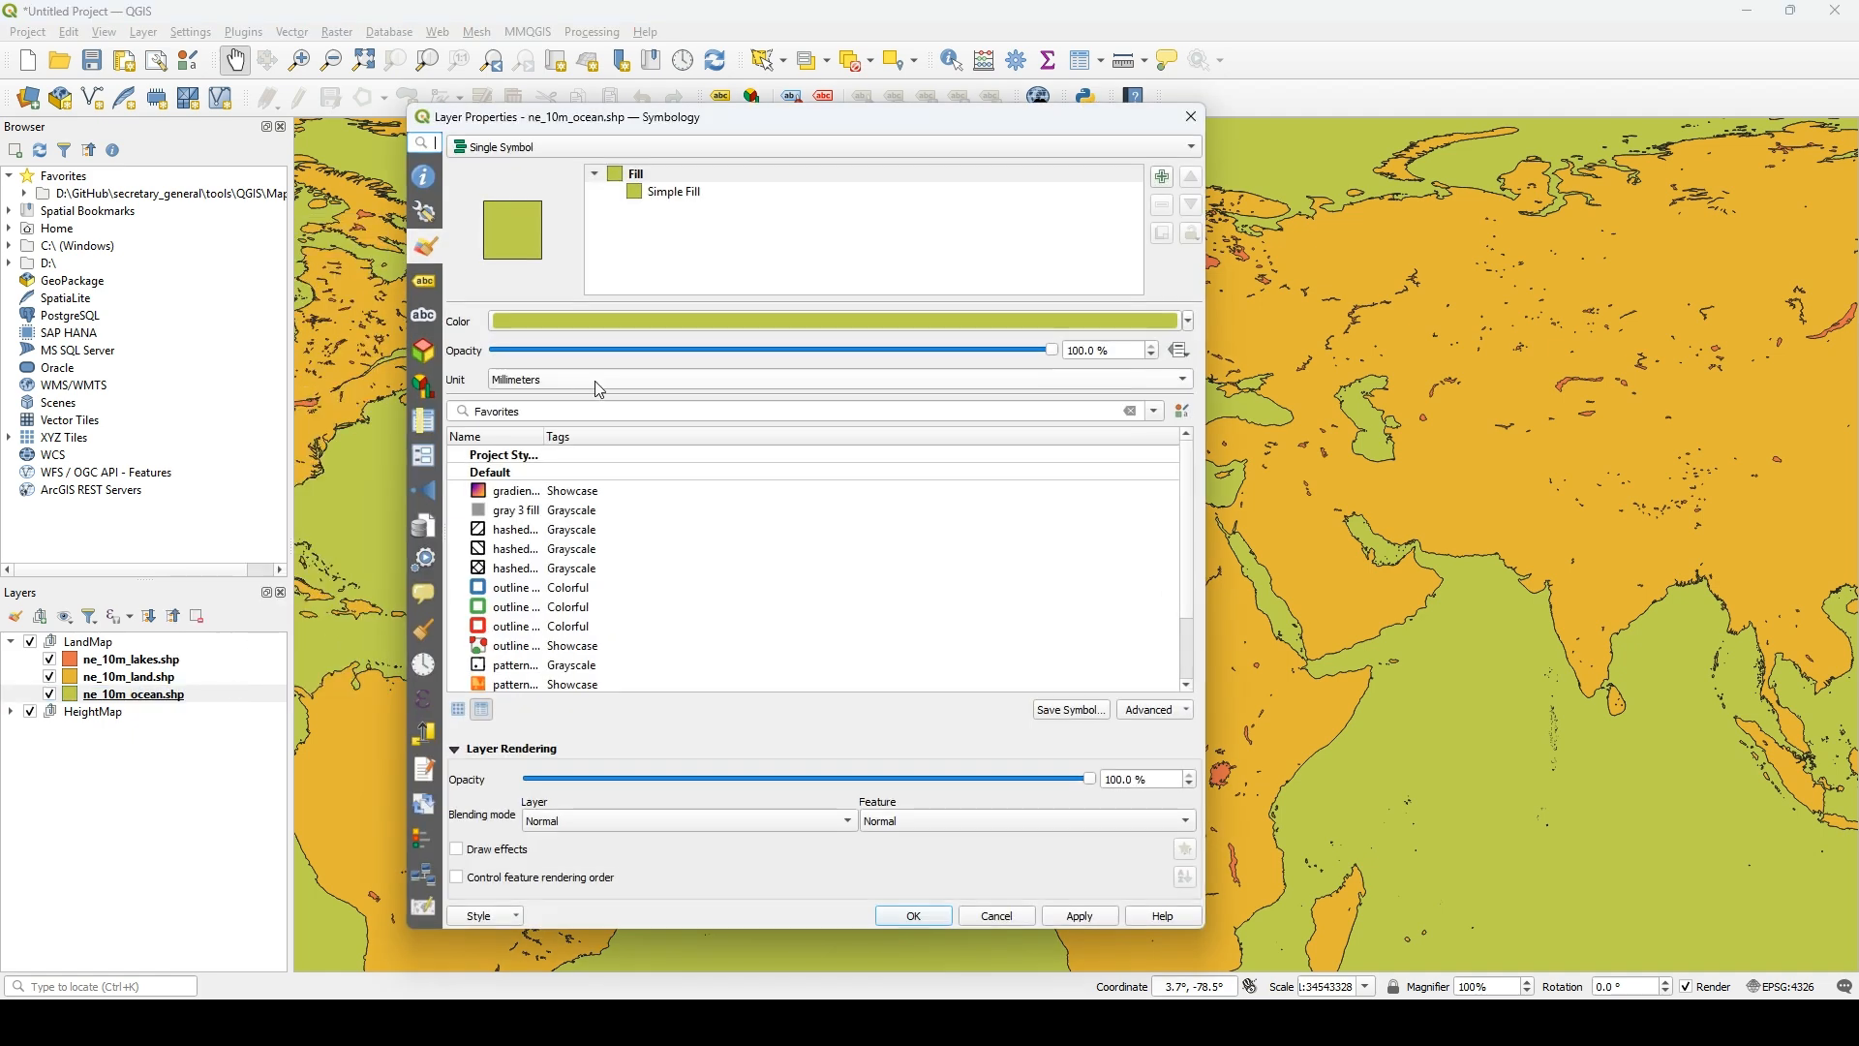
{"action": "left_click", "coordinate": [666, 193]}
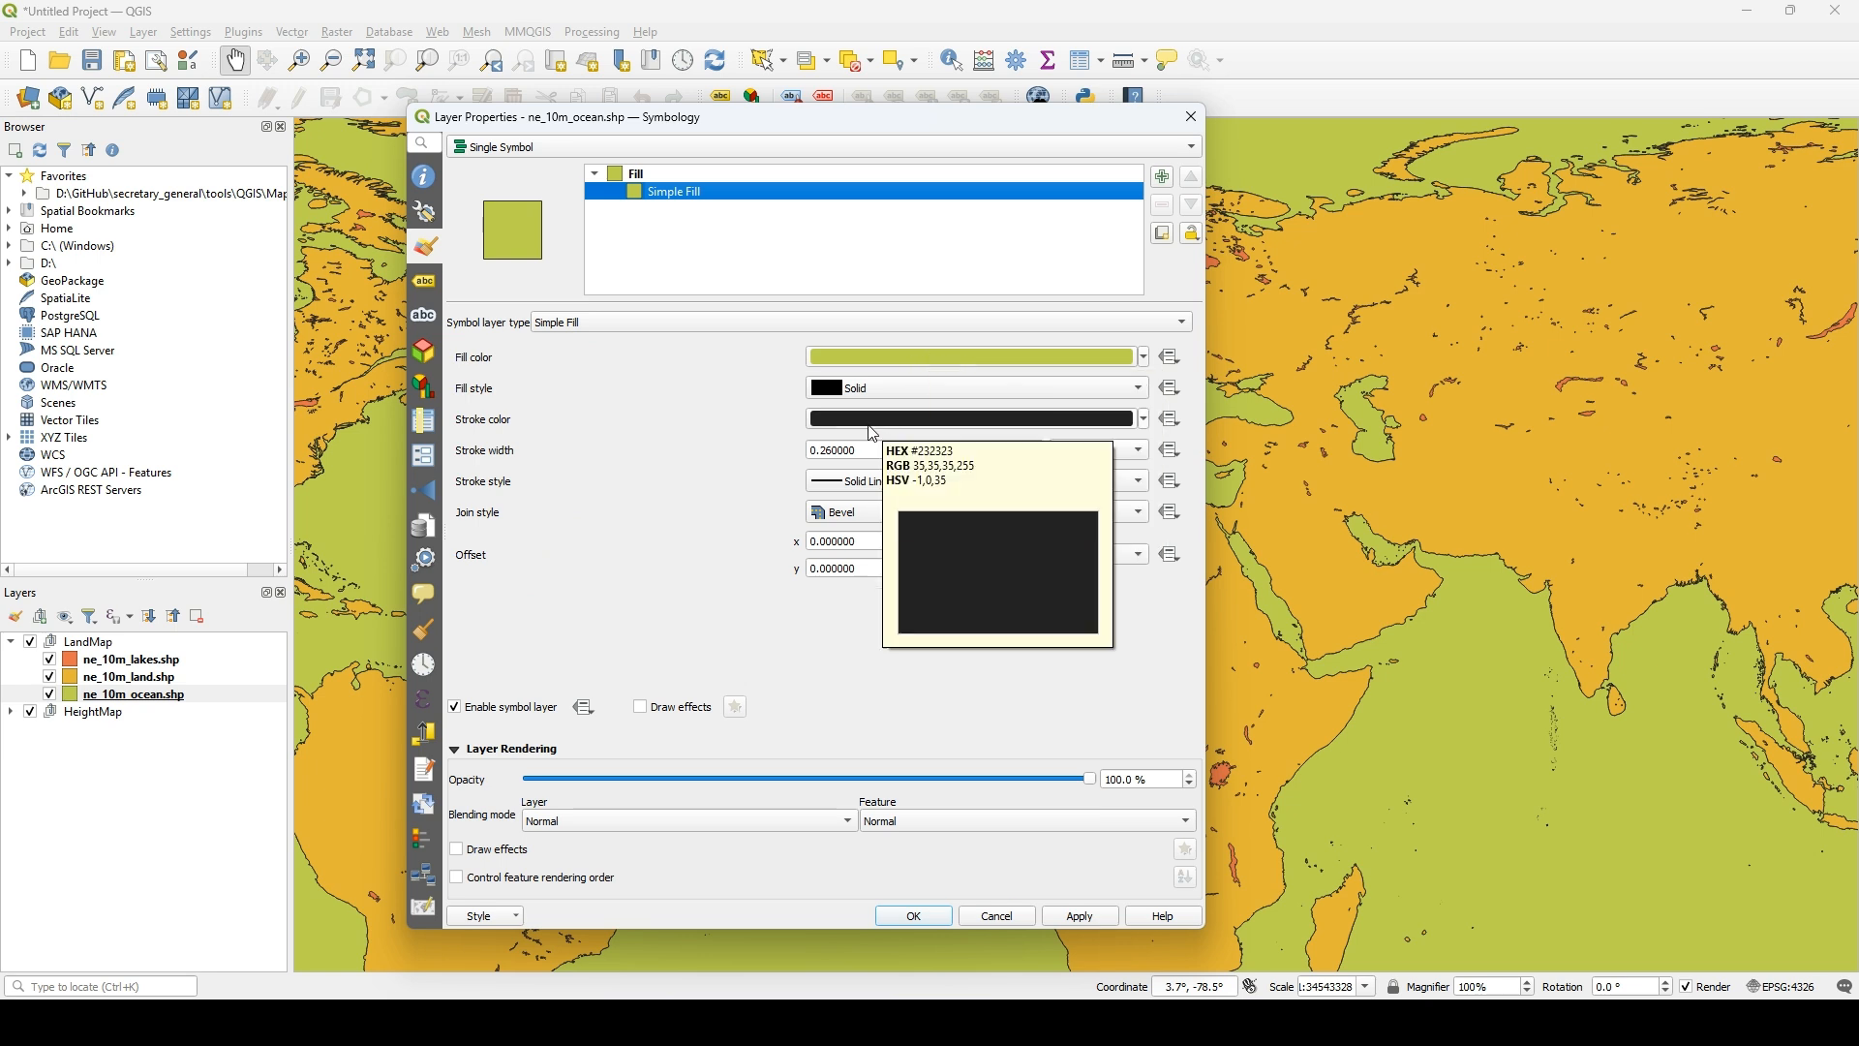
{"action": "left_click", "coordinate": [915, 484]}
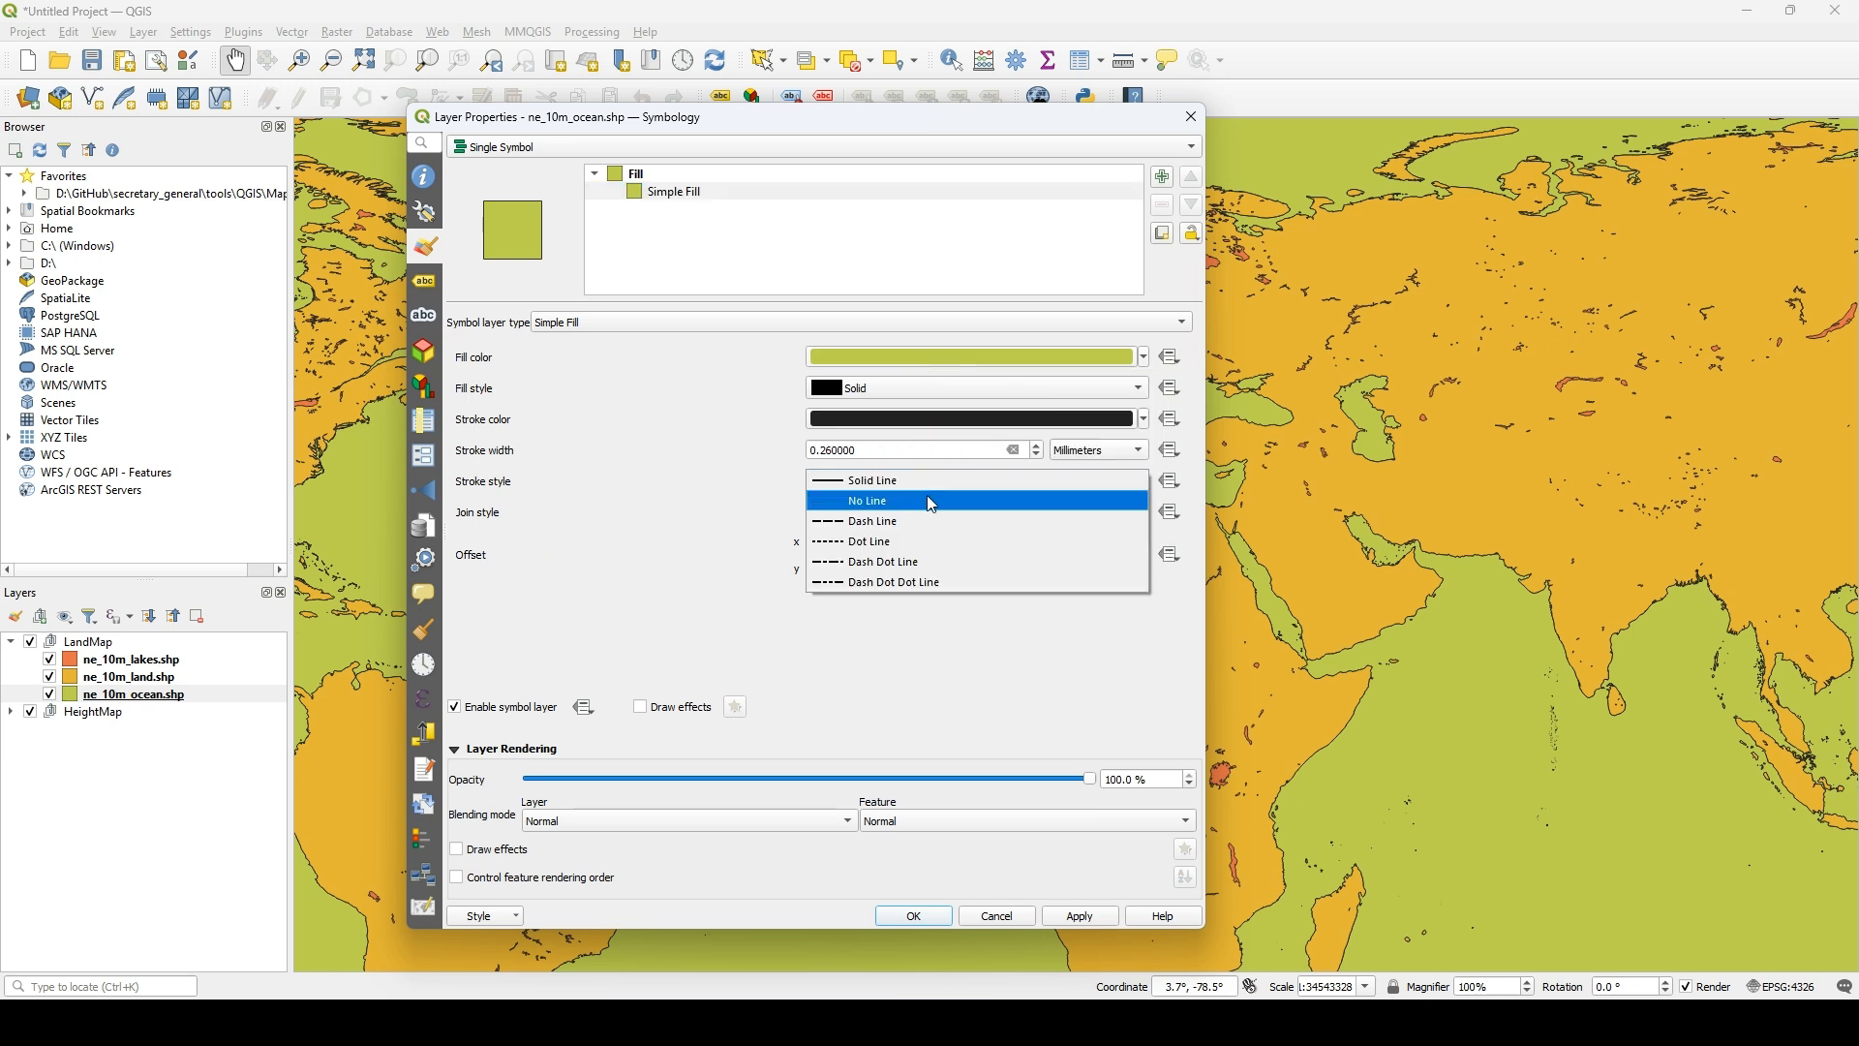
{"action": "left_click", "coordinate": [940, 508]}
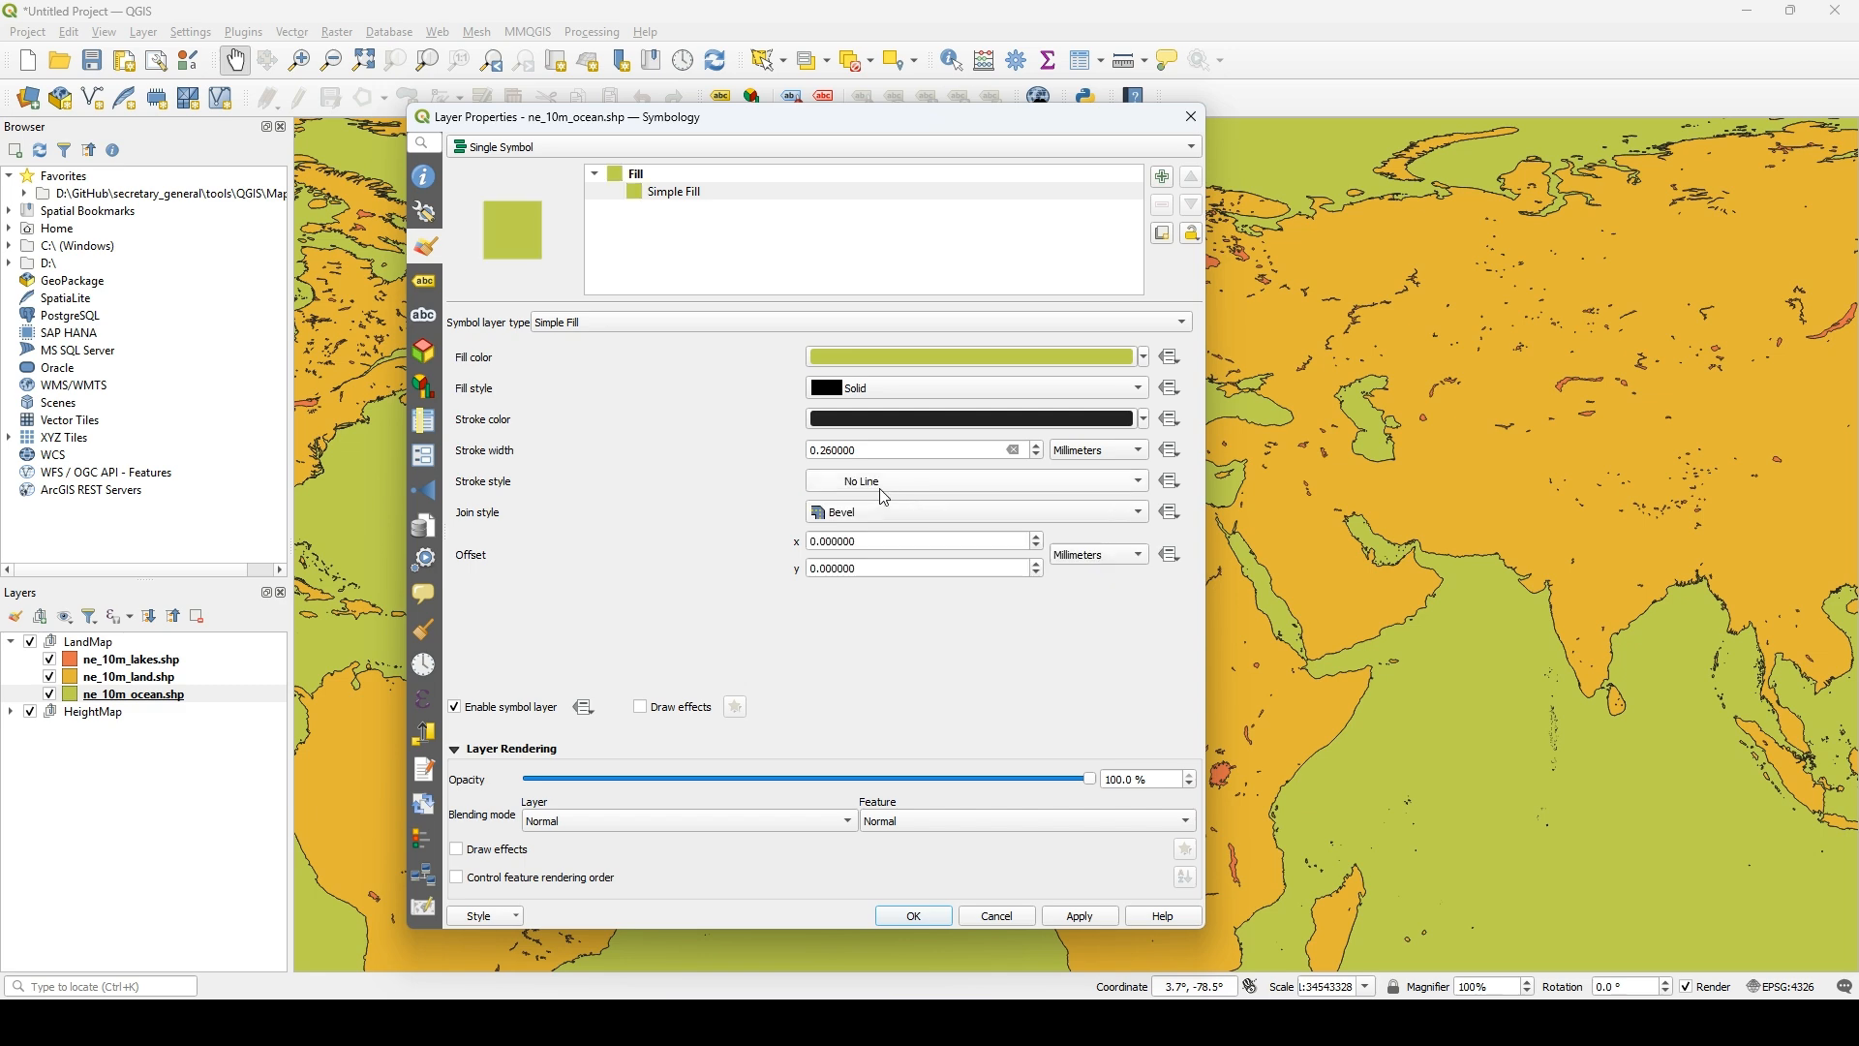
- Set the fill color of the ne_10m_ocean.shp layer to #051412 and apply the symbology
{"action": "left_click", "coordinate": [869, 371]}
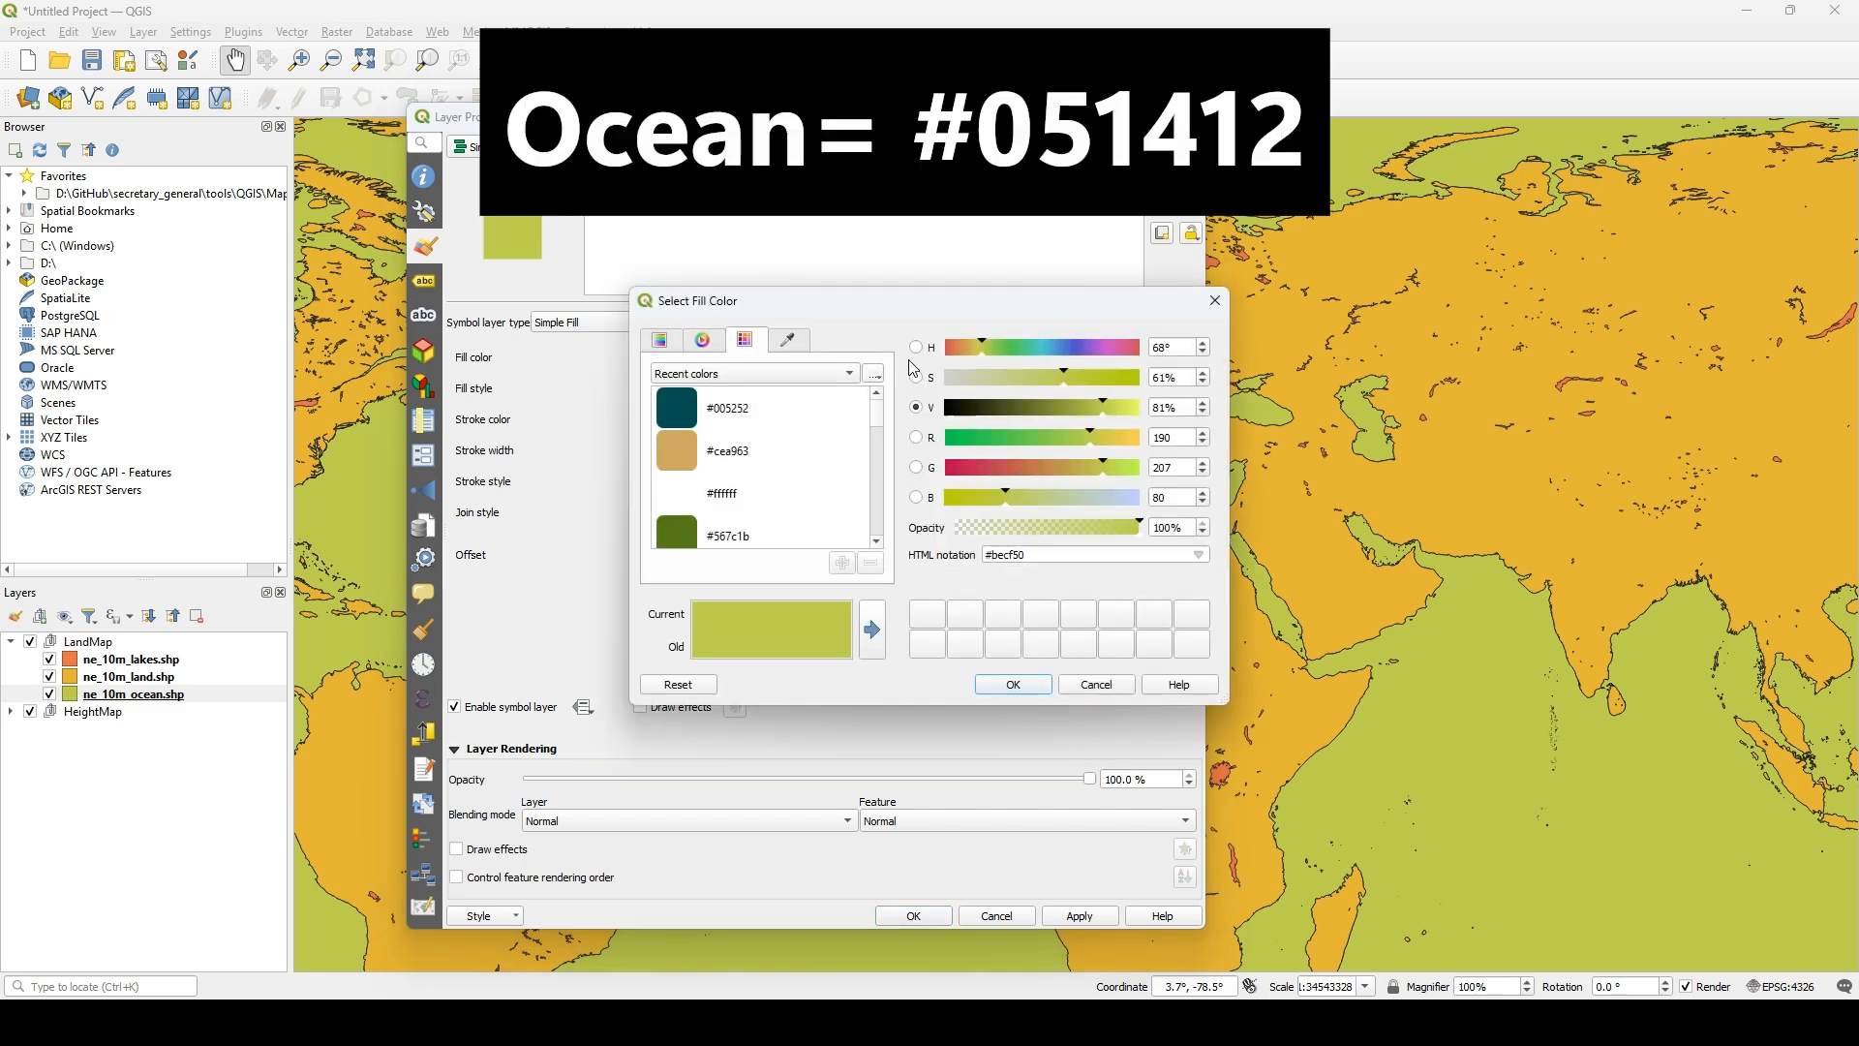
{"action": "left_click_drag", "start_coordinate": [939, 315], "coordinate": [848, 293]}
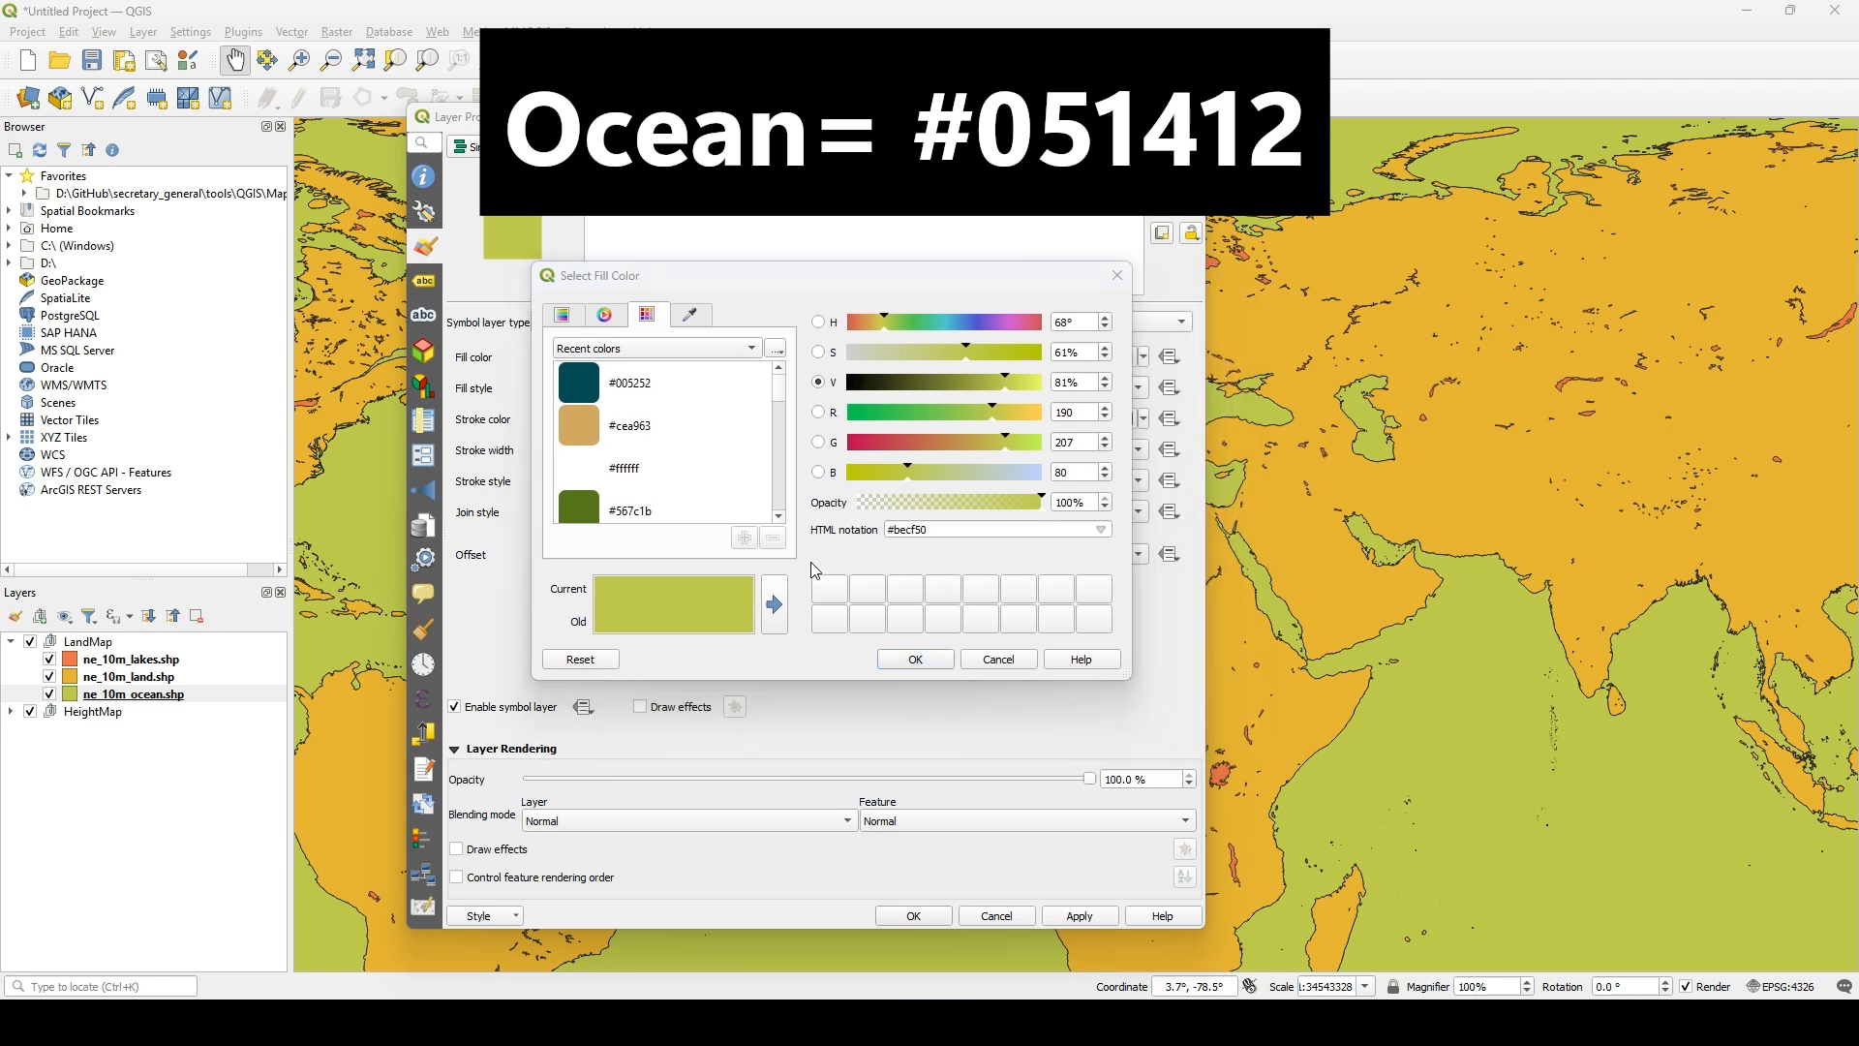
{"action": "left_click", "coordinate": [952, 524]}
{"action": "key", "text": "ctrl+a"}
{"action": "type", "text": "#051412"}
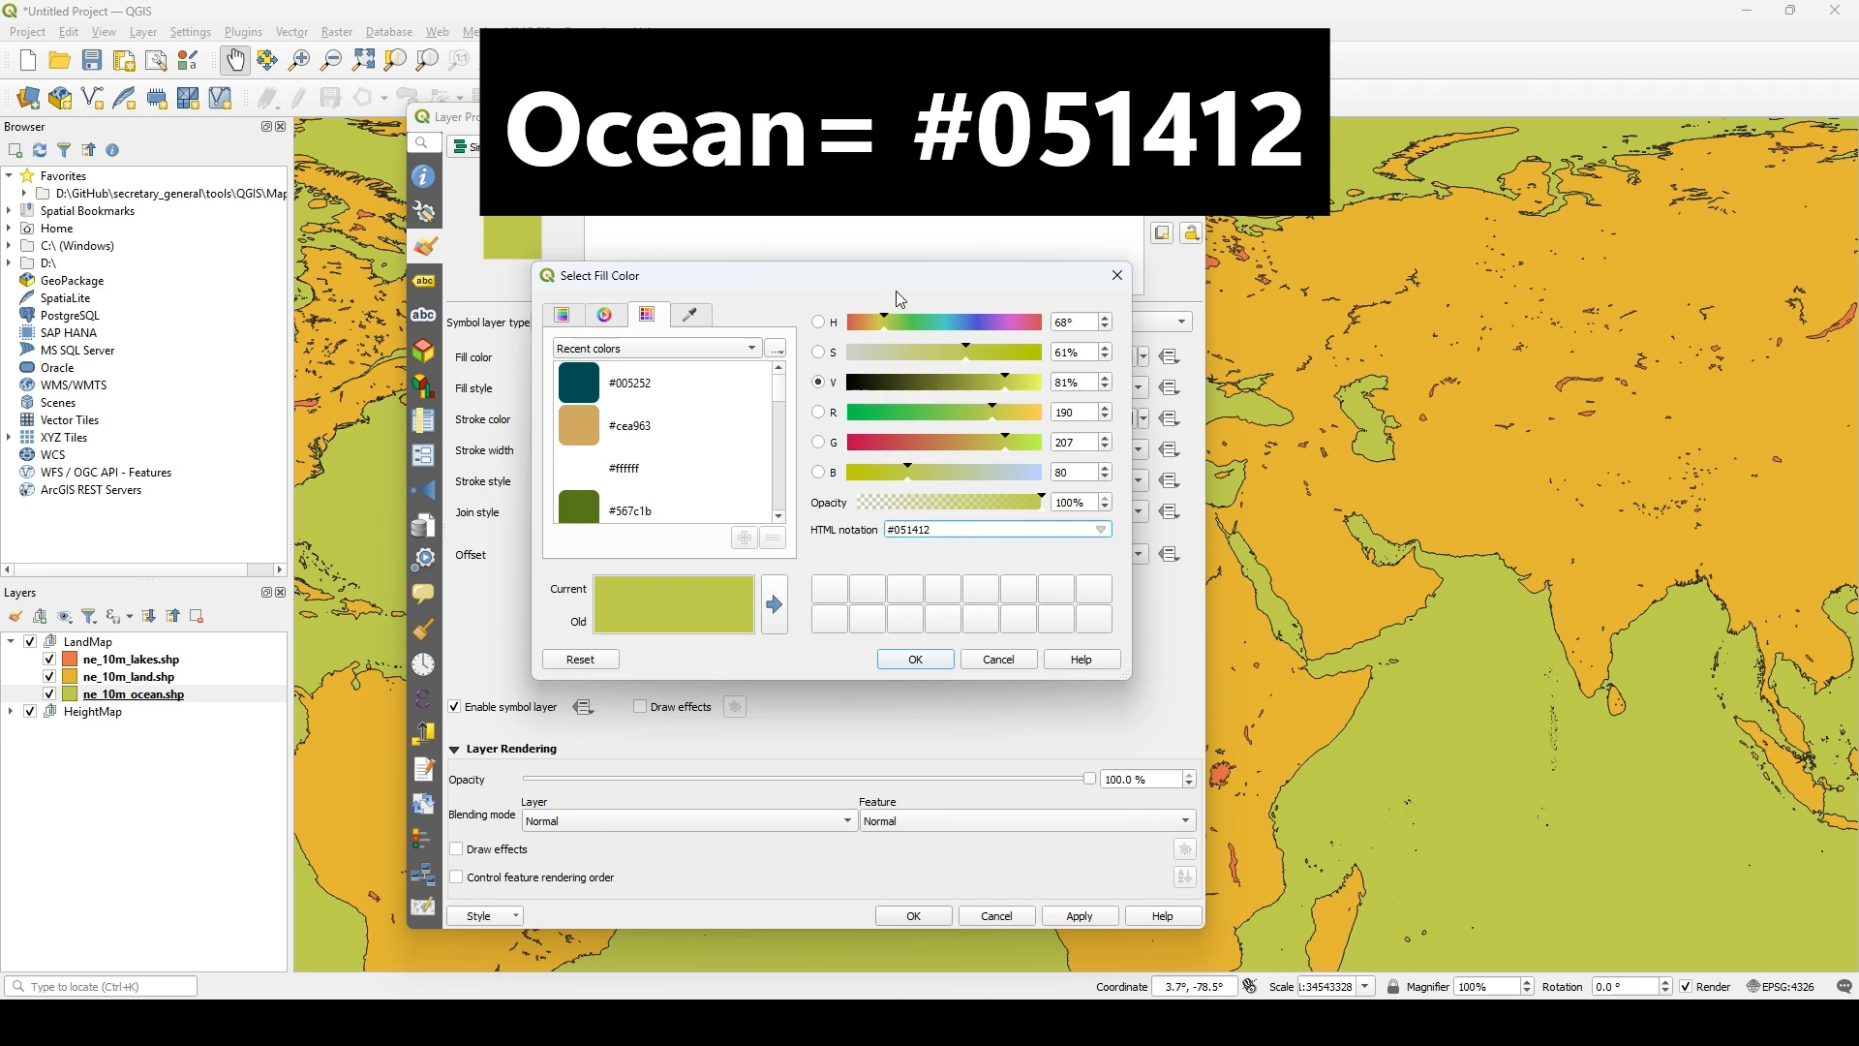
{"action": "left_click", "coordinate": [1090, 321]}
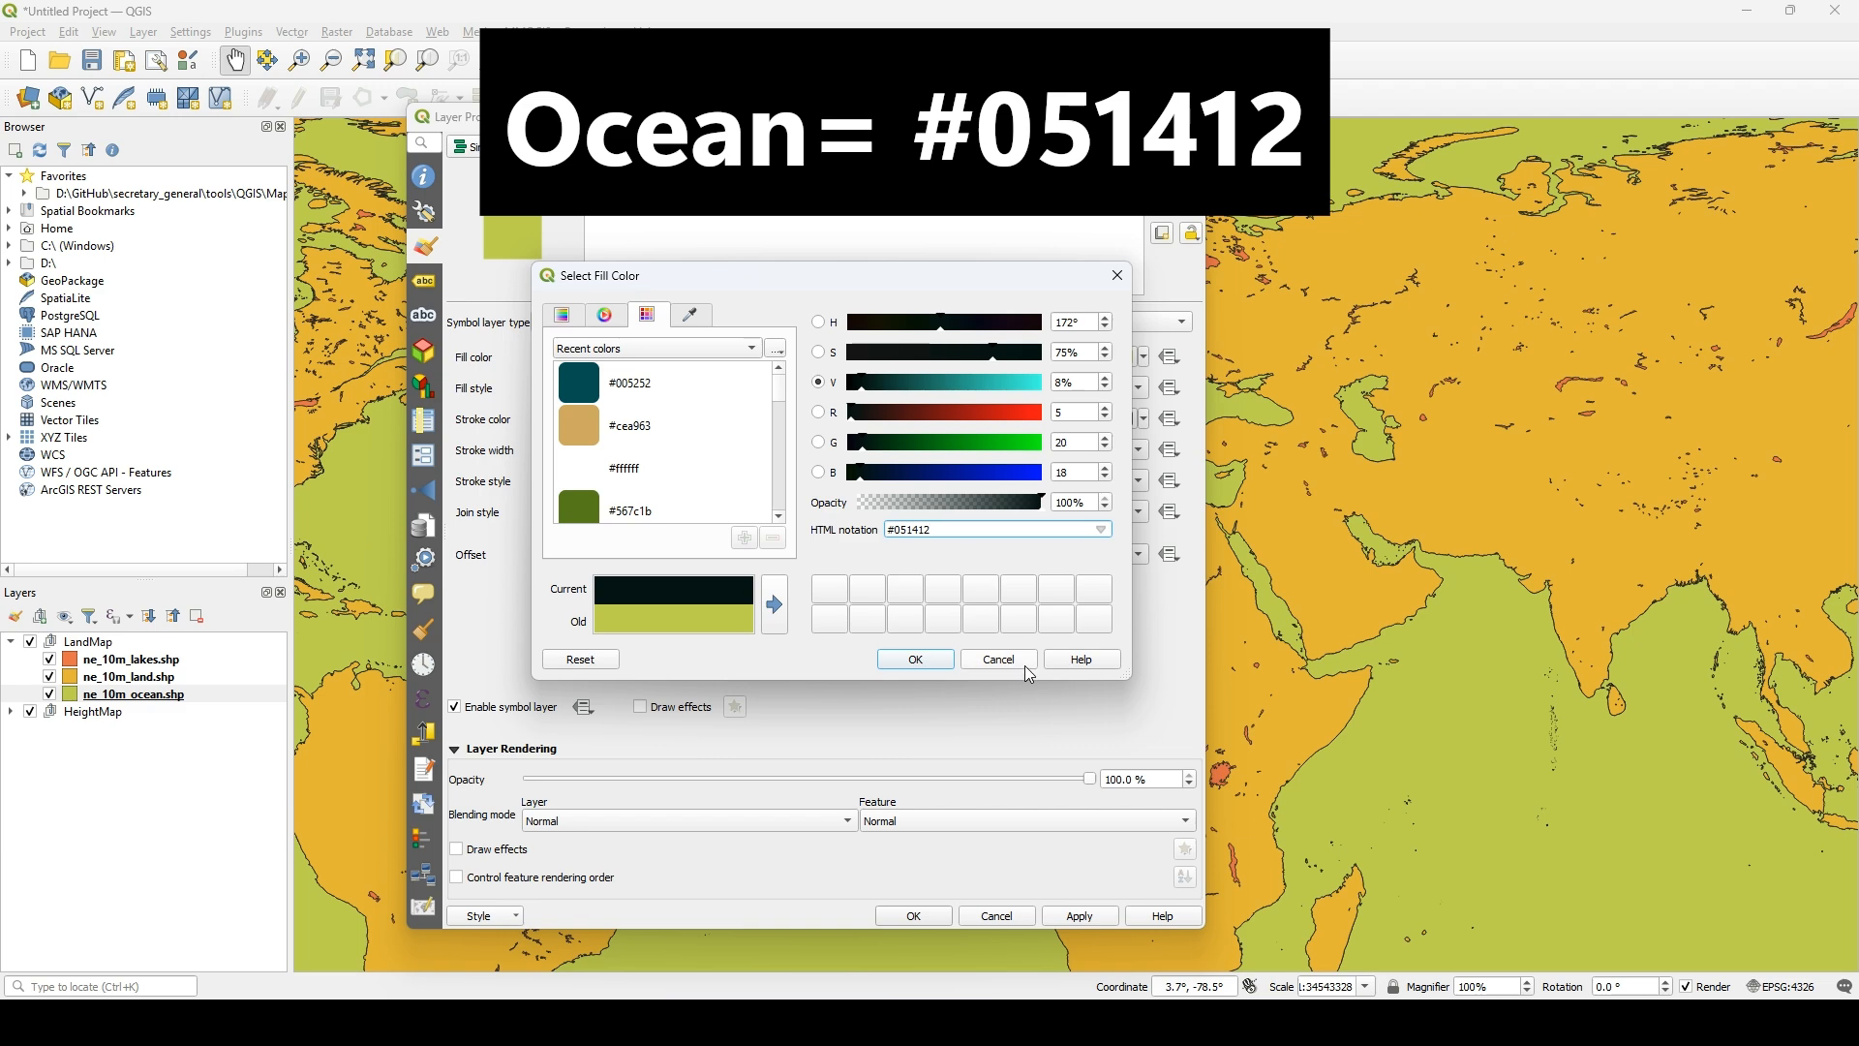
{"action": "left_click", "coordinate": [944, 662]}
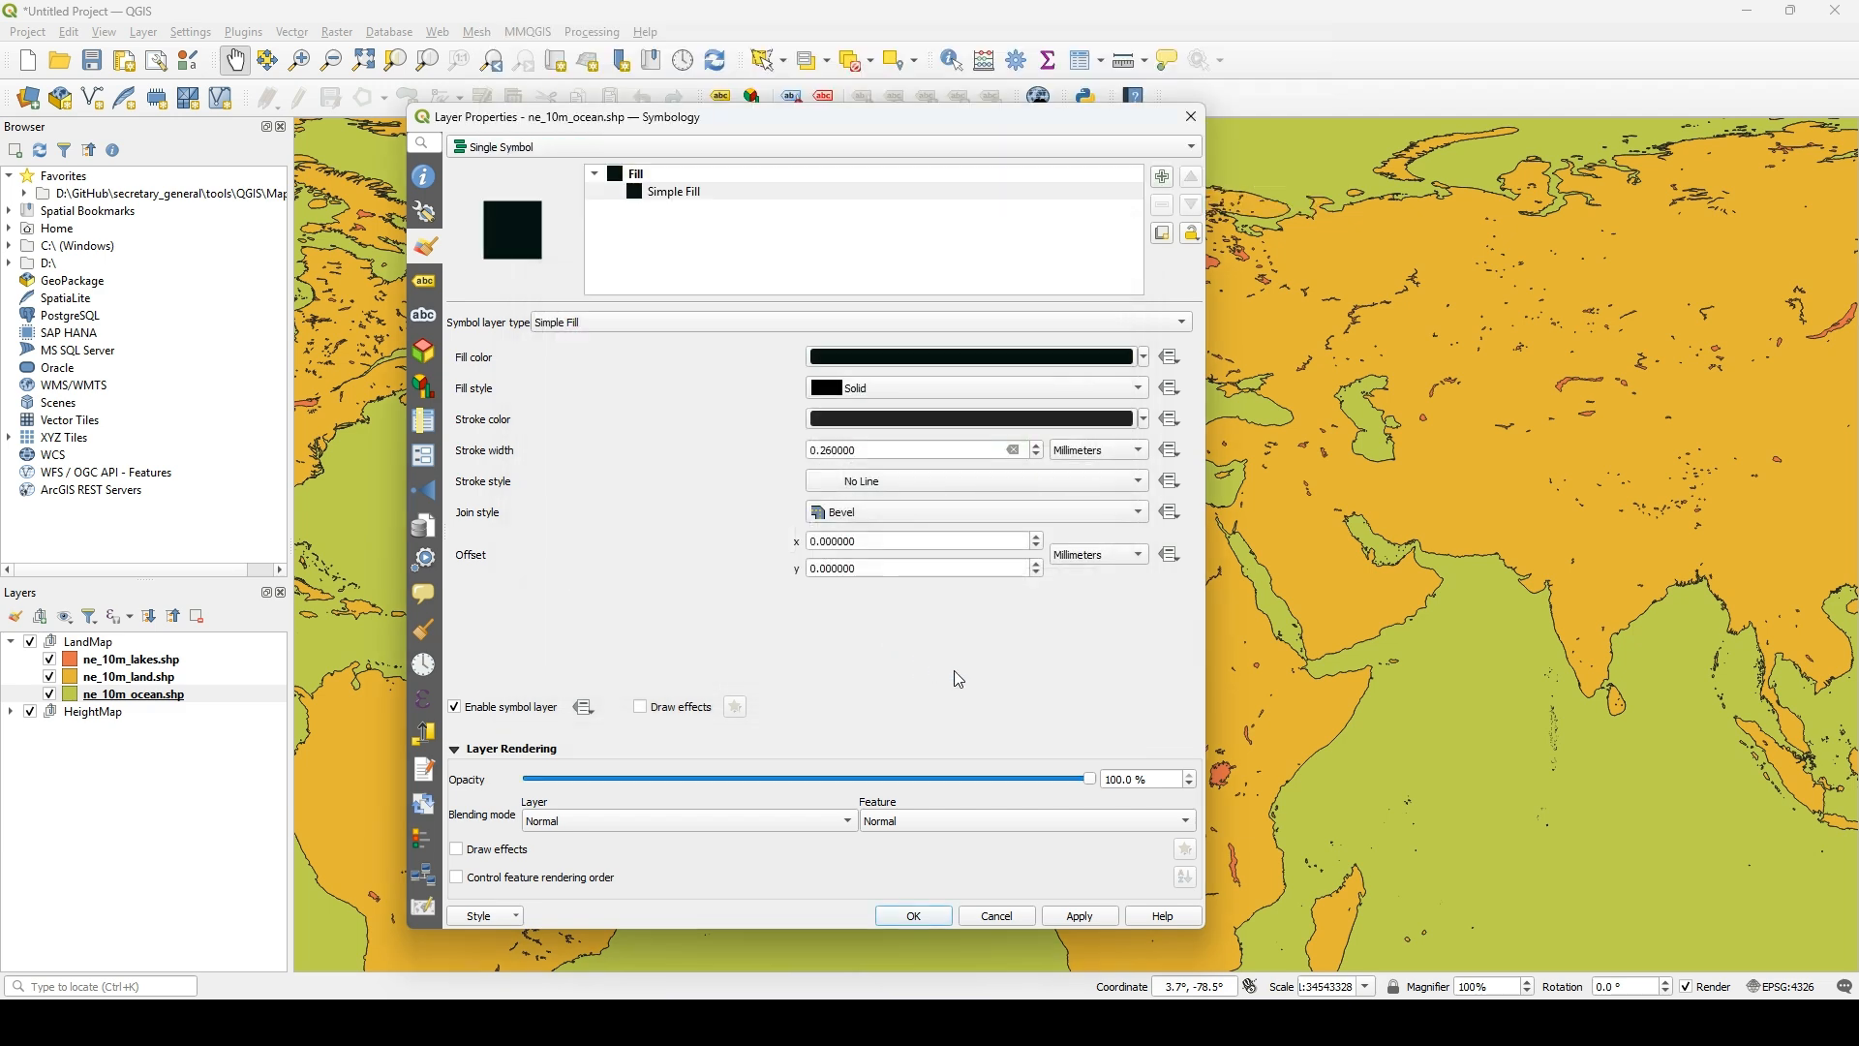
{"action": "left_click", "coordinate": [1082, 918]}
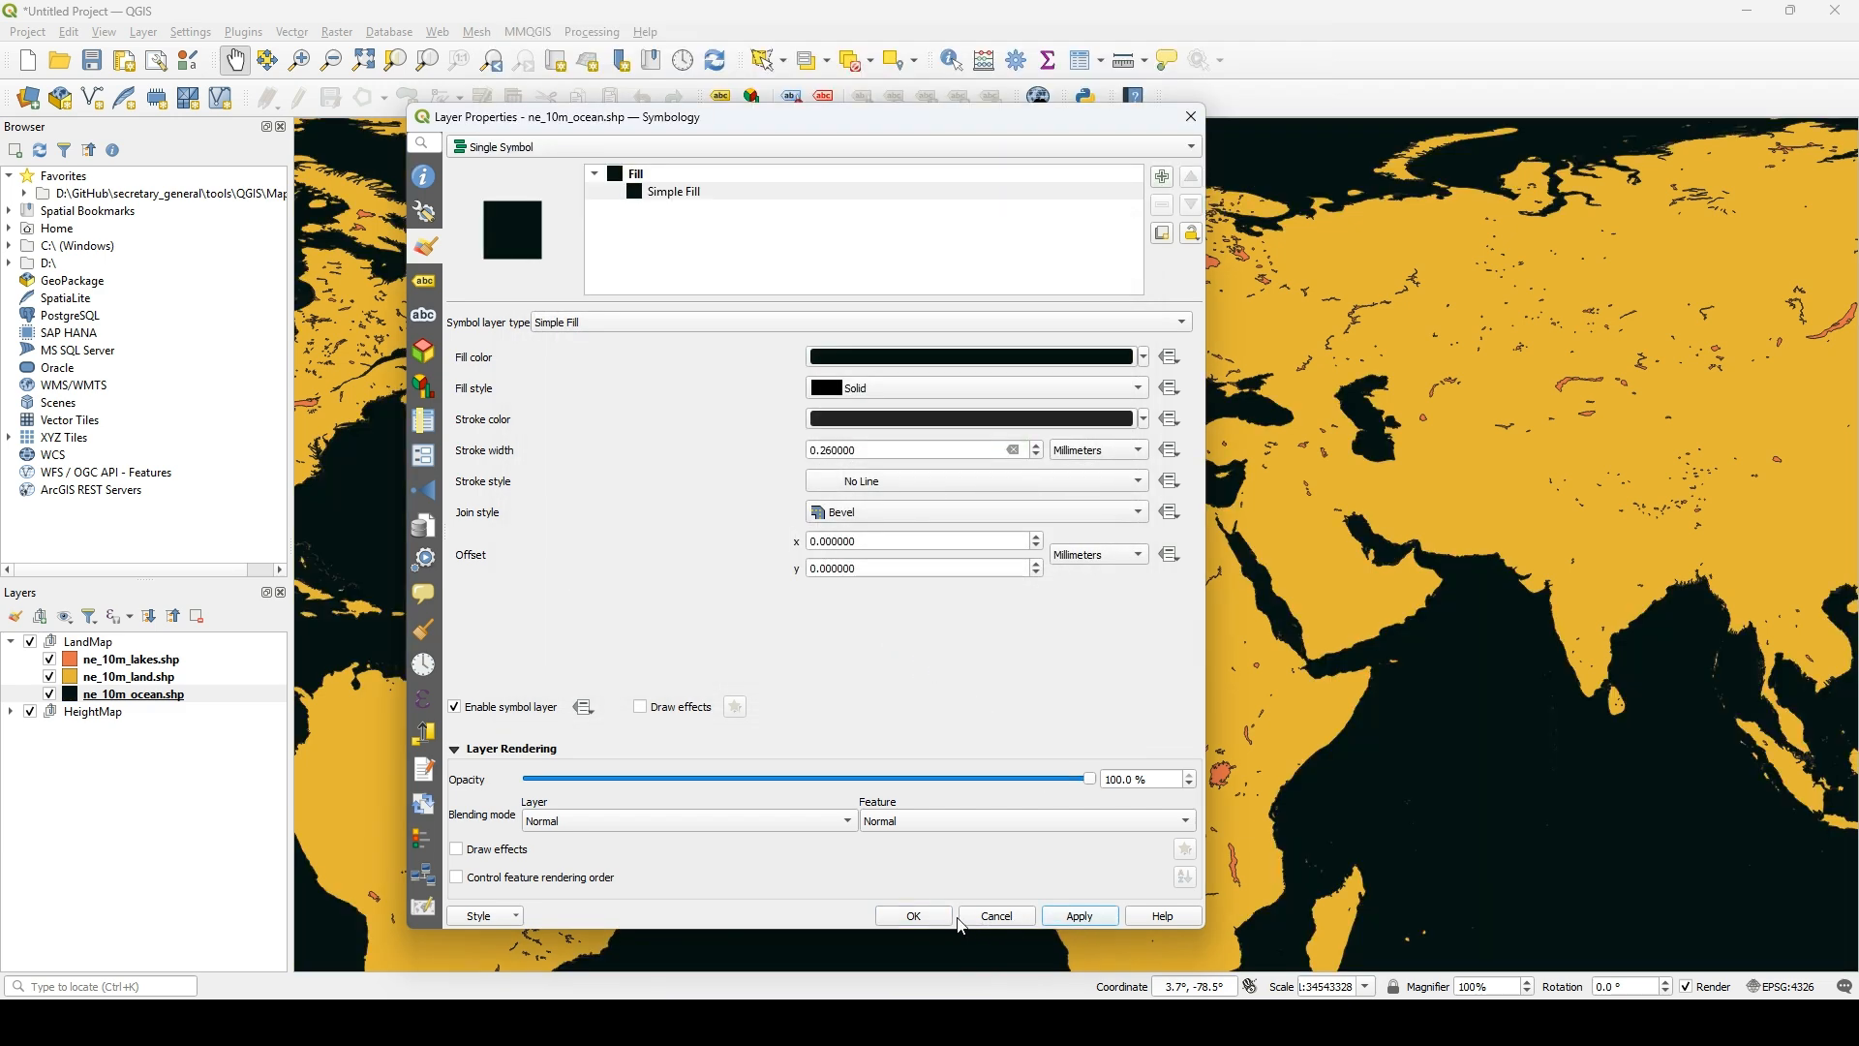
{"action": "left_click", "coordinate": [937, 923]}
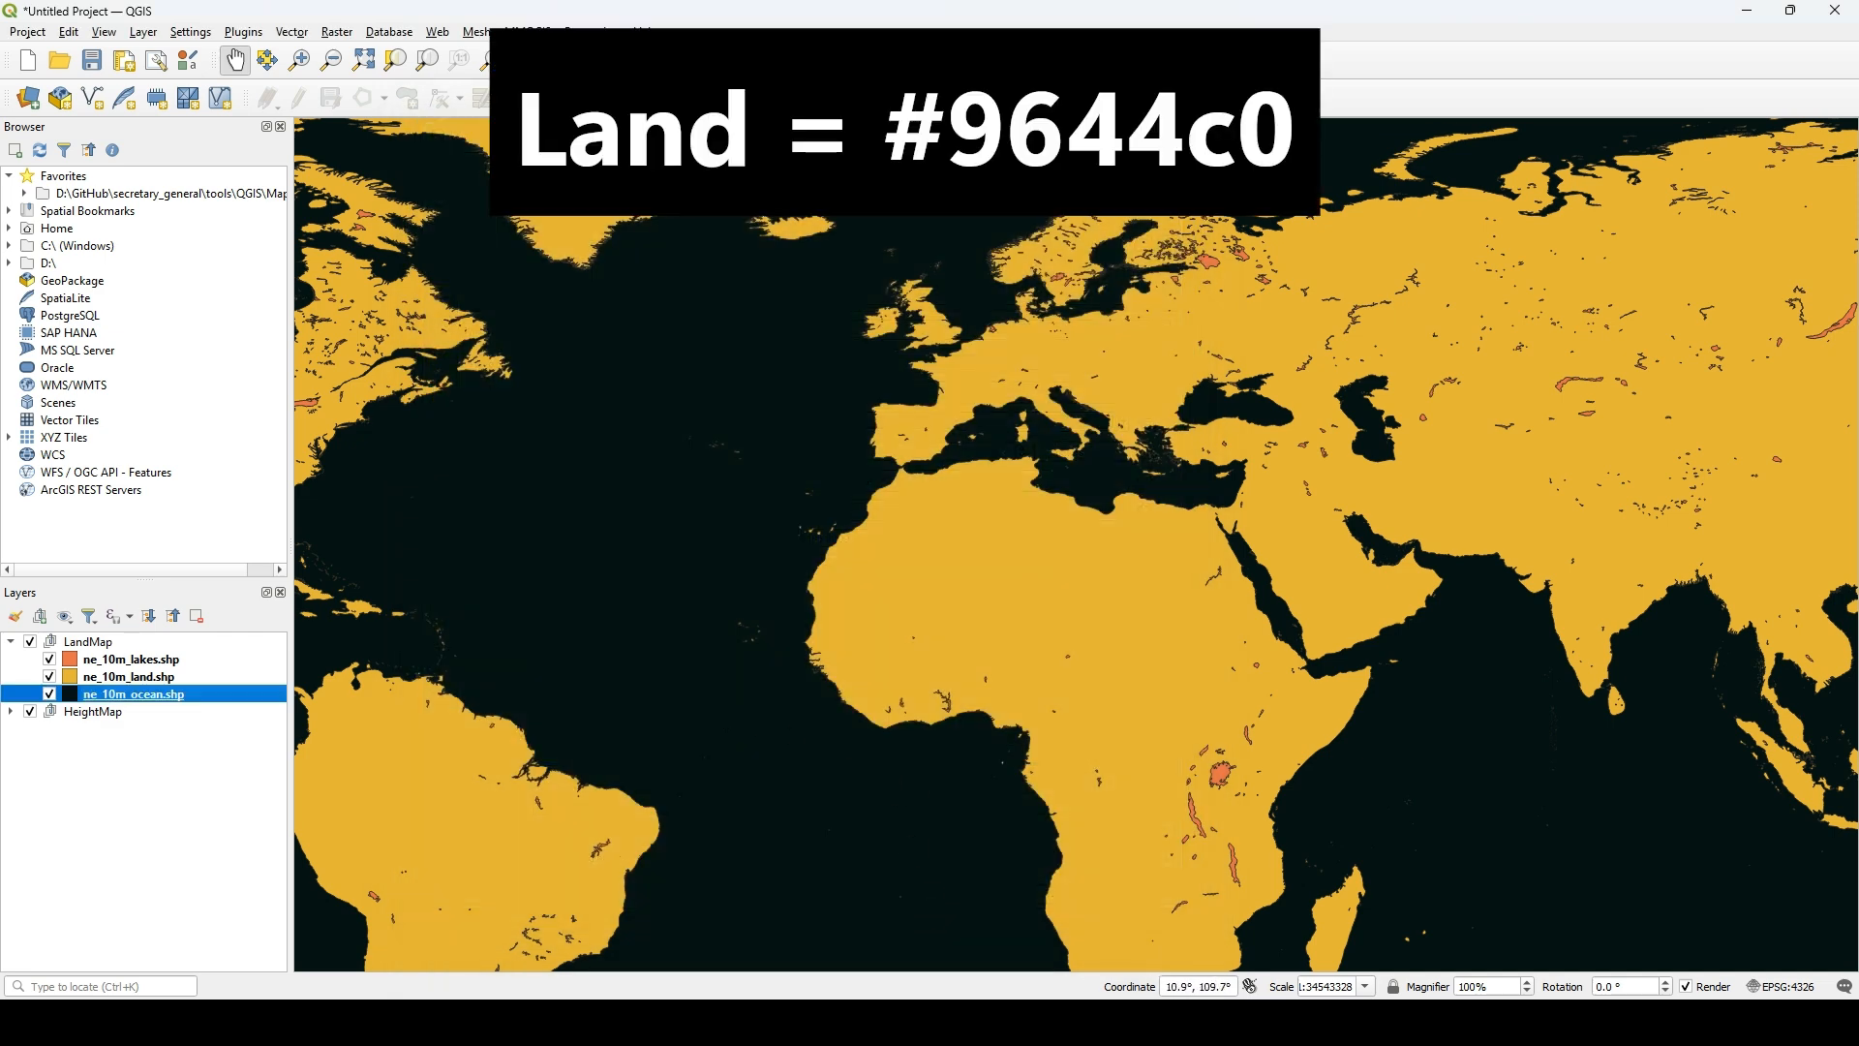
- Open the ne_10m_land.shp symbology and set its Simple Fill stroke style to No Line
{"action": "left_click", "coordinate": [167, 677]}
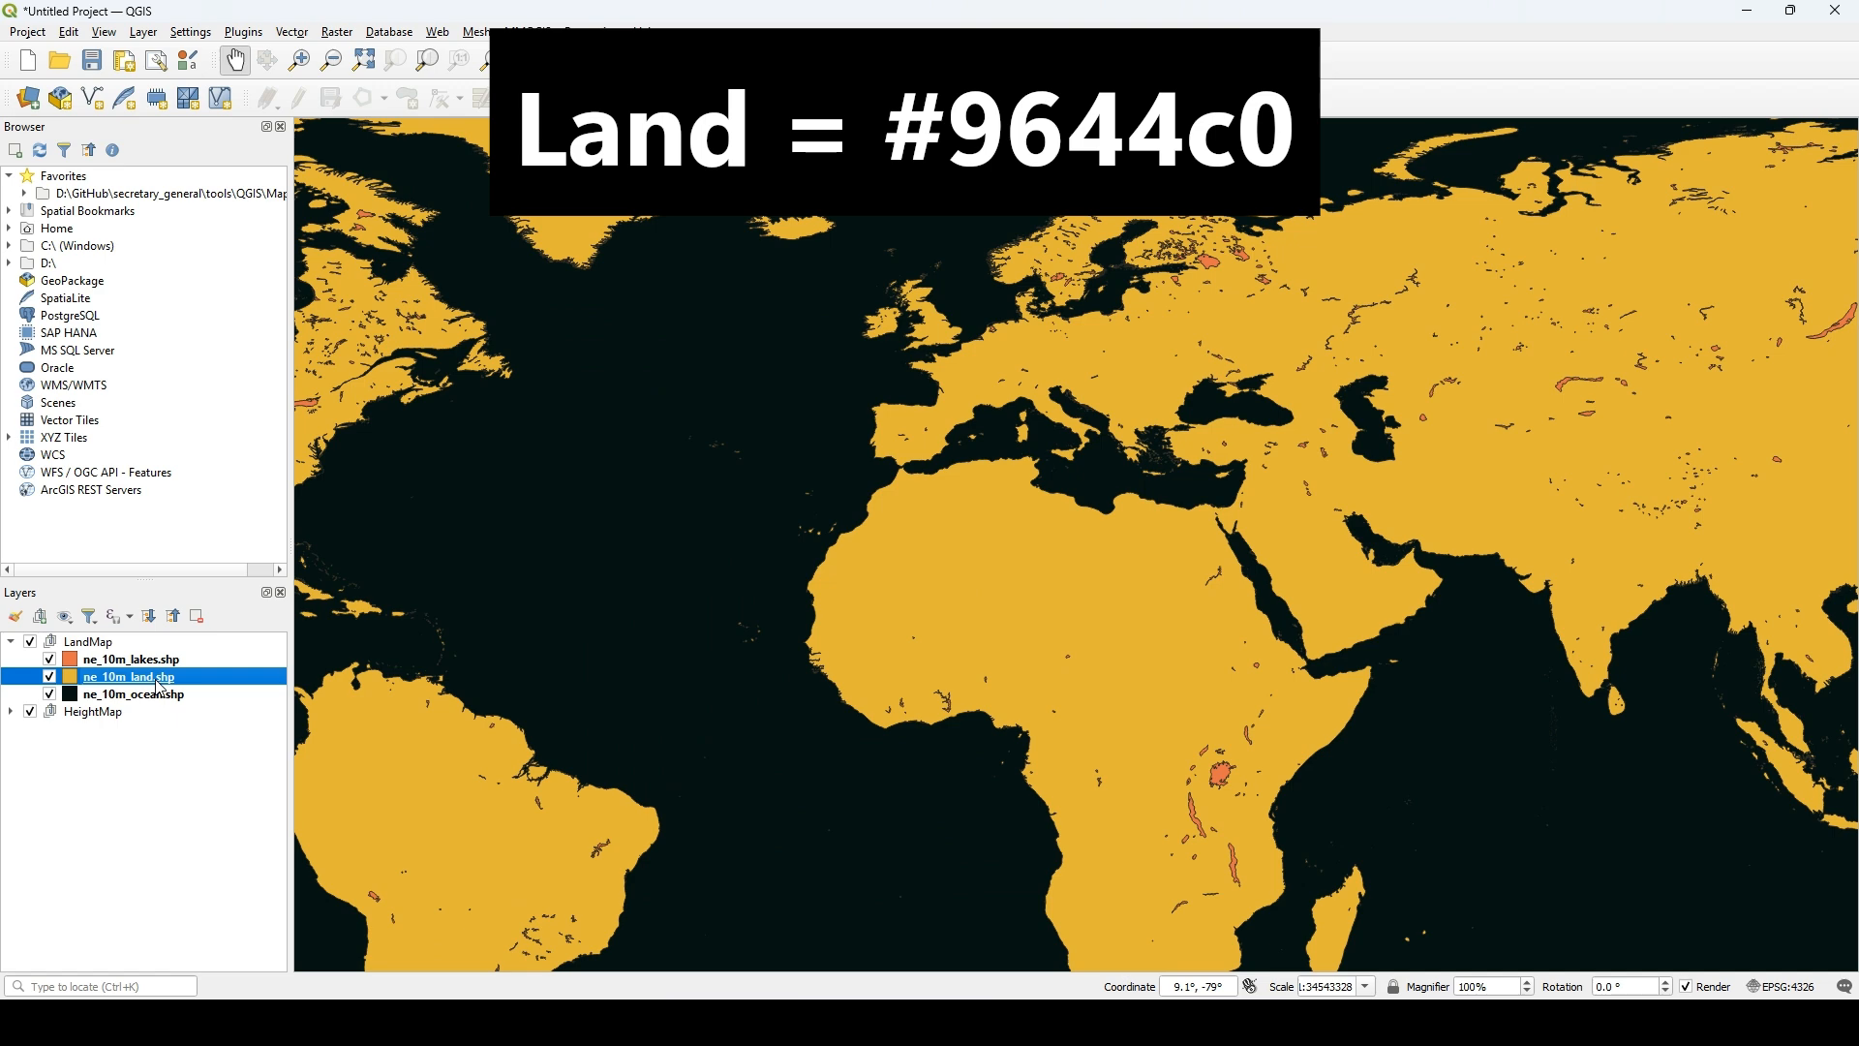
{"action": "right_click", "coordinate": [170, 683]}
{"action": "left_click", "coordinate": [233, 668]}
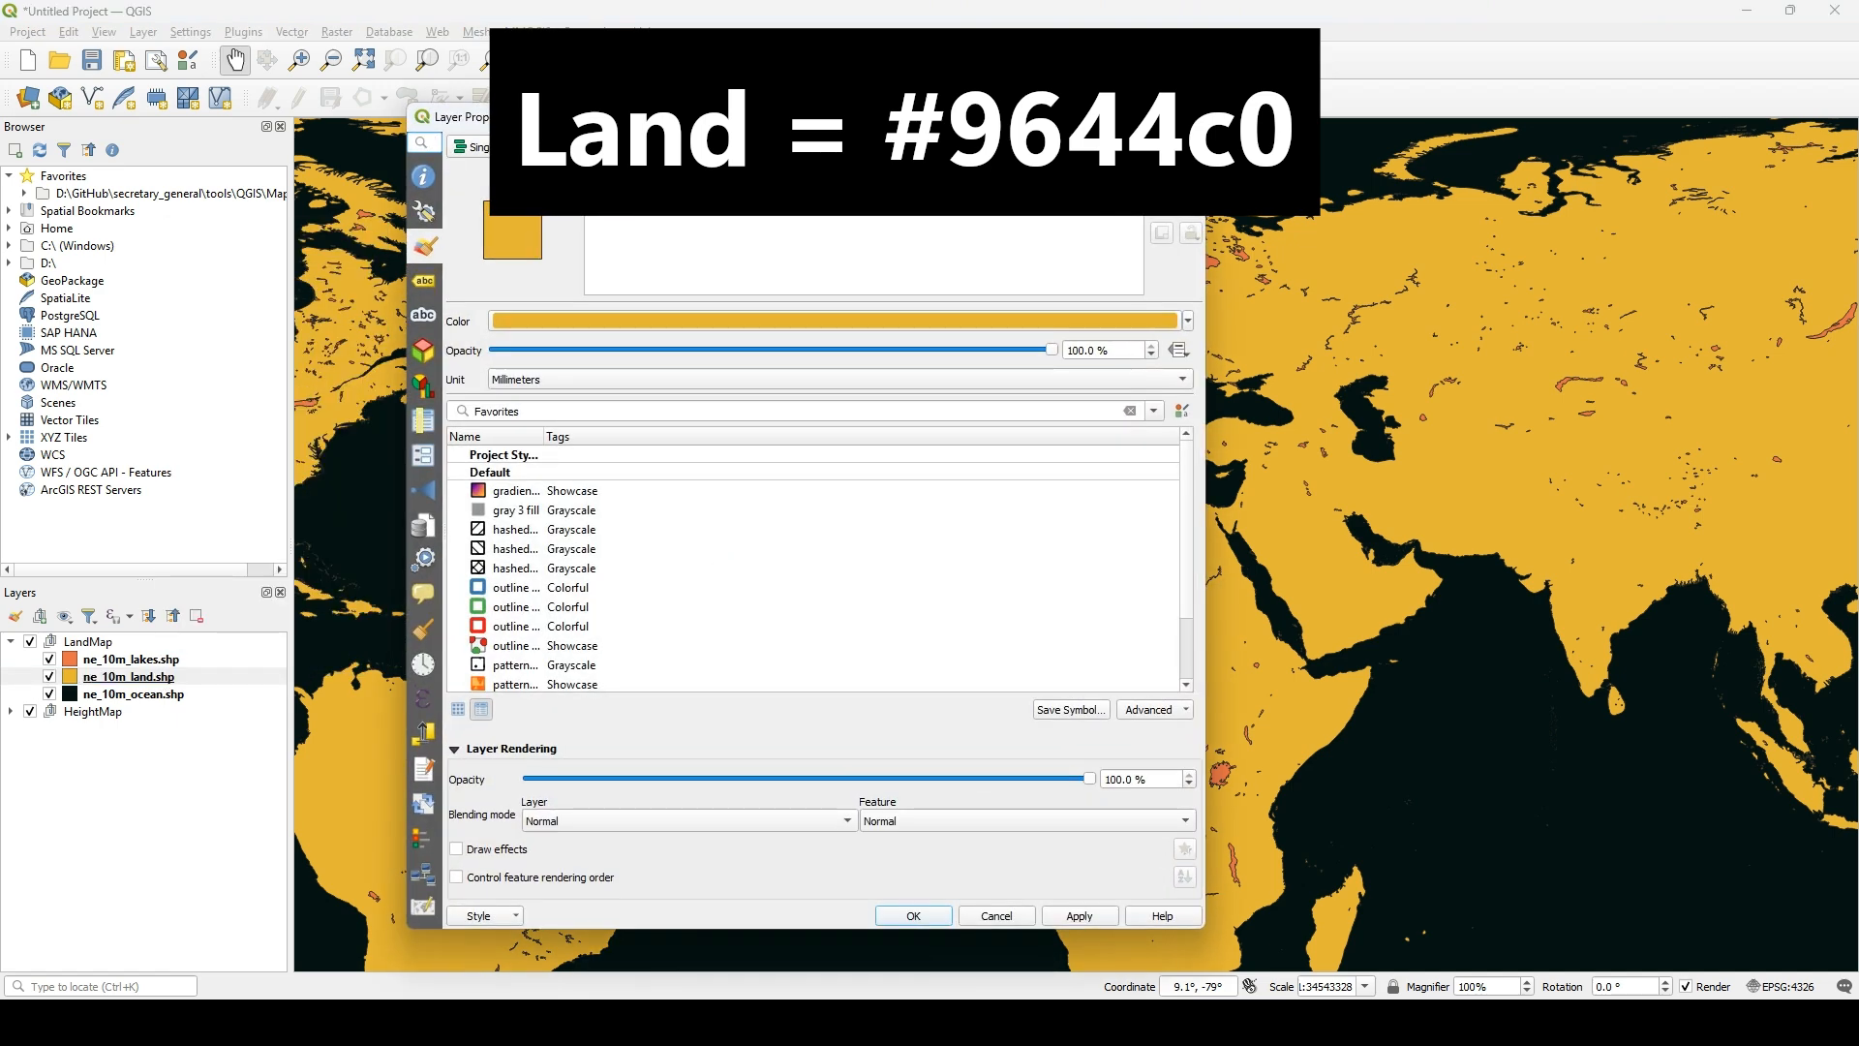
{"action": "left_click", "coordinate": [649, 196]}
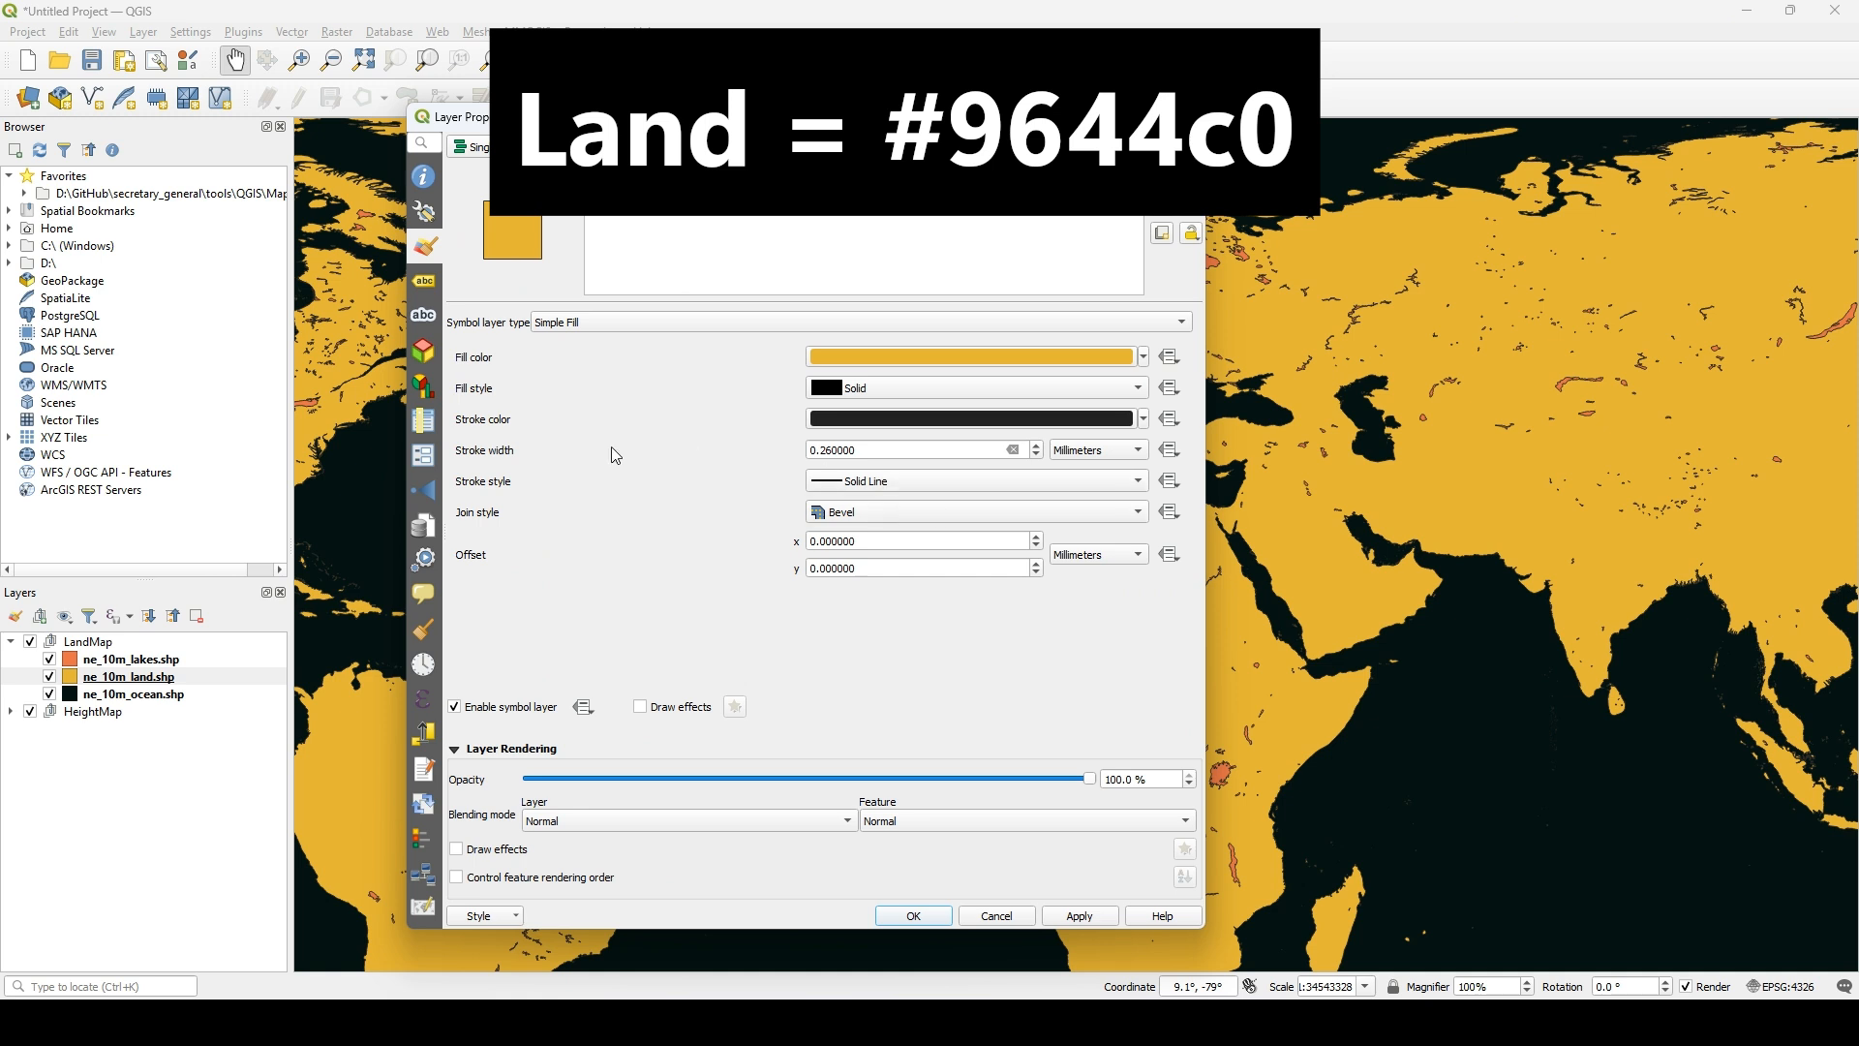
{"action": "left_click", "coordinate": [914, 481]}
{"action": "left_click", "coordinate": [905, 501]}
- Set the fill color of the ne_10m_land.shp layer to #9644c0 and apply the symbology
{"action": "left_click", "coordinate": [991, 356]}
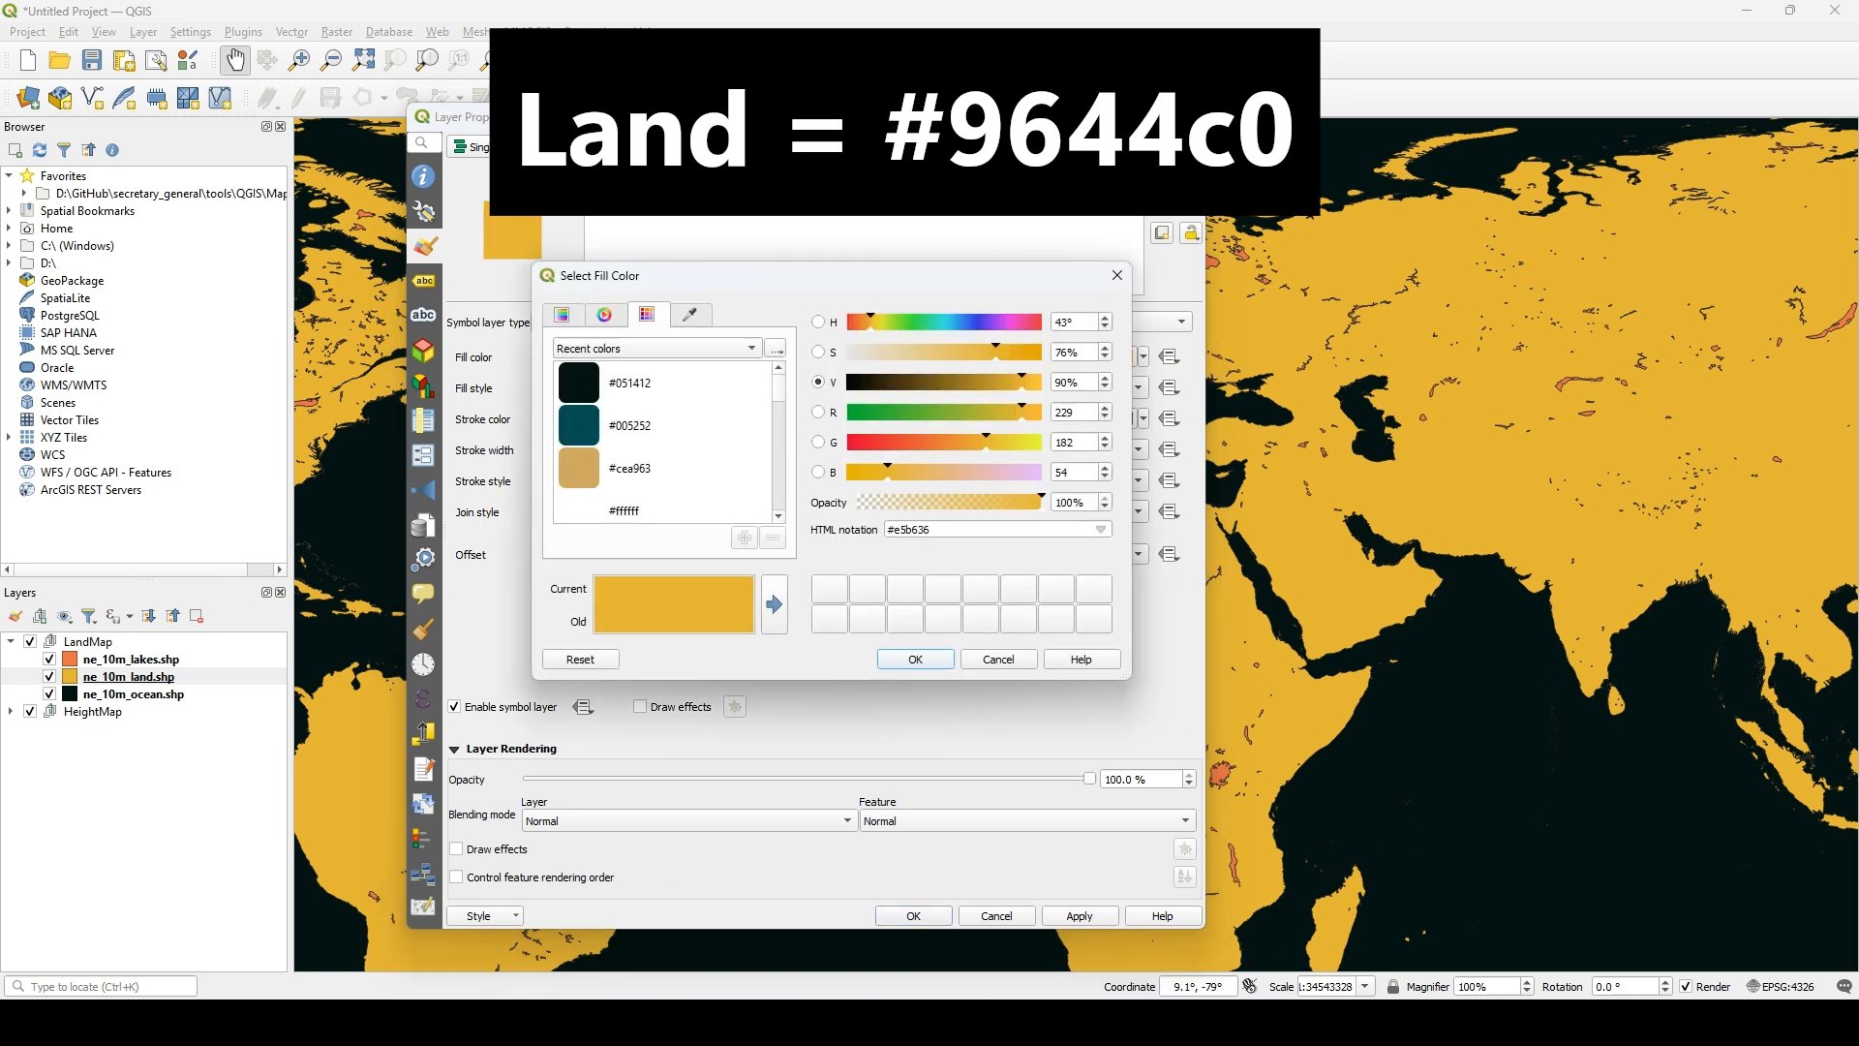
{"action": "key", "text": "alt+Tab"}
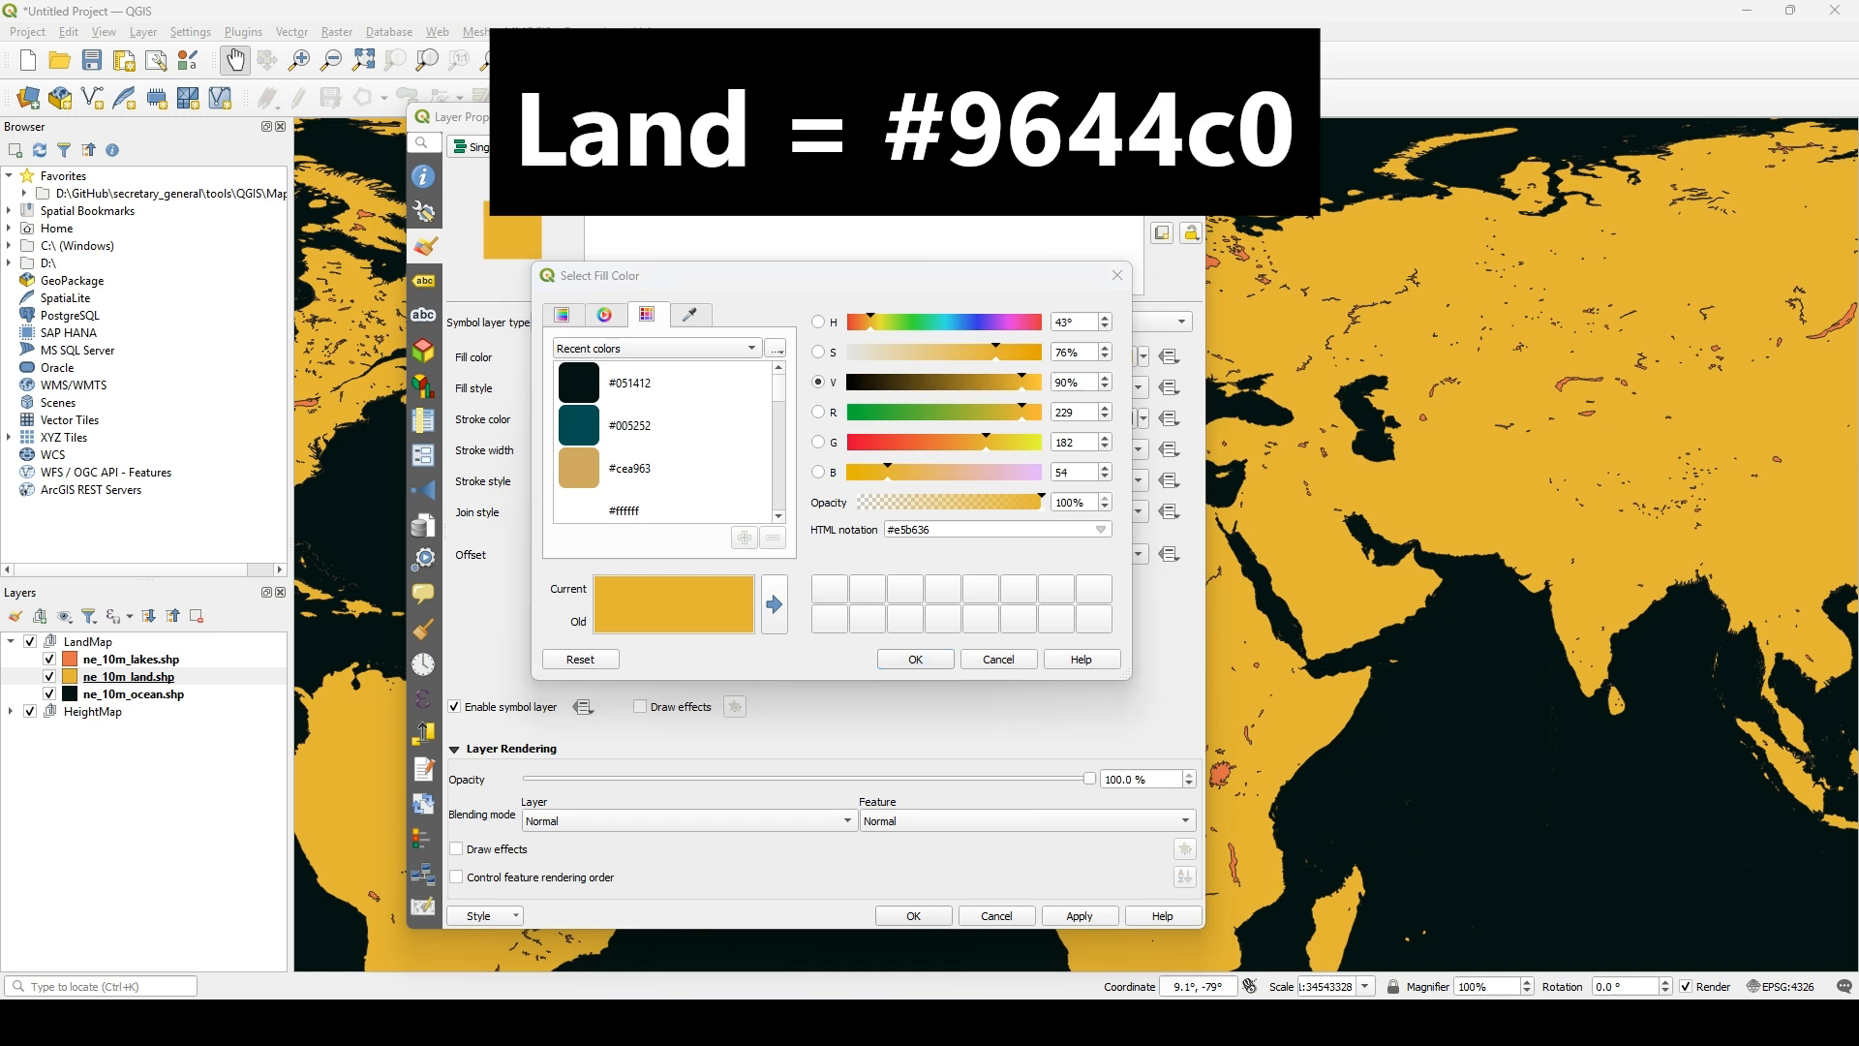
{"action": "key", "text": "alt+Tab"}
{"action": "key", "text": "ctrl+a"}
{"action": "type", "text": "#9644c0"}
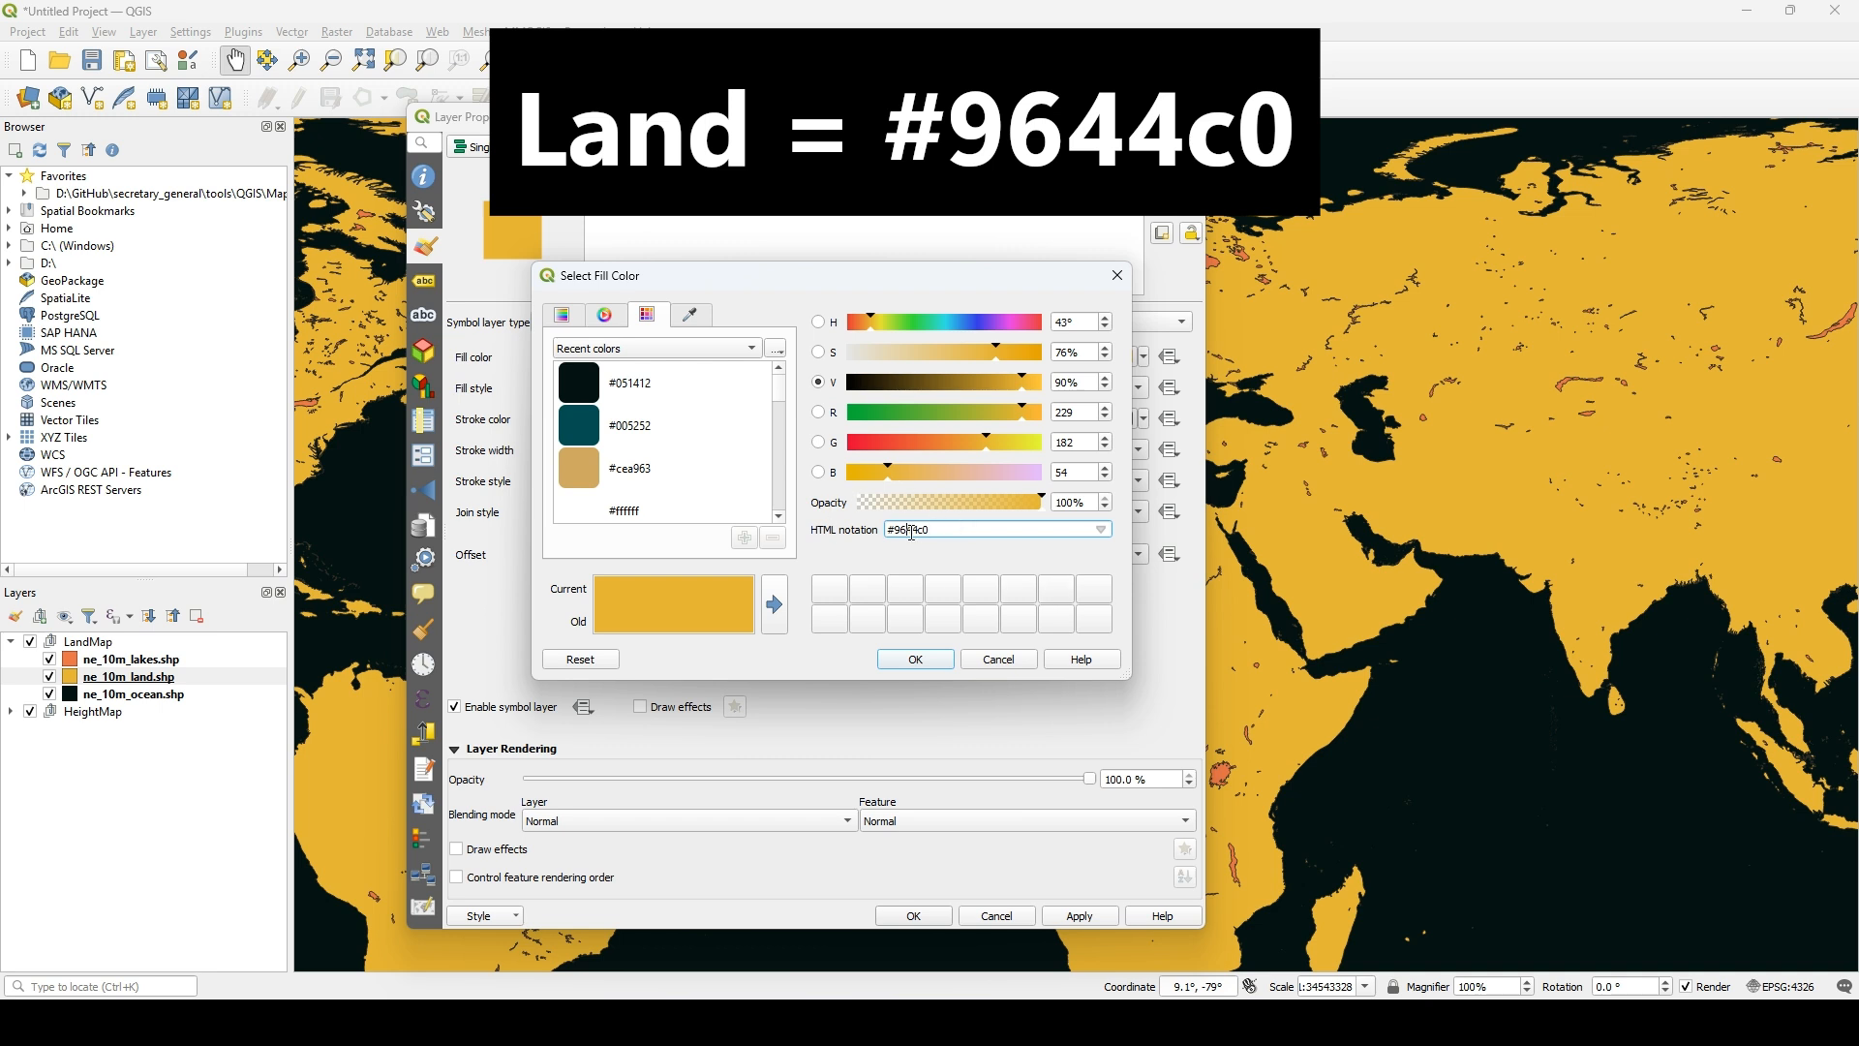
{"action": "left_click", "coordinate": [929, 662]}
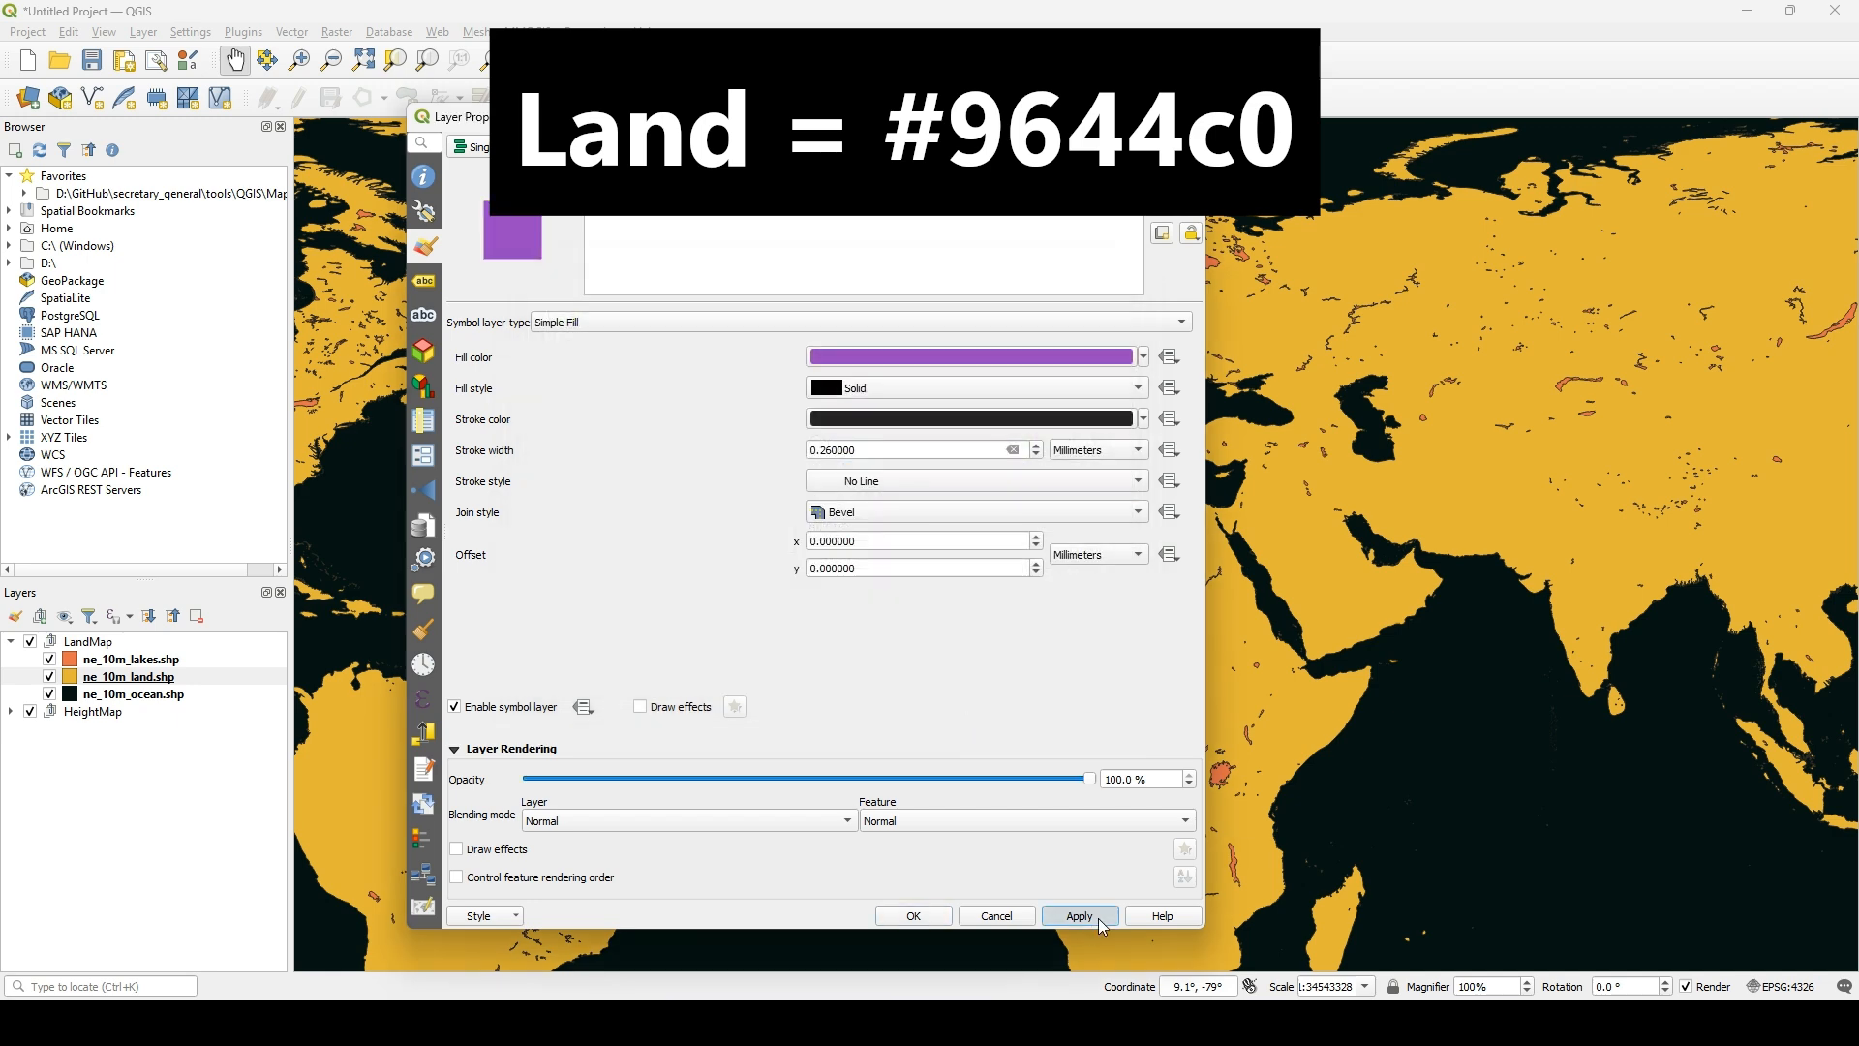
{"action": "left_click", "coordinate": [1098, 918]}
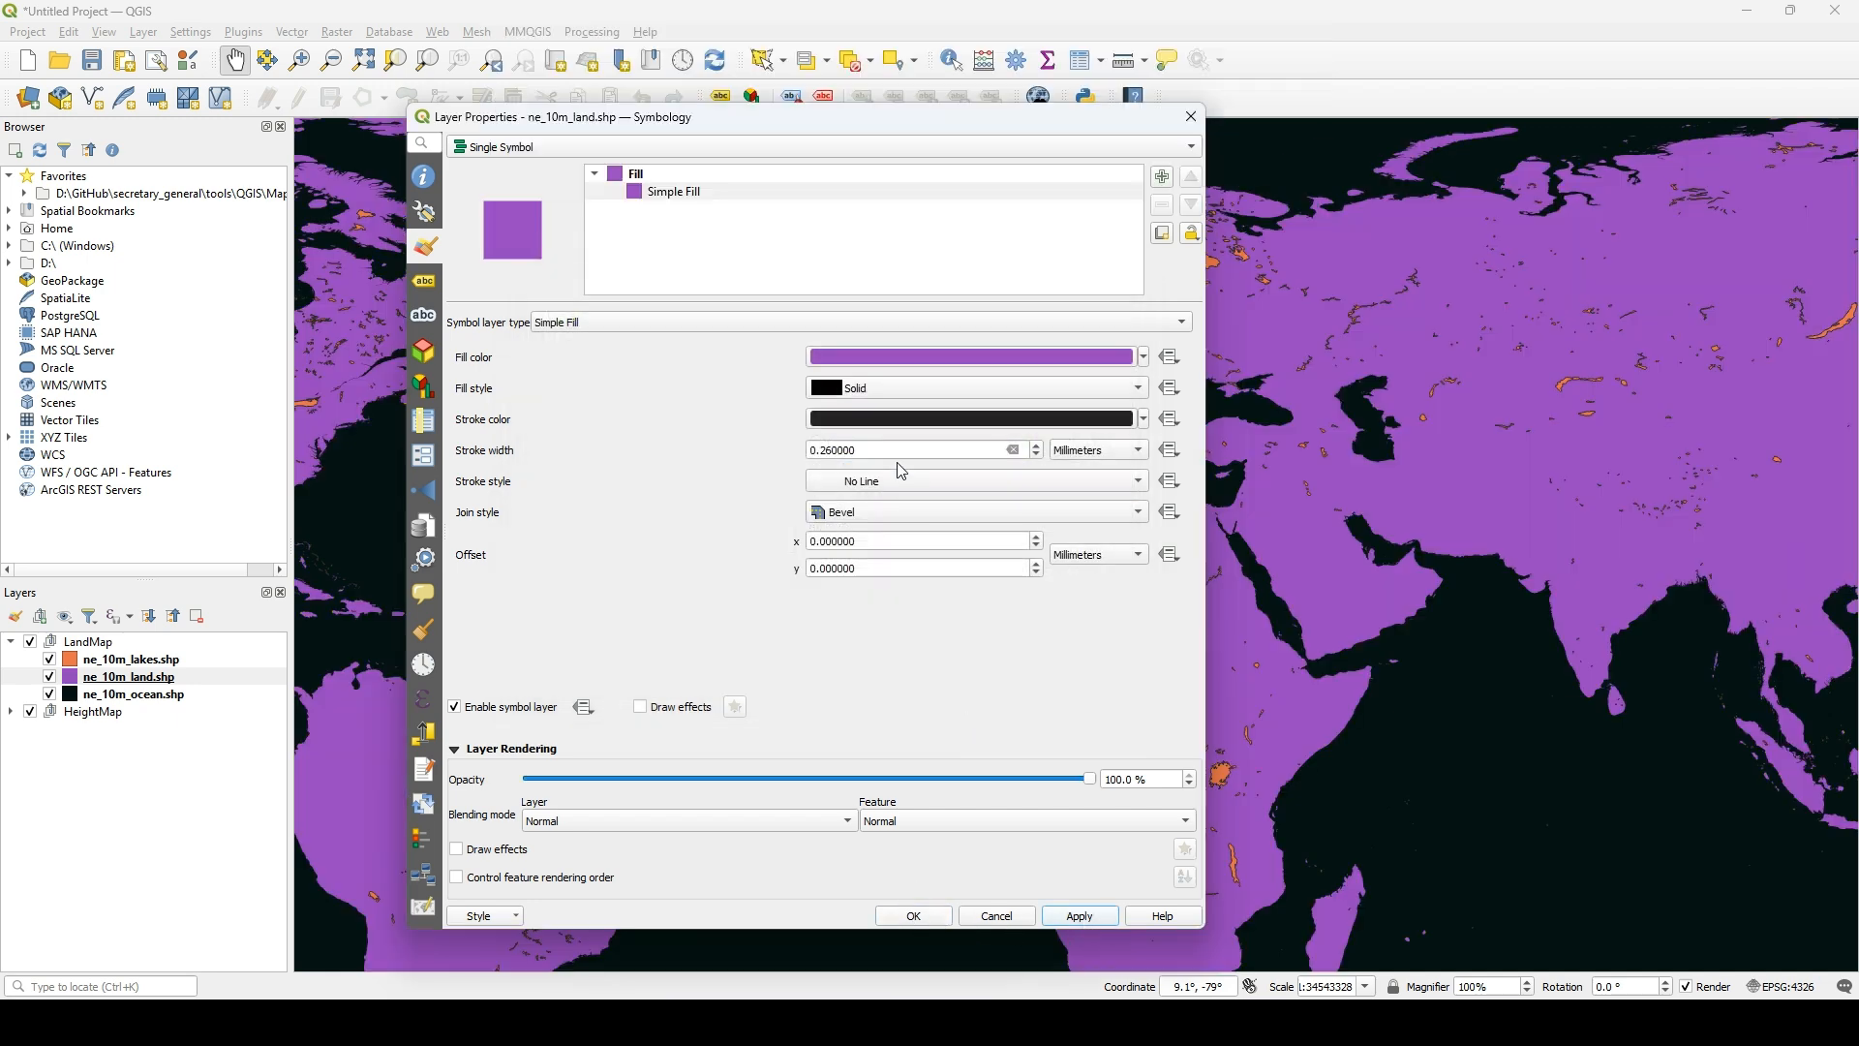
{"action": "left_click", "coordinate": [914, 916]}
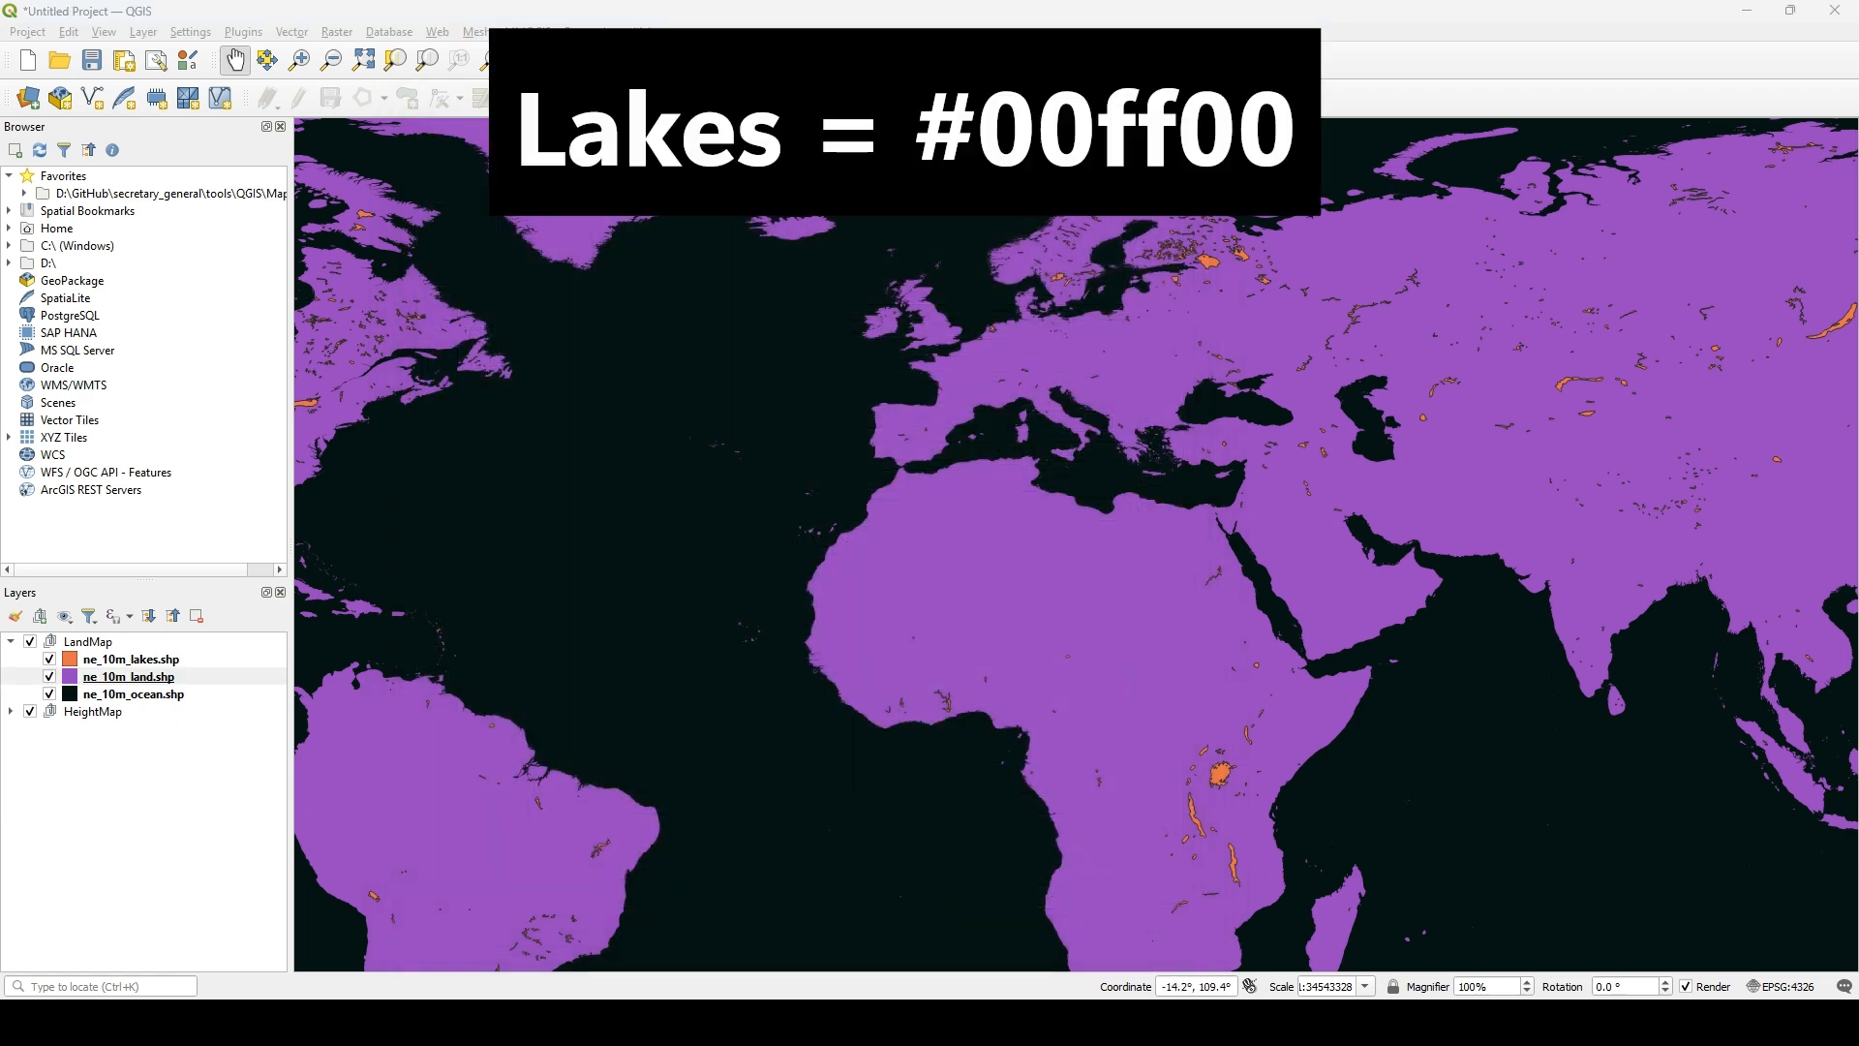
- Open the ne_10m_lakes.shp symbology and set its Simple Fill stroke style to No Line
{"action": "left_click", "coordinate": [190, 663]}
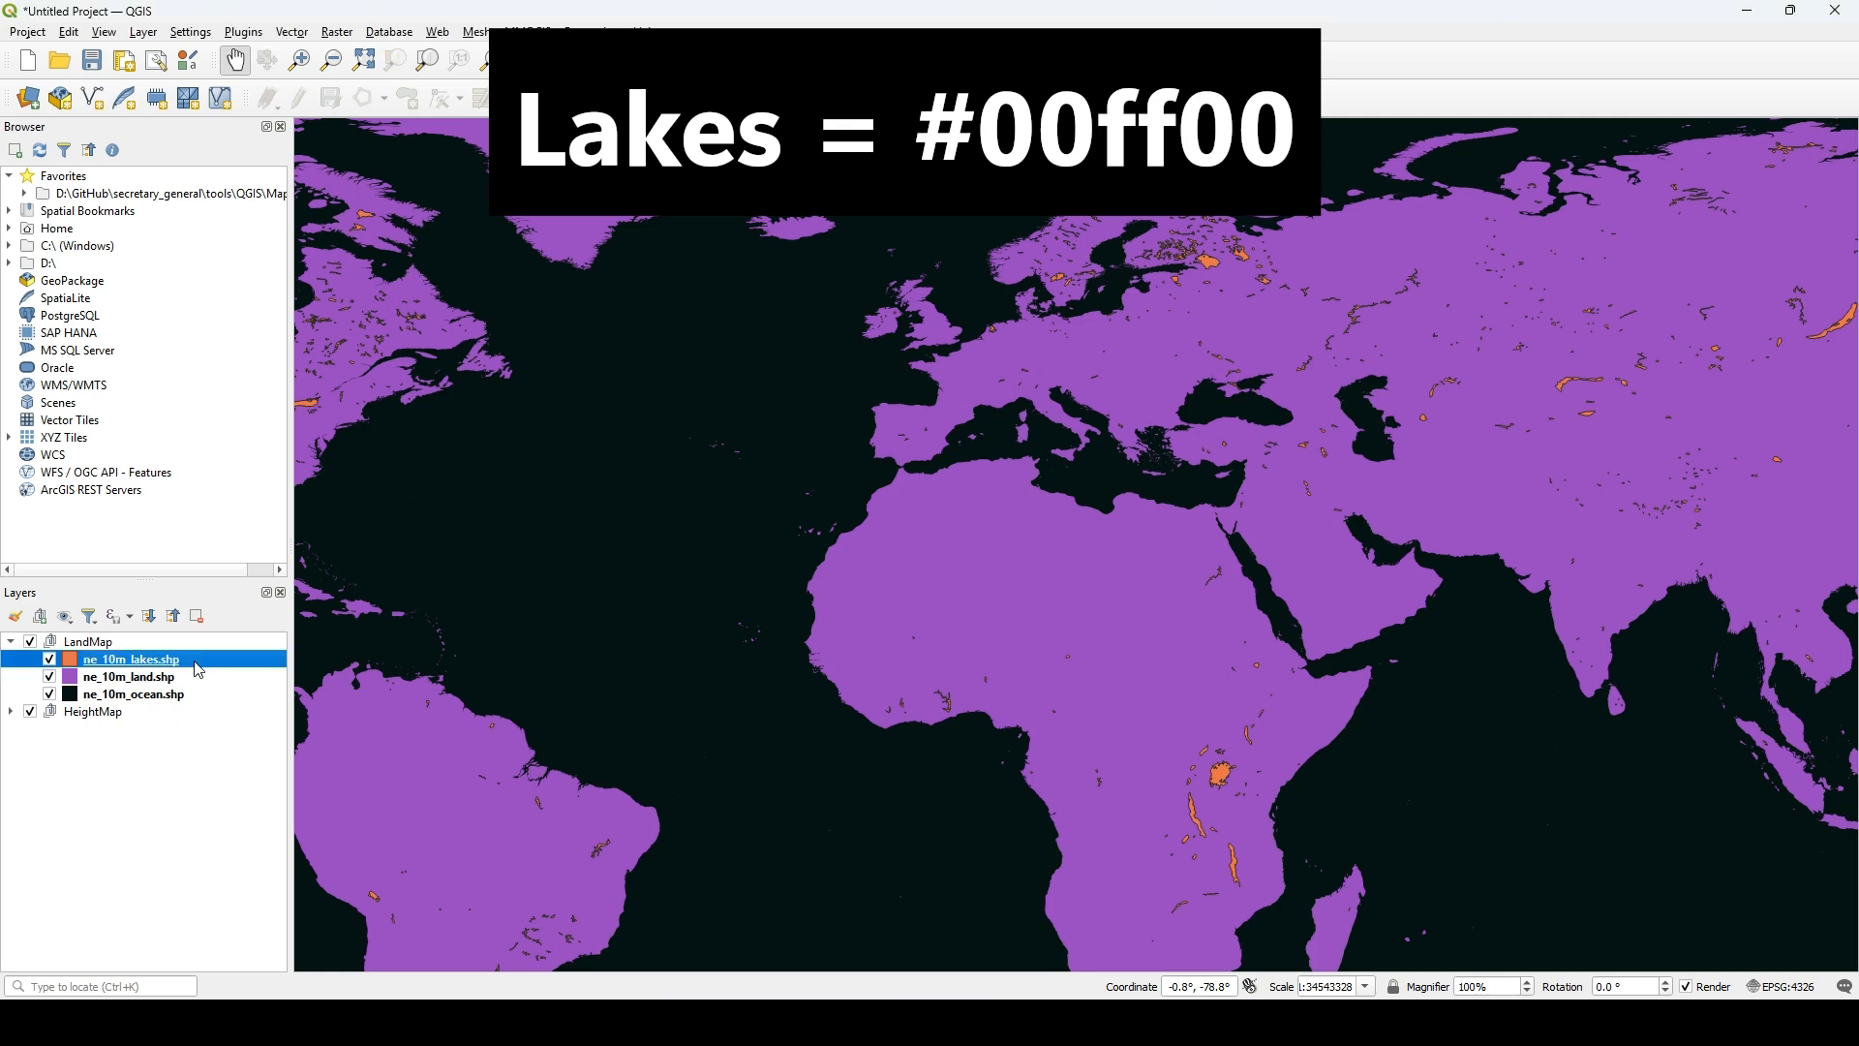
{"action": "right_click", "coordinate": [194, 663]}
{"action": "left_click", "coordinate": [242, 655]}
{"action": "left_click", "coordinate": [639, 198]}
{"action": "left_click", "coordinate": [954, 483]}
{"action": "left_click", "coordinate": [919, 501]}
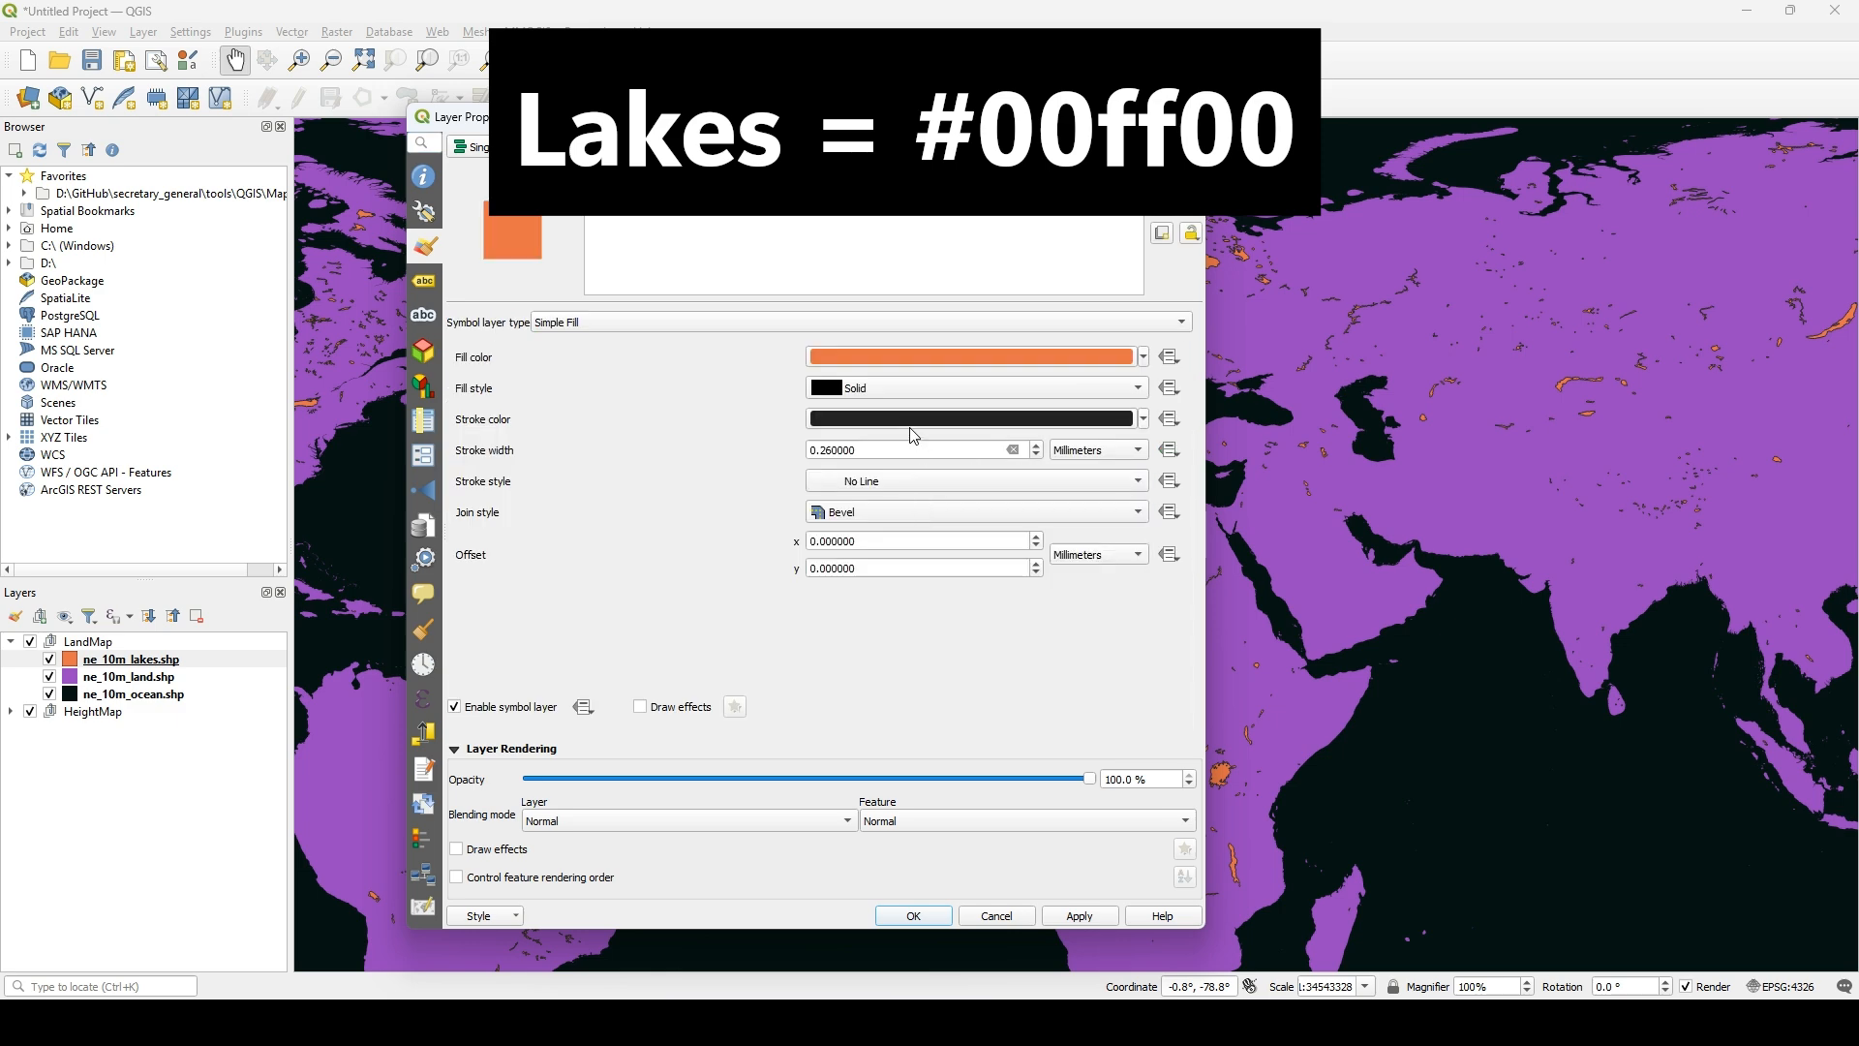
- Set the fill color of the ne_10m_lakes.shp layer to #00ff00 and accept the symbology
{"action": "left_click", "coordinate": [898, 368]}
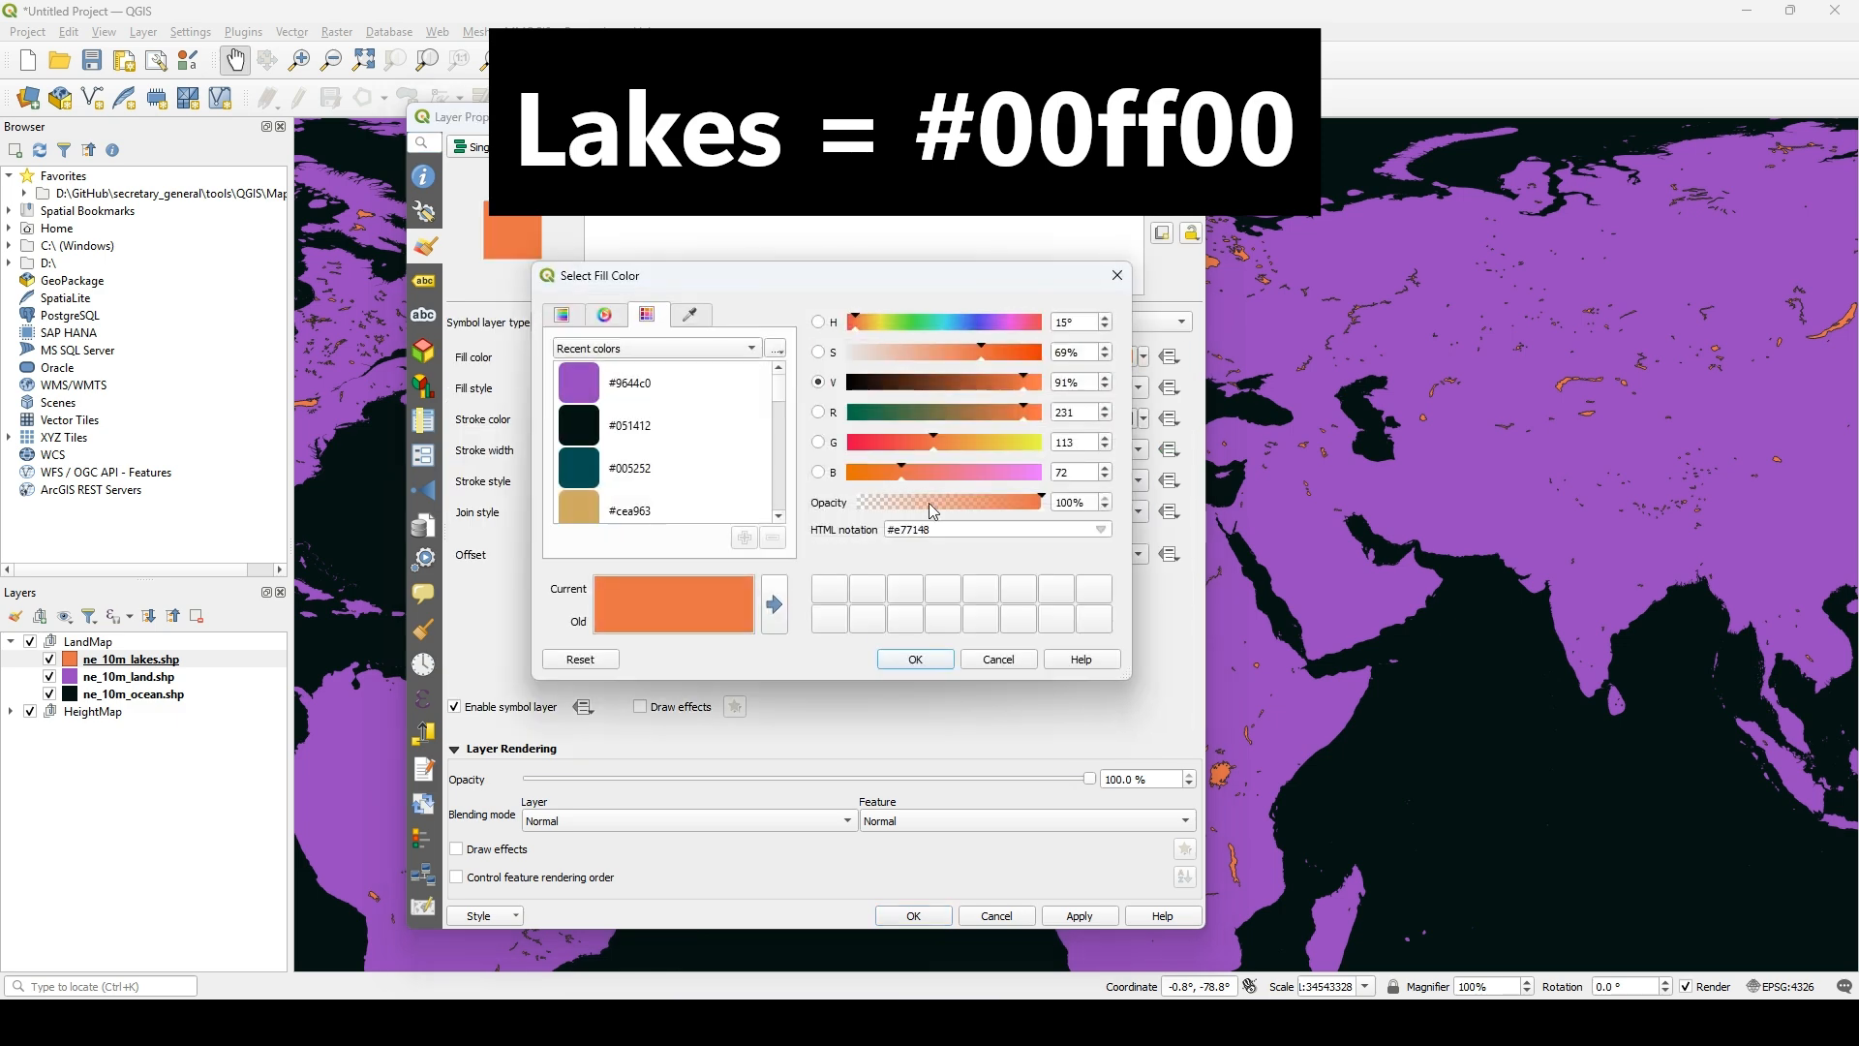
{"action": "double_click", "coordinate": [954, 532]}
{"action": "type", "text": "00ff00"}
{"action": "left_click", "coordinate": [913, 660]}
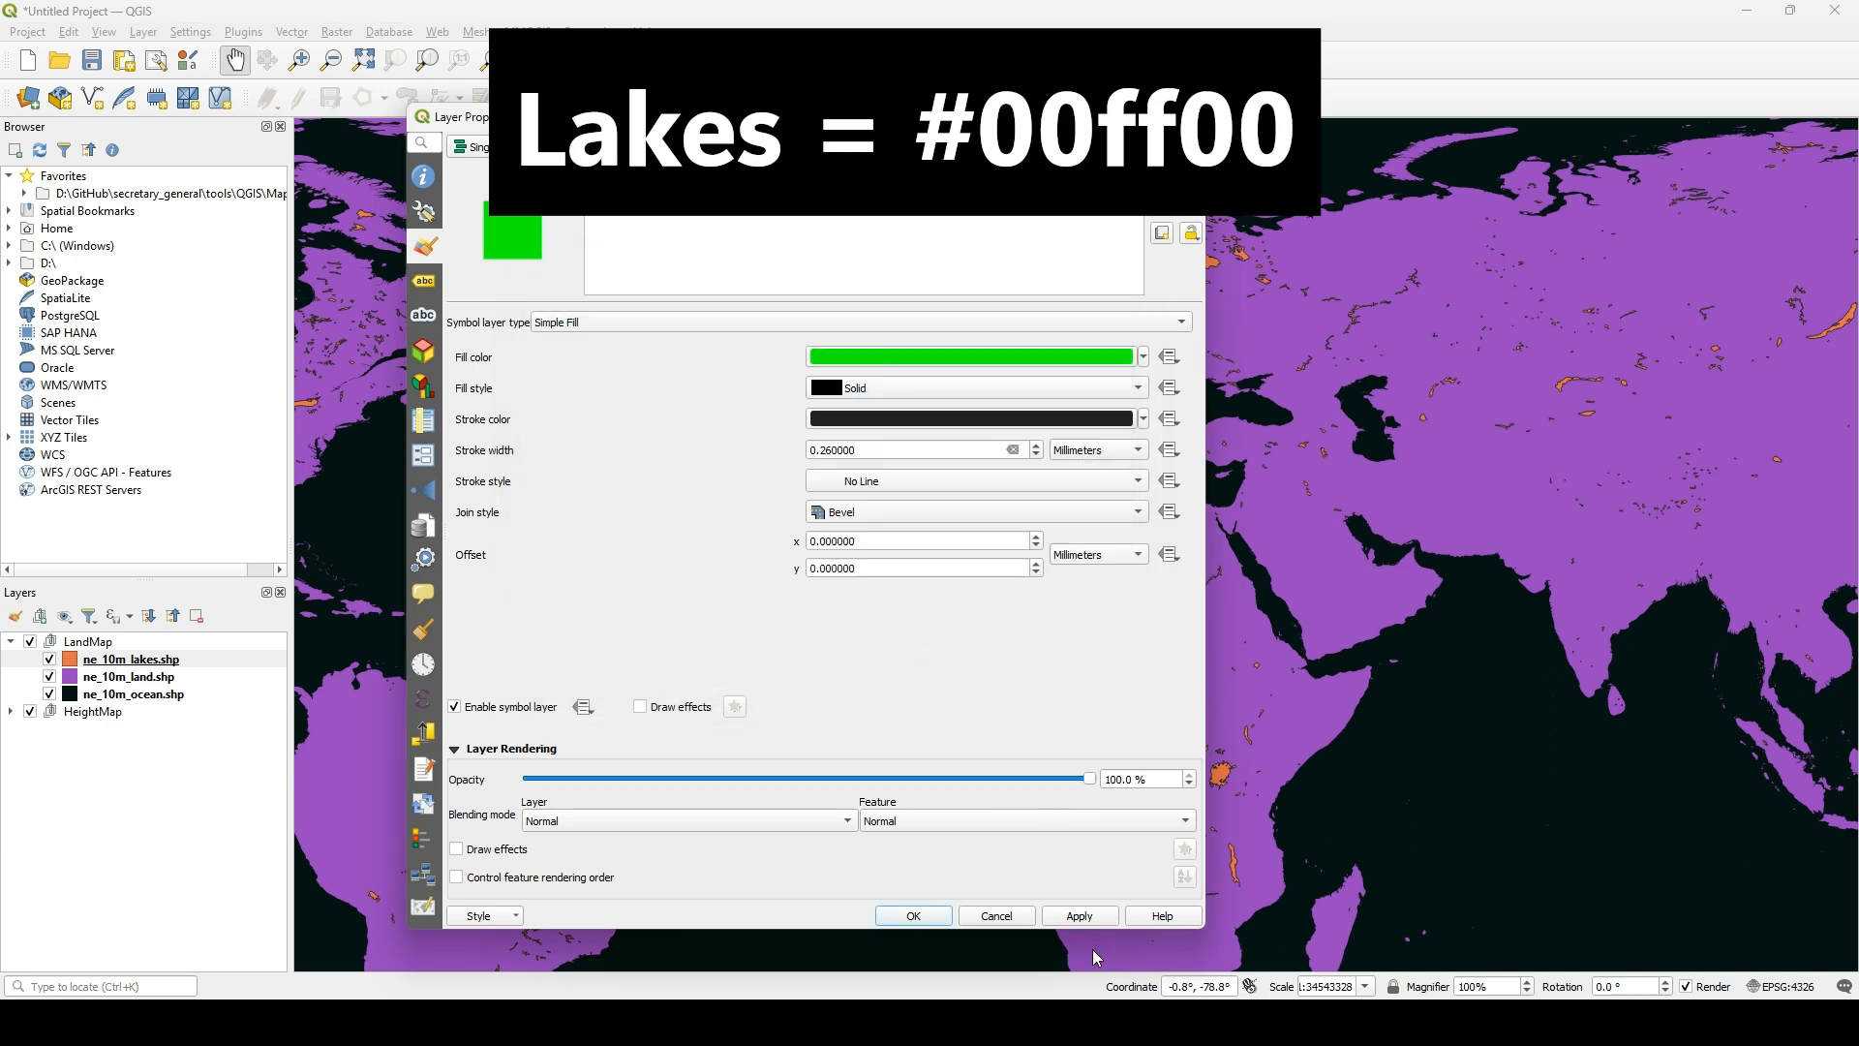
{"action": "left_click", "coordinate": [913, 916]}
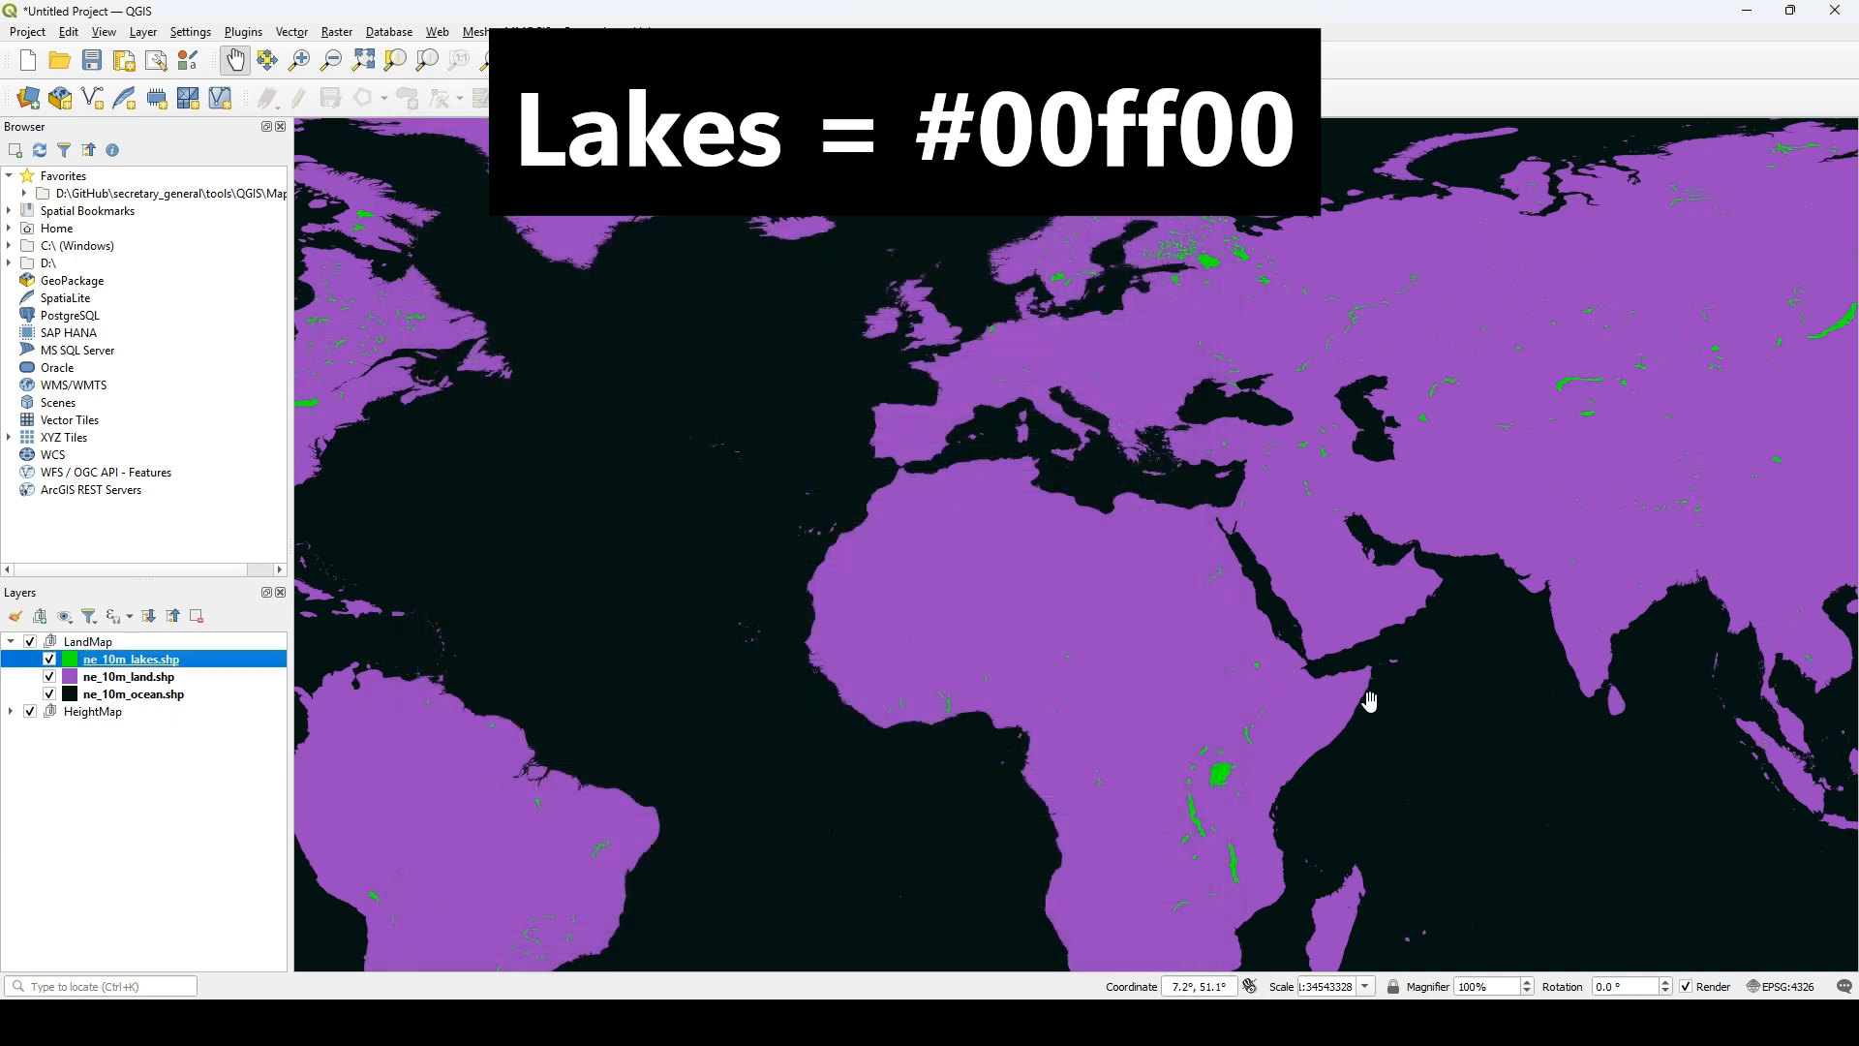
- Collapse the LandMap group in the layer tree
{"action": "scroll", "coordinate": [1369, 697], "scroll_direction": "down", "scroll_amount": 2}
{"action": "scroll", "coordinate": [1415, 668], "scroll_direction": "up", "scroll_amount": 1}
{"action": "mouse_move", "coordinate": [1416, 676]}
{"action": "left_mouse_down"}
{"action": "mouse_move", "coordinate": [1375, 662]}
{"action": "mouse_move", "coordinate": [1436, 648]}
{"action": "left_mouse_up"}
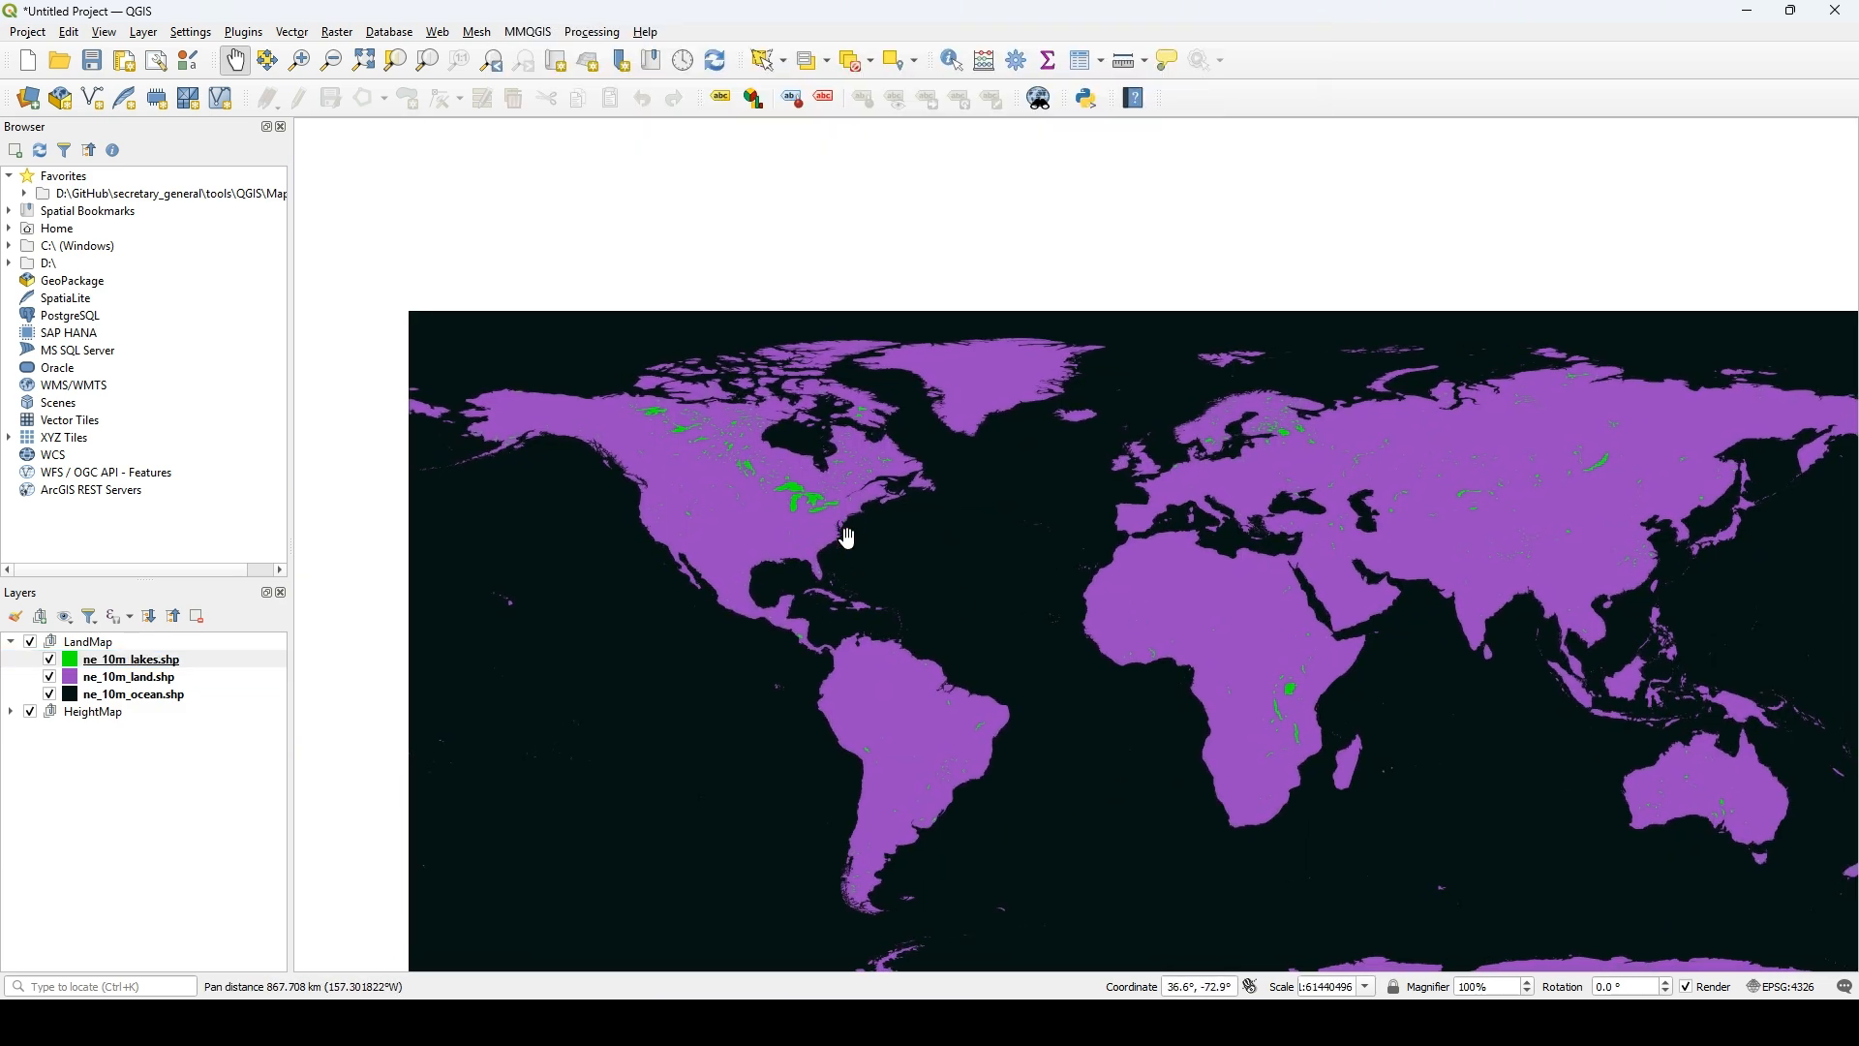
{"action": "left_click", "coordinate": [10, 641]}
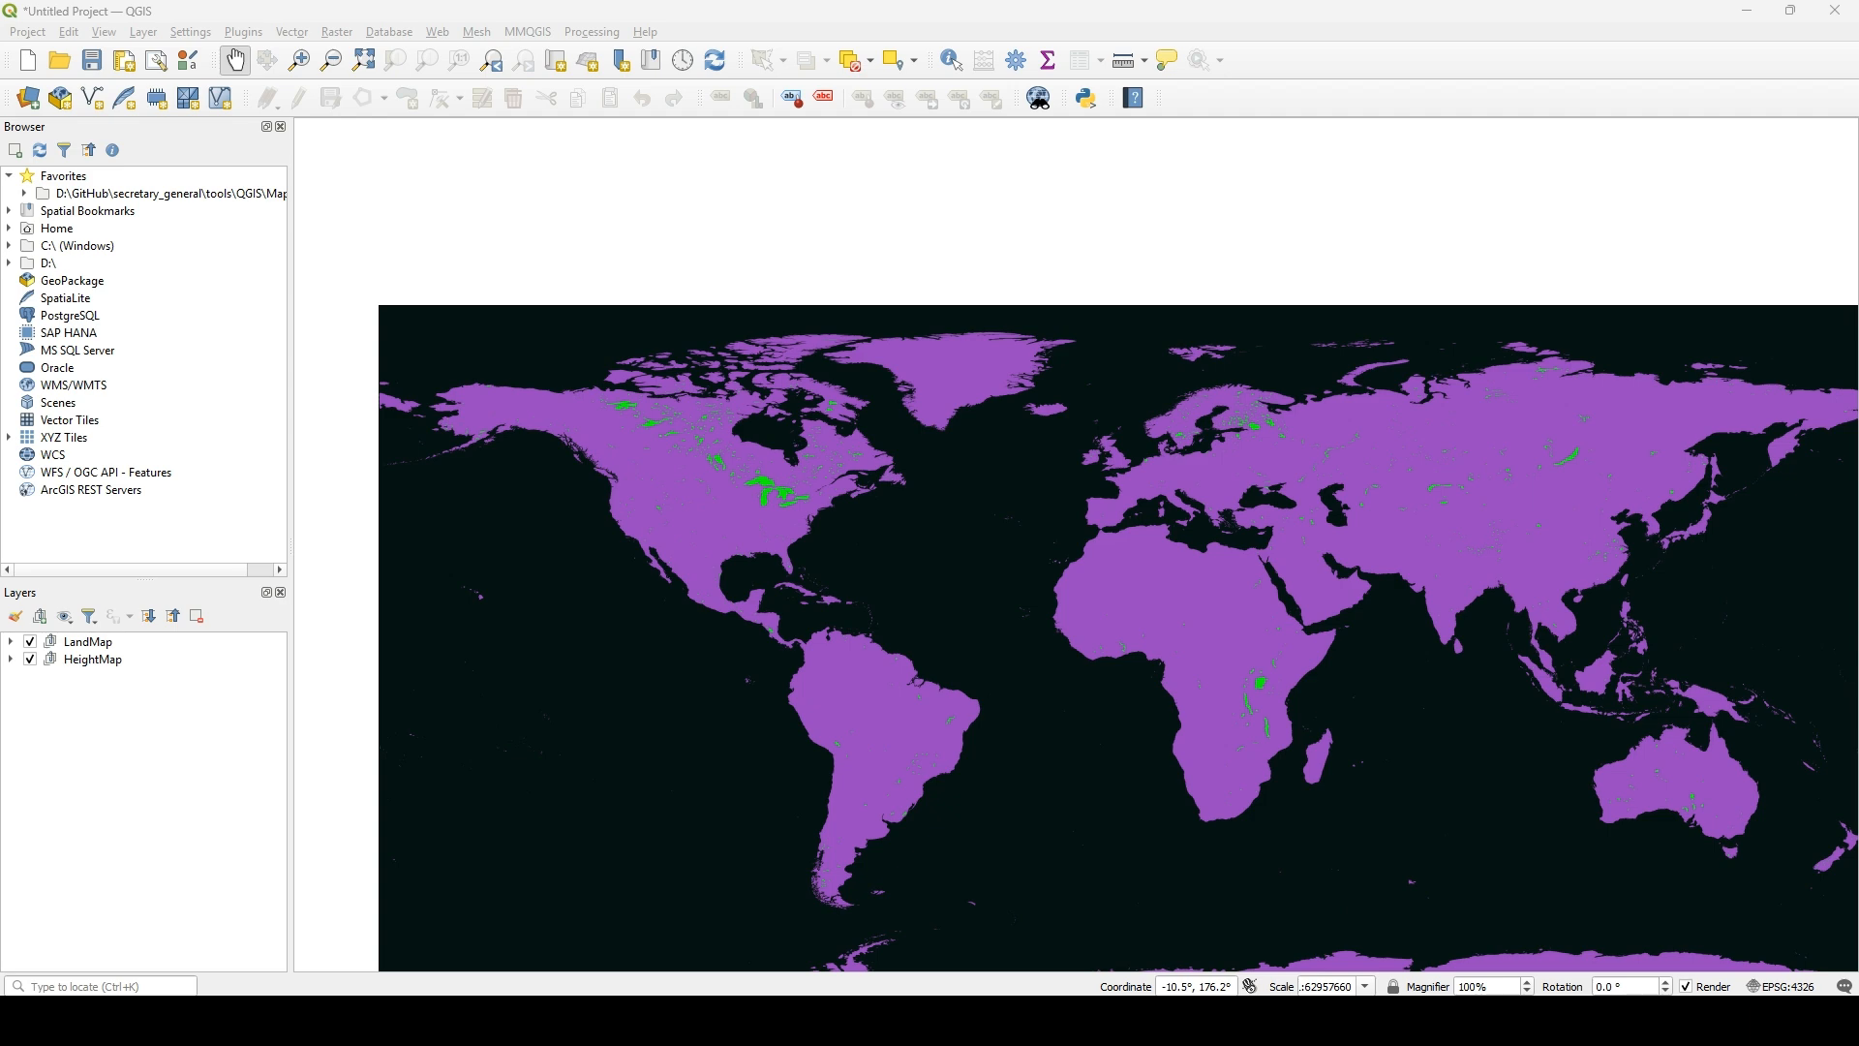
- From the raw_data folder in File Explorer, add ne_10m_admin_0_countries_lakes.zip, ne_10m_lakes.zip and ne_10m_ocean.zip to the QGIS project as layers
{"action": "left_click_drag", "start_coordinate": [1858, 224], "coordinate": [542, 628]}
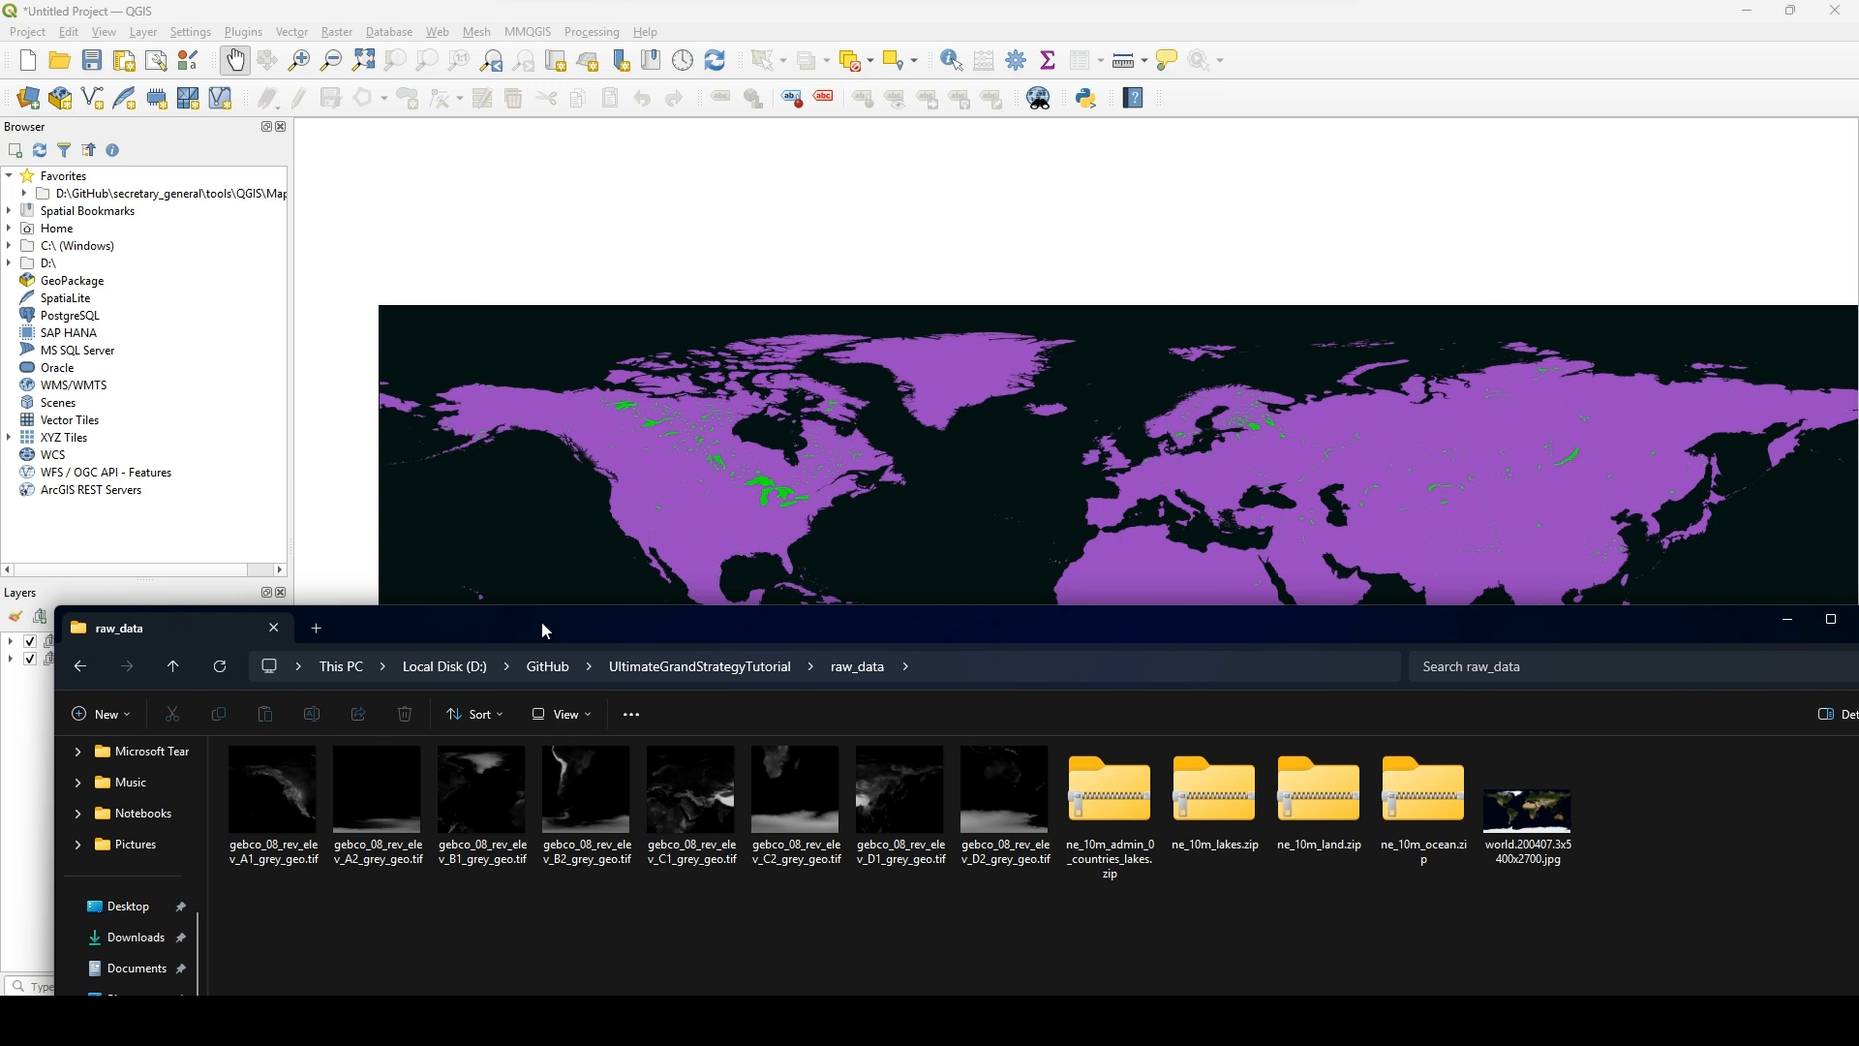
{"action": "left_click", "coordinate": [1103, 643]}
{"action": "left_click_drag", "start_coordinate": [1157, 633], "coordinate": [1385, 509]}
{"action": "mouse_move", "coordinate": [1356, 678]}
{"action": "left_mouse_down"}
{"action": "mouse_move", "coordinate": [48, 772]}
{"action": "mouse_move", "coordinate": [89, 772]}
{"action": "left_mouse_up"}
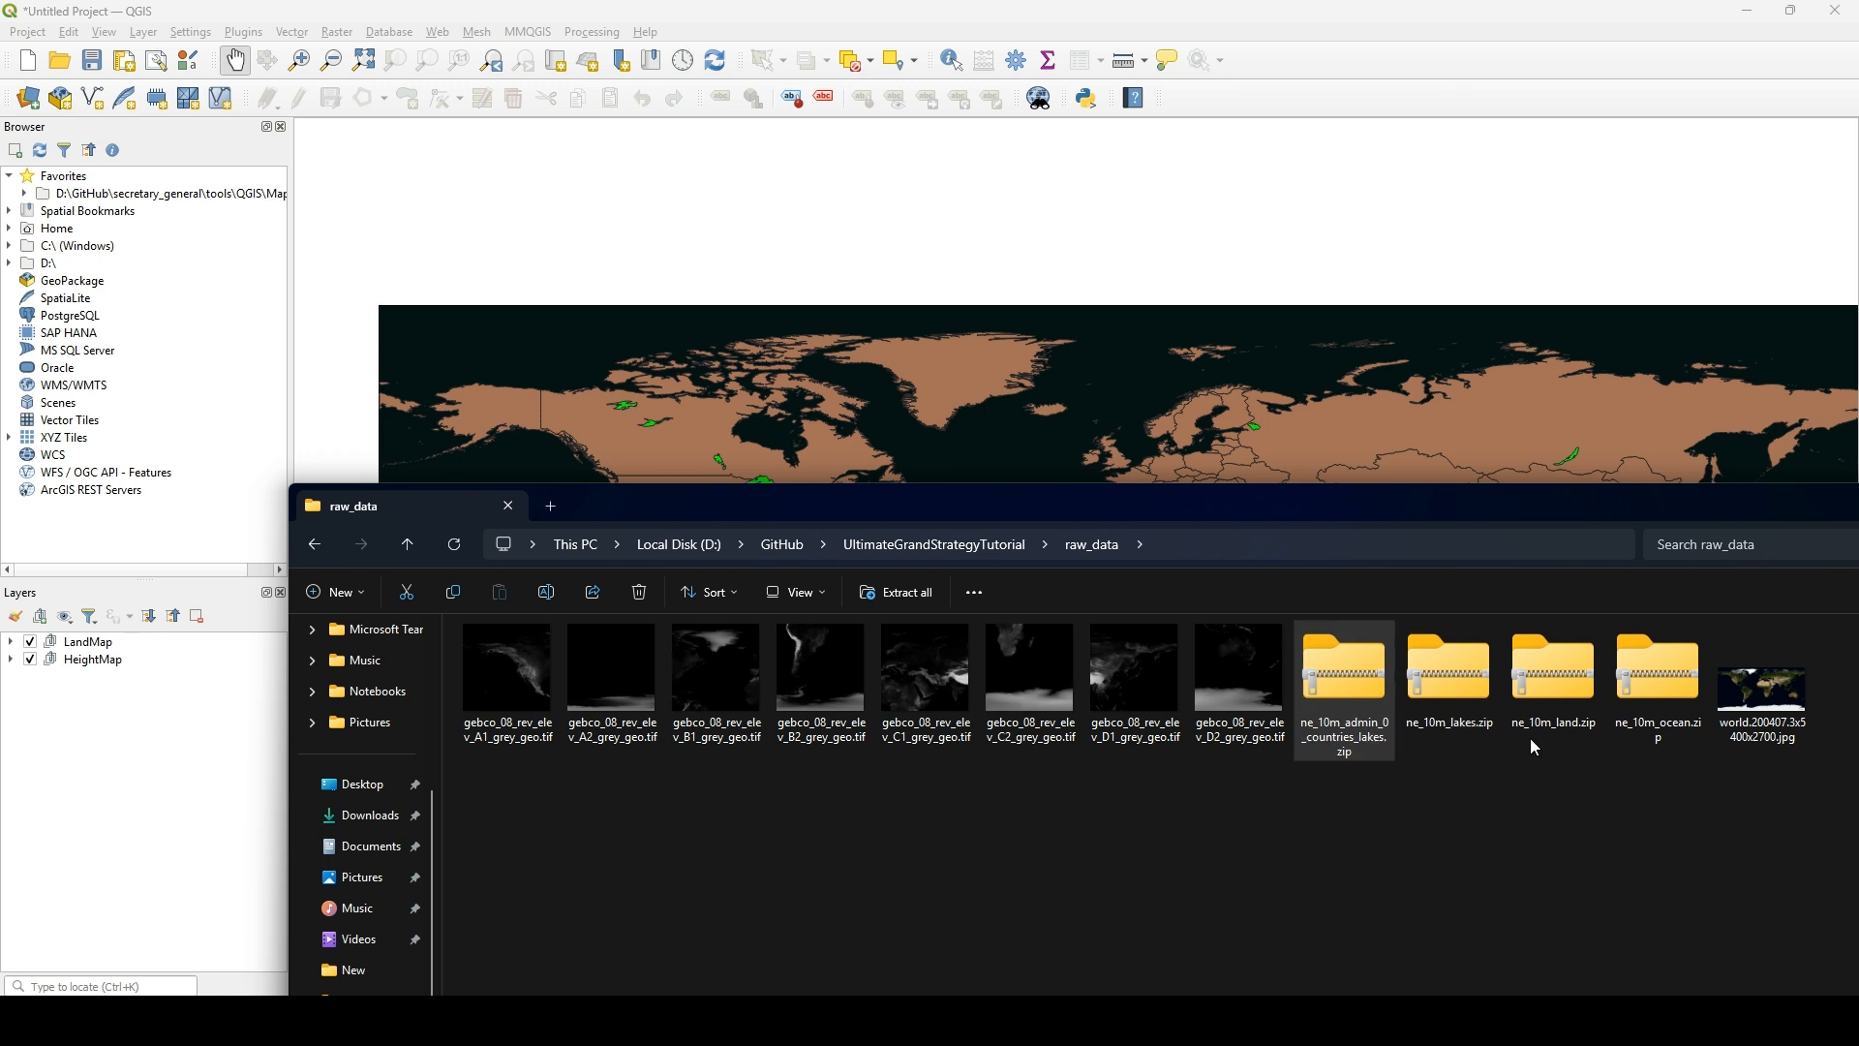
{"action": "left_click_drag", "start_coordinate": [1491, 725], "coordinate": [133, 809]}
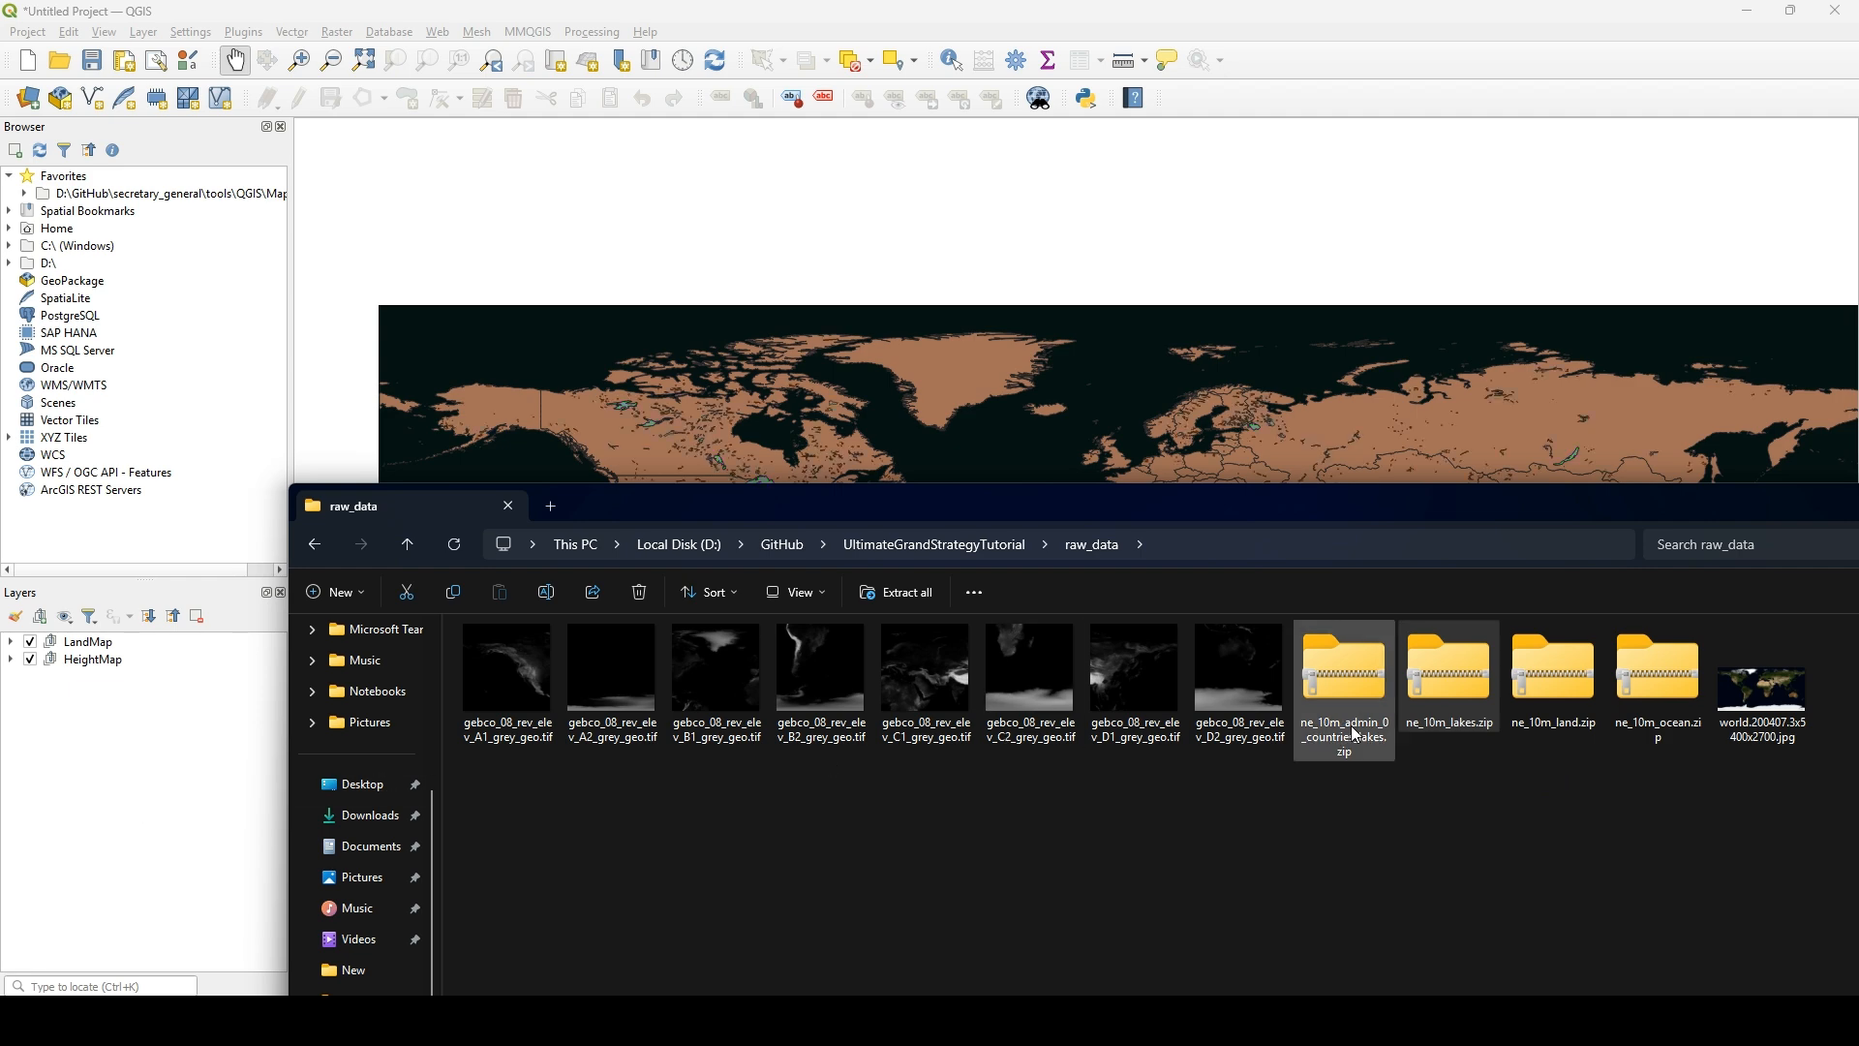
{"action": "left_click_drag", "start_coordinate": [1646, 690], "coordinate": [136, 769]}
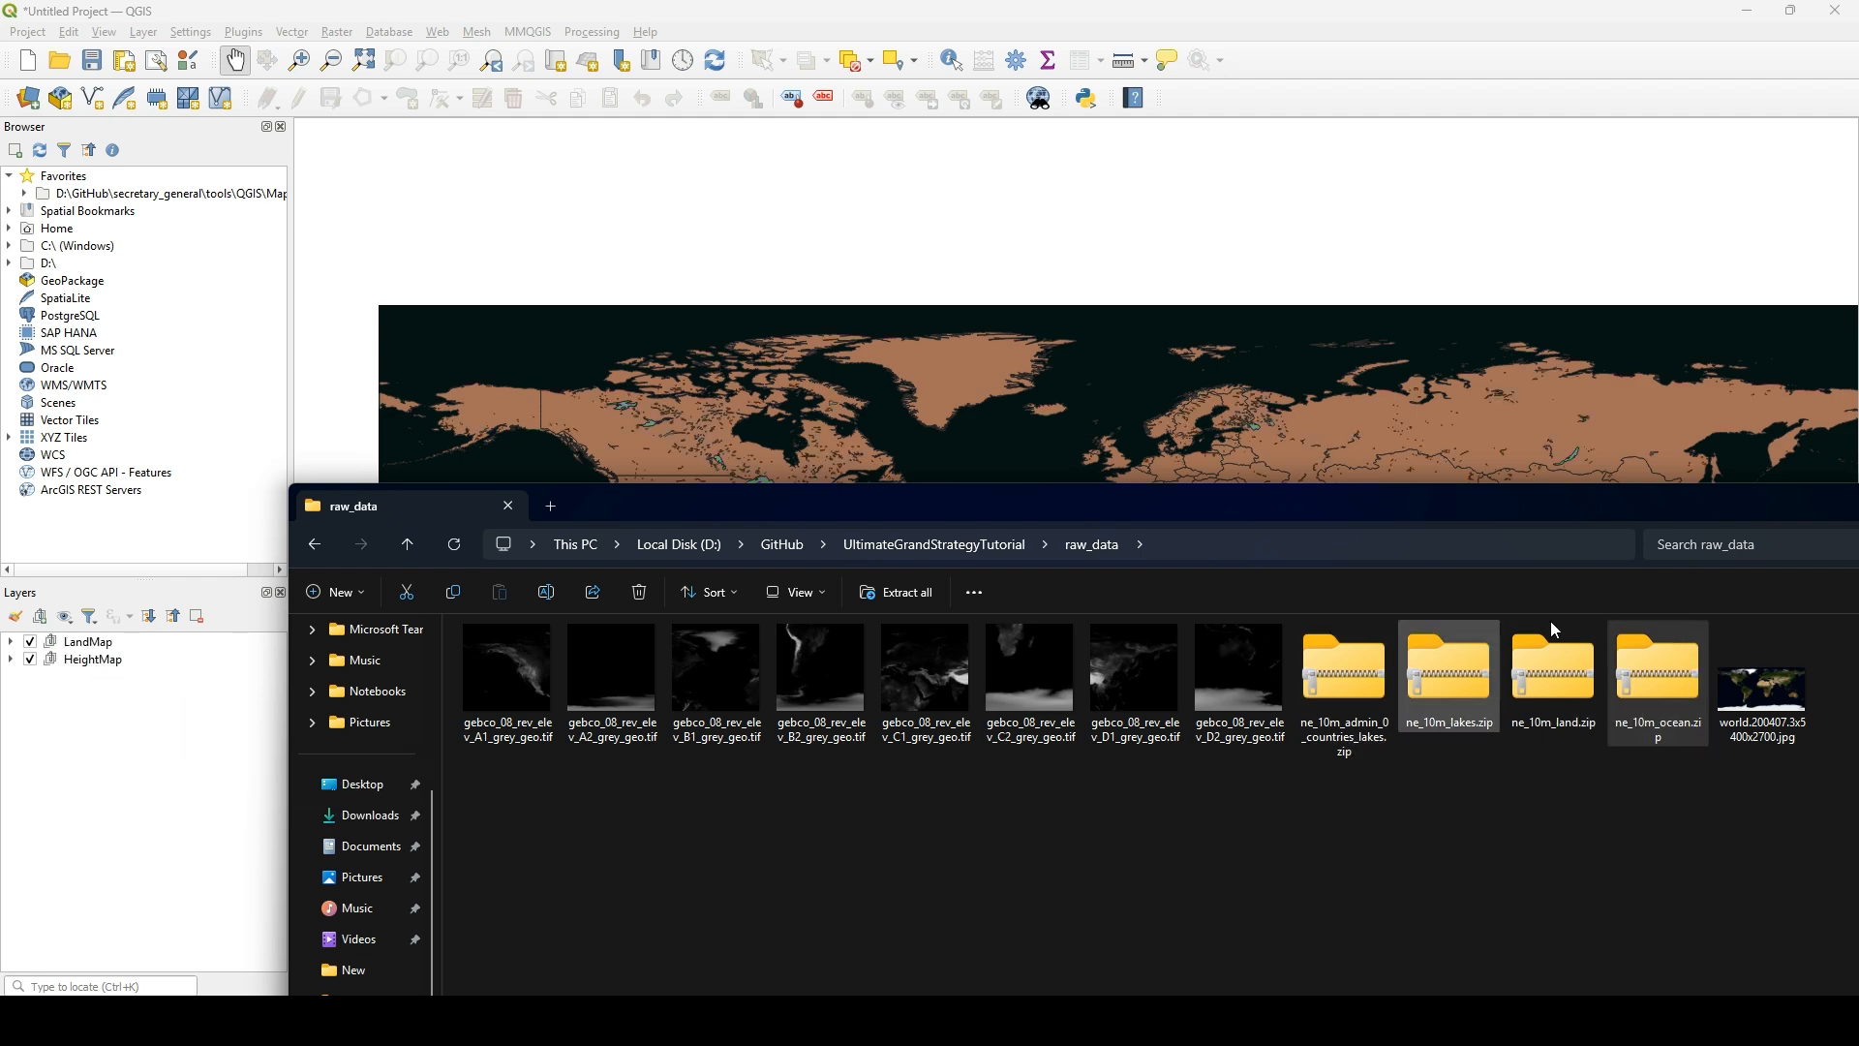
- Expand the HeightMap group to locate the newly added countries, lakes and ocean layers
{"action": "left_click", "coordinate": [6, 771]}
{"action": "left_click", "coordinate": [12, 661]}
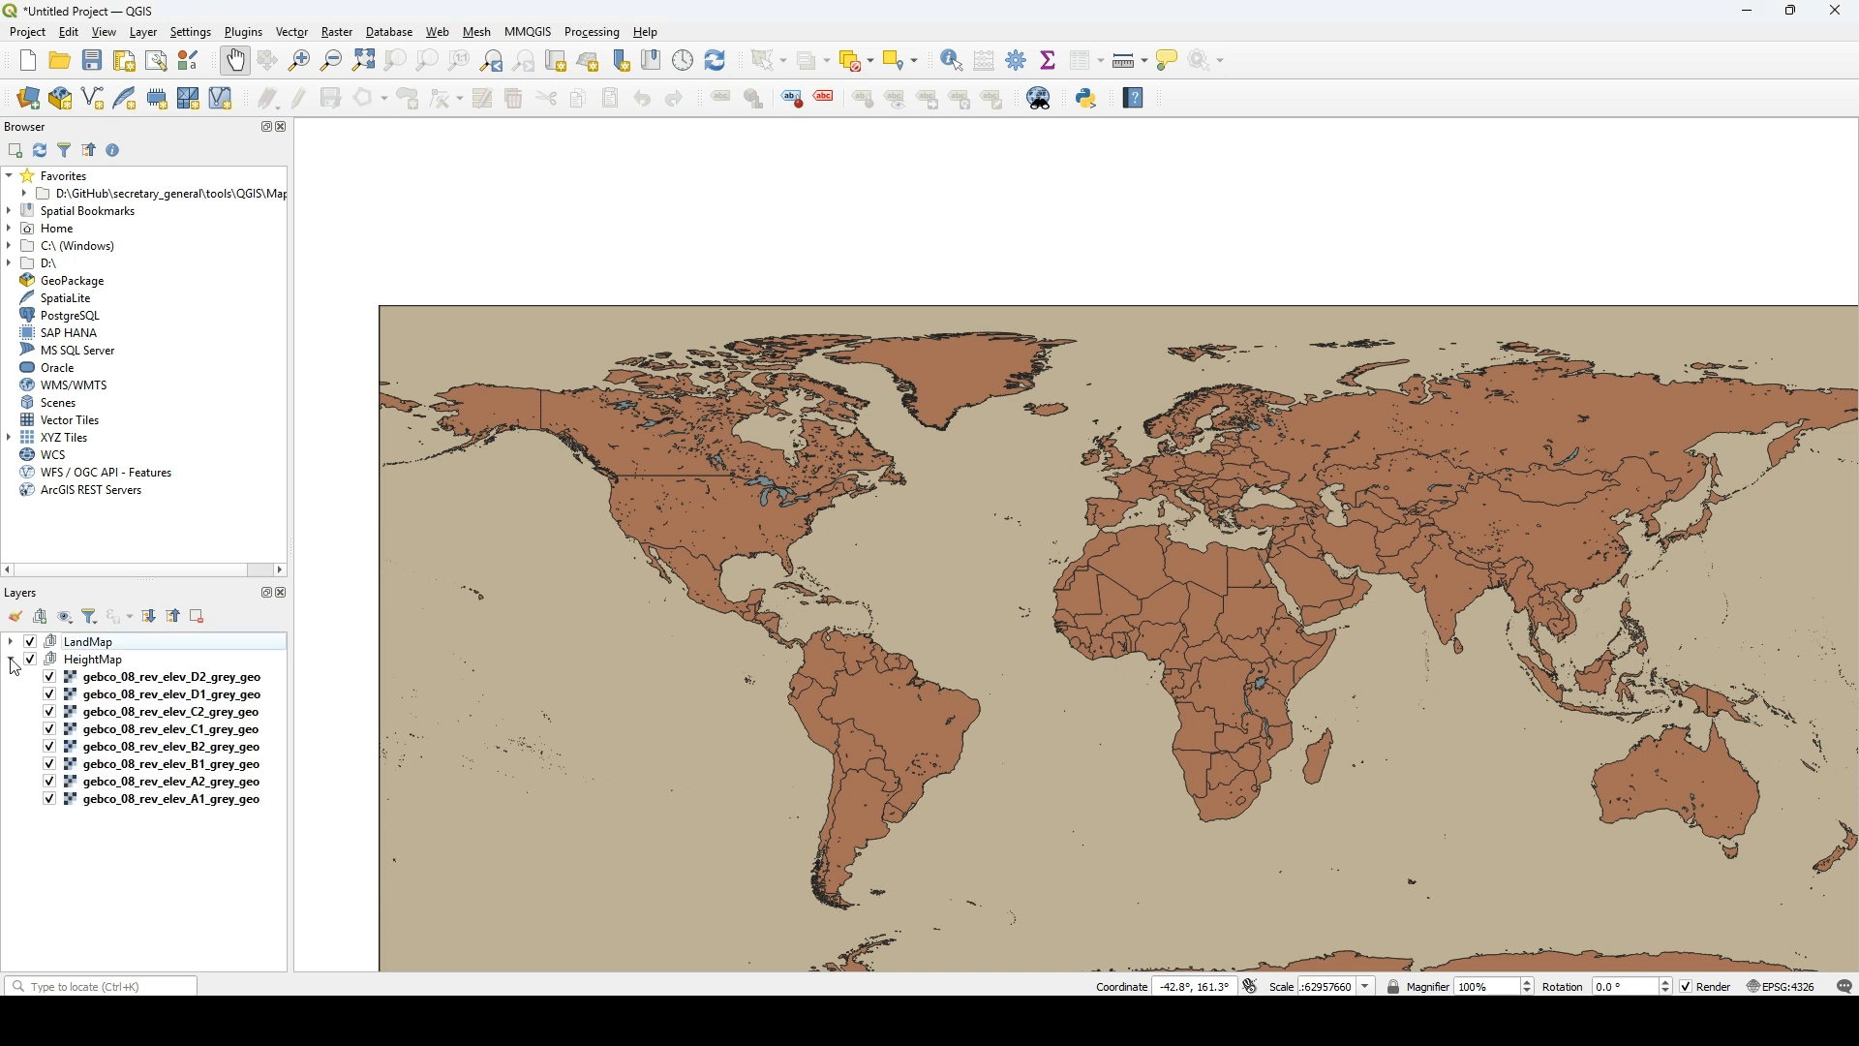
- Move the upper ocean and lakes layers and the countries lakes layer out of the LandMap group, below HeightMap, leaving both groups collapsed
{"action": "left_click", "coordinate": [12, 660]}
{"action": "left_click", "coordinate": [11, 642]}
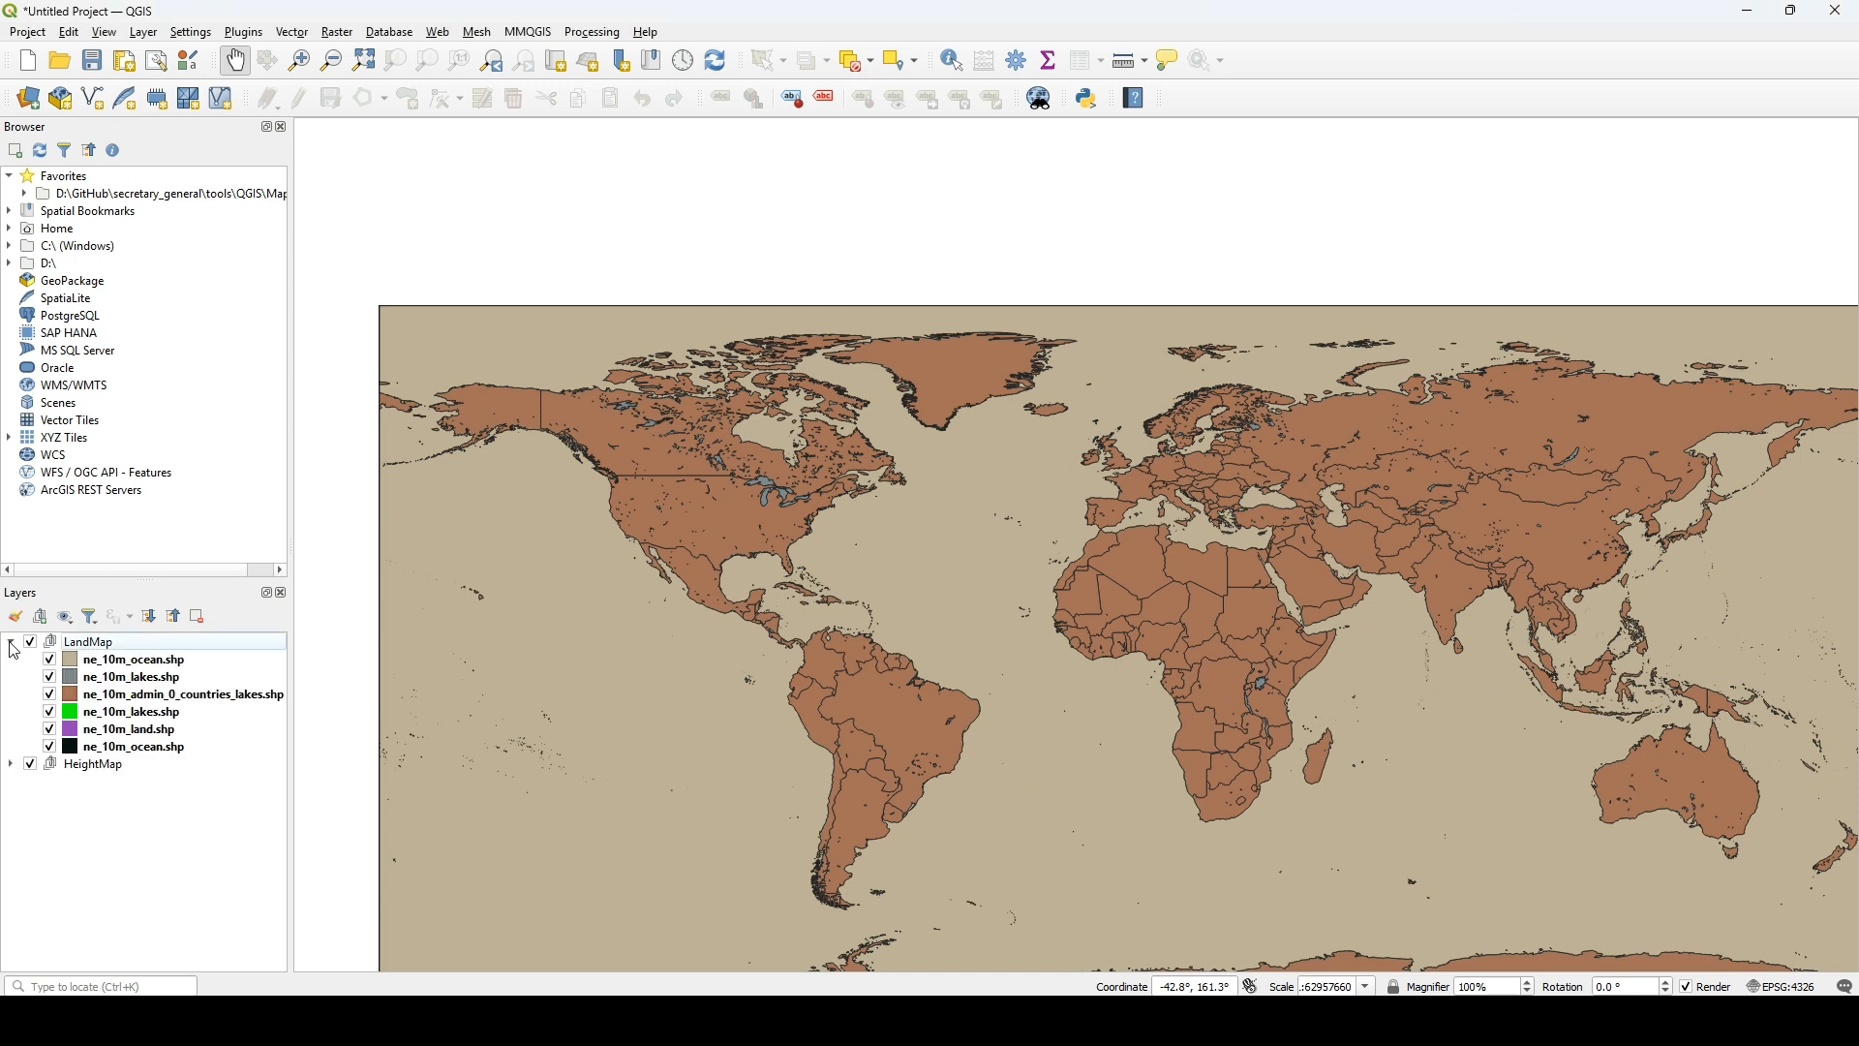
{"action": "left_click", "coordinate": [242, 694]}
{"action": "left_click", "coordinate": [213, 677], "text": "shift"}
{"action": "left_click", "coordinate": [205, 662], "text": "shift"}
{"action": "left_click_drag", "start_coordinate": [206, 666], "coordinate": [169, 774]}
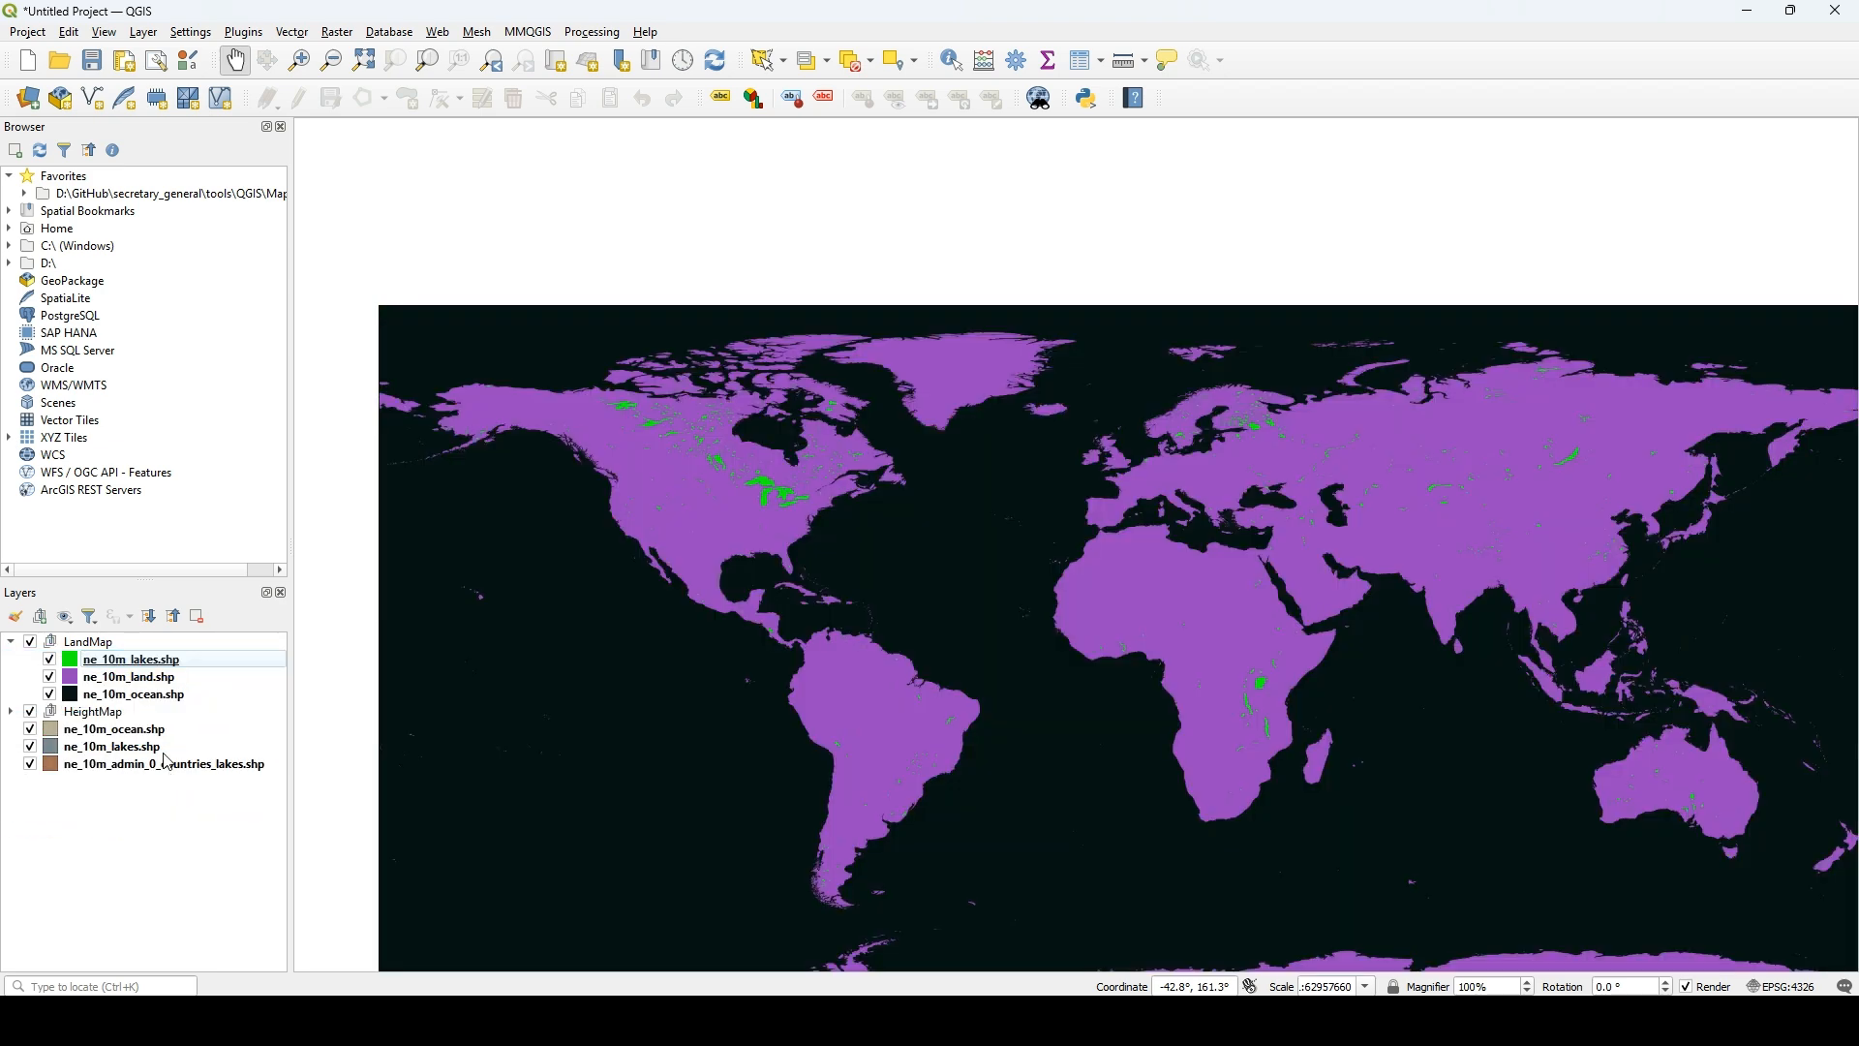
{"action": "left_click", "coordinate": [10, 642]}
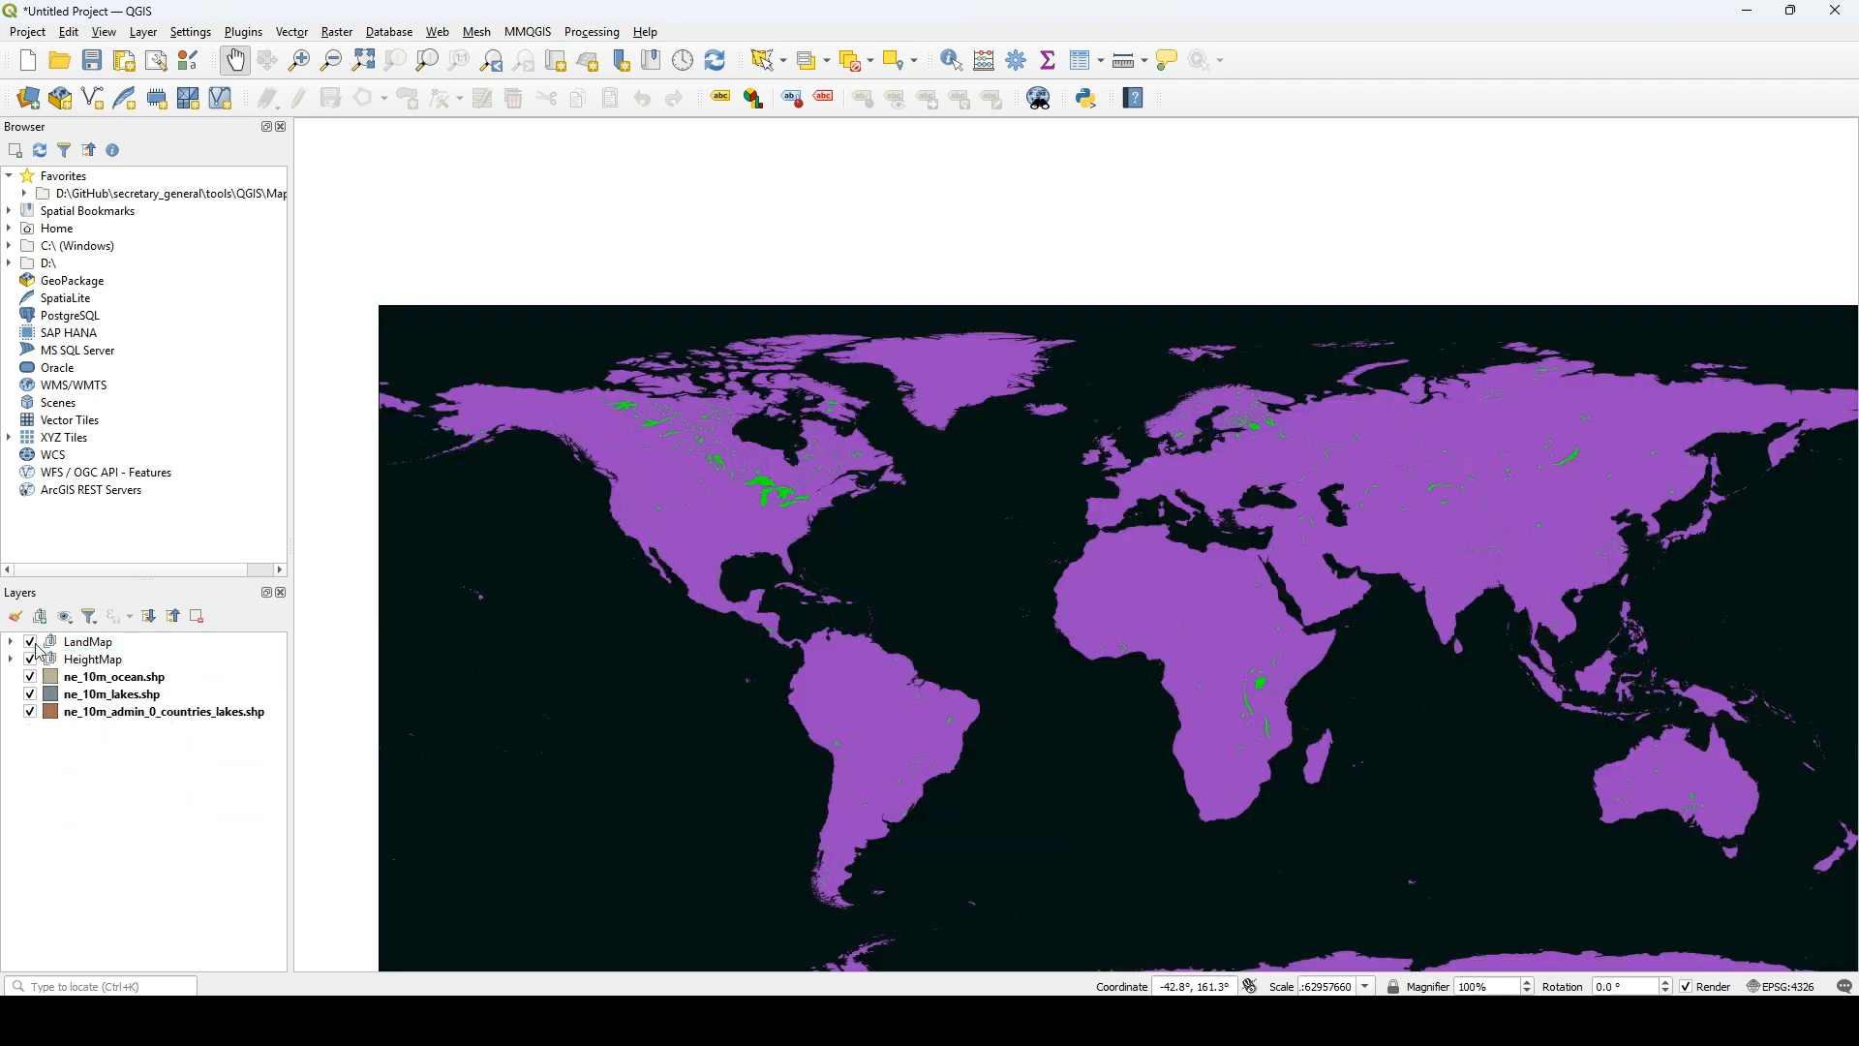
- Add a layer group named BoundaryMap and place it above LandMap
{"action": "right_click", "coordinate": [173, 763]}
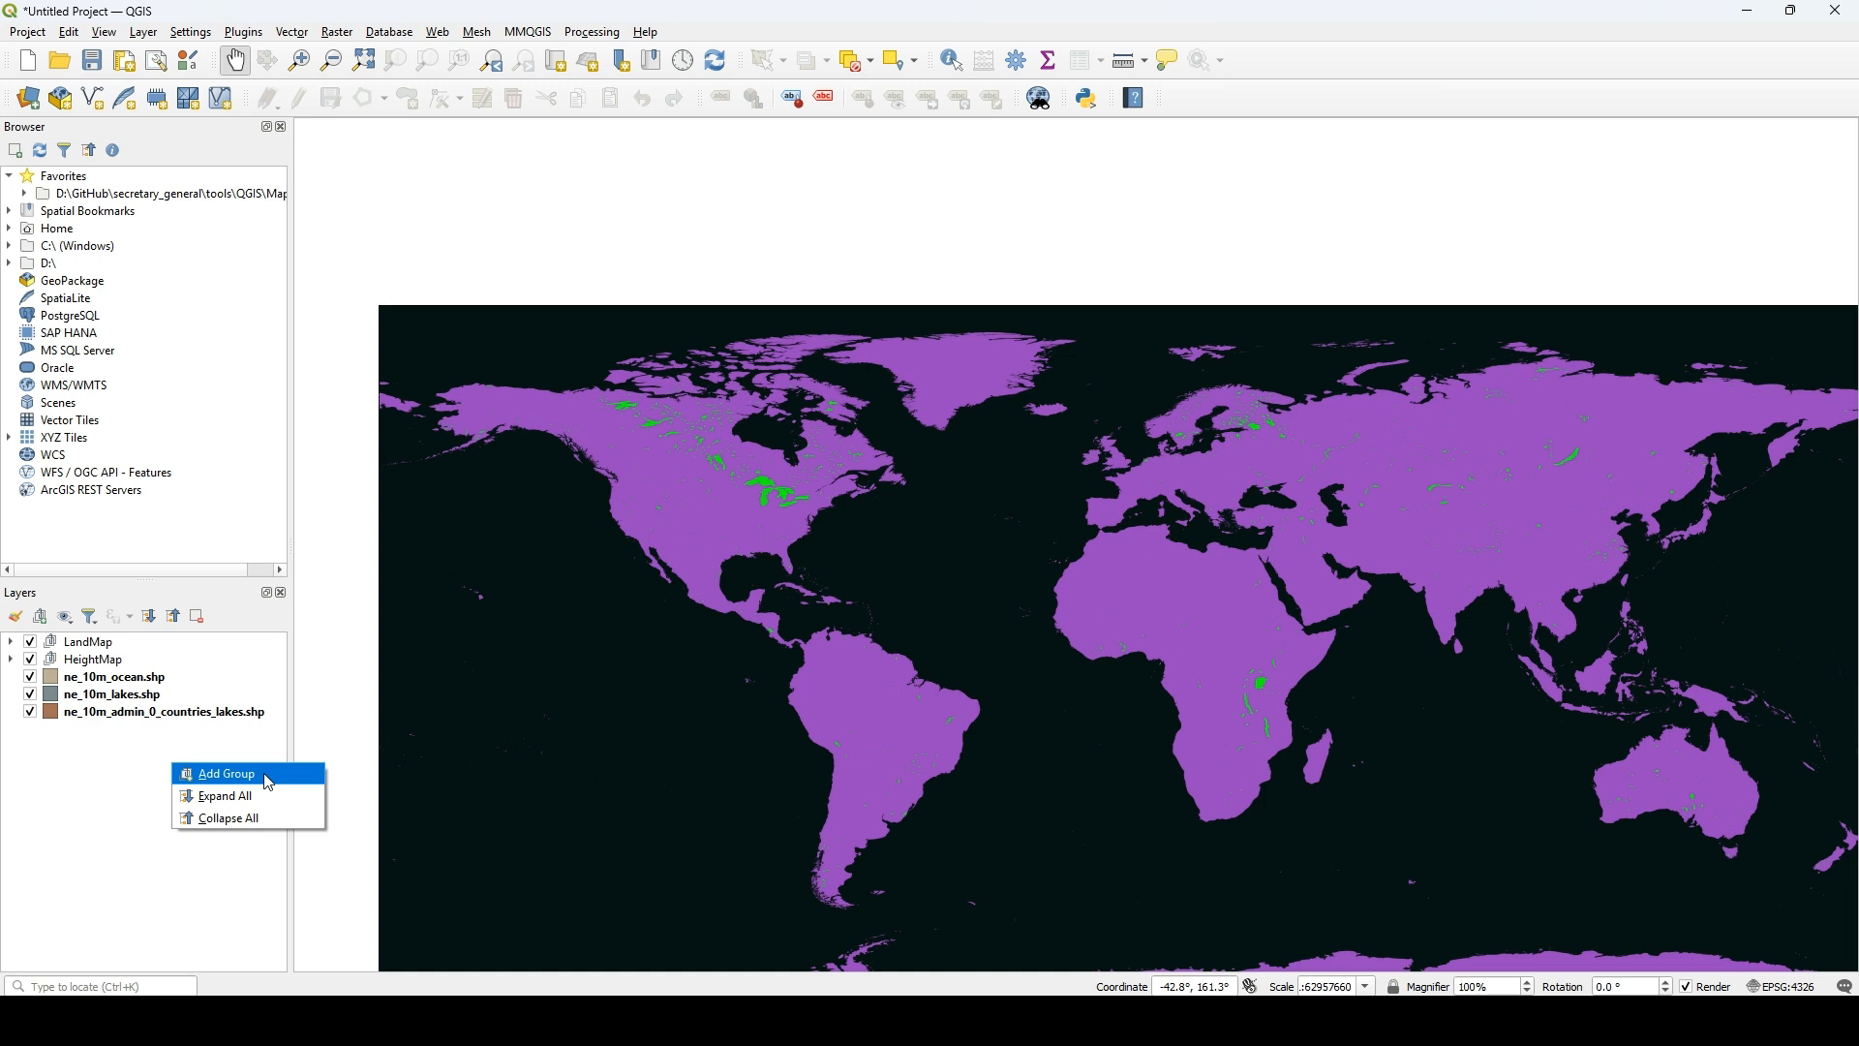
{"action": "left_click", "coordinate": [268, 782]}
{"action": "type", "text": "BOu"}
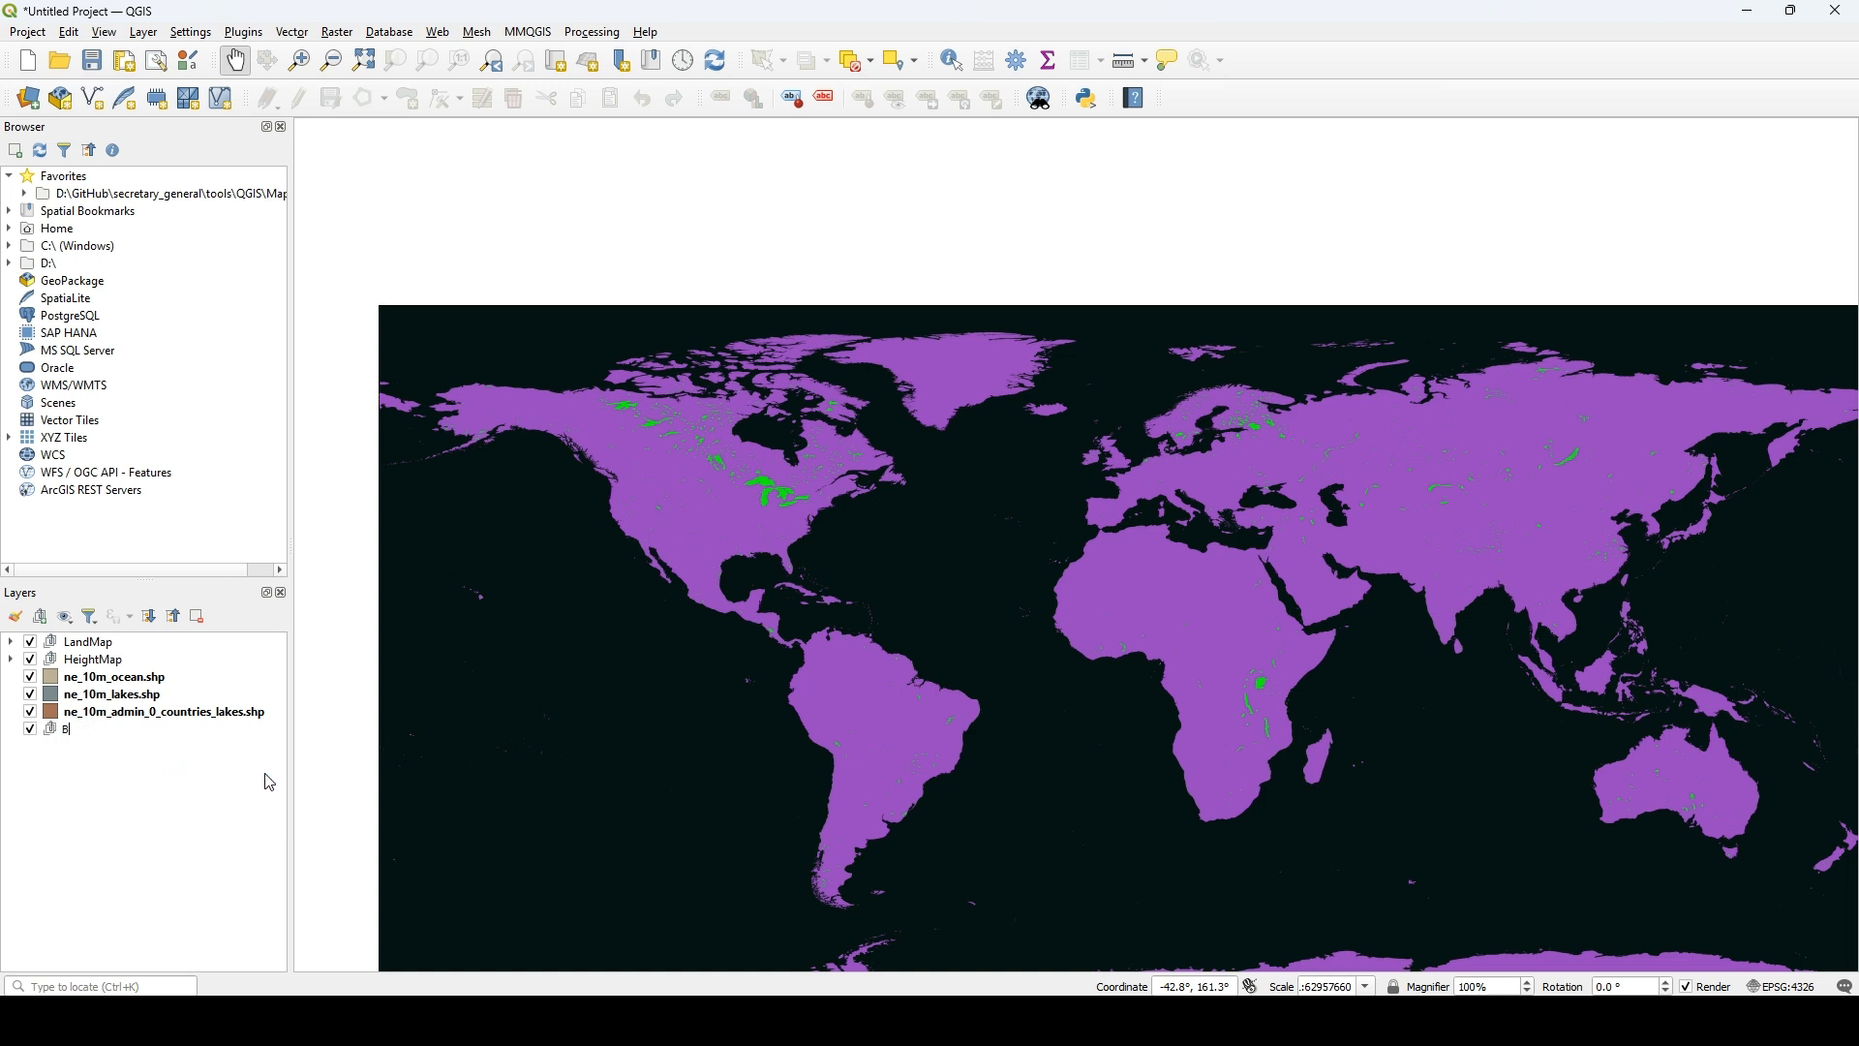
{"action": "key", "text": "Return"}
{"action": "left_click_drag", "start_coordinate": [126, 734], "coordinate": [127, 644]}
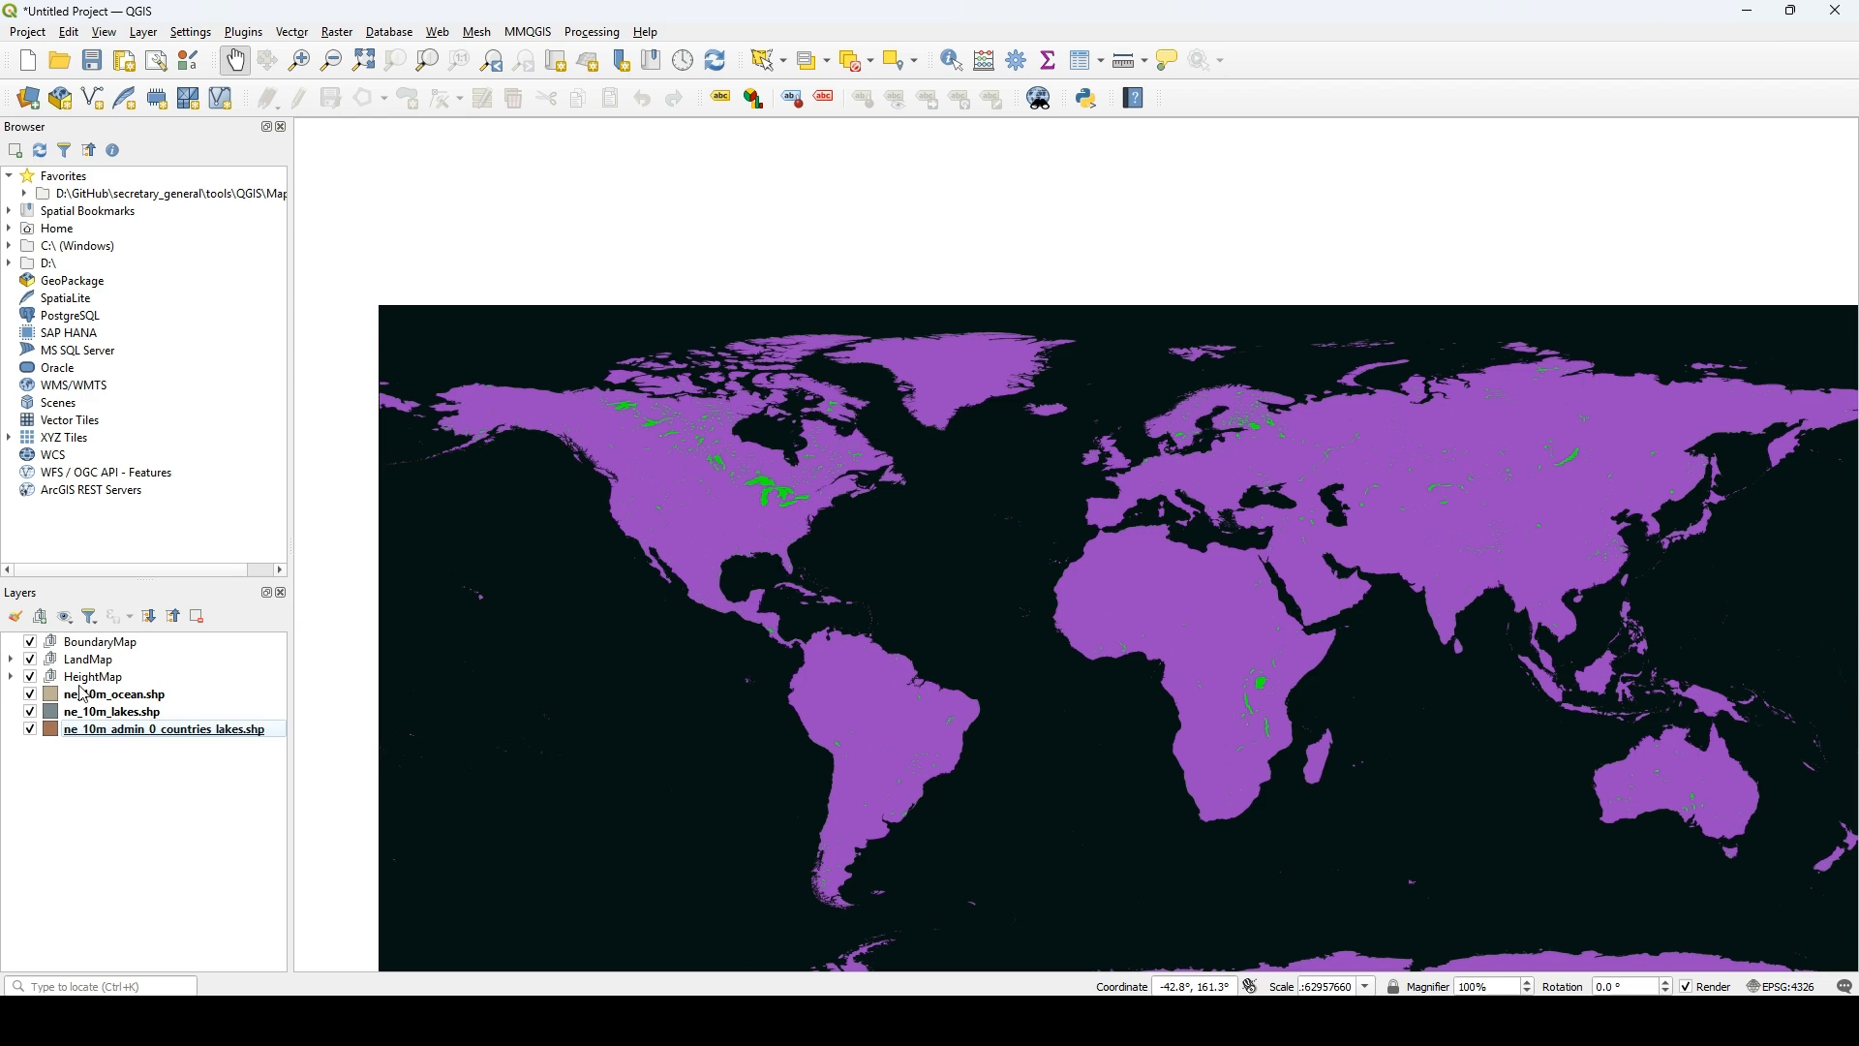
- Move the three ungrouped layers into BoundaryMap, ordered ne_10m_admin_0_countries_lakes.shp, ne_10m_lakes.shp, ne_10m_ocean.shp from first to last
{"action": "left_click_drag", "start_coordinate": [158, 697], "coordinate": [160, 651]}
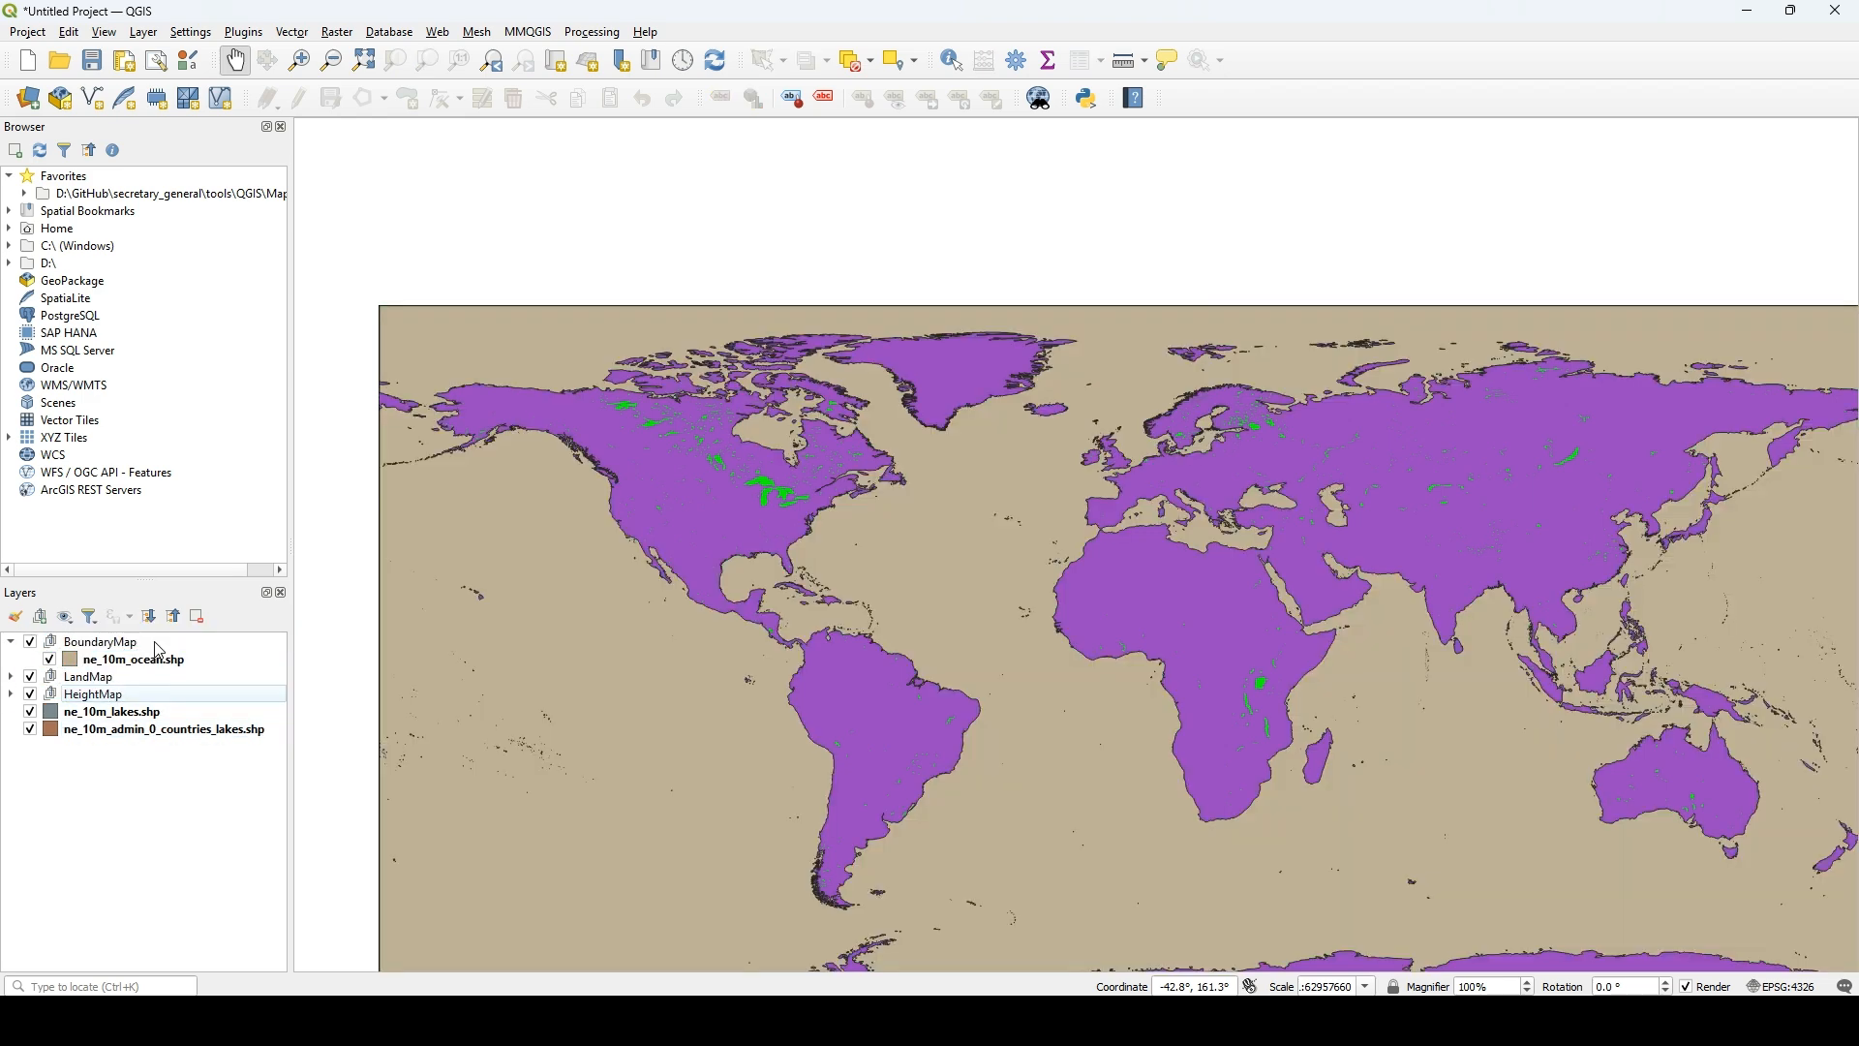
{"action": "left_click_drag", "start_coordinate": [155, 717], "coordinate": [159, 651]}
{"action": "left_click_drag", "start_coordinate": [204, 733], "coordinate": [215, 683]}
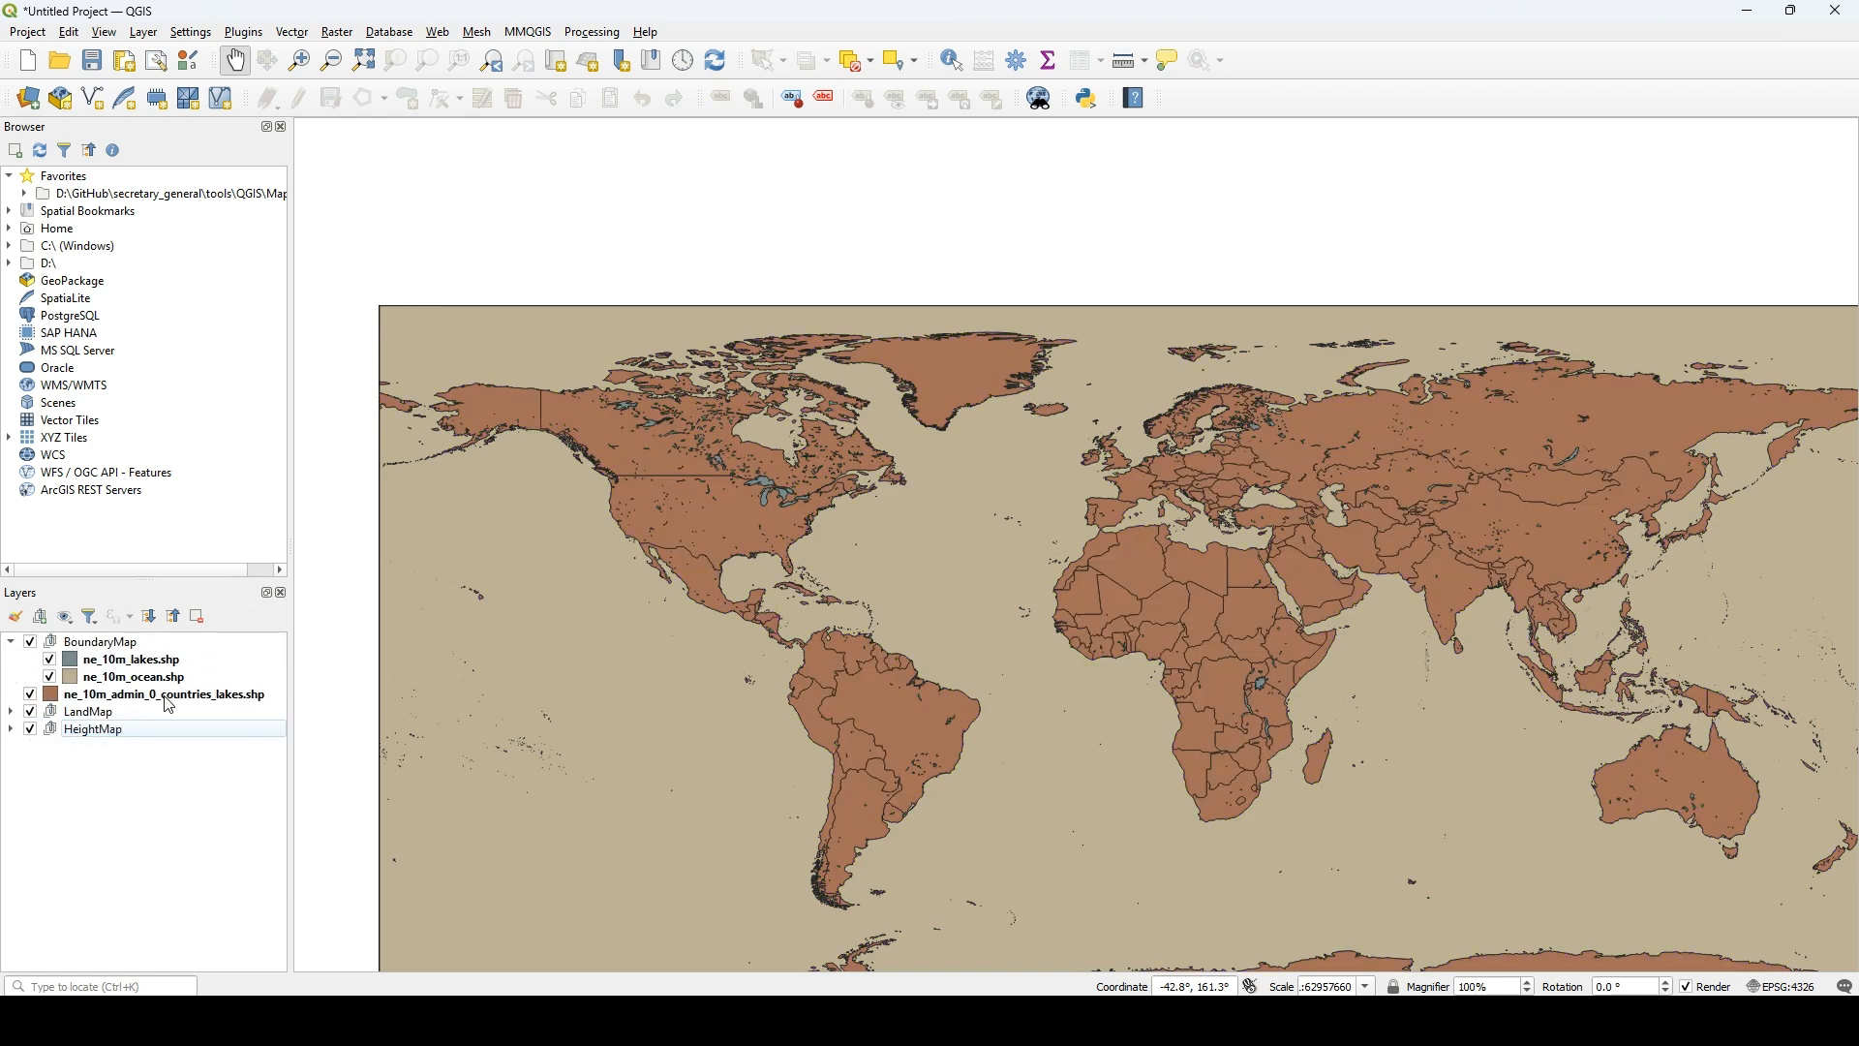
{"action": "left_click_drag", "start_coordinate": [163, 706], "coordinate": [164, 647]}
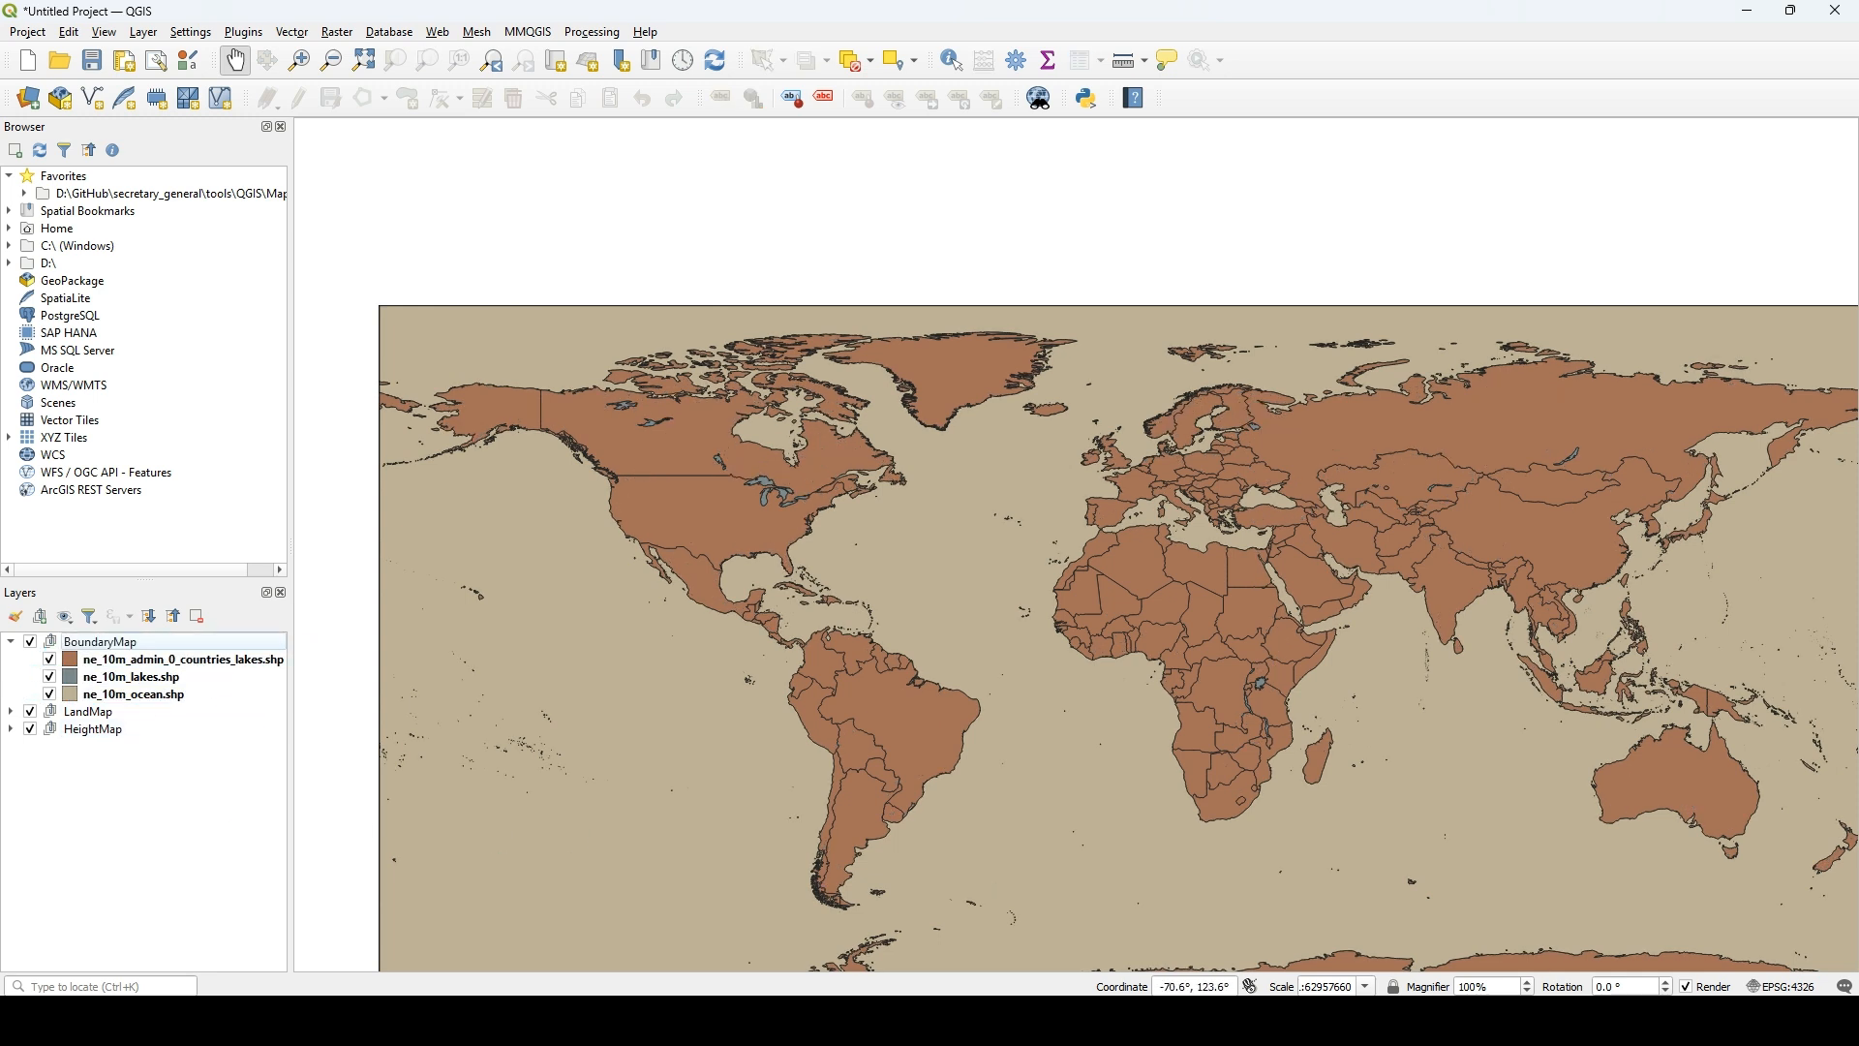
- Set the stroke style of BoundaryMap's ocean layer simple fill to No Line
{"action": "mouse_move", "coordinate": [1104, 1021]}
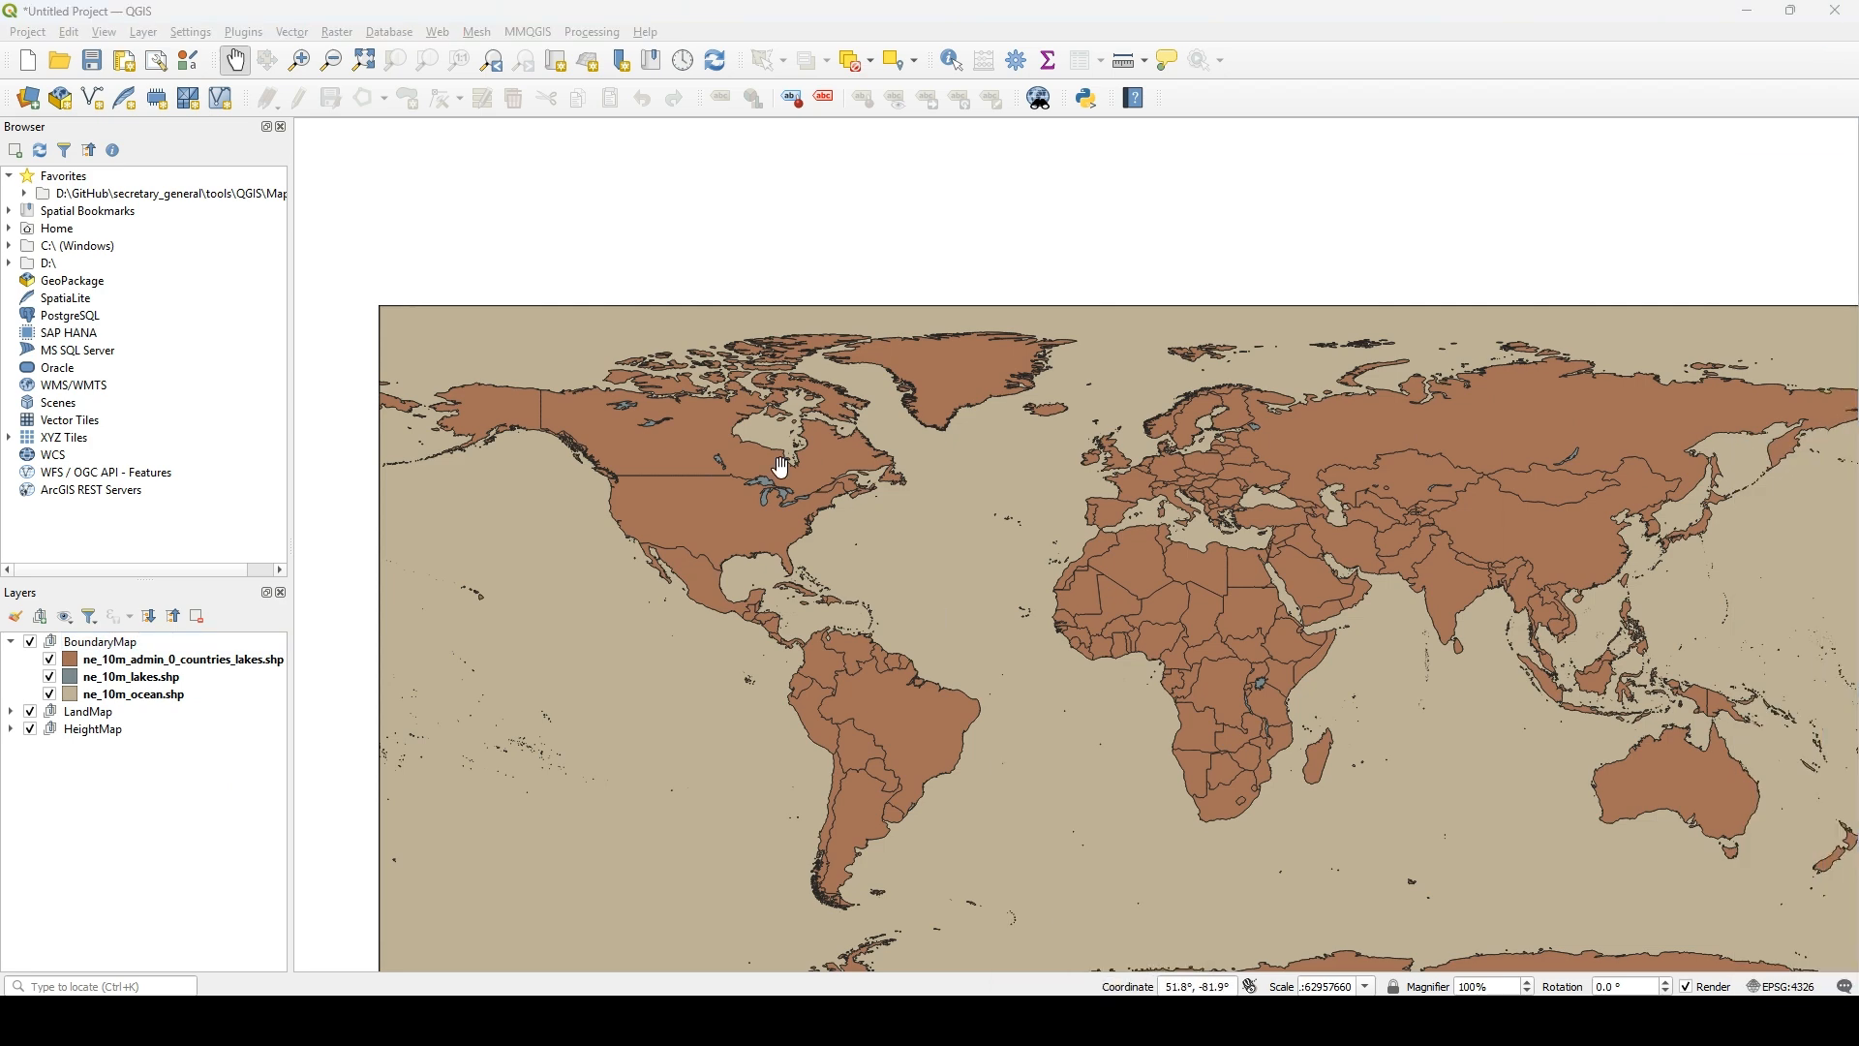
{"action": "left_click", "coordinate": [162, 696]}
{"action": "right_click", "coordinate": [166, 703]}
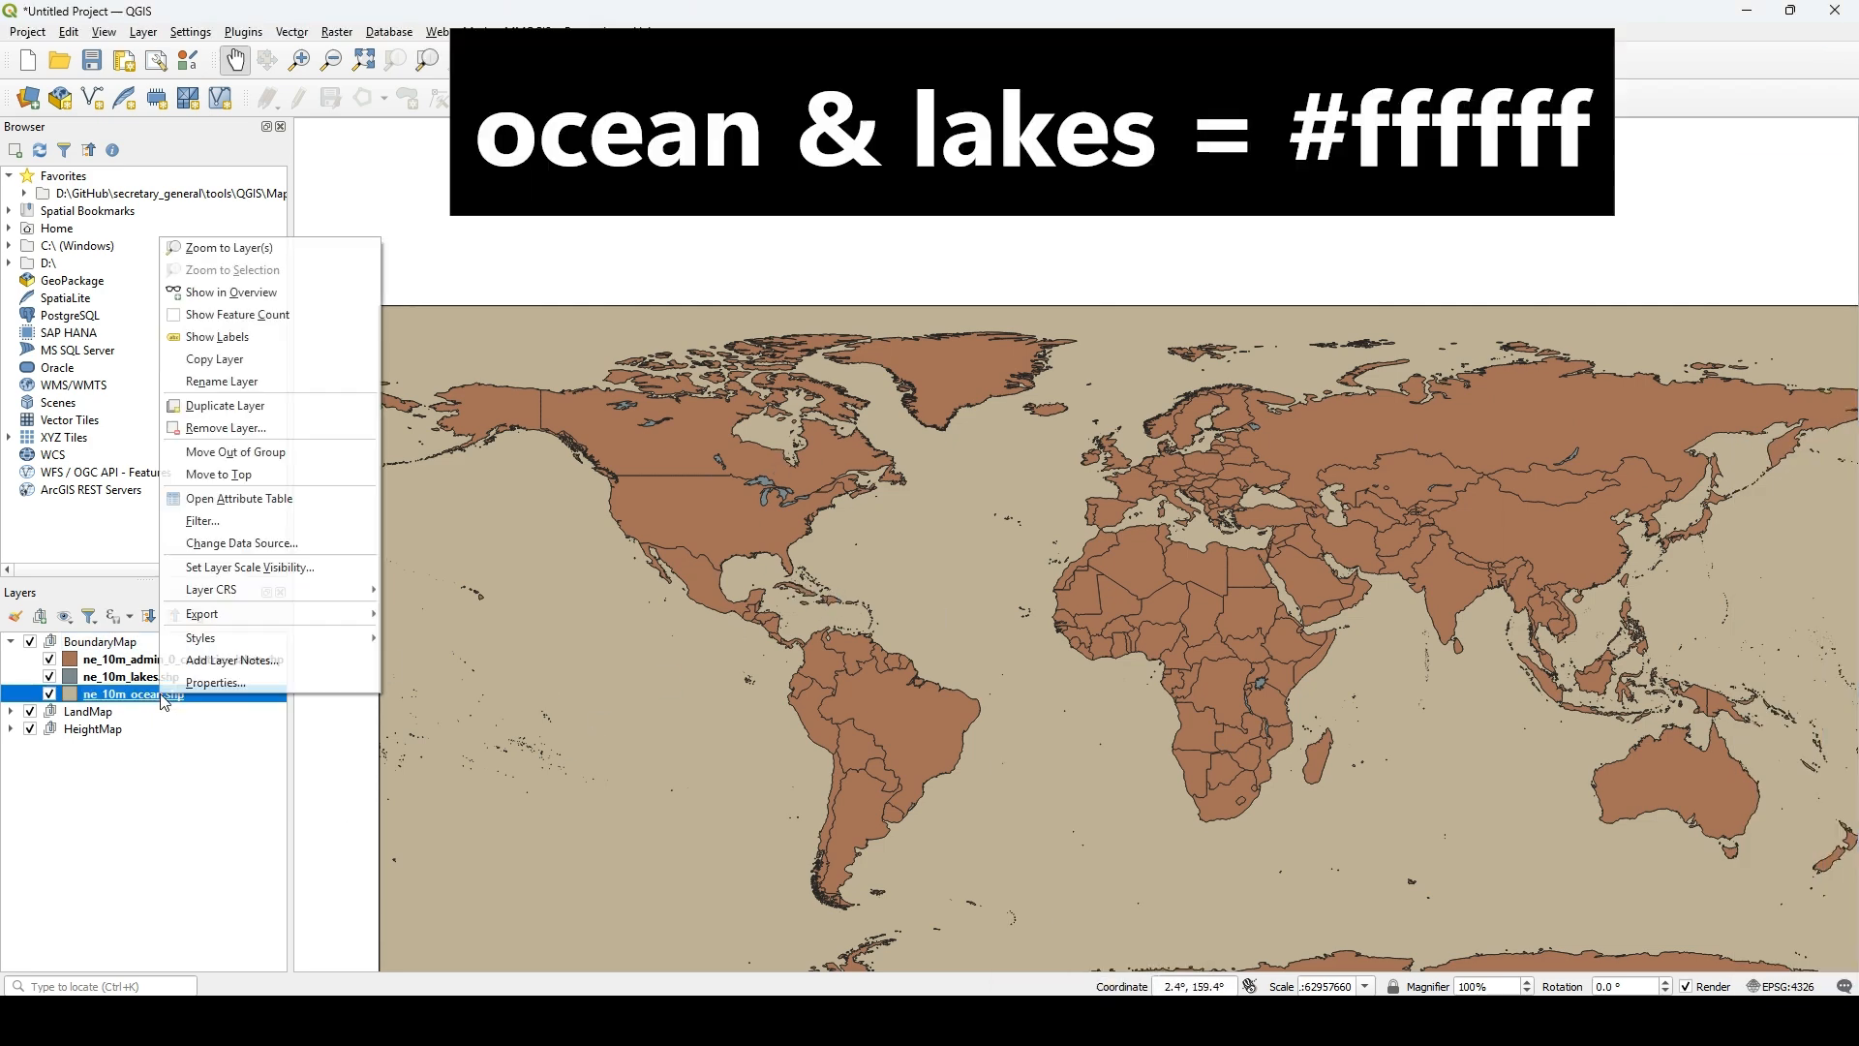
{"action": "left_click", "coordinate": [232, 685]}
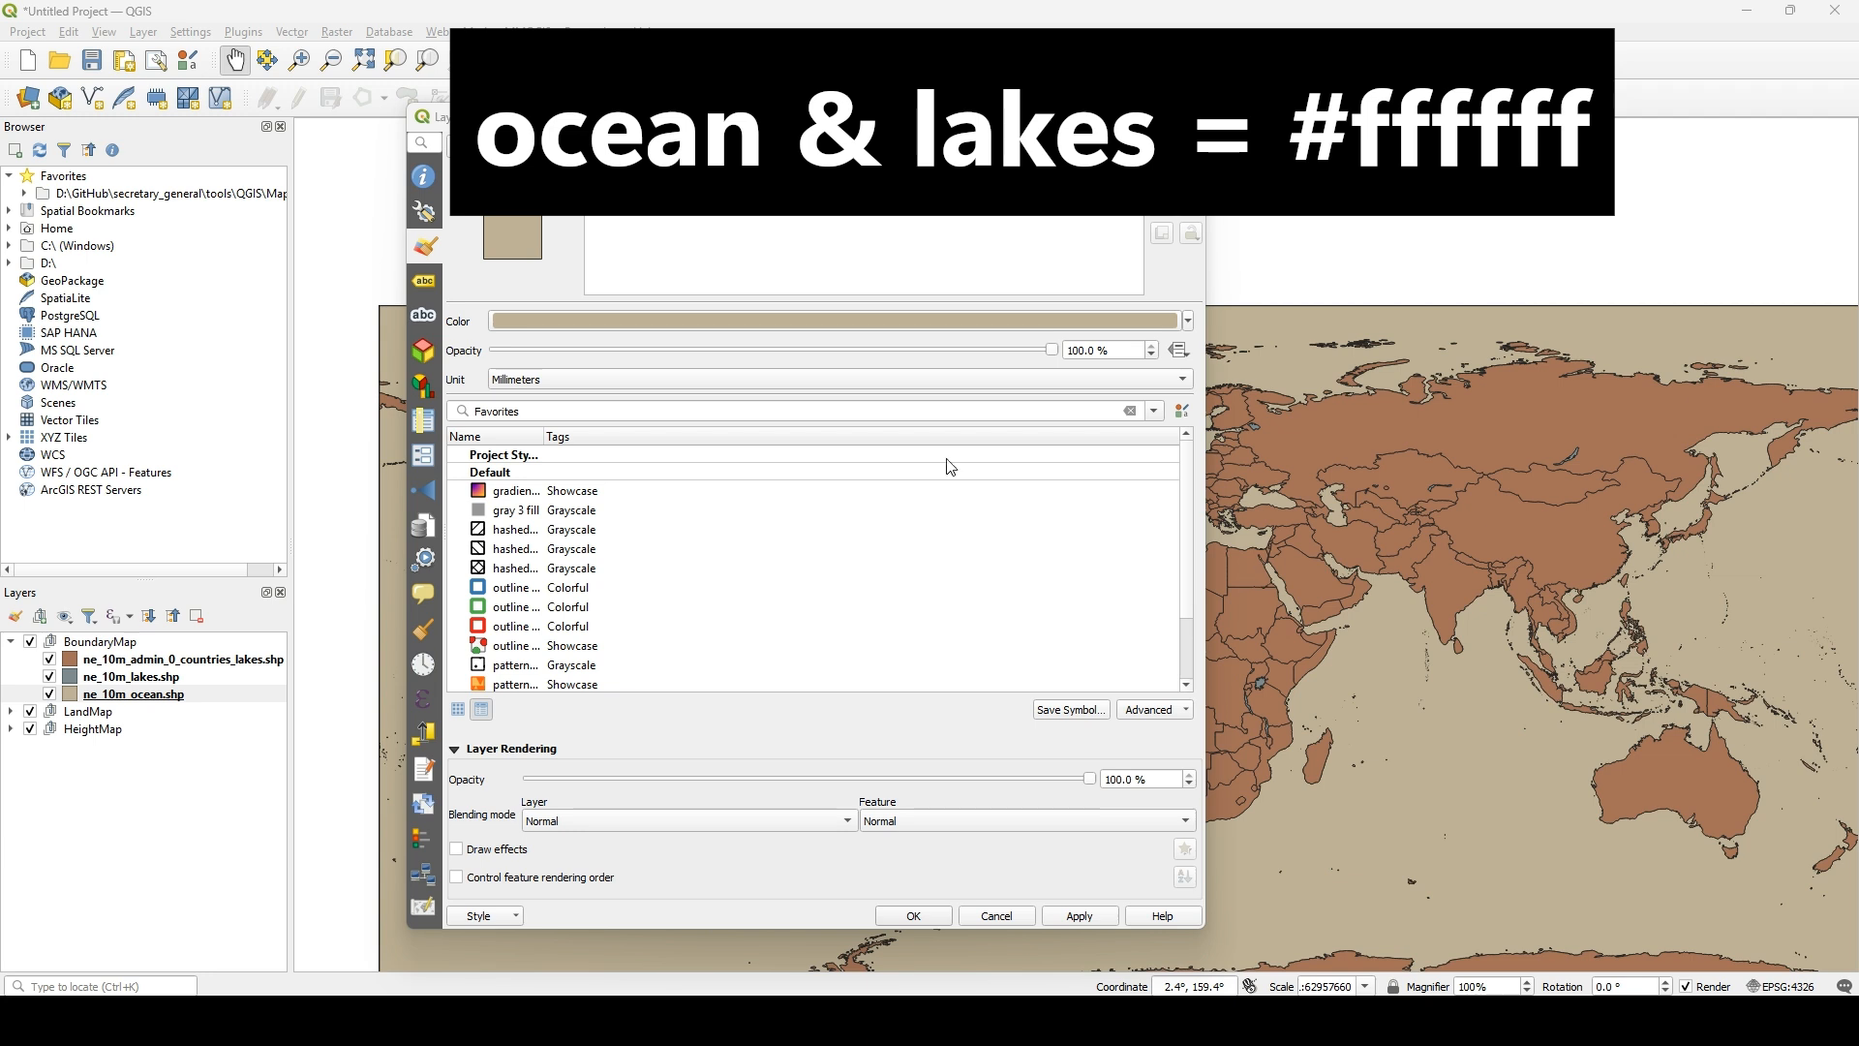
{"action": "left_click", "coordinate": [639, 172]}
{"action": "left_click", "coordinate": [954, 481]}
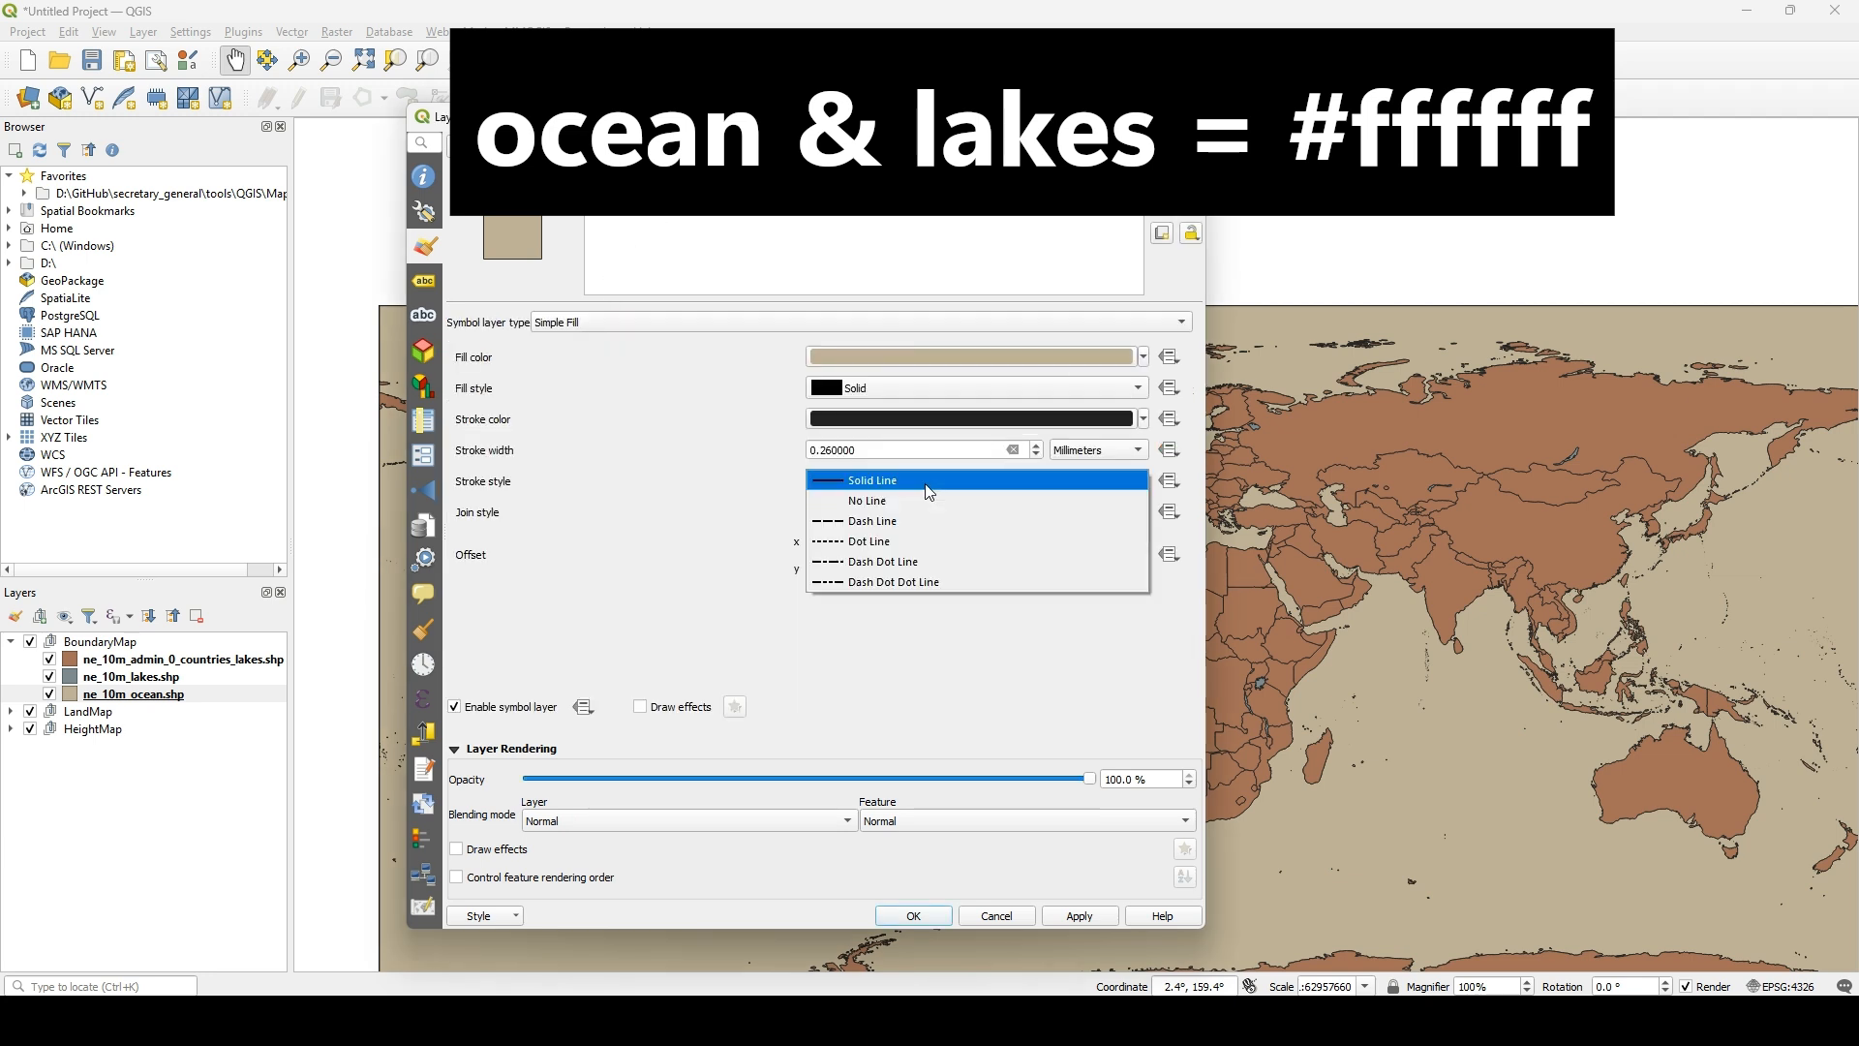
{"action": "left_click", "coordinate": [930, 507]}
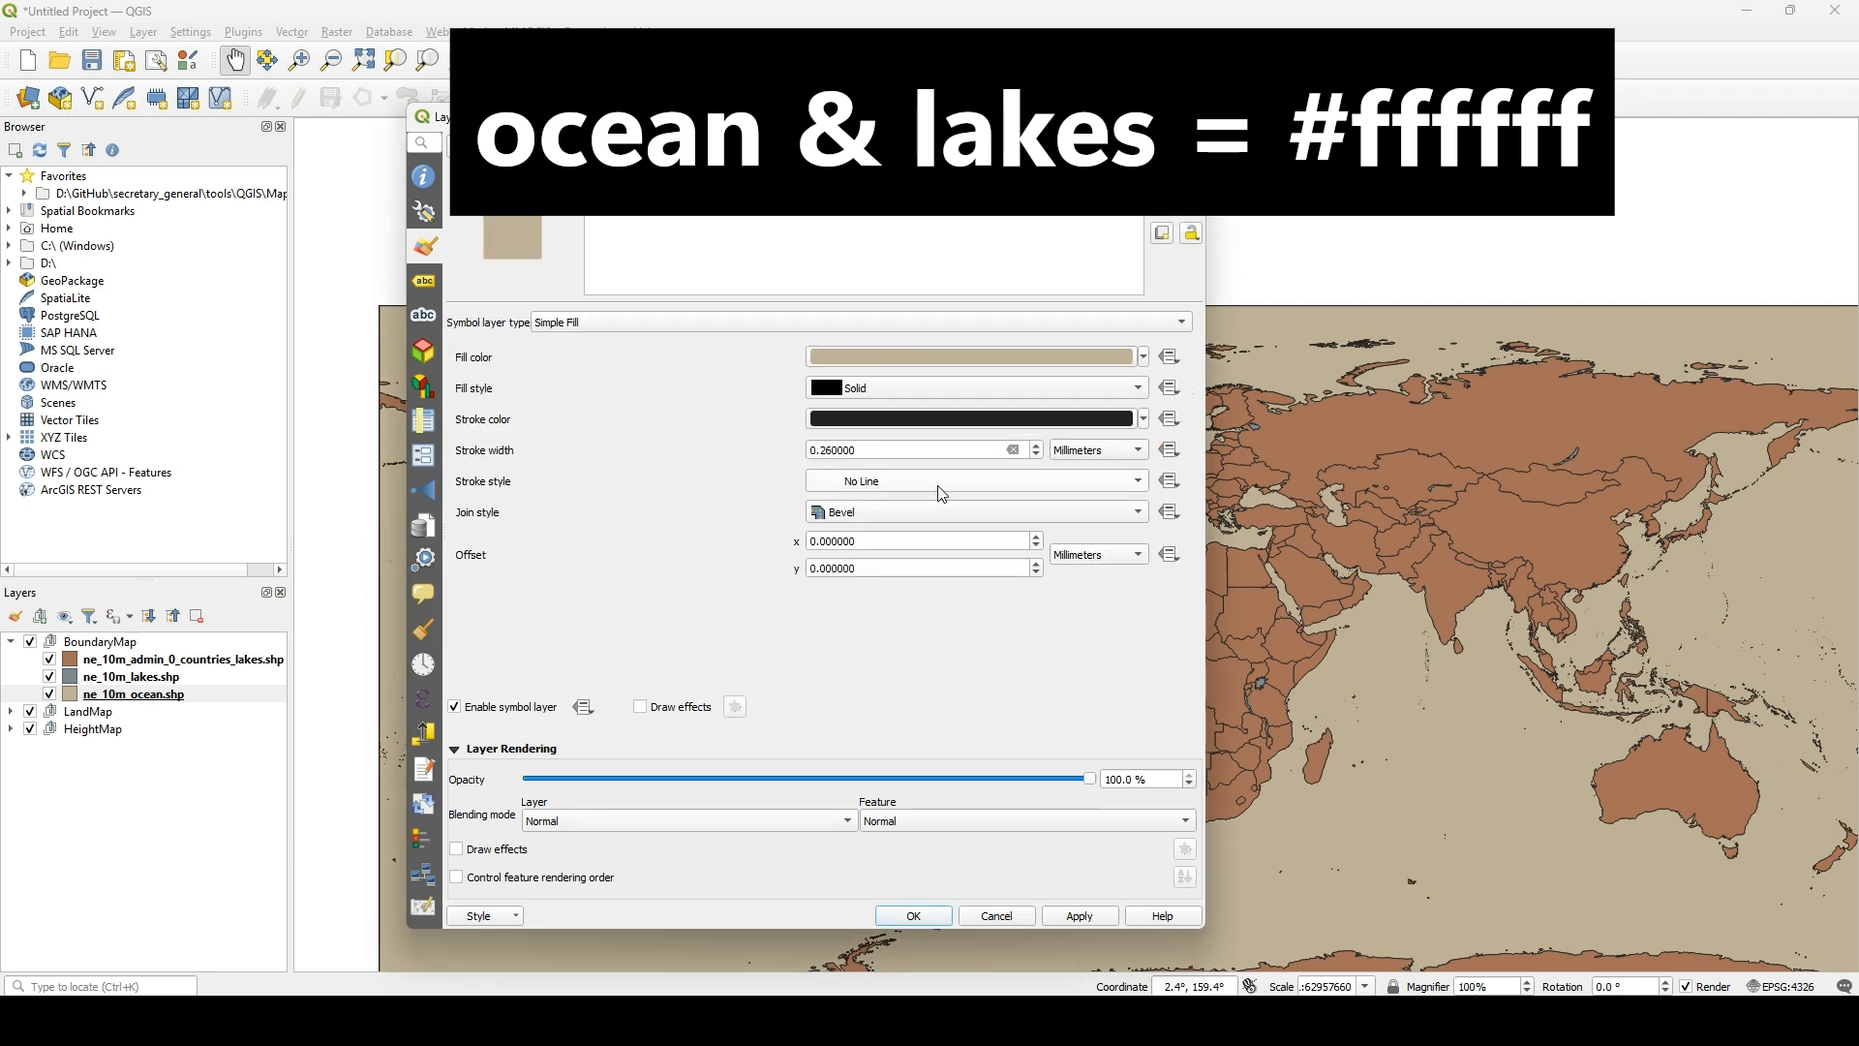
- Set the ocean layer's fill color to #ffffff and apply the symbology
{"action": "left_click", "coordinate": [968, 357]}
{"action": "left_click_drag", "start_coordinate": [937, 531], "coordinate": [902, 531]}
{"action": "type", "text": "ffffff"}
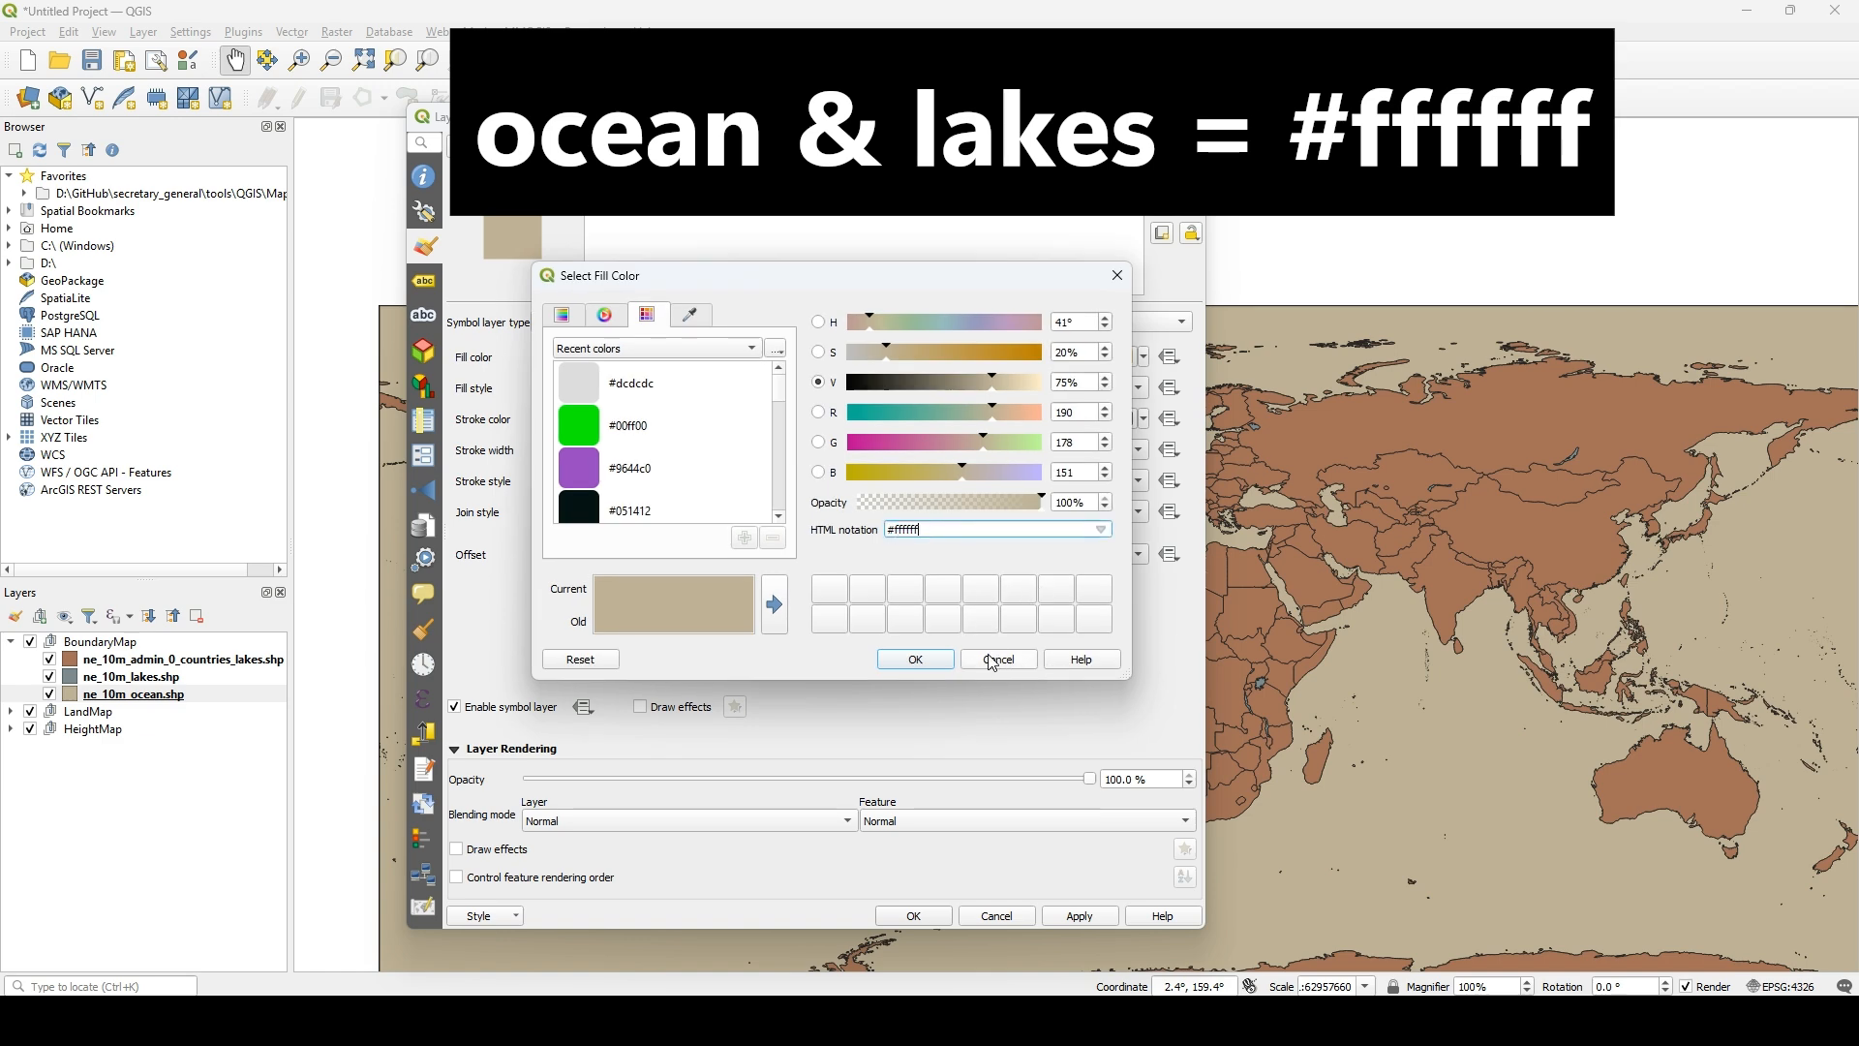
{"action": "left_click", "coordinate": [929, 664]}
{"action": "left_click", "coordinate": [1111, 923]}
{"action": "left_click", "coordinate": [914, 916]}
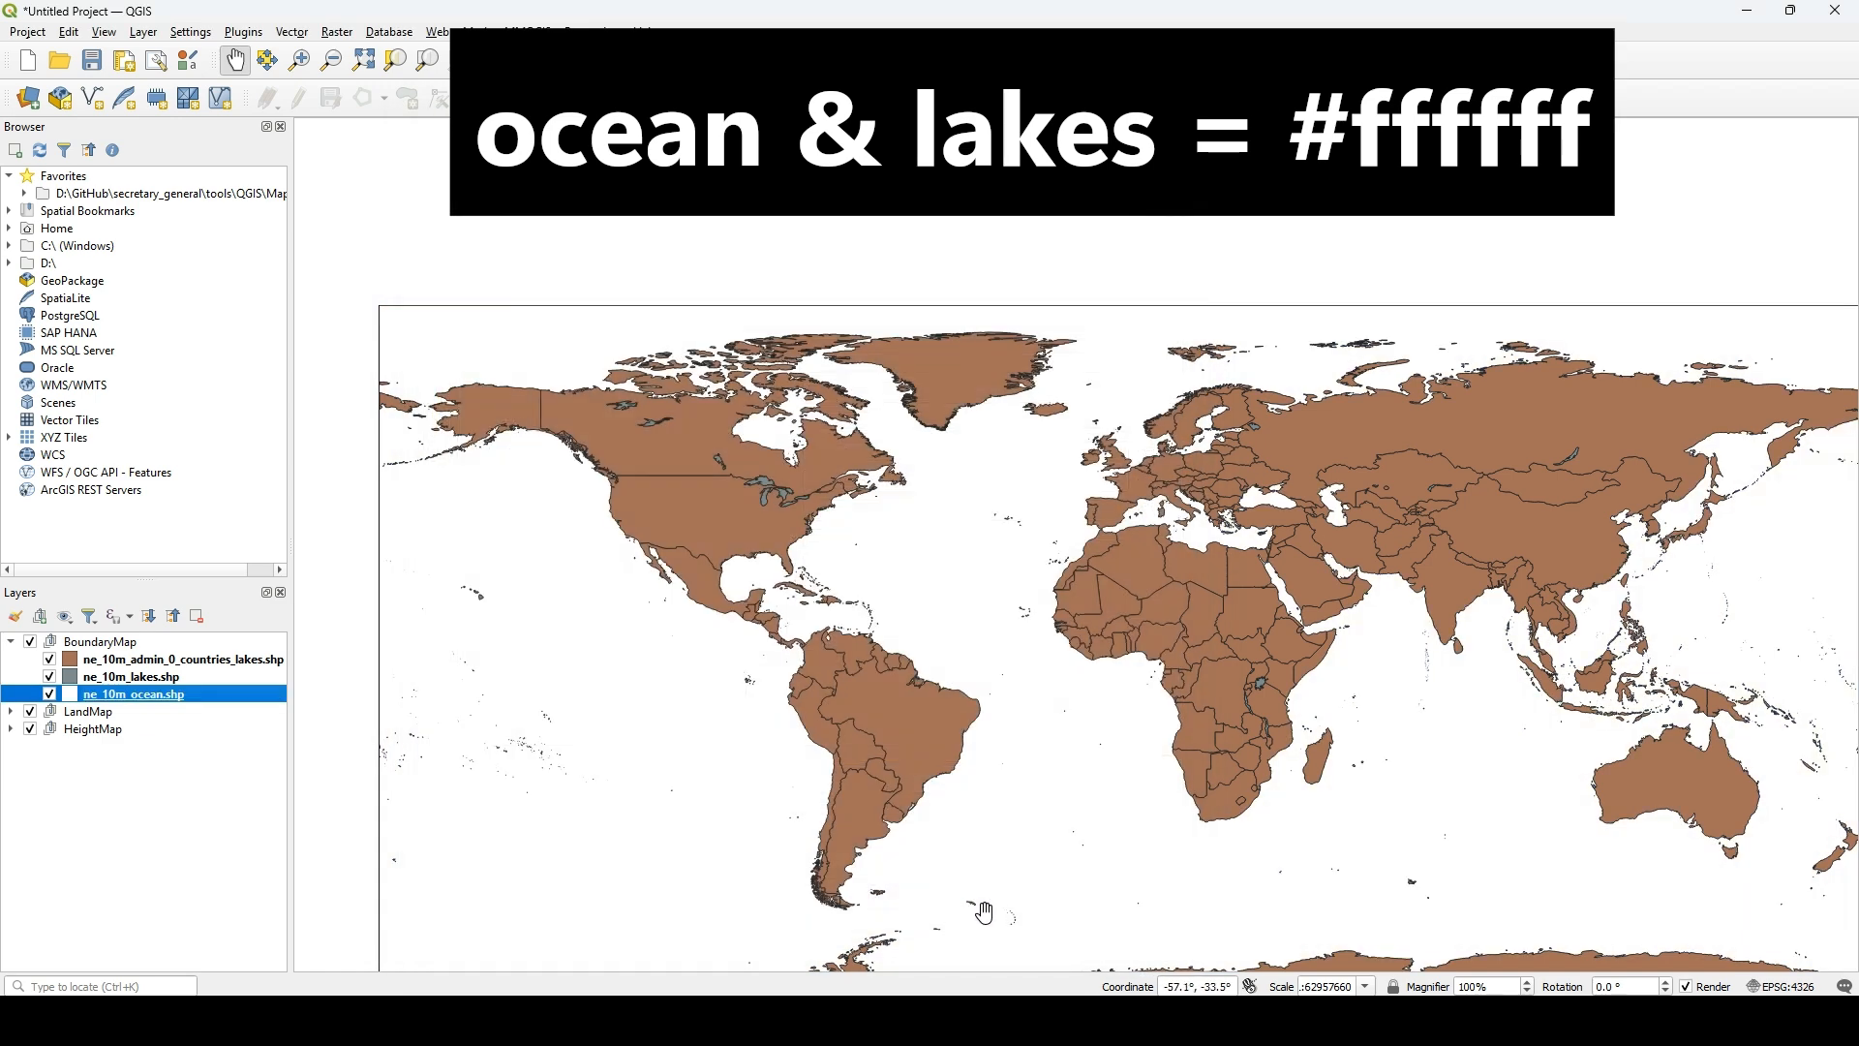
- Set the stroke style of BoundaryMap's lakes layer simple fill to No Line
{"action": "double_click", "coordinate": [180, 678]}
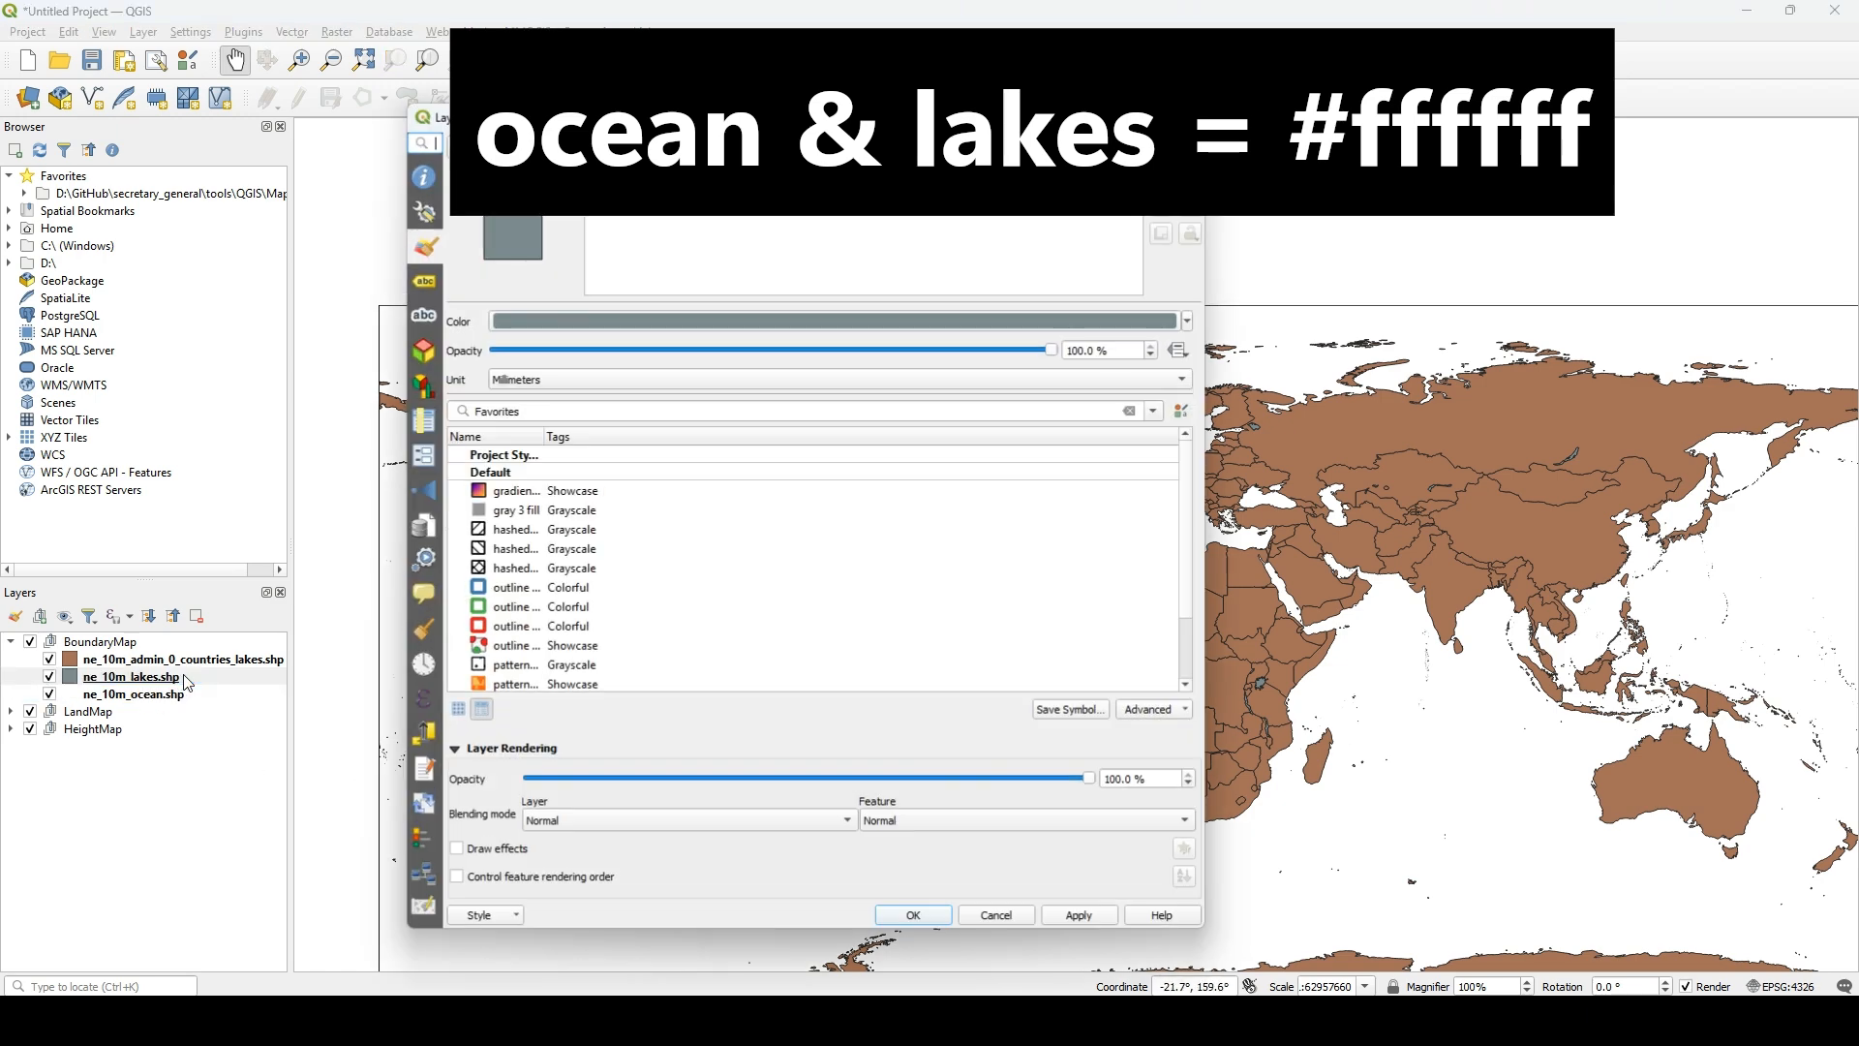
{"action": "left_click", "coordinate": [693, 218]}
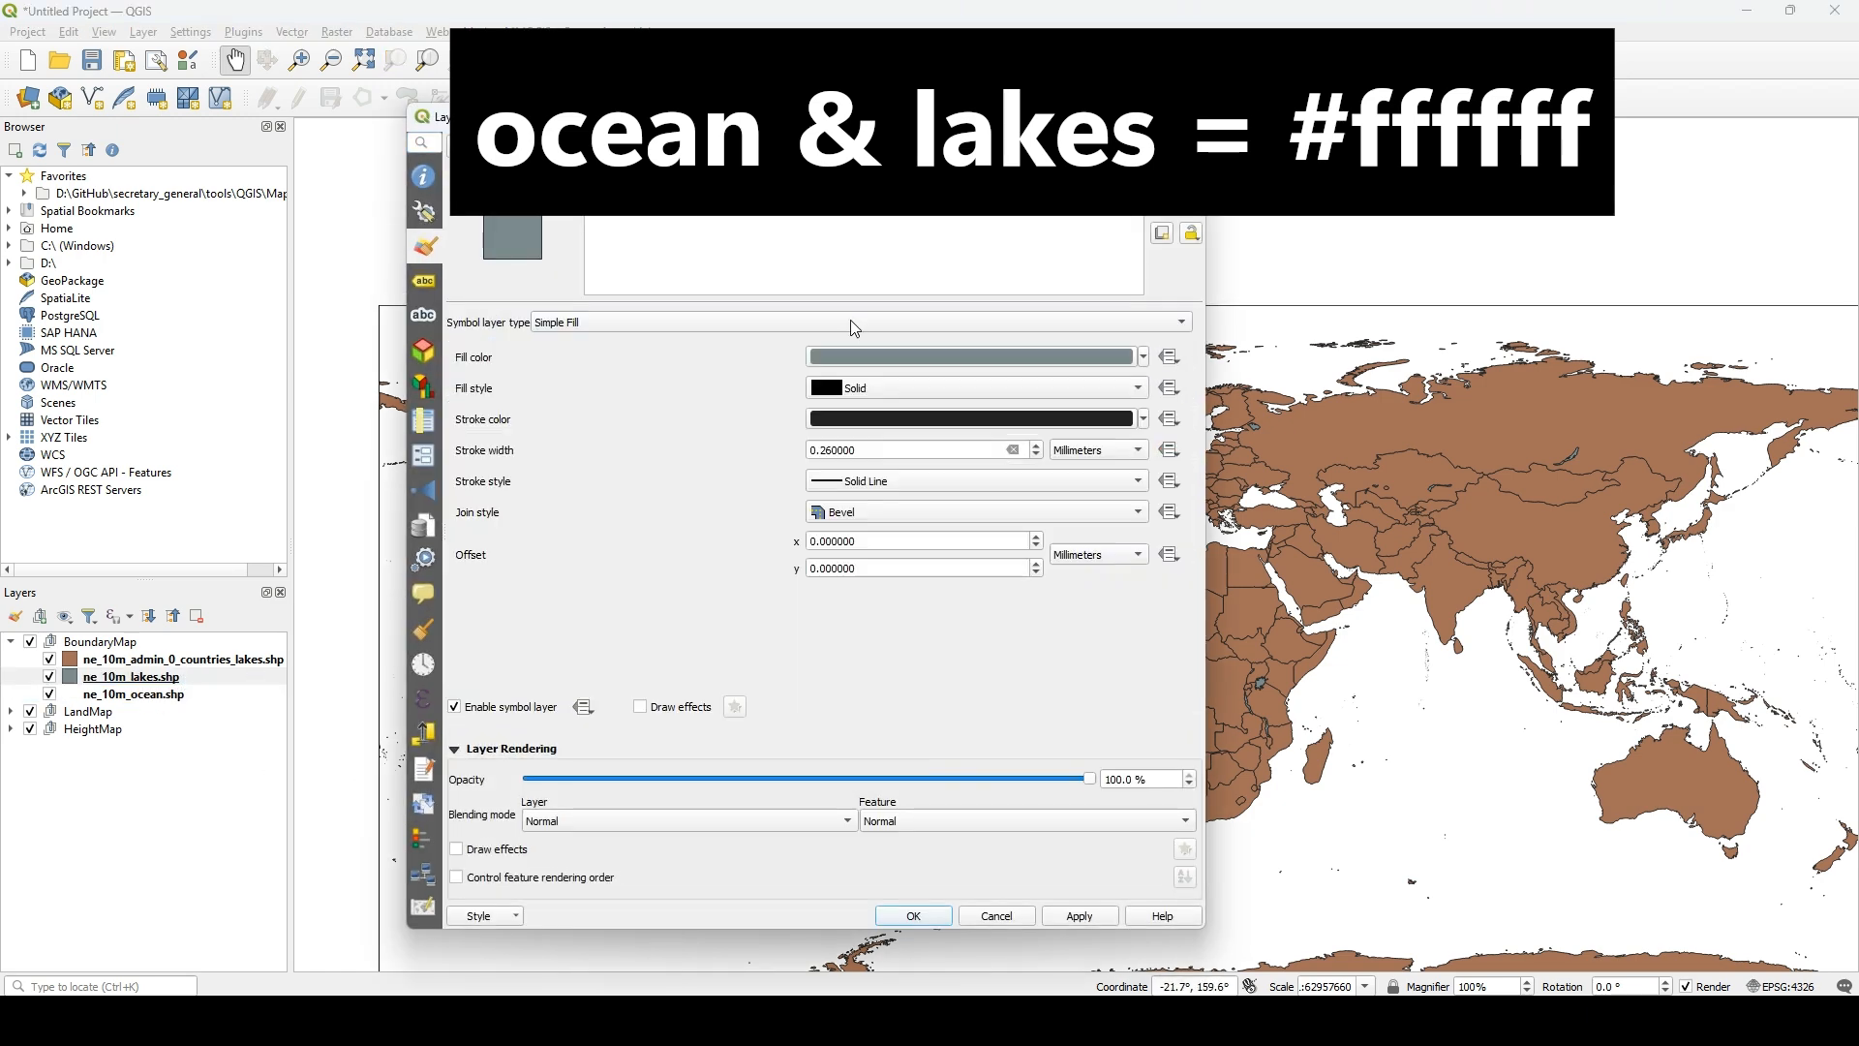
{"action": "left_click", "coordinate": [908, 481]}
{"action": "left_click", "coordinate": [918, 508]}
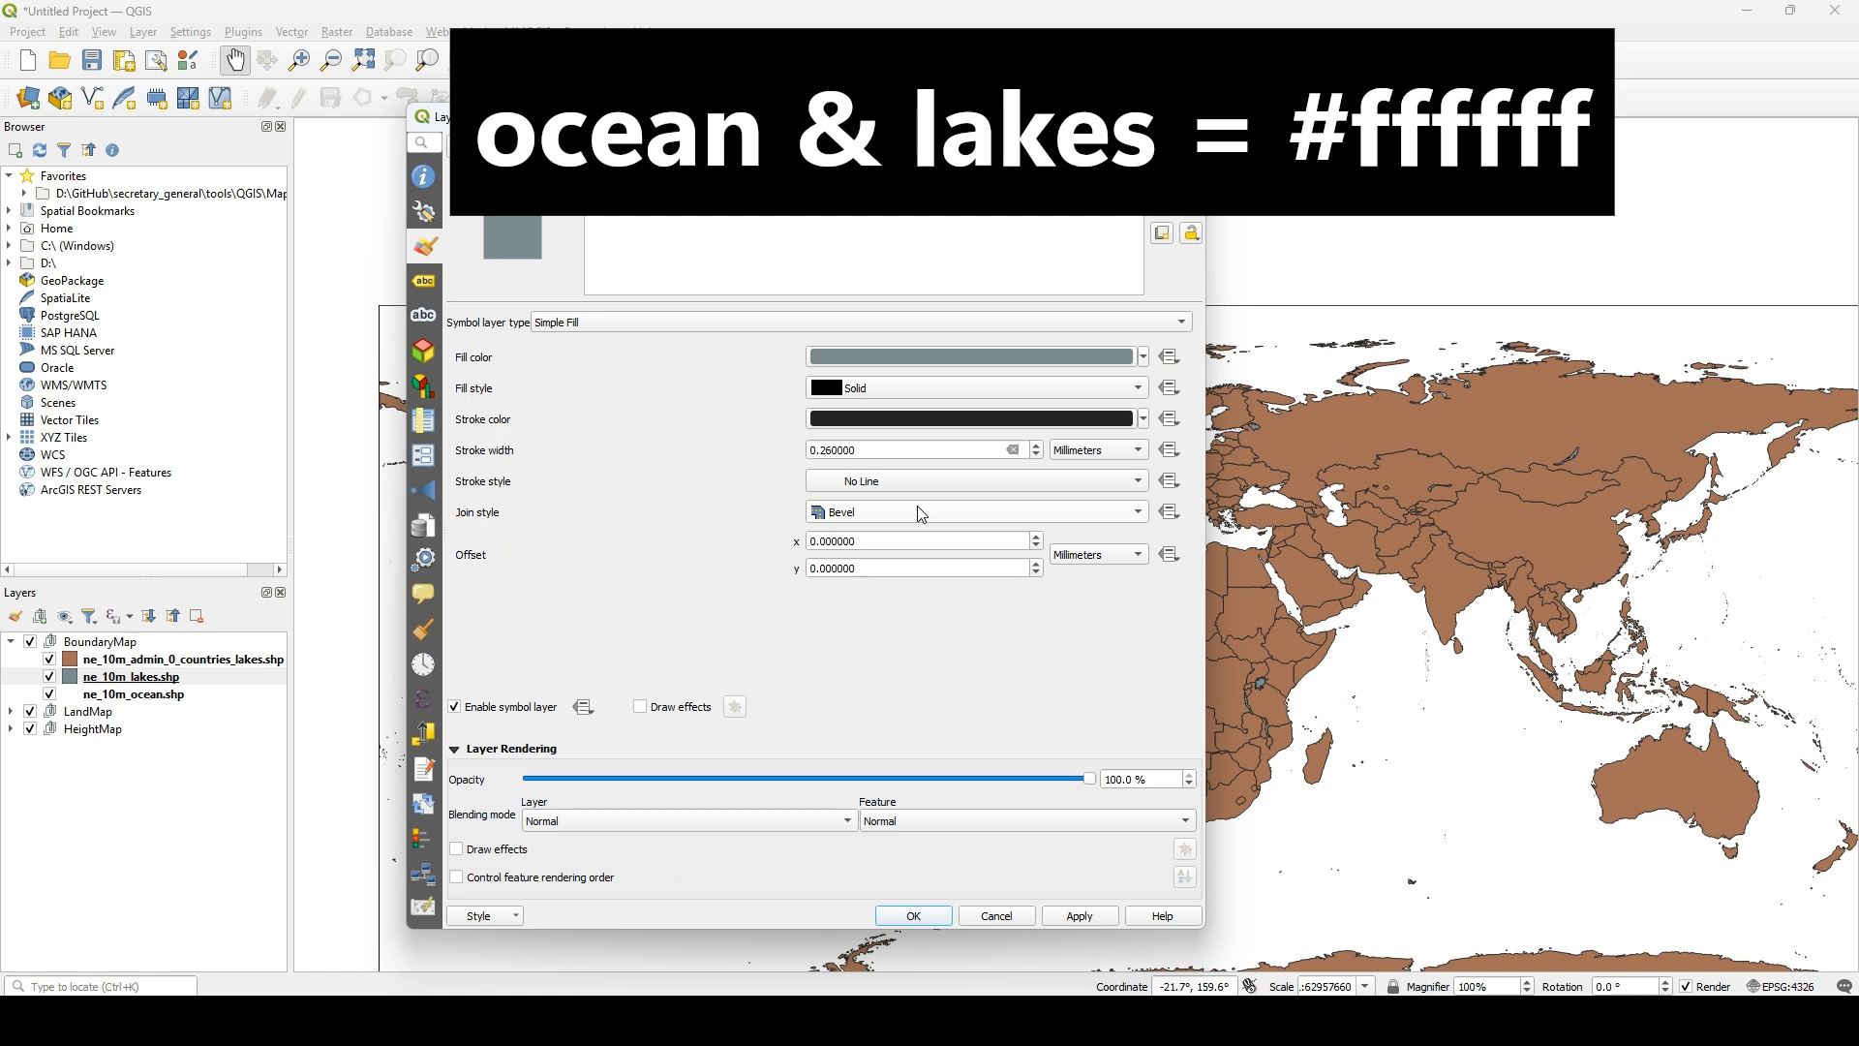
- Set the lakes layer's fill color to #ffffff and accept the symbology
{"action": "left_click", "coordinate": [927, 349]}
{"action": "double_click", "coordinate": [897, 532]}
{"action": "type", "text": "ffffff"}
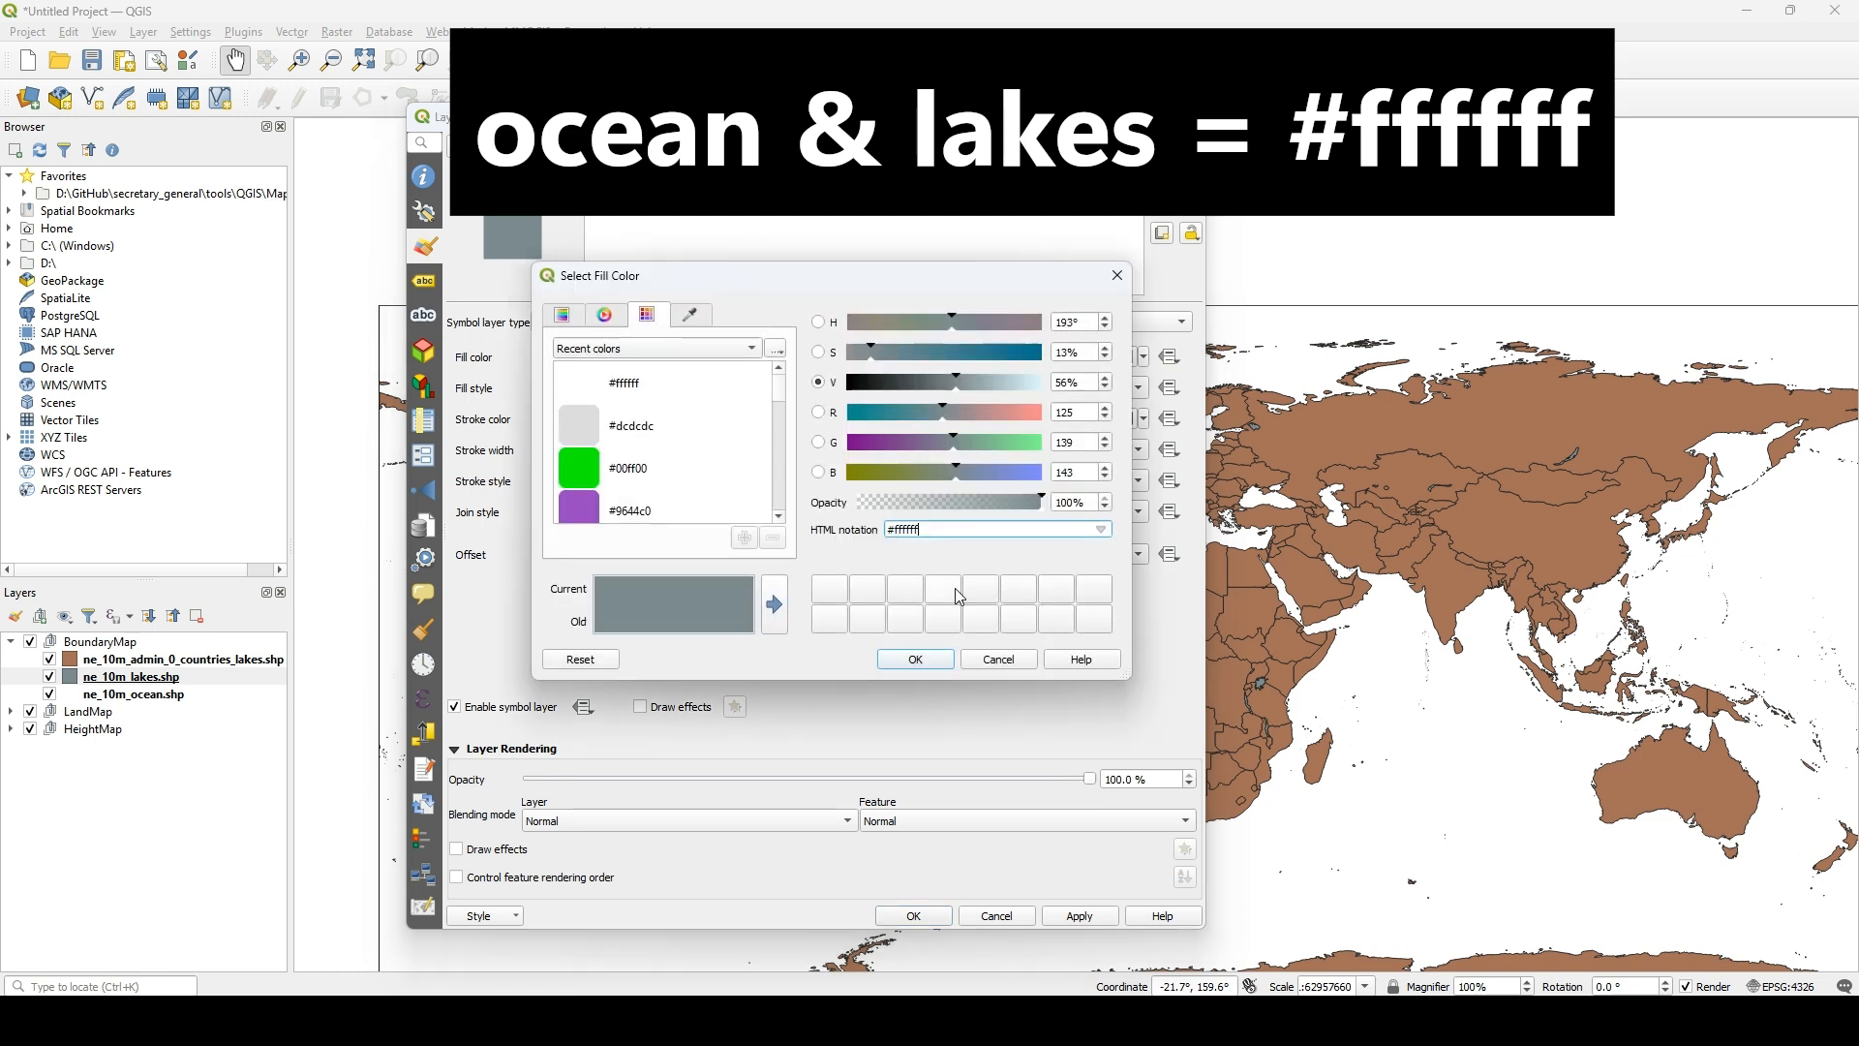
{"action": "left_click", "coordinate": [915, 658]}
{"action": "left_click", "coordinate": [937, 916]}
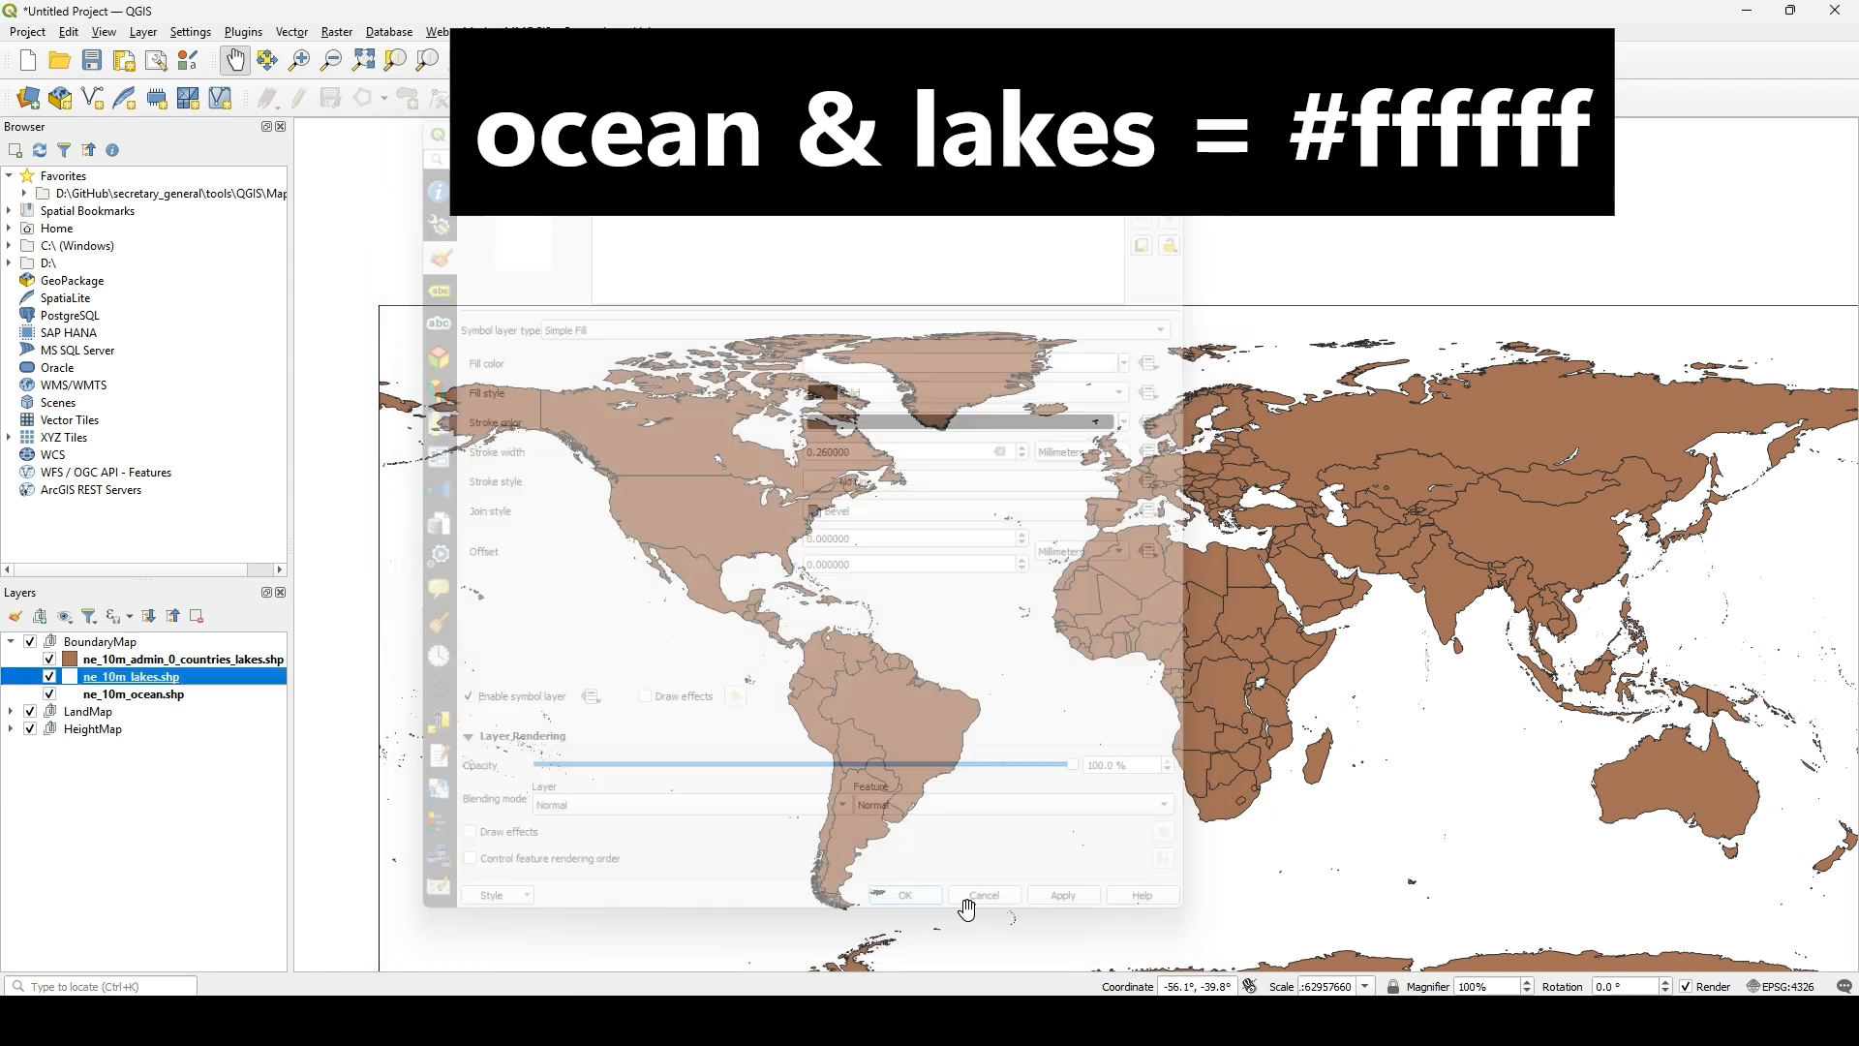
- Set the stroke width of the ne_10m_admin_0_countries_lakes.shp simple fill to 2 pixels and apply it
{"action": "left_click", "coordinate": [210, 662]}
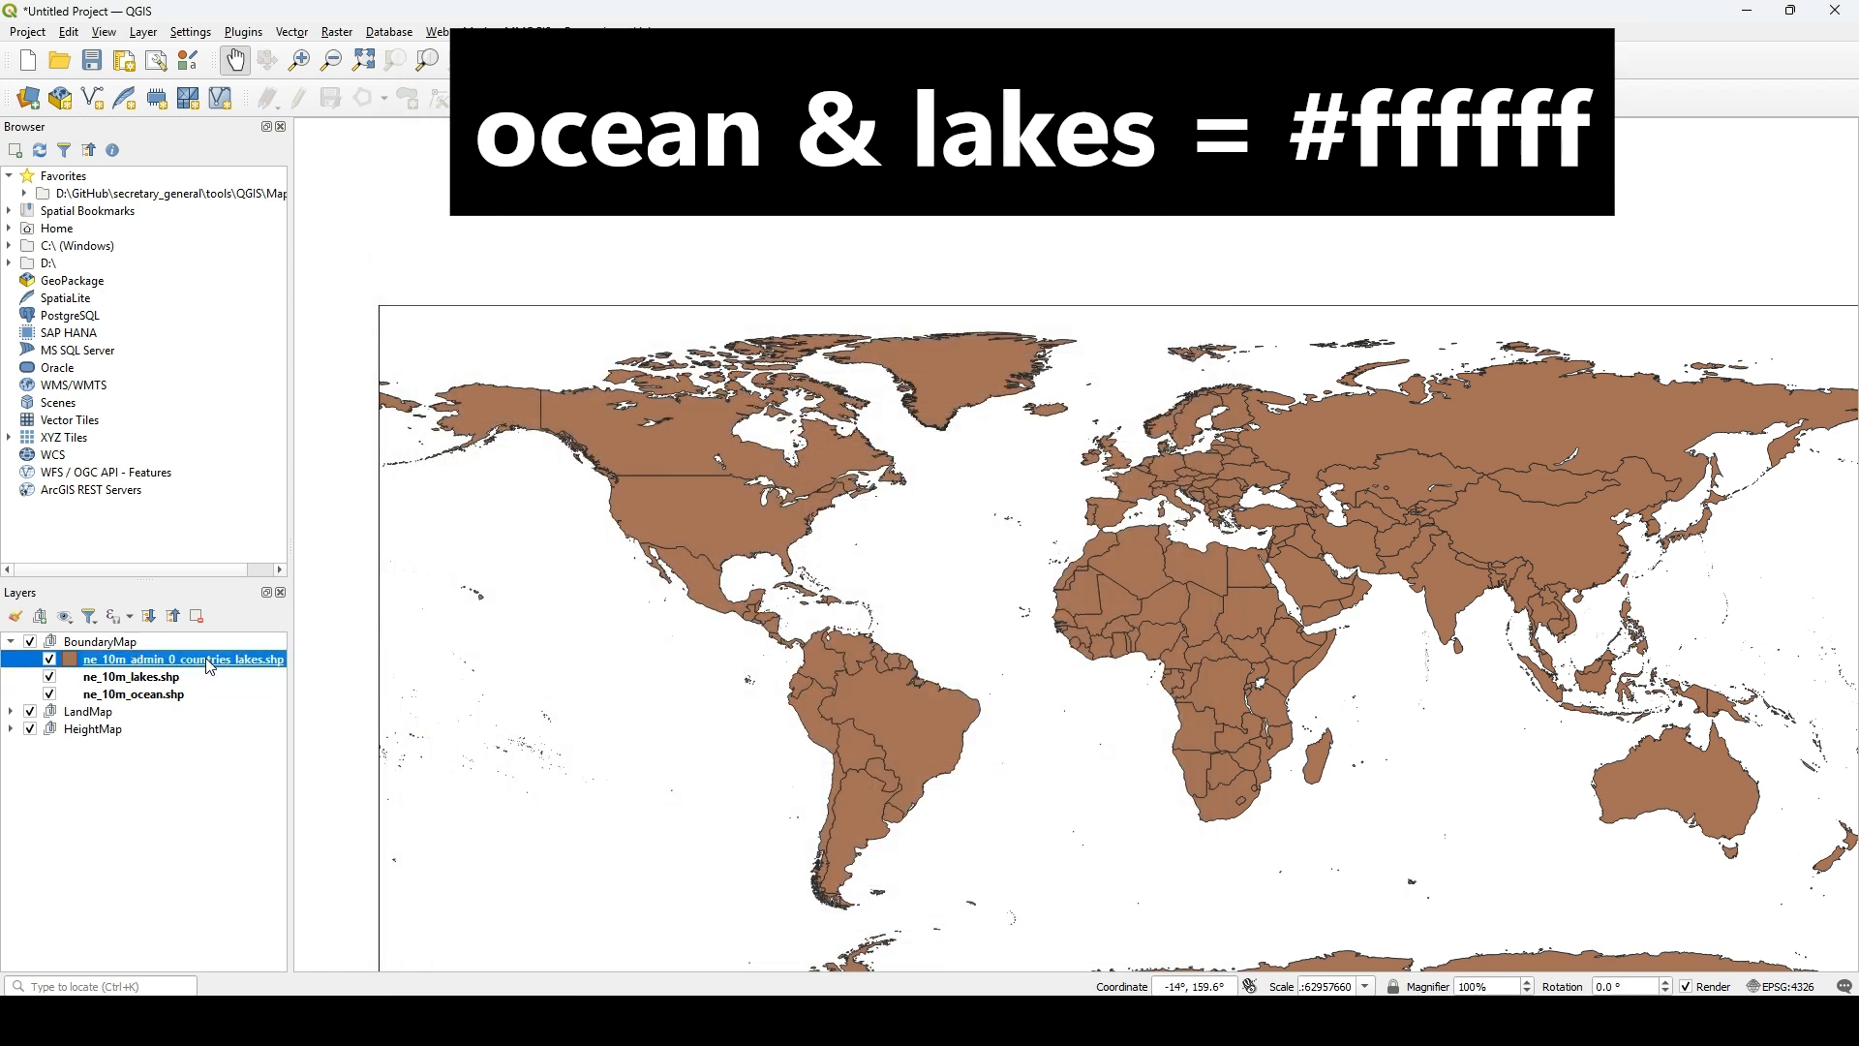
{"action": "double_click", "coordinate": [210, 666]}
{"action": "left_click", "coordinate": [690, 193]}
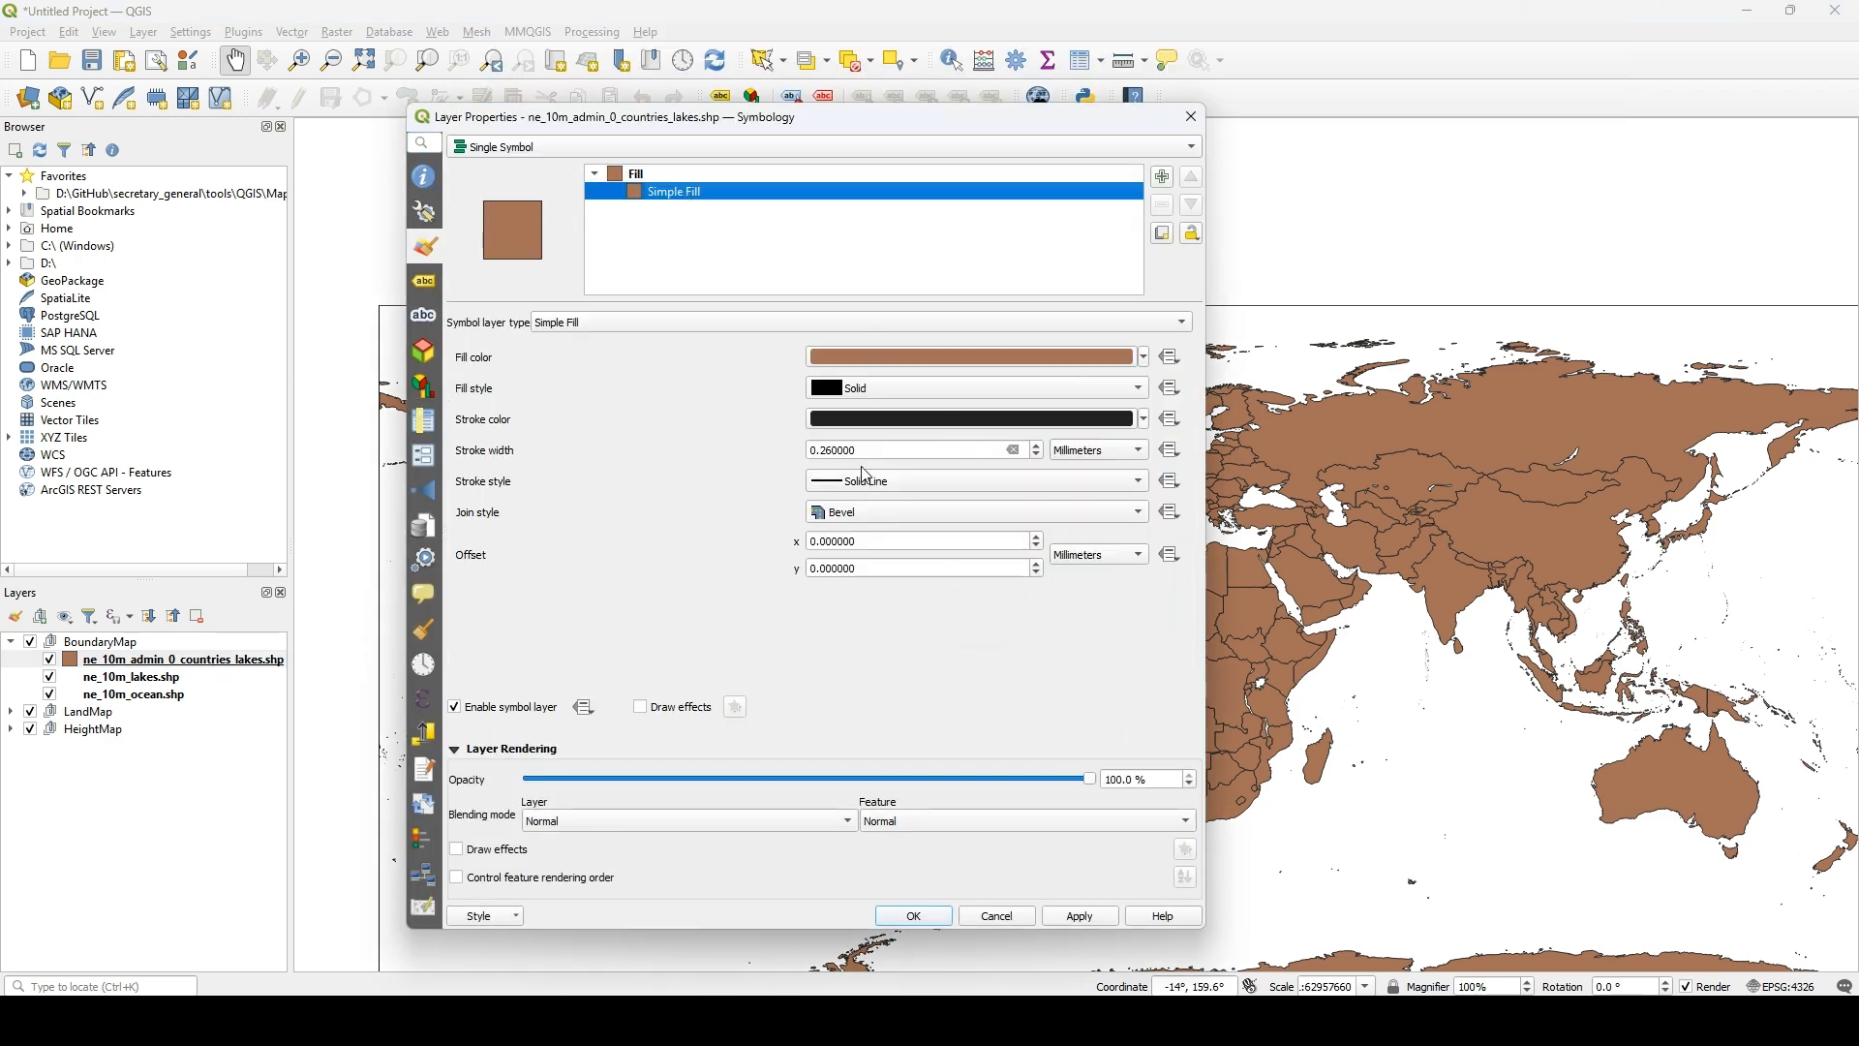
{"action": "left_click", "coordinate": [1100, 460]}
{"action": "left_click", "coordinate": [1075, 491]}
{"action": "double_click", "coordinate": [911, 451]}
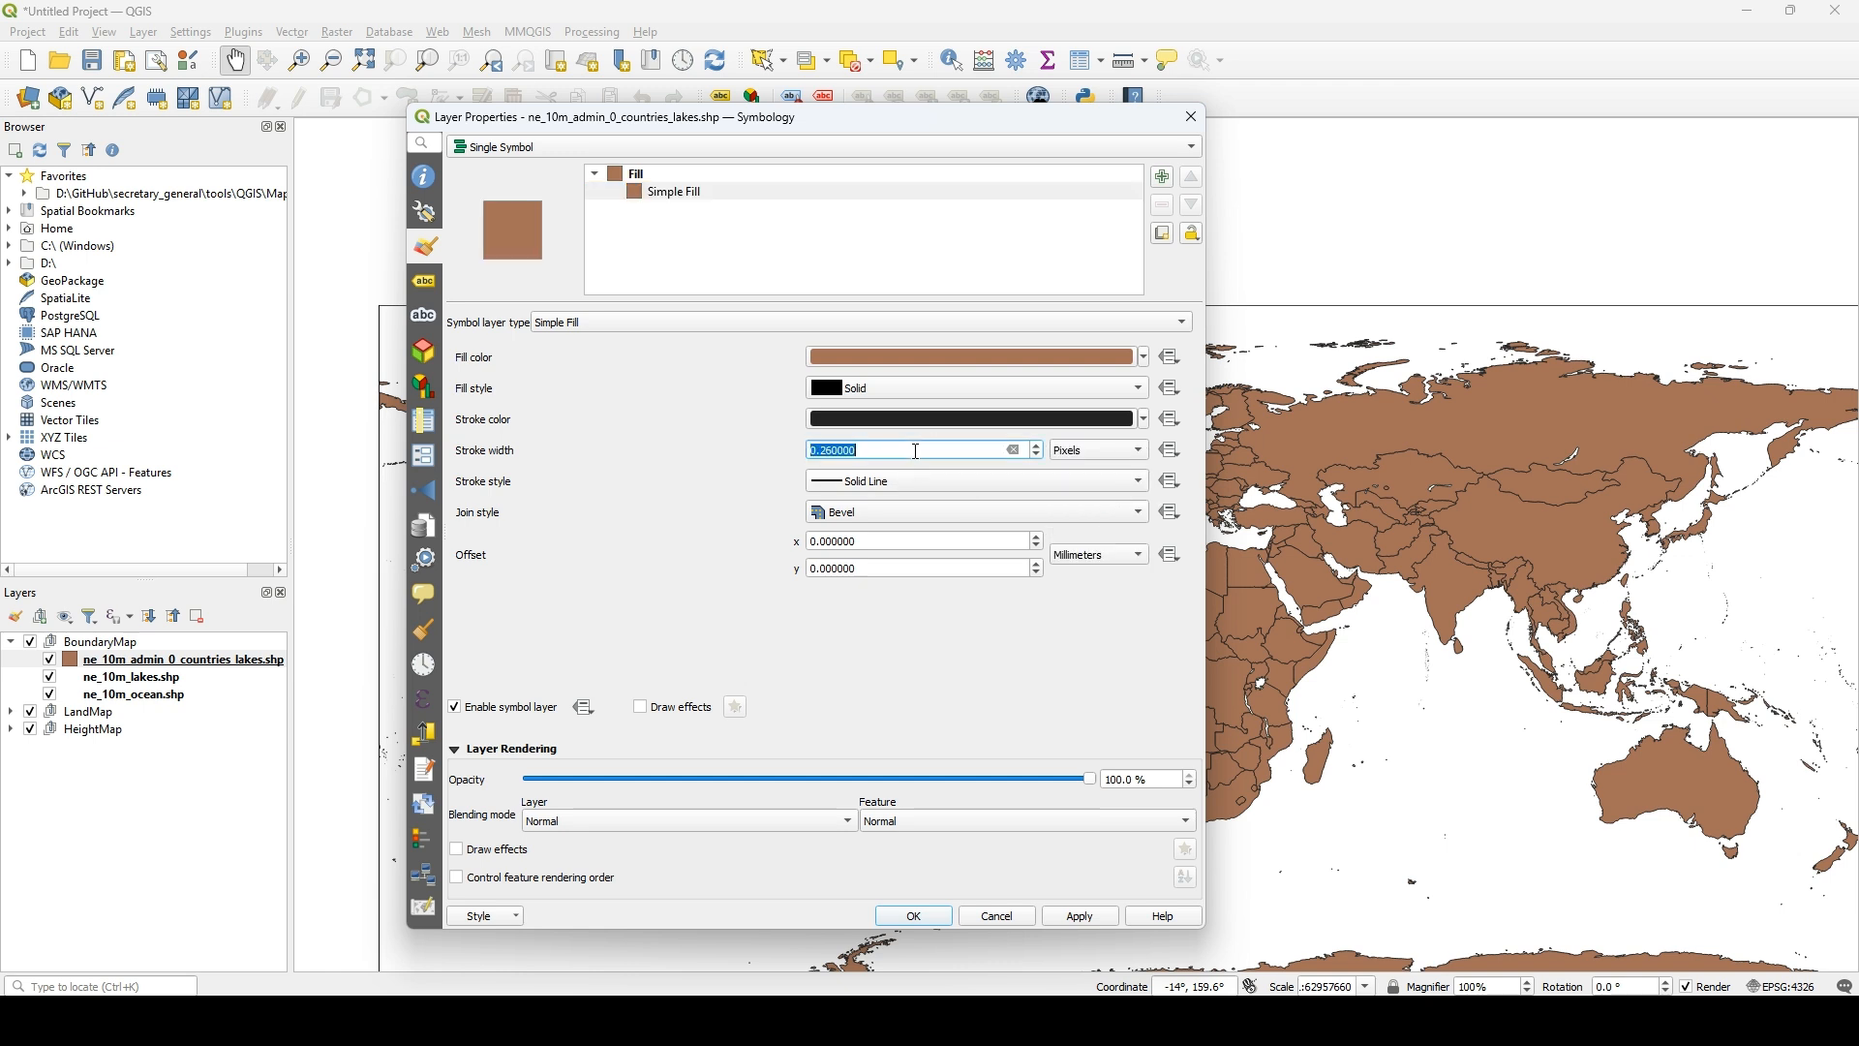
{"action": "type", "text": "2"}
{"action": "left_click", "coordinate": [1089, 920]}
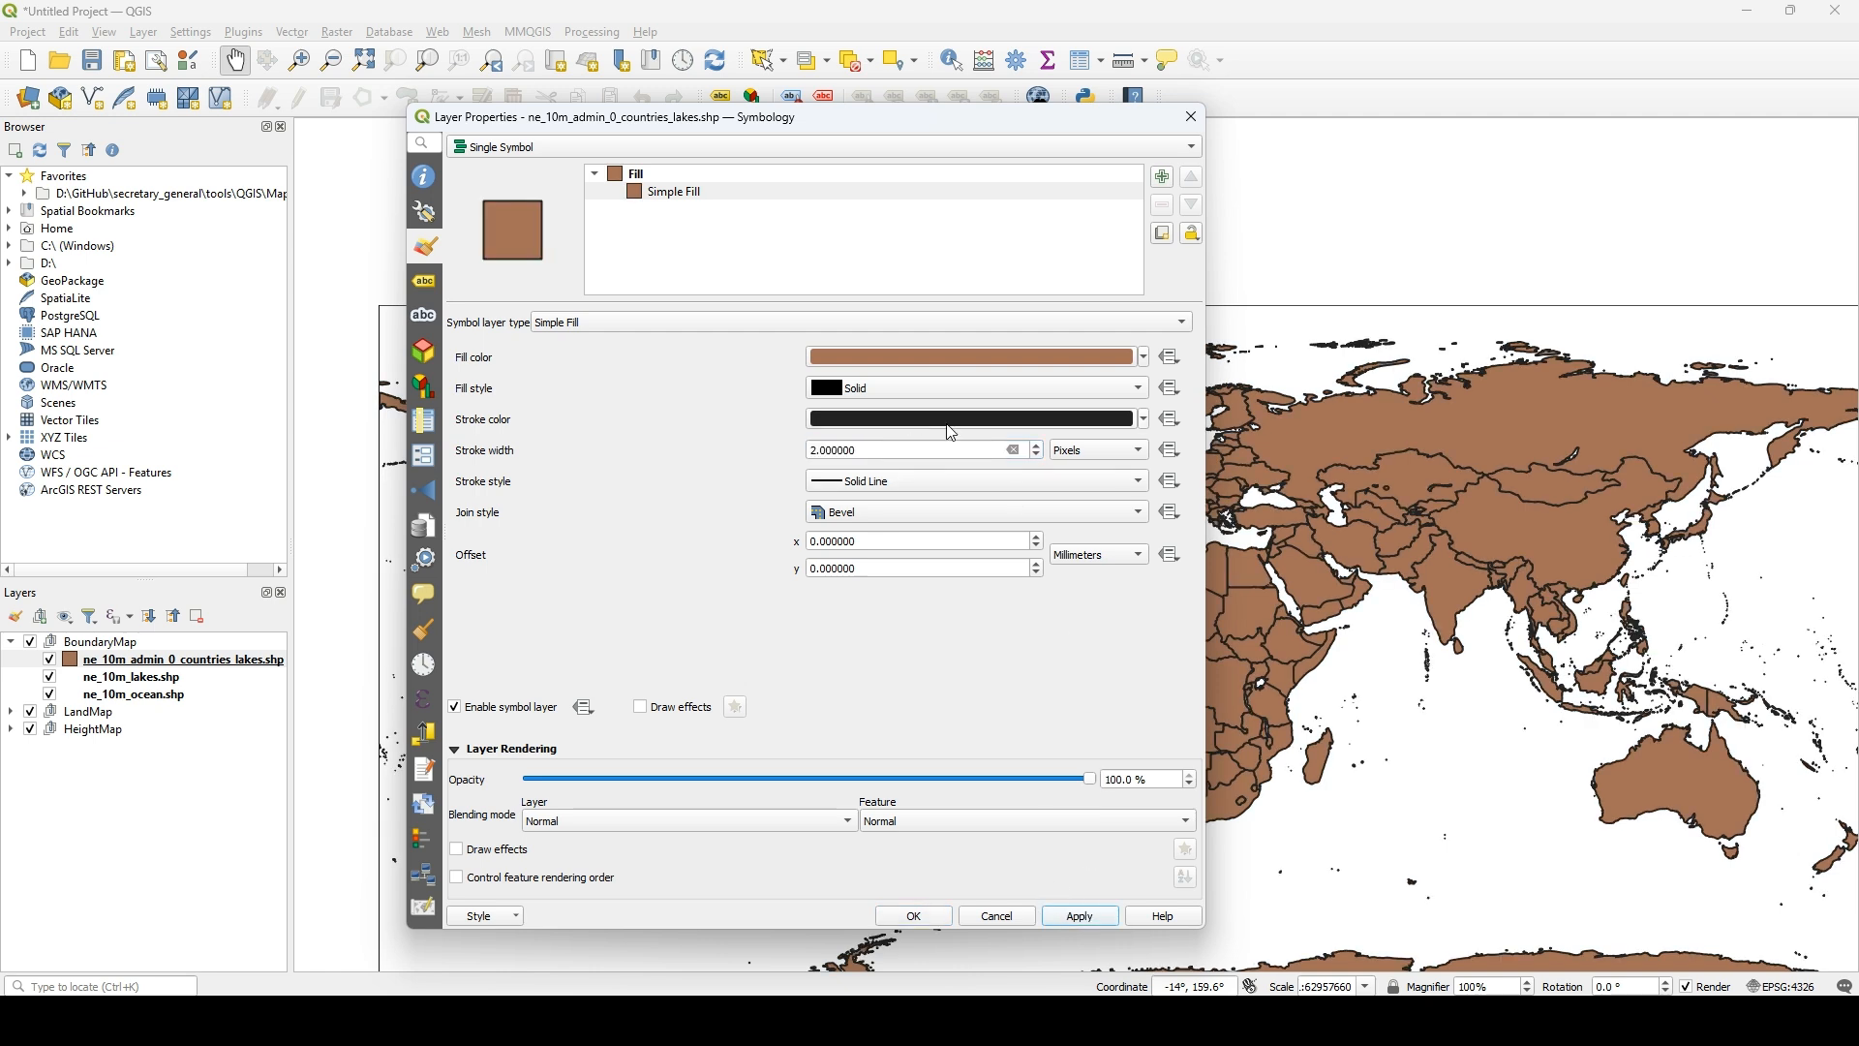
- Set the countries layer's fill color to #dcdcdc and accept the symbology
{"action": "mouse_move", "coordinate": [951, 429]}
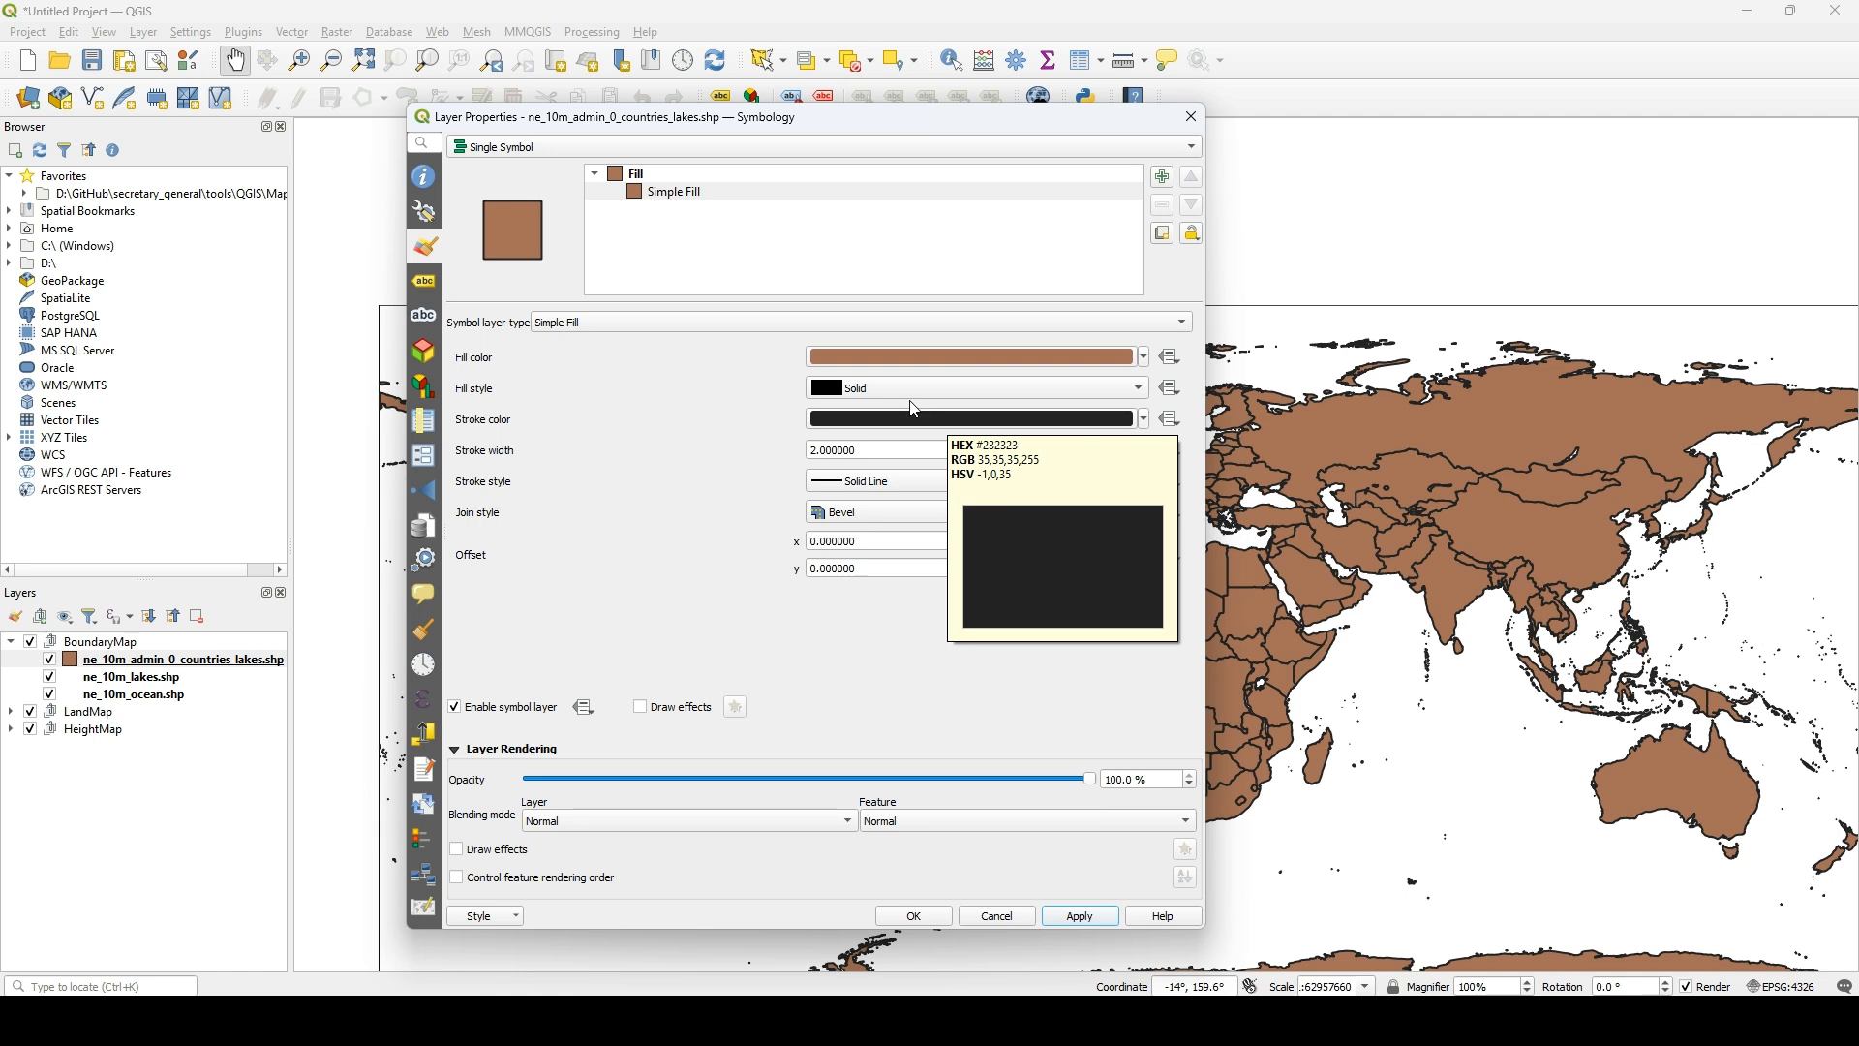
{"action": "left_click", "coordinate": [968, 356]}
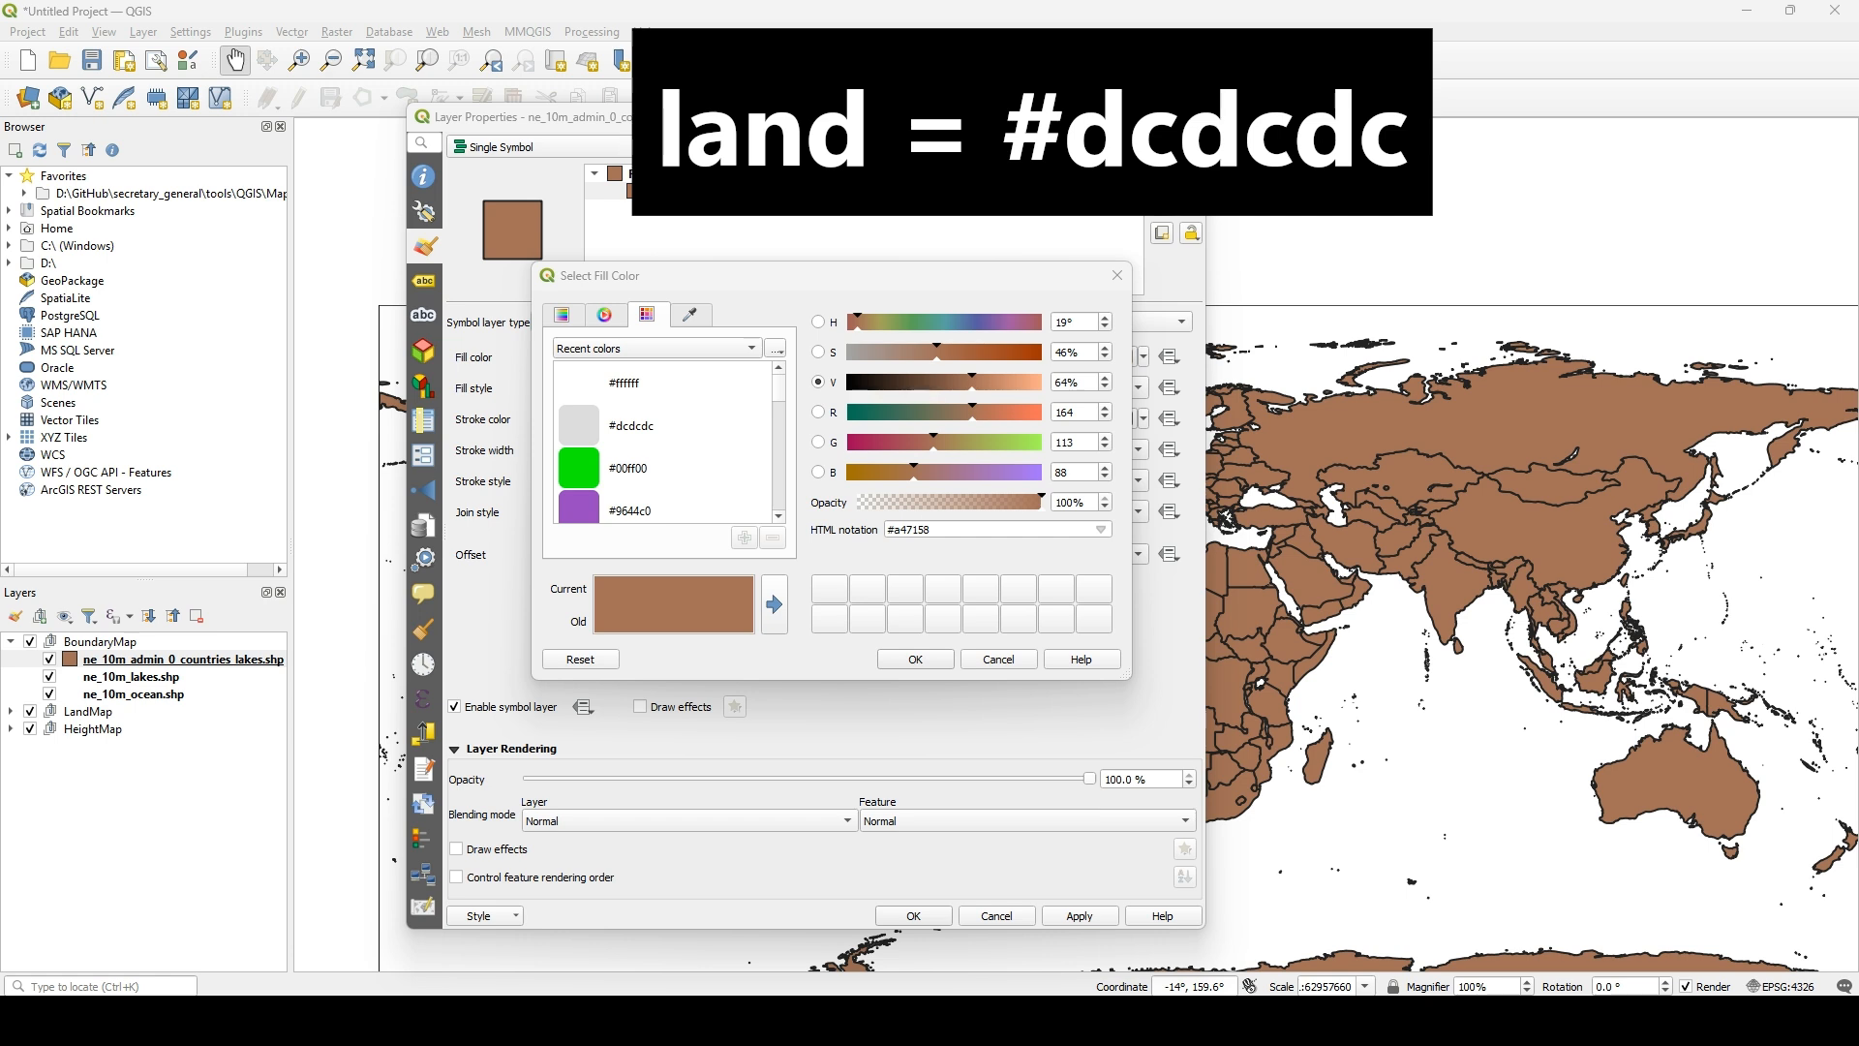
{"action": "left_click_drag", "start_coordinate": [894, 529], "coordinate": [912, 531]}
{"action": "type", "text": "dcdcdc"}
{"action": "double_click", "coordinate": [900, 531]}
{"action": "type", "text": "dcdcdc"}
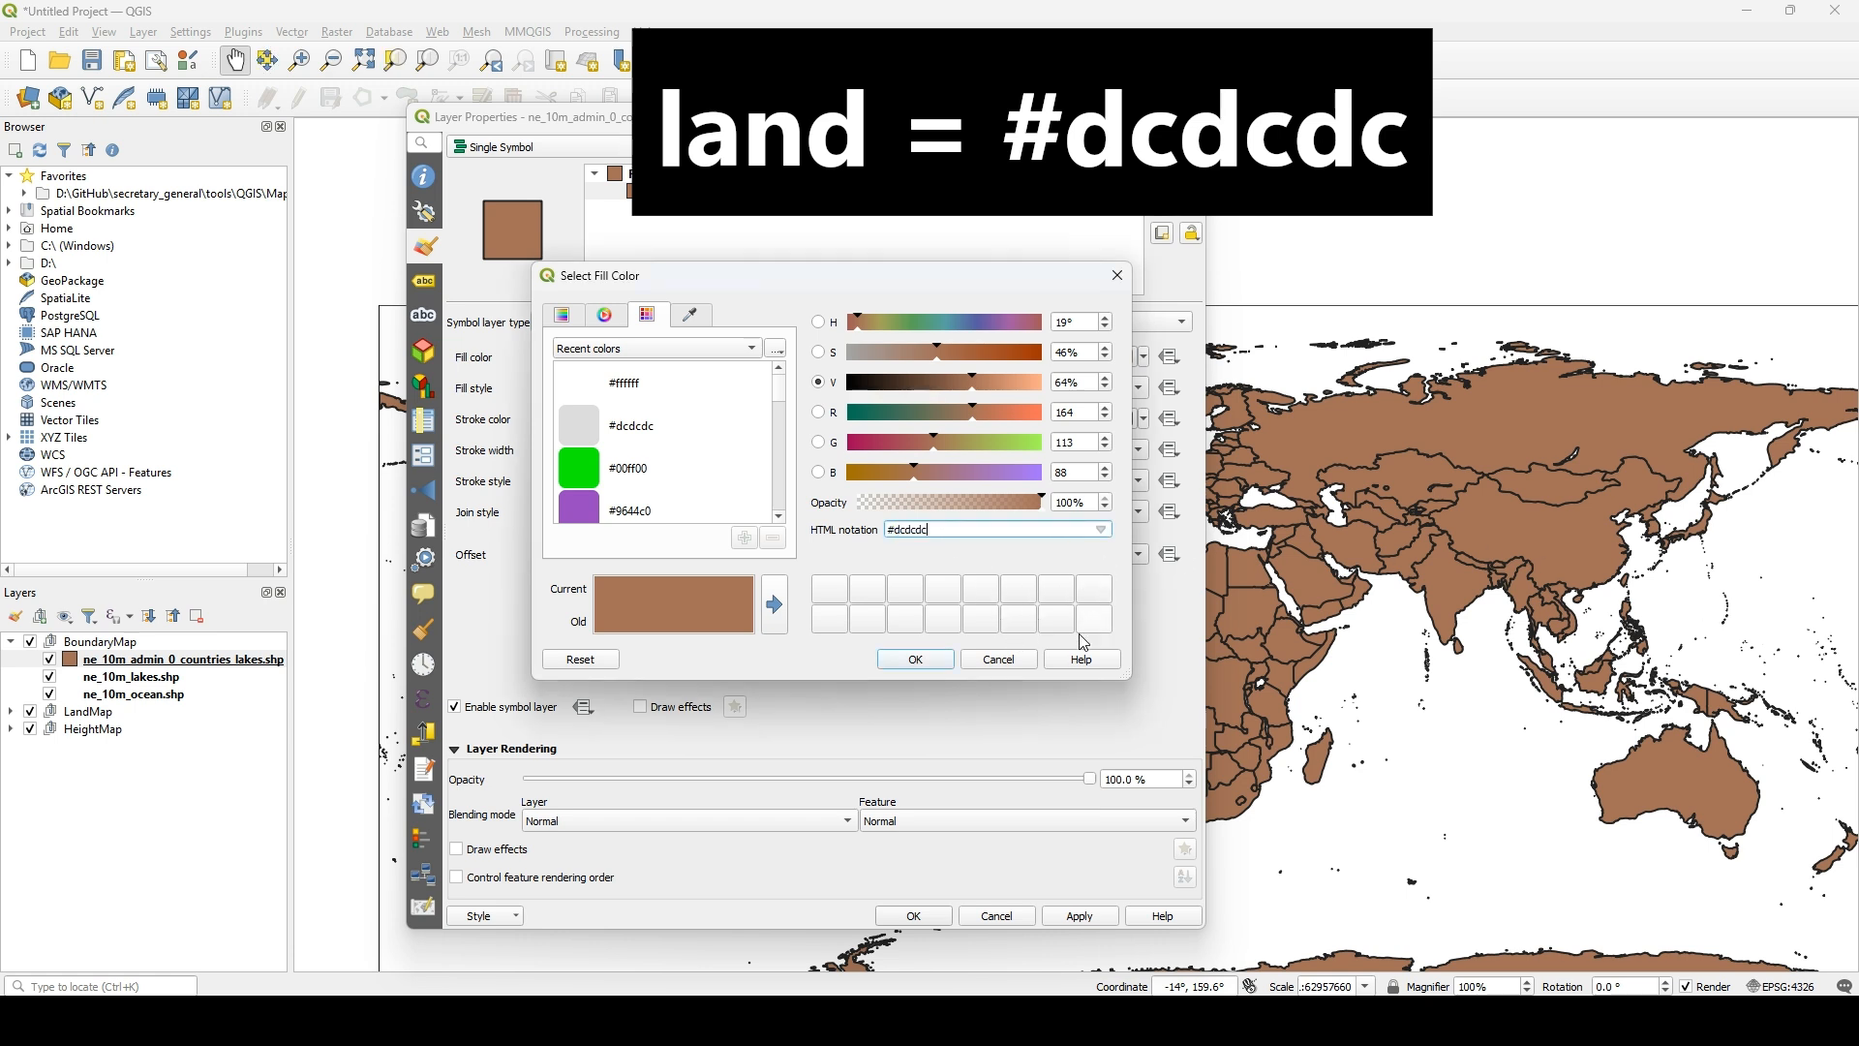
{"action": "left_click", "coordinate": [916, 662]}
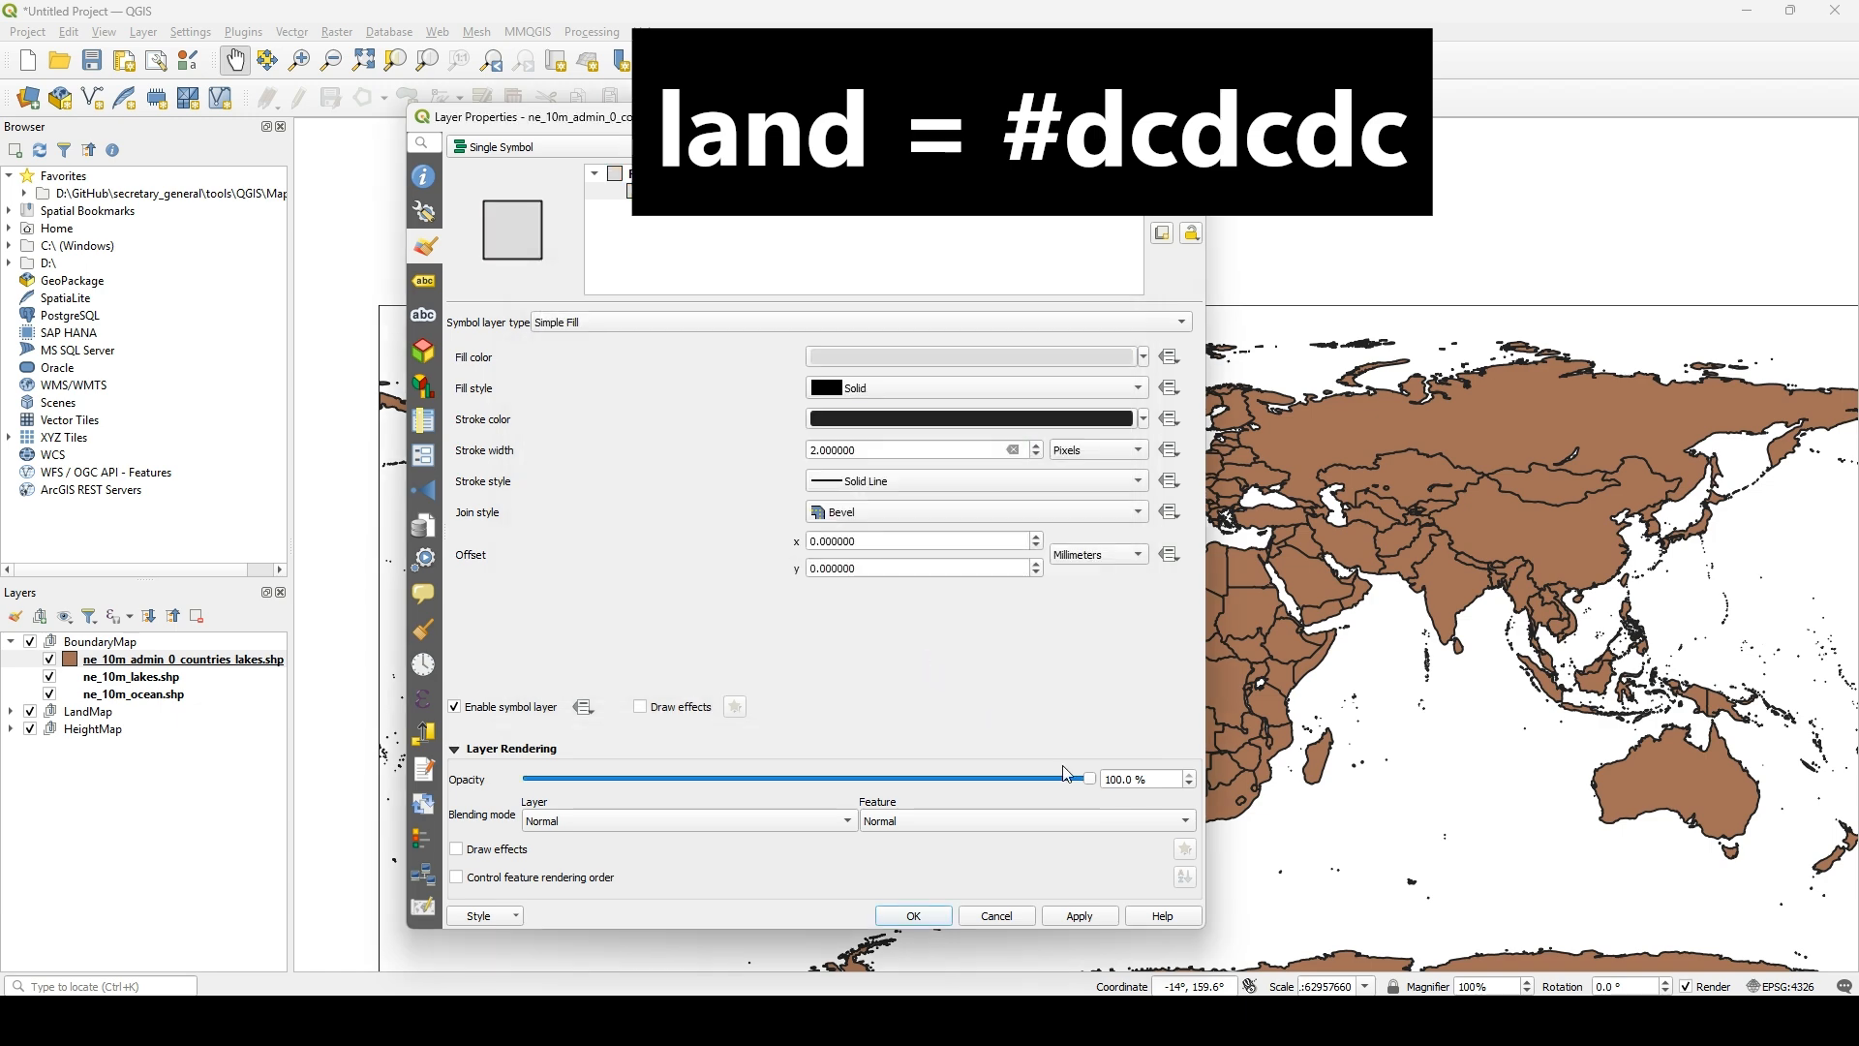
{"action": "left_click", "coordinate": [1089, 924]}
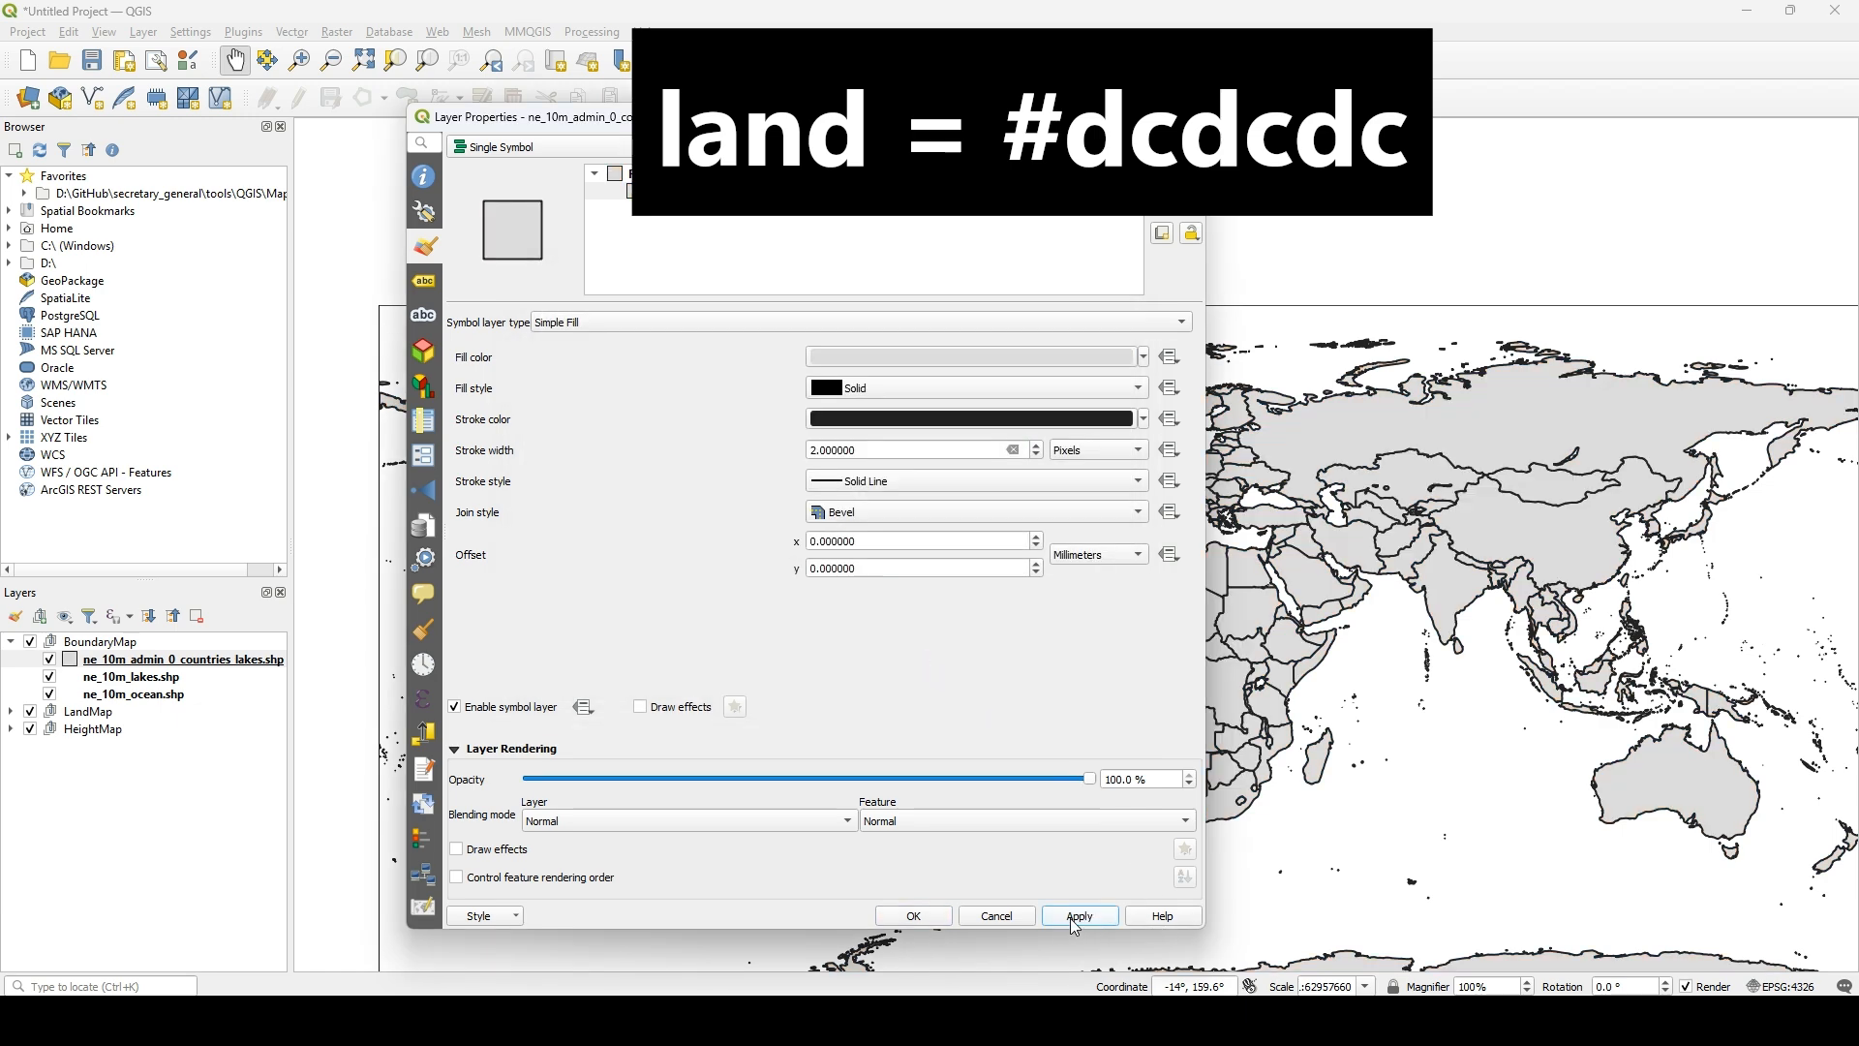
{"action": "left_click", "coordinate": [914, 923]}
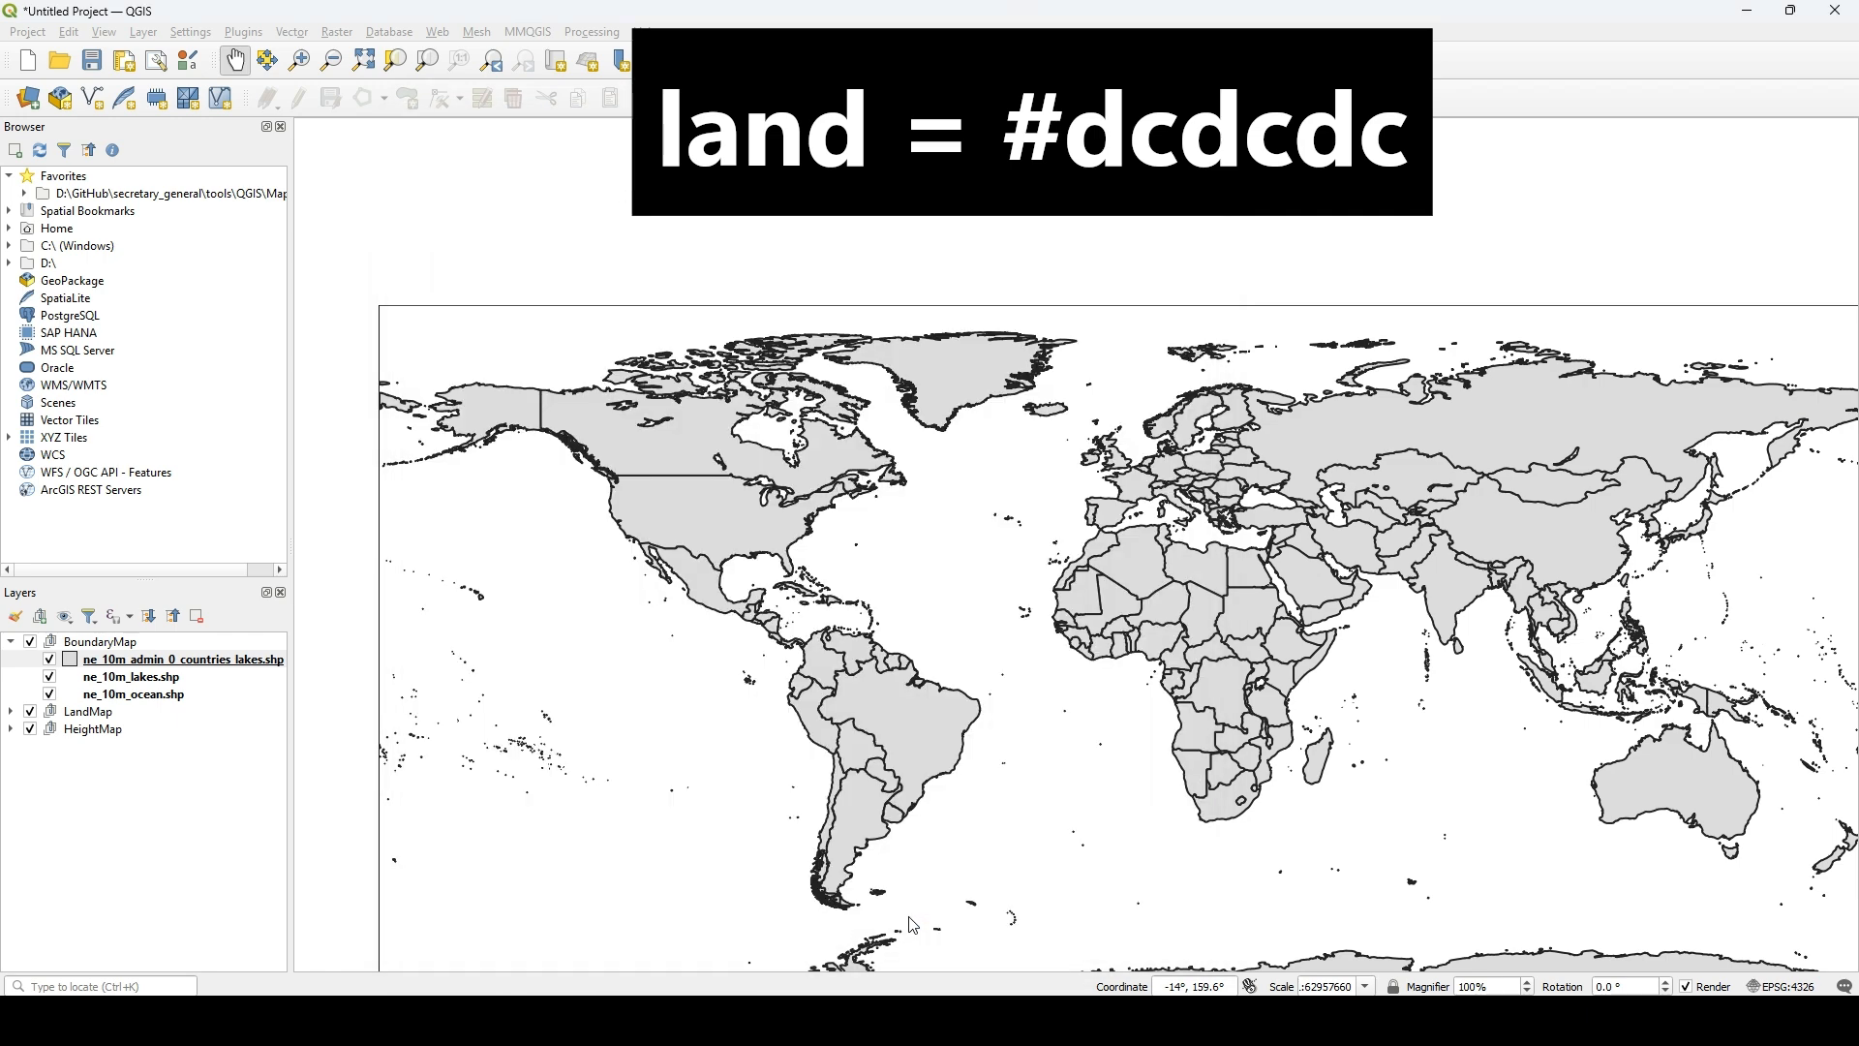
- Examine the restyled world boundary map over its full extent and collapse the BoundaryMap group
{"action": "left_click_drag", "start_coordinate": [1246, 632], "coordinate": [1251, 628]}
{"action": "scroll", "coordinate": [1256, 625], "scroll_direction": "up", "scroll_amount": 2}
{"action": "scroll", "coordinate": [1423, 710], "scroll_direction": "down", "scroll_amount": 1}
{"action": "scroll", "coordinate": [1423, 709], "scroll_direction": "down", "scroll_amount": 2}
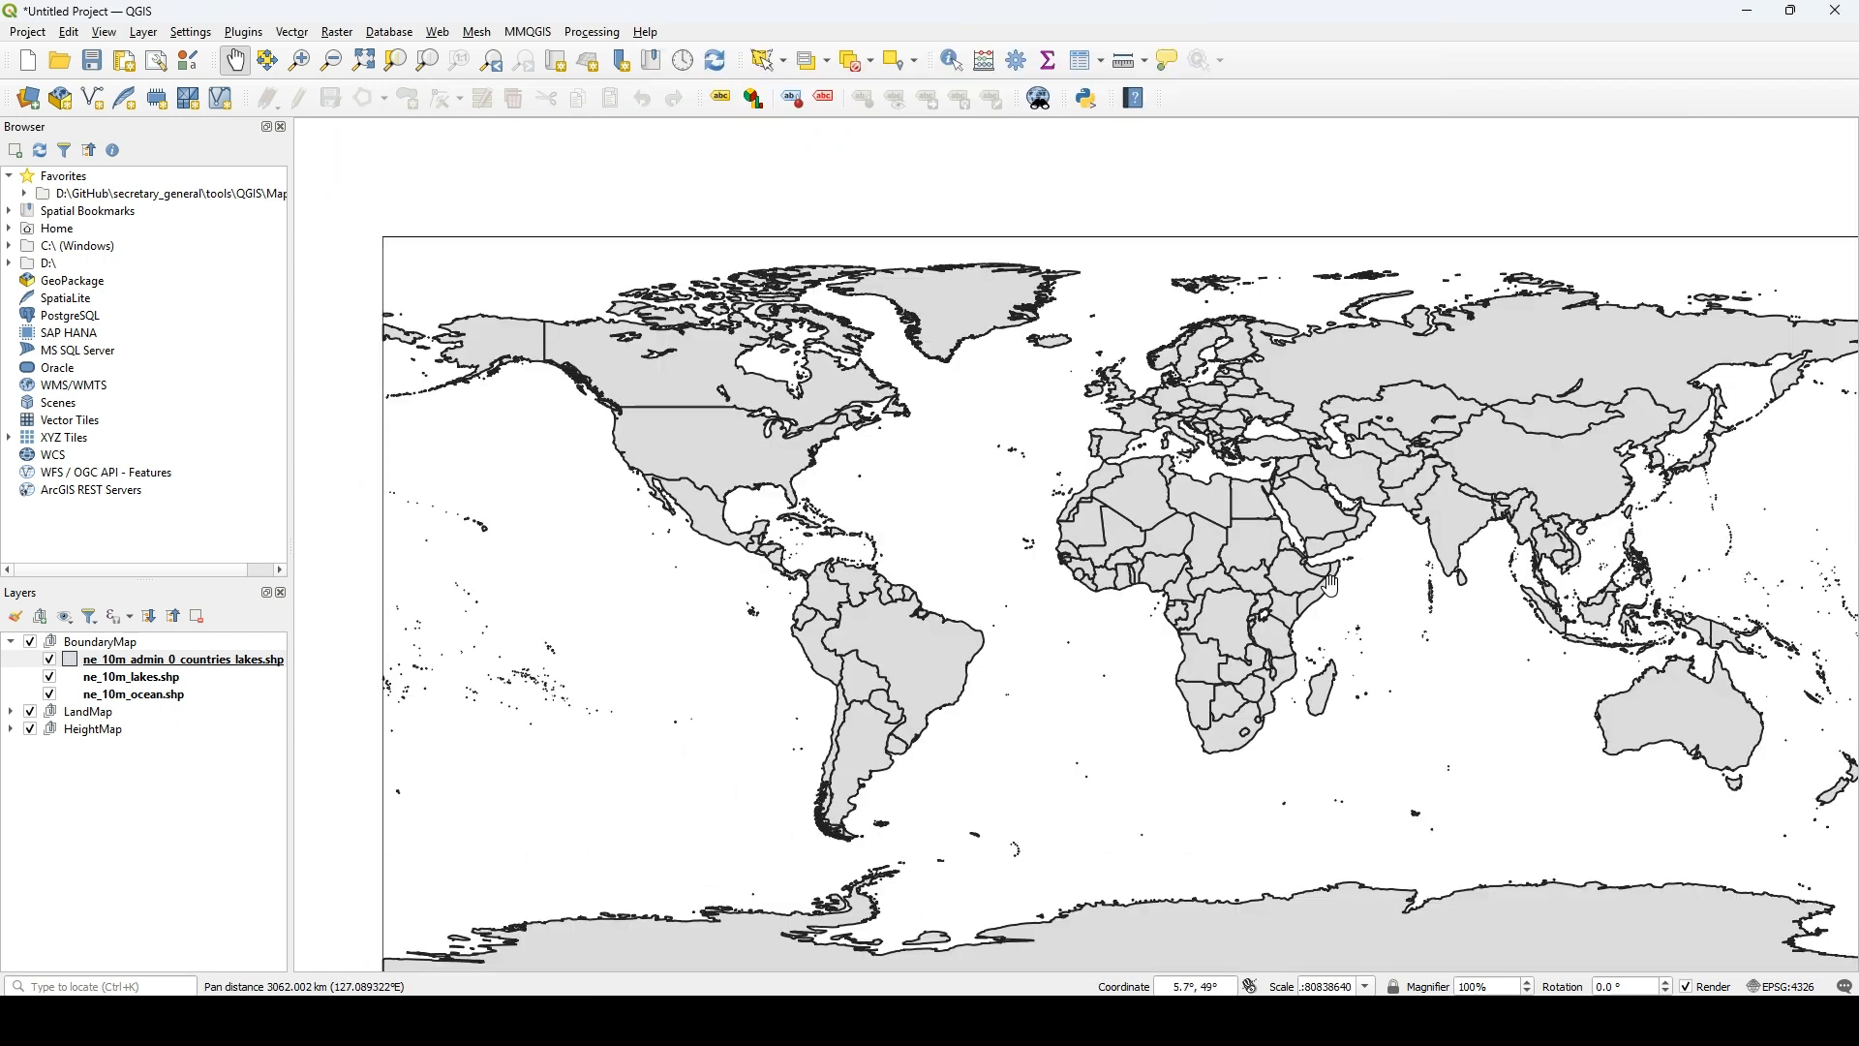
{"action": "left_click_drag", "start_coordinate": [1333, 586], "coordinate": [1221, 431]}
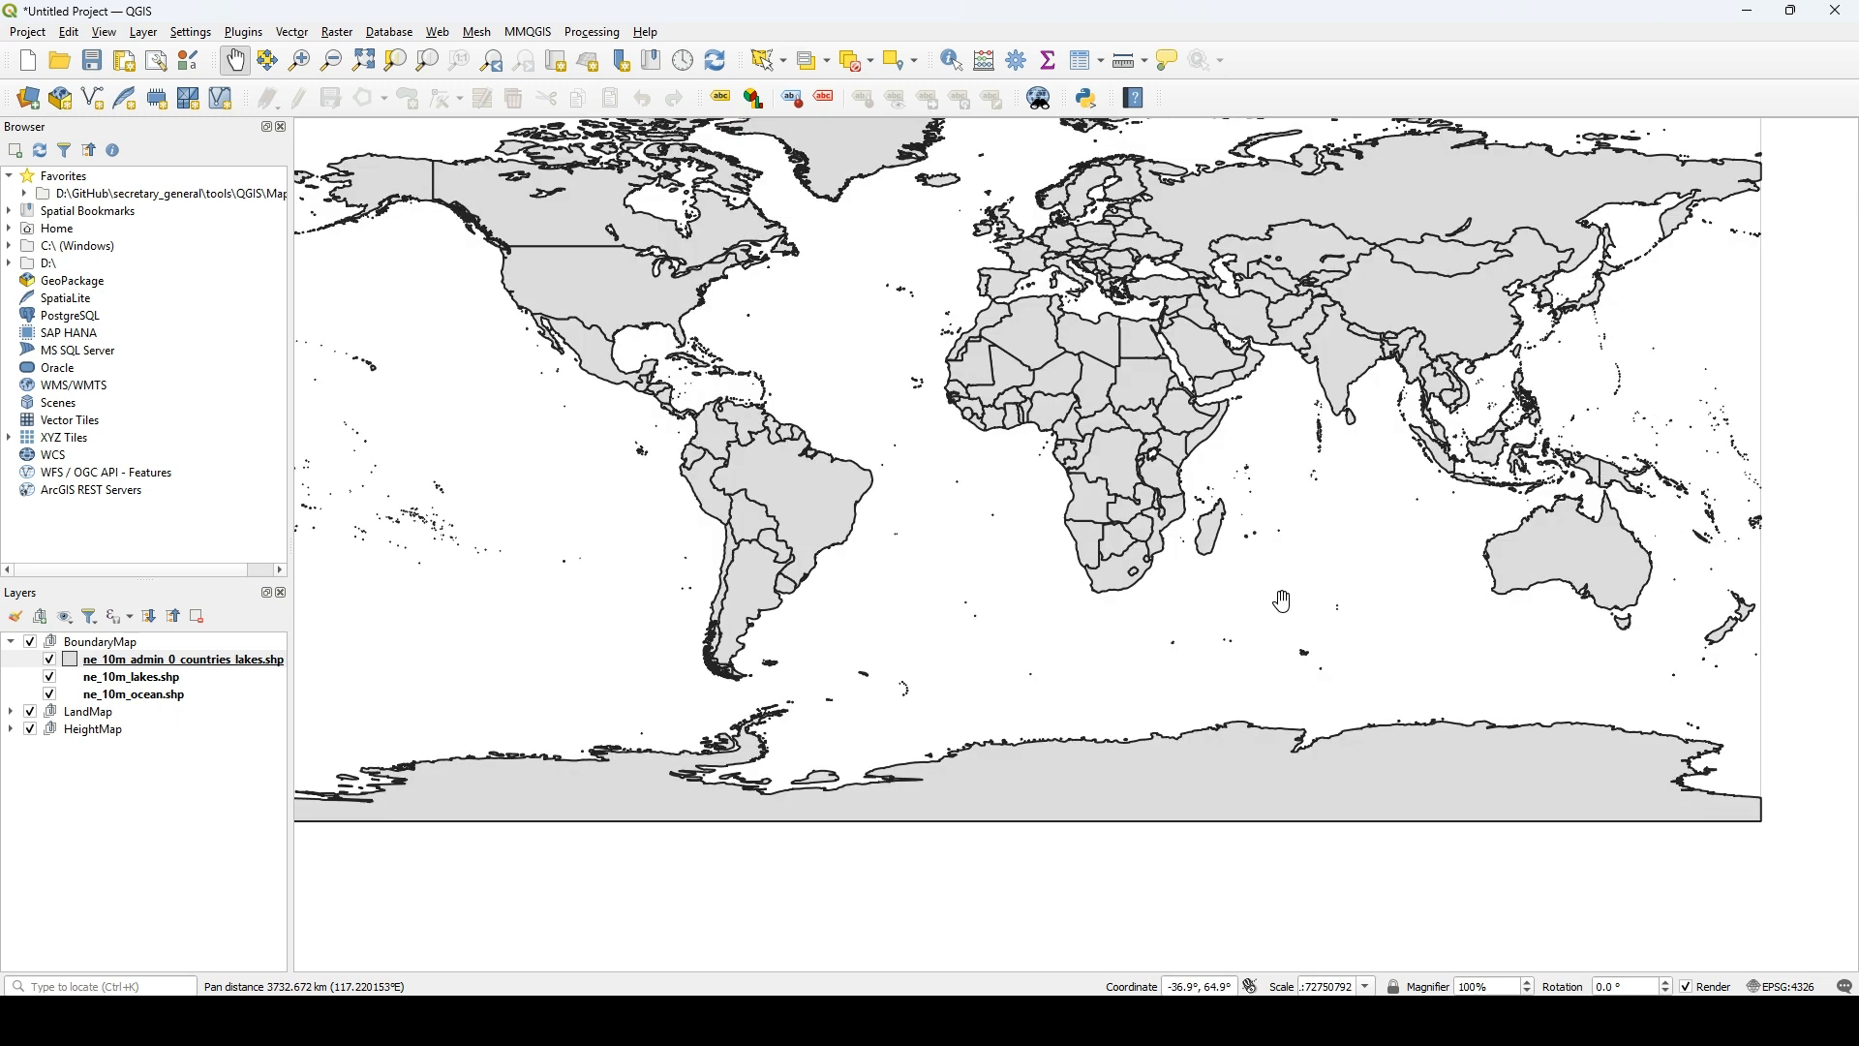
{"action": "left_click", "coordinate": [10, 642]}
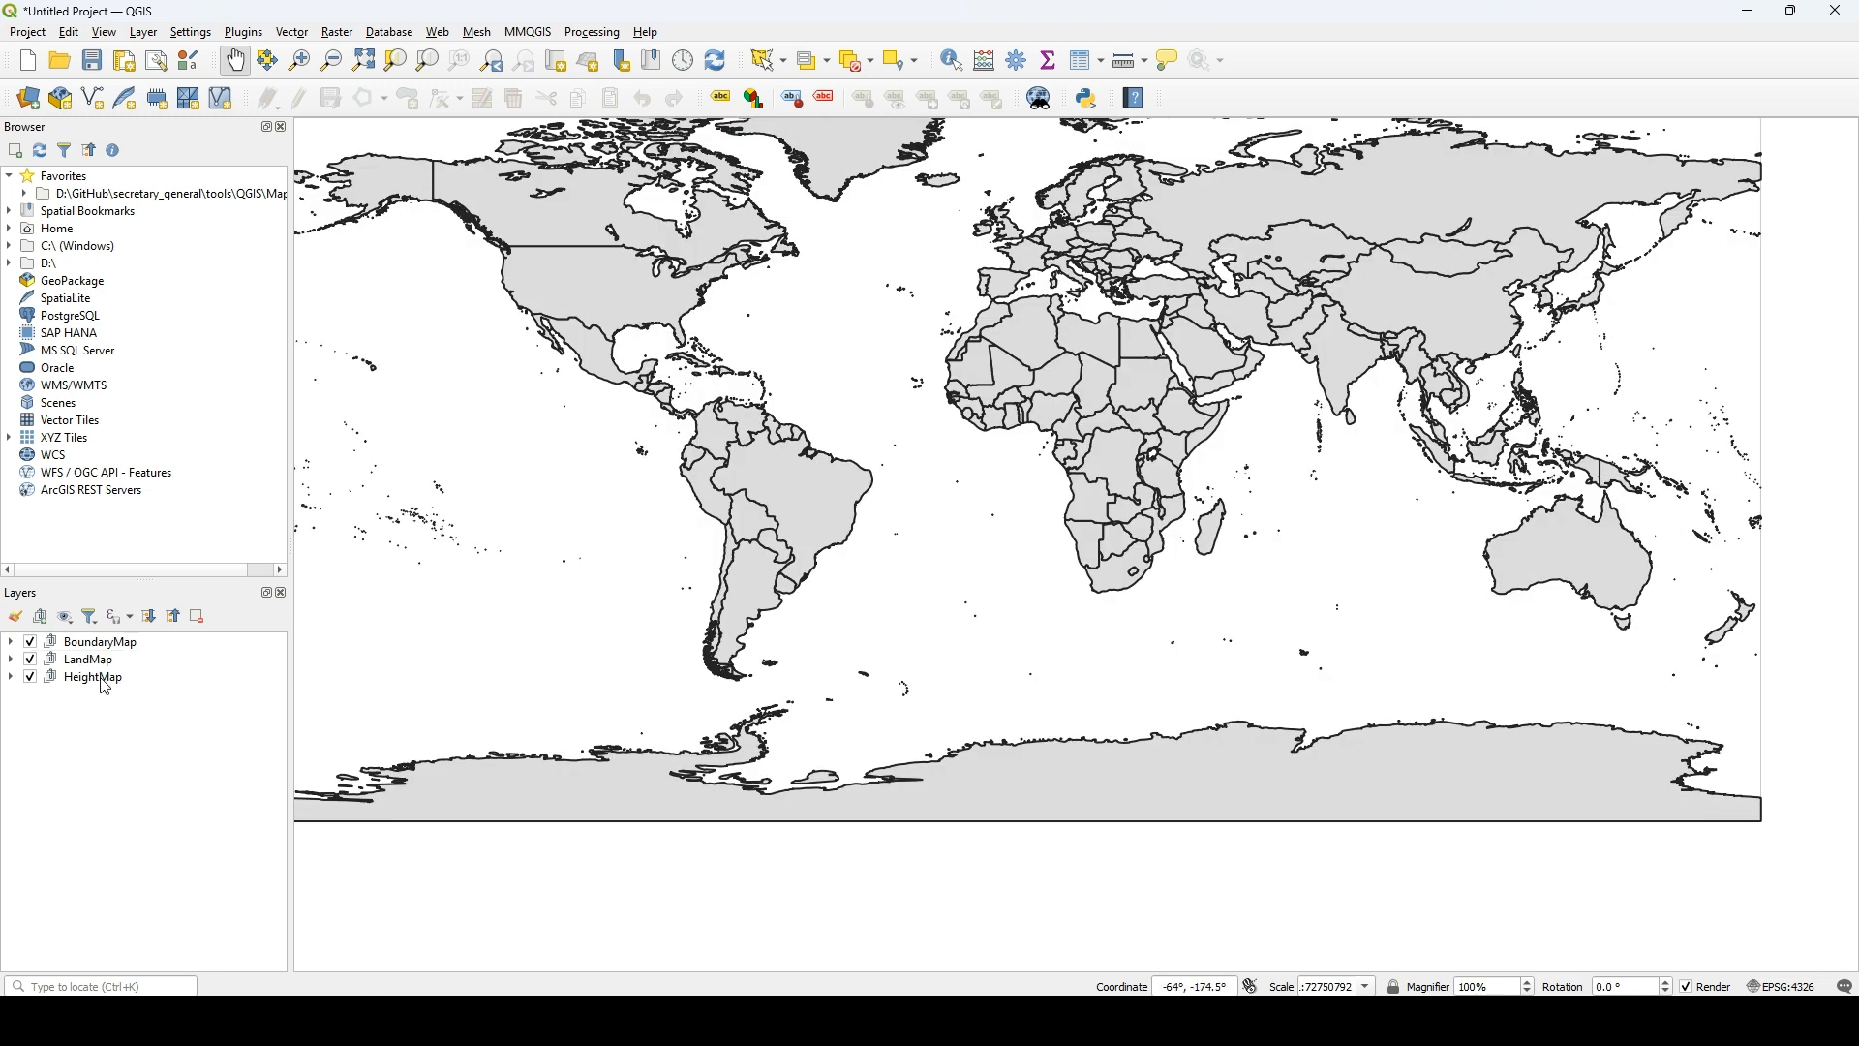
{"action": "left_click_drag", "start_coordinate": [1210, 581], "coordinate": [1283, 634]}
{"action": "scroll", "coordinate": [1283, 634], "scroll_direction": "down", "scroll_amount": 2}
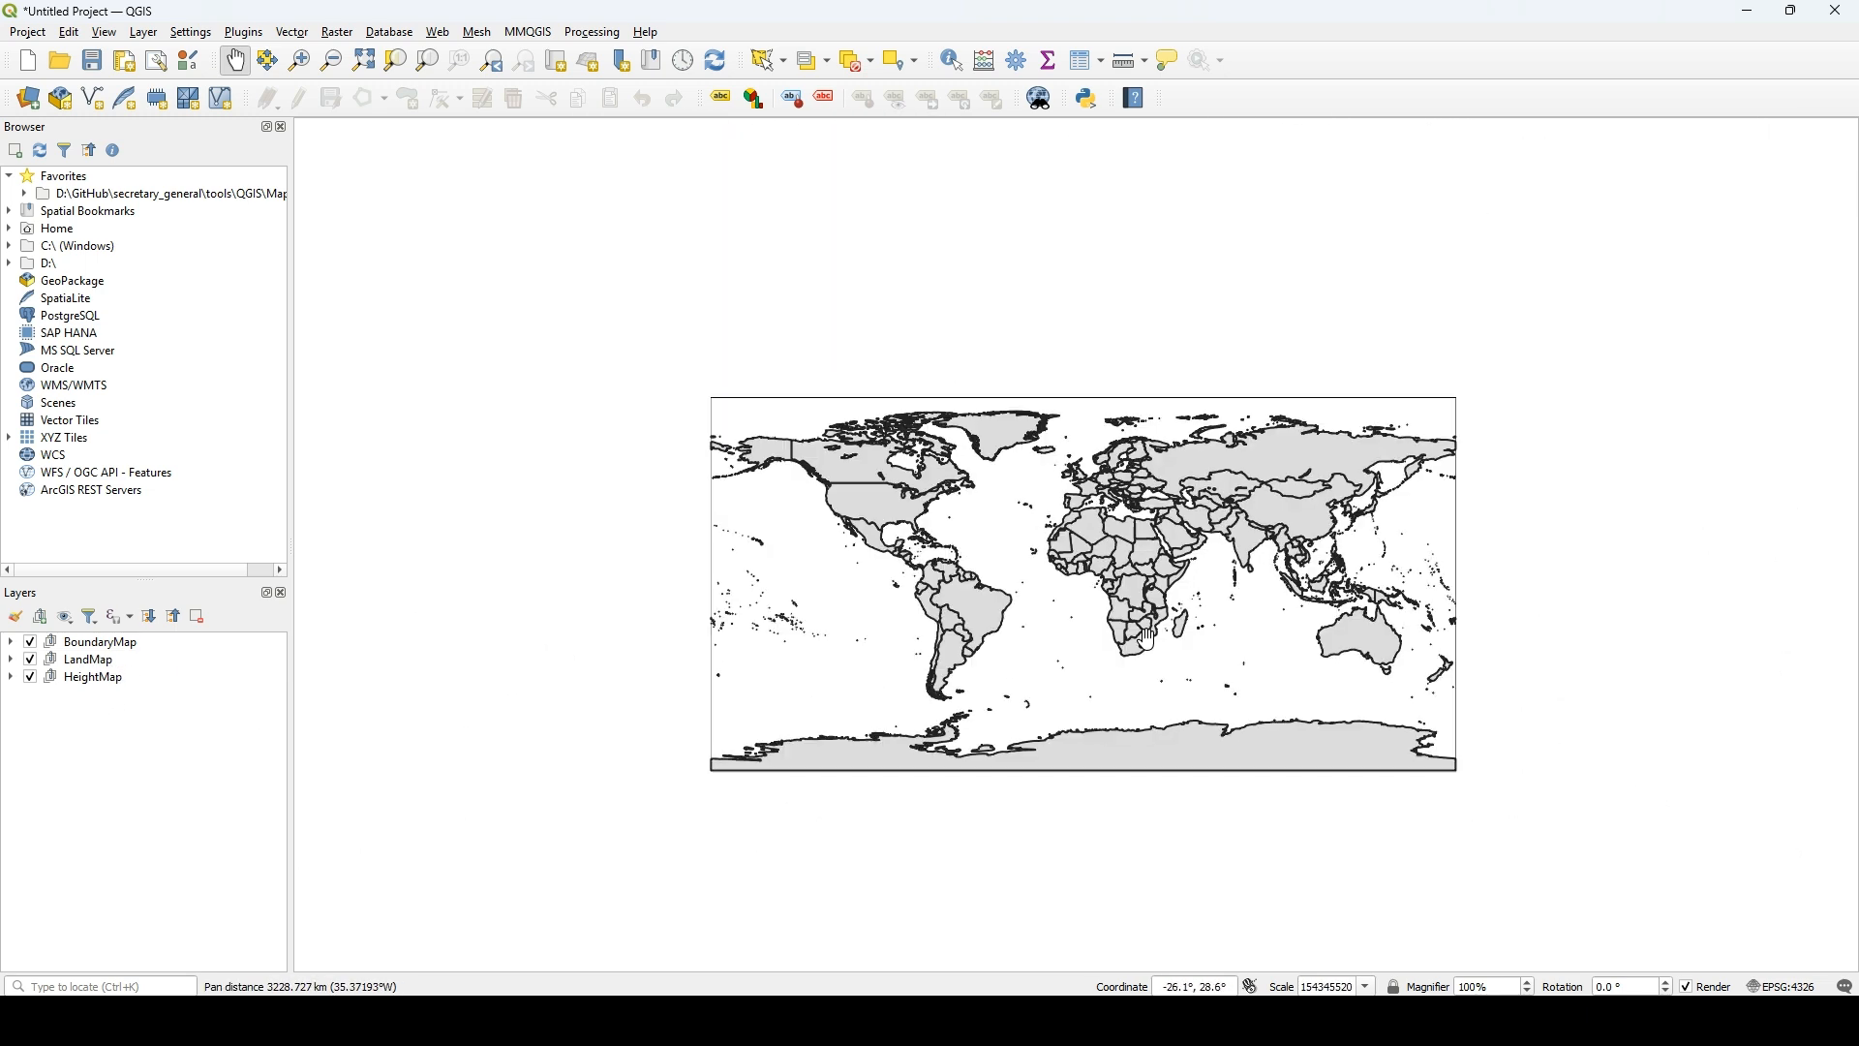
- Set the stroke color of the ne_10m_admin_0_countries_lakes.shp simple fill to #000000
{"action": "left_click_drag", "start_coordinate": [1173, 659], "coordinate": [1118, 613]}
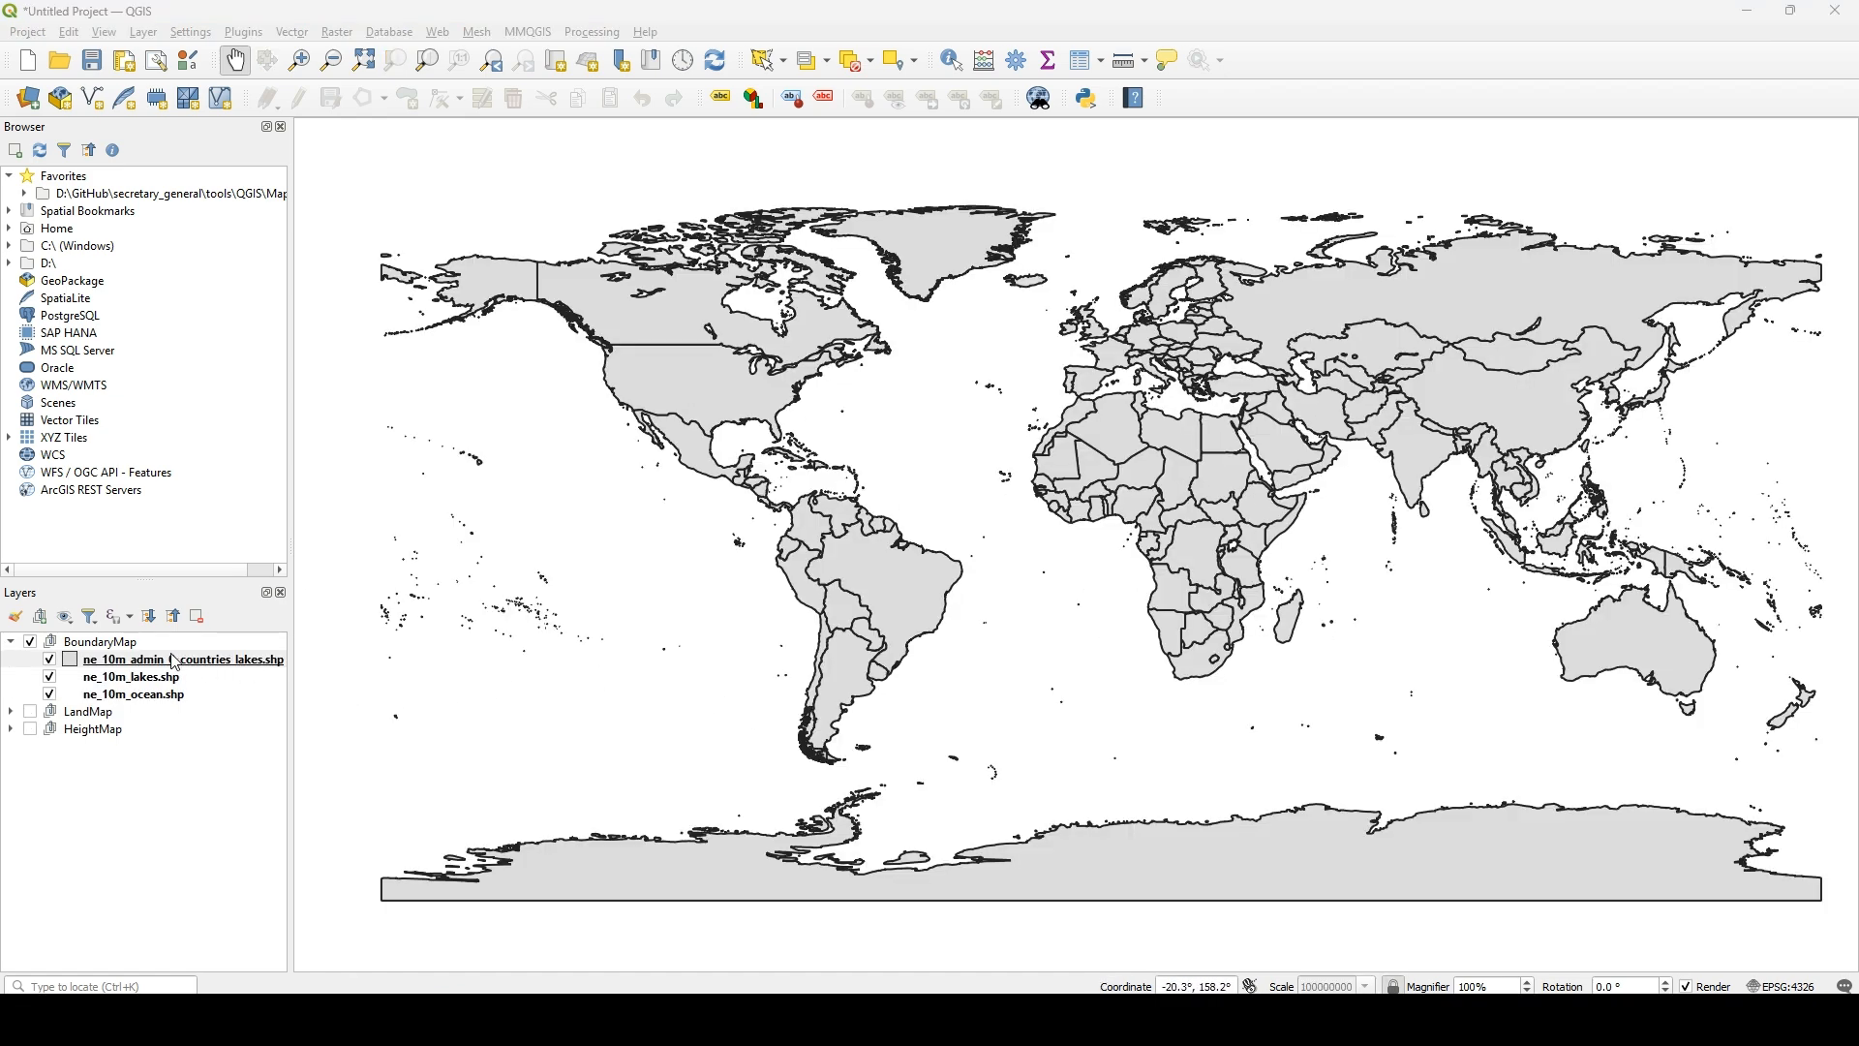
{"action": "left_click", "coordinate": [228, 662]}
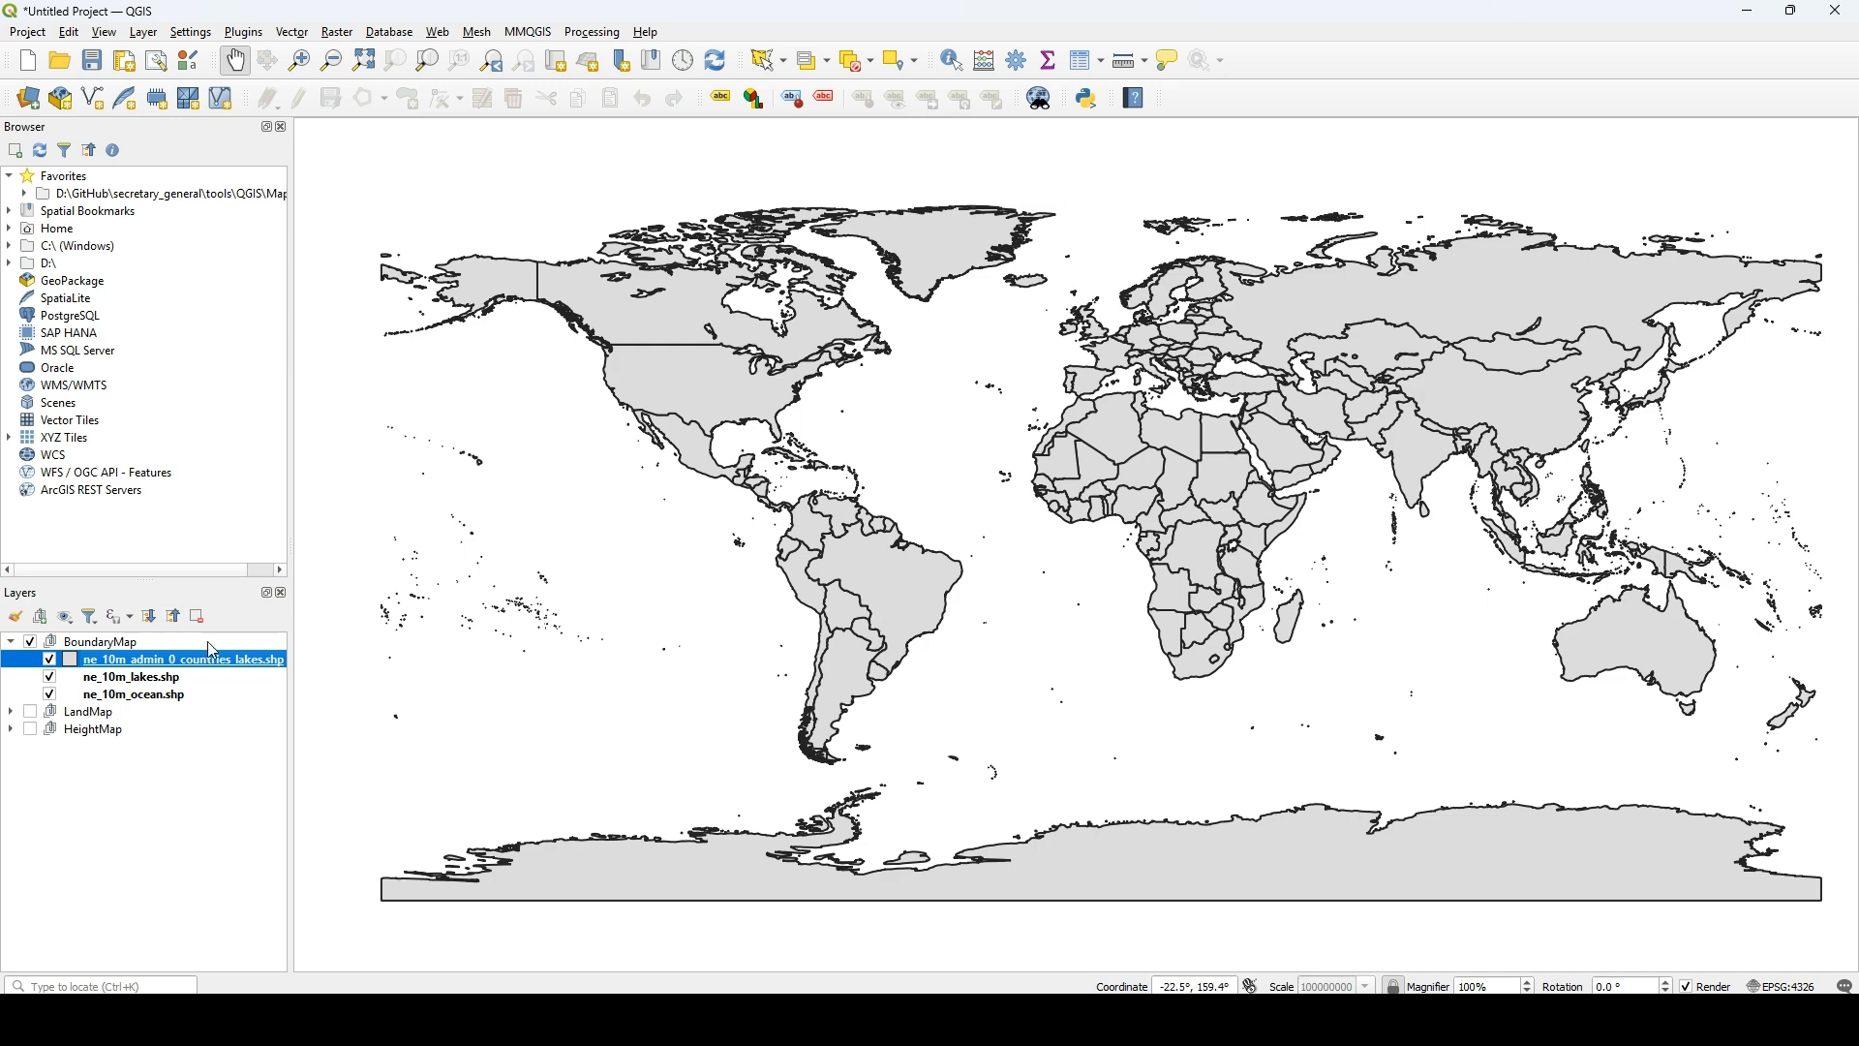
{"action": "right_click", "coordinate": [159, 667]}
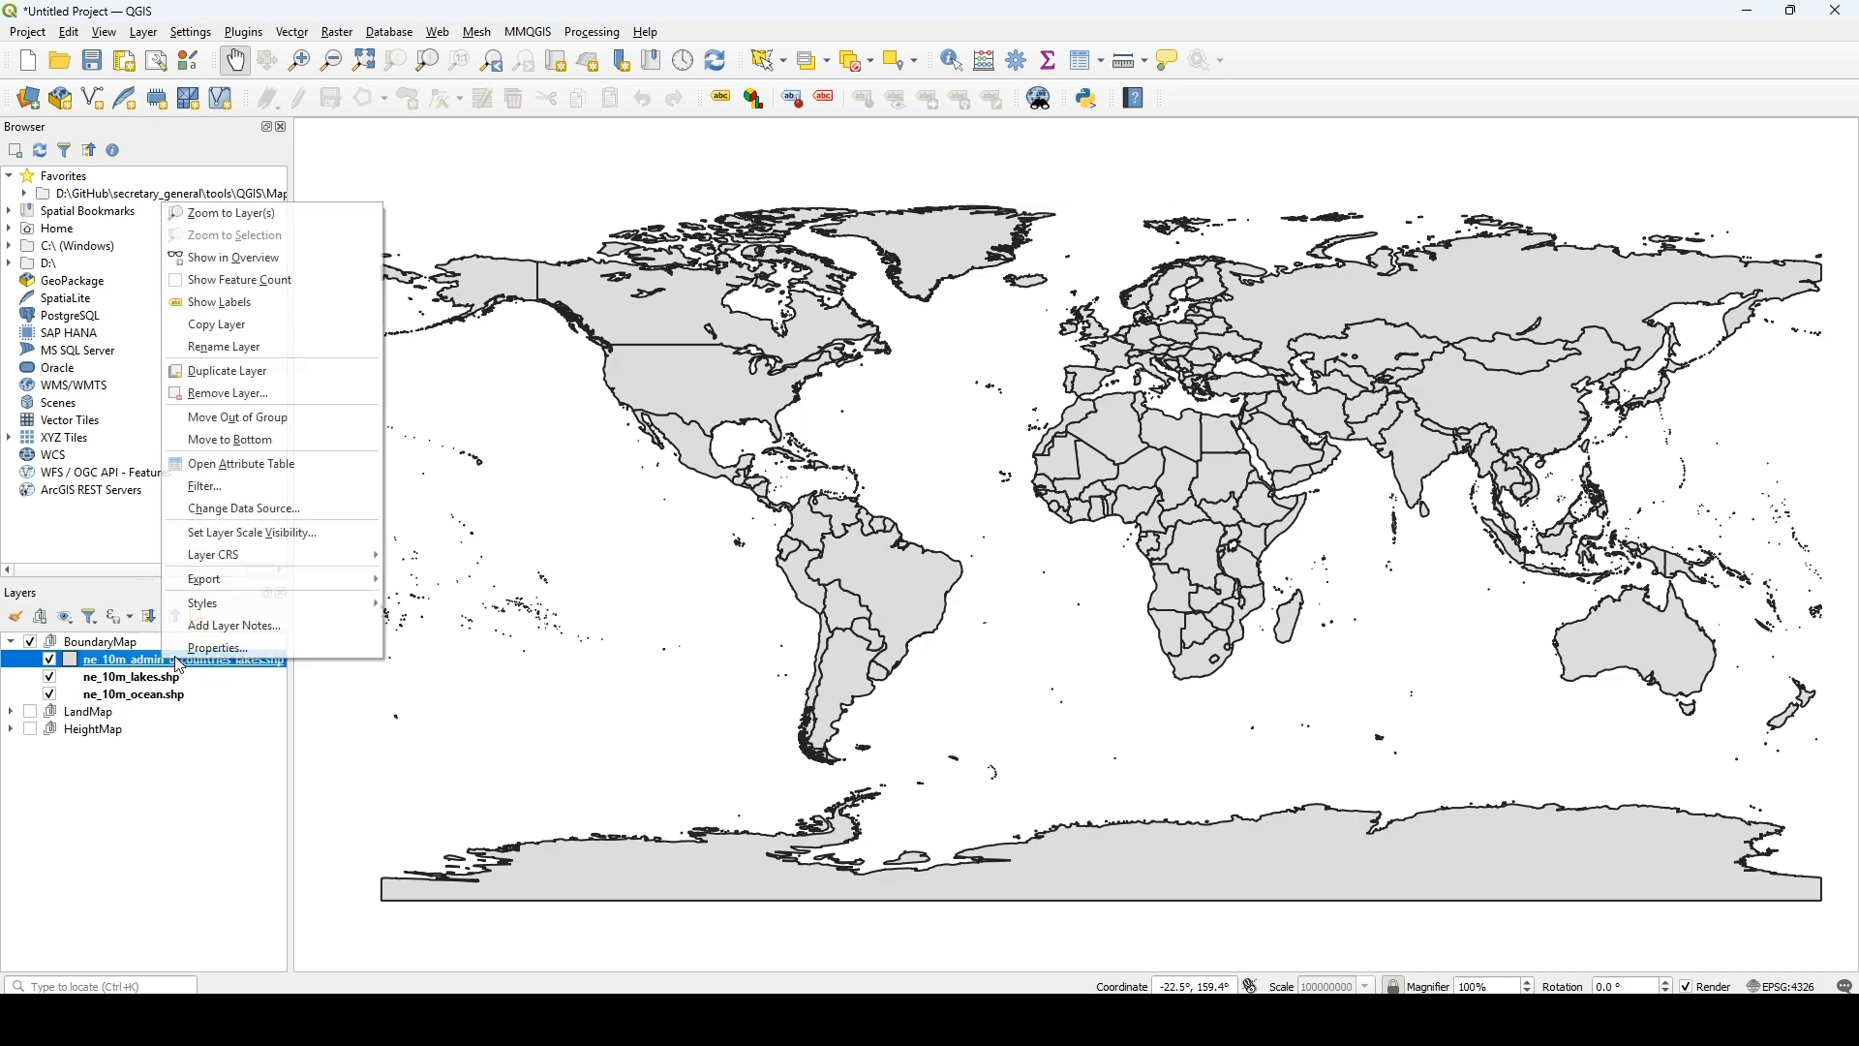
{"action": "left_click", "coordinate": [254, 644]}
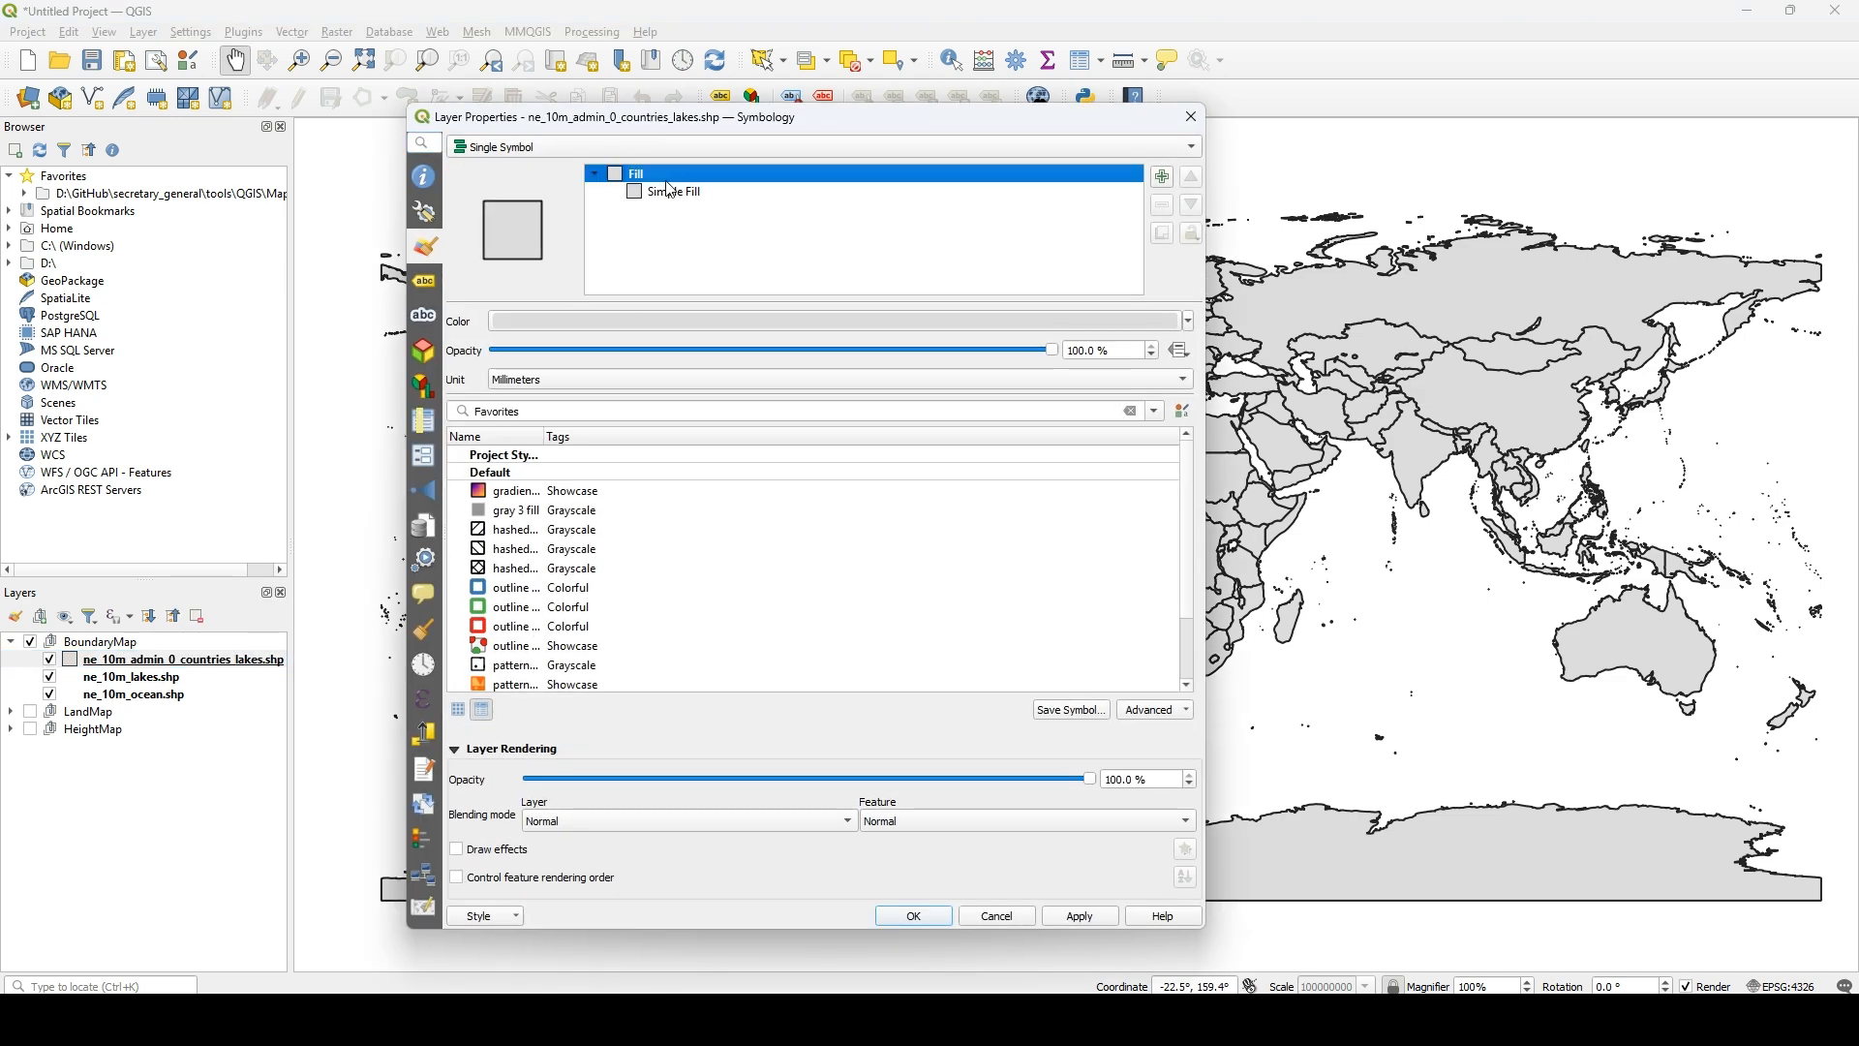
{"action": "left_click", "coordinate": [668, 191]}
{"action": "left_click", "coordinate": [896, 419]}
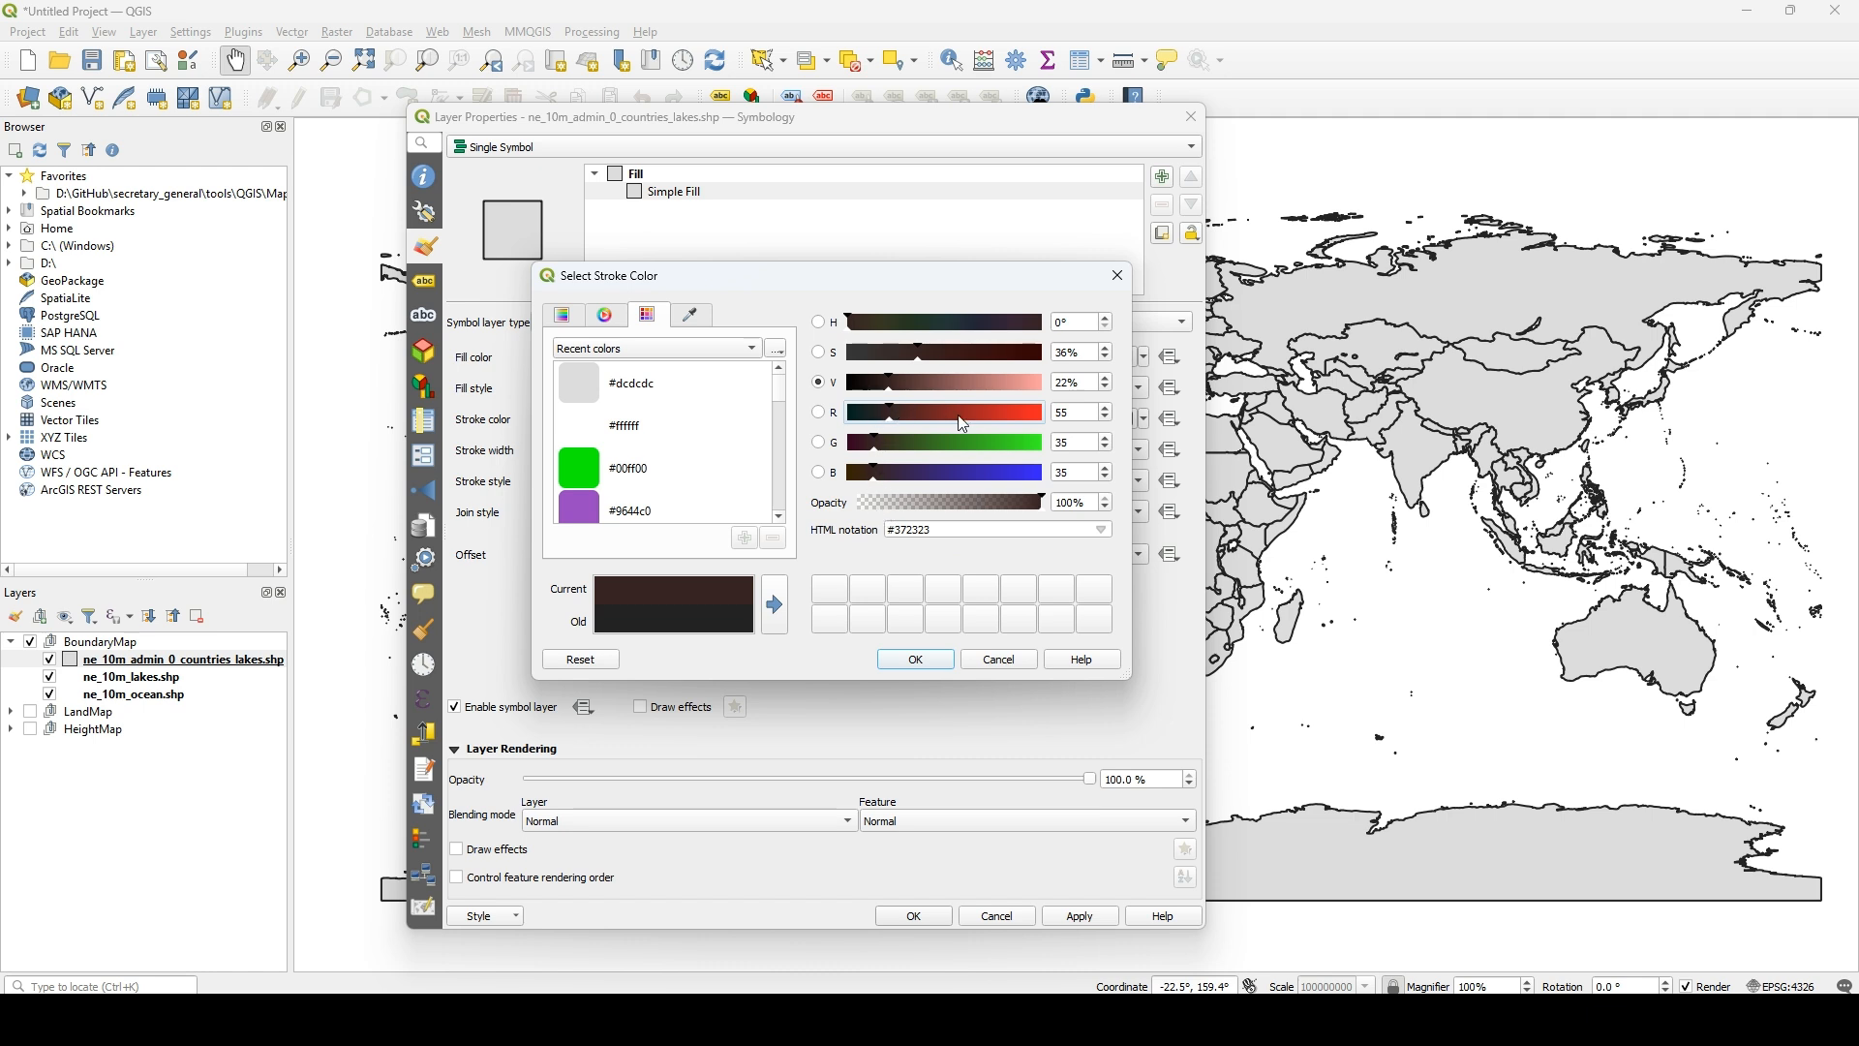
{"action": "double_click", "coordinate": [1076, 467]}
{"action": "type", "text": "0"}
{"action": "double_click", "coordinate": [1072, 442]}
{"action": "type", "text": "0"}
{"action": "double_click", "coordinate": [1077, 413]}
{"action": "type", "text": "0"}
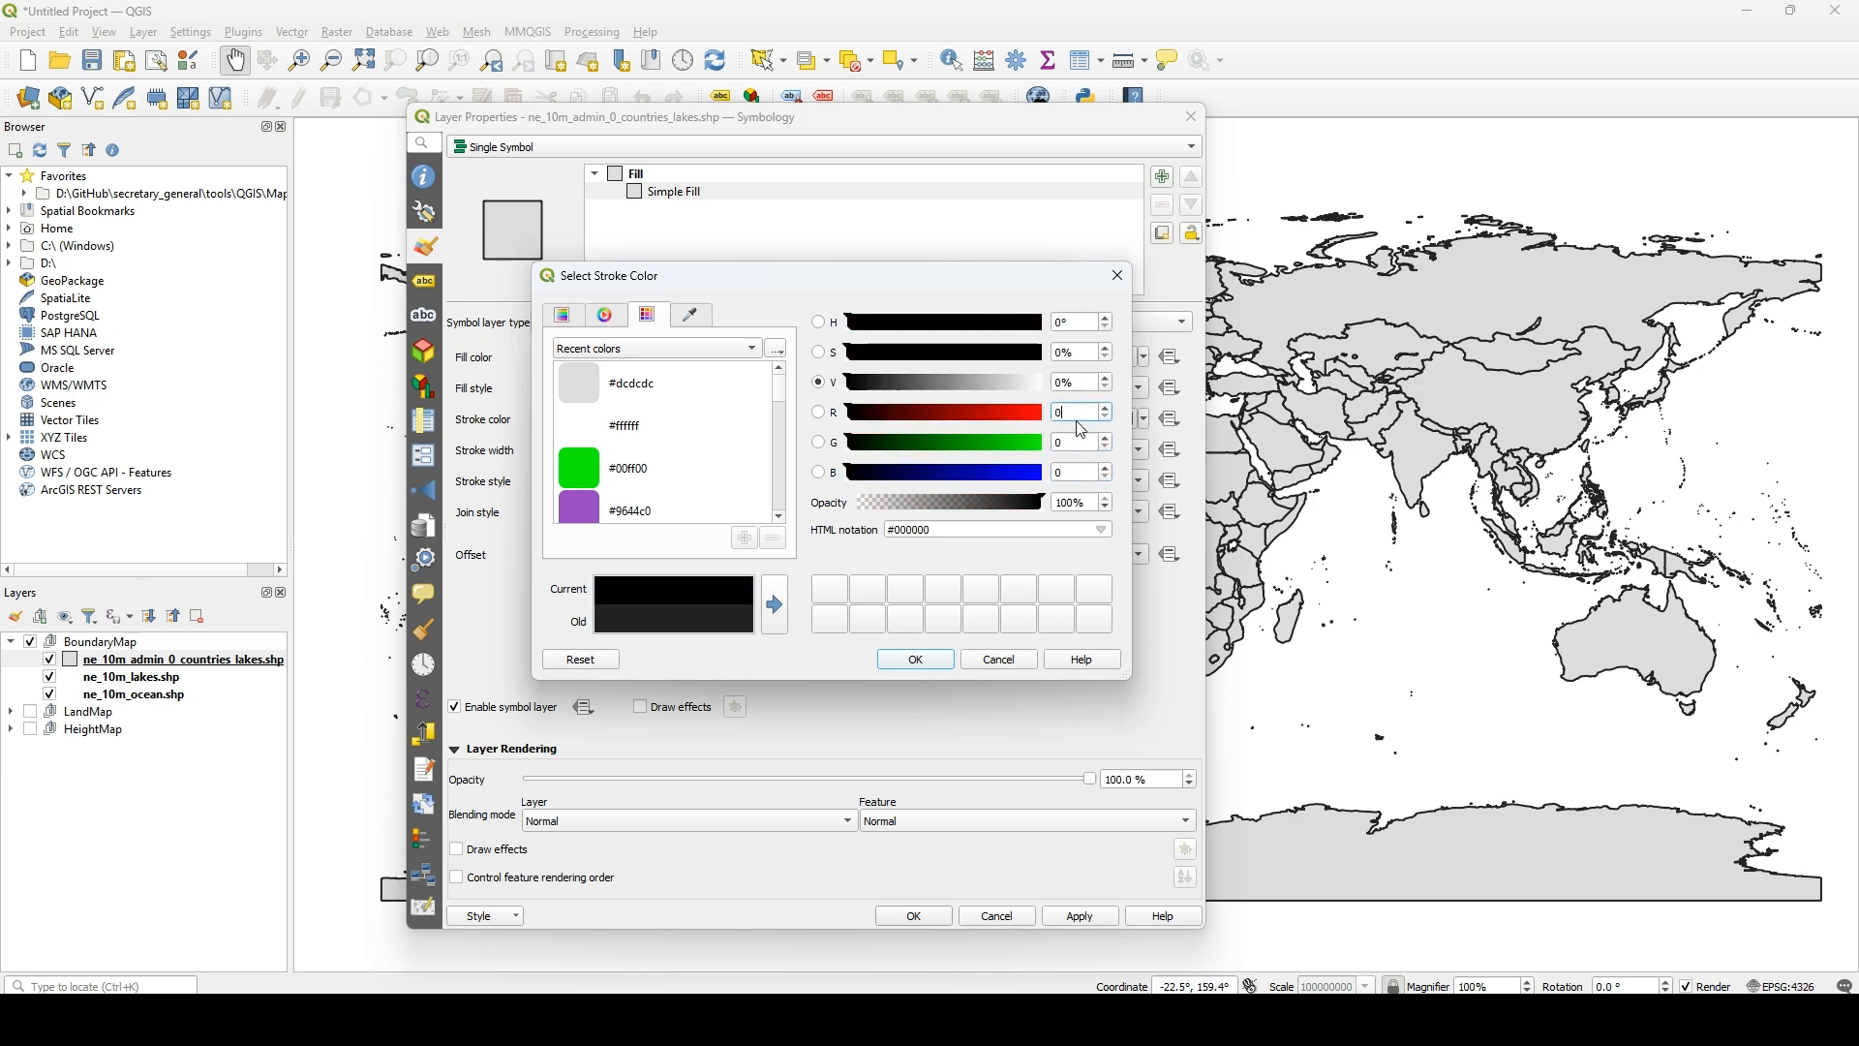
{"action": "left_click", "coordinate": [918, 660]}
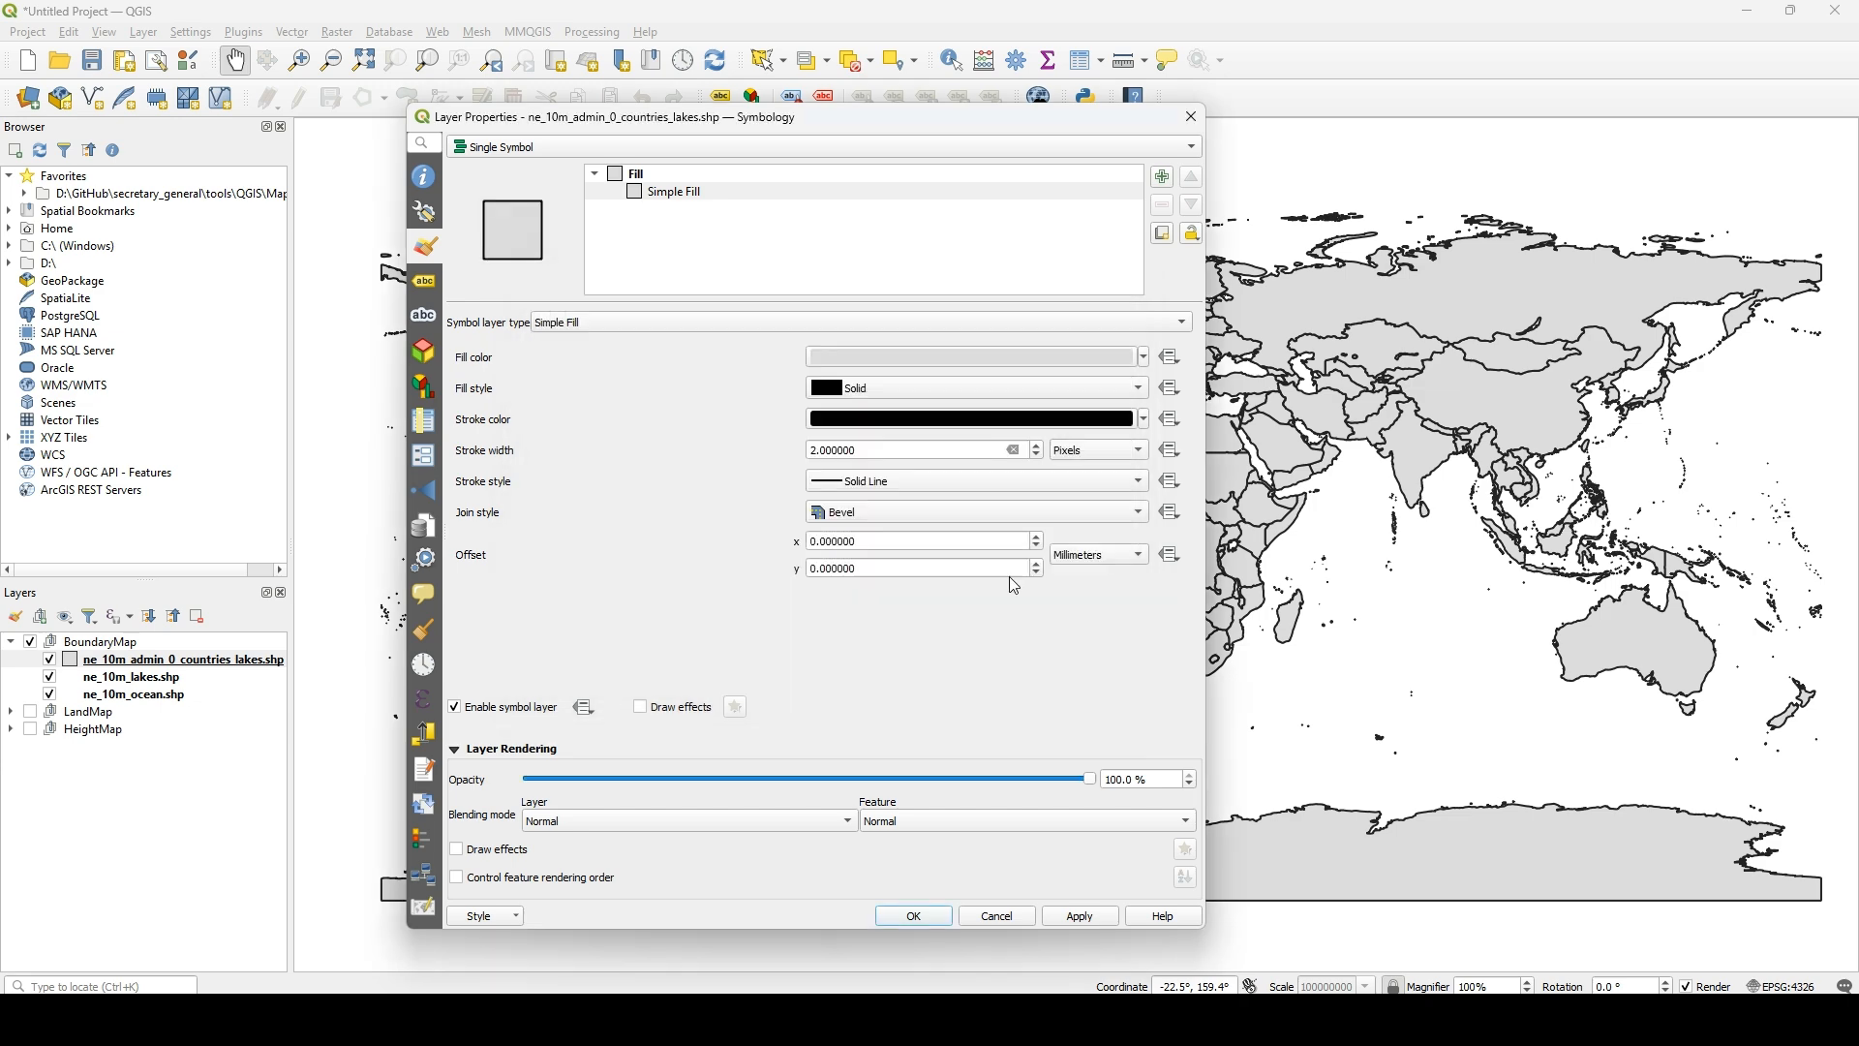
- Try a red stroke color, return it to #000000, and apply and accept the countries layer's symbology
{"action": "left_click", "coordinate": [994, 422]}
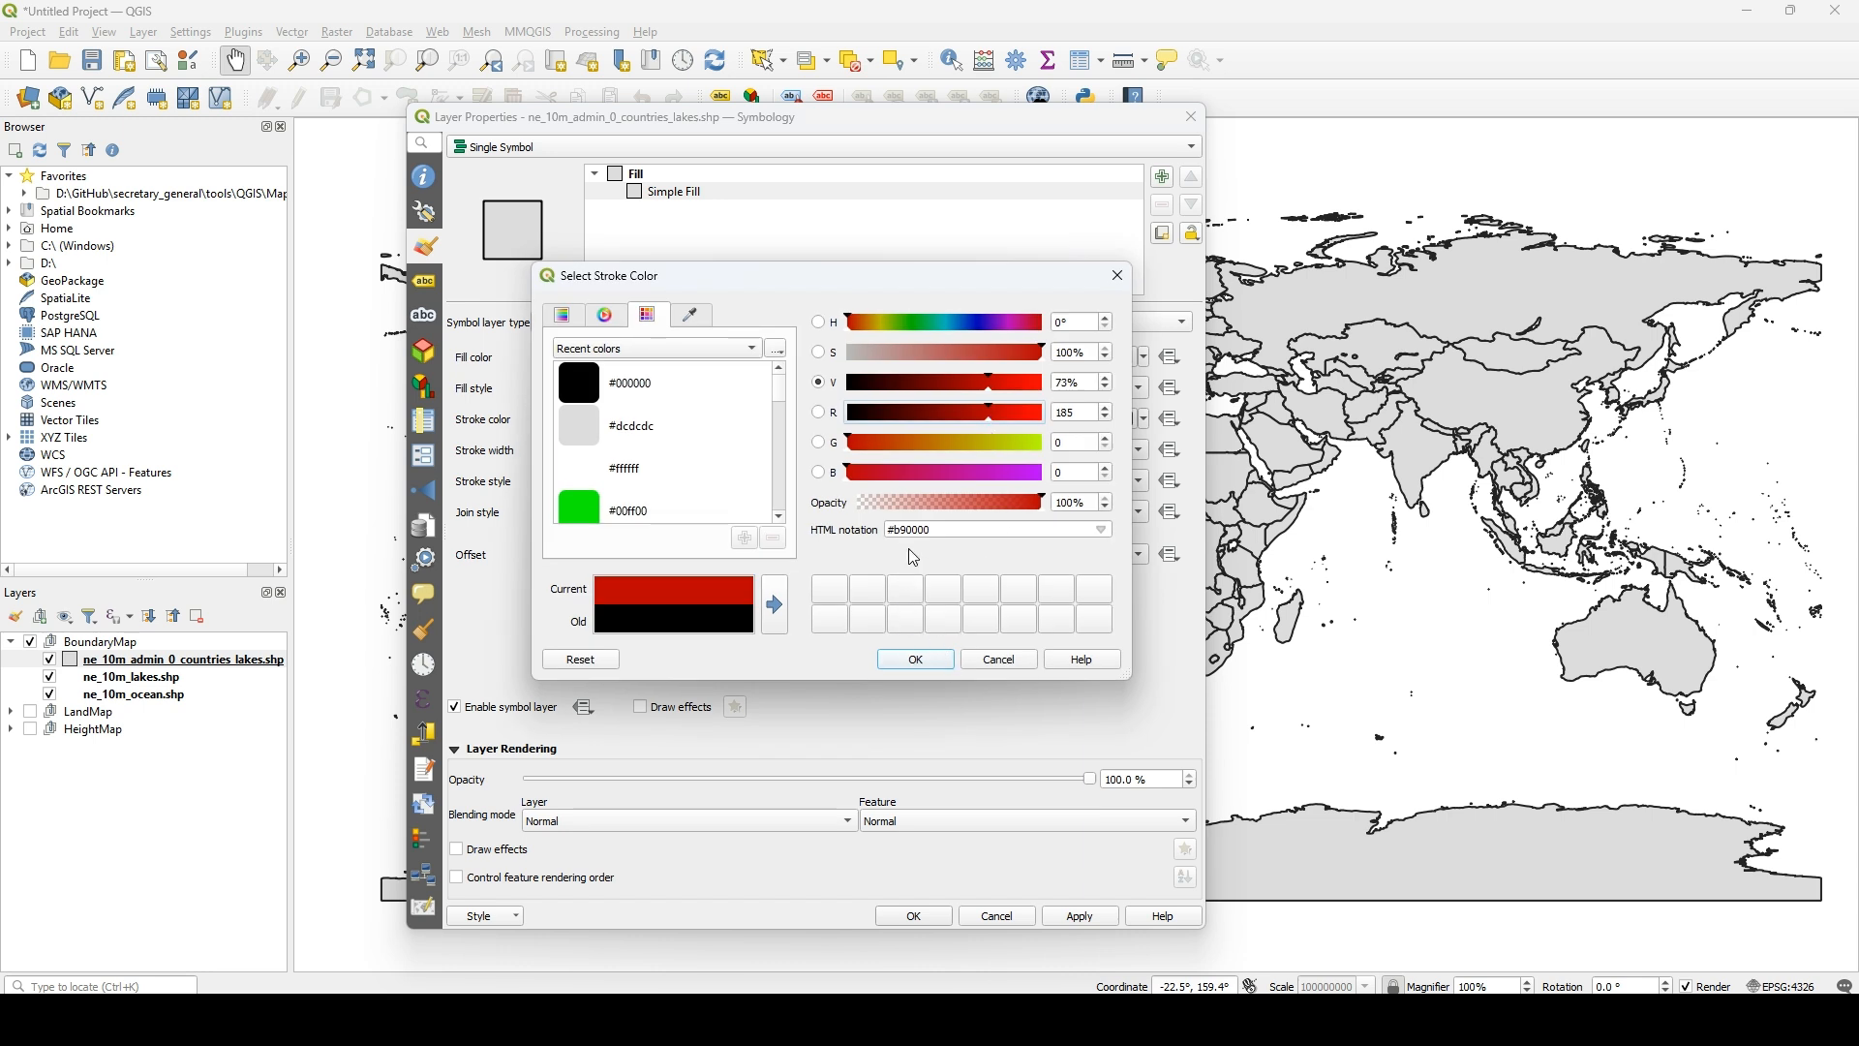
{"action": "left_click_drag", "start_coordinate": [994, 424], "coordinate": [823, 426]}
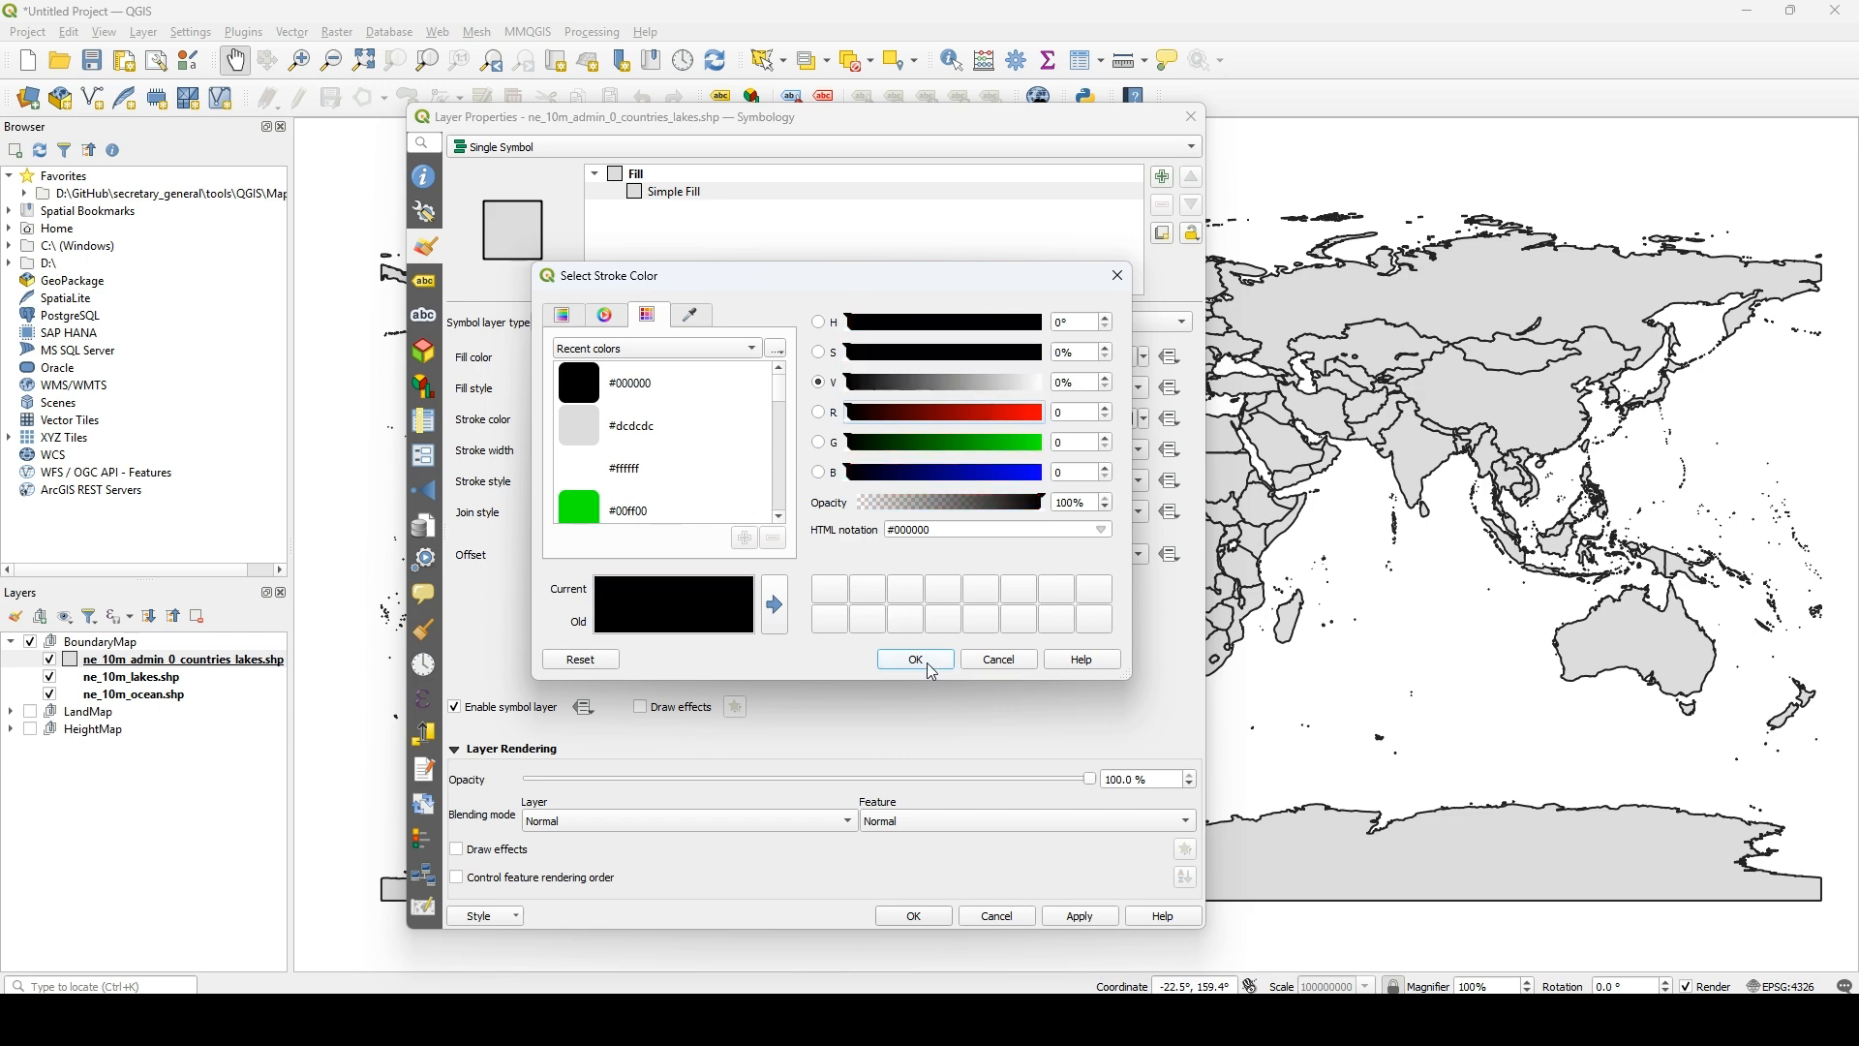
{"action": "left_click", "coordinate": [916, 659]}
{"action": "left_click", "coordinate": [971, 426]}
{"action": "left_click", "coordinate": [921, 662]}
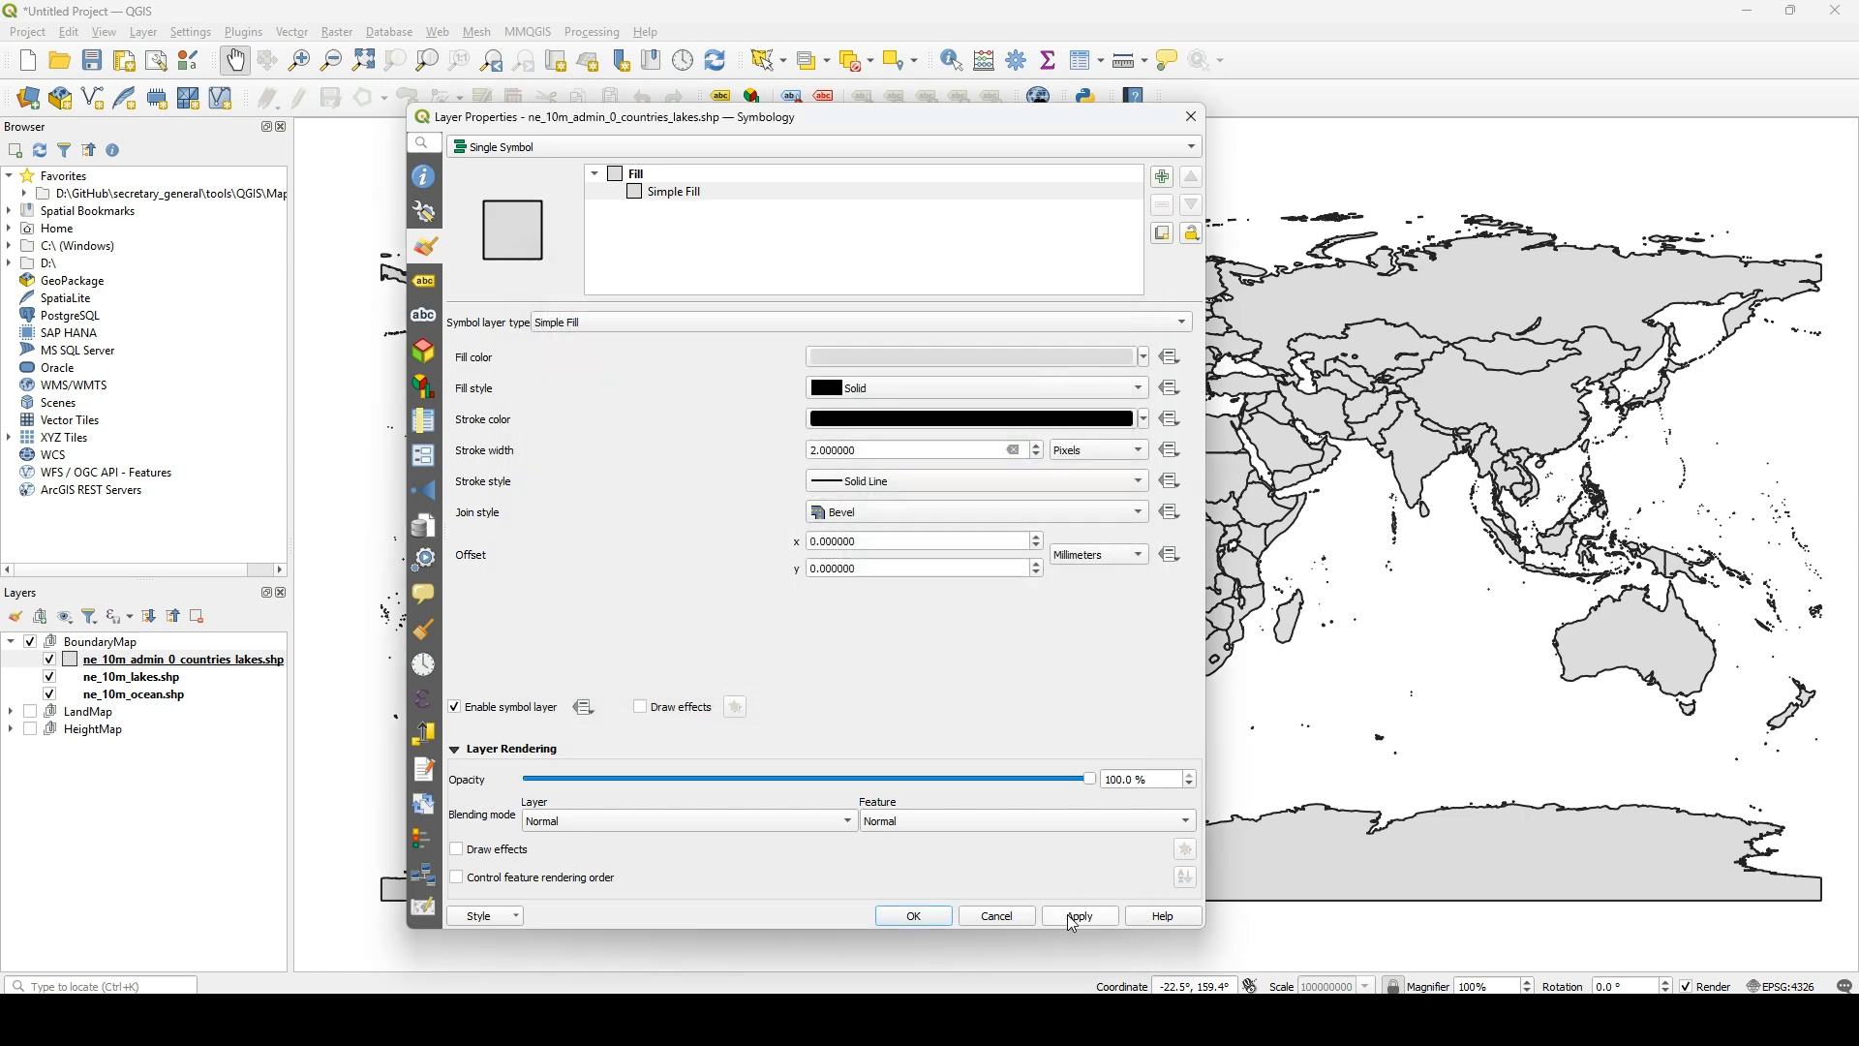
{"action": "left_click", "coordinate": [1085, 917]}
{"action": "left_click", "coordinate": [931, 922]}
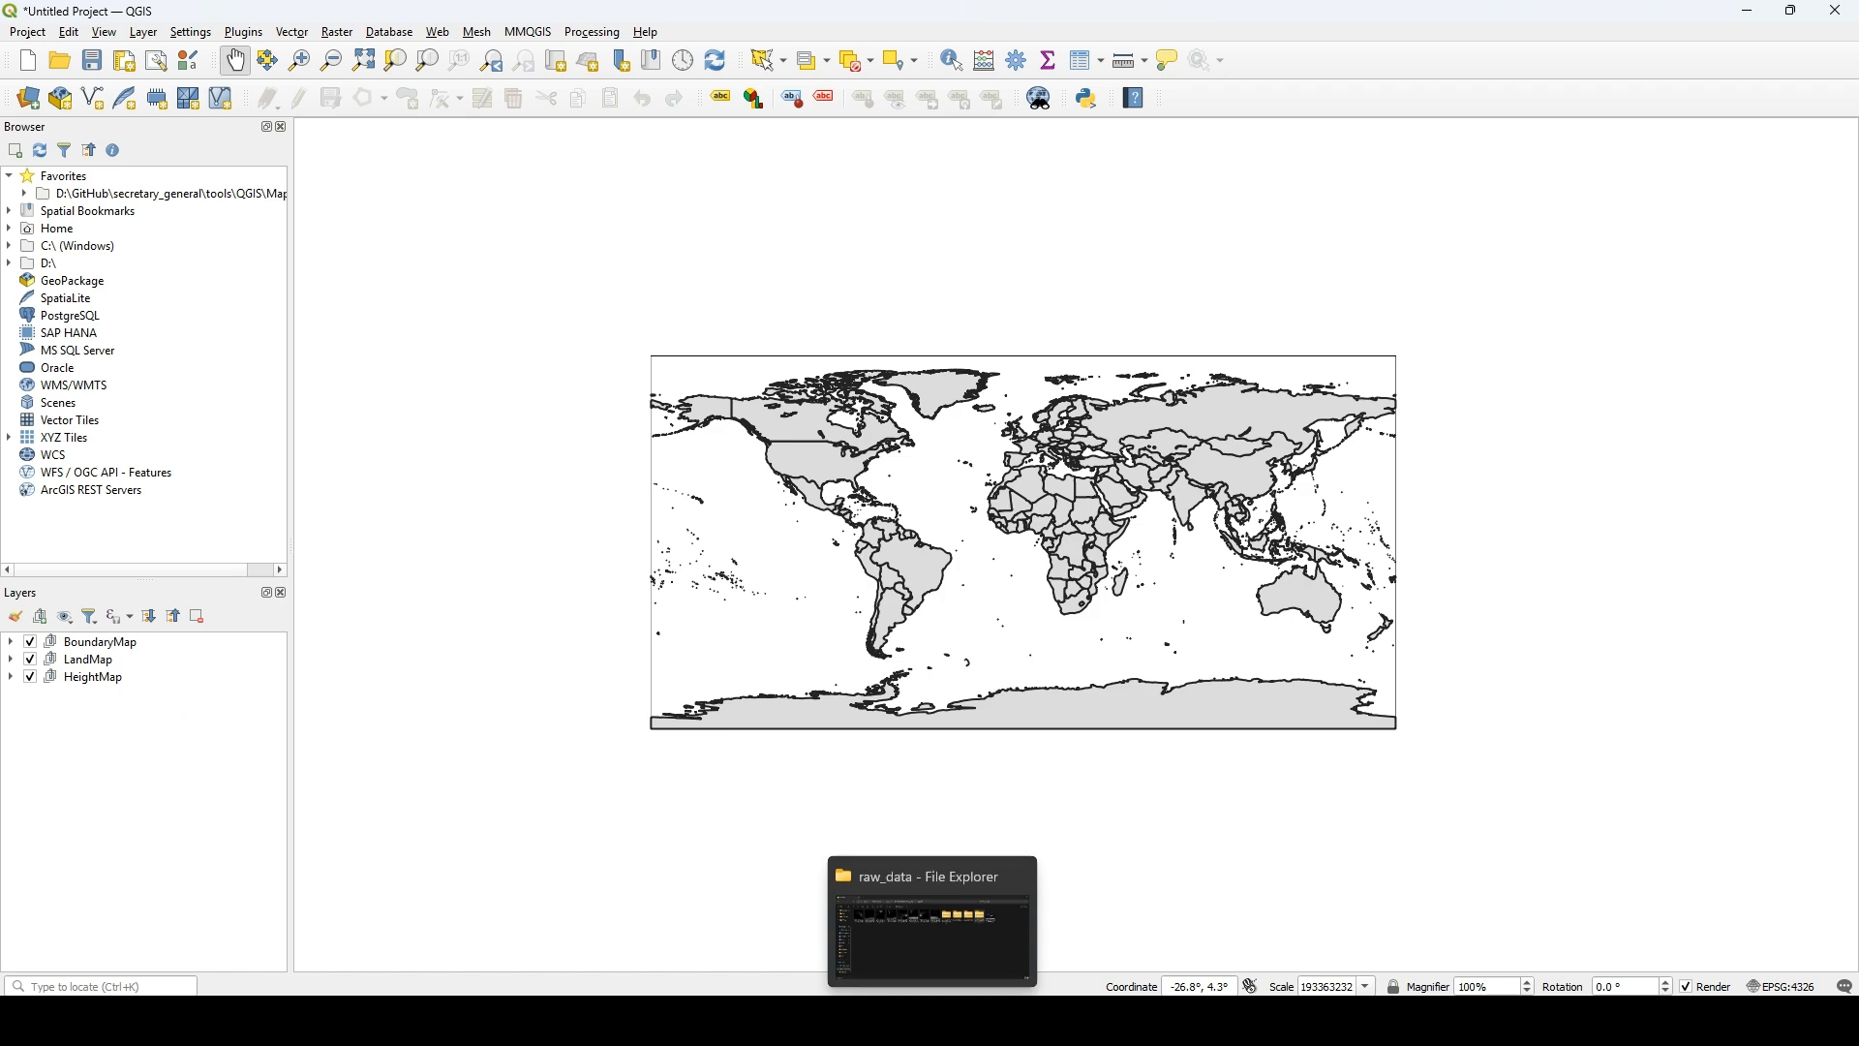
- Switch to File Explorer and create a folder named outputqgis in the UltimateGrandStrategyTutorial folder
{"action": "left_click", "coordinate": [933, 1024]}
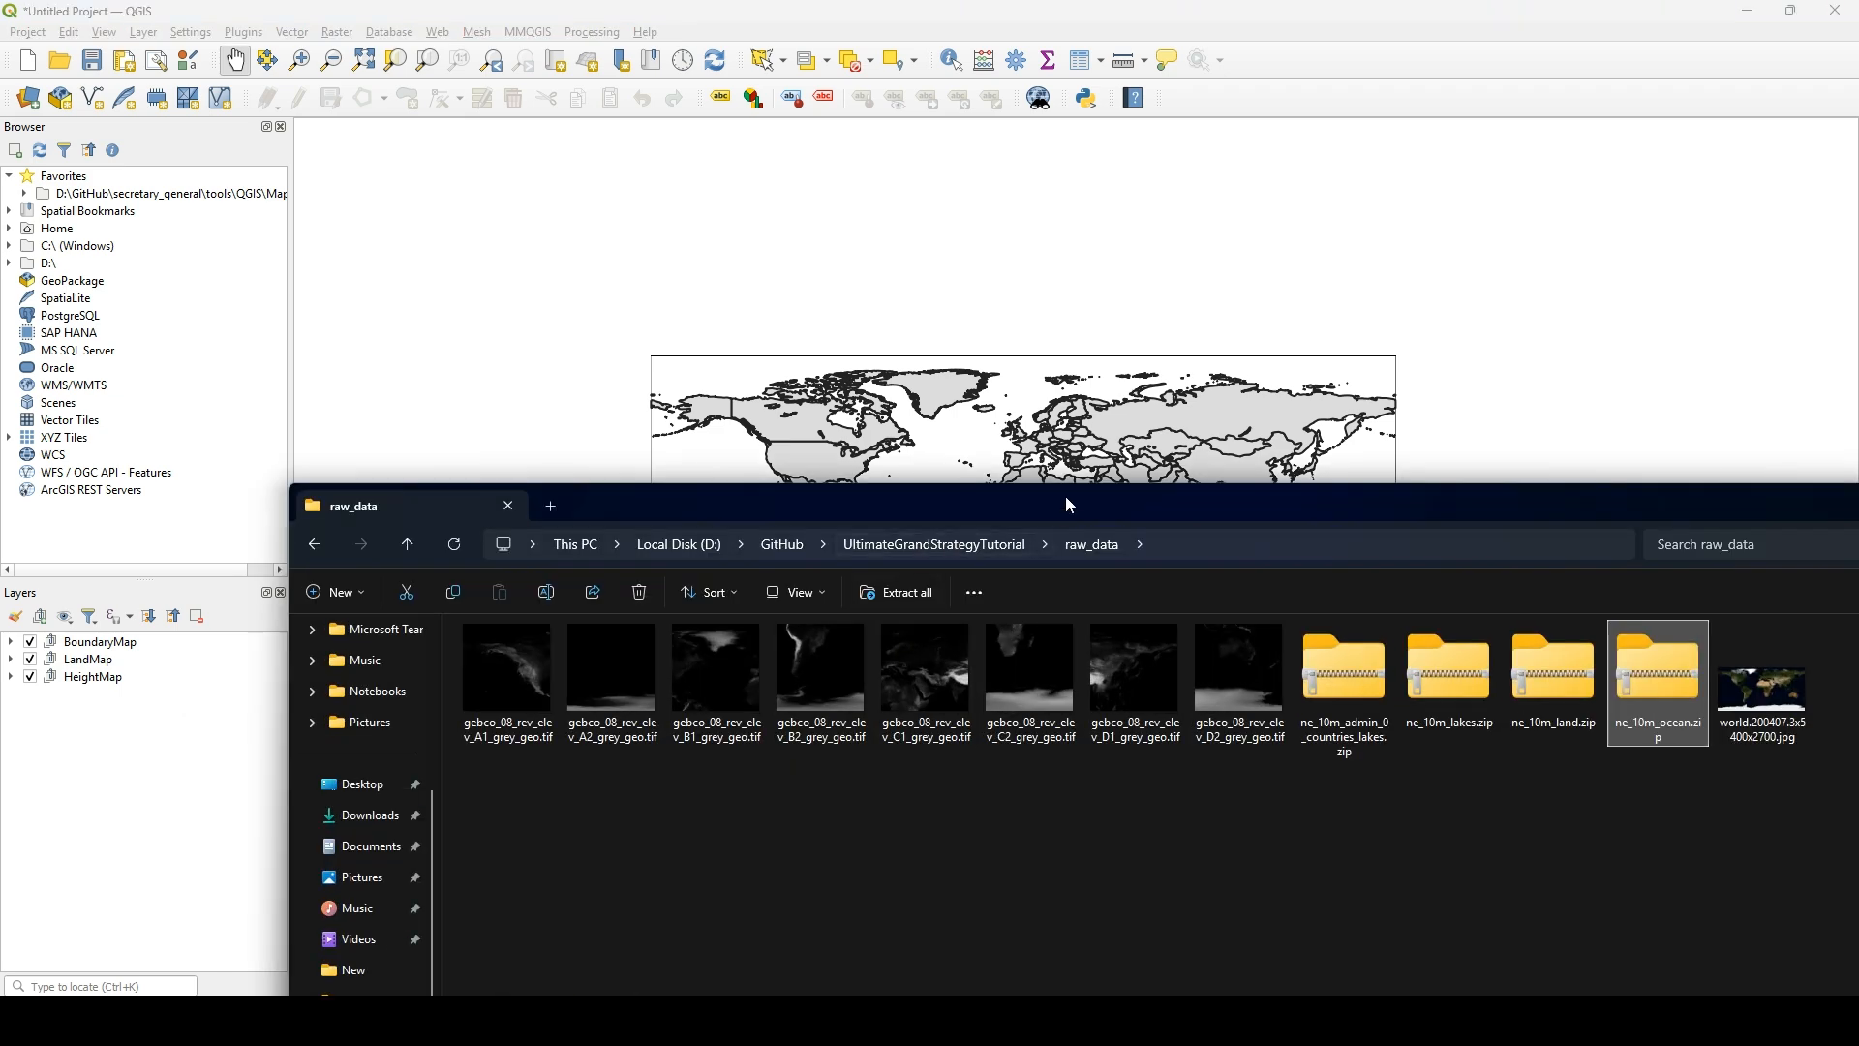
{"action": "left_click_drag", "start_coordinate": [1065, 496], "coordinate": [1036, 362]}
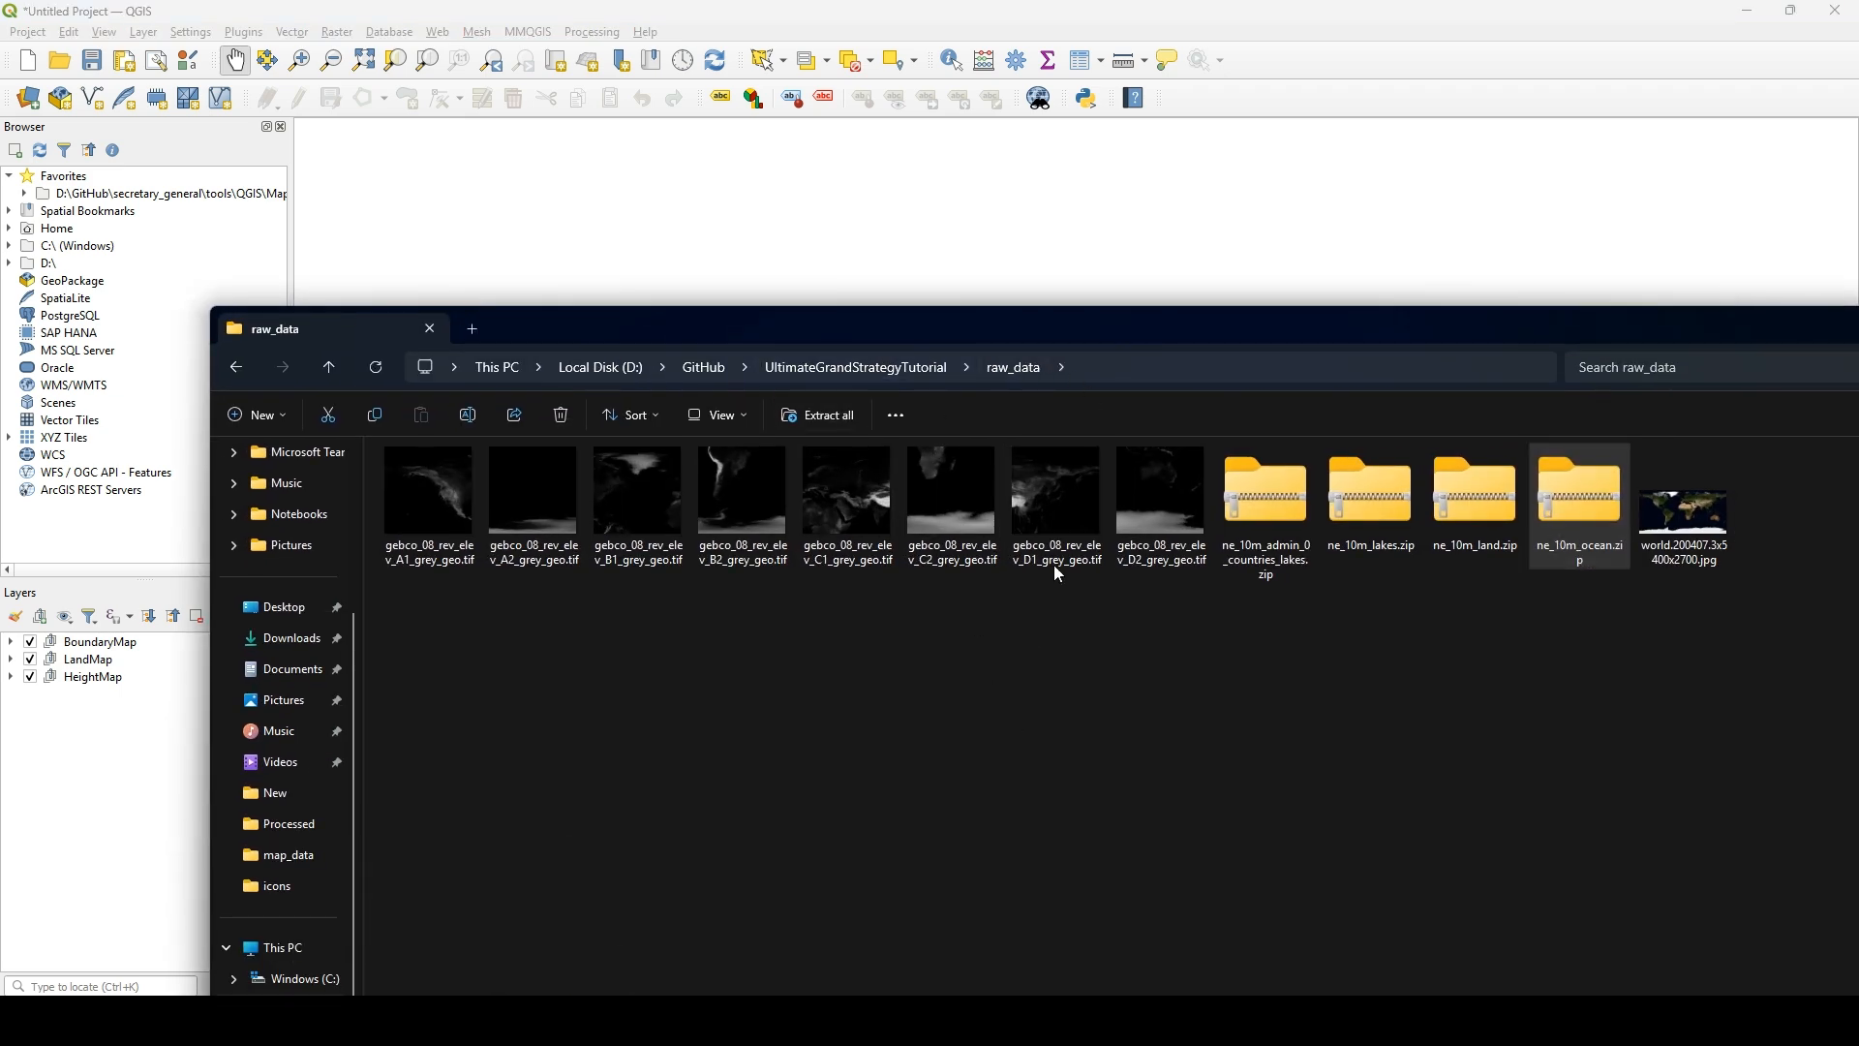
{"action": "left_click", "coordinate": [925, 366]}
{"action": "left_click_drag", "start_coordinate": [995, 327], "coordinate": [1028, 214]}
{"action": "left_click", "coordinate": [551, 377]}
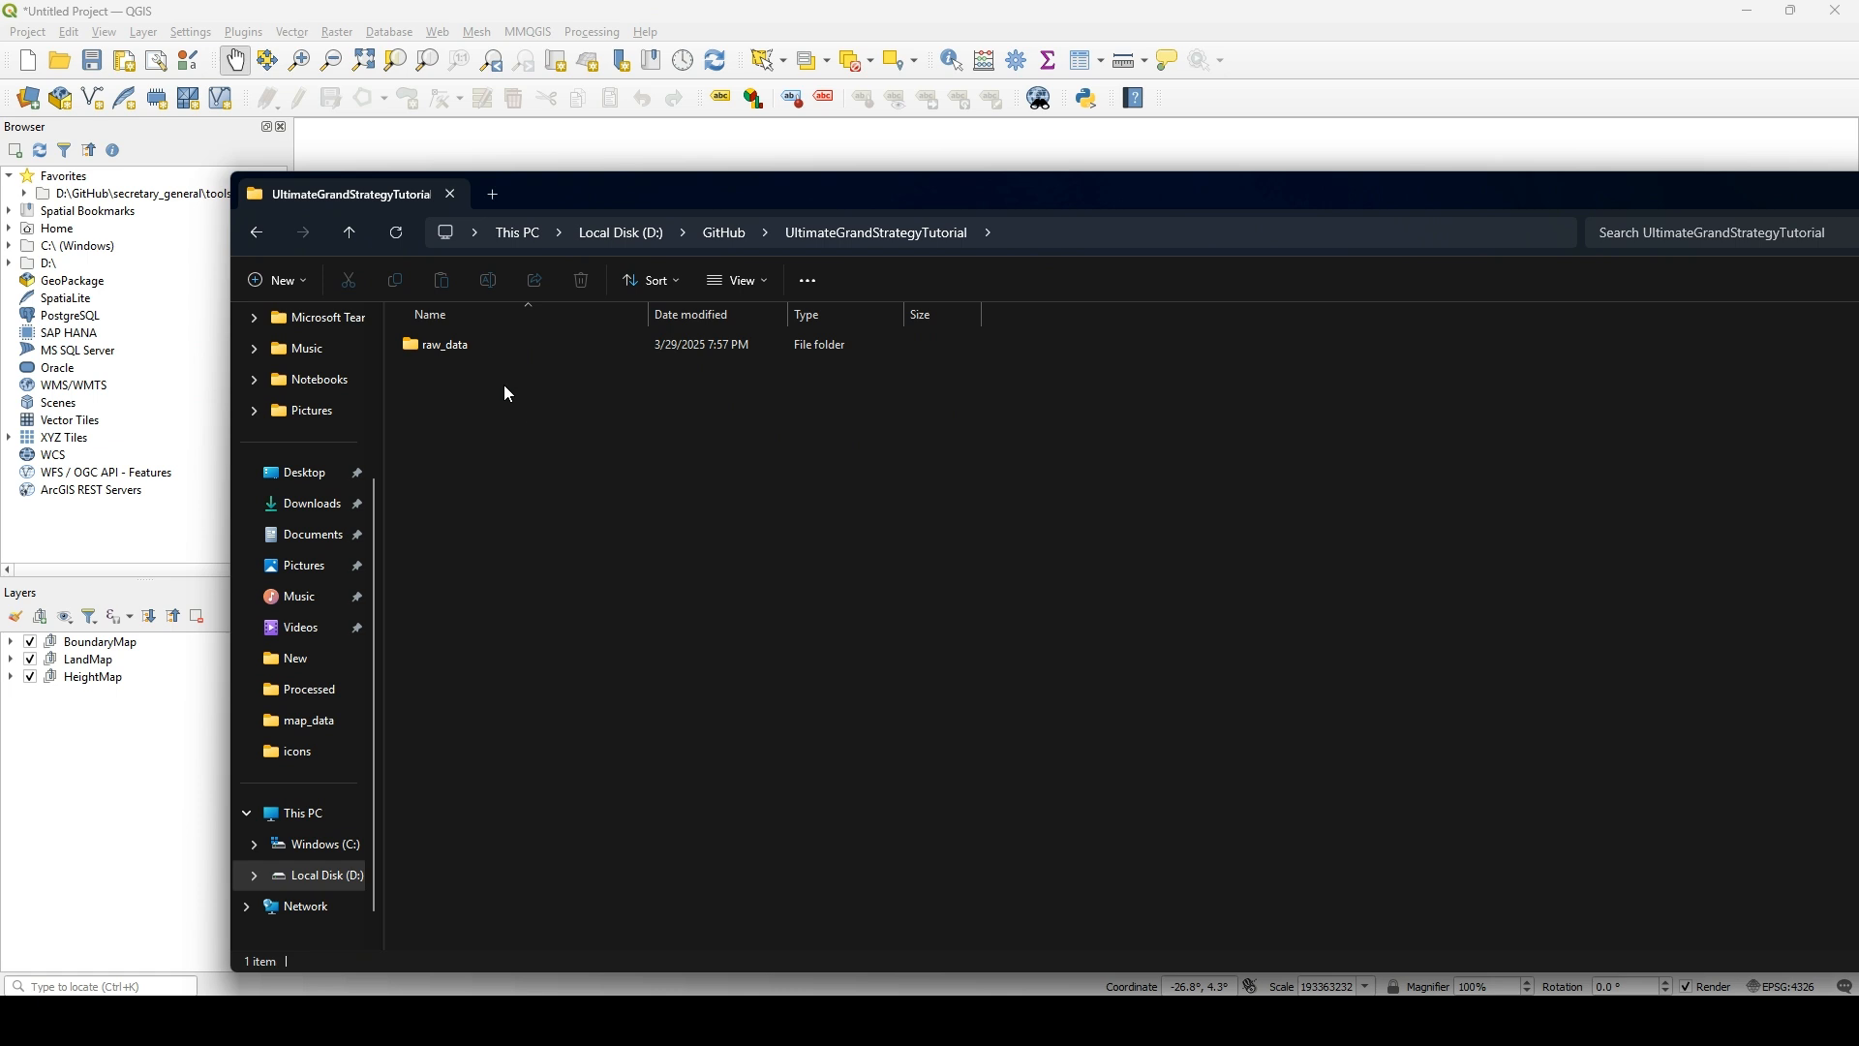
{"action": "right_click", "coordinate": [492, 398]}
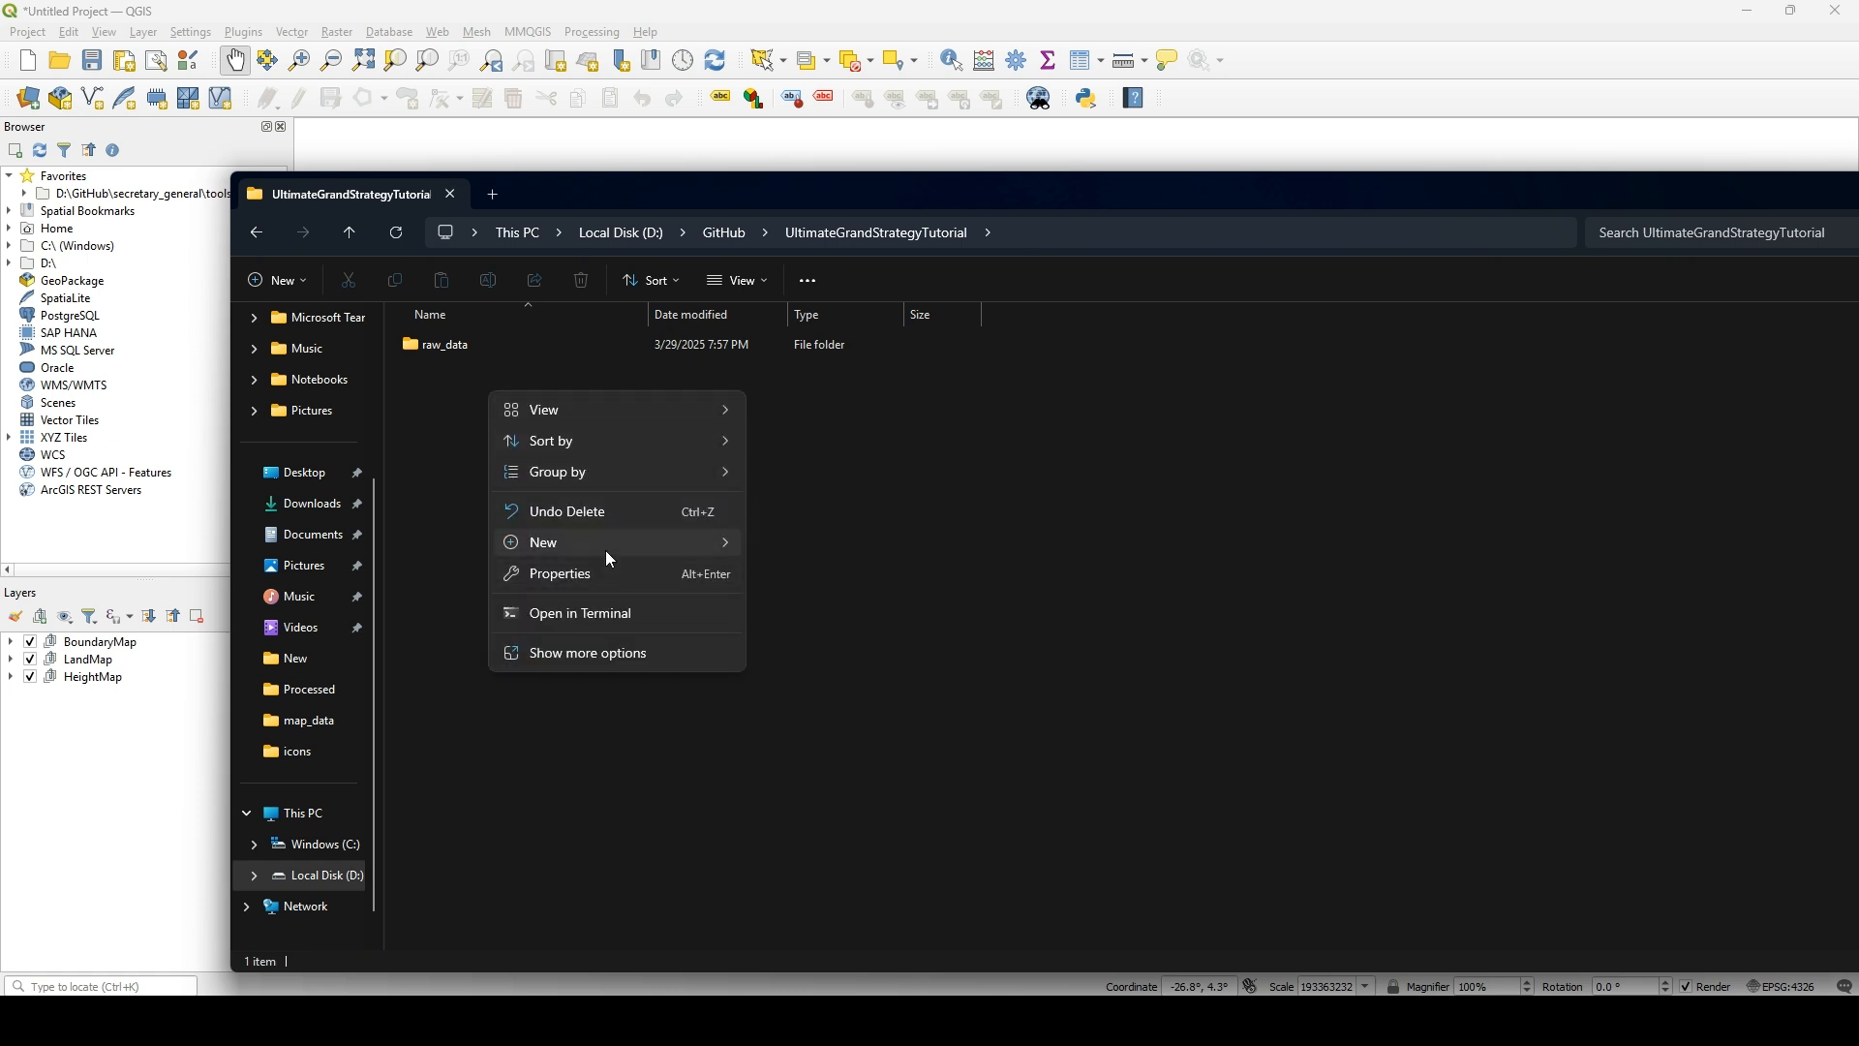
{"action": "mouse_move", "coordinate": [608, 559]}
{"action": "left_click", "coordinate": [848, 543]}
{"action": "type", "text": "outputqgis"}
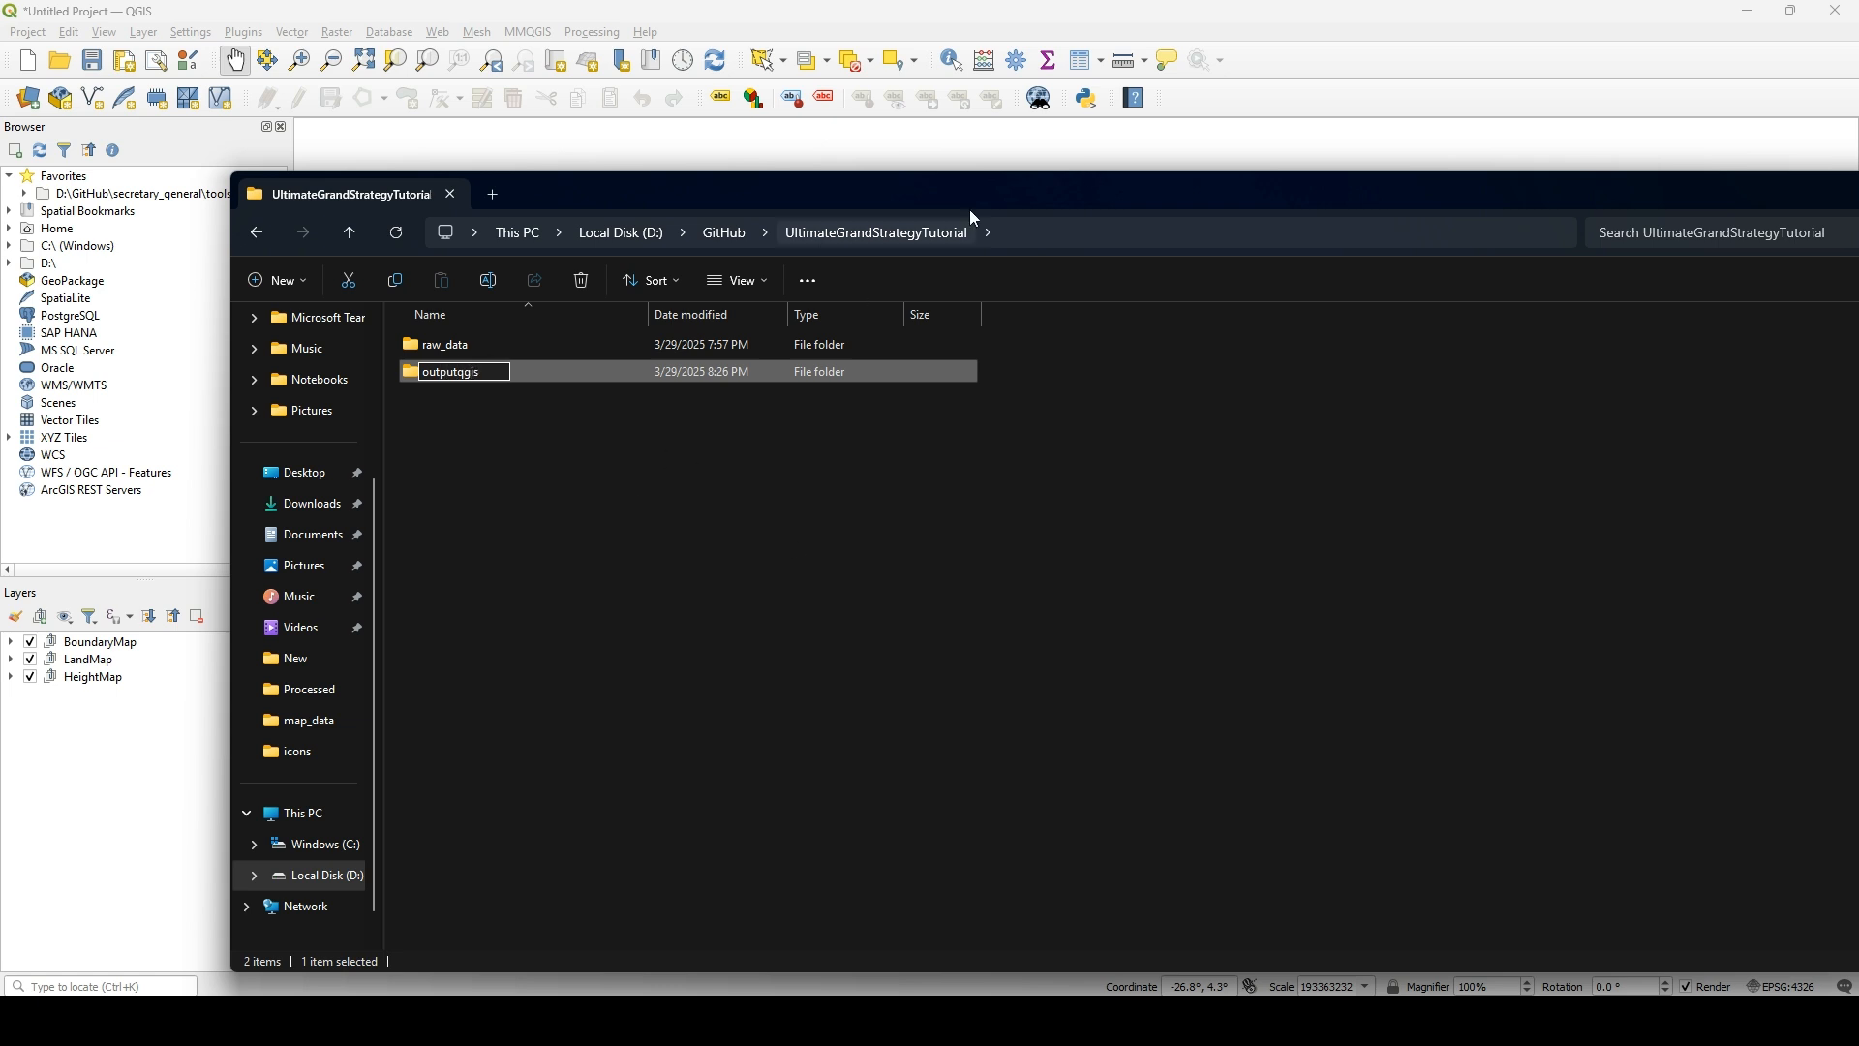
{"action": "left_click", "coordinate": [1135, 561]}
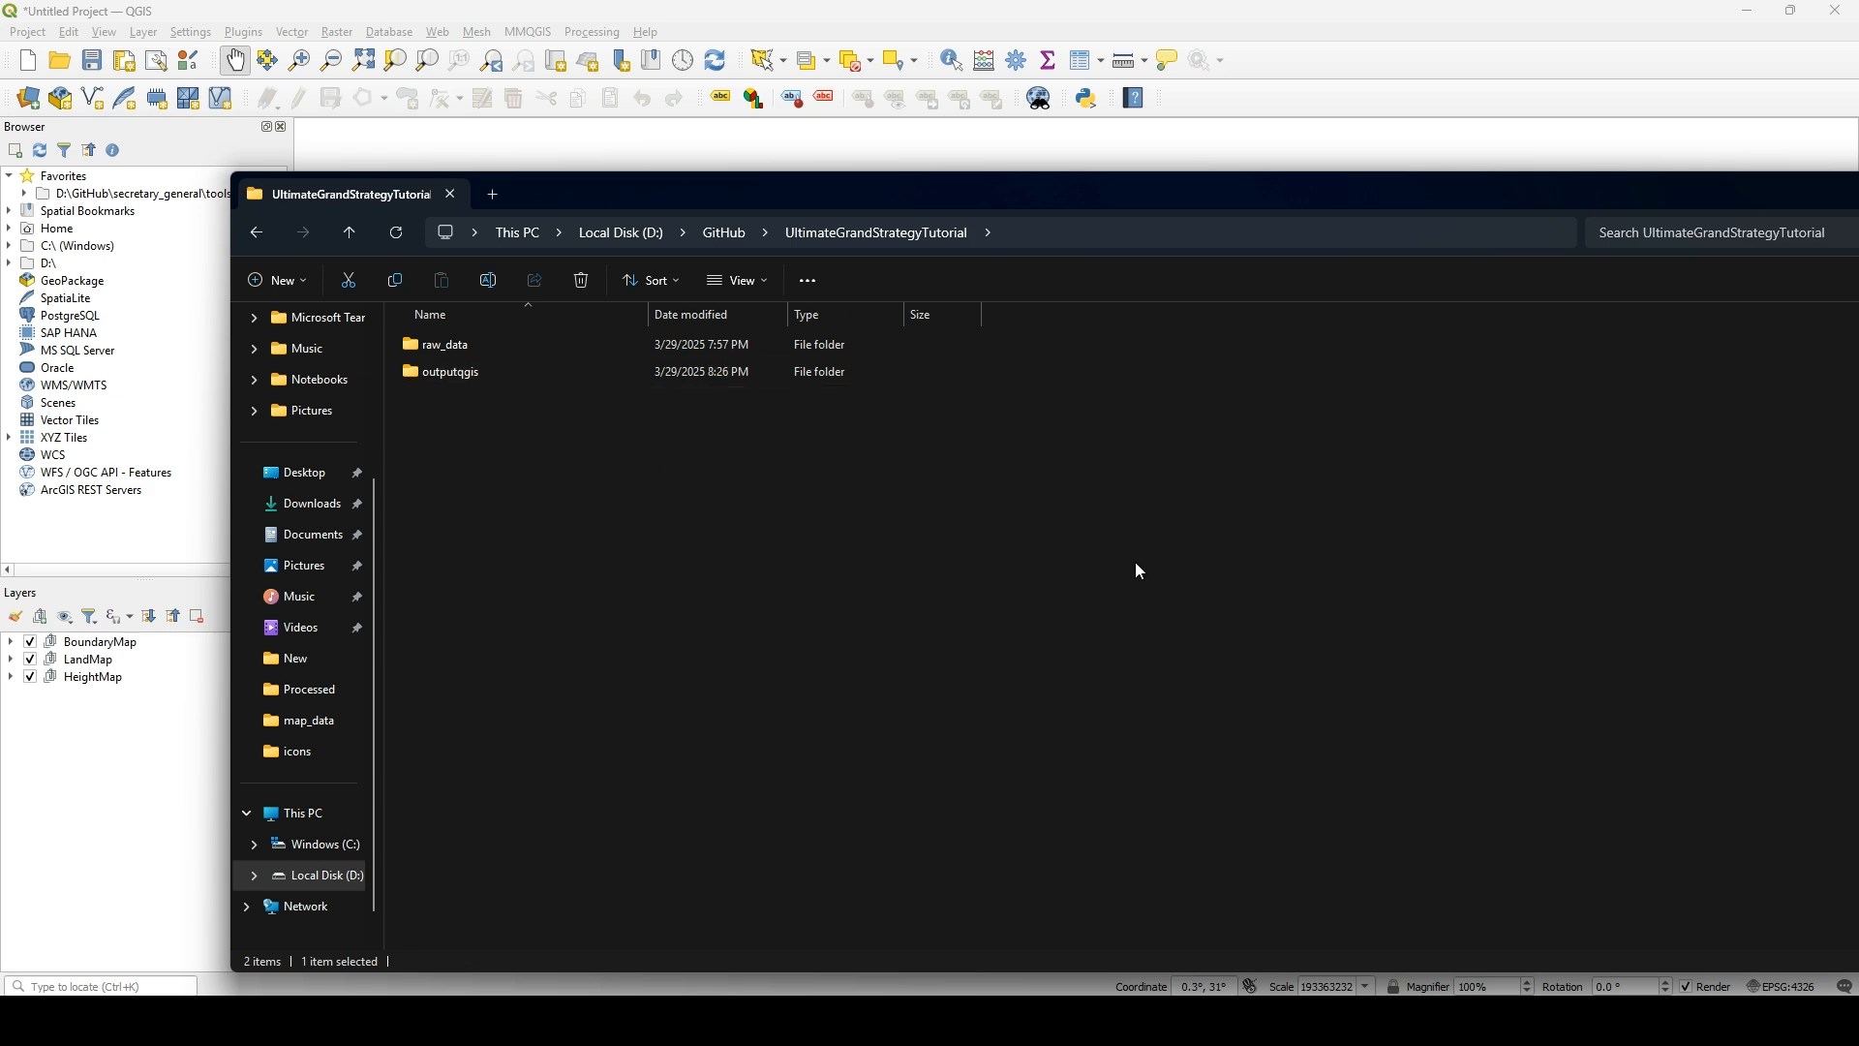
- Switch back to QGIS and examine the country outlines at world extent and up close around Europe and the British Isles
{"action": "left_click", "coordinate": [1361, 21]}
{"action": "left_click_drag", "start_coordinate": [1077, 651], "coordinate": [980, 650]}
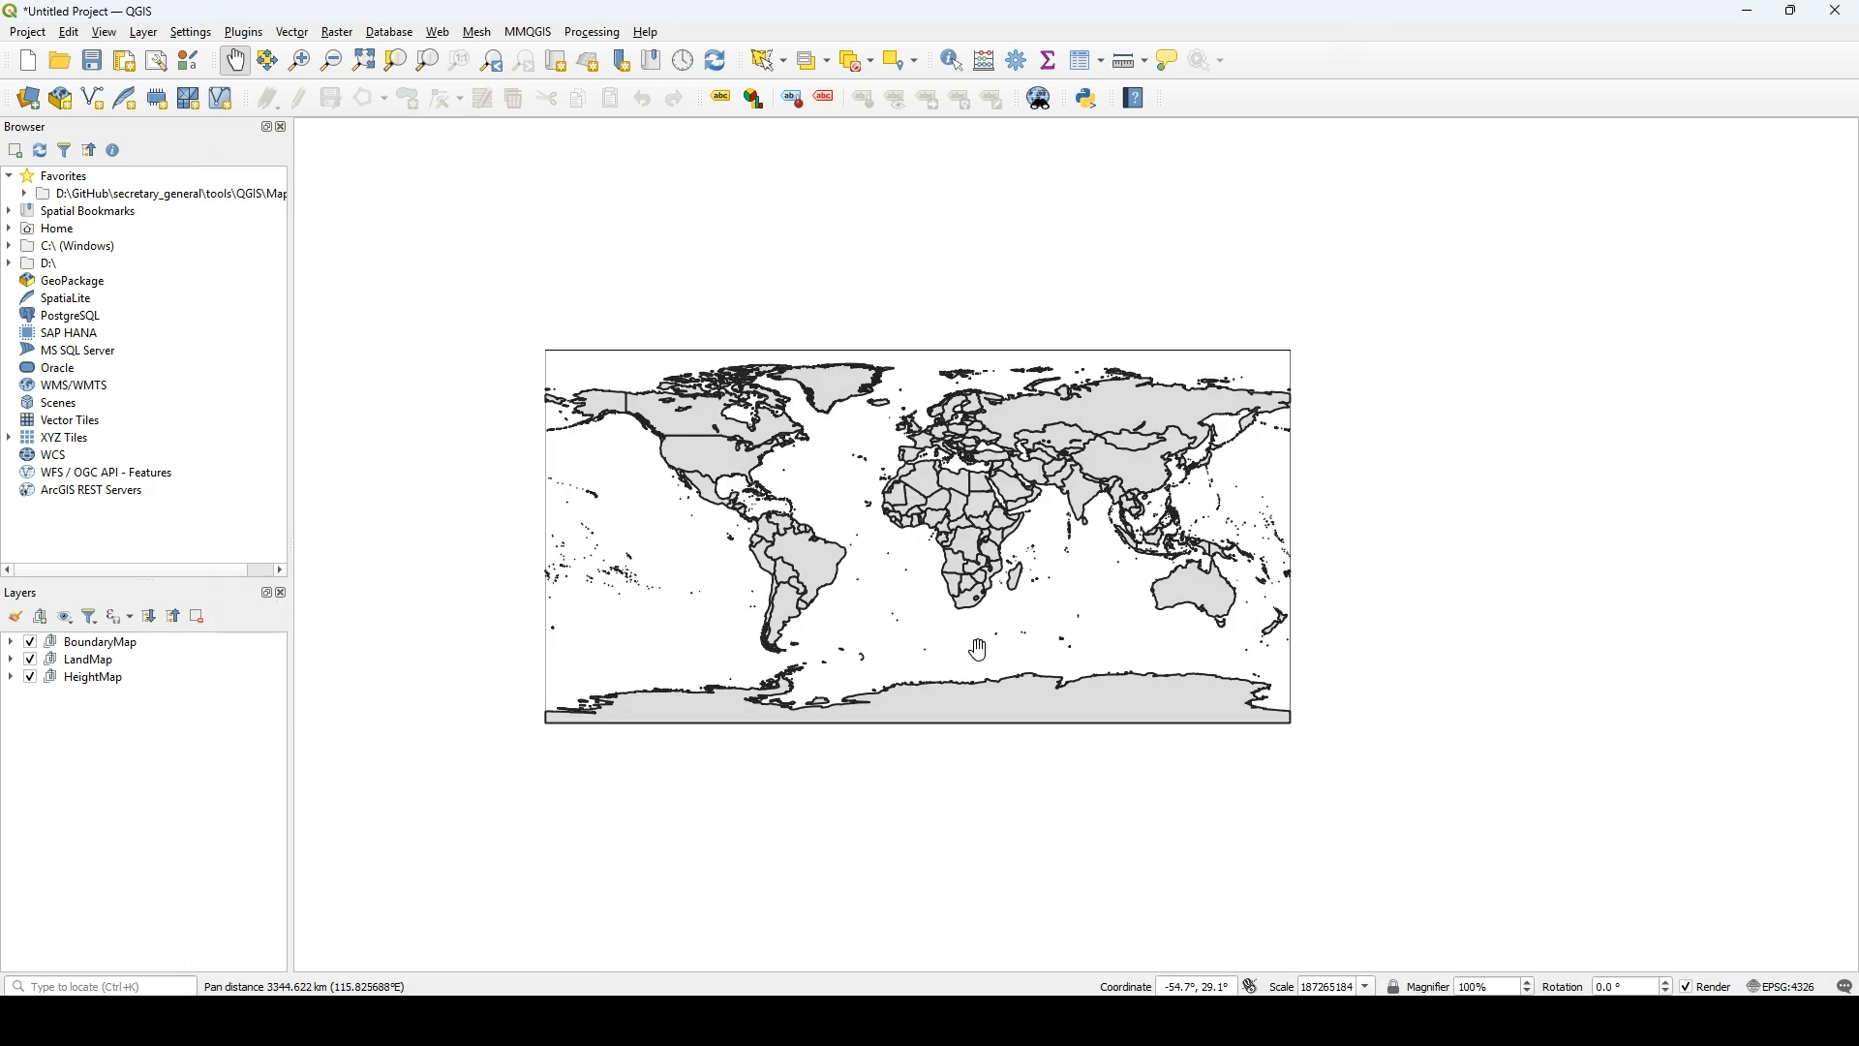
{"action": "scroll", "coordinate": [979, 650], "scroll_direction": "up", "scroll_amount": 2}
{"action": "scroll", "coordinate": [991, 620], "scroll_direction": "down", "scroll_amount": 1}
{"action": "left_click_drag", "start_coordinate": [1028, 569], "coordinate": [1103, 625]}
{"action": "scroll", "coordinate": [1131, 645], "scroll_direction": "down", "scroll_amount": 1}
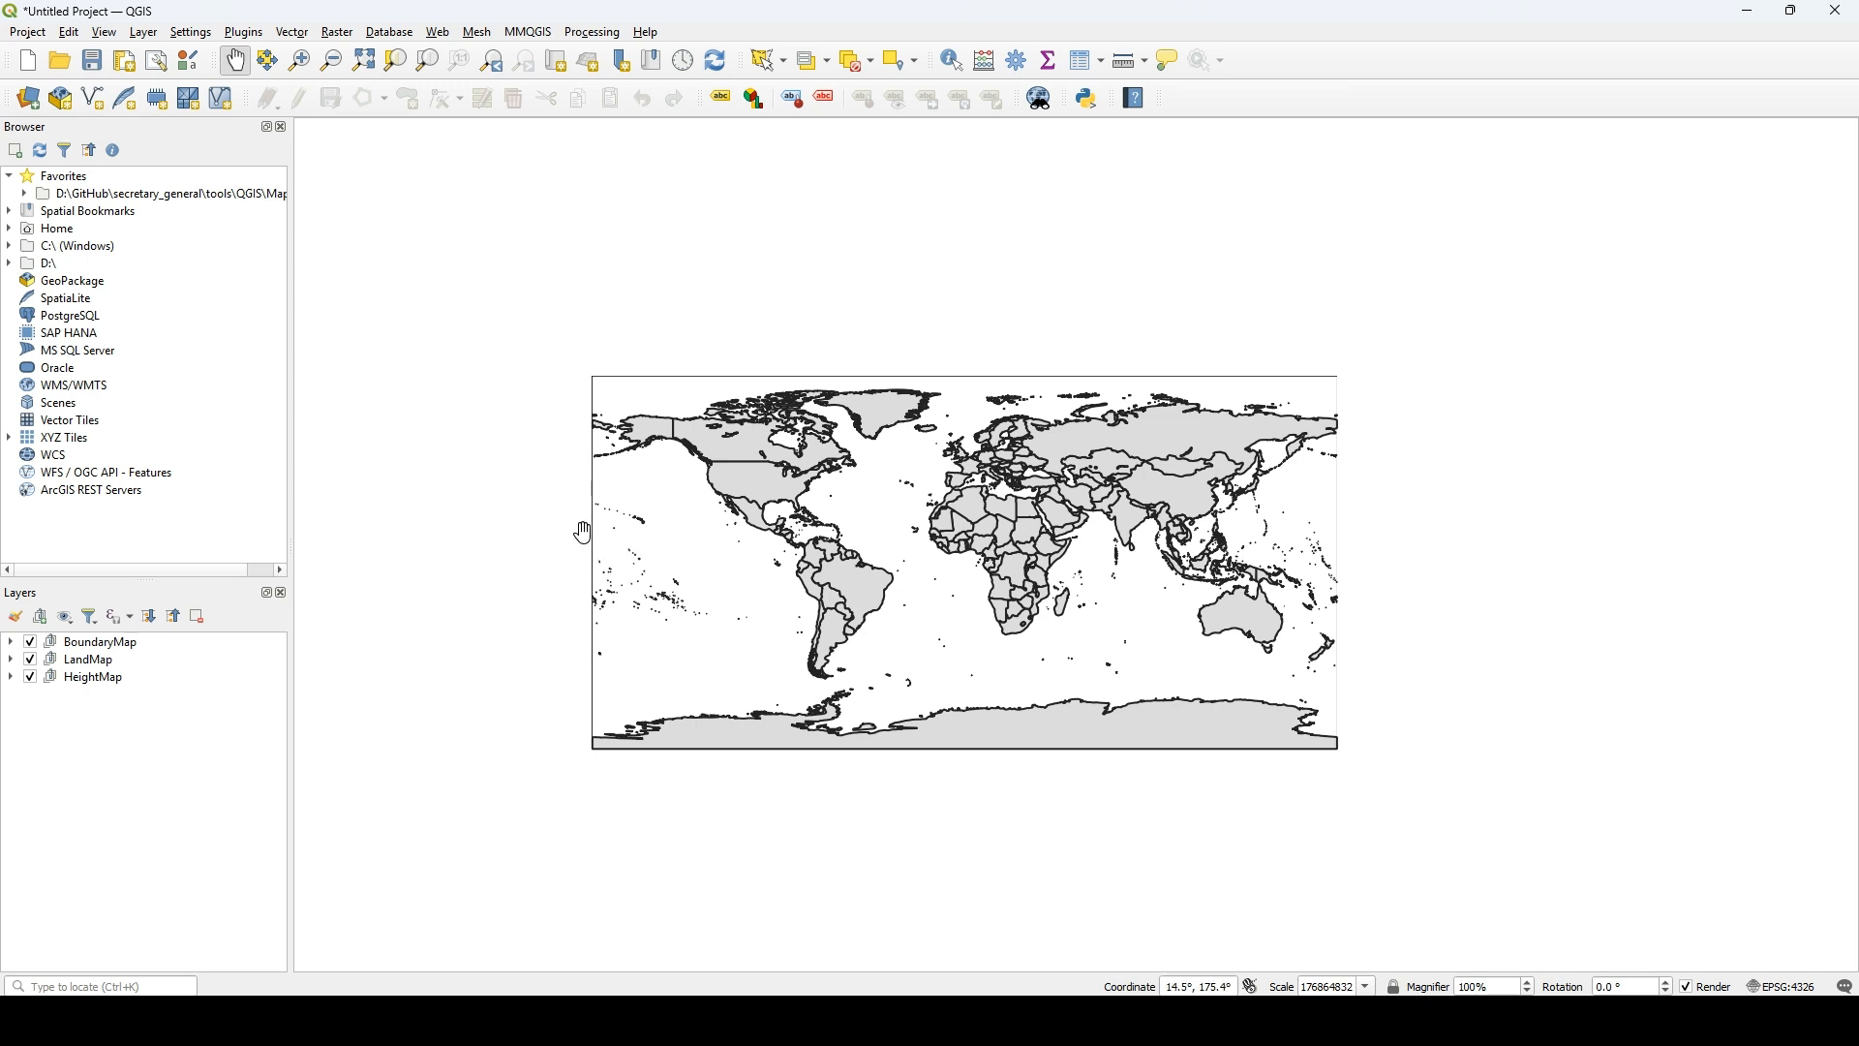
{"action": "scroll", "coordinate": [956, 496], "scroll_direction": "up", "scroll_amount": 3}
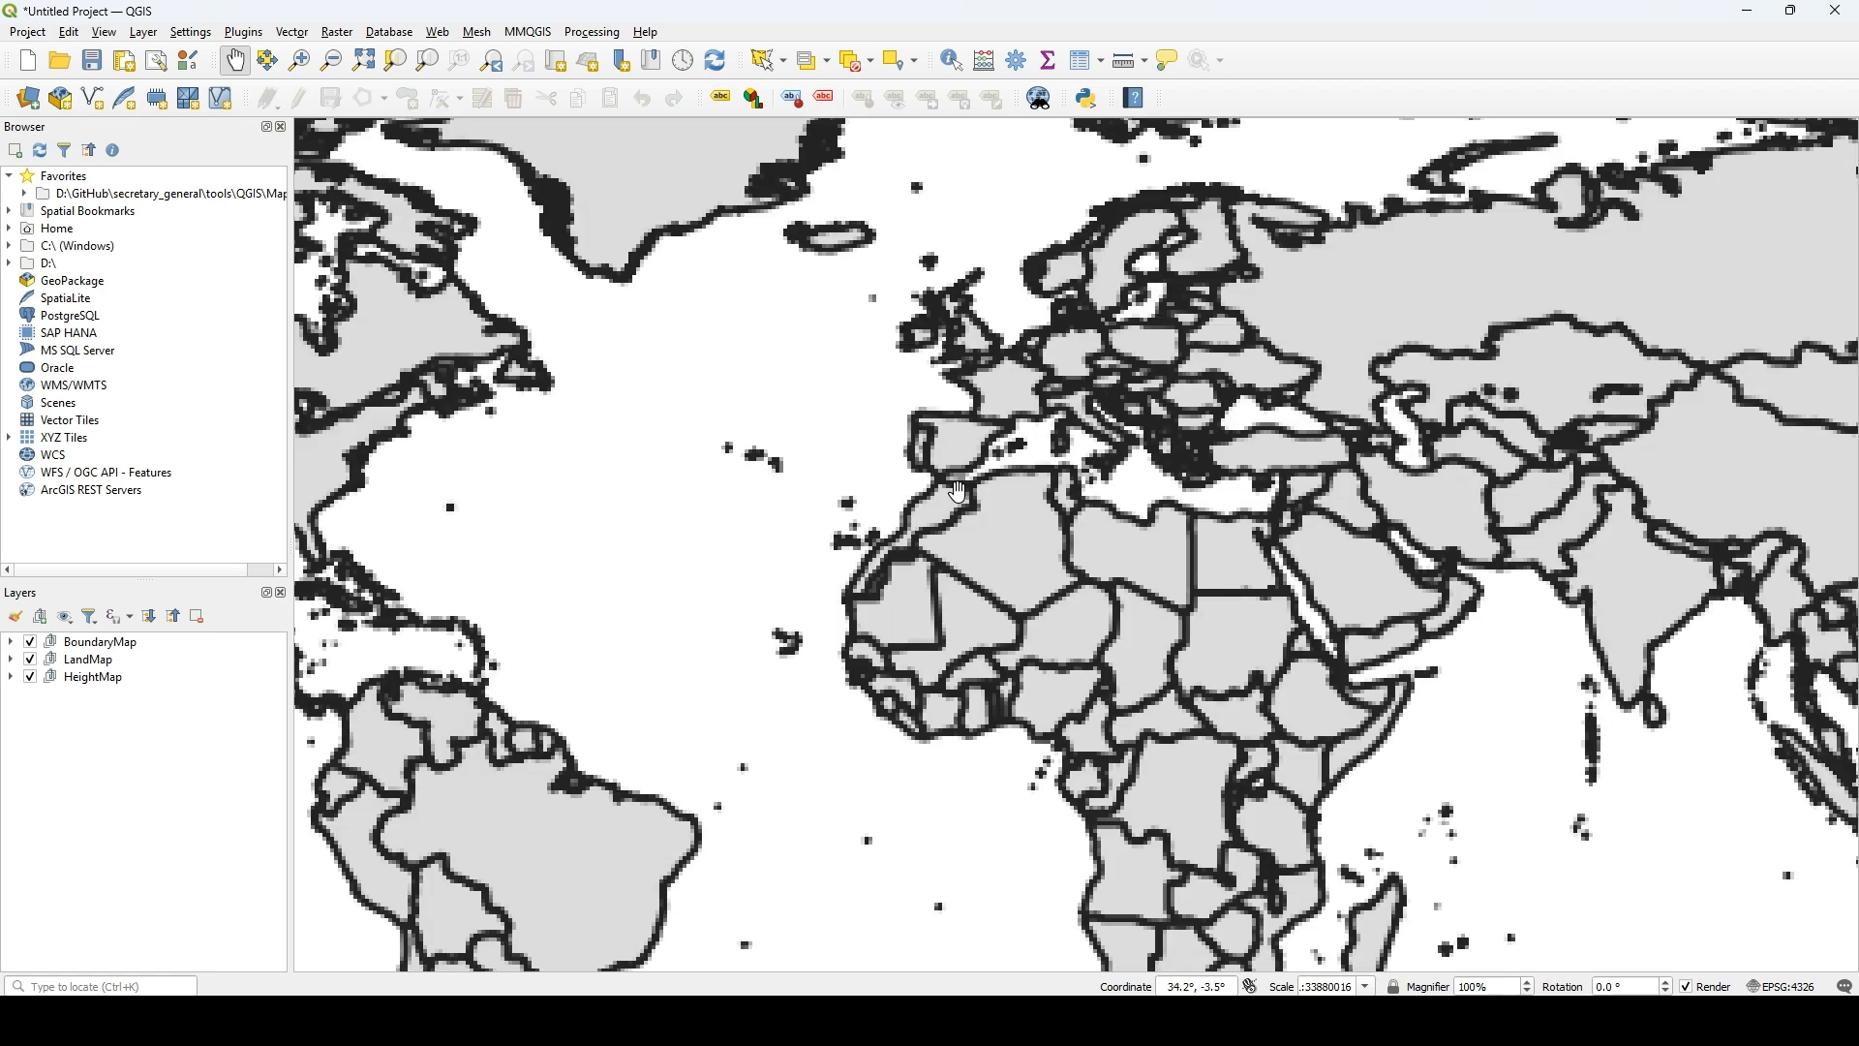
{"action": "left_click_drag", "start_coordinate": [944, 496], "coordinate": [958, 653]}
{"action": "scroll", "coordinate": [944, 659], "scroll_direction": "down", "scroll_amount": 3}
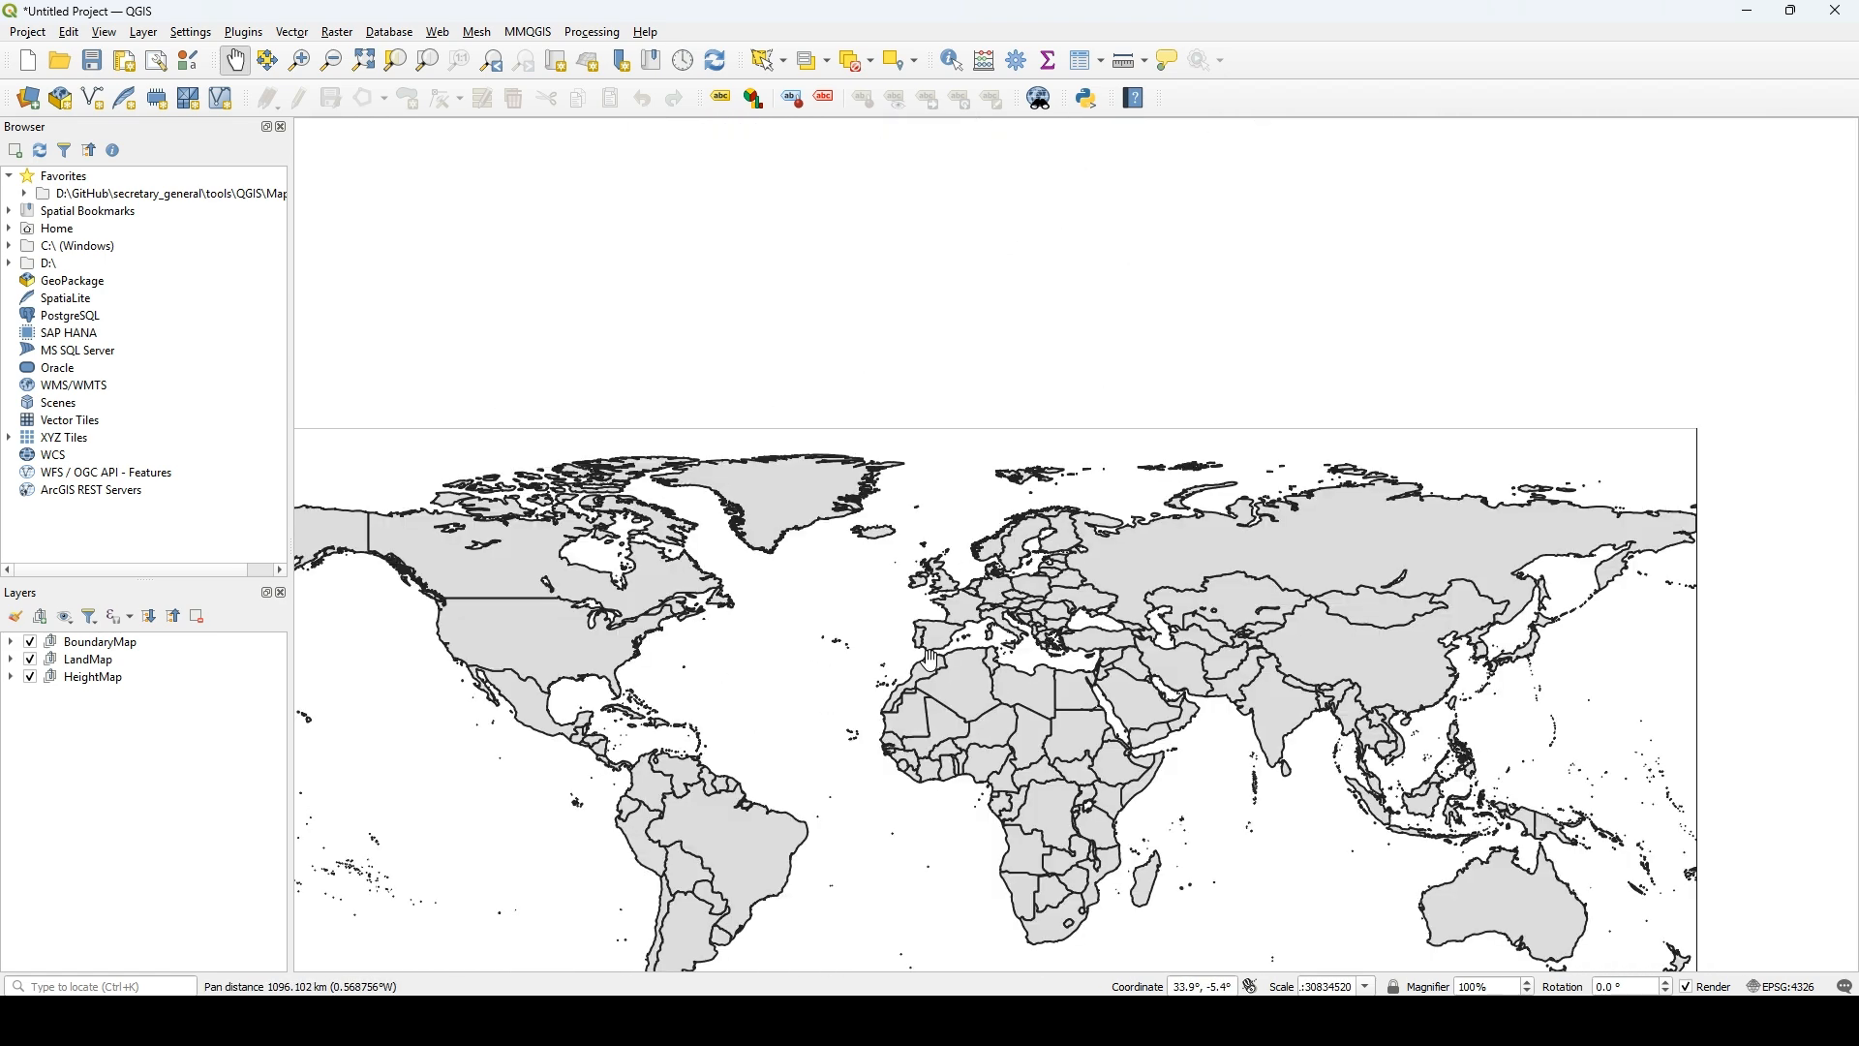
{"action": "left_click_drag", "start_coordinate": [933, 660], "coordinate": [995, 538]}
{"action": "scroll", "coordinate": [992, 538], "scroll_direction": "up", "scroll_amount": 1}
{"action": "scroll", "coordinate": [1071, 444], "scroll_direction": "up", "scroll_amount": 2}
{"action": "left_click_drag", "start_coordinate": [1071, 444], "coordinate": [1142, 628]}
{"action": "scroll", "coordinate": [1257, 672], "scroll_direction": "up", "scroll_amount": 2}
{"action": "scroll", "coordinate": [1301, 697], "scroll_direction": "down", "scroll_amount": 1}
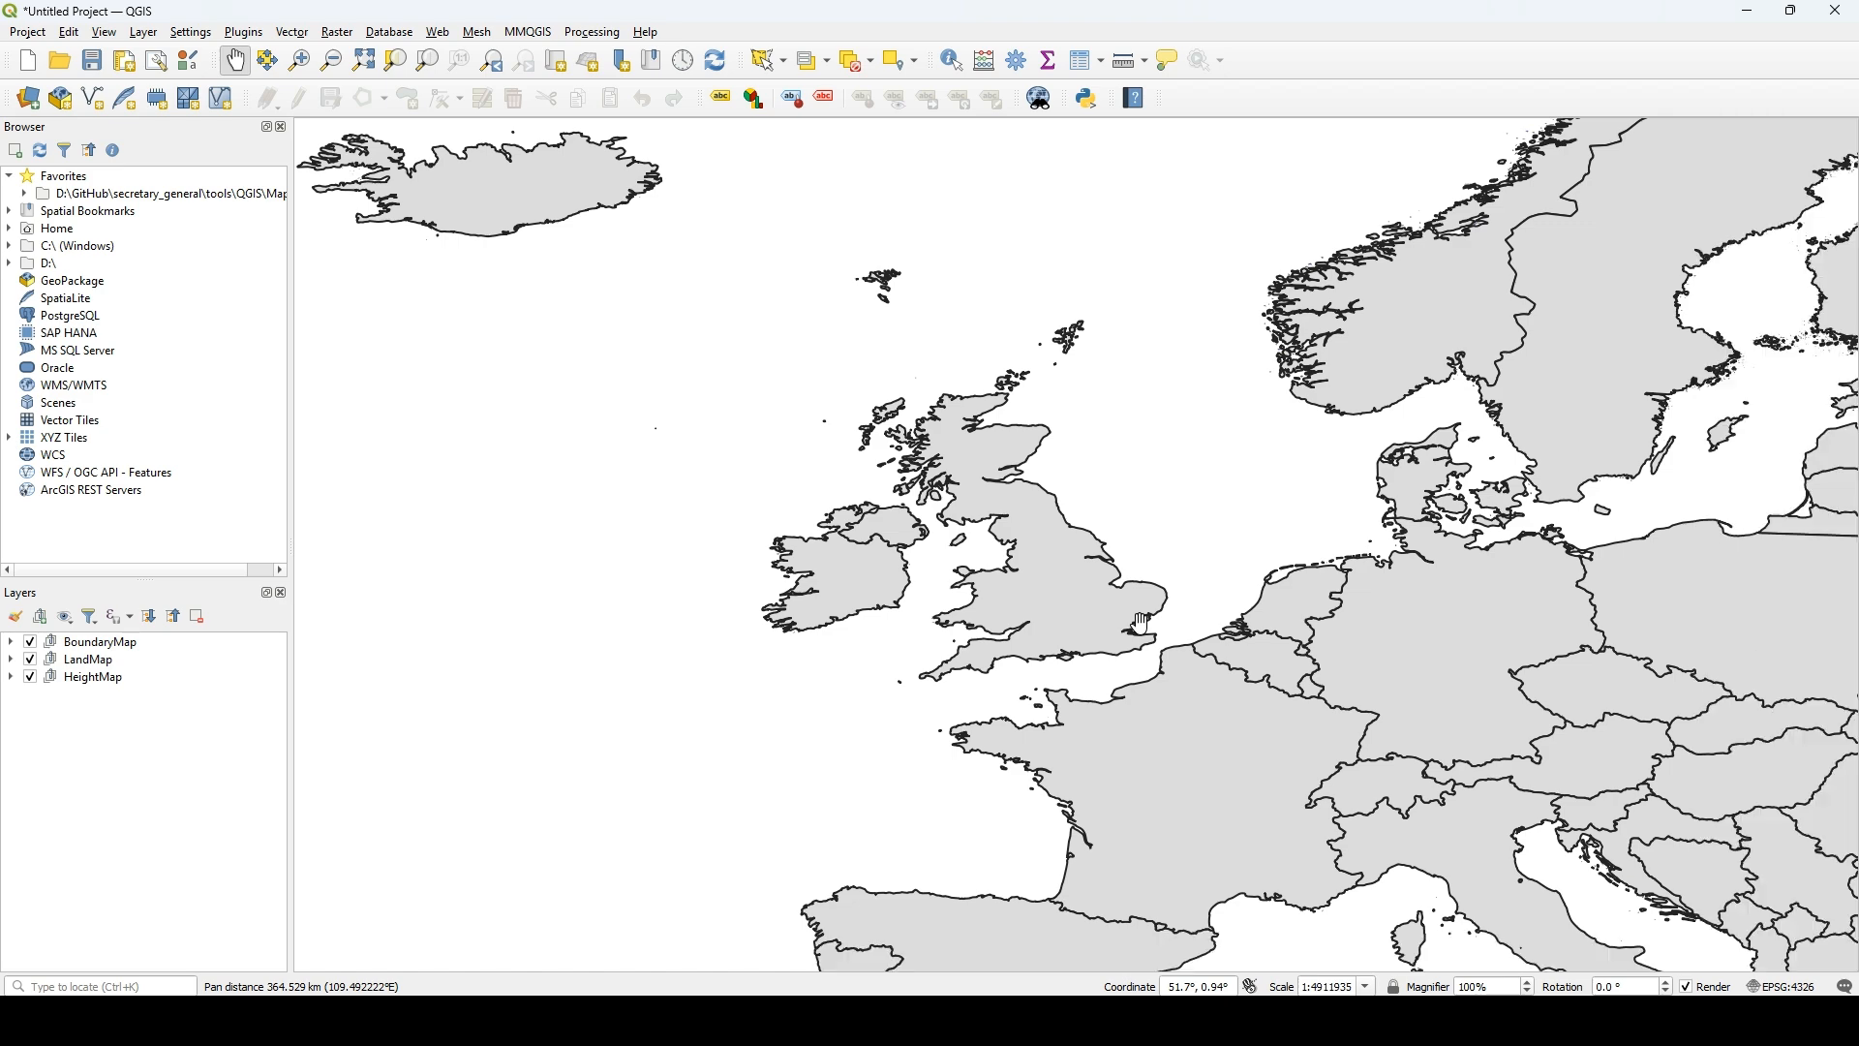
{"action": "scroll", "coordinate": [1142, 627], "scroll_direction": "up", "scroll_amount": 1}
{"action": "left_click_drag", "start_coordinate": [663, 117], "coordinate": [783, 152]}
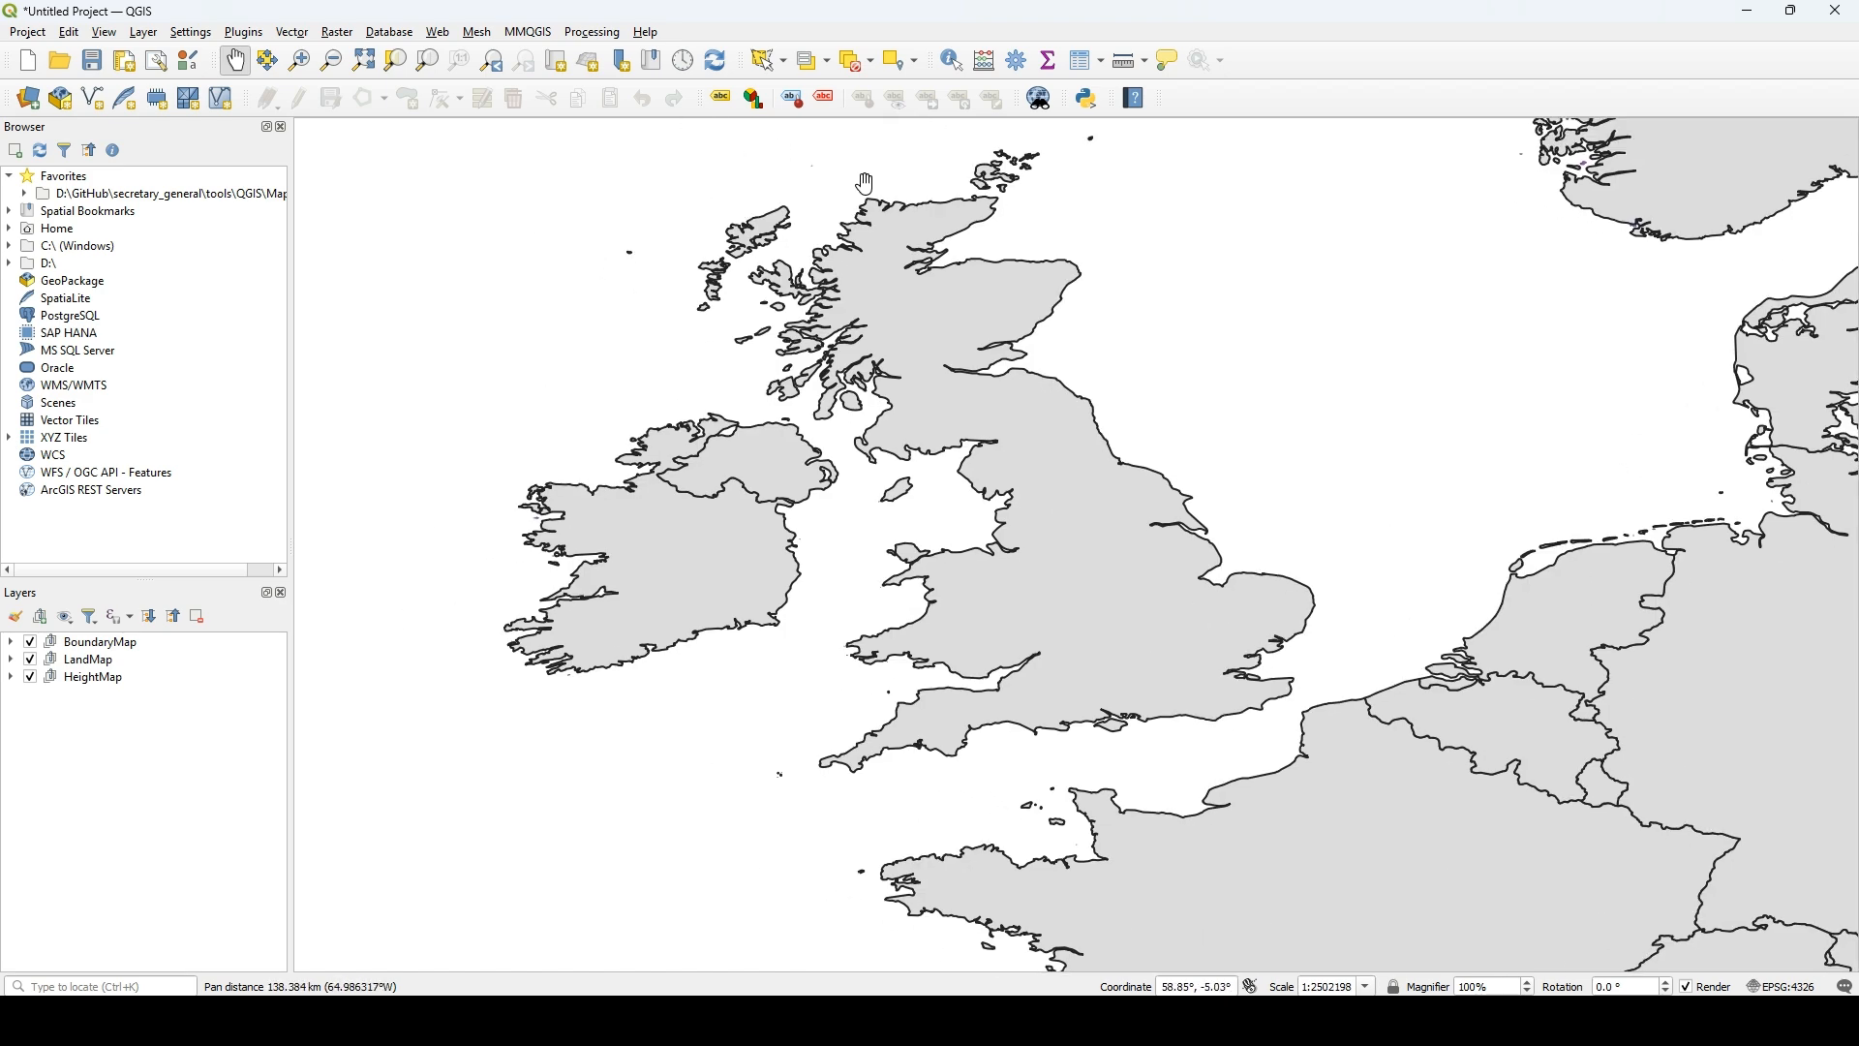
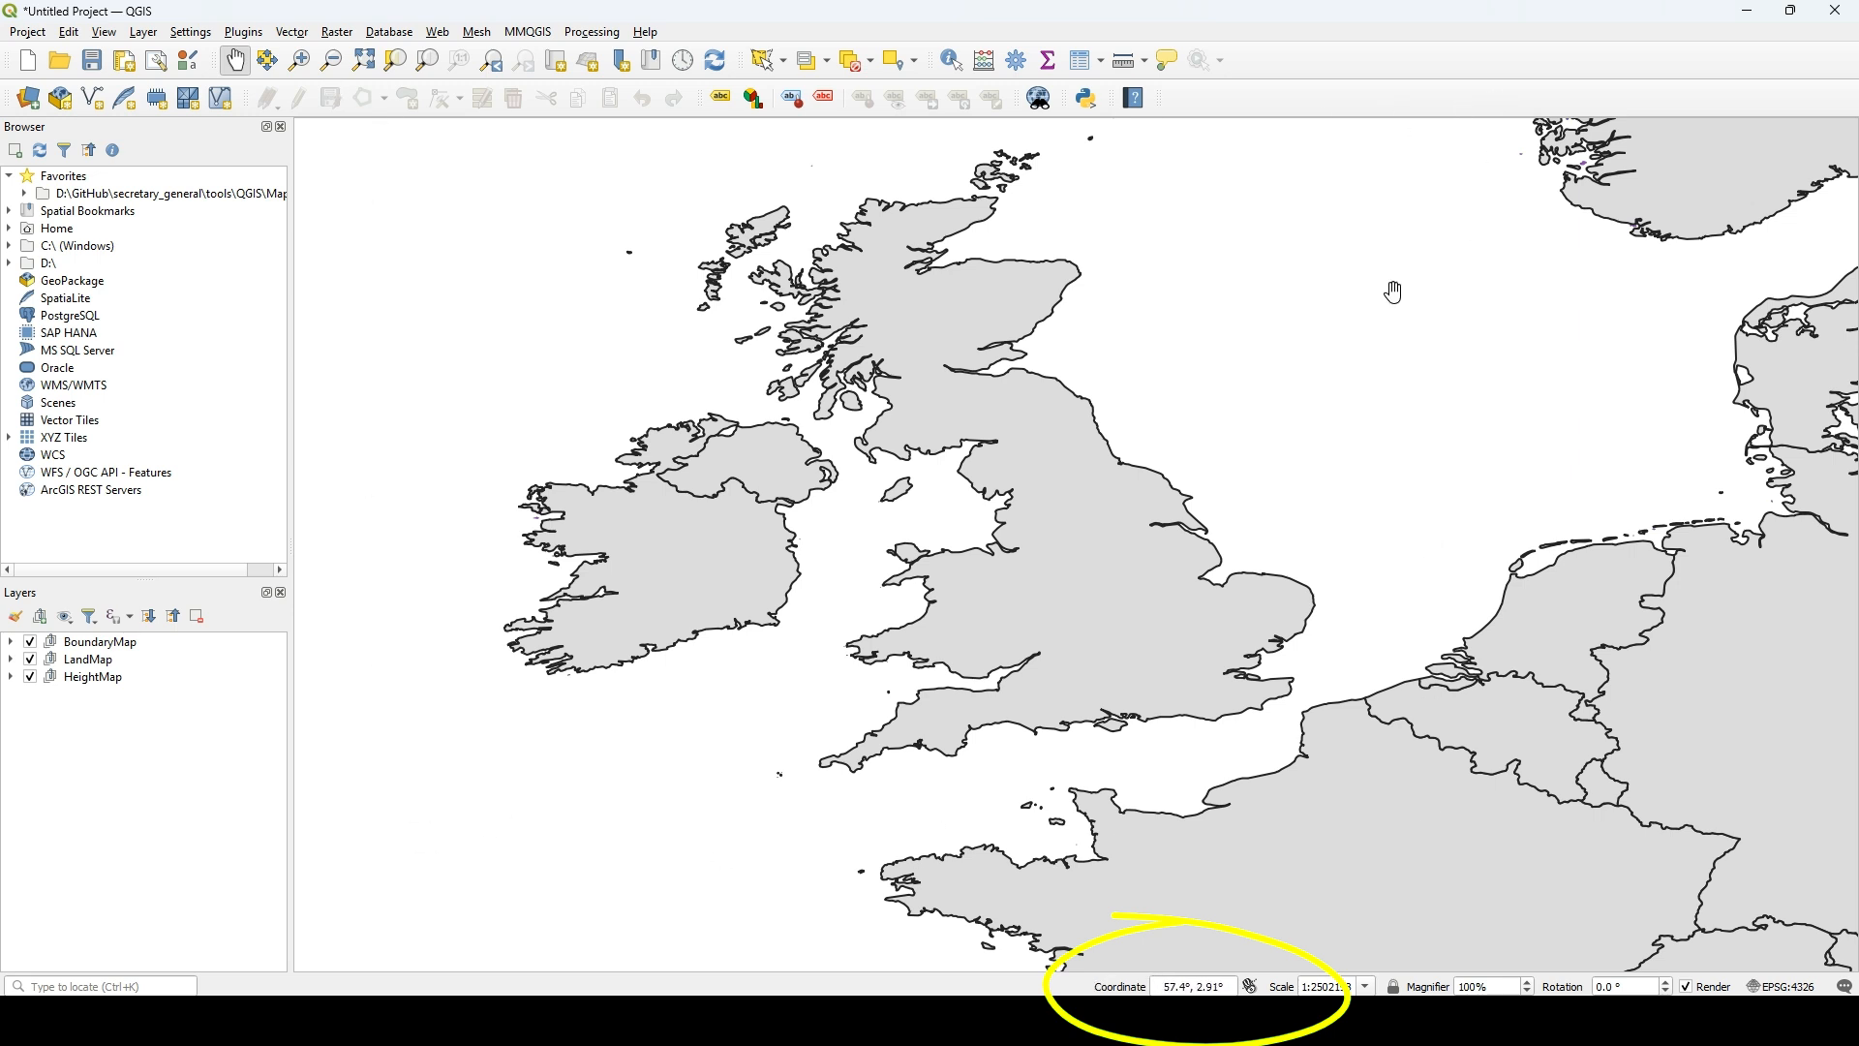
- Frame the whole world map at a scale of 1:100000000 and lock the scale
{"action": "scroll", "coordinate": [1060, 789], "scroll_direction": "down", "scroll_amount": 5}
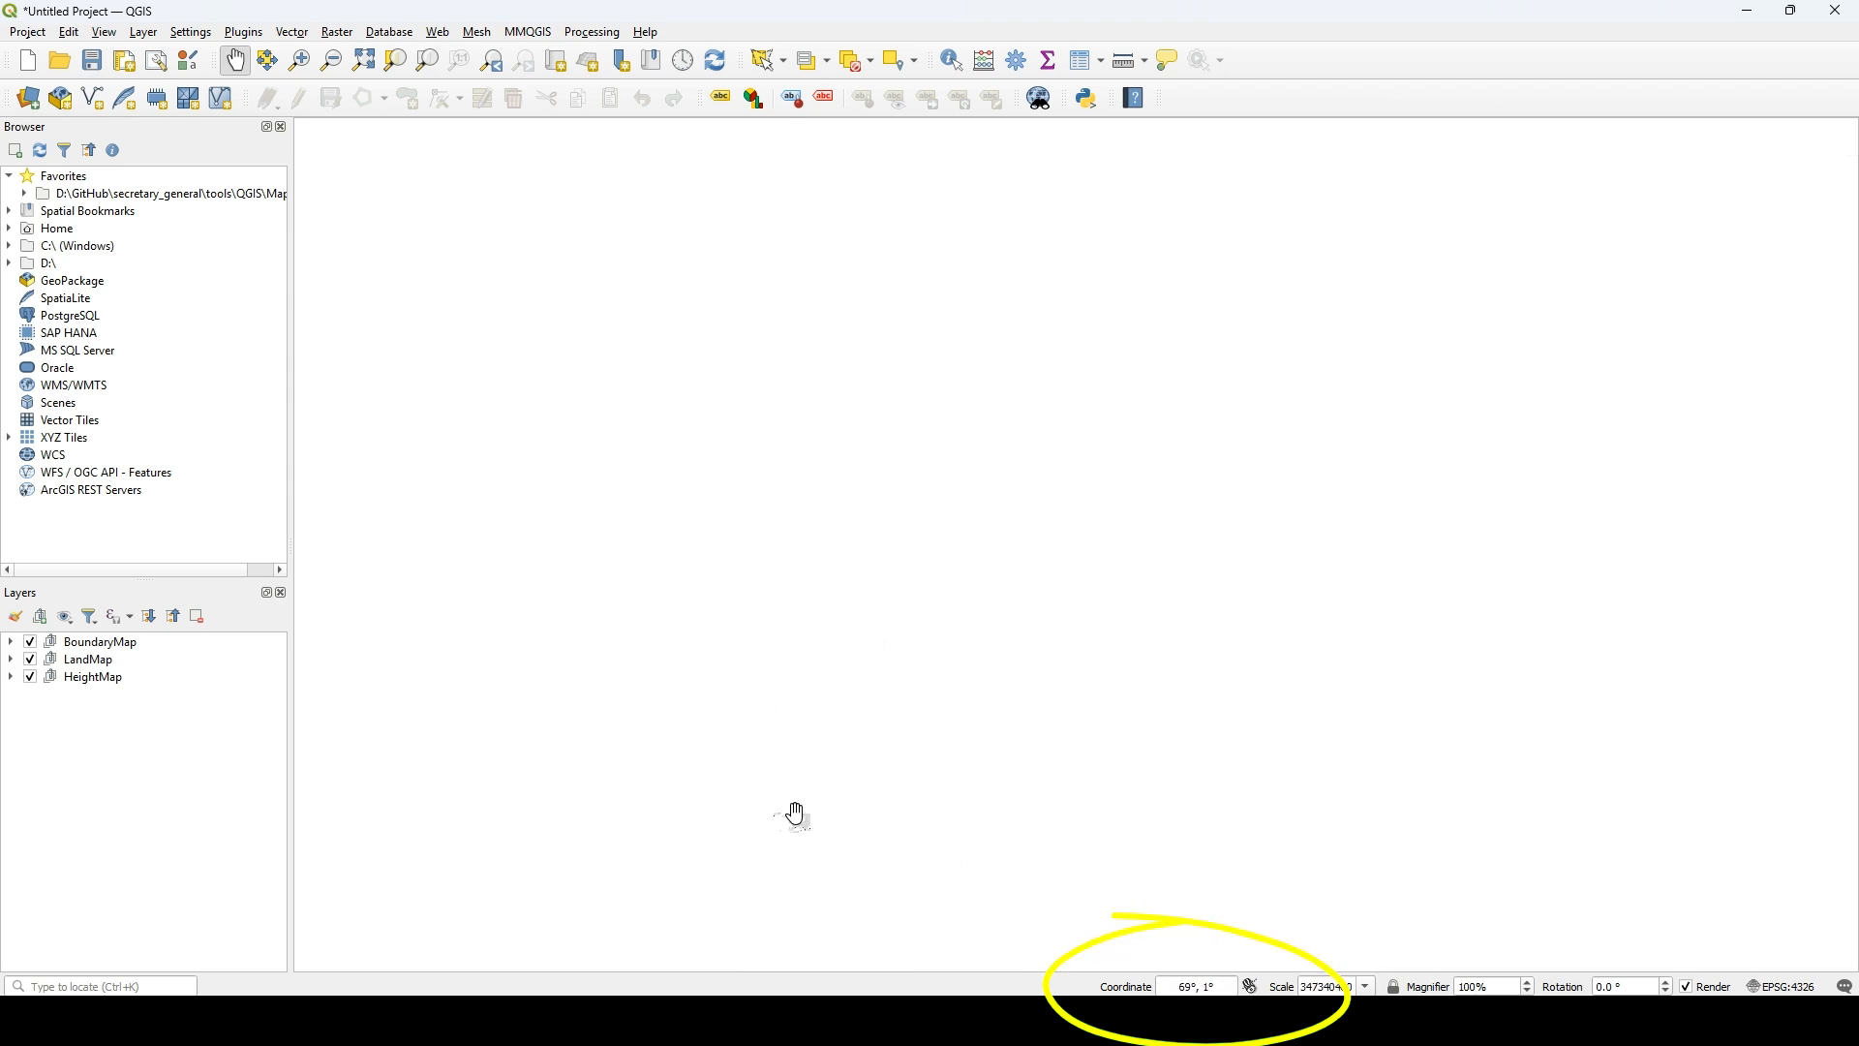
{"action": "left_click_drag", "start_coordinate": [853, 803], "coordinate": [1094, 535]}
{"action": "scroll", "coordinate": [1140, 542], "scroll_direction": "up", "scroll_amount": 1}
{"action": "scroll", "coordinate": [975, 681], "scroll_direction": "up", "scroll_amount": 1}
{"action": "left_click_drag", "start_coordinate": [975, 681], "coordinate": [1064, 644]}
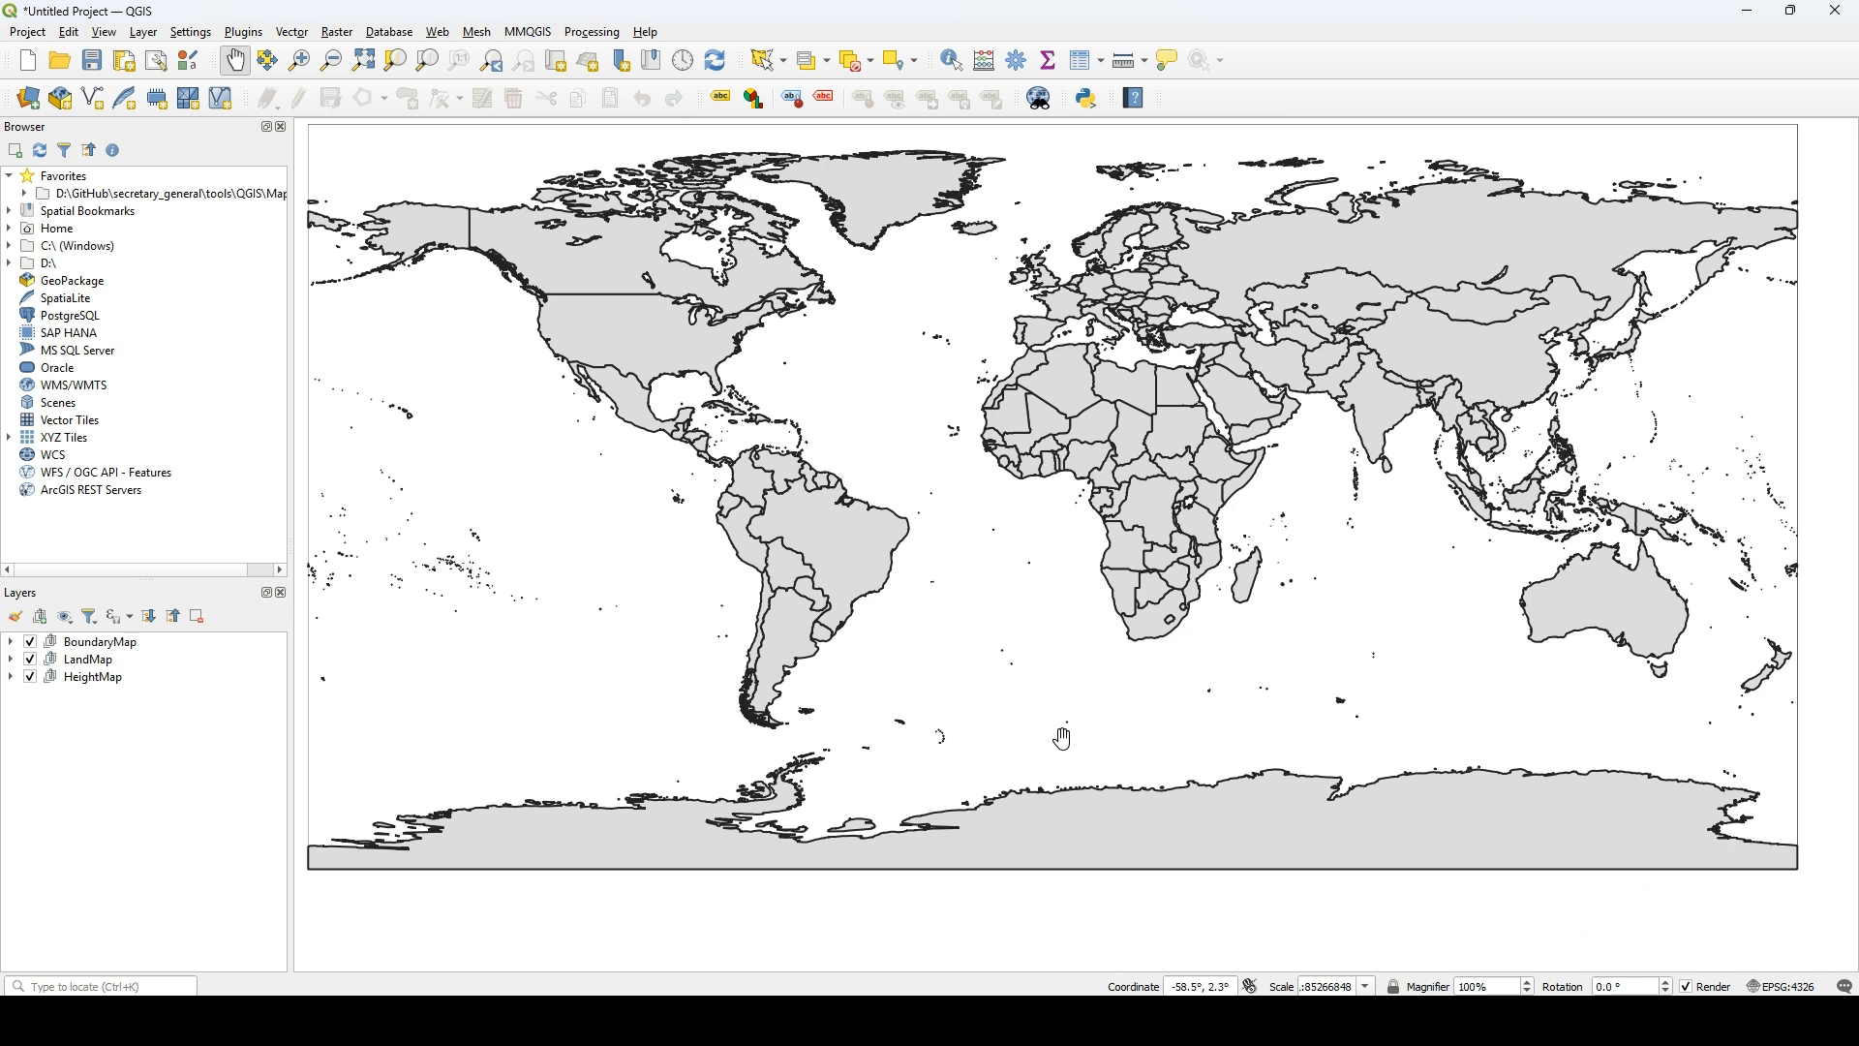
{"action": "mouse_move", "coordinate": [1165, 746]}
{"action": "left_mouse_down"}
{"action": "mouse_move", "coordinate": [1147, 766]}
{"action": "mouse_move", "coordinate": [1243, 774]}
{"action": "mouse_move", "coordinate": [1172, 765]}
{"action": "left_mouse_up"}
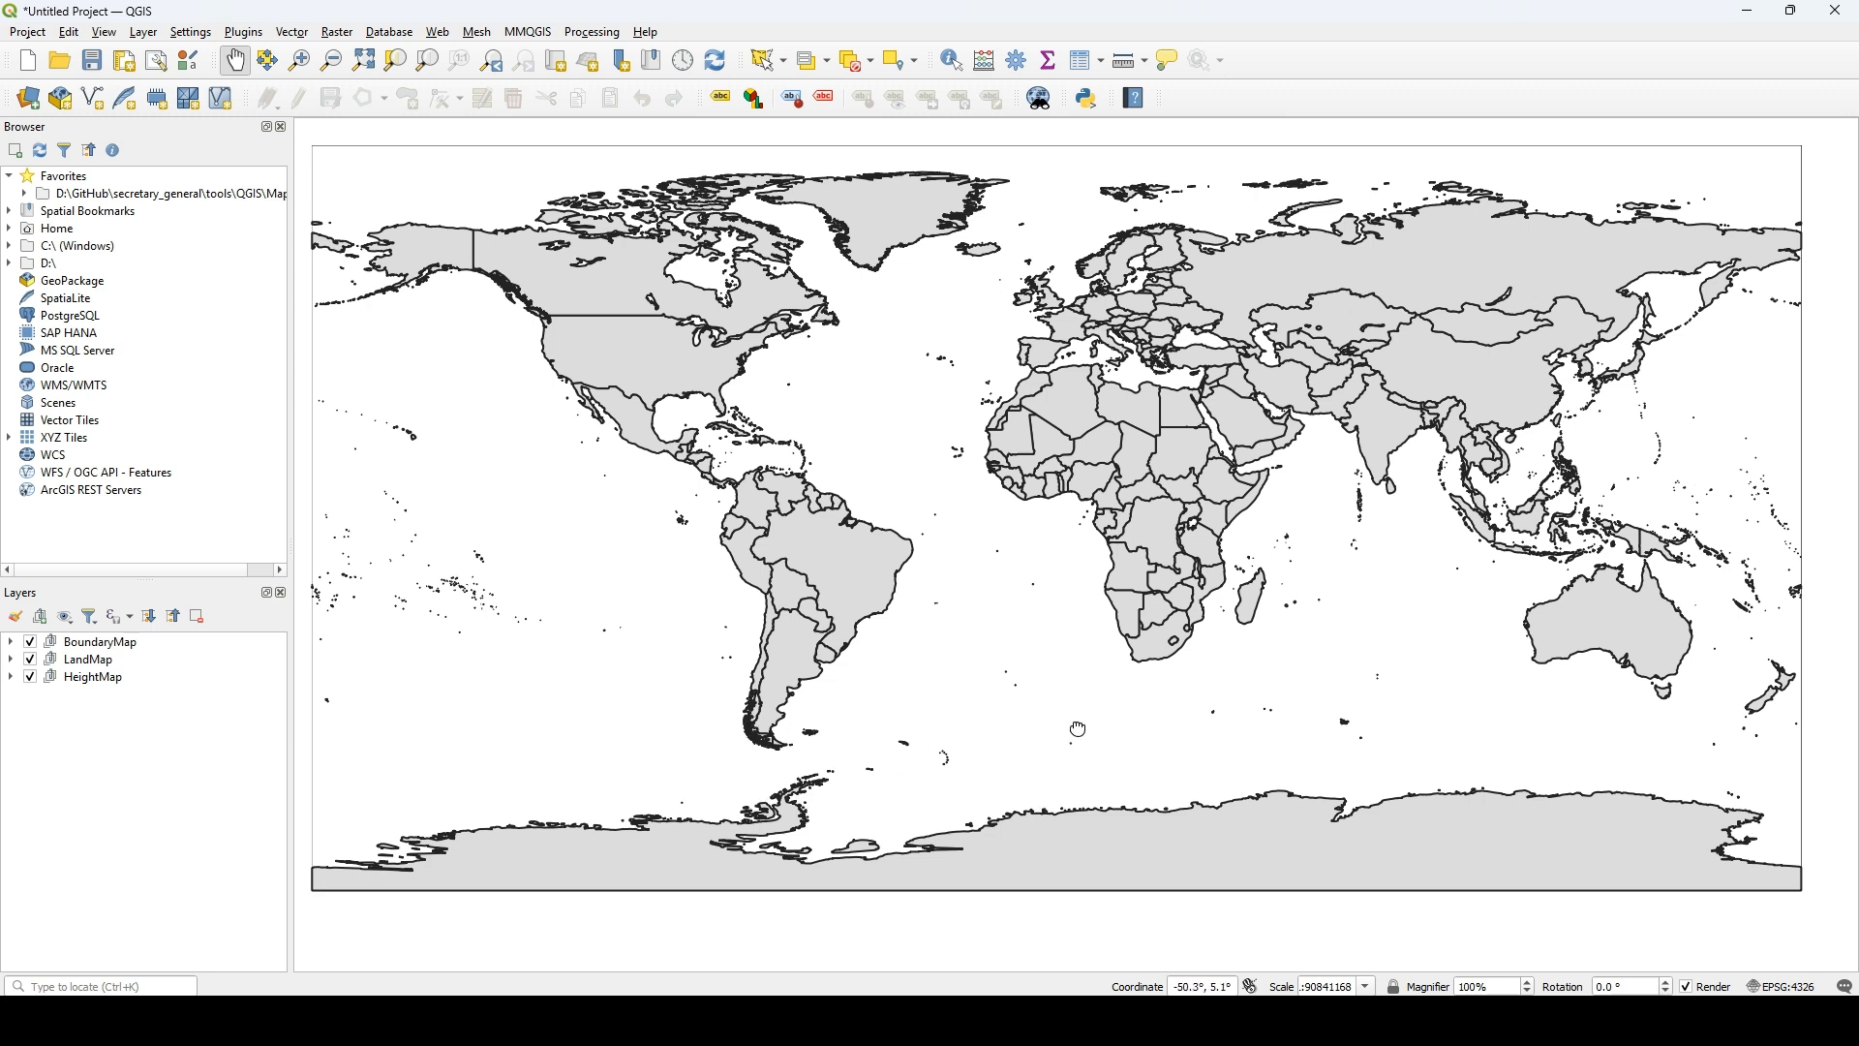
{"action": "left_click_drag", "start_coordinate": [1079, 726], "coordinate": [1125, 752]}
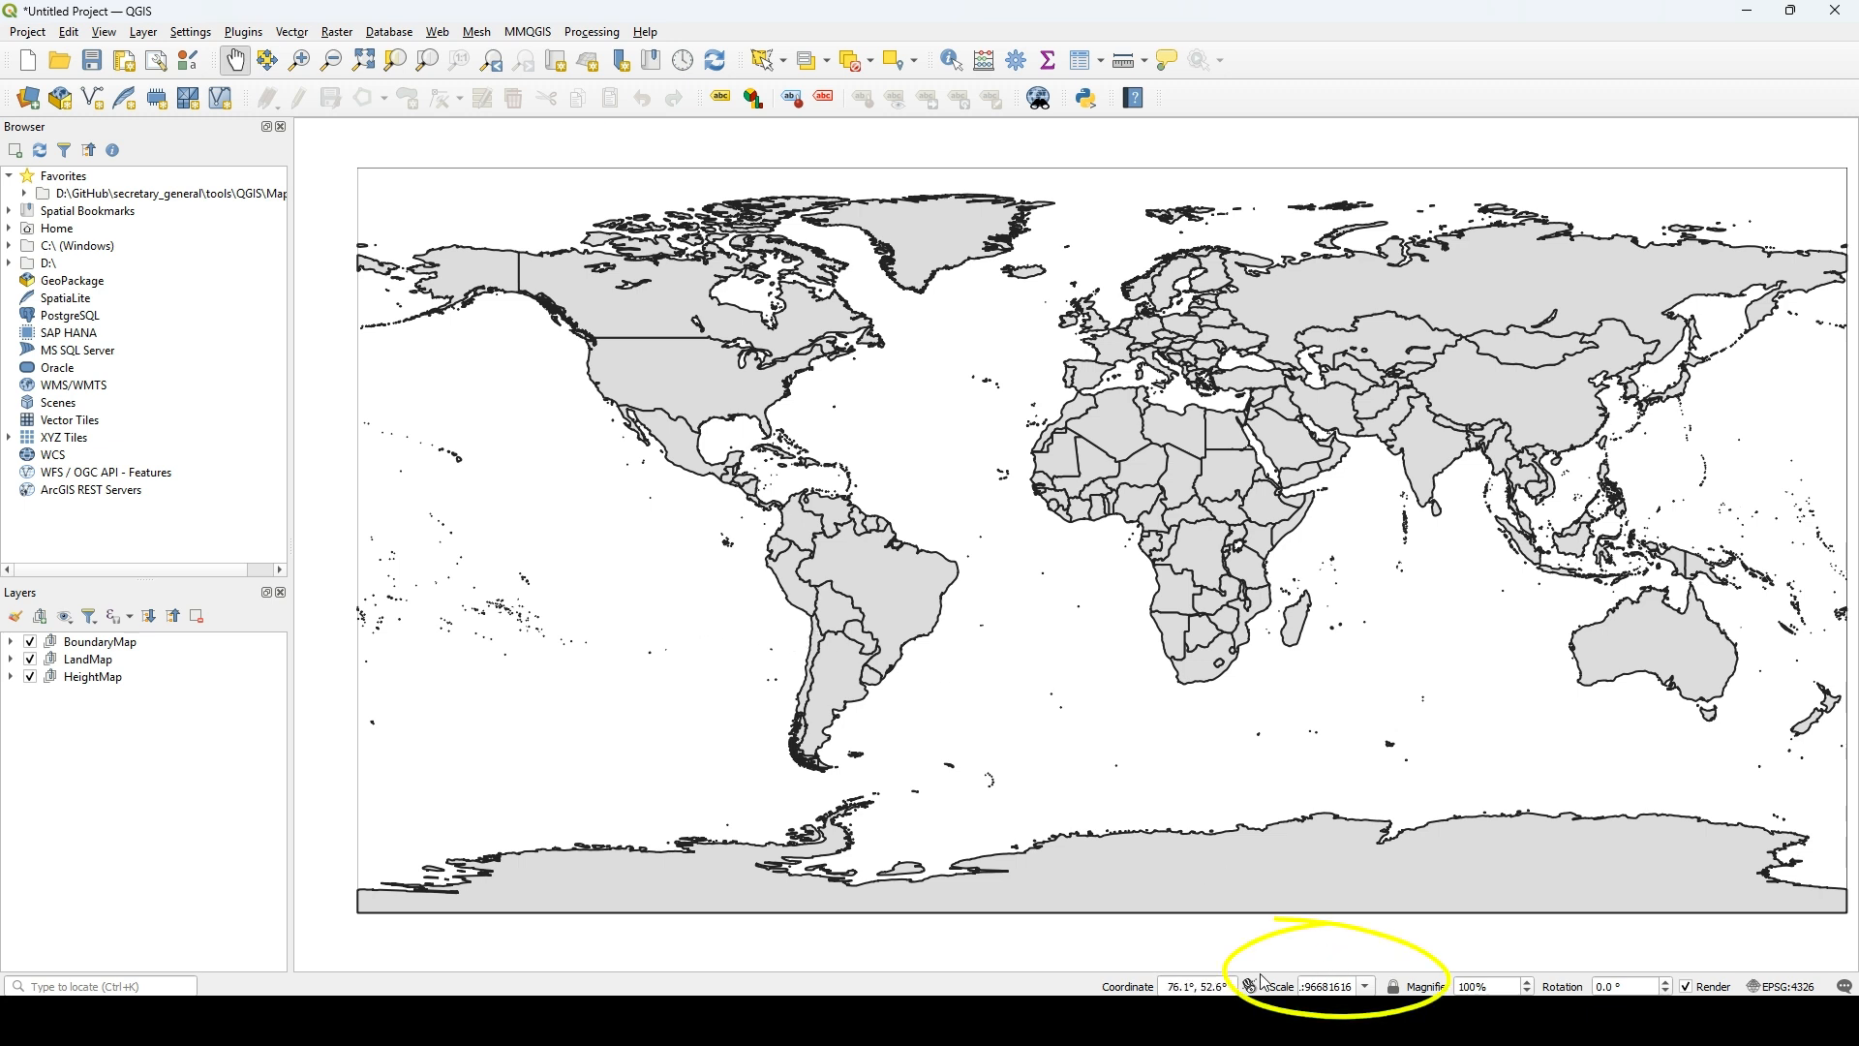
{"action": "left_click", "coordinate": [1367, 985]}
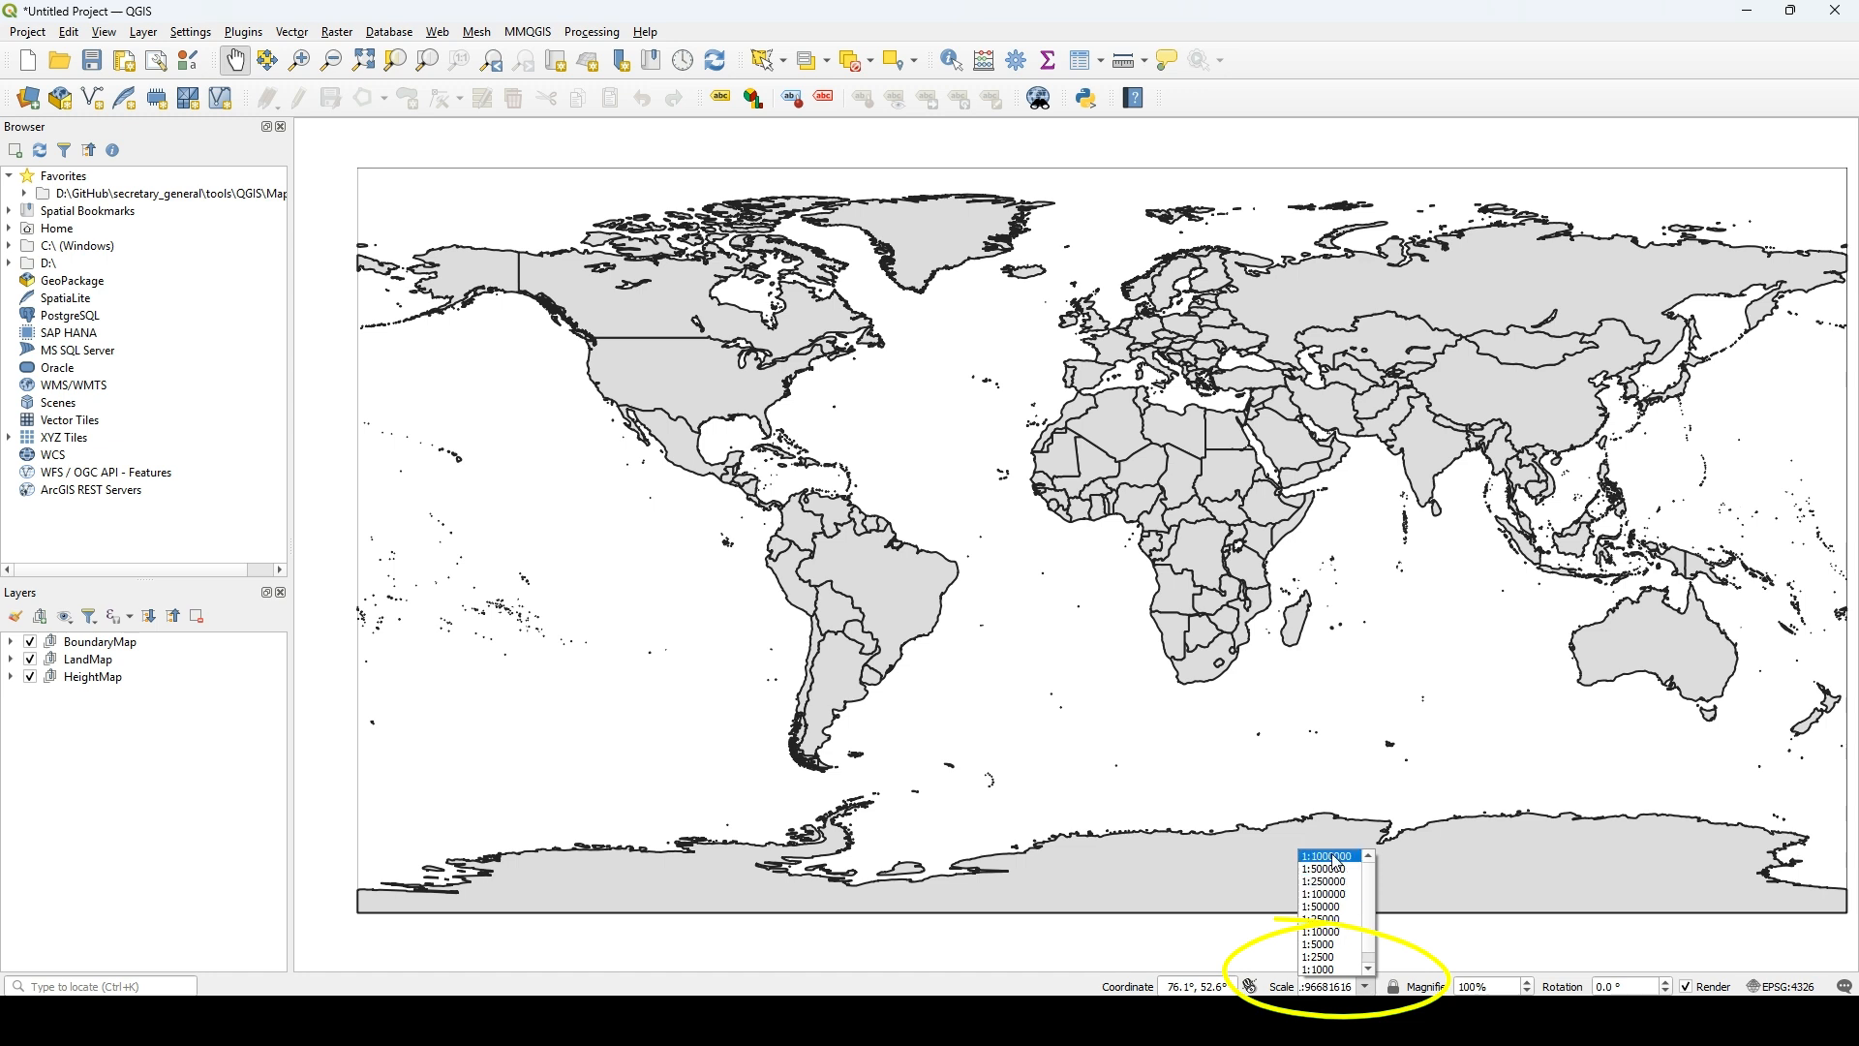
{"action": "left_click", "coordinate": [1334, 857]}
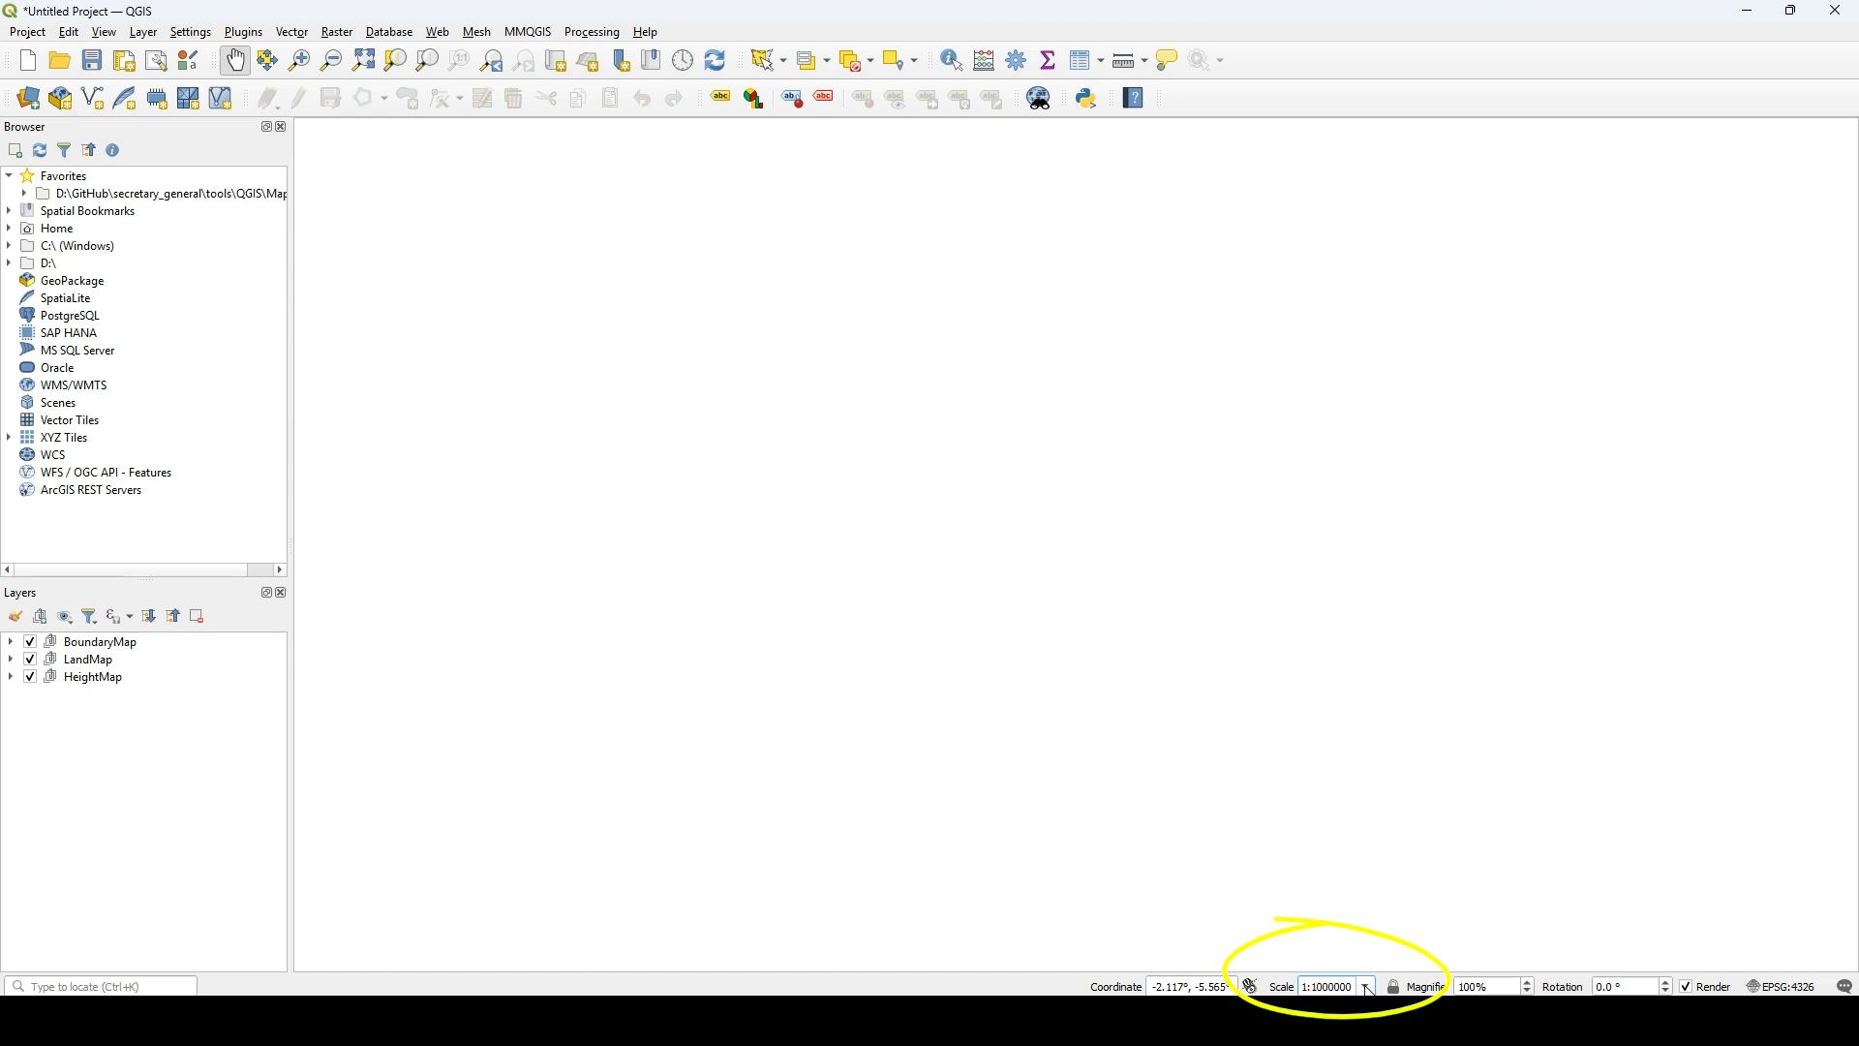
{"action": "type", "text": "000"}
{"action": "key", "text": "Return"}
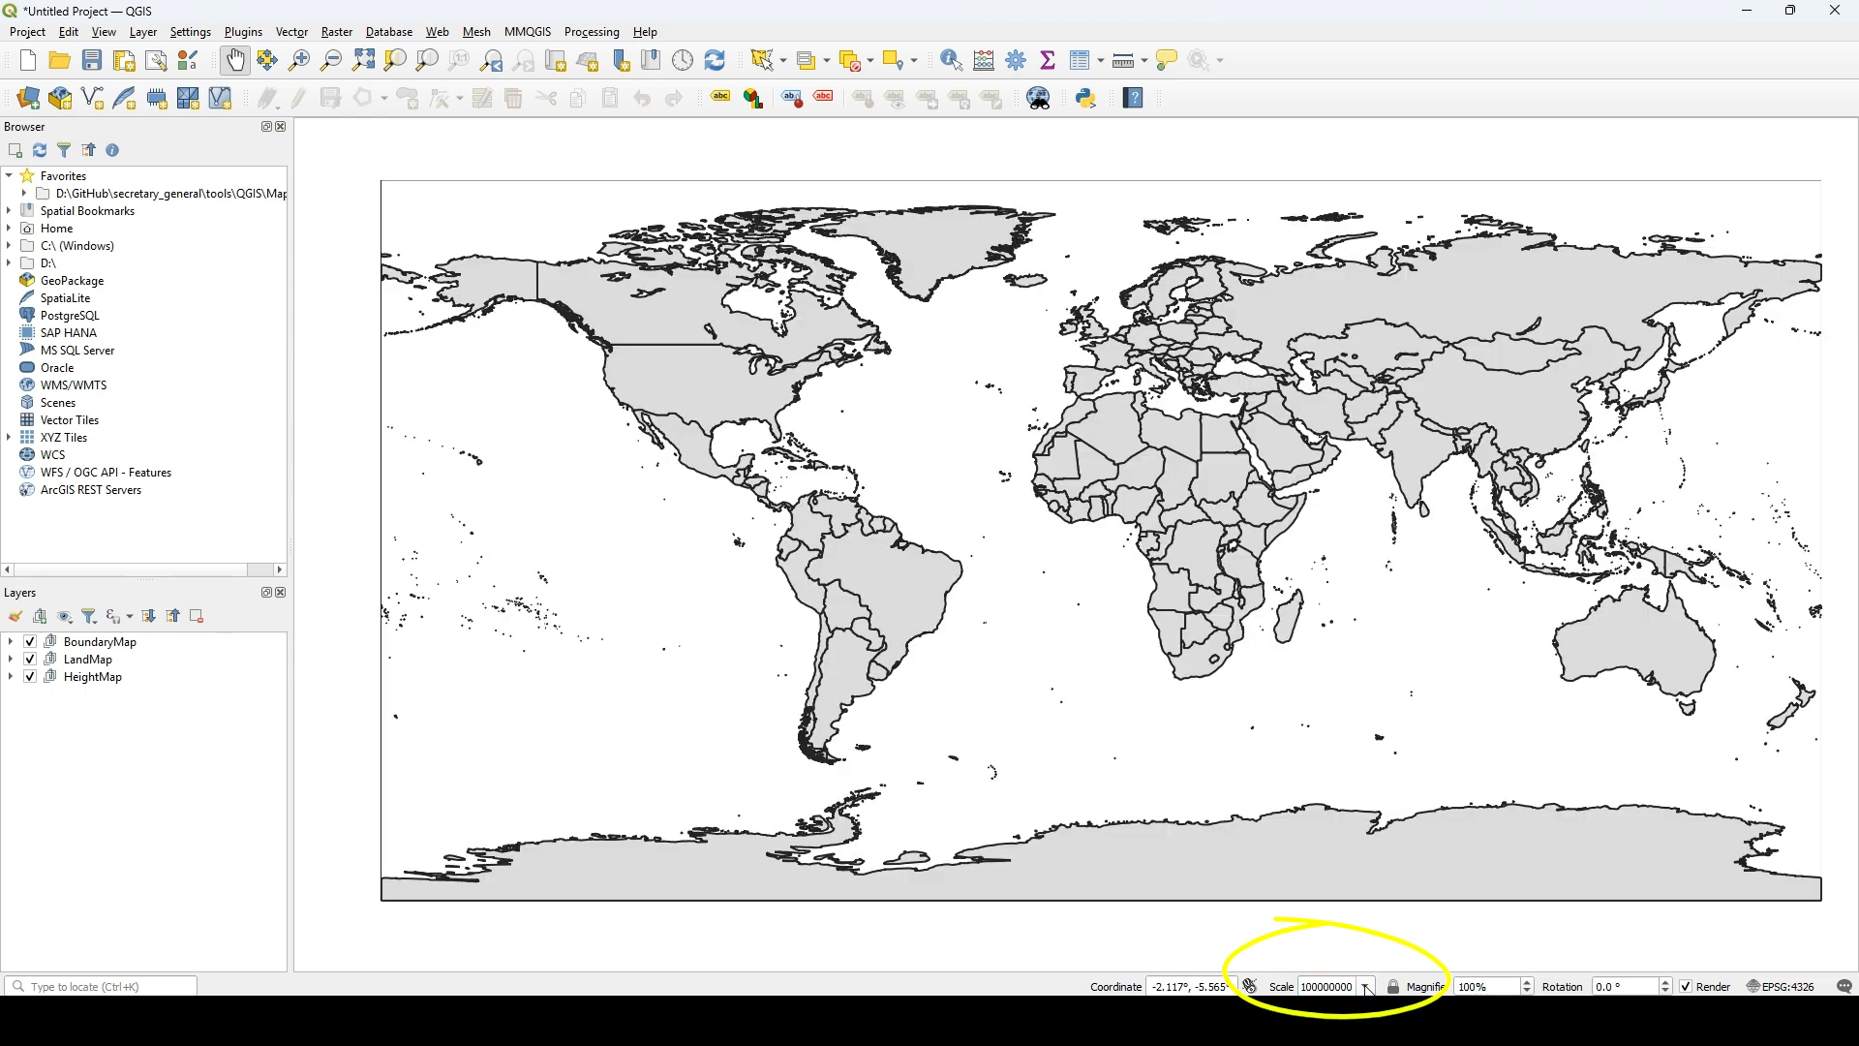
{"action": "left_click", "coordinate": [1394, 987]}
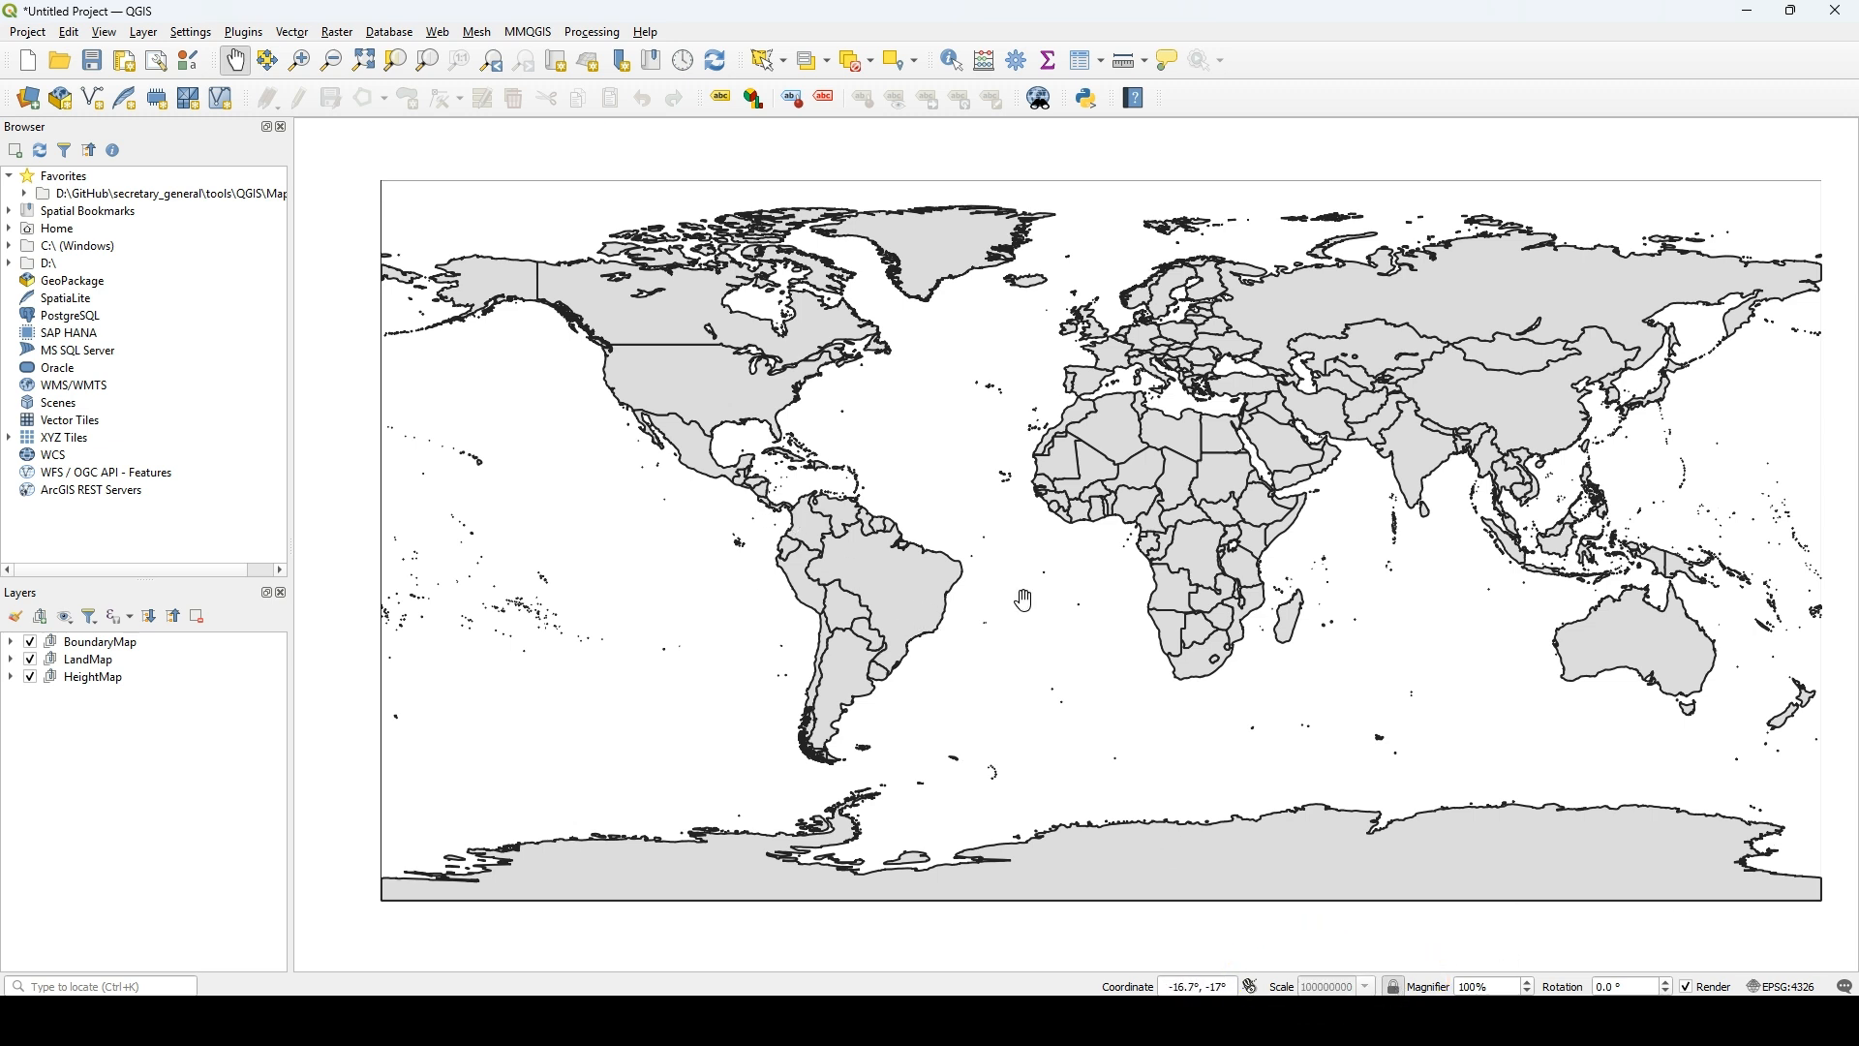
- Start exporting the map to an image and set the extent's west to -180 and east to 180
{"action": "left_click", "coordinate": [29, 33]}
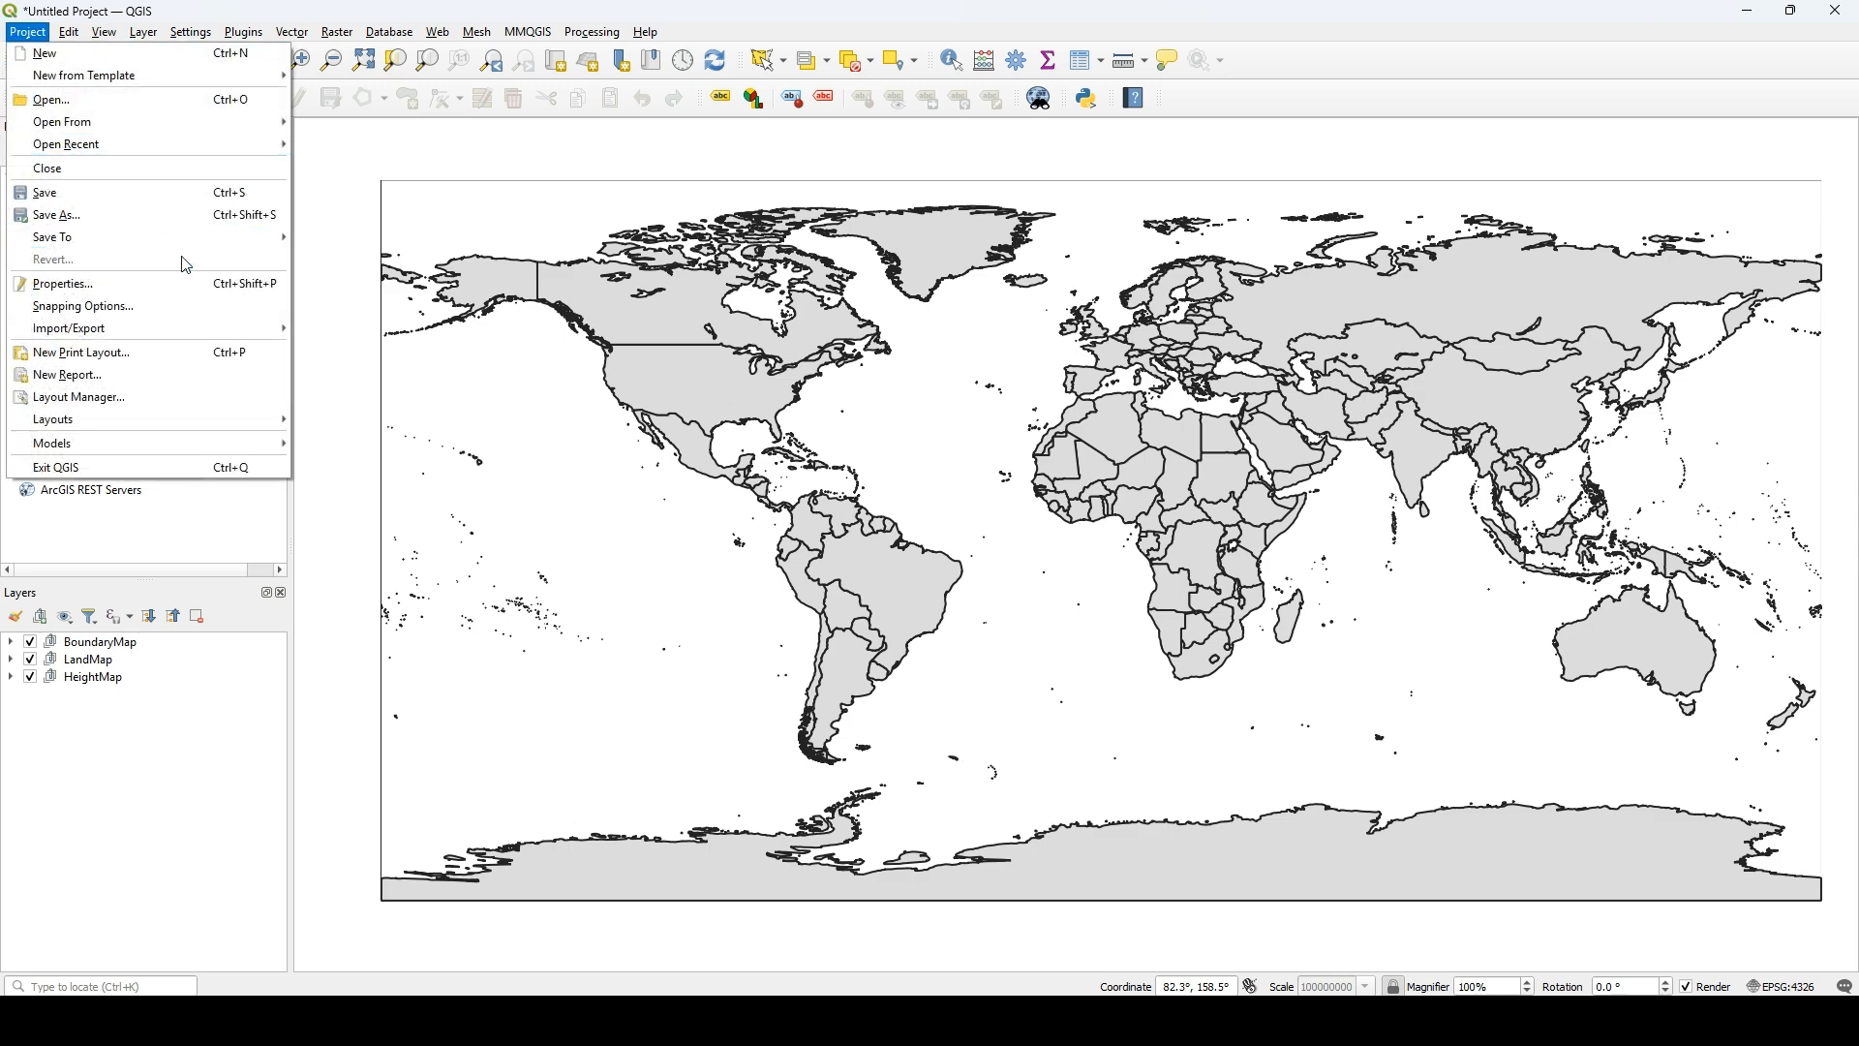
{"action": "mouse_move", "coordinate": [194, 331]}
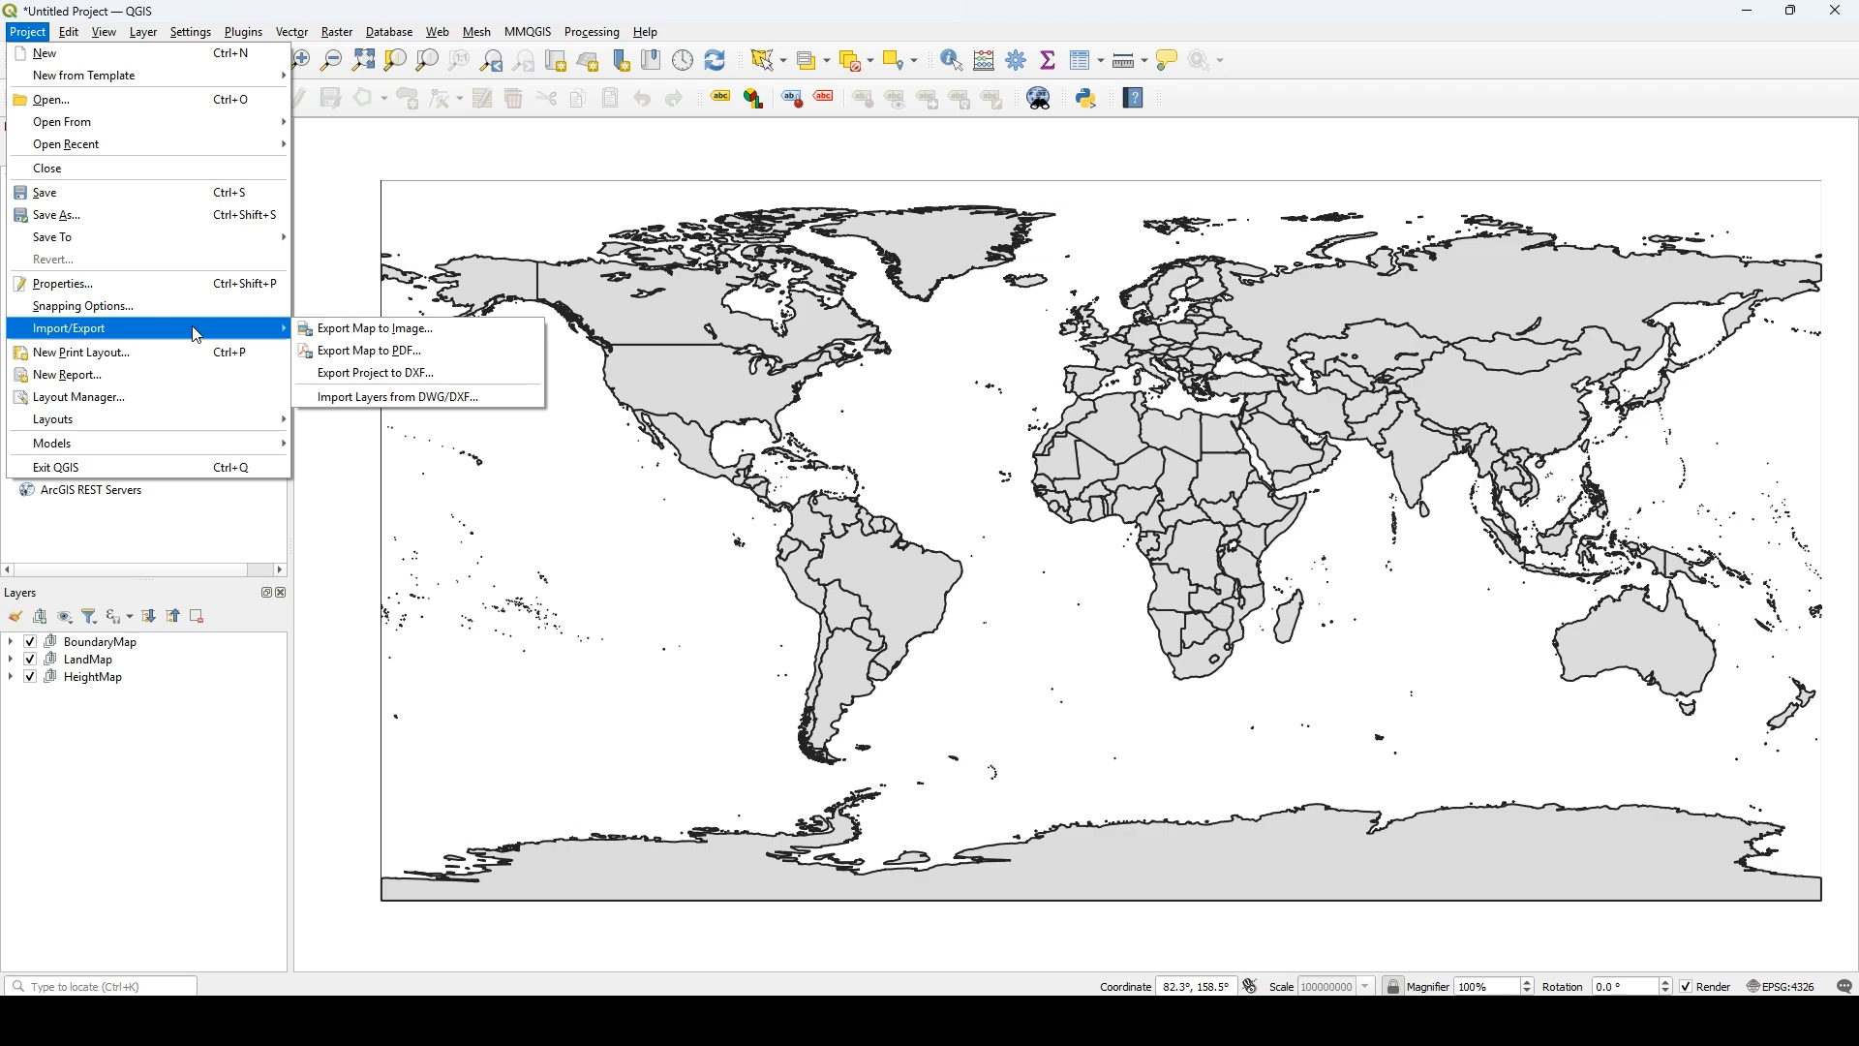
{"action": "left_click", "coordinate": [458, 334]}
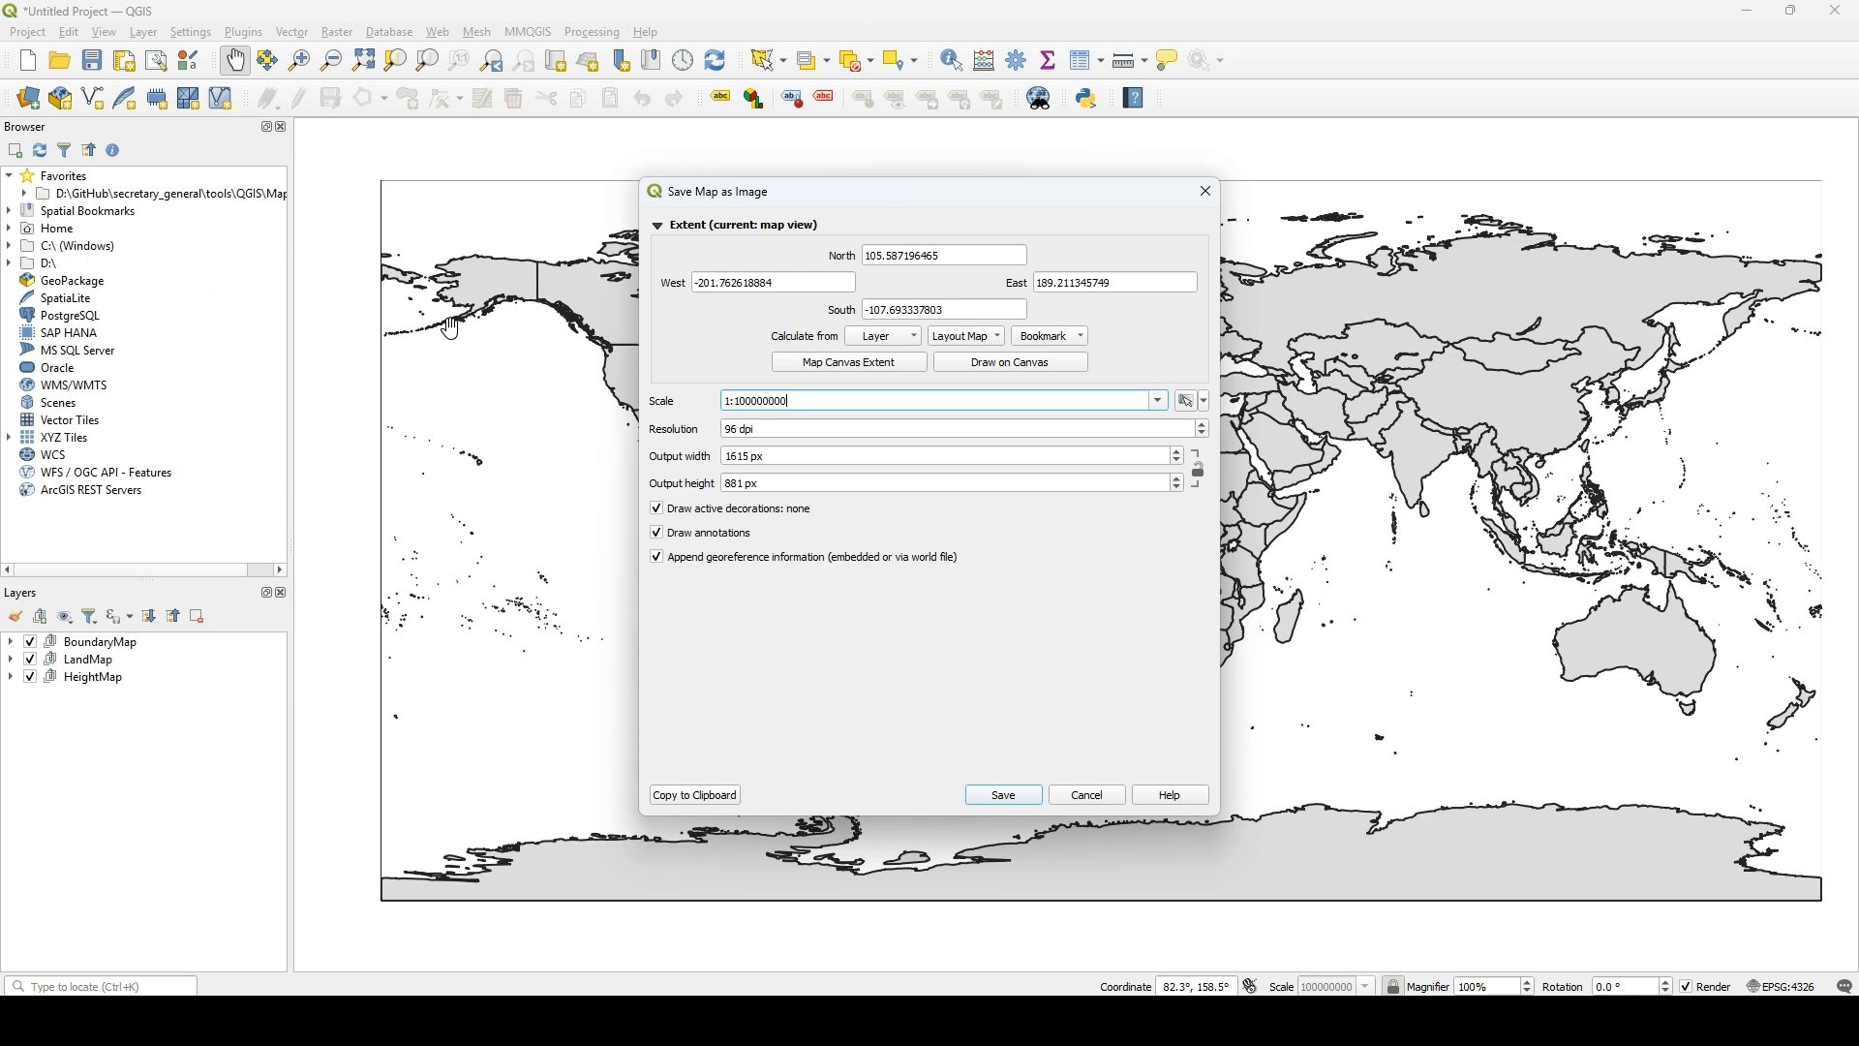
{"action": "left_click_drag", "start_coordinate": [868, 199], "coordinate": [866, 220]}
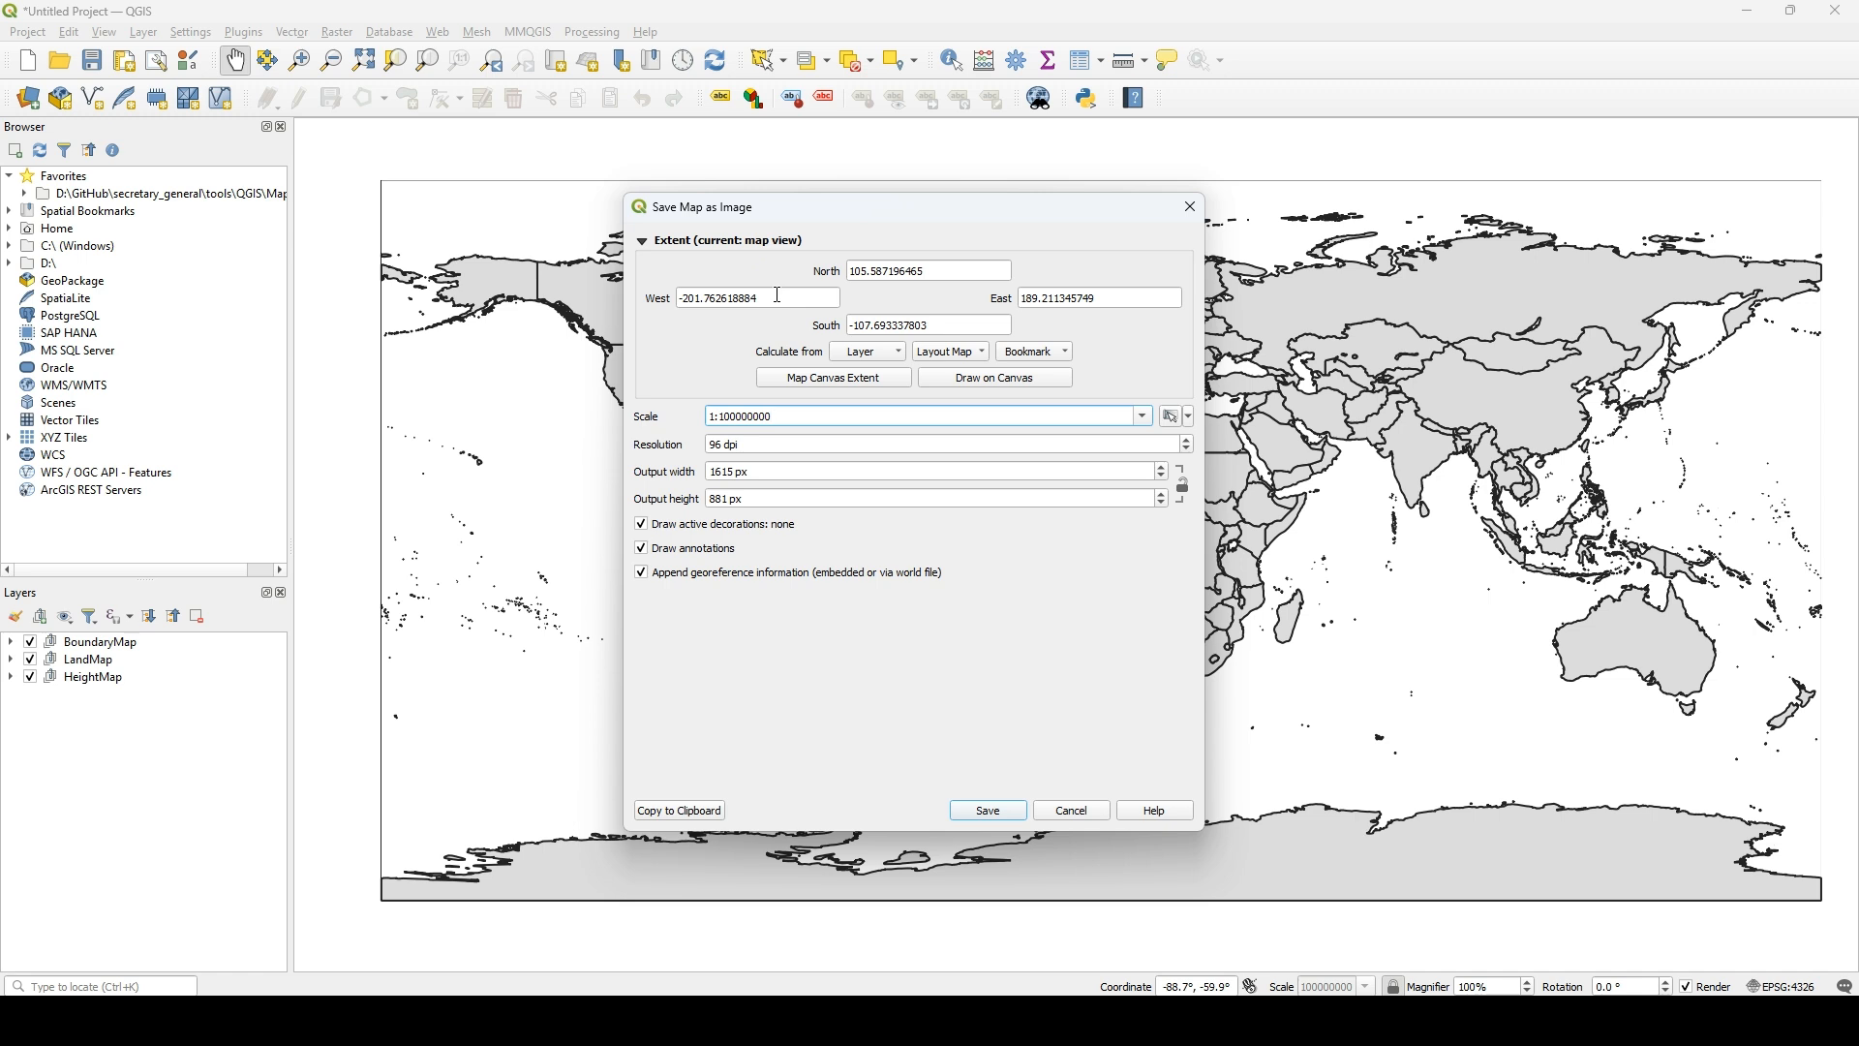
{"action": "left_click_drag", "start_coordinate": [775, 296], "coordinate": [691, 306]}
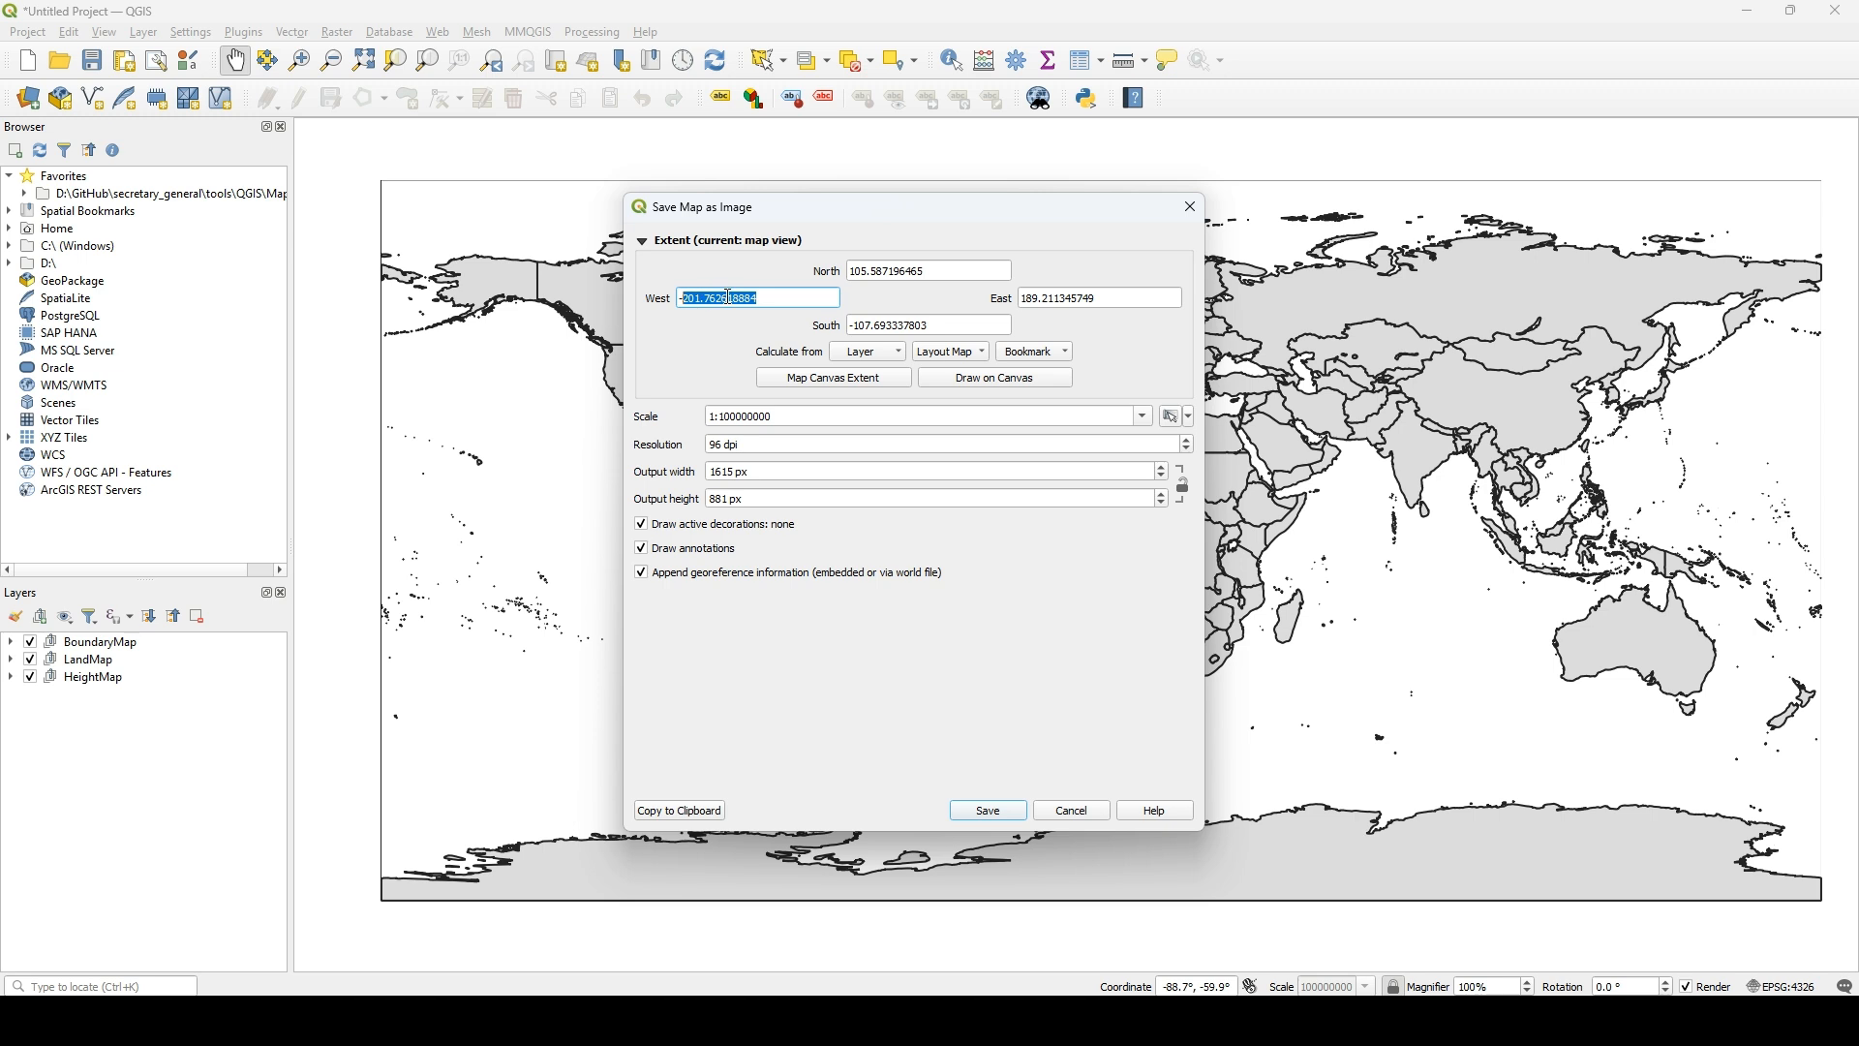
{"action": "type", "text": "180"}
{"action": "left_click_drag", "start_coordinate": [1100, 302], "coordinate": [1037, 306]}
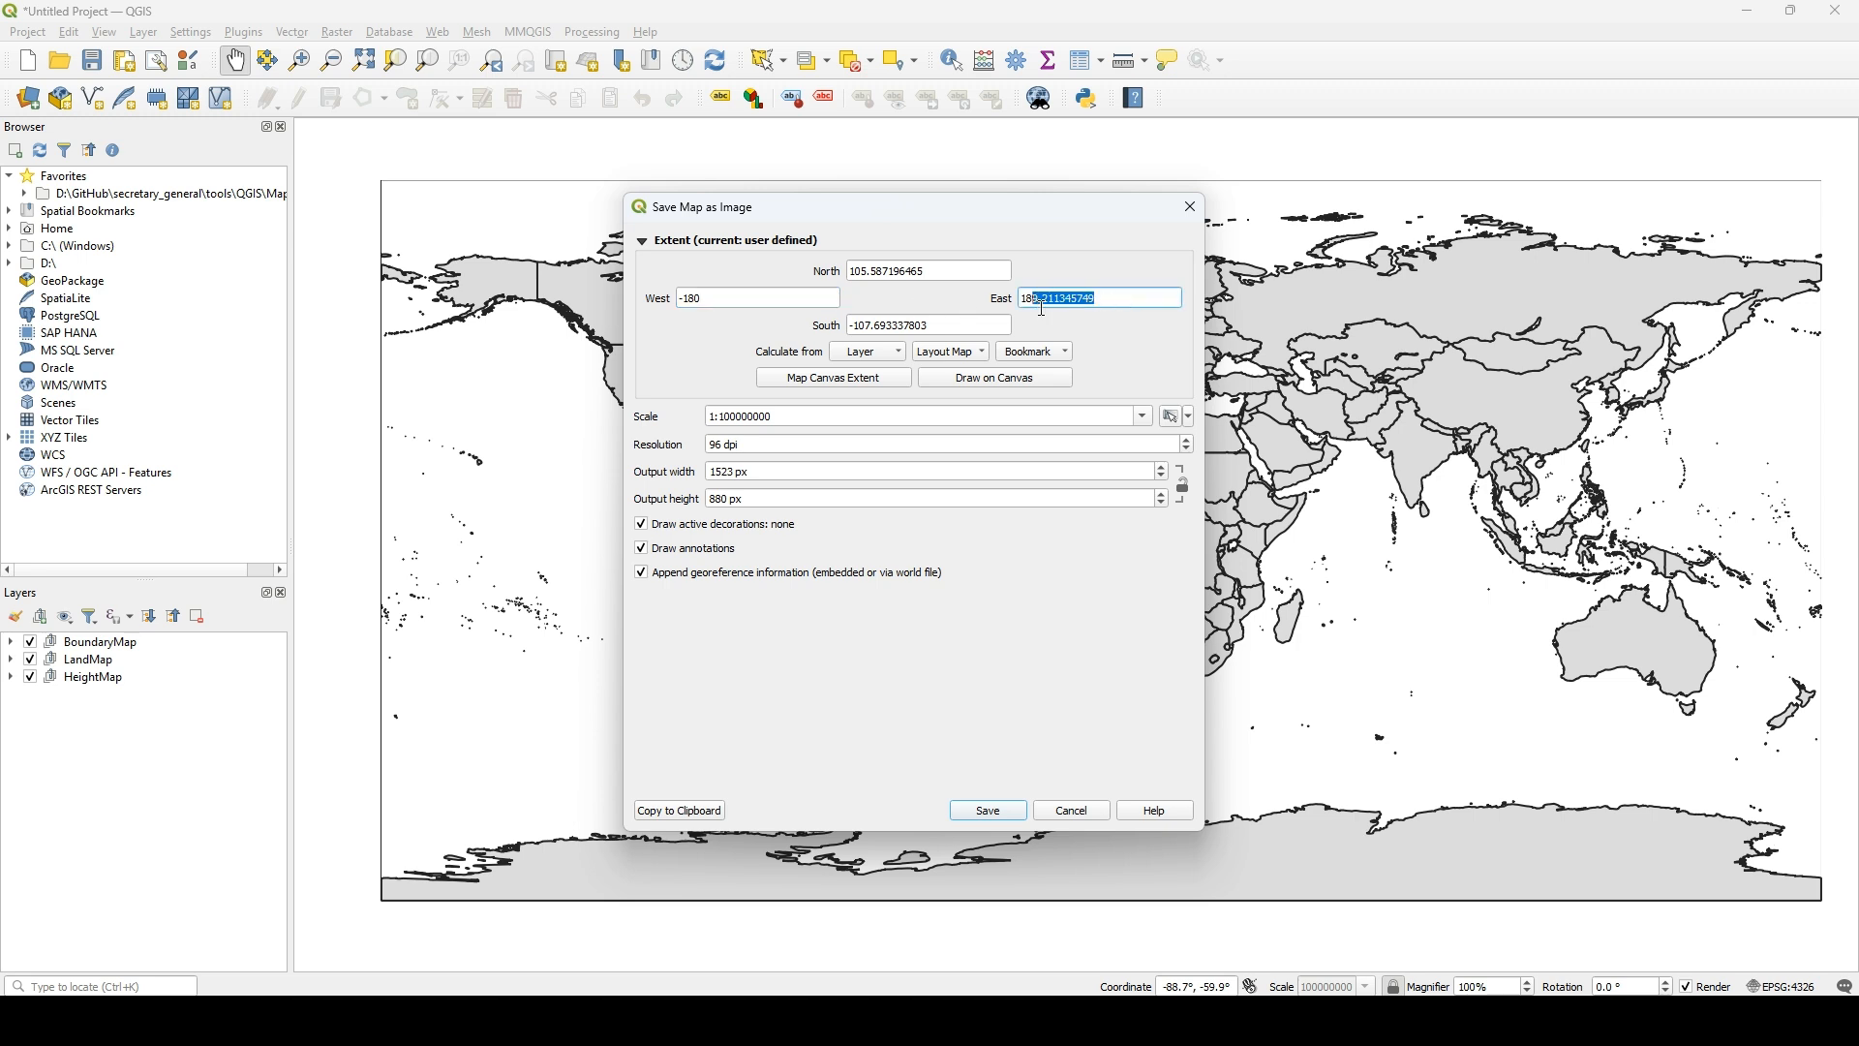
{"action": "type", "text": "0"}
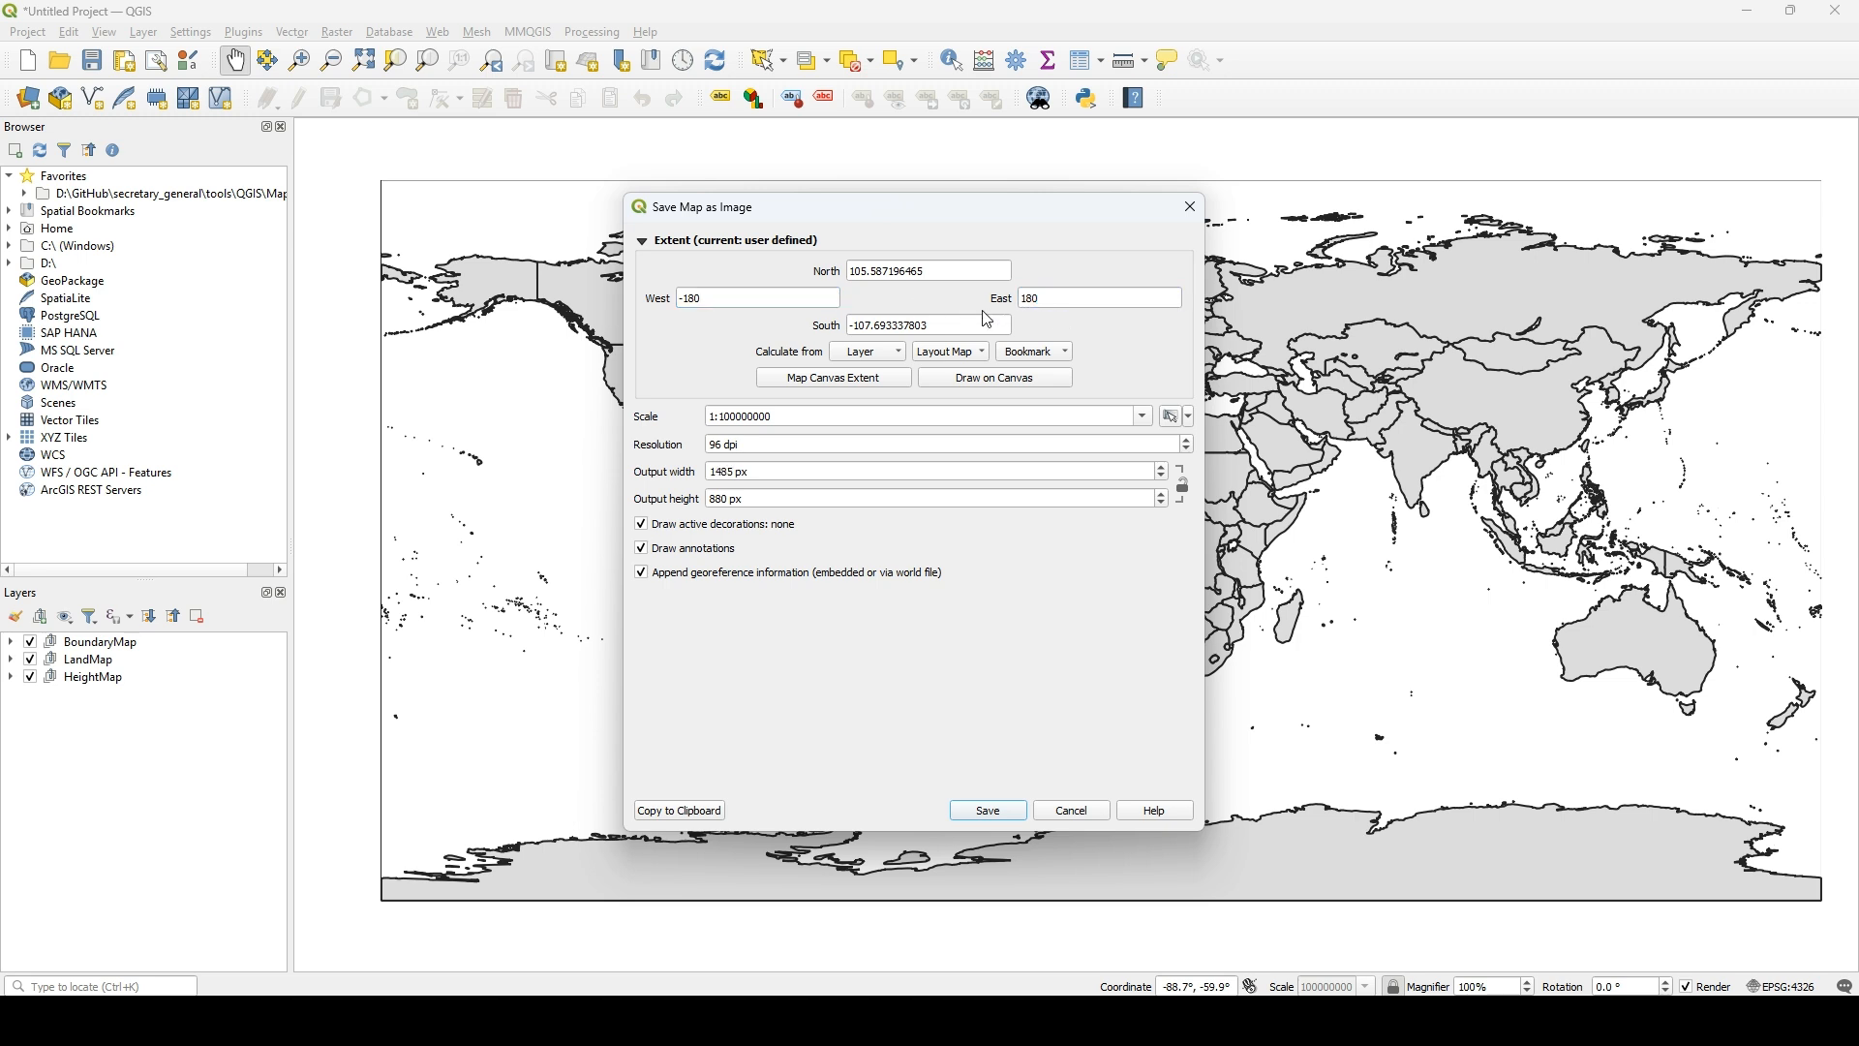
- Set the export extent's north to 75 and south to -60
{"action": "left_click", "coordinate": [957, 272]}
{"action": "left_click_drag", "start_coordinate": [928, 277], "coordinate": [855, 274]}
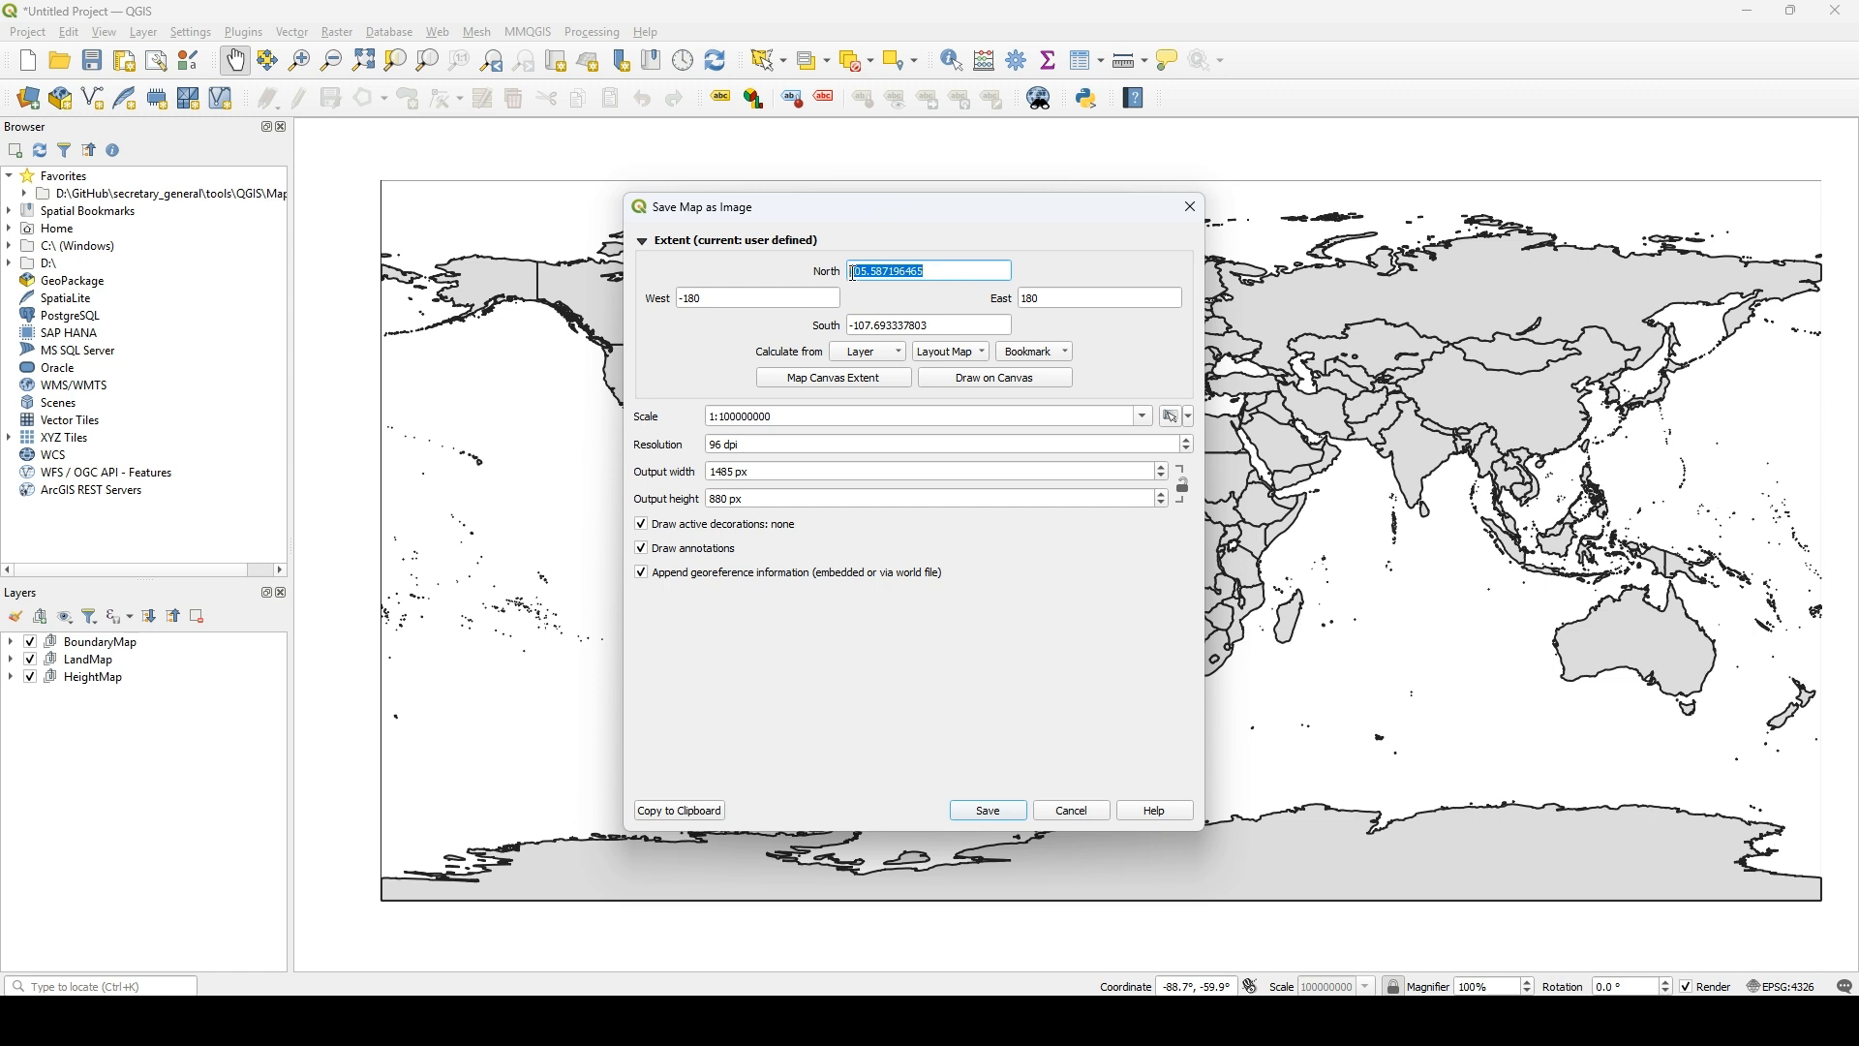
{"action": "type", "text": "75"}
{"action": "left_click_drag", "start_coordinate": [956, 331], "coordinate": [865, 332]}
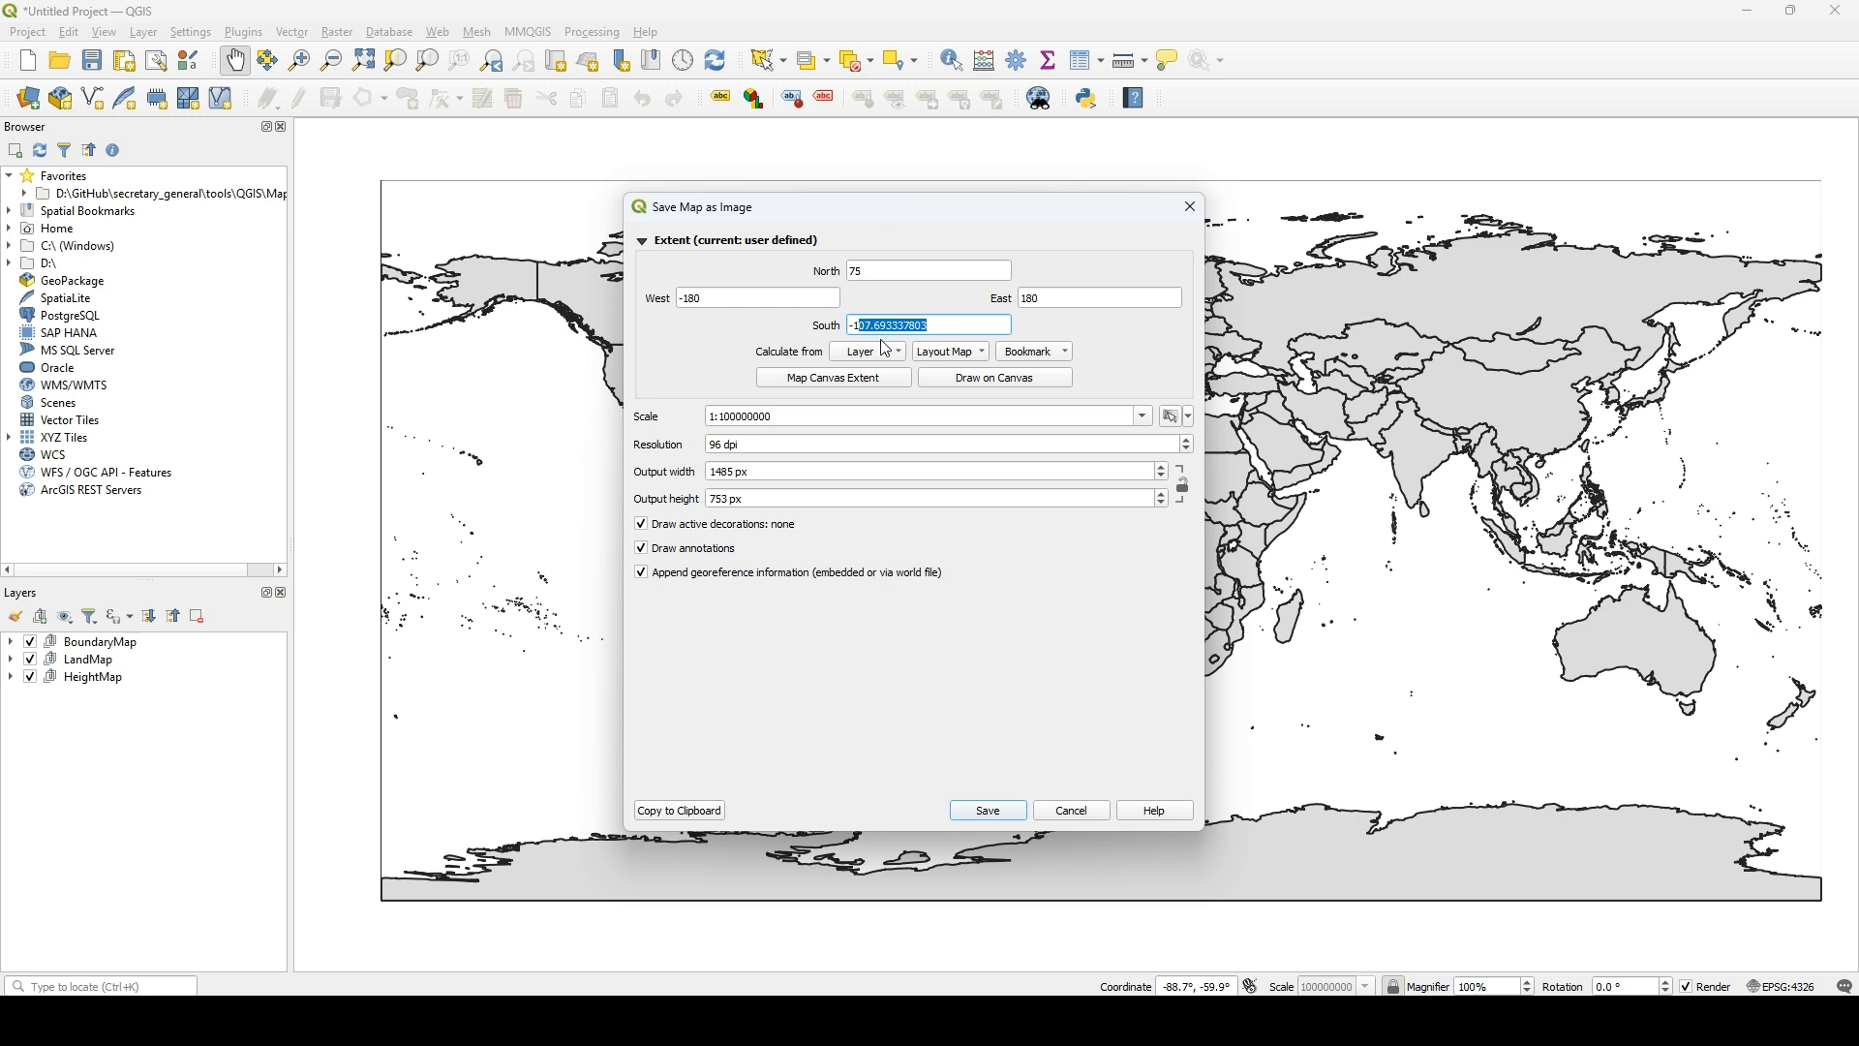
{"action": "type", "text": "60"}
- Try raising the export resolution to 360 dpi while keeping the scale at 1:100000000
{"action": "double_click", "coordinate": [725, 473]}
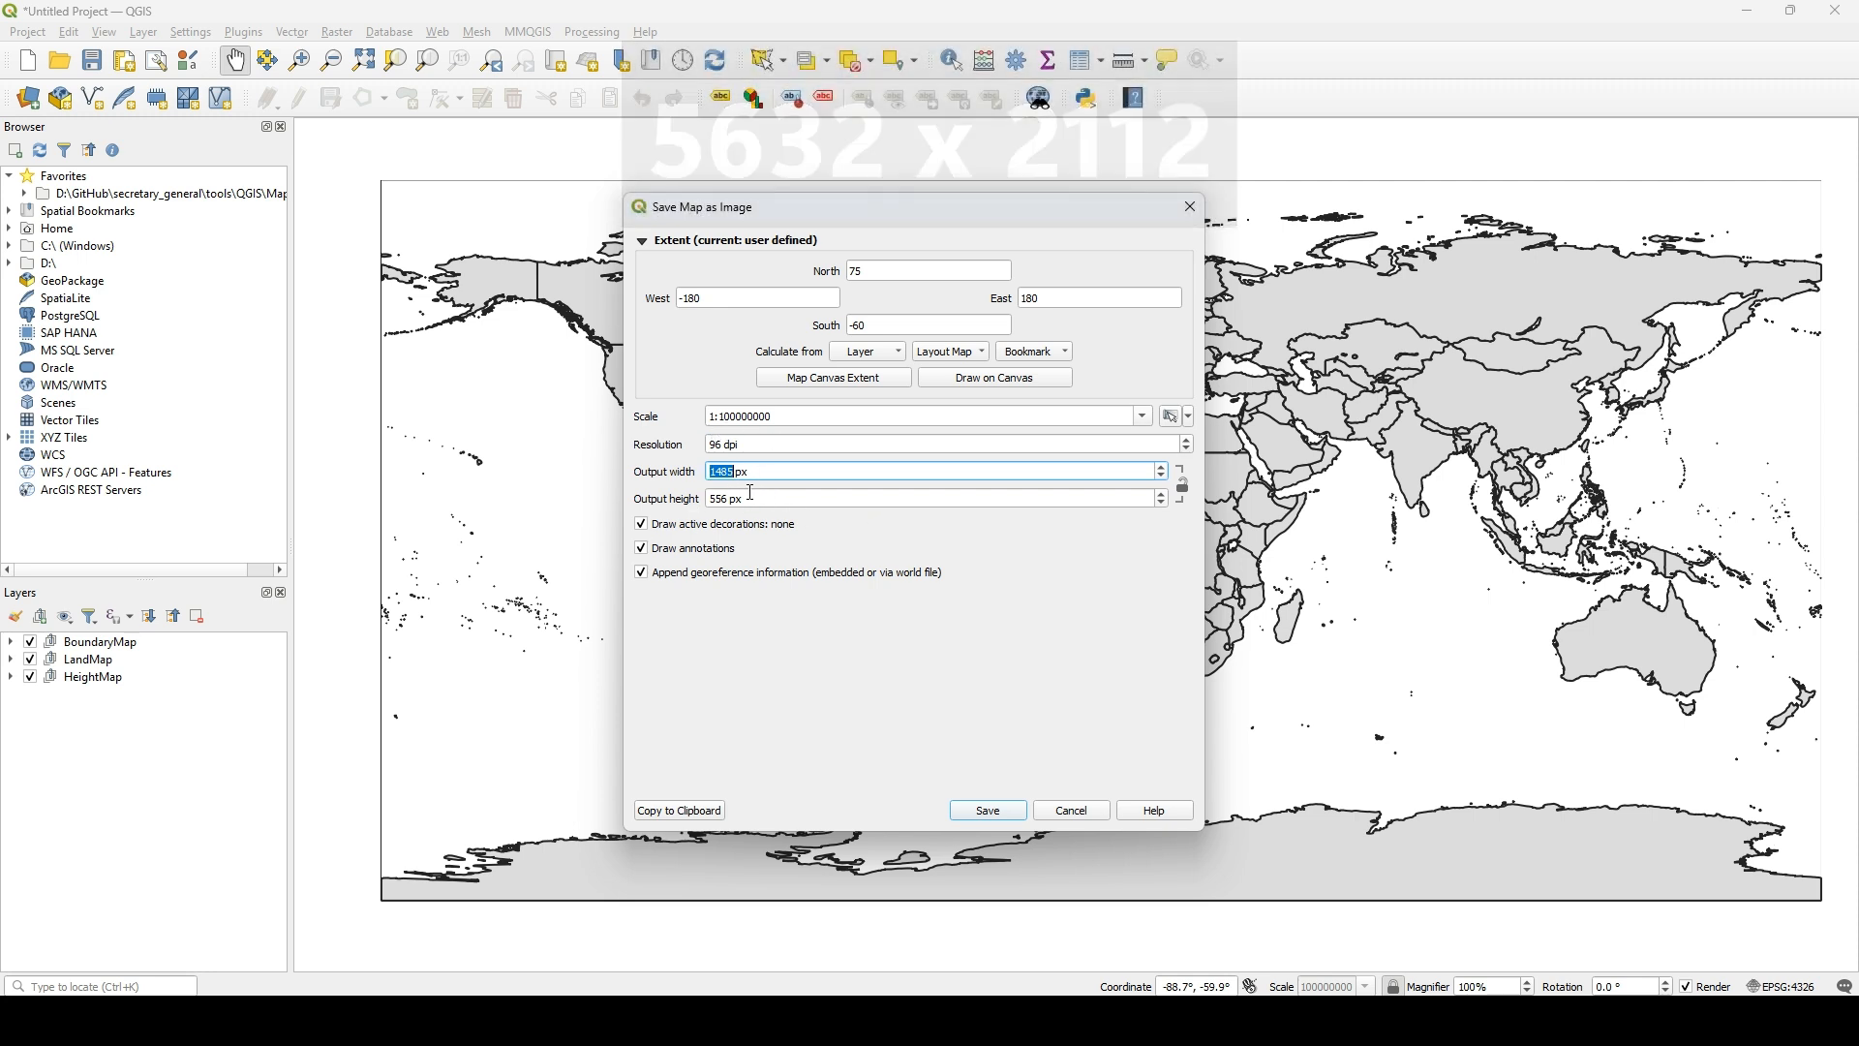
{"action": "left_click", "coordinate": [724, 446]}
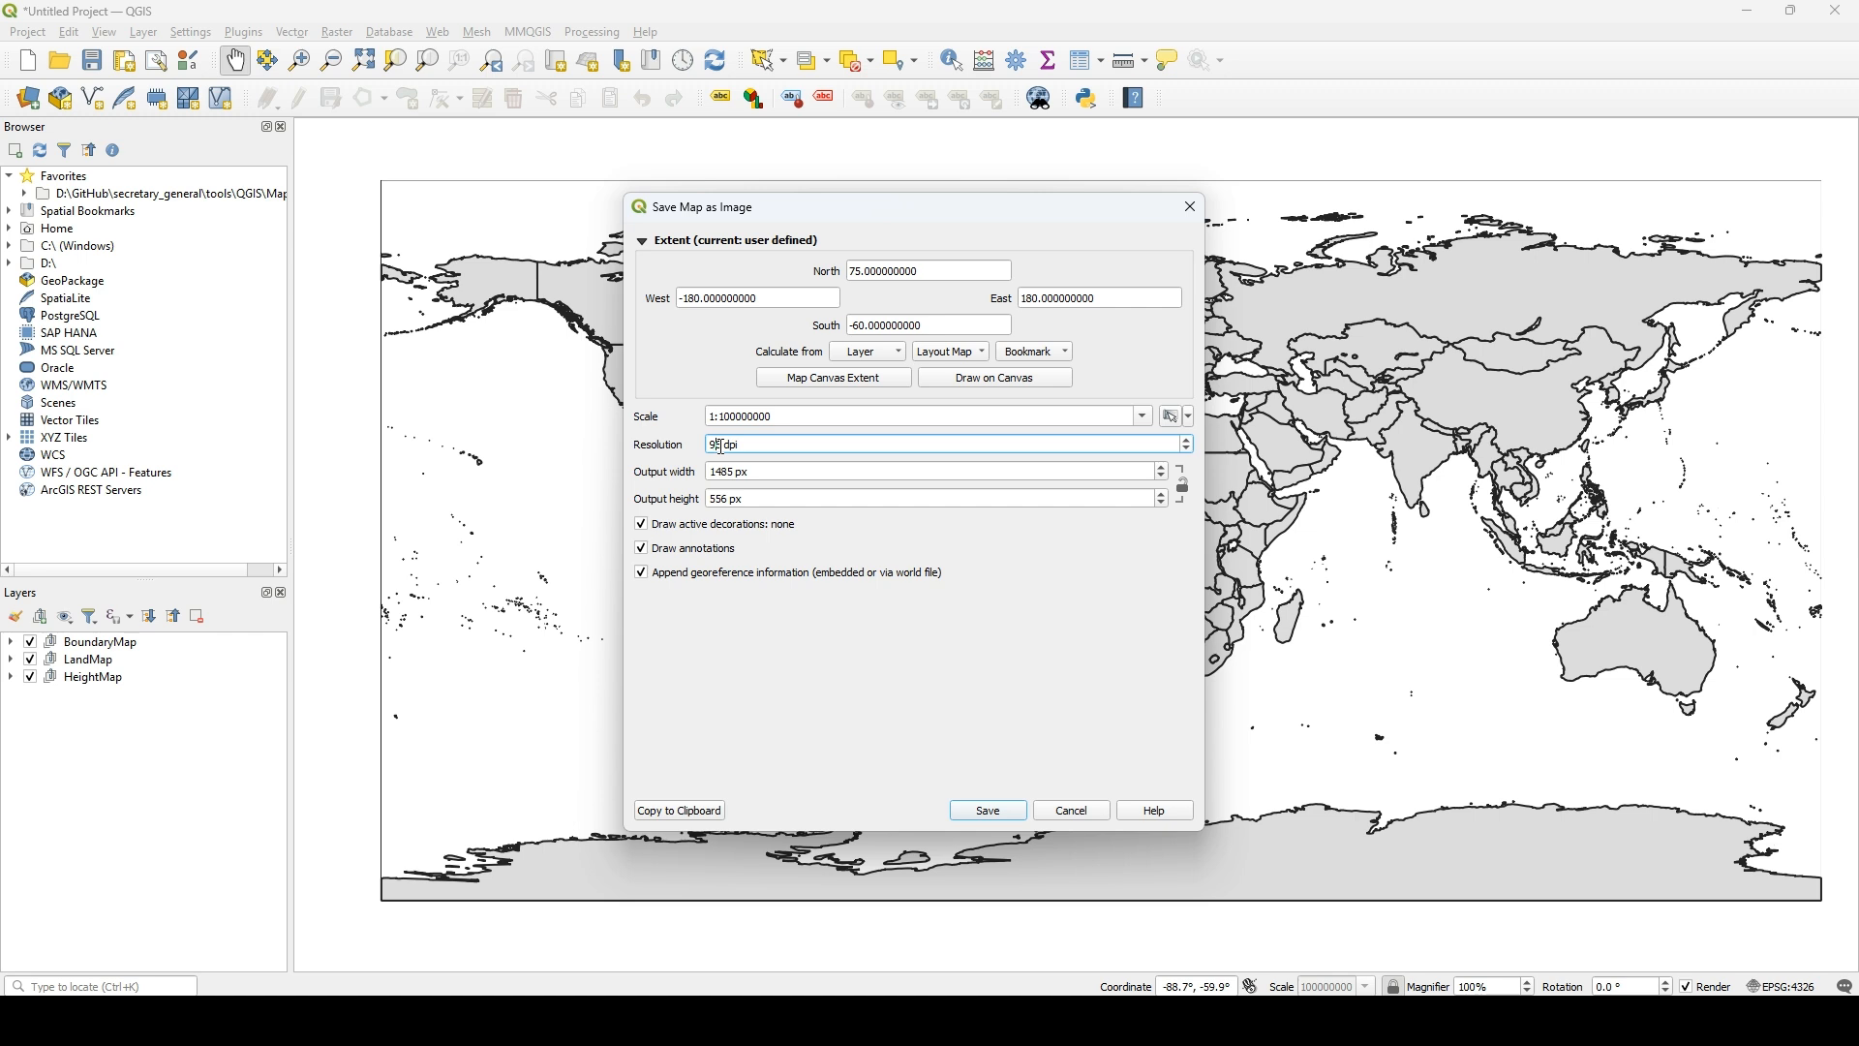
{"action": "key", "text": "BackSpace"}
{"action": "type", "text": "5"}
{"action": "key", "text": "Up"}
{"action": "left_click", "coordinate": [846, 419]}
{"action": "double_click", "coordinate": [725, 446]}
{"action": "left_click", "coordinate": [796, 418]}
{"action": "double_click", "coordinate": [722, 447]}
{"action": "left_click", "coordinate": [795, 417]}
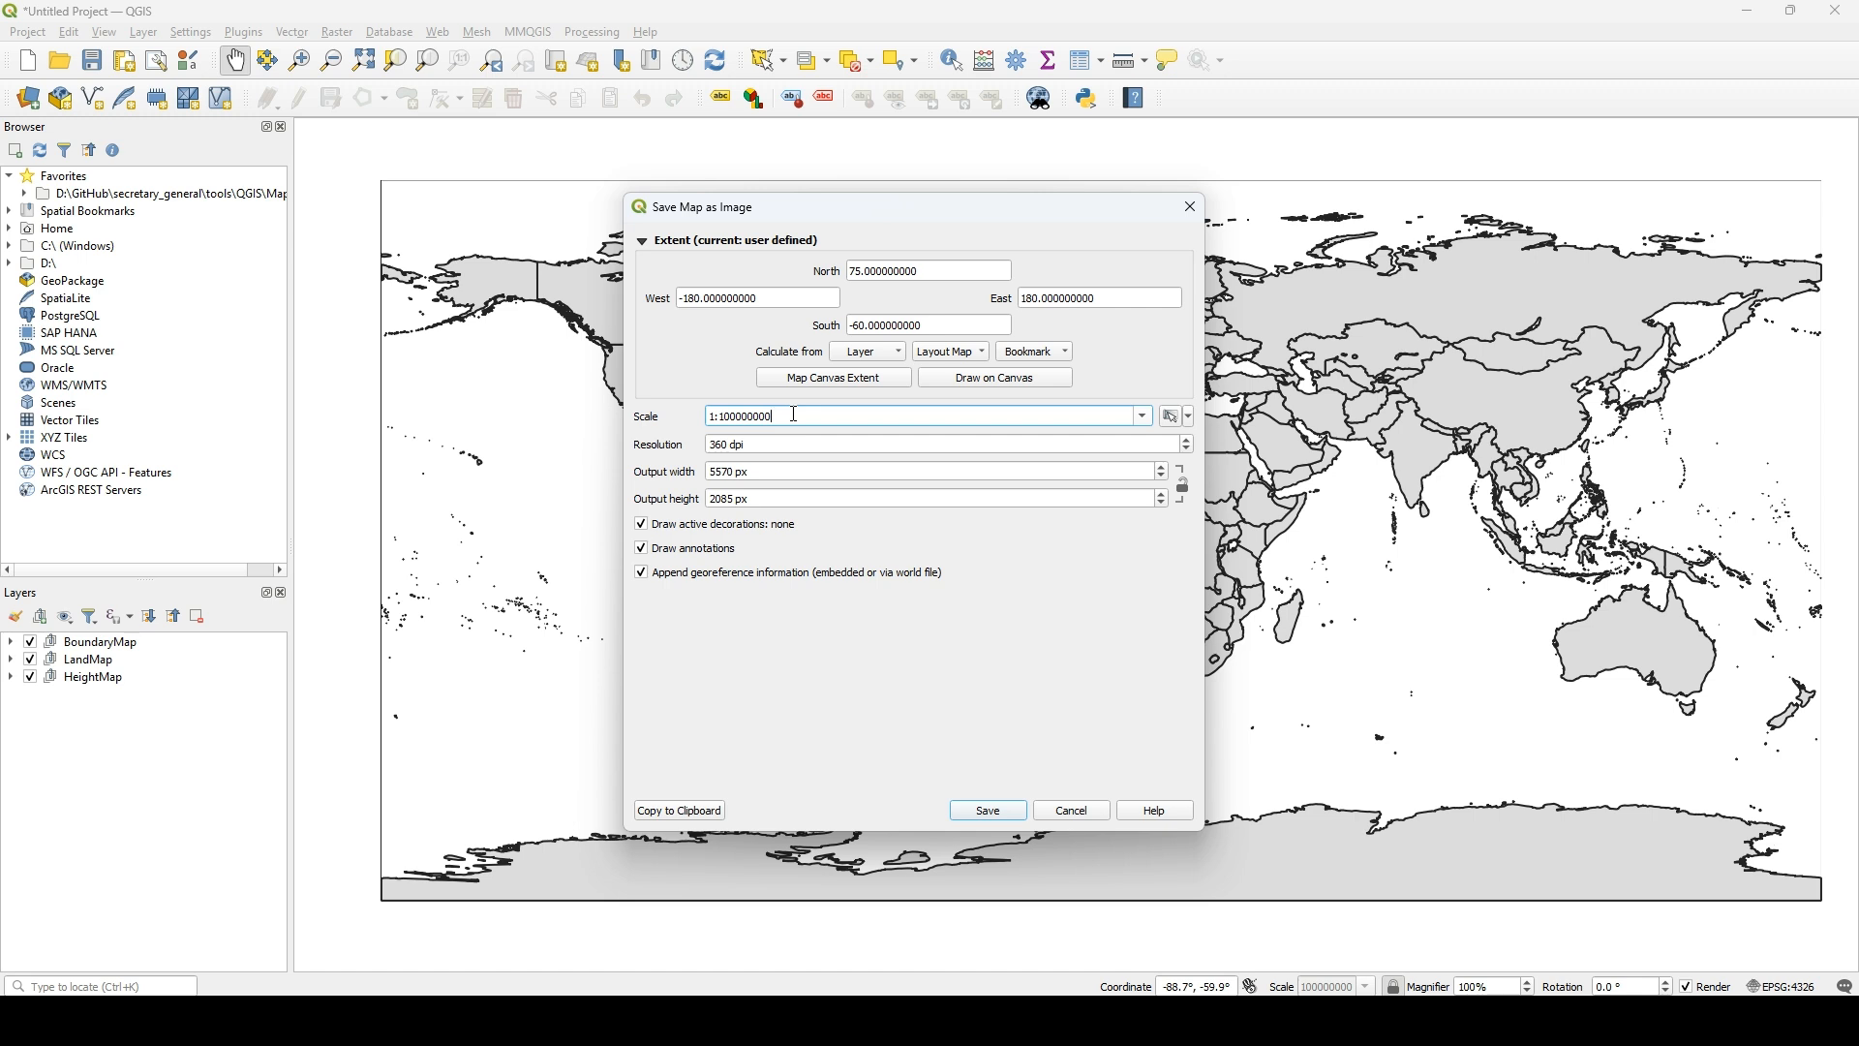
- Try export resolutions of 365 dpi and 363 dpi to approach an output size of 5632 x 2112
{"action": "double_click", "coordinate": [725, 445]}
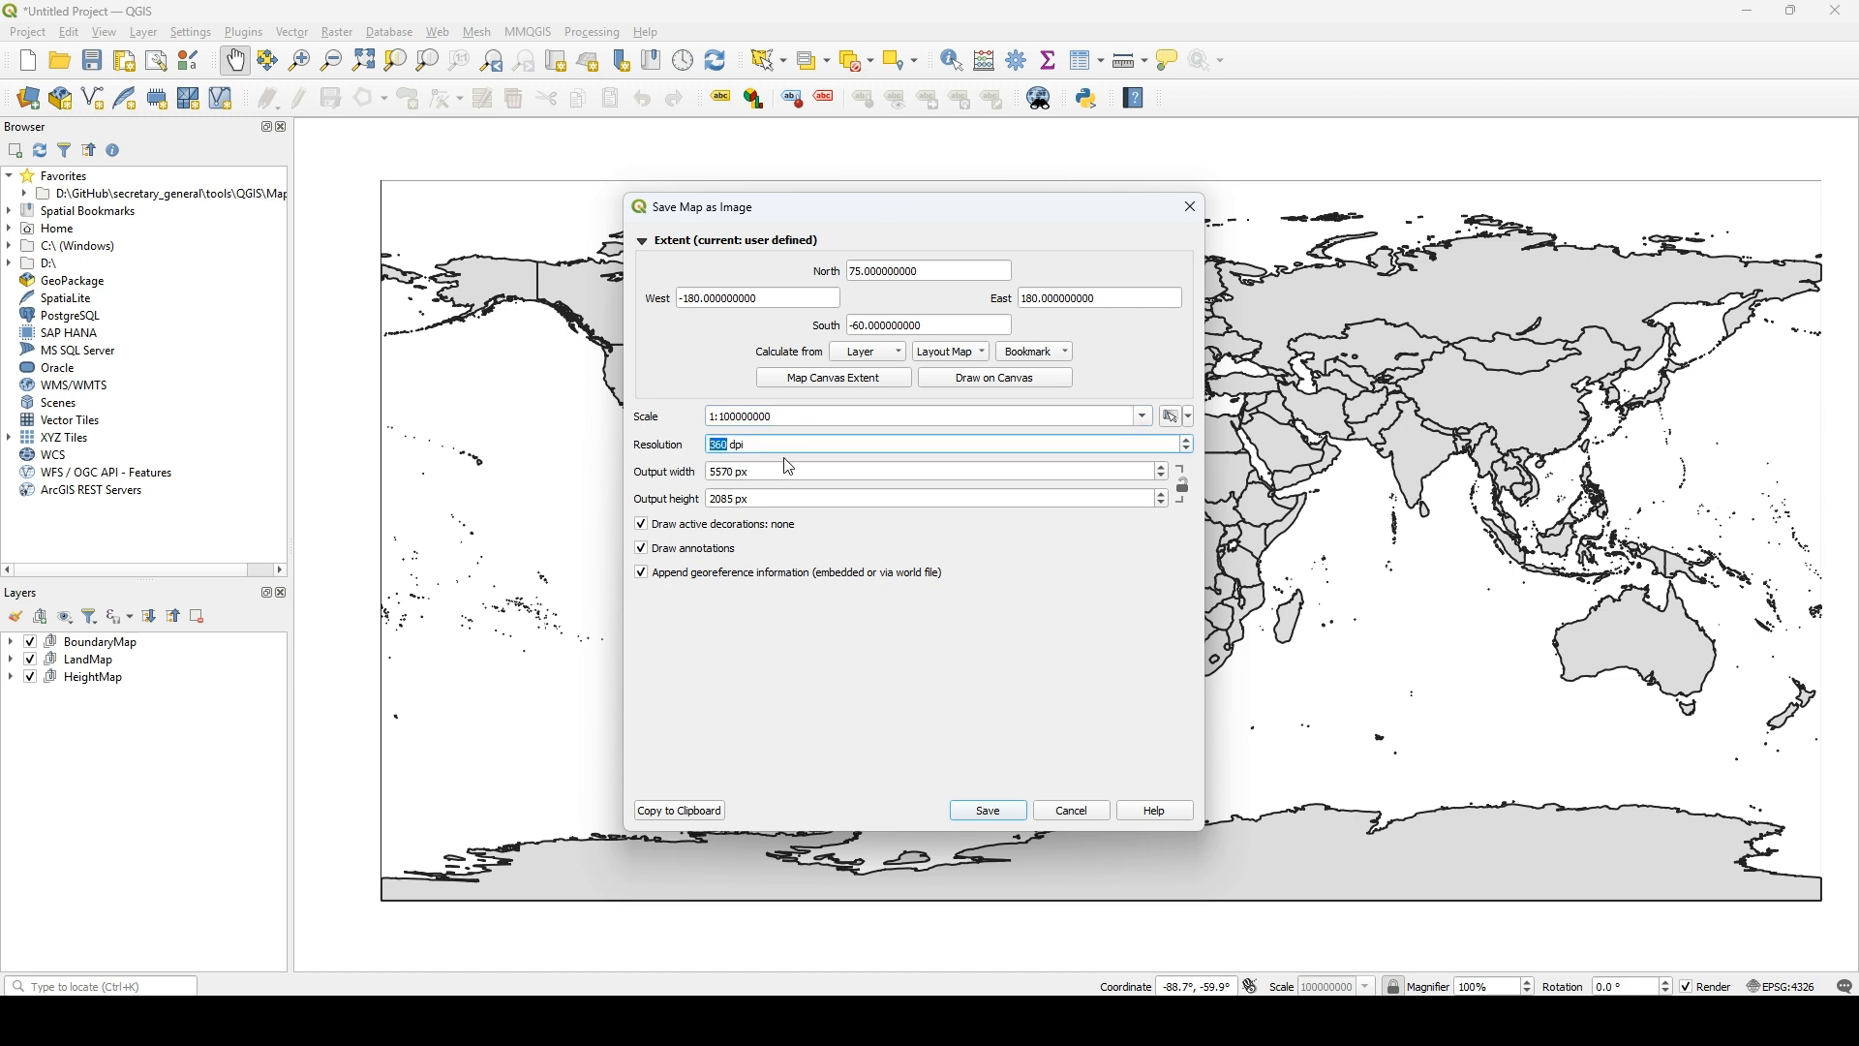
{"action": "type", "text": "365"}
{"action": "left_click", "coordinate": [806, 416]}
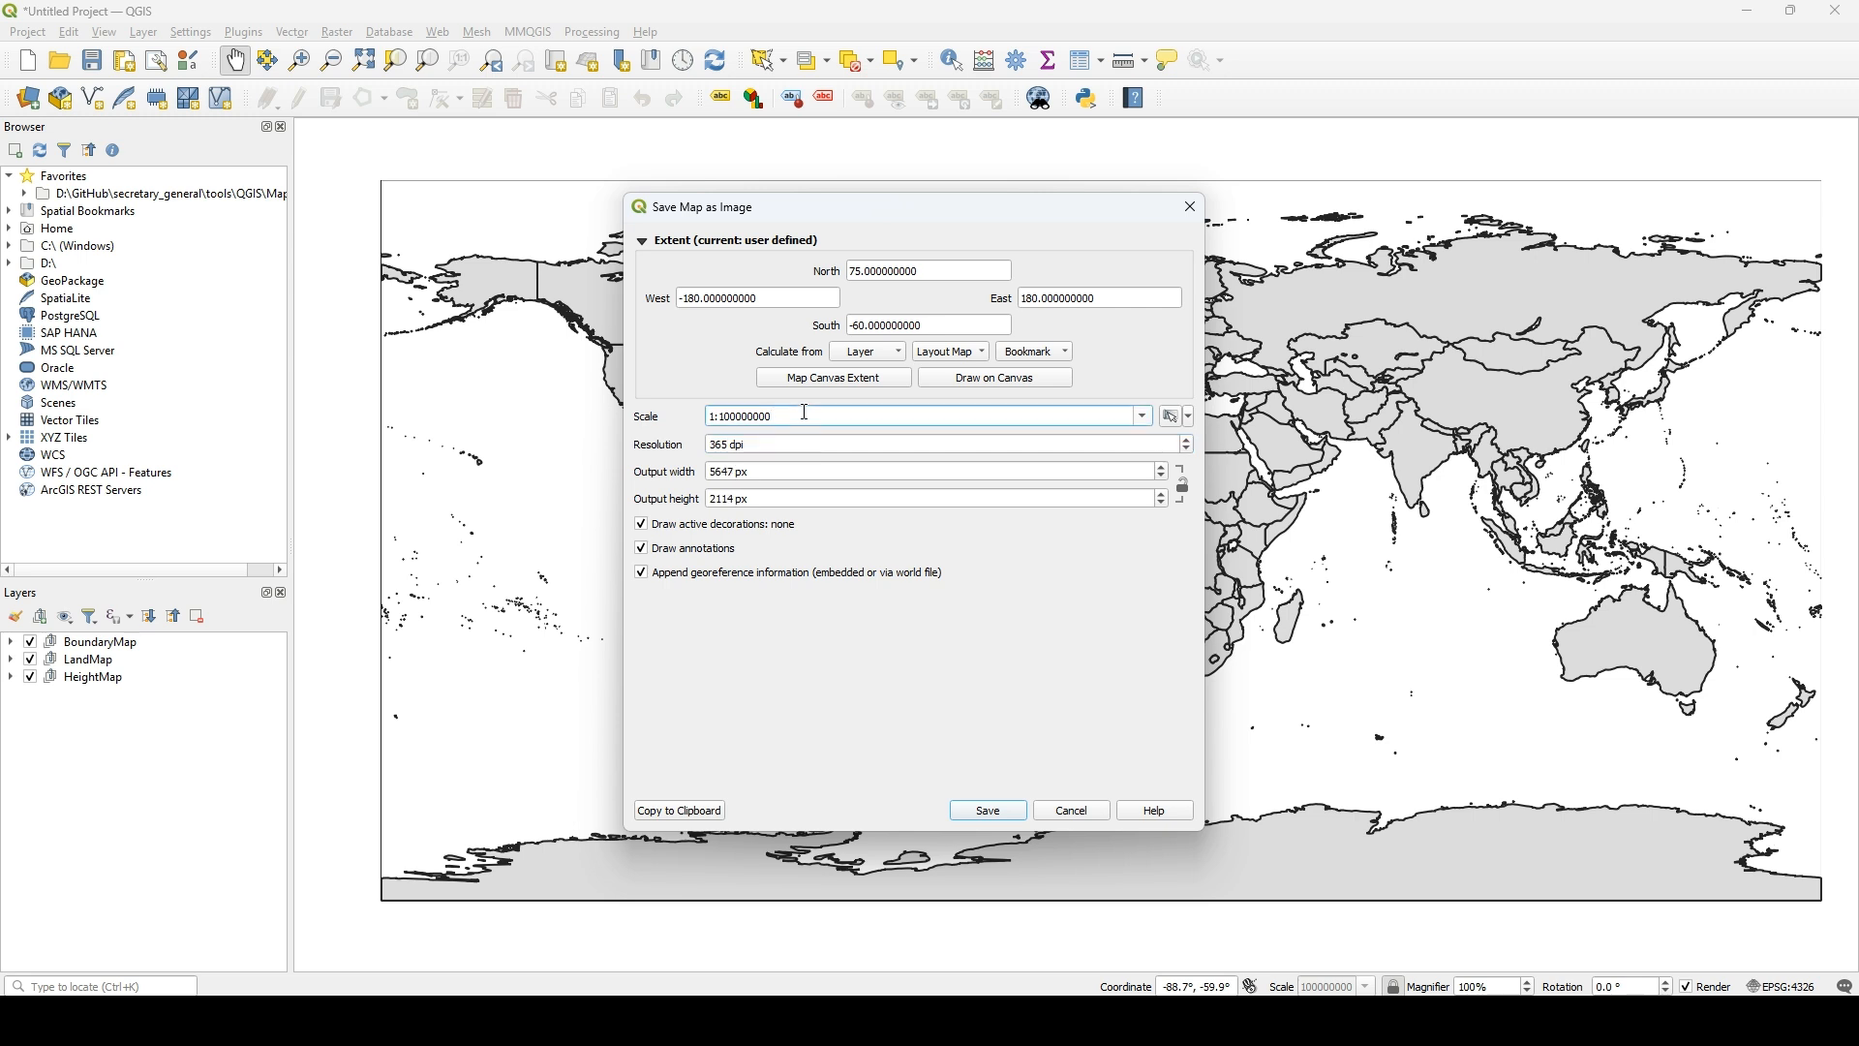
{"action": "left_click", "coordinate": [784, 446]}
{"action": "key", "text": "BackSpace"}
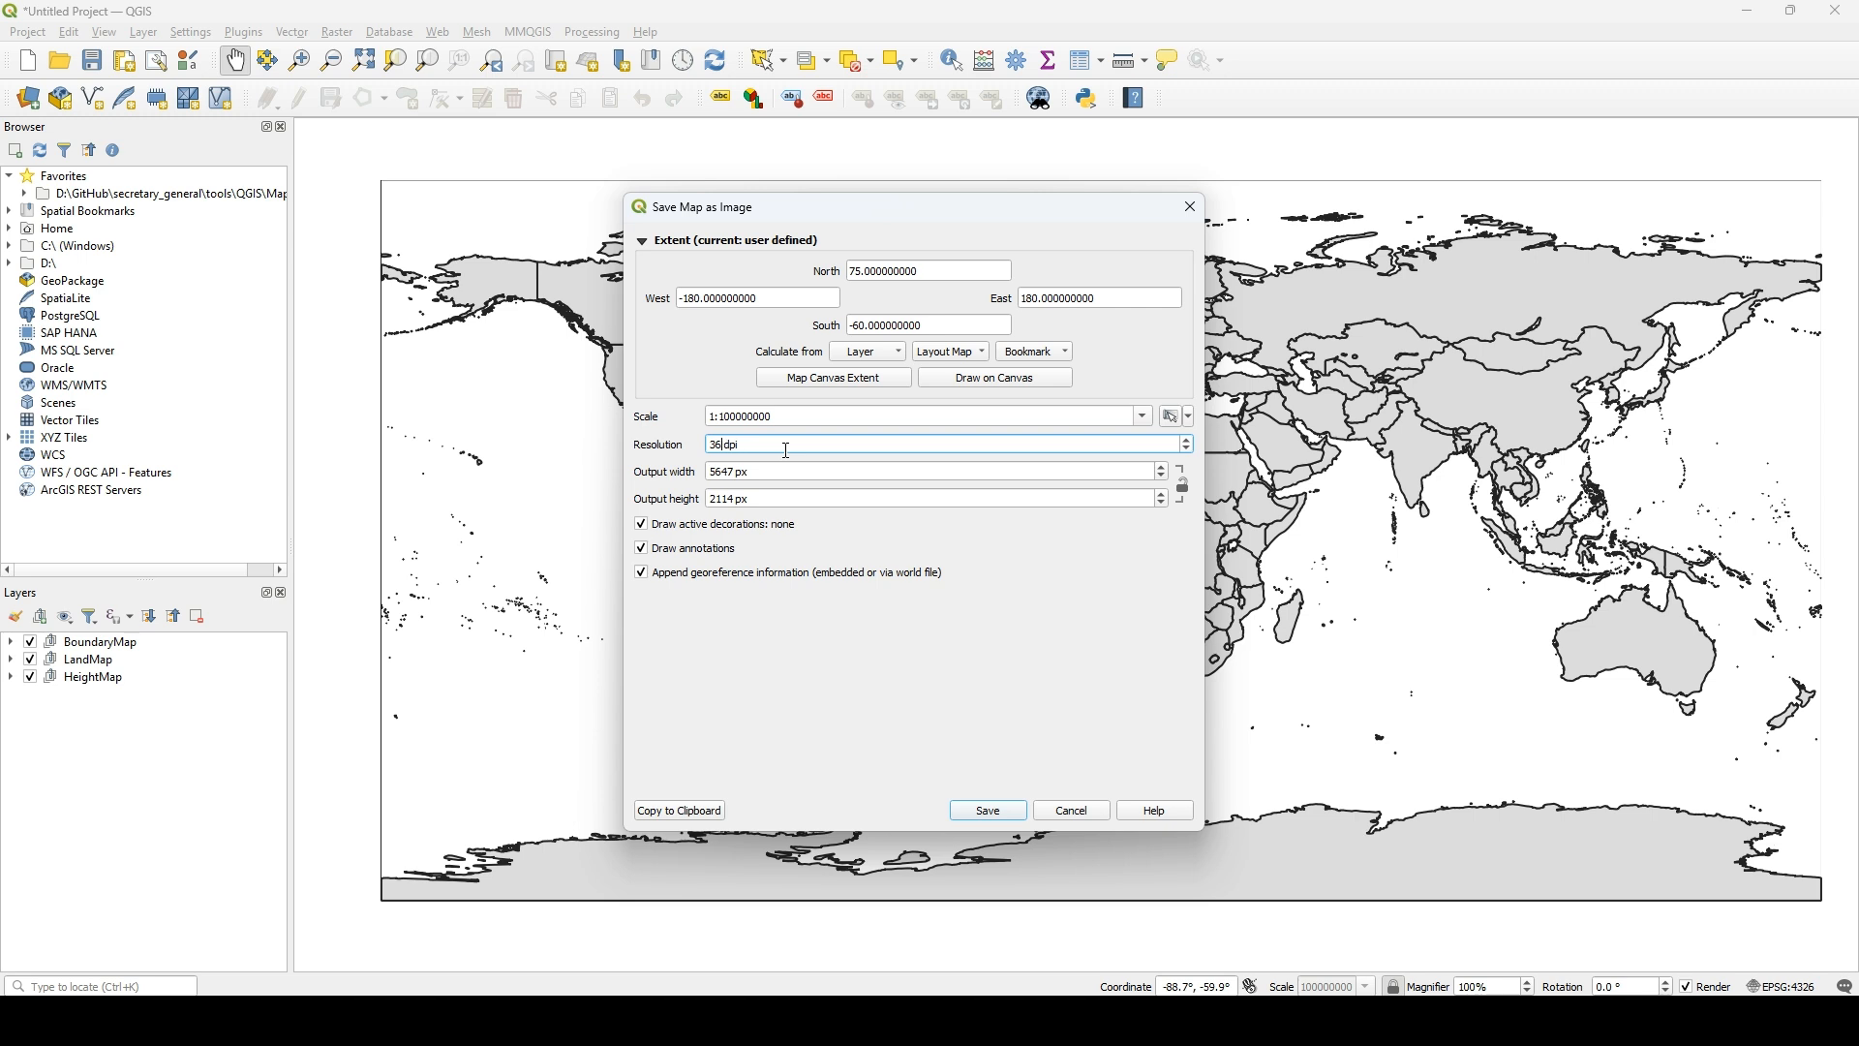
{"action": "type", "text": "3"}
{"action": "left_click", "coordinate": [809, 416]}
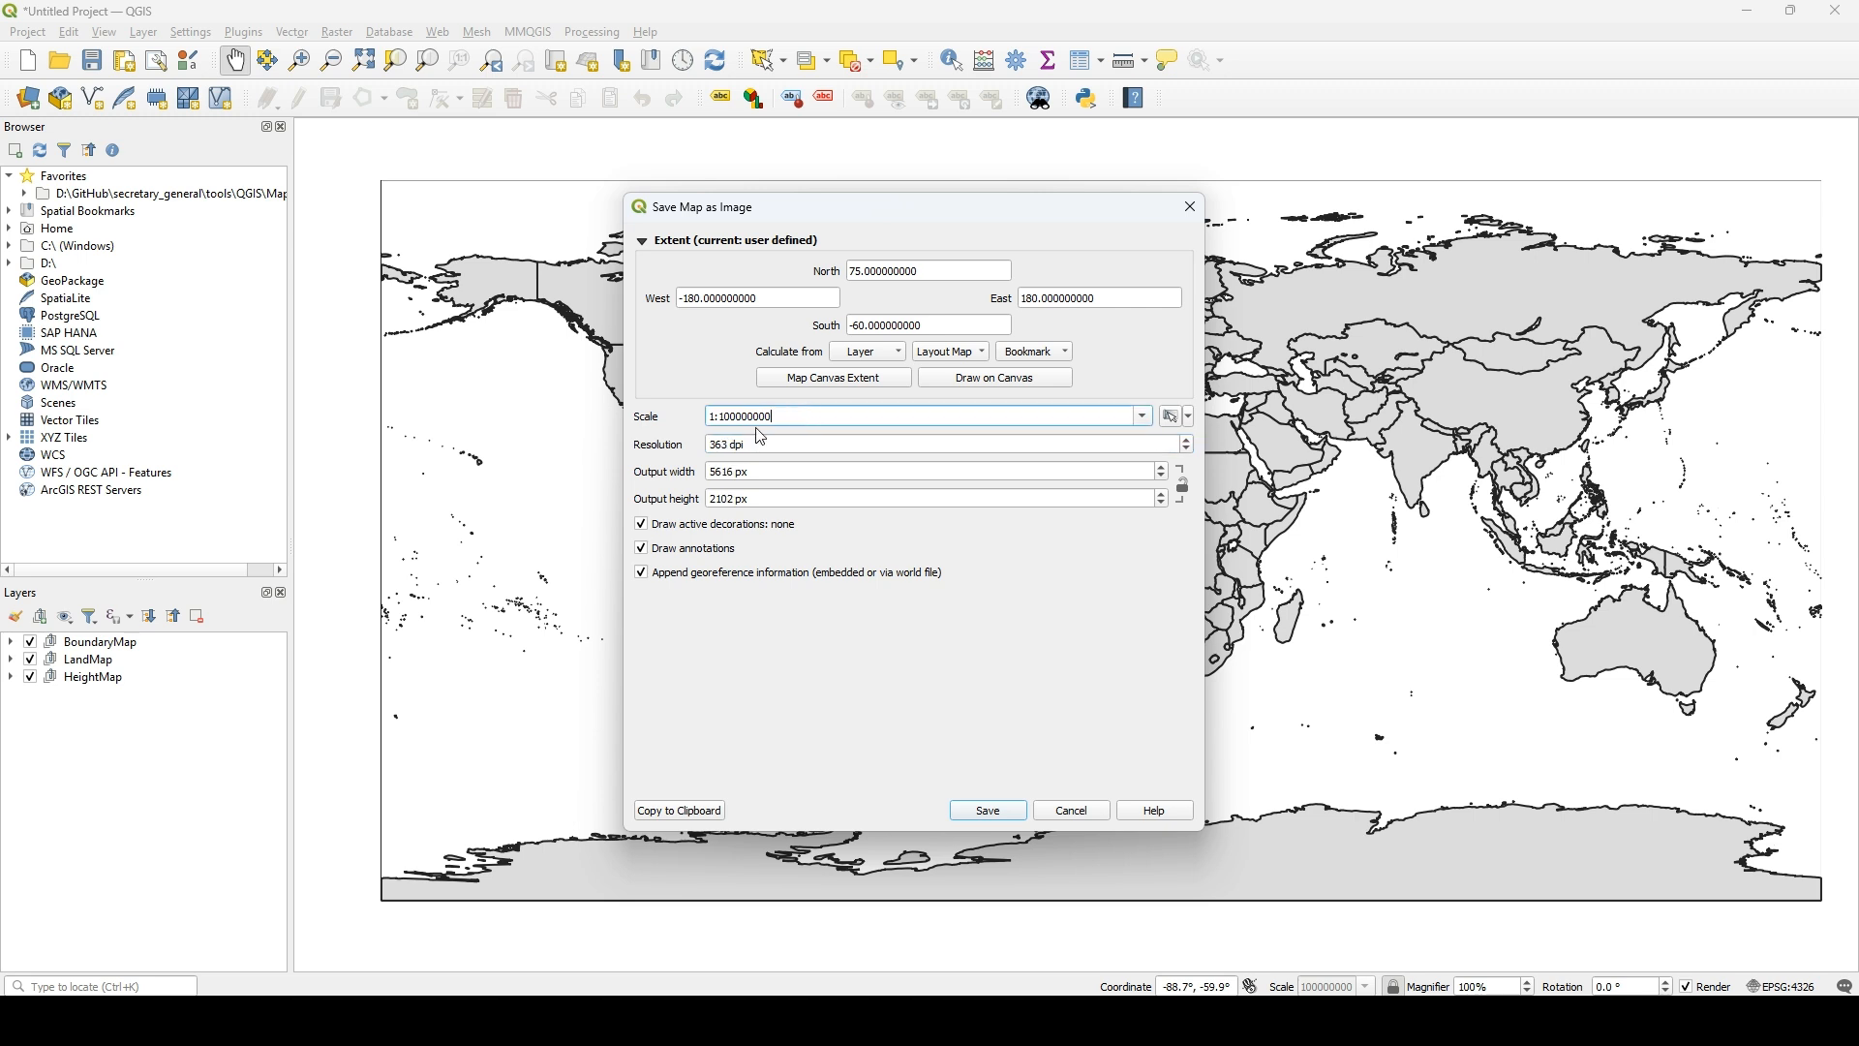
- Try an export resolution of 364 dpi, and set it to 365 dpi
{"action": "left_click", "coordinate": [730, 446]}
{"action": "key", "text": "BackSpace"}
{"action": "type", "text": "4"}
{"action": "left_click", "coordinate": [799, 423]}
{"action": "left_click", "coordinate": [732, 447]}
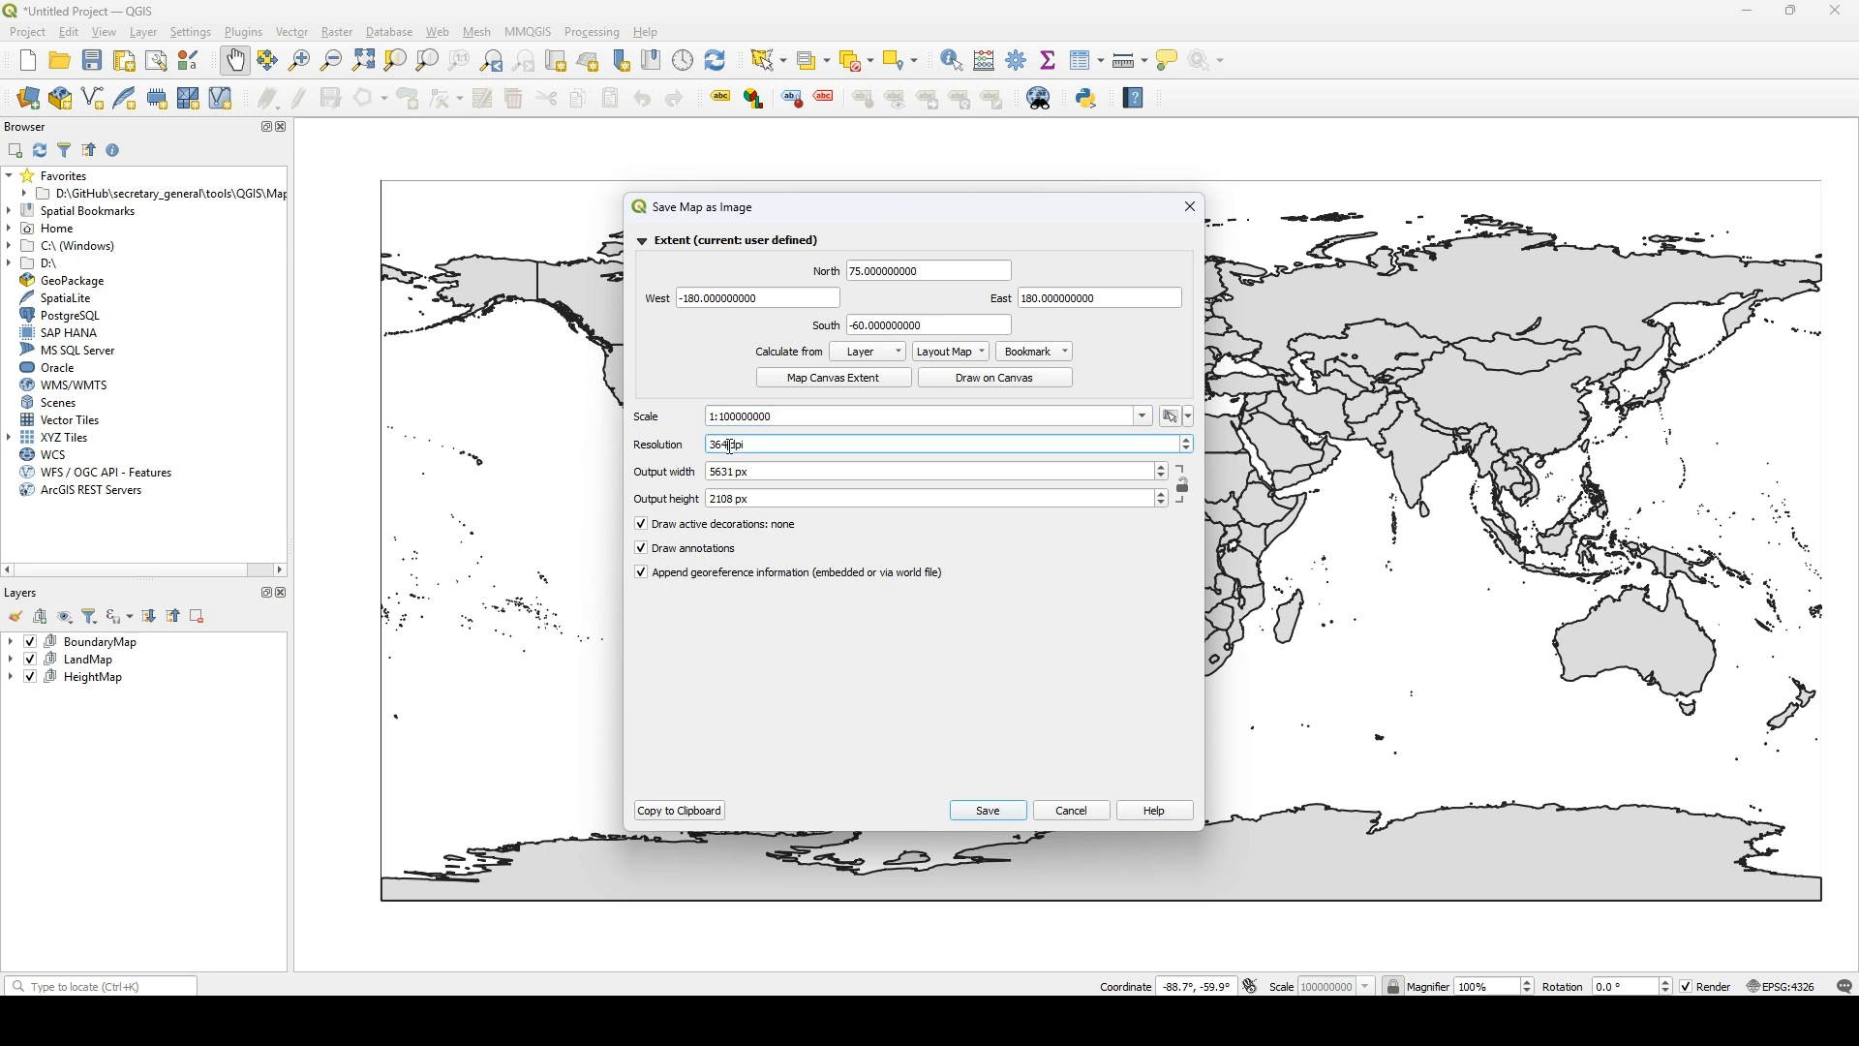
{"action": "key", "text": "BackSpace"}
{"action": "type", "text": "5"}
{"action": "left_click", "coordinate": [793, 413]}
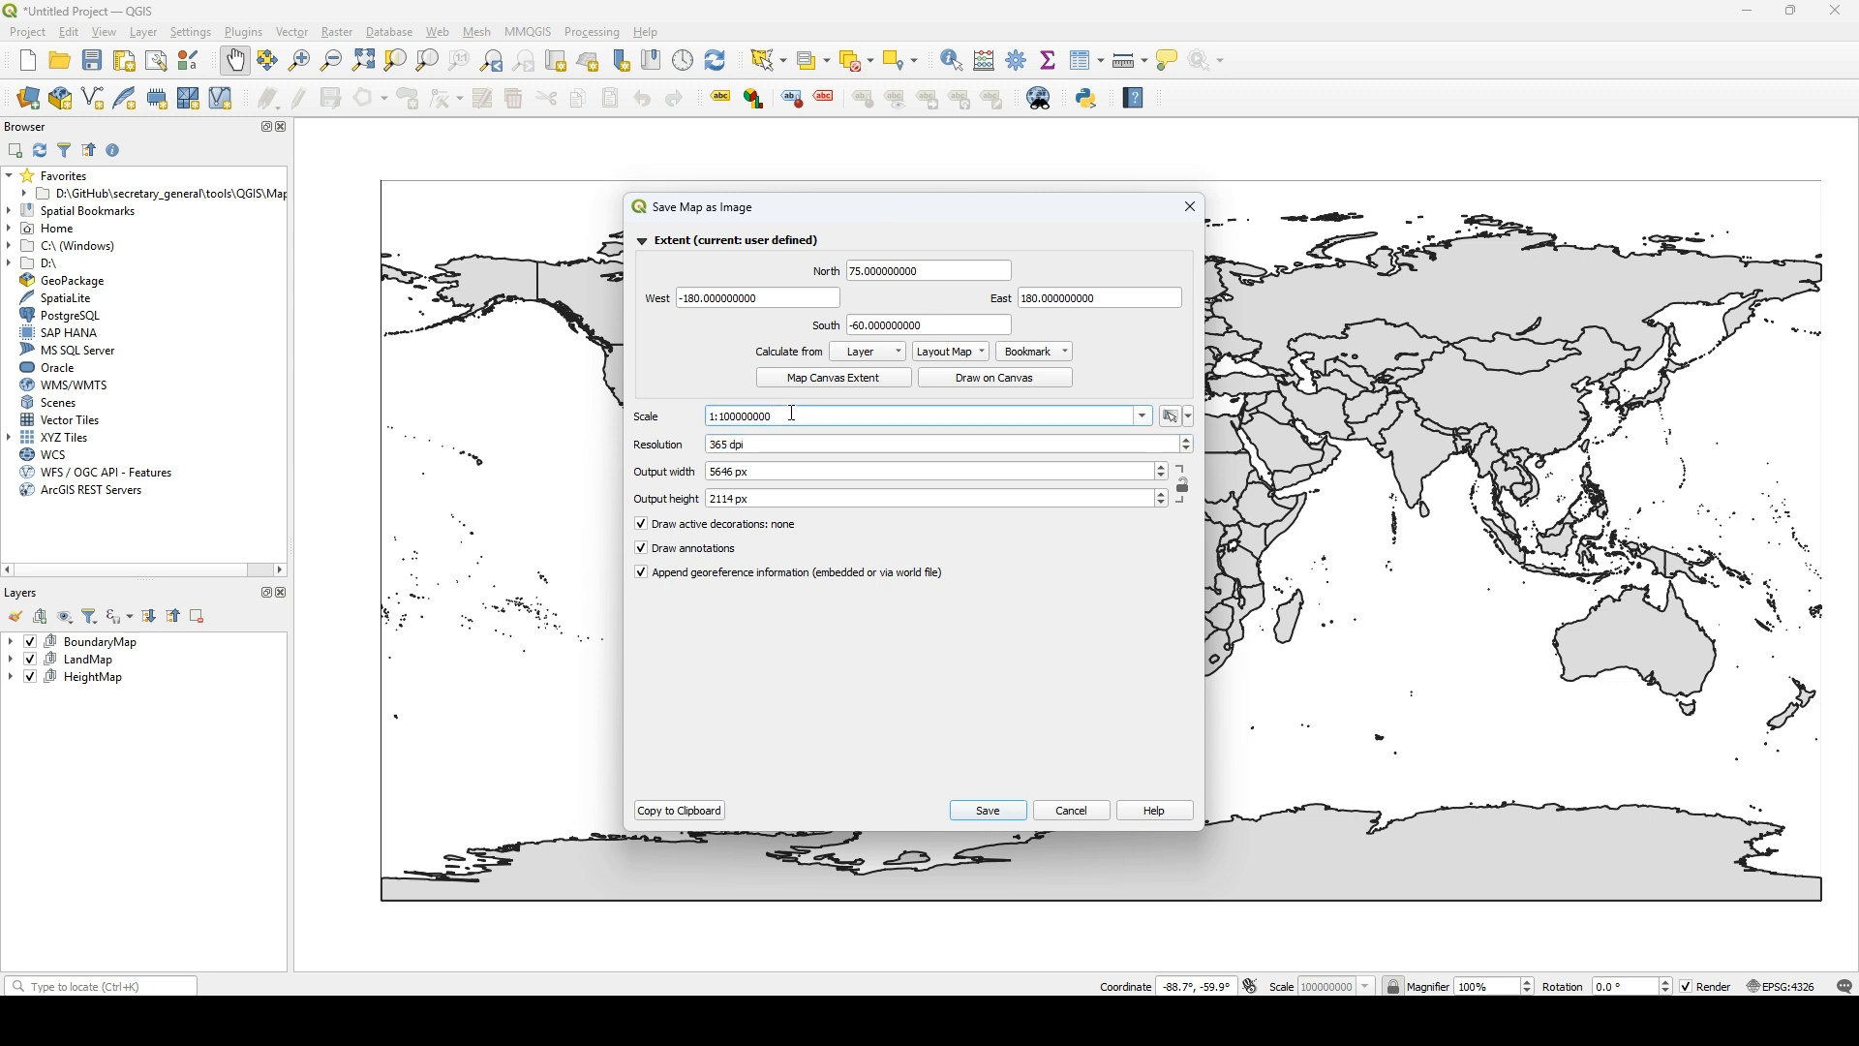
- Set the export's output width to 5632 px and output height to 2112 px
{"action": "left_click", "coordinate": [730, 474]}
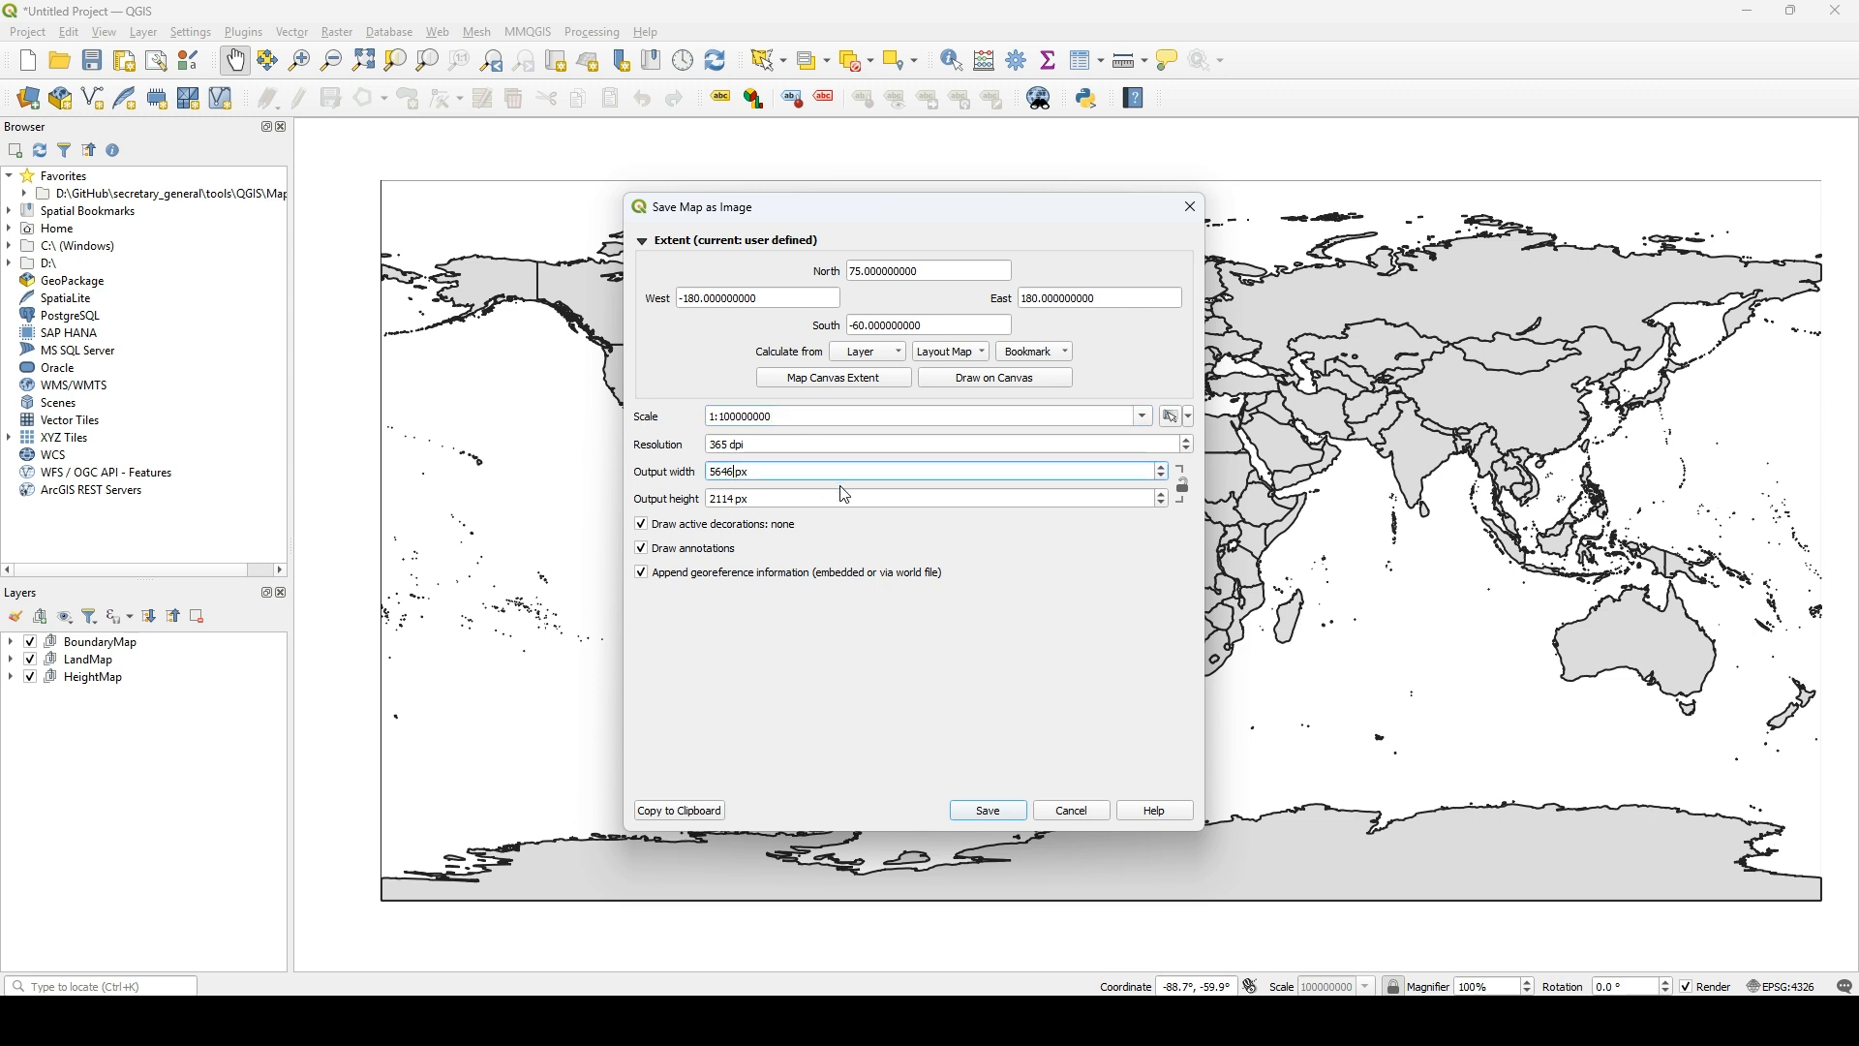
{"action": "key", "text": "BackSpace"}
{"action": "key", "text": "BackSpace"}
{"action": "type", "text": "32"}
{"action": "left_click", "coordinate": [818, 418]}
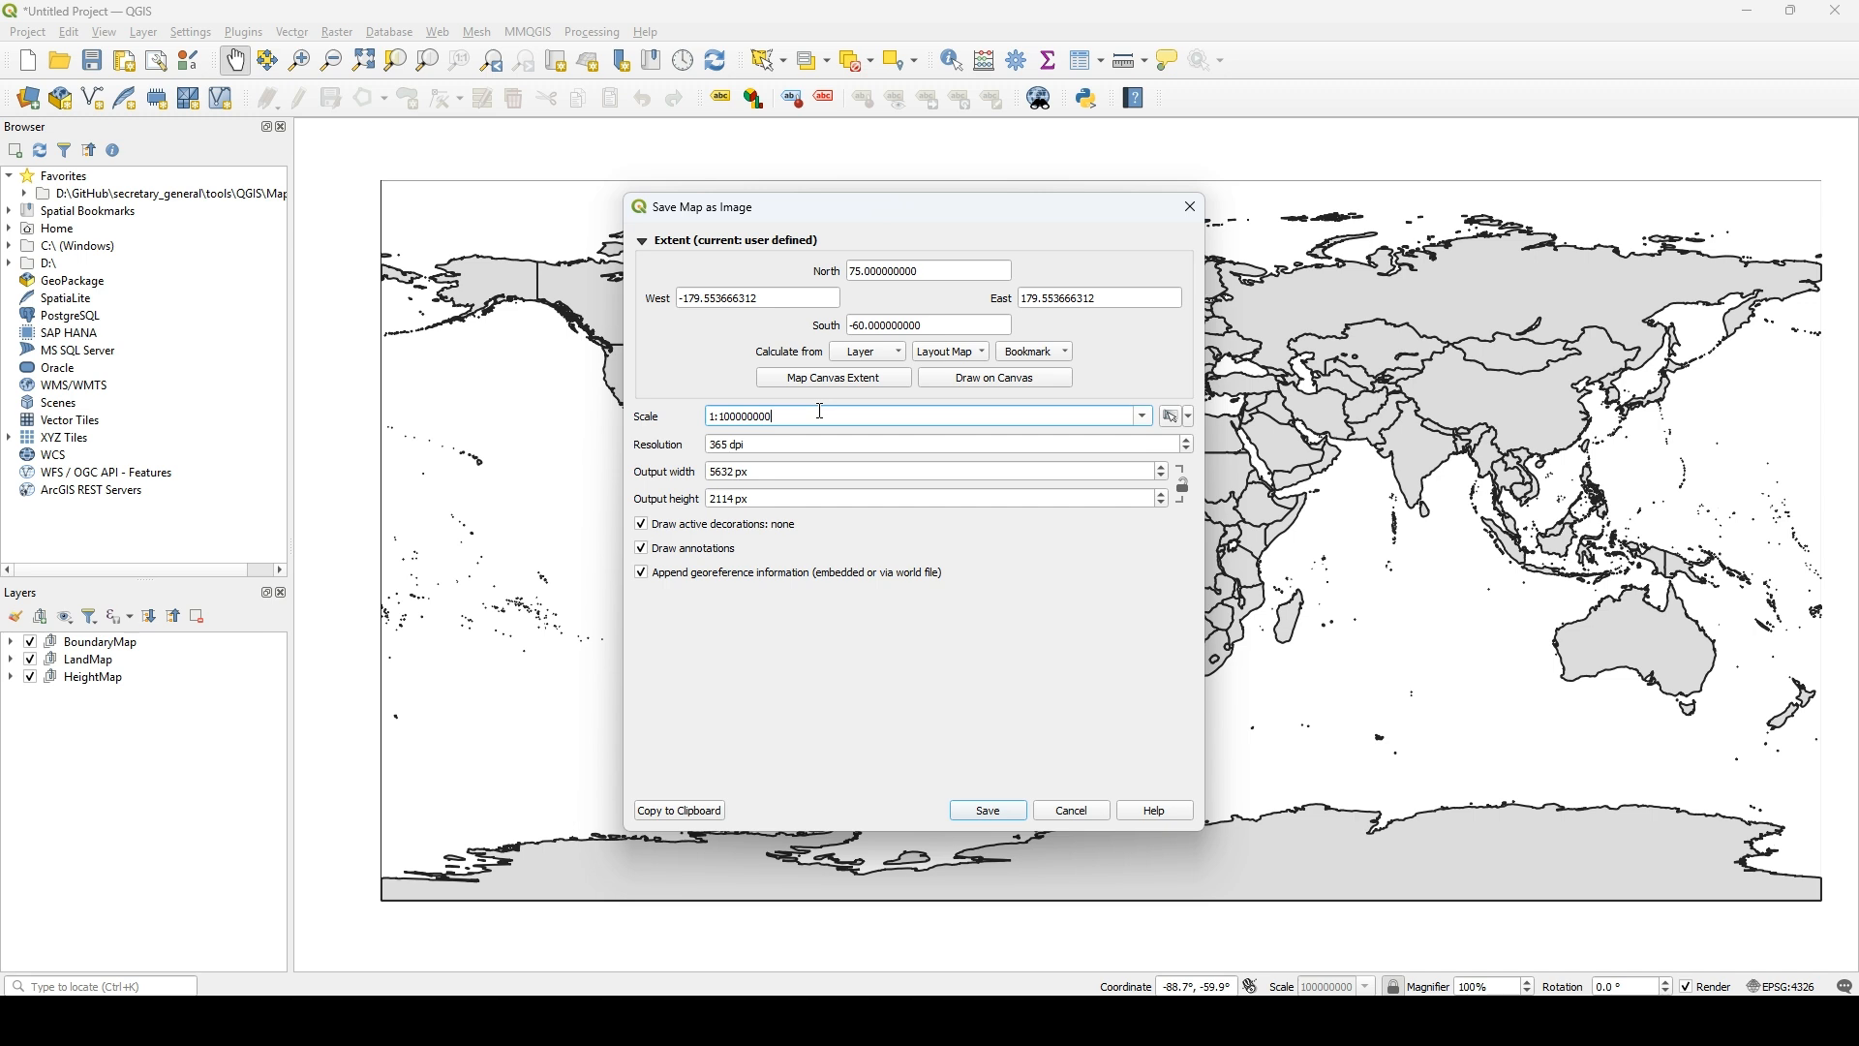
{"action": "left_click", "coordinate": [739, 500]}
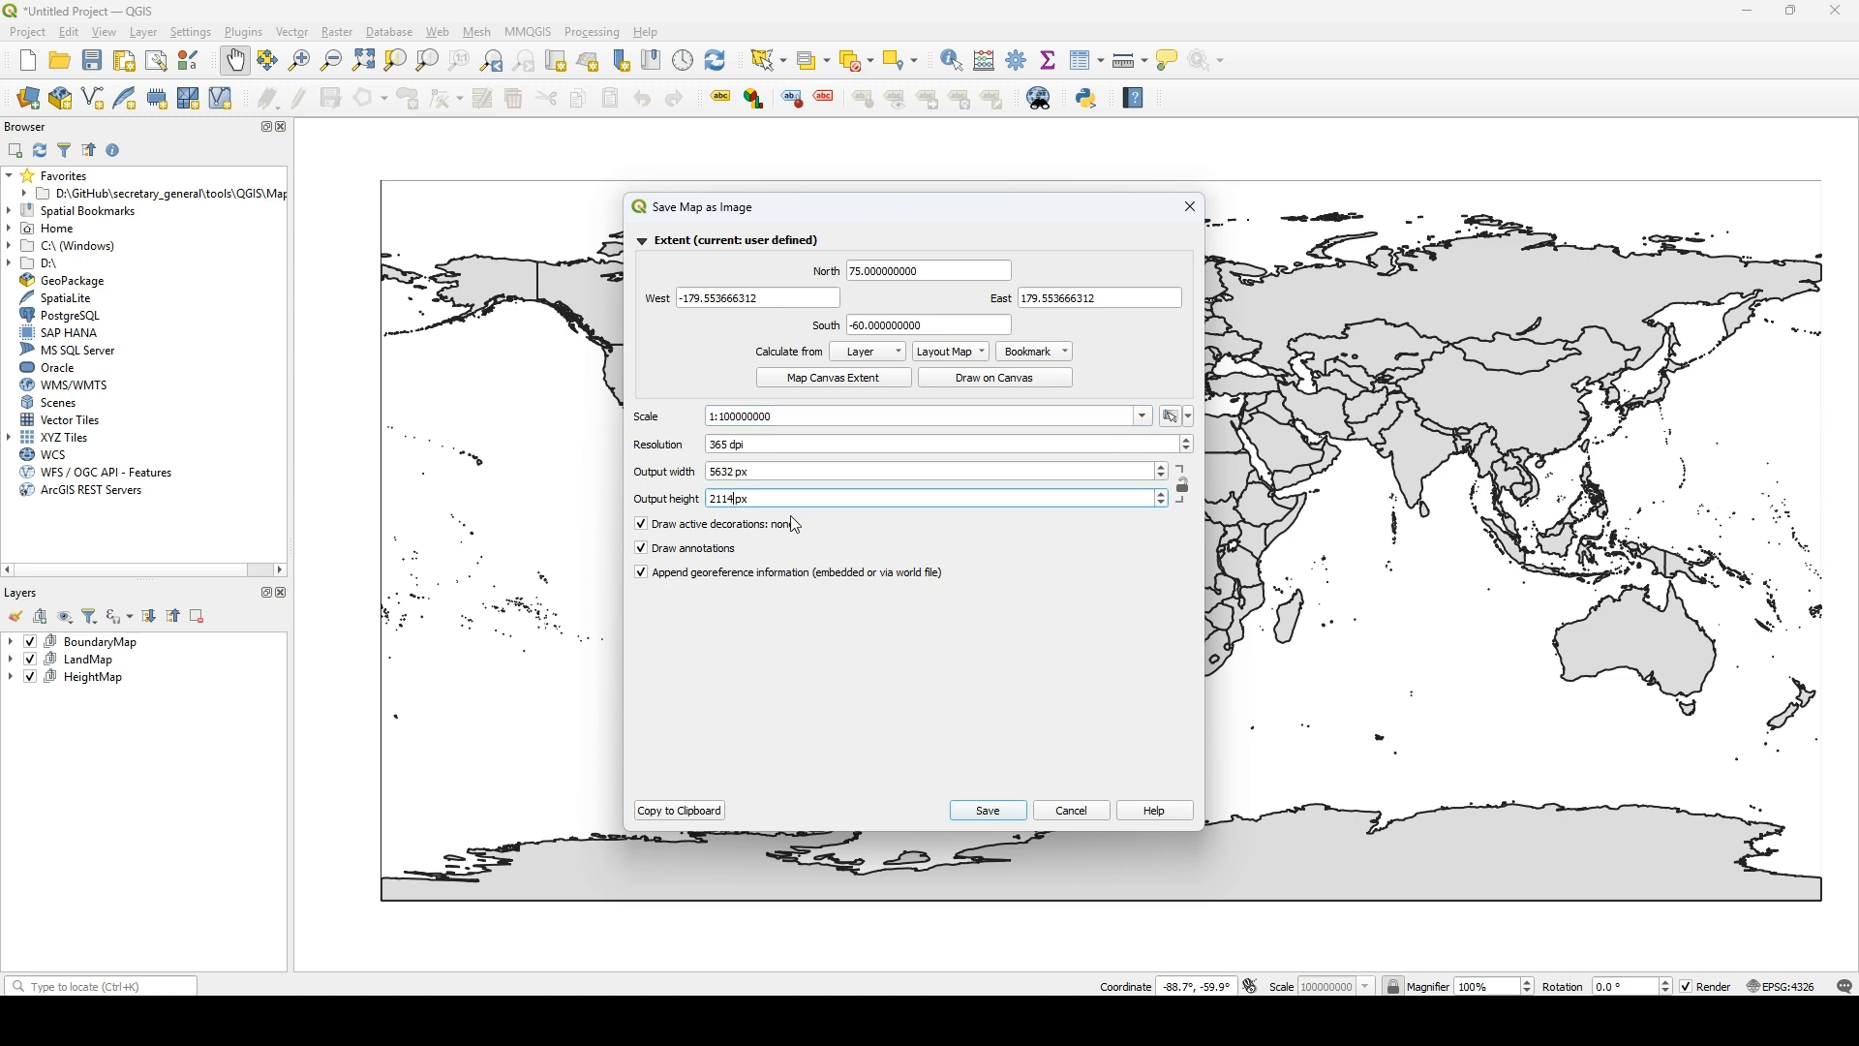
{"action": "key", "text": "BackSpace"}
{"action": "type", "text": "2"}
{"action": "left_click", "coordinate": [803, 445]}
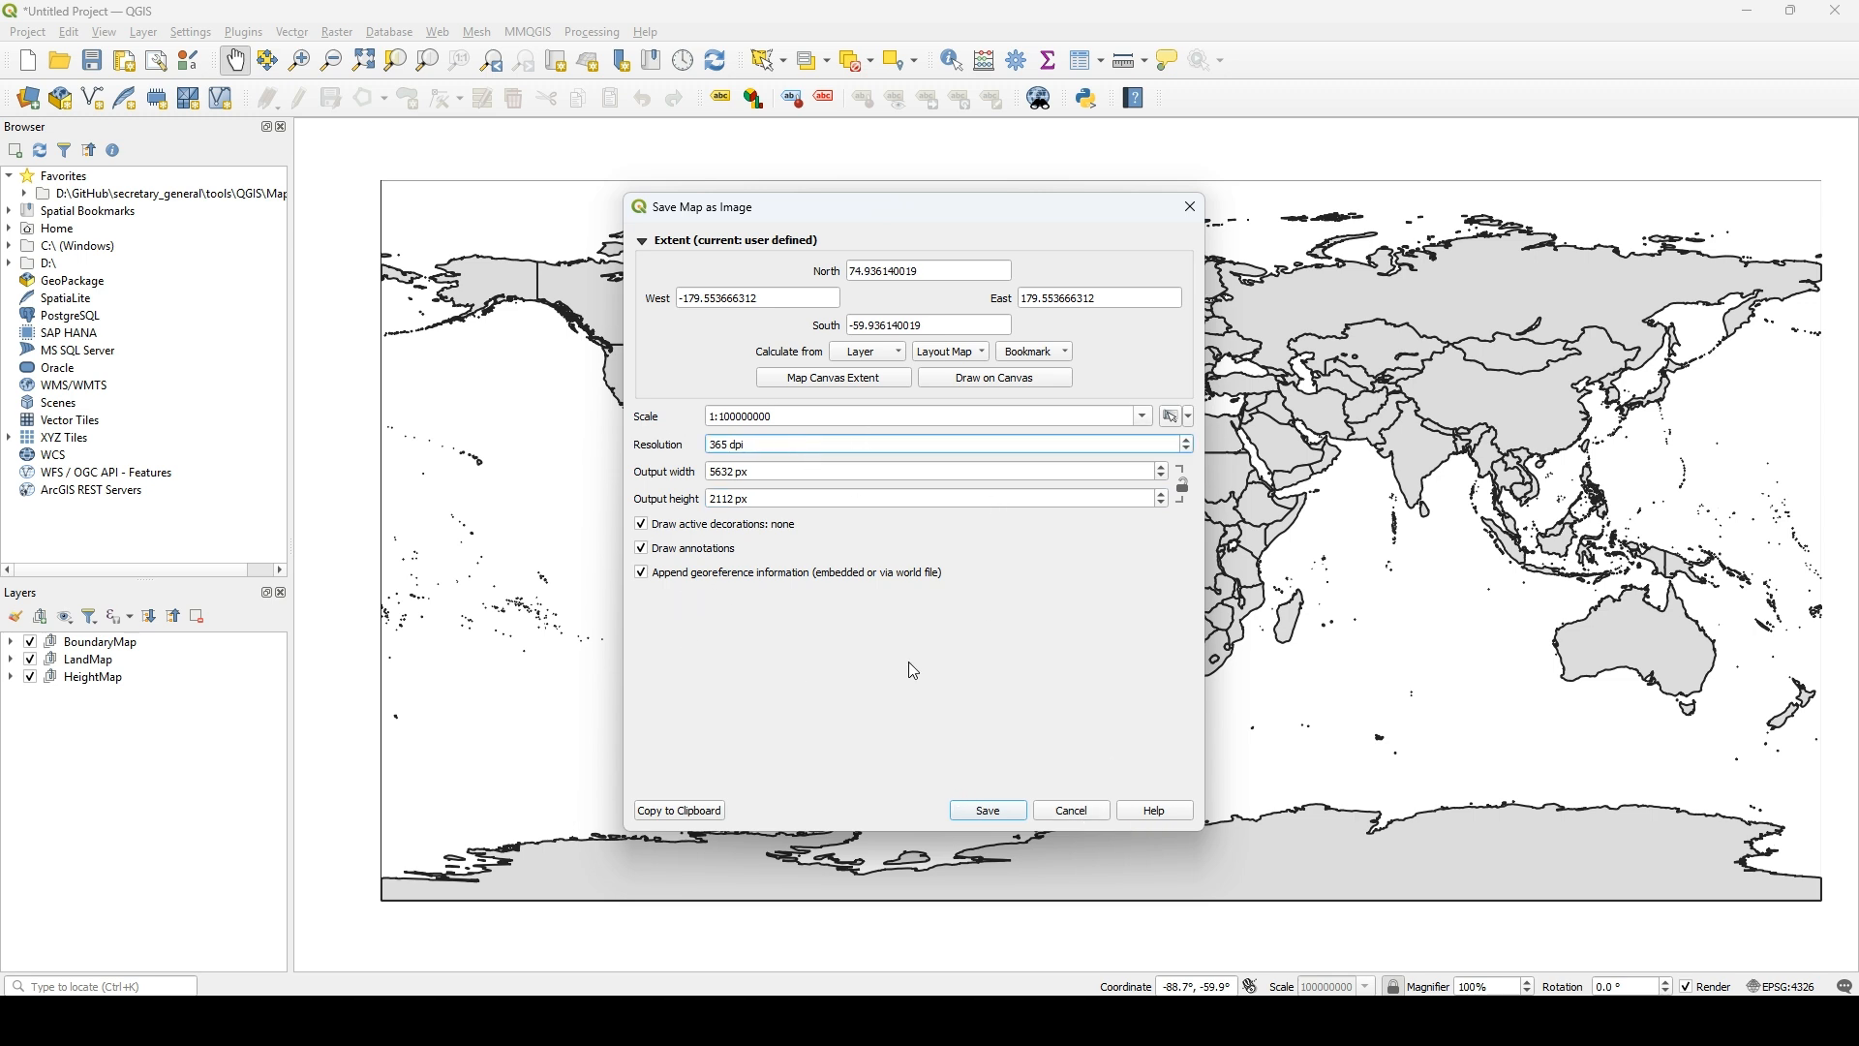
- Proceed to saving the map image and browse to the UltimateGrandStrategyTutorial folder inside GitHub on drive D
{"action": "left_click", "coordinate": [990, 813]}
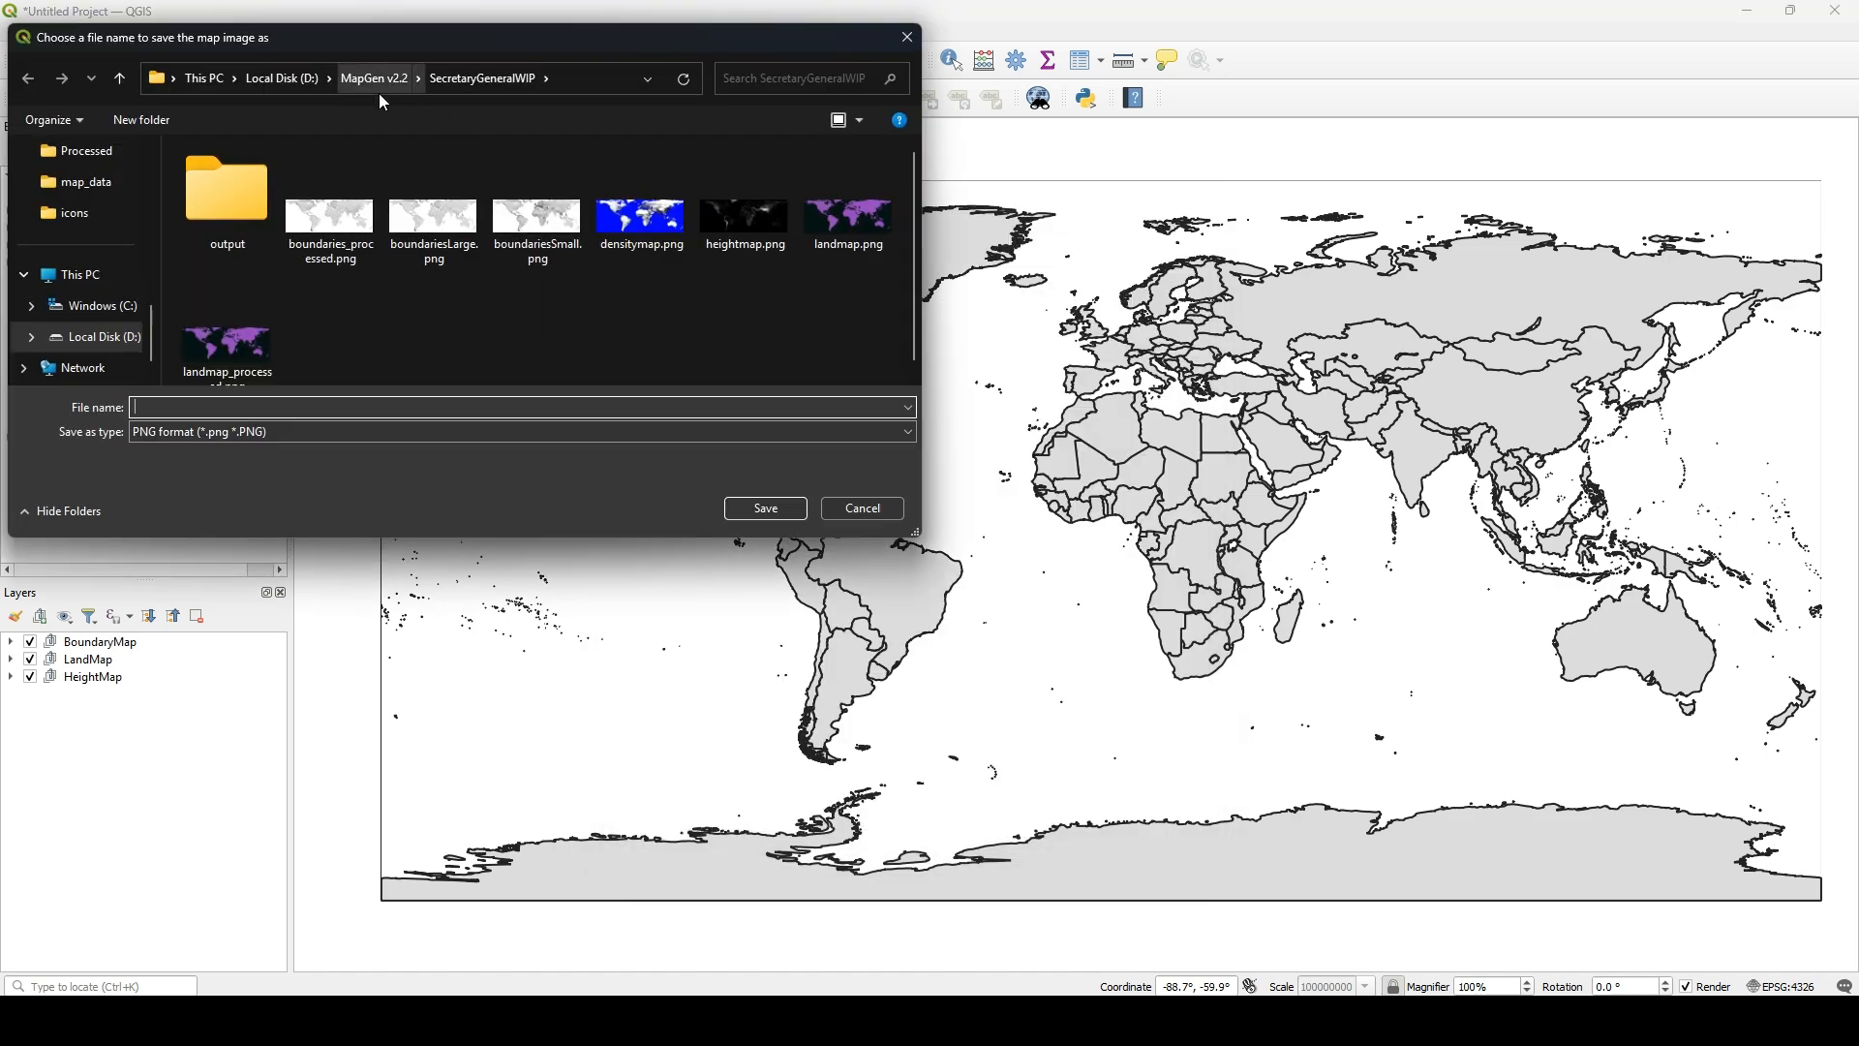
{"action": "left_click", "coordinate": [380, 78]}
{"action": "left_click", "coordinate": [290, 79]}
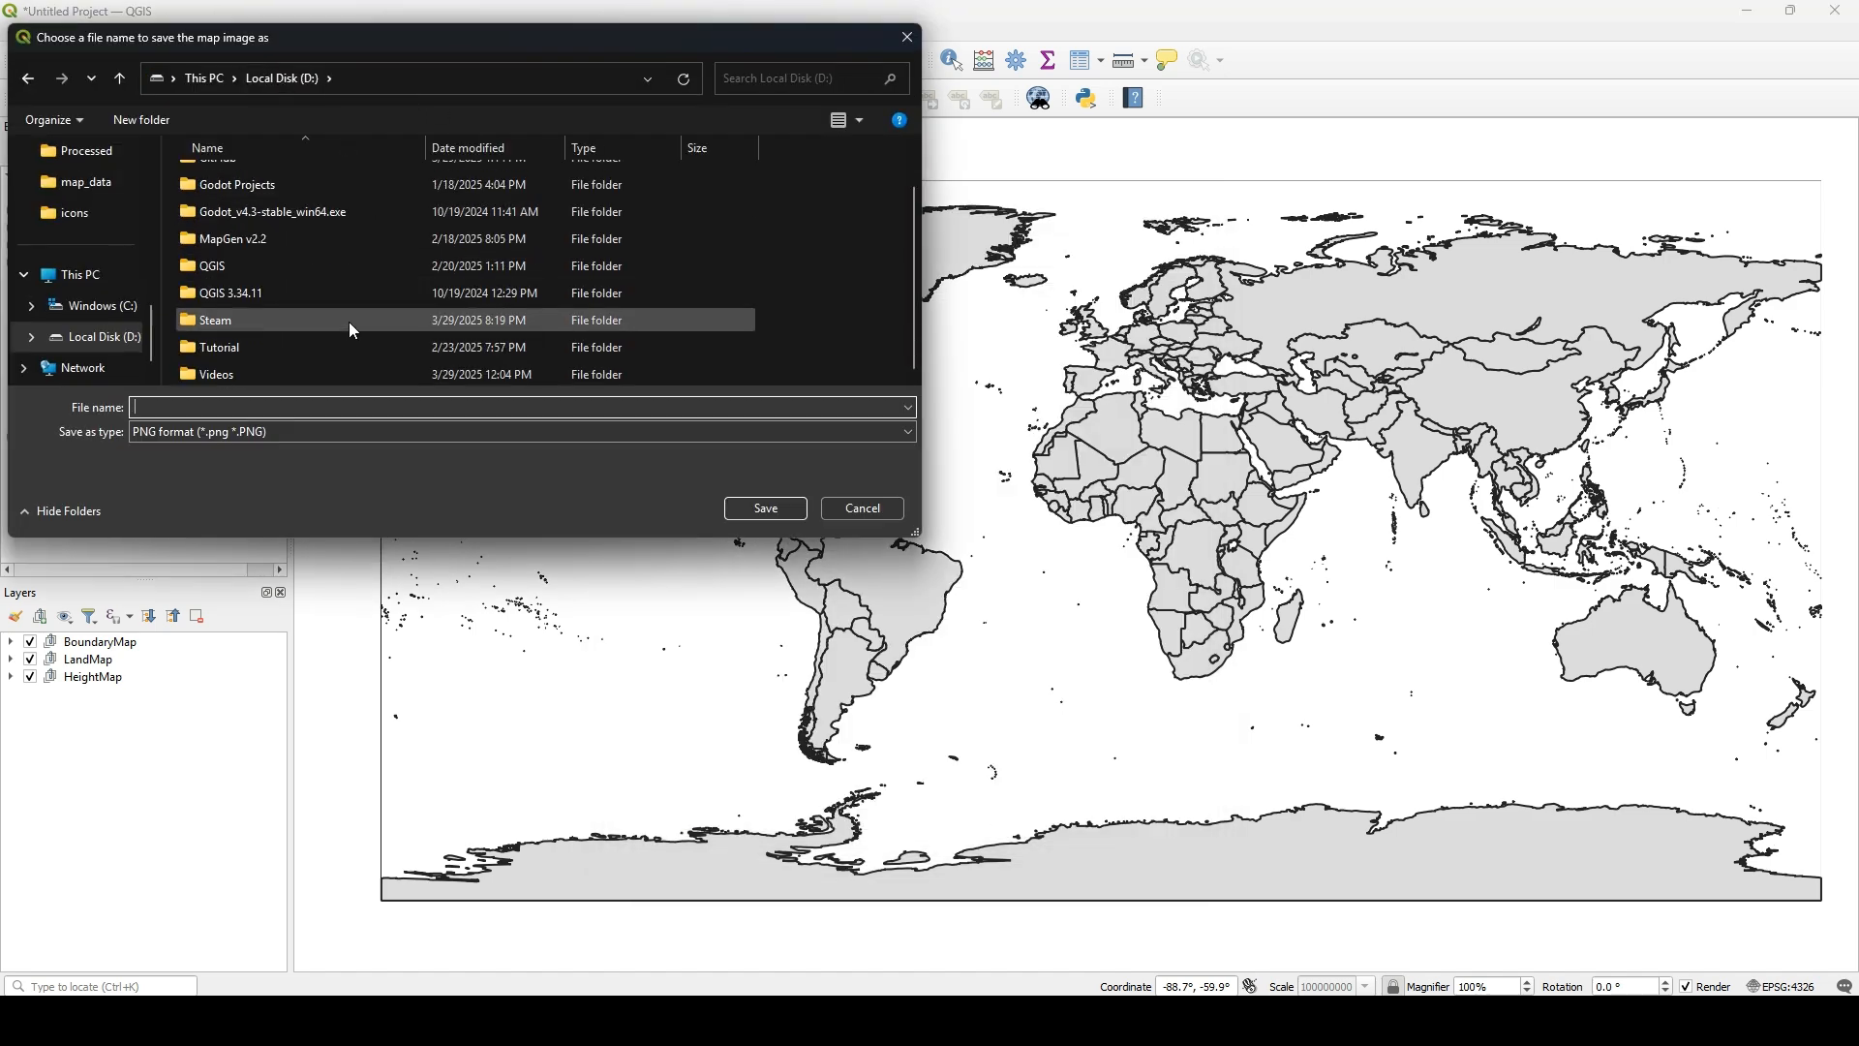
{"action": "scroll", "coordinate": [291, 271], "scroll_direction": "up", "scroll_amount": 2}
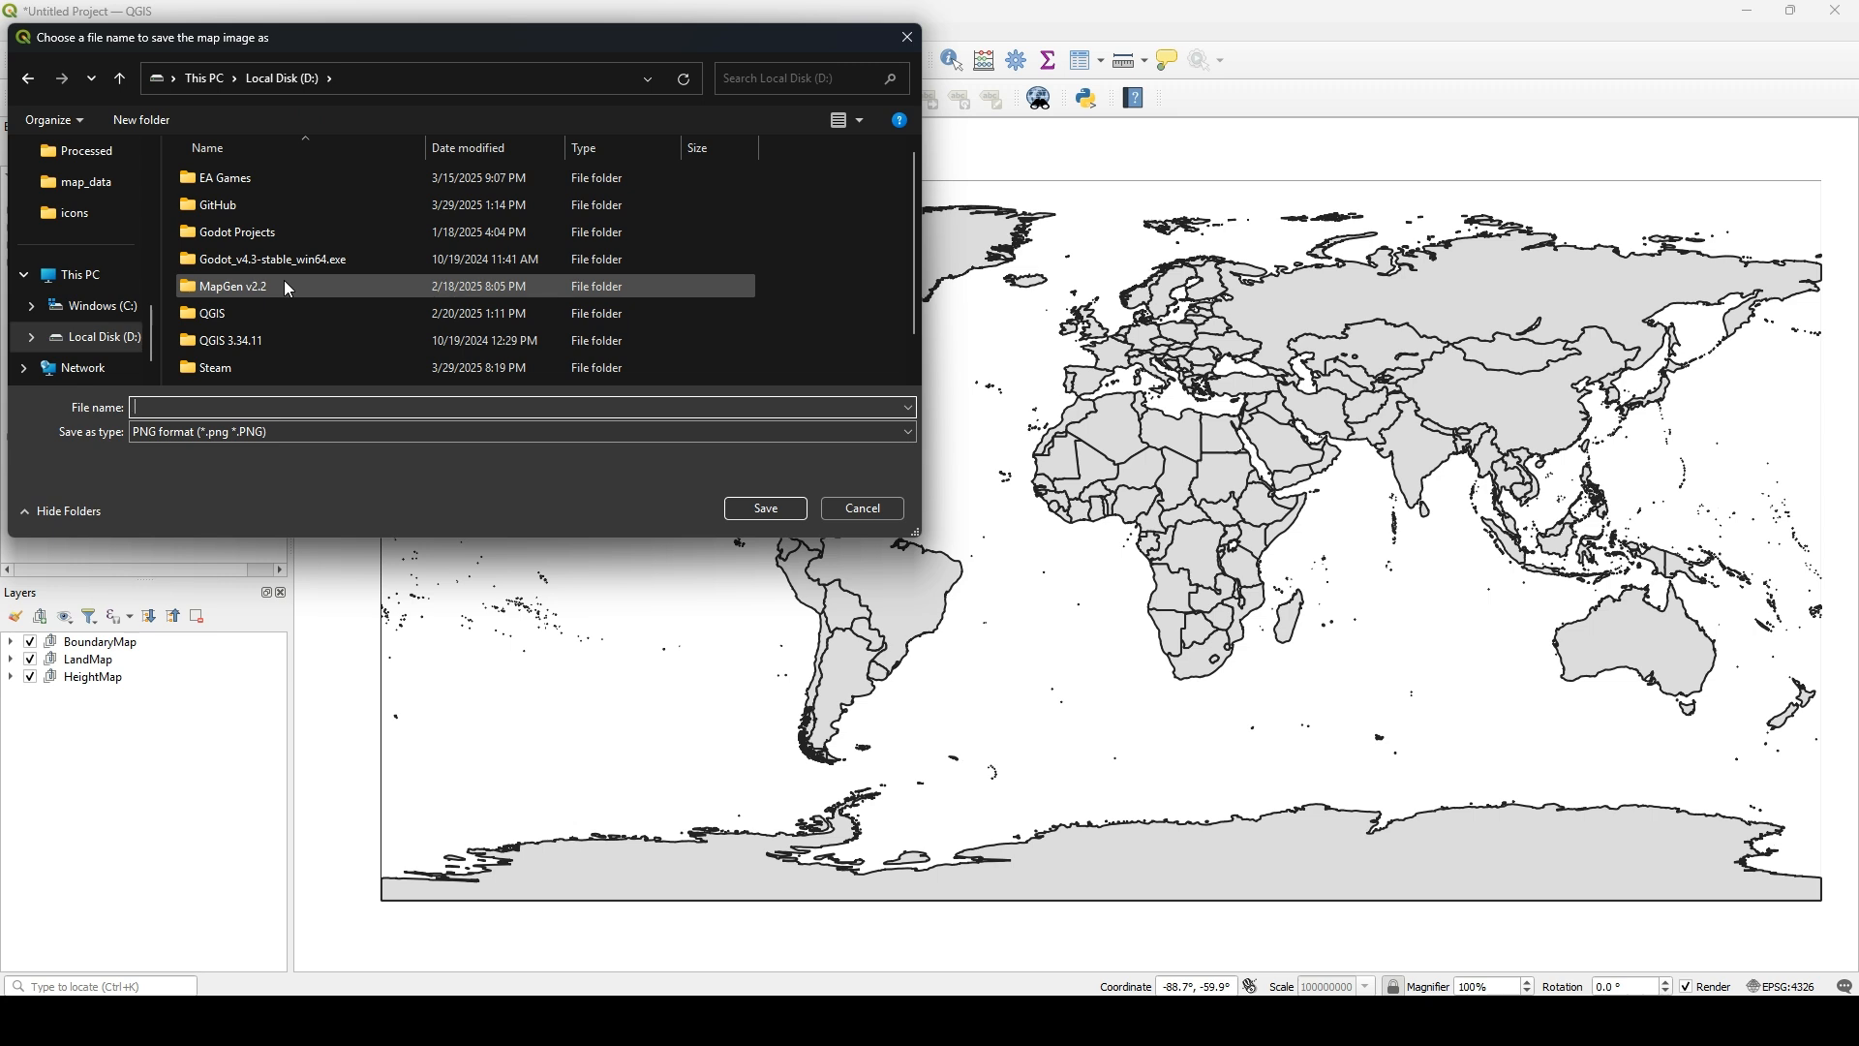
{"action": "double_click", "coordinate": [267, 206]}
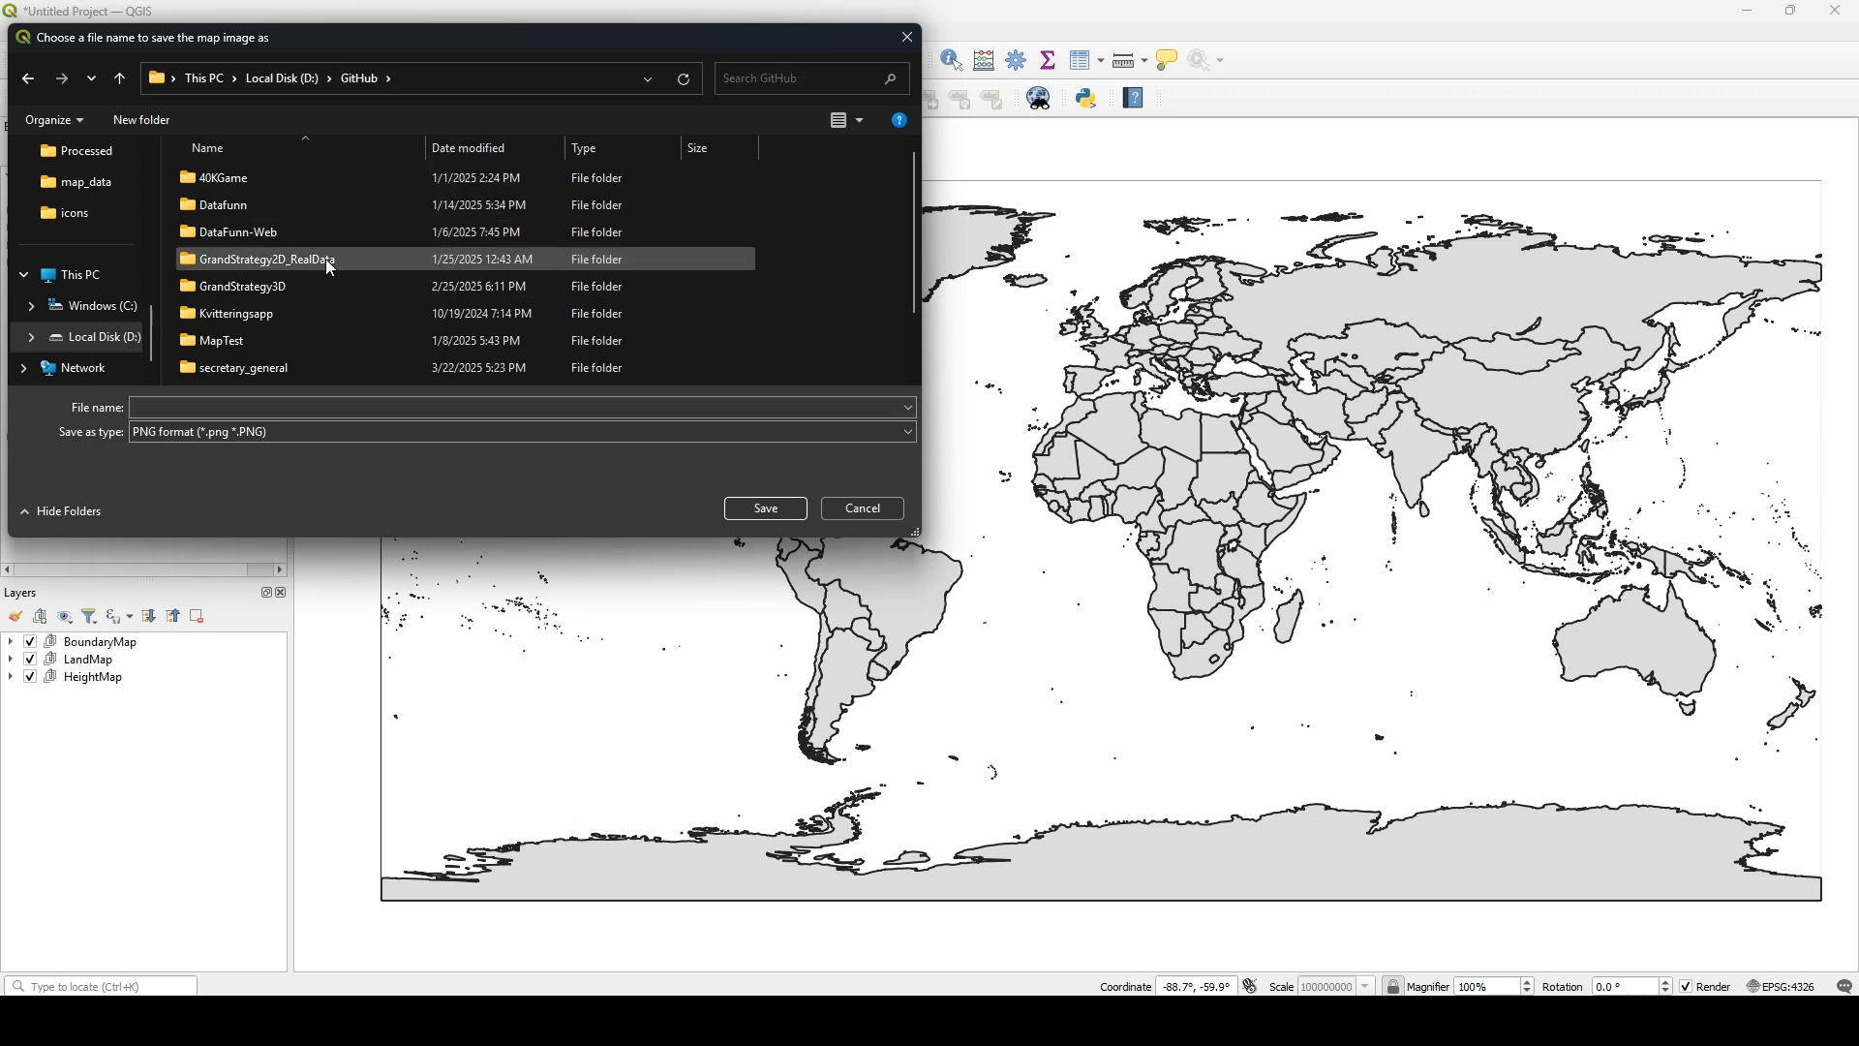
{"action": "scroll", "coordinate": [339, 319], "scroll_direction": "down", "scroll_amount": 1}
{"action": "double_click", "coordinate": [339, 341]}
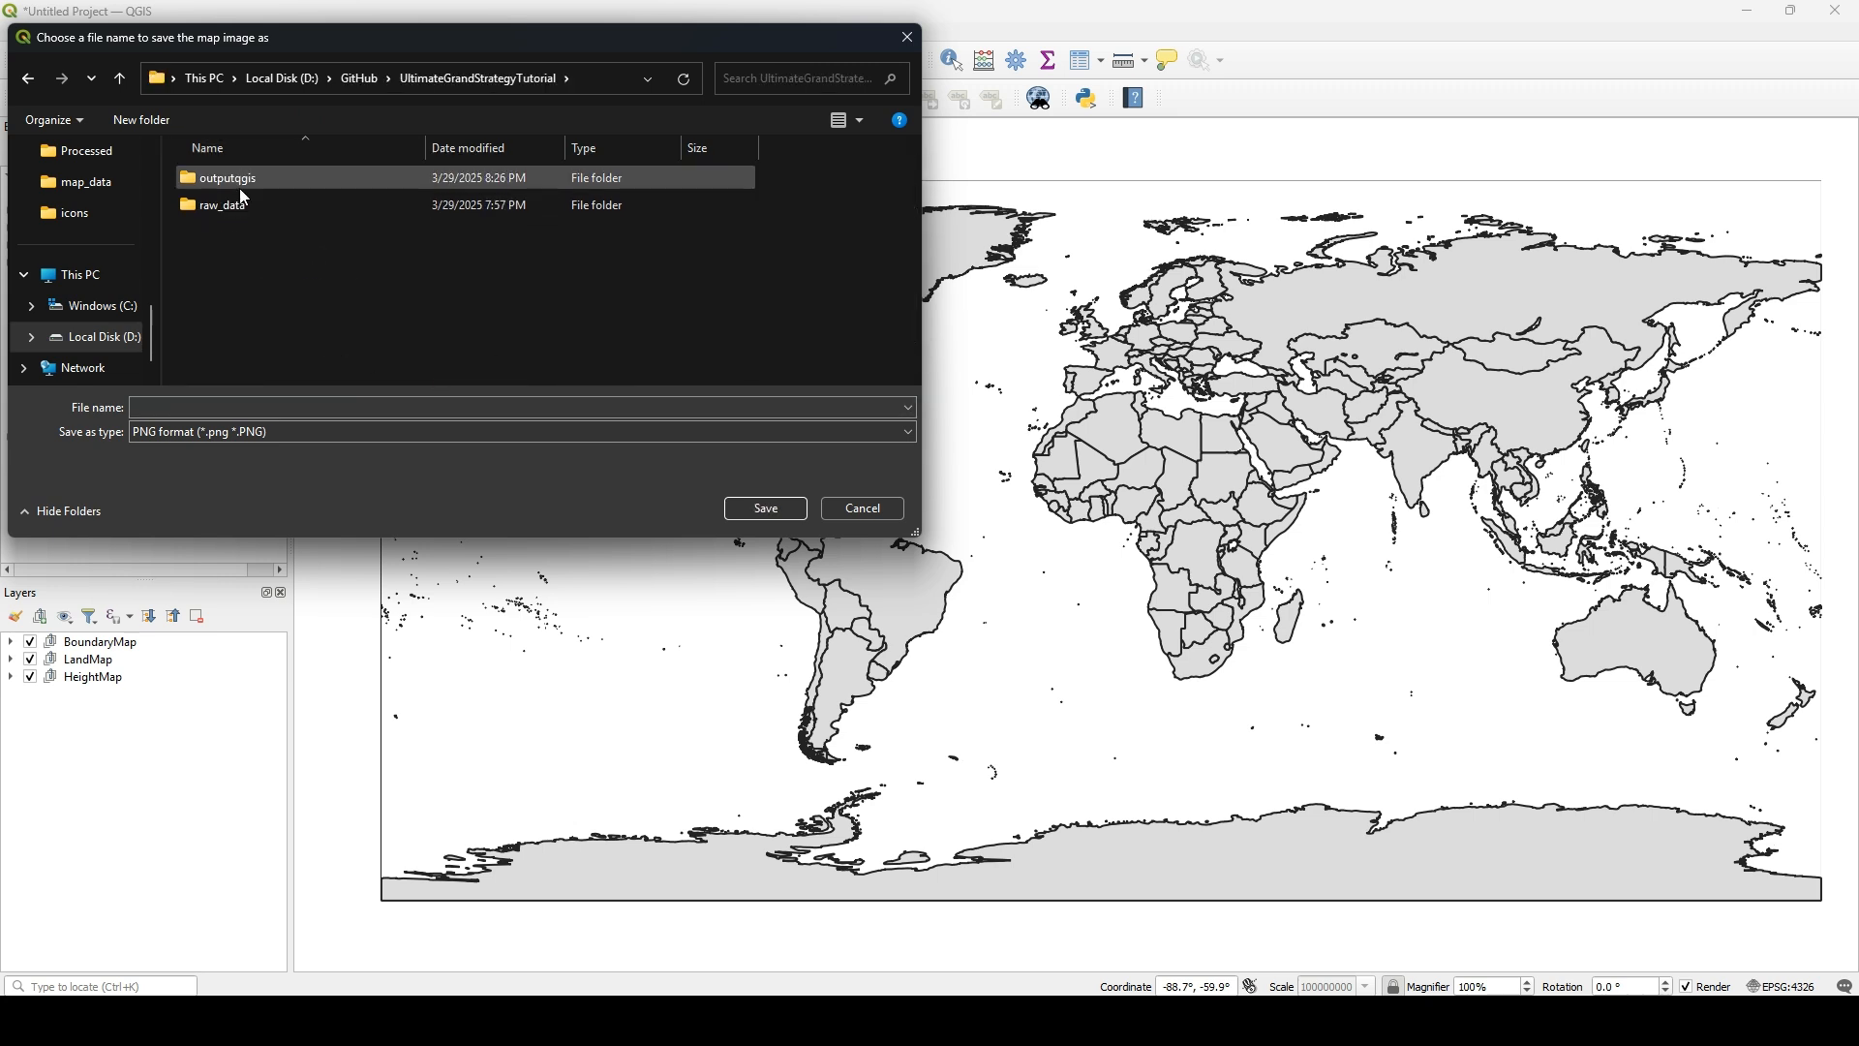
- Save the map image as boundaryimage in PNG format in the outputqgis folder and dismiss the notification
{"action": "left_click", "coordinate": [276, 182]}
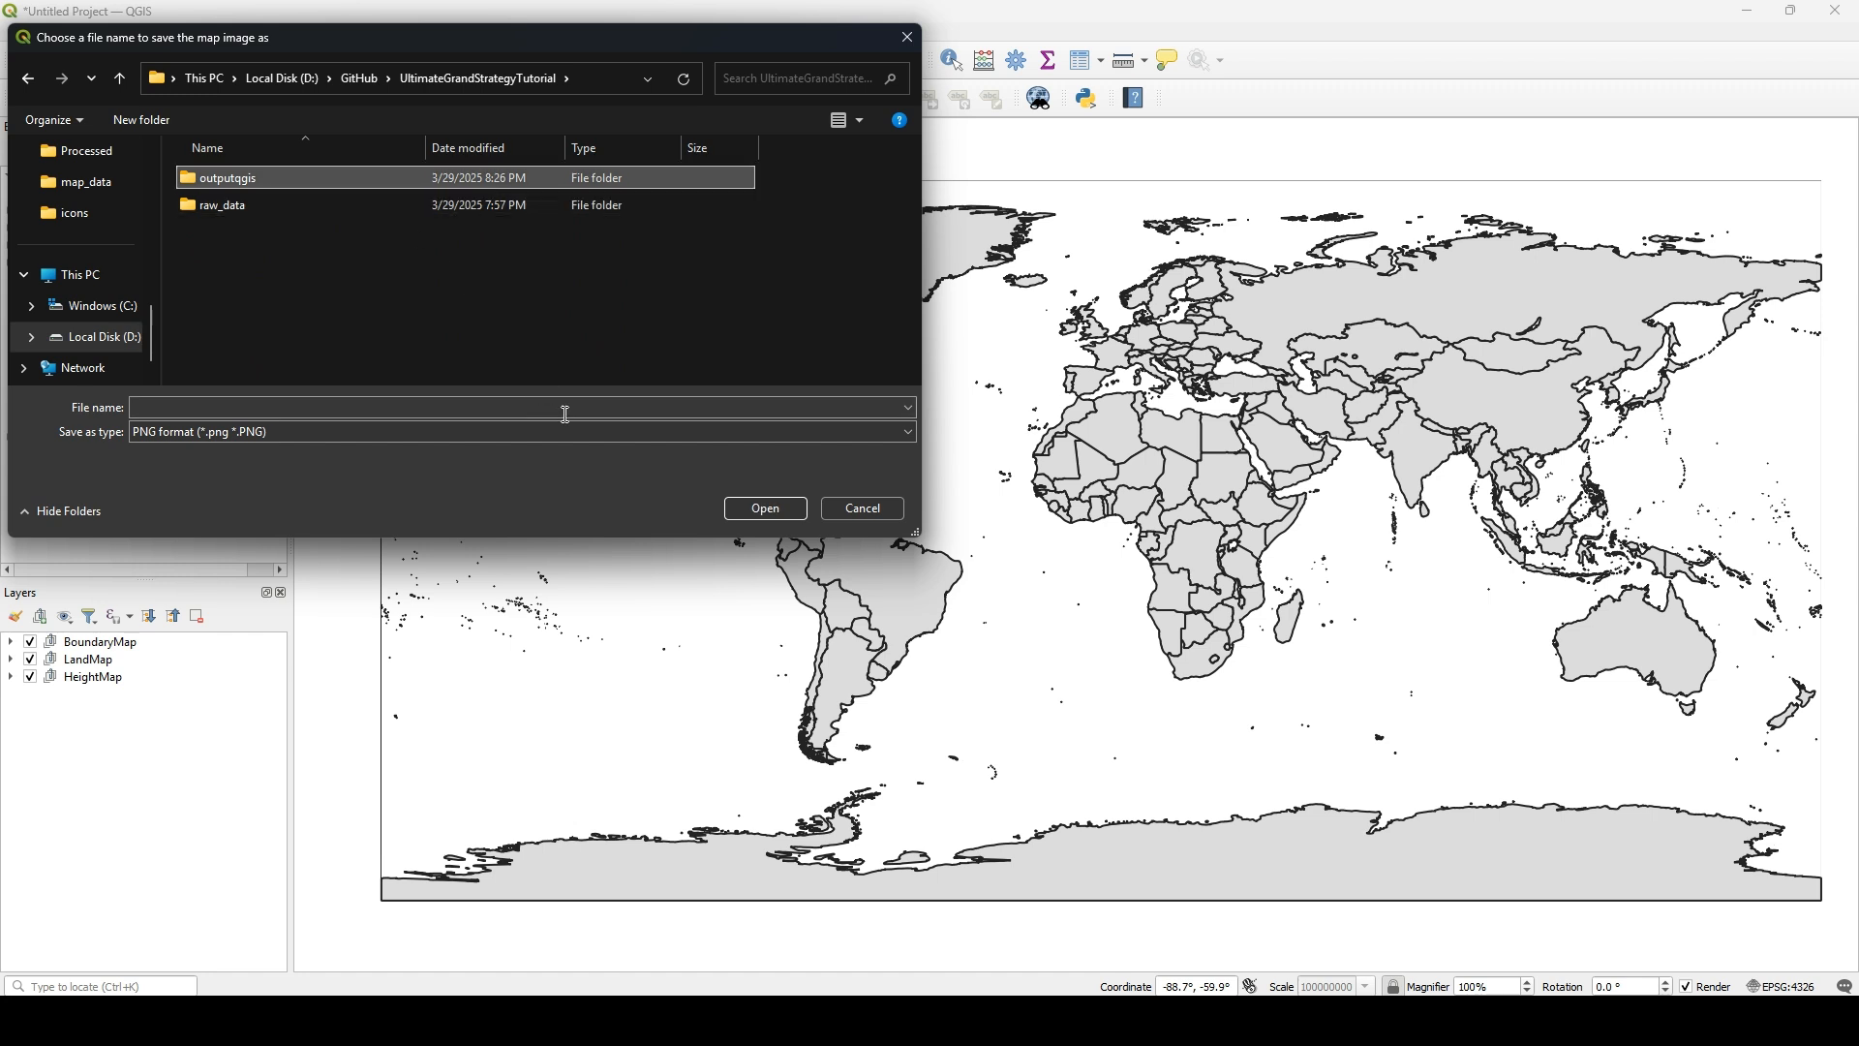
{"action": "left_click", "coordinate": [352, 407]}
{"action": "type", "text": "bo"}
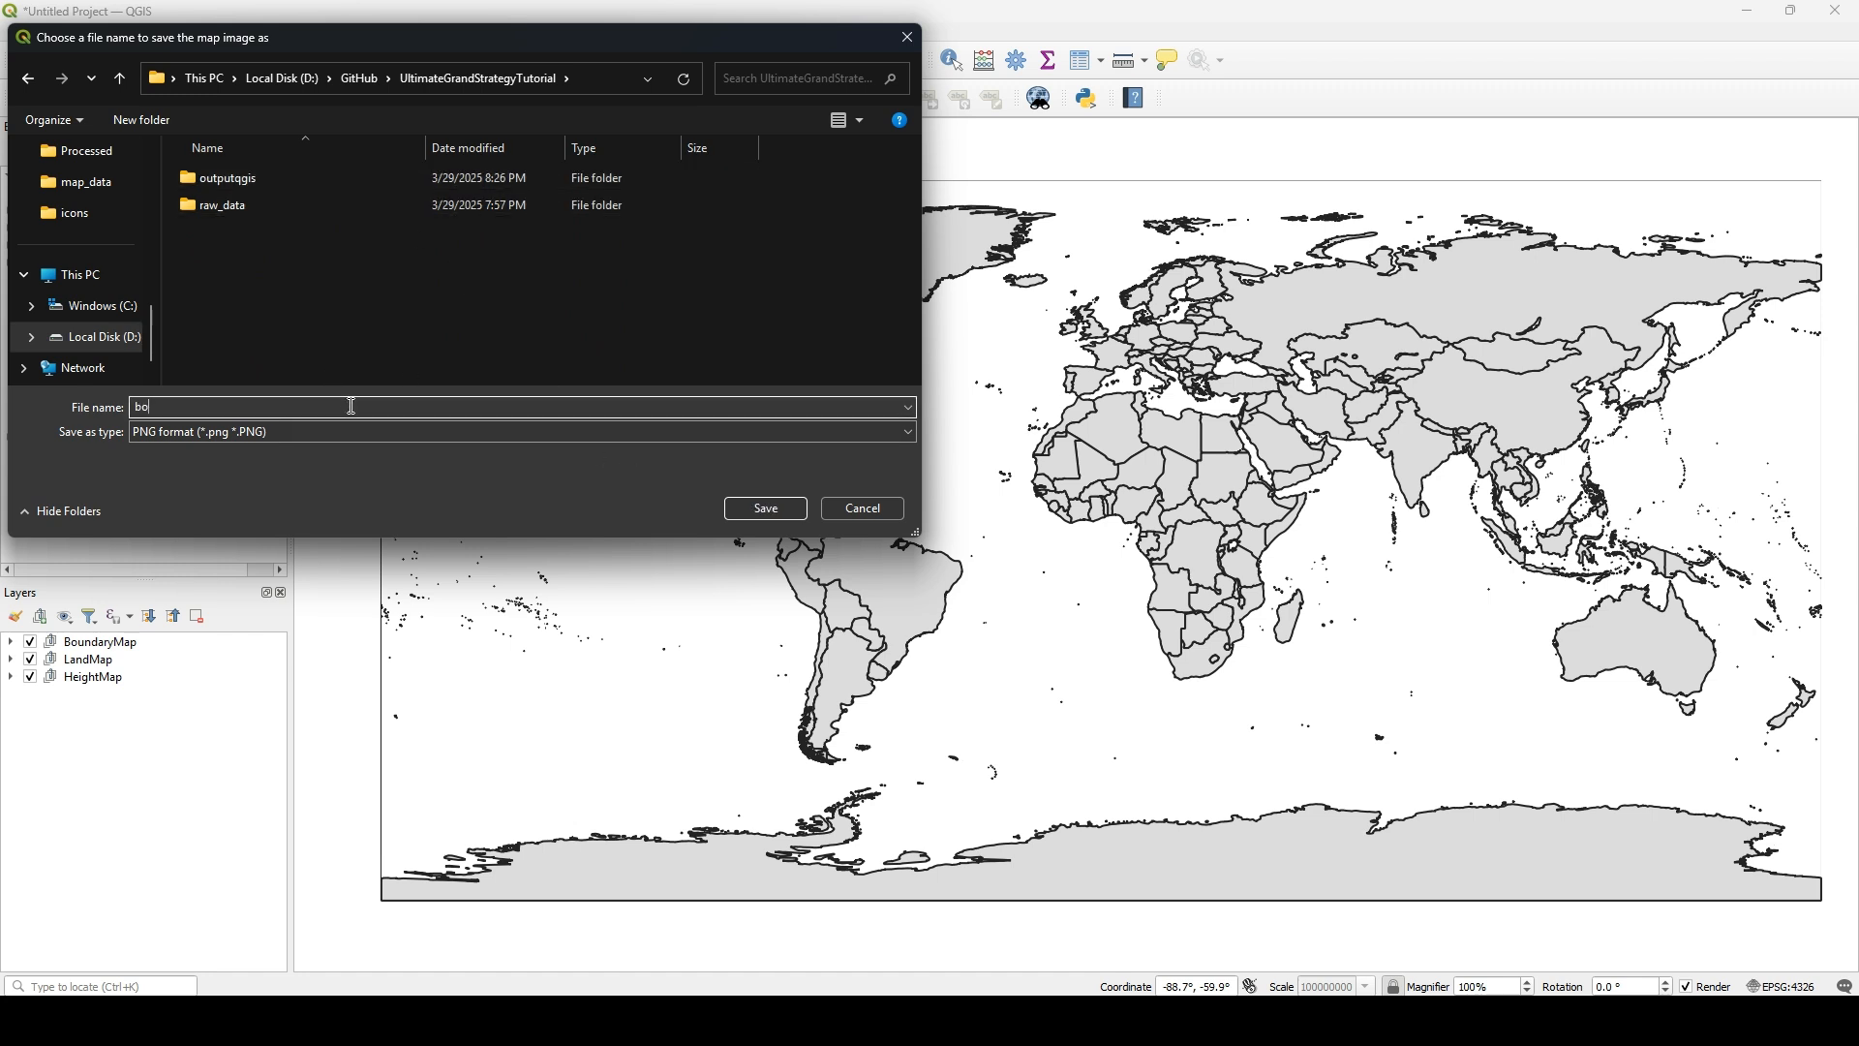
{"action": "type", "text": "undaryimage"}
{"action": "double_click", "coordinate": [271, 182]}
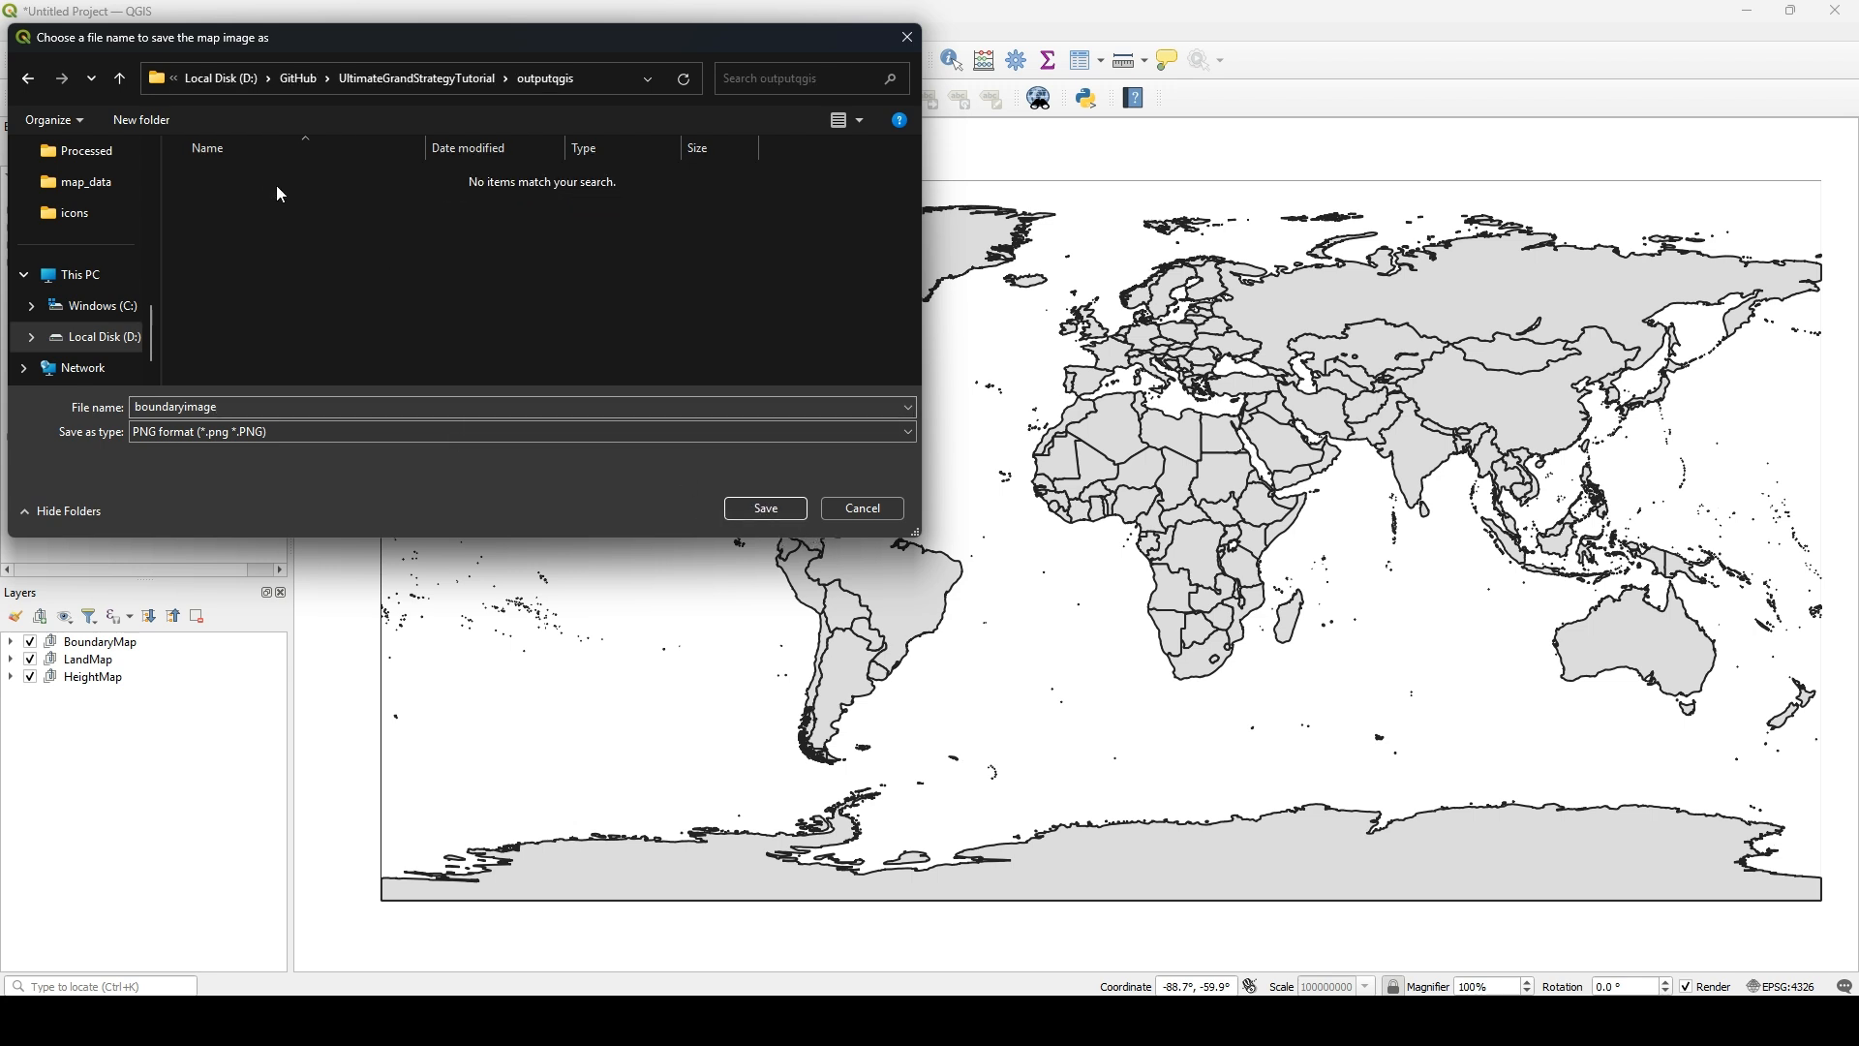
{"action": "left_click", "coordinate": [785, 513]}
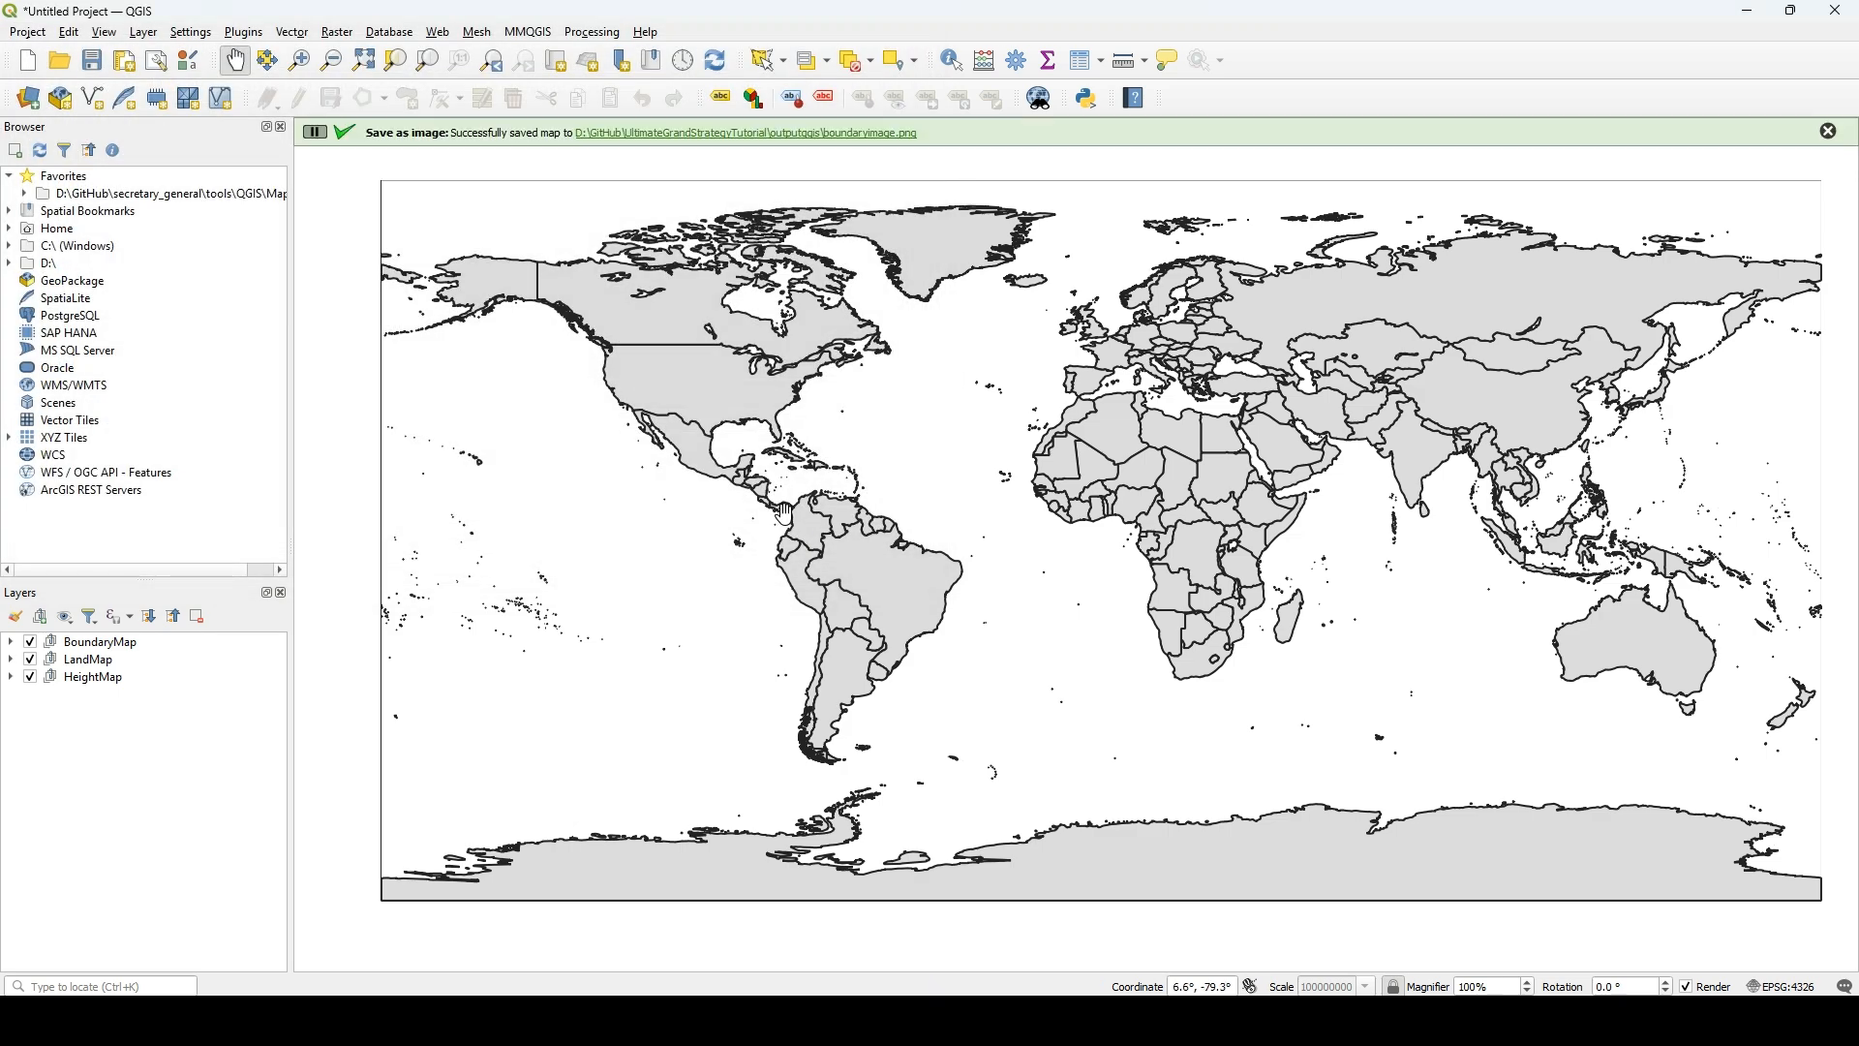
{"action": "left_click", "coordinate": [1830, 132]}
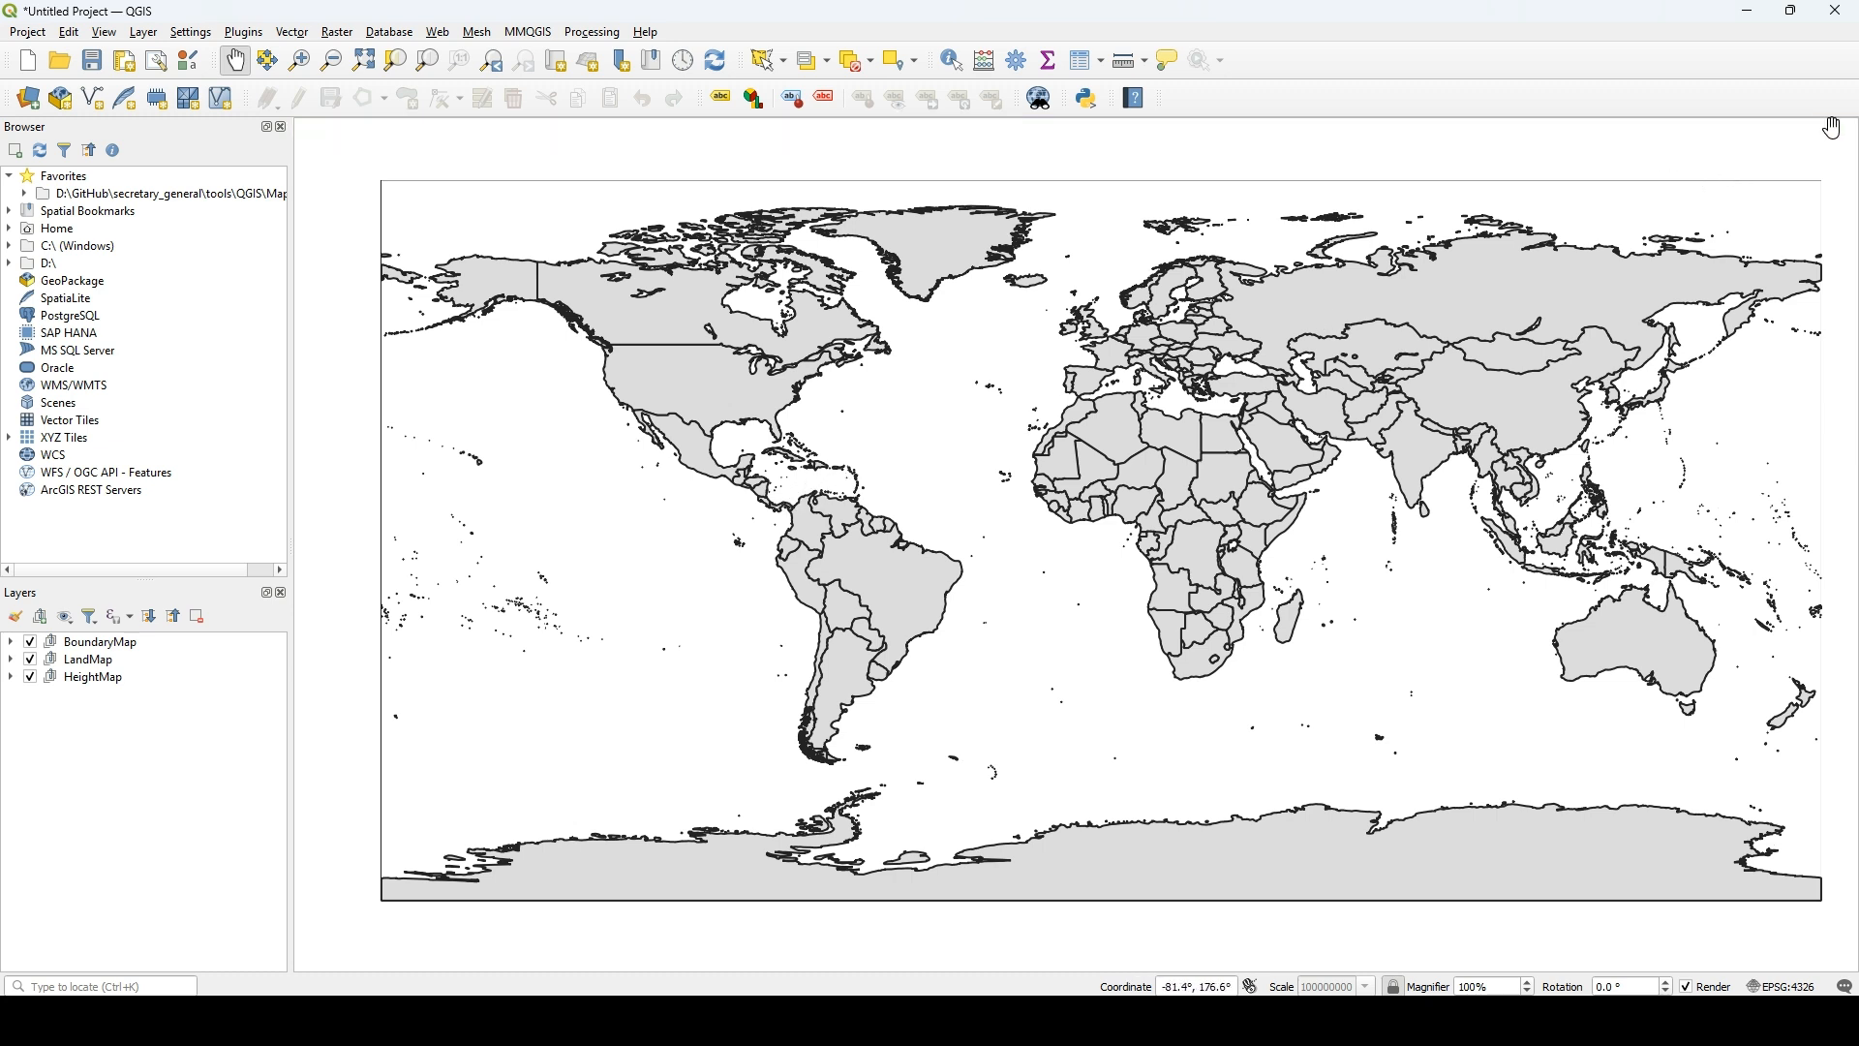
- Hide the BoundaryMap layer and start exporting the remaining land map as an image
{"action": "left_click", "coordinate": [31, 643]}
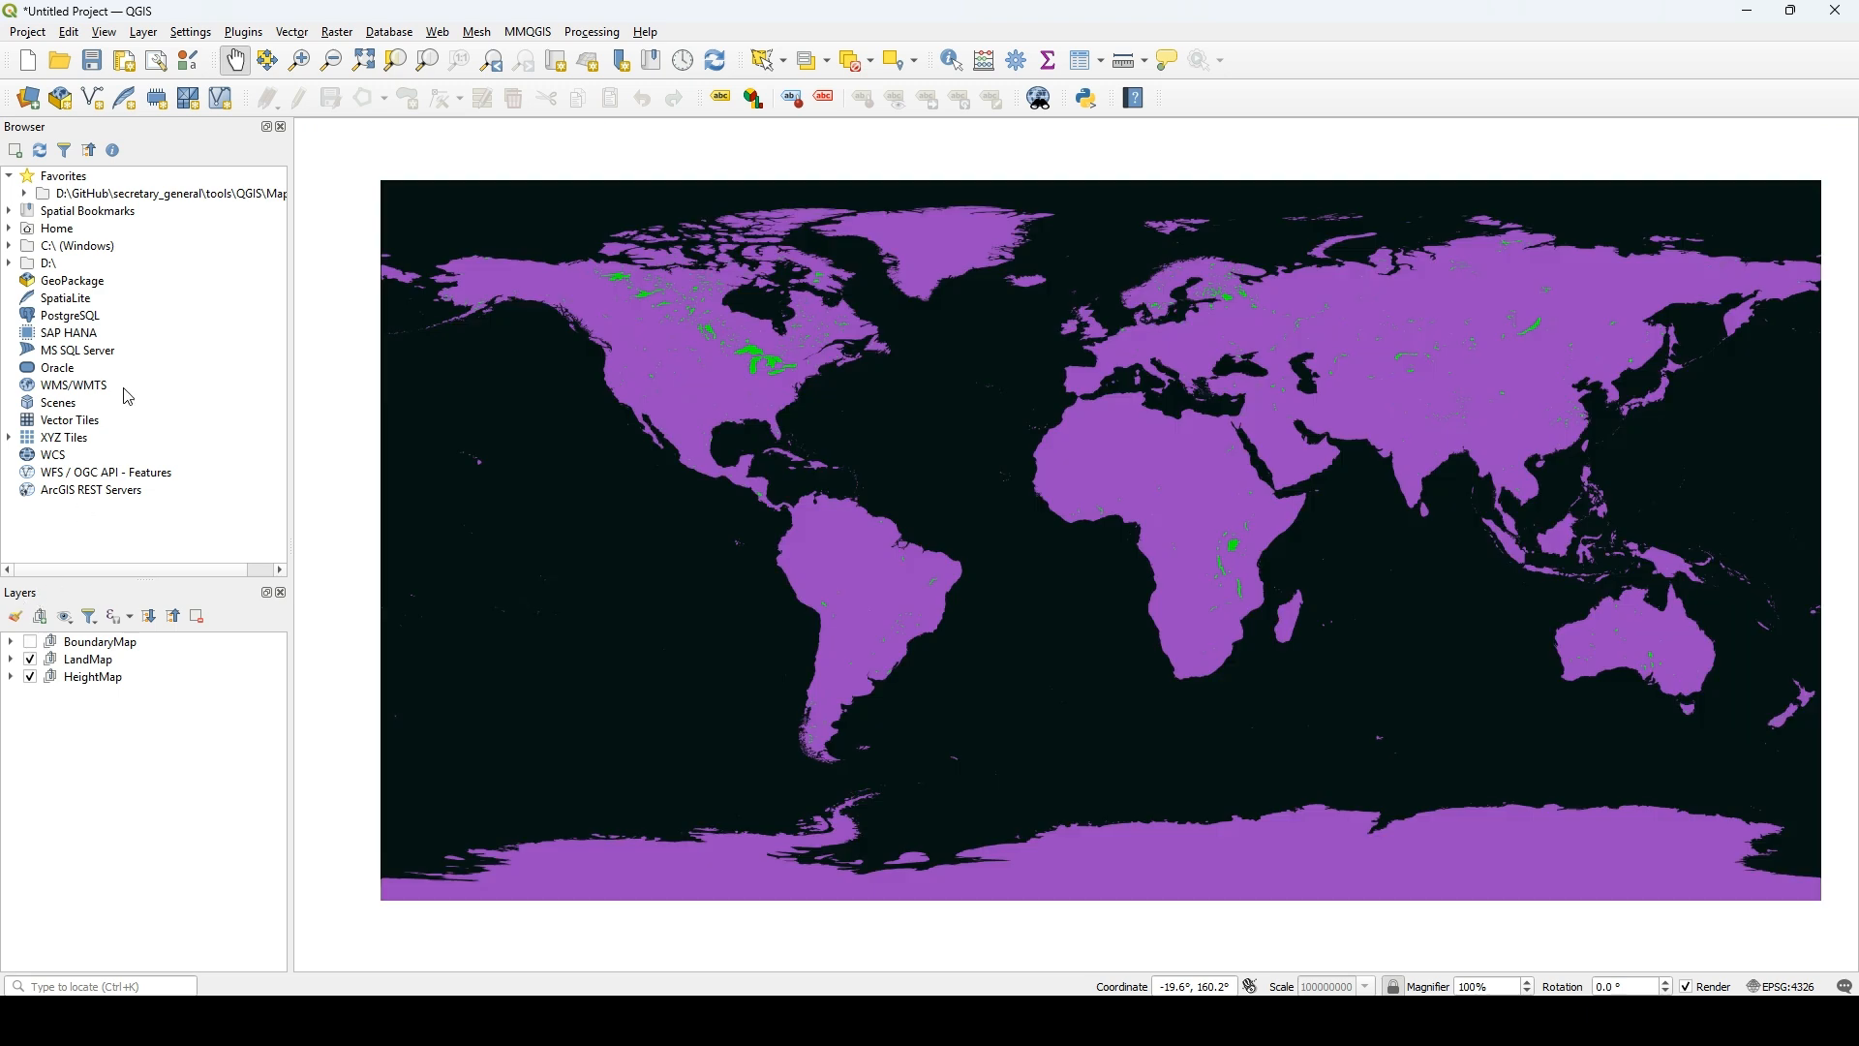
{"action": "left_click", "coordinate": [27, 39]}
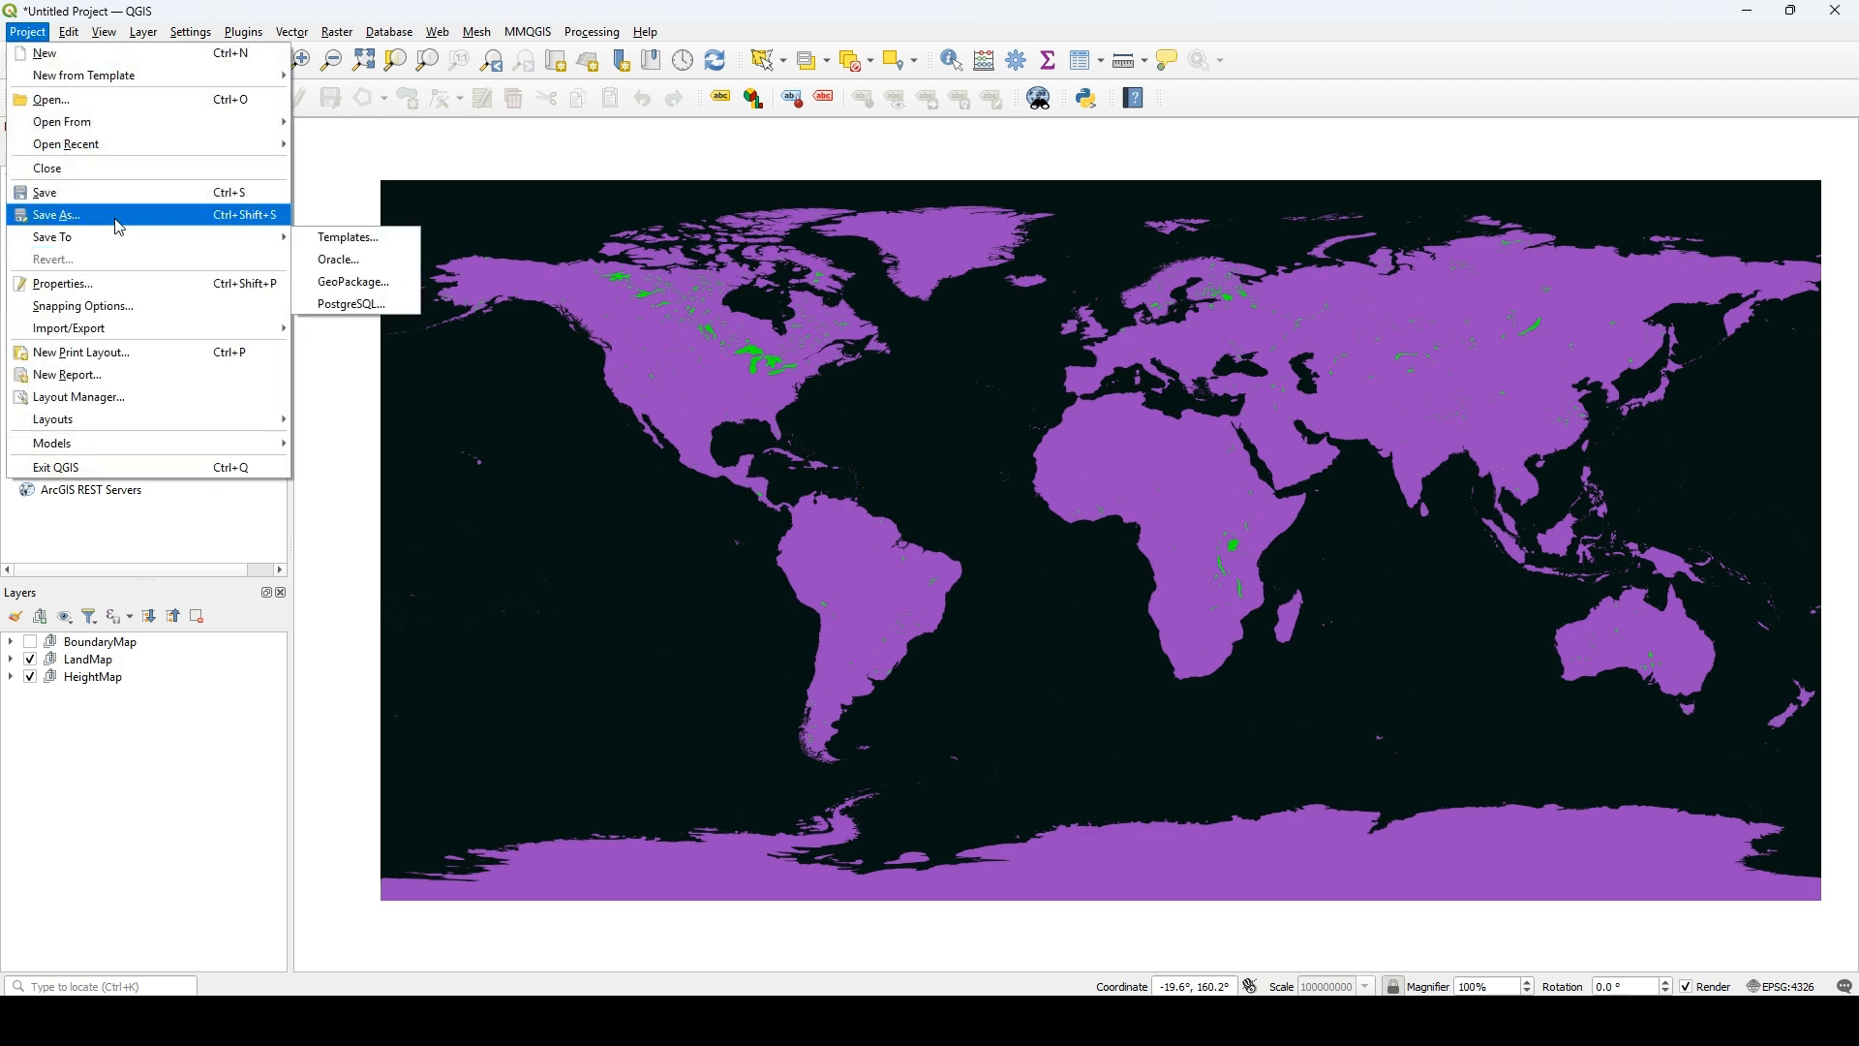
{"action": "mouse_move", "coordinate": [155, 330]}
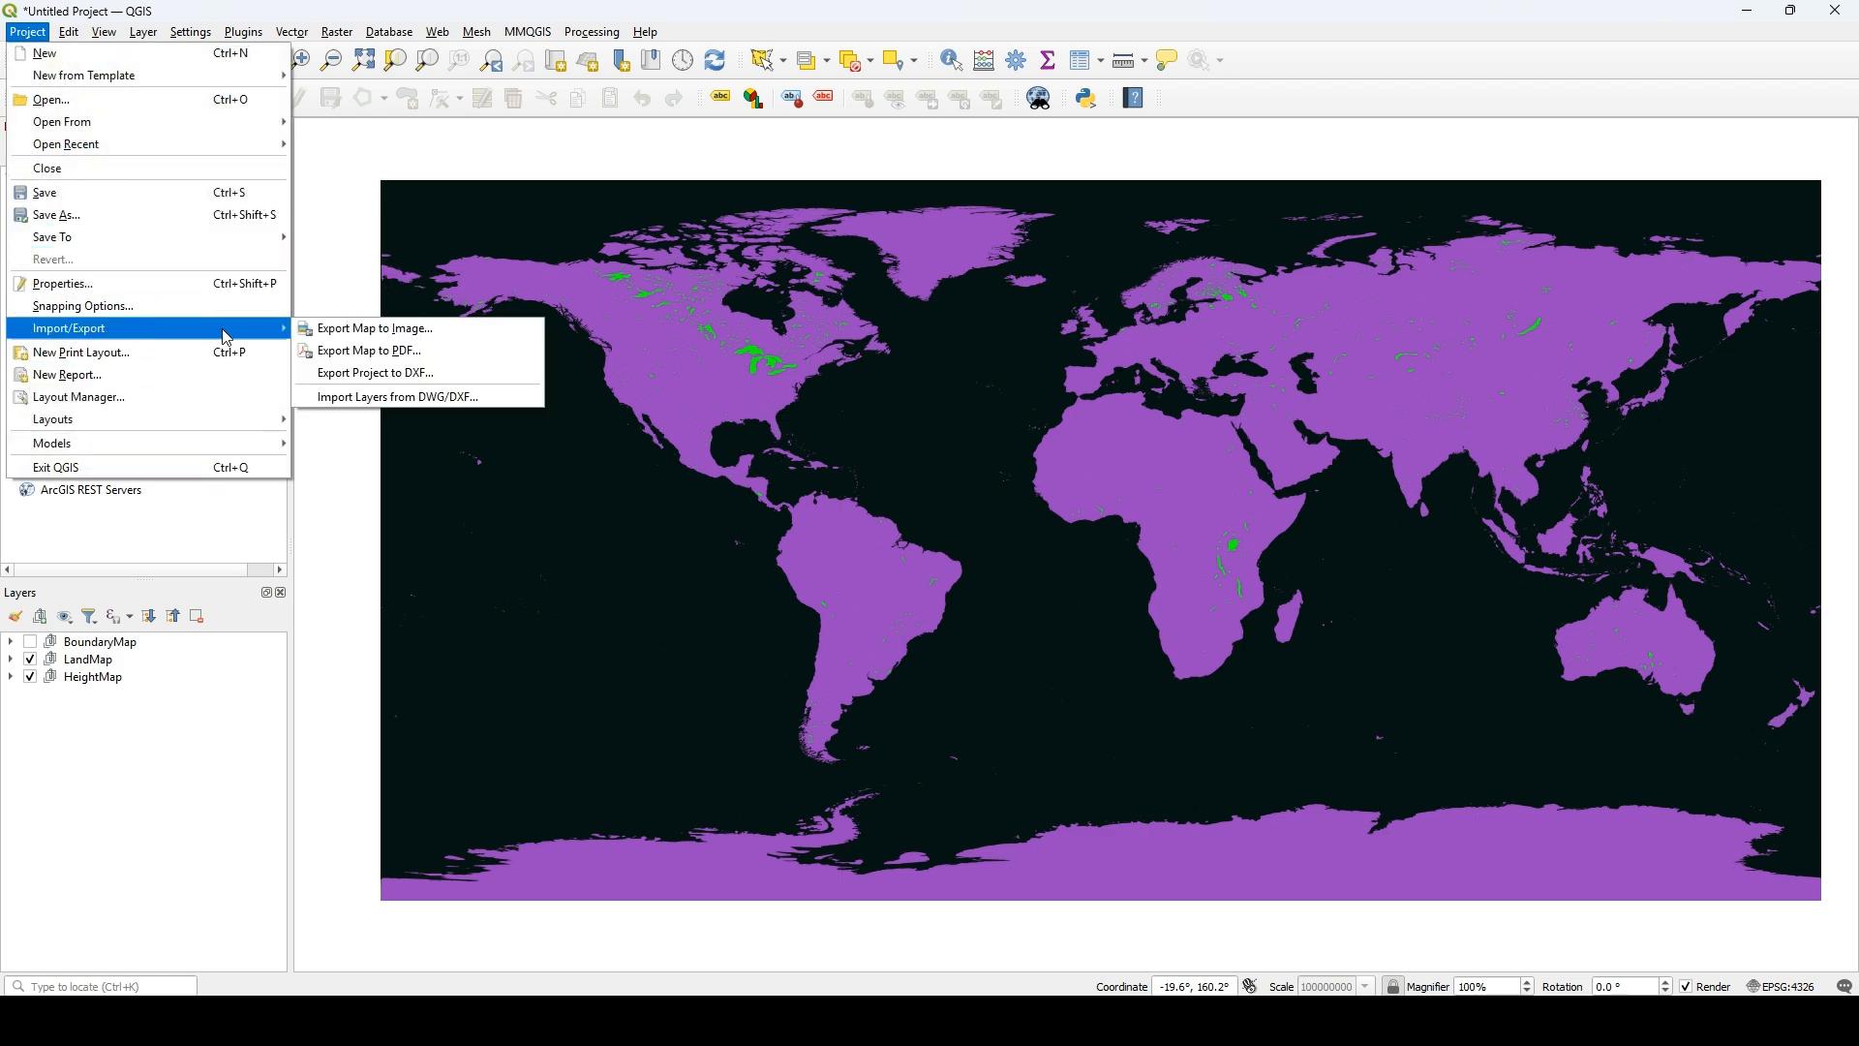
{"action": "left_click", "coordinate": [443, 330]}
- Set the export extent's west limit to -180 and its east limit to 180
{"action": "left_click_drag", "start_coordinate": [774, 282], "coordinate": [699, 295]}
{"action": "type", "text": "179"}
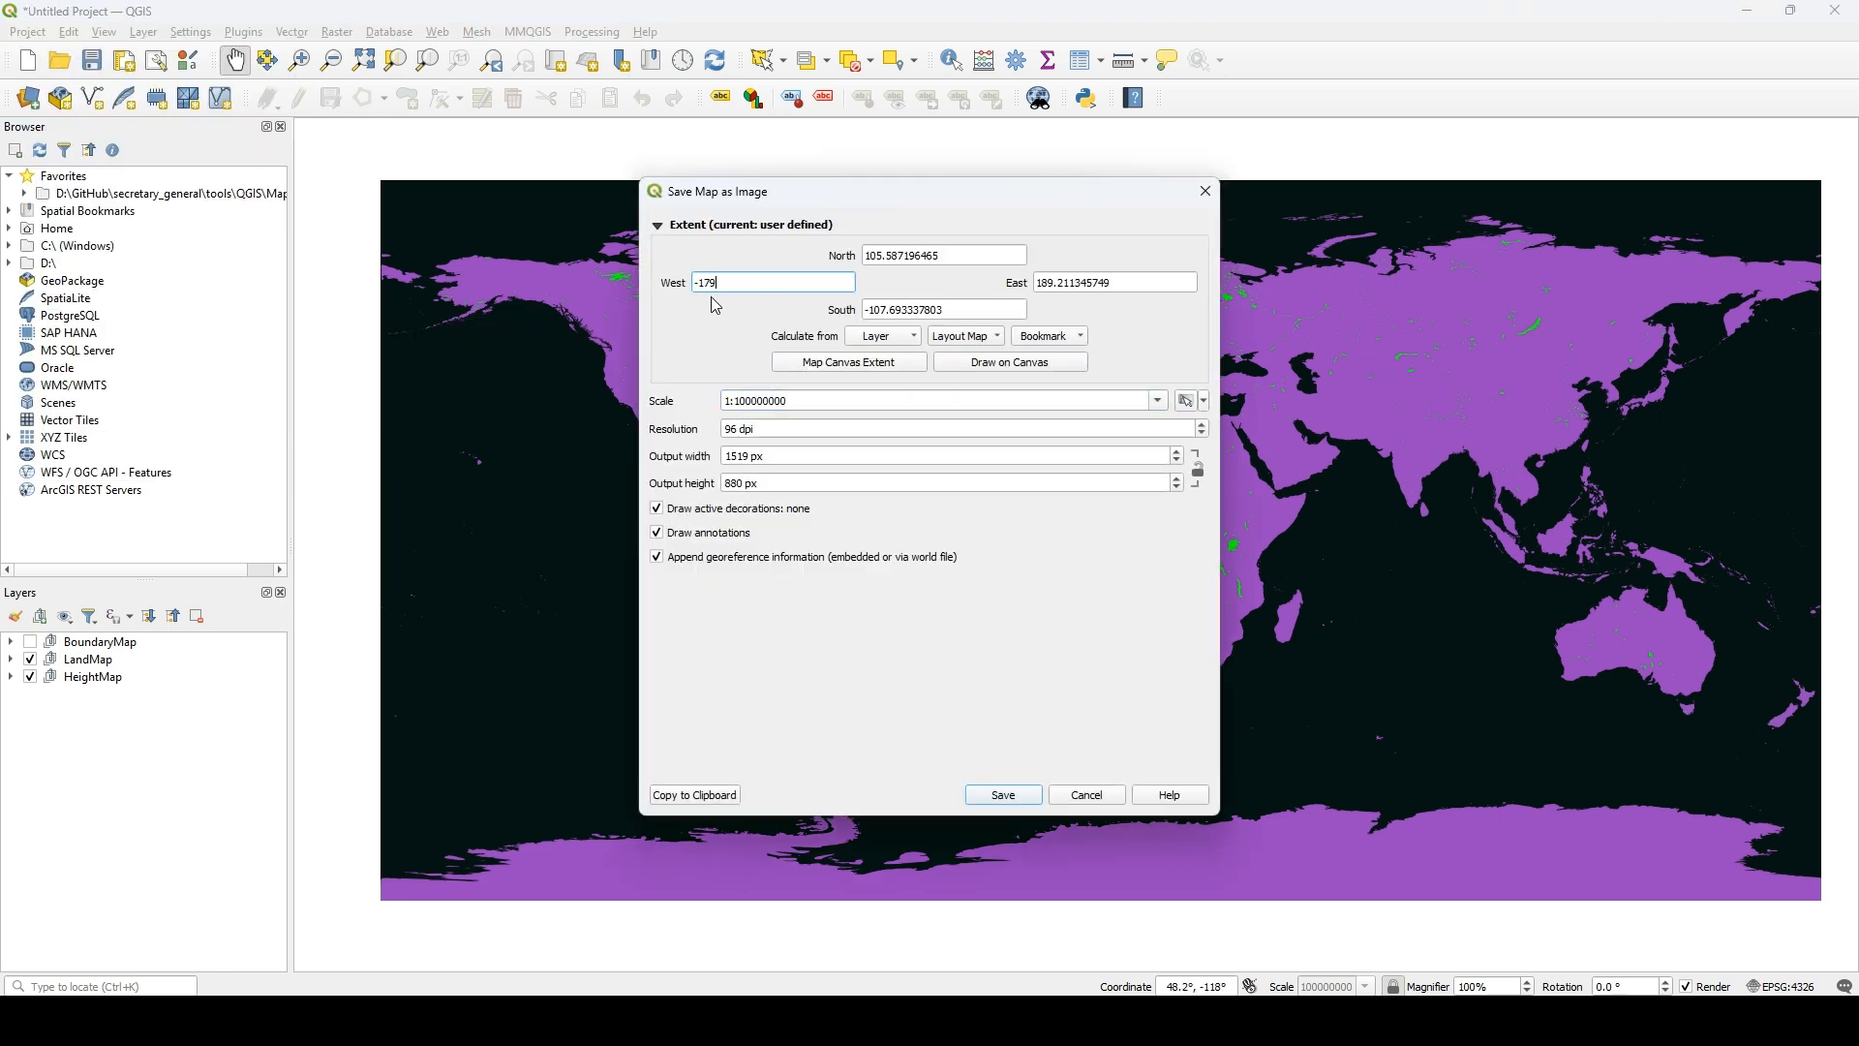
{"action": "key", "text": "BackSpace"}
{"action": "key", "text": "BackSpace"}
{"action": "type", "text": "80"}
{"action": "left_click", "coordinate": [1052, 283]}
{"action": "double_click", "coordinate": [1052, 284]}
{"action": "type", "text": "180"}
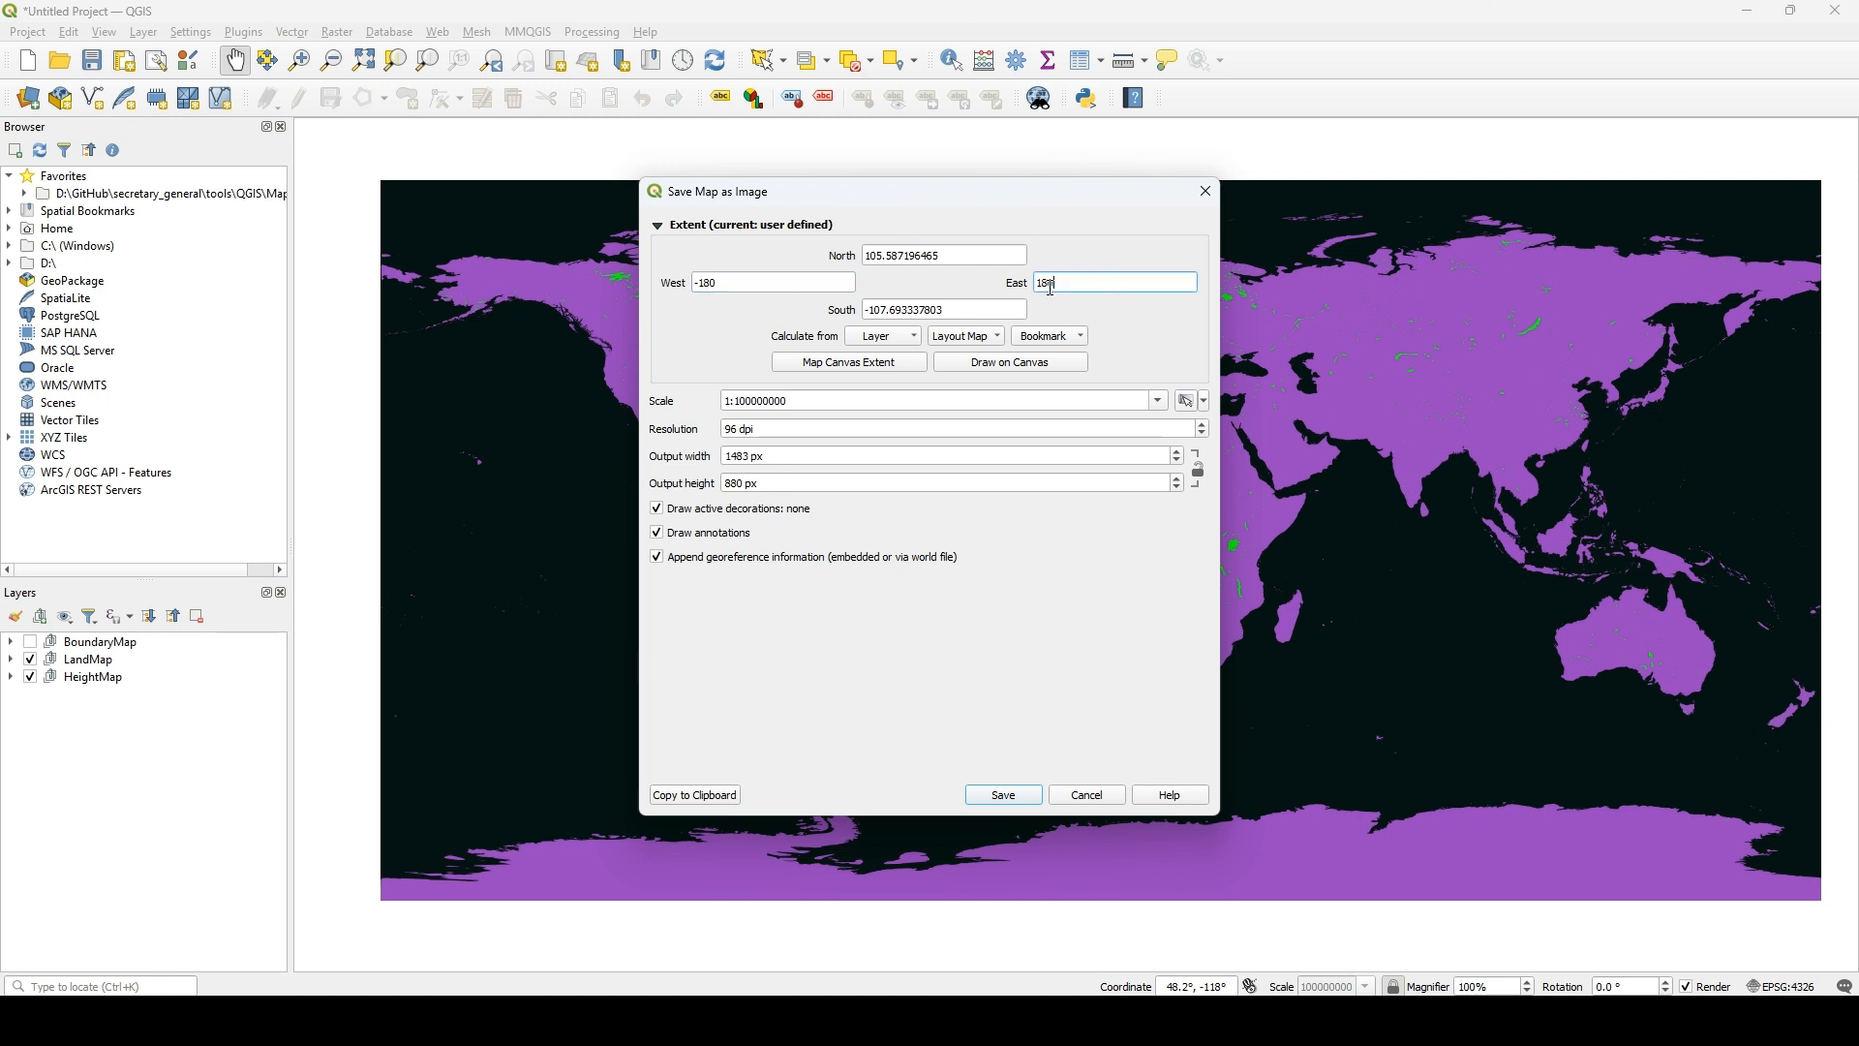
- Set the export extent's north limit to 75 and its south limit to -60
{"action": "left_click", "coordinate": [909, 258]}
{"action": "left_click_drag", "start_coordinate": [886, 256], "coordinate": [897, 256]}
{"action": "triple_click", "coordinate": [909, 259]}
{"action": "type", "text": "1"}
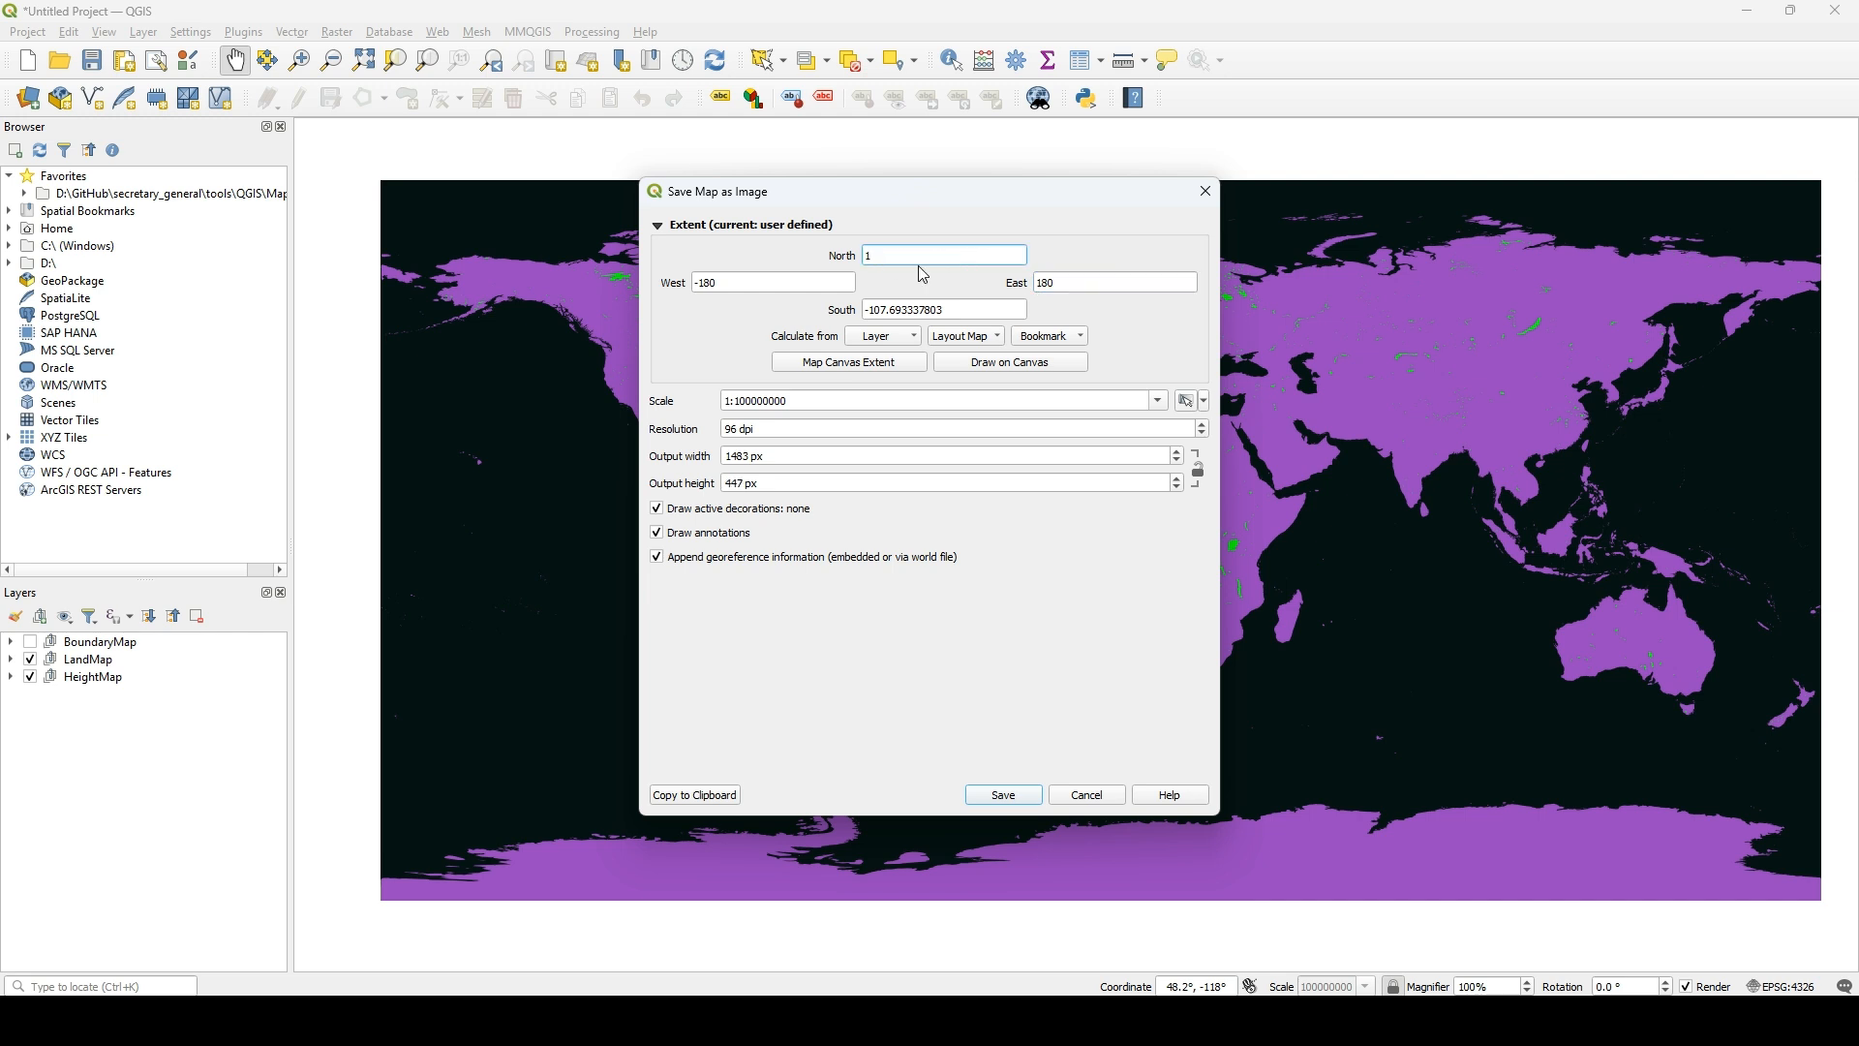
{"action": "type", "text": "75"}
{"action": "key", "text": "BackSpace"}
{"action": "left_click_drag", "start_coordinate": [947, 310], "coordinate": [878, 313]}
{"action": "type", "text": "60"}
{"action": "left_click", "coordinate": [879, 313]}
{"action": "key", "text": "BackSpace"}
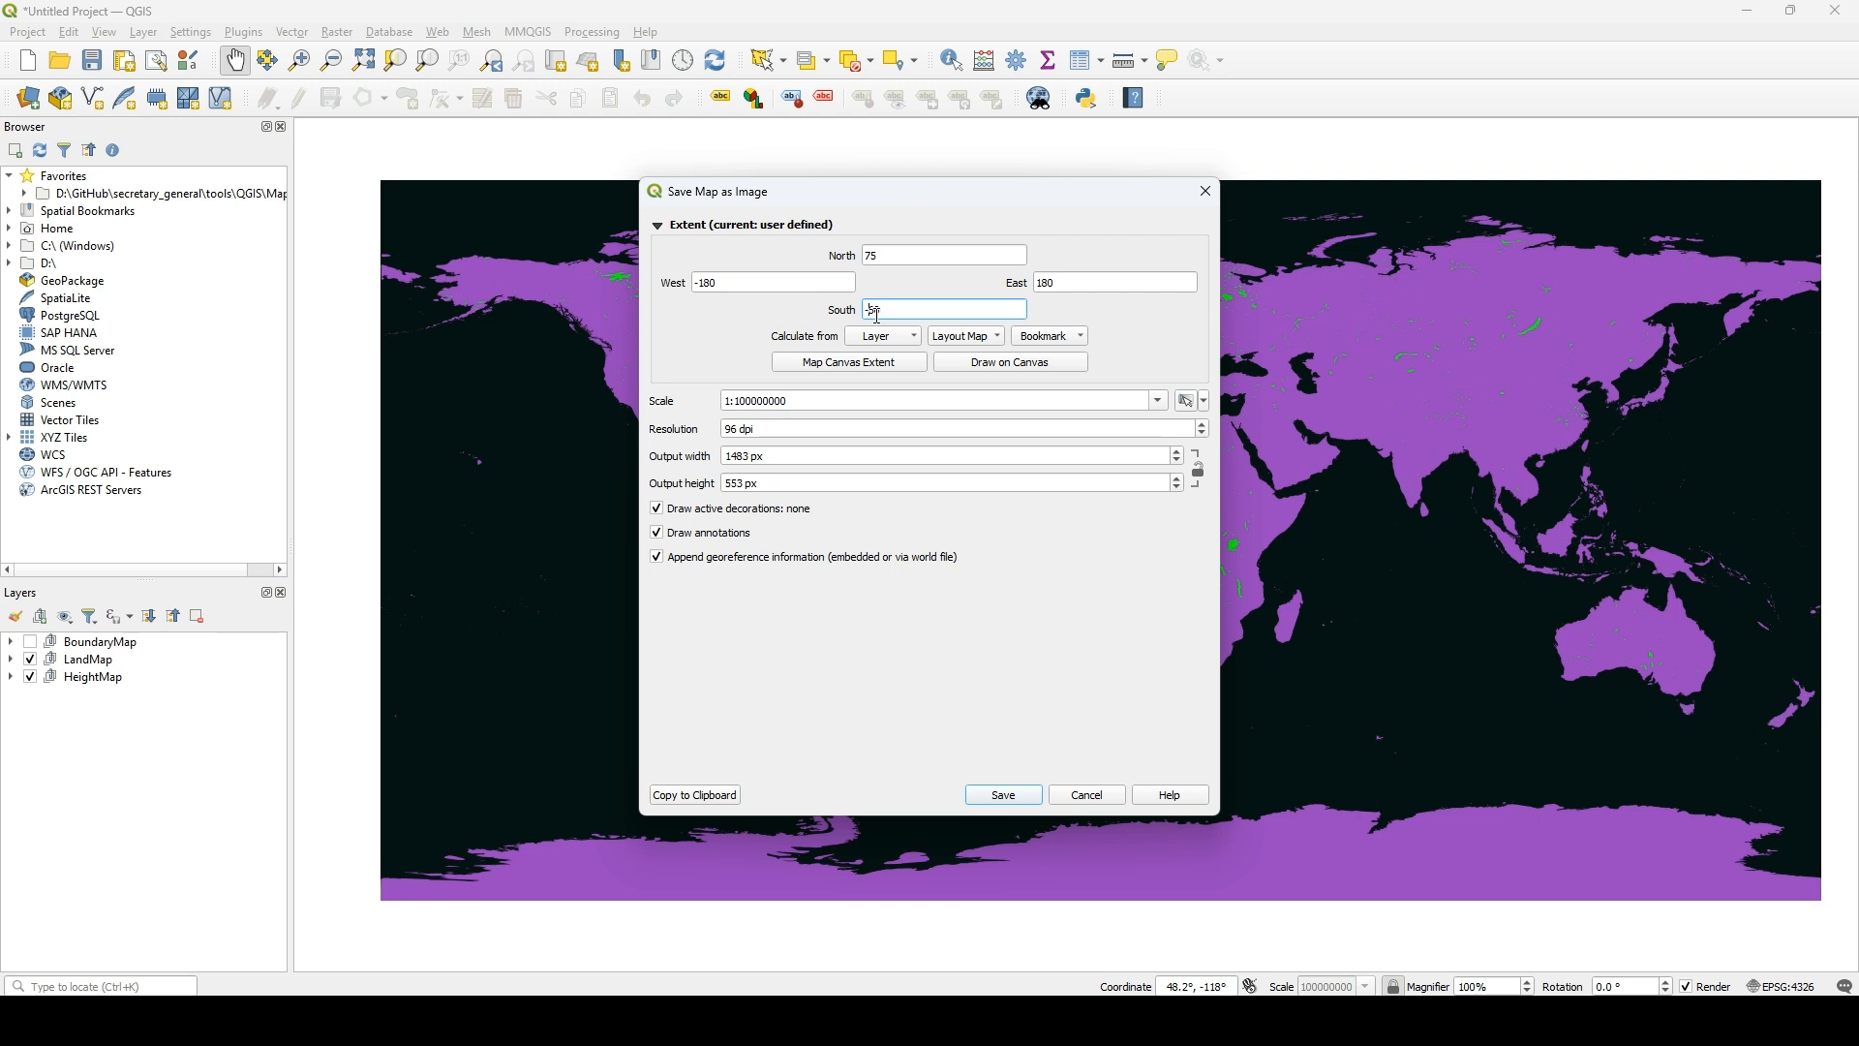
- Set the land map export's resolution to 365 dpi
{"action": "double_click", "coordinate": [729, 429]}
{"action": "type", "text": "365"}
{"action": "left_click", "coordinate": [795, 401]}
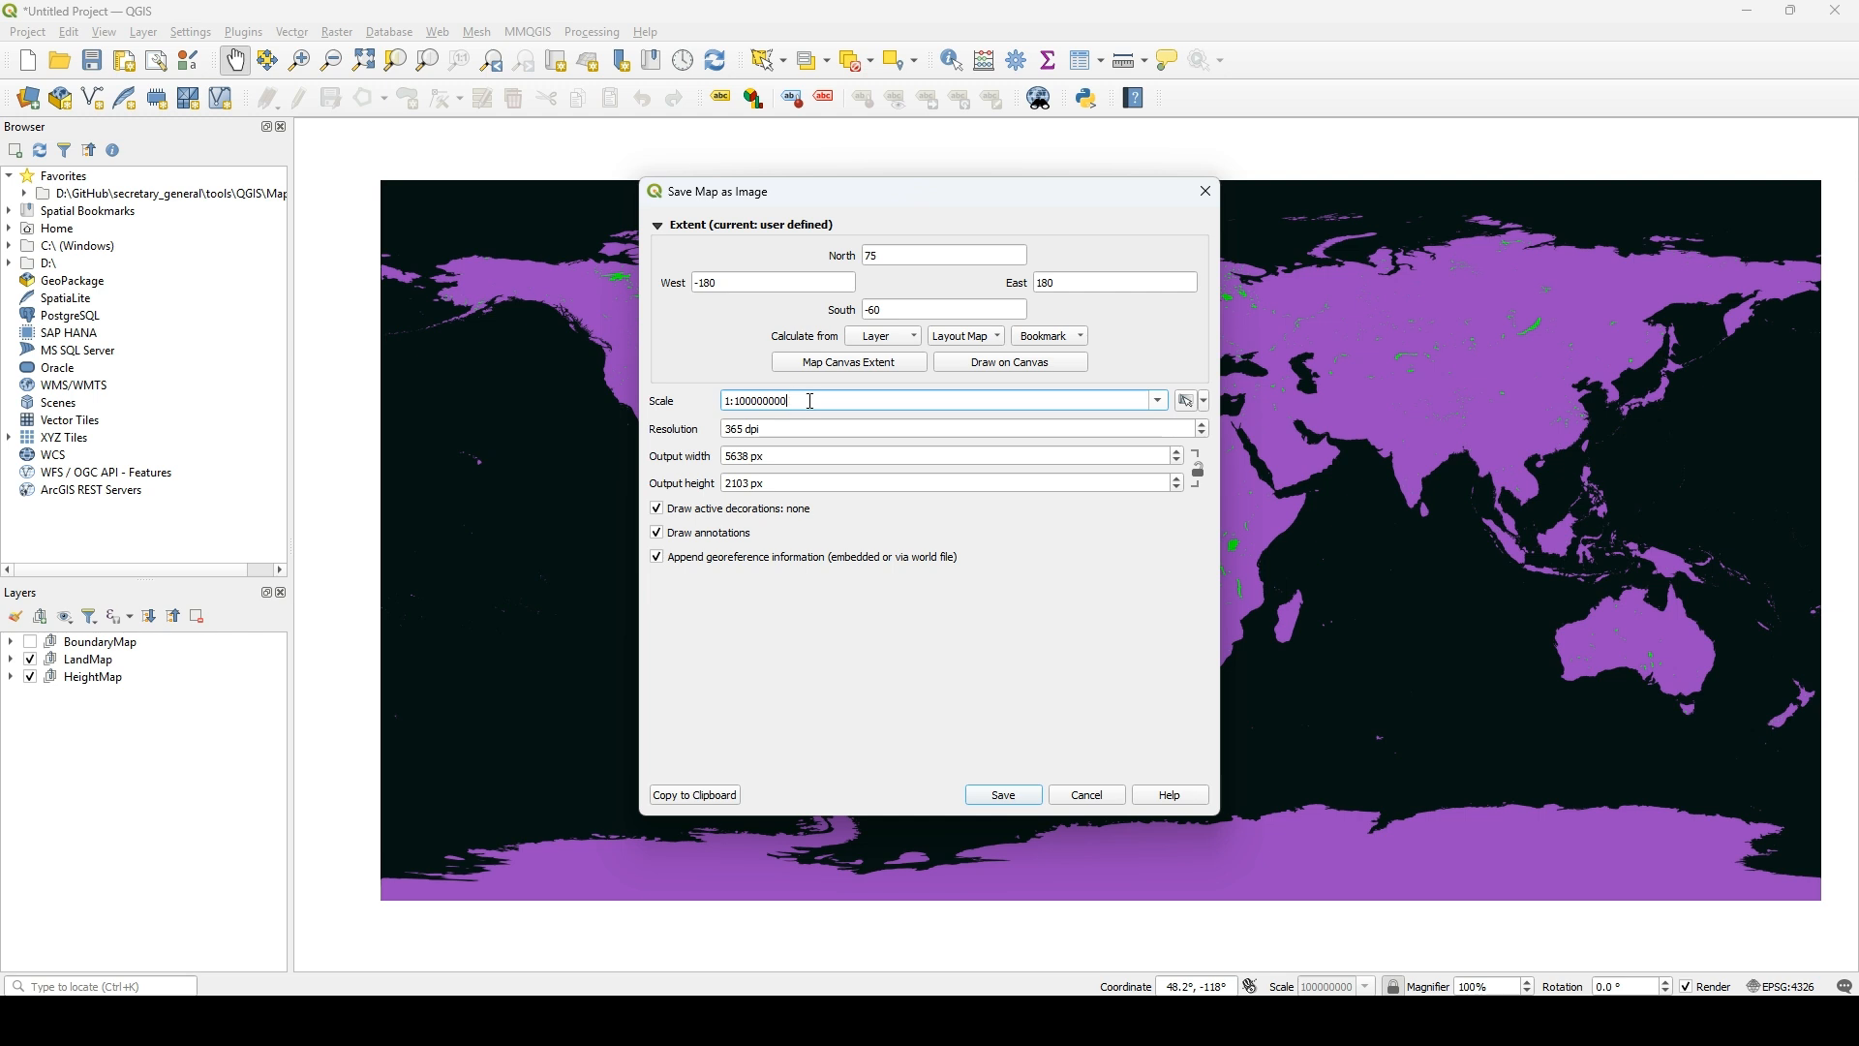
{"action": "left_click", "coordinate": [768, 484]}
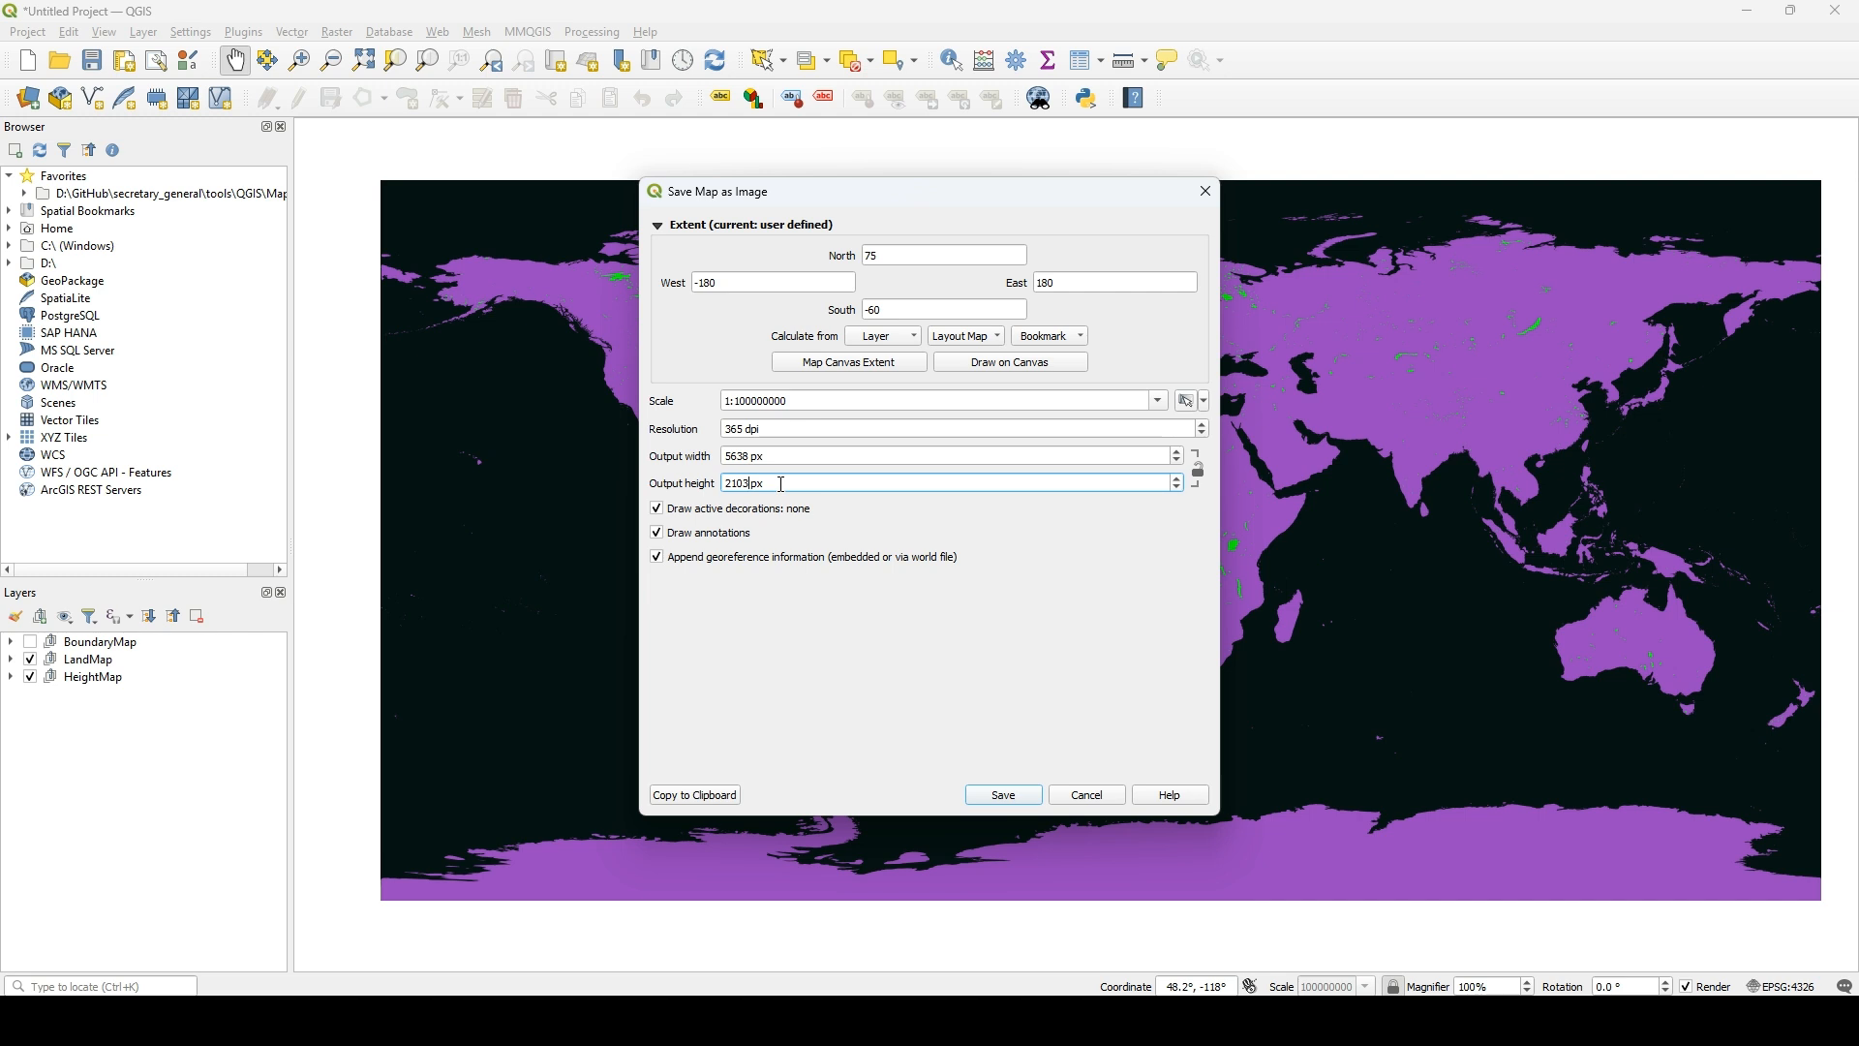
- Set the land map's output width to 5632 px and its output height to 2112 px
{"action": "left_click", "coordinate": [752, 456]}
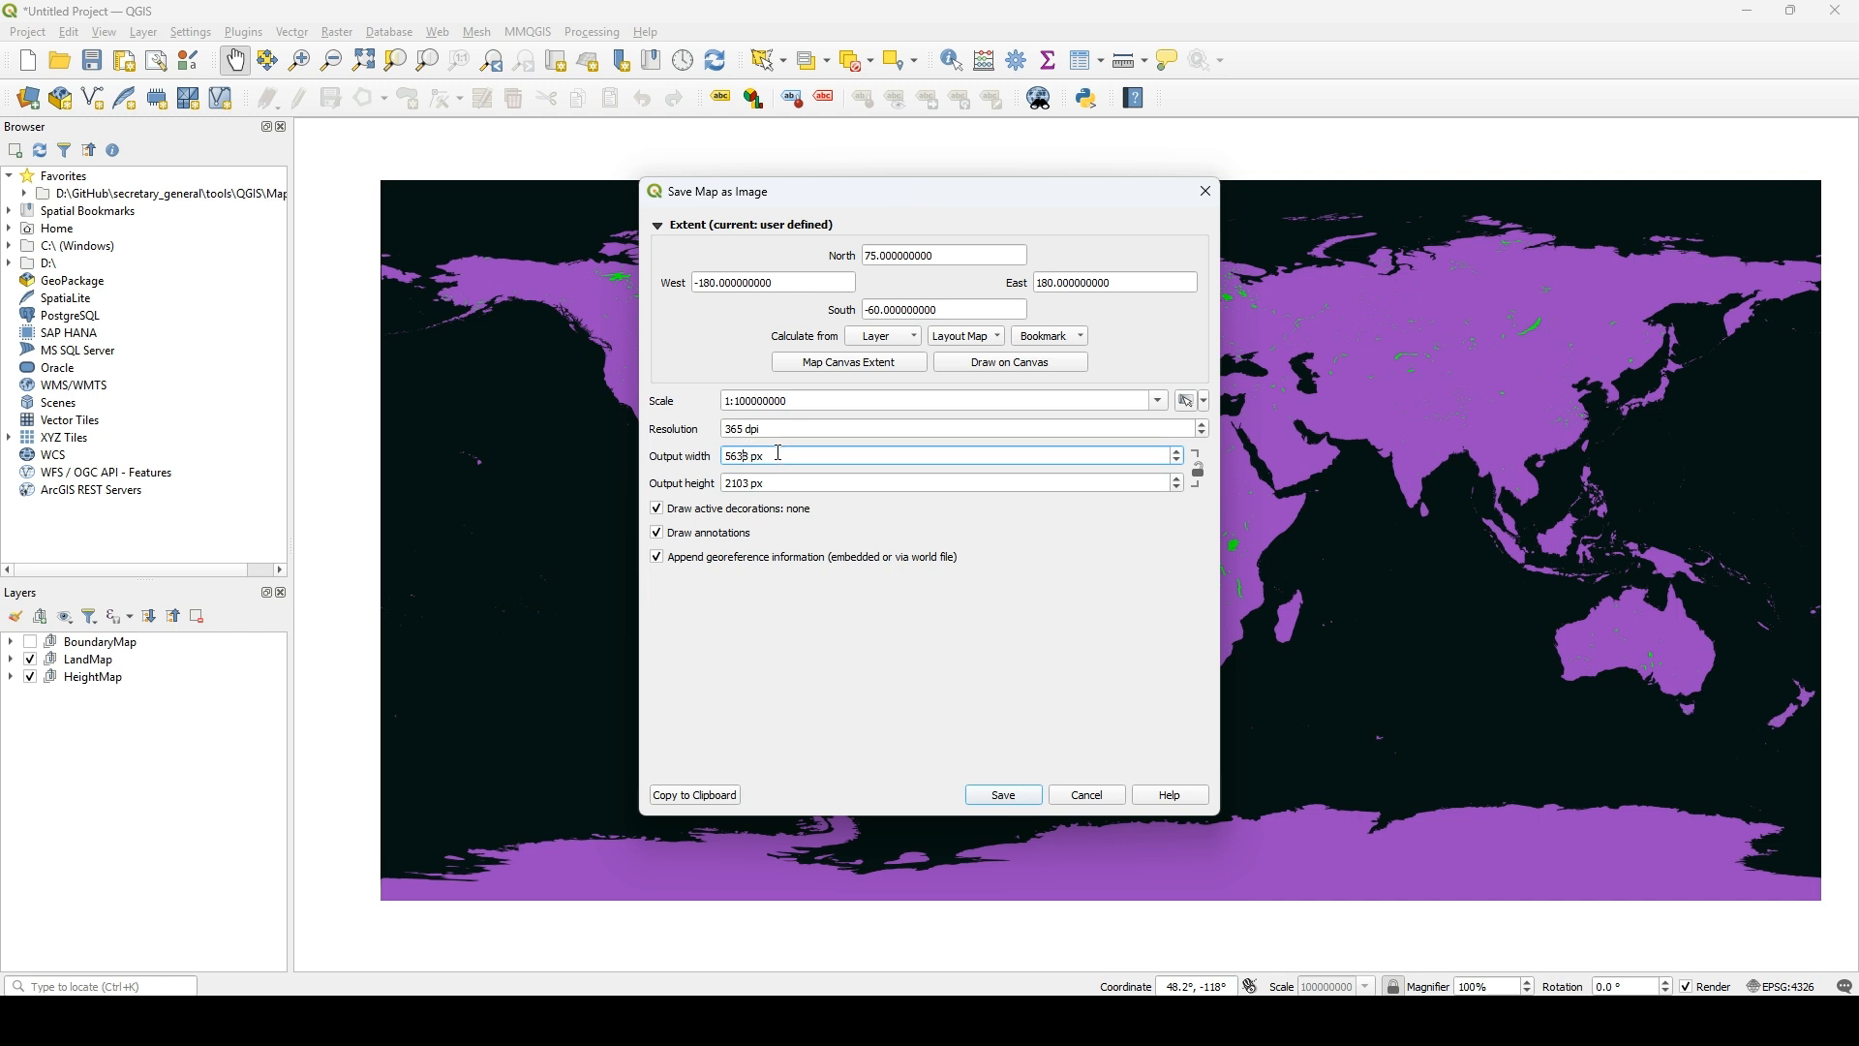
{"action": "key", "text": "BackSpace"}
{"action": "type", "text": "2"}
{"action": "left_click", "coordinate": [876, 483]}
{"action": "left_click", "coordinate": [884, 461]}
{"action": "left_click", "coordinate": [814, 490]}
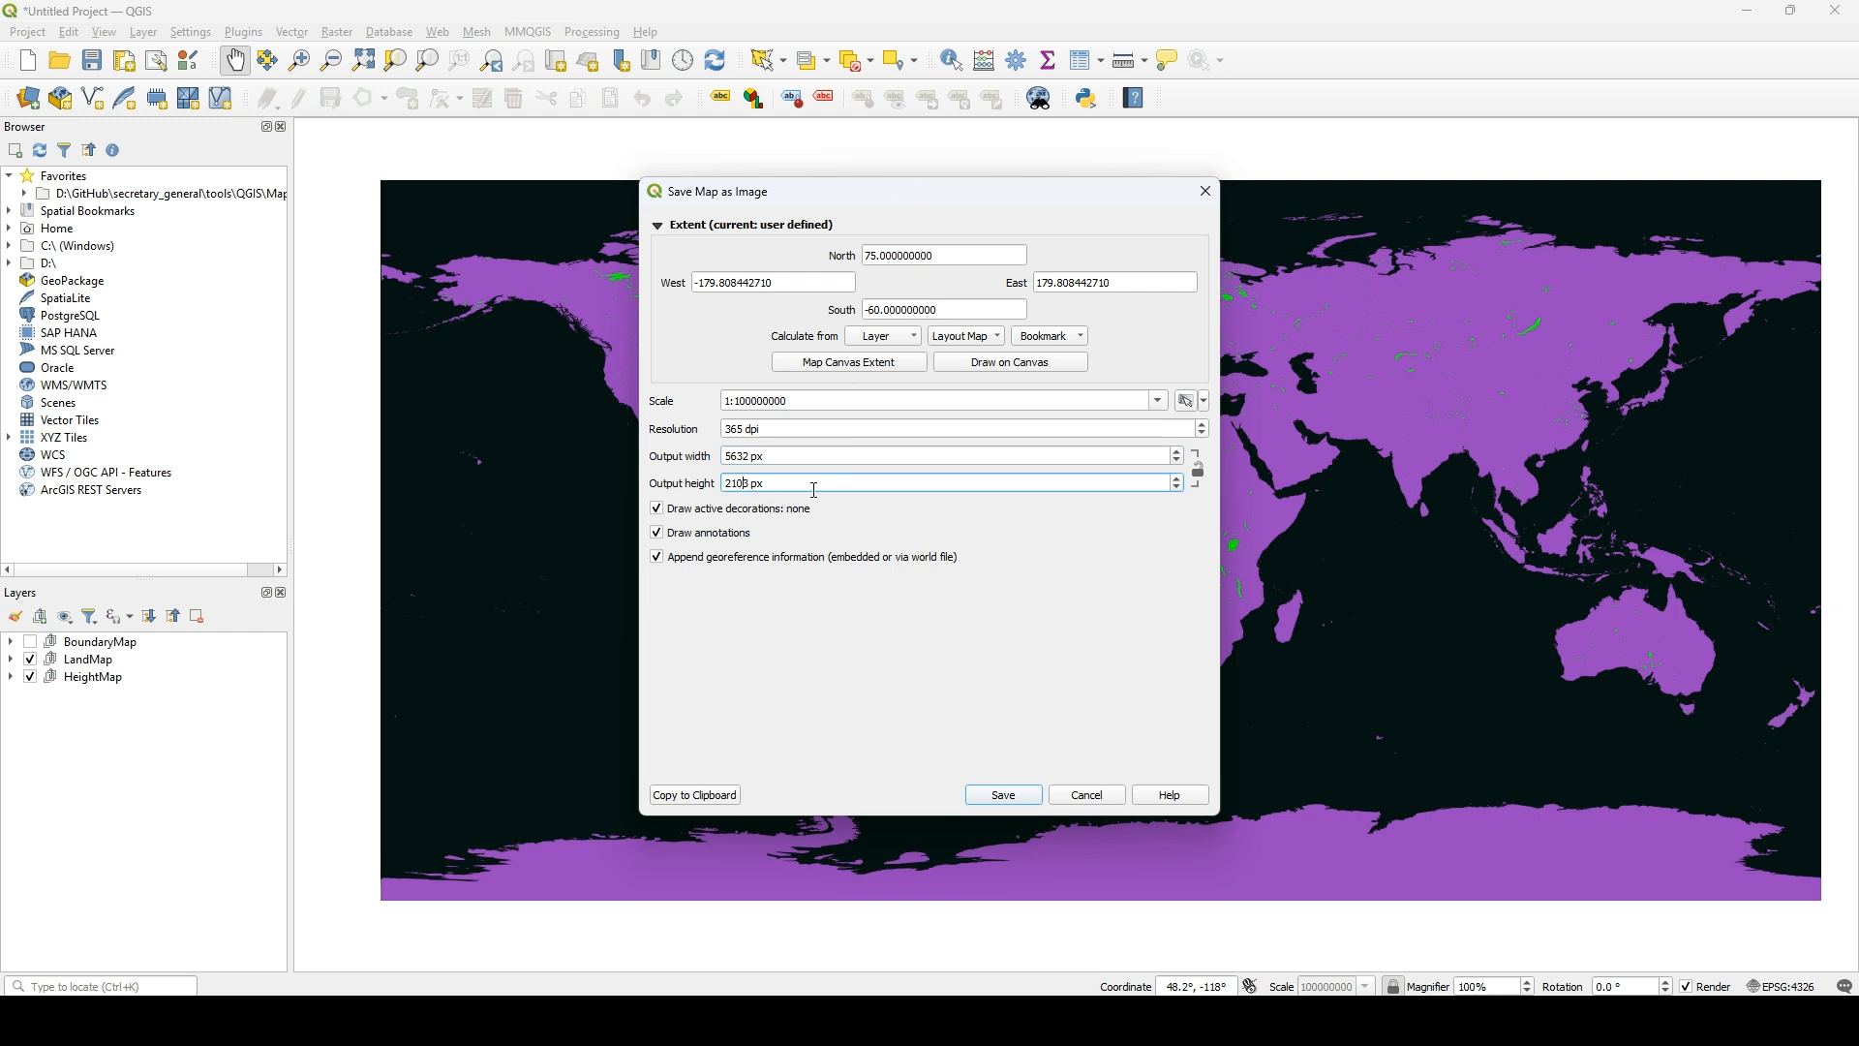
{"action": "key", "text": "BackSpace"}
{"action": "key", "text": "BackSpace"}
{"action": "type", "text": "12"}
{"action": "left_click", "coordinate": [885, 396]}
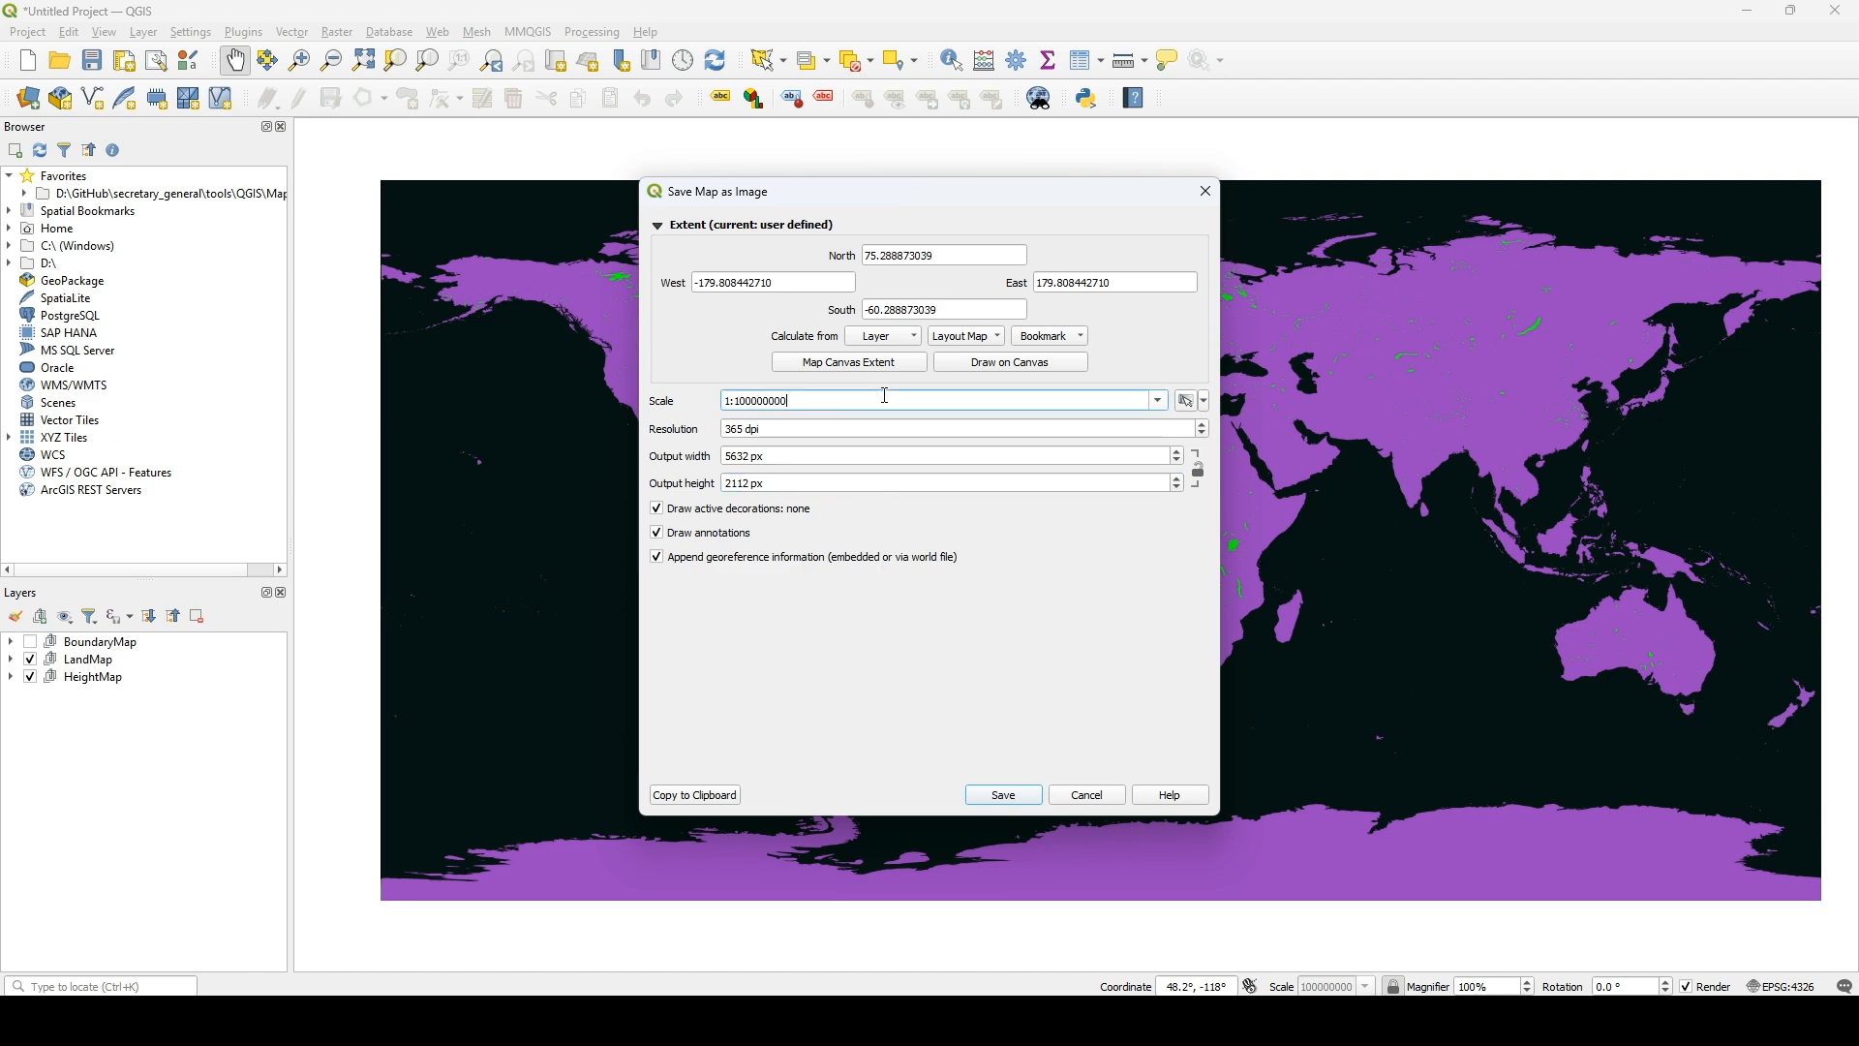
- Save the land map image as landimage in PNG format in the outputqgis folder
{"action": "left_click", "coordinate": [1006, 795]}
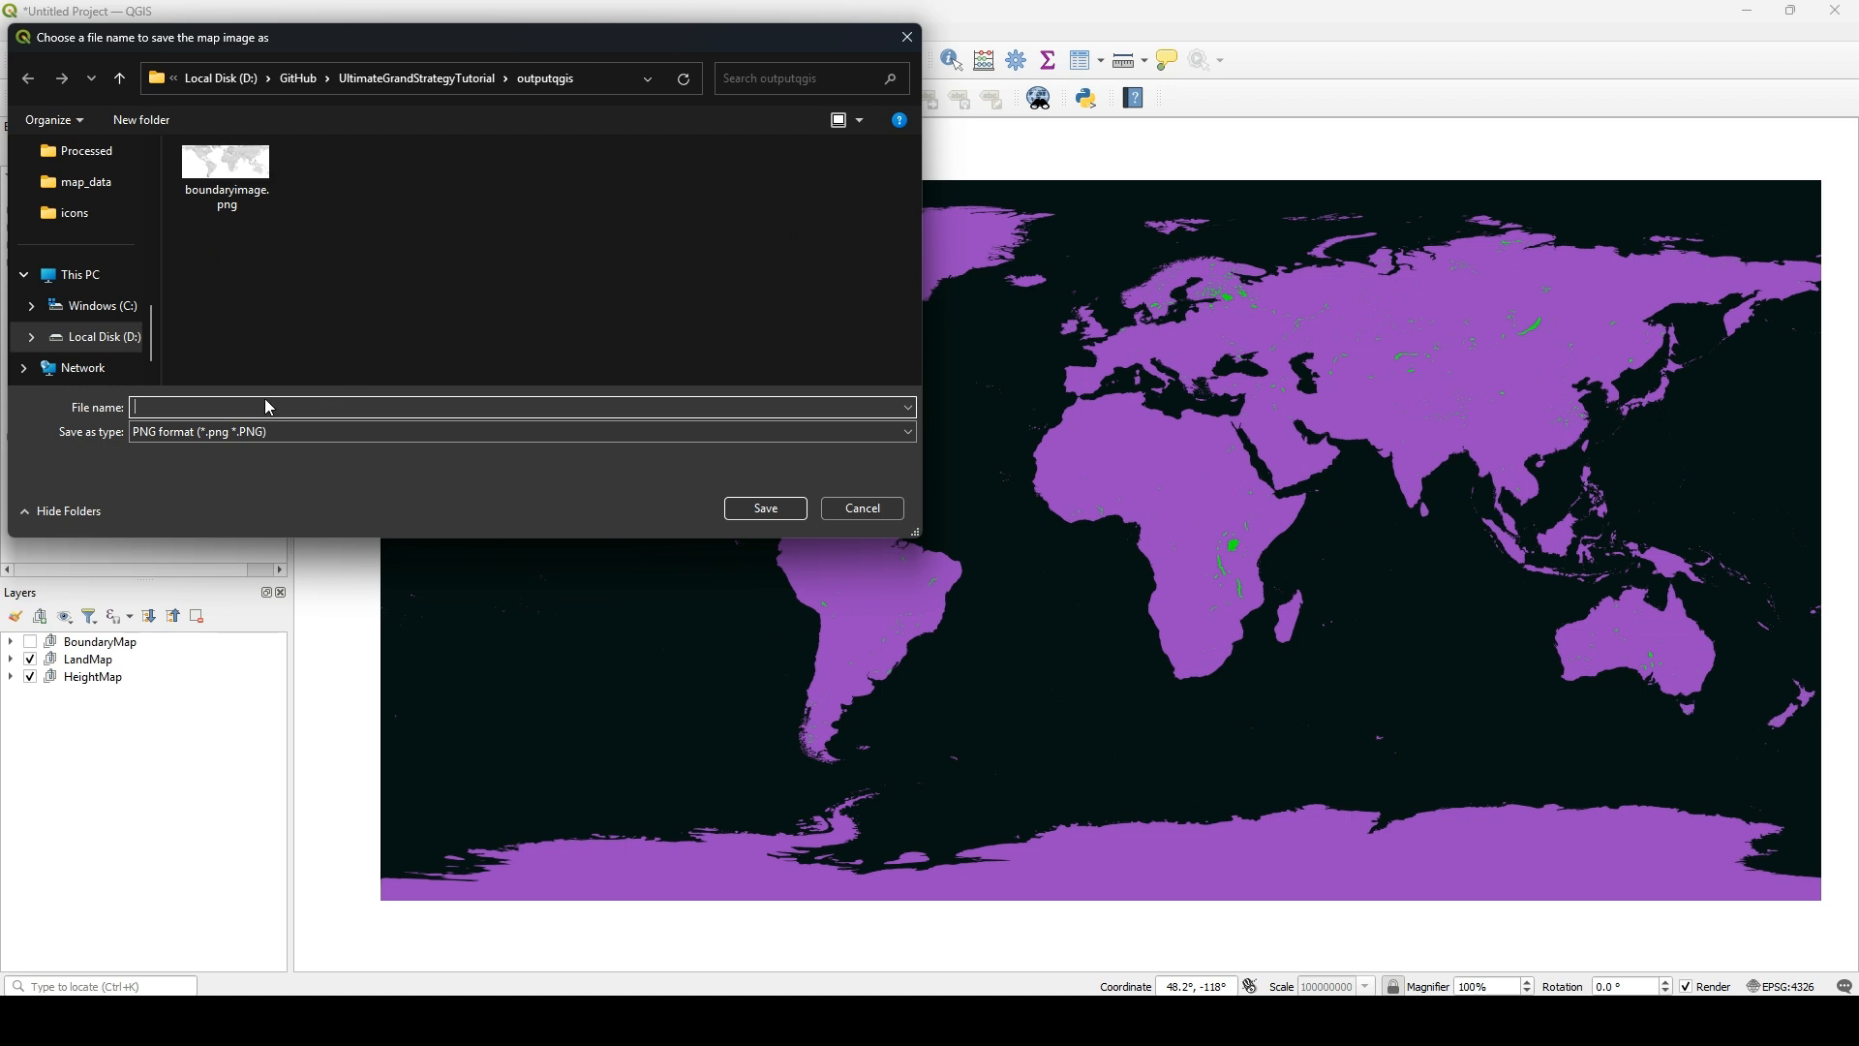
{"action": "type", "text": "Landima"}
{"action": "key", "text": "BackSpace"}
{"action": "key", "text": "BackSpace"}
{"action": "key", "text": "BackSpace"}
{"action": "key", "text": "BackSpace"}
{"action": "key", "text": "BackSpace"}
{"action": "key", "text": "BackSpace"}
{"action": "key", "text": "BackSpace"}
{"action": "type", "text": "landimage"}
{"action": "left_click", "coordinate": [770, 509]}
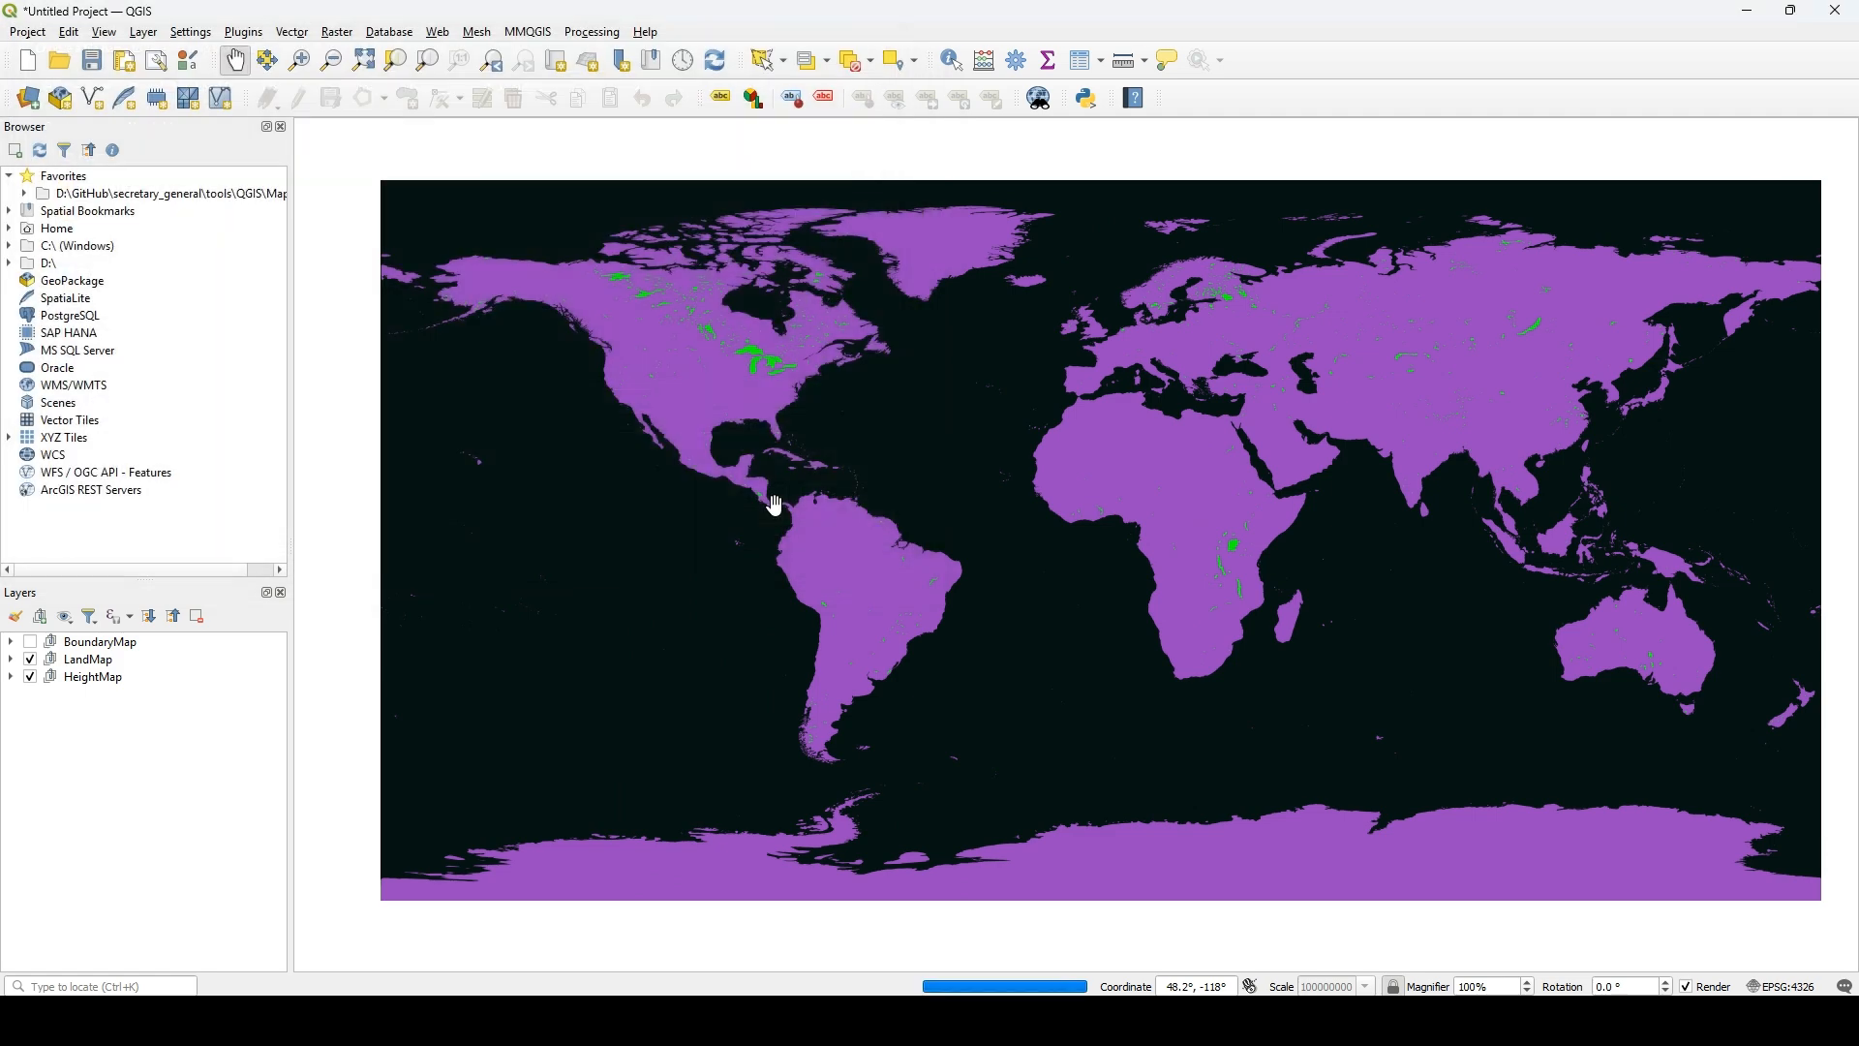
- Hide the LandMap layer and start exporting the height map as an image
{"action": "left_click", "coordinate": [30, 661]}
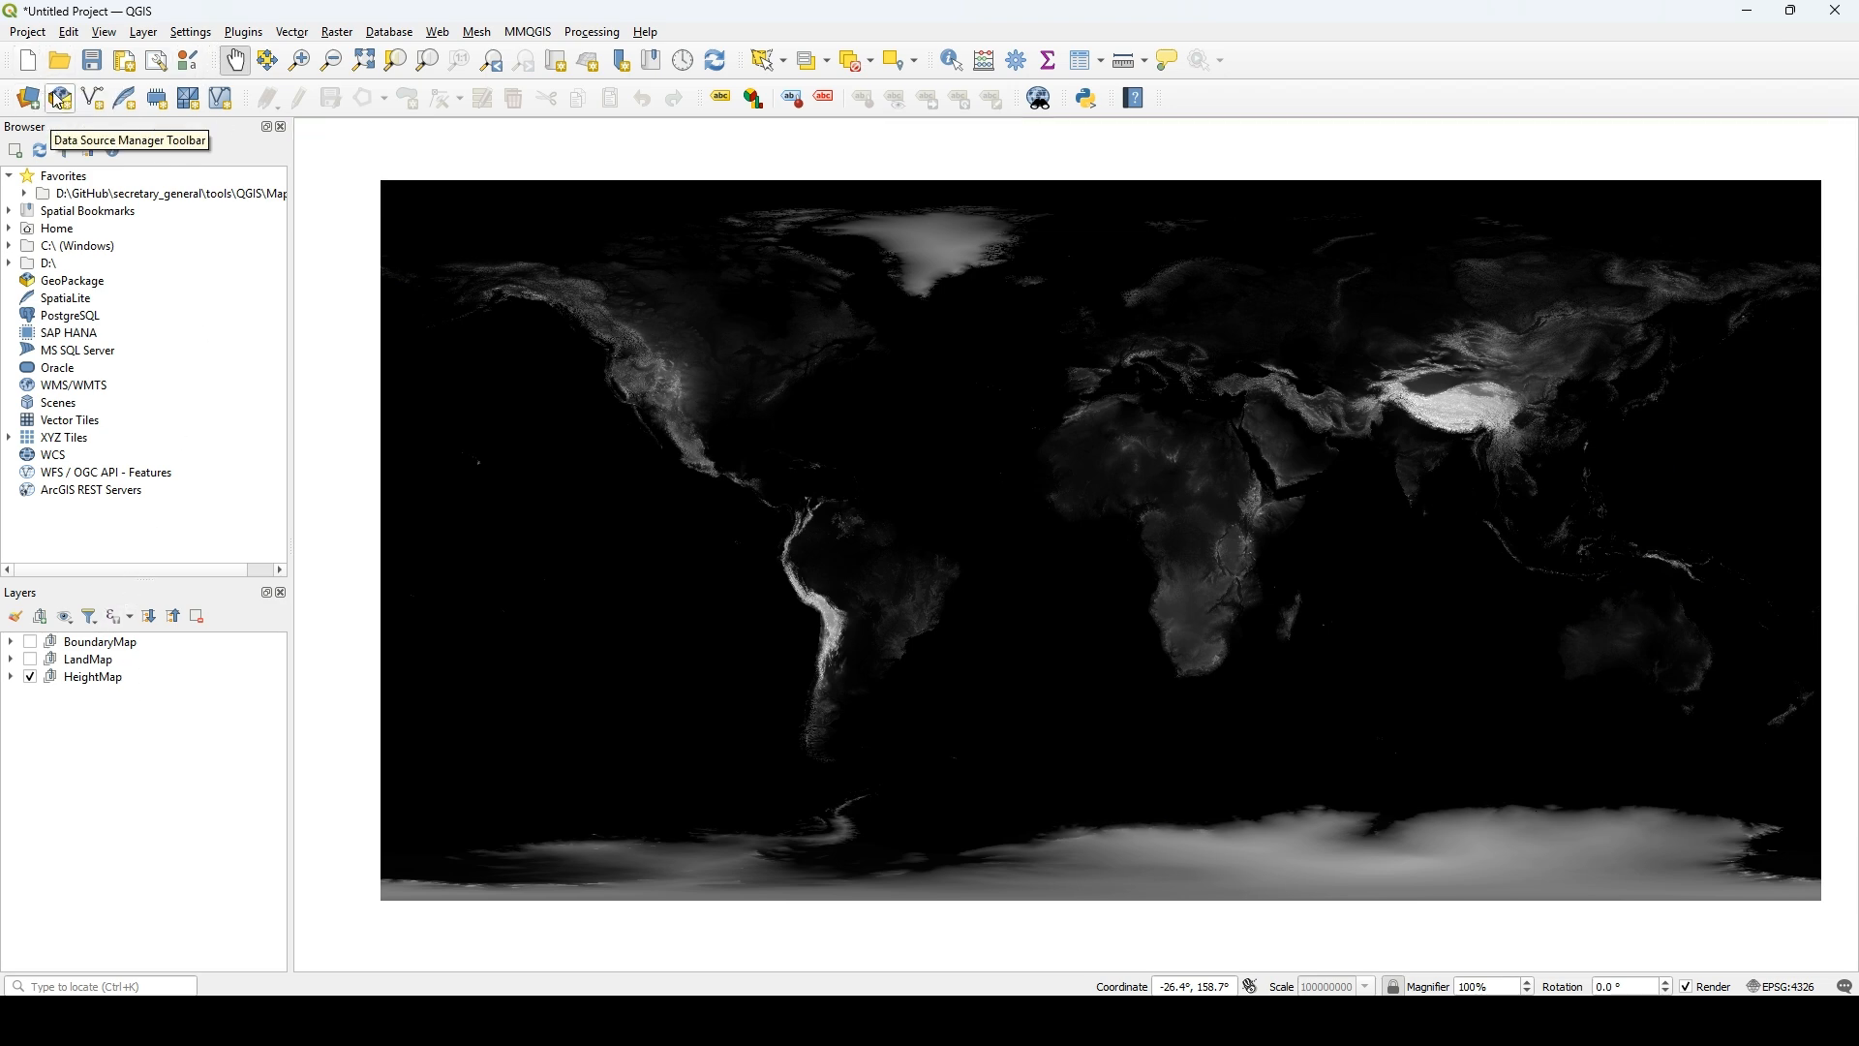
{"action": "left_click", "coordinate": [27, 32]}
{"action": "mouse_move", "coordinate": [233, 331]}
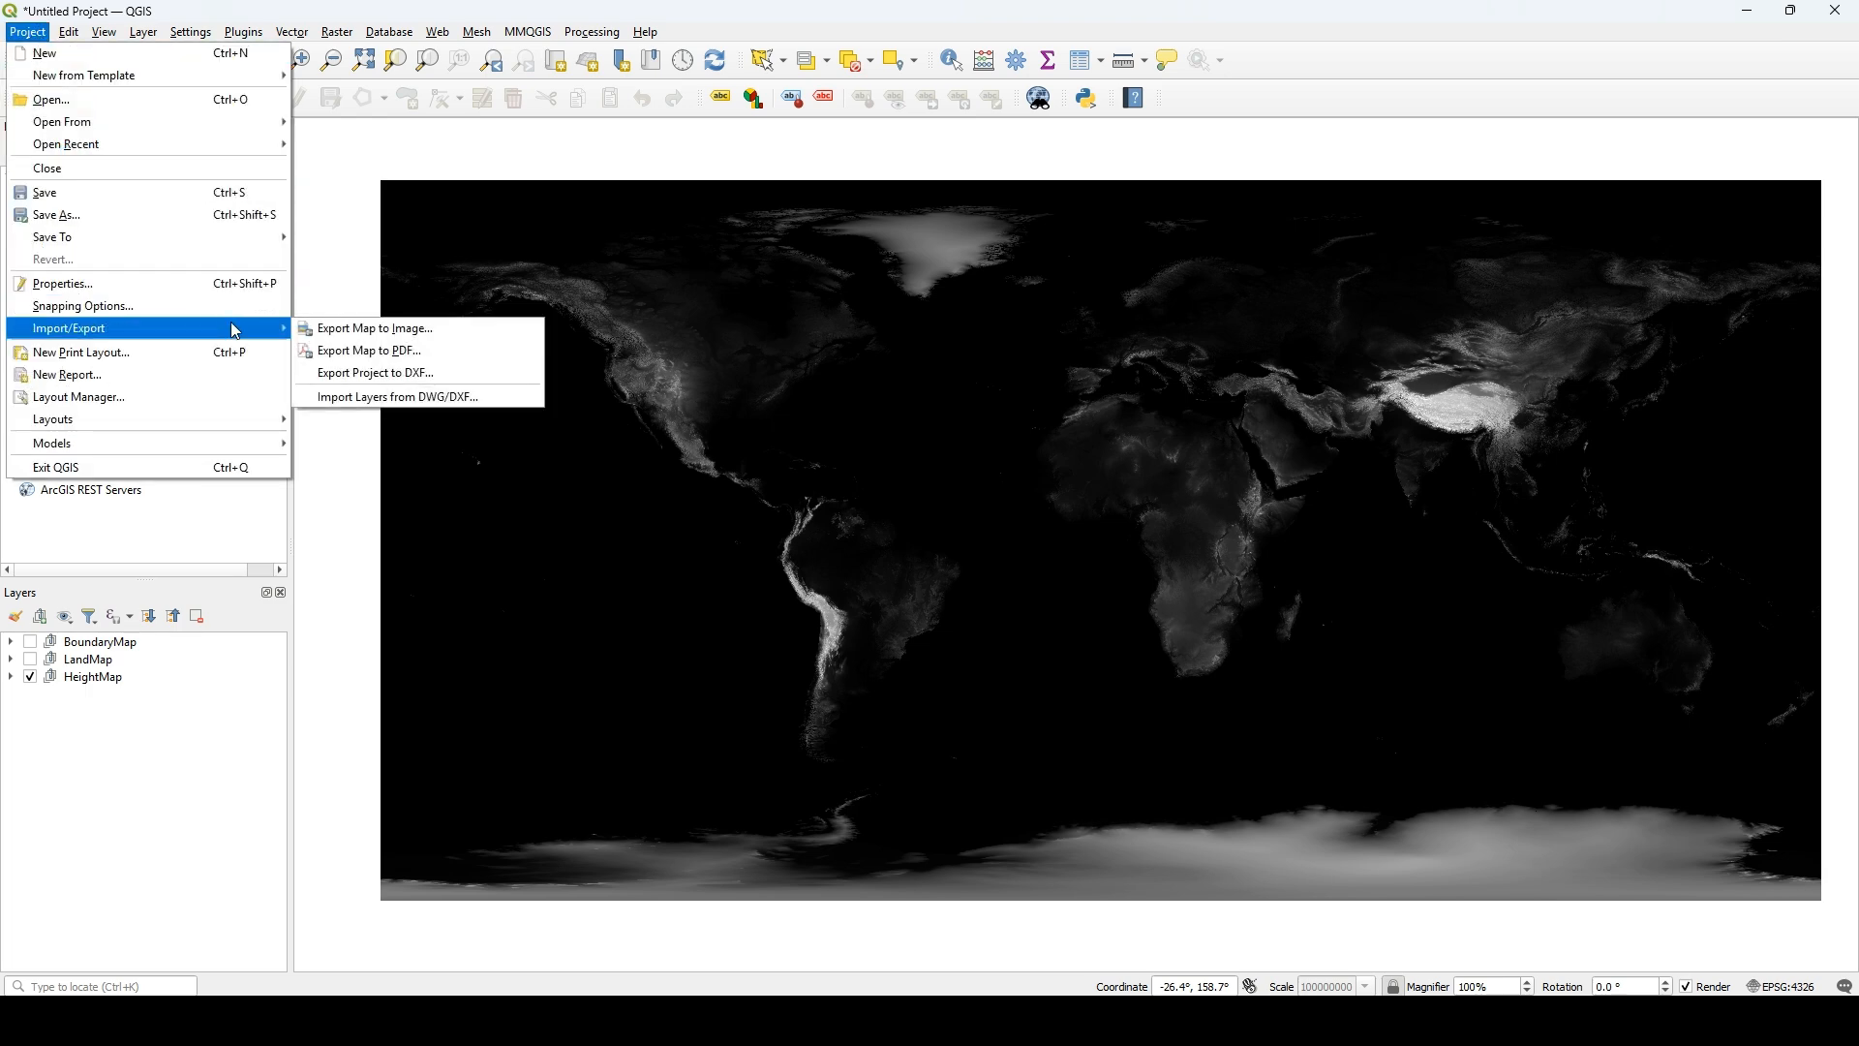
{"action": "left_click", "coordinate": [396, 334]}
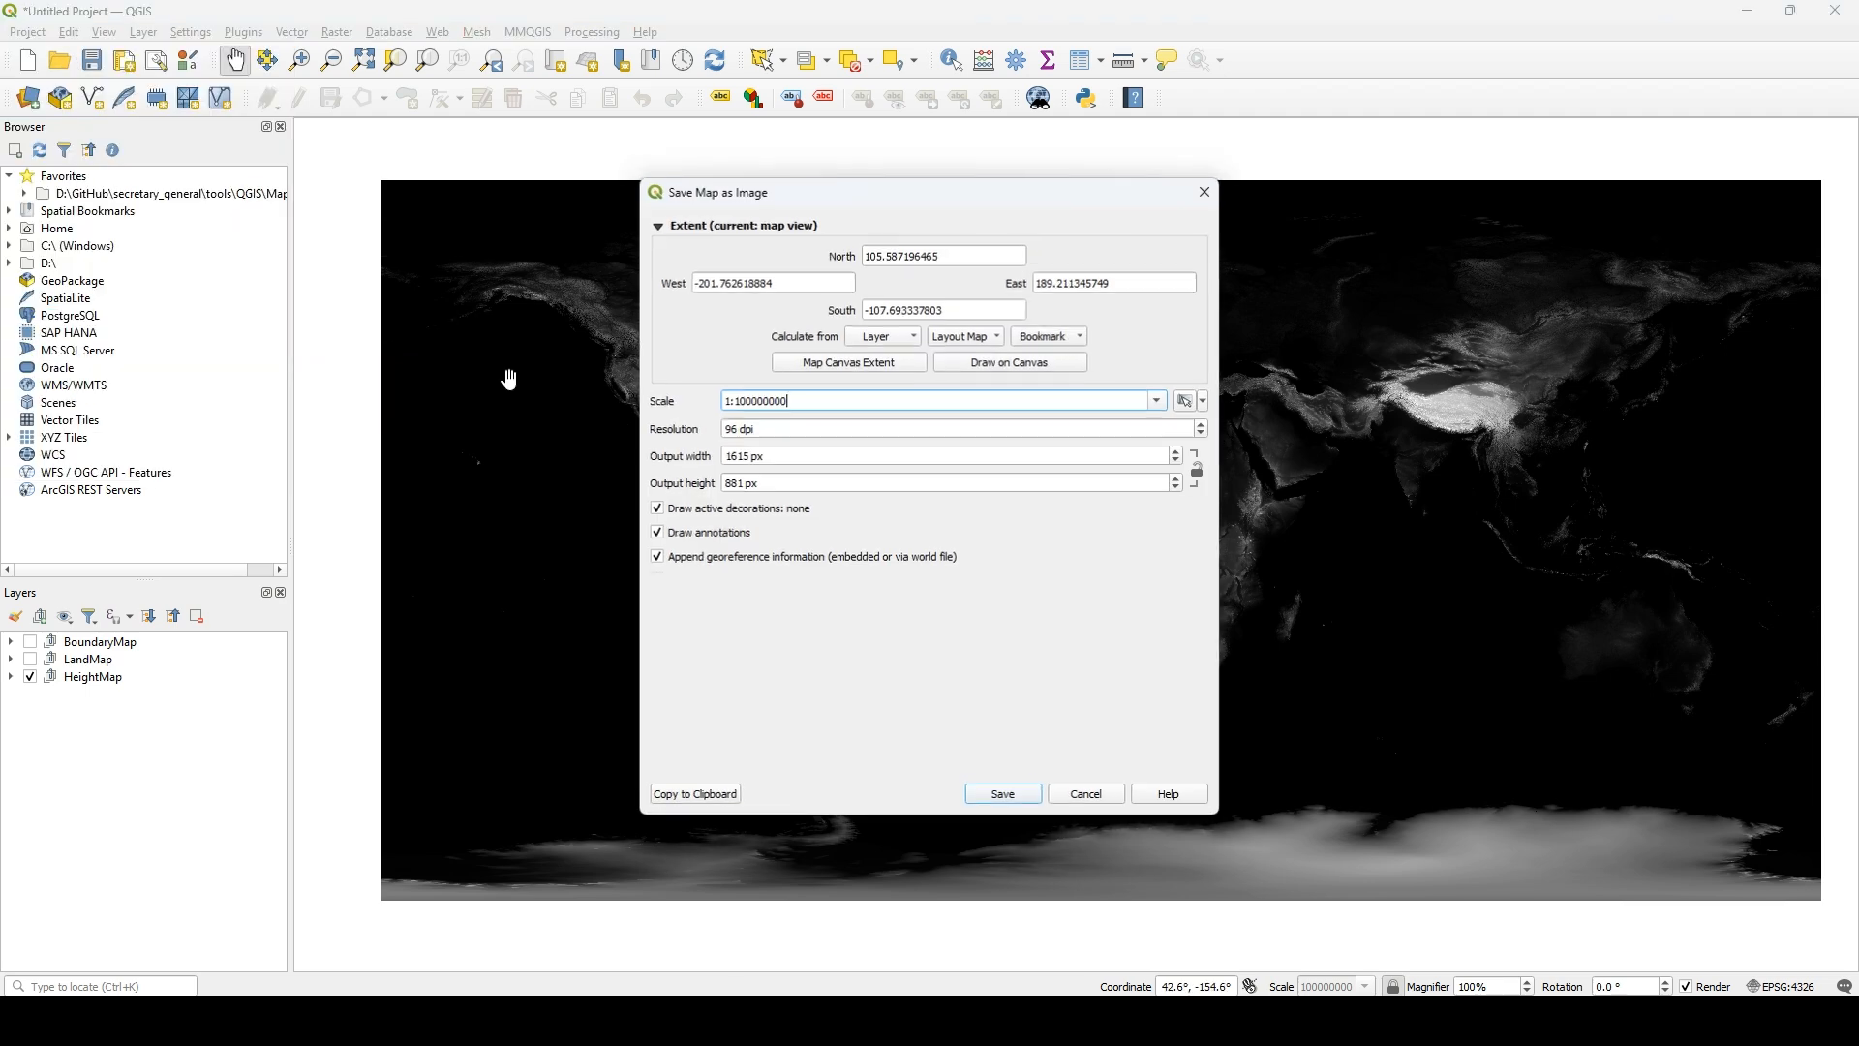
- Set the height map's export extent to west -180, east 180, north 75 and south -60
{"action": "left_click_drag", "start_coordinate": [790, 289], "coordinate": [701, 295]}
{"action": "type", "text": "180"}
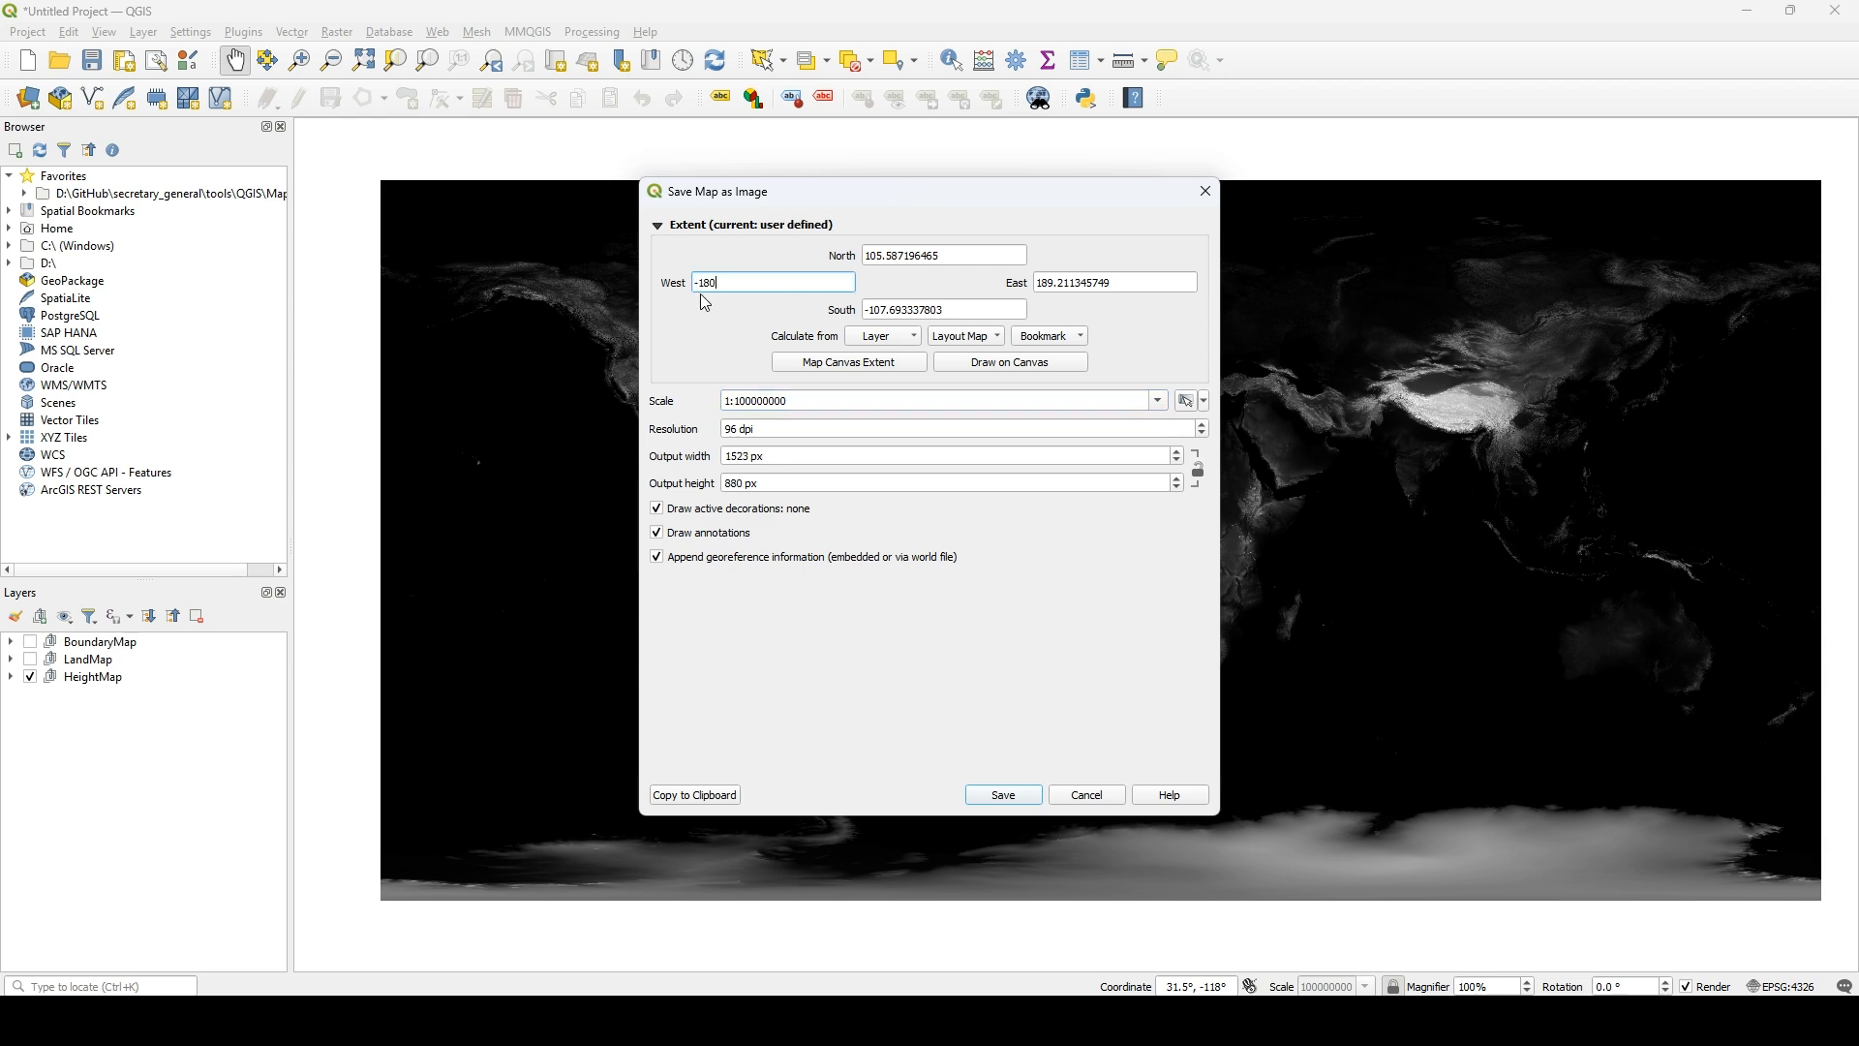
{"action": "left_click_drag", "start_coordinate": [1114, 283], "coordinate": [867, 257]}
{"action": "type", "text": "0"}
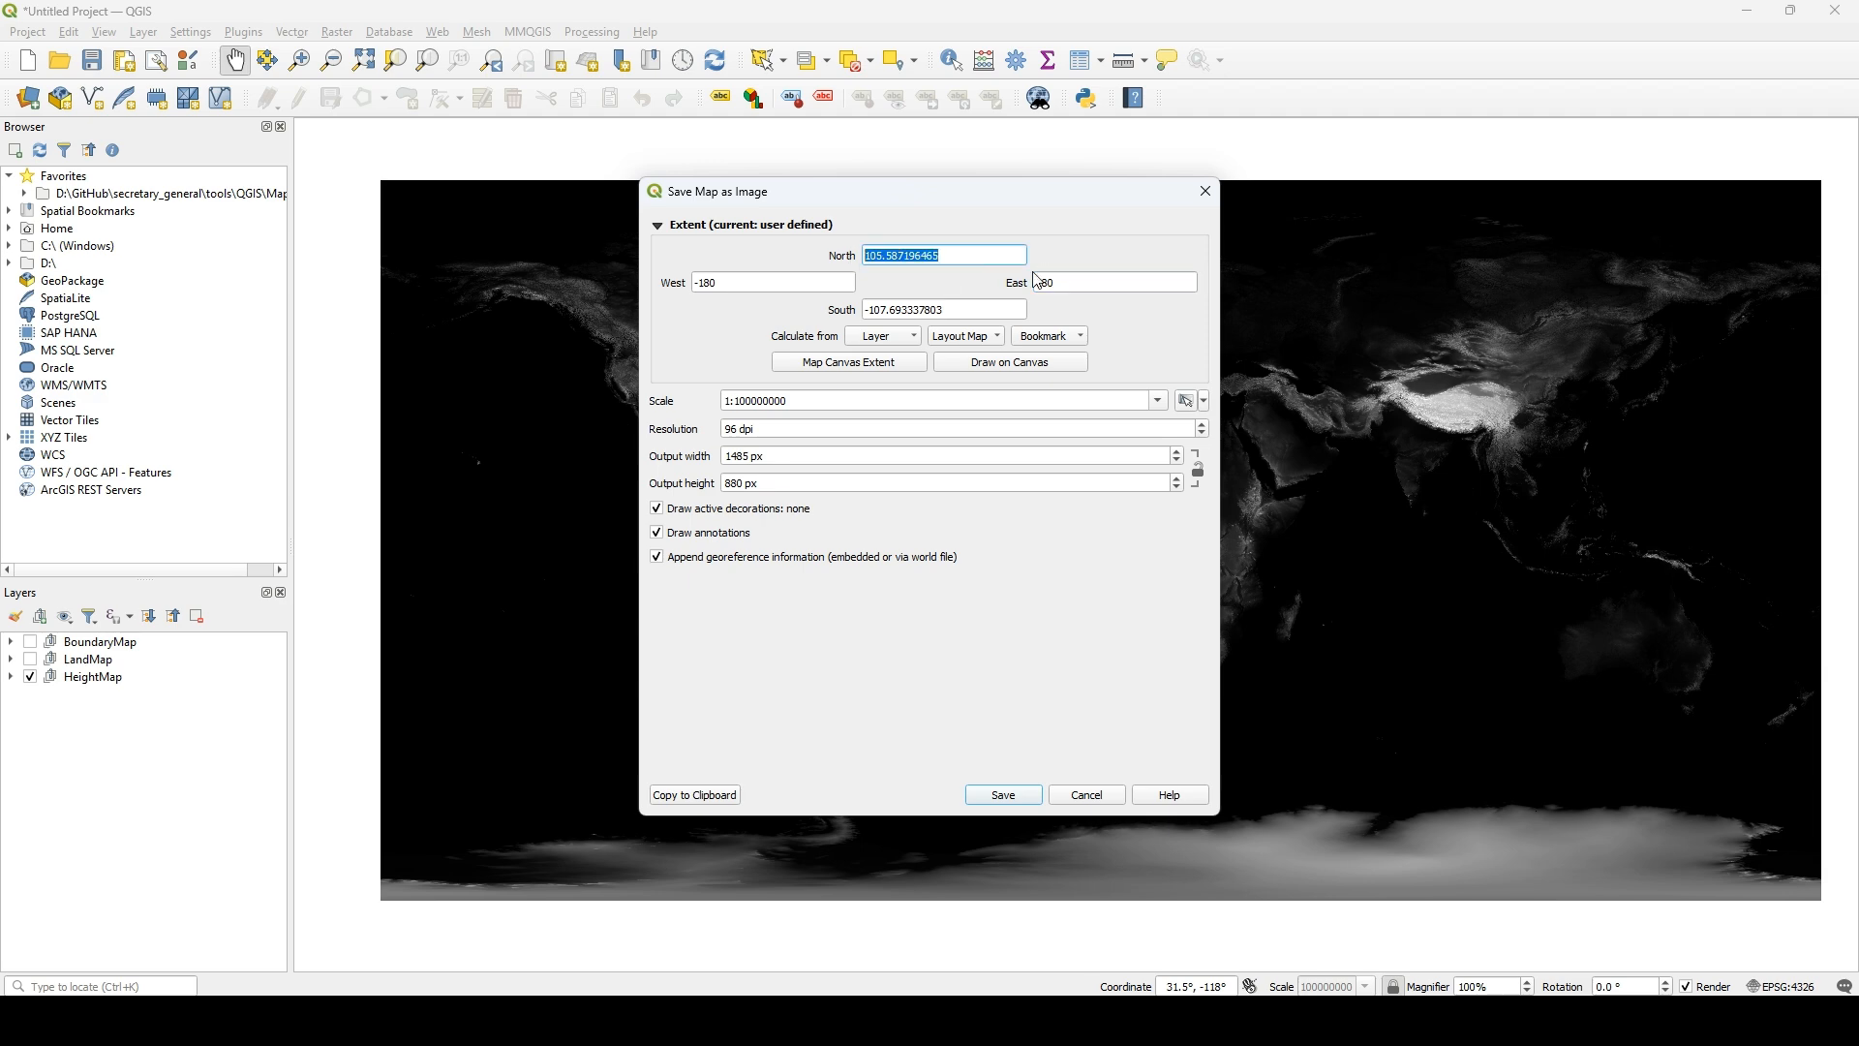
{"action": "type", "text": "75"}
{"action": "left_click_drag", "start_coordinate": [1012, 310], "coordinate": [876, 318]}
{"action": "type", "text": "60"}
{"action": "left_click", "coordinate": [878, 316]}
{"action": "key", "text": "BackSpace"}
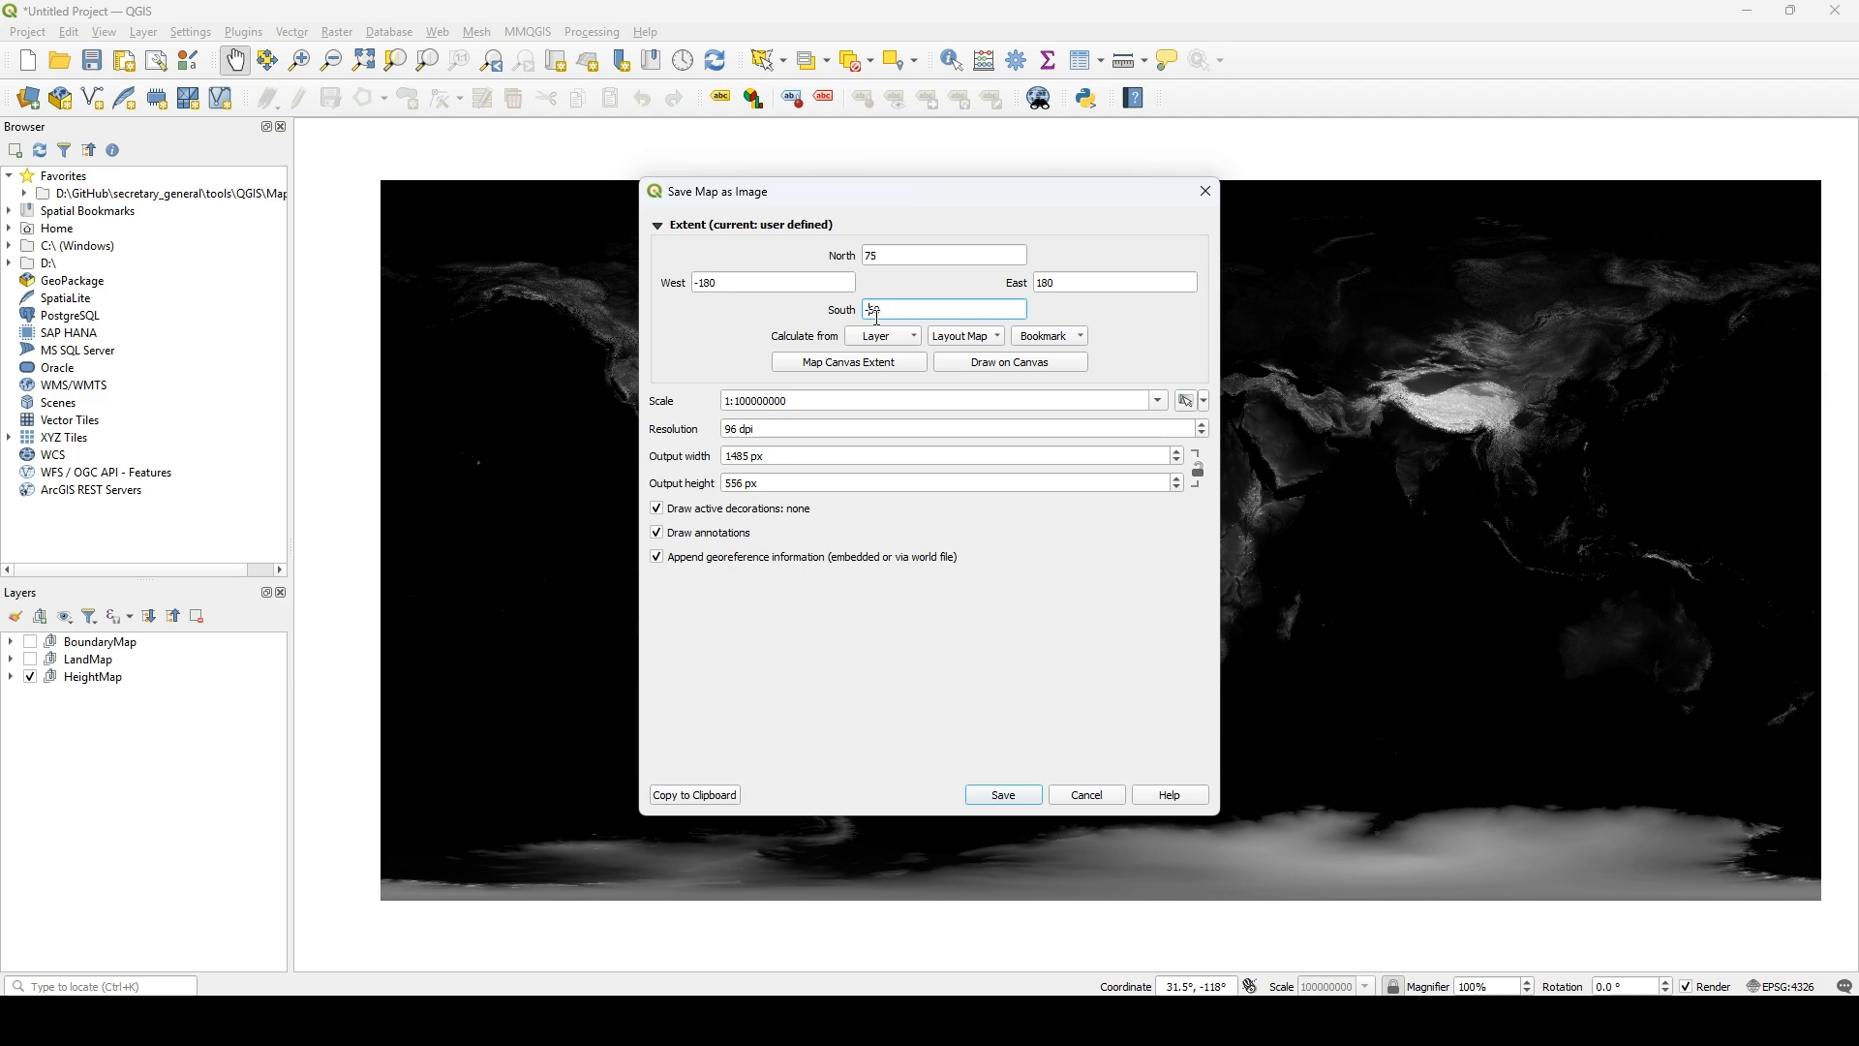
- Try export resolutions of 356 dpi and 365 dpi for the height map
{"action": "double_click", "coordinate": [733, 432]}
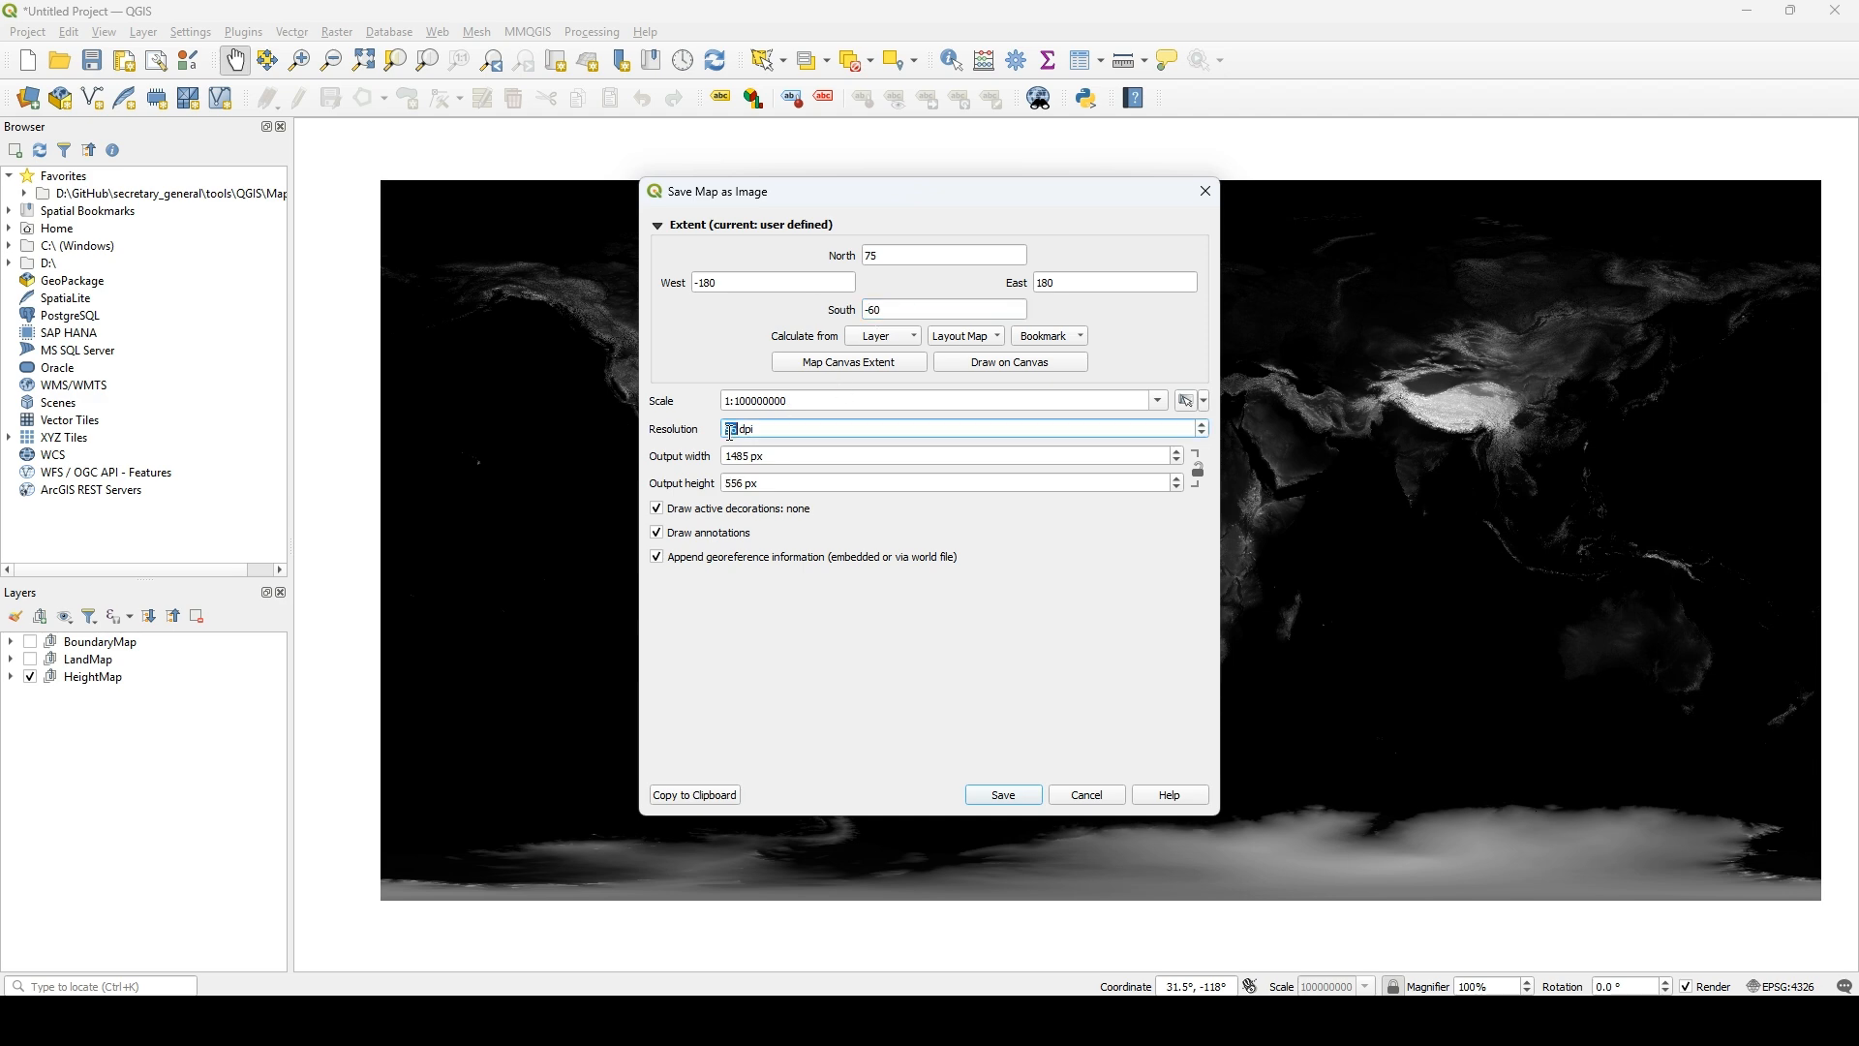
{"action": "type", "text": "356"}
{"action": "left_click", "coordinate": [816, 401]}
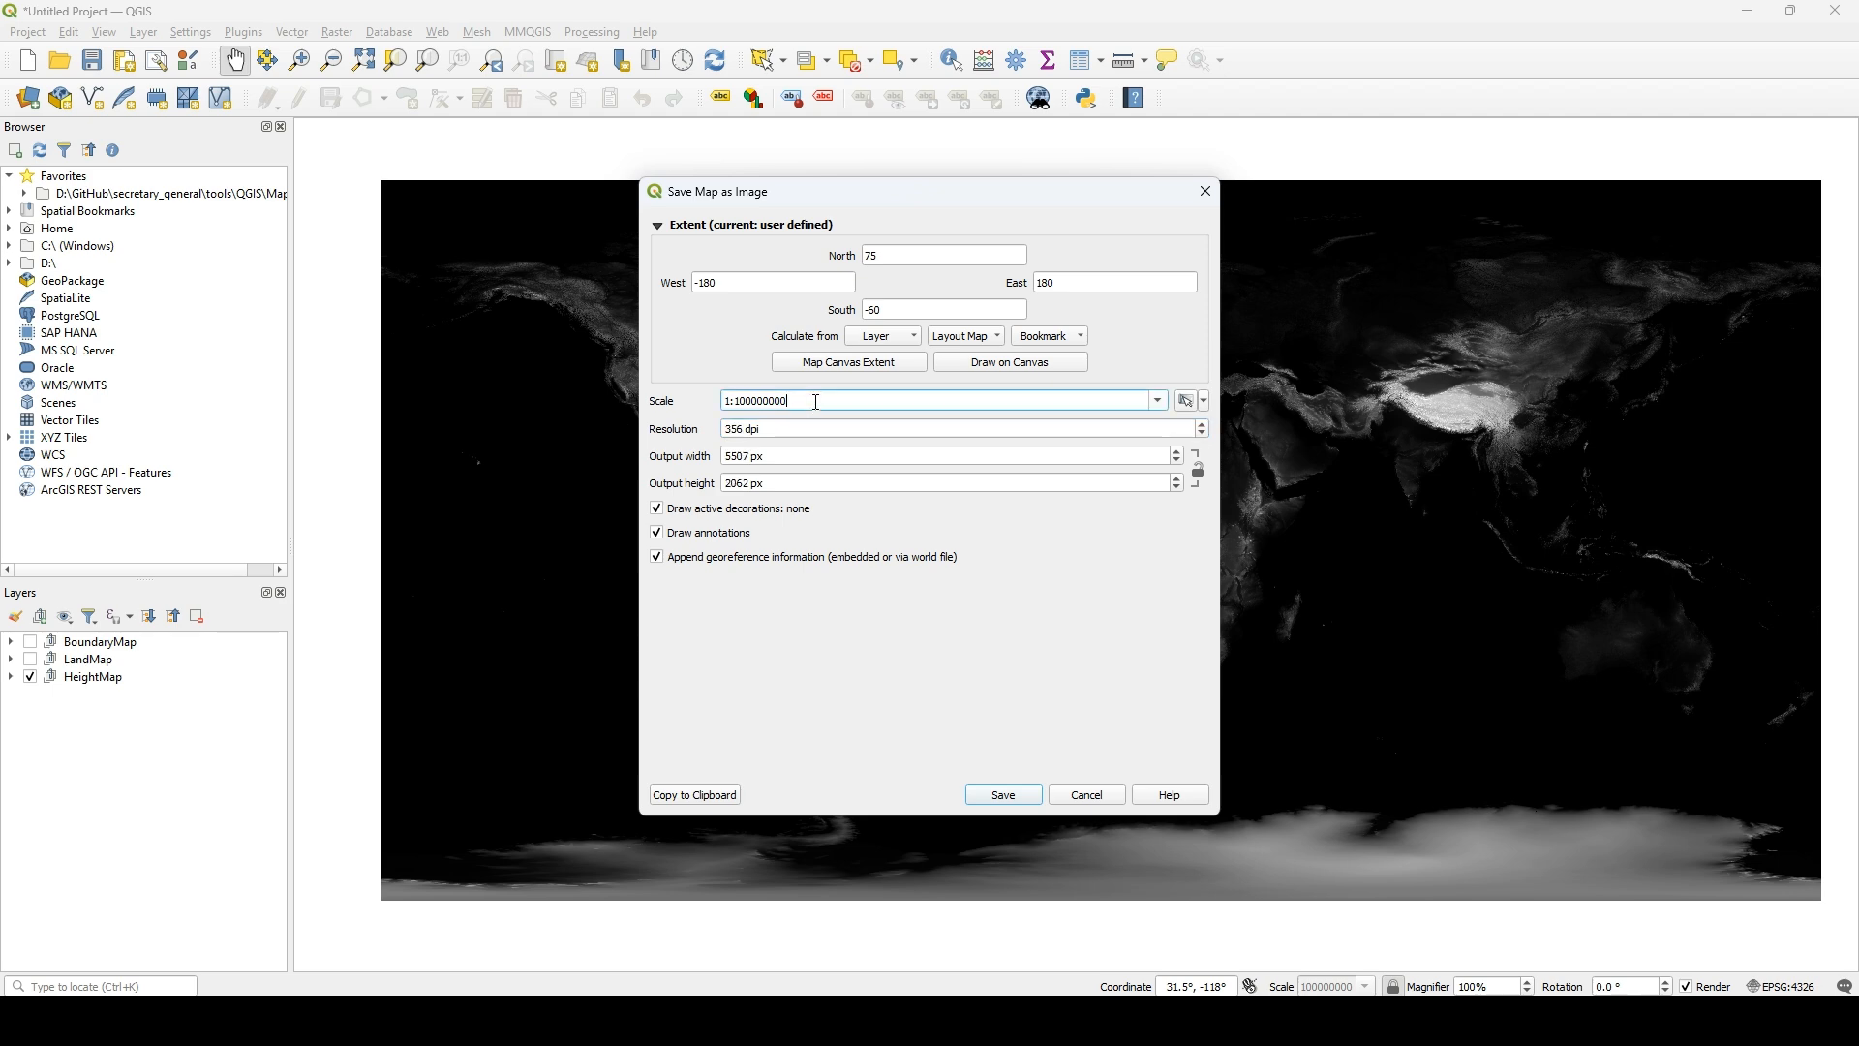
{"action": "left_click", "coordinate": [739, 429]}
{"action": "key", "text": "BackSpace"}
{"action": "type", "text": "6"}
{"action": "left_click", "coordinate": [820, 396]}
{"action": "left_click", "coordinate": [744, 431]}
{"action": "key", "text": "BackSpace"}
{"action": "type", "text": "5"}
{"action": "left_click", "coordinate": [813, 399]}
{"action": "left_click", "coordinate": [783, 459]}
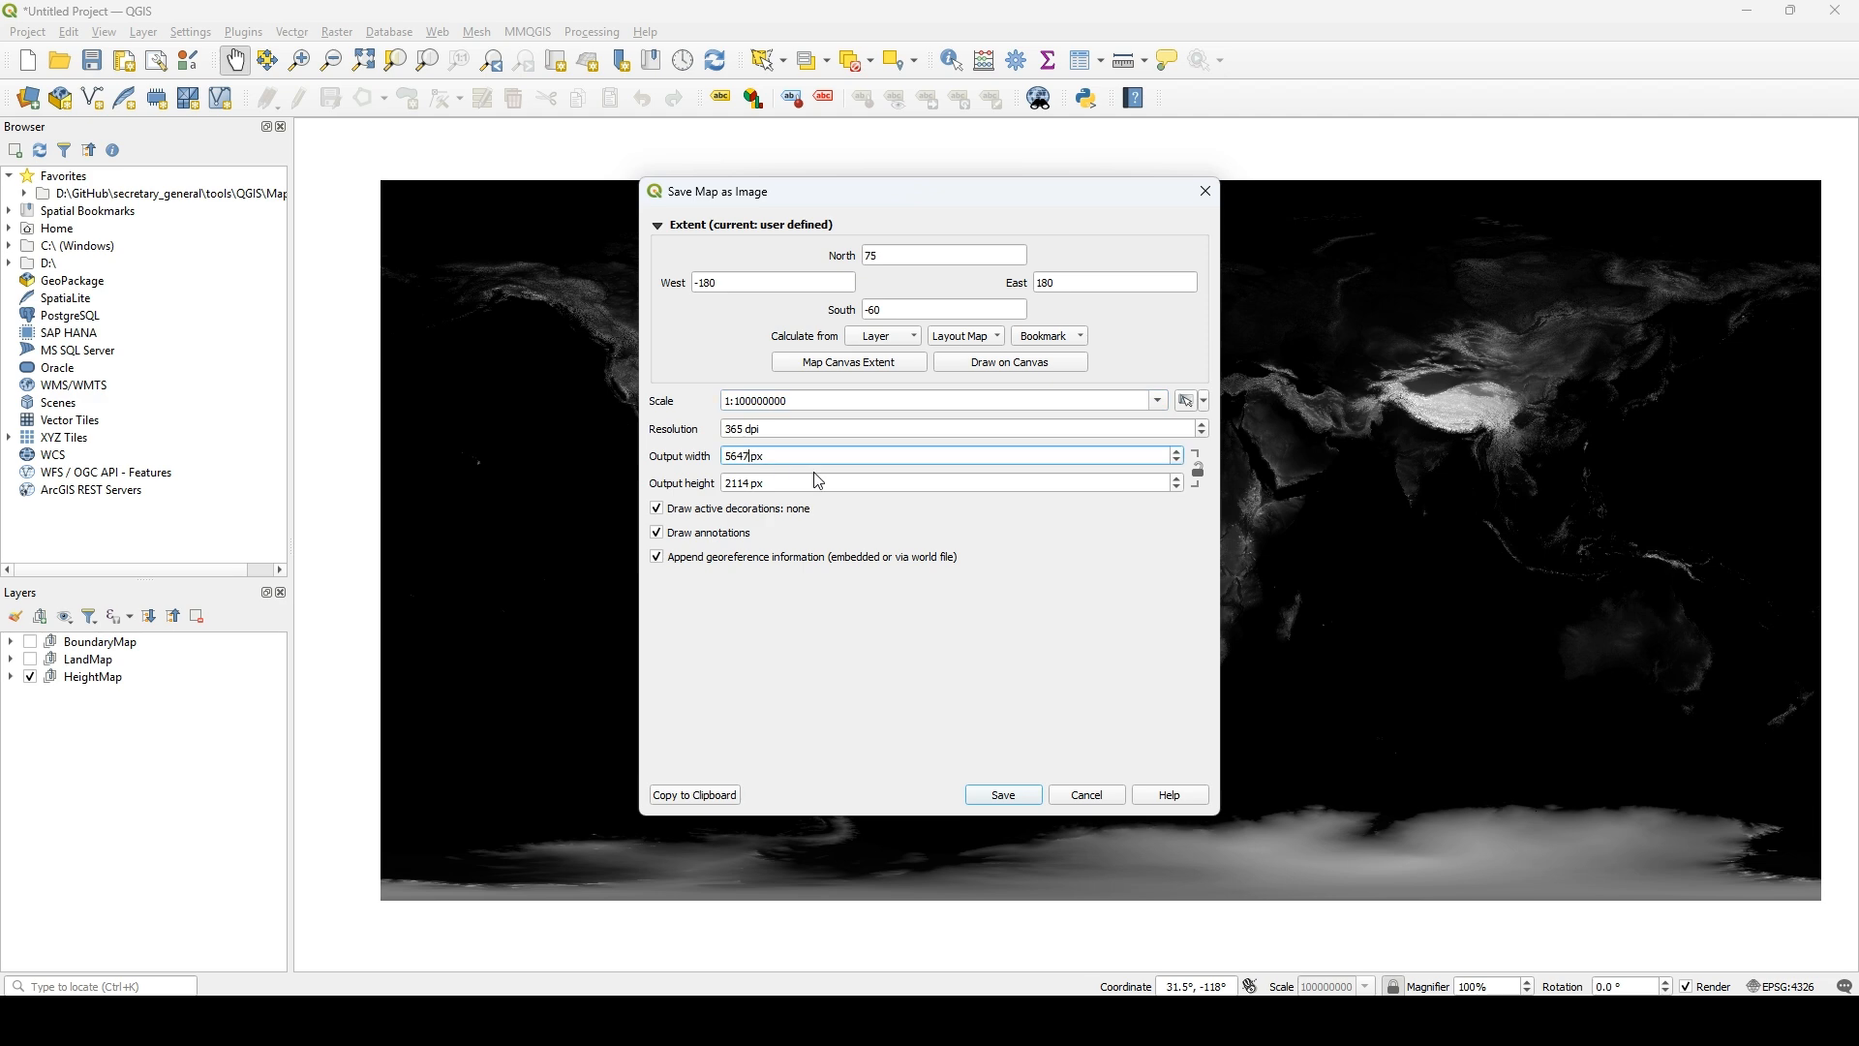
- Set the height map export's resolution to 364 dpi and its output height to 2112 px
{"action": "left_click", "coordinate": [742, 431]}
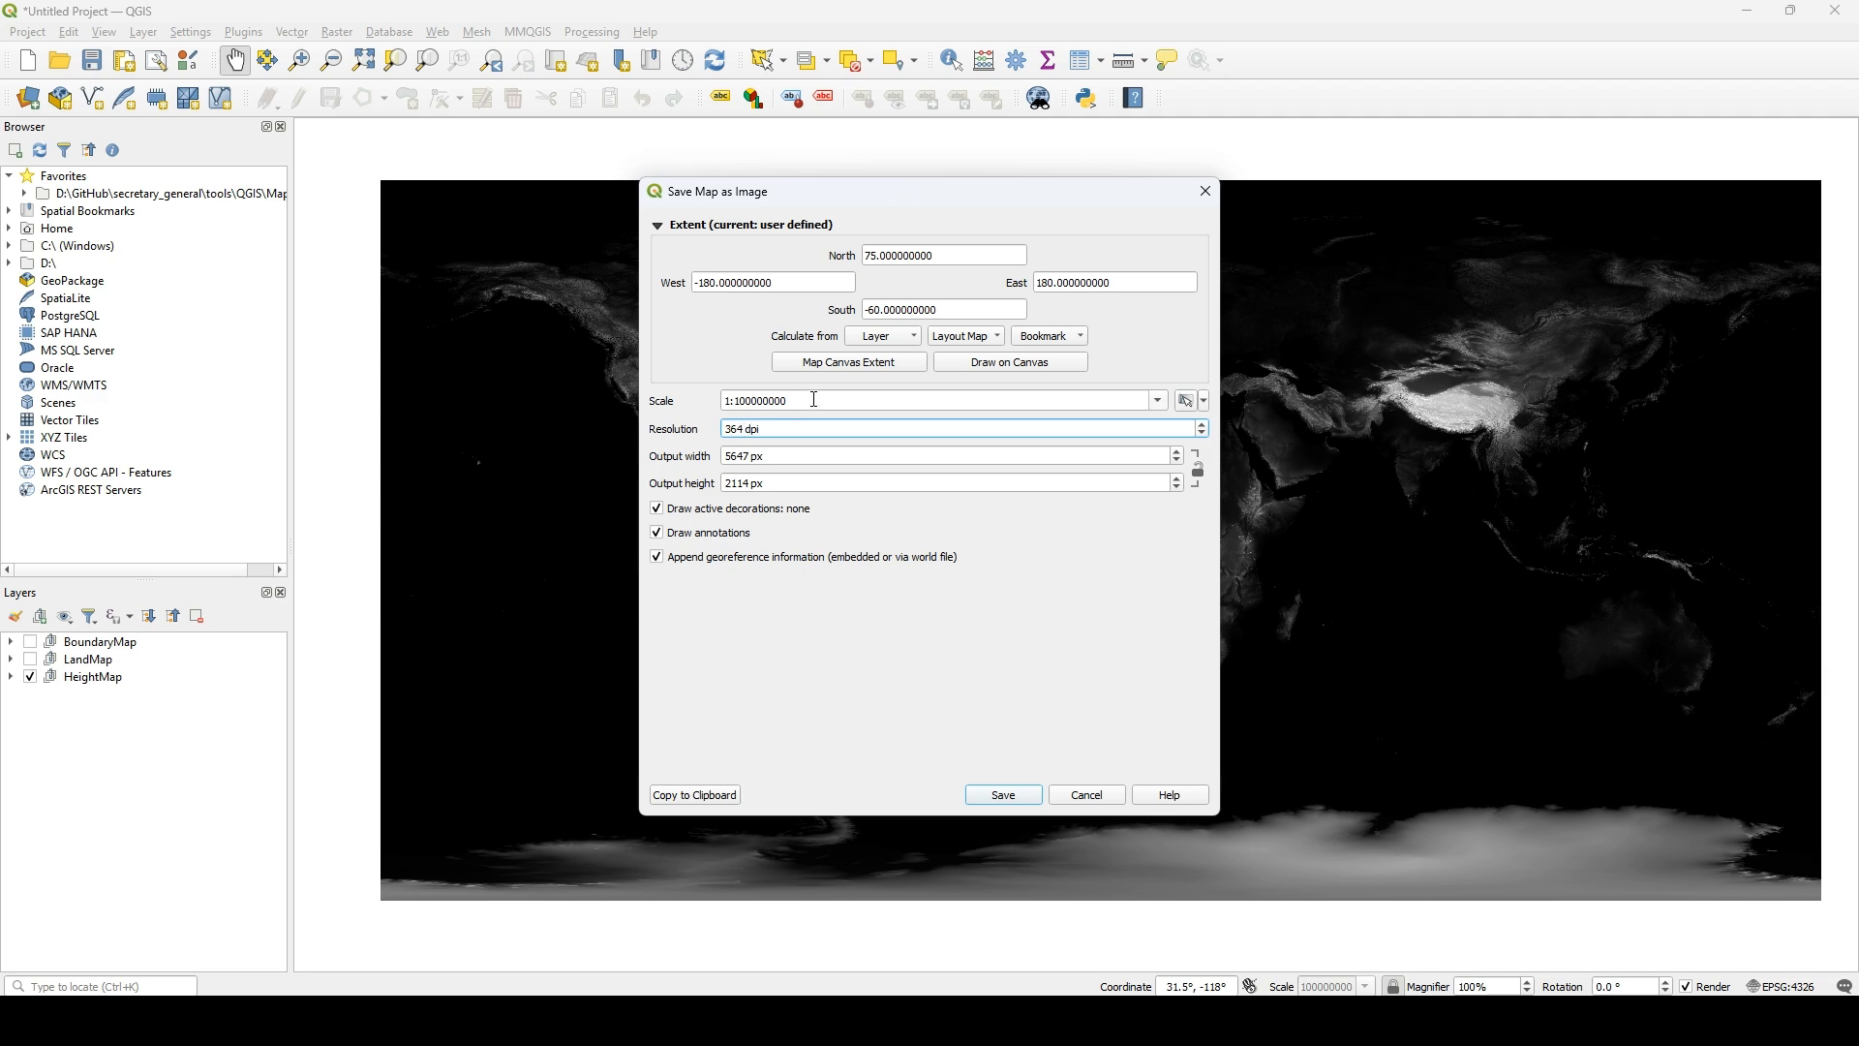
{"action": "left_click", "coordinate": [815, 400]}
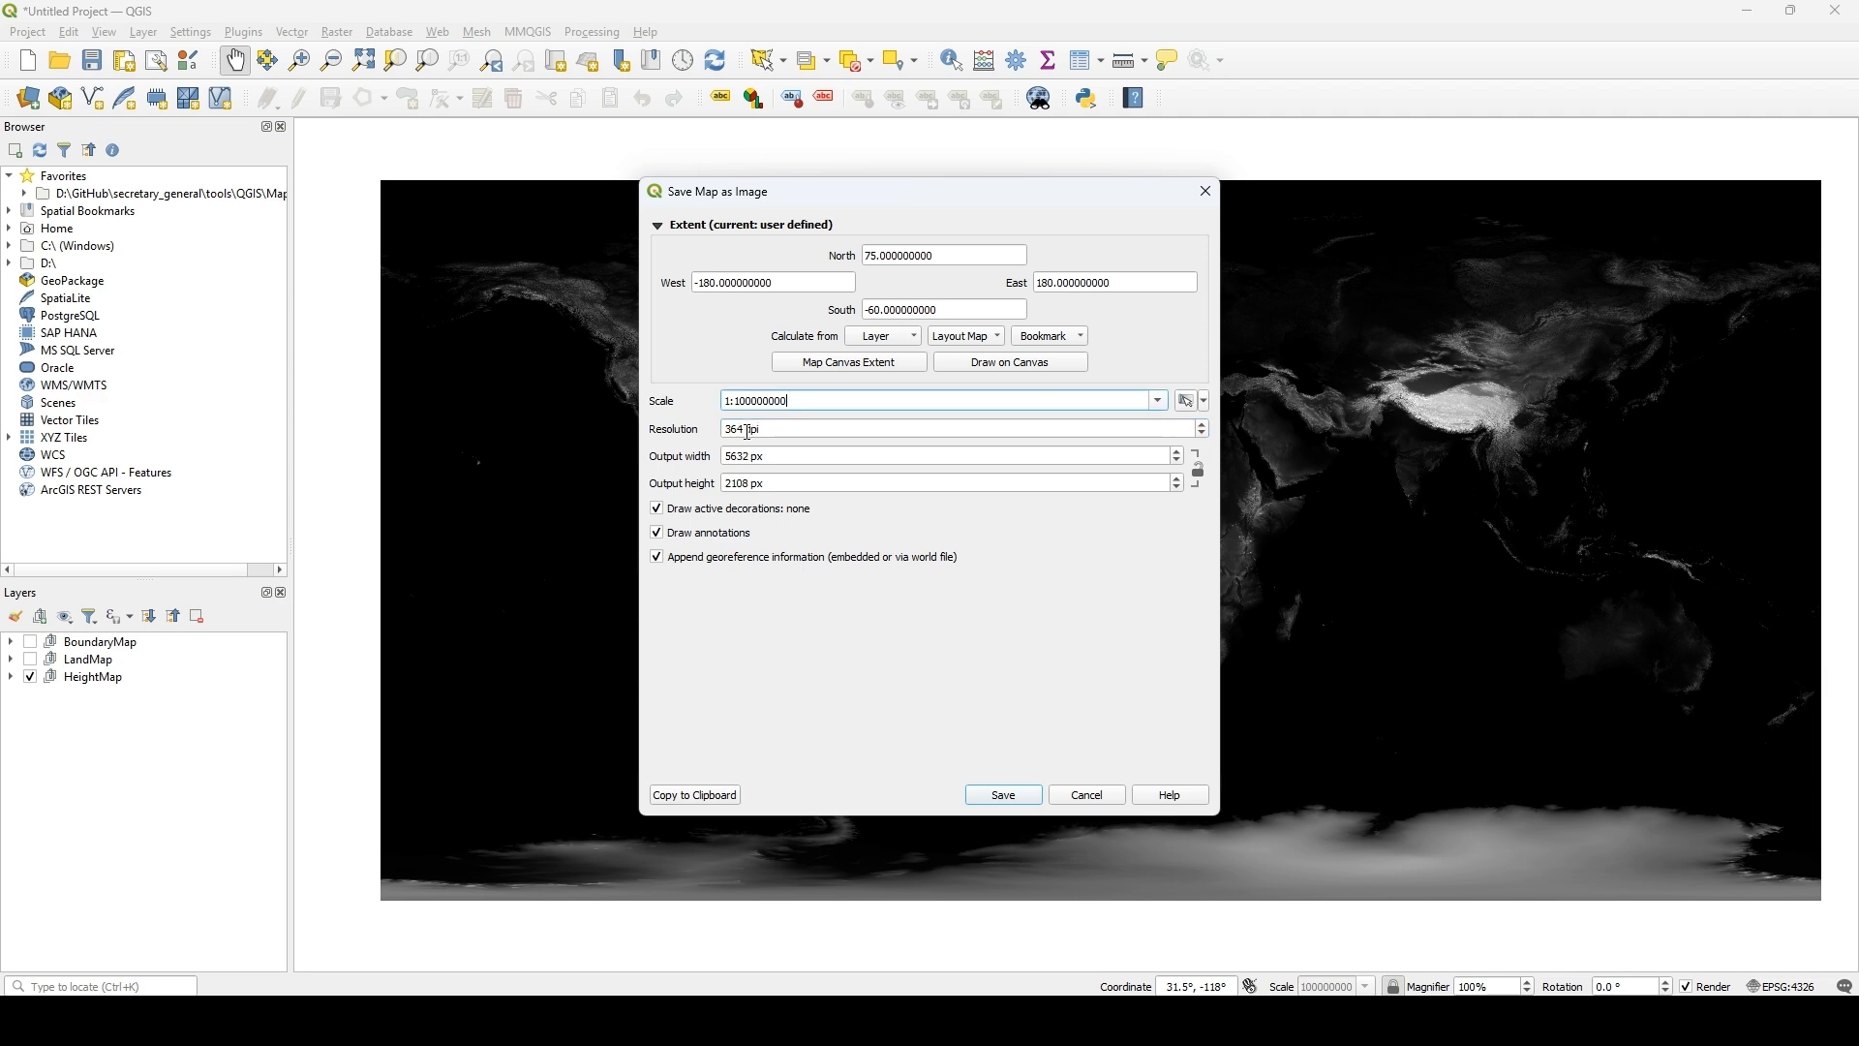
{"action": "left_click", "coordinate": [751, 485]}
{"action": "key", "text": "BackSpace"}
{"action": "key", "text": "BackSpace"}
{"action": "key", "text": "BackSpace"}
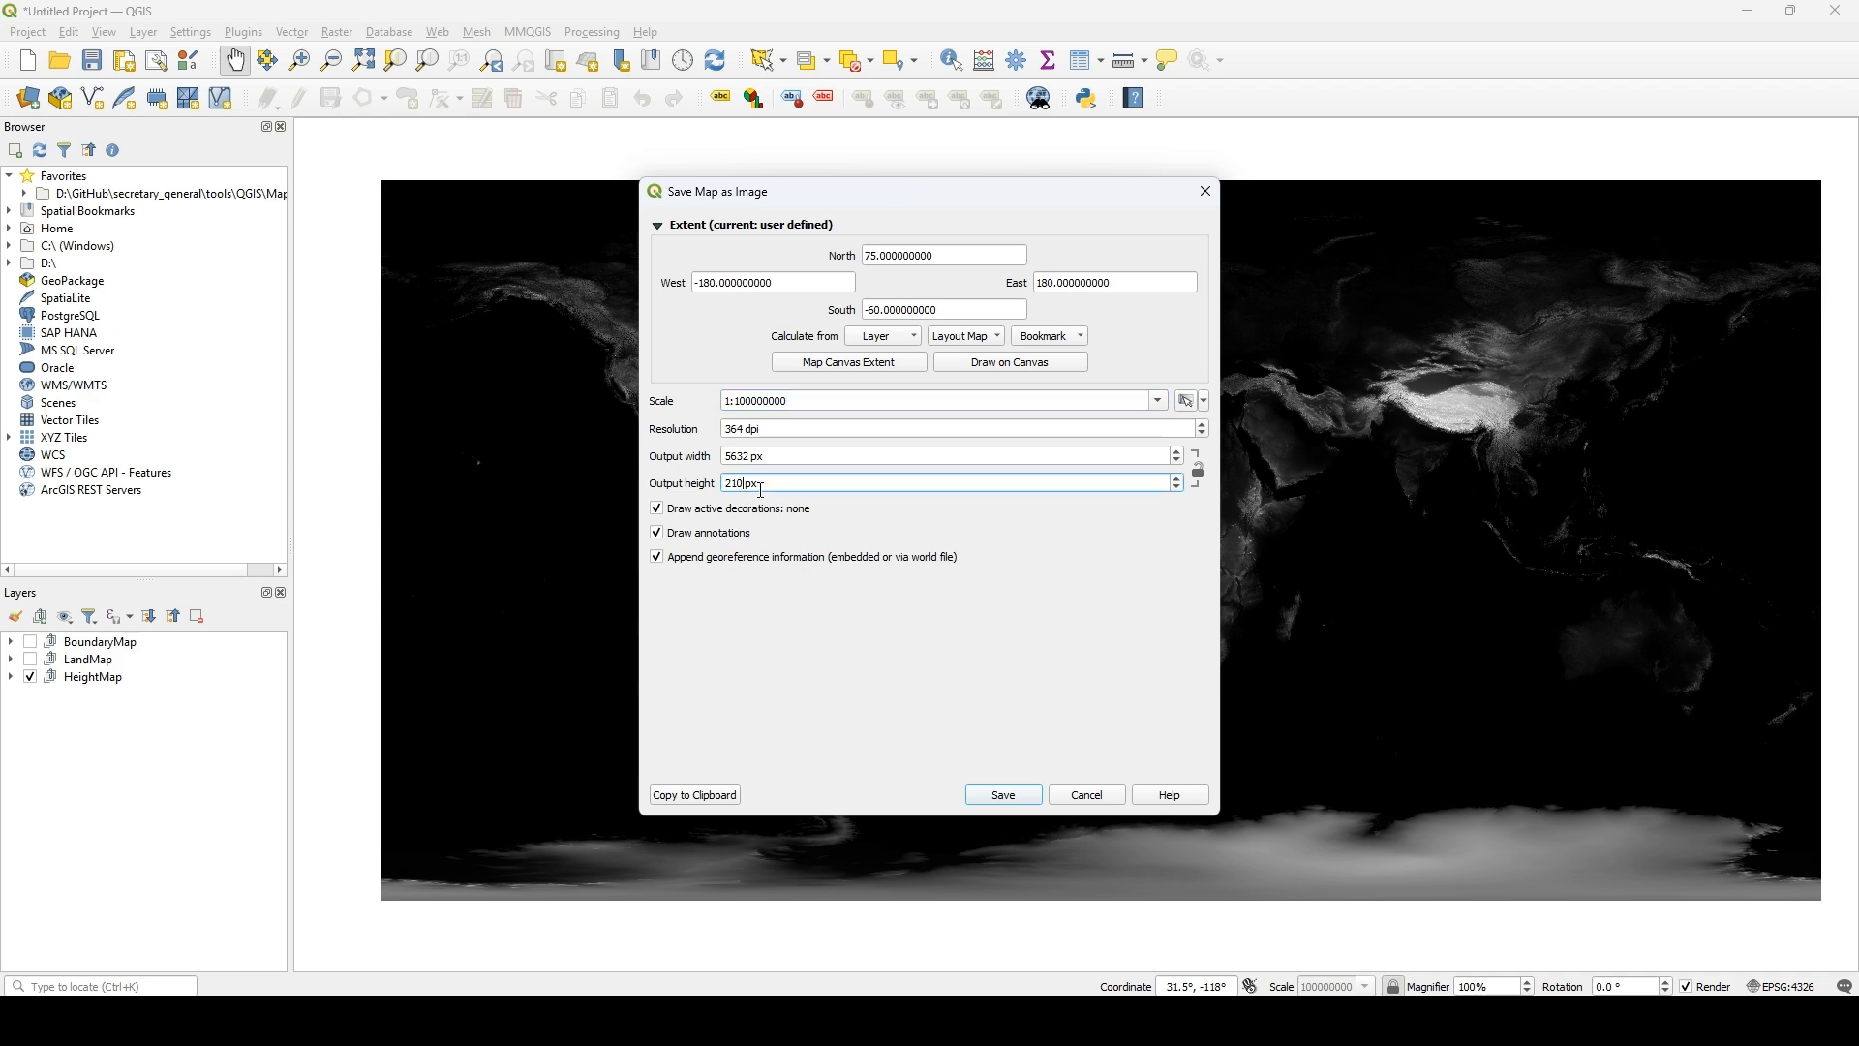
{"action": "type", "text": "112"}
{"action": "left_click", "coordinate": [861, 402]}
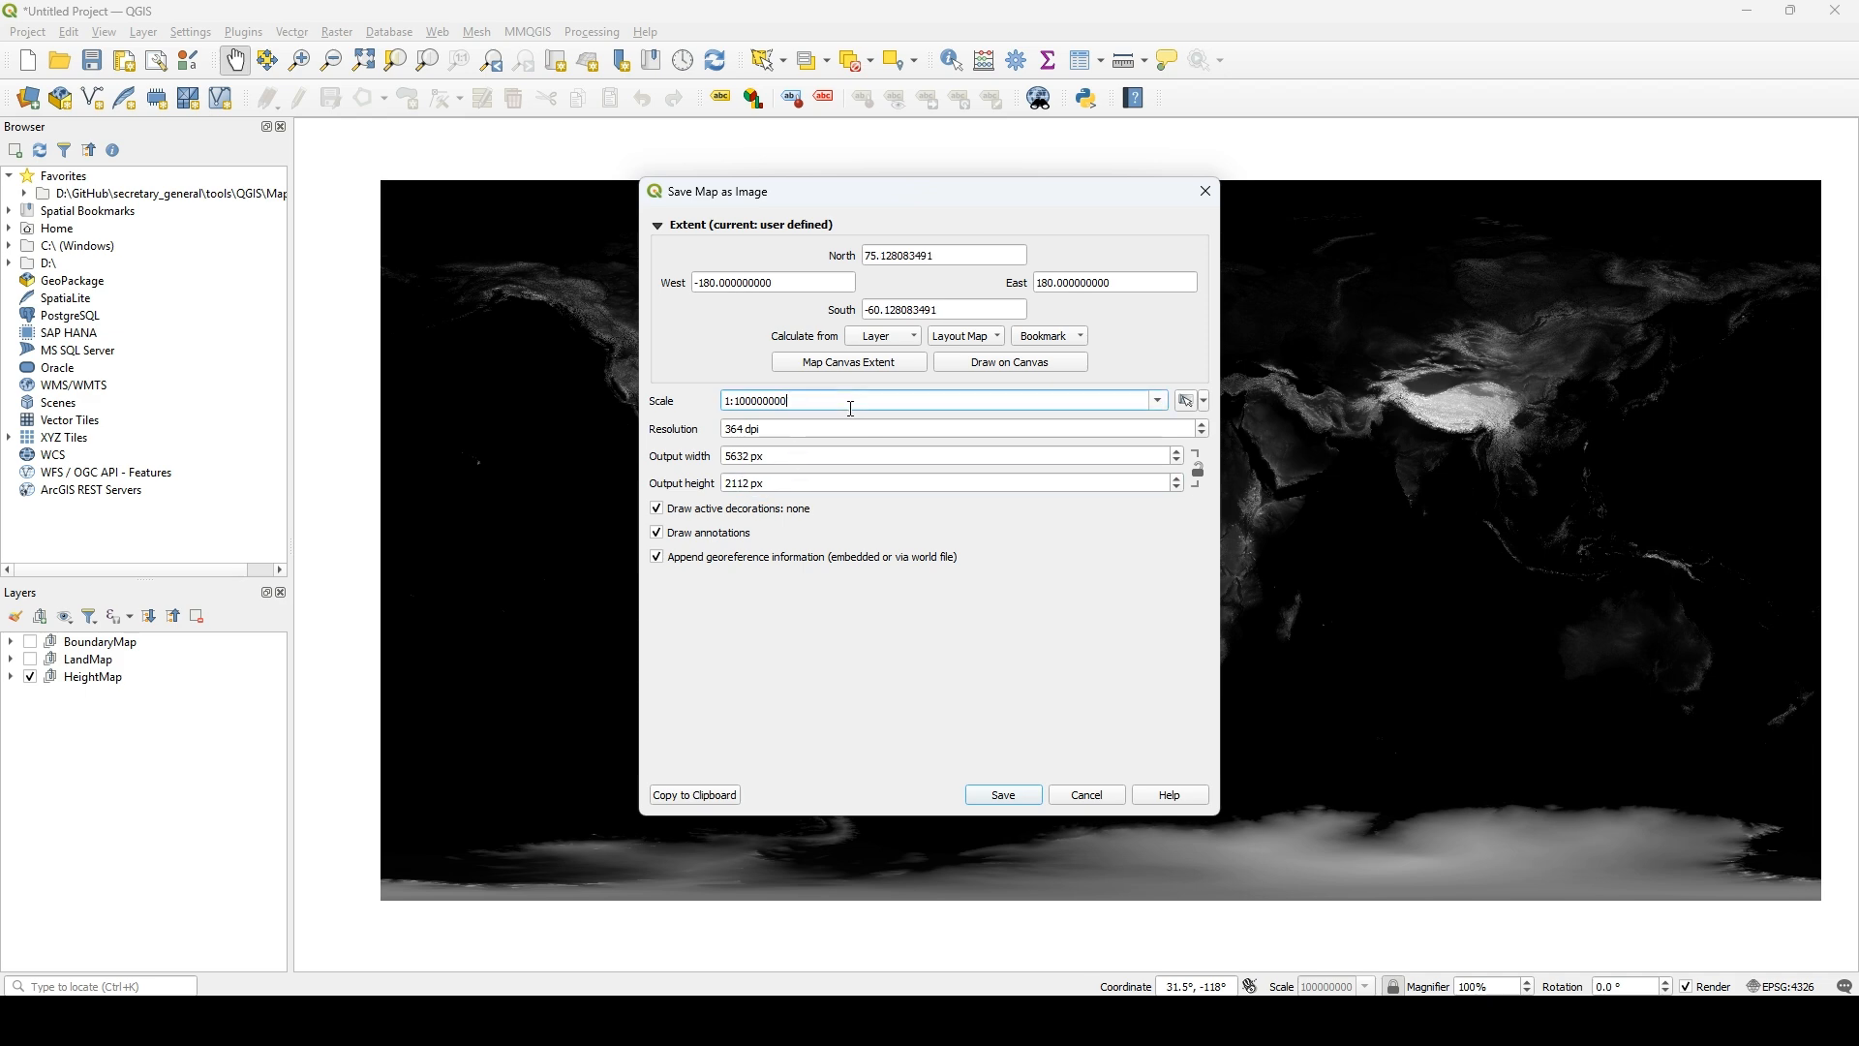
- Save the height map image as heightimage in PNG format in the outputqgis folder and dismiss the notification
{"action": "left_click", "coordinate": [1003, 796]}
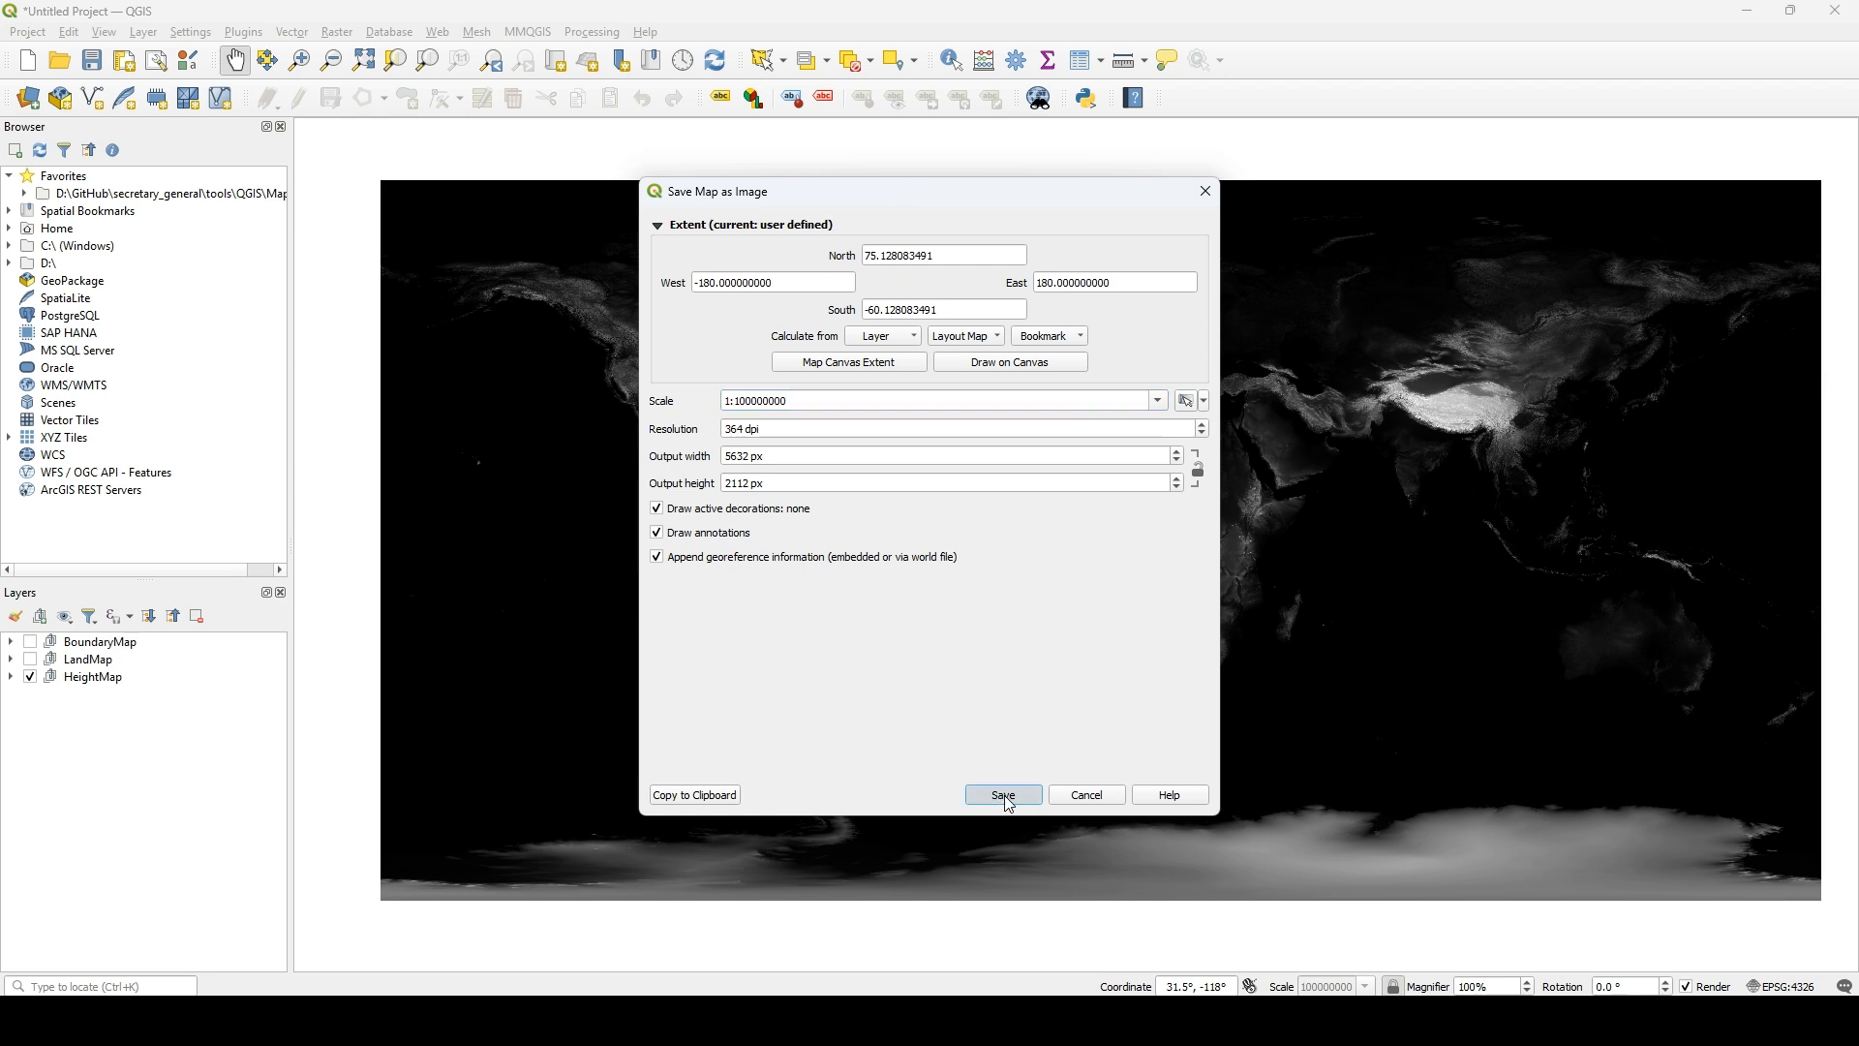
{"action": "type", "text": "heightimage"}
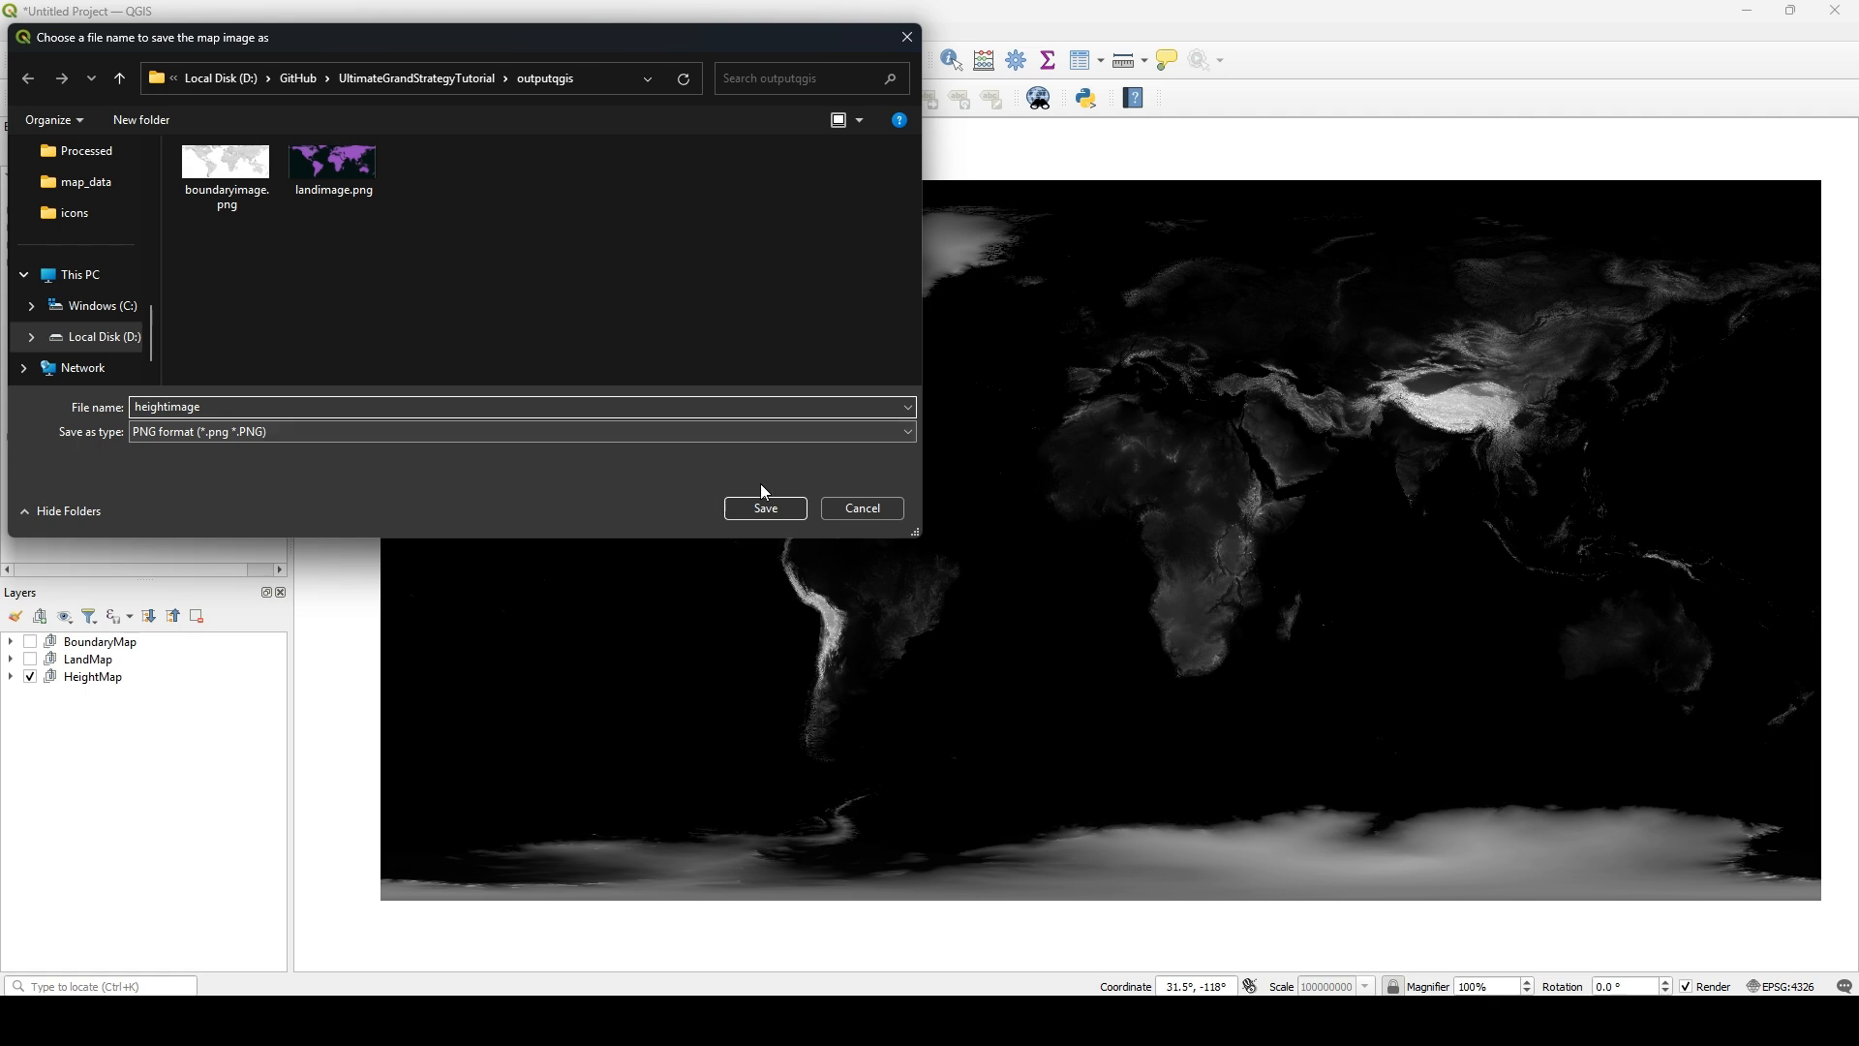
{"action": "left_click", "coordinate": [776, 508]}
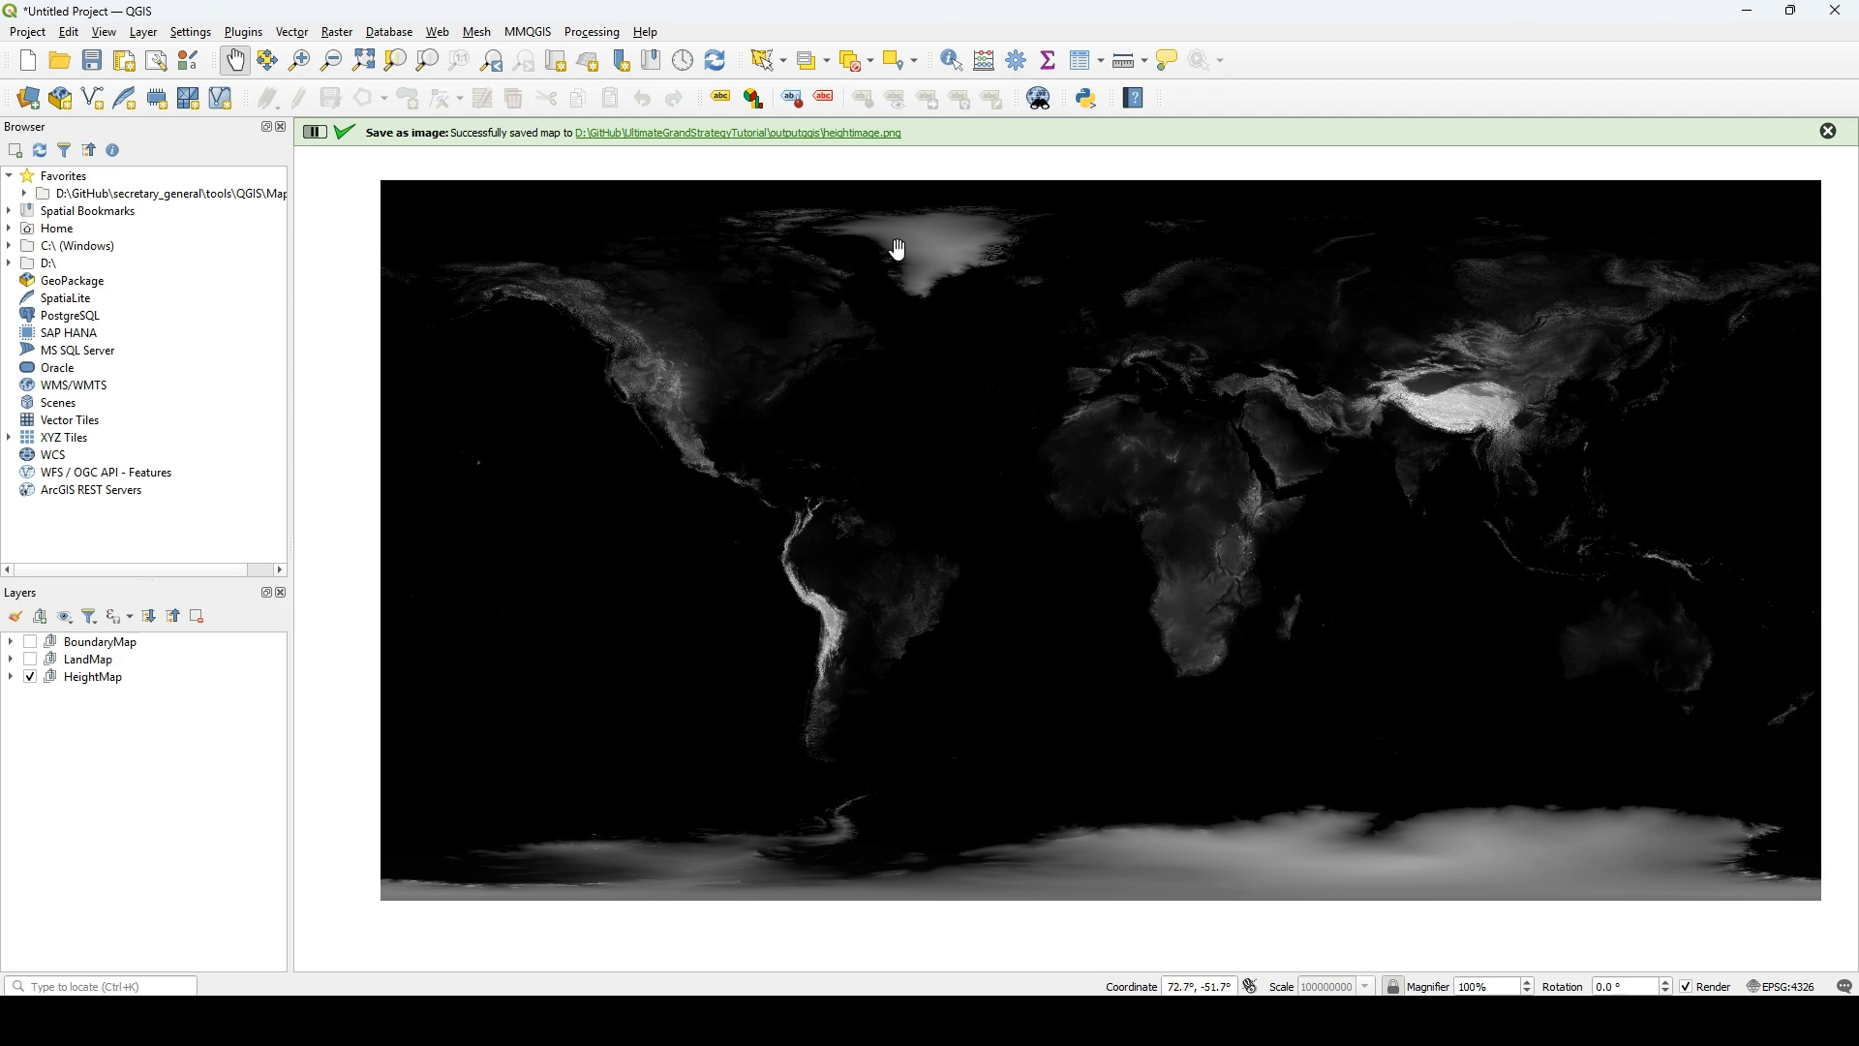
{"action": "left_click", "coordinate": [1830, 134]}
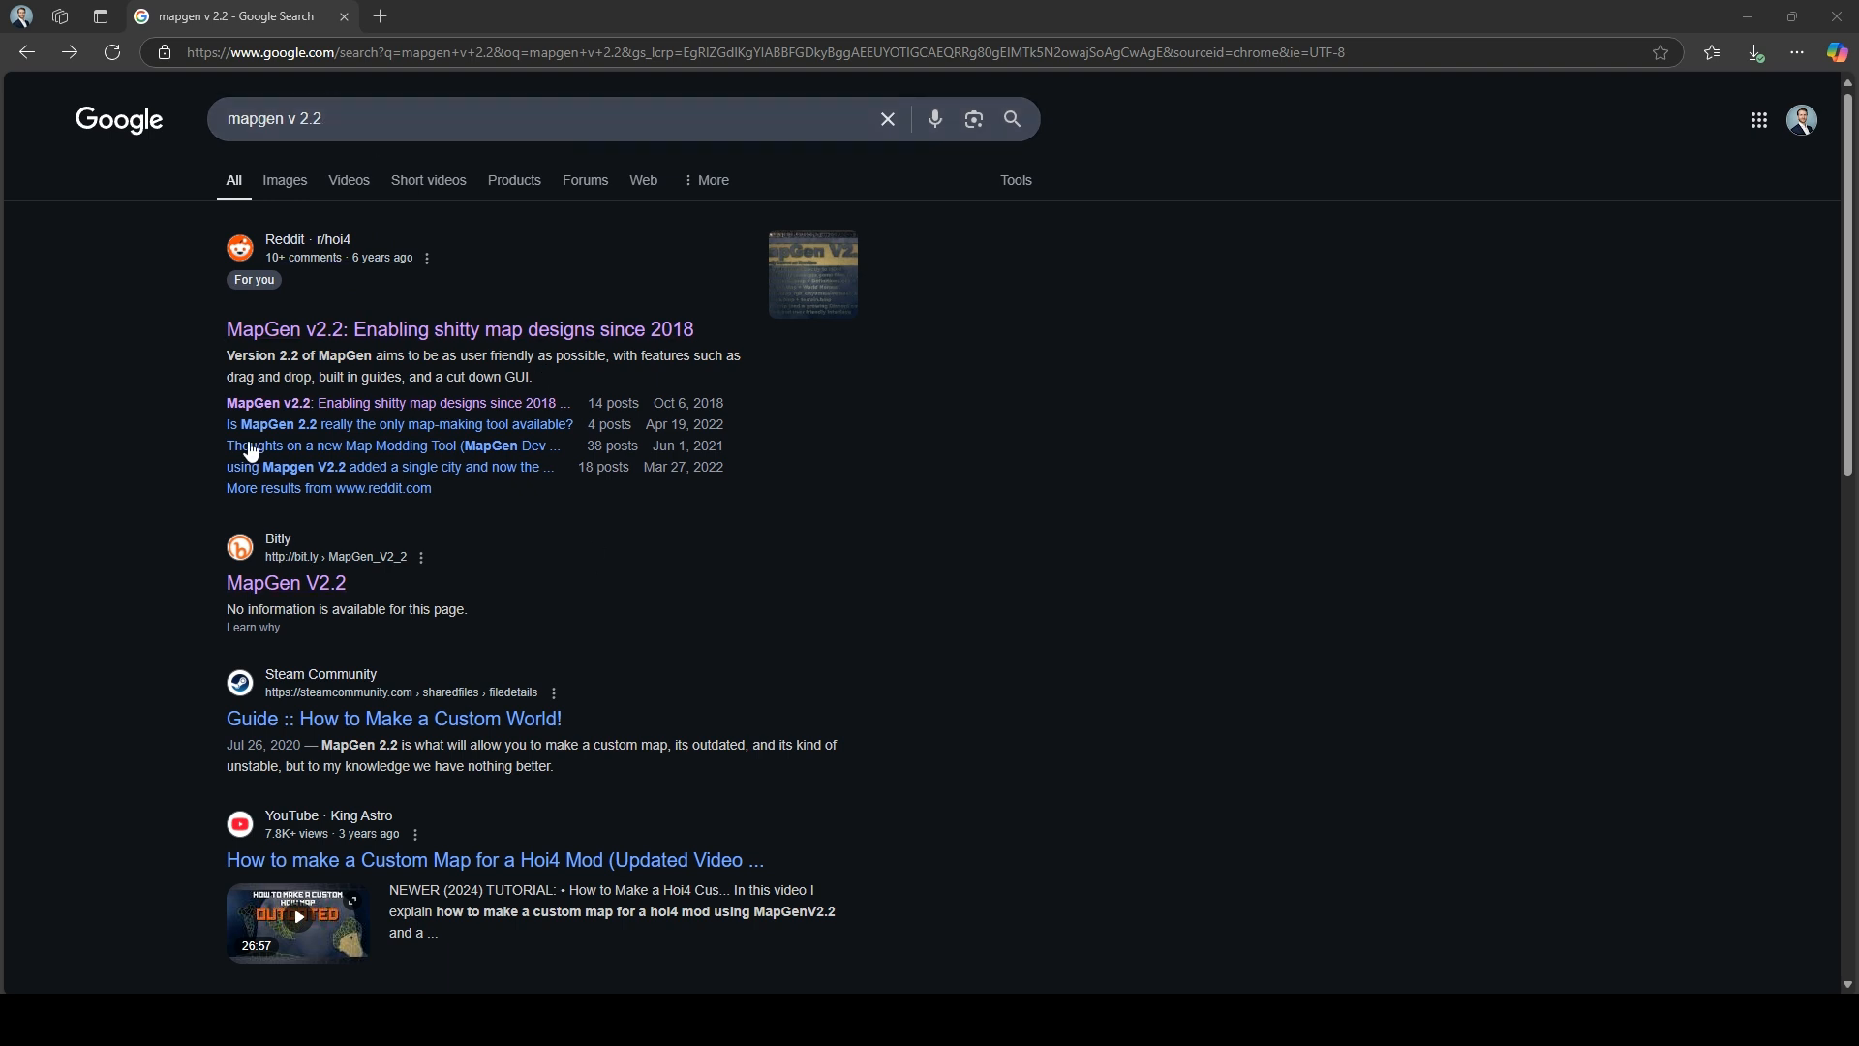
- Open the MapGen V2.2 download folder from the search results and switch to the local MapGenV2.2 folder in File Explorer
{"action": "left_click", "coordinate": [305, 592]}
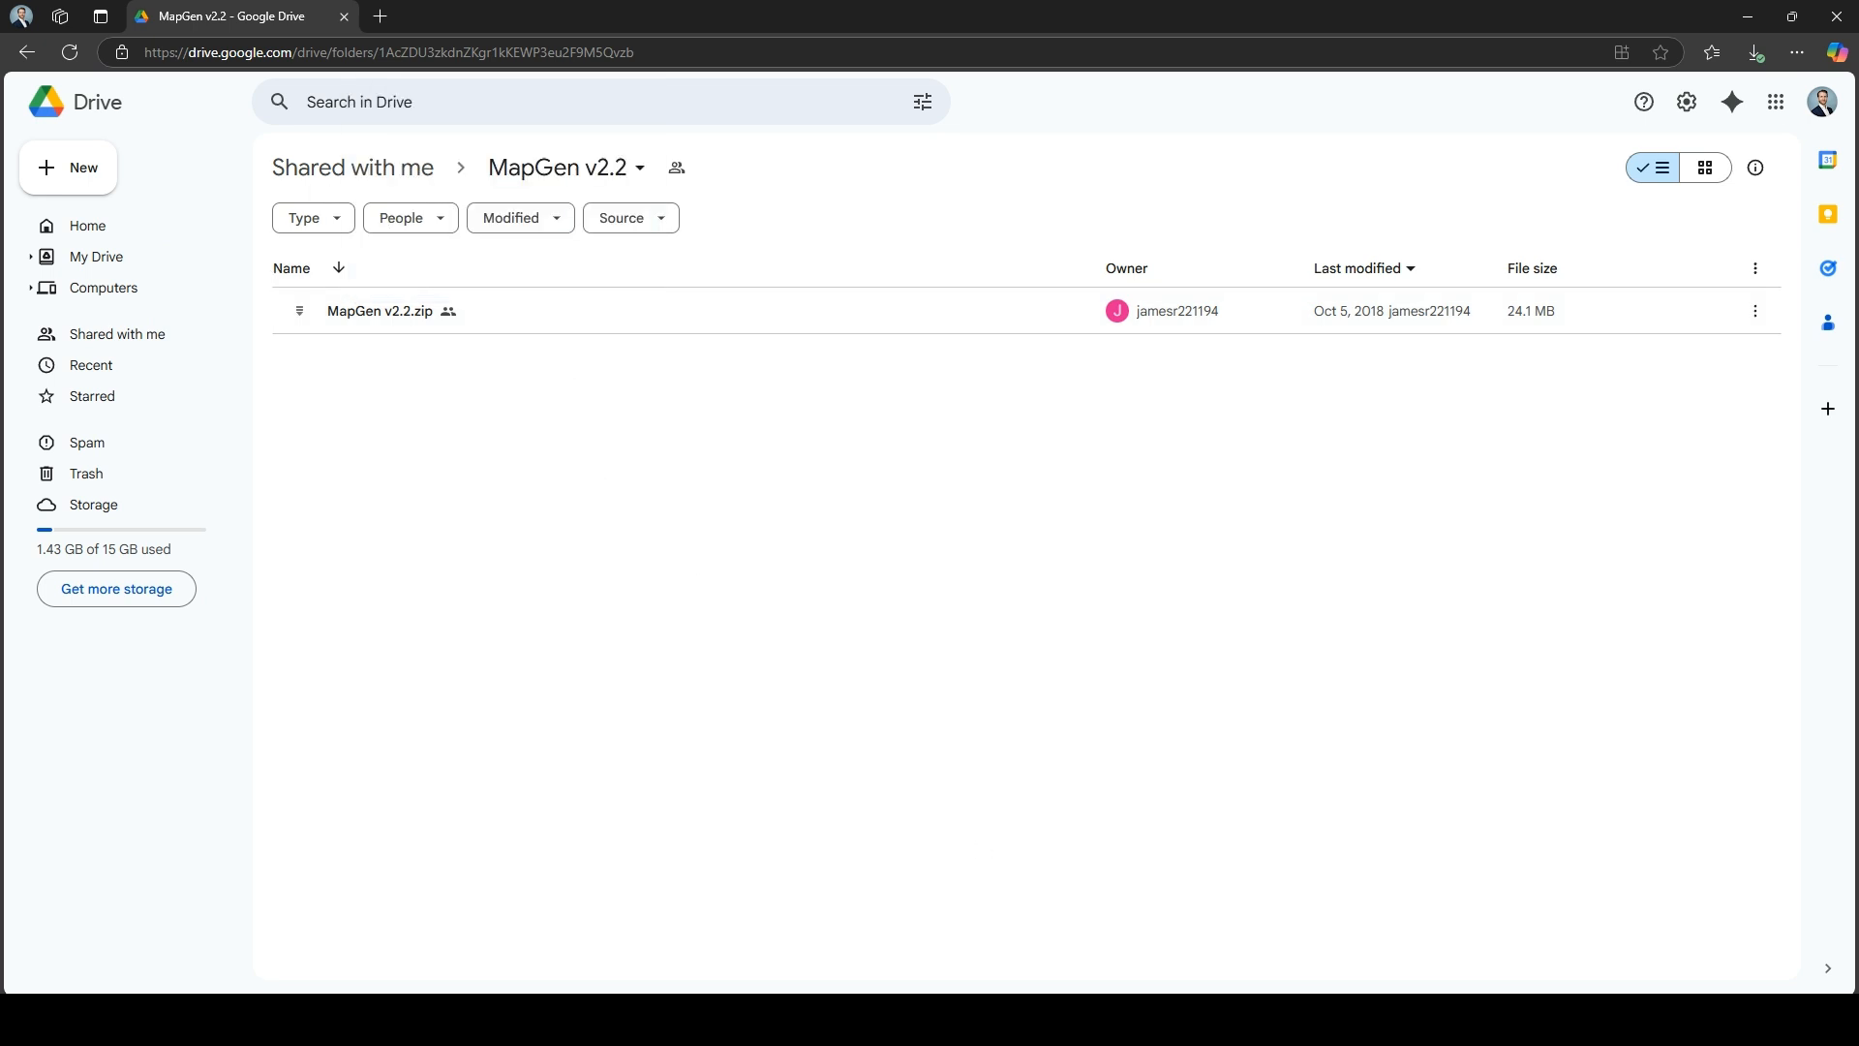
{"action": "key", "text": "alt+Tab"}
{"action": "left_click_drag", "start_coordinate": [687, 196], "coordinate": [490, 143]}
{"action": "left_click", "coordinate": [269, 161]}
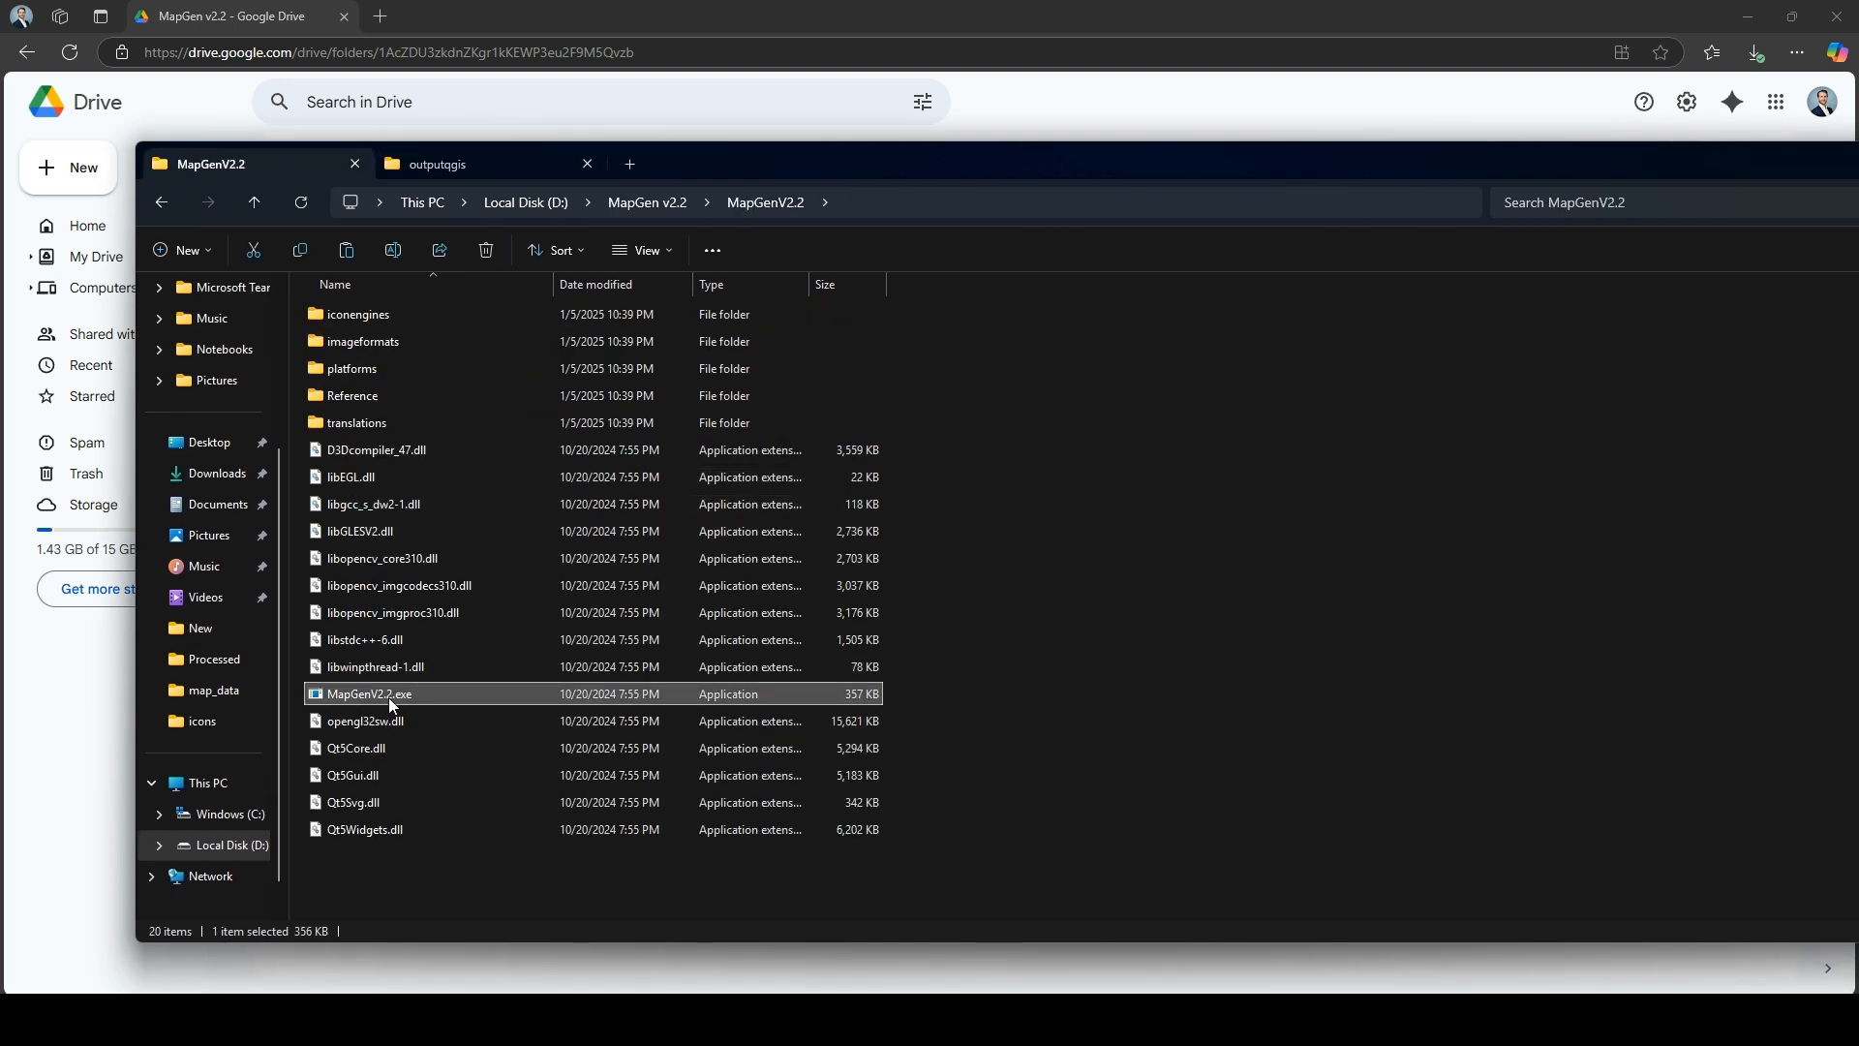
- Close the browser and launch MapGenV2.2.exe from the MapGenV2.2 folder
{"action": "left_click", "coordinate": [342, 13]}
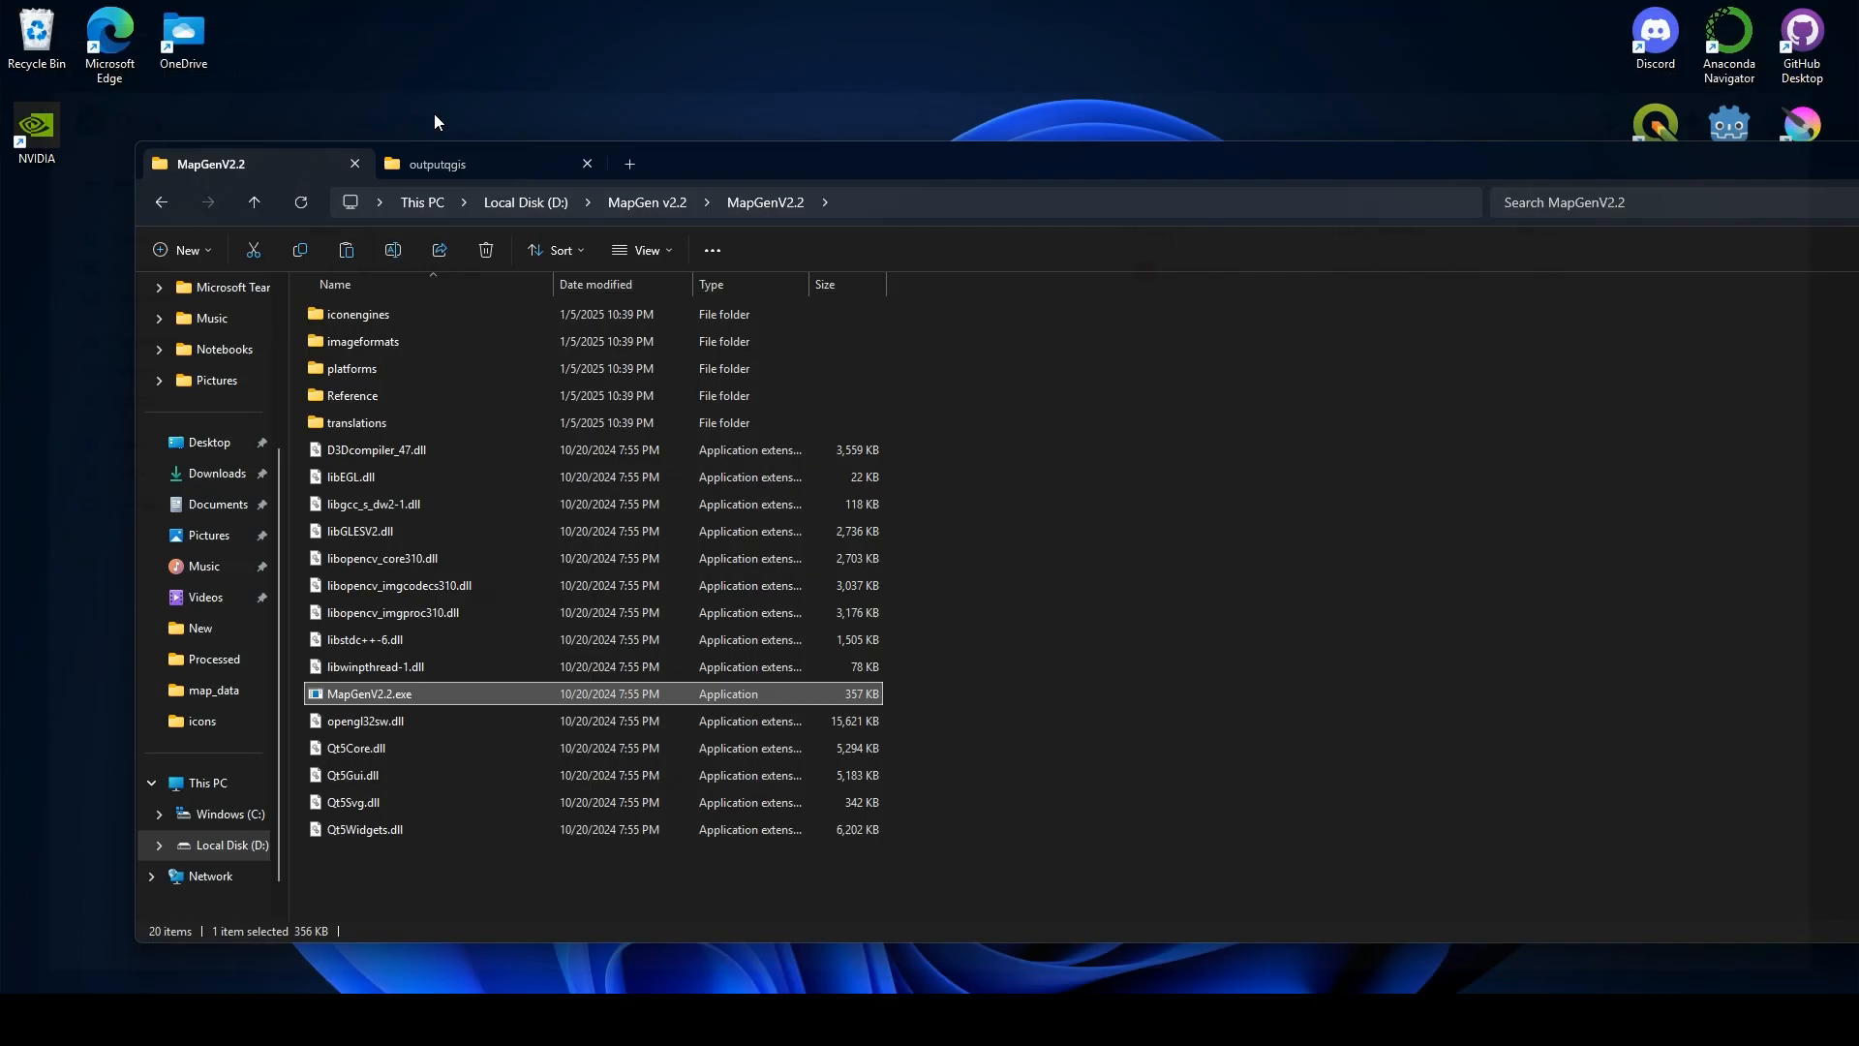
{"action": "double_click", "coordinate": [420, 691]}
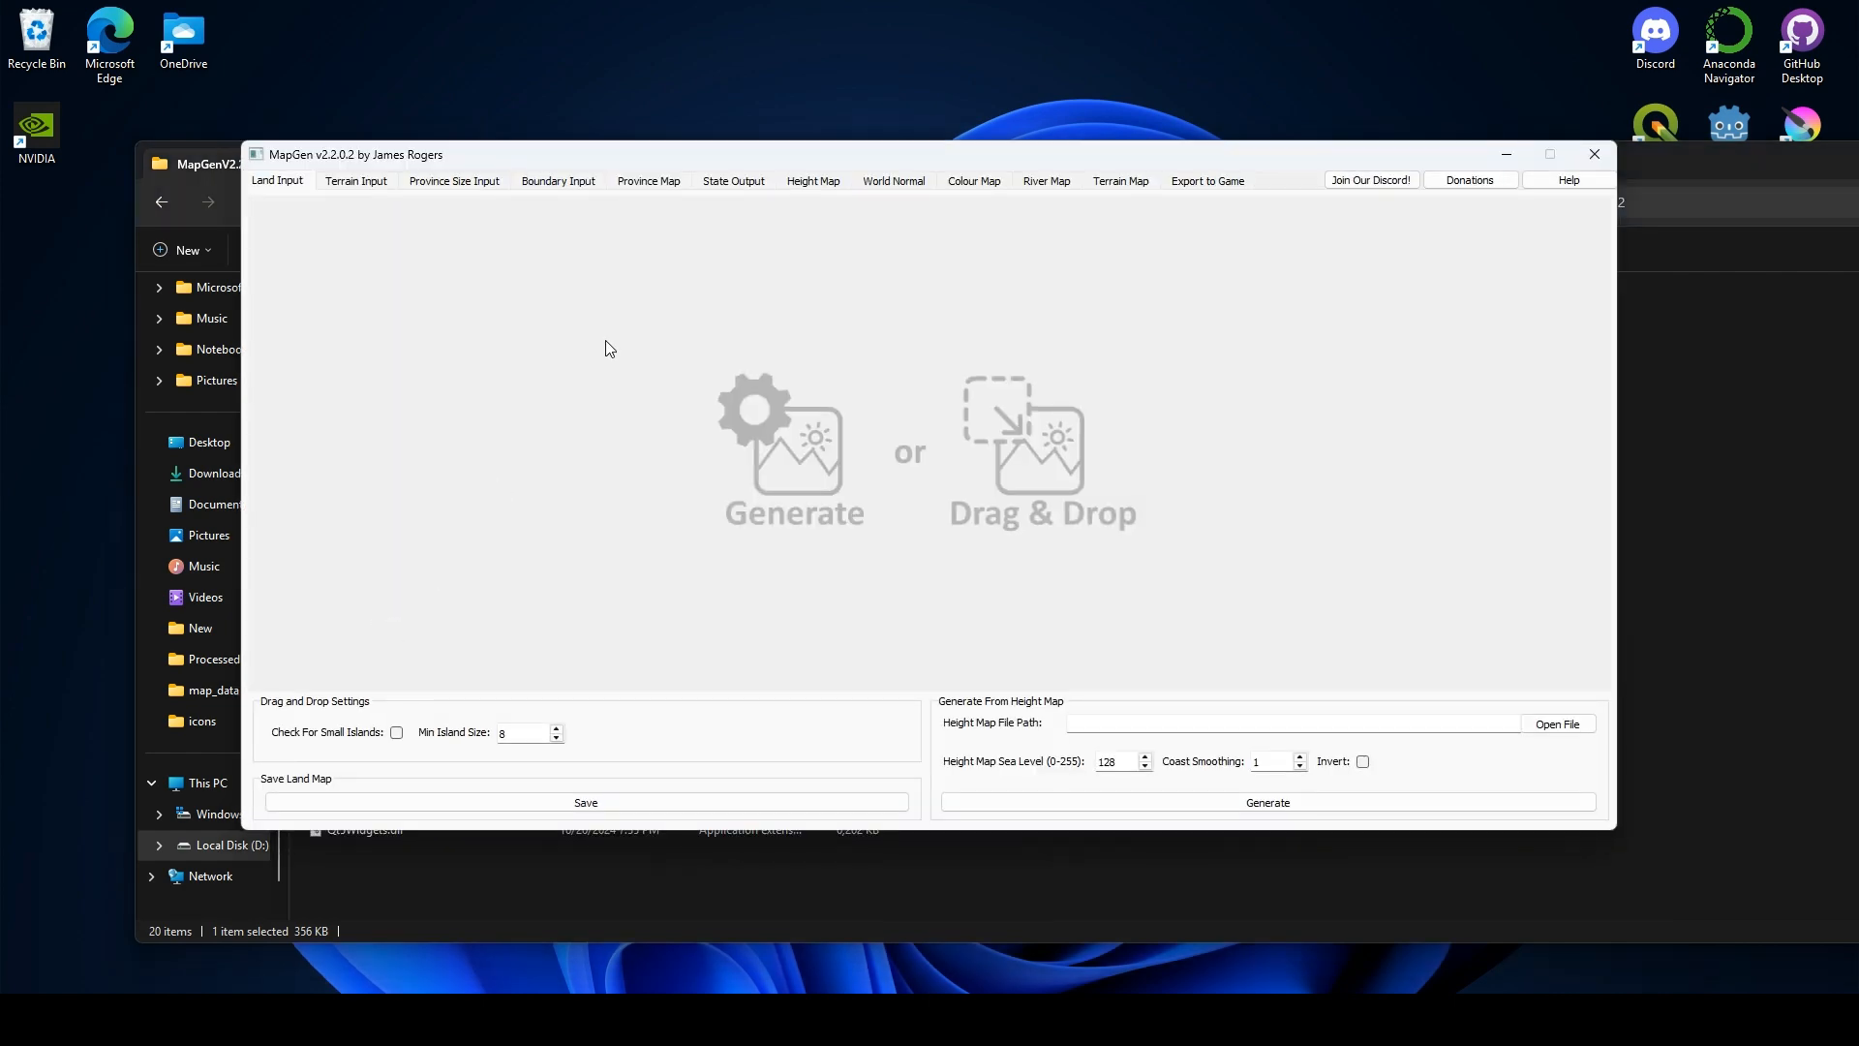
- Arrange the MapGen window and the File Explorer window side by side, with the outputqgis folder showing in File Explorer
{"action": "left_click_drag", "start_coordinate": [680, 155], "coordinate": [550, 161]}
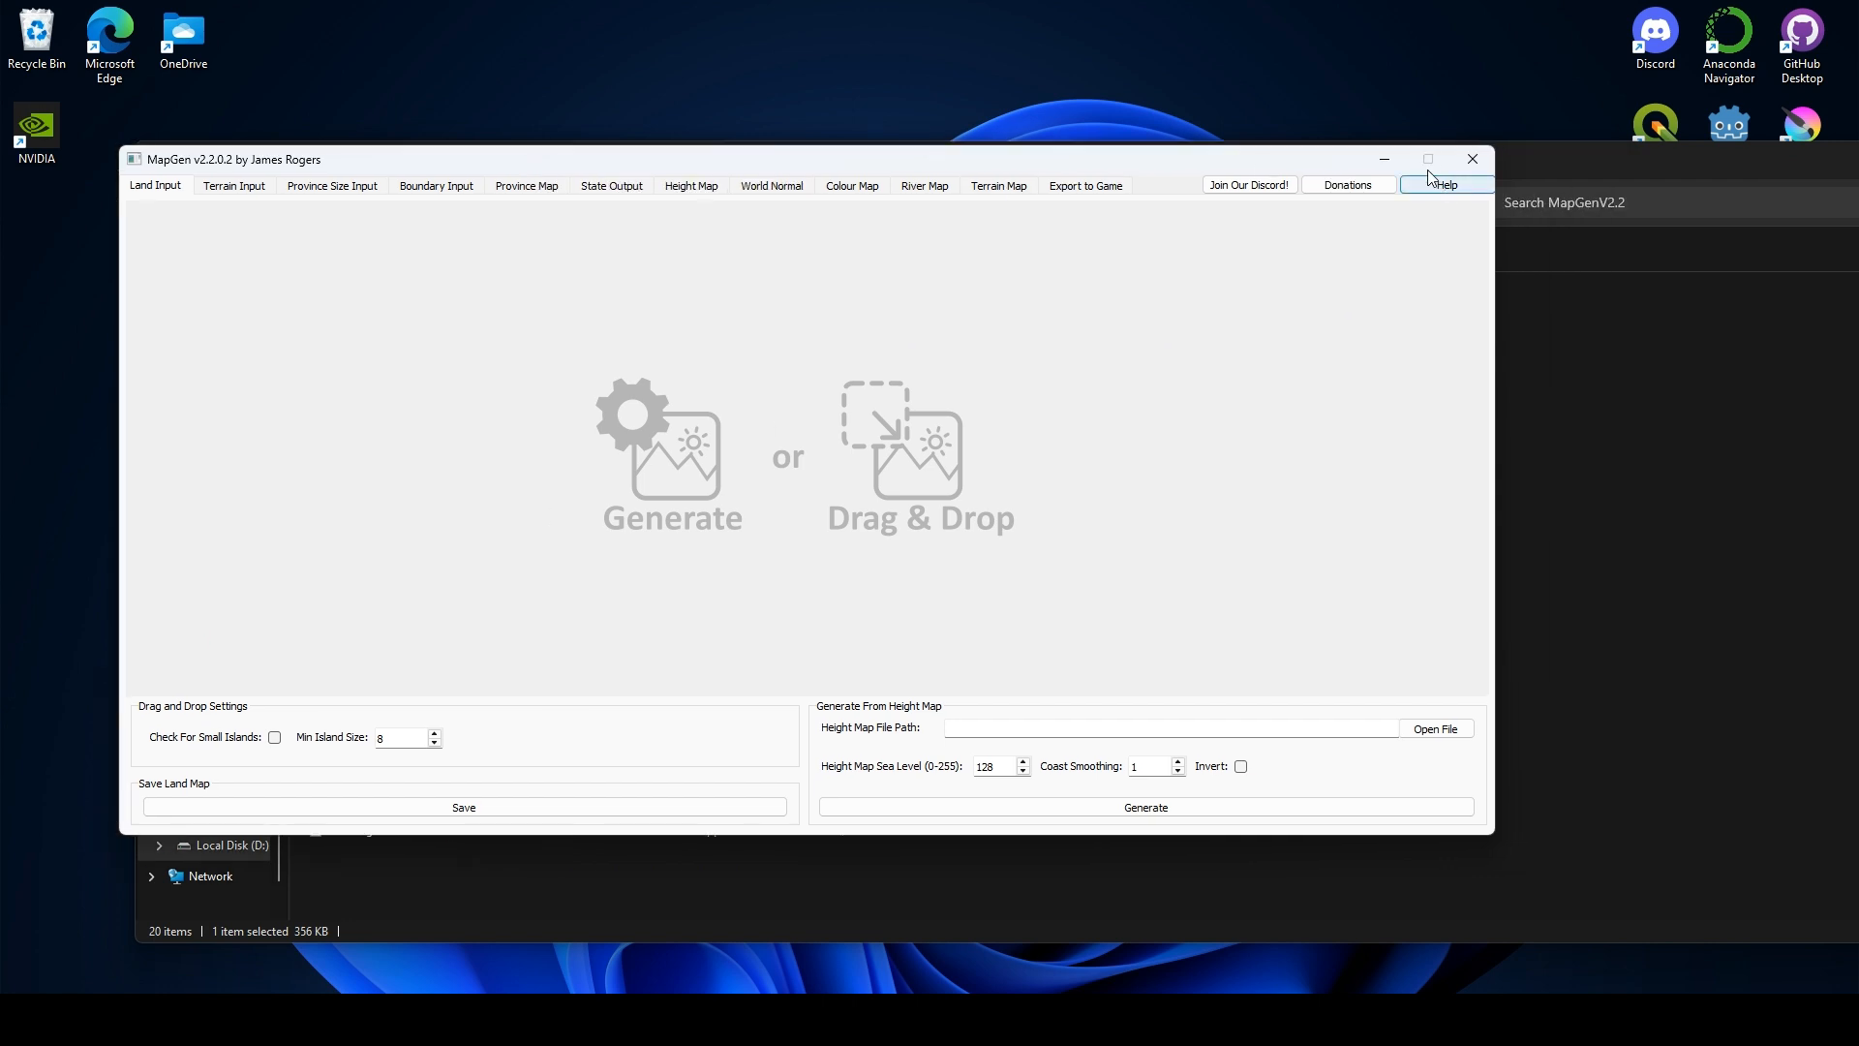
{"action": "left_click_drag", "start_coordinate": [1028, 172], "coordinate": [931, 100]}
{"action": "left_click", "coordinate": [1458, 165]}
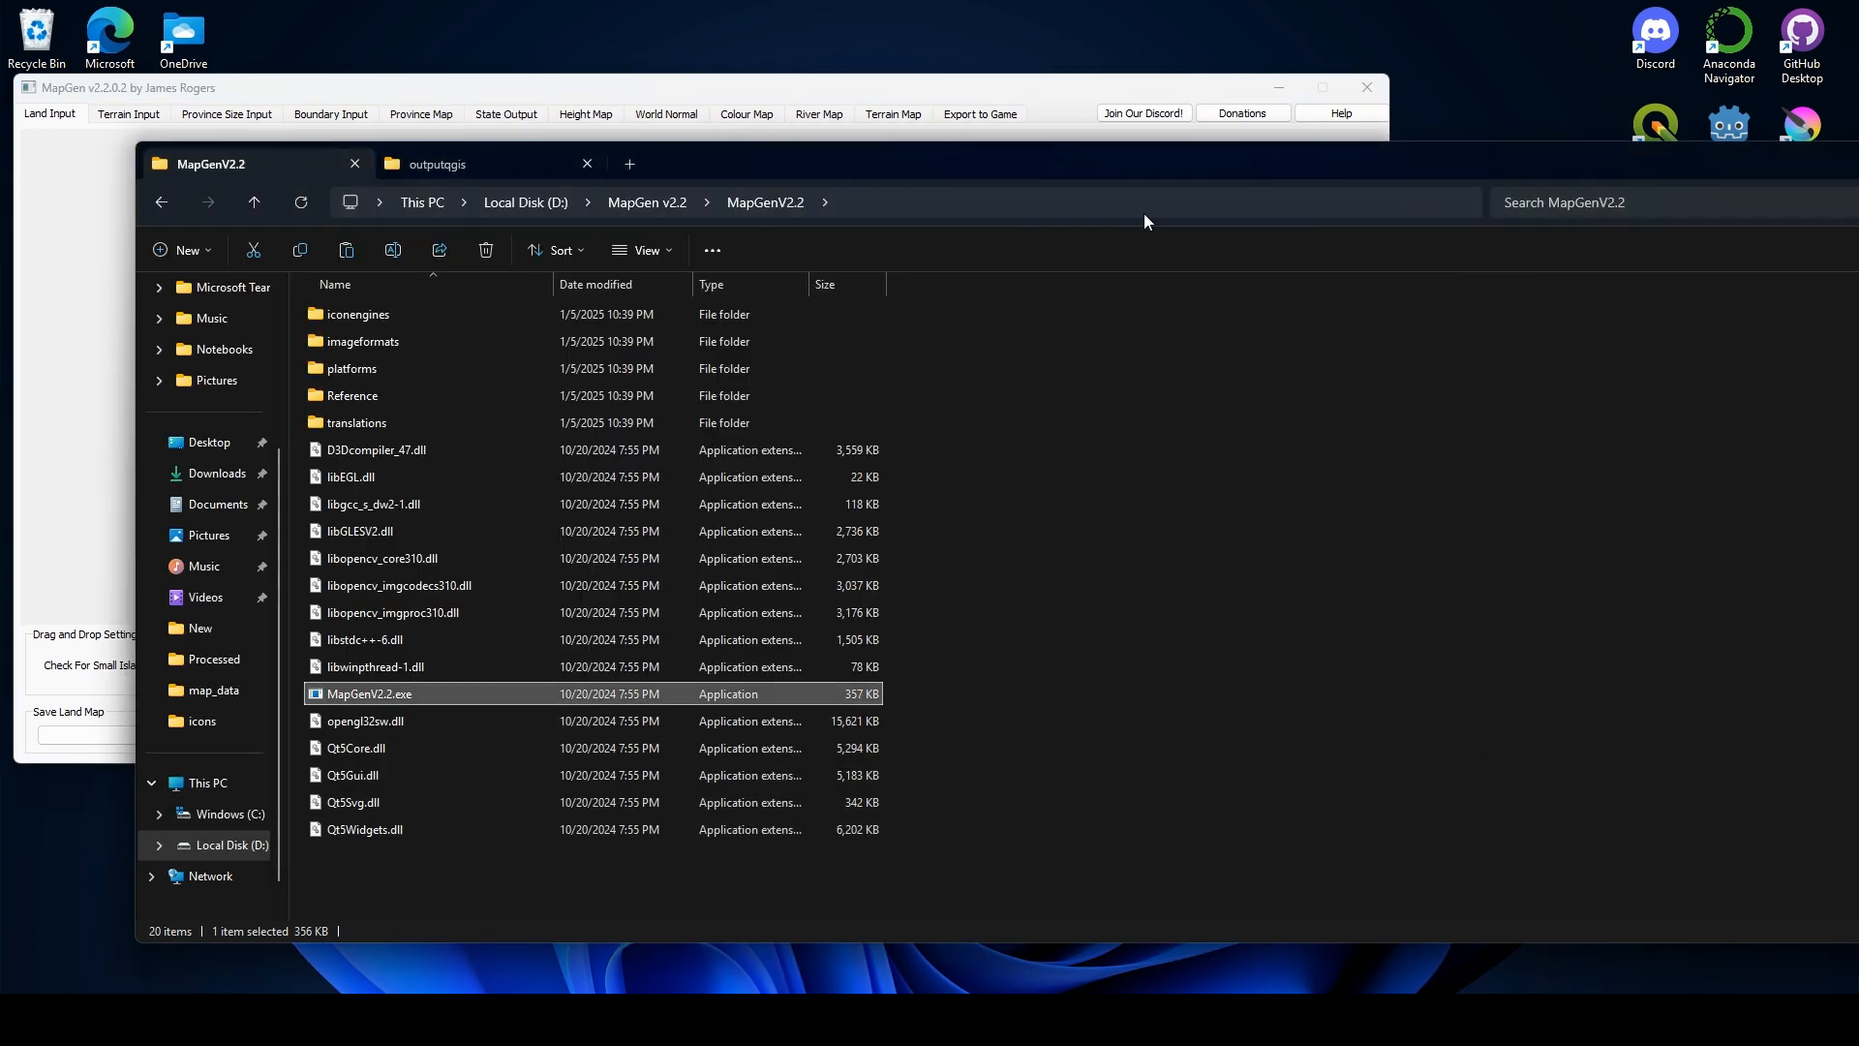
{"action": "left_click_drag", "start_coordinate": [707, 165], "coordinate": [804, 165]}
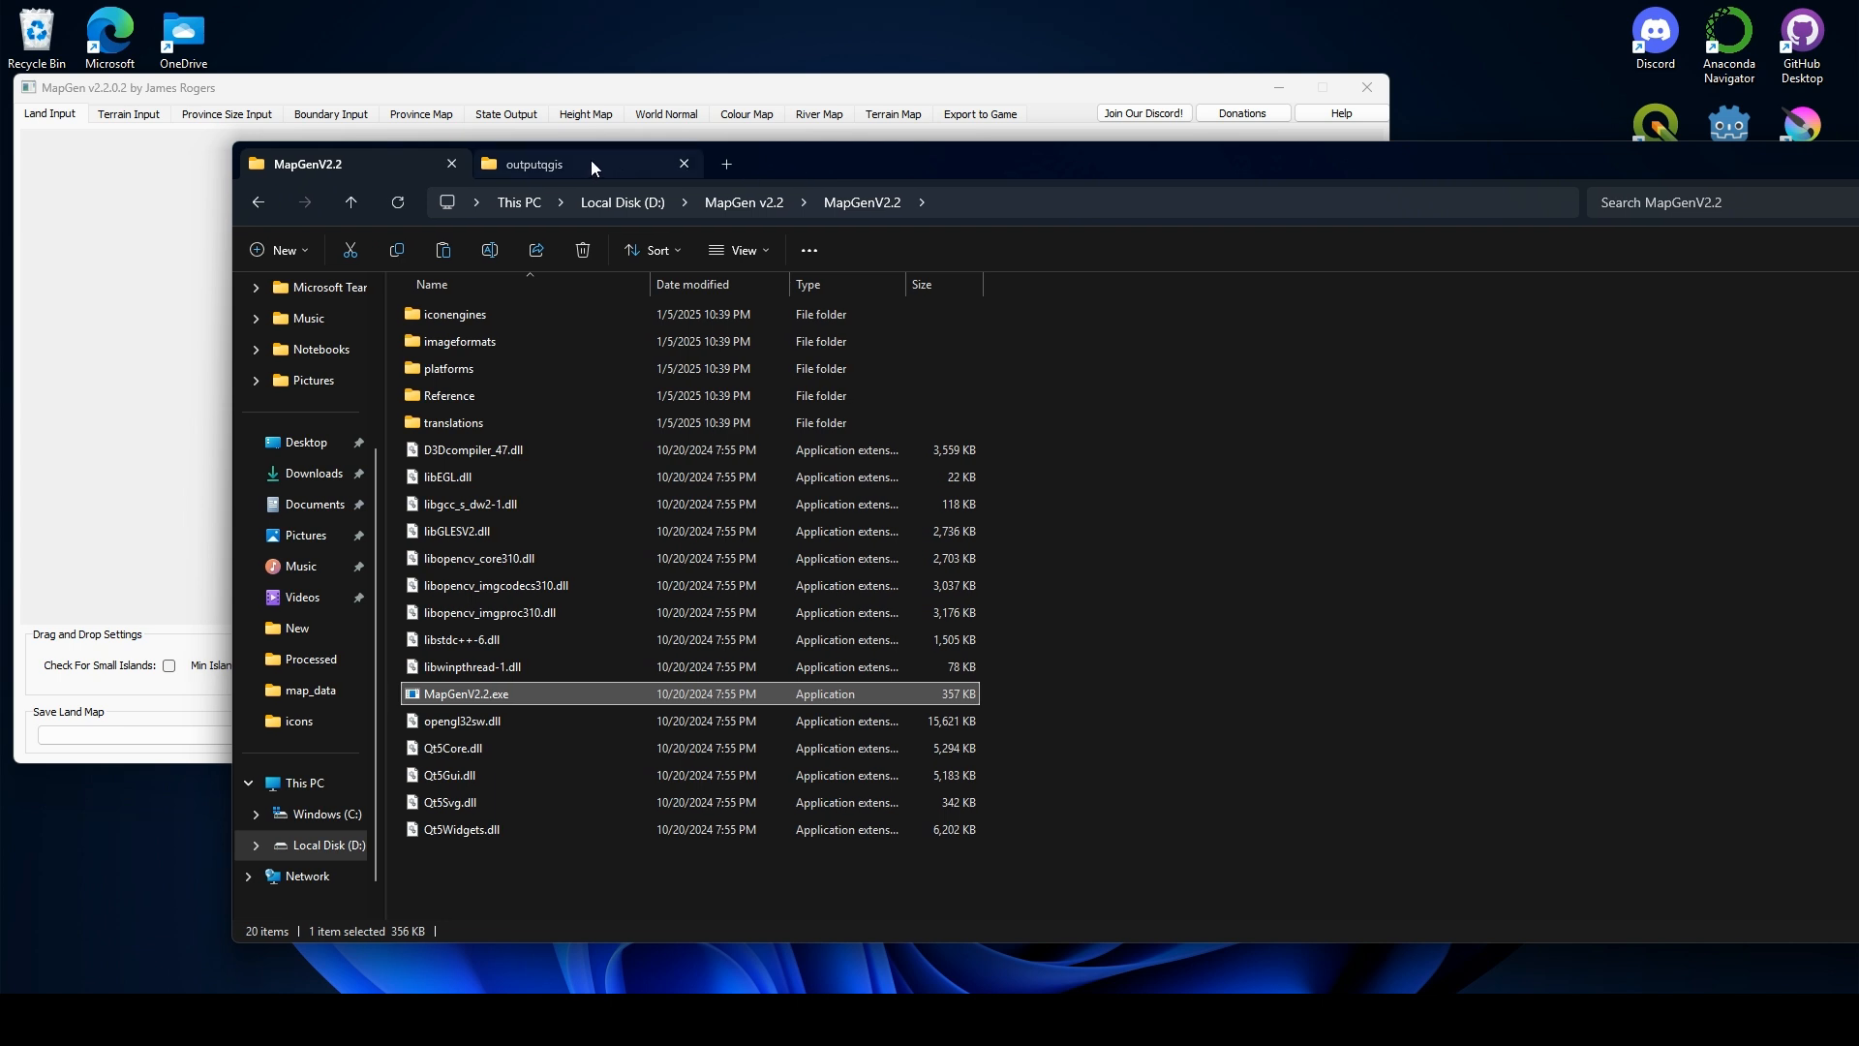
{"action": "left_click", "coordinate": [591, 163]}
{"action": "left_click_drag", "start_coordinate": [870, 163], "coordinate": [792, 115]}
{"action": "left_click_drag", "start_coordinate": [152, 898], "coordinate": [760, 900]}
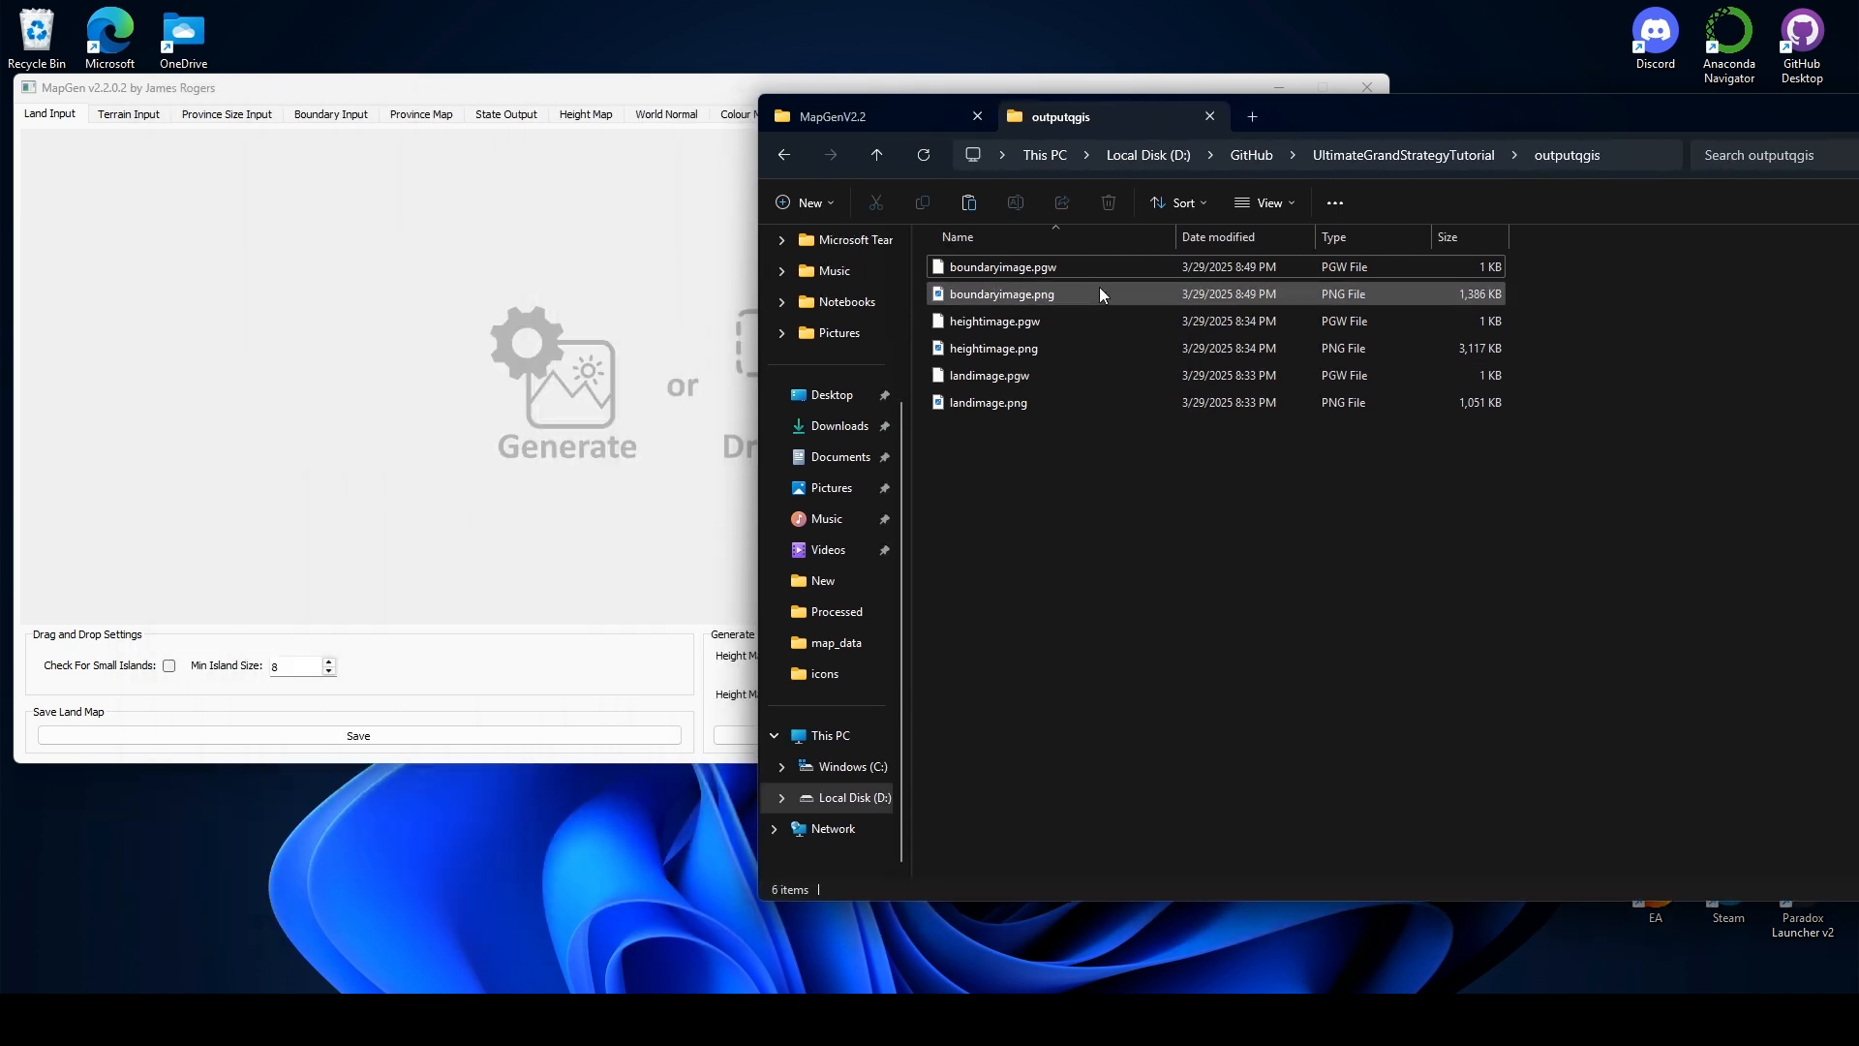
- Preview landimage.png and load it from the outputqgis folder as MapGen's land input, accepting the resolution and invalid pixel notices
{"action": "double_click", "coordinate": [1030, 407]}
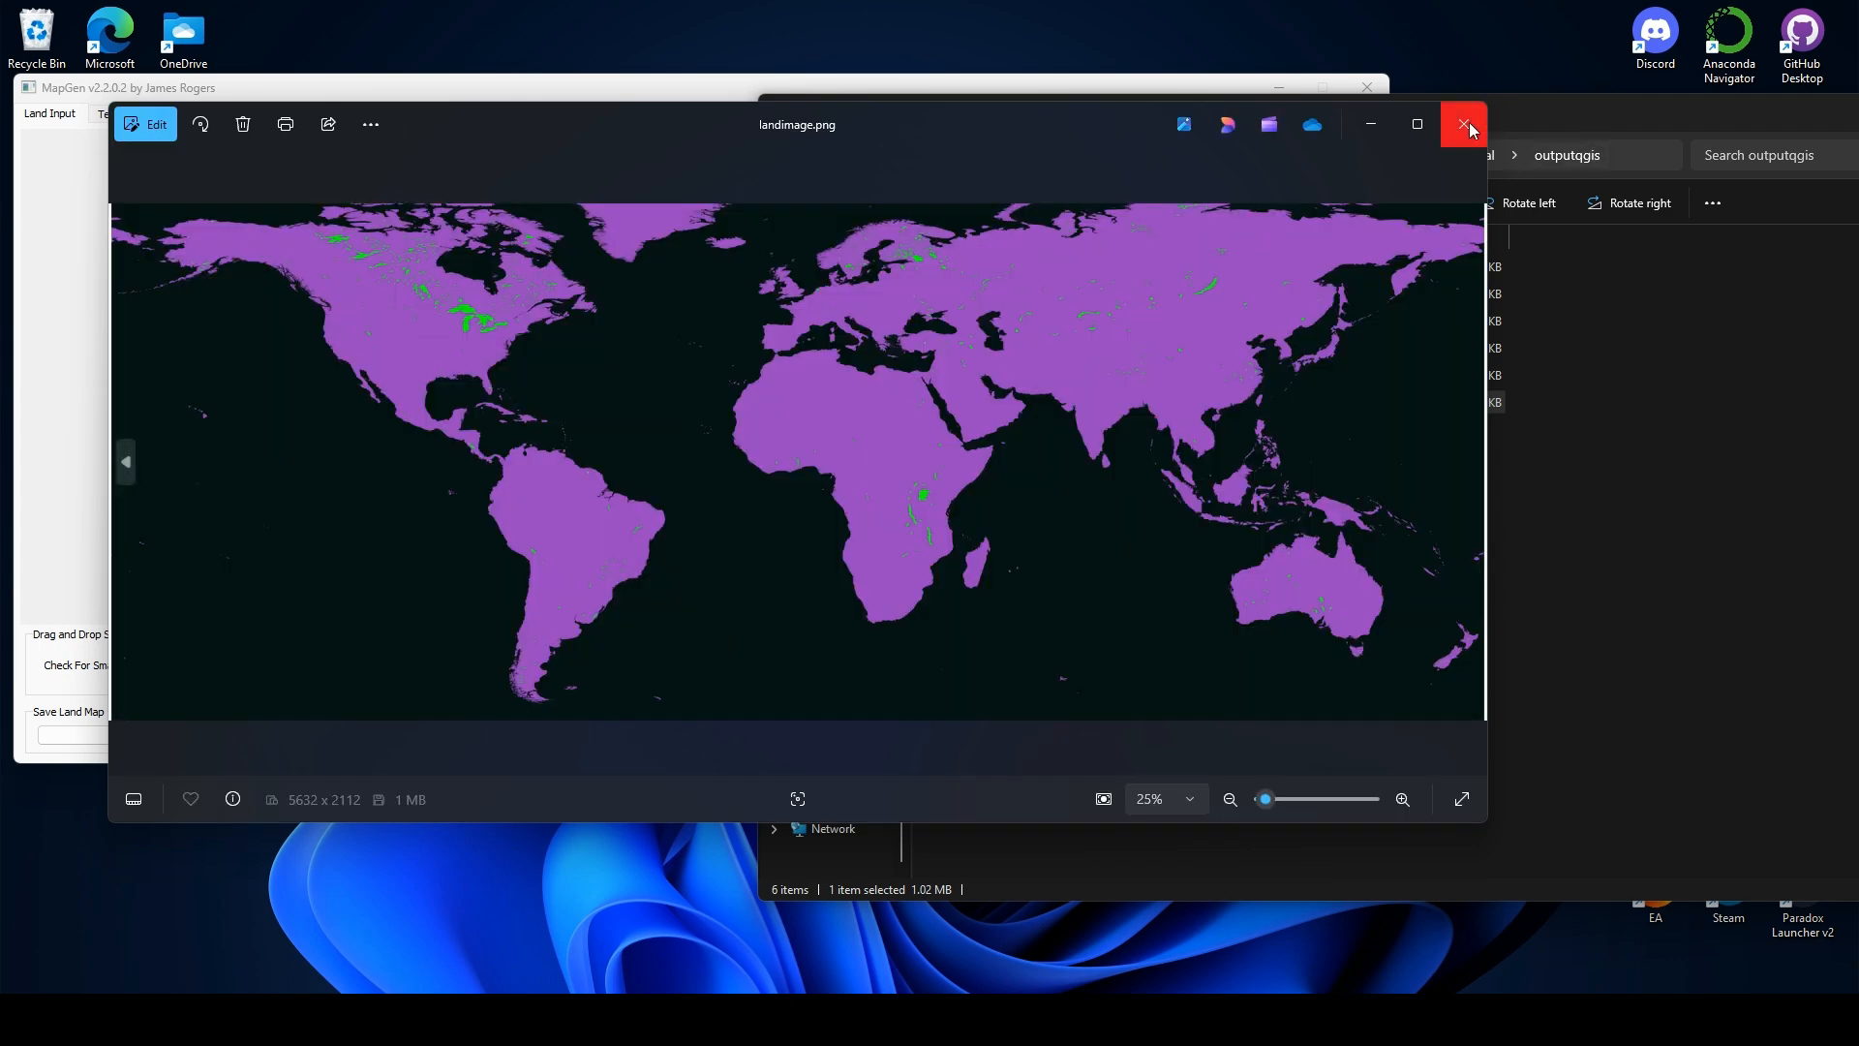
{"action": "left_click", "coordinate": [1464, 124]}
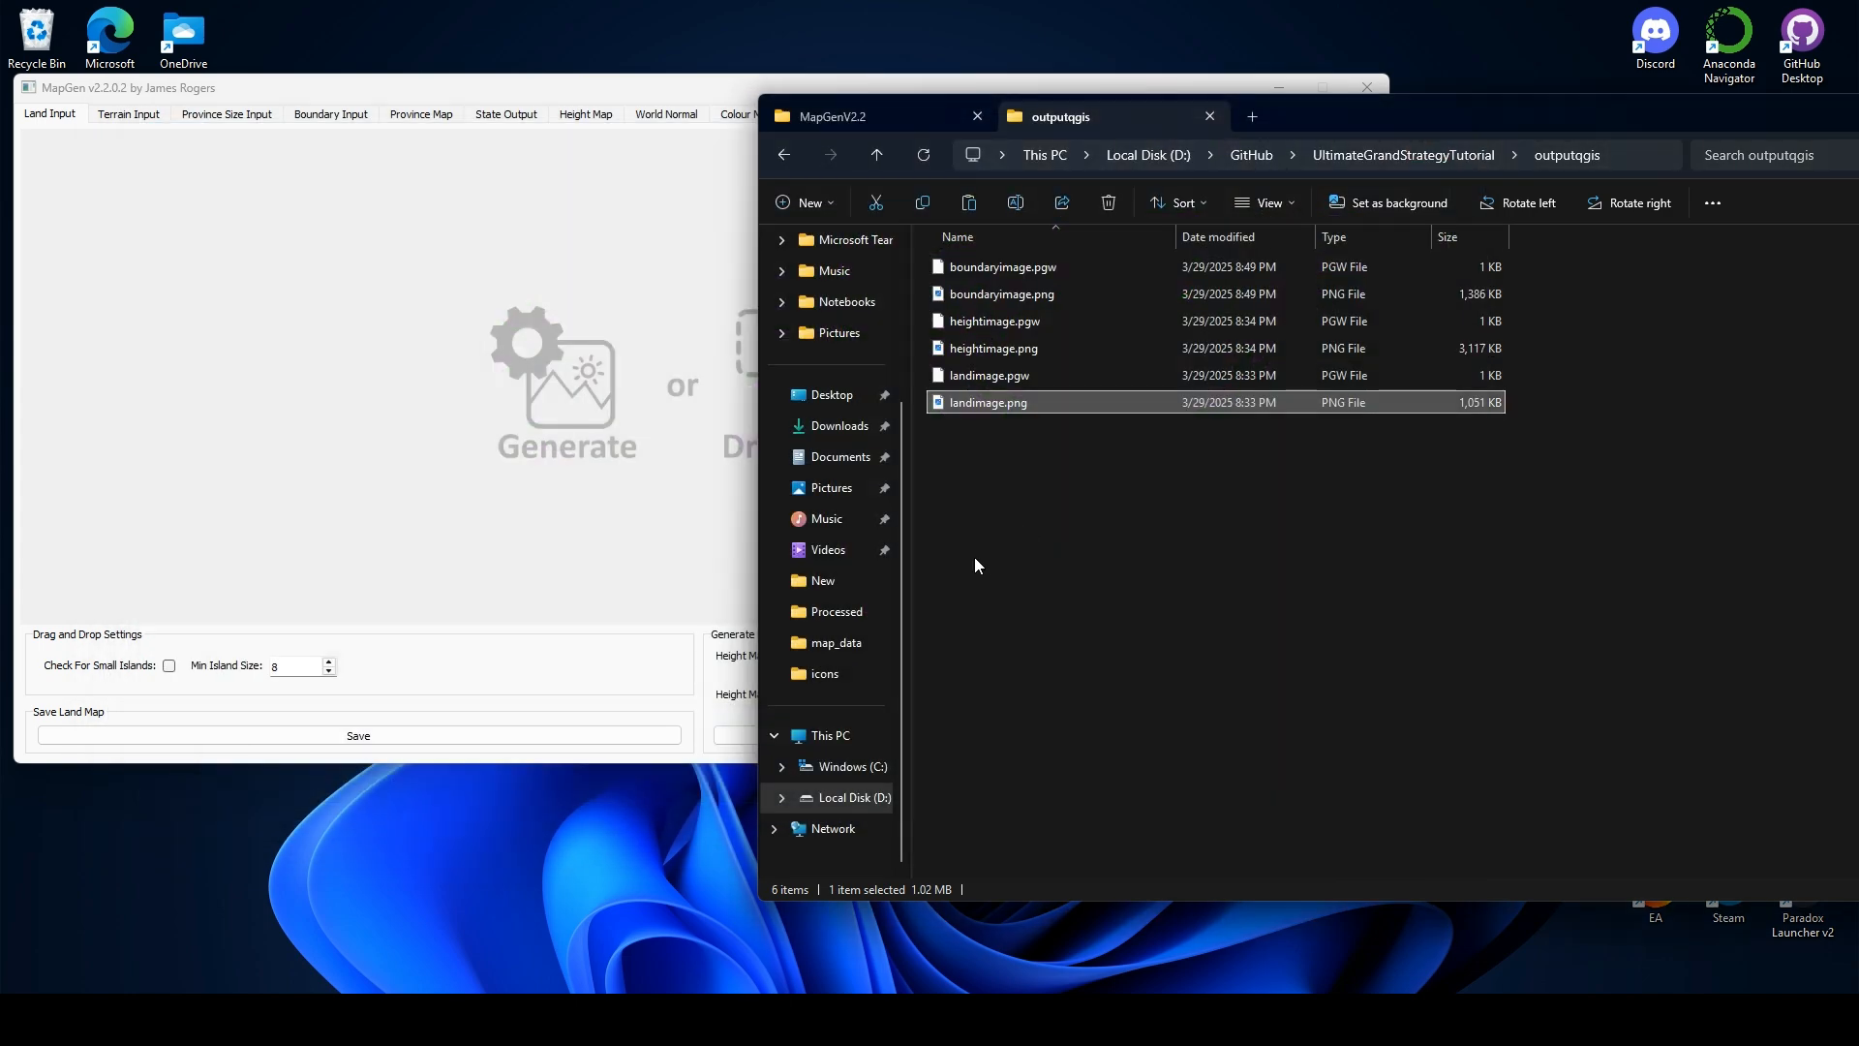
{"action": "left_click_drag", "start_coordinate": [995, 397], "coordinate": [378, 332]}
{"action": "left_click", "coordinate": [658, 392]}
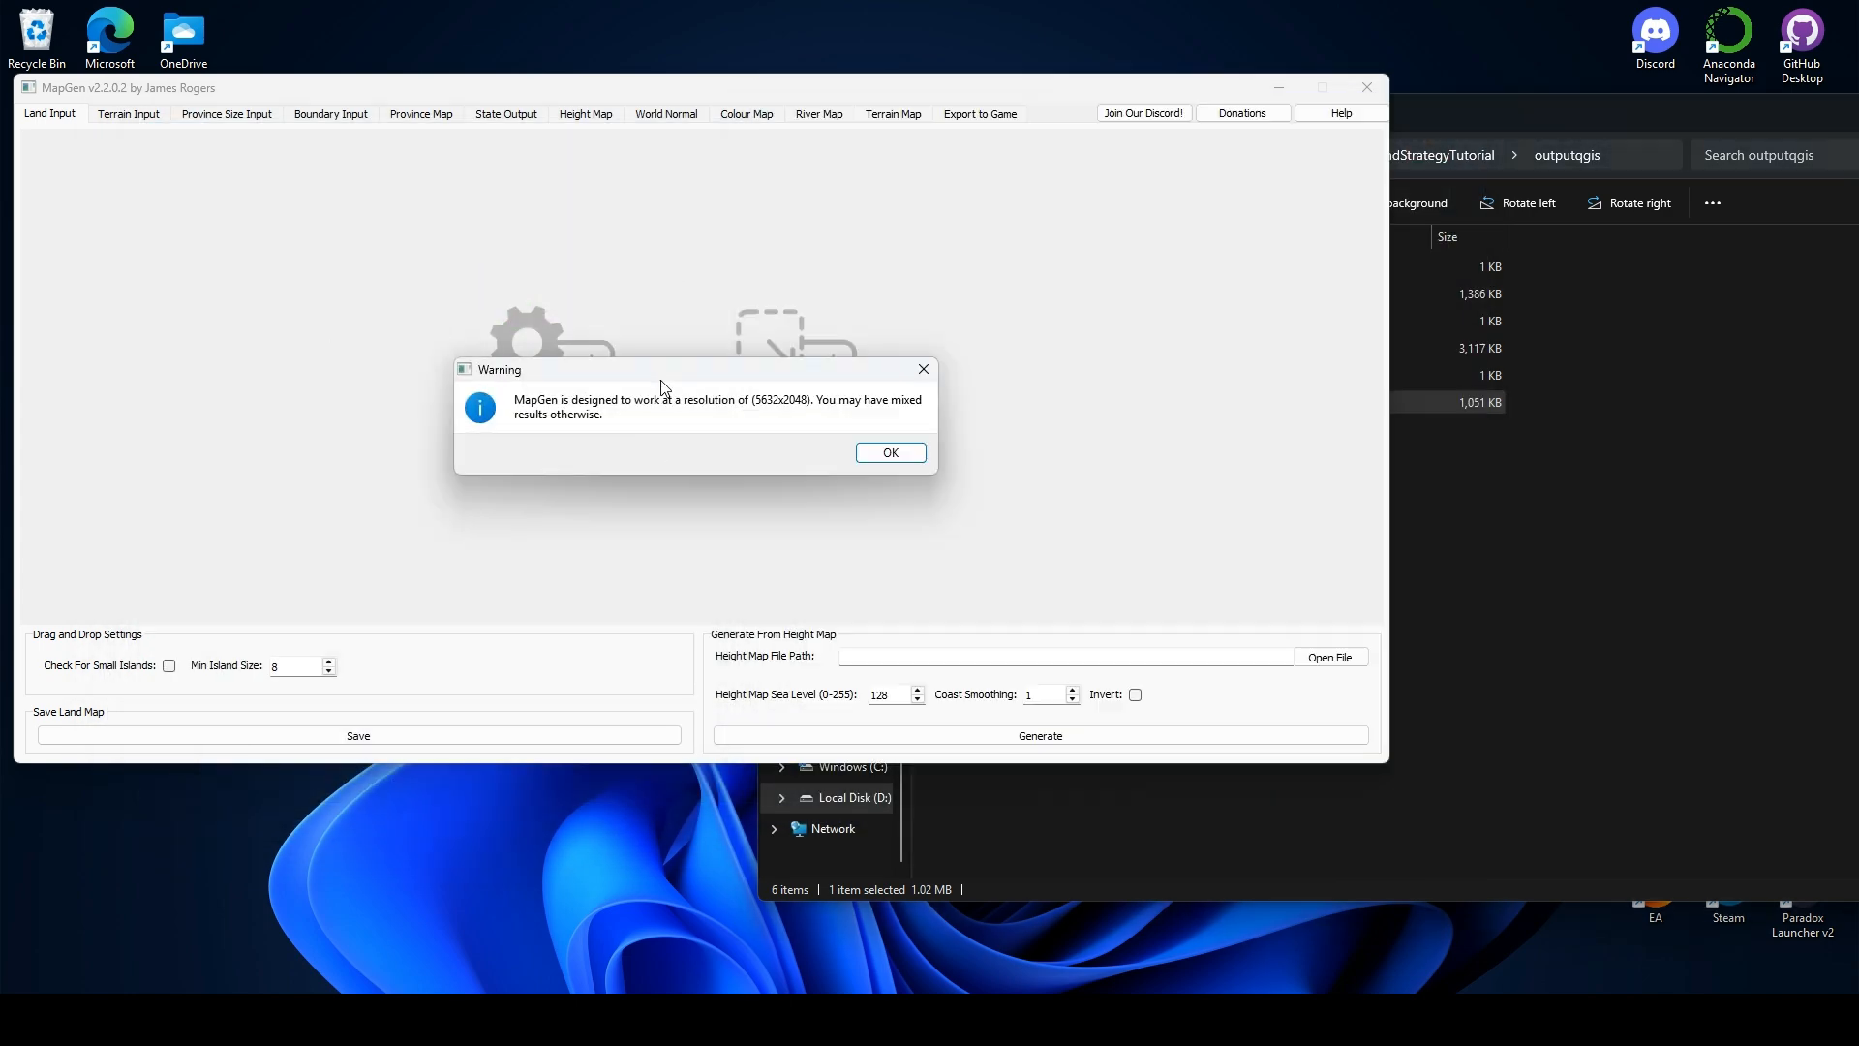
{"action": "left_click", "coordinate": [888, 452]}
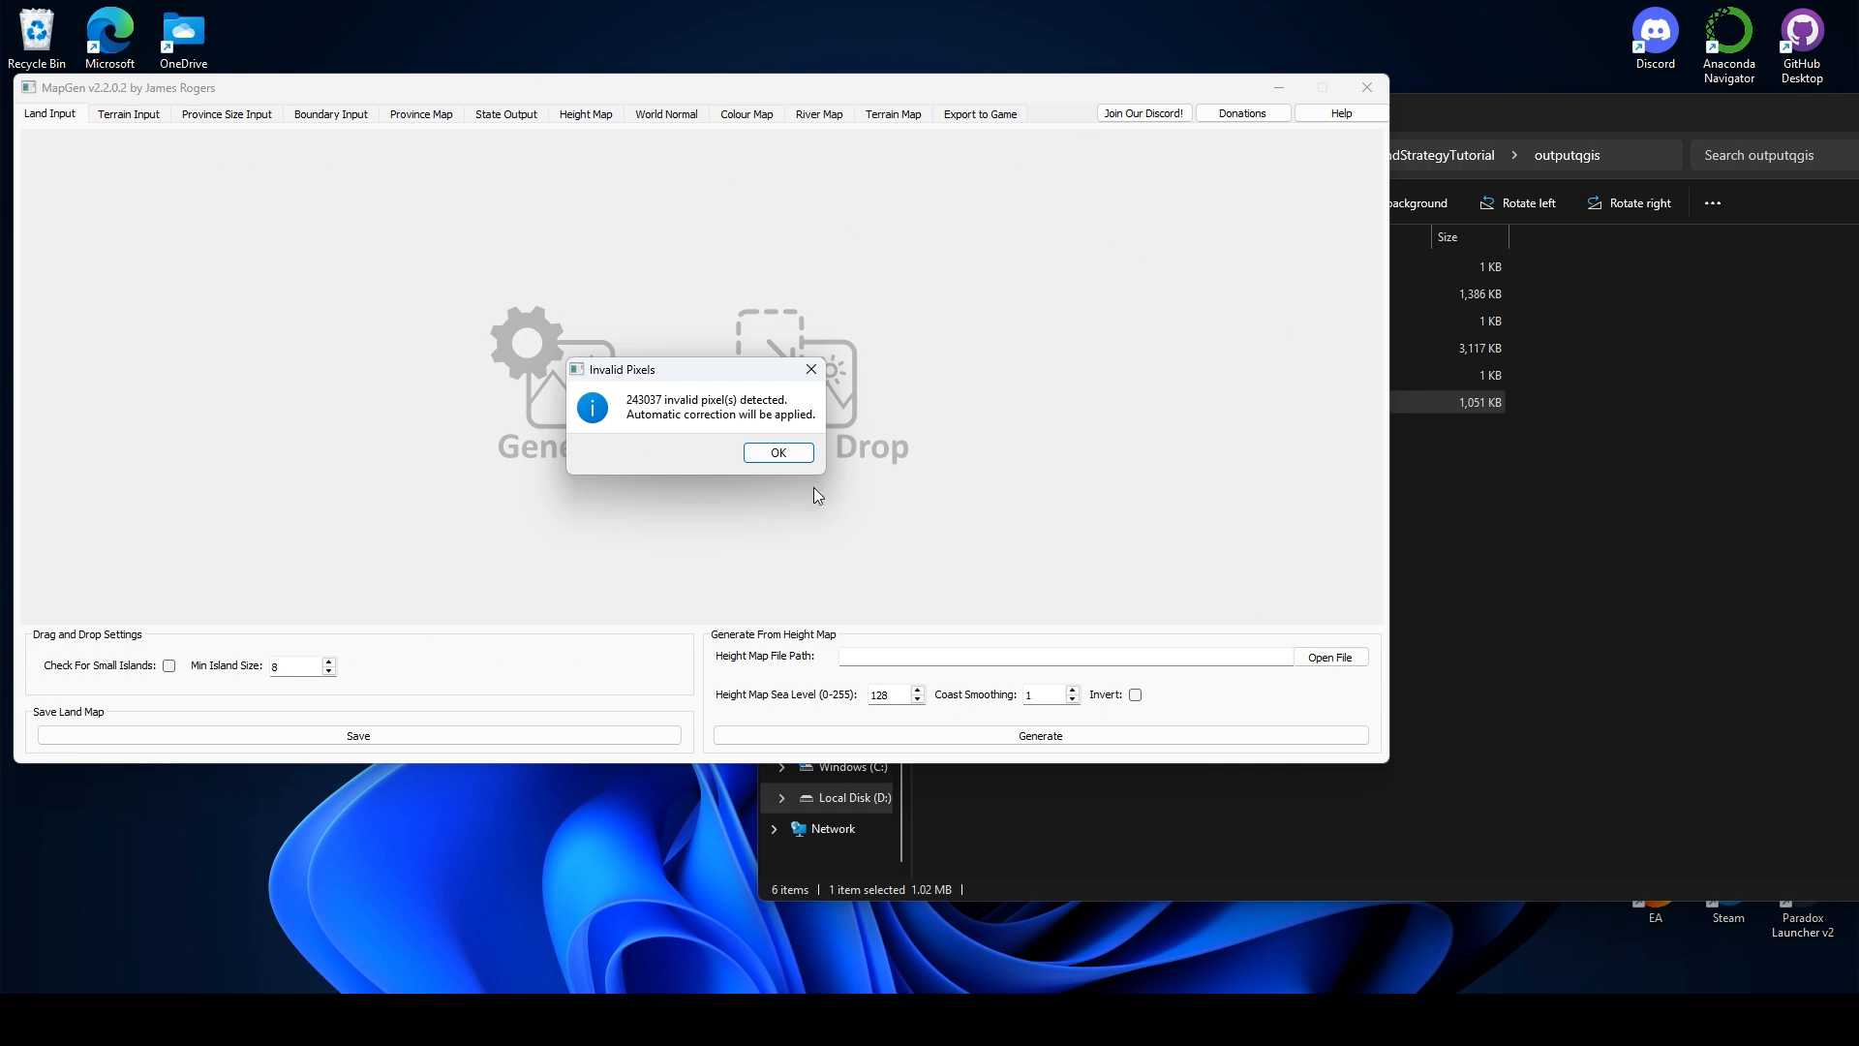
{"action": "left_click", "coordinate": [786, 452]}
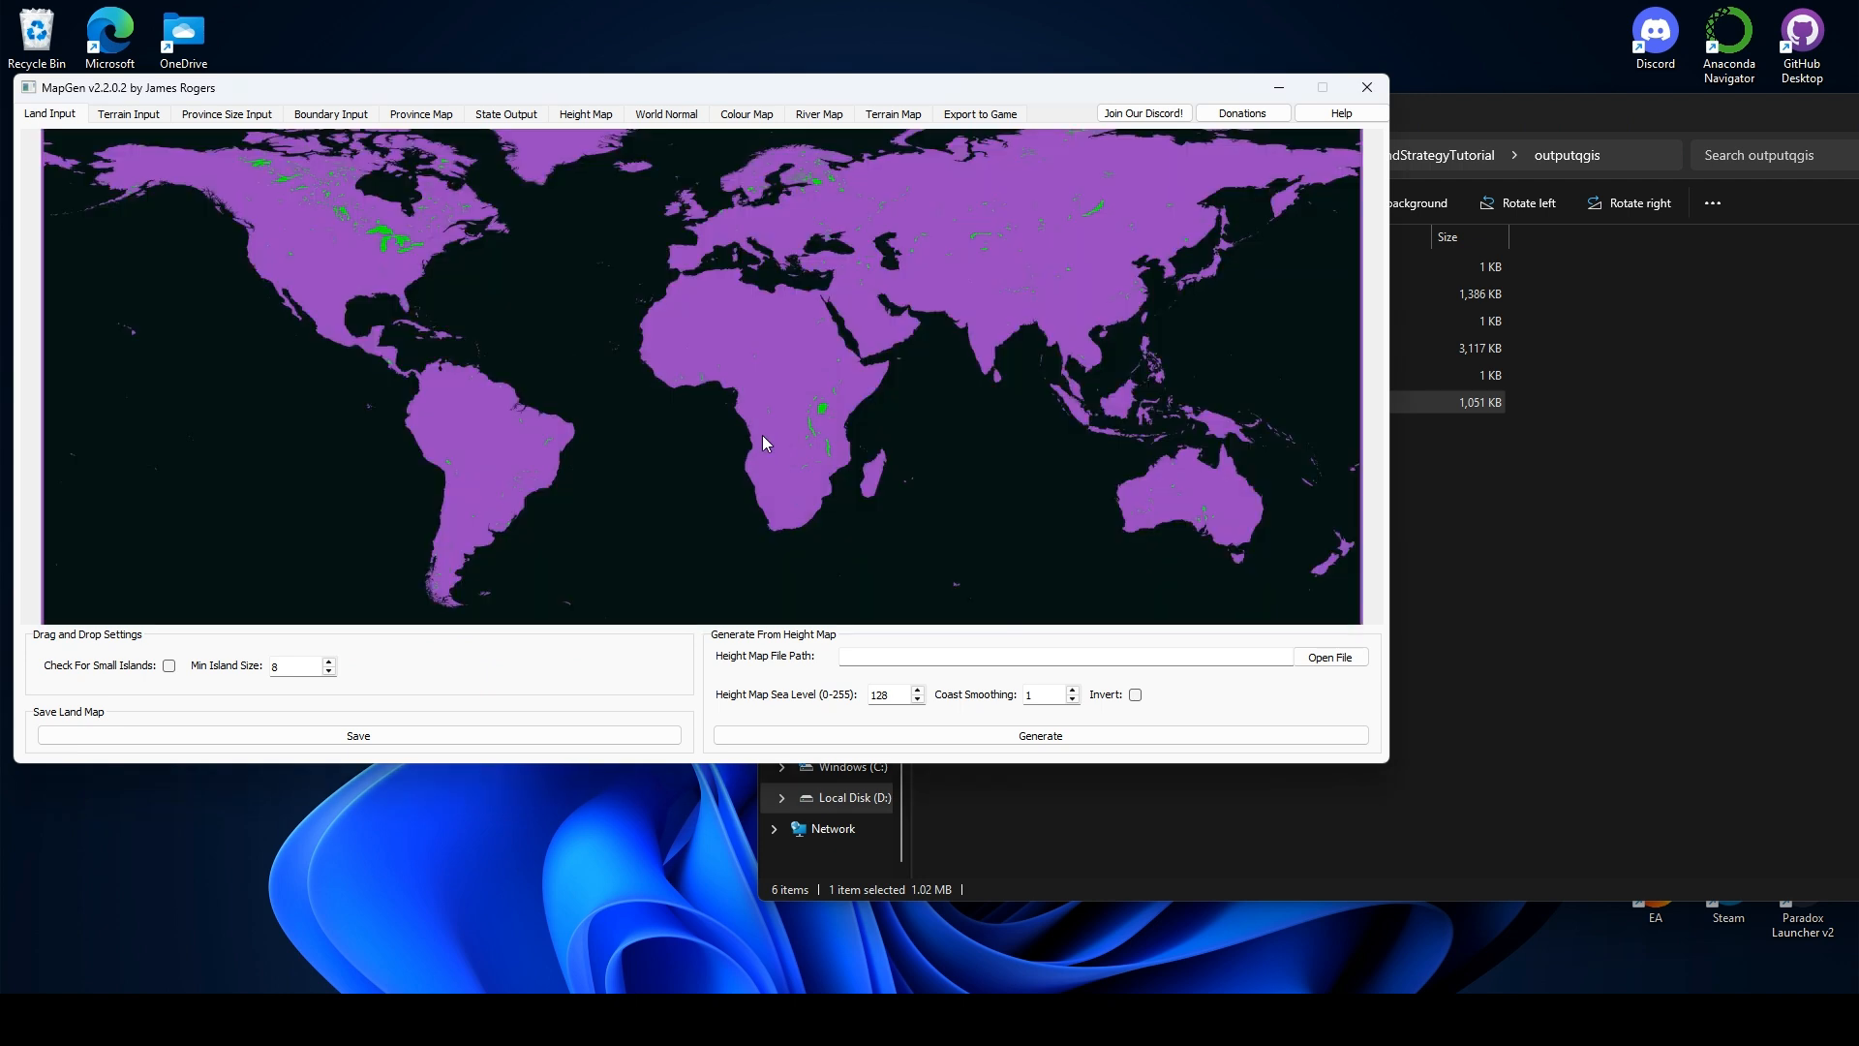
- Generate a plains world as the terrain input, and try Mercator Distribution before applying Uniform Province Size as the province size map
{"action": "left_click", "coordinate": [140, 121]}
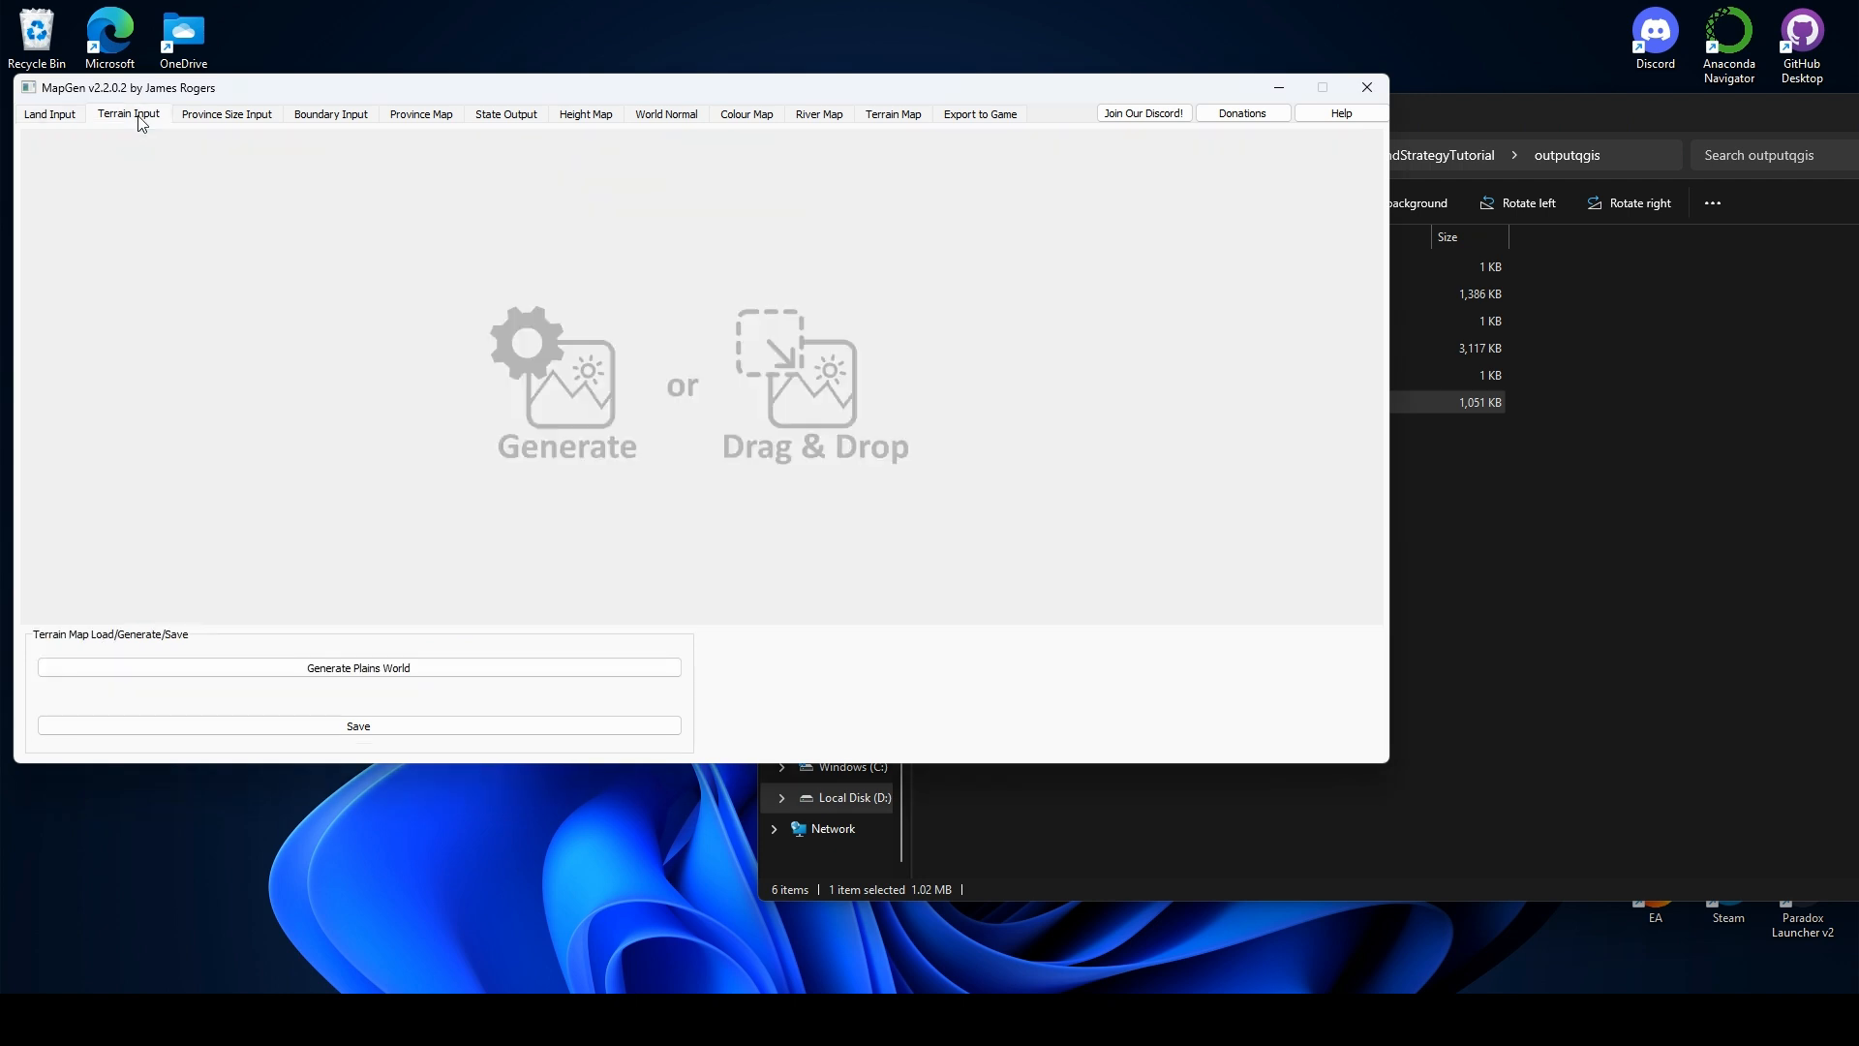
{"action": "left_click", "coordinate": [426, 673]}
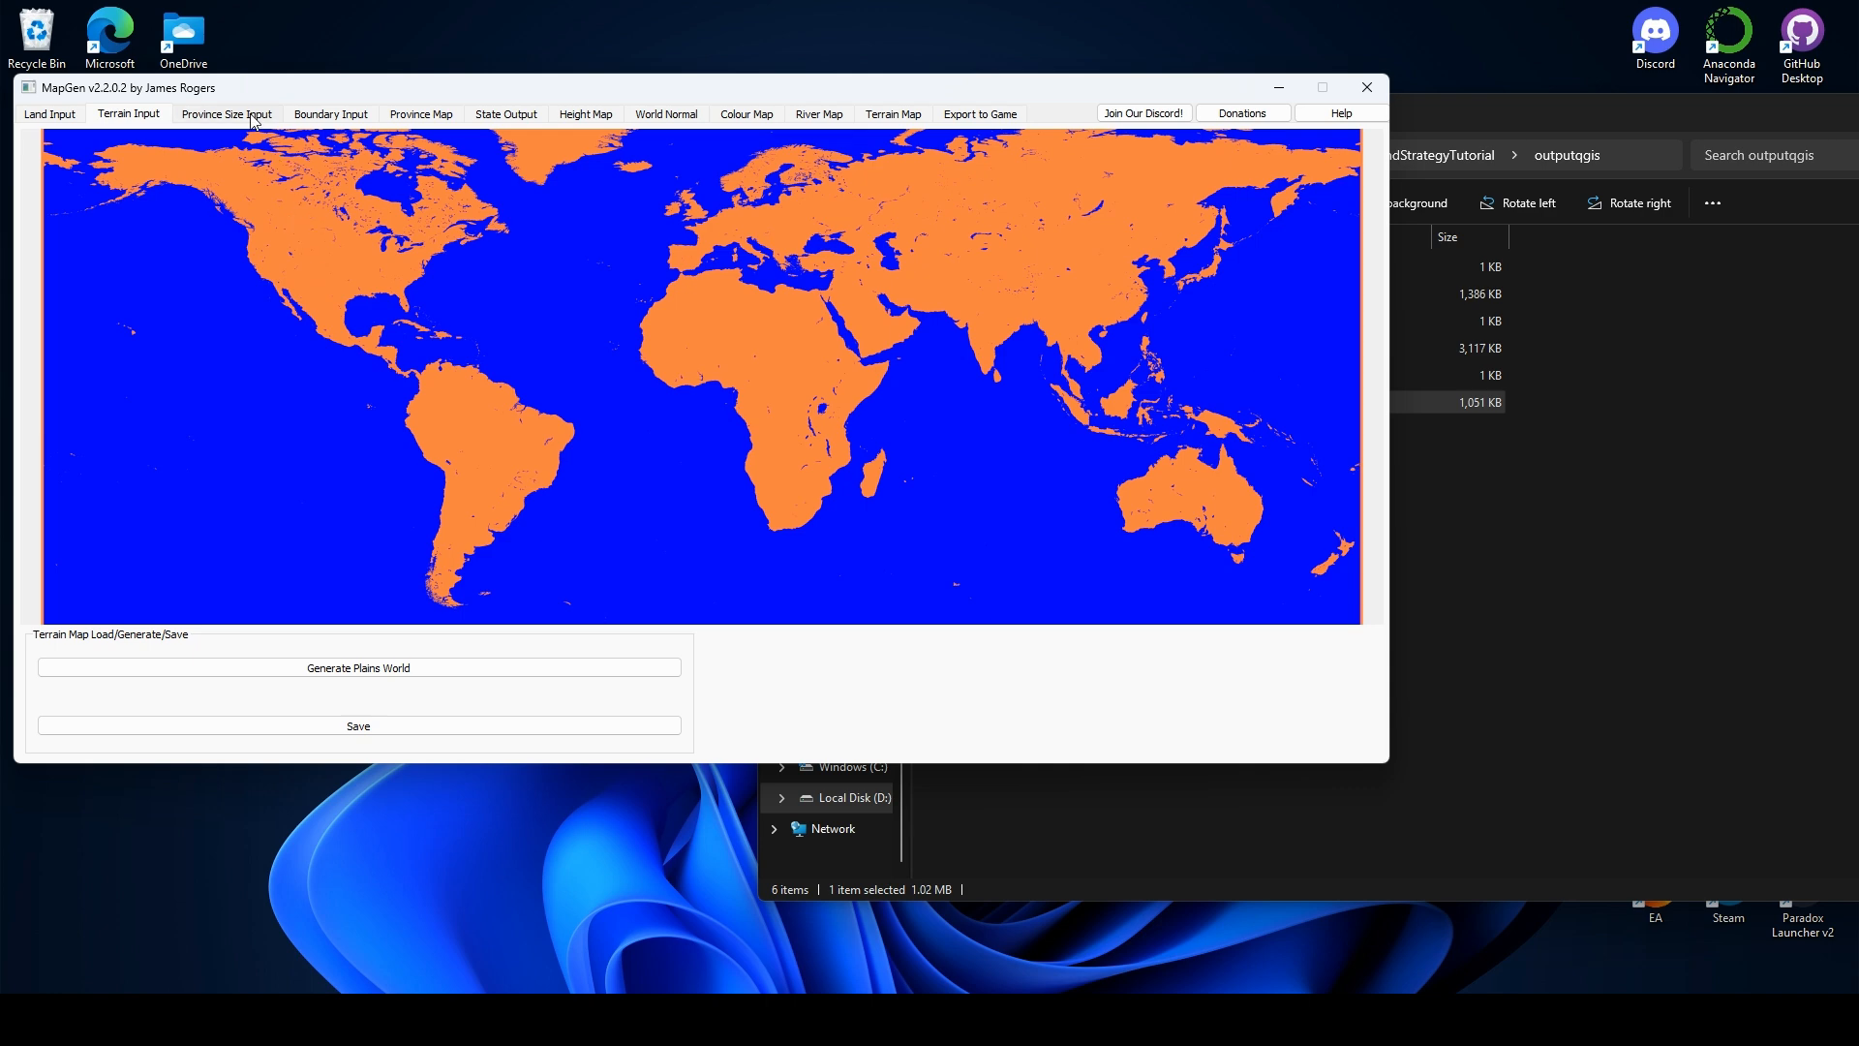
{"action": "left_click", "coordinate": [218, 119]}
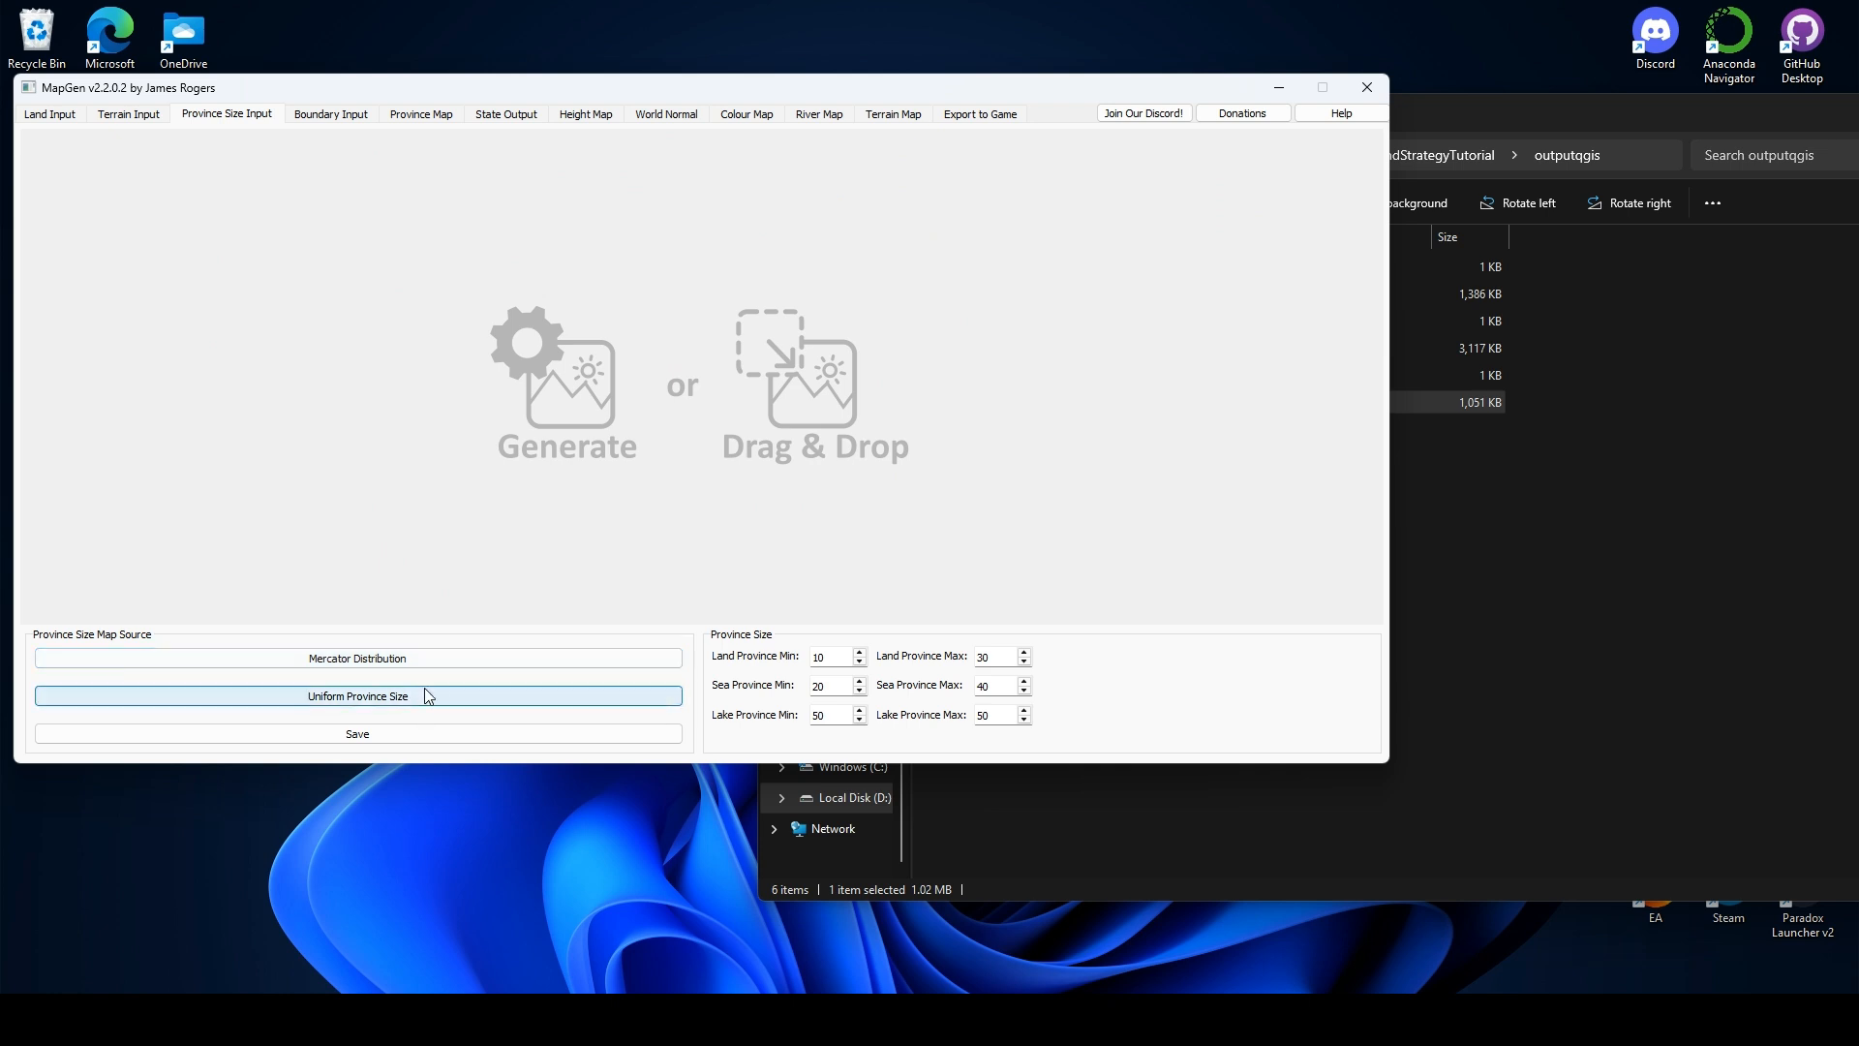
{"action": "left_click", "coordinate": [435, 663]}
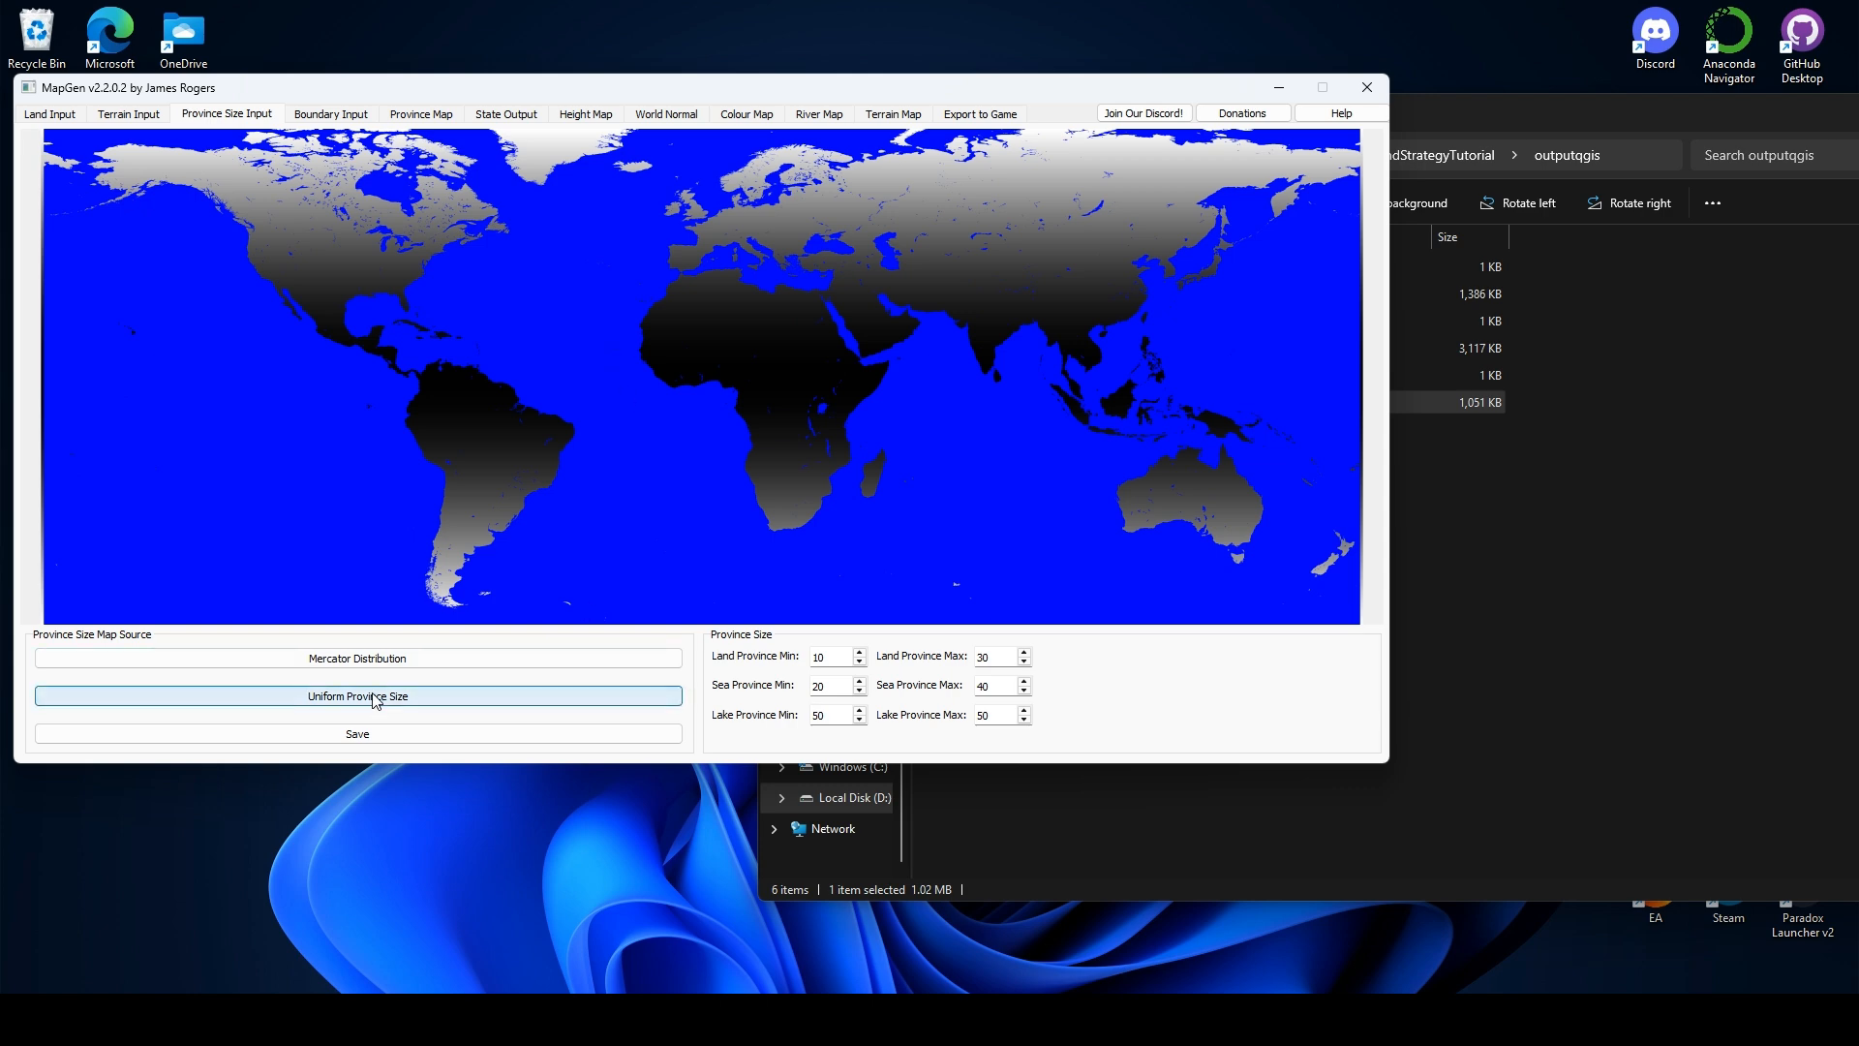
{"action": "left_click", "coordinate": [403, 697]}
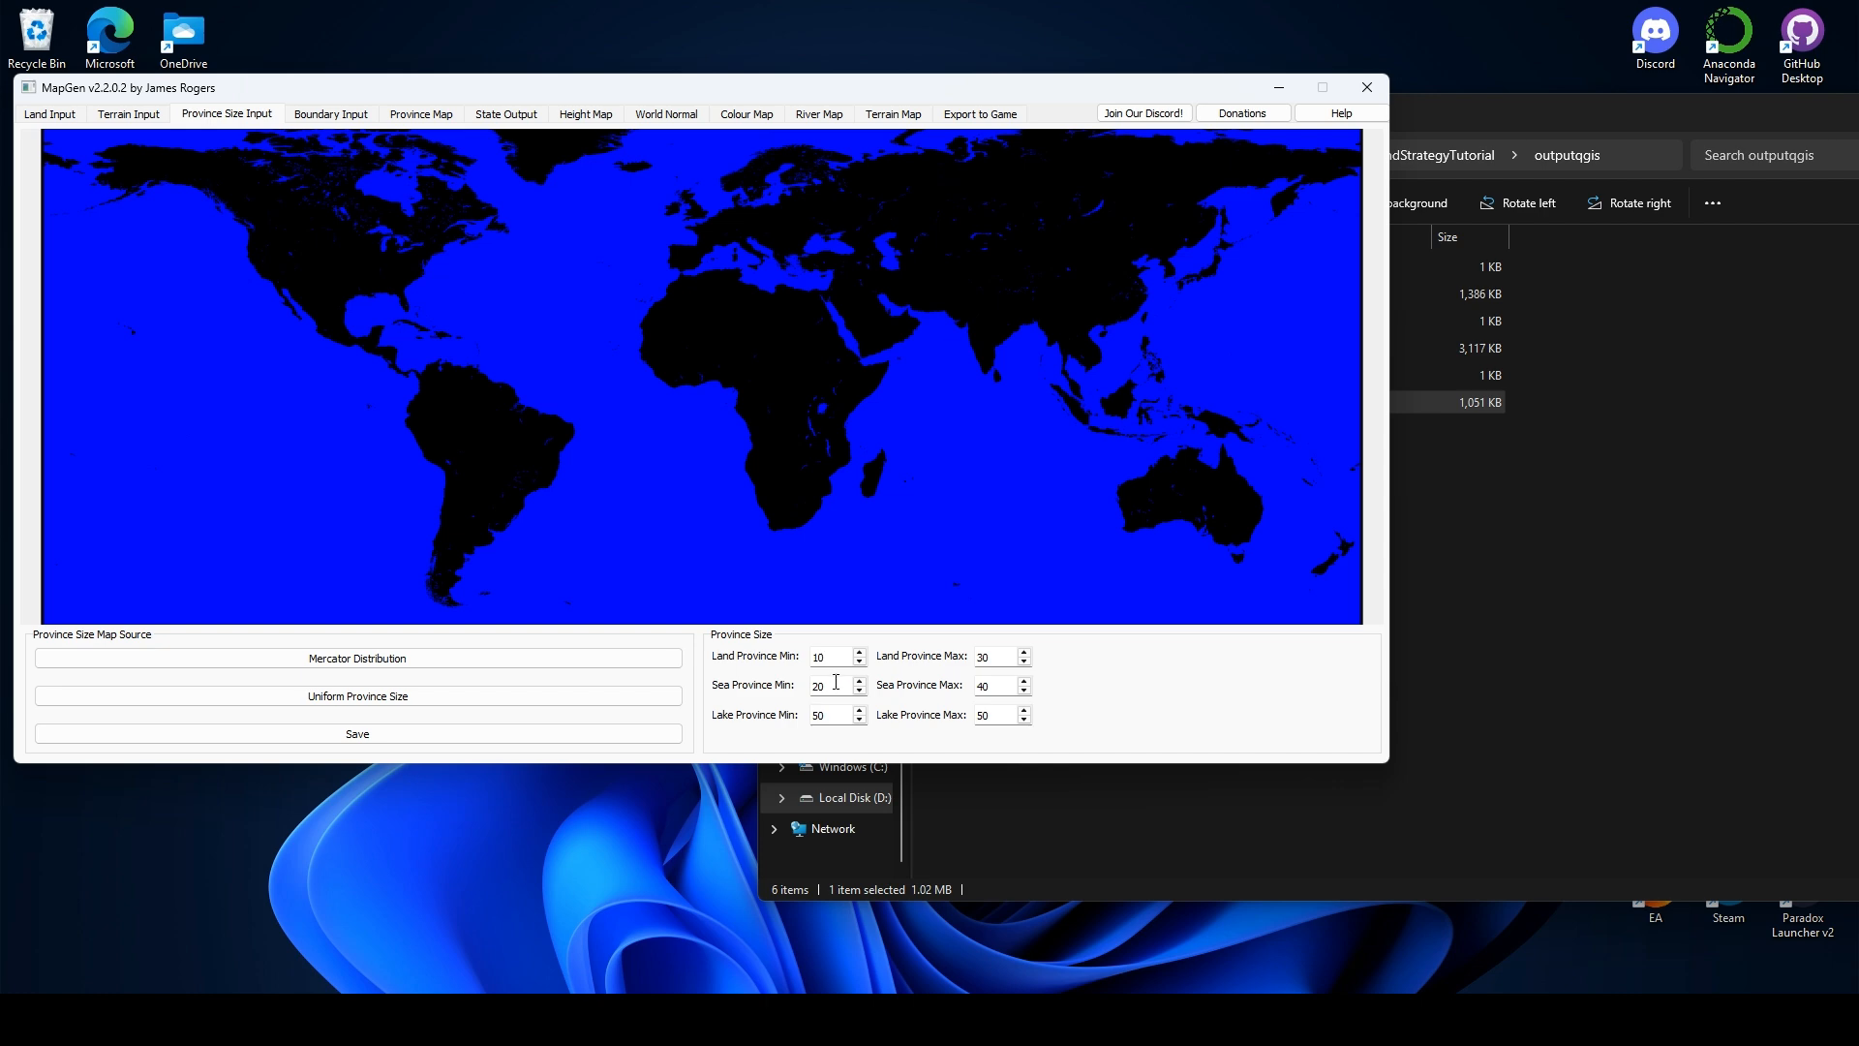
- Set the sea province size to minimum 150 and maximum 200, and the land province size to minimum 30 and maximum 50
{"action": "double_click", "coordinate": [836, 682]}
{"action": "type", "text": "150"}
{"action": "double_click", "coordinate": [991, 684]}
{"action": "type", "text": "200"}
{"action": "double_click", "coordinate": [843, 655]}
{"action": "type", "text": "20"}
{"action": "double_click", "coordinate": [1001, 658]}
{"action": "type", "text": "50"}
{"action": "double_click", "coordinate": [833, 659]}
{"action": "type", "text": "30"}
- Load boundaryimage.png from the outputqgis folder as the boundary input
{"action": "left_click", "coordinate": [330, 114]}
{"action": "left_click", "coordinate": [1570, 565]}
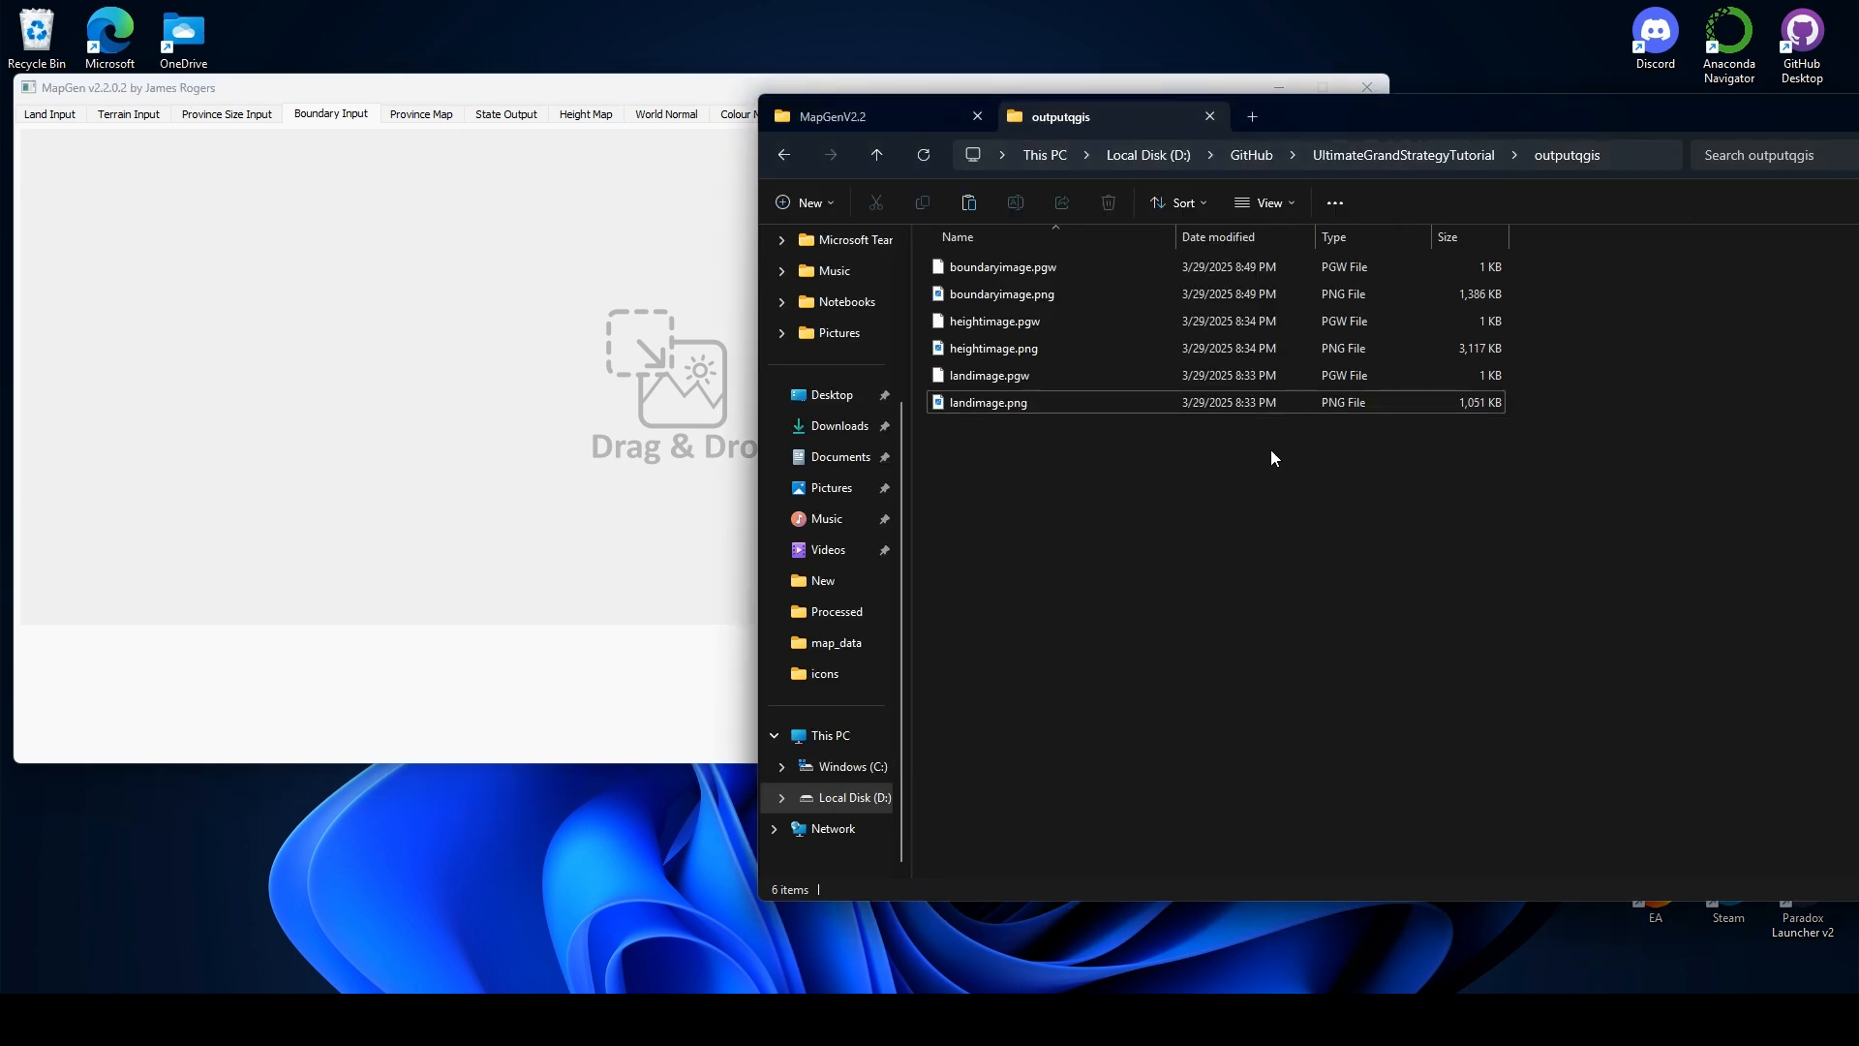
{"action": "left_click_drag", "start_coordinate": [1016, 295], "coordinate": [560, 293]}
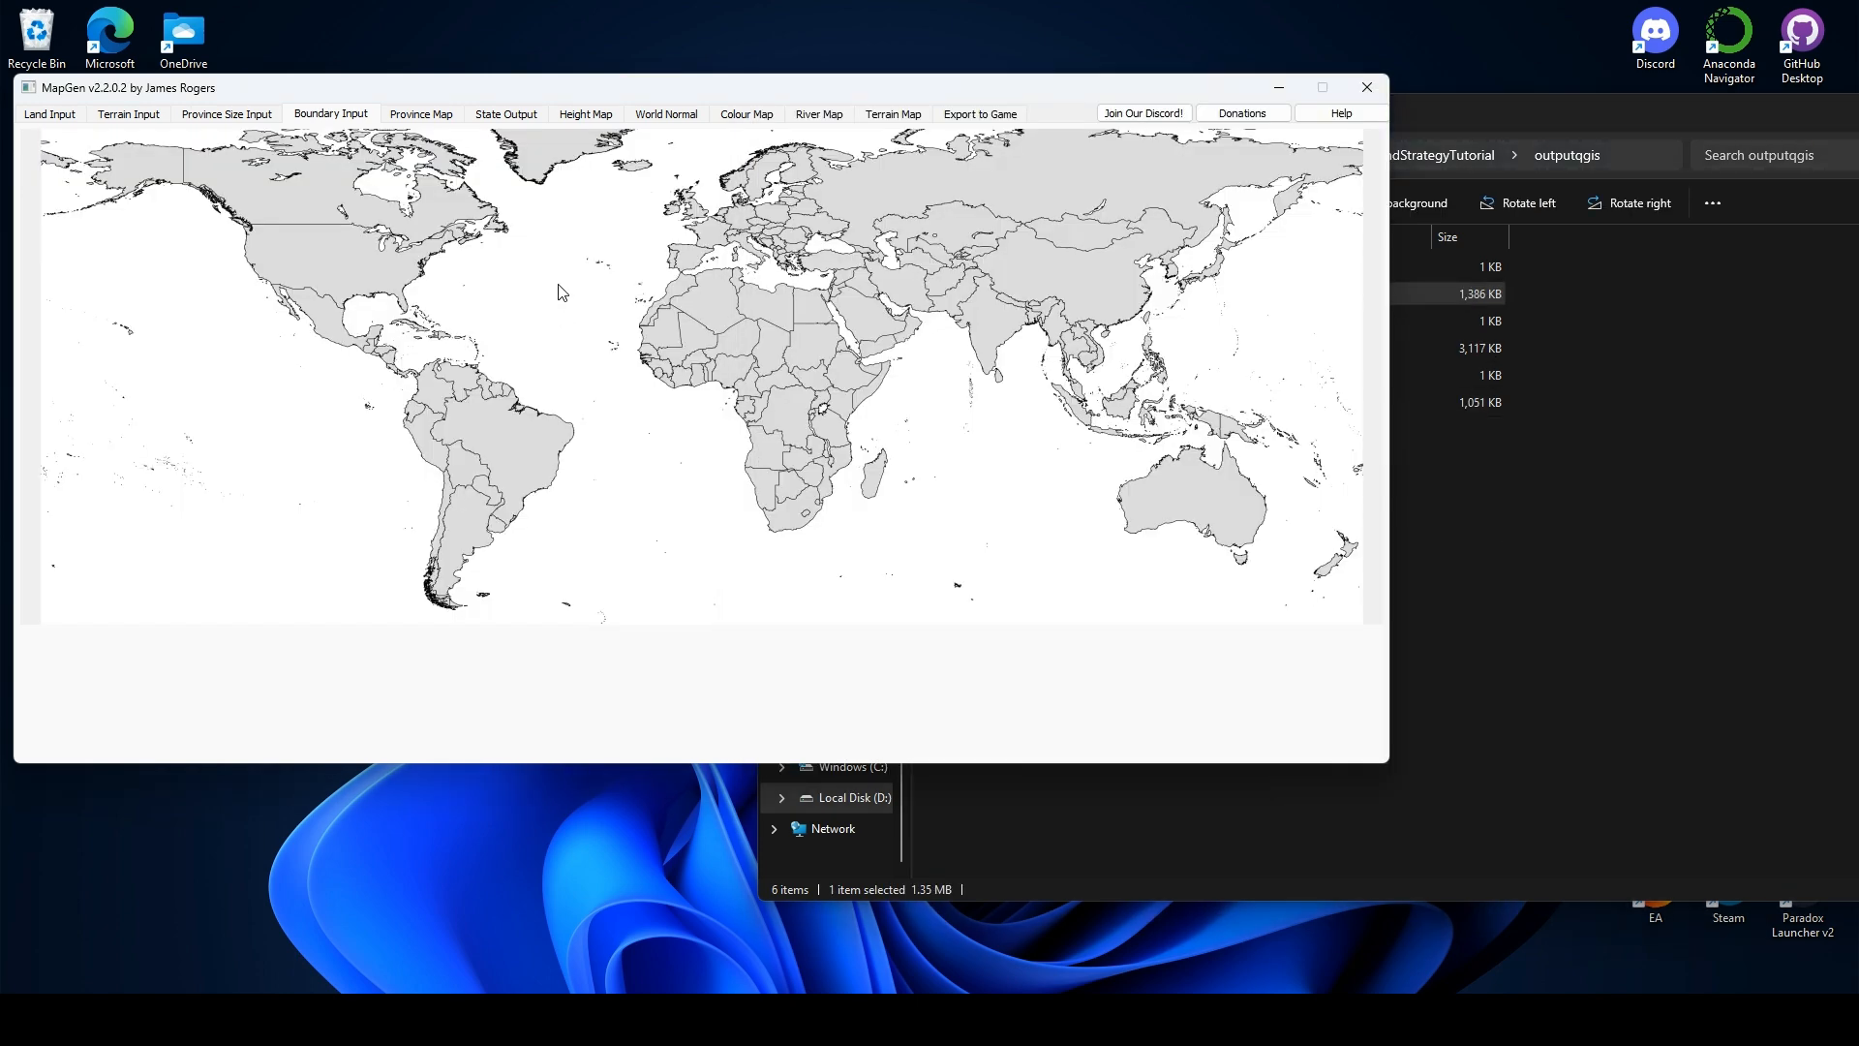
- Generate the province map and the state output with their default settings
{"action": "left_click", "coordinate": [431, 114]}
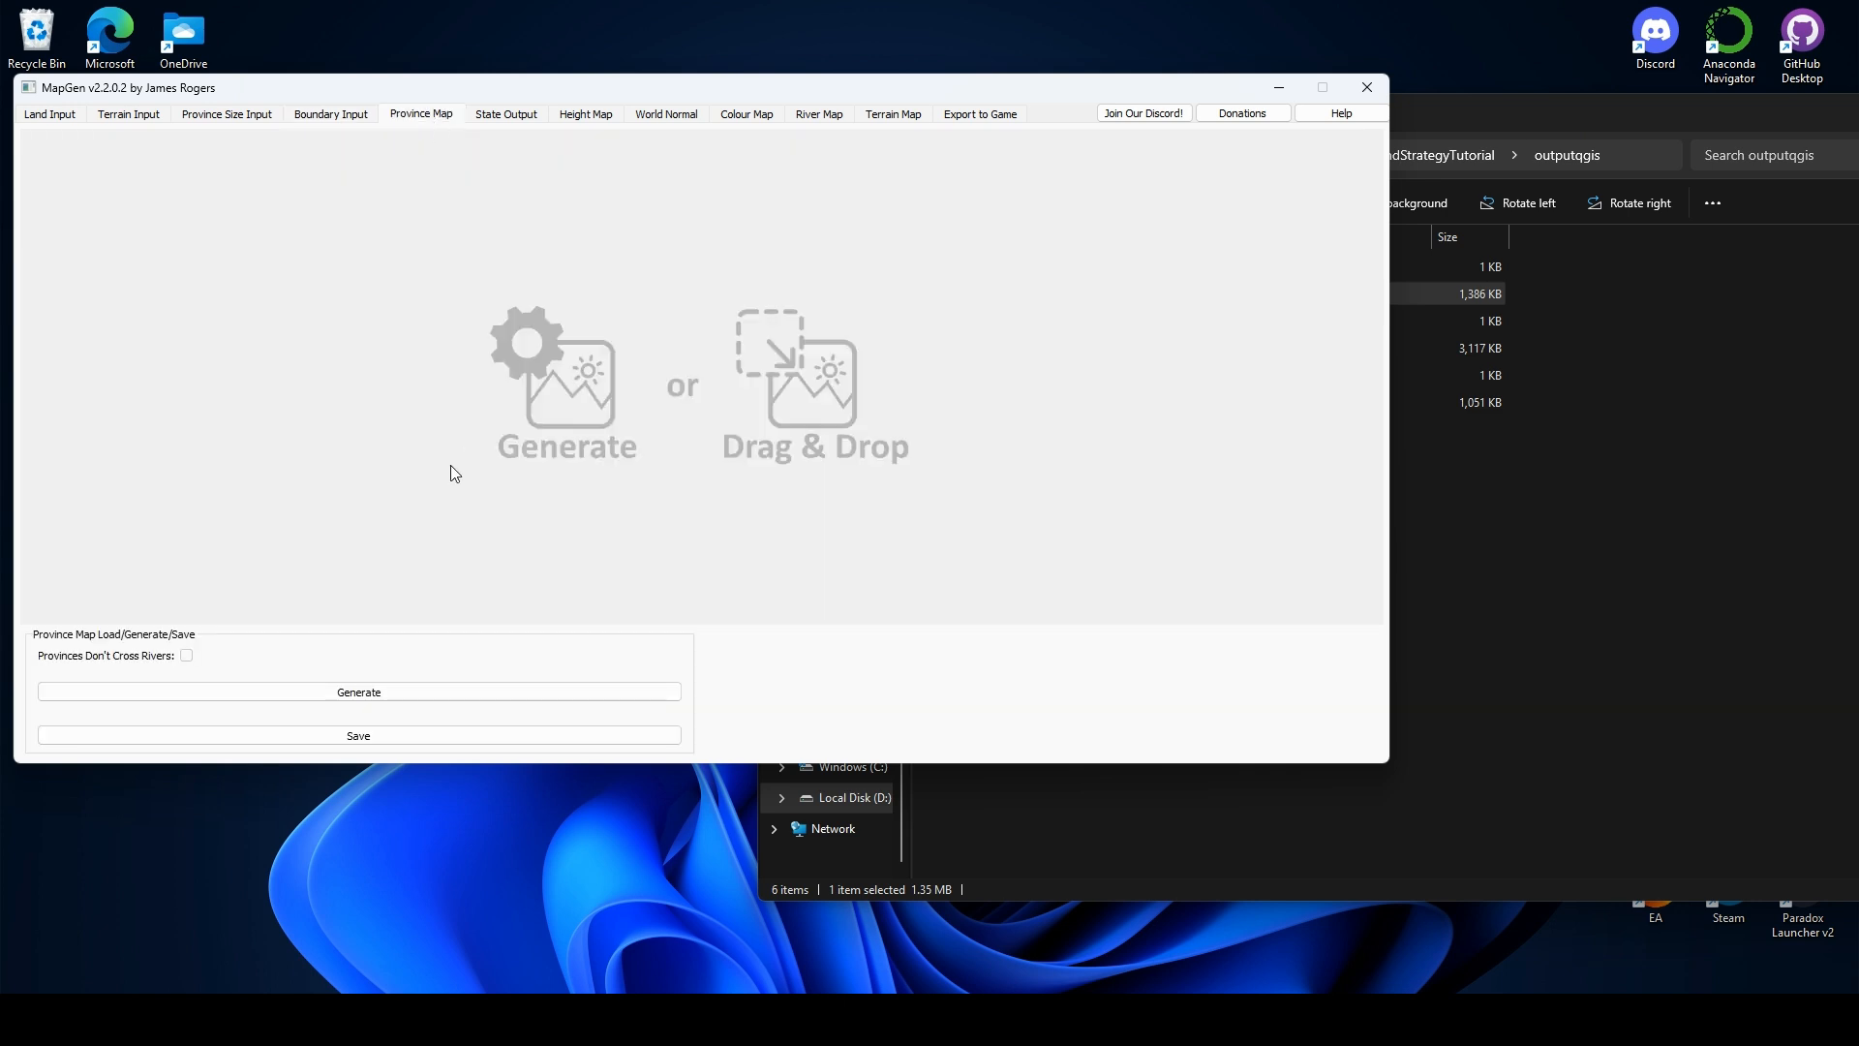
{"action": "left_click", "coordinate": [387, 693]}
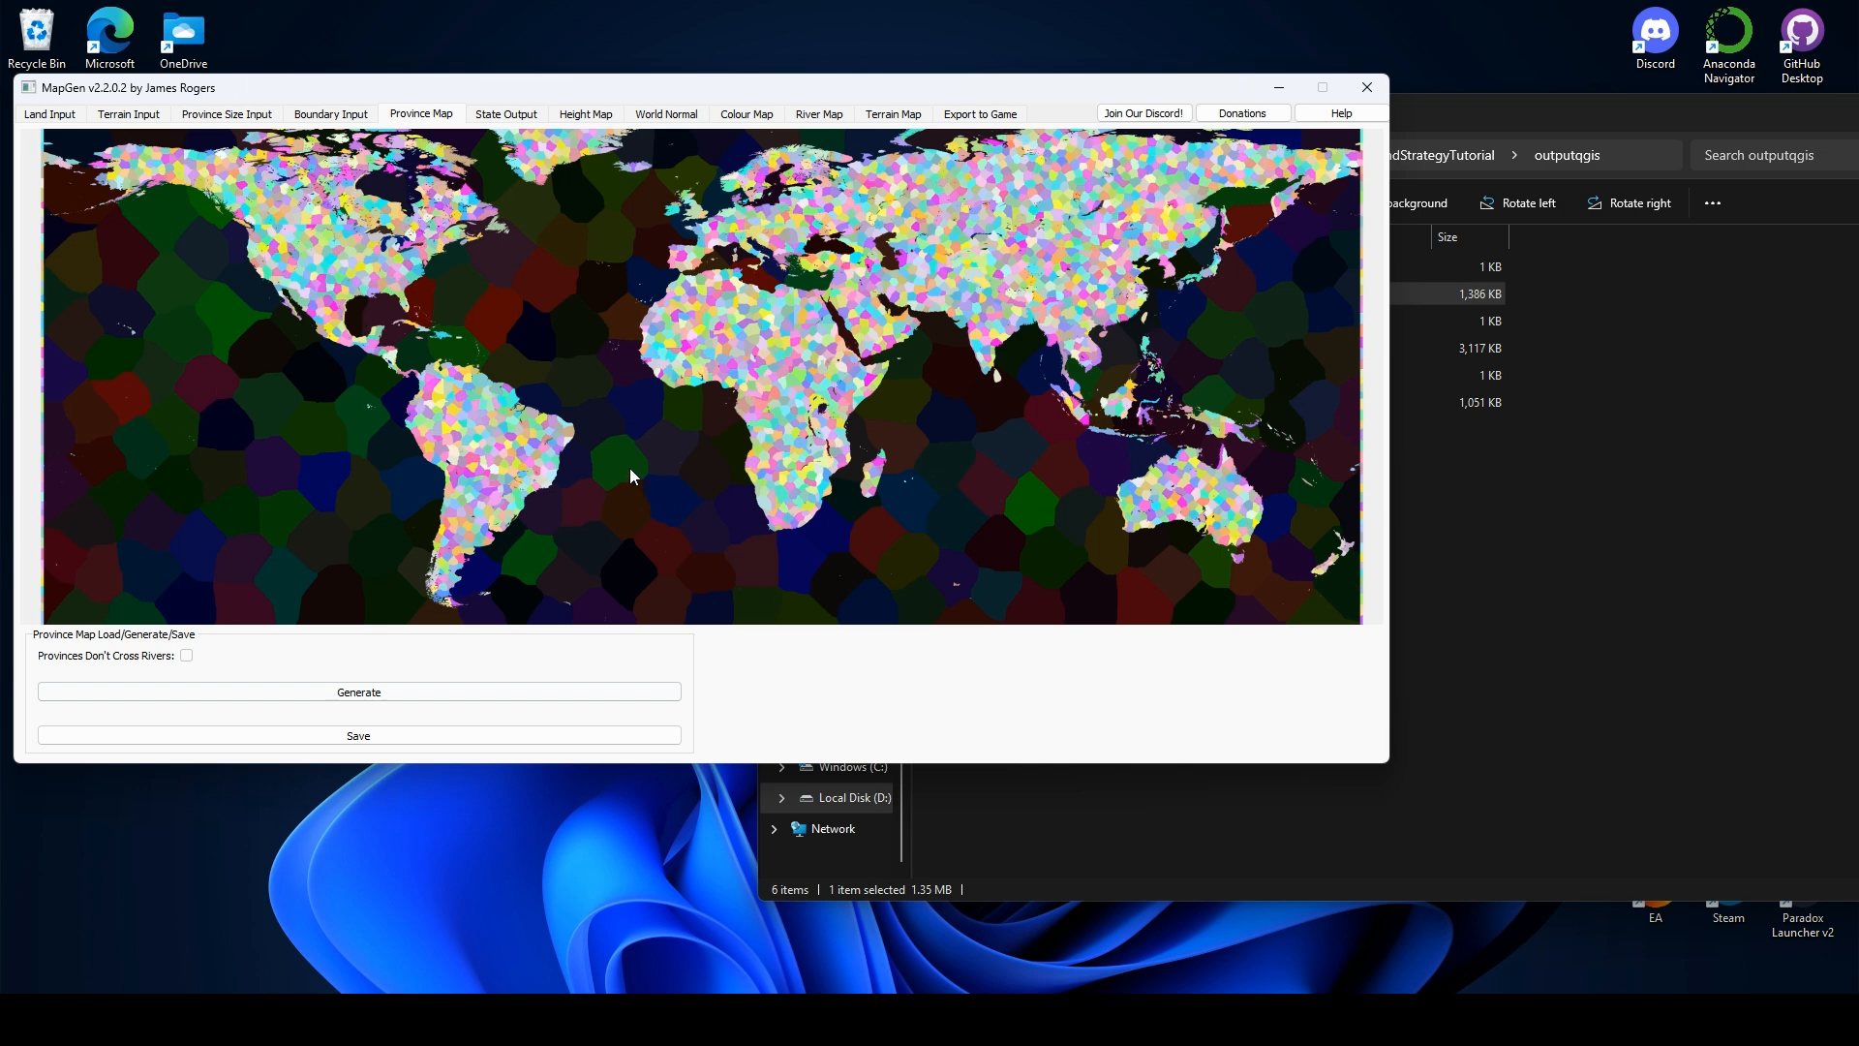
{"action": "left_click", "coordinate": [507, 116]}
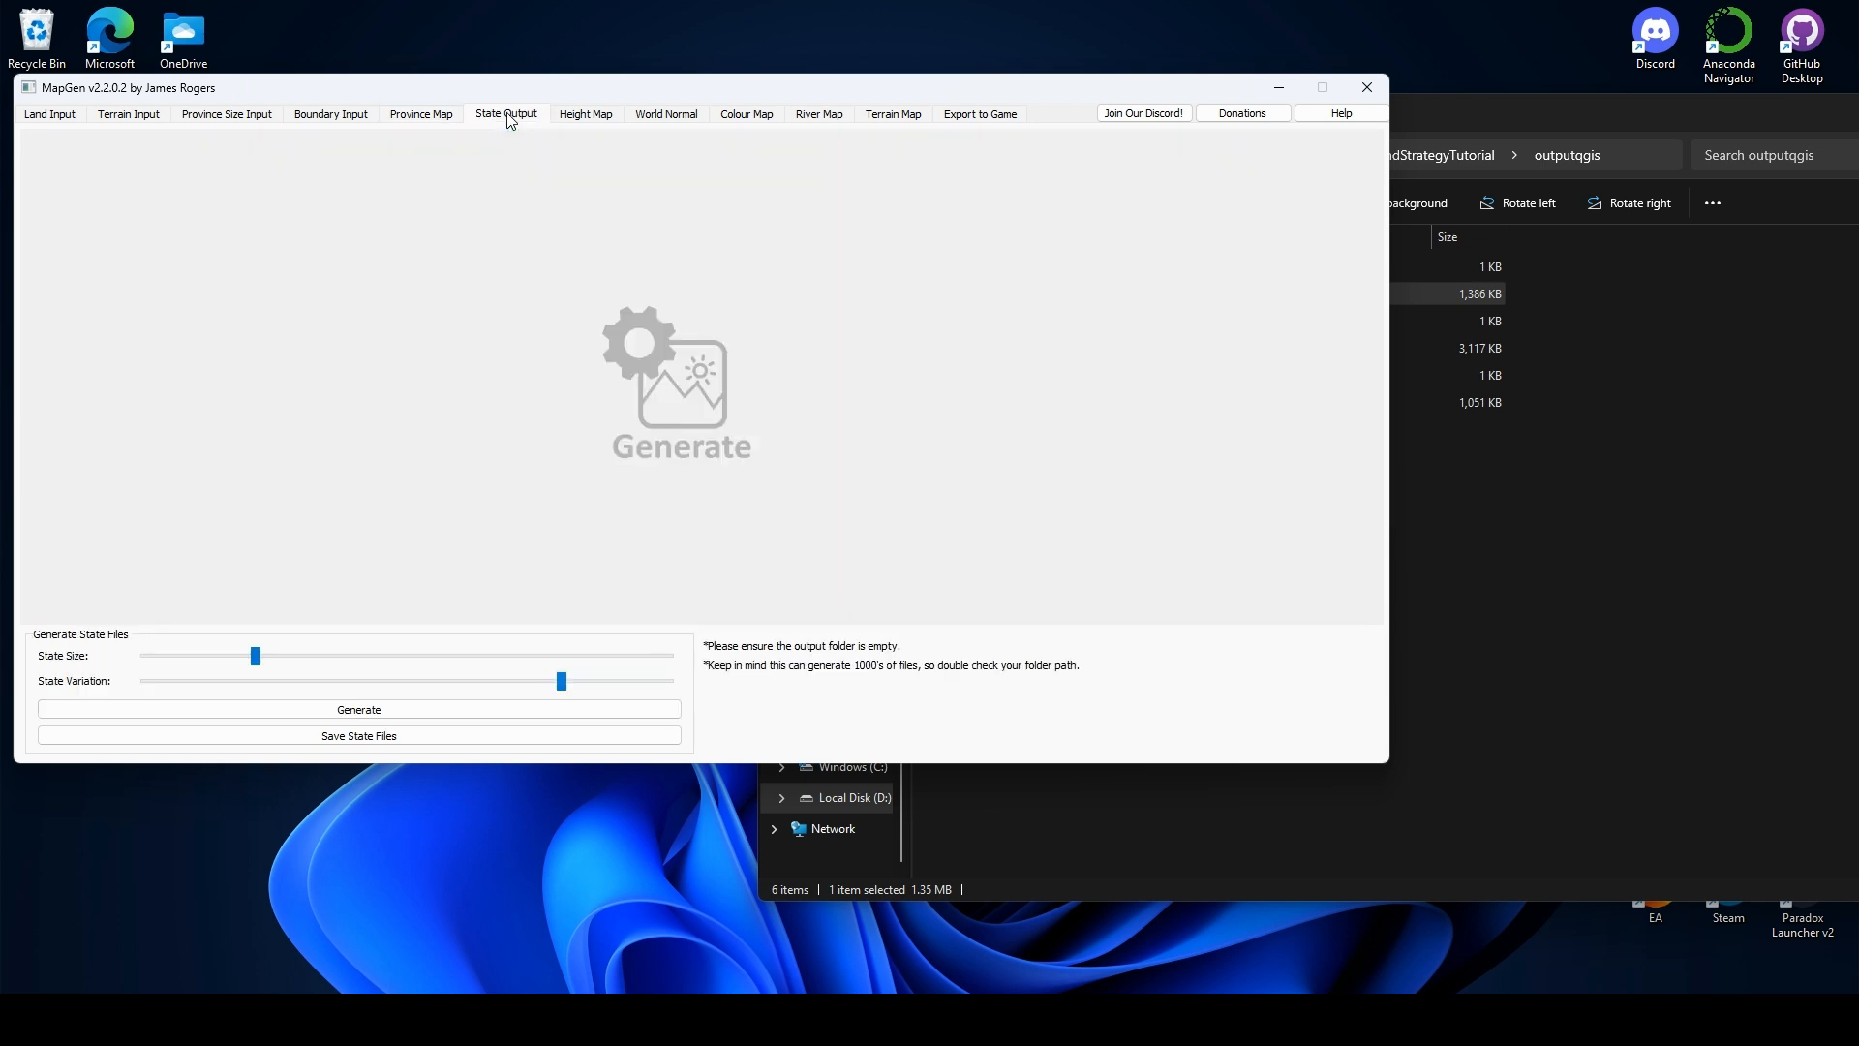
{"action": "left_click", "coordinate": [365, 714]}
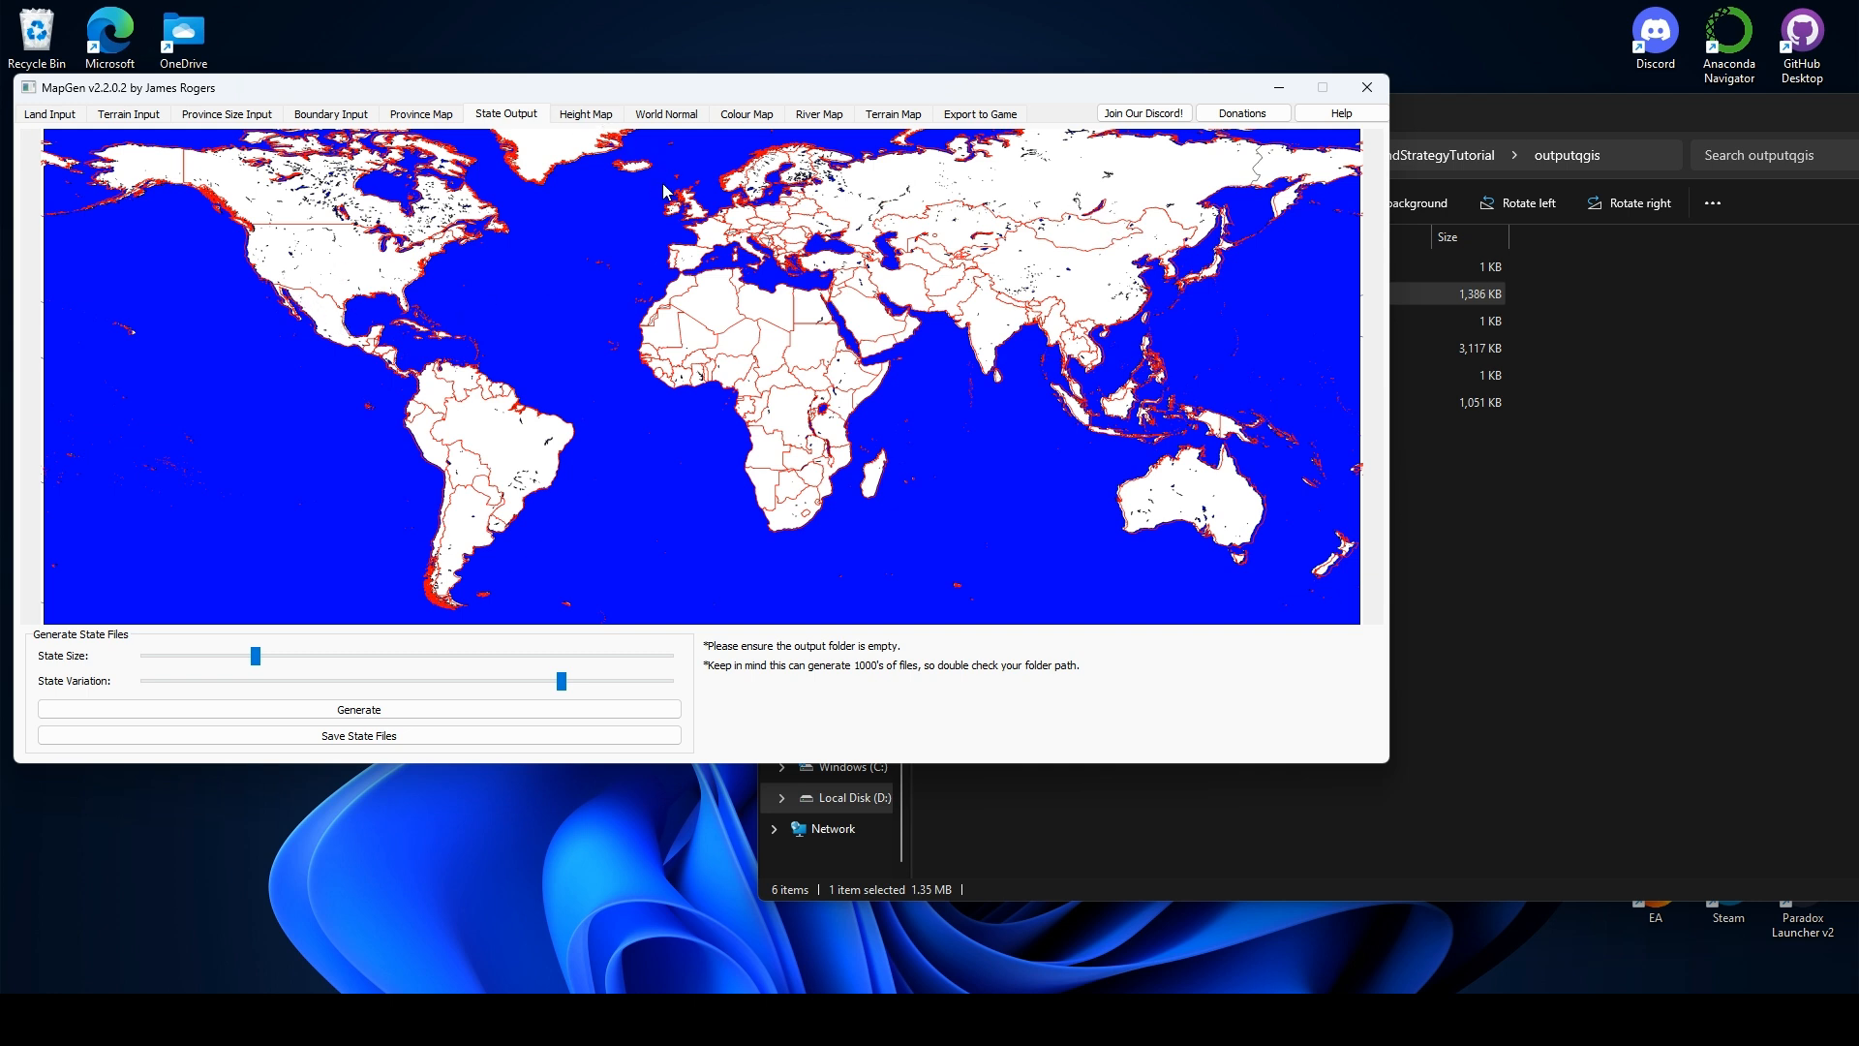
- Load heightimage.png from the outputqgis folder as the height map and bring MapGen back to the front
{"action": "left_click", "coordinate": [587, 116]}
{"action": "left_click", "coordinate": [1578, 484]}
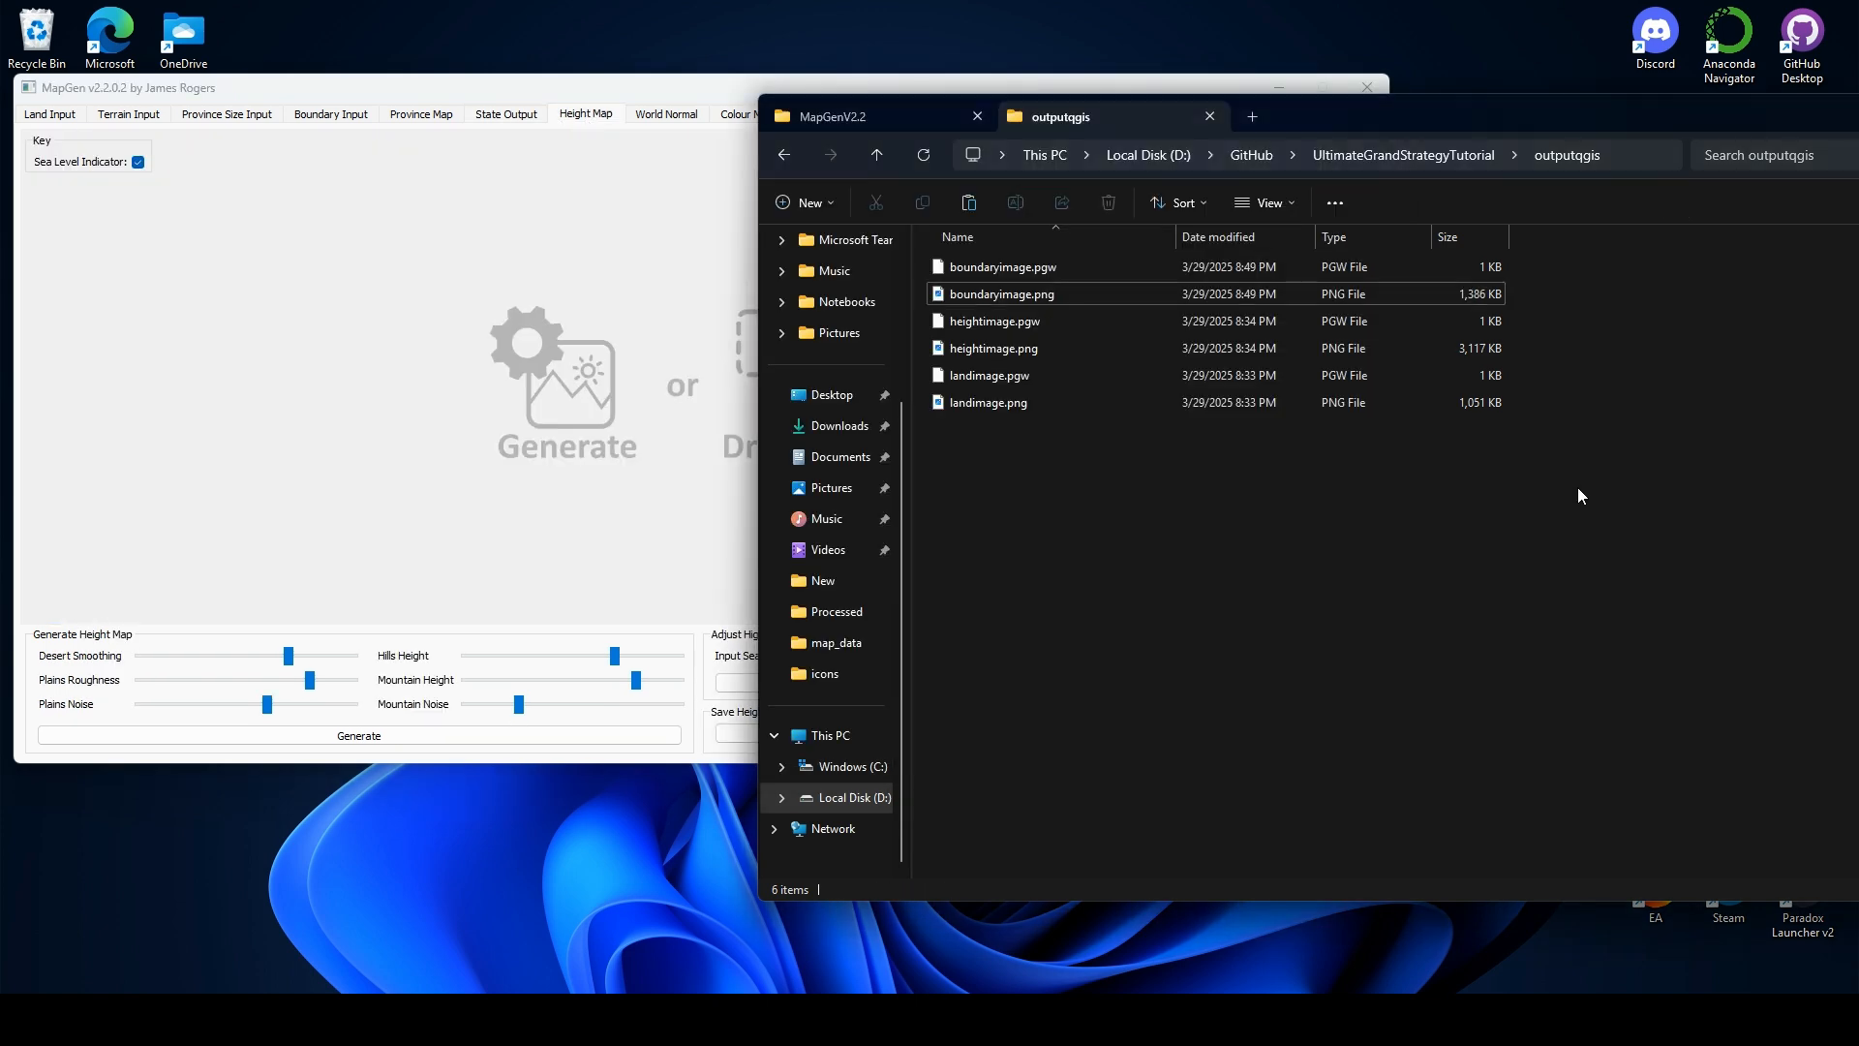
{"action": "left_click", "coordinate": [1114, 348]}
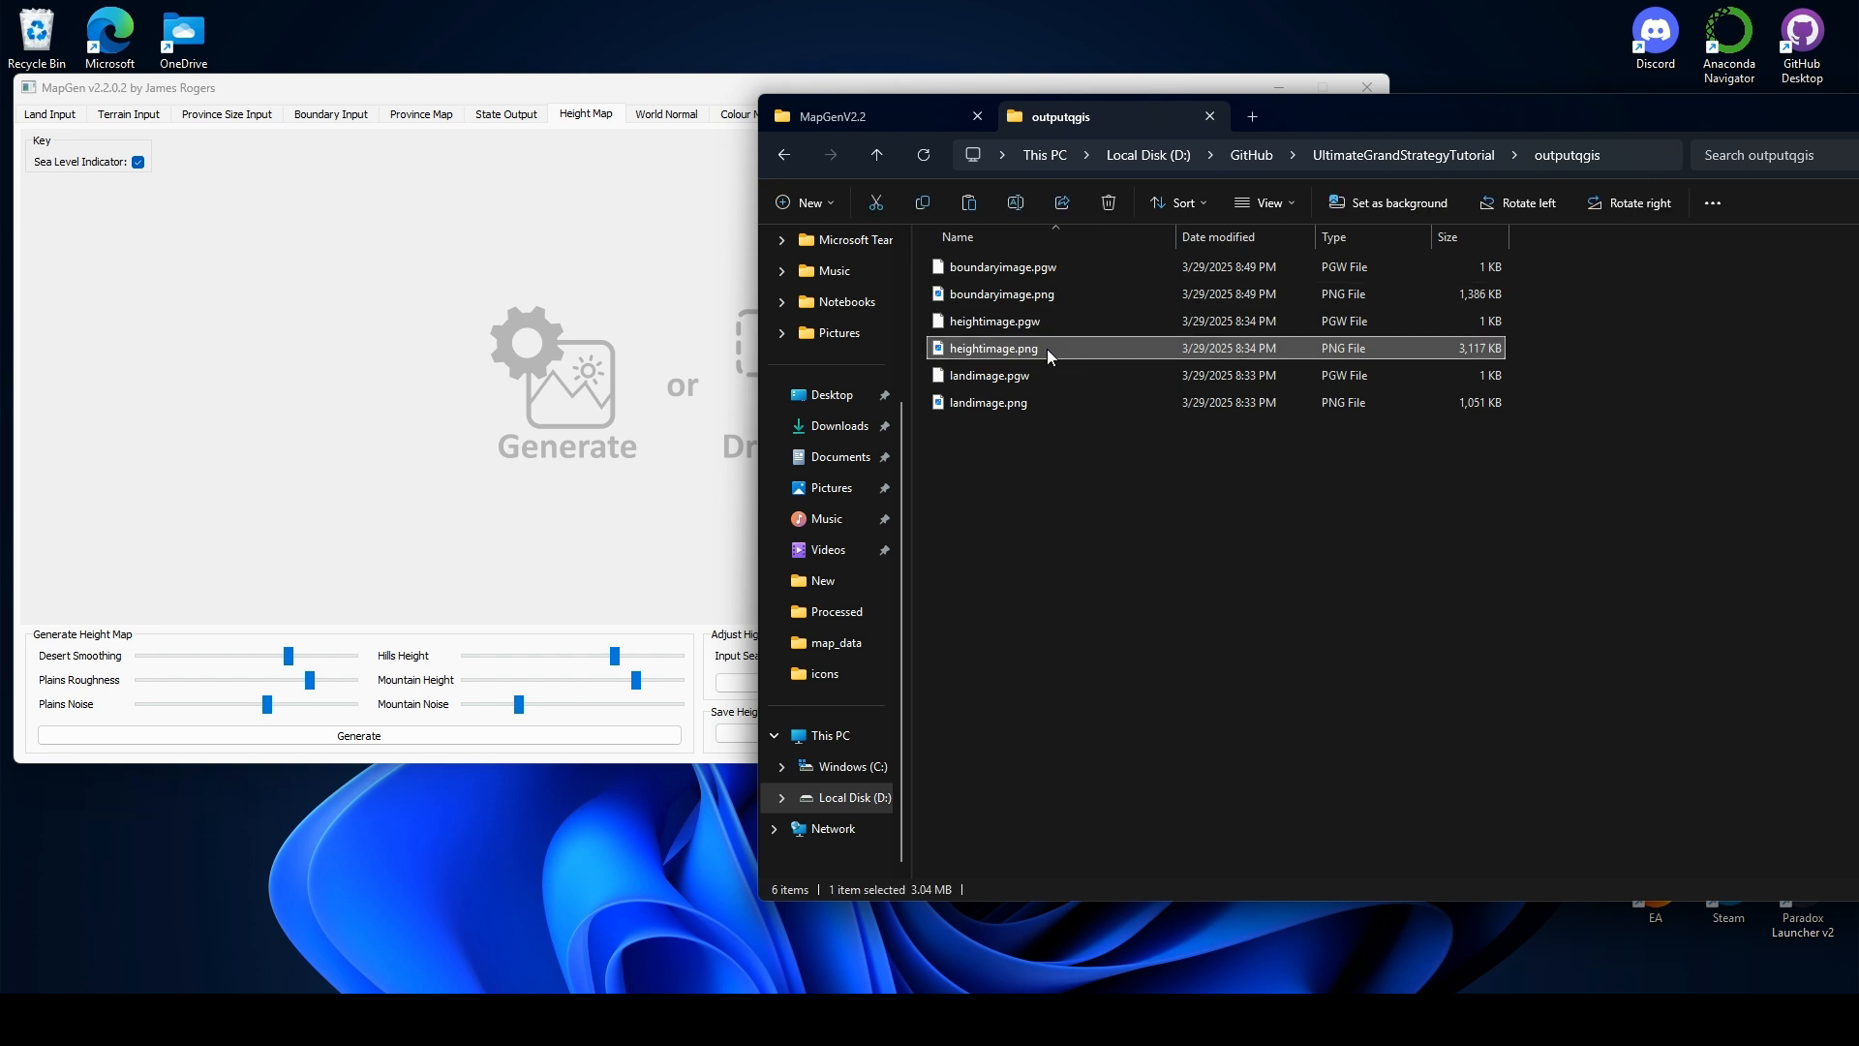
{"action": "left_click_drag", "start_coordinate": [1034, 345], "coordinate": [590, 310]}
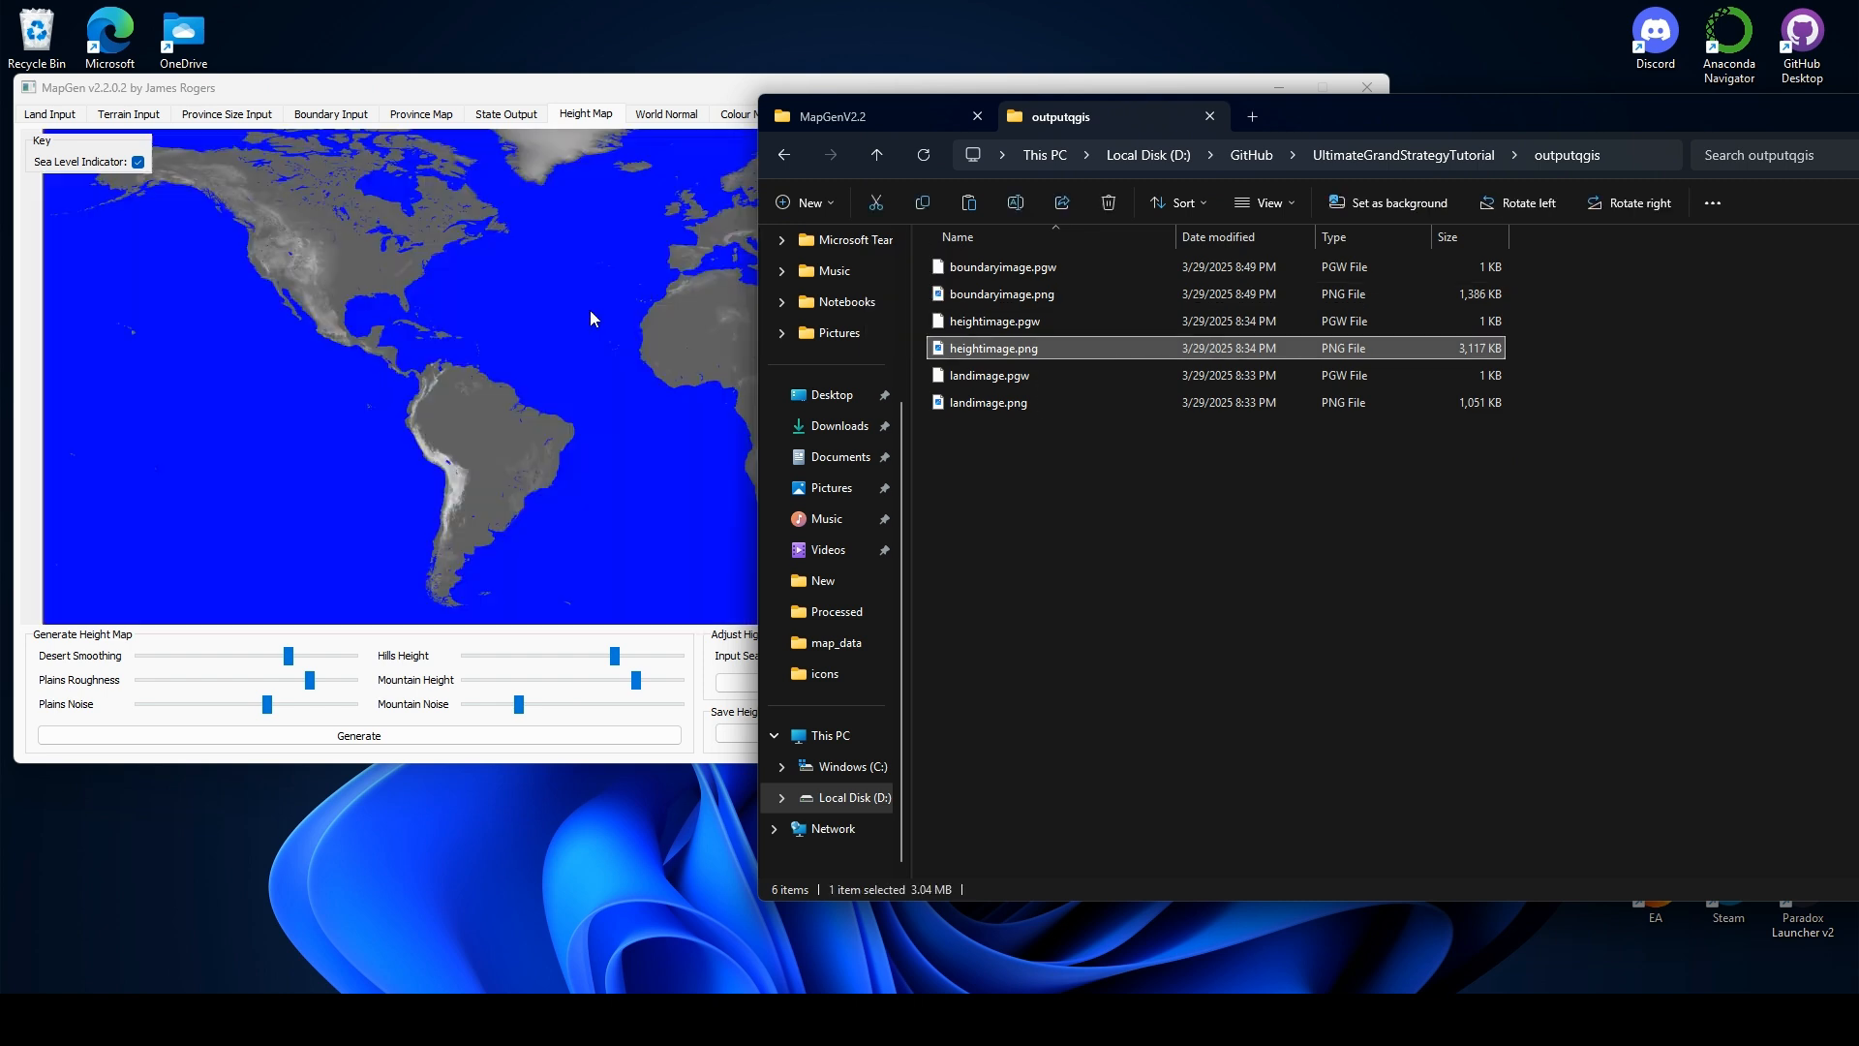
{"action": "left_click", "coordinate": [683, 93]}
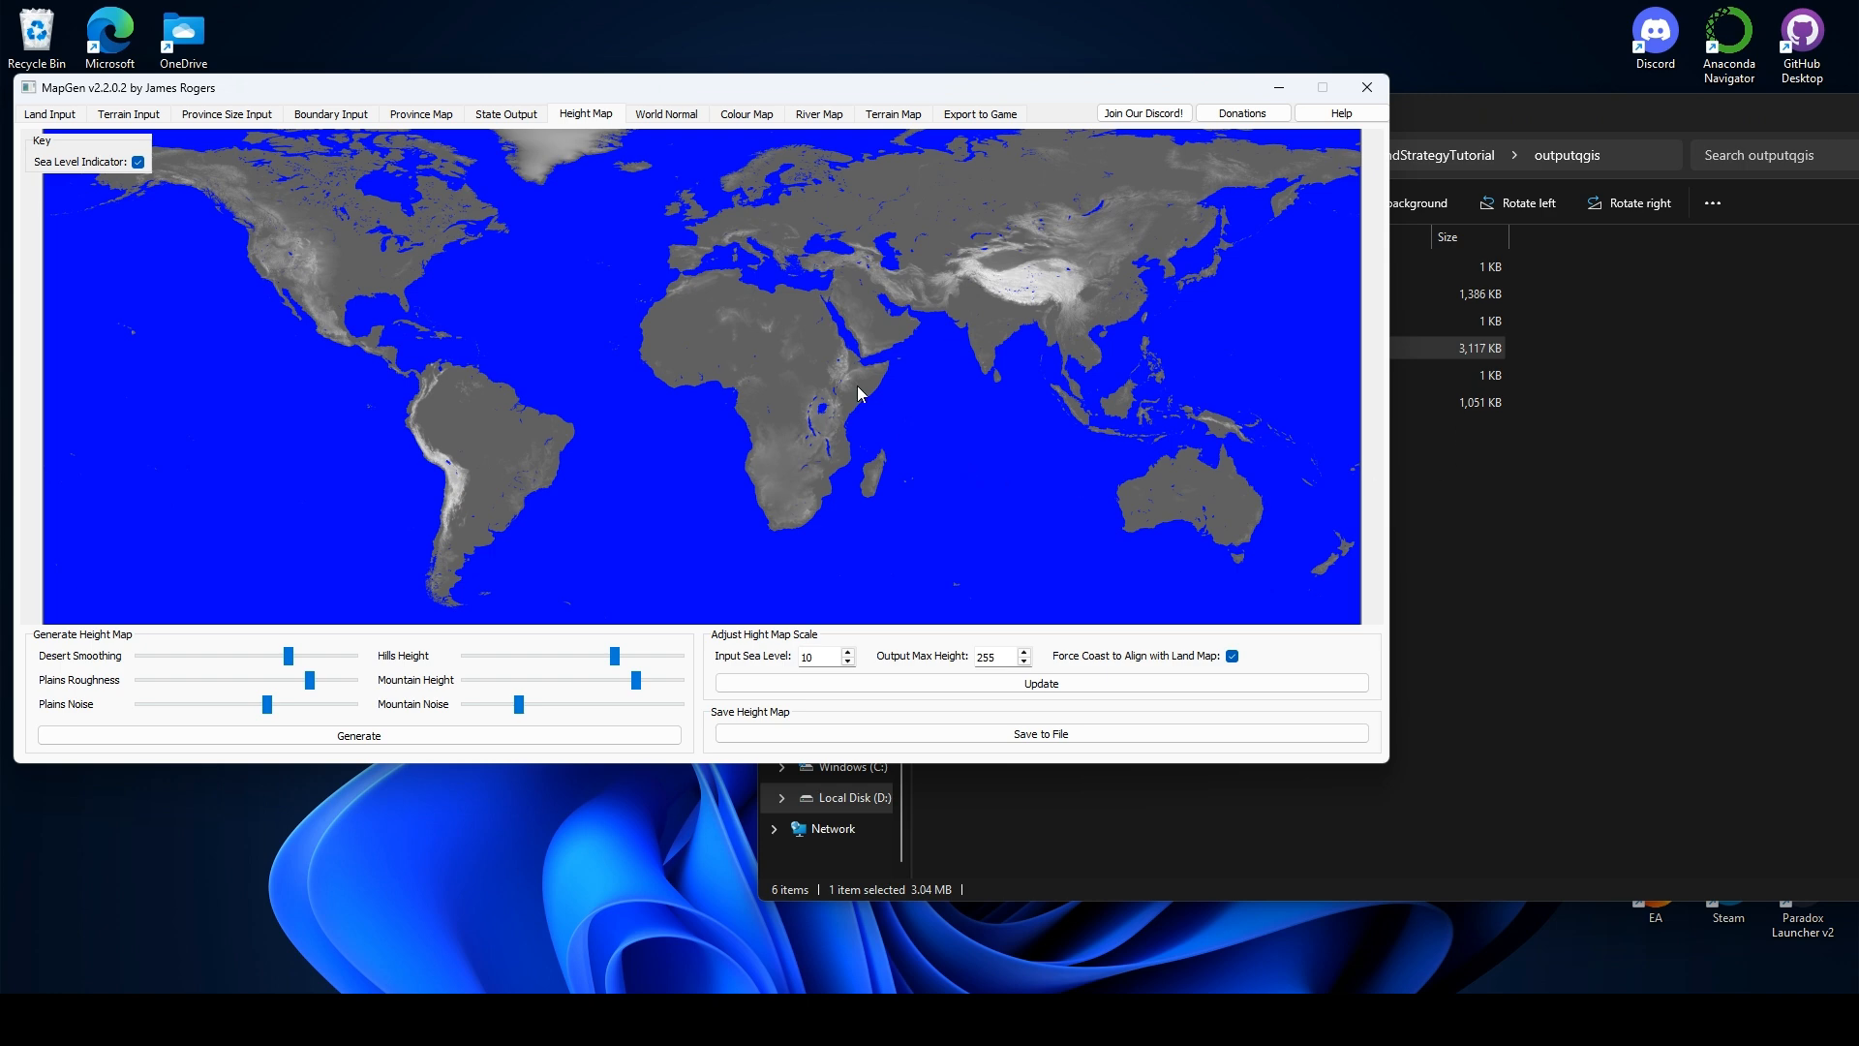
- Save the world normal map as the 24-bit bitmap normal_map in the UltimateGrandStrategyTutorial map_data folder
{"action": "left_click", "coordinate": [664, 116]}
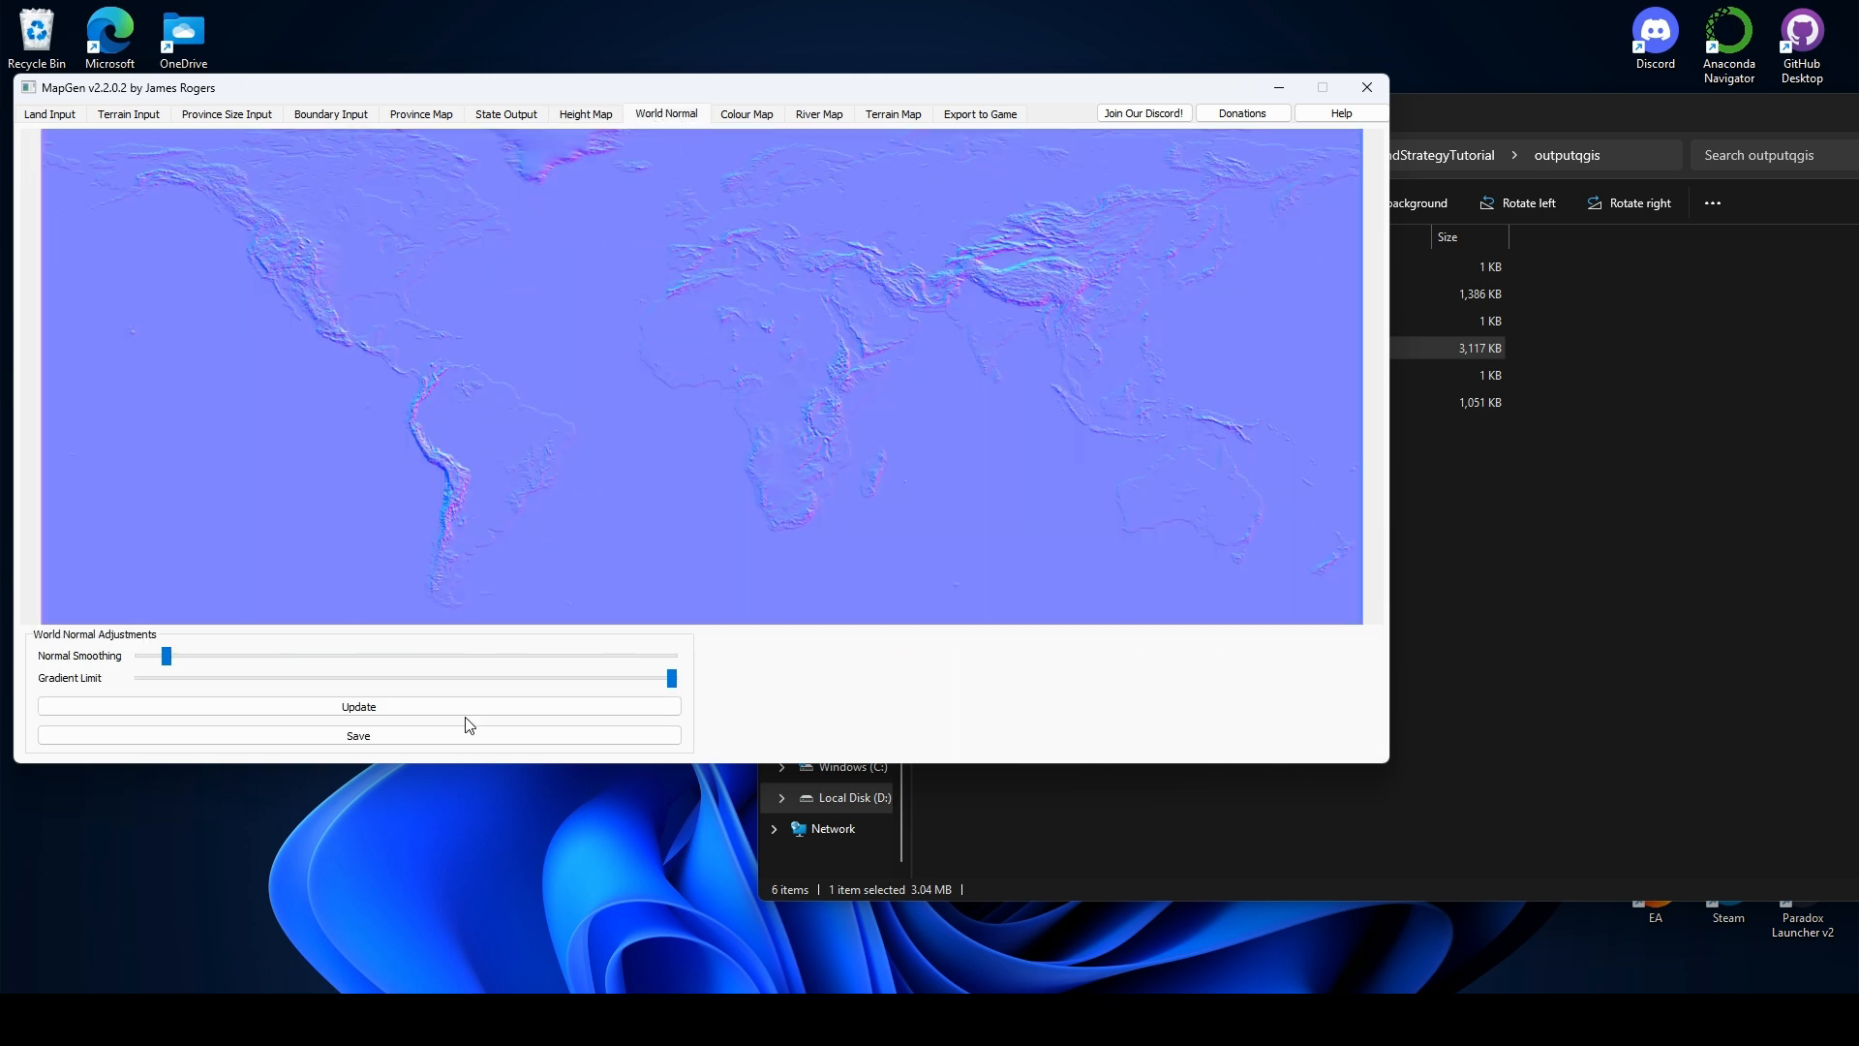
{"action": "left_click", "coordinate": [405, 738]}
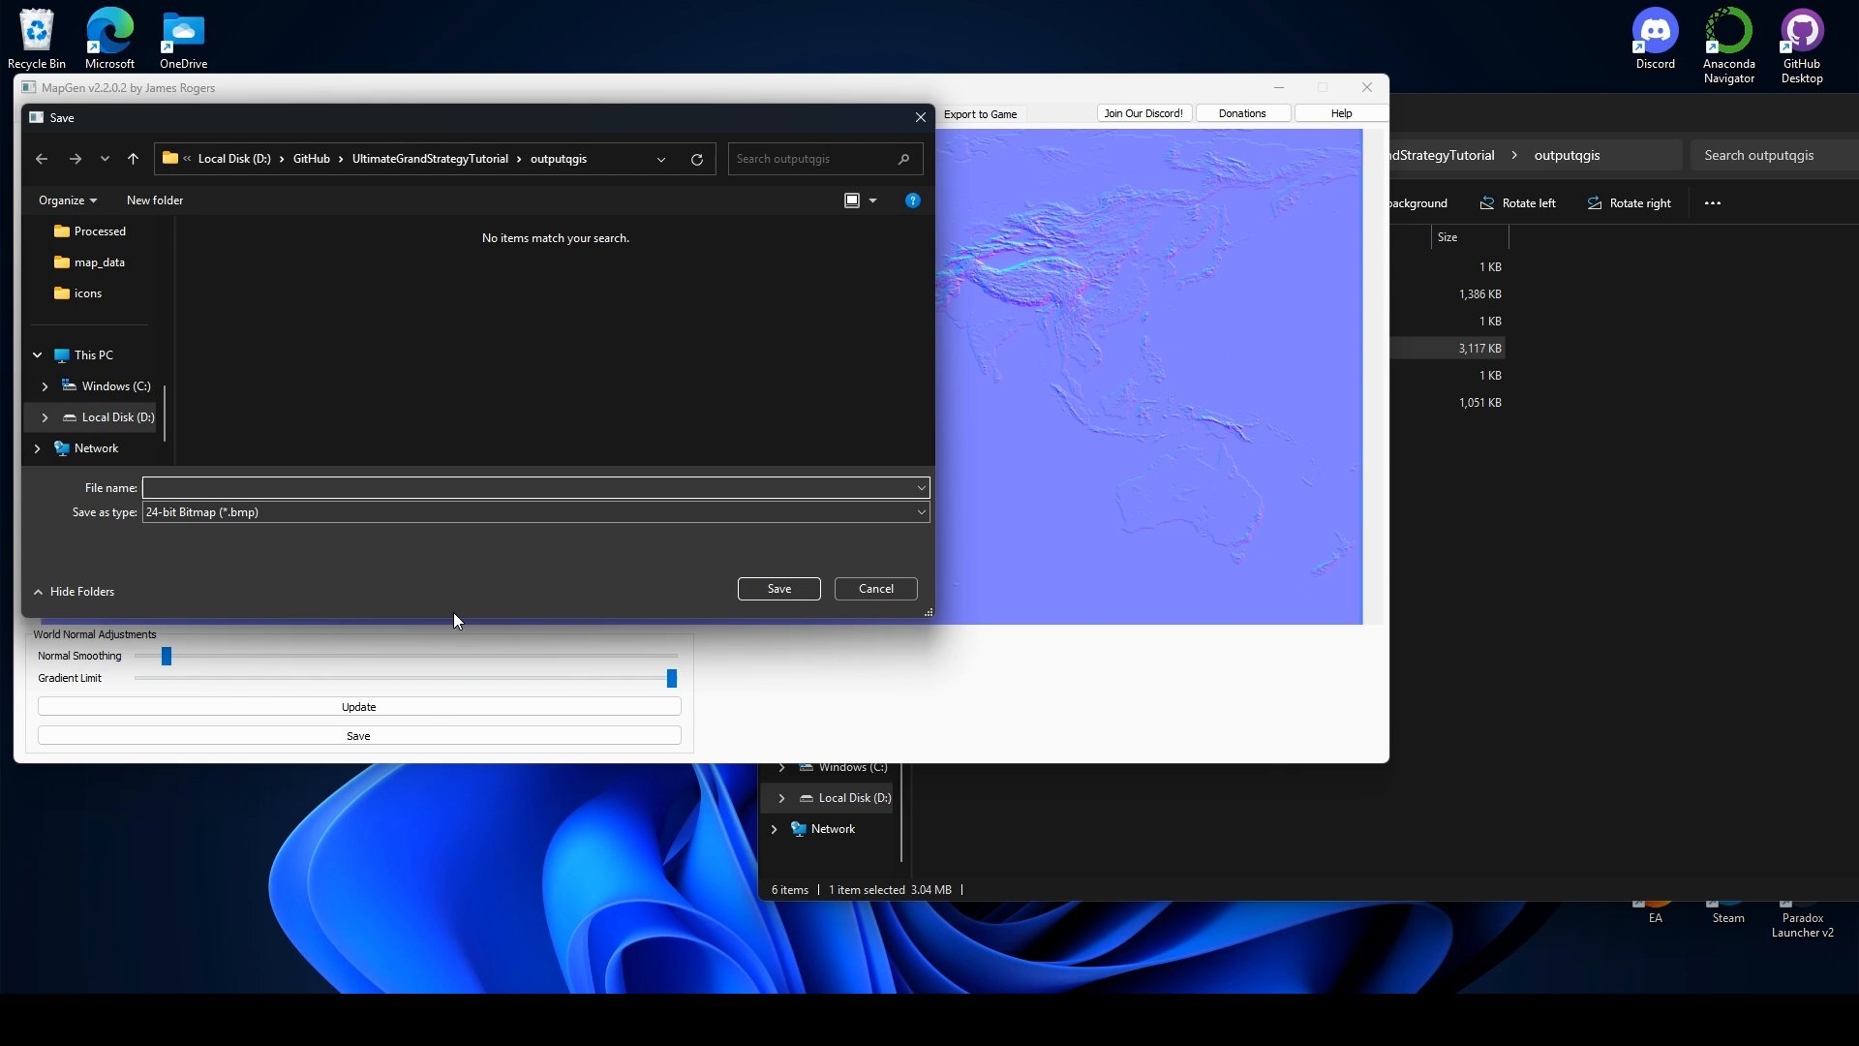
{"action": "left_click", "coordinate": [449, 157]}
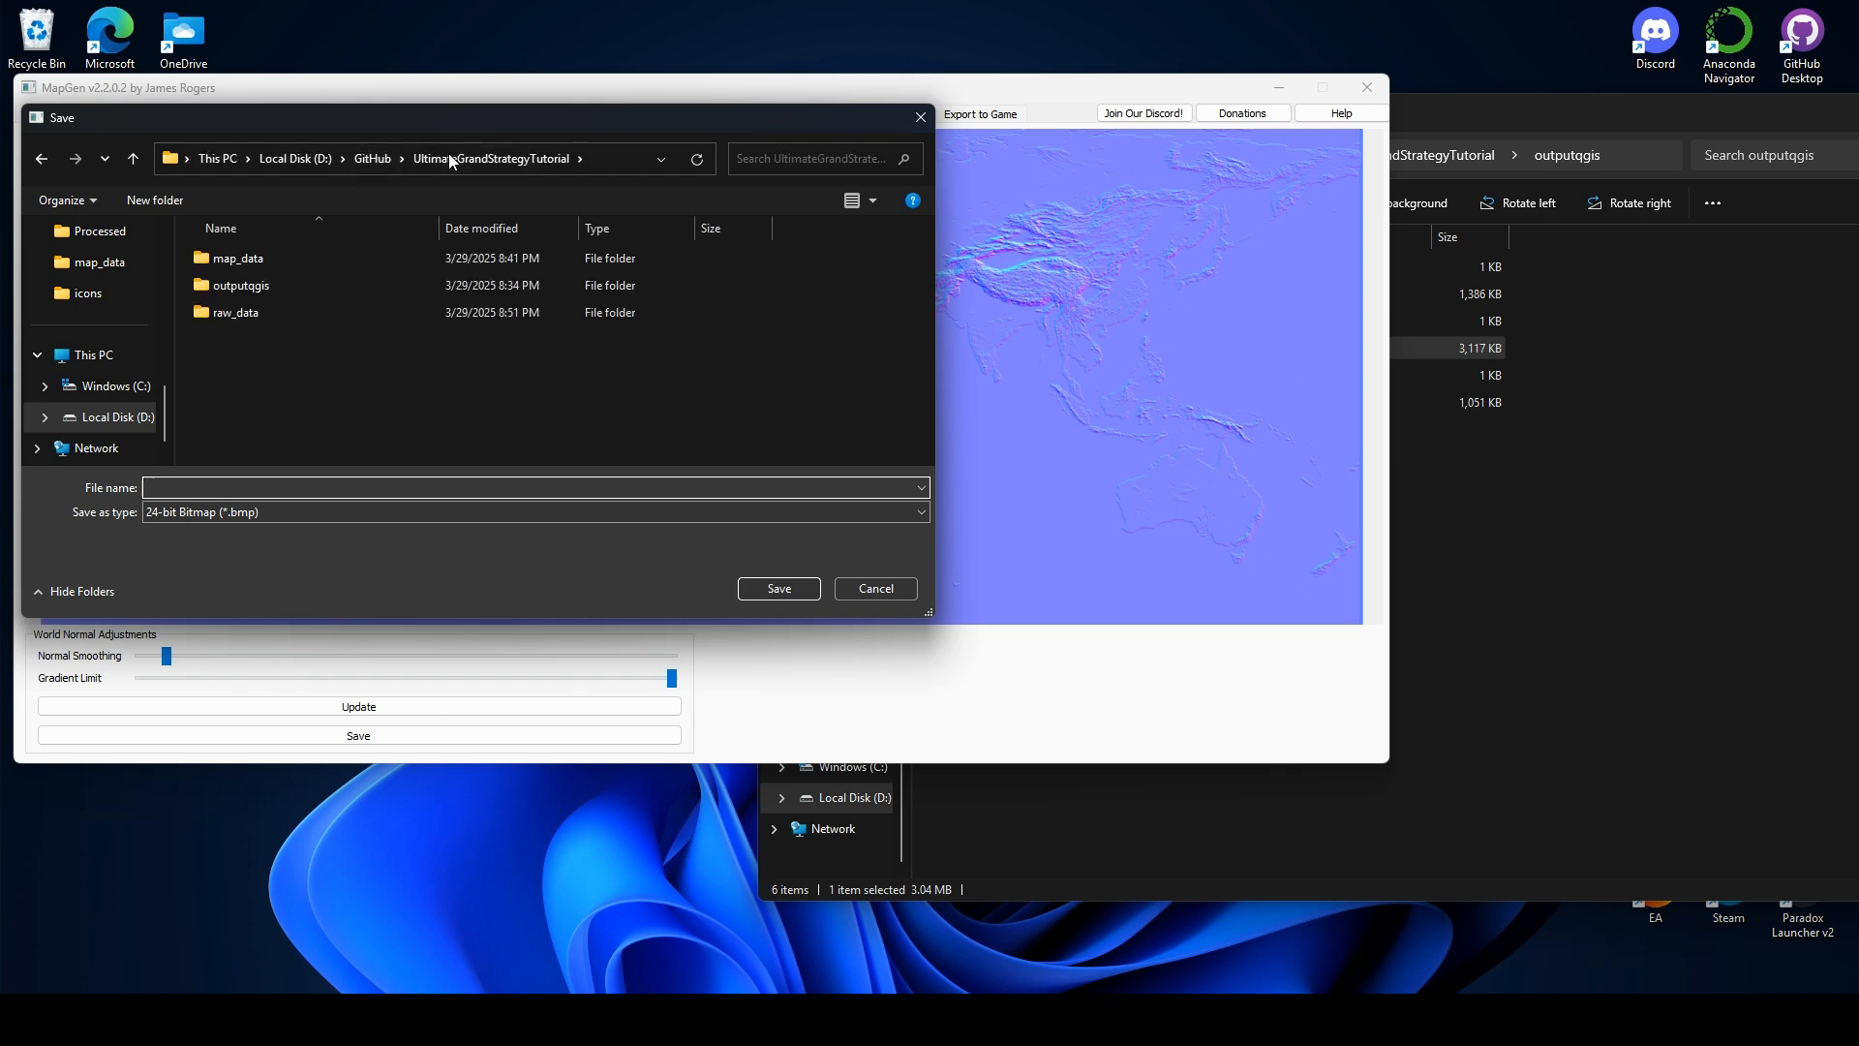
{"action": "double_click", "coordinate": [258, 259]}
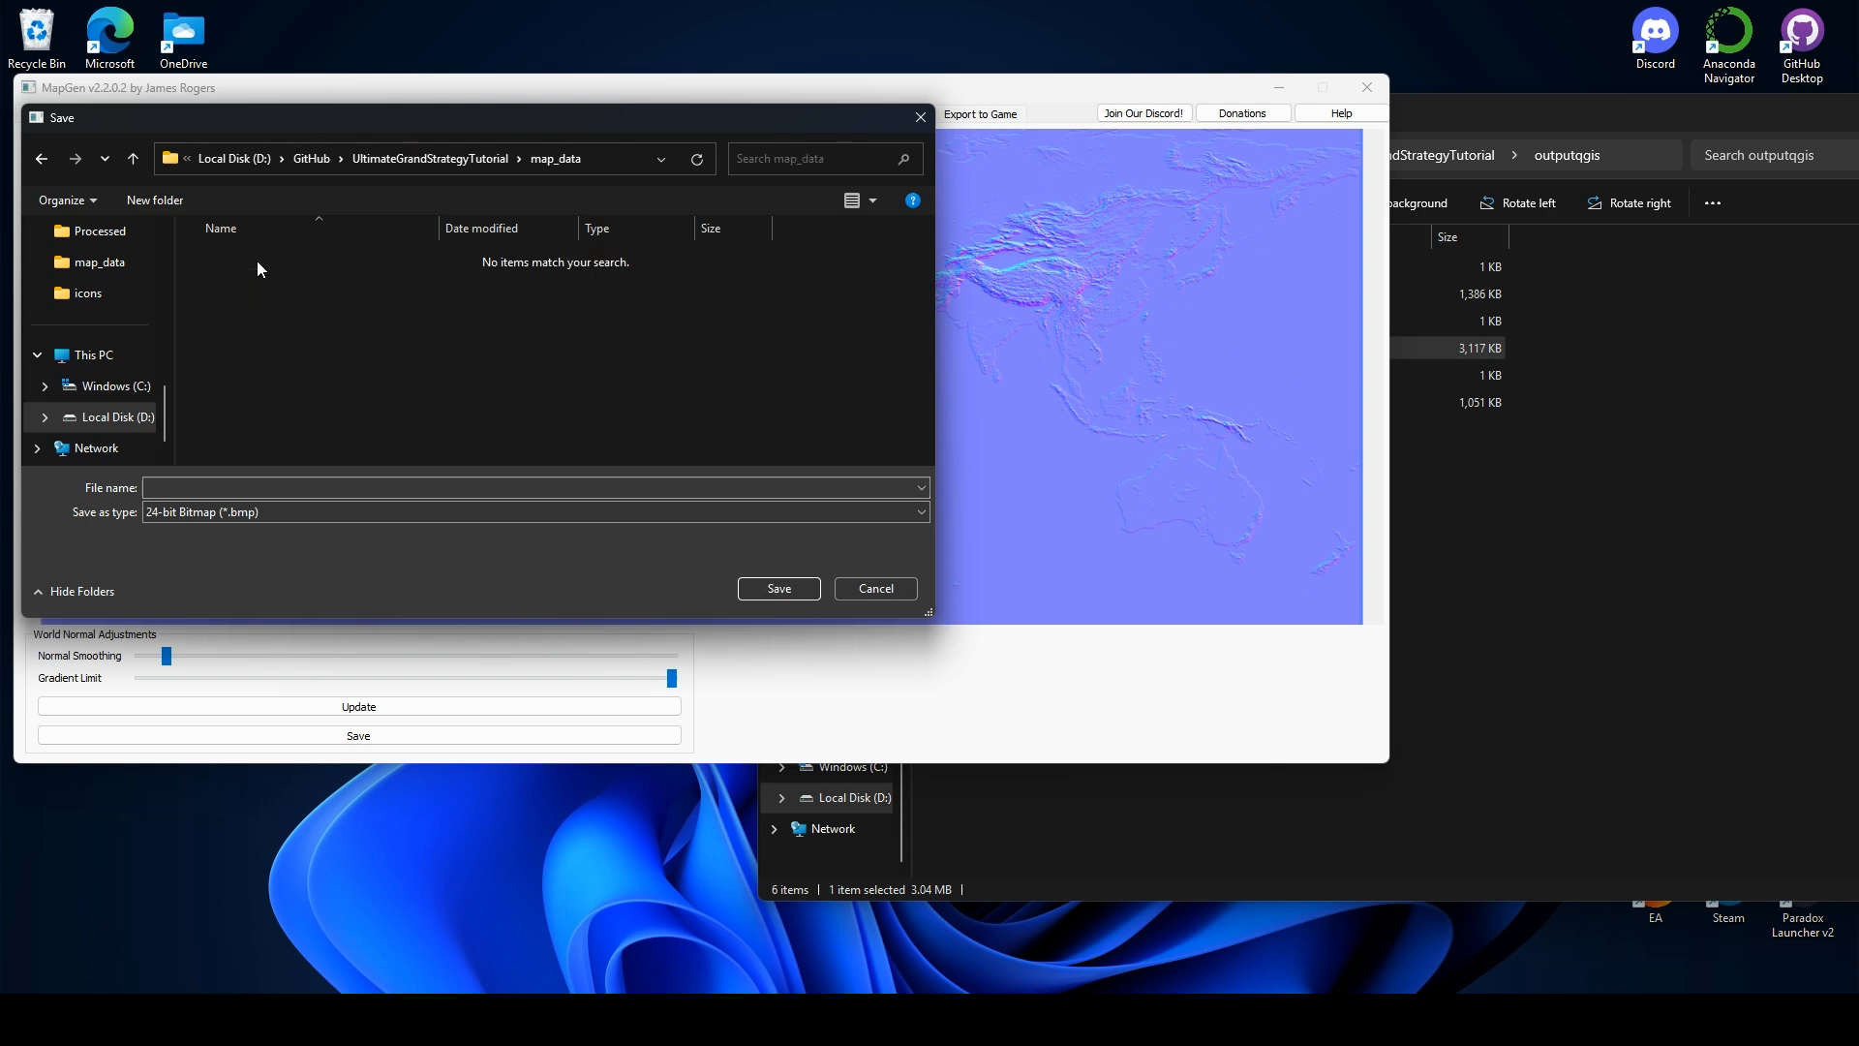
{"action": "left_click", "coordinate": [351, 483]}
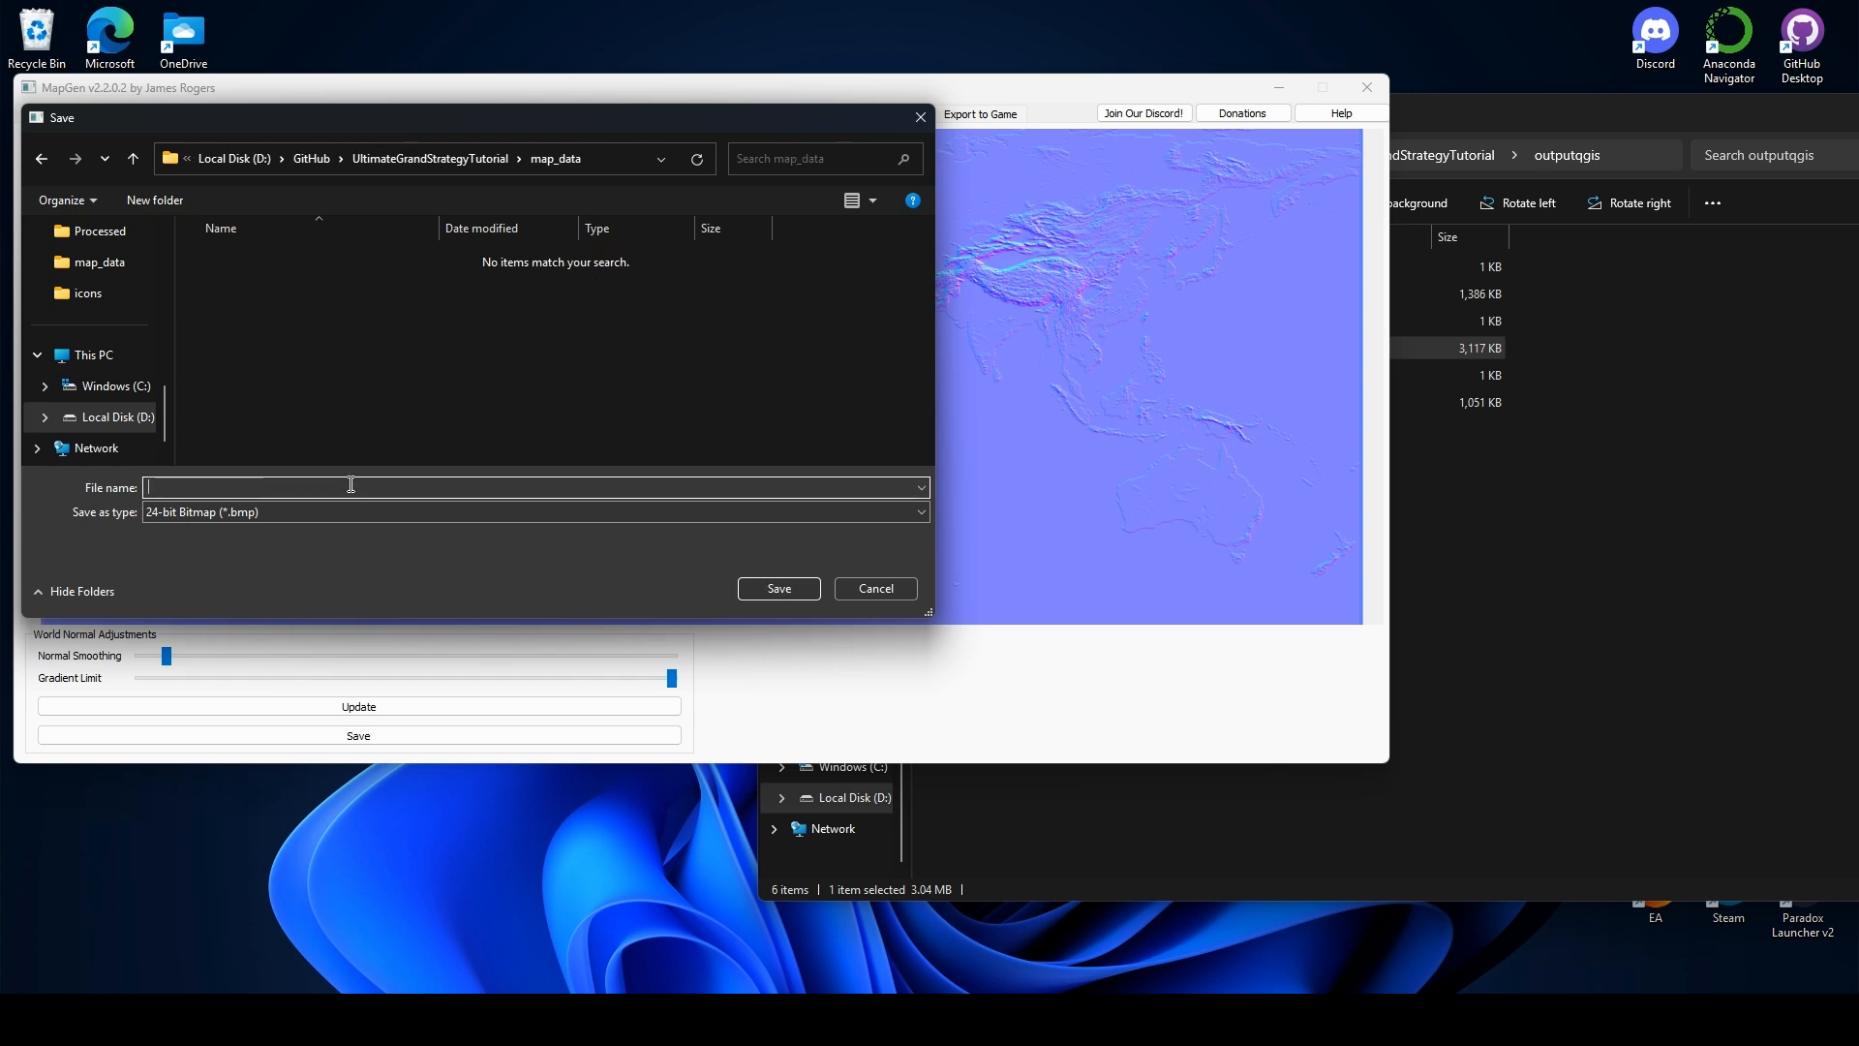
{"action": "type", "text": "ormal_map"}
{"action": "left_click", "coordinate": [779, 589]}
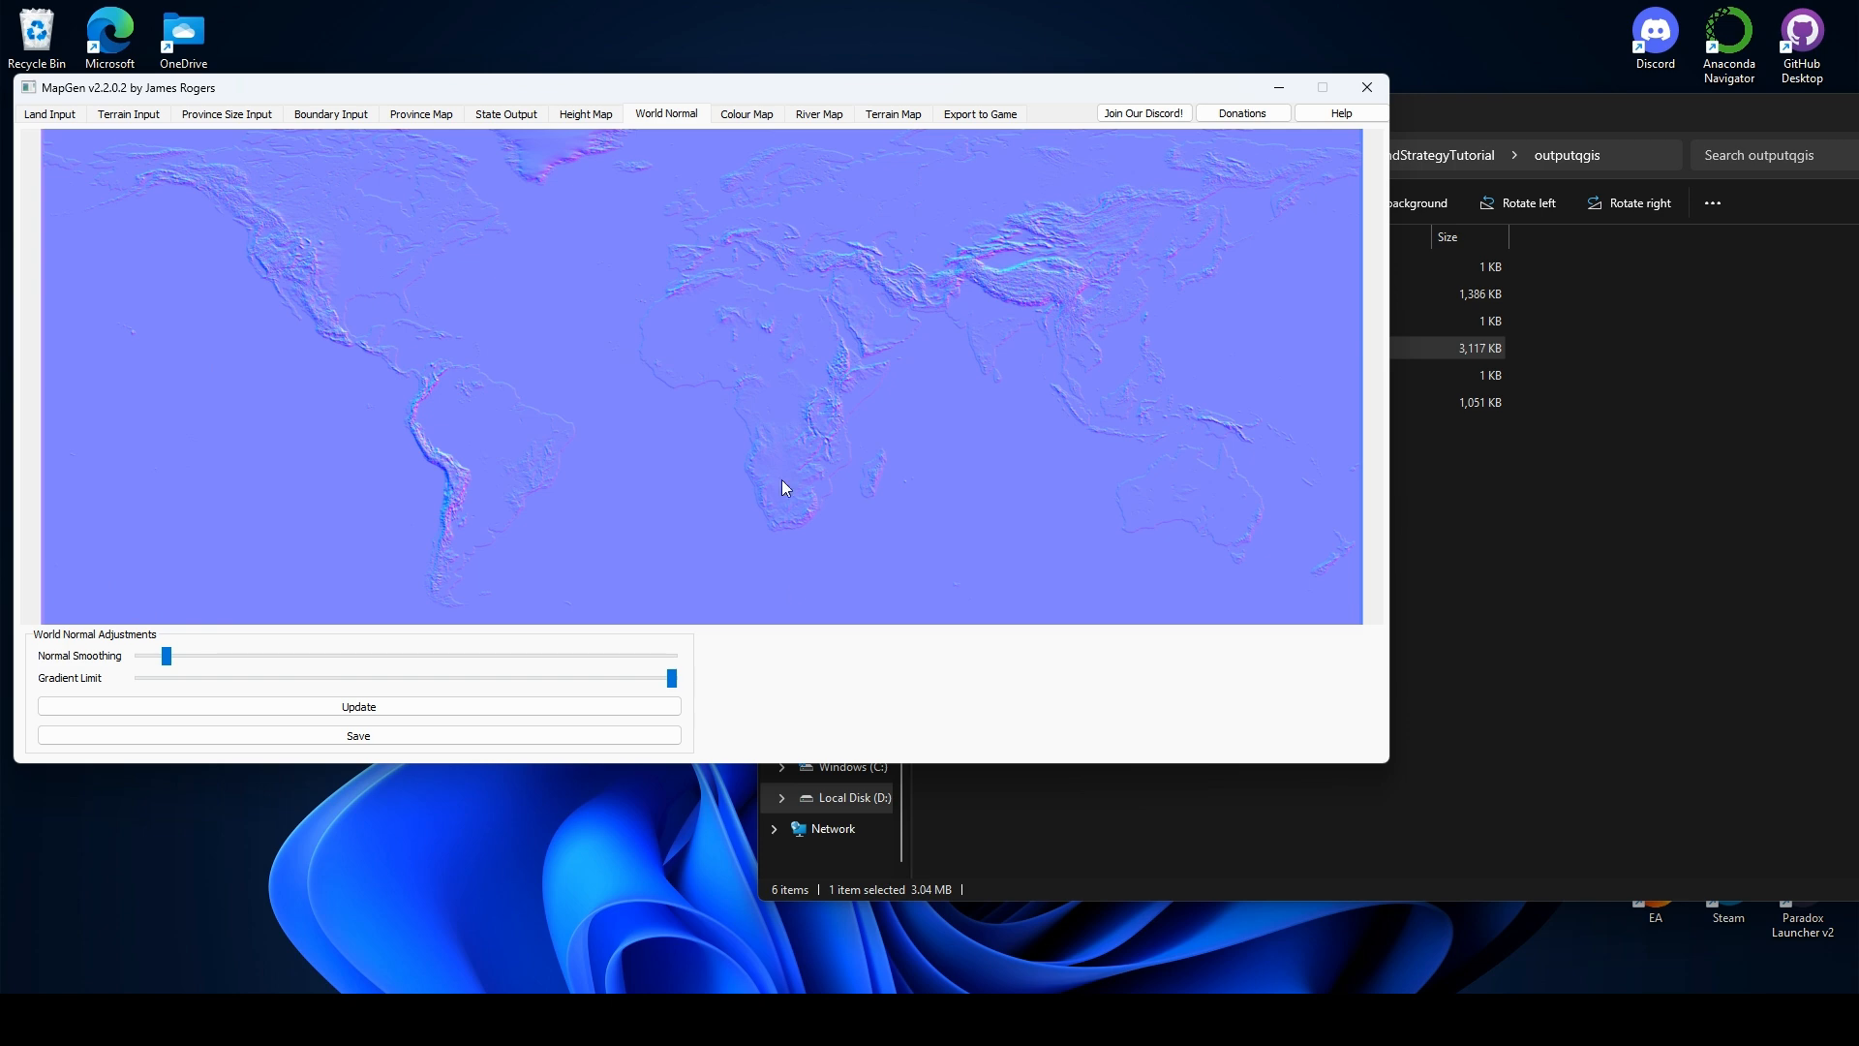
- Save the province map as the bitmap province_map and its definitions as the CSV file provinces in the map_data folder
{"action": "left_click", "coordinate": [435, 115]}
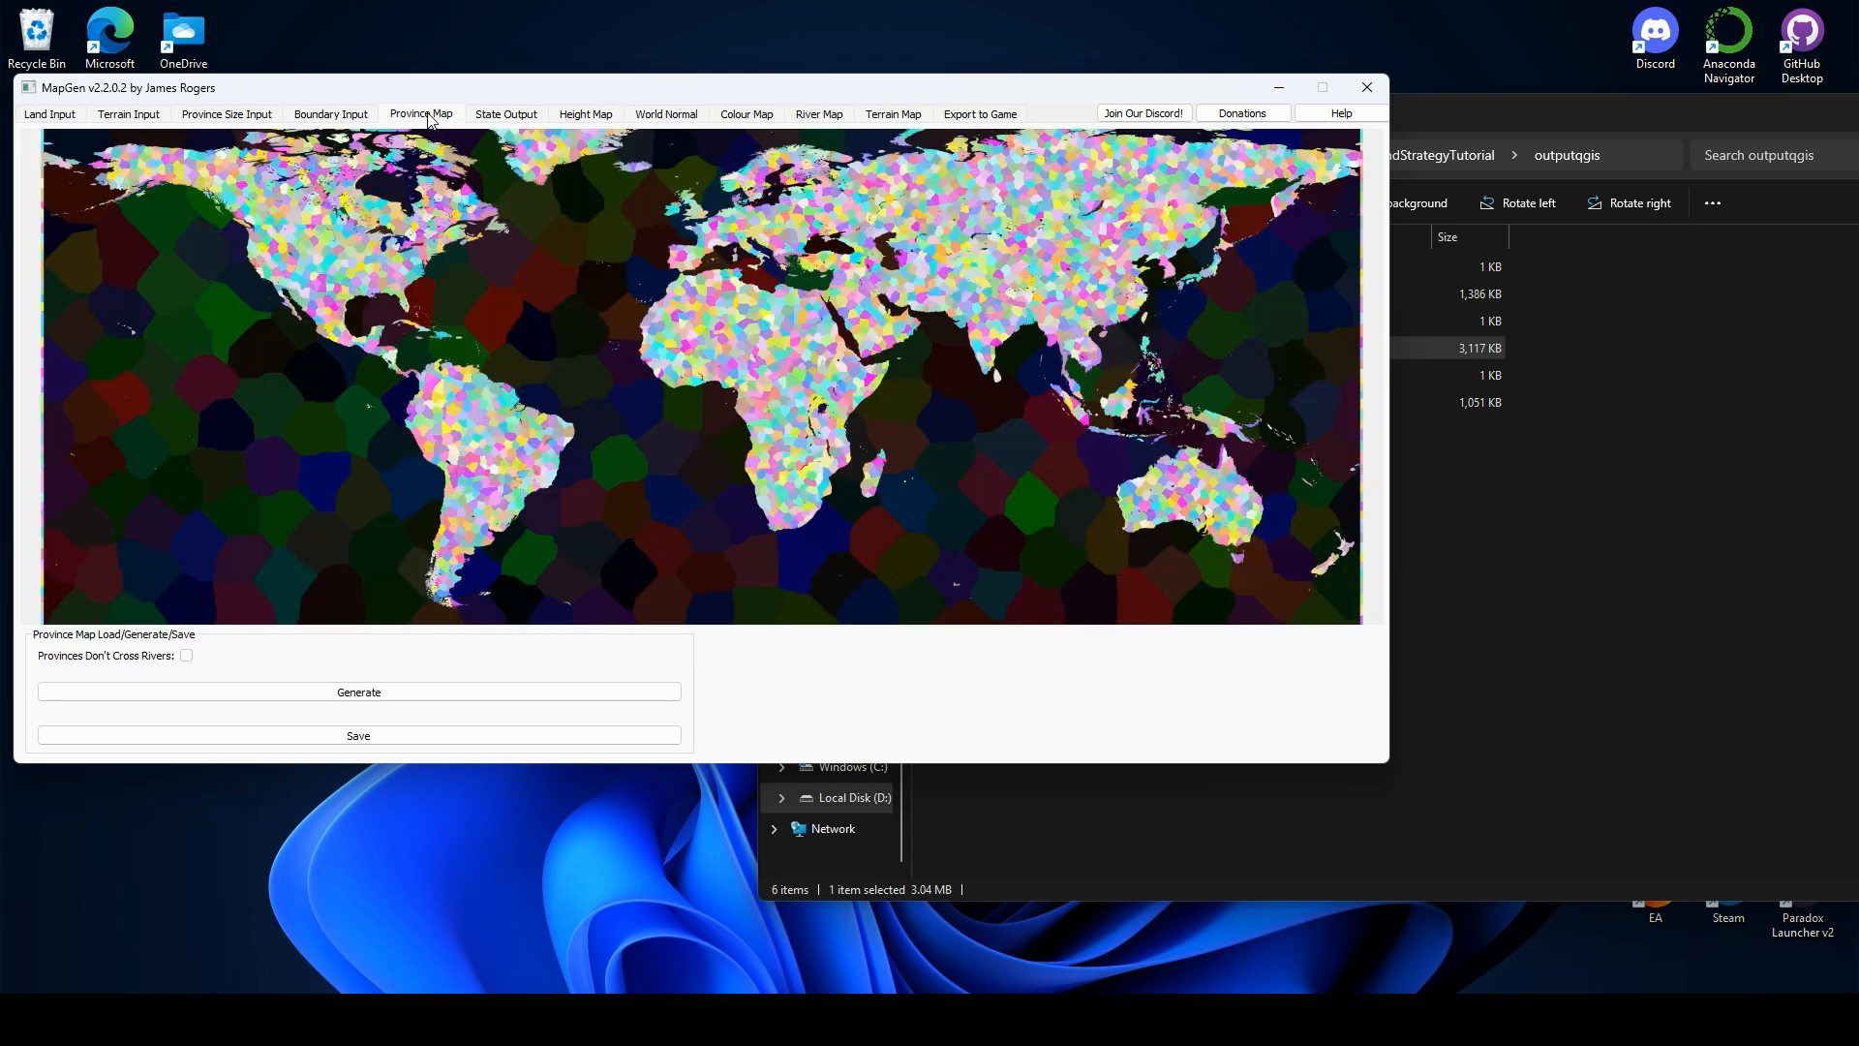
{"action": "left_click", "coordinate": [388, 733]}
{"action": "type", "text": "province_map"}
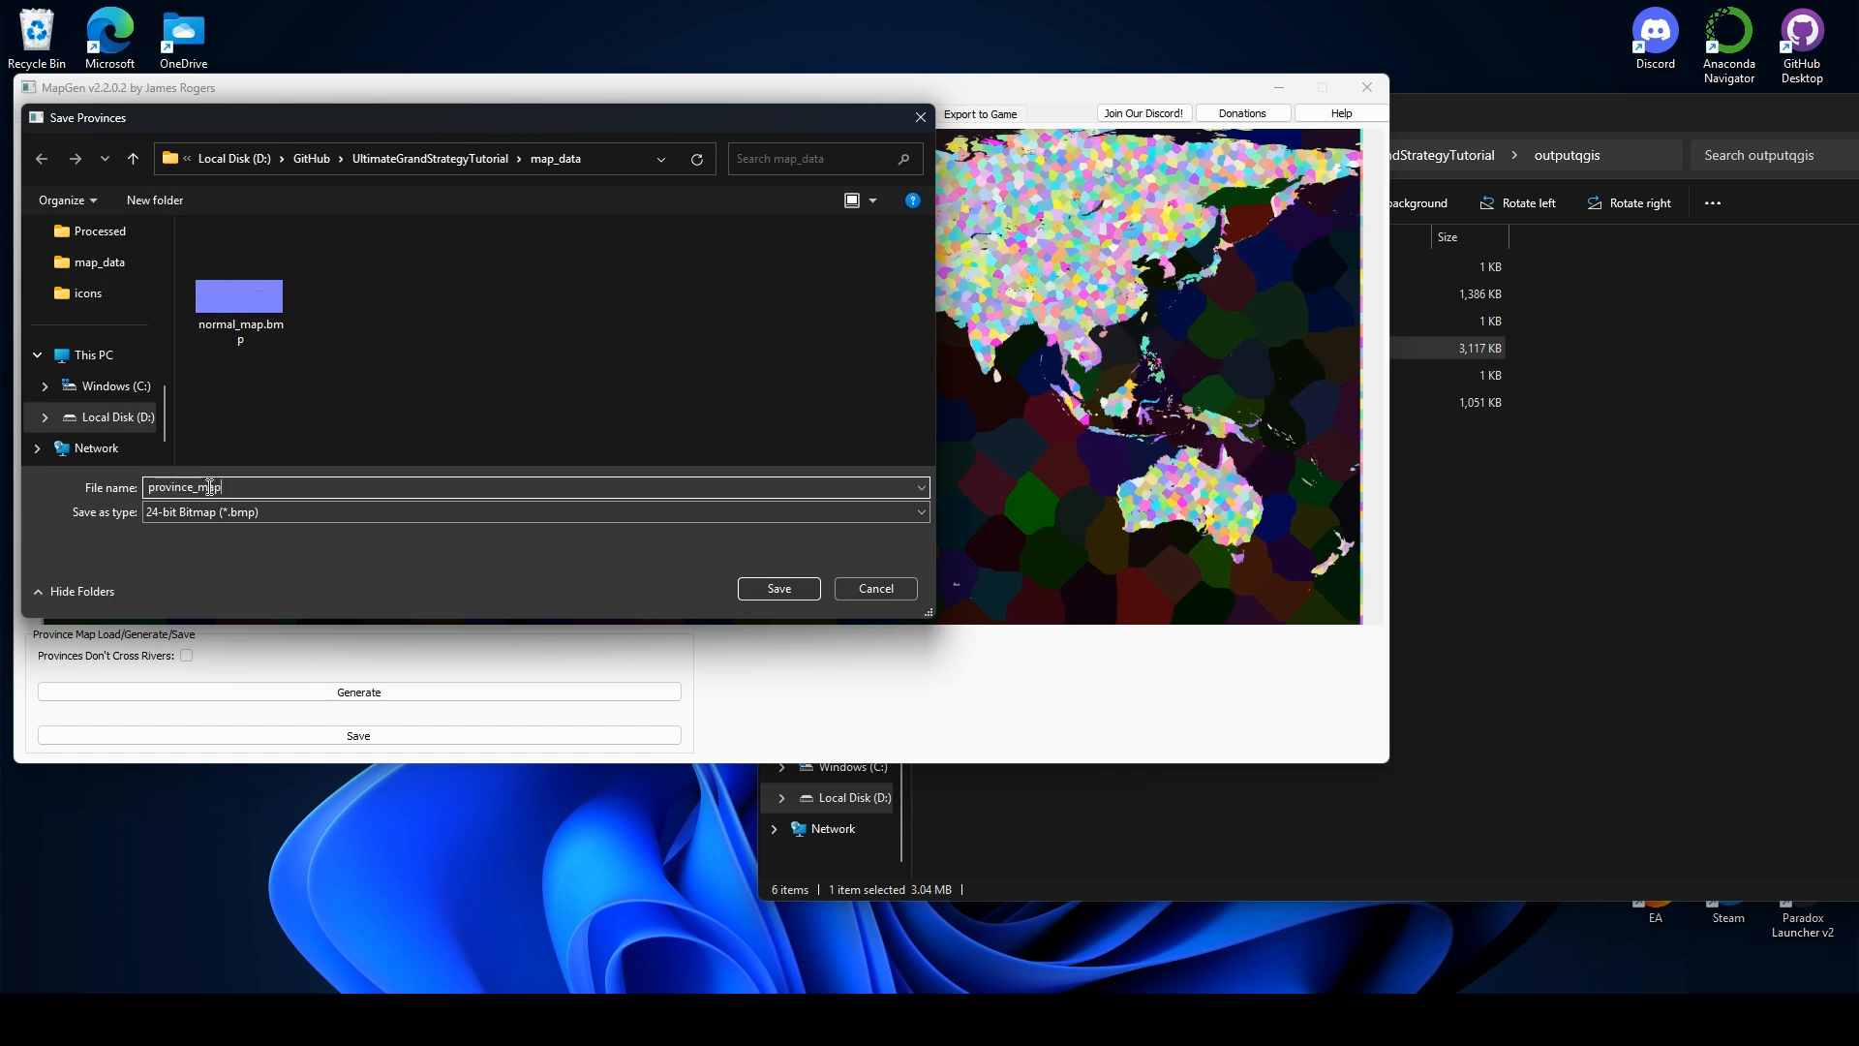
{"action": "left_click", "coordinate": [794, 595]}
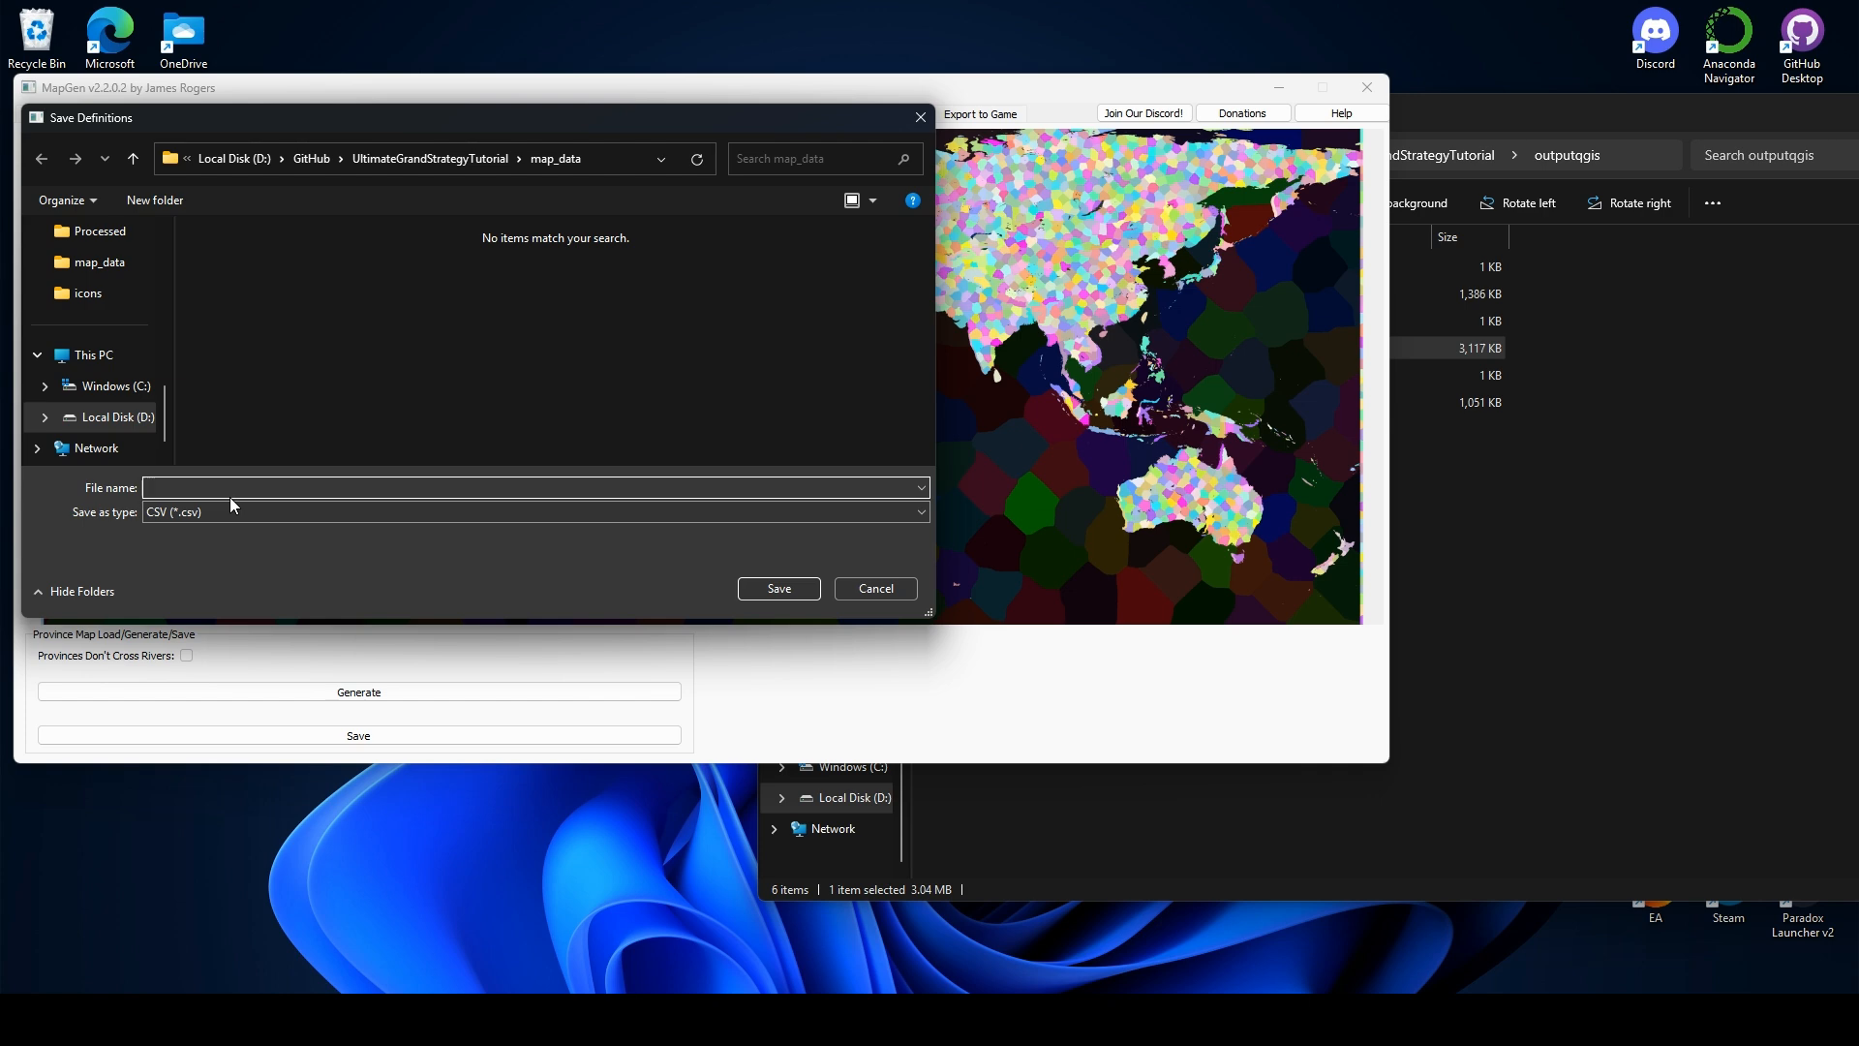
{"action": "type", "text": "provinces"}
{"action": "left_click", "coordinate": [782, 591]}
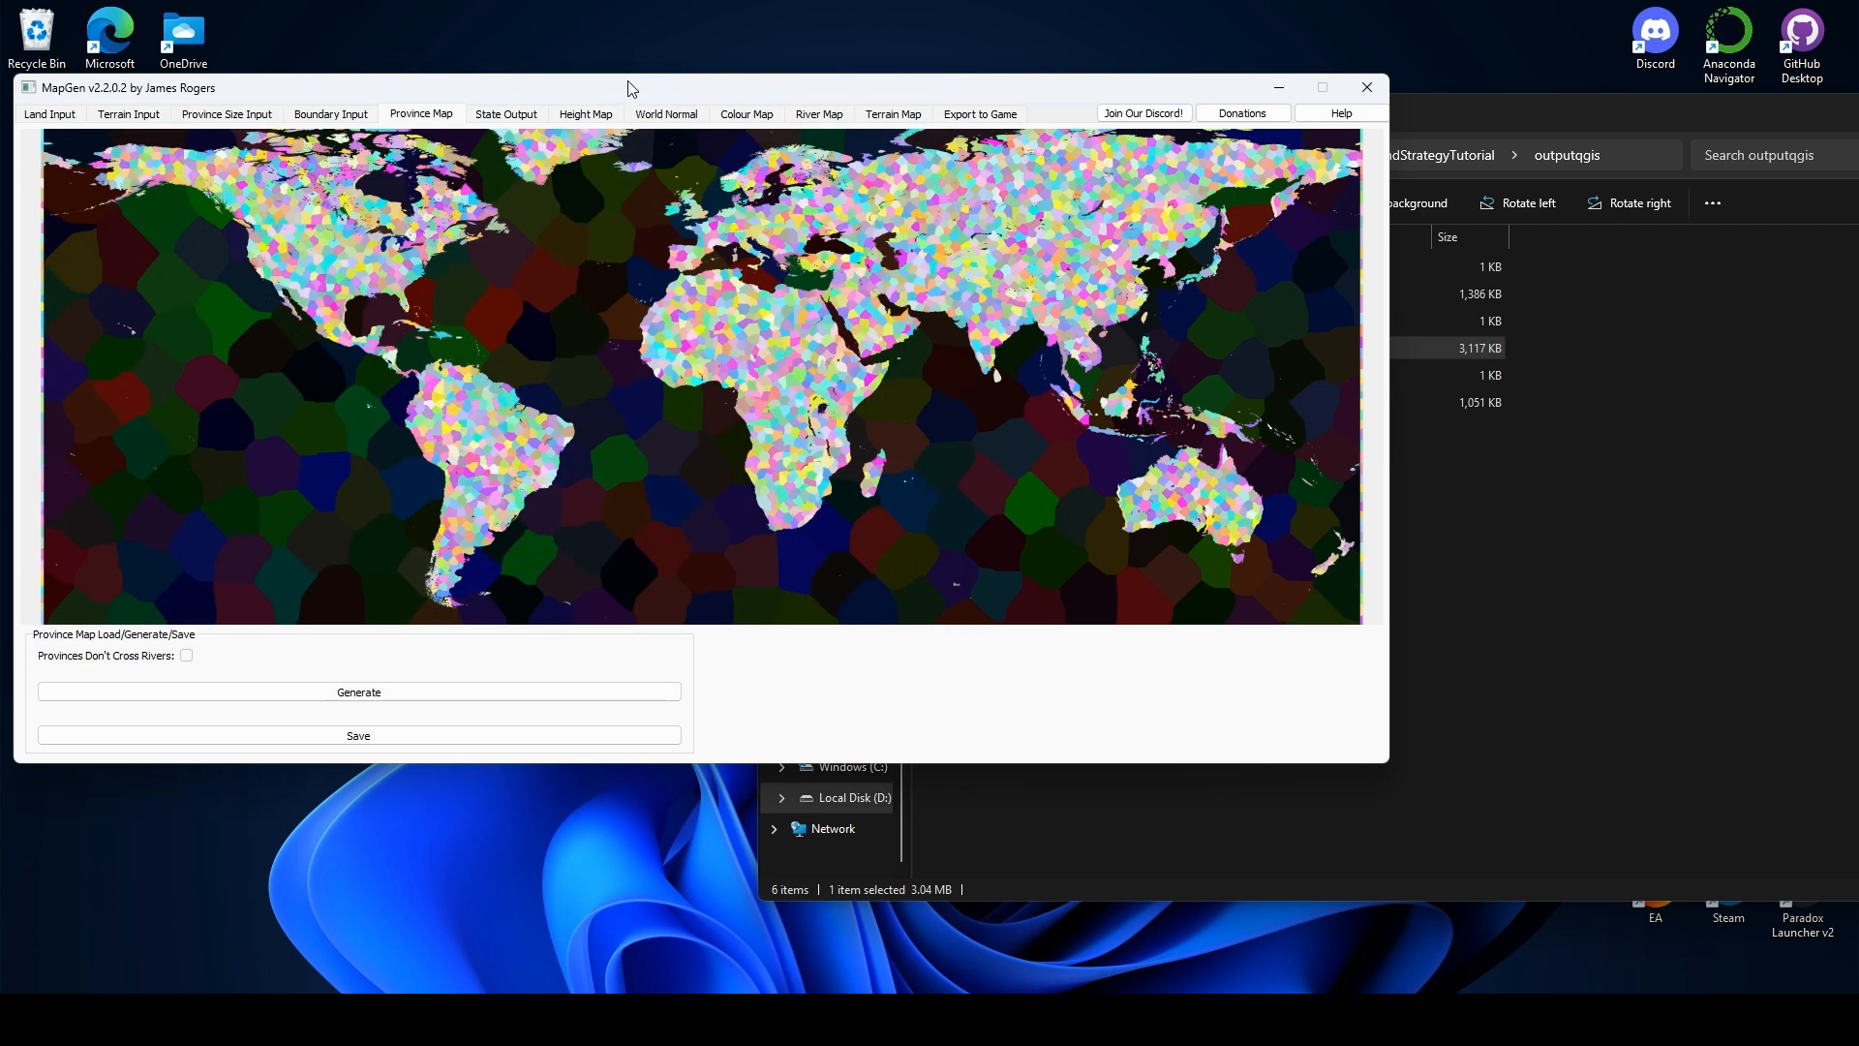
- Save the state files into a new folder named states inside map_data, accepting the file write
{"action": "left_click", "coordinate": [504, 114]}
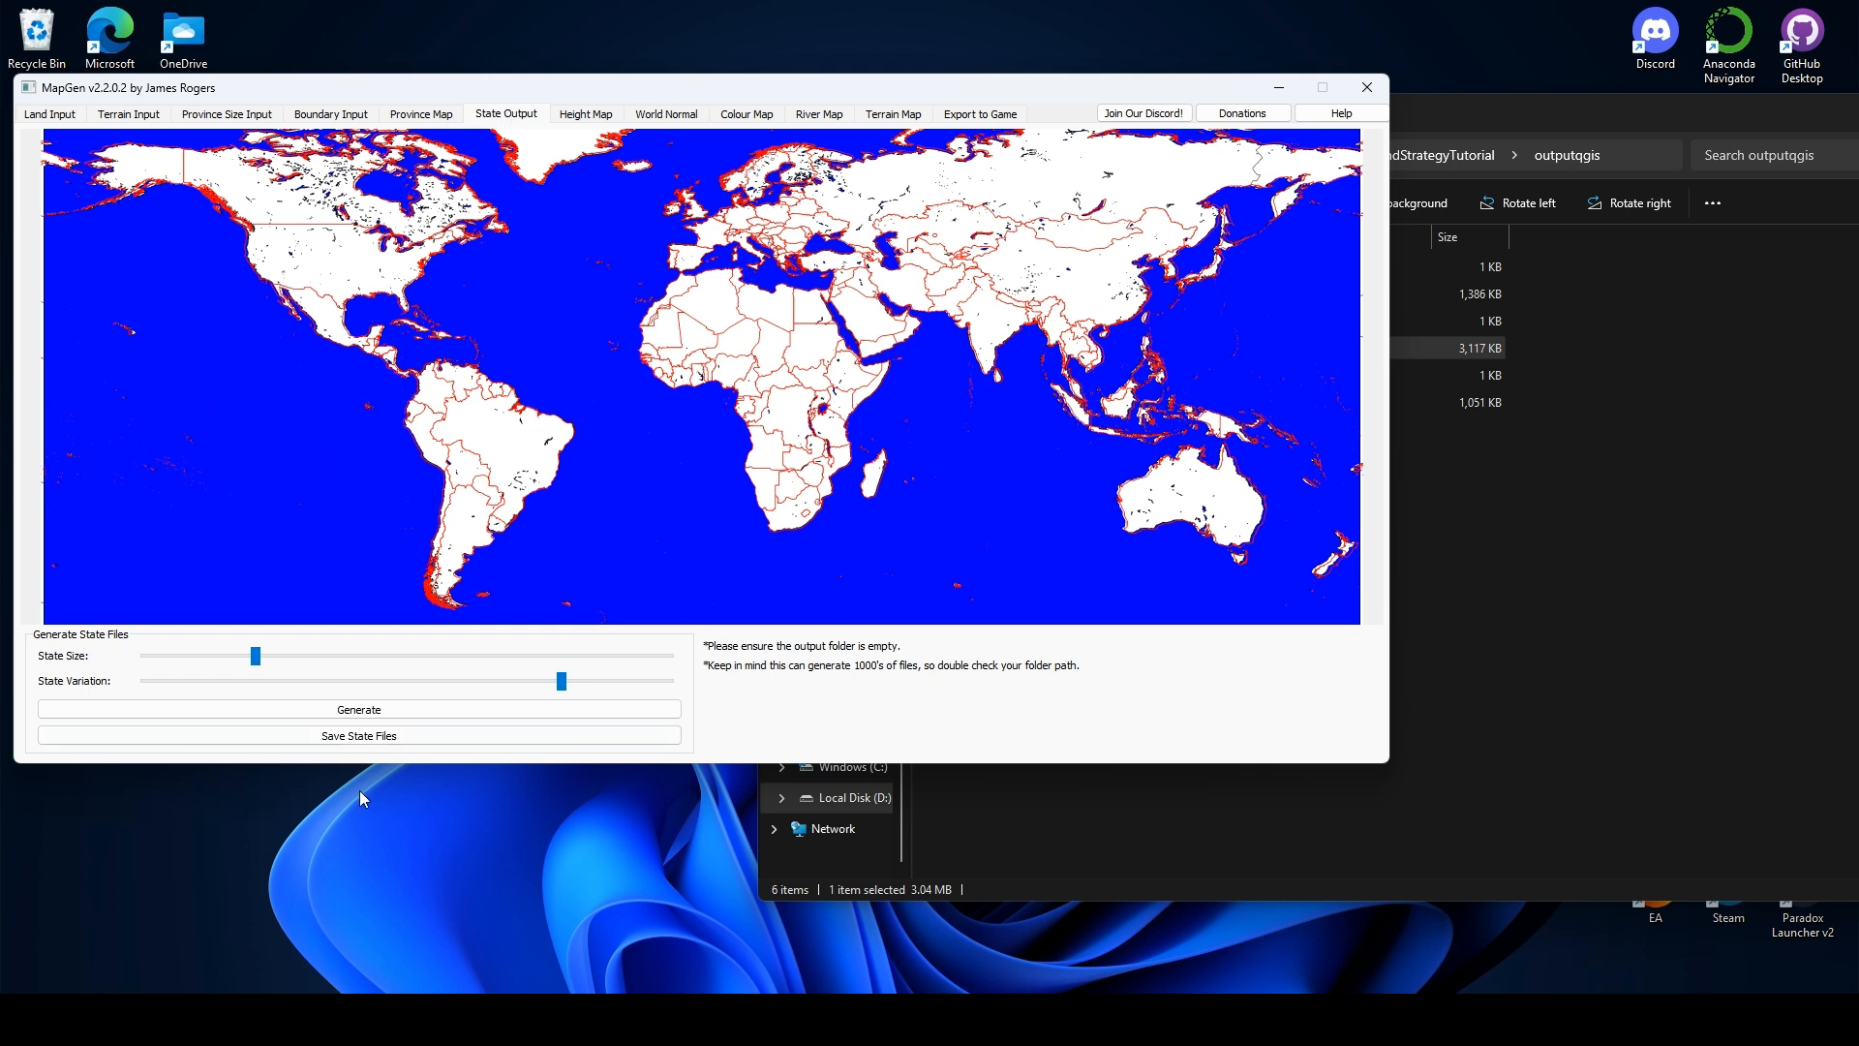
{"action": "left_click", "coordinate": [357, 738]}
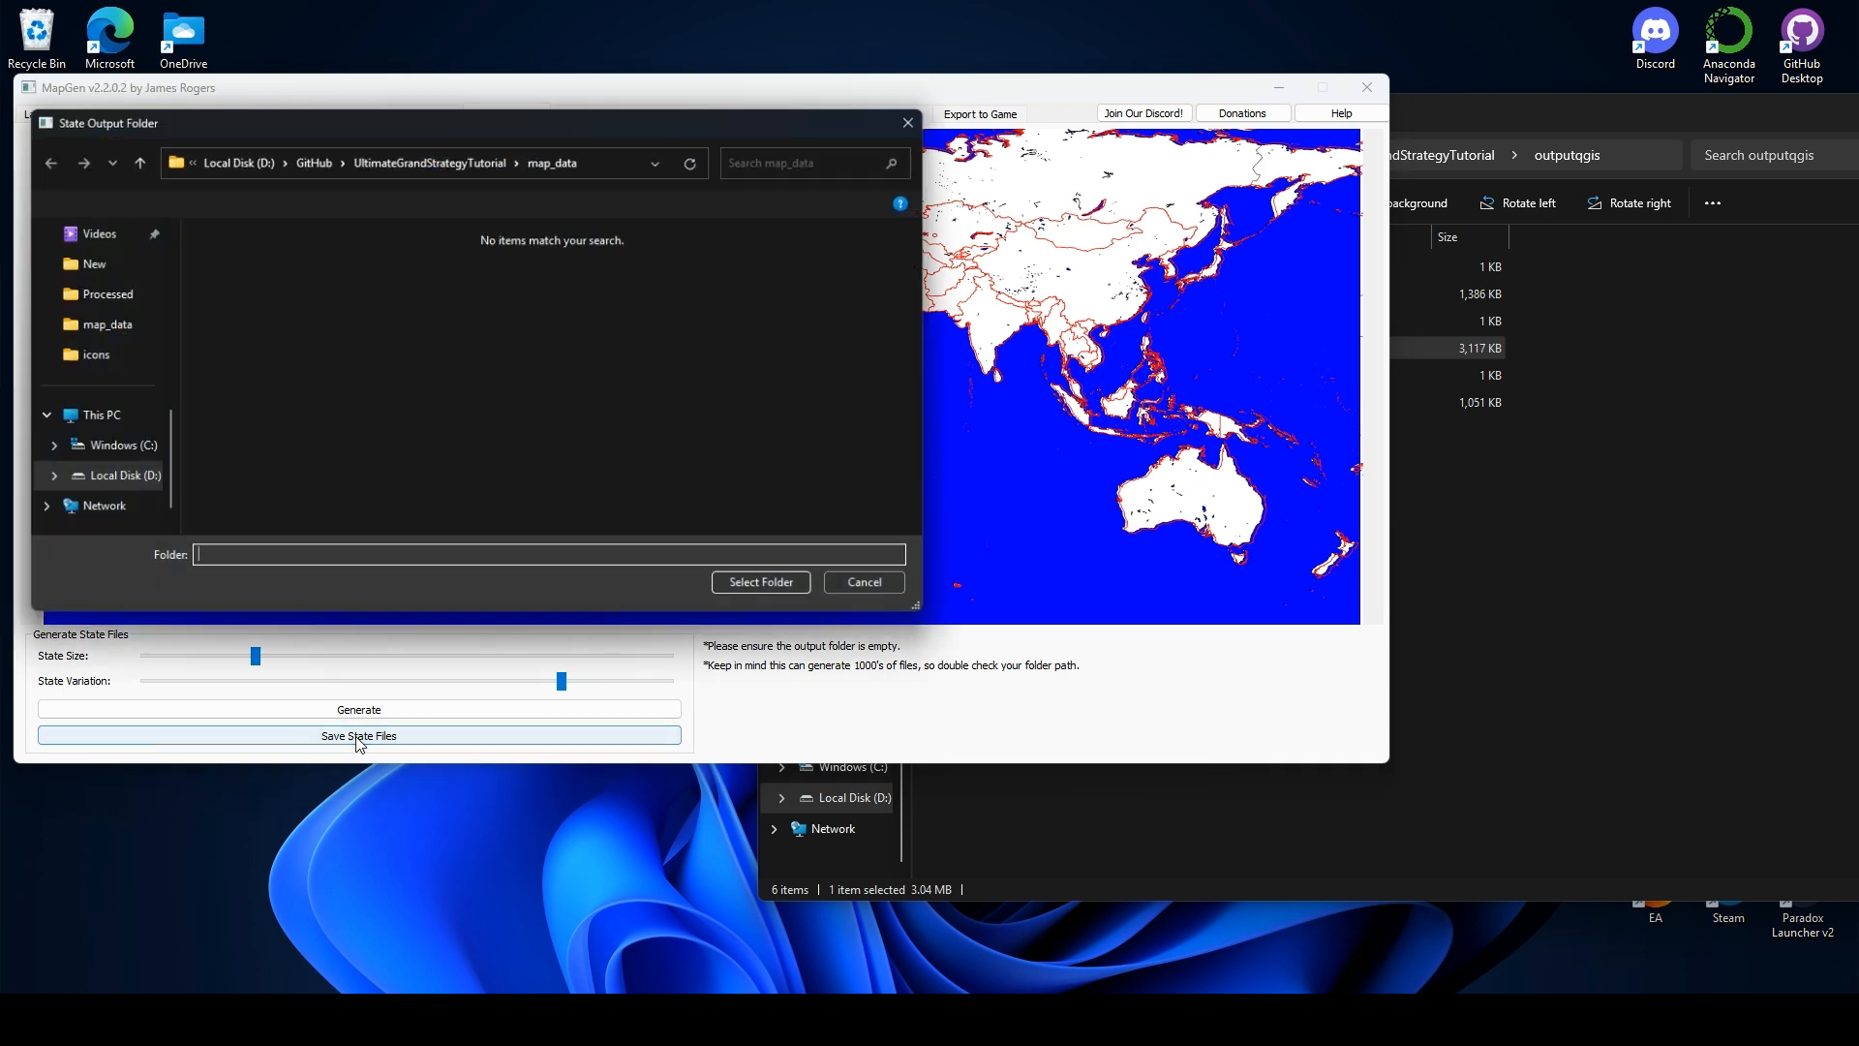
{"action": "left_click", "coordinate": [346, 563]}
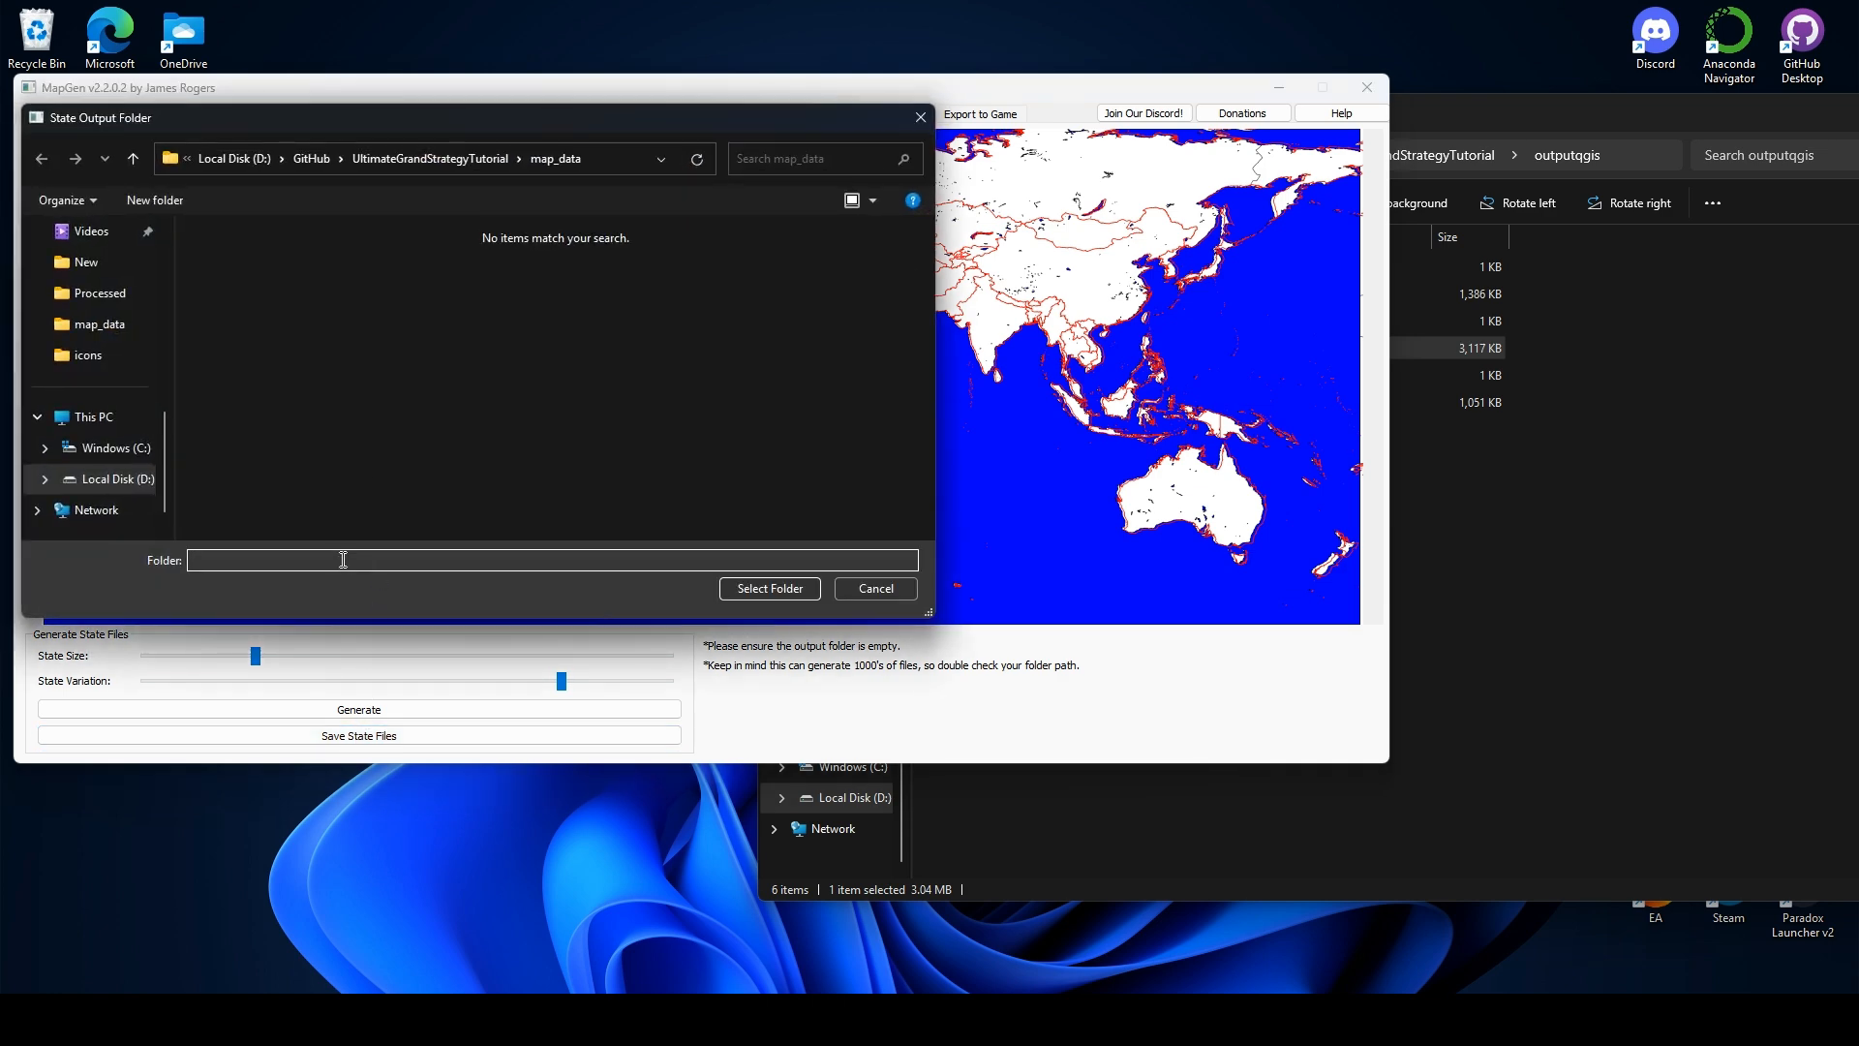
{"action": "right_click", "coordinate": [394, 336]}
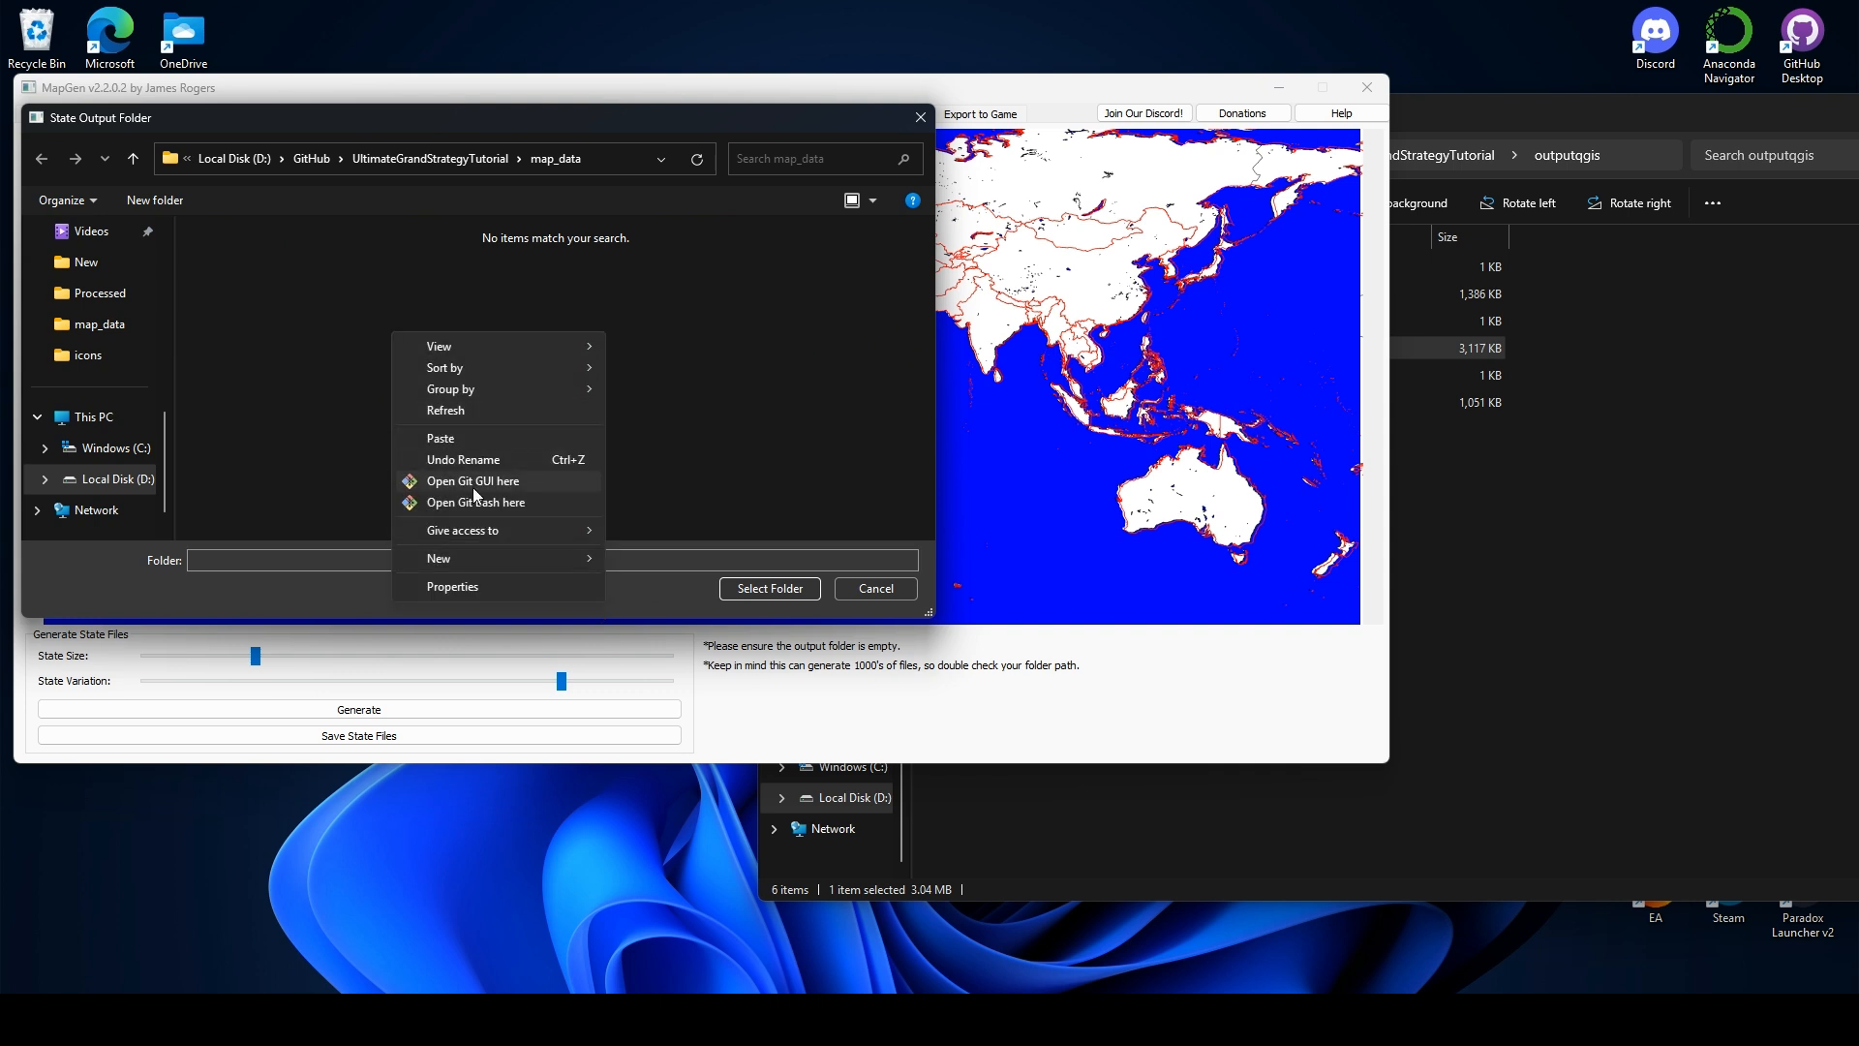
{"action": "mouse_move", "coordinate": [481, 558]}
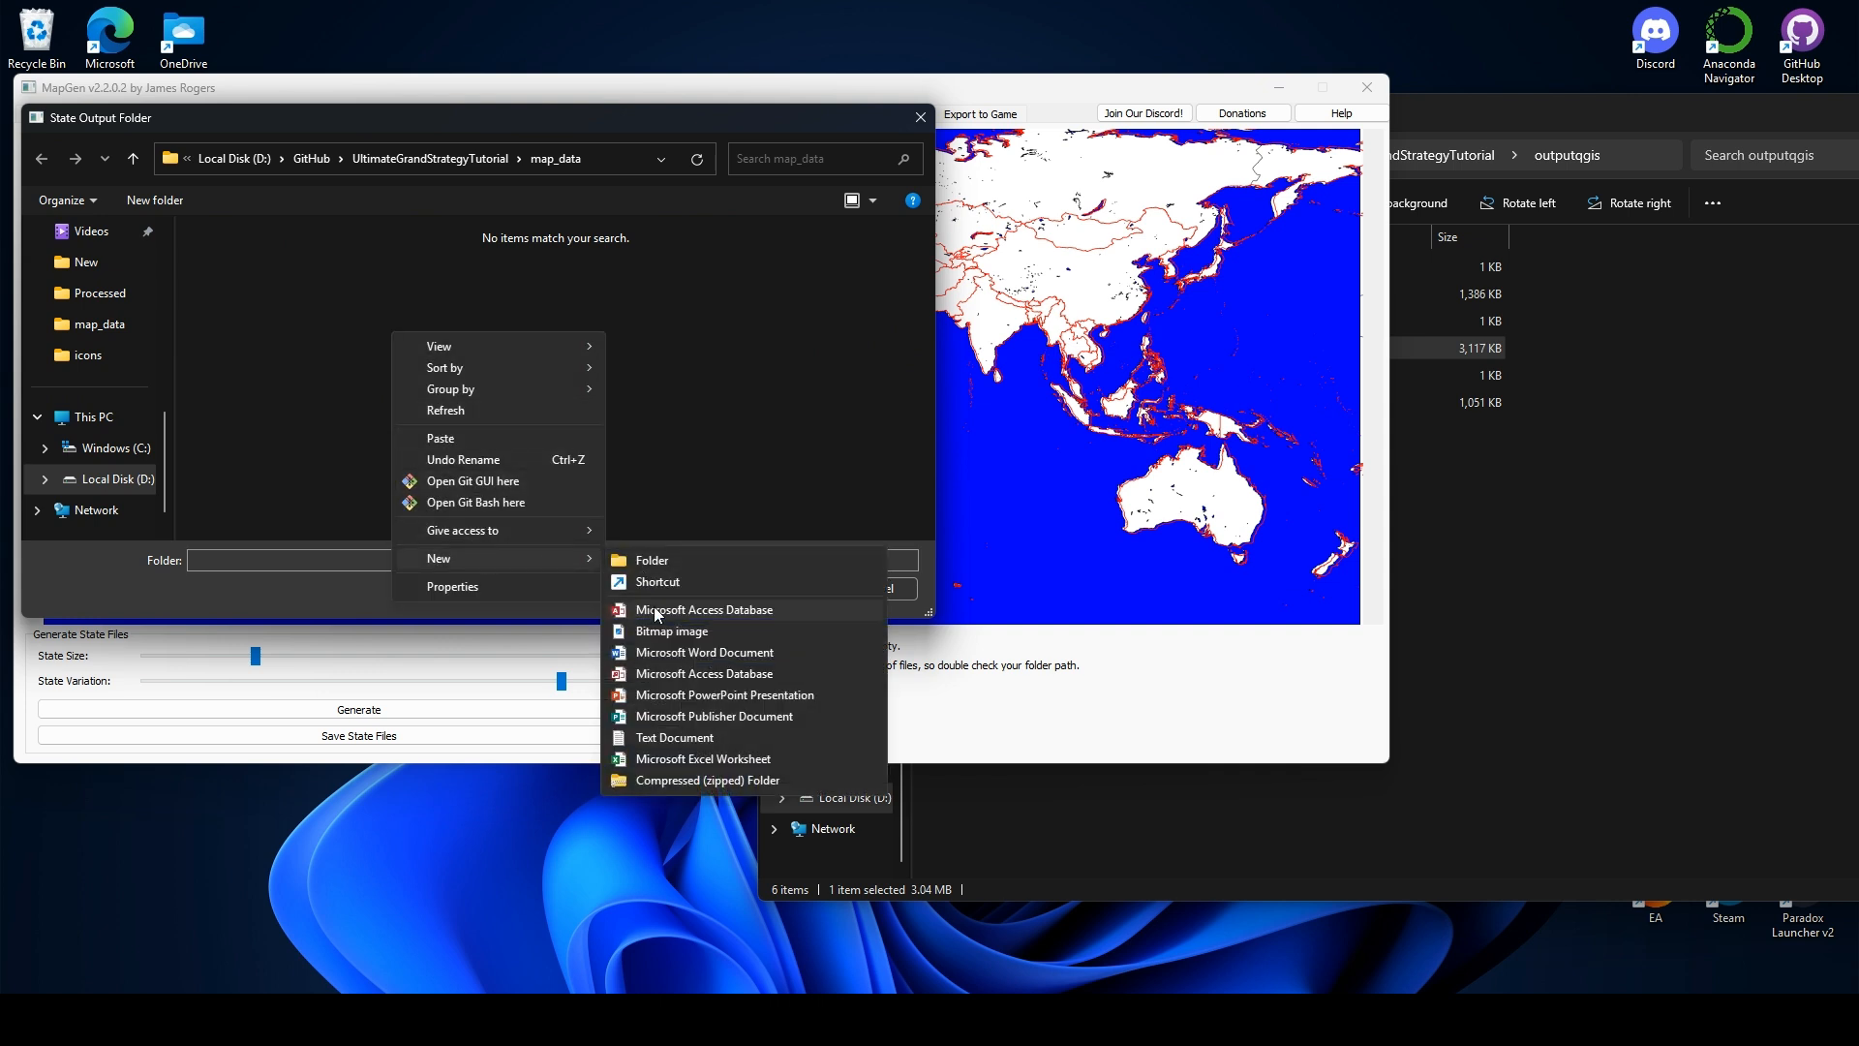
{"action": "left_click", "coordinate": [706, 564]}
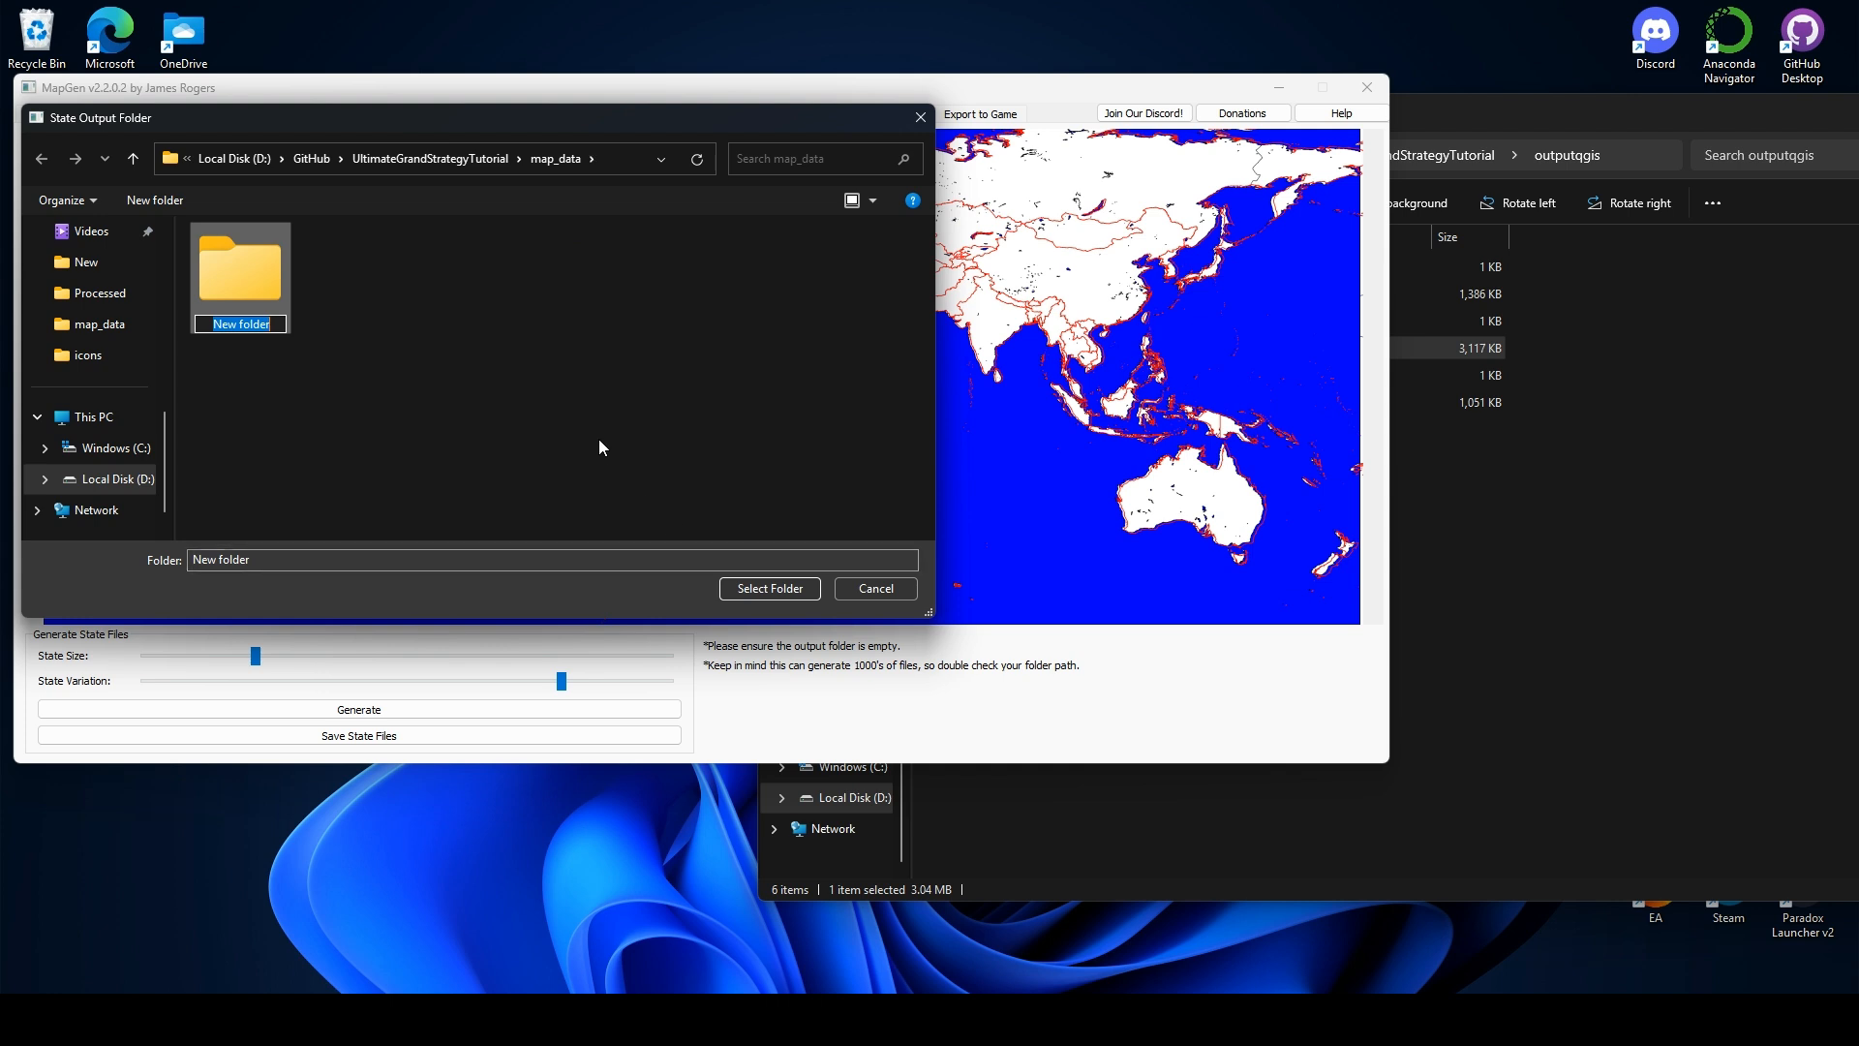
{"action": "type", "text": "states"}
{"action": "left_click", "coordinate": [420, 338]}
{"action": "double_click", "coordinate": [270, 284]}
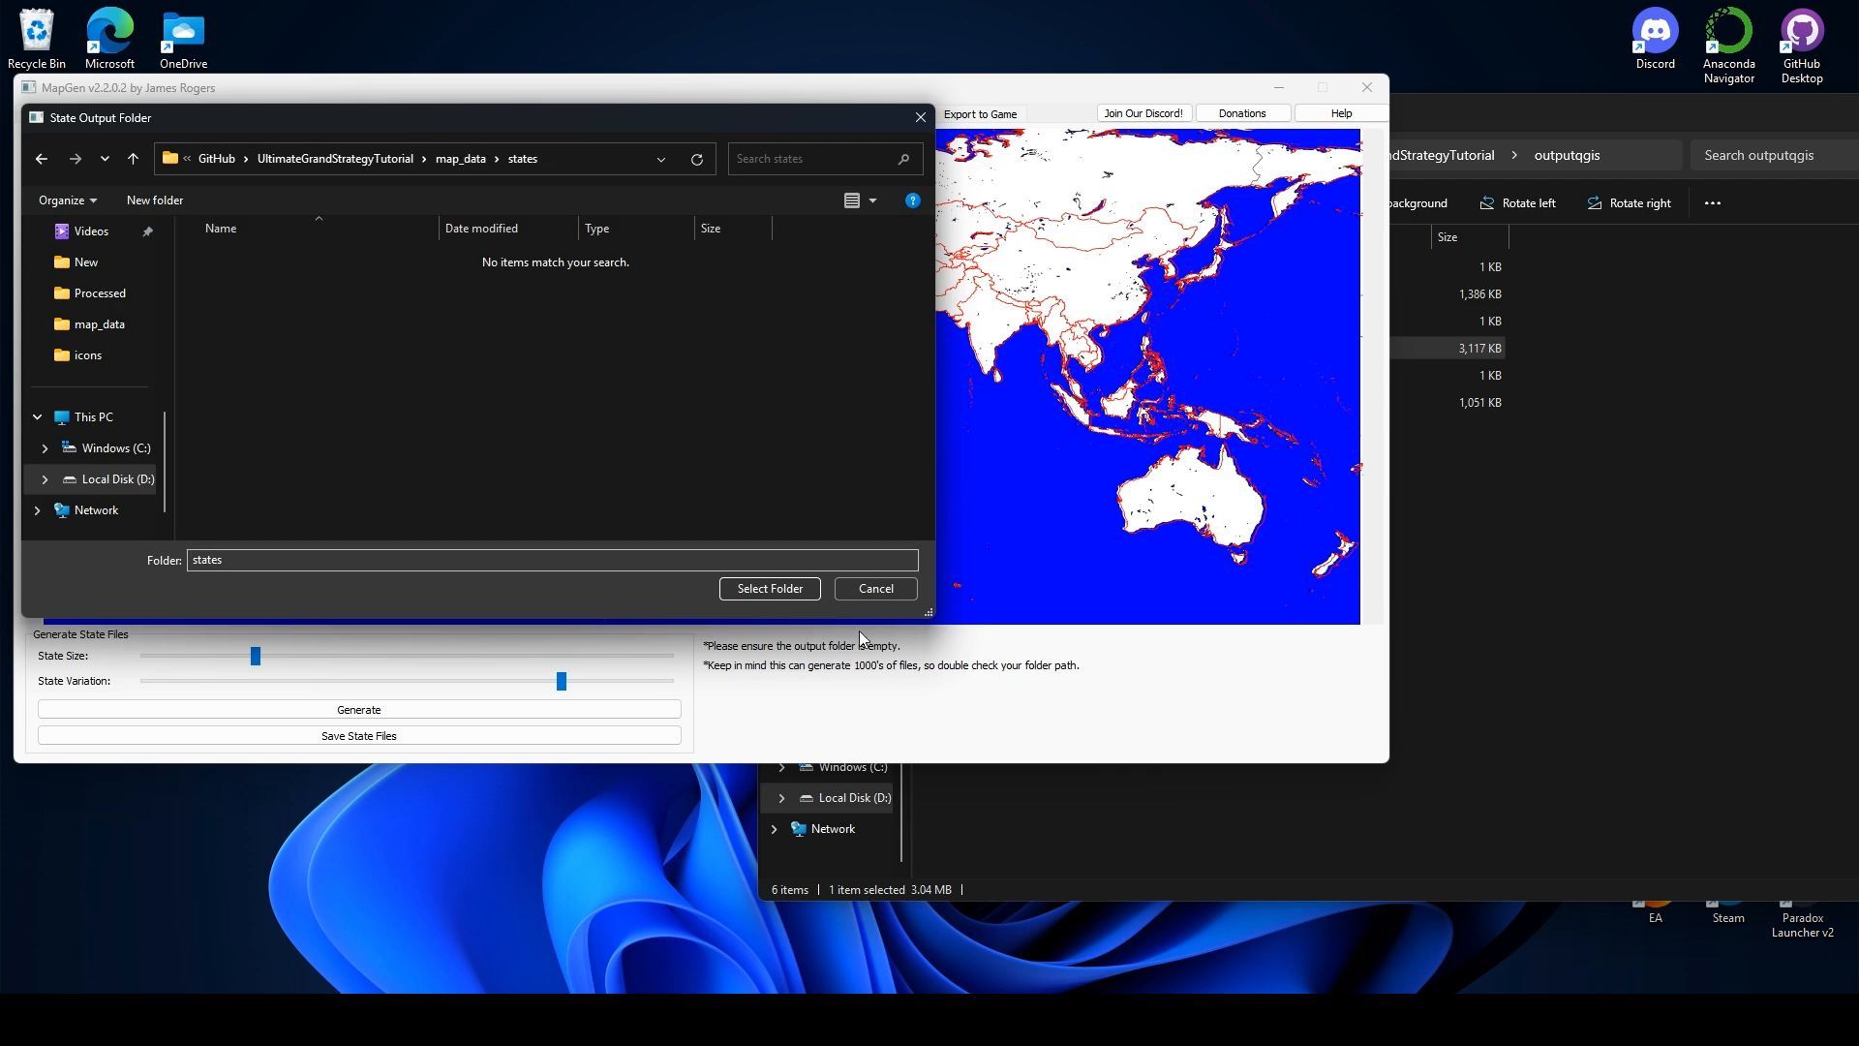
{"action": "left_click", "coordinate": [781, 590]}
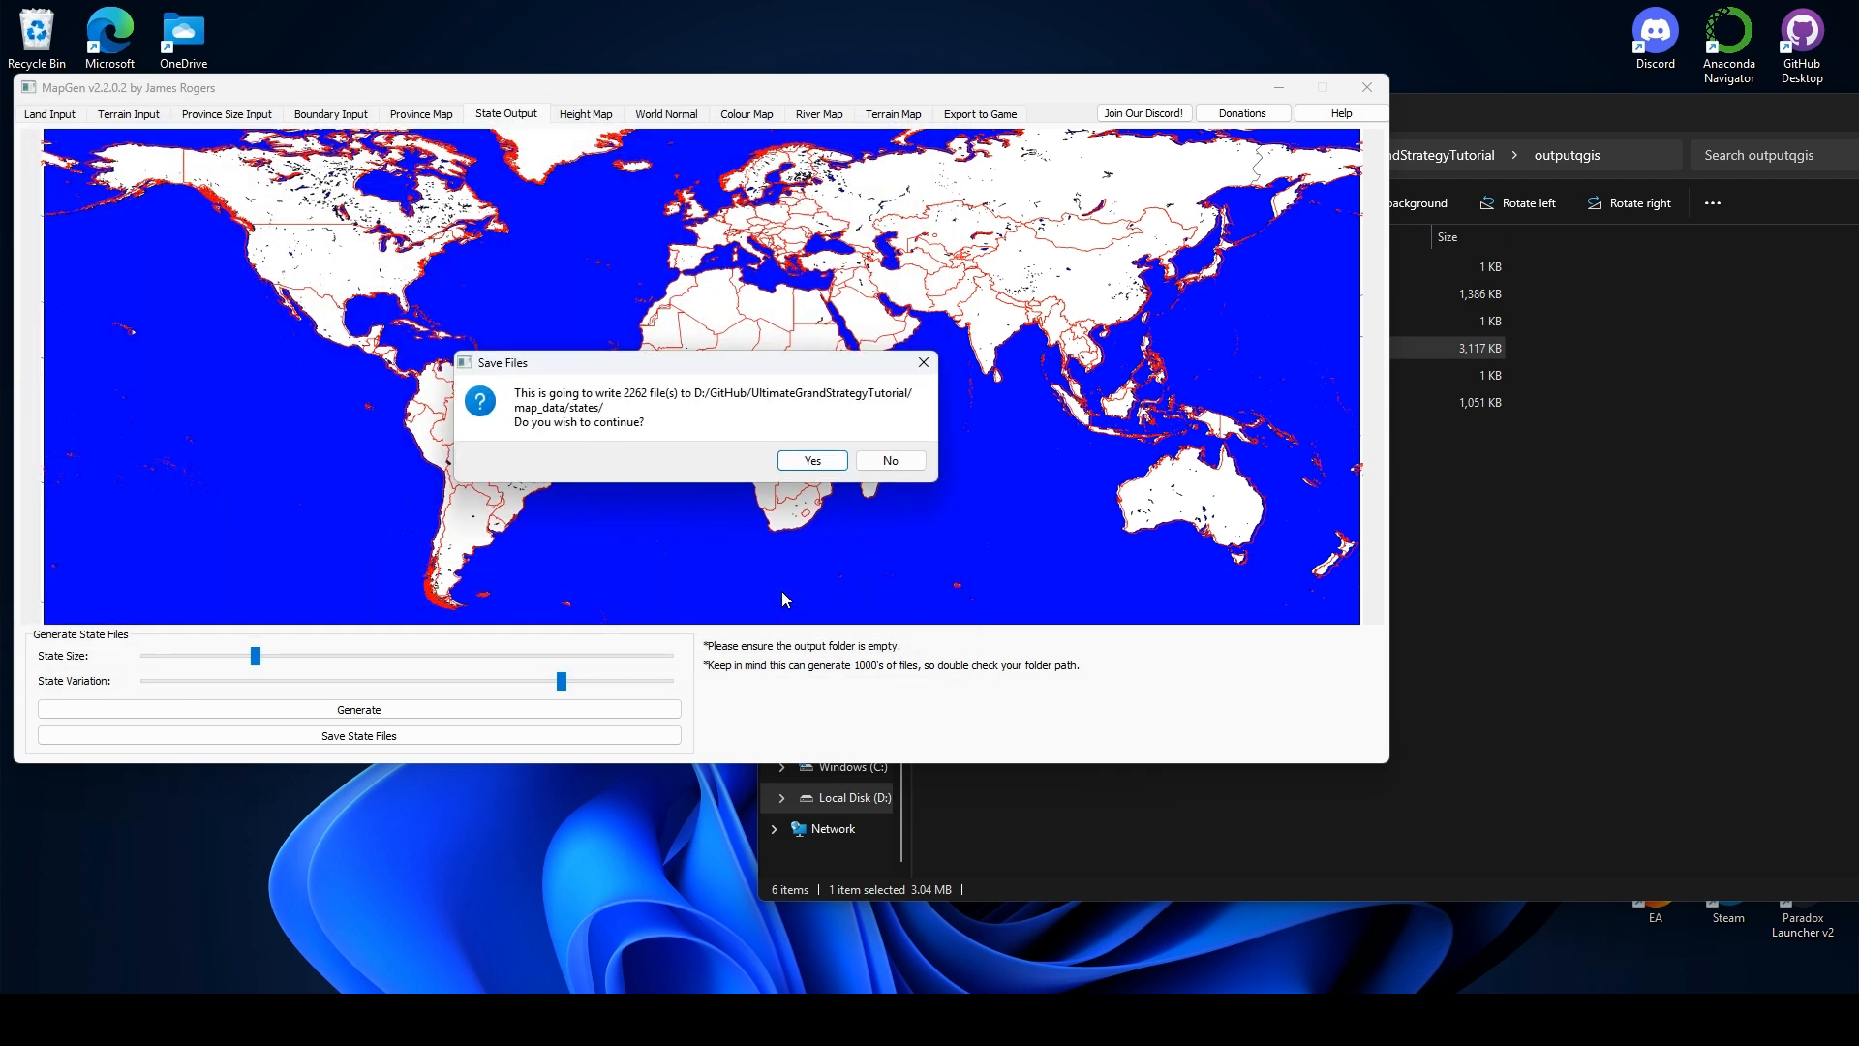
{"action": "left_click", "coordinate": [825, 467]}
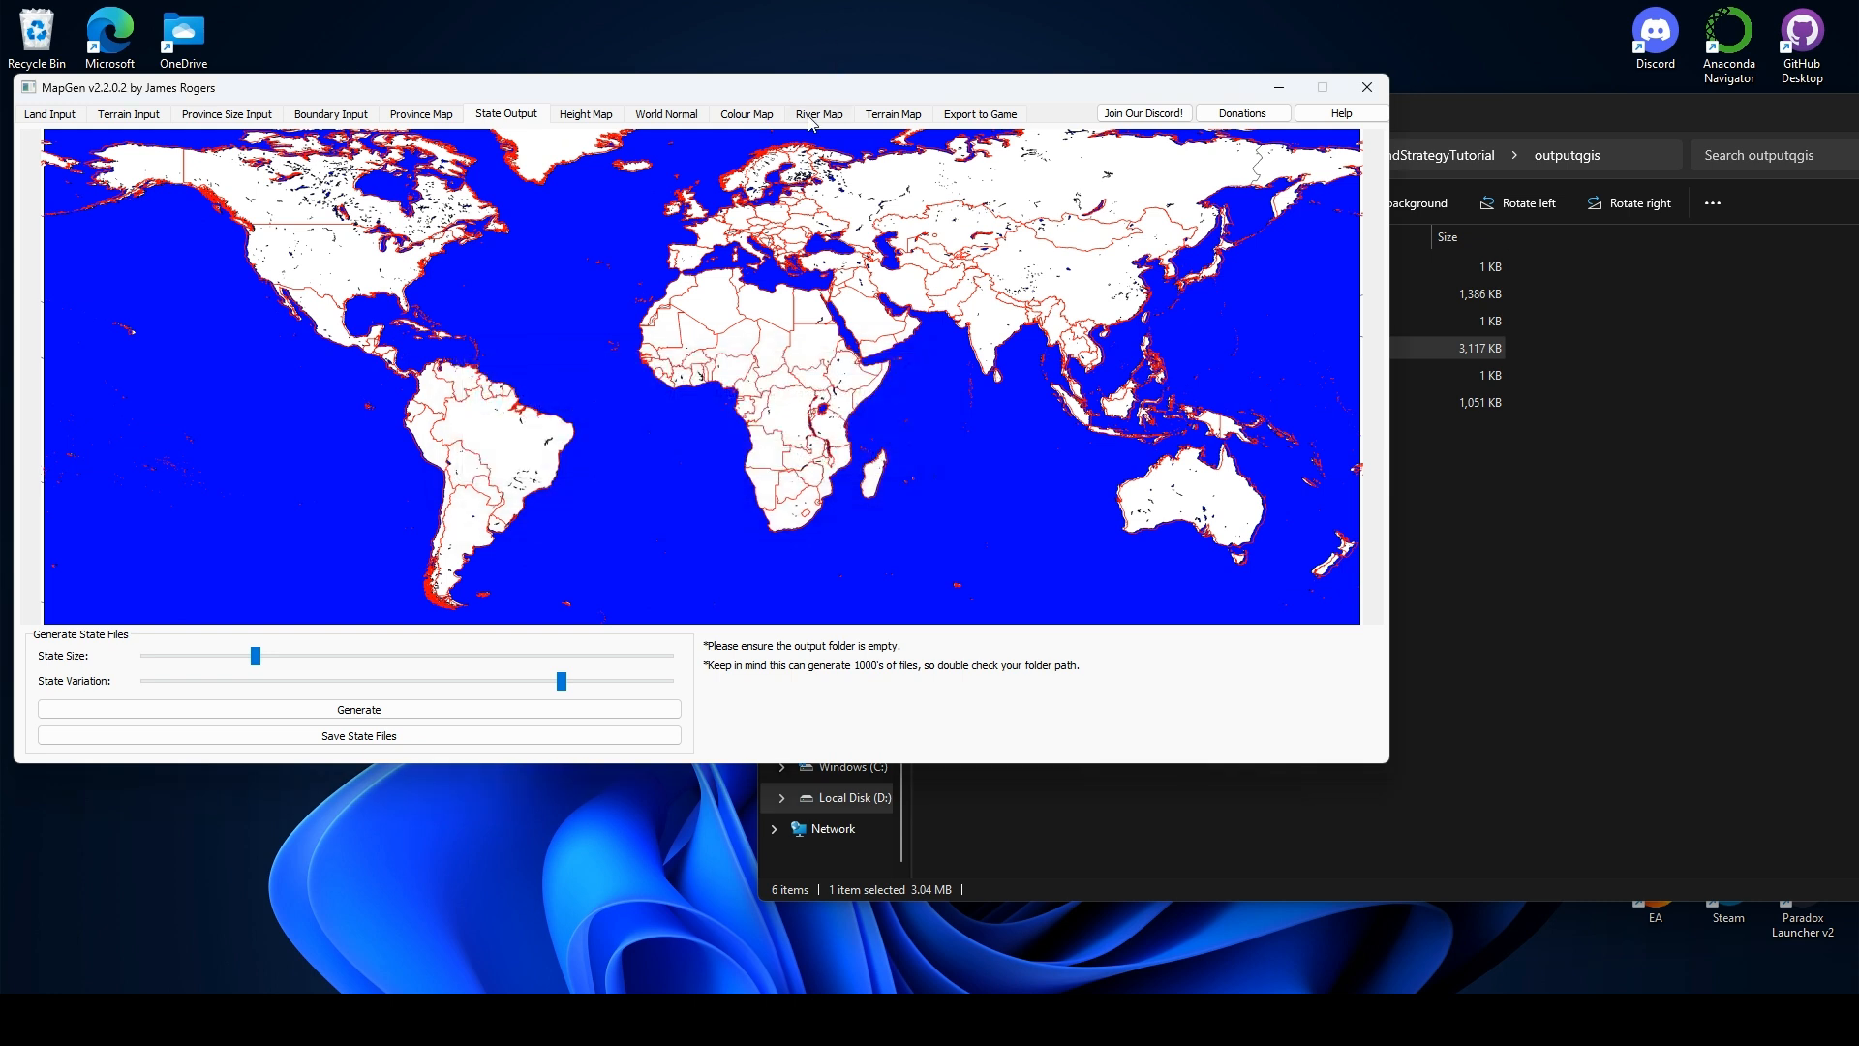
- Save the height map as the 24-bit bitmap height_map in the map_data folder
{"action": "left_click", "coordinate": [599, 118]}
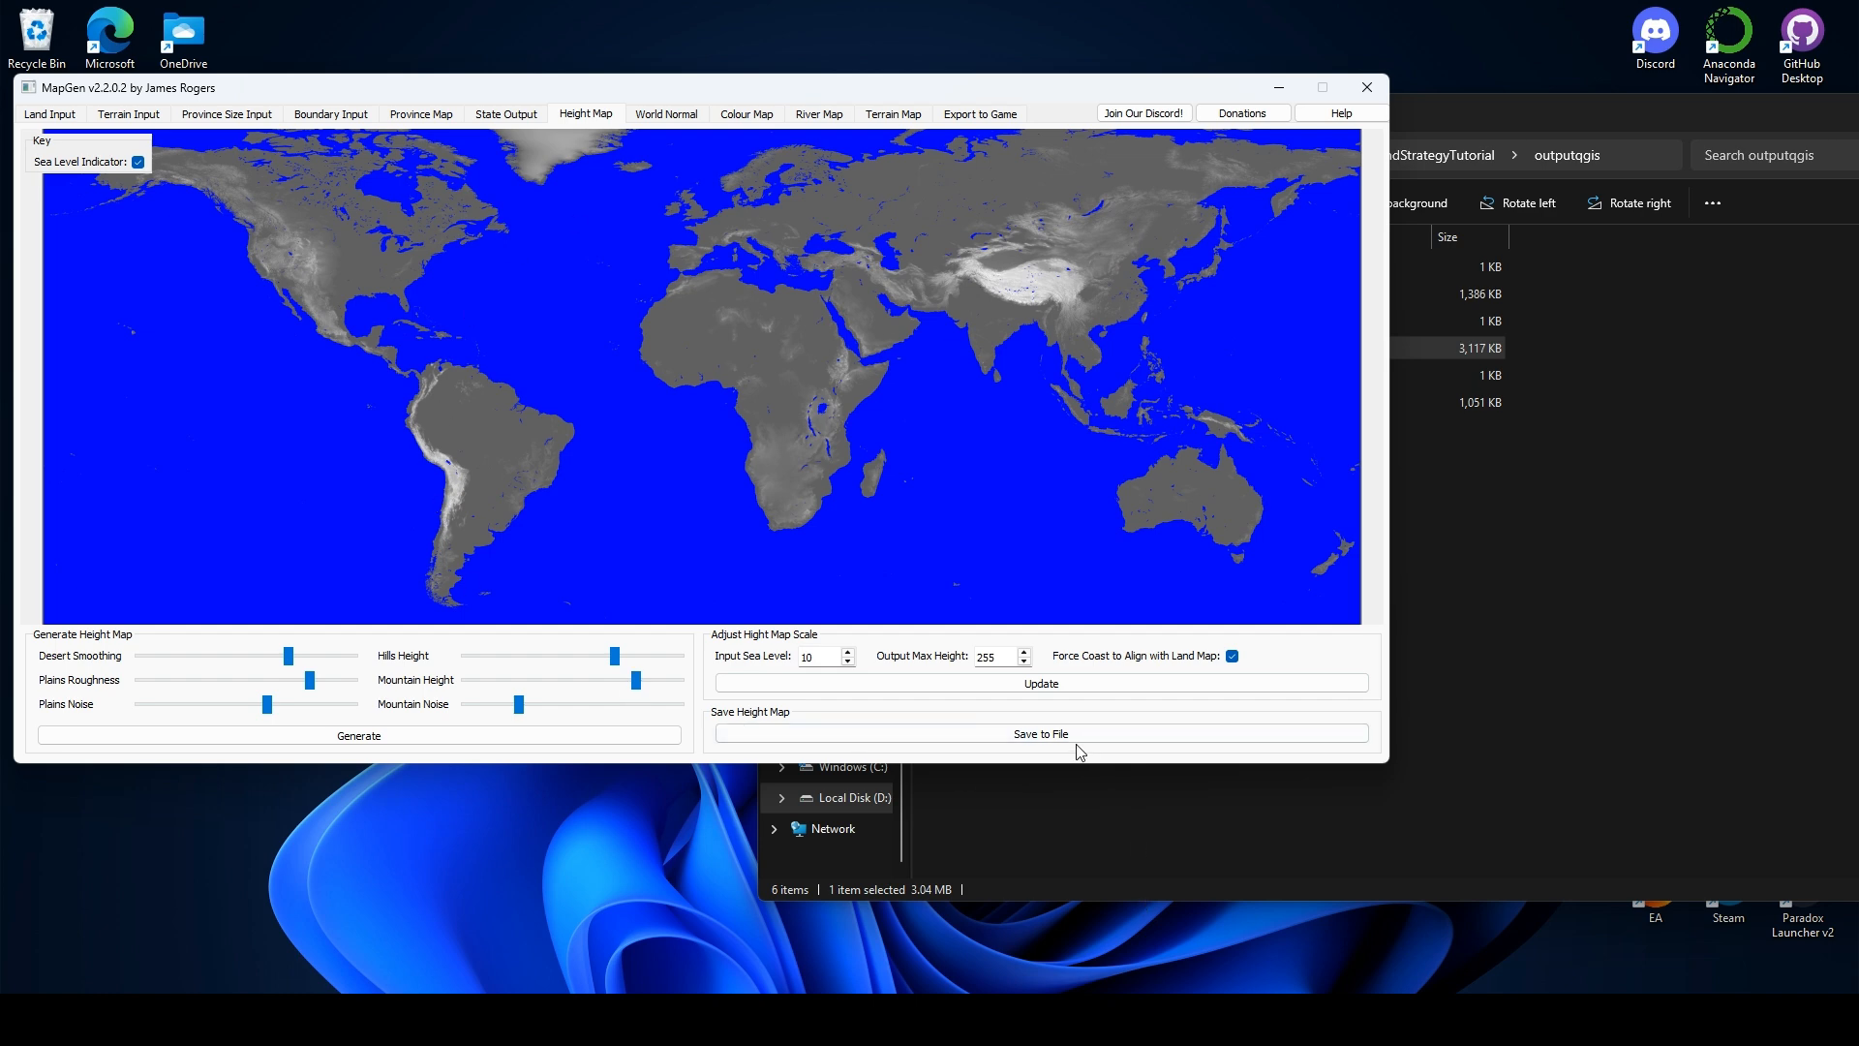
{"action": "left_click", "coordinate": [1020, 744]}
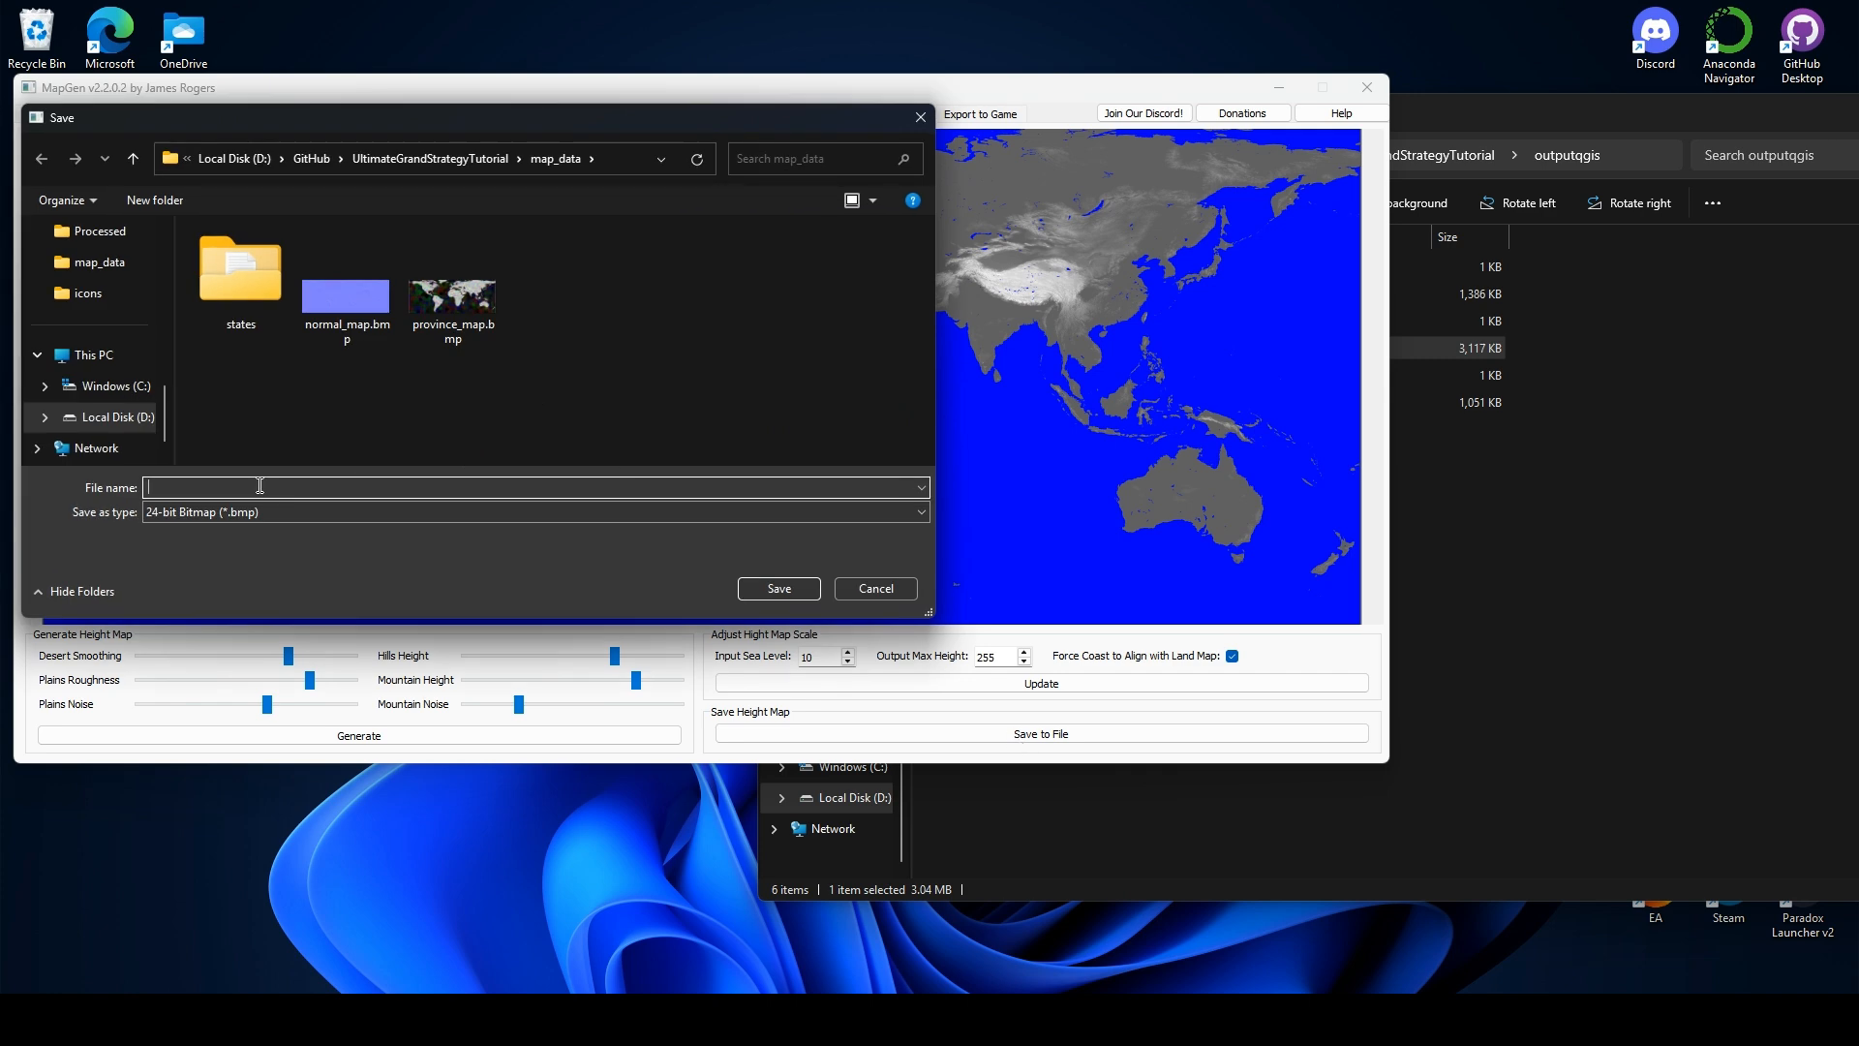
{"action": "left_click", "coordinate": [260, 486]}
{"action": "type", "text": "height_map"}
{"action": "left_click", "coordinate": [787, 593]}
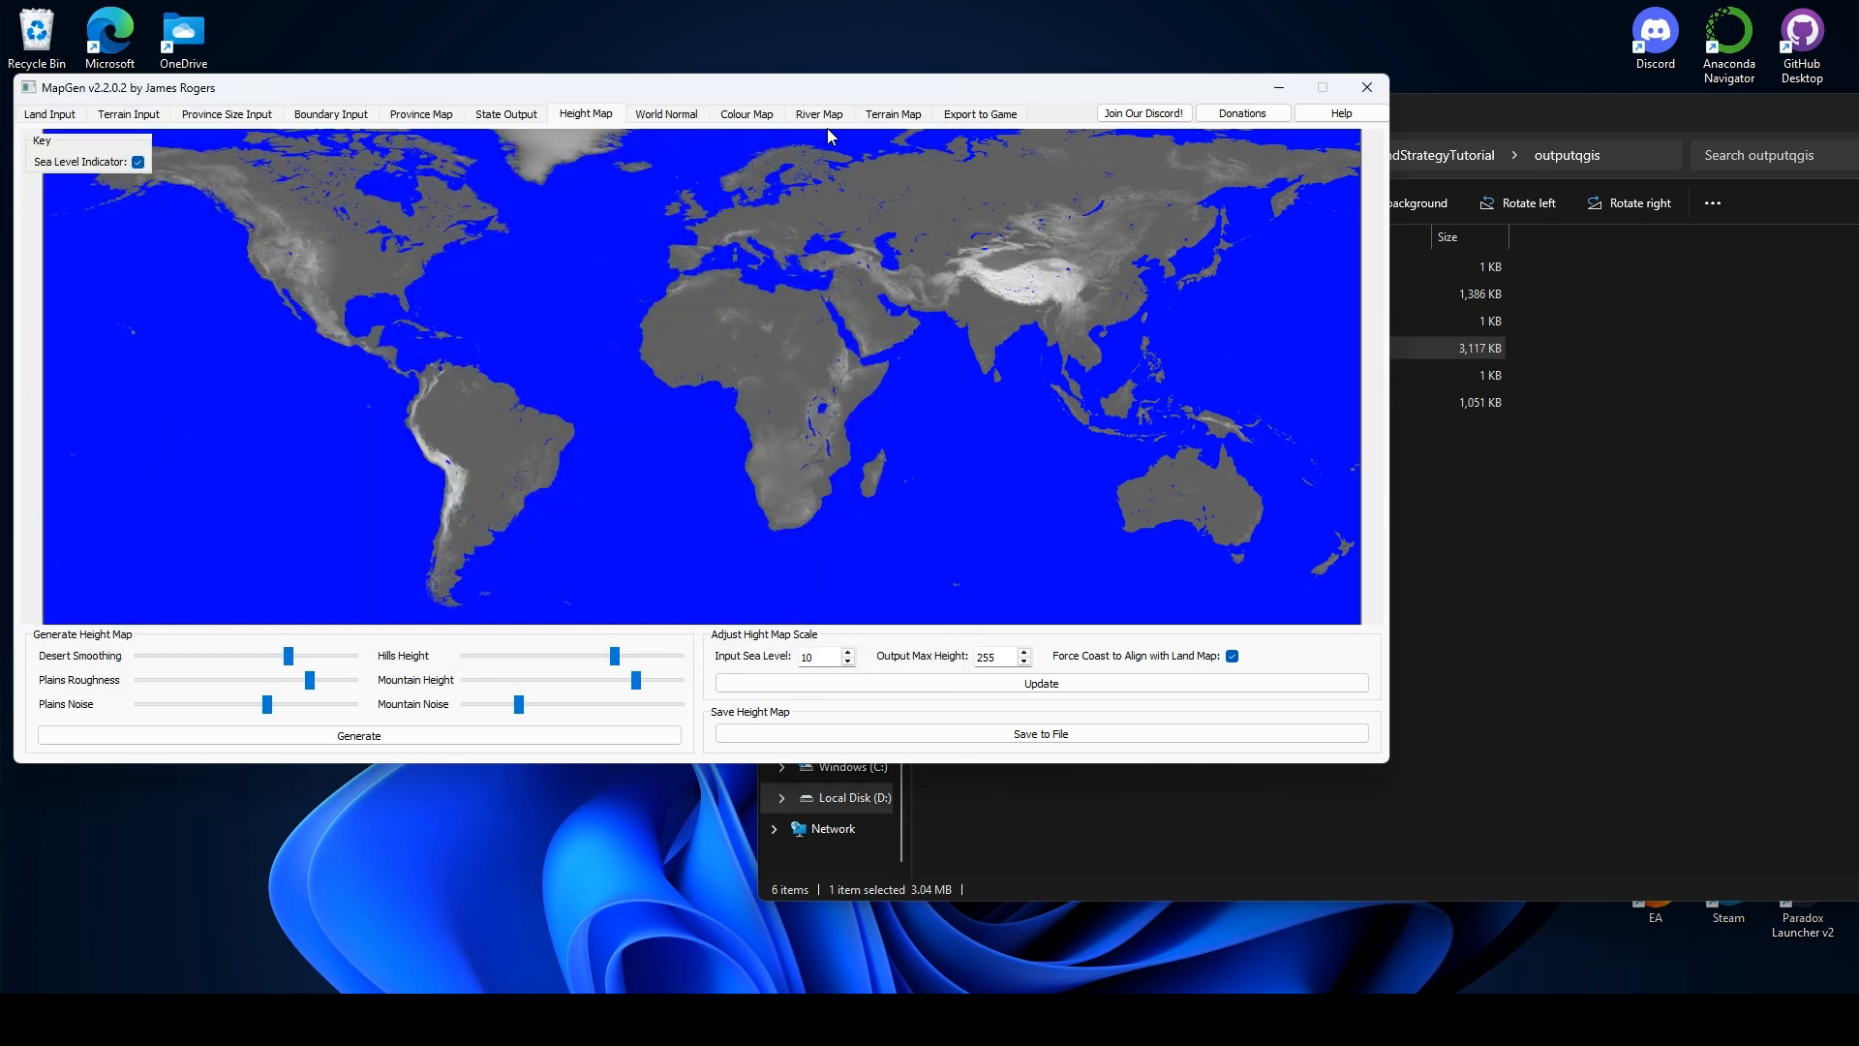
{"action": "left_click", "coordinate": [697, 119]}
{"action": "left_click", "coordinate": [748, 119]}
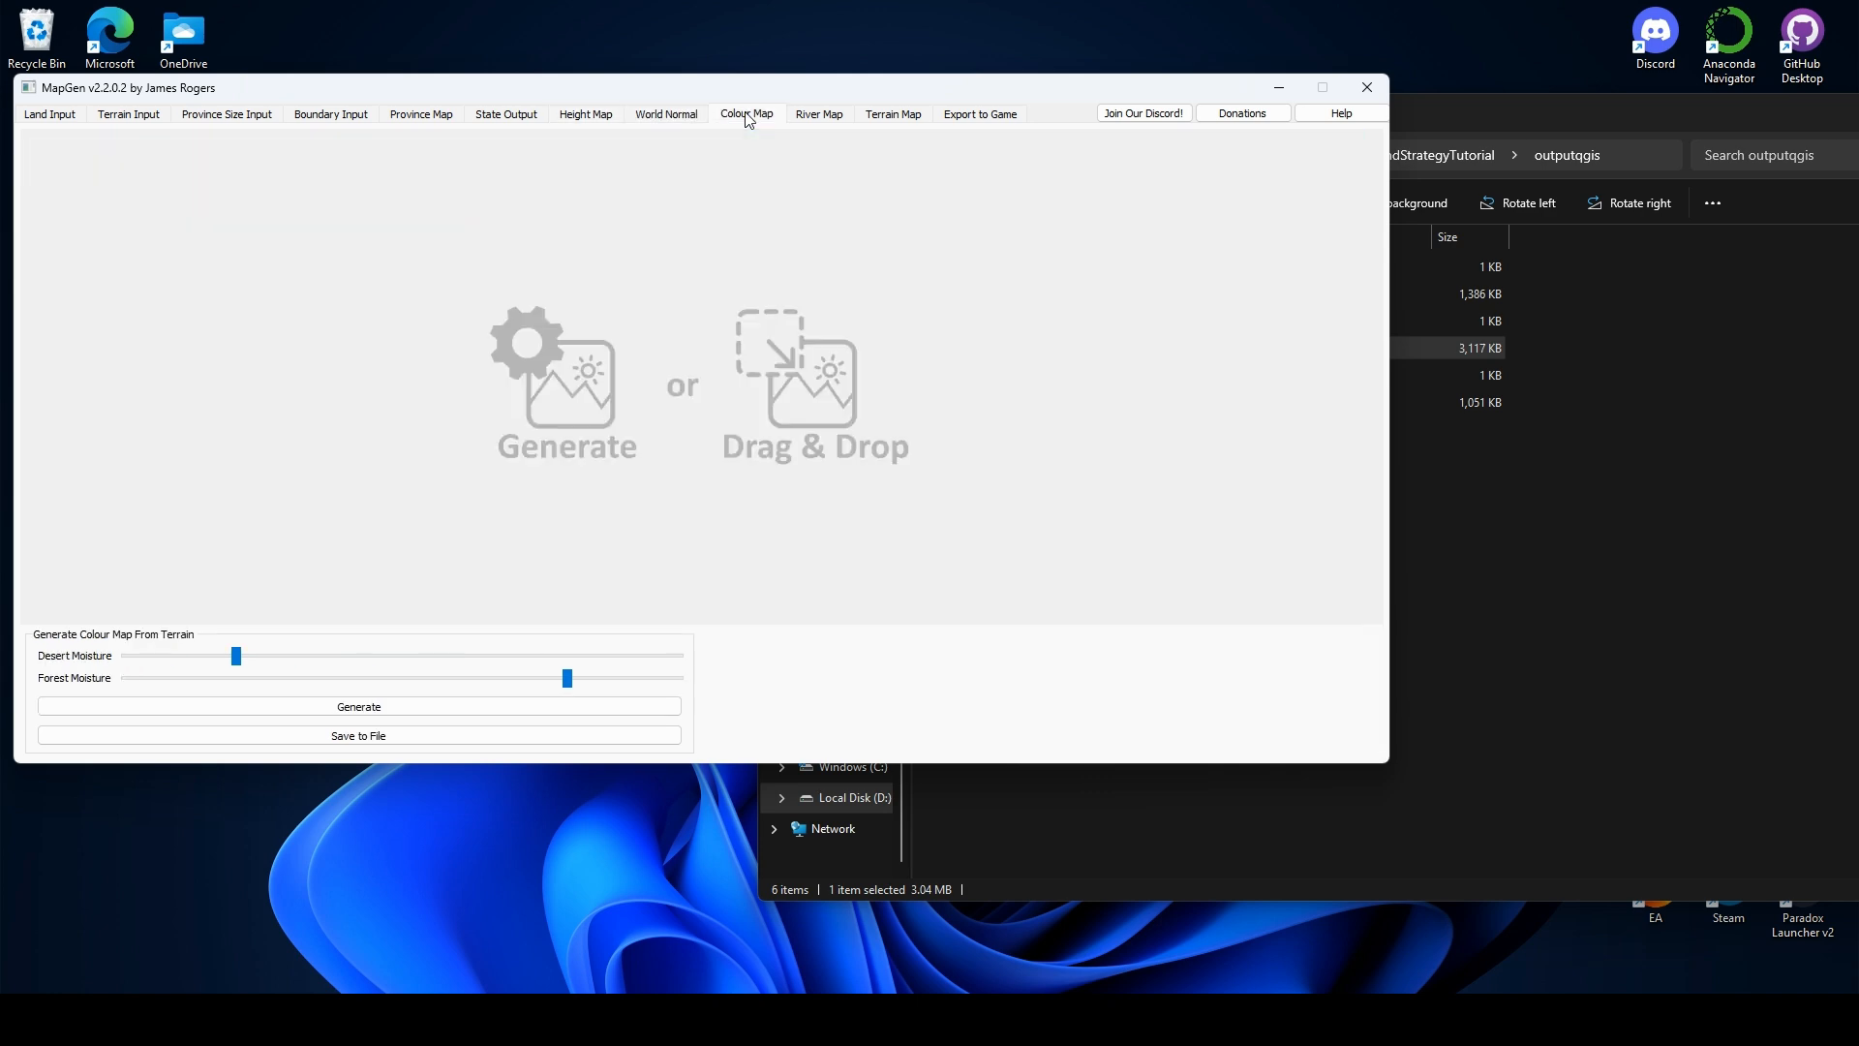
{"action": "left_click", "coordinate": [833, 117]}
{"action": "left_click", "coordinate": [896, 116]}
{"action": "left_click", "coordinate": [968, 116]}
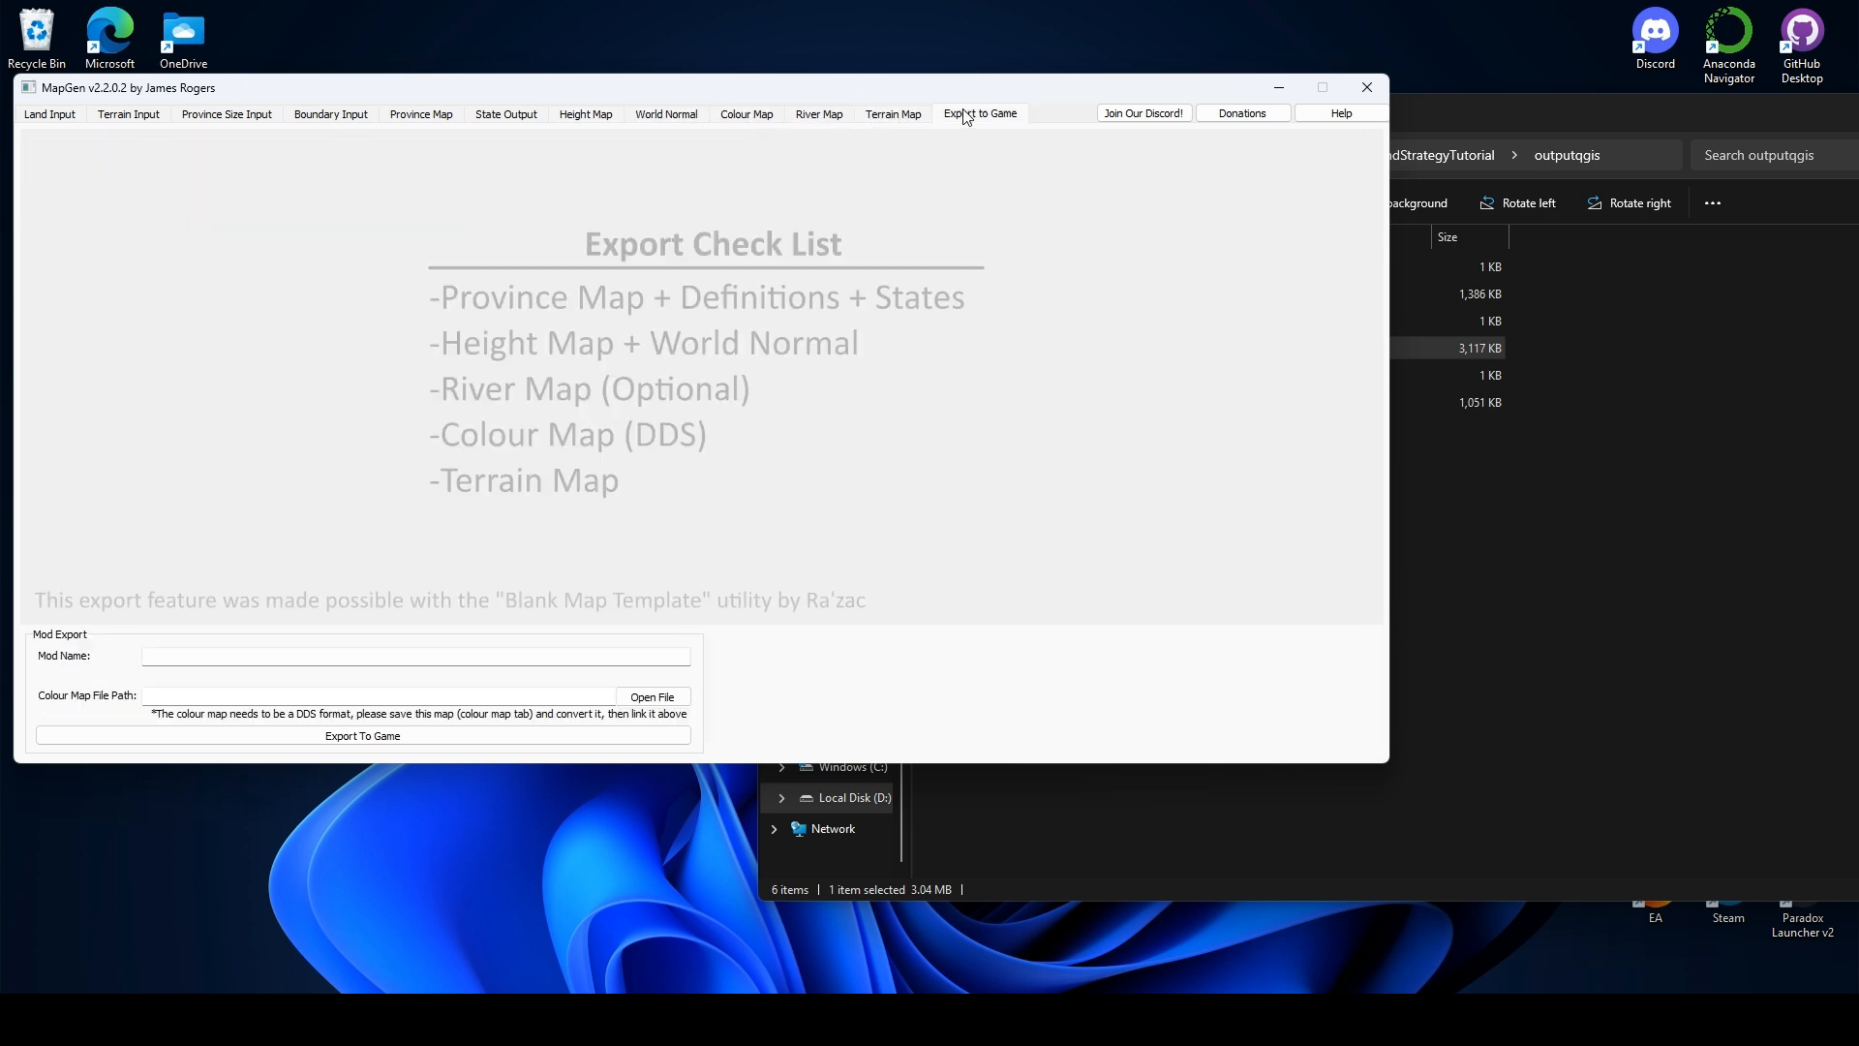
{"action": "left_click", "coordinate": [828, 116]}
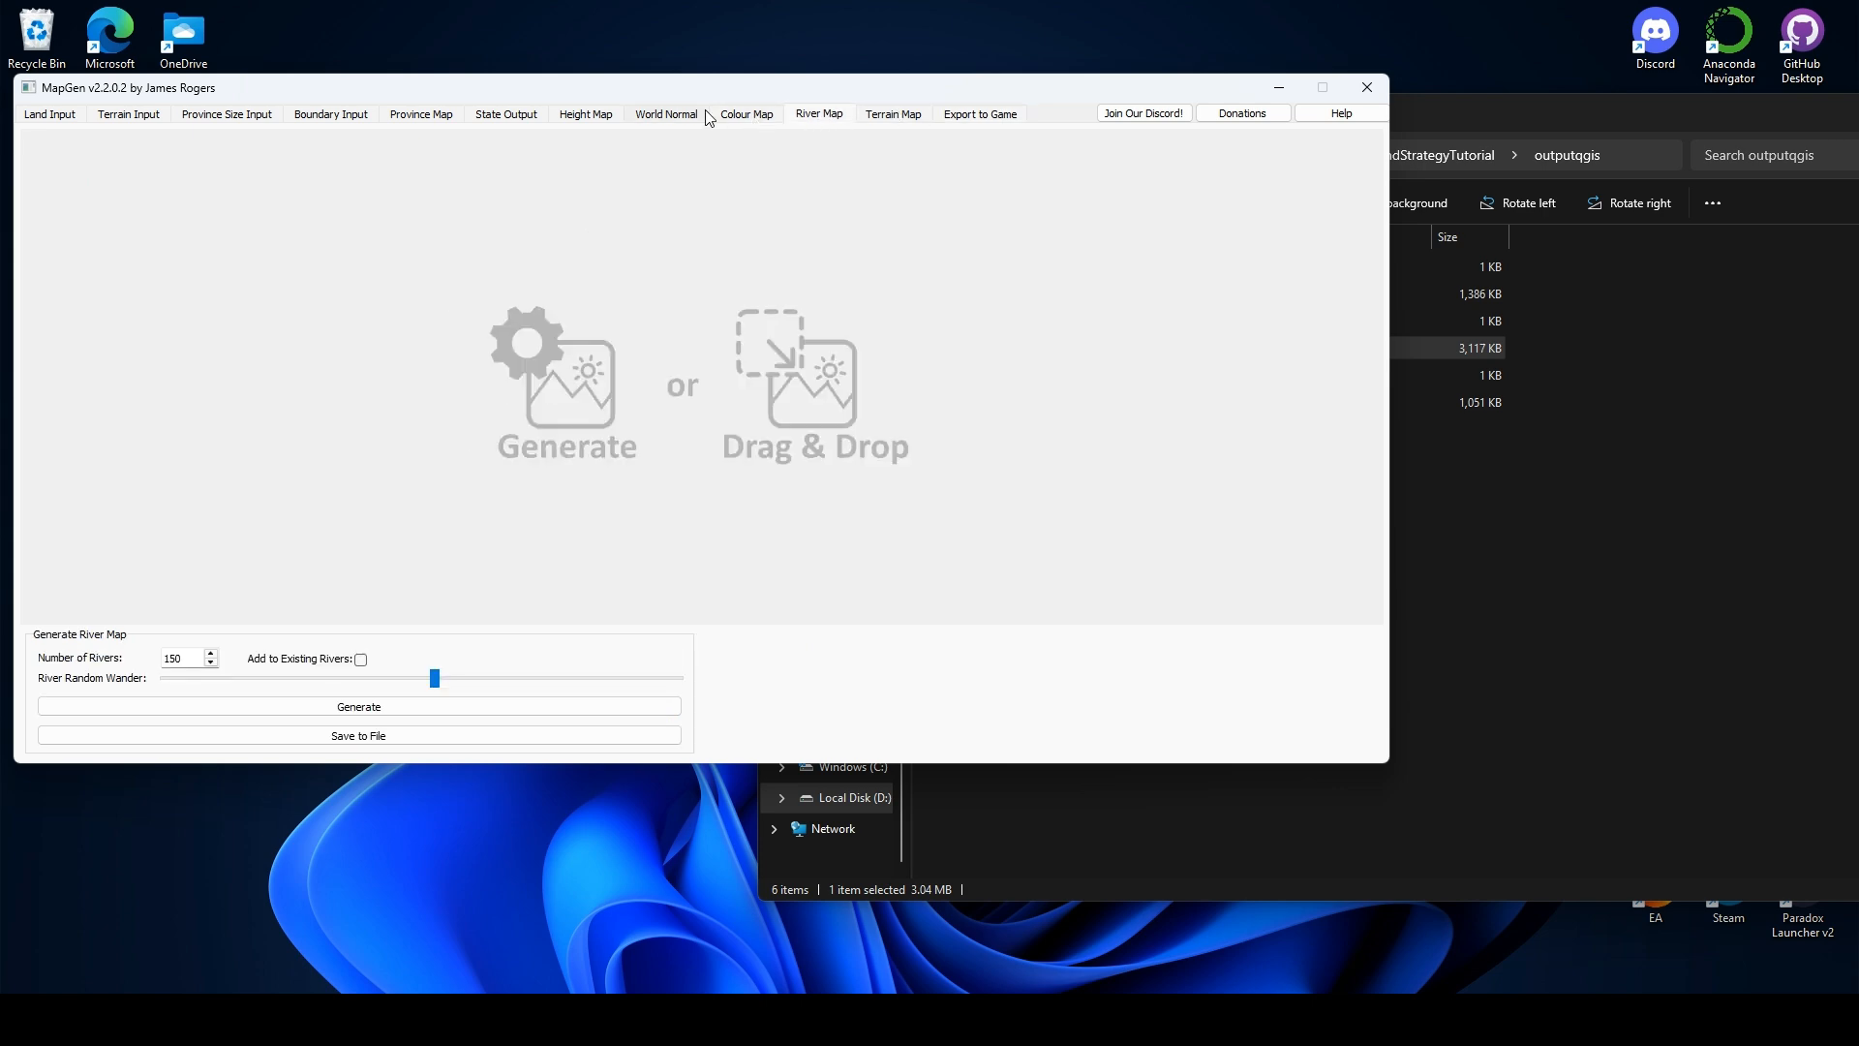
- Close MapGen, maximize the File Explorer window and open the map_data folder in UltimateGrandStrategyTutorial
{"action": "left_click", "coordinate": [1366, 87]}
{"action": "left_click_drag", "start_coordinate": [1485, 230], "coordinate": [1001, 113]}
{"action": "double_click", "coordinate": [1001, 113]}
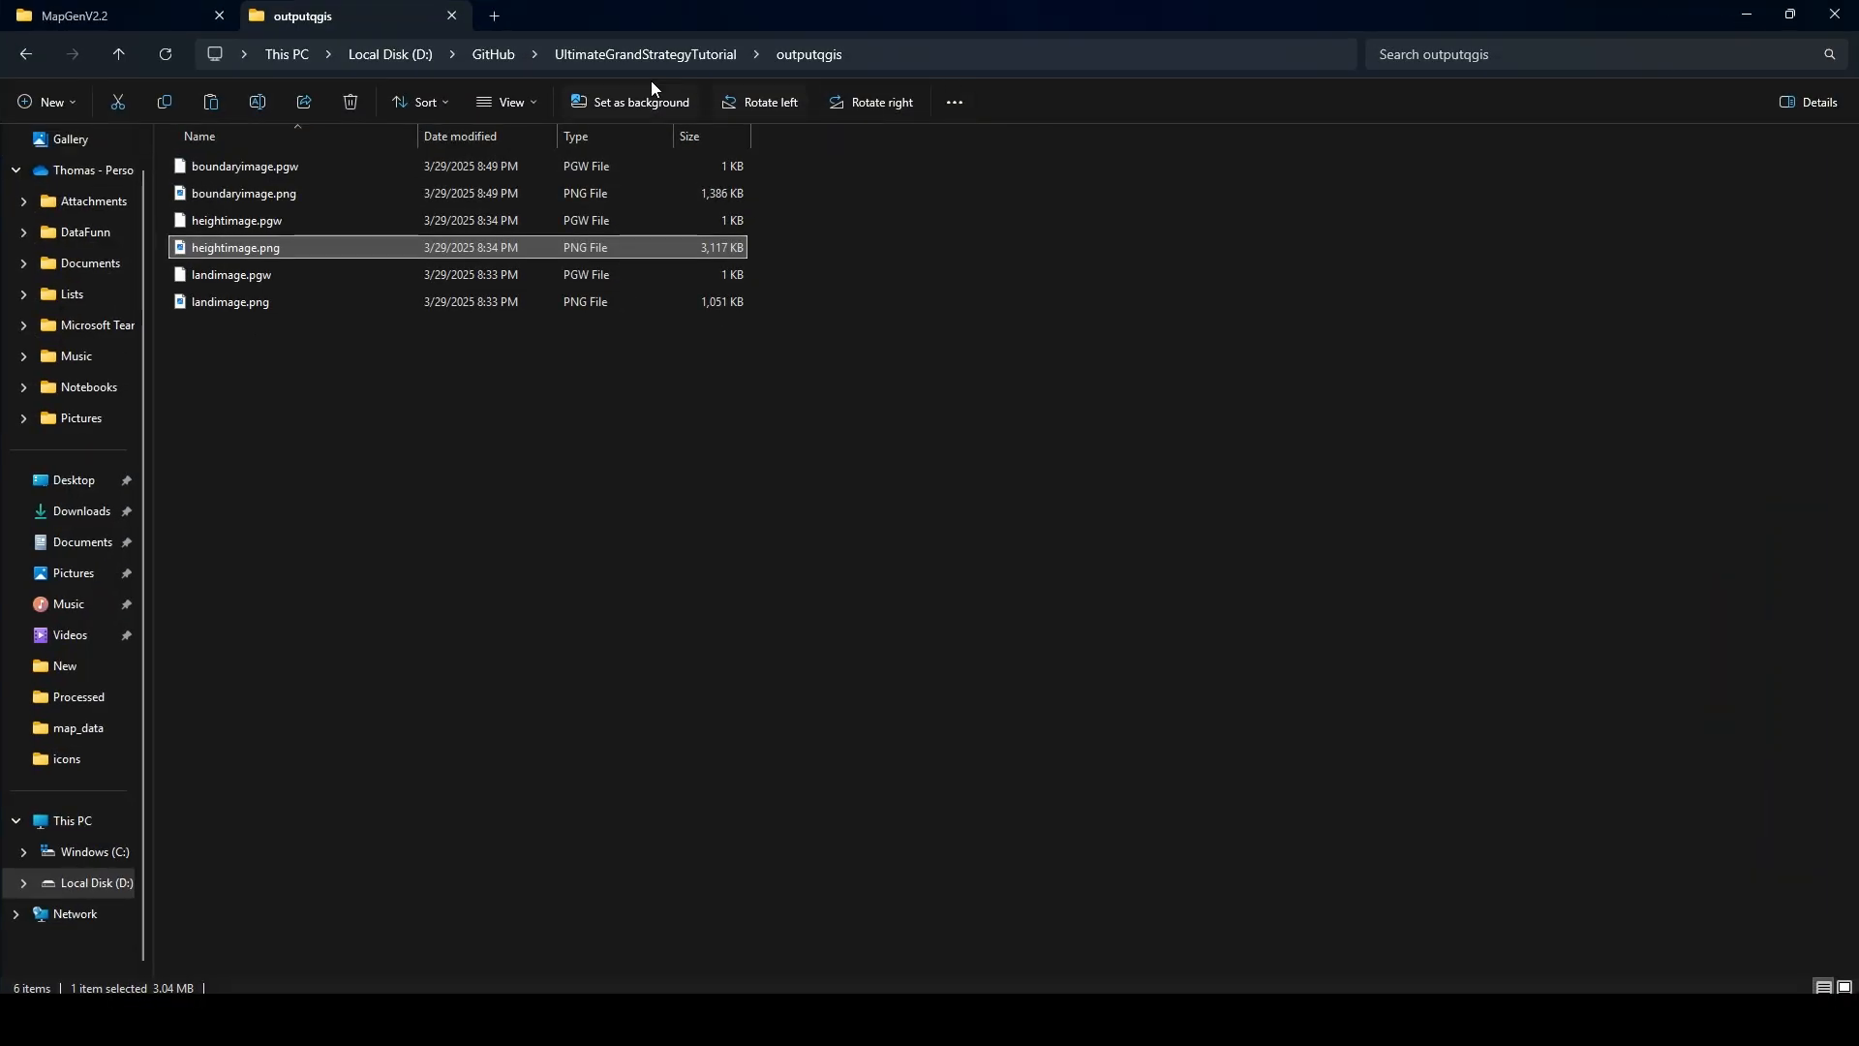
{"action": "left_click", "coordinate": [632, 58]}
{"action": "double_click", "coordinate": [250, 163]}
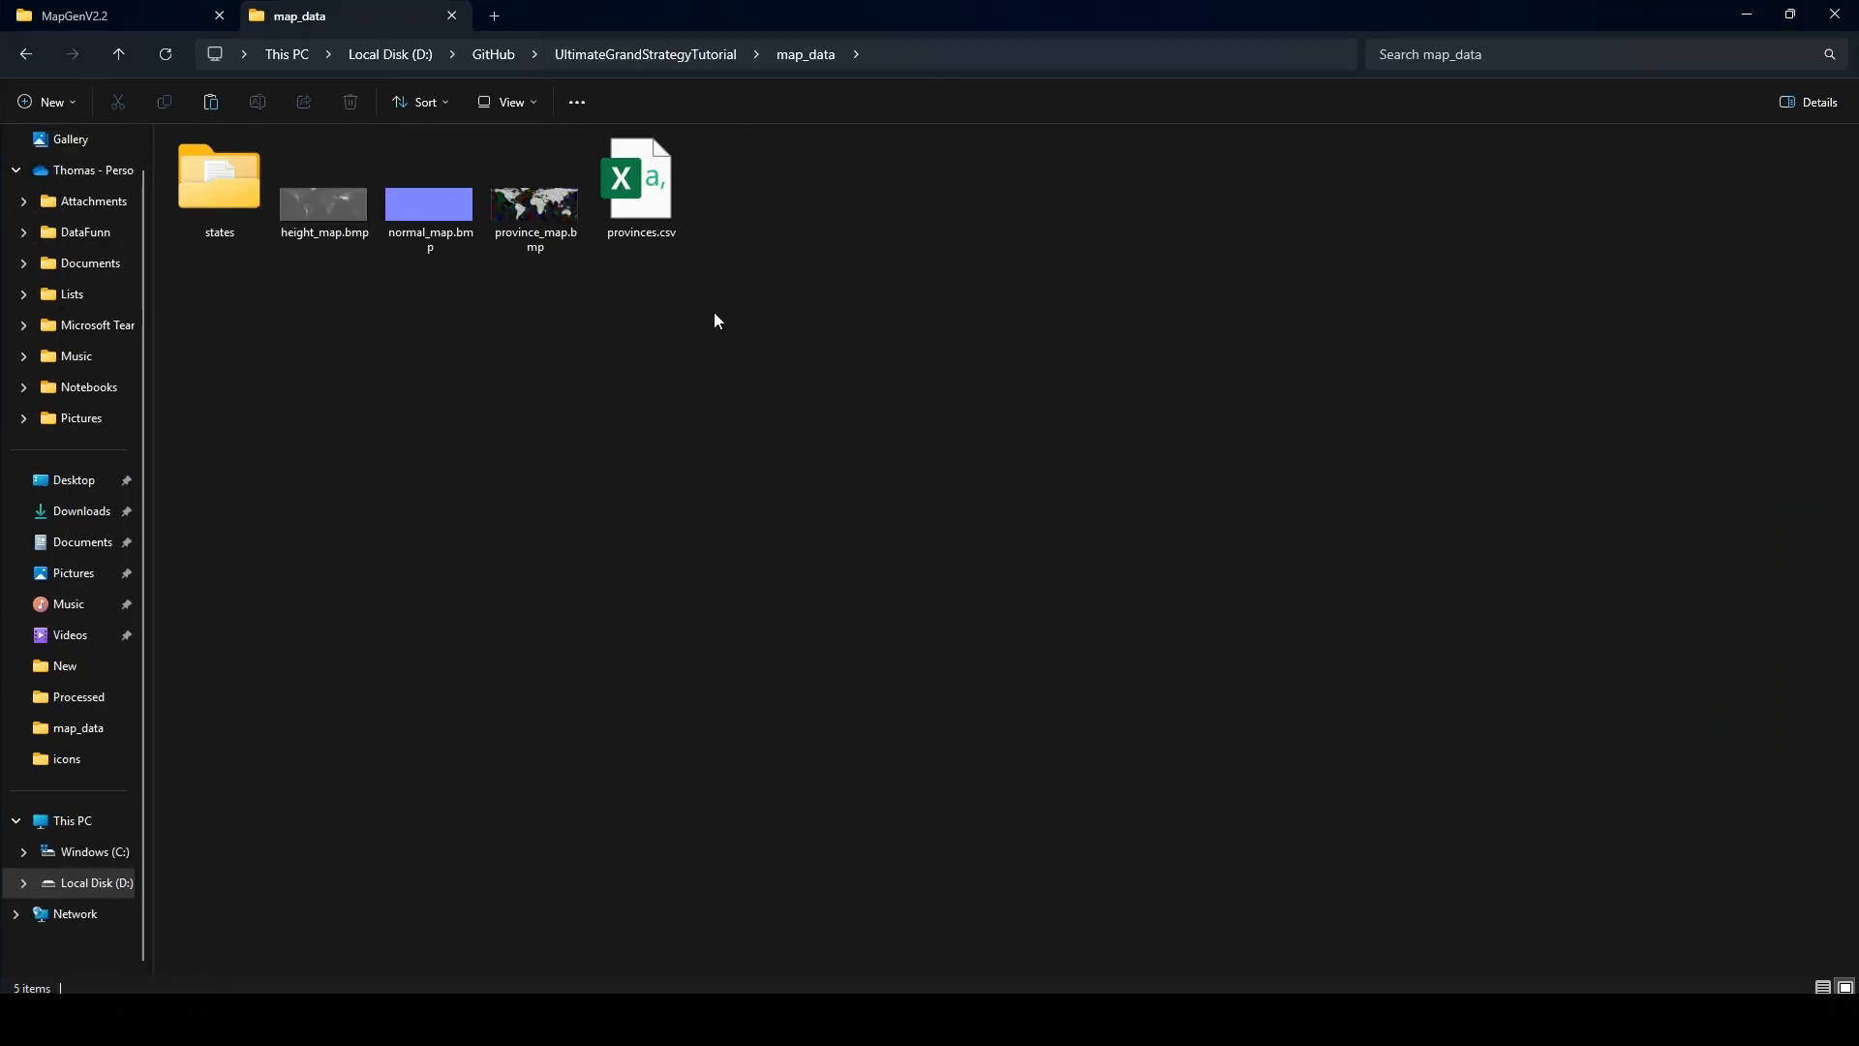
- View the saved province_map.bmp, normal_map.bmp and height_map.bmp images one after another, closing each preview
{"action": "double_click", "coordinate": [530, 208]}
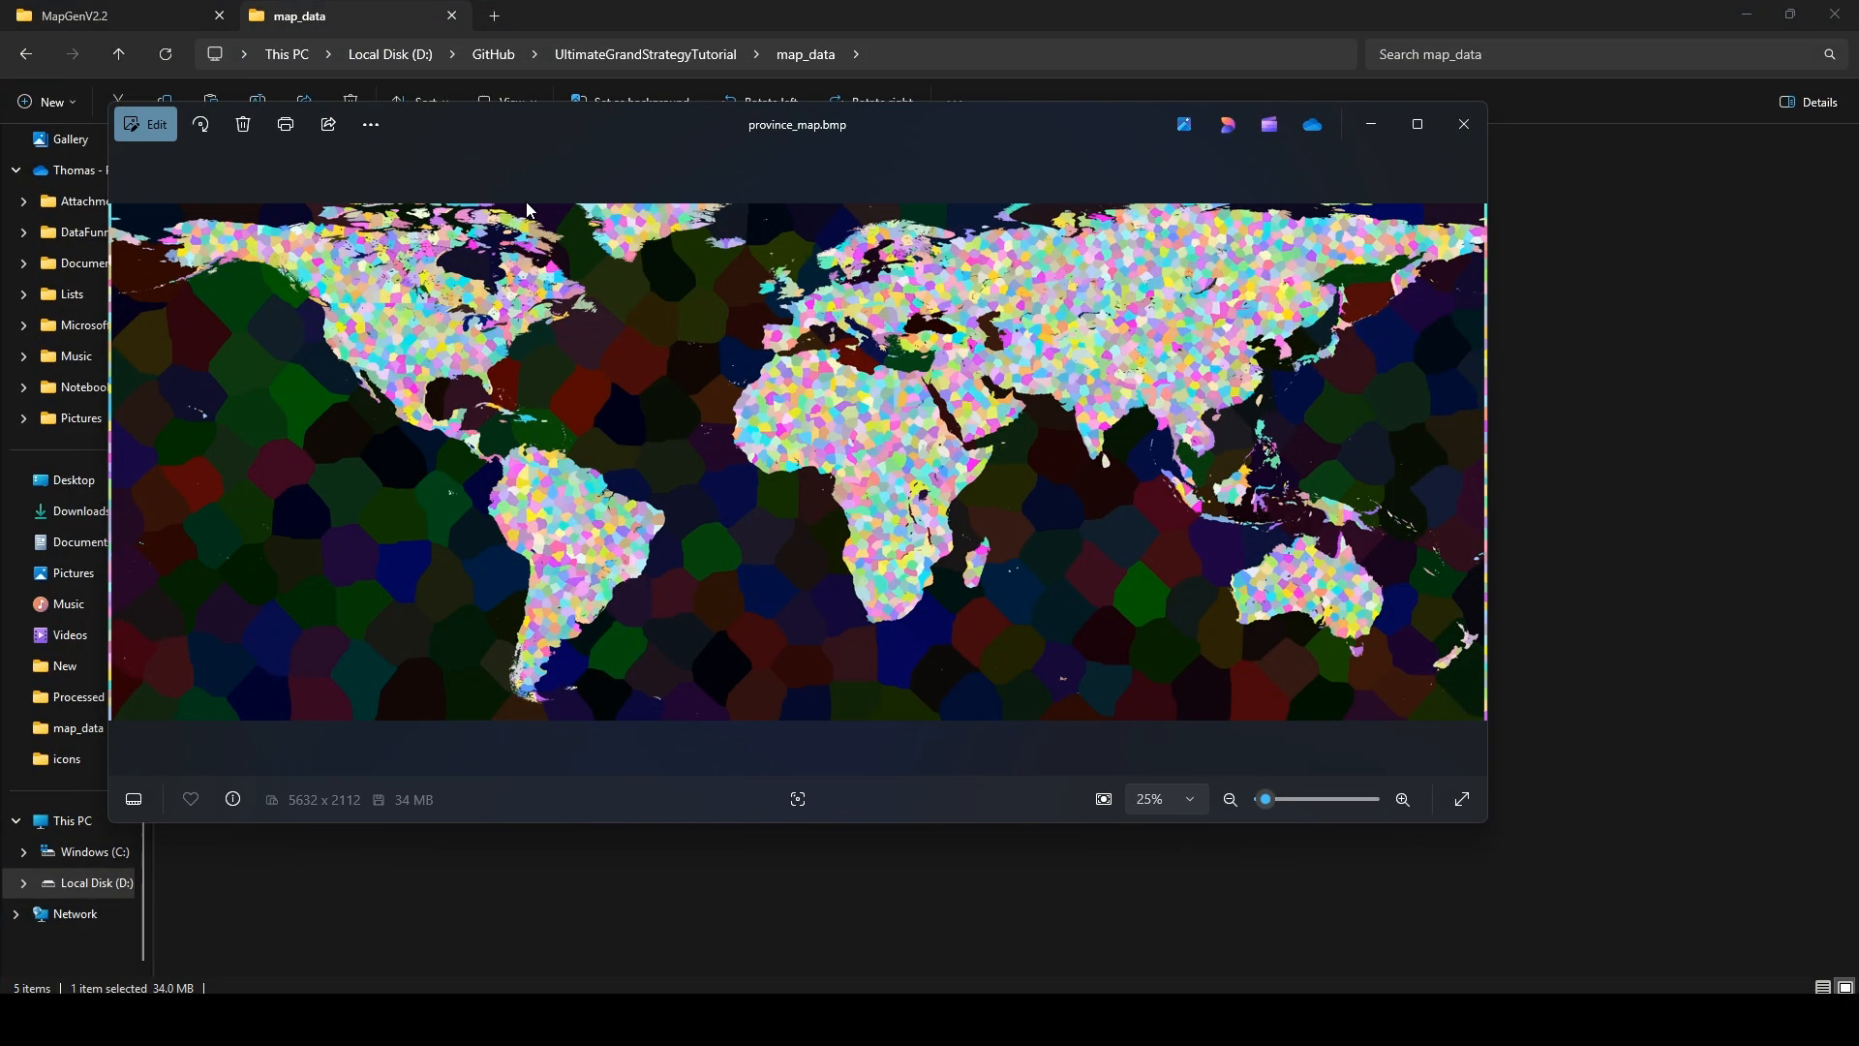
{"action": "scroll", "coordinate": [789, 450], "scroll_direction": "up", "scroll_amount": 4}
{"action": "left_click", "coordinate": [1464, 124]}
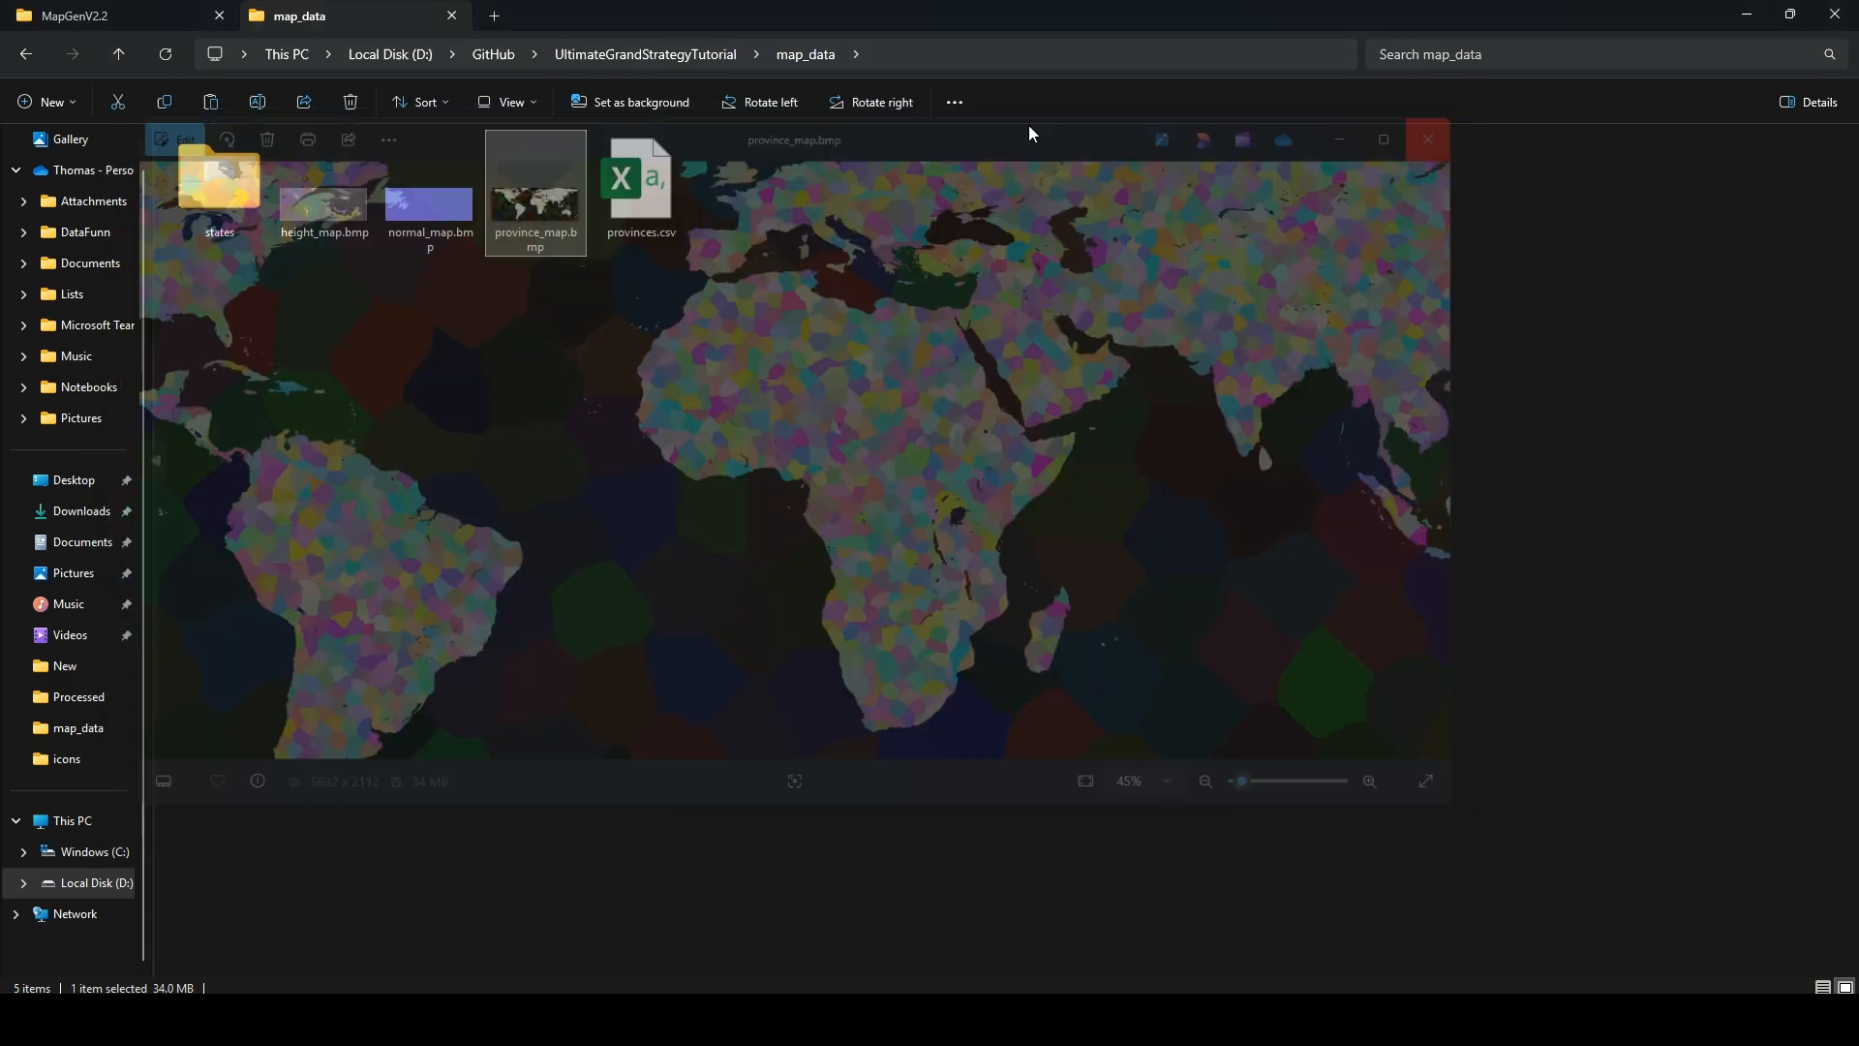
{"action": "double_click", "coordinate": [405, 179]}
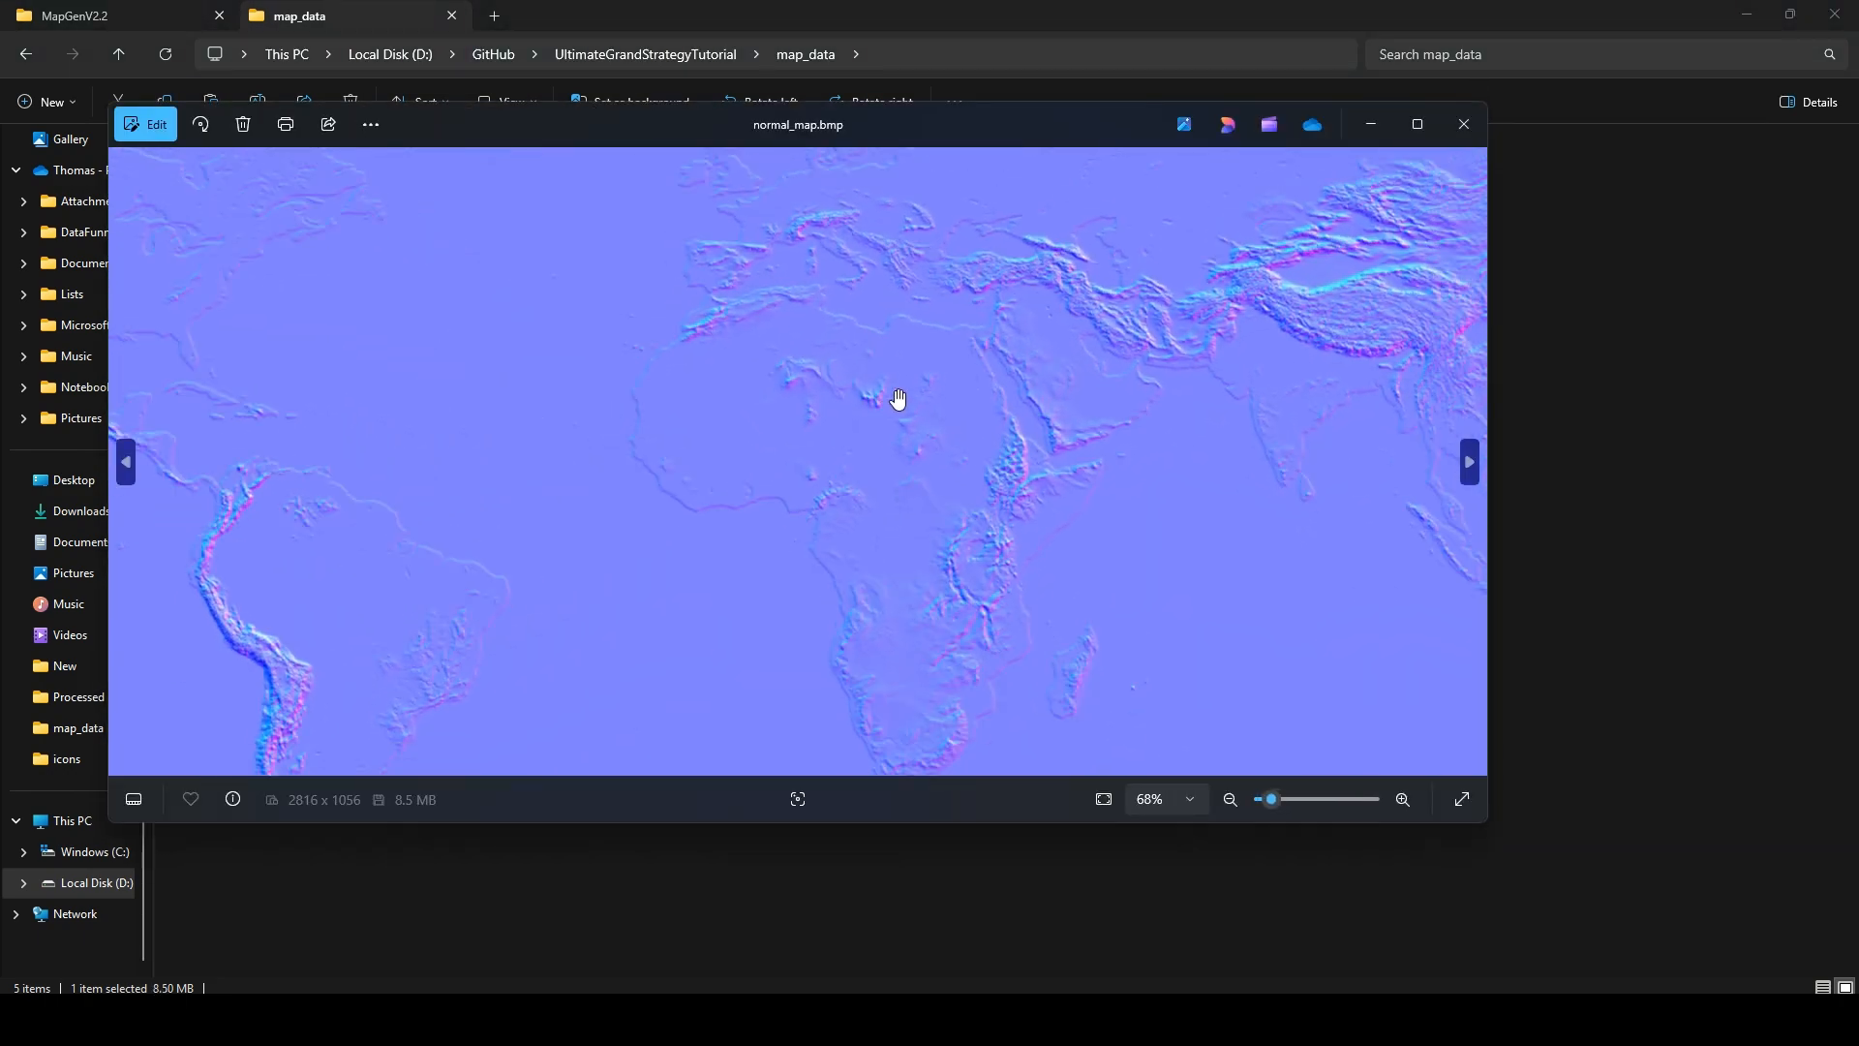
{"action": "left_click", "coordinate": [1464, 124]}
{"action": "double_click", "coordinate": [323, 186]}
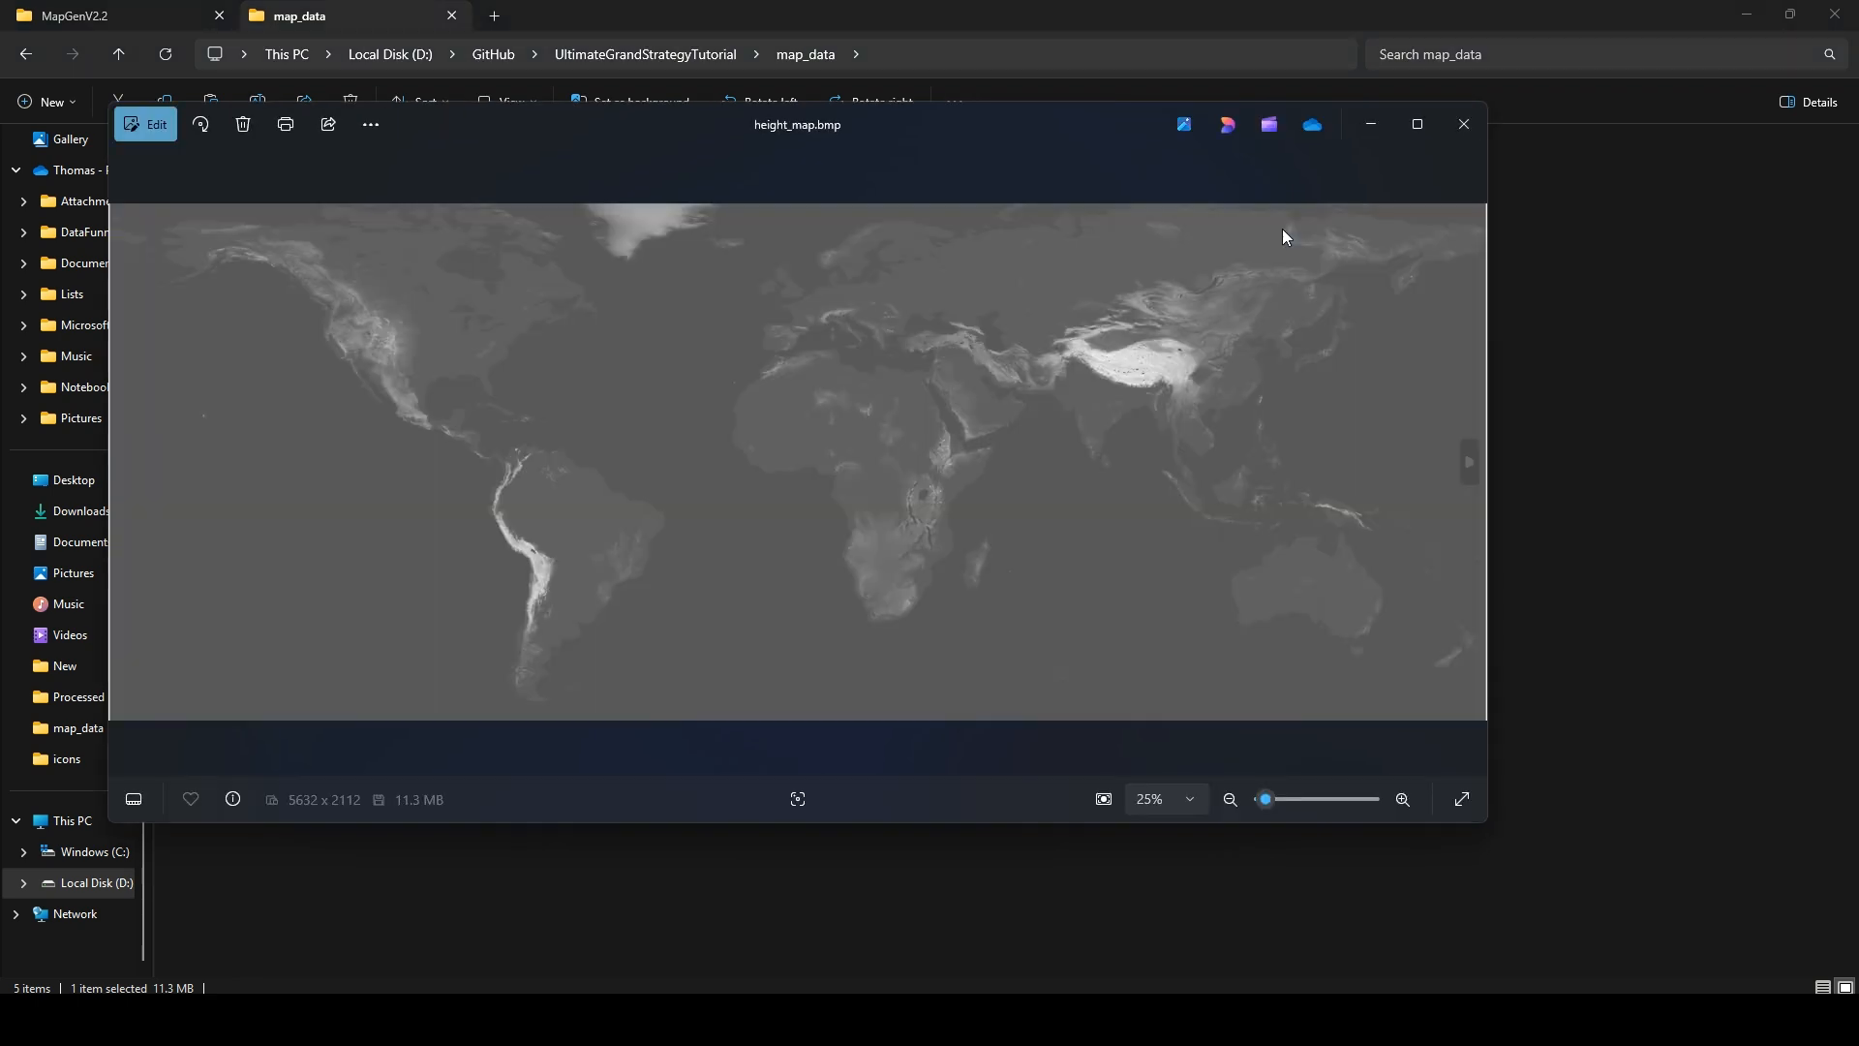
{"action": "scroll", "coordinate": [1008, 361], "scroll_direction": "up", "scroll_amount": 3}
{"action": "scroll", "coordinate": [1008, 361], "scroll_direction": "down", "scroll_amount": 2}
{"action": "left_click", "coordinate": [1463, 122]}
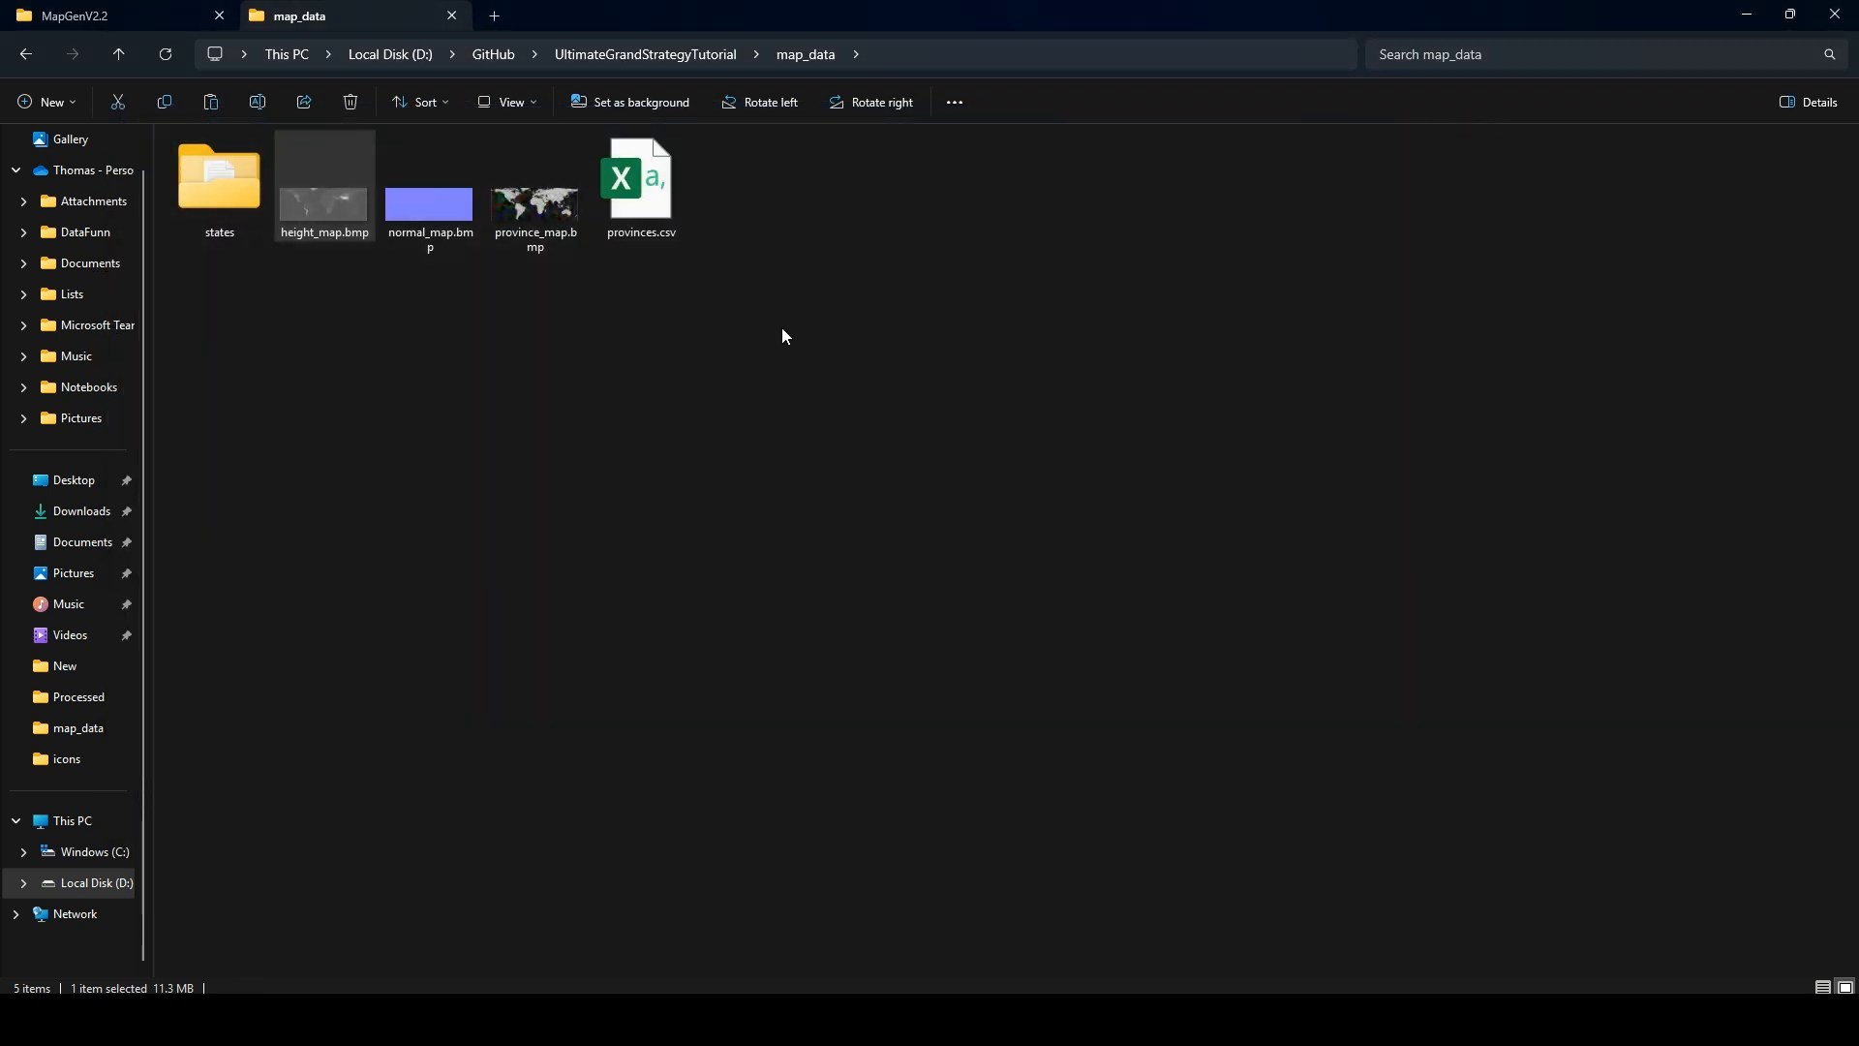
- Open provinces.csv in Excel, examine the first record with column A widened to fit, and close the file without saving
{"action": "left_click", "coordinate": [668, 205]}
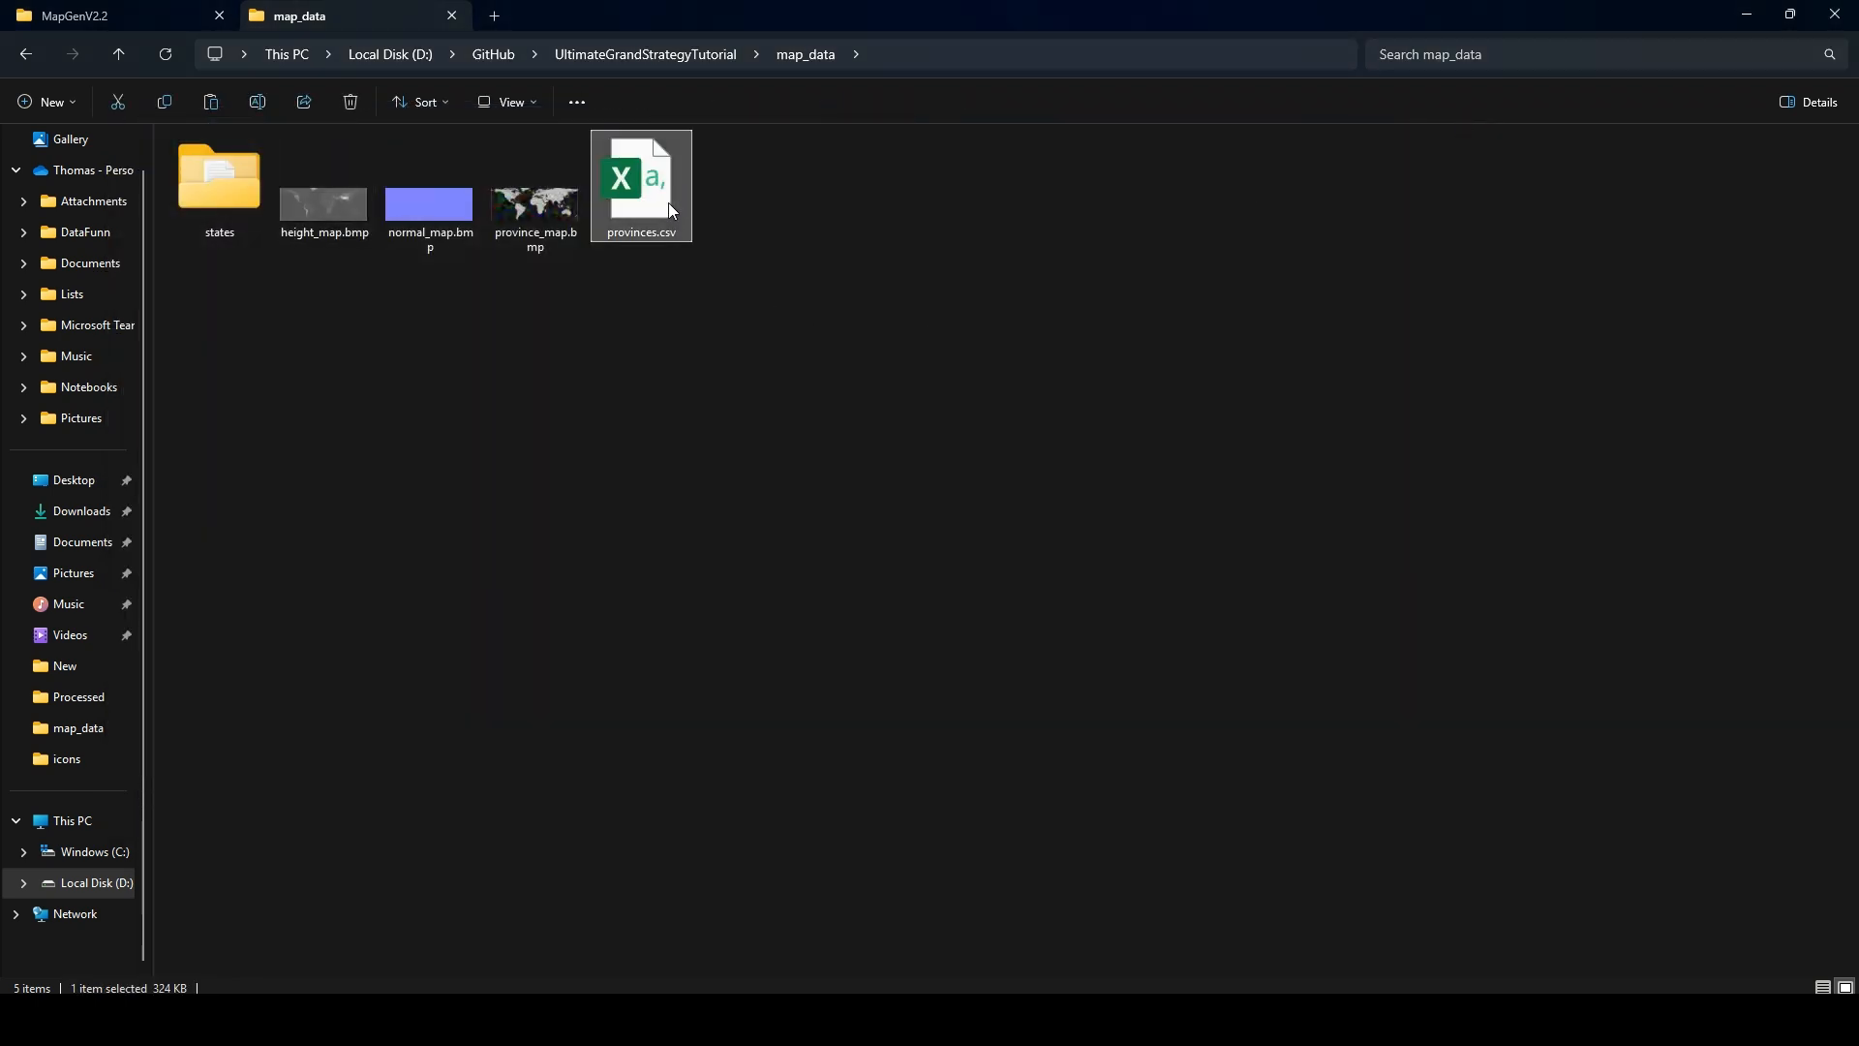
{"action": "double_click", "coordinate": [668, 202]}
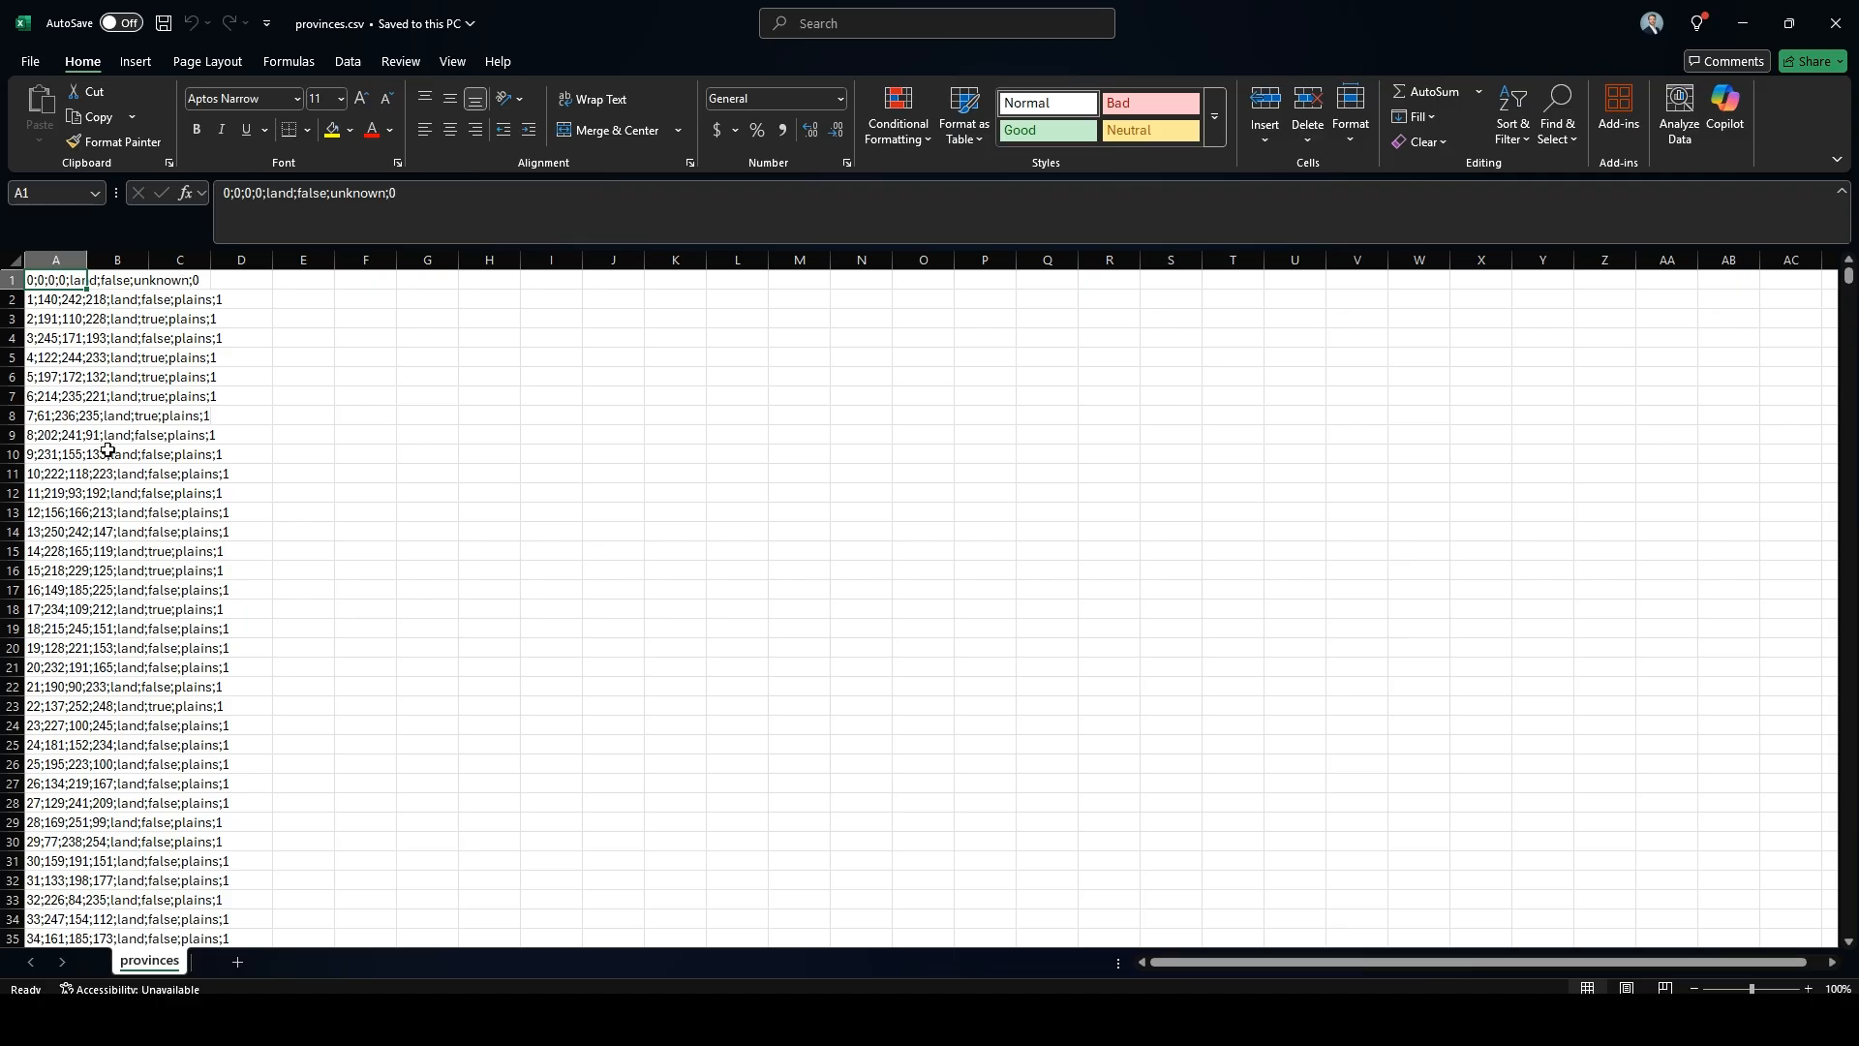
{"action": "double_click", "coordinate": [87, 259]}
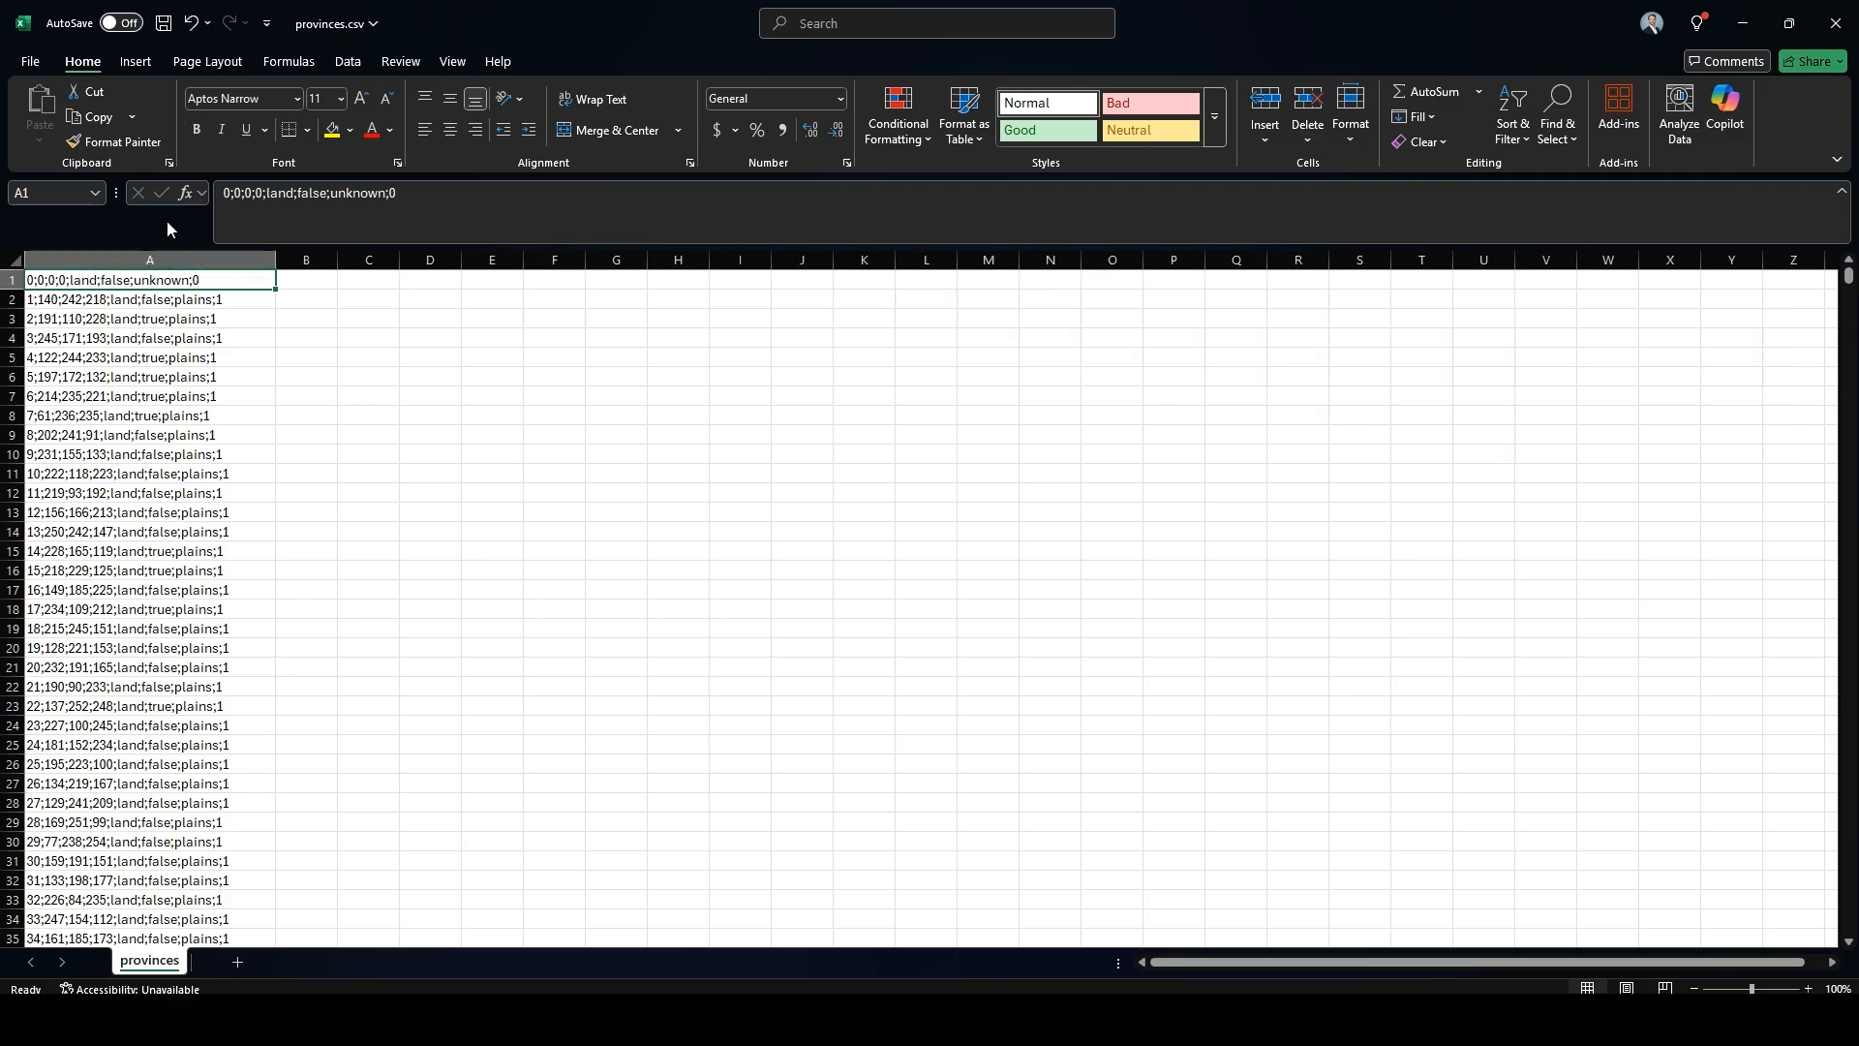
{"action": "left_click_drag", "start_coordinate": [233, 193], "coordinate": [263, 194]}
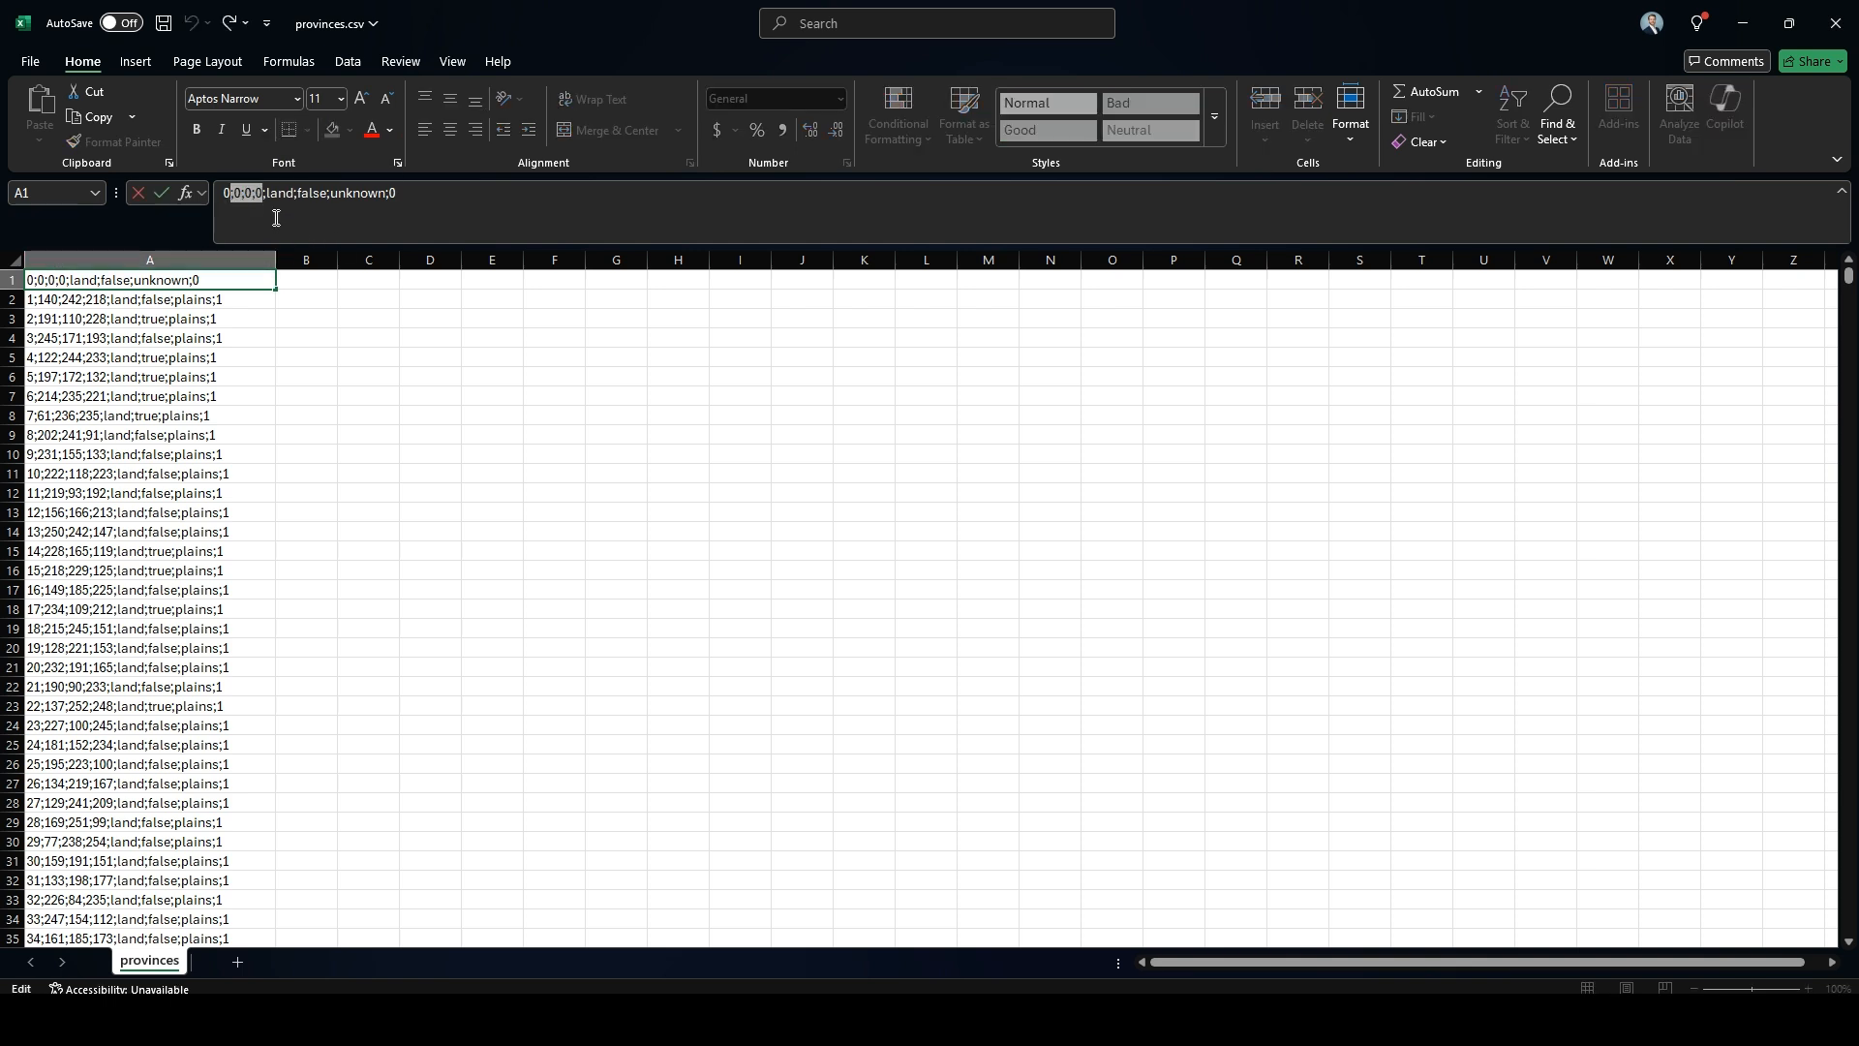
{"action": "left_click", "coordinate": [249, 193]}
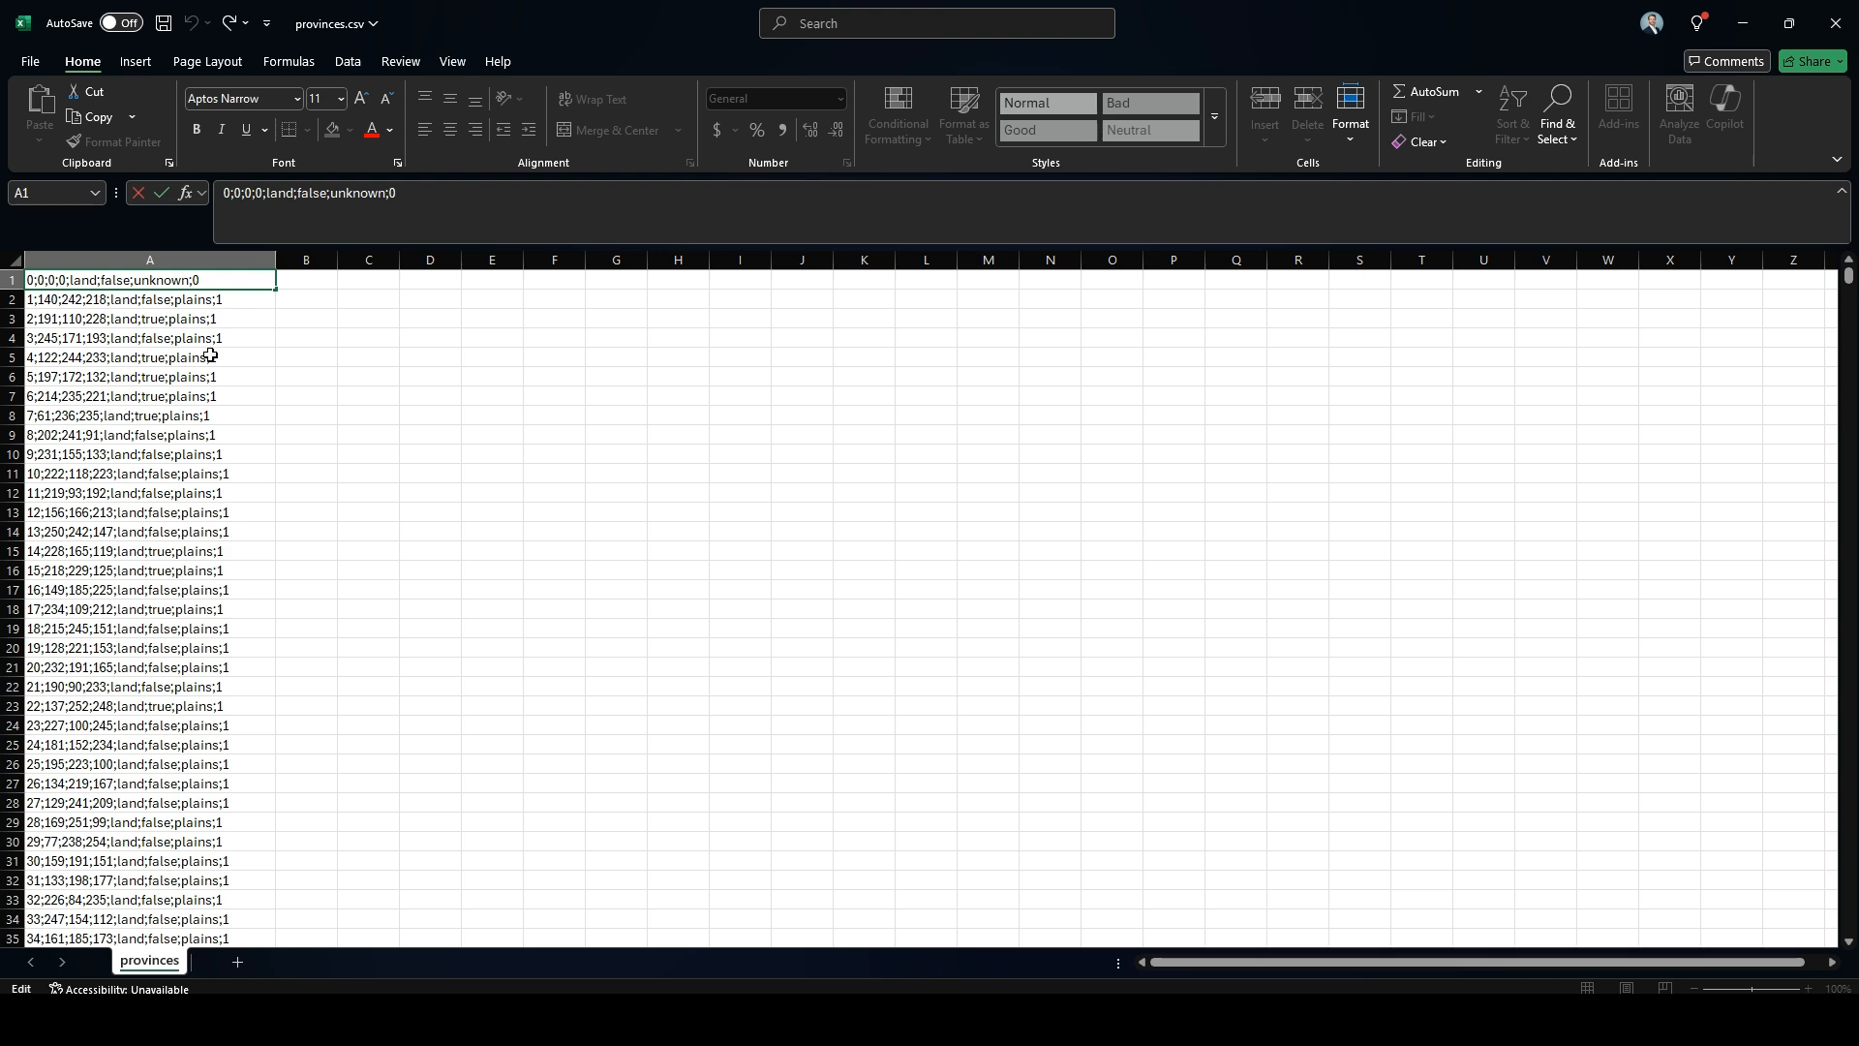
{"action": "scroll", "coordinate": [179, 504], "scroll_direction": "down", "scroll_amount": 4}
{"action": "key", "text": "Escape"}
{"action": "left_click", "coordinate": [1835, 23]}
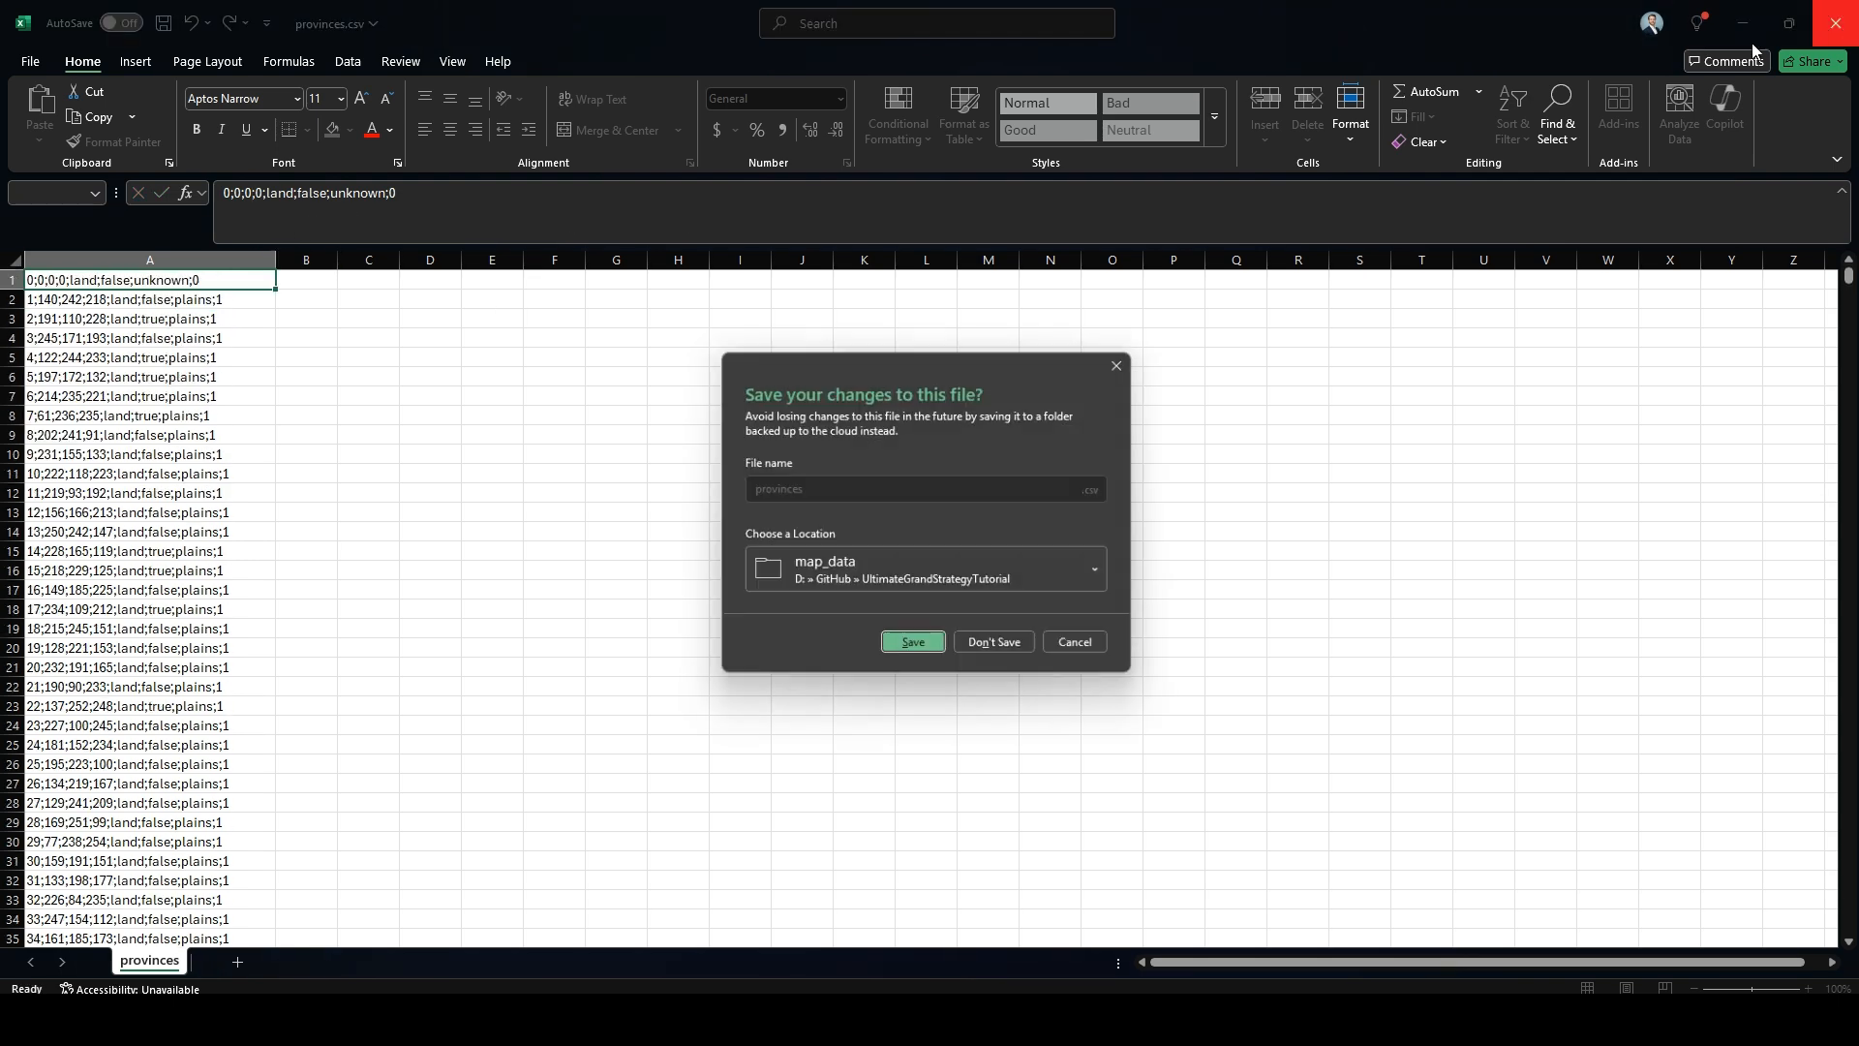
{"action": "left_click", "coordinate": [1007, 658]}
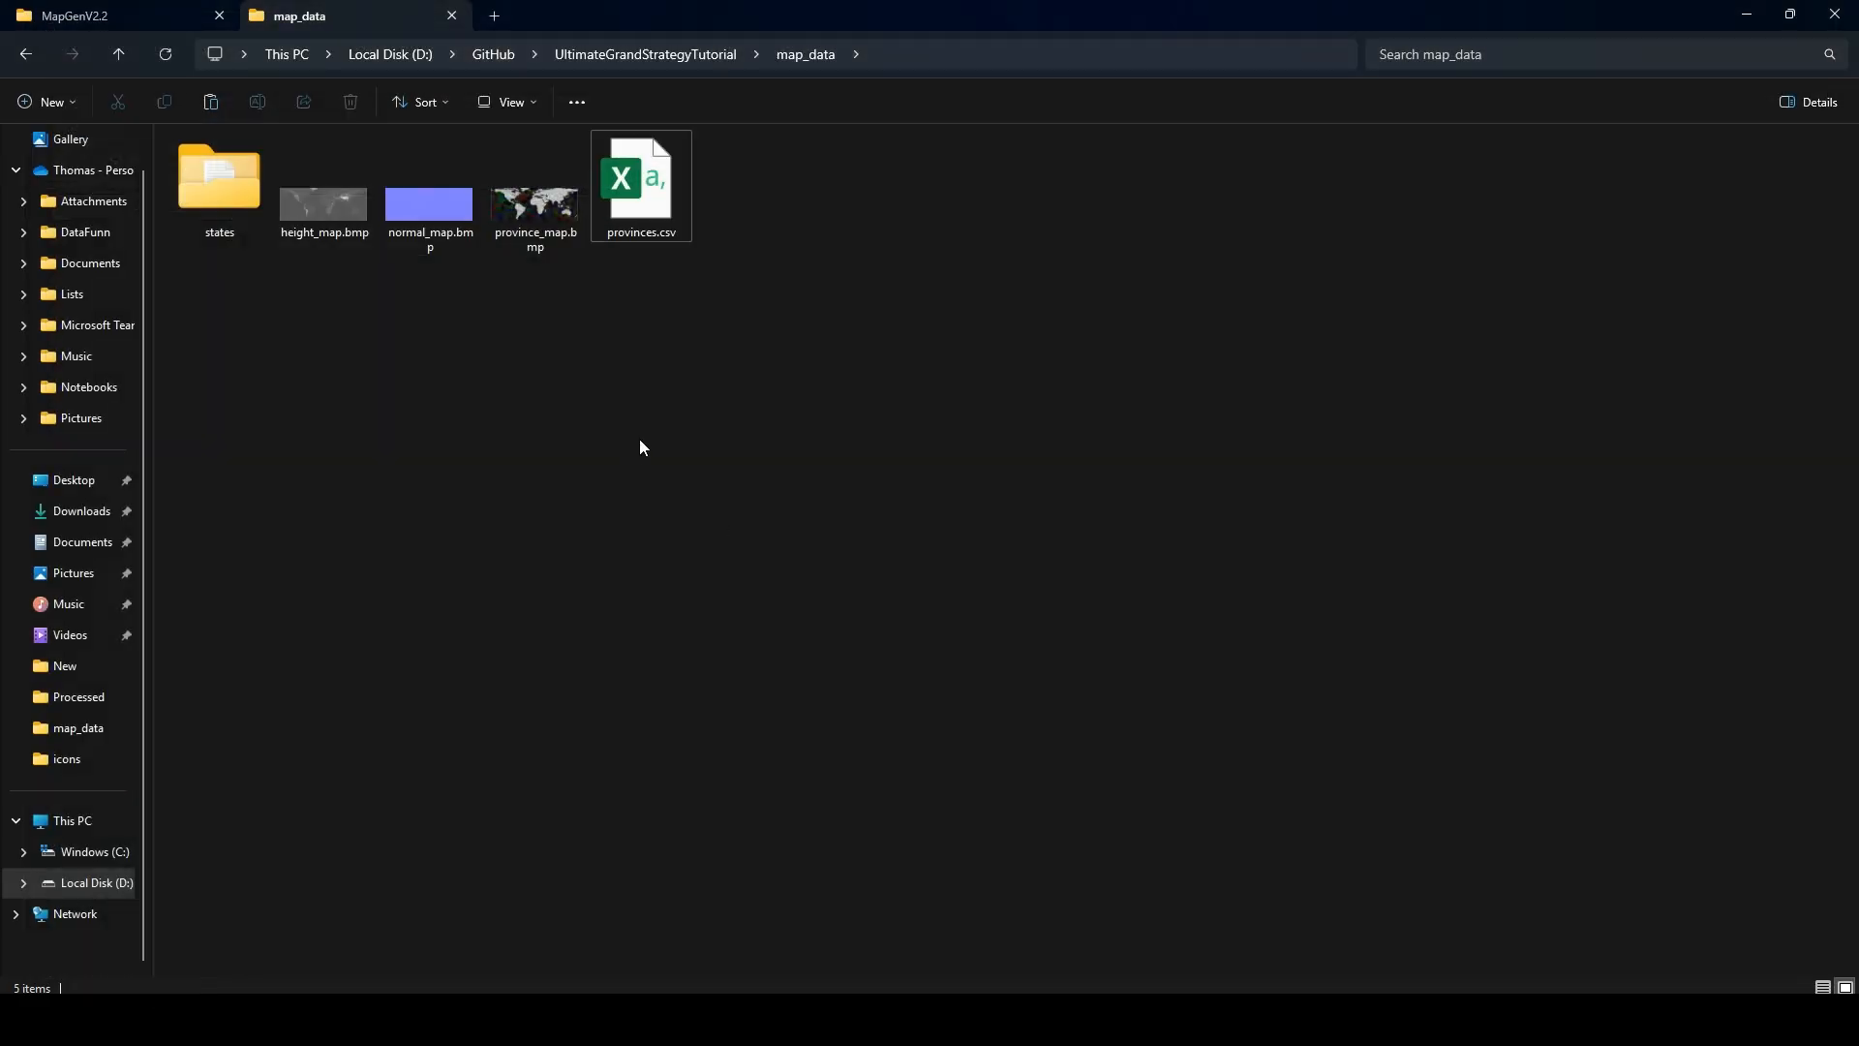
- Inspect 40-State_40.txt in the states folder, close the text editor and return to map_data
{"action": "double_click", "coordinate": [232, 194]}
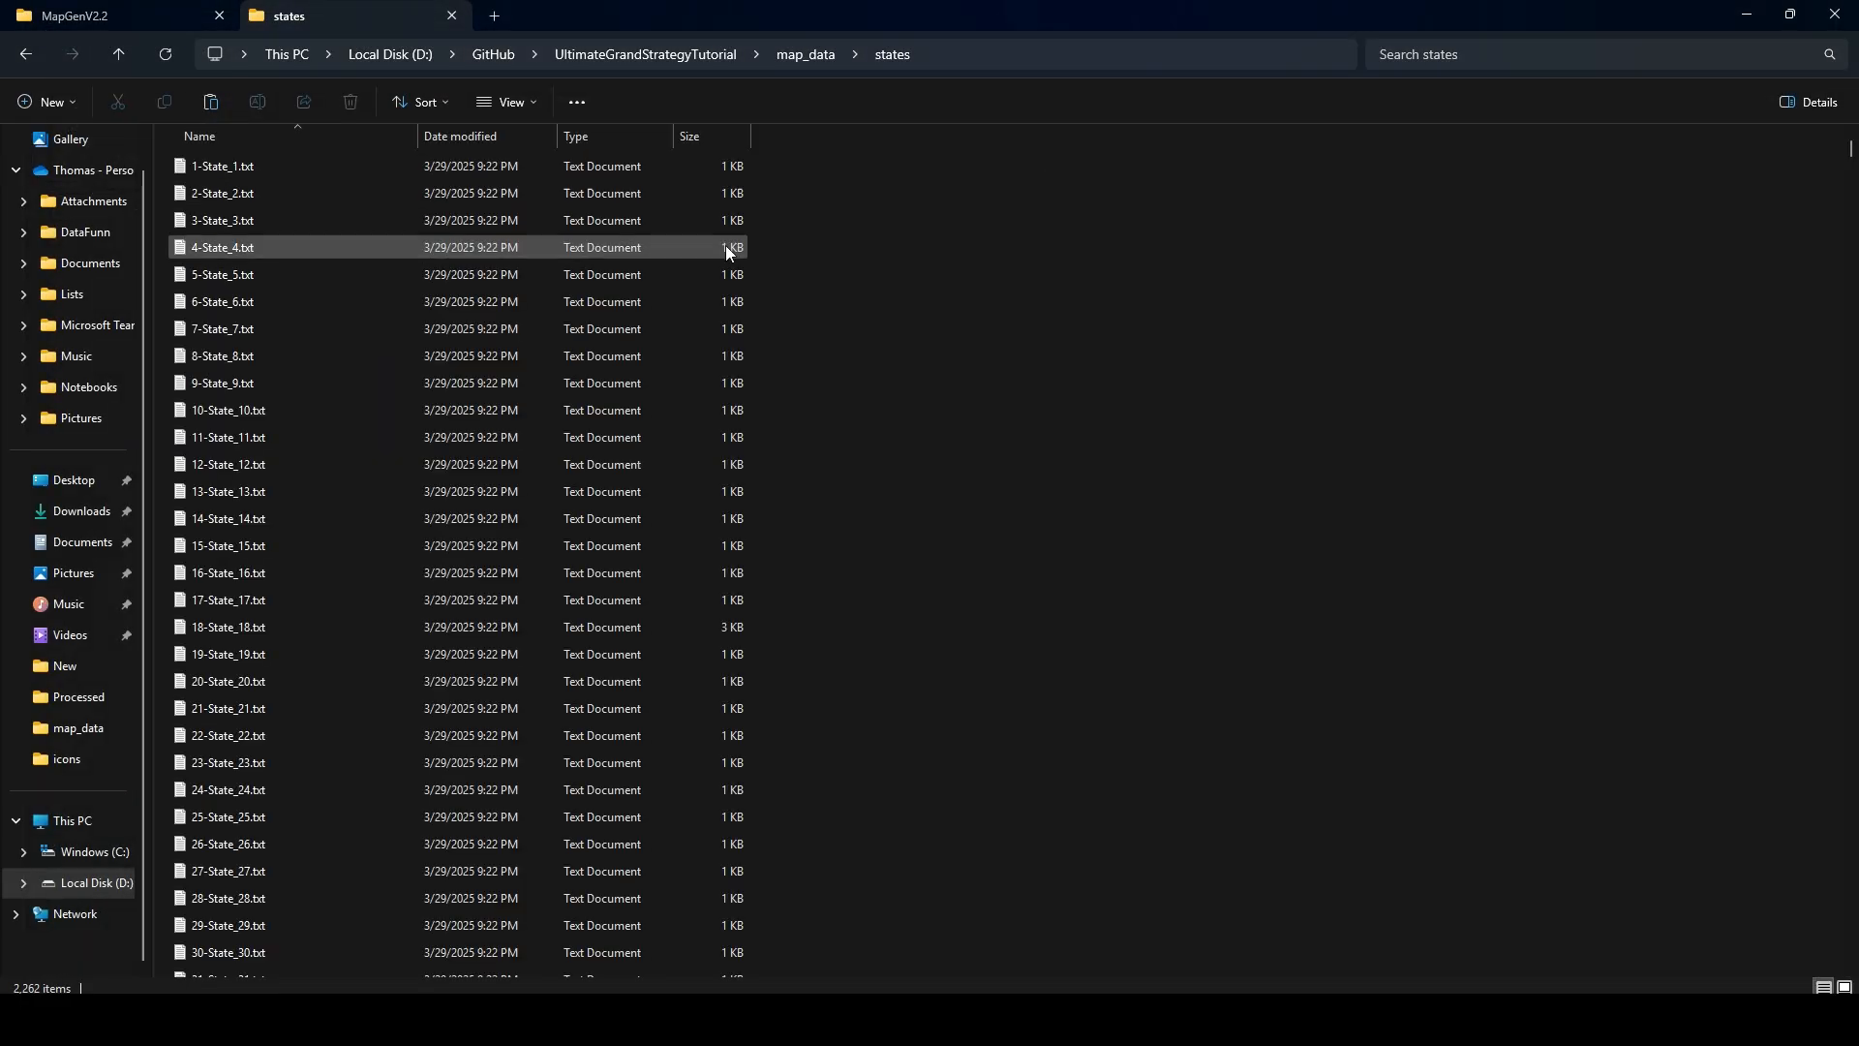
{"action": "scroll", "coordinate": [320, 495], "scroll_direction": "down", "scroll_amount": 9}
{"action": "double_click", "coordinate": [310, 499]}
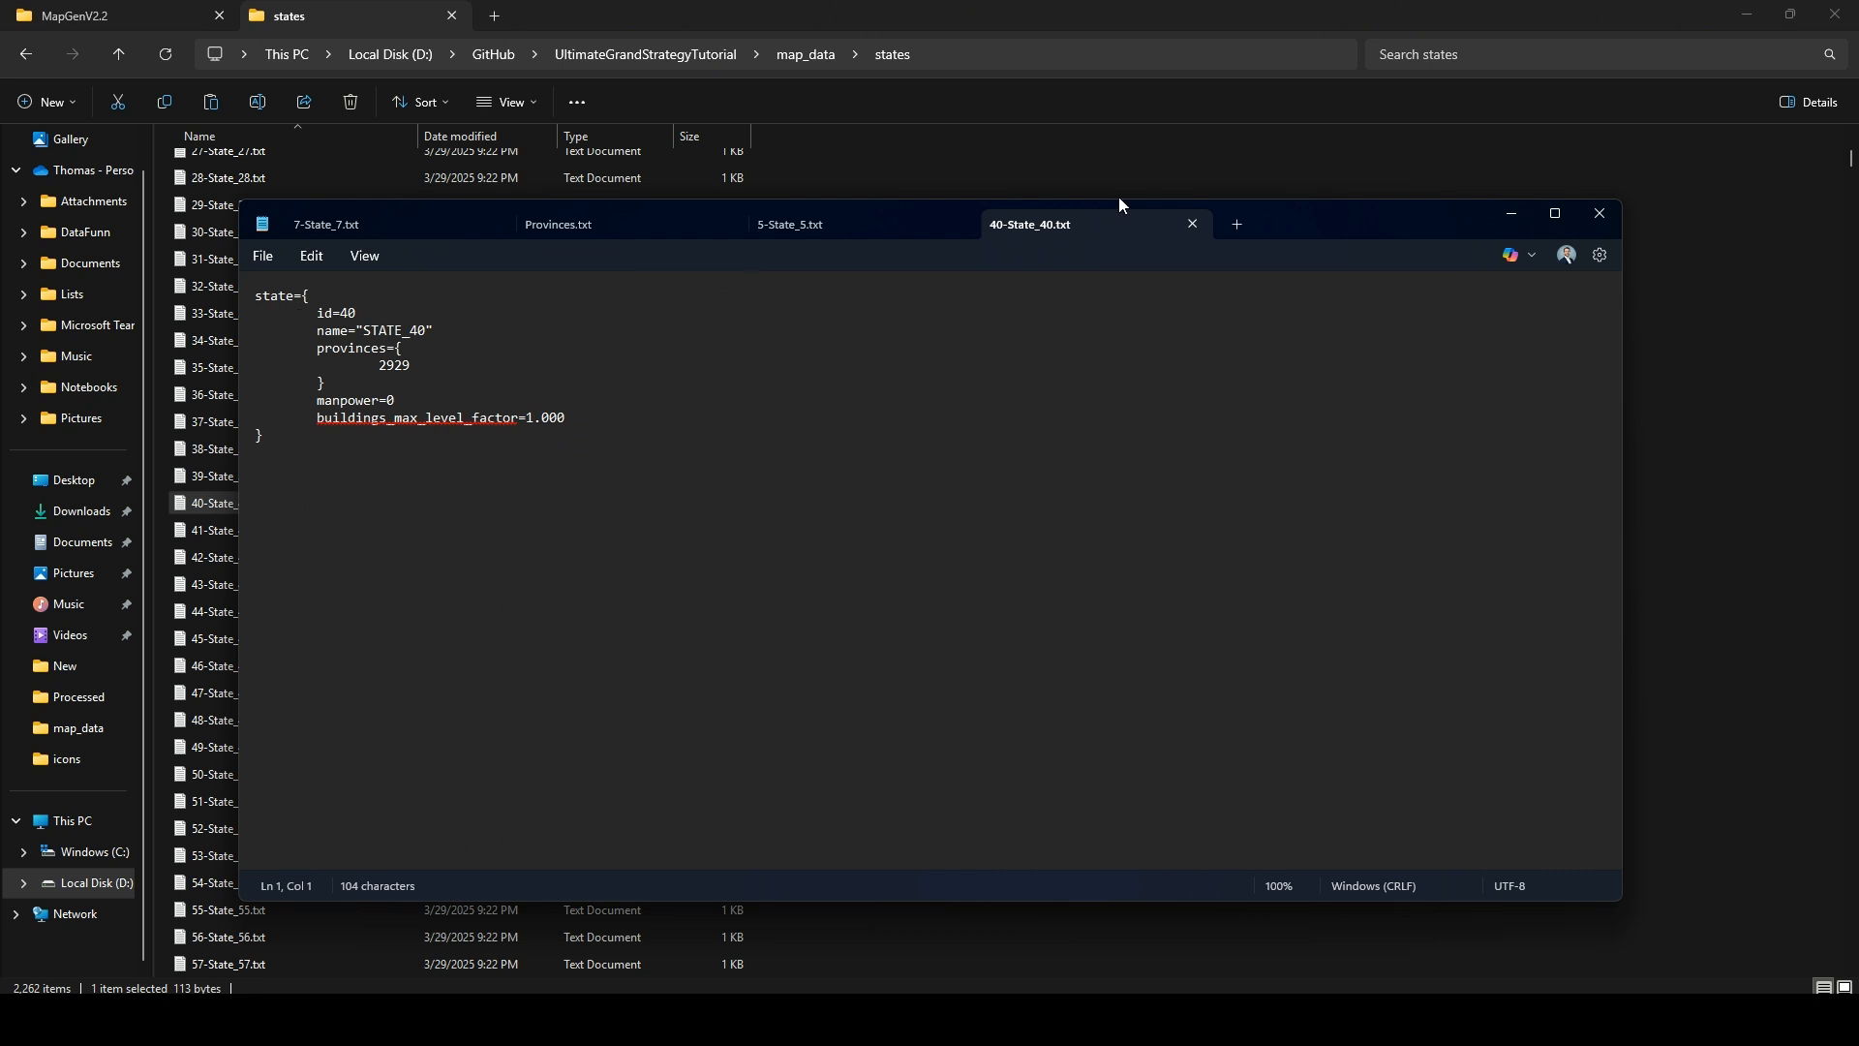
{"action": "left_click", "coordinate": [1600, 213]}
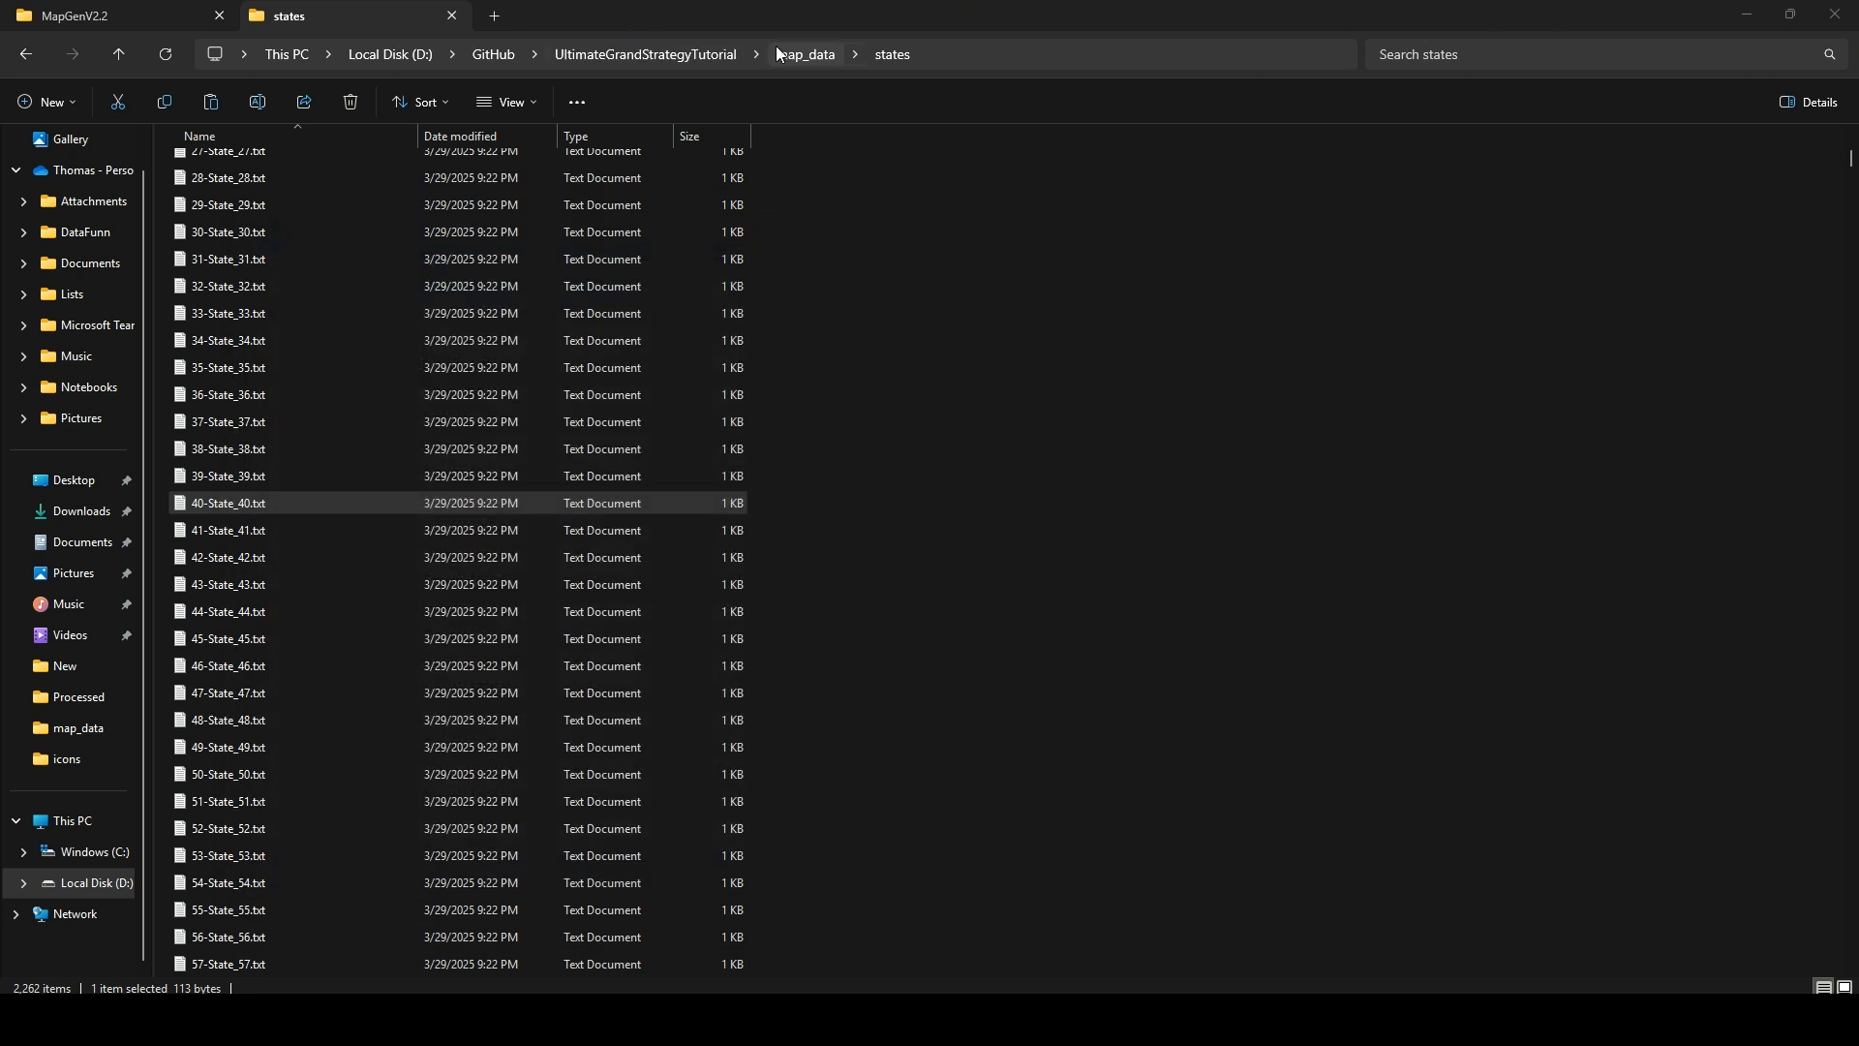
{"action": "left_click", "coordinate": [800, 55]}
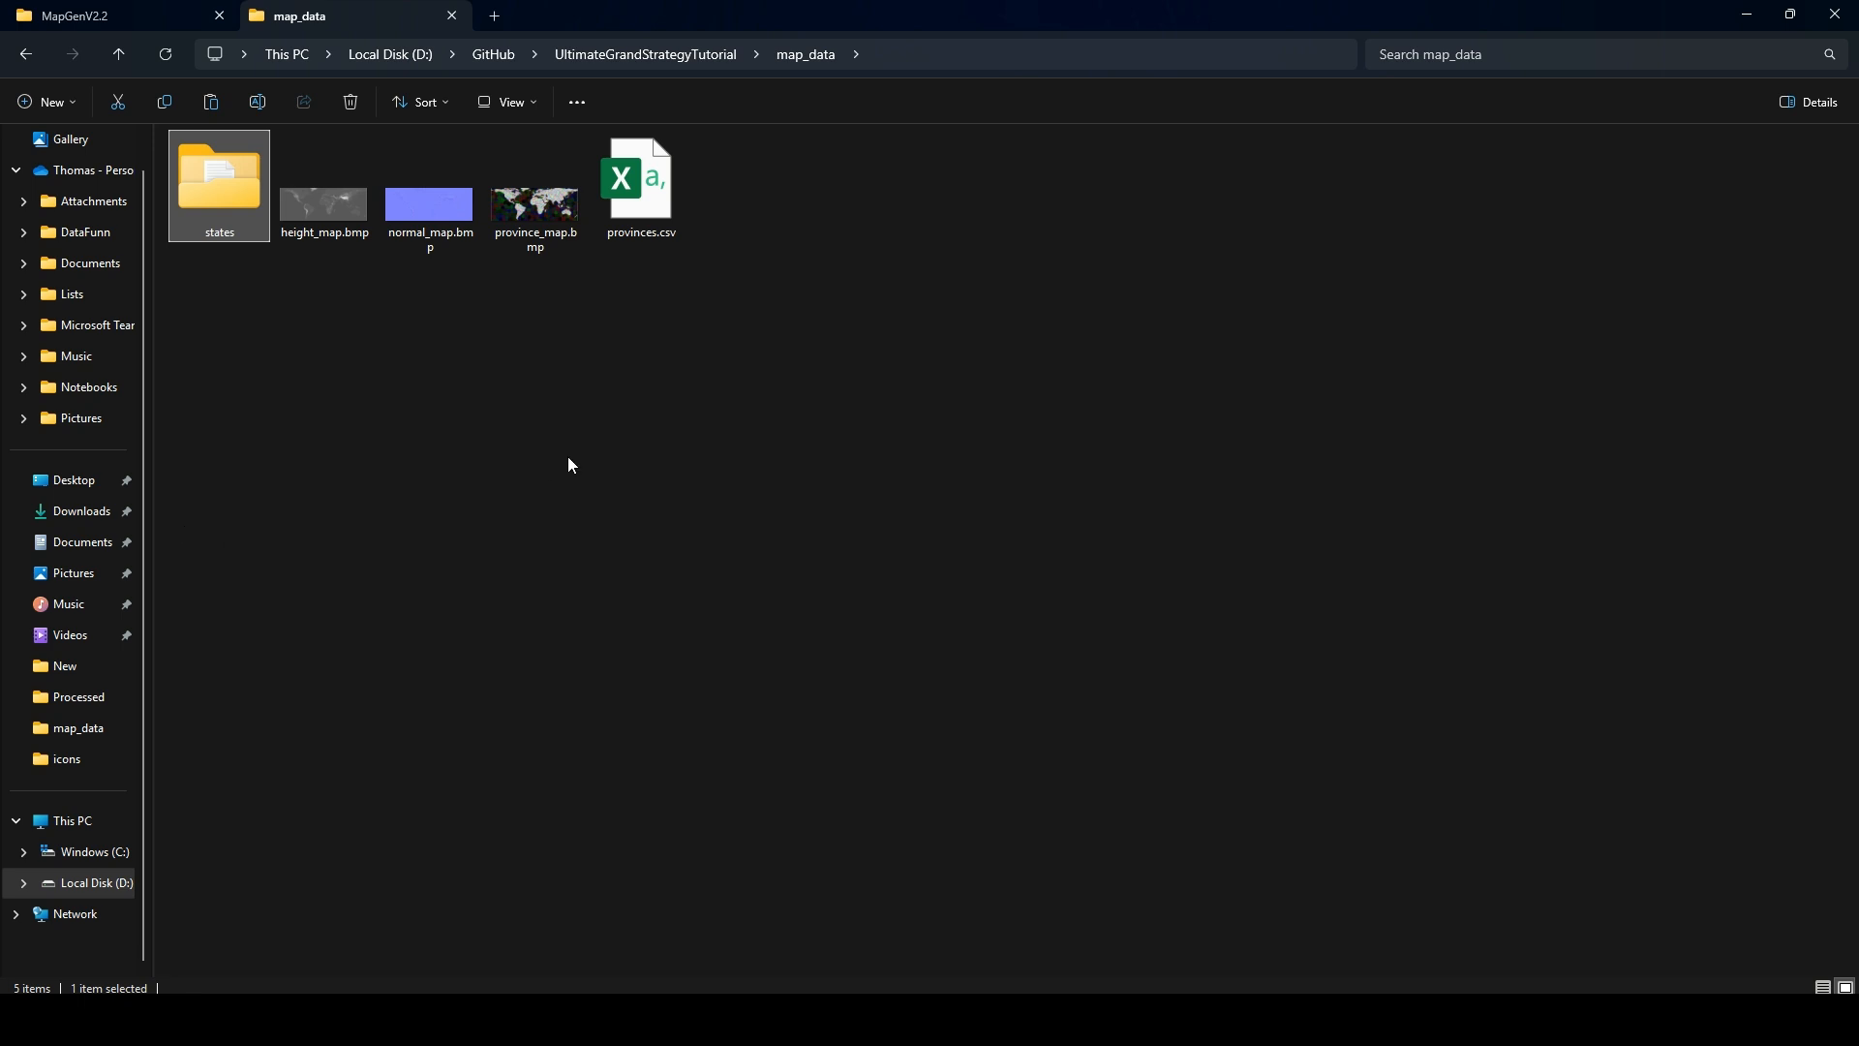